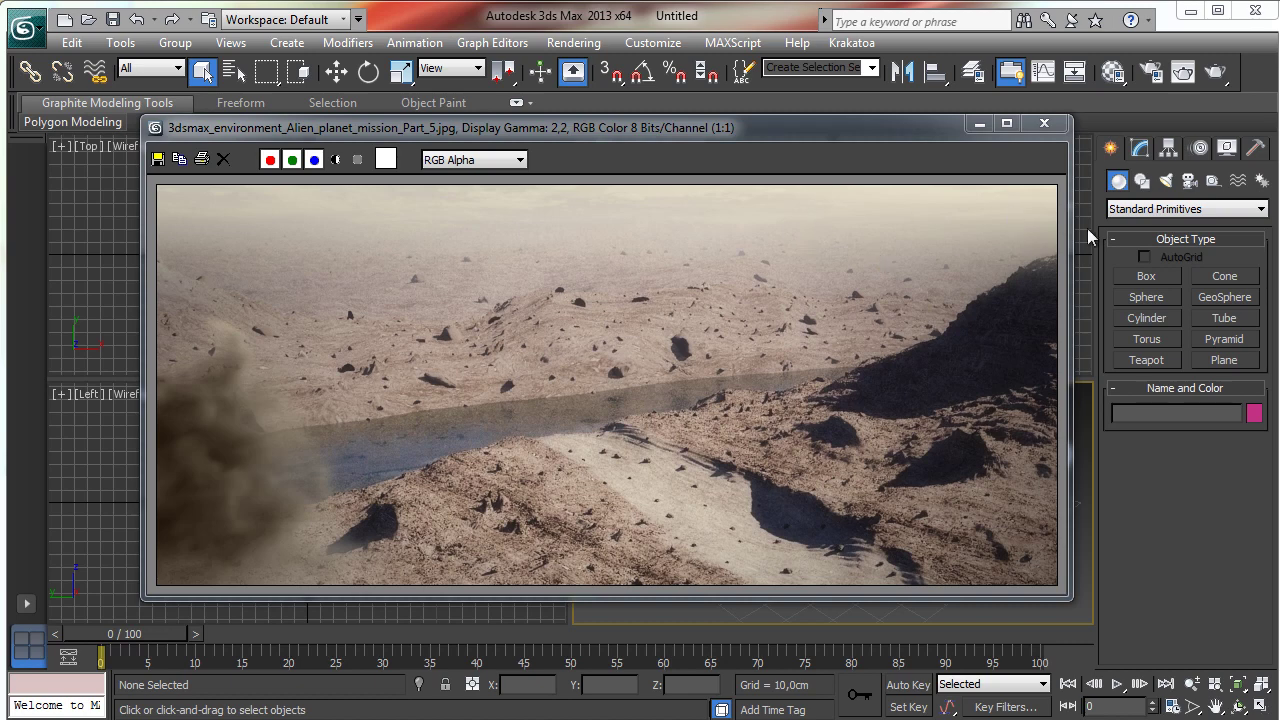
- Close the reference image window and accept metric centimeters as the display units in Units Setup
left_click(1042, 124)
left_click(660, 43)
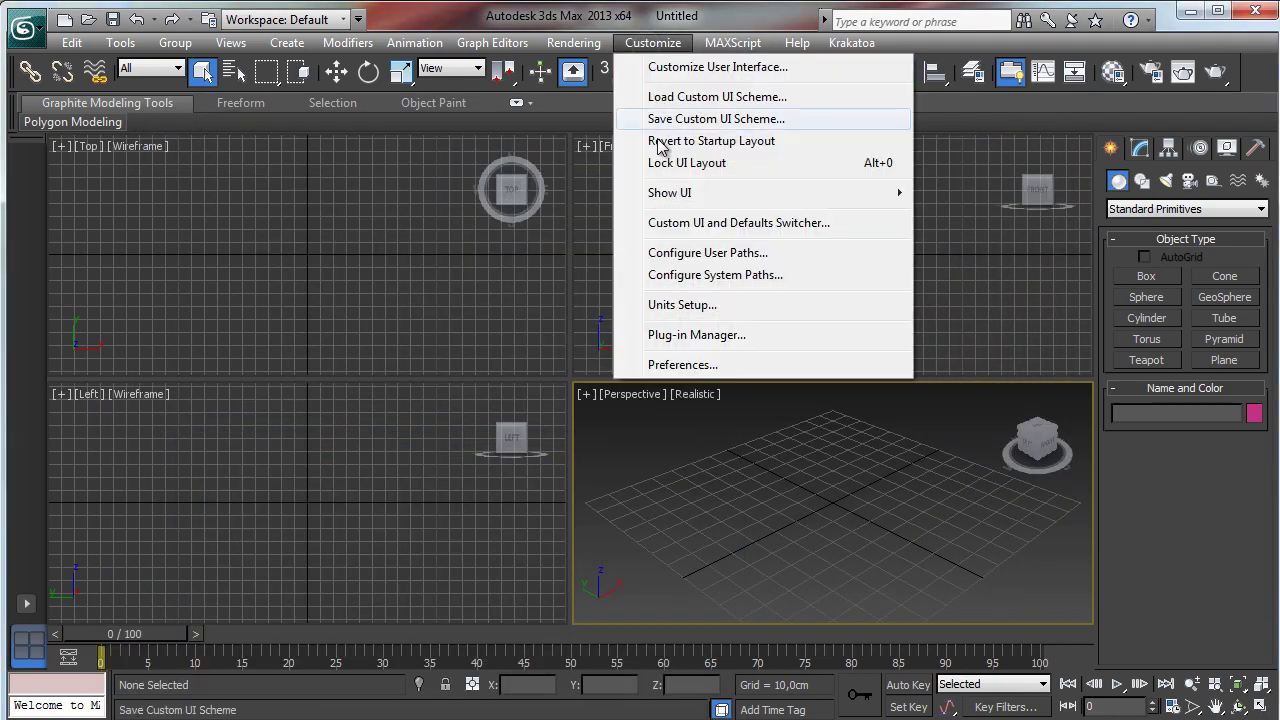
left_click(712, 303)
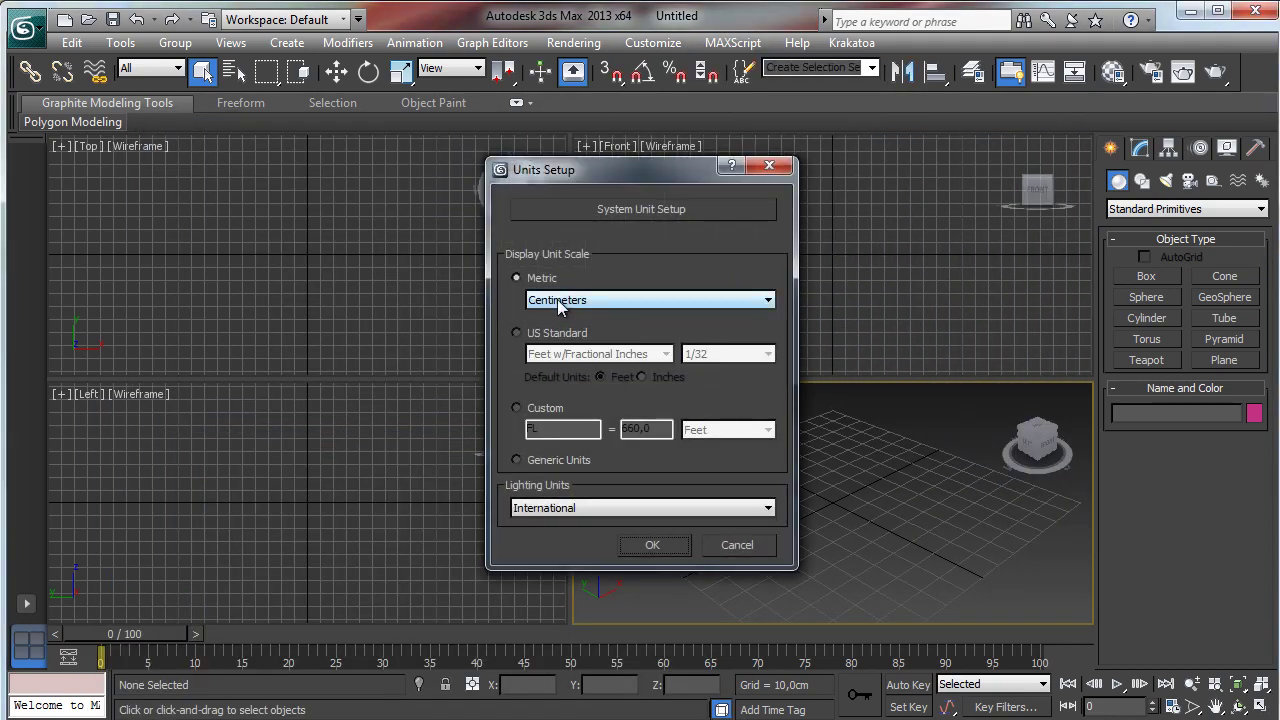
left_click(668, 545)
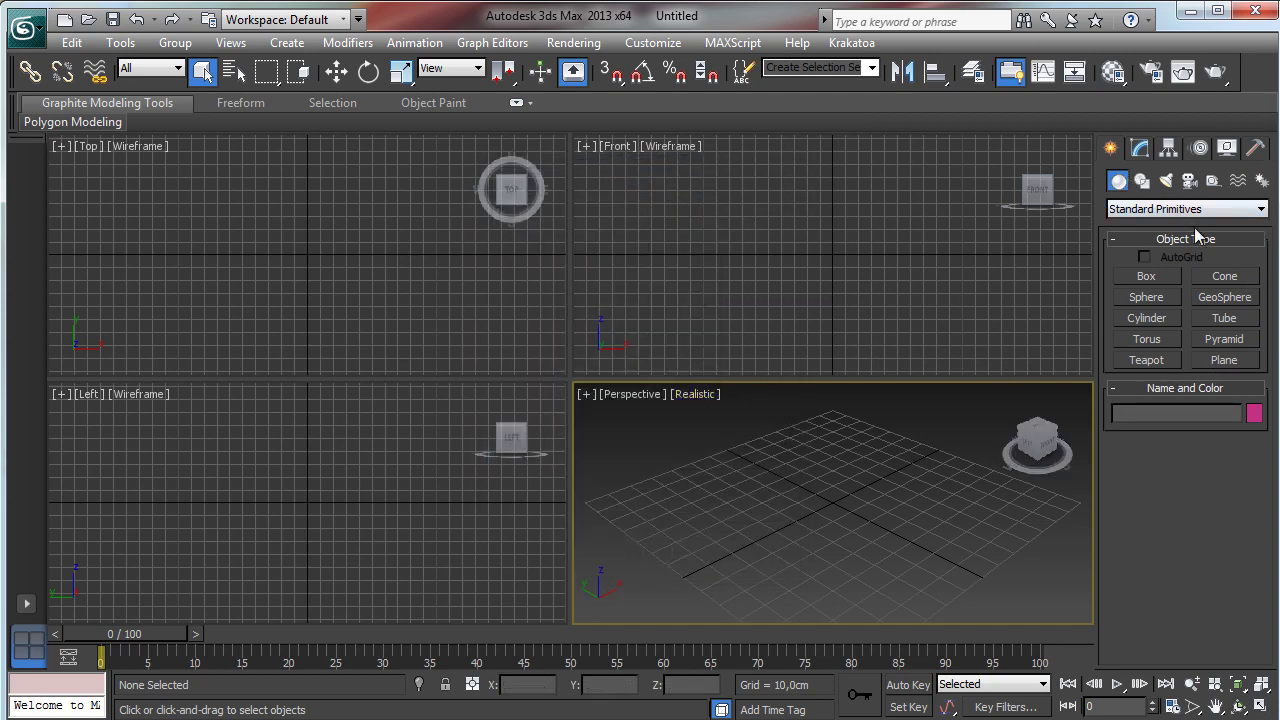
- Create a rectangular plane about 47 cm long and 26 cm wide at the center of the Perspective grid
left_click(1142, 181)
left_click(1118, 181)
left_click(1230, 360)
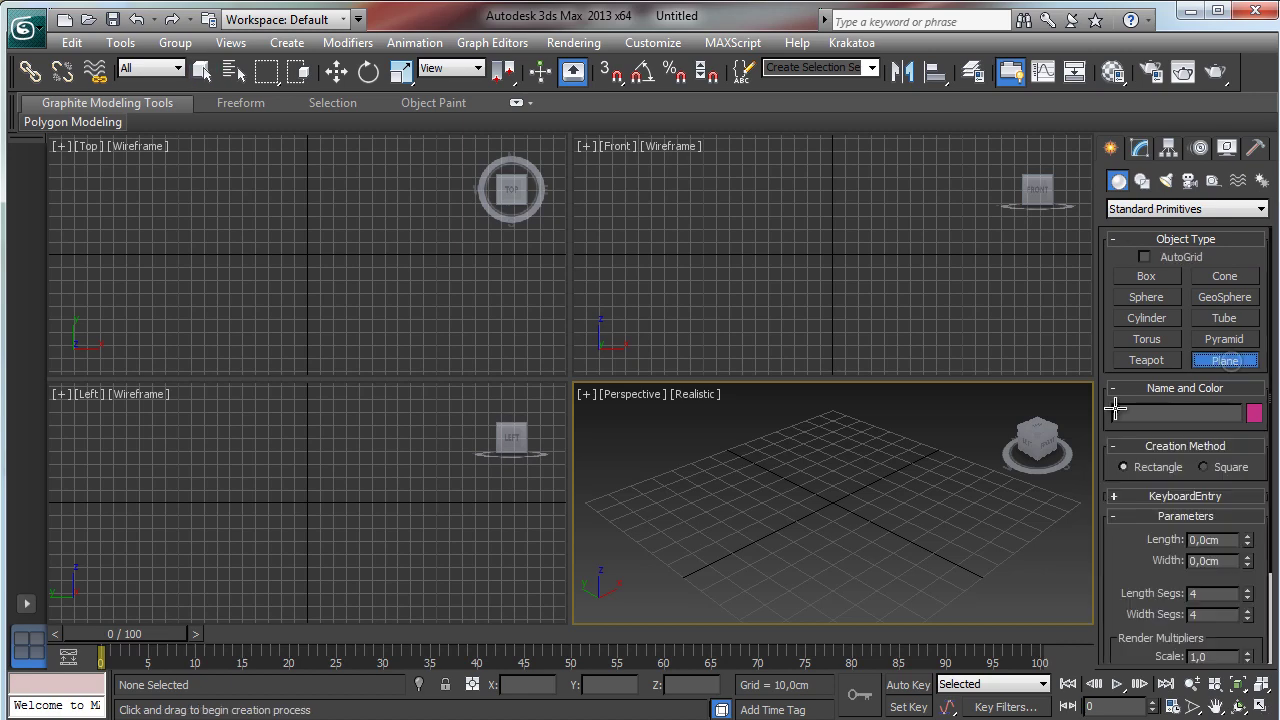
left_click_drag(808, 476, 856, 527)
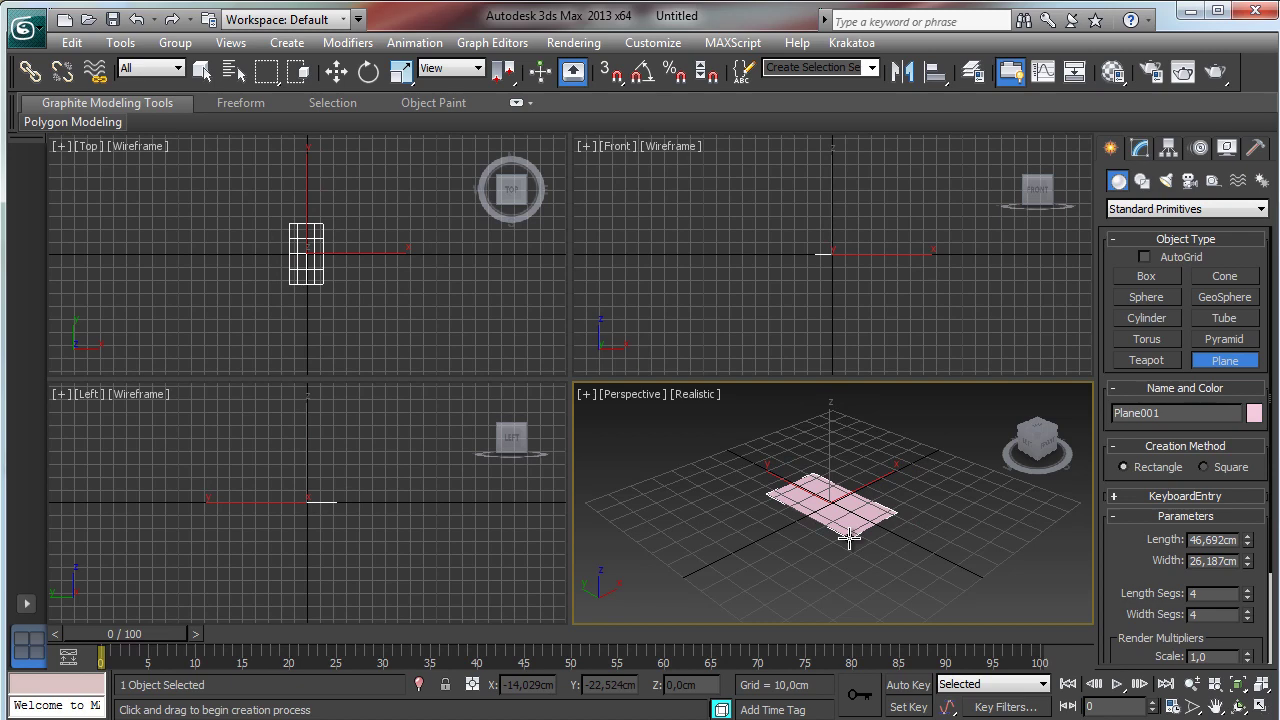
- Move the plane along X to about 13.6 cm and raise it in Z to about 35.6 cm
left_click(336, 71)
left_click_drag(904, 469, 930, 470)
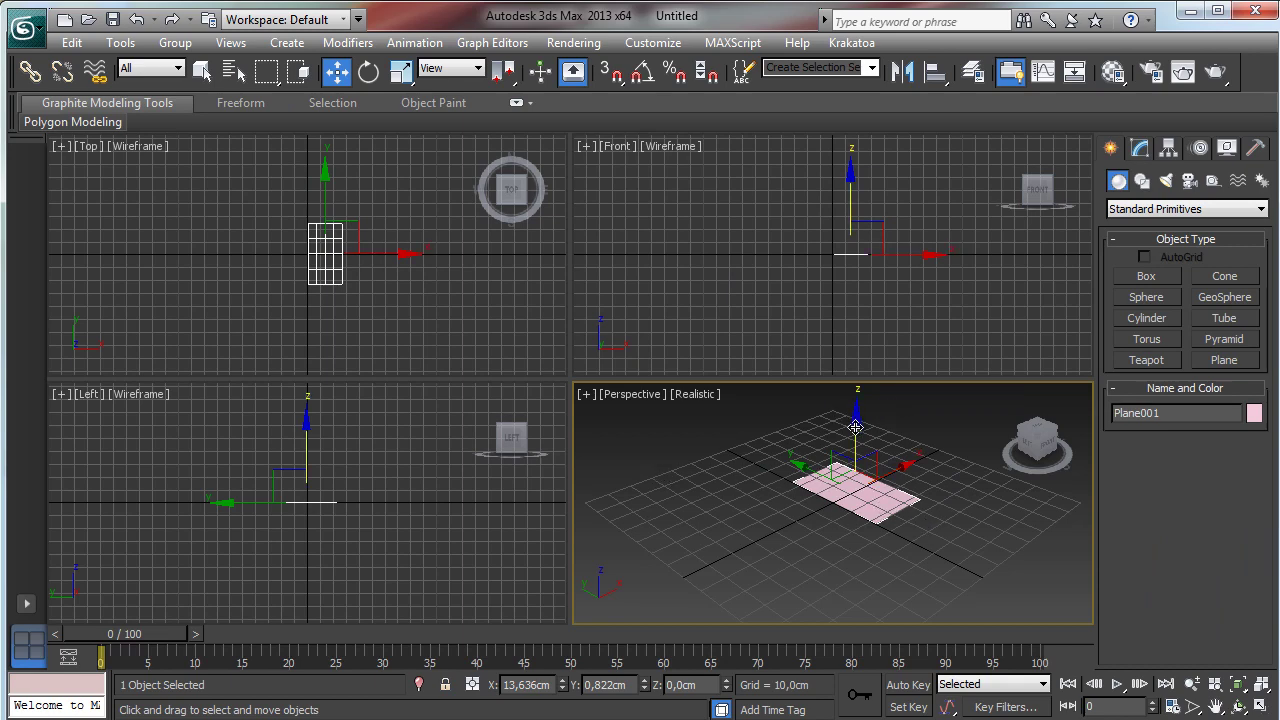
left_click_drag(855, 425, 1078, 457)
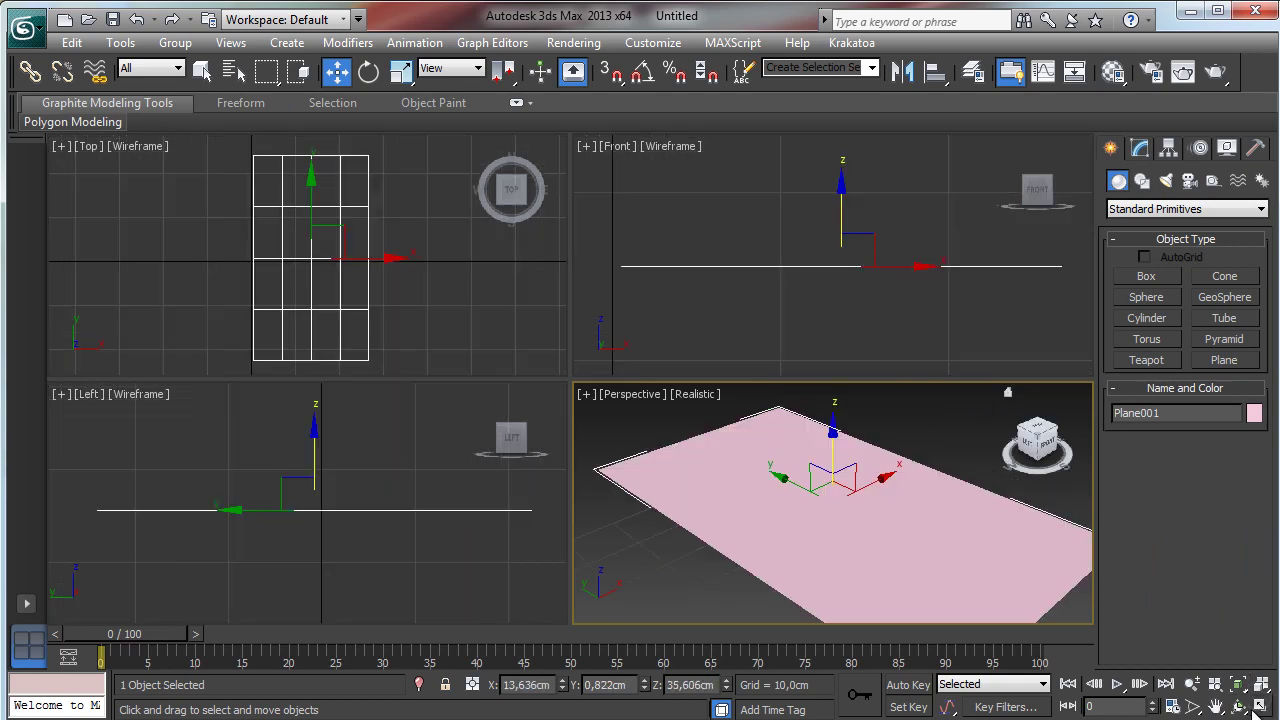
- Maximize the Perspective viewport and set the plane's length and width segments to 1
left_click(1261, 684)
left_click(1192, 684)
left_click_drag(794, 526, 802, 595)
left_click(1258, 708)
left_click(1238, 707)
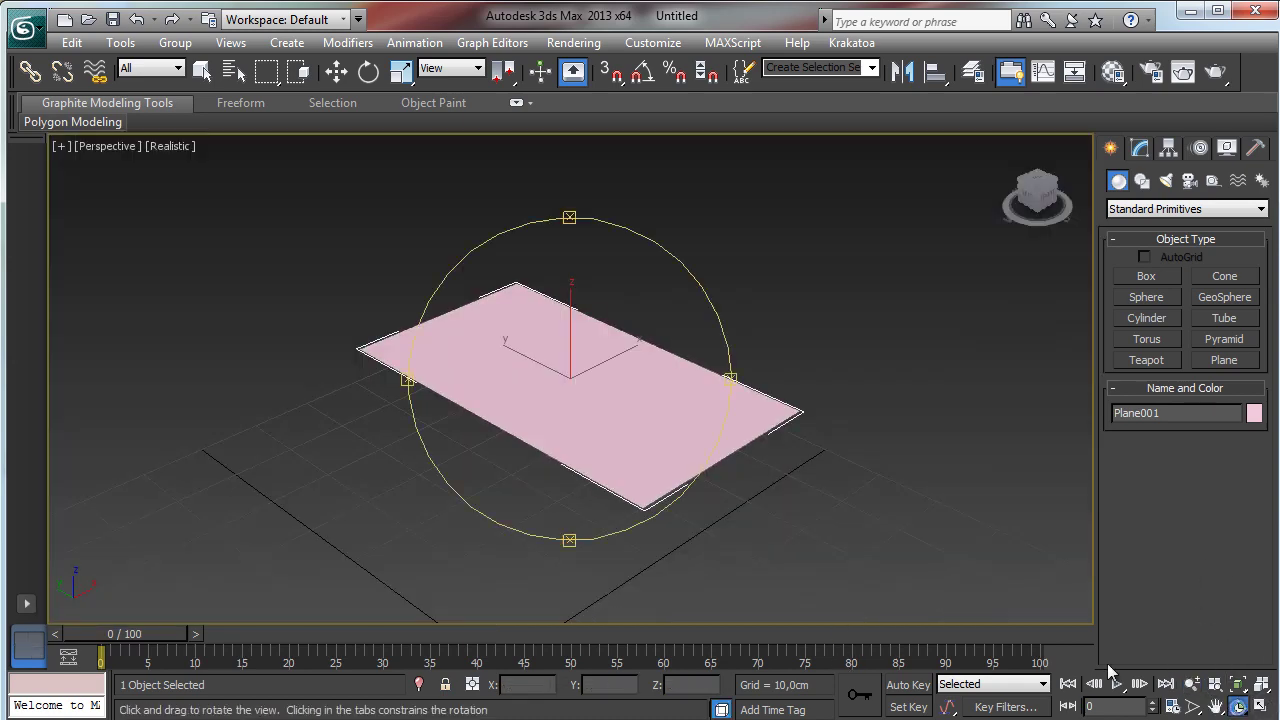
left_click_drag(610, 478, 452, 477)
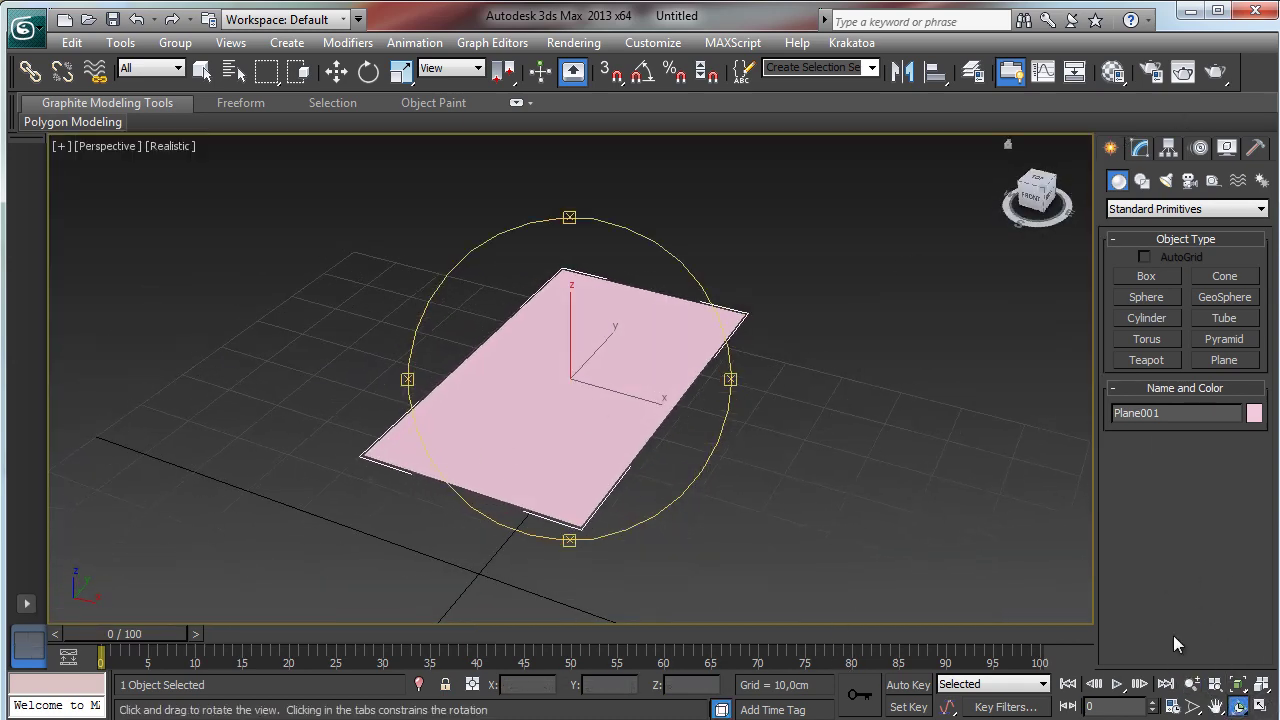
left_click(1192, 684)
left_click_drag(561, 382, 570, 436)
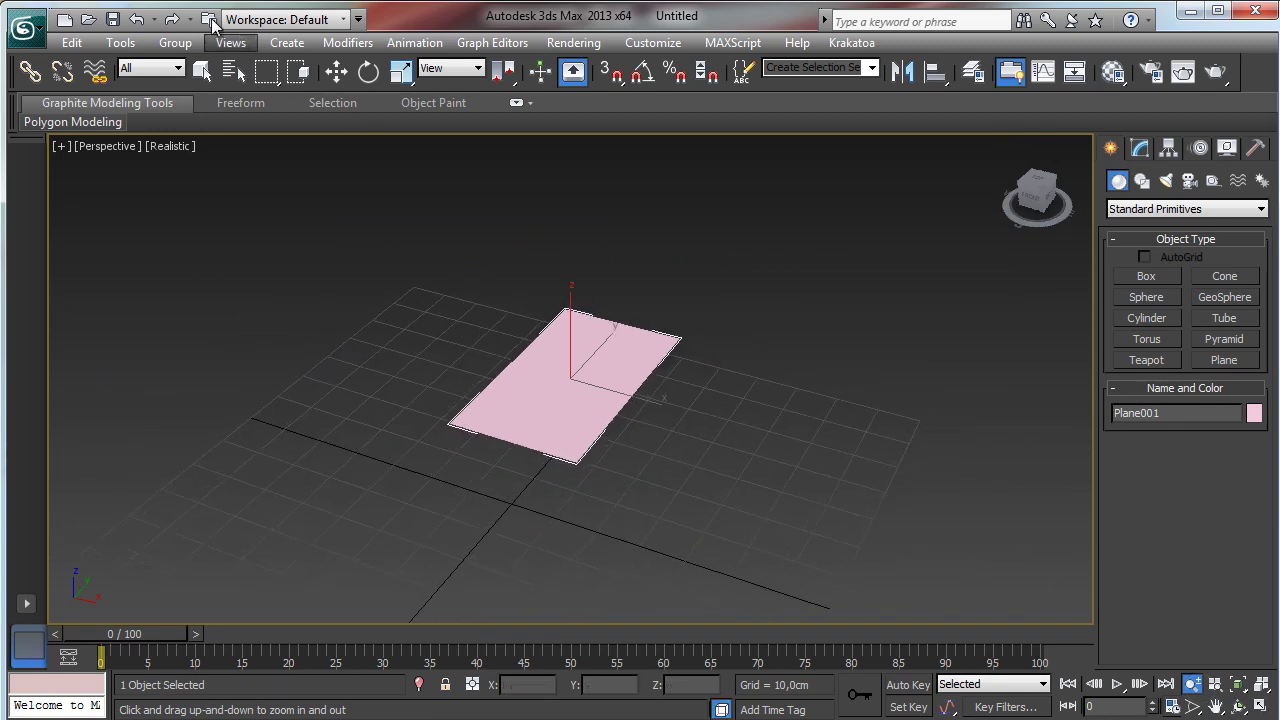
left_click(202, 70)
left_click(1139, 148)
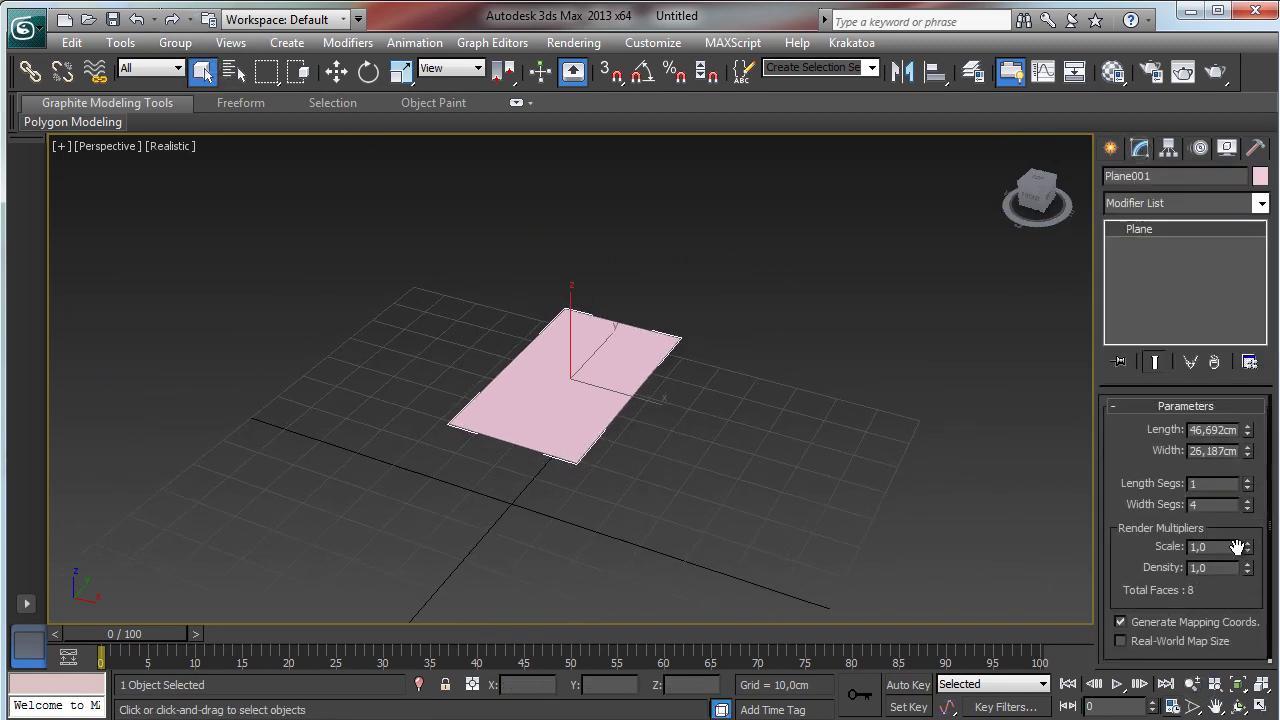
- Turn on Edged Faces shading for the Perspective view and convert the plane to an Editable Poly
left_click(170, 146)
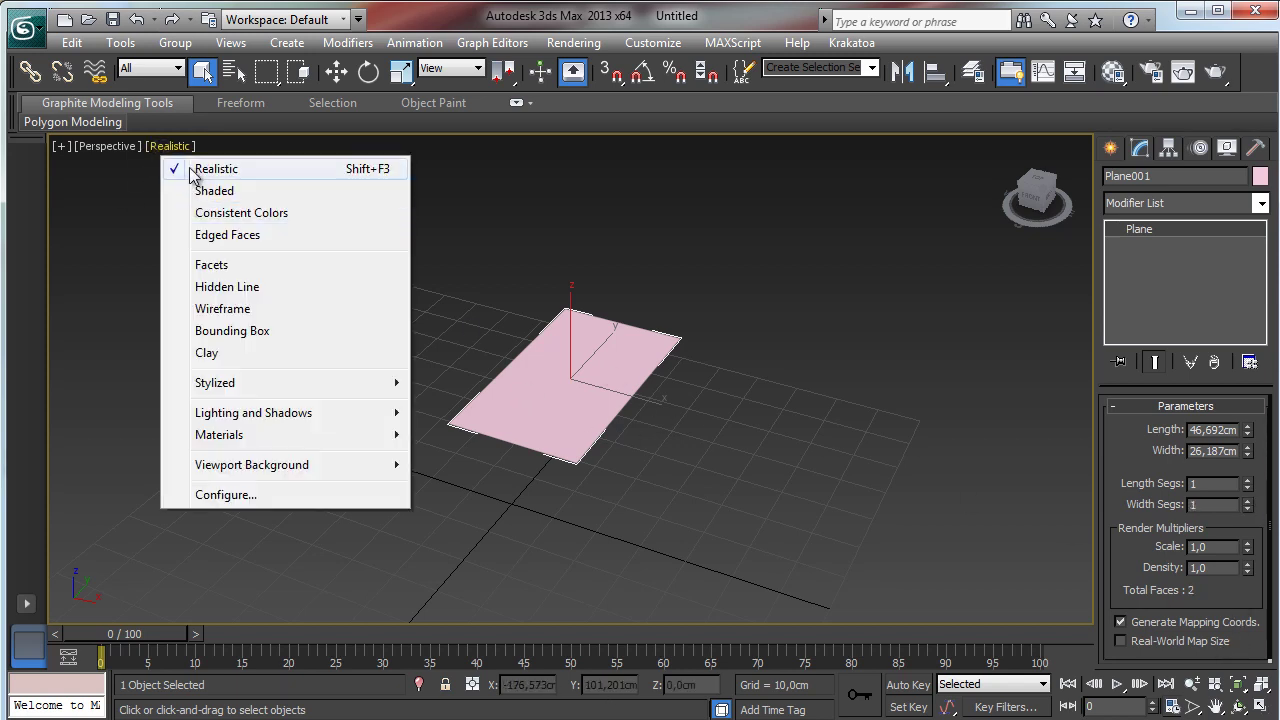
left_click(240, 234)
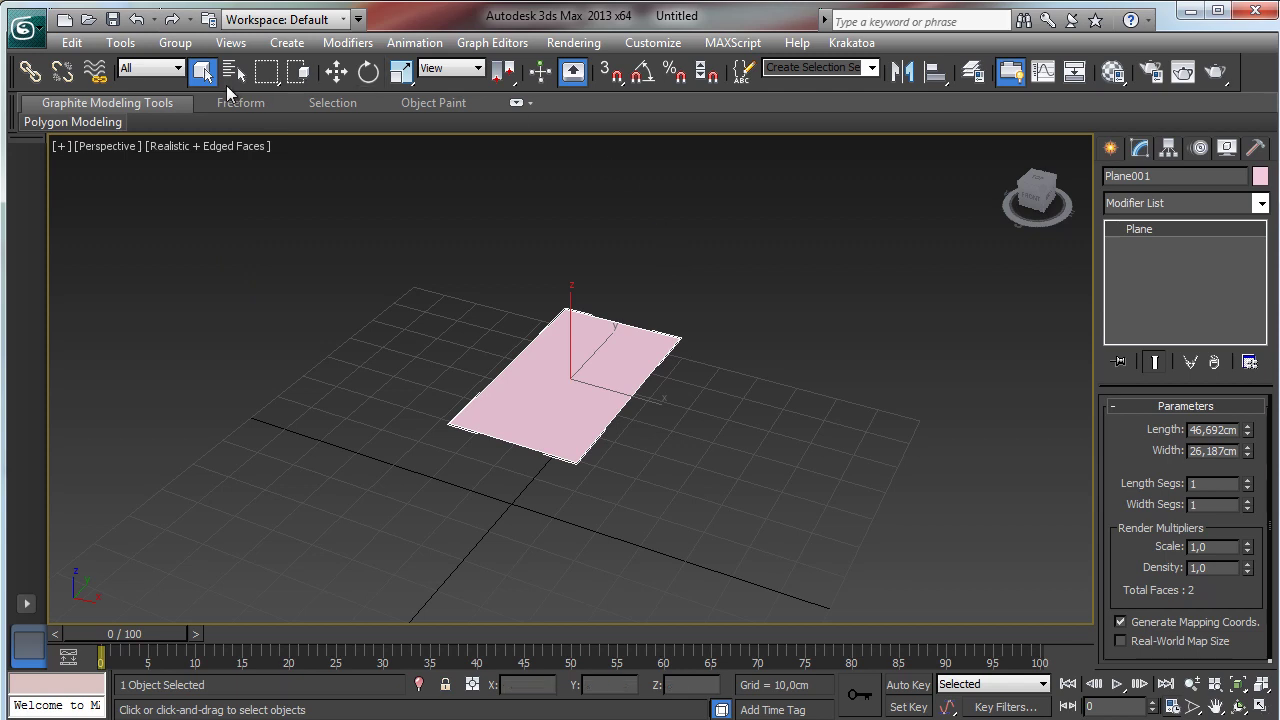
right_click(572, 380)
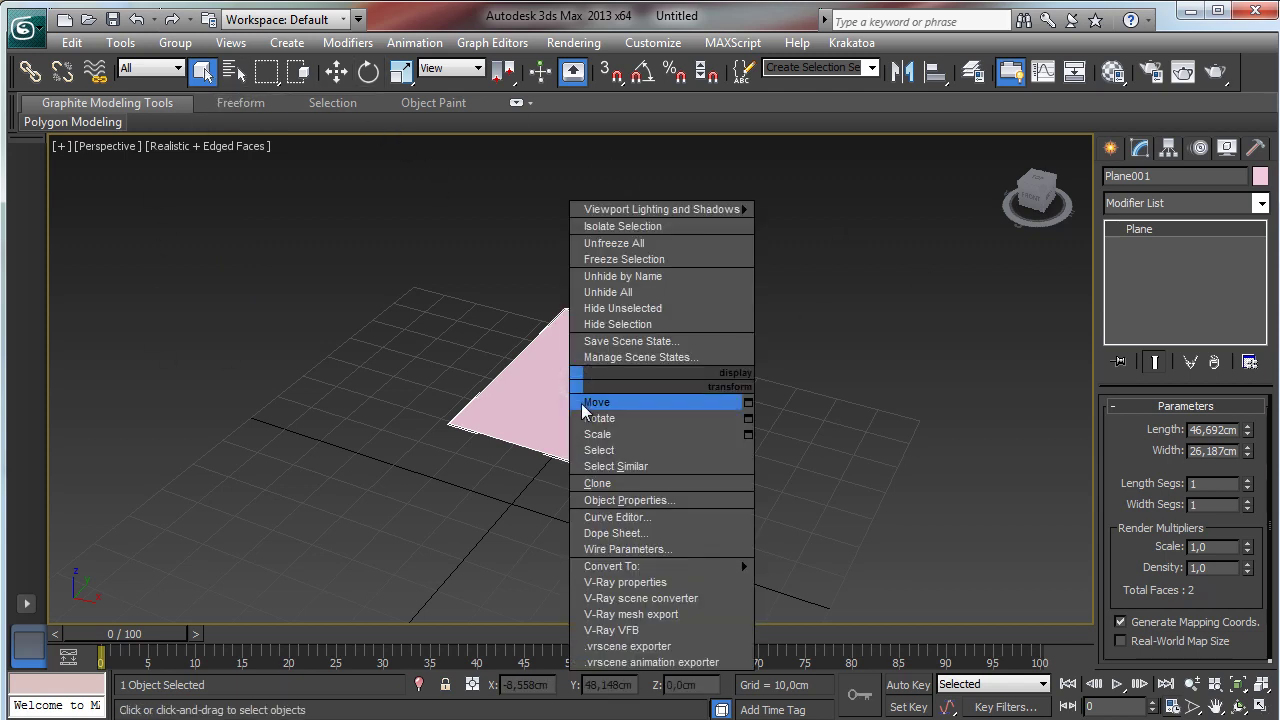
mouse_move(685, 566)
left_click(825, 582)
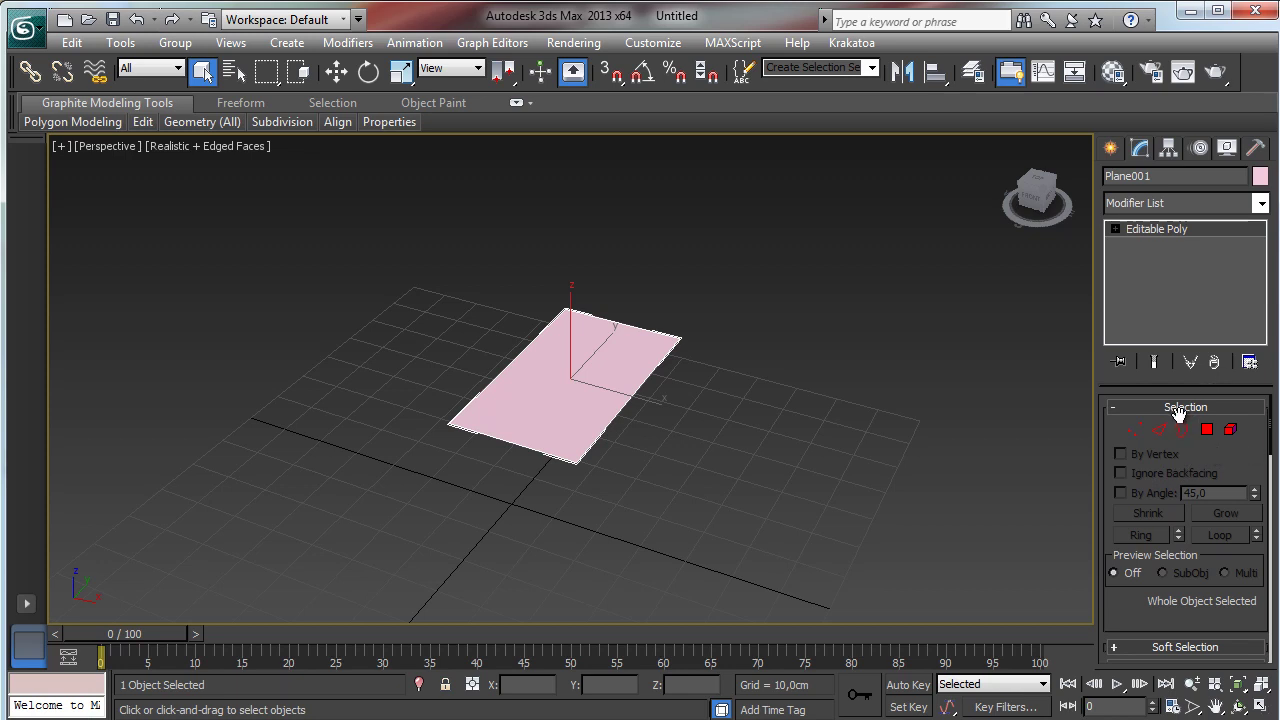
- Select the two vertices on the plane's positive X side and lower them to about Z 32.8 cm
left_click(1135, 429)
left_click_drag(735, 317, 650, 366)
left_click(578, 460, "ctrl")
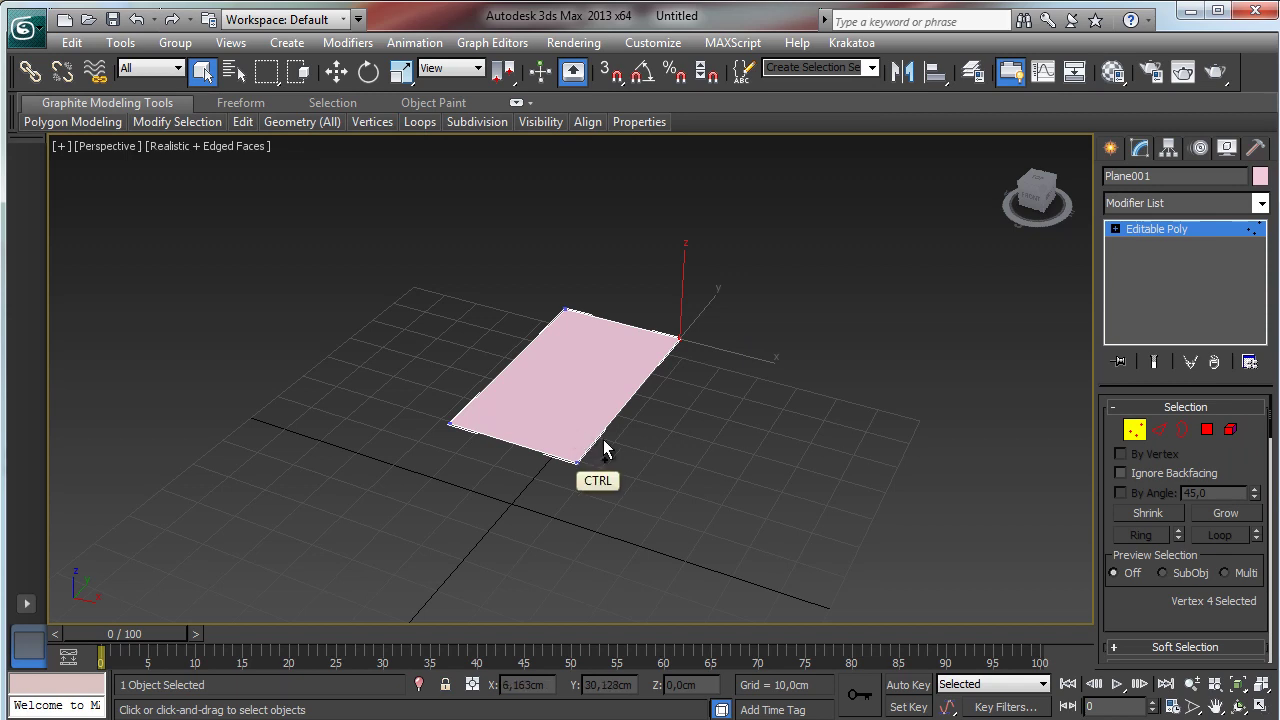
left_click(336, 71)
left_click_drag(634, 334, 633, 350)
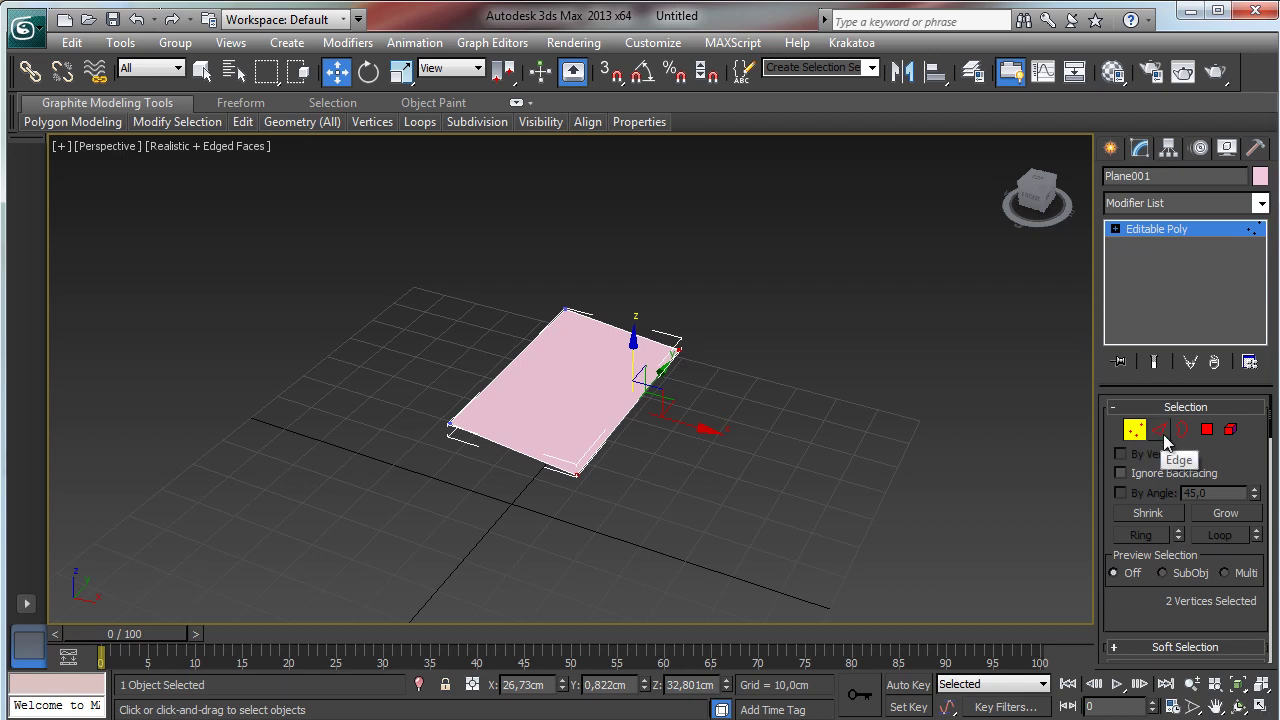
- Extend the plane's front edge into a new polygon, forward to about Y -52 cm and down to about Z 28.4 cm
left_click(1160, 430)
left_click(537, 462)
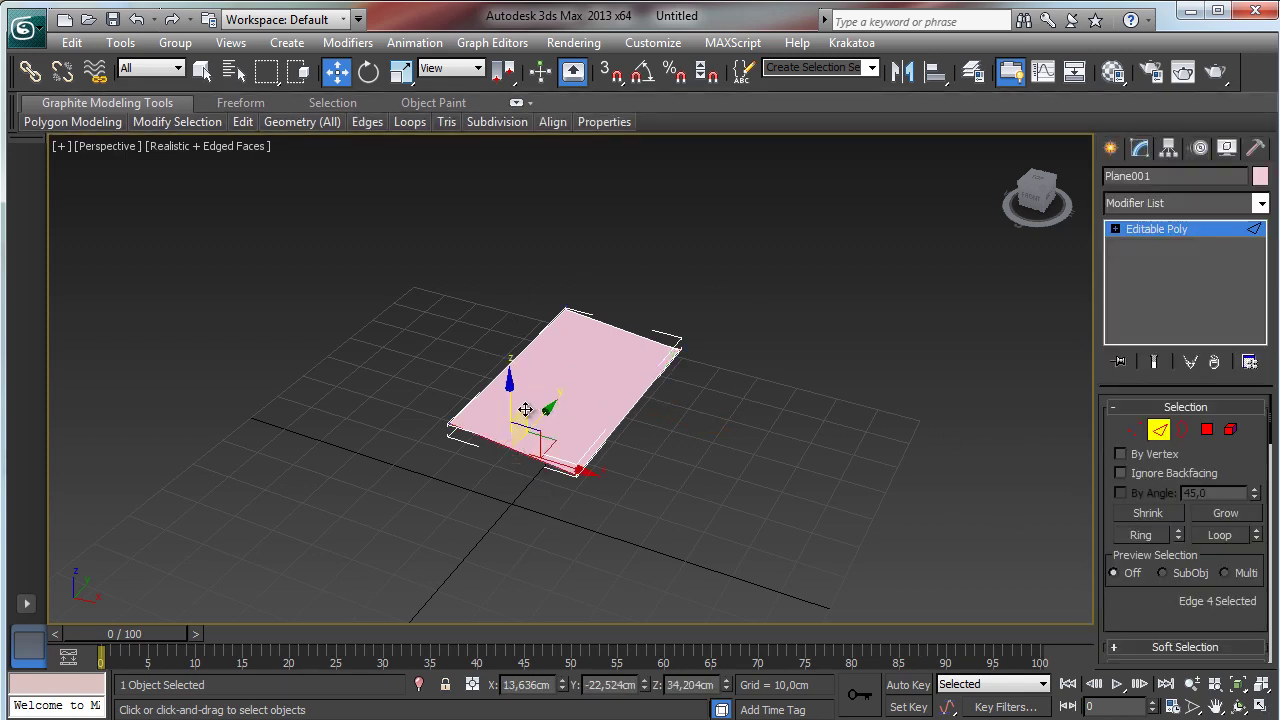
left_click_drag(525, 410, 441, 532, "shift")
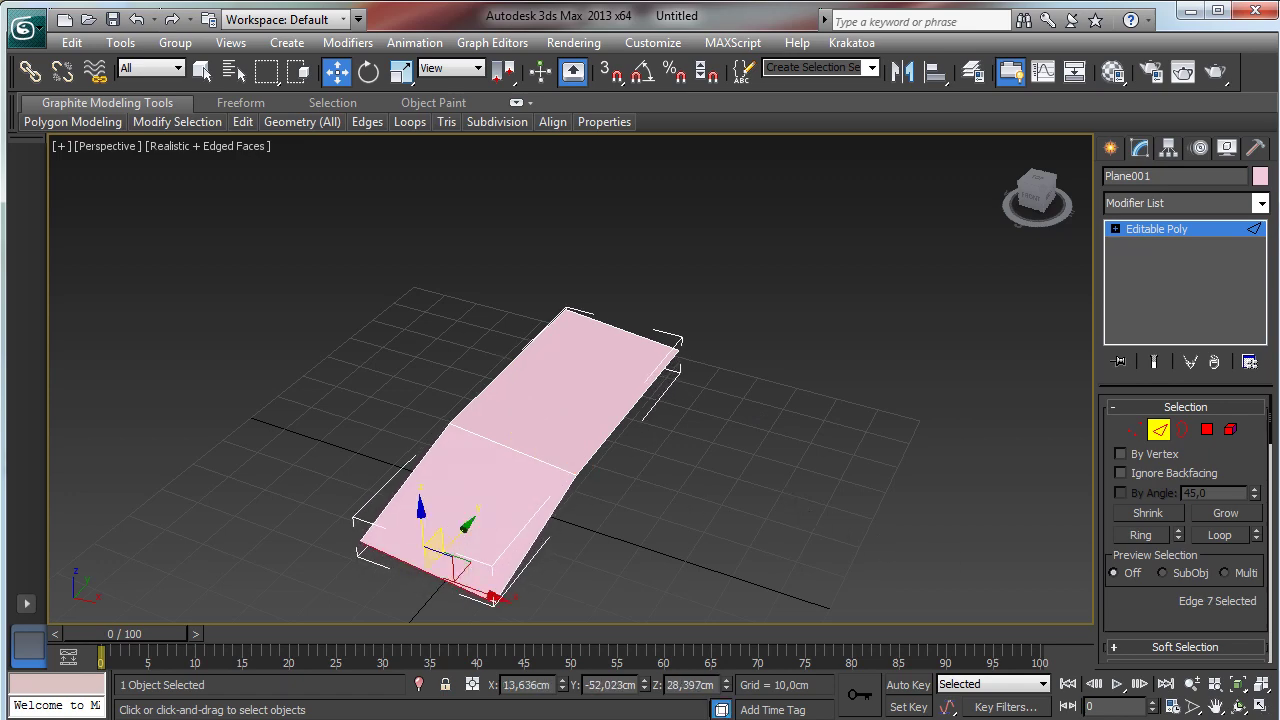
left_click(1215, 706)
left_click_drag(720, 520, 663, 434)
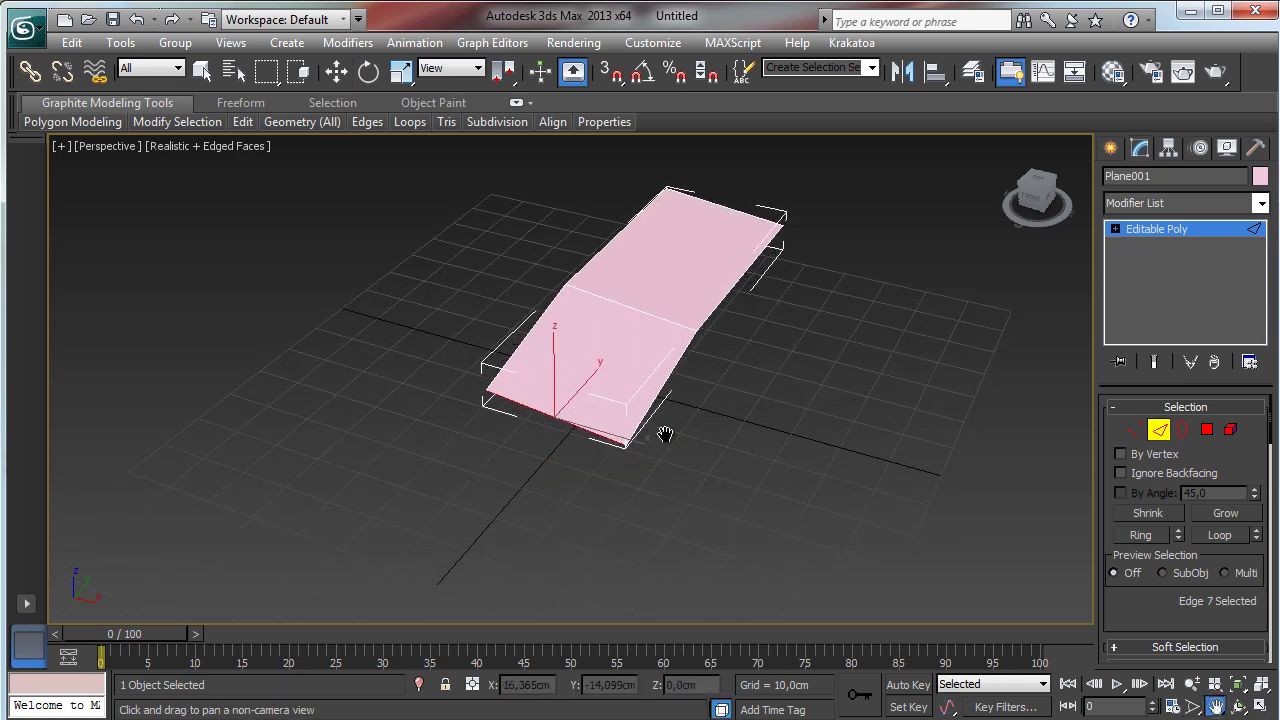
left_click(1158, 429)
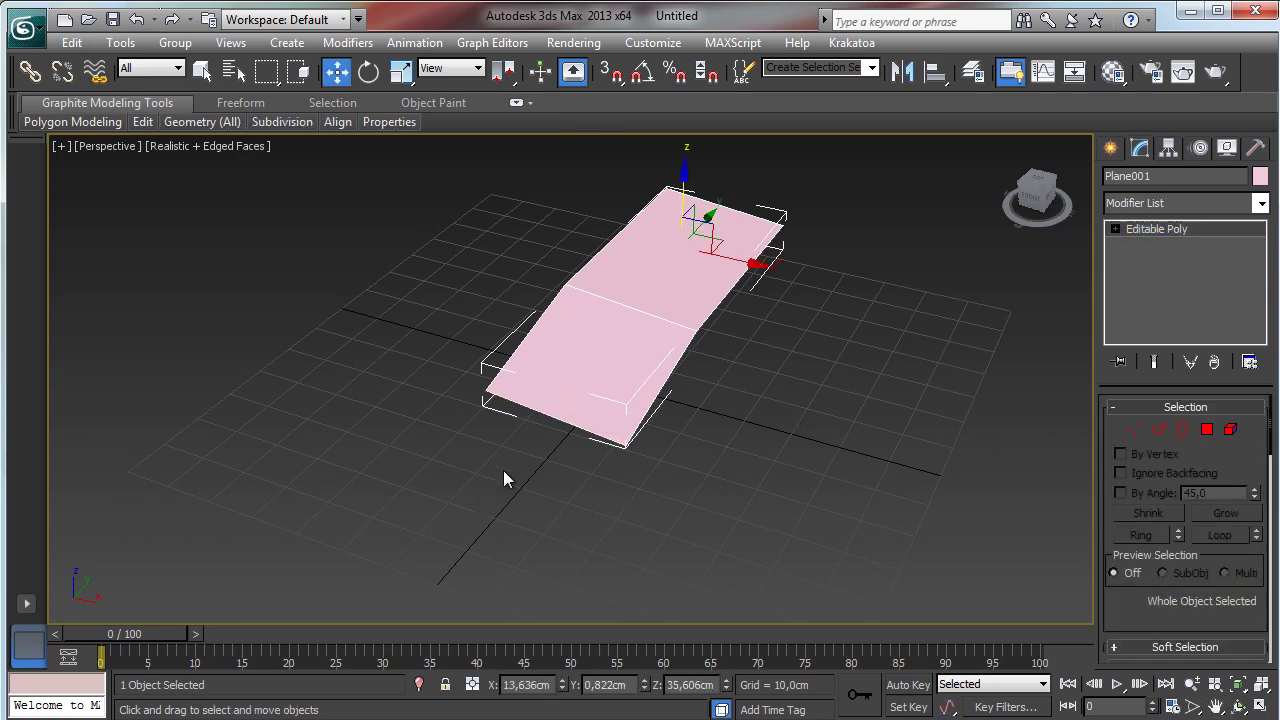
- Add a Symmetry modifier mirrored on X and move its mirror plane to about X 2.3 cm
left_click(1262, 203)
scroll(1180, 450, "down", 10)
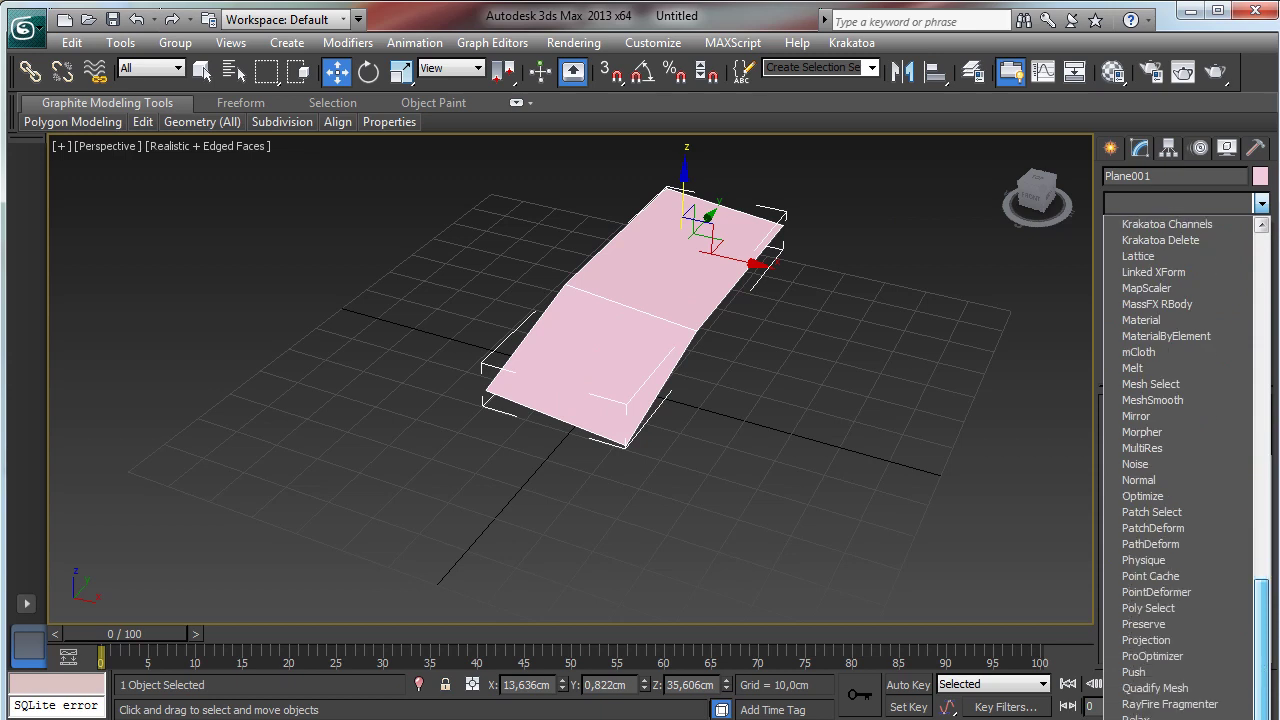
scroll(1180, 460, "down", 2)
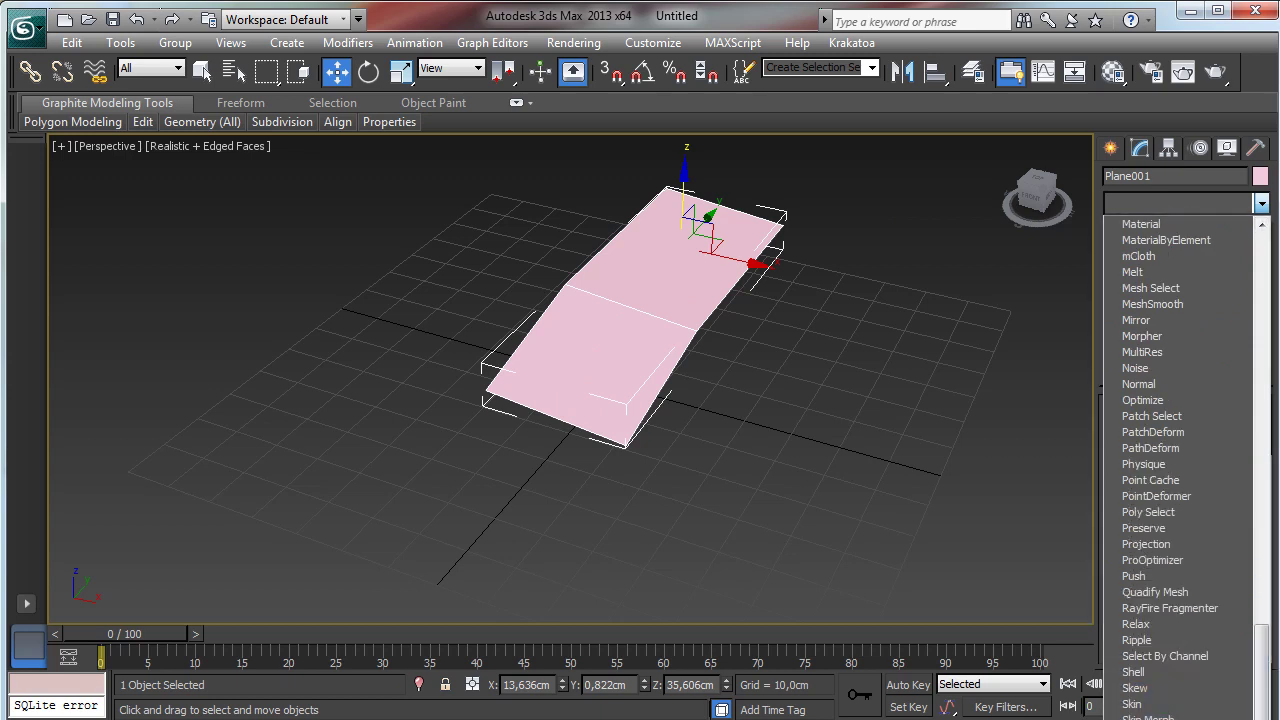
key("Return")
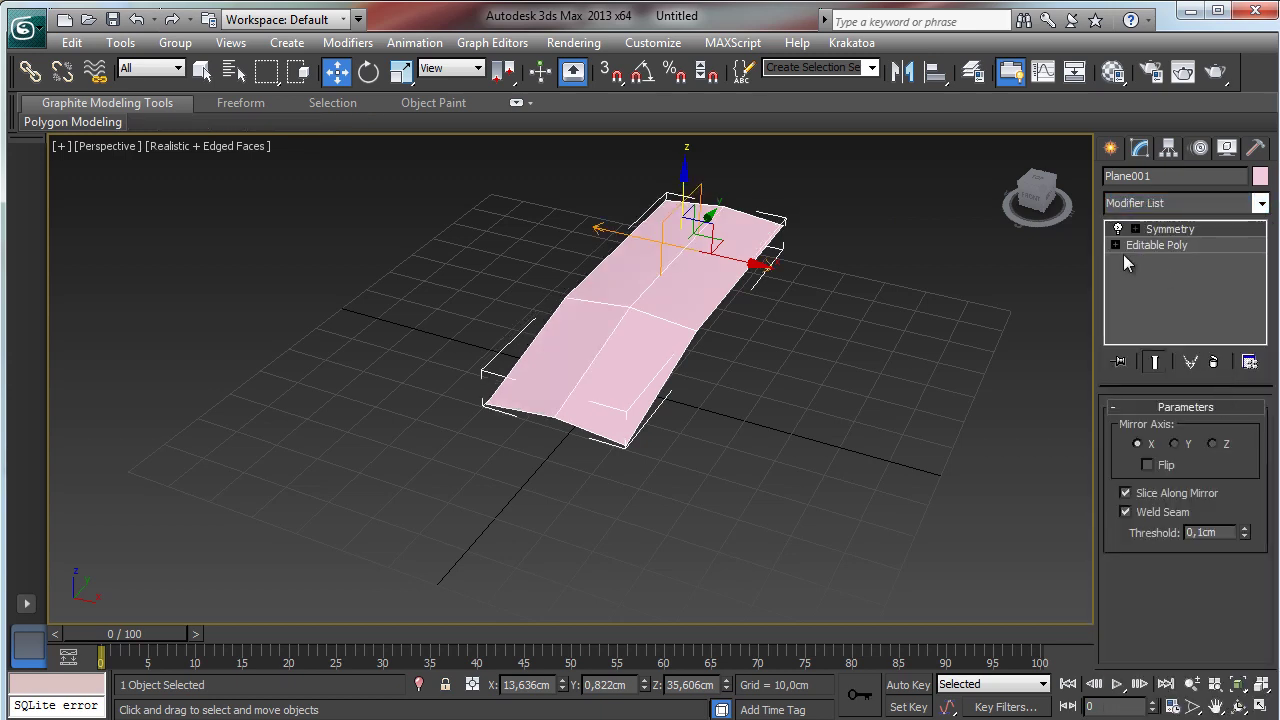
left_click(1135, 229)
left_click(1170, 245)
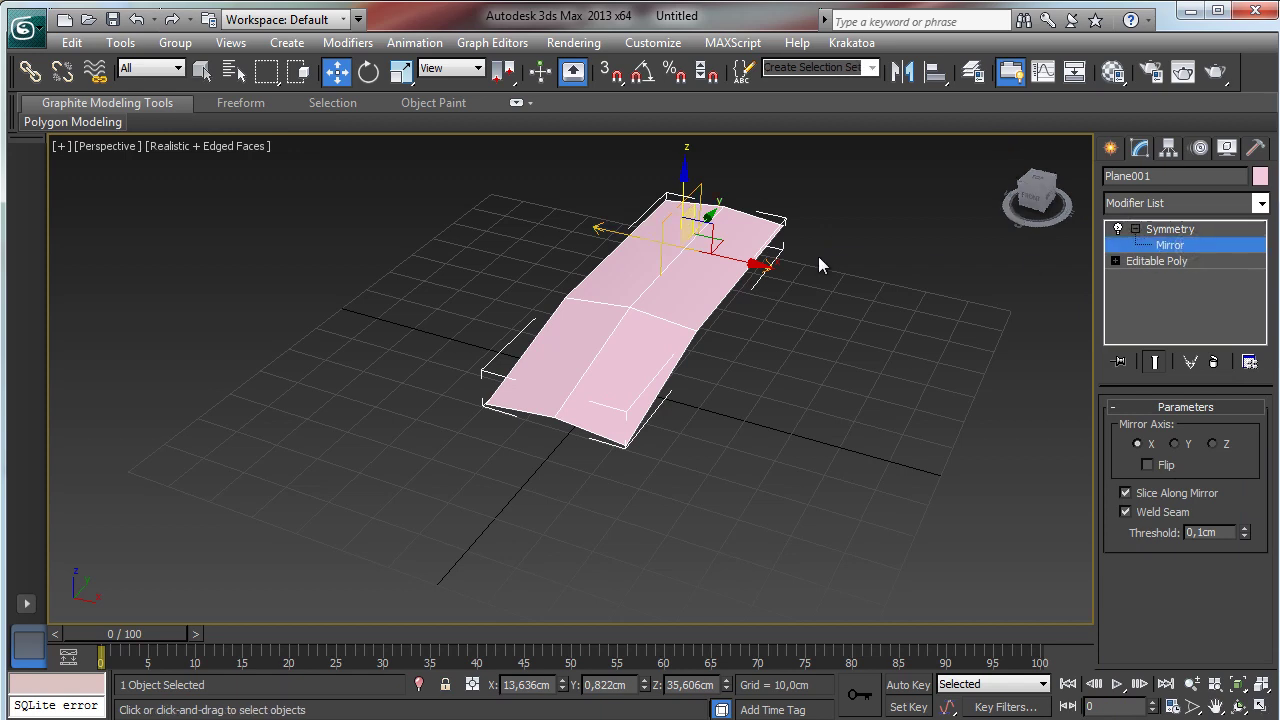
left_click_drag(729, 261, 684, 248)
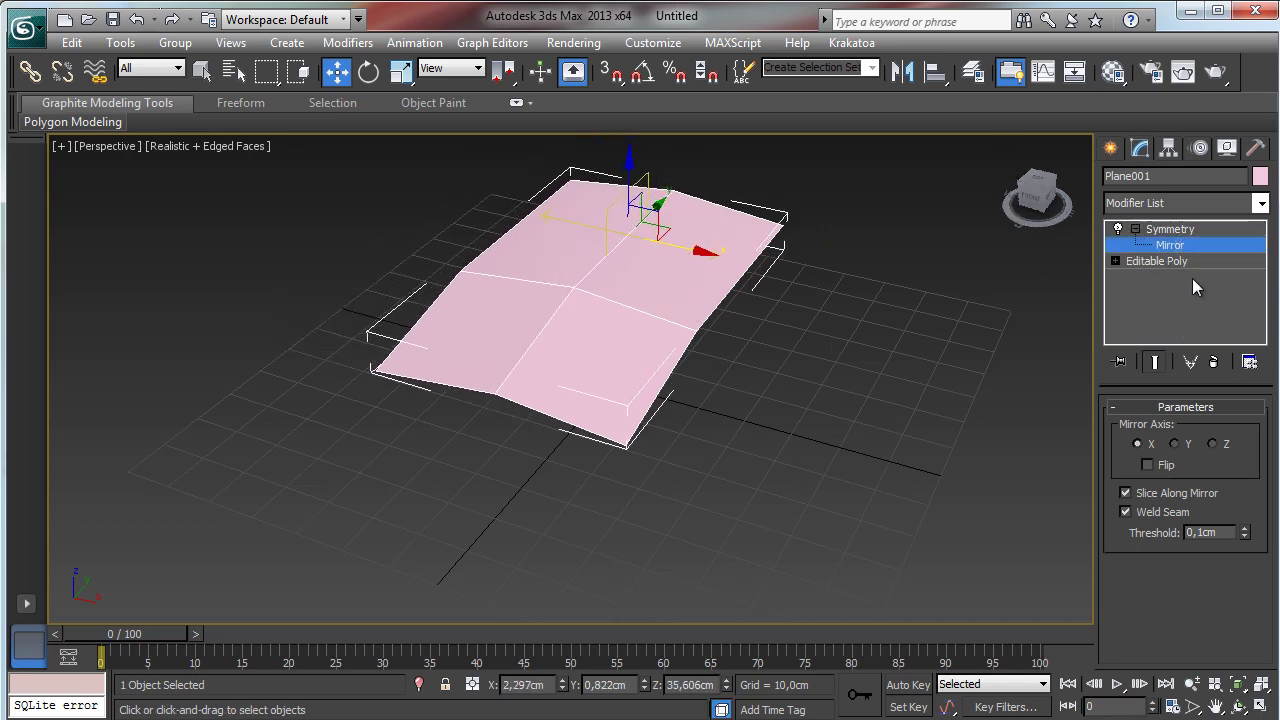
- With the symmetry result shown, move the Editable Poly's front outer vertex inward to about X 21.3 cm and down to about Z 24.8 cm
left_click(1164, 261)
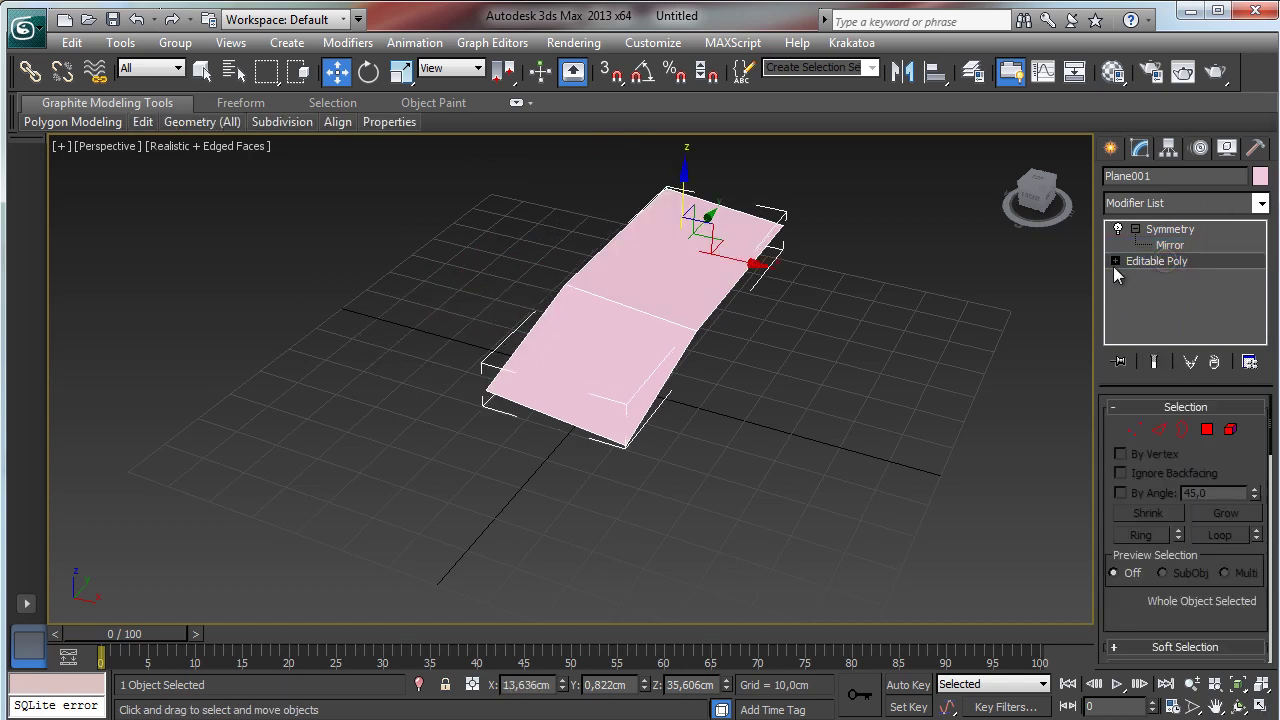
left_click(1156, 362)
left_click(1134, 429)
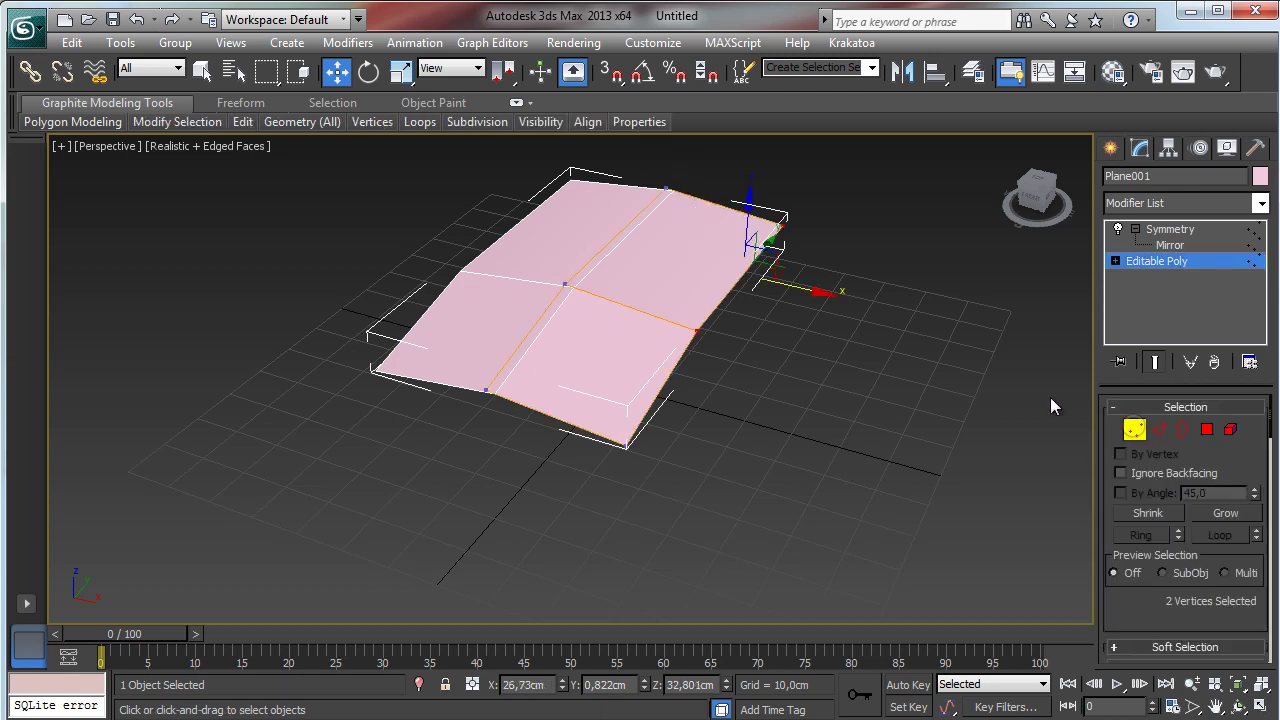
left_click(626, 446)
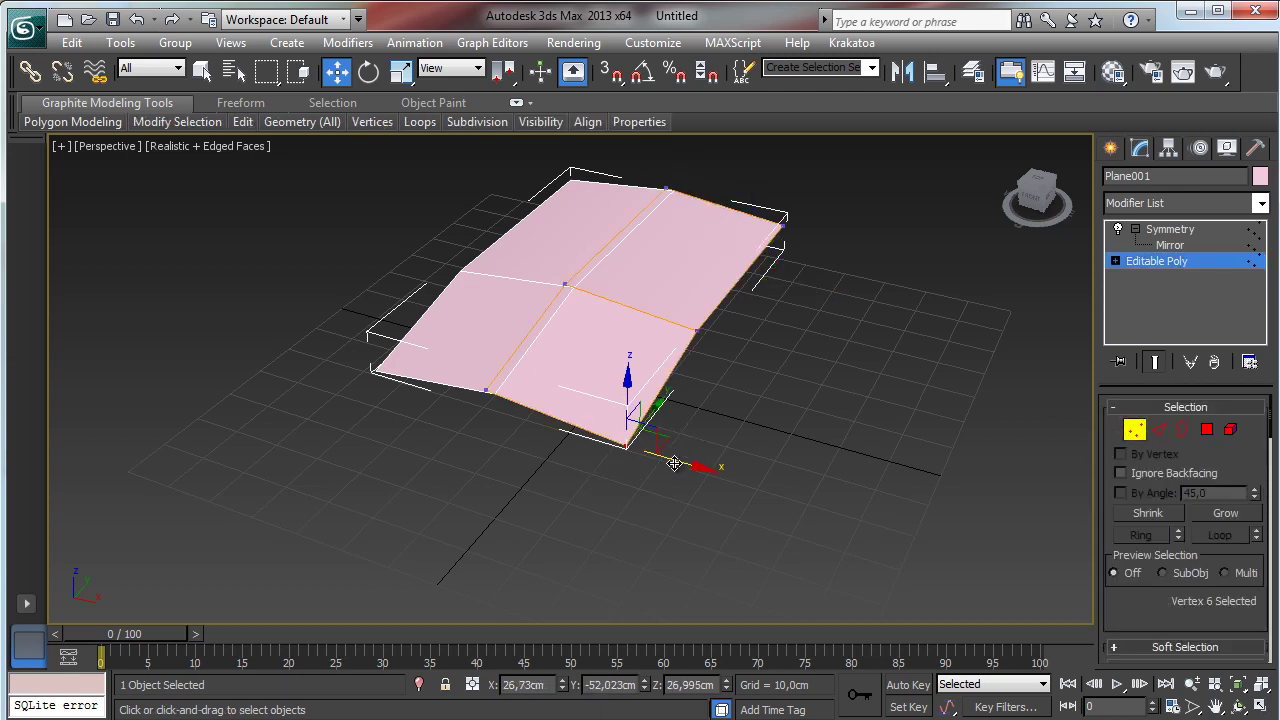
left_click_drag(675, 463, 640, 458)
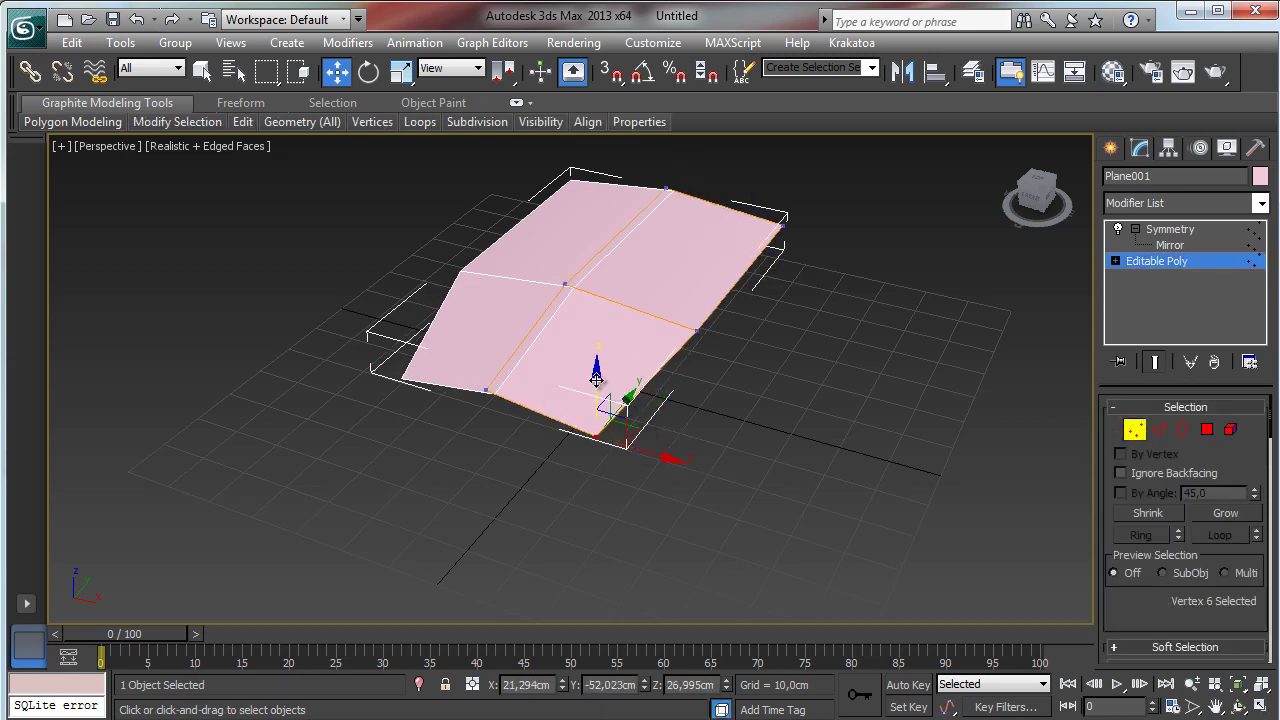
left_click_drag(596, 378, 600, 402)
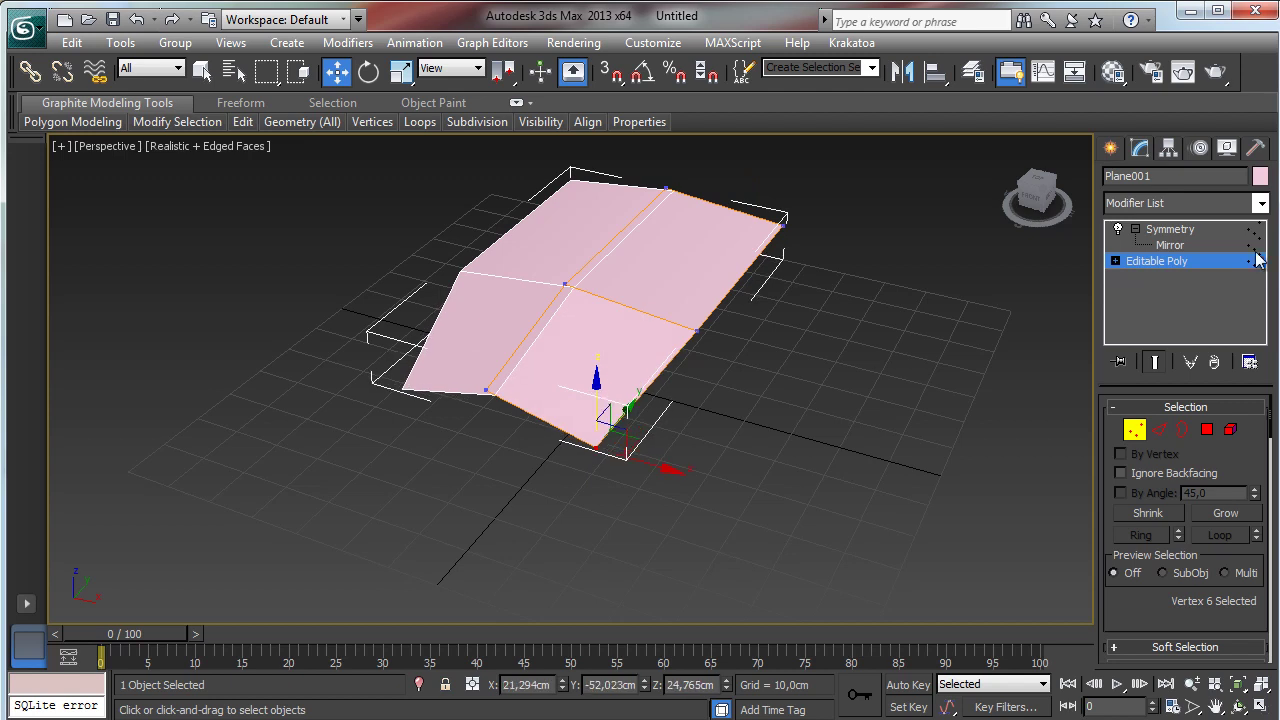
- Extend the front edge into another polygon, forward to about Y -68.3 cm and down to about Z 19.2 cm
left_click(1157, 429)
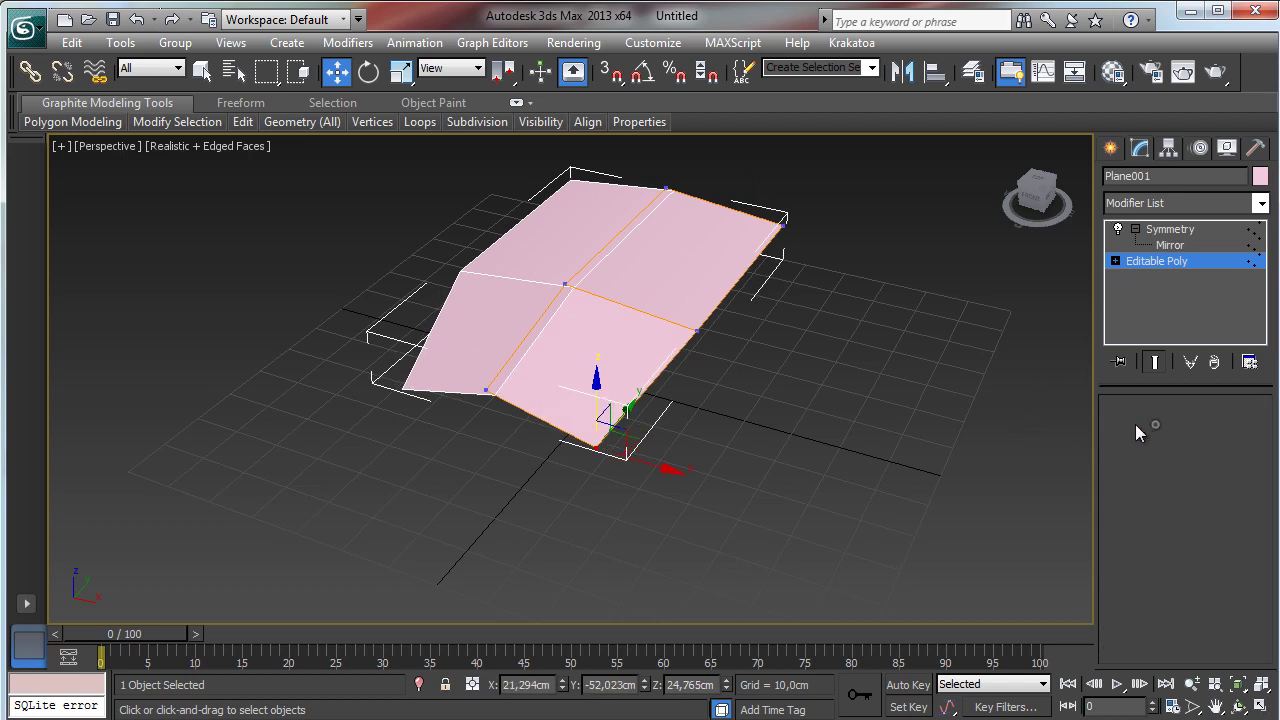
left_click(527, 407)
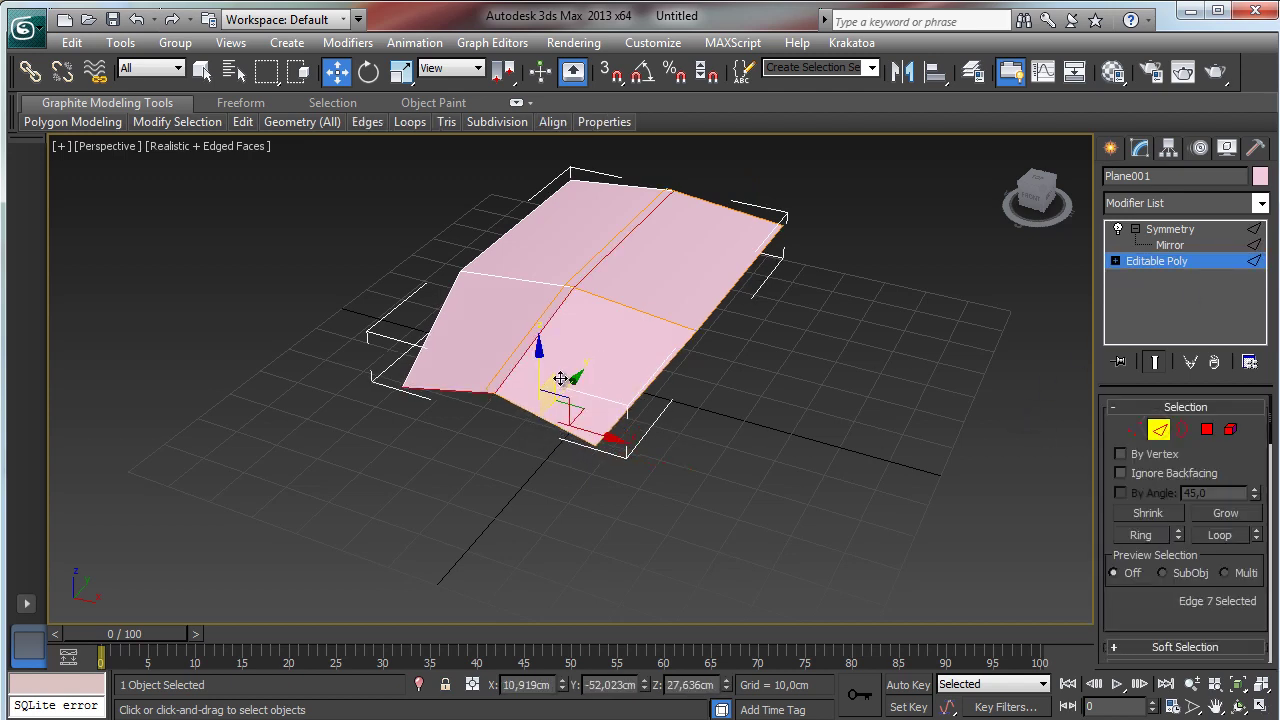
left_click_drag(540, 395, 508, 471, "shift")
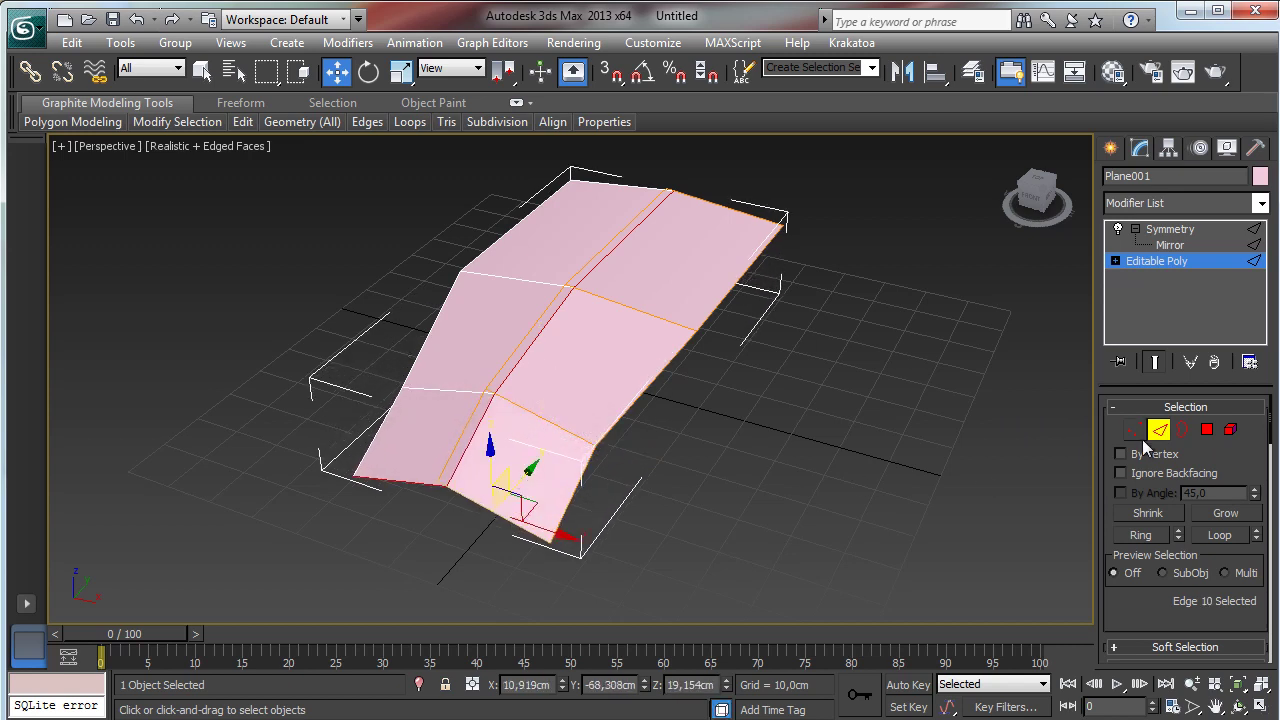
- Move the front outer vertex of the newest polygon inward to about X 16.8 cm
key("1")
left_click(549, 543)
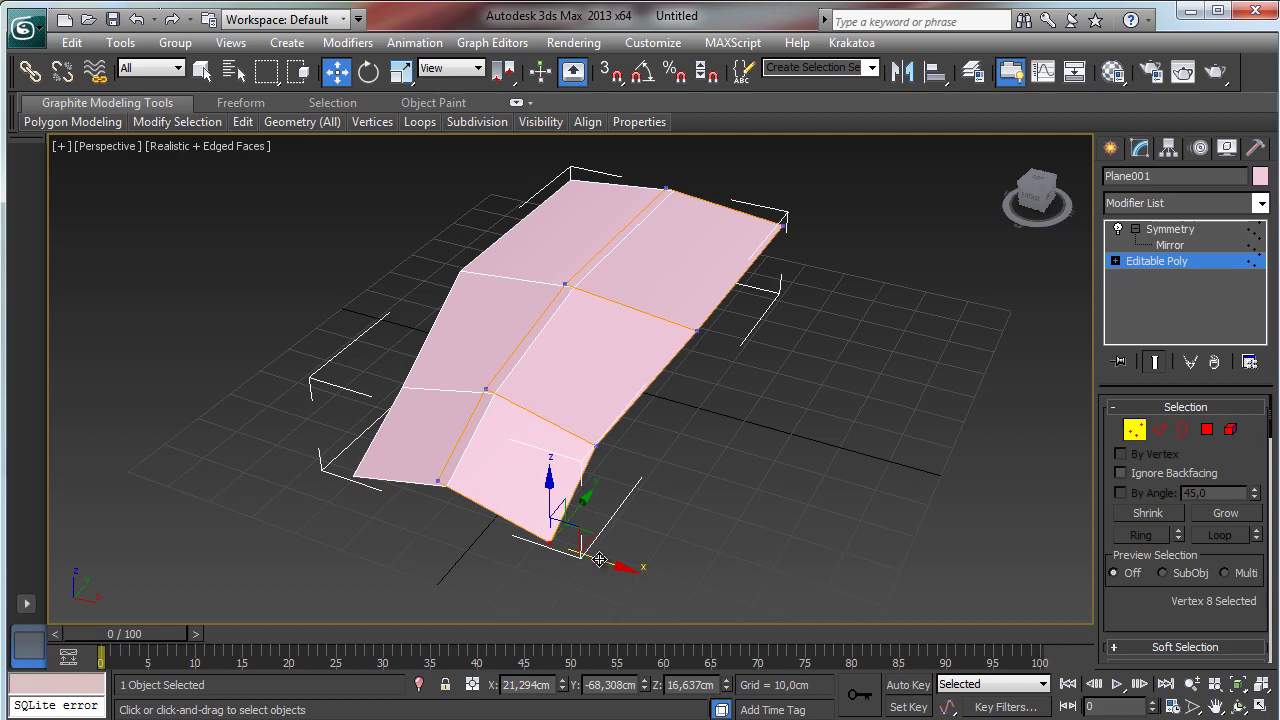
left_click_drag(602, 560, 577, 552)
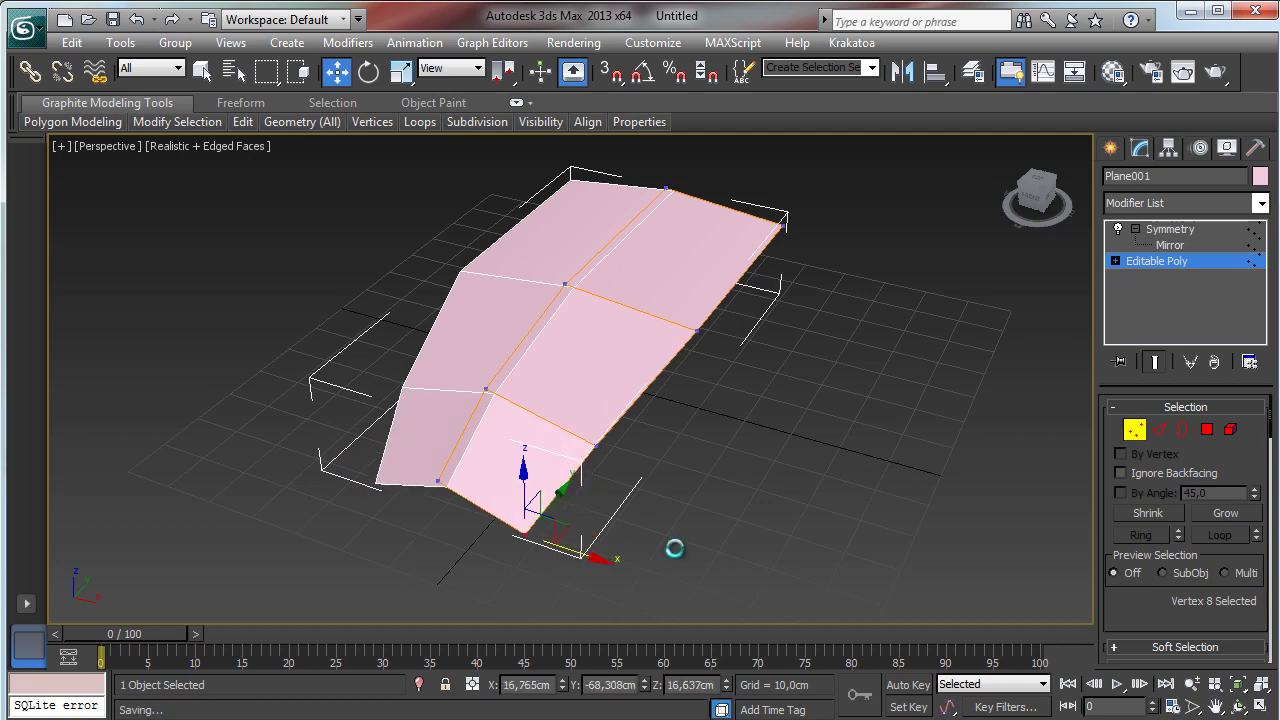
- Nudge the two foremost inner vertices along X toward the mirror plane, the second one to about X 1 cm
left_click(1215, 706)
left_click_drag(683, 466, 717, 403)
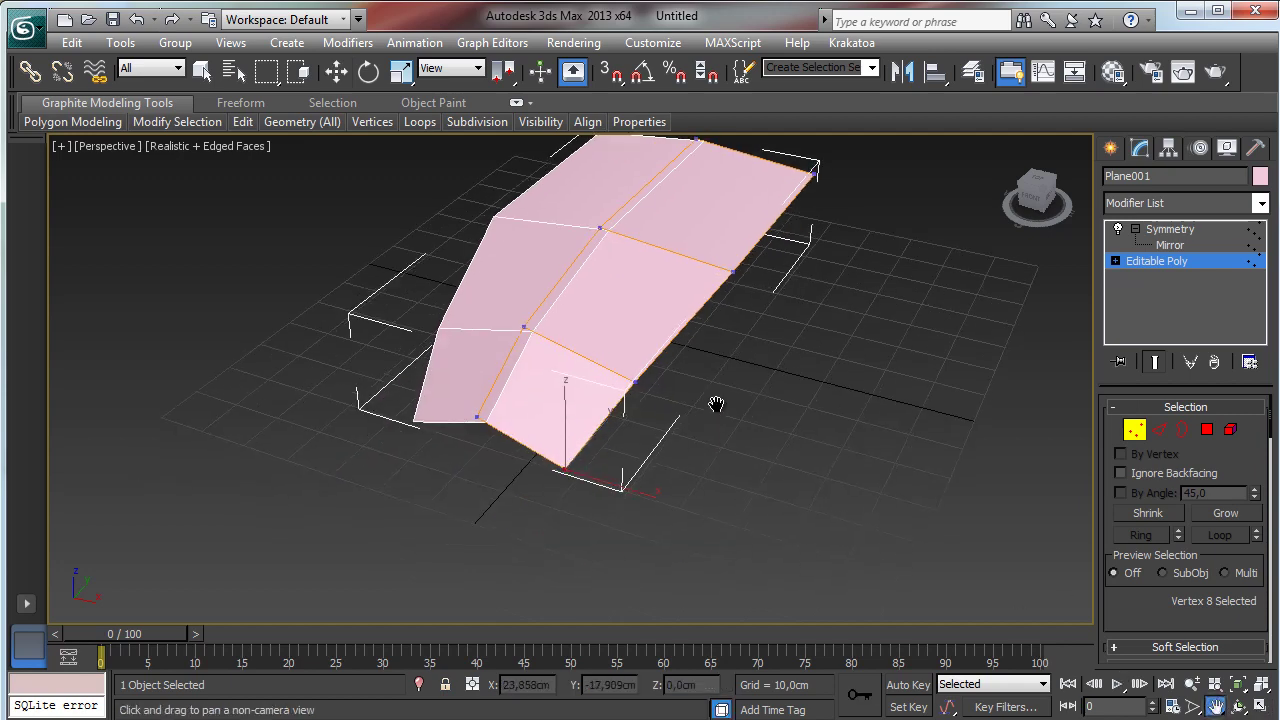
left_click(1238, 706)
left_click_drag(586, 371, 555, 338)
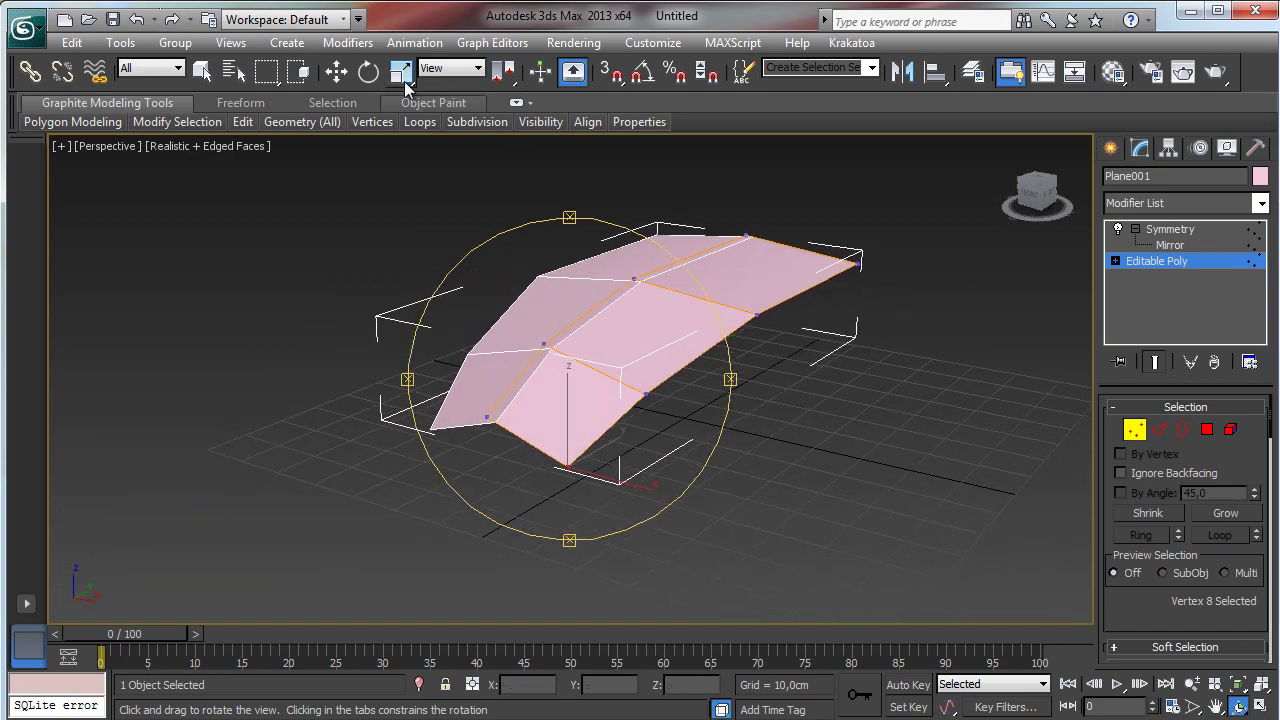
left_click(336, 71)
left_click(486, 417, "ctrl")
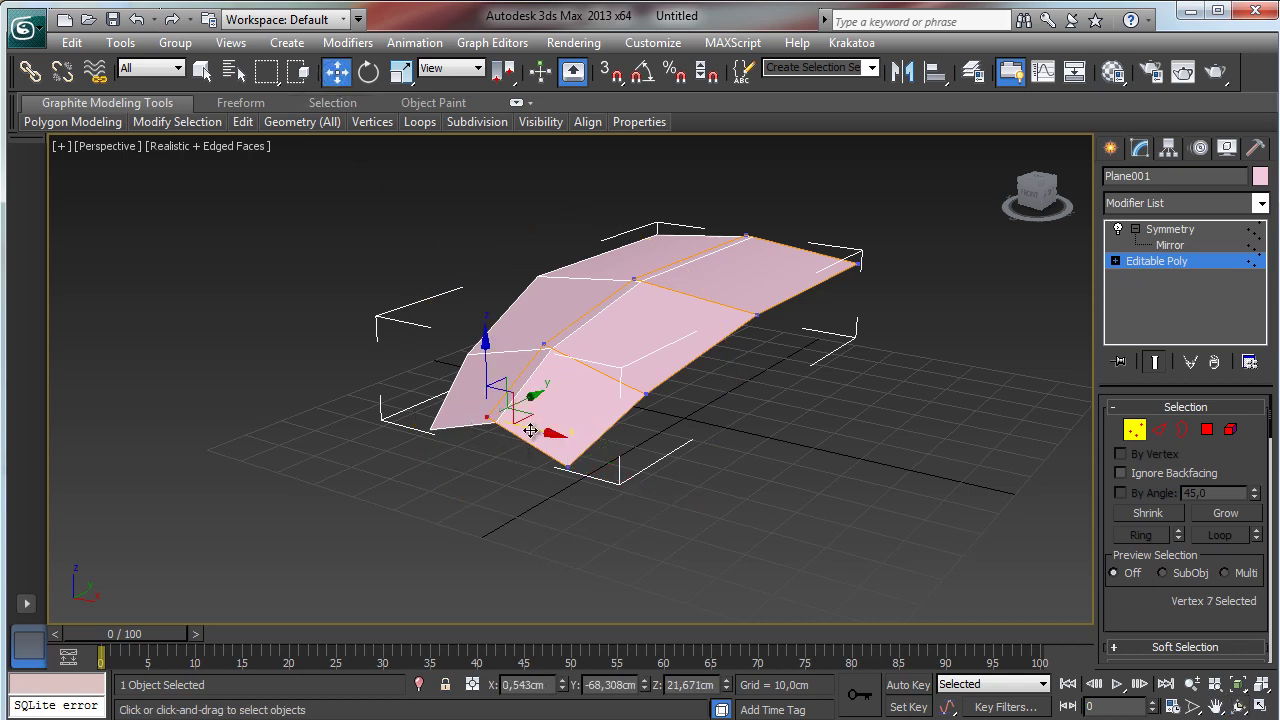
mouse_move(530, 430)
left_mouse_down()
mouse_move(558, 442)
mouse_move(540, 434)
left_mouse_up()
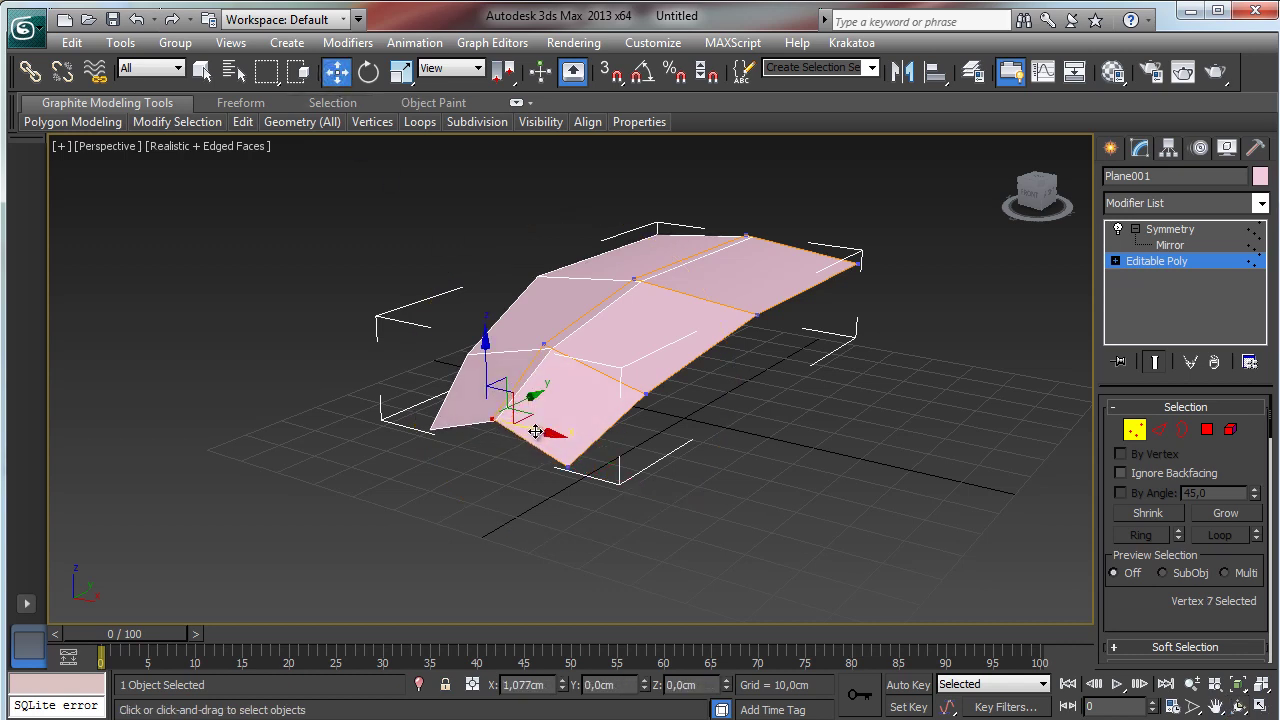
left_click(553, 347)
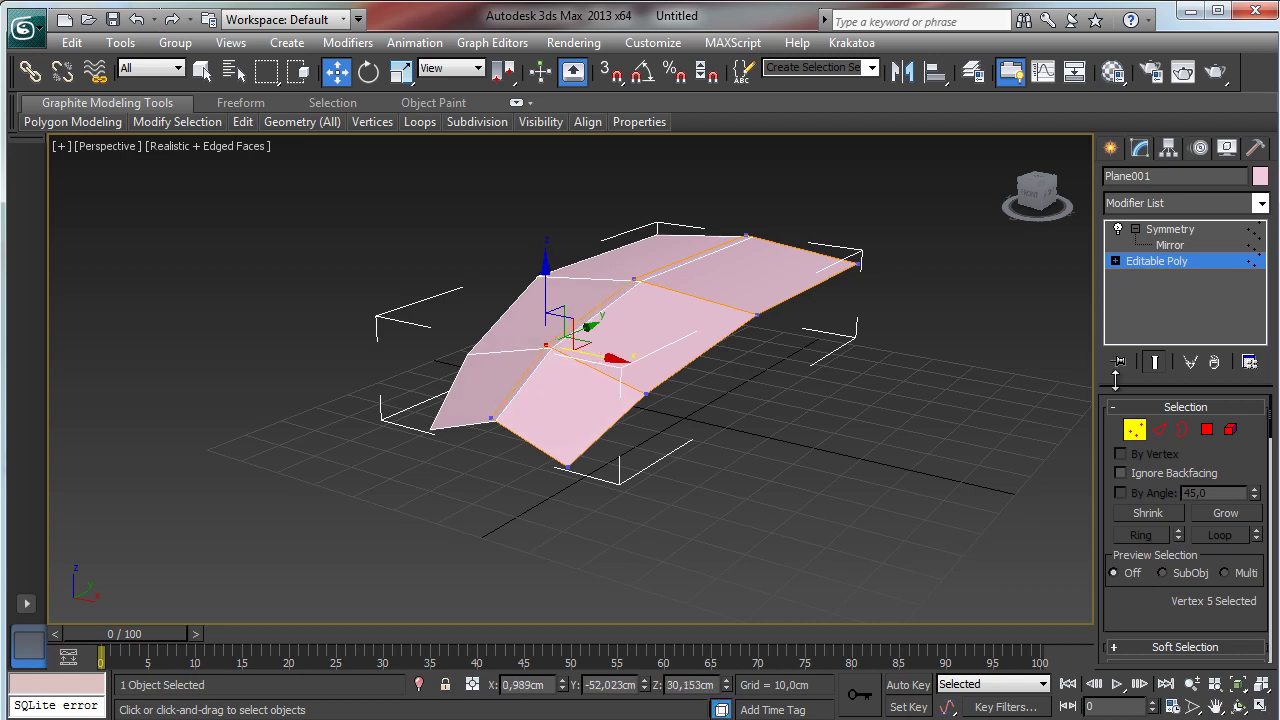
- Extend the front edge forward to about Y -75.2 cm and move the new outer vertex to about X 12.4 cm, Z 14.4 cm
left_click(1158, 432)
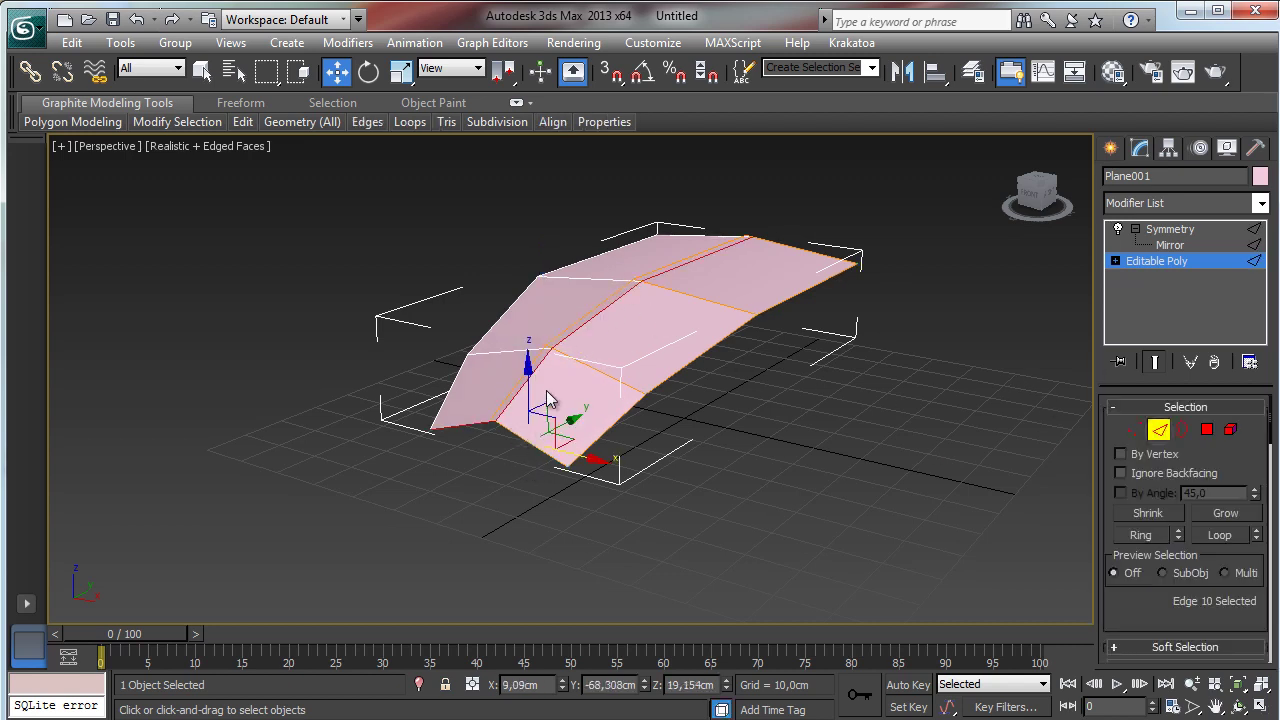
left_click_drag(543, 406, 498, 494, "shift")
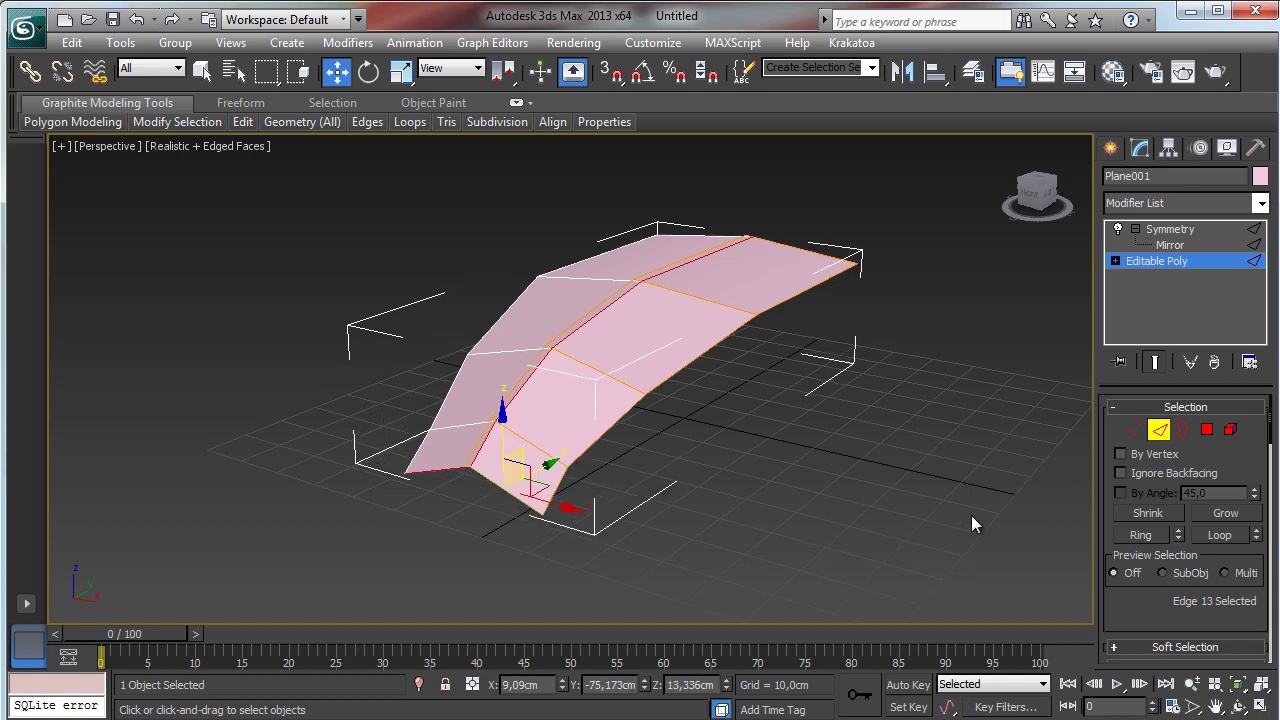
left_click(1134, 430)
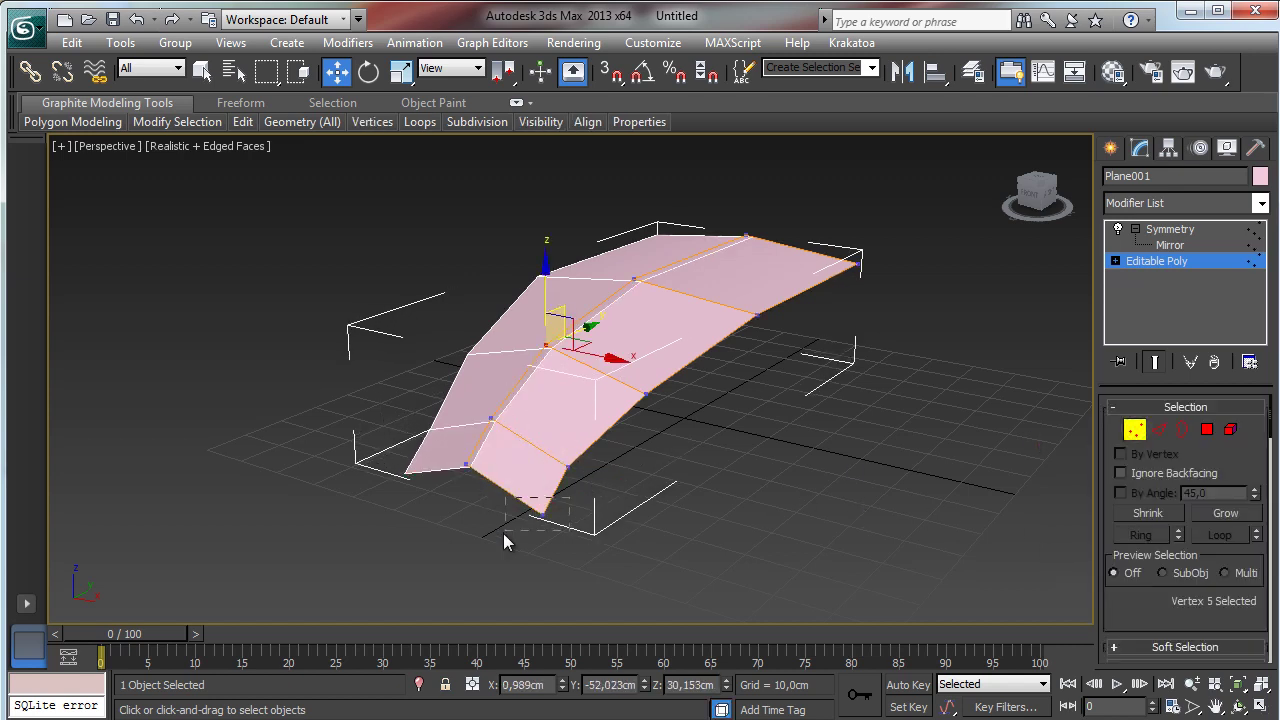
left_click_drag(504, 541, 503, 540)
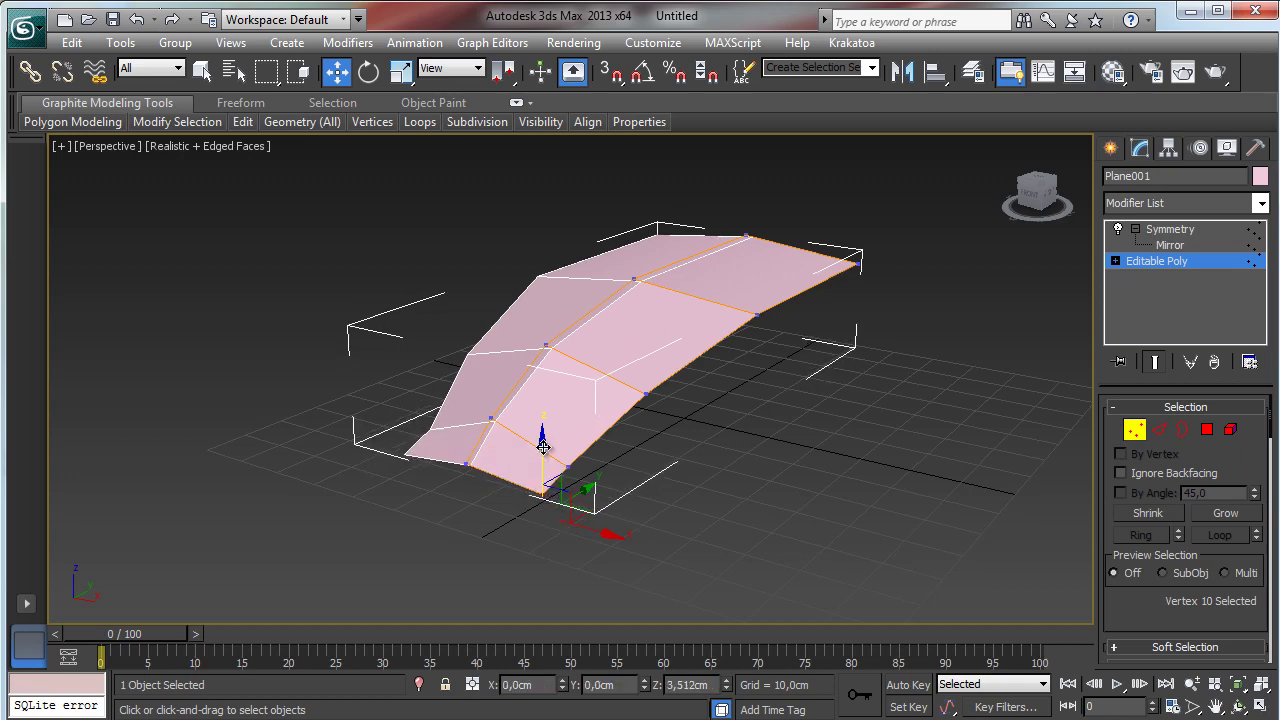
left_click_drag(543, 447, 557, 443)
left_click(1238, 706)
left_click_drag(880, 500, 689, 357)
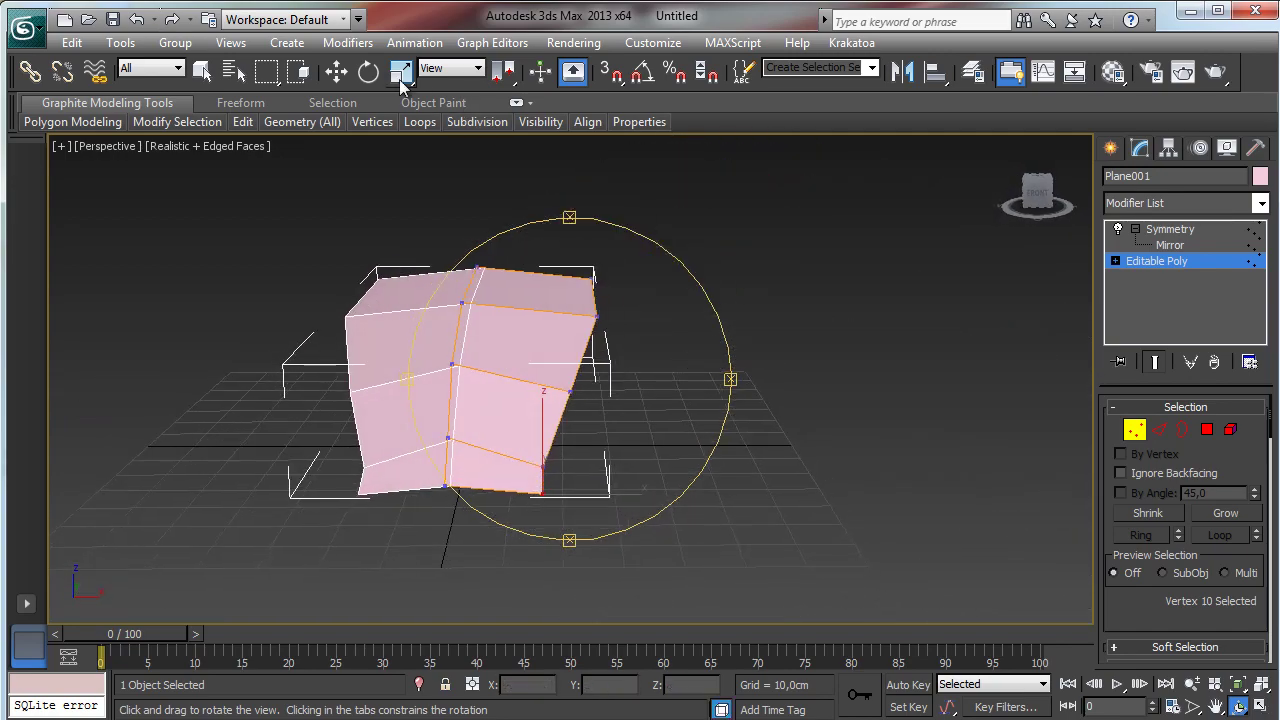
left_click(337, 71)
left_click_drag(601, 497, 575, 494)
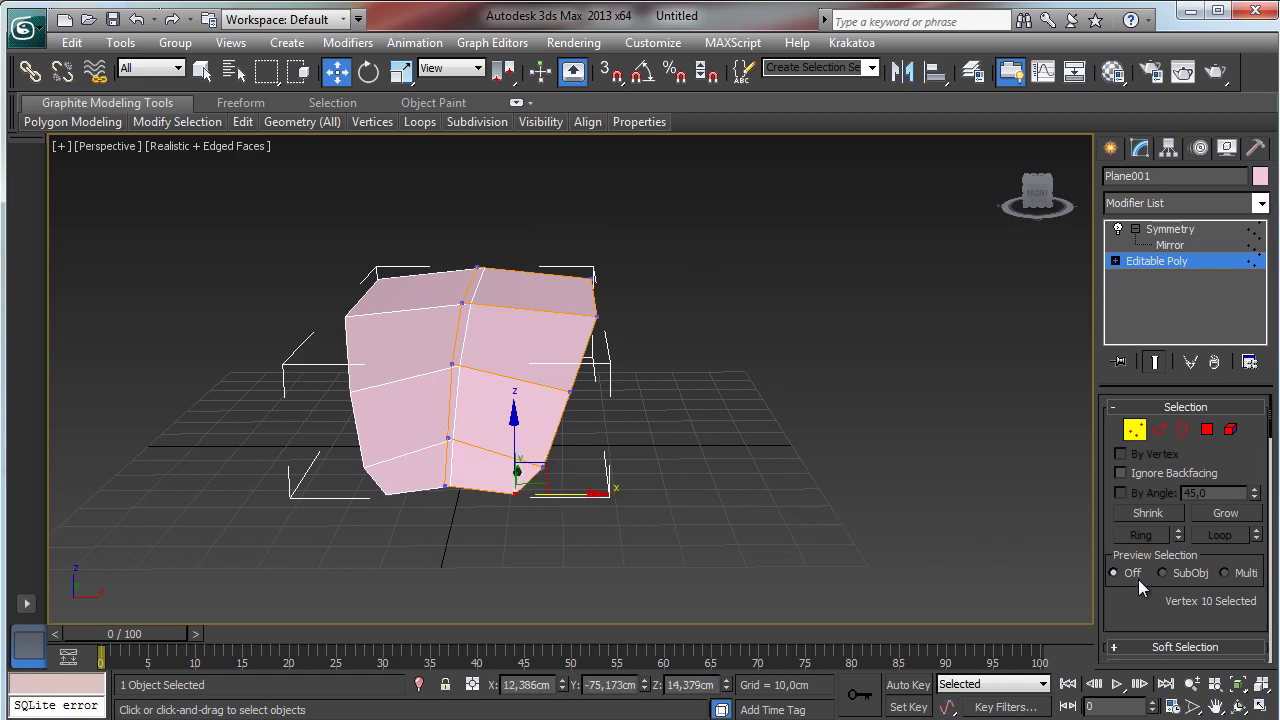
- Extend the front edge into a narrow polygon, forward to about Y -76.3 cm and down to about Z 13.5 cm
left_click(1238, 706)
left_click_drag(496, 400, 458, 408)
left_click(1159, 429)
key("w")
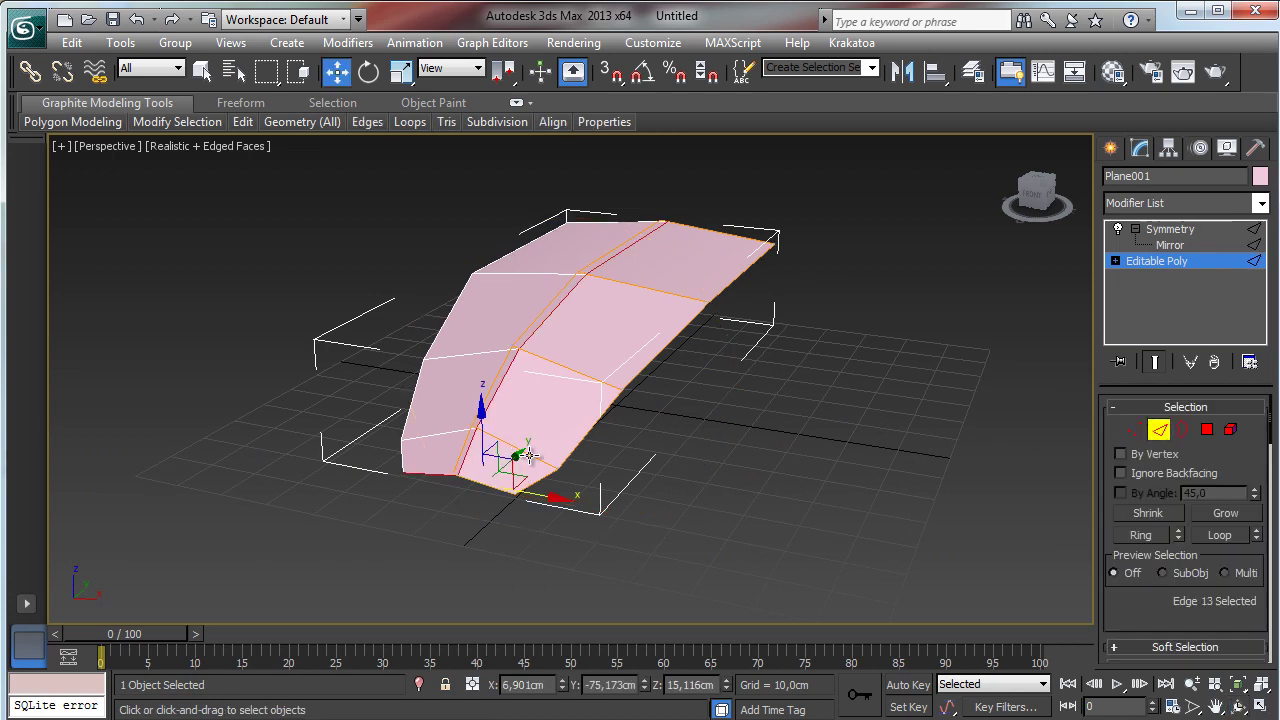
left_click_drag(495, 442, 490, 469, "shift")
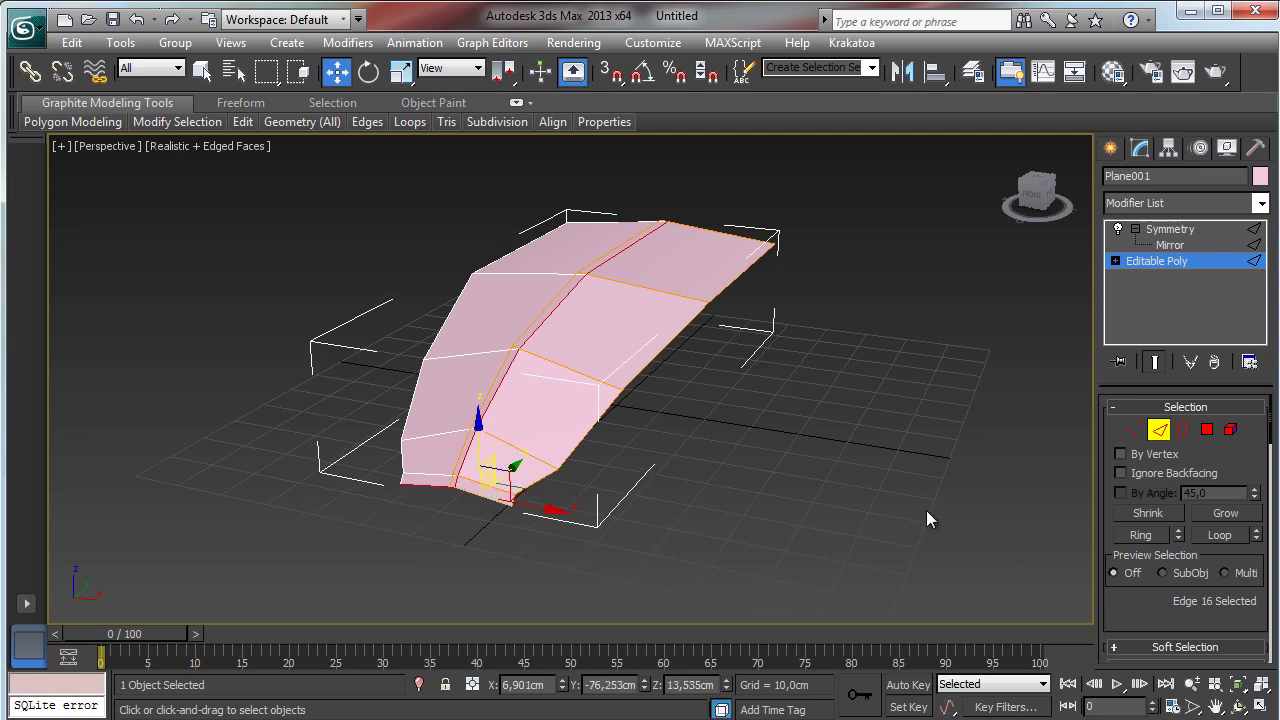
- Extend the front edge downward by two more polygons, ending at about Y -80.6 cm and Z 4.7 cm
left_click_drag(551, 410, 485, 350)
left_click(335, 72)
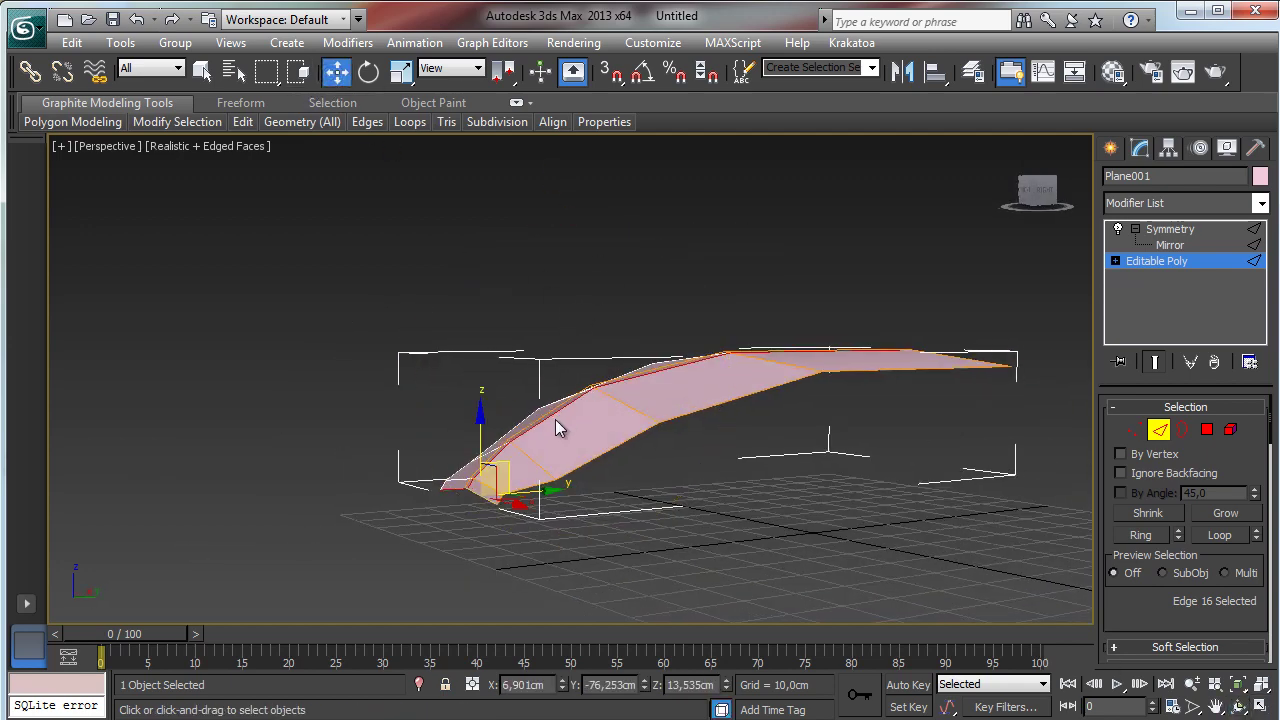
left_click_drag(491, 480, 474, 550, "shift")
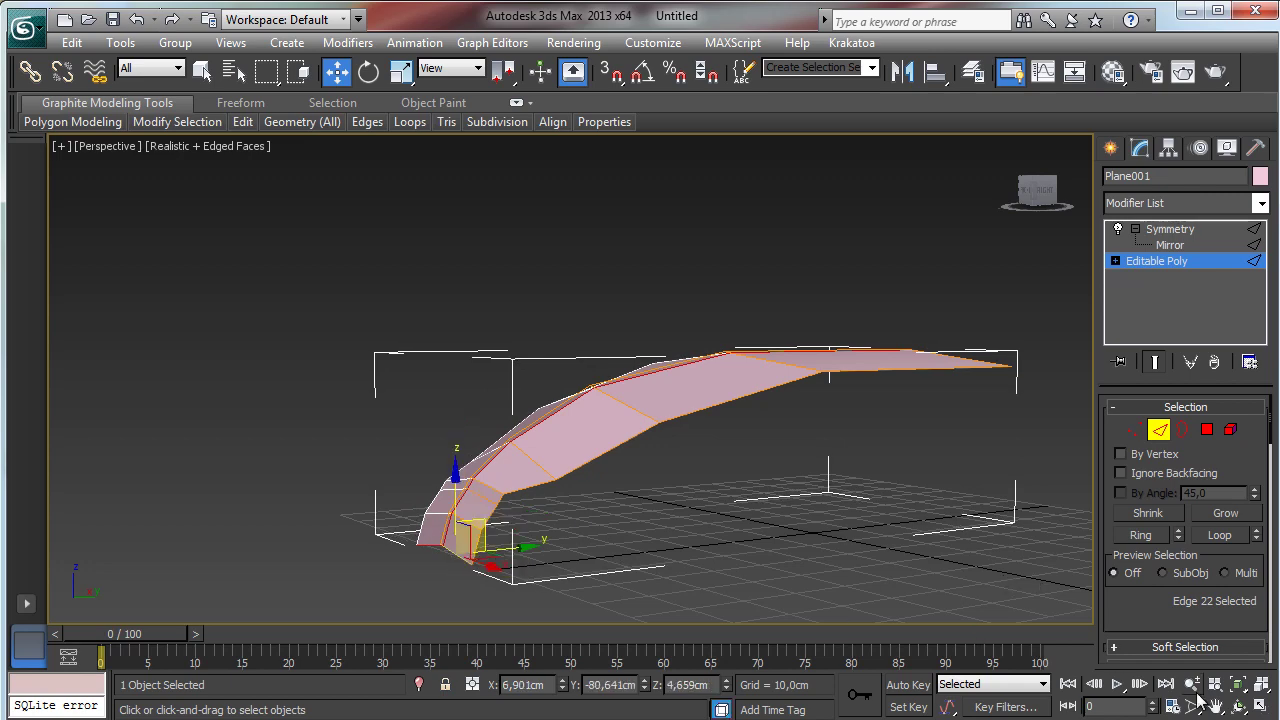
- Move the outer vertices of the two lowest rows inward, the lowest one also slightly up, to taper the front tip
left_click(1240, 704)
left_click_drag(626, 440, 733, 455)
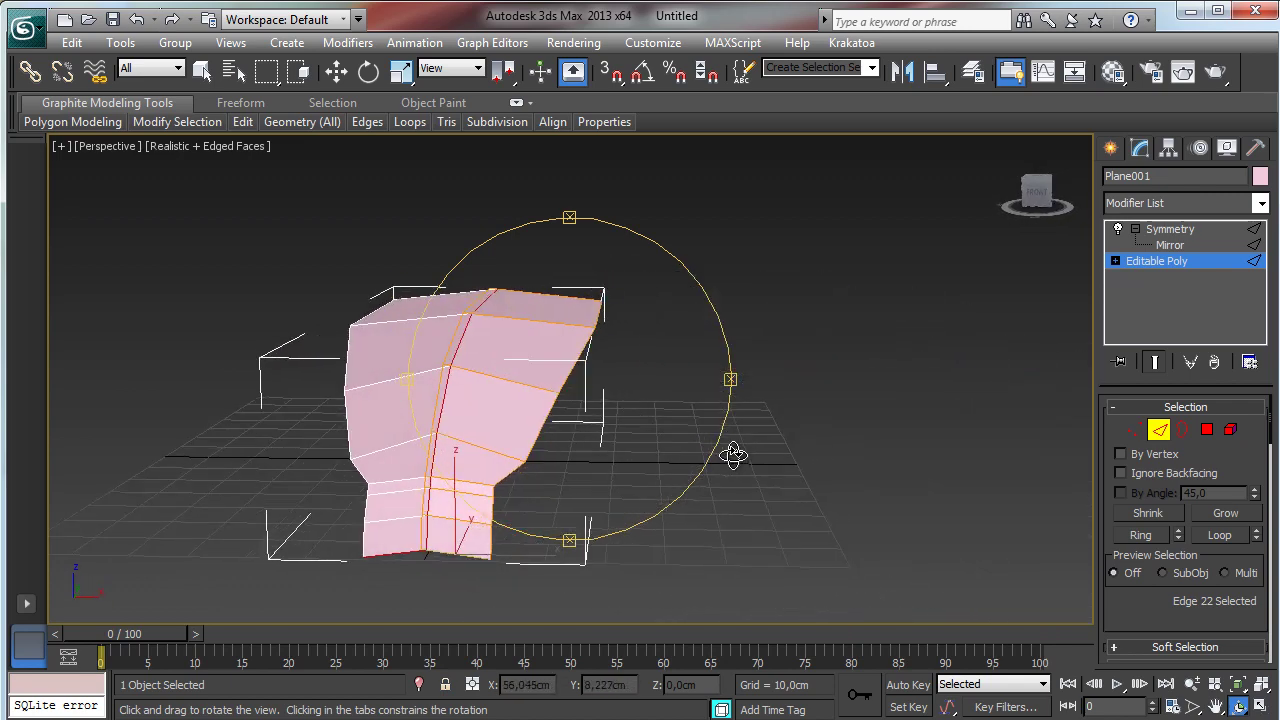
left_click(336, 71)
left_click(516, 513)
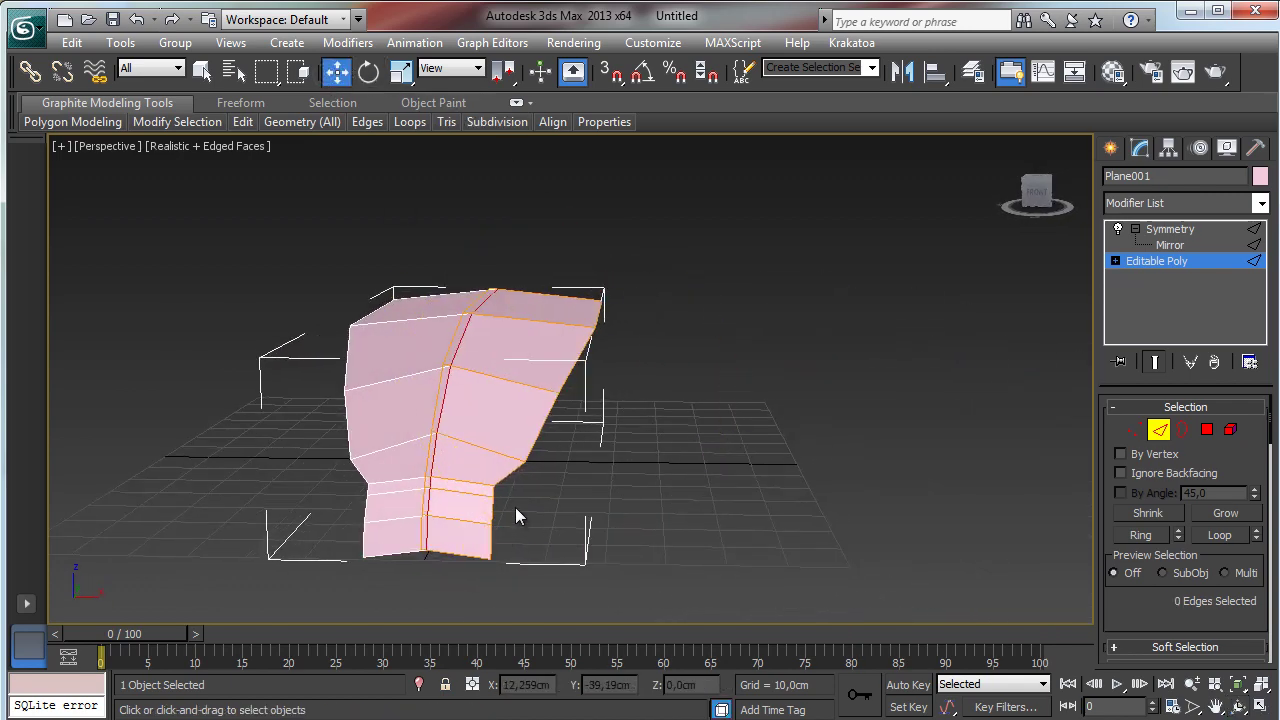
left_click(1135, 429)
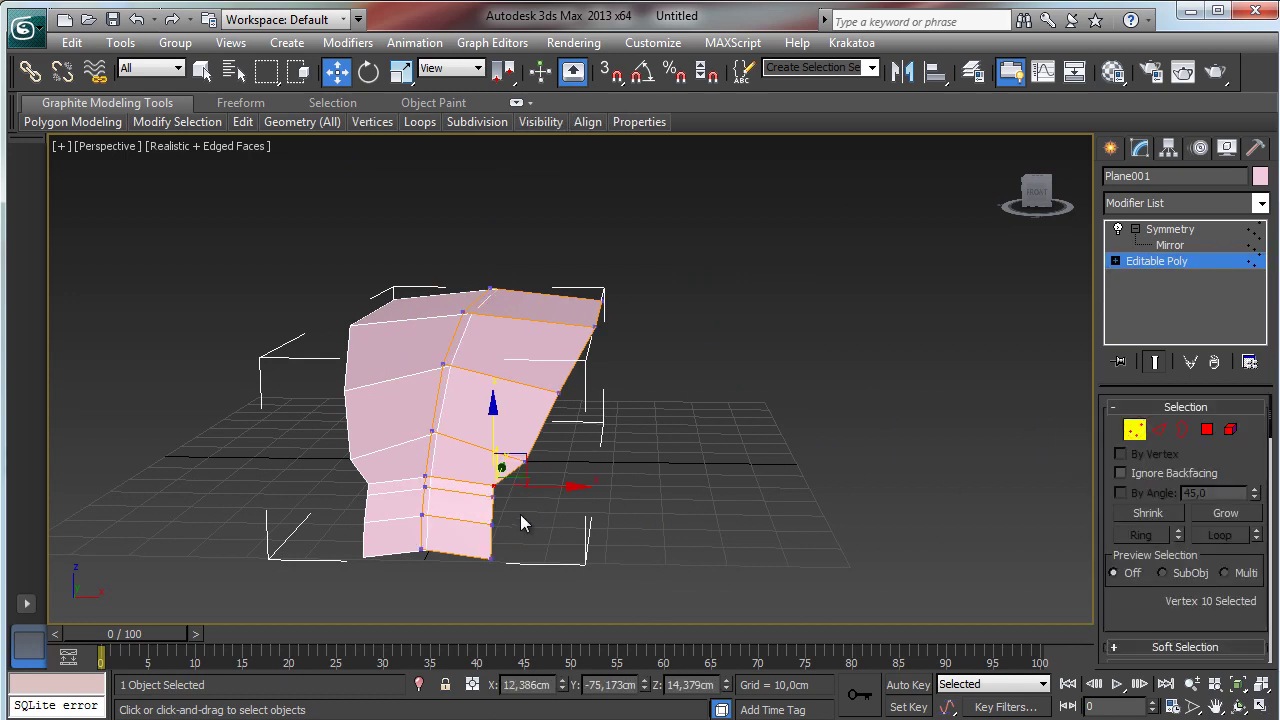
left_click_drag(475, 580, 462, 487)
left_click(469, 558)
- Extend the four upper outer side edges into a narrow strip, outward to about X 22.3 cm and down to about Z 23.9 cm
left_click(1237, 706)
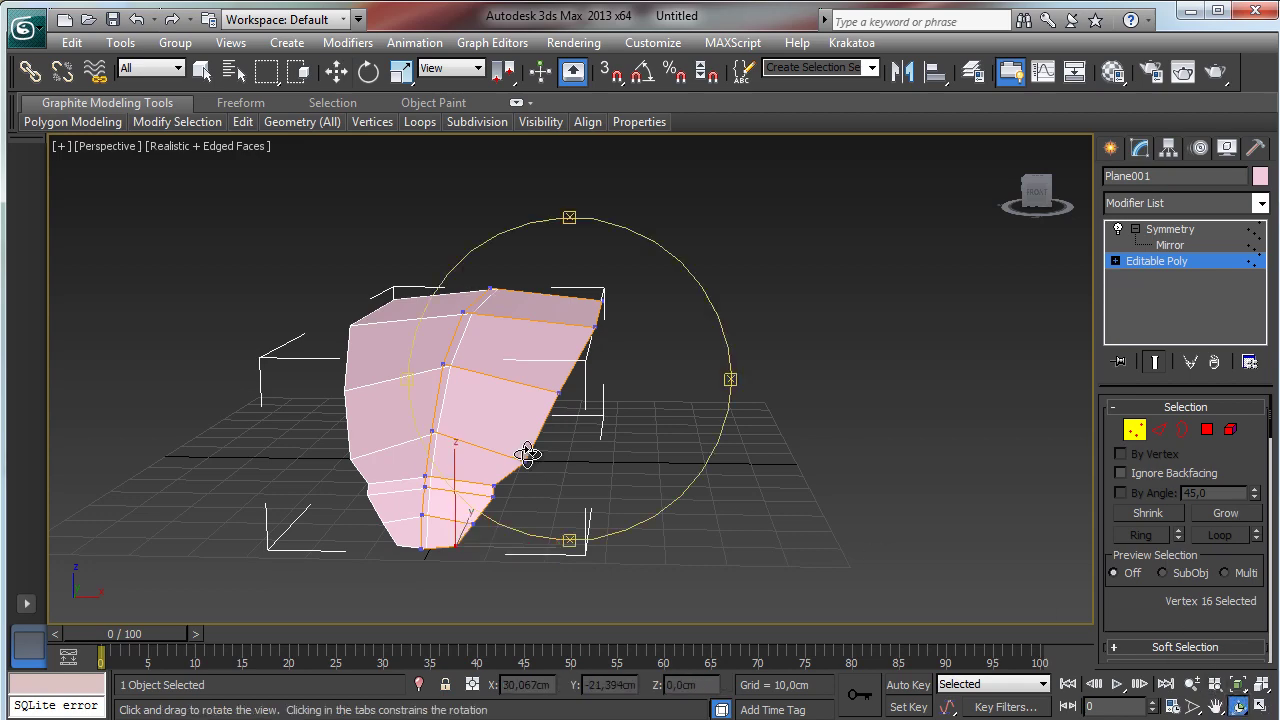
left_click_drag(529, 451, 457, 427)
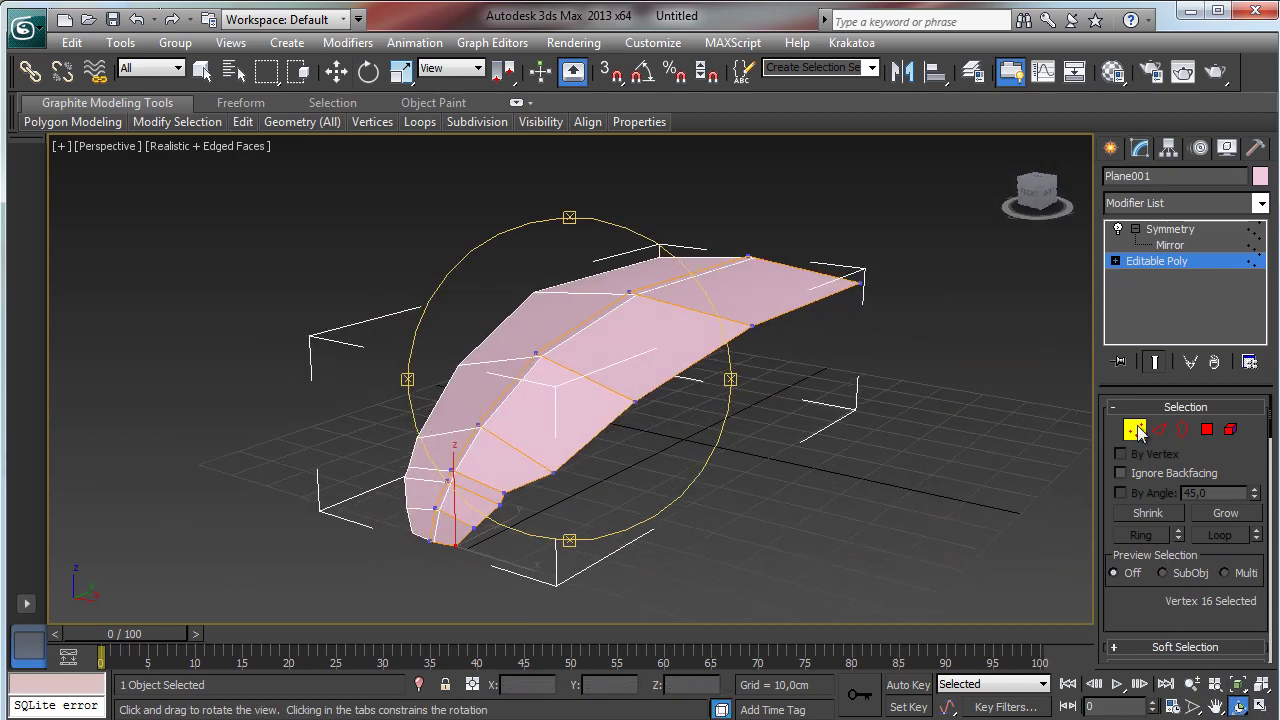
right_click(457, 427)
left_click(1159, 429)
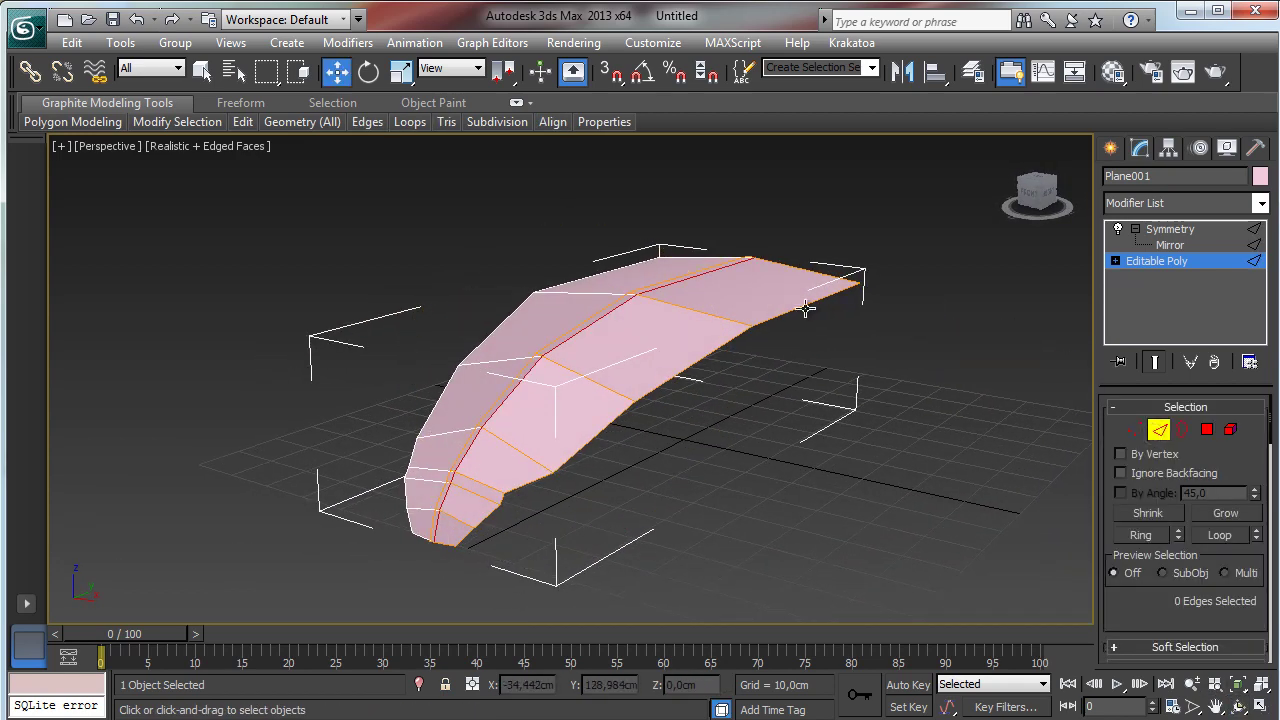
left_click(700, 361, "ctrl")
left_click(600, 428, "ctrl")
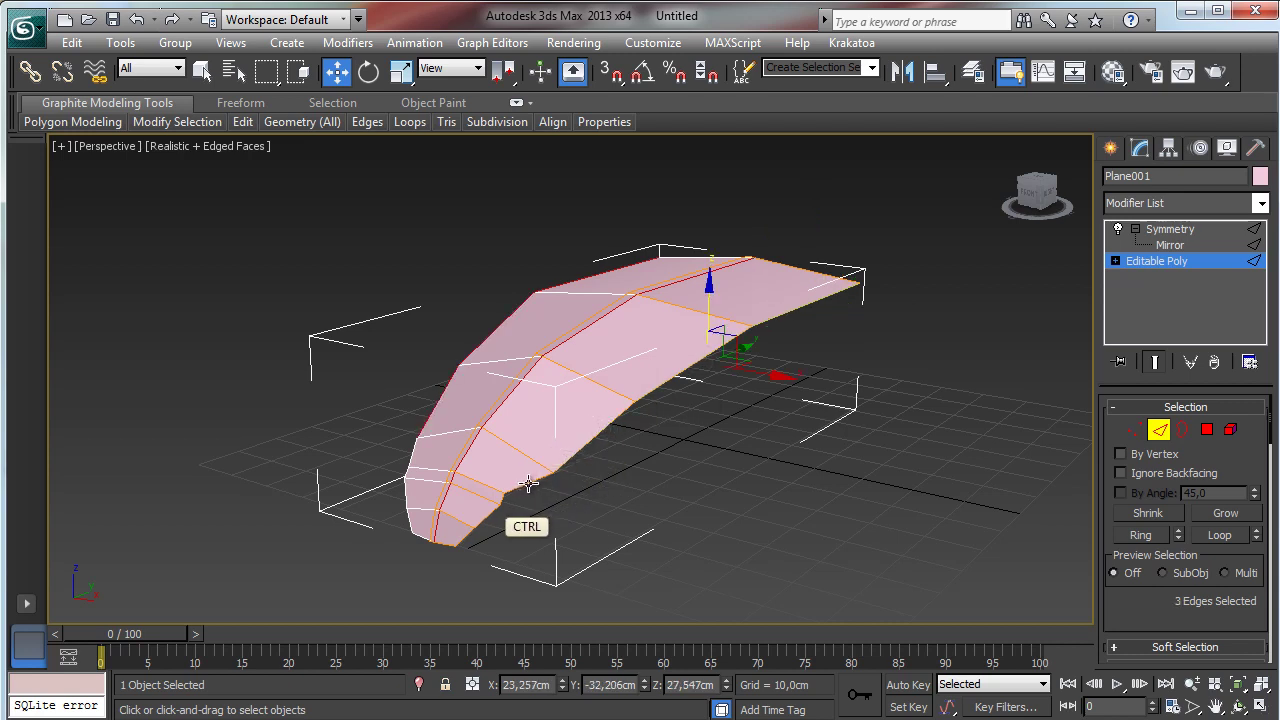
left_click(531, 486, "ctrl")
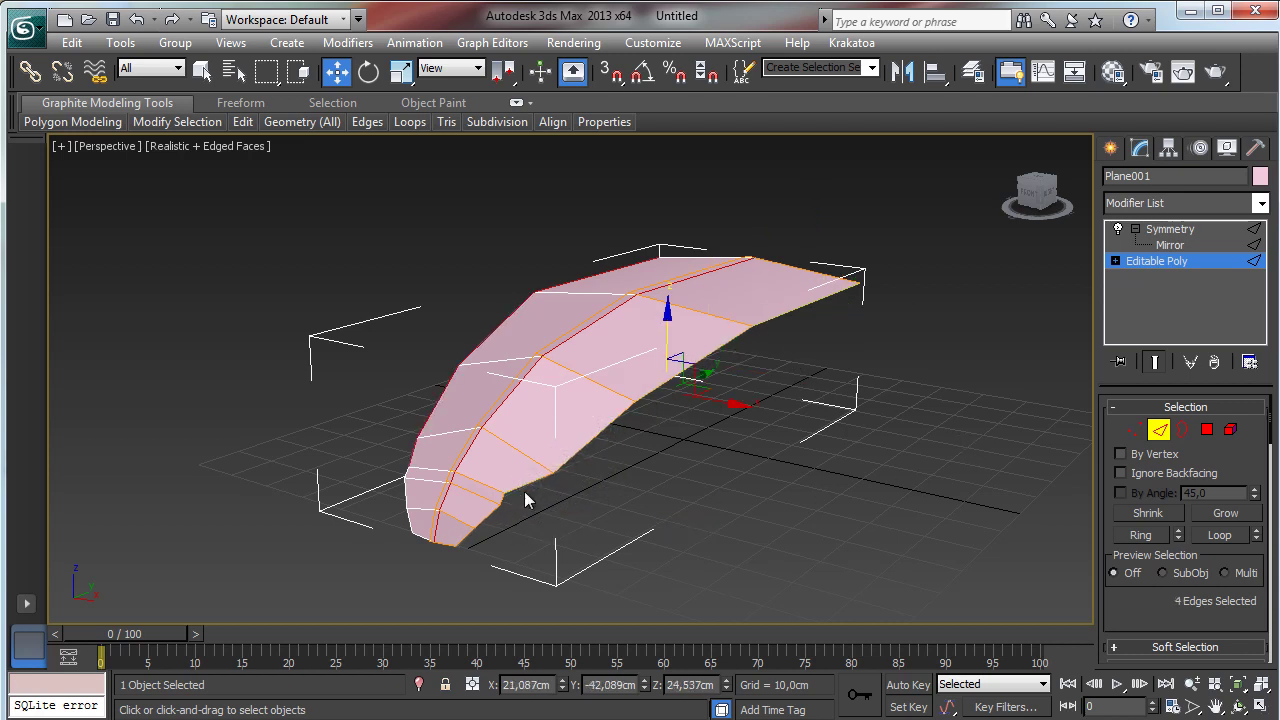
mouse_move(688, 364)
left_mouse_down("shift")
mouse_move(722, 403)
mouse_move(703, 371)
left_mouse_up("shift")
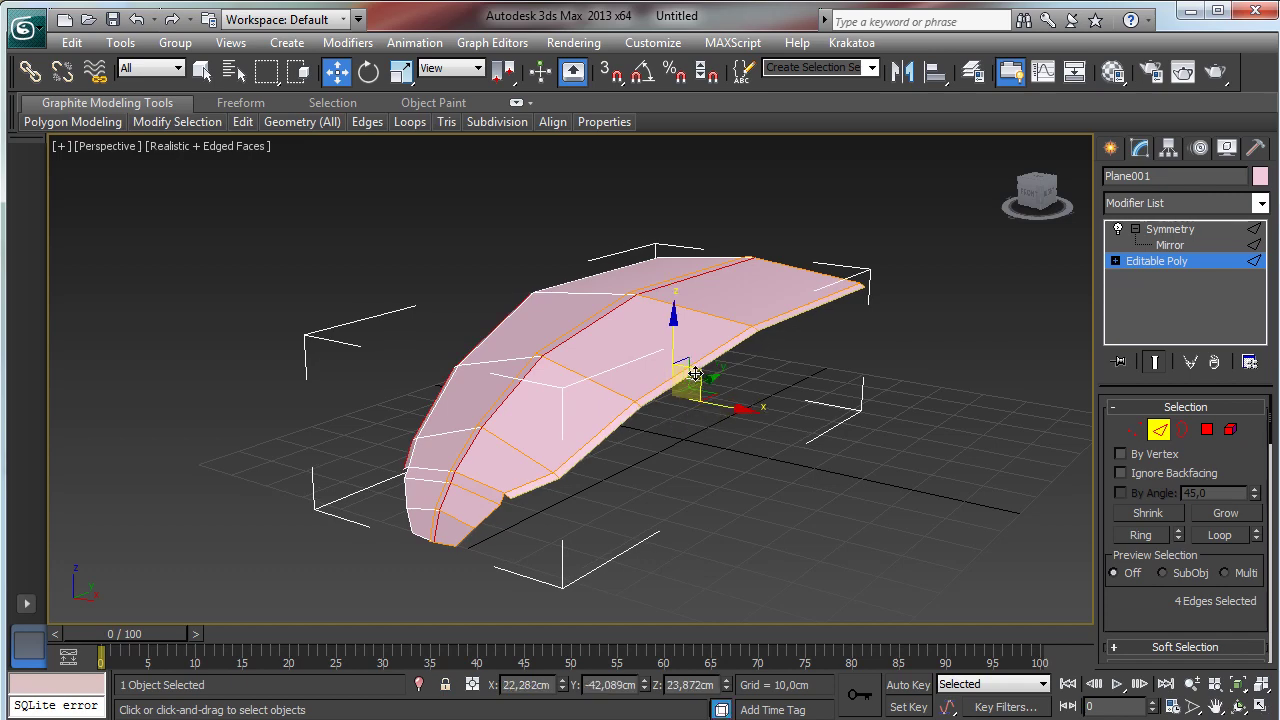
- Move the strip's second-to-front outer vertex inward and up to about X 17.4 cm and Z 16.4 cm
left_click(1193, 685)
left_click_drag(743, 486, 677, 430)
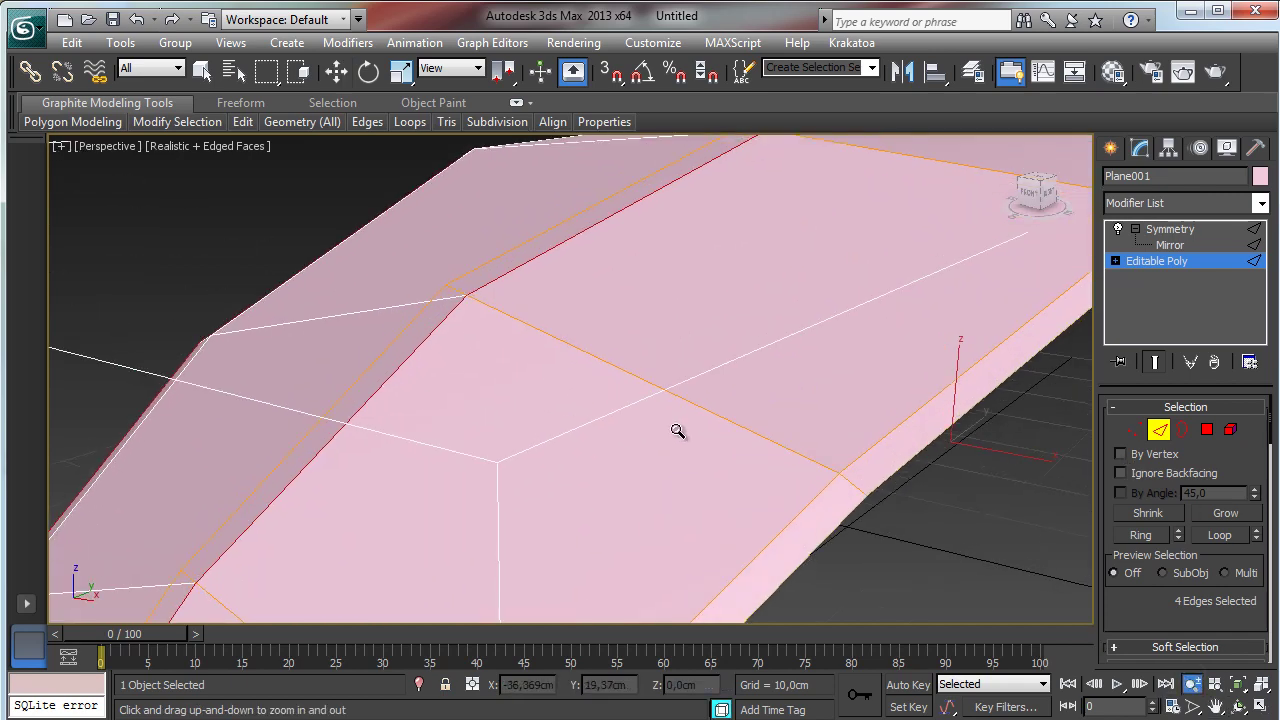
left_click(1215, 706)
left_click_drag(900, 420, 823, 296)
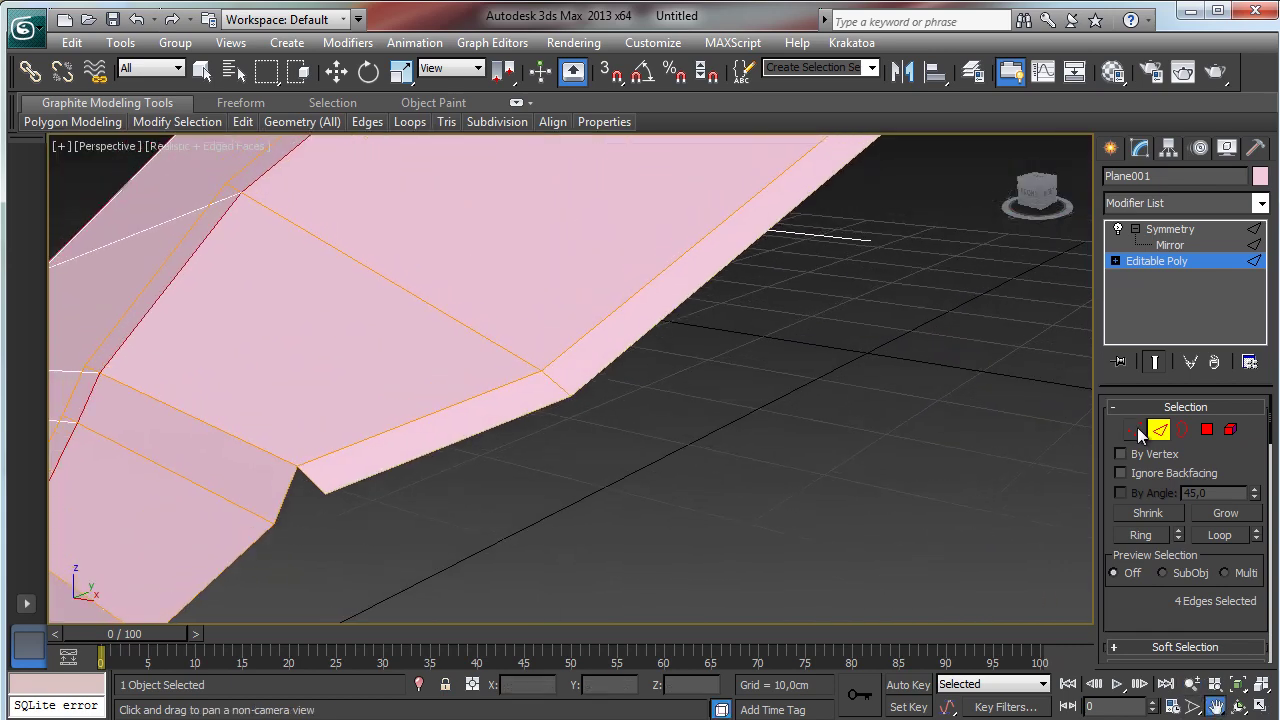
left_click(1135, 429)
left_click(568, 395)
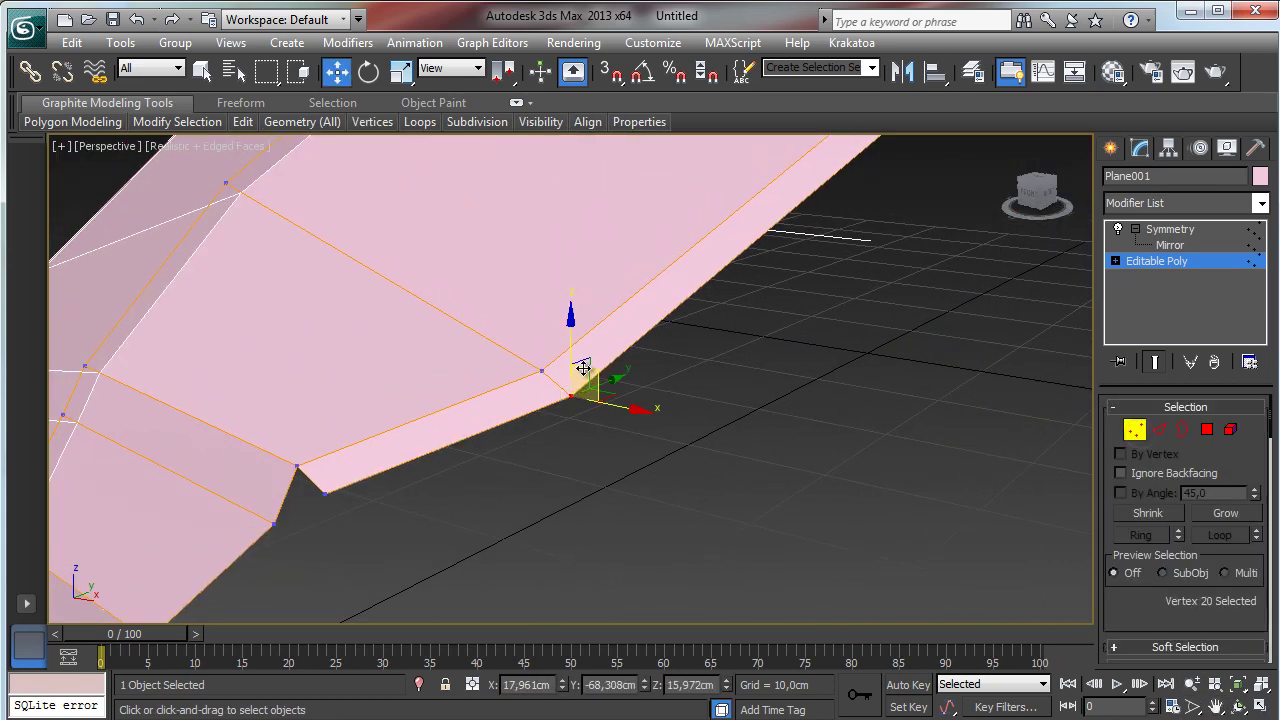
left_click_drag(589, 370, 466, 414)
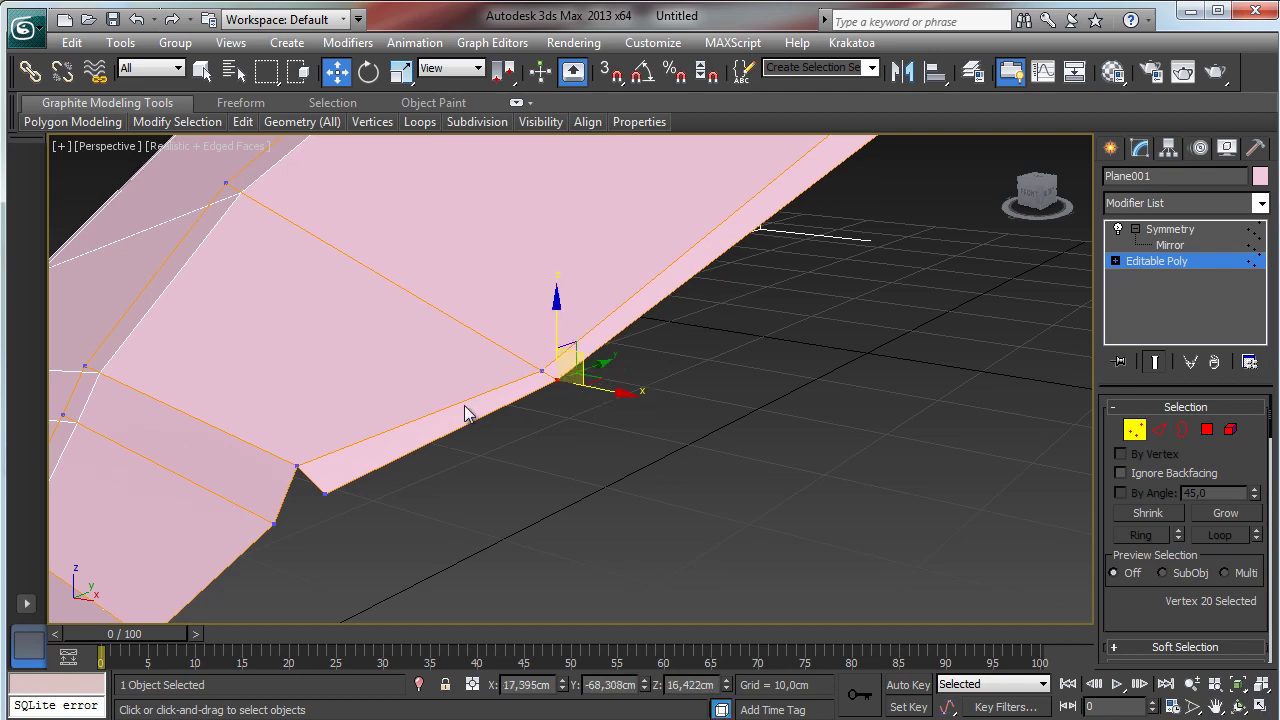
- Move the strip's front end vertex inward beneath the adjoining body corner and down to about Z 13.3 cm
left_click(324, 490)
left_click_drag(344, 468, 404, 451)
left_click(1240, 706)
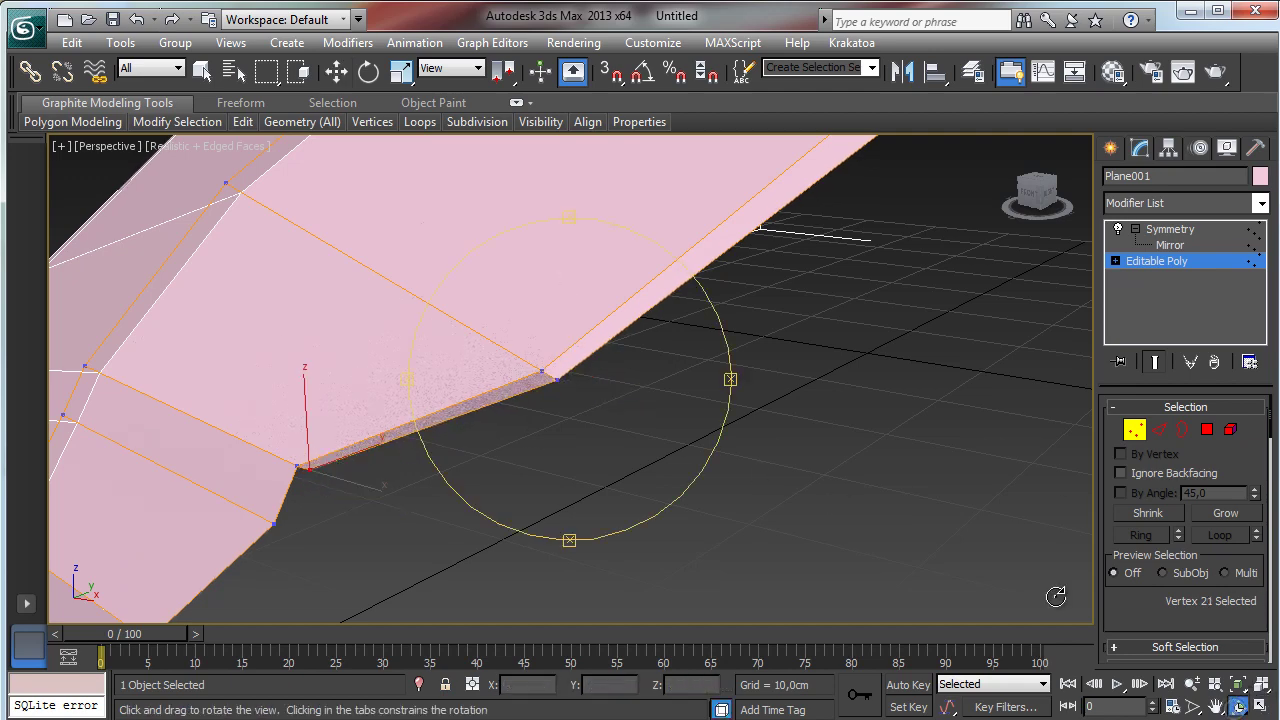
left_click_drag(600, 420, 740, 331)
left_click(334, 72)
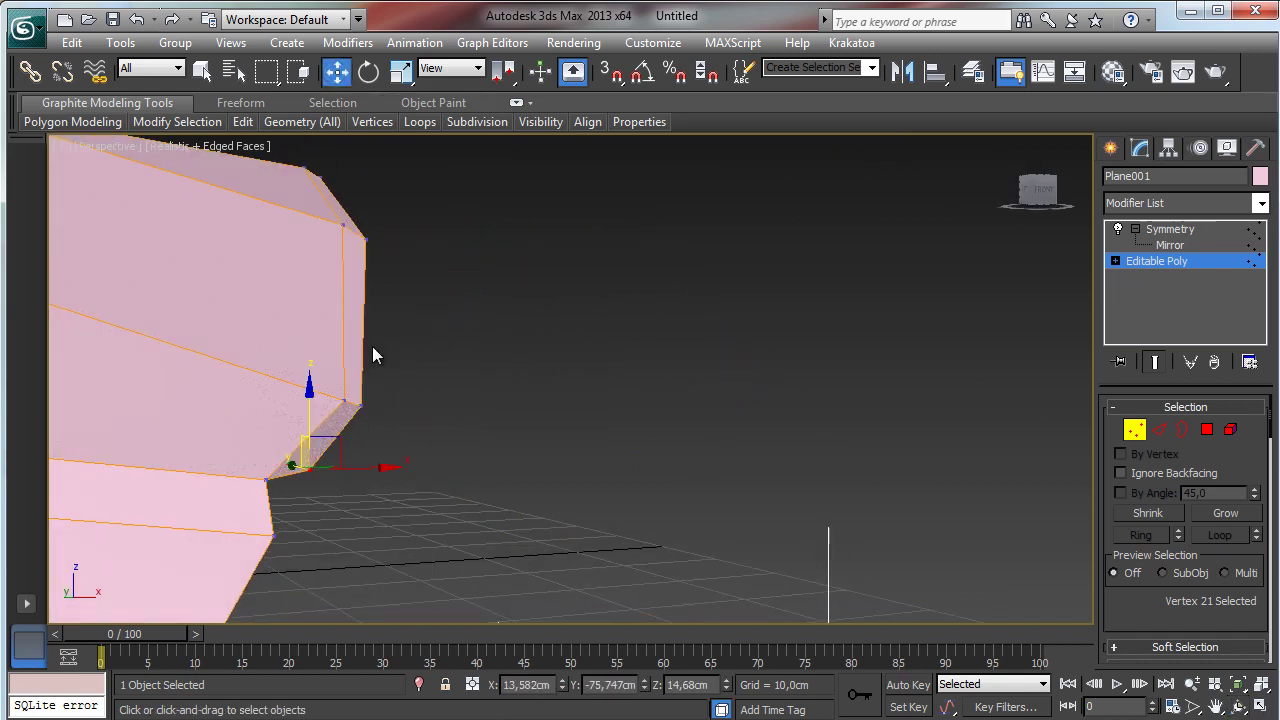
left_click_drag(304, 403, 289, 451)
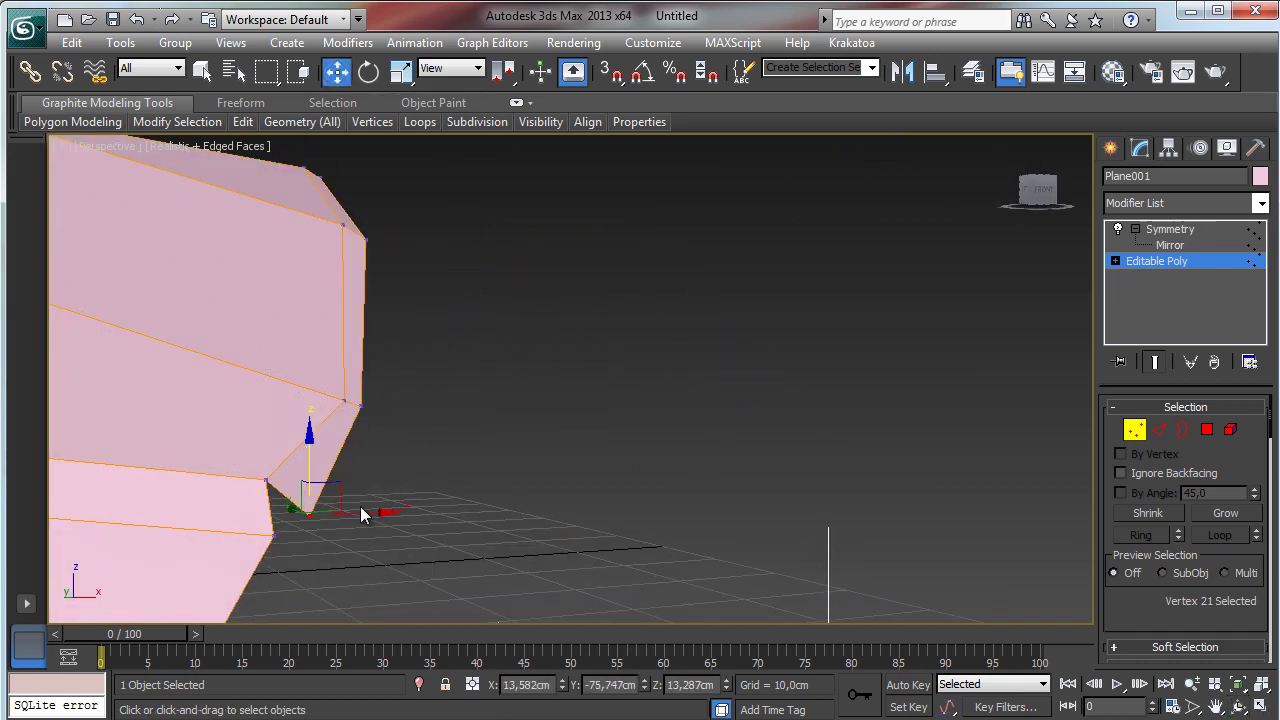
mouse_move(373, 510)
left_mouse_down()
mouse_move(336, 514)
mouse_move(352, 513)
left_mouse_up()
left_click(1240, 707)
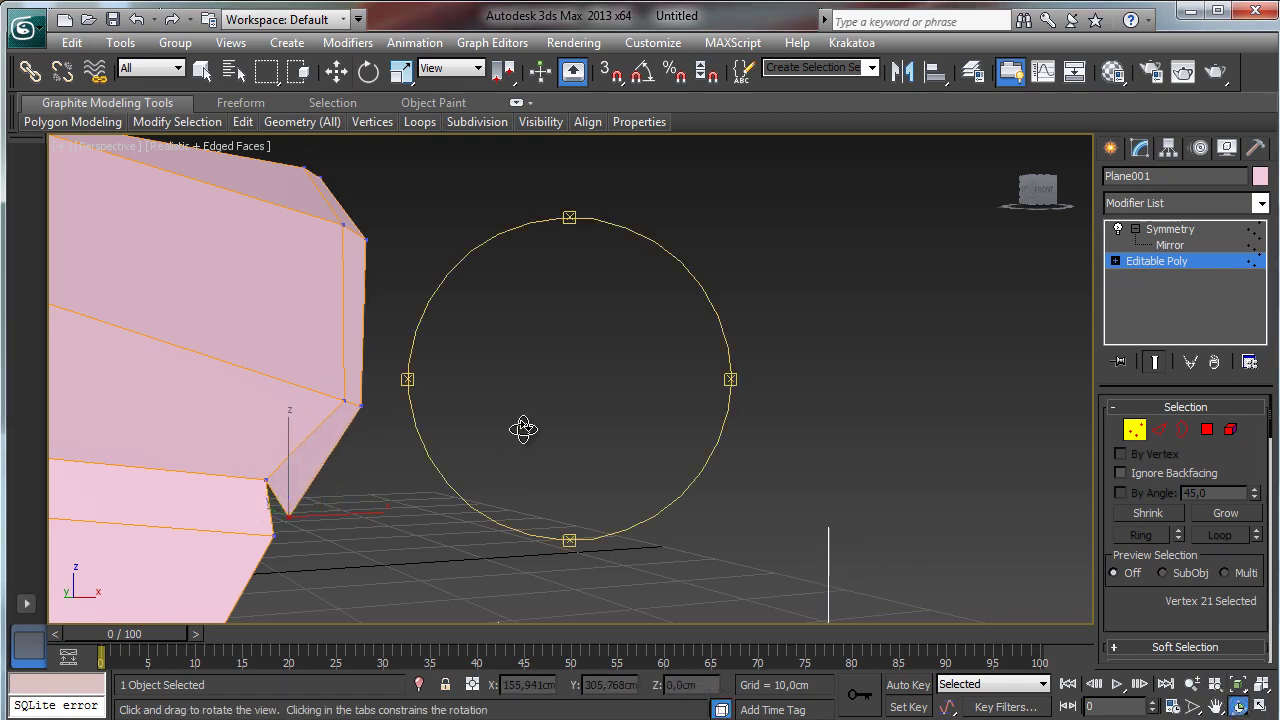
left_click_drag(523, 429, 425, 440)
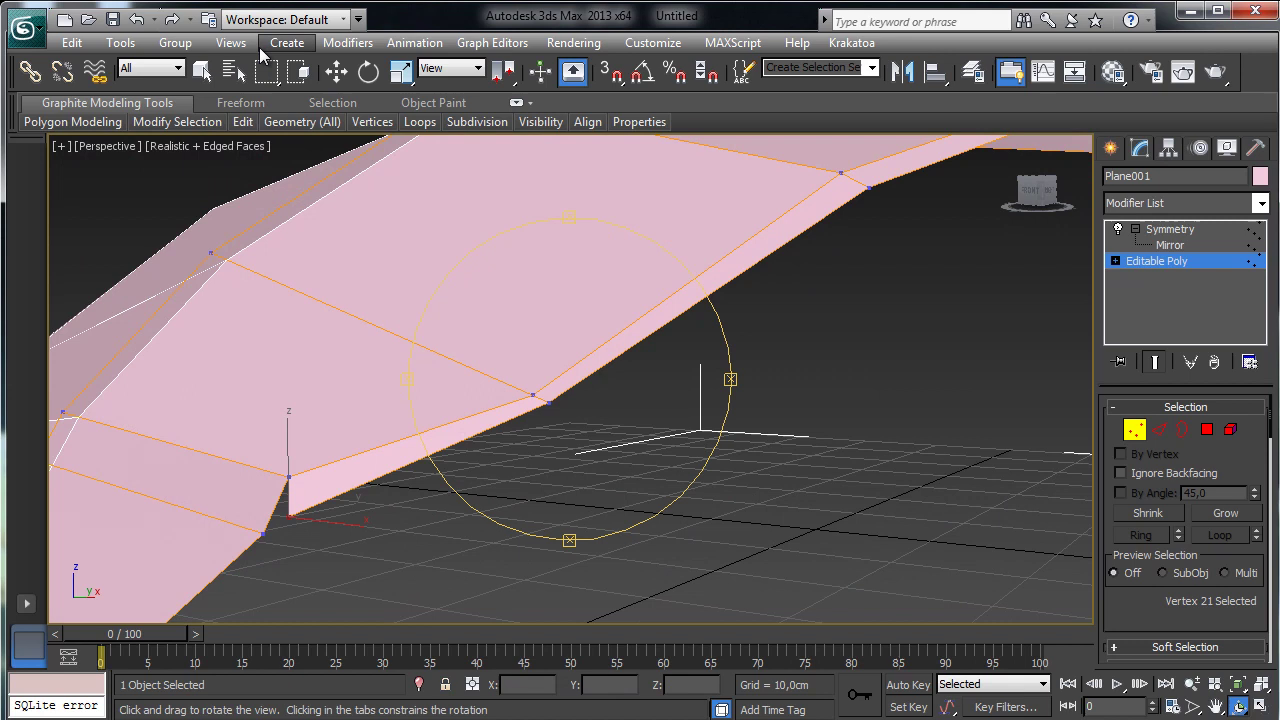
- Move the side strip's front end vertex onto the adjoining body corner, at about X 12.7 cm and Z 12.9 cm
left_click(336, 71)
left_click_drag(313, 483, 276, 546)
left_click_drag(1262, 467, 1265, 249)
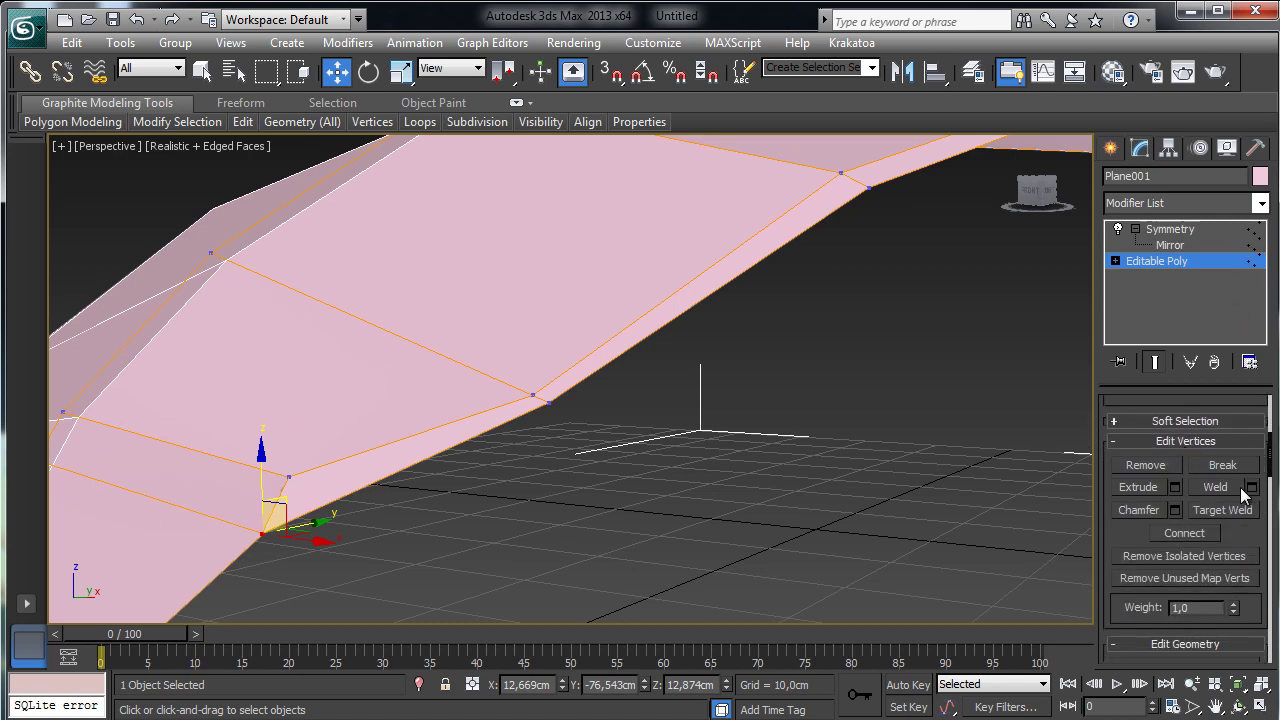
left_click_drag(1138, 528, 1146, 395)
left_click_drag(1242, 560, 1243, 432)
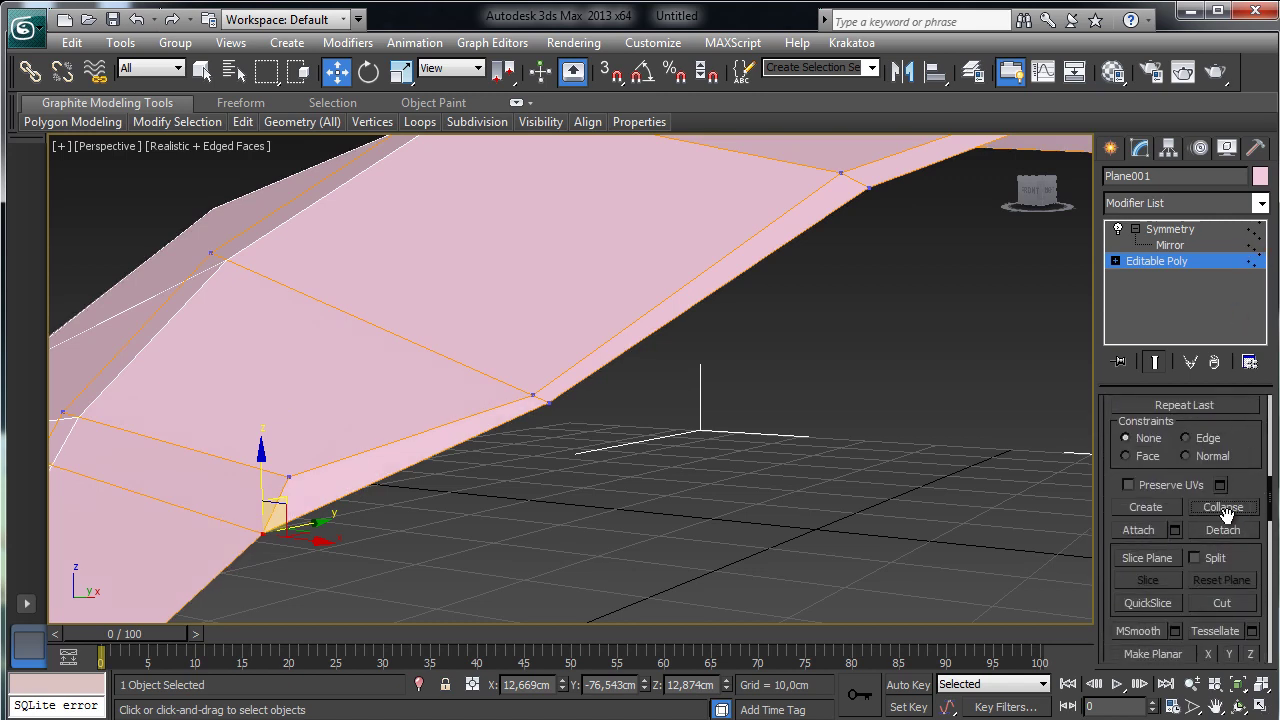
left_click(550, 402)
left_click(1236, 706)
left_click_drag(700, 466, 594, 266)
left_click(340, 73)
left_click(1240, 706)
left_click(368, 71)
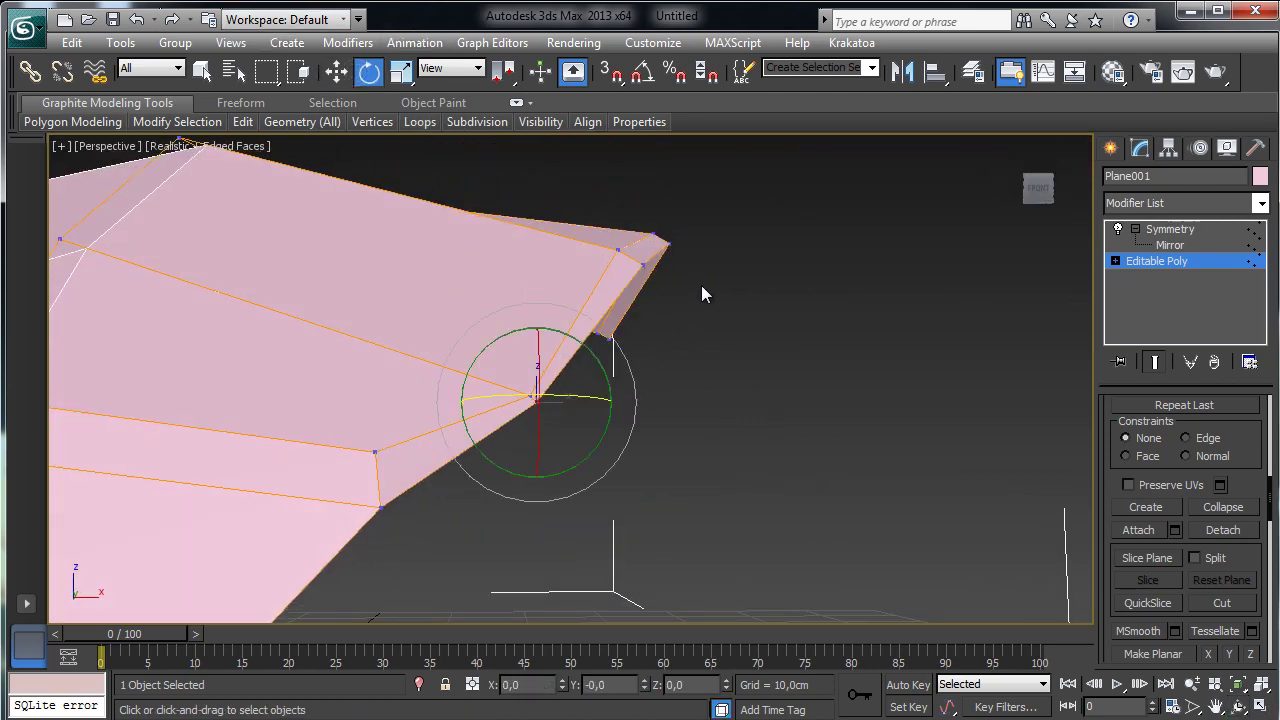
left_click(646, 265)
left_click(666, 248, "ctrl")
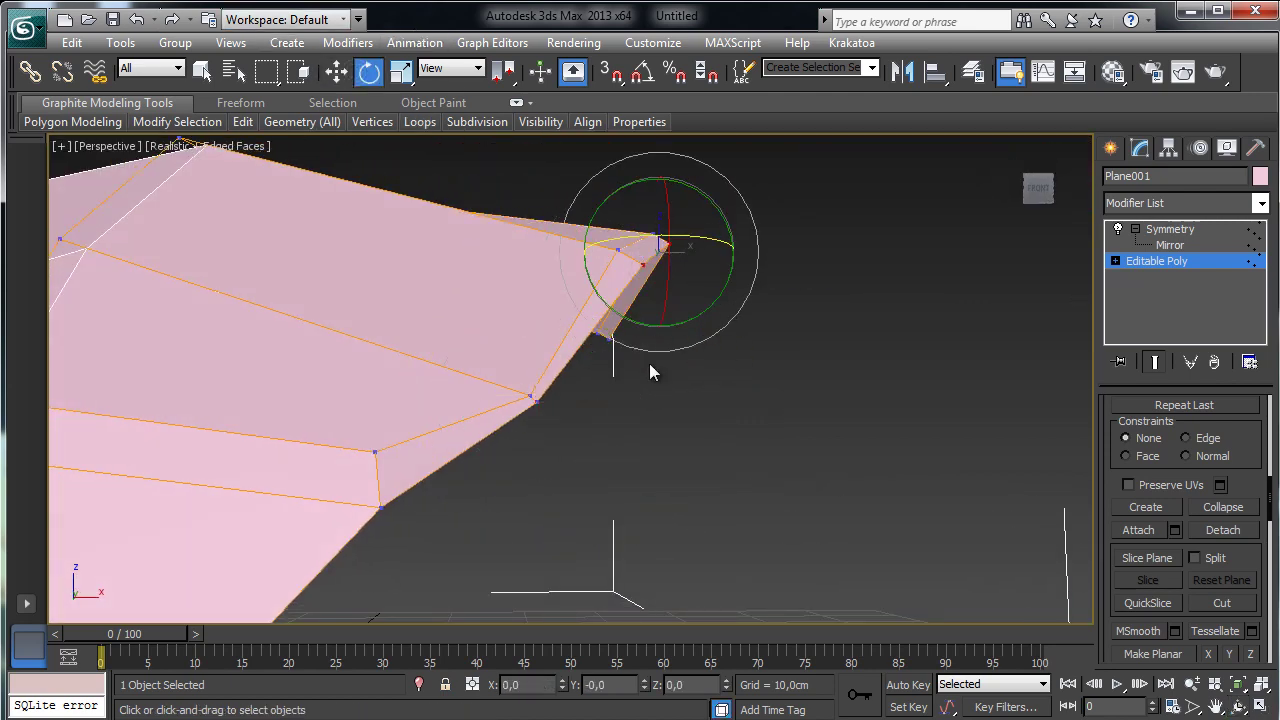
- Move the three rear outer vertices of the side strip inward together in the front view, to about X 25.0 cm
left_click(1238, 706)
left_click_drag(586, 380, 640, 258)
left_click(336, 71)
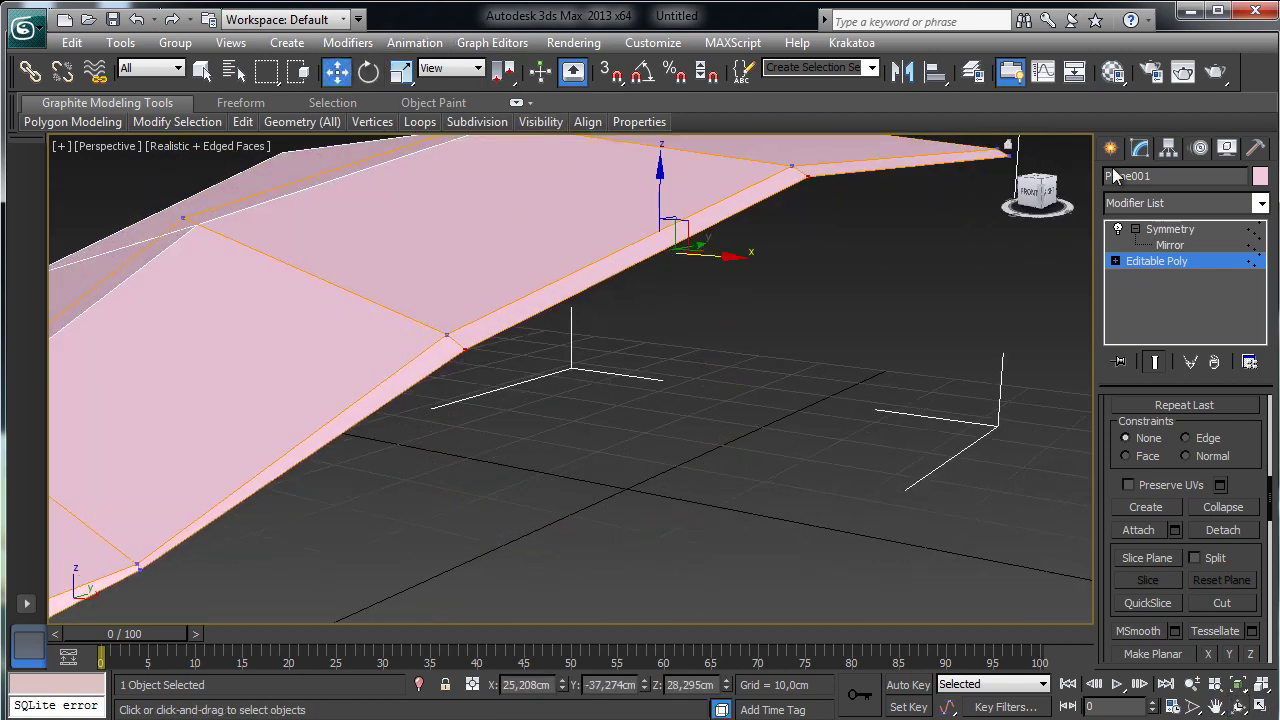
left_click(1005, 154)
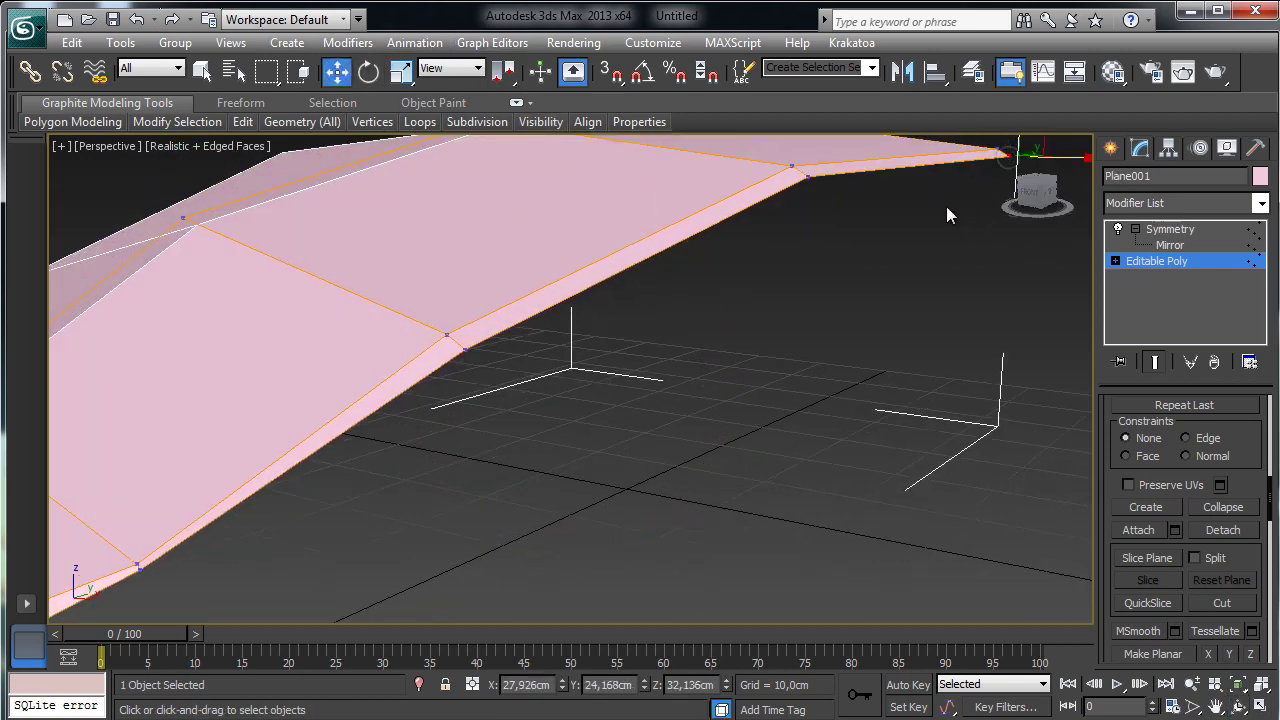
left_click(792, 167, "ctrl")
left_click(463, 350, "ctrl")
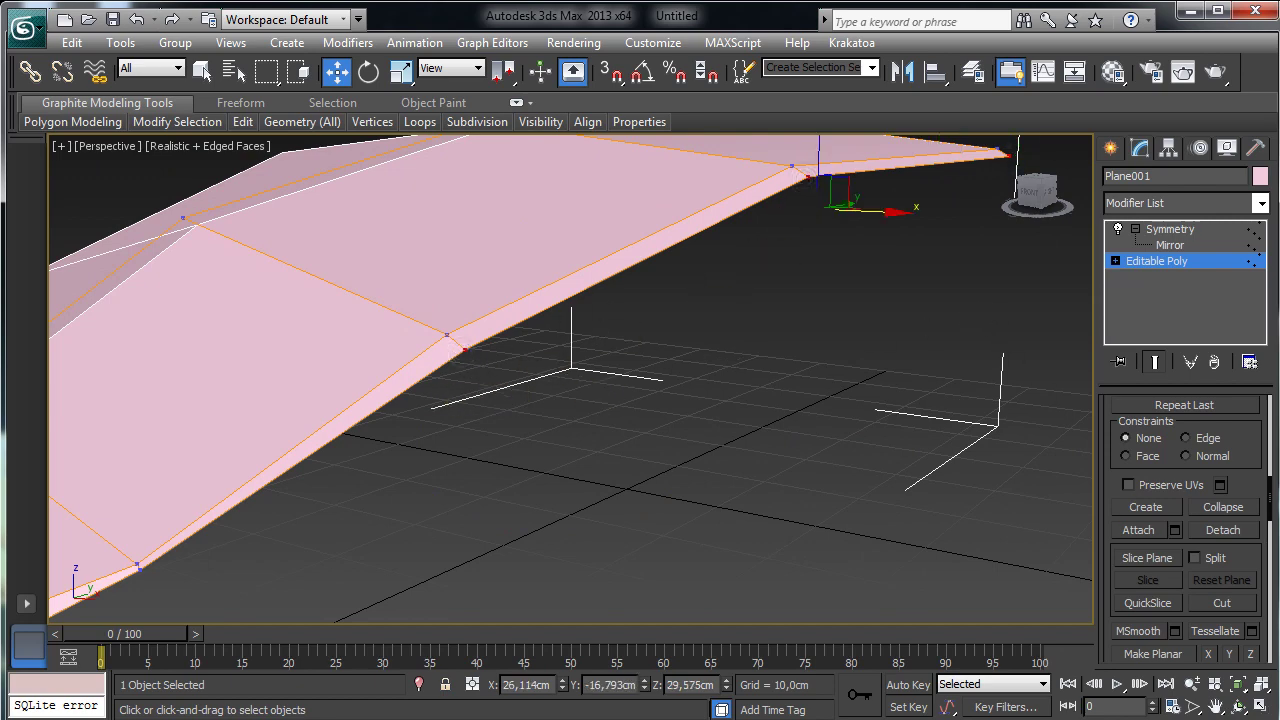
key("alt+w")
right_click(432, 482)
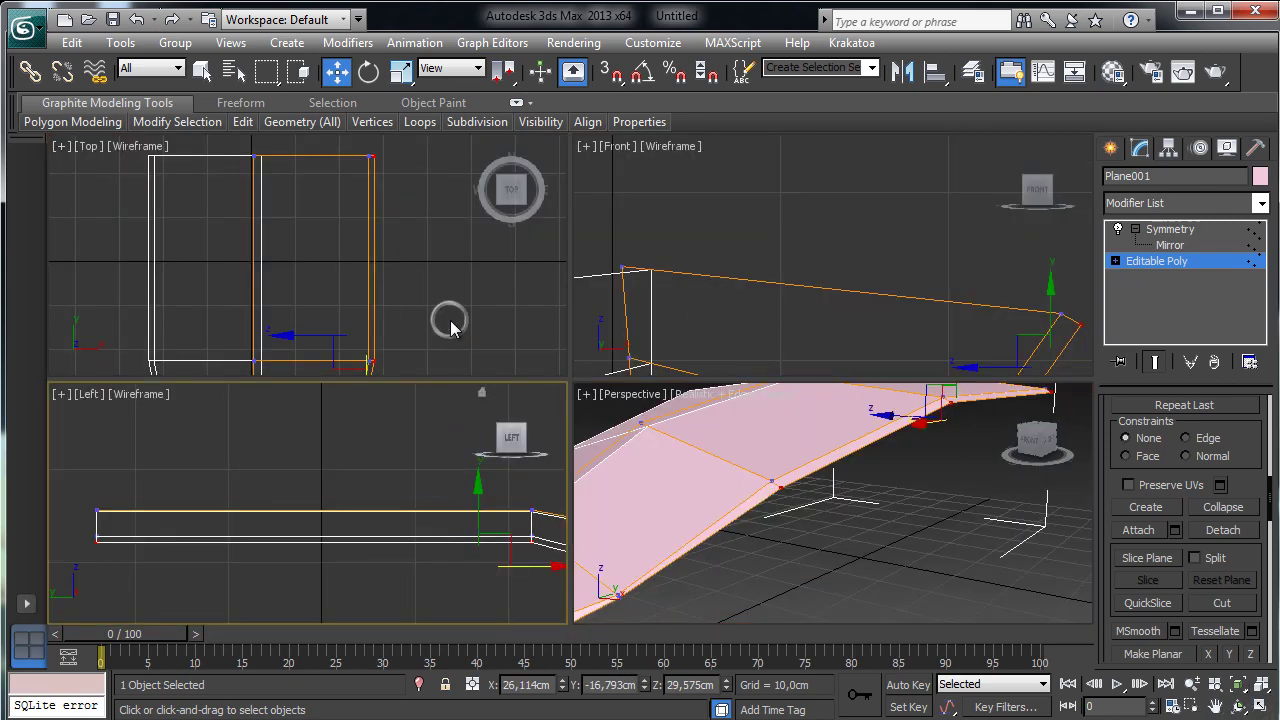
right_click(449, 320)
right_click(817, 274)
left_click(1238, 686)
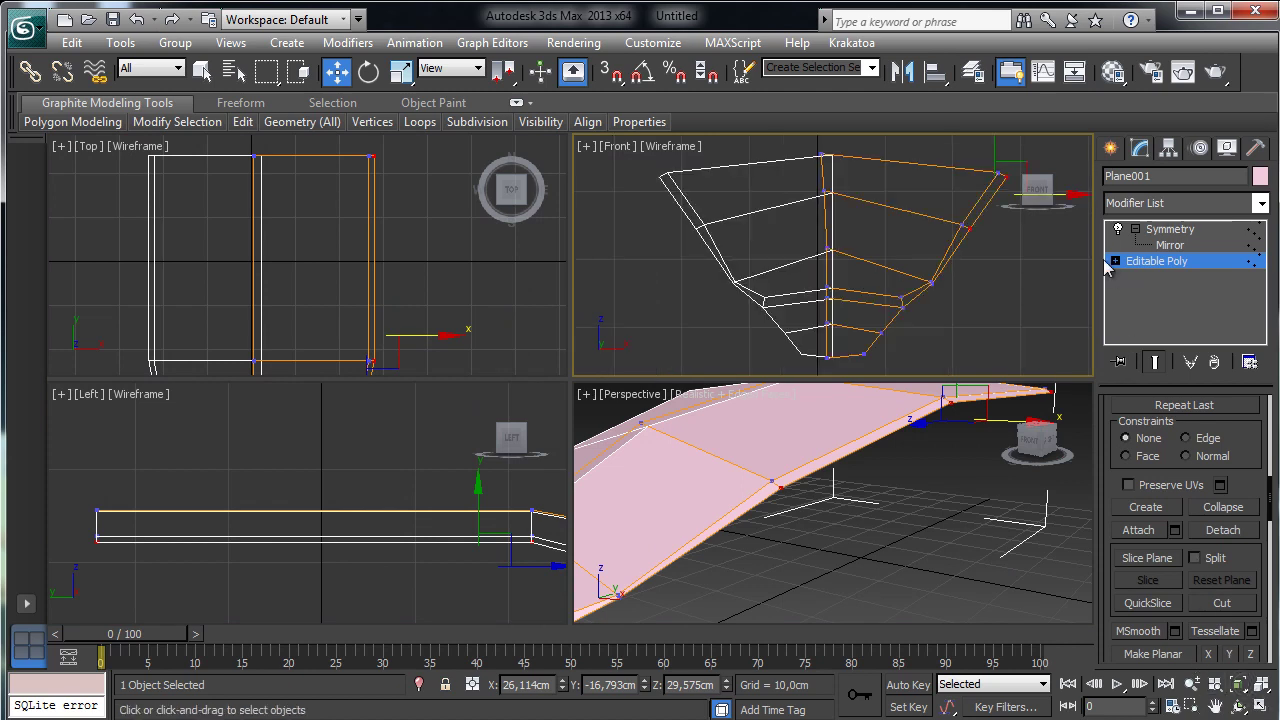
left_click_drag(1046, 198, 1068, 200)
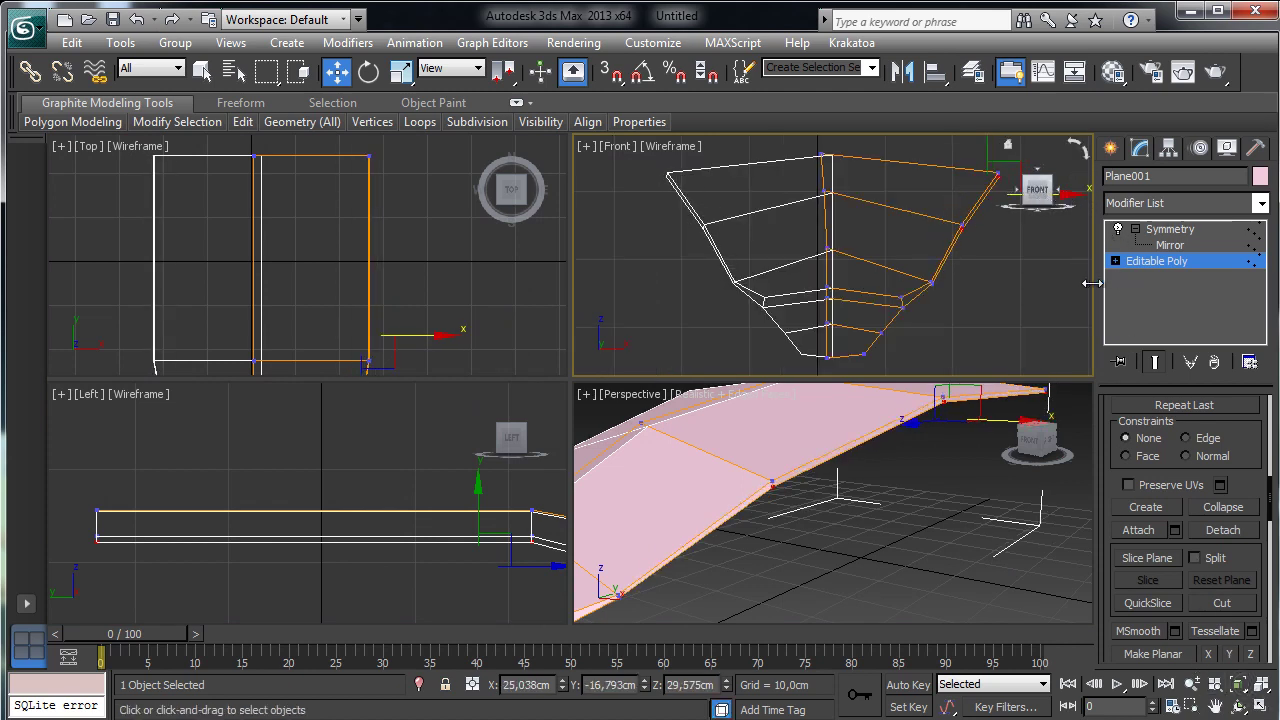
- Try to extend the side strip's outer edges straight down, and undo the extension
right_click(886, 508)
left_click(1192, 684)
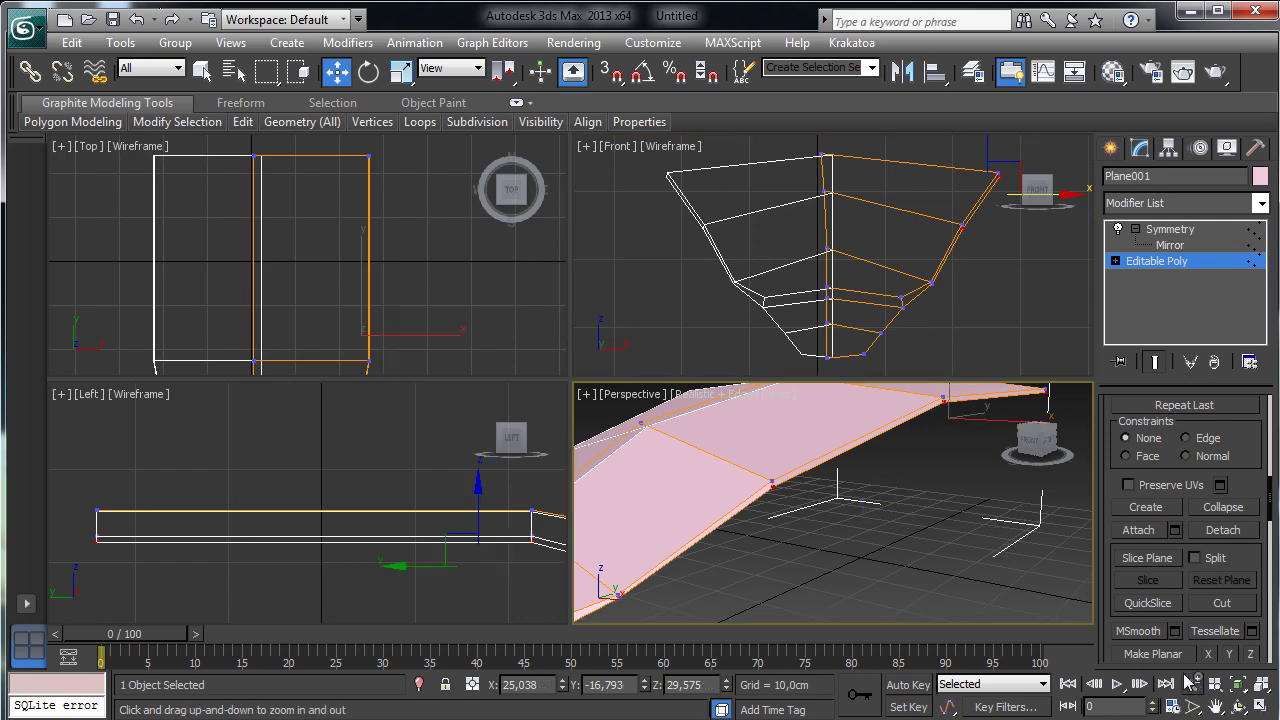
left_click_drag(830, 480, 830, 560)
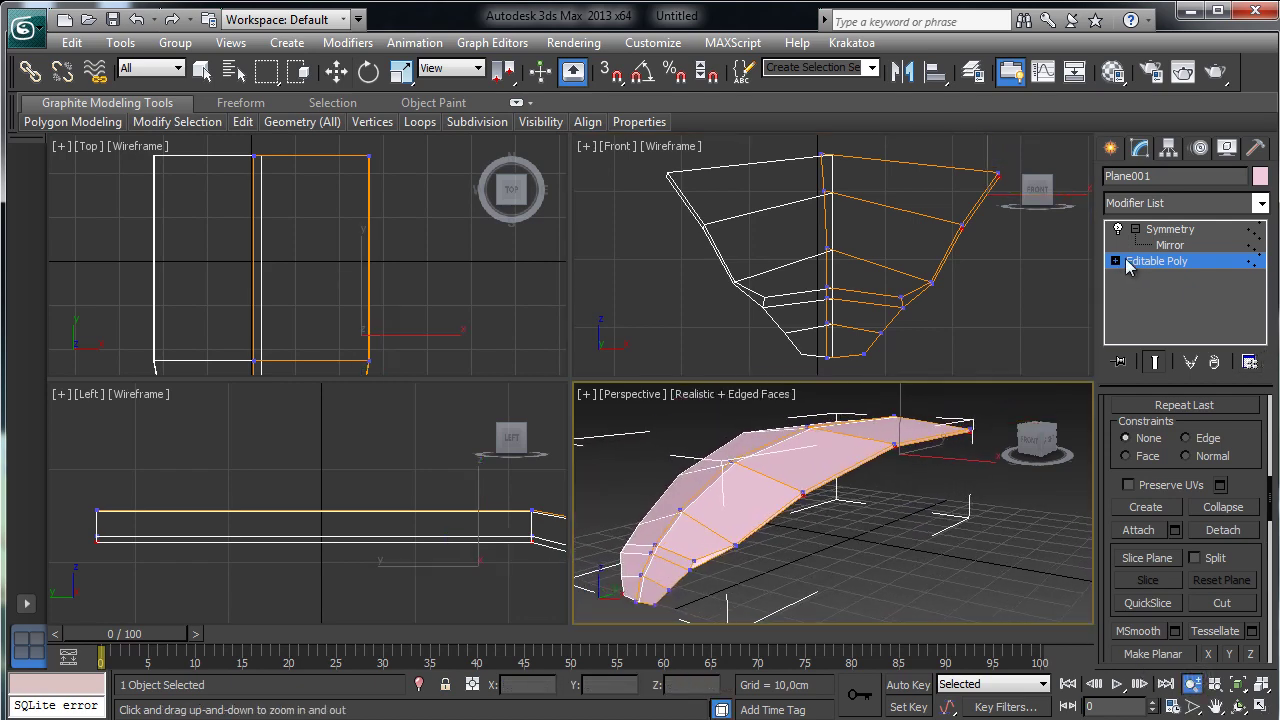
scroll(1250, 456, "up", 5)
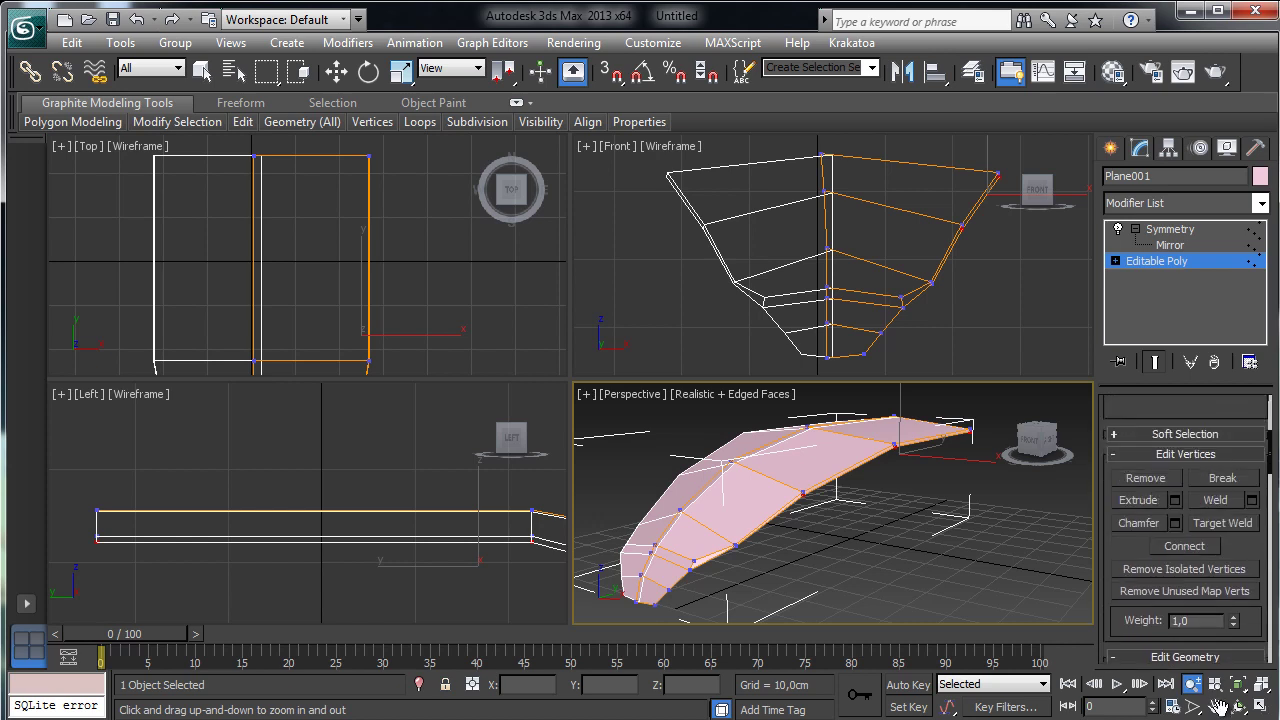
scroll(1185, 500, "up", 3)
left_click(1157, 430)
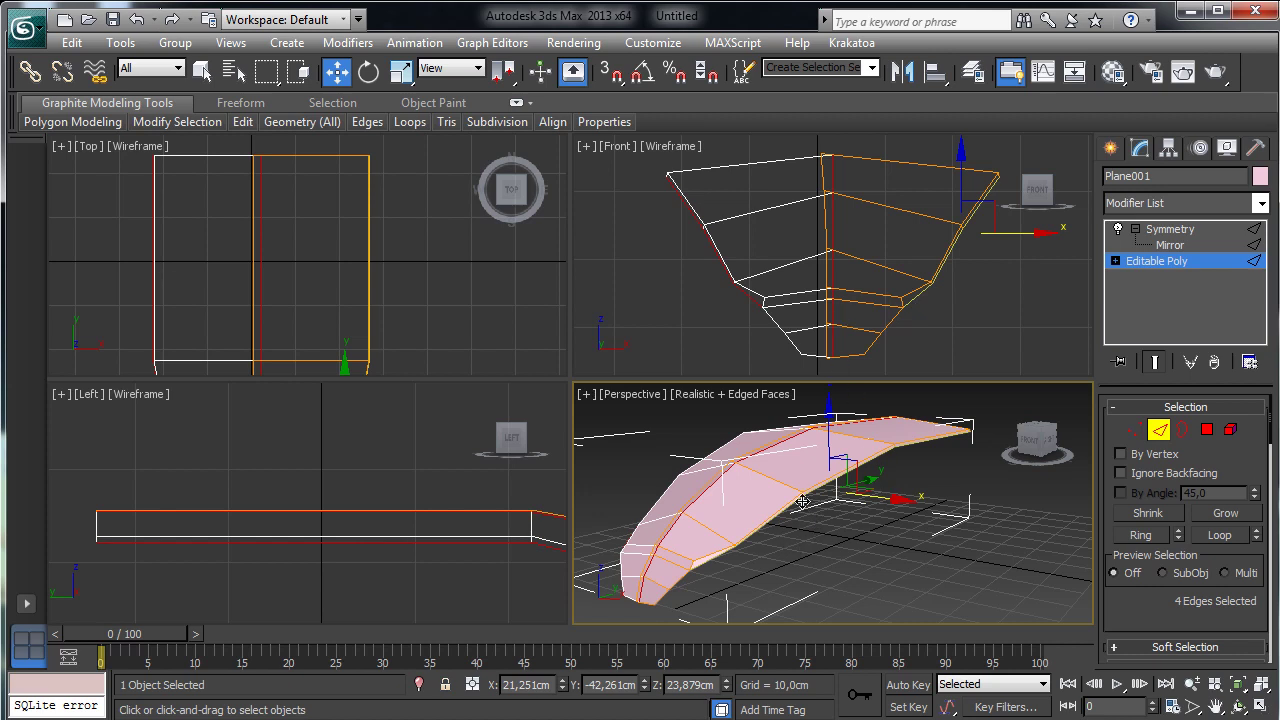
left_click(785, 510)
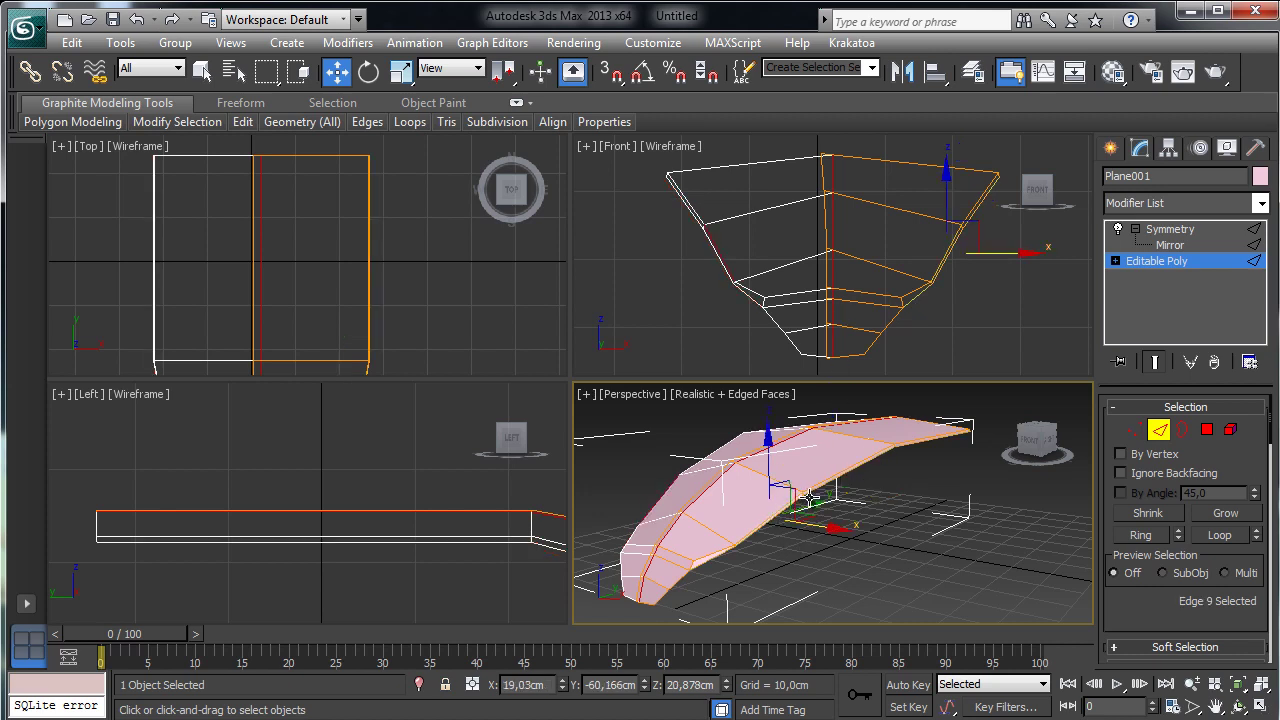
left_click(893, 466, "ctrl")
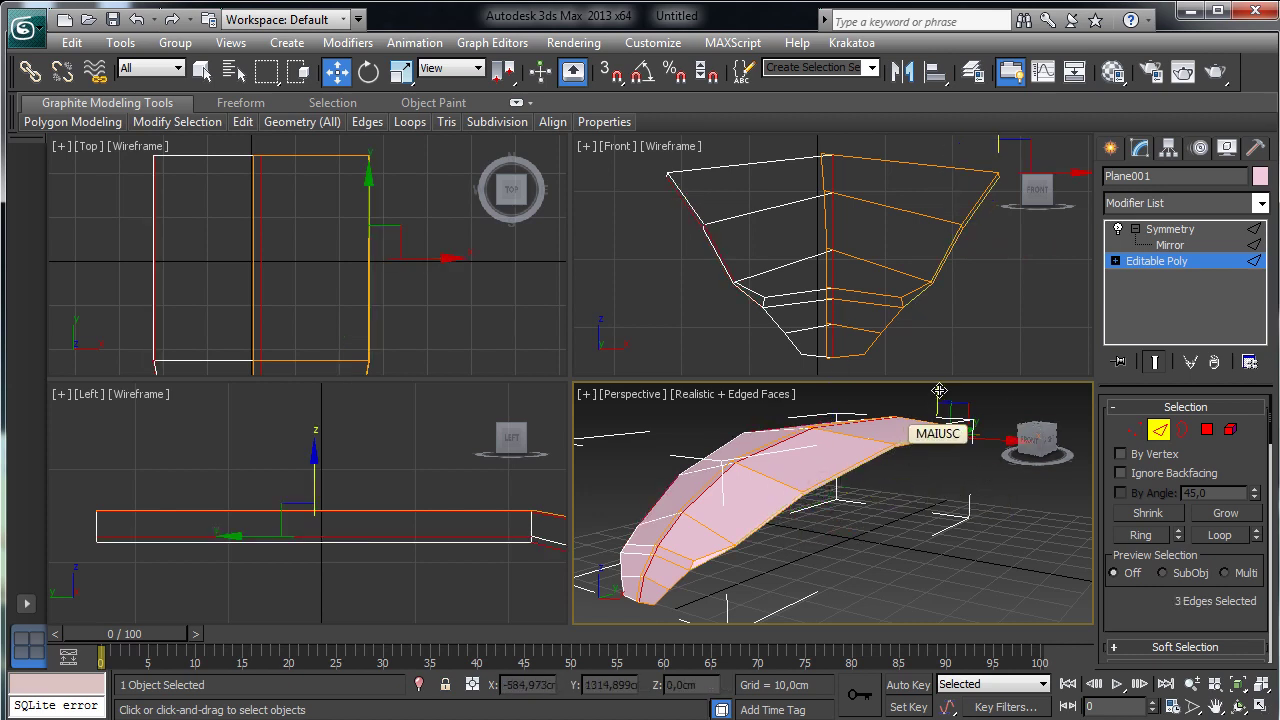
left_click_drag(930, 400, 935, 475, "shift")
key("ctrl+z")
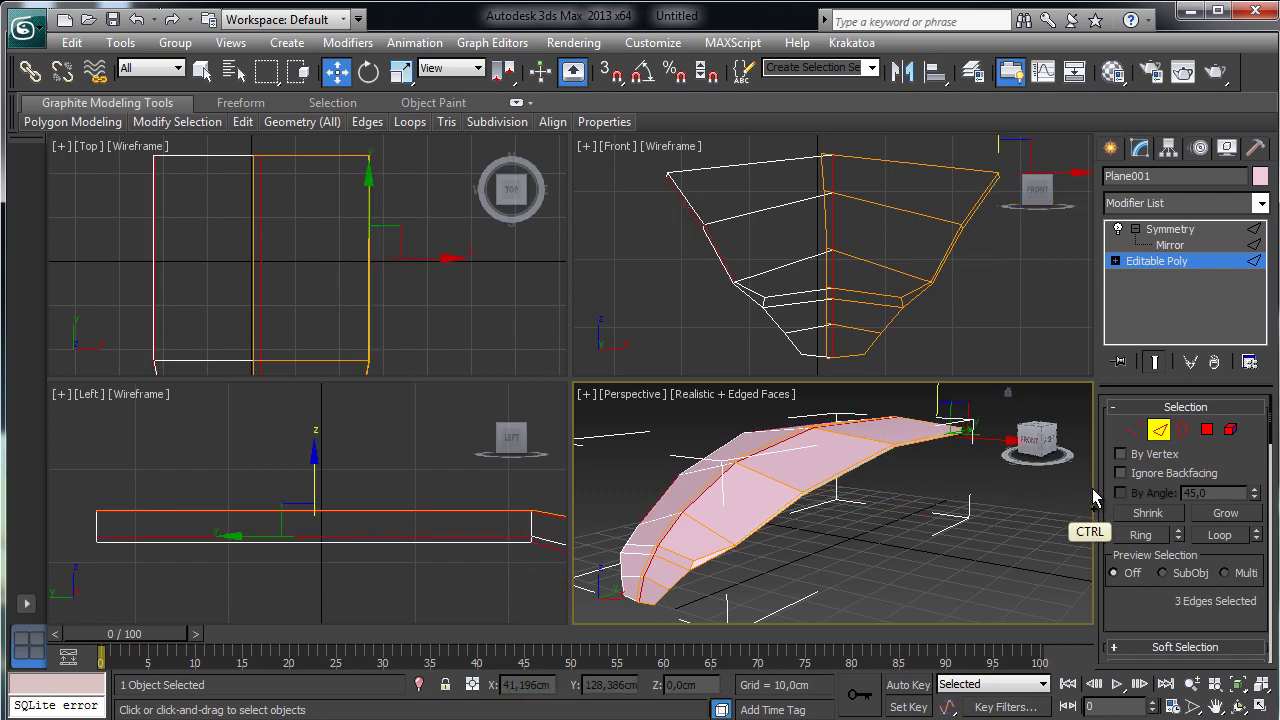
- Extend the side strip's three rear outer edges down to about Z 21.9 cm and flare them outward to about X 26.1 cm
key("e")
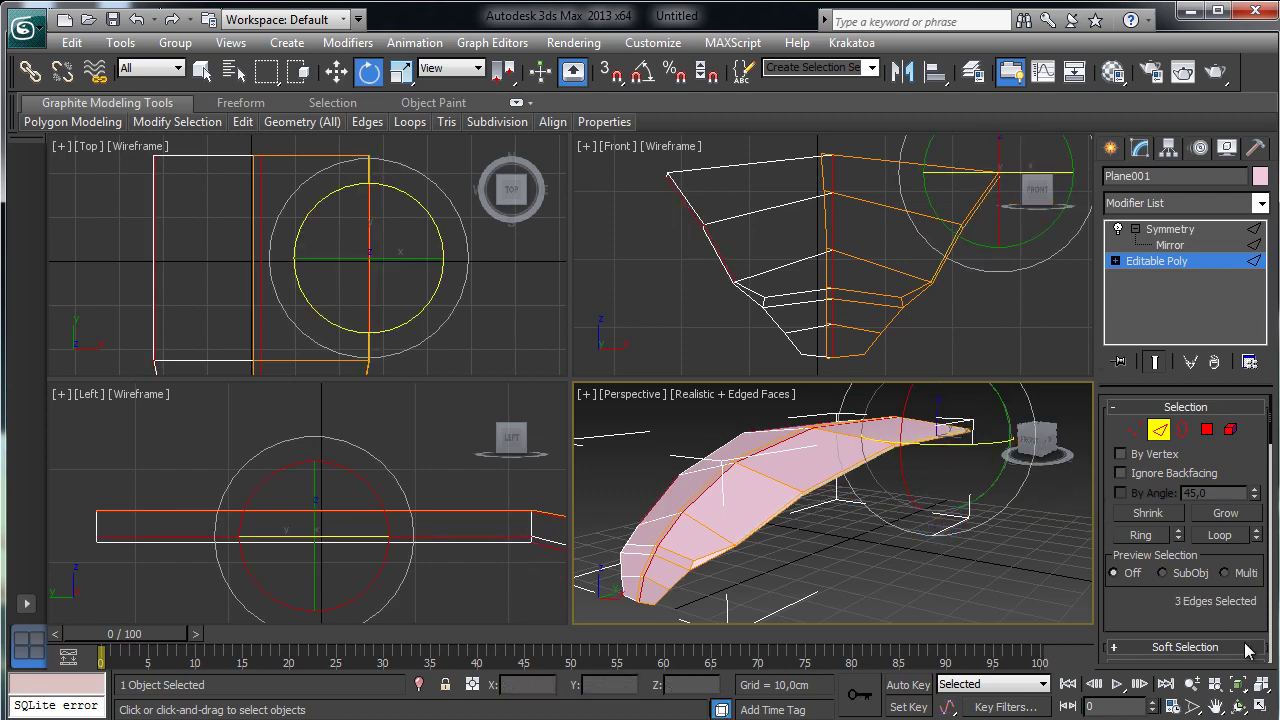
left_click(1258, 708)
left_click_drag(790, 251, 677, 281, "shift")
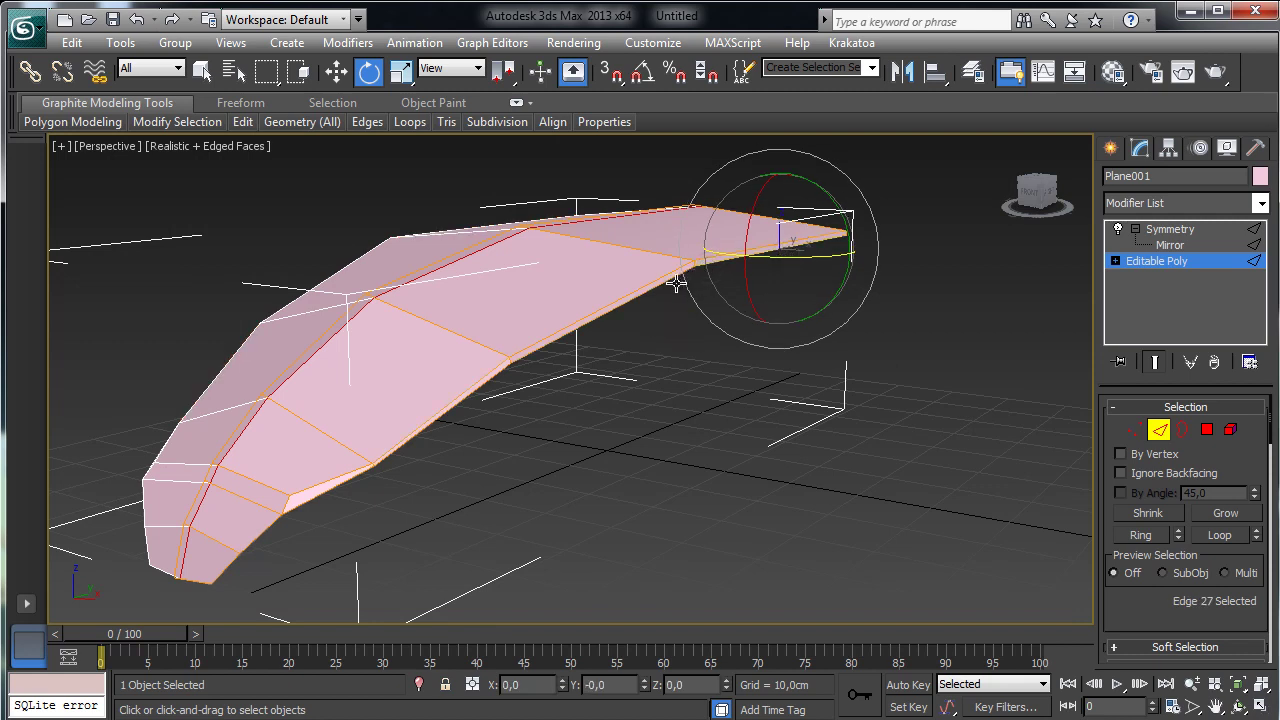
left_click(490, 383, "ctrl")
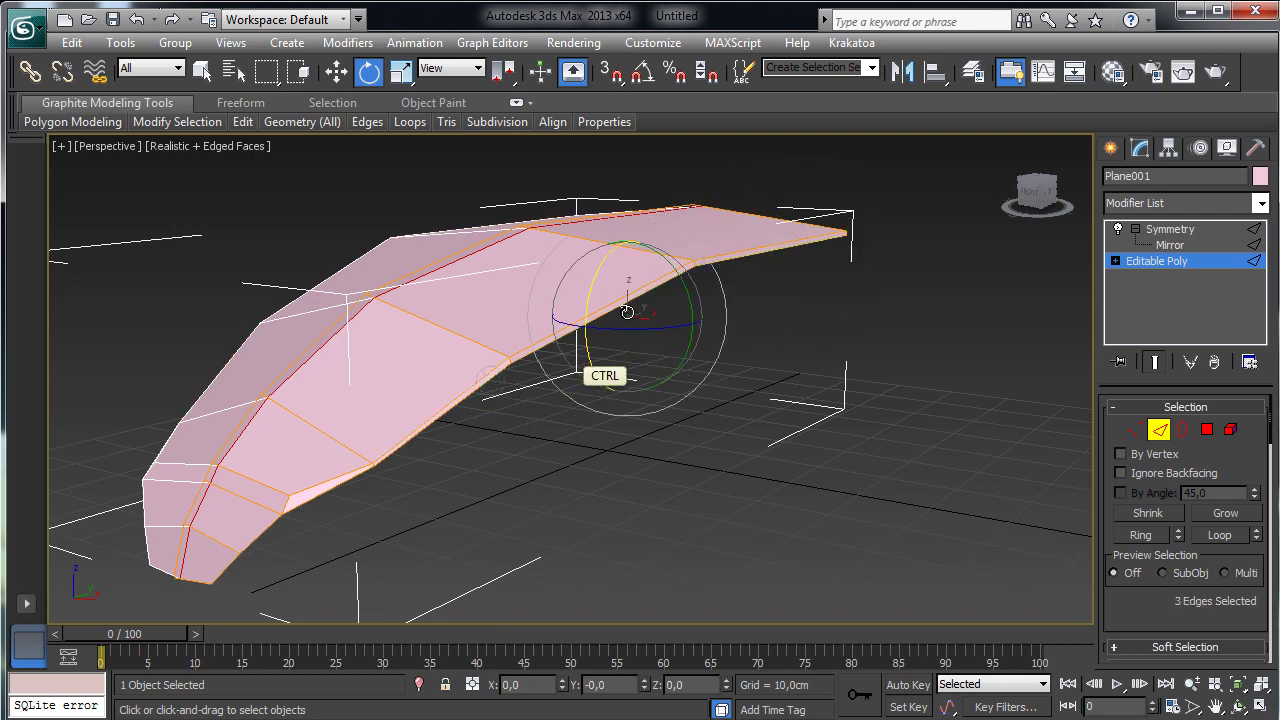
left_click(338, 74)
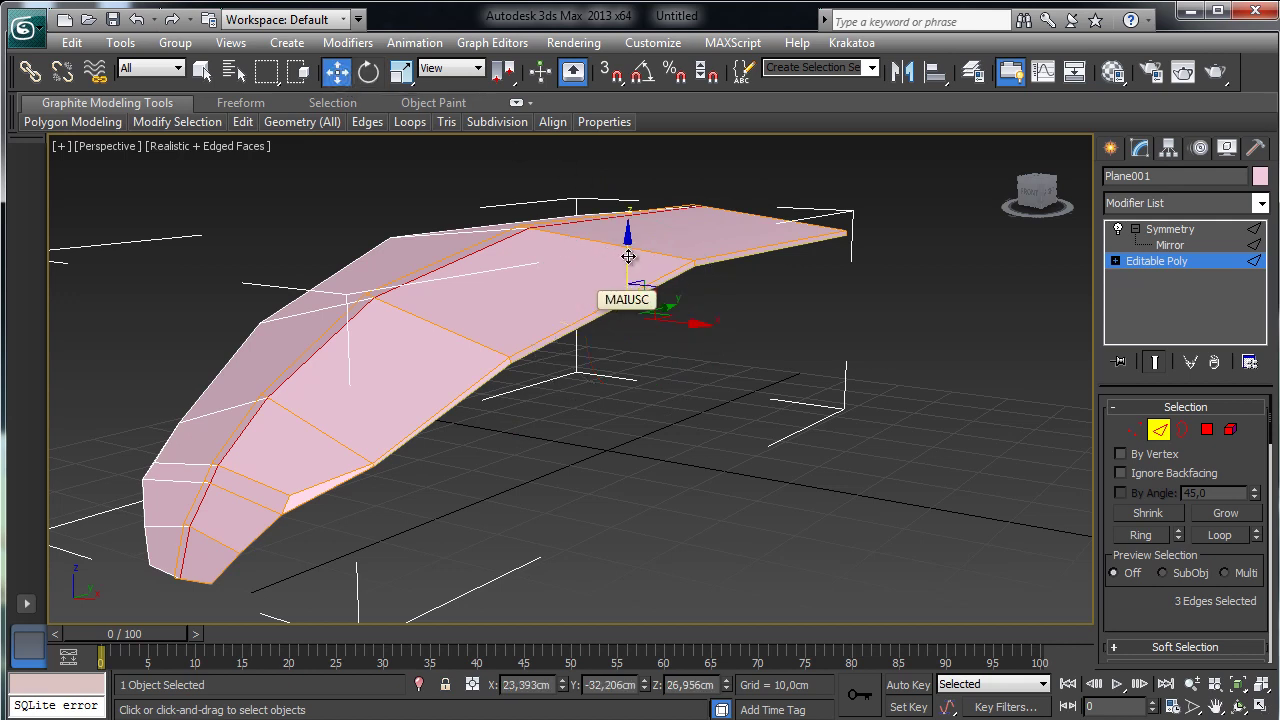
left_click_drag(628, 252, 636, 330, "shift")
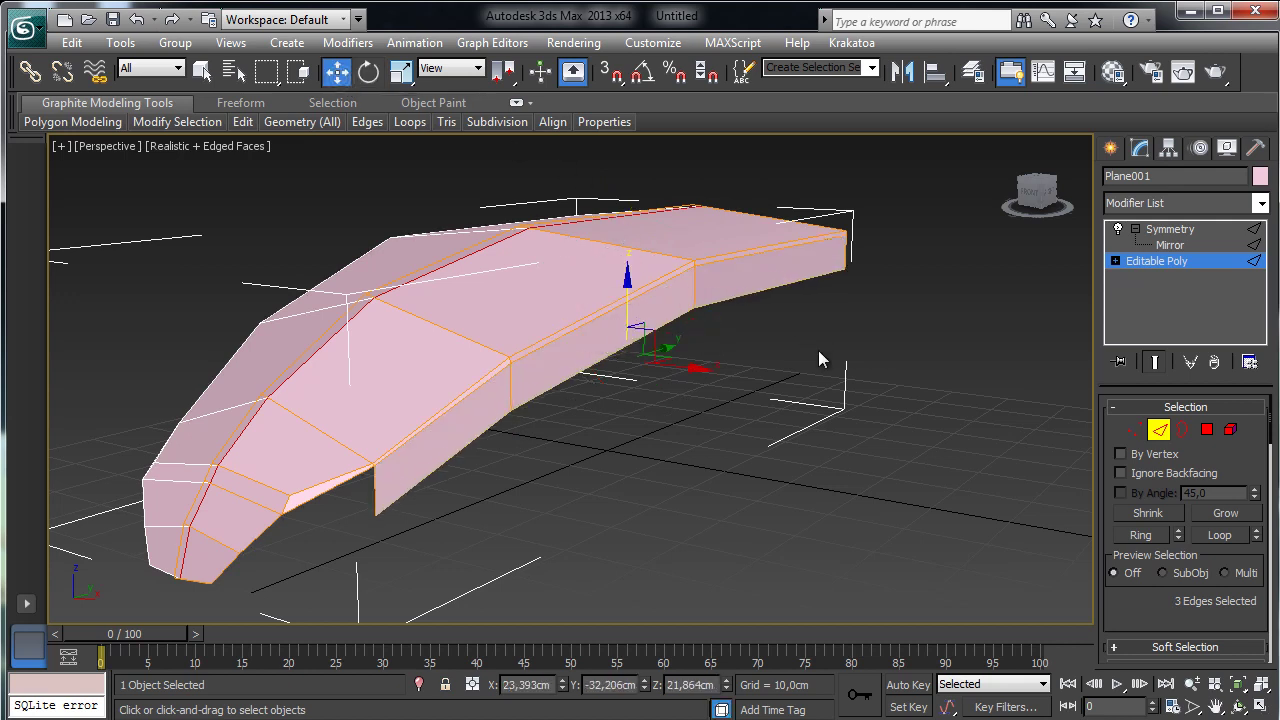
left_click_drag(707, 374, 727, 377)
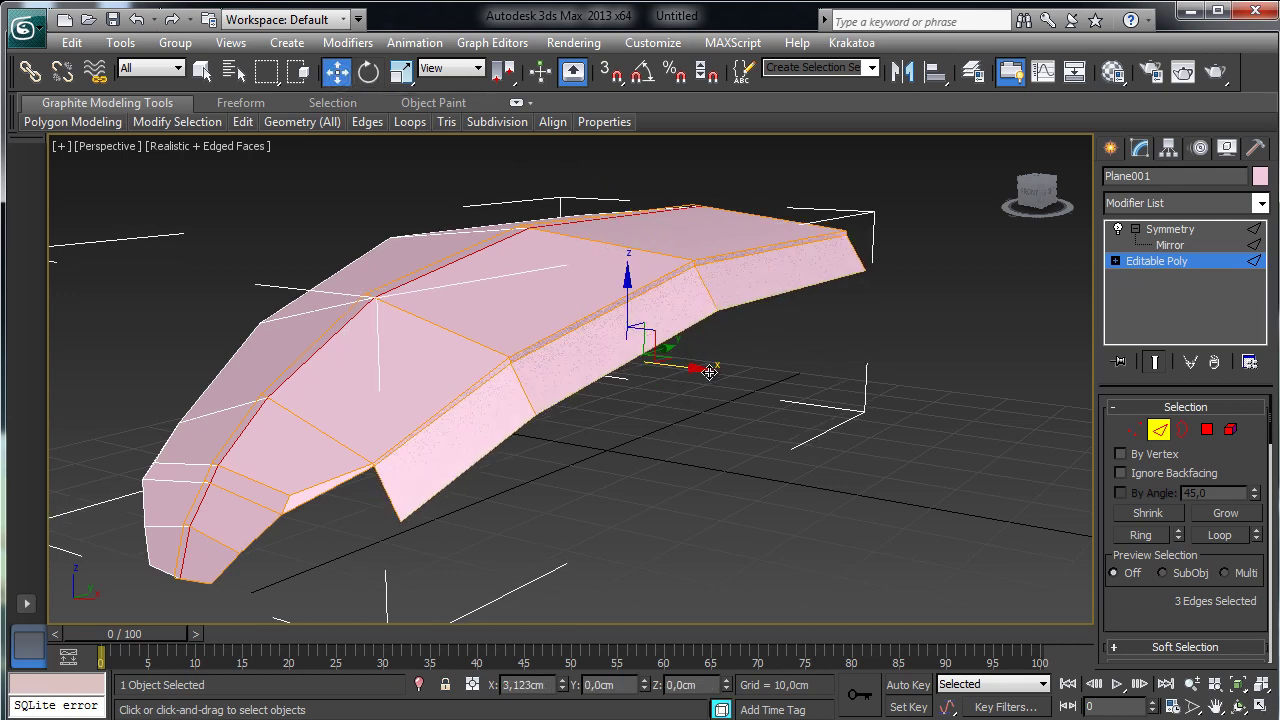
- Extend the same three edges into a second side row, down to about Z 13.9 cm and outward to about X 27.8 cm
left_click(1237, 706)
left_click_drag(447, 413, 414, 389)
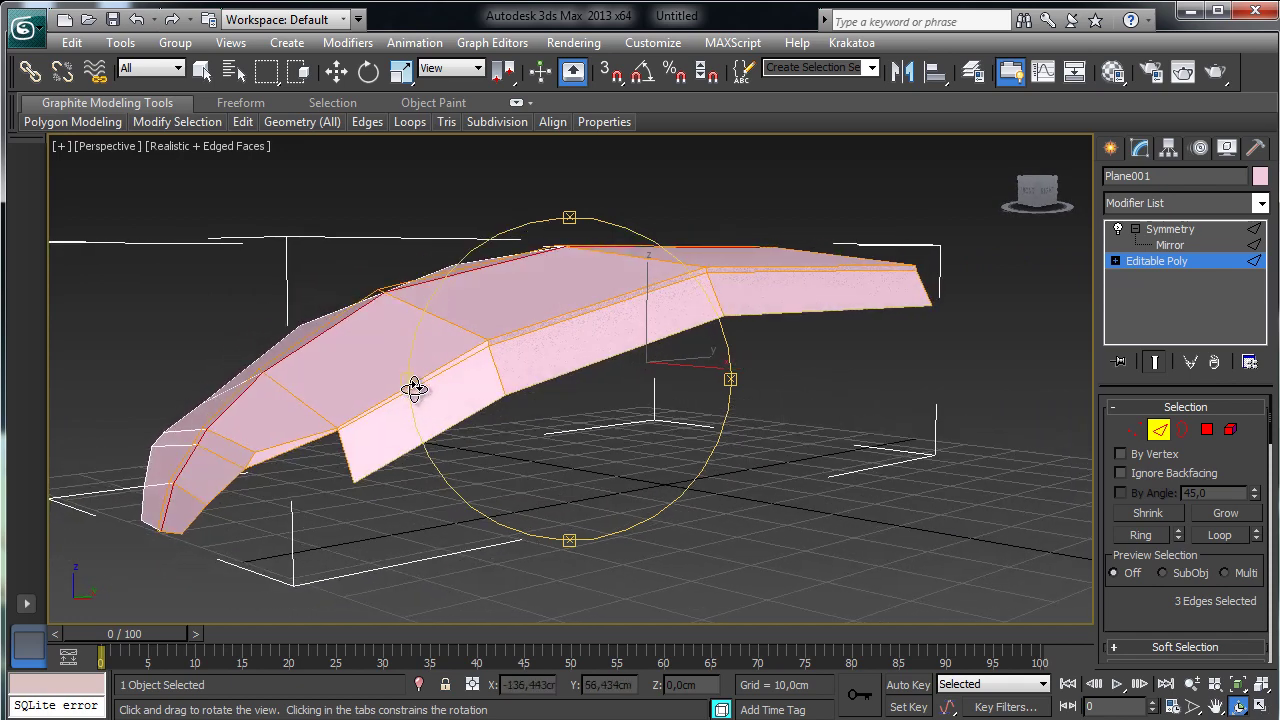
key("w")
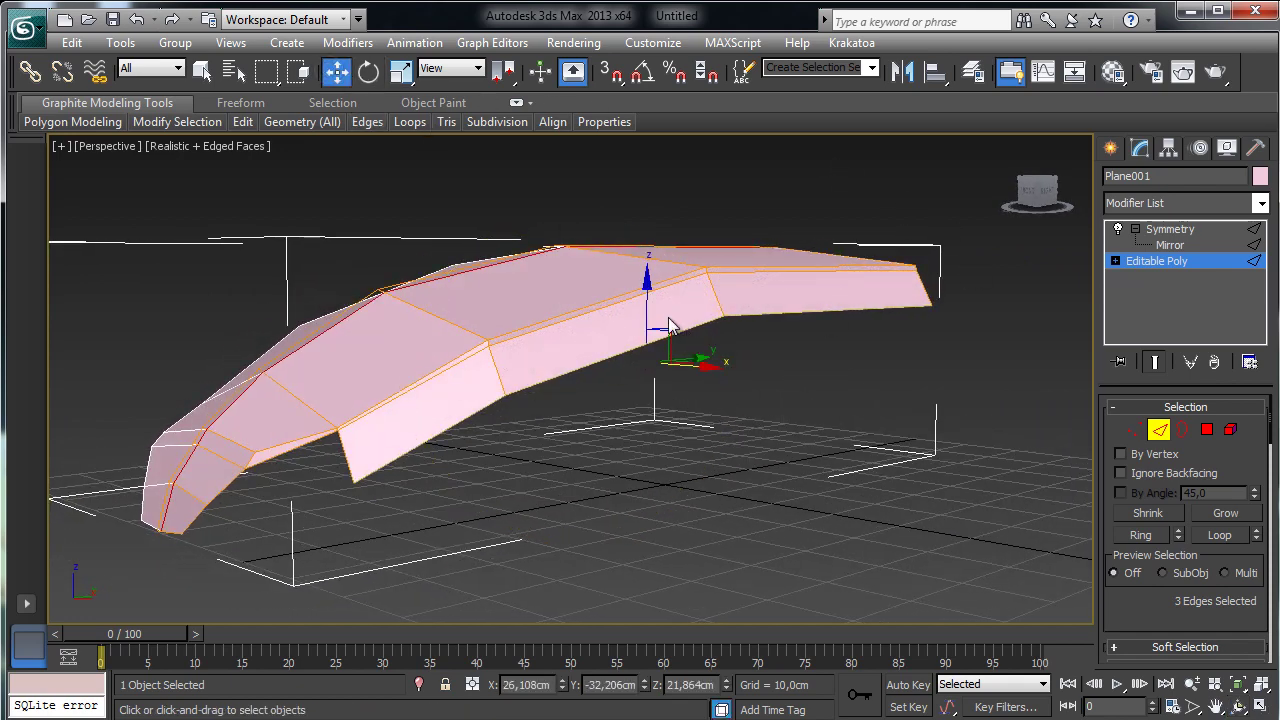
left_click(1238, 708)
left_click_drag(614, 391, 654, 394)
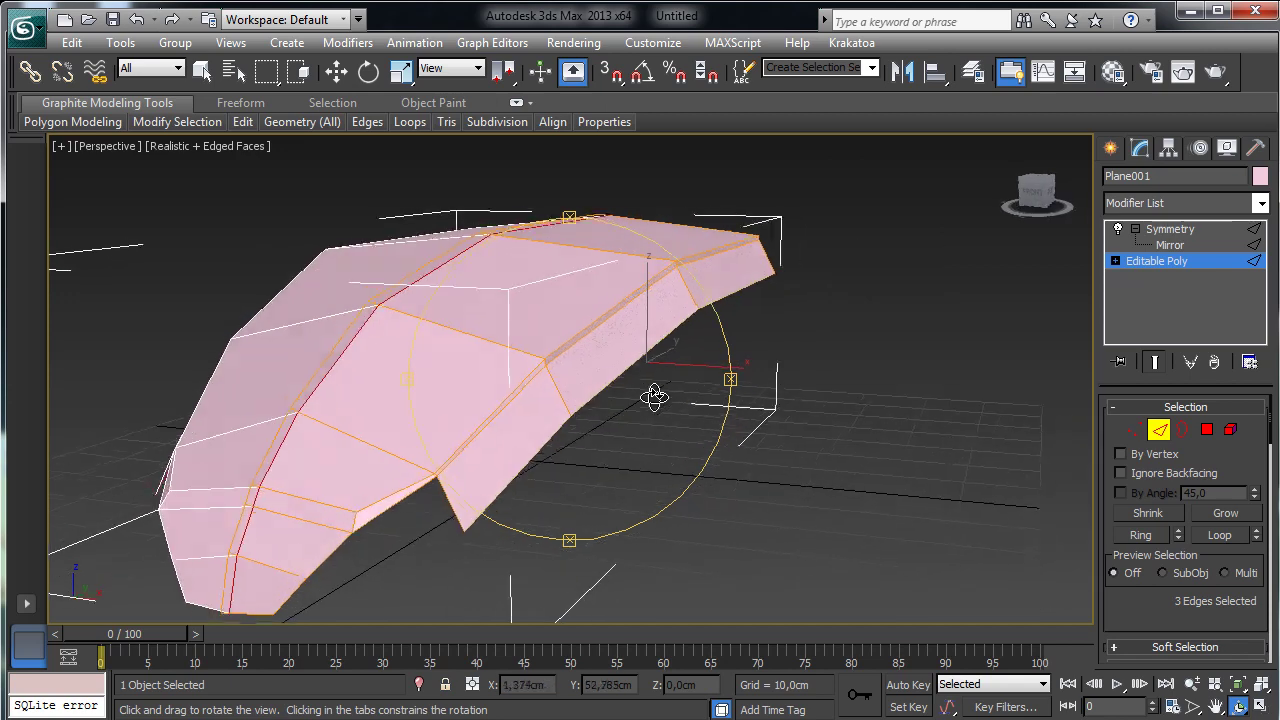
left_click_drag(670, 340, 681, 402, "shift")
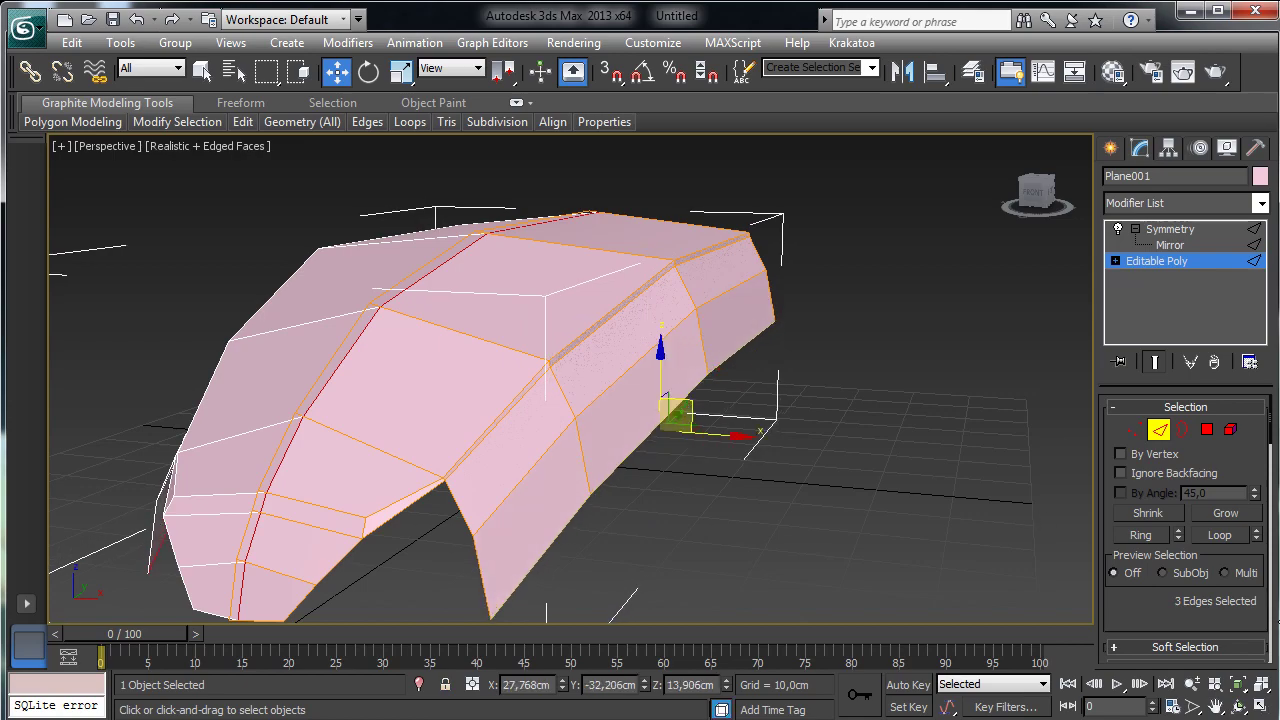
- Lower the side panel's second-from-rear bottom vertex to about Z 15.1 cm and the vertex above it by about 2.7 cm
left_click(1238, 706)
left_click_drag(666, 449, 592, 402)
left_click(337, 71)
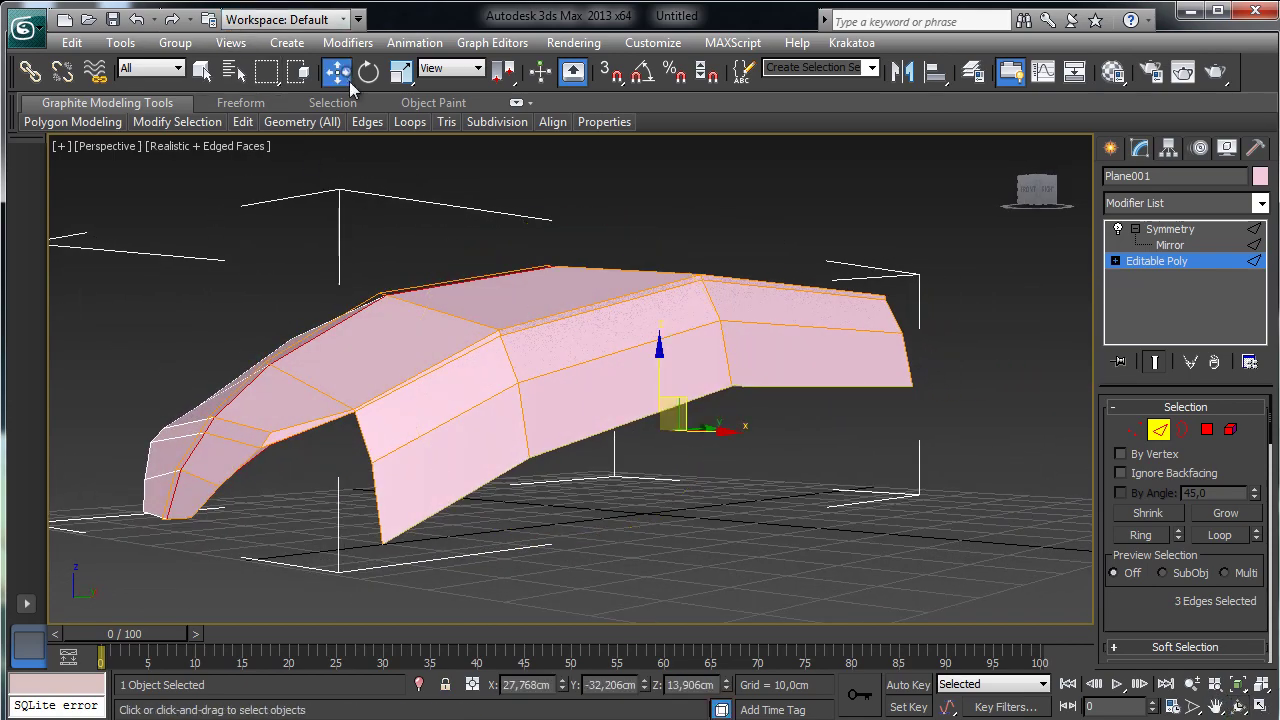
left_click(526, 455)
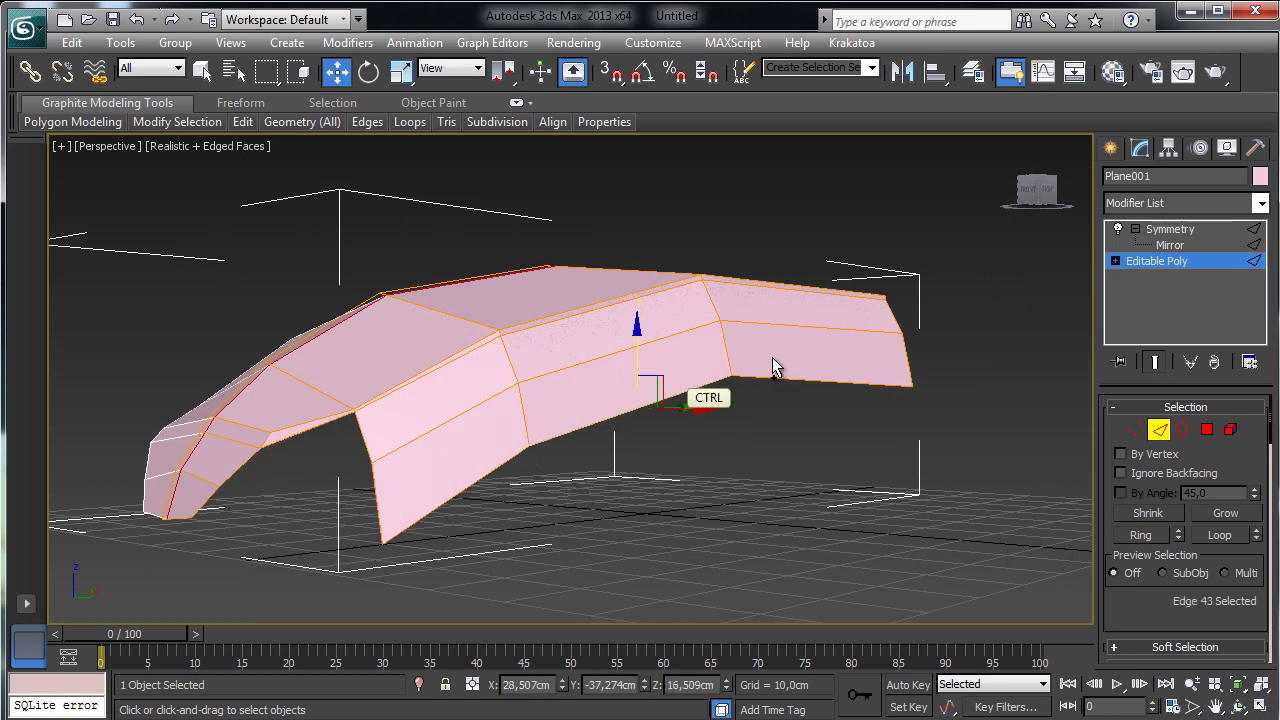
left_click(1134, 429, "ctrl")
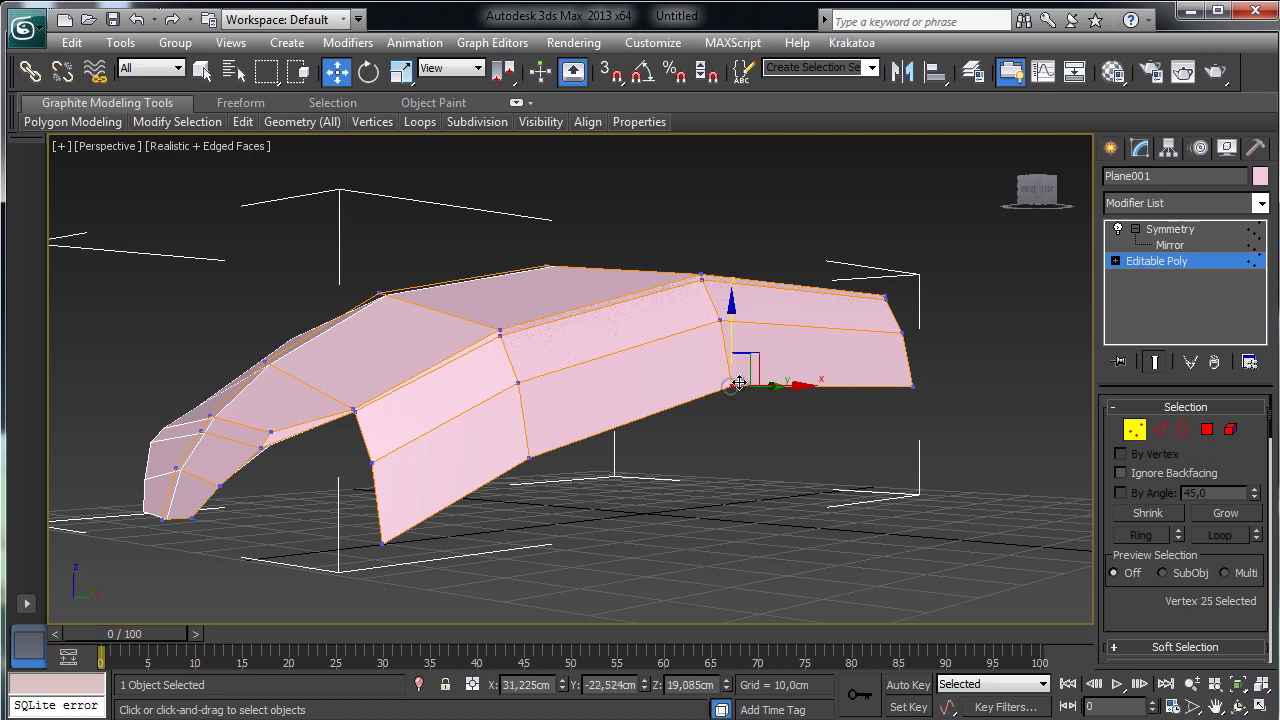
left_click_drag(731, 320, 730, 352)
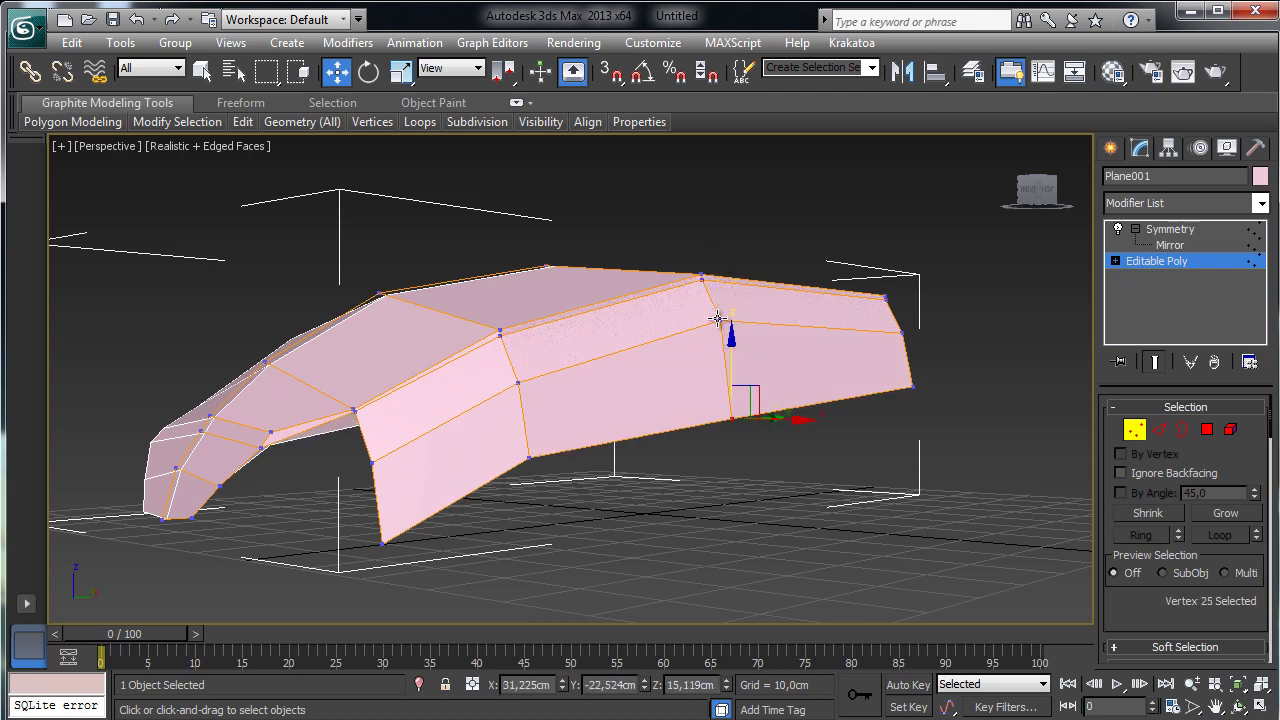
left_click(719, 320)
left_click_drag(717, 259, 726, 283)
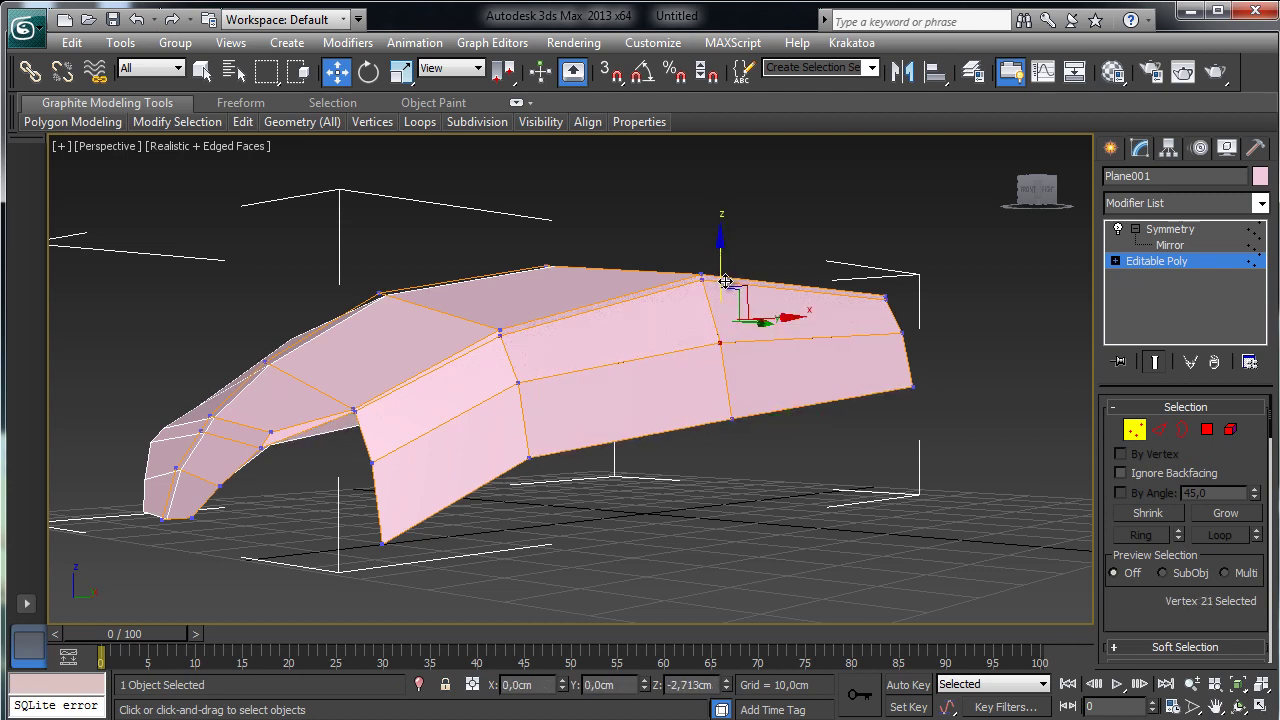
- Lower the side panel's two lower rear-end vertices together to about Z 19.9 cm, and select the bottom rear corner vertex
left_click(903, 333)
left_click(910, 385, "ctrl")
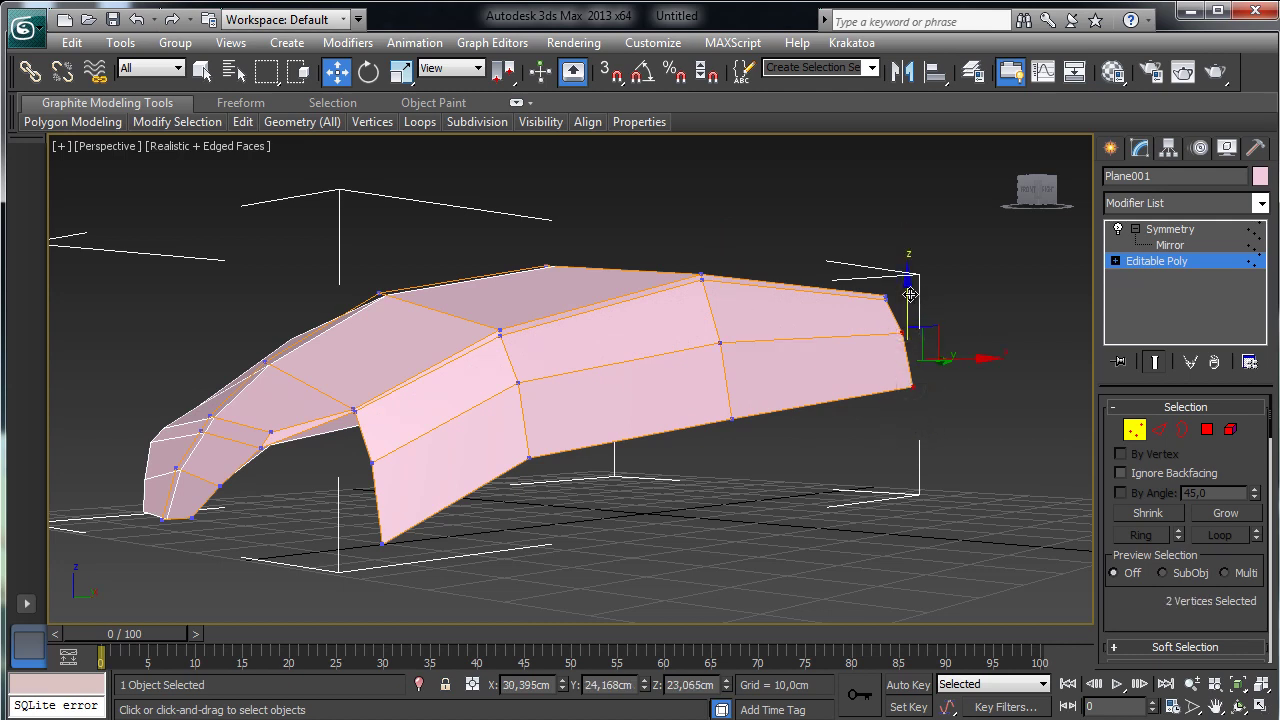
left_click_drag(909, 295, 908, 318)
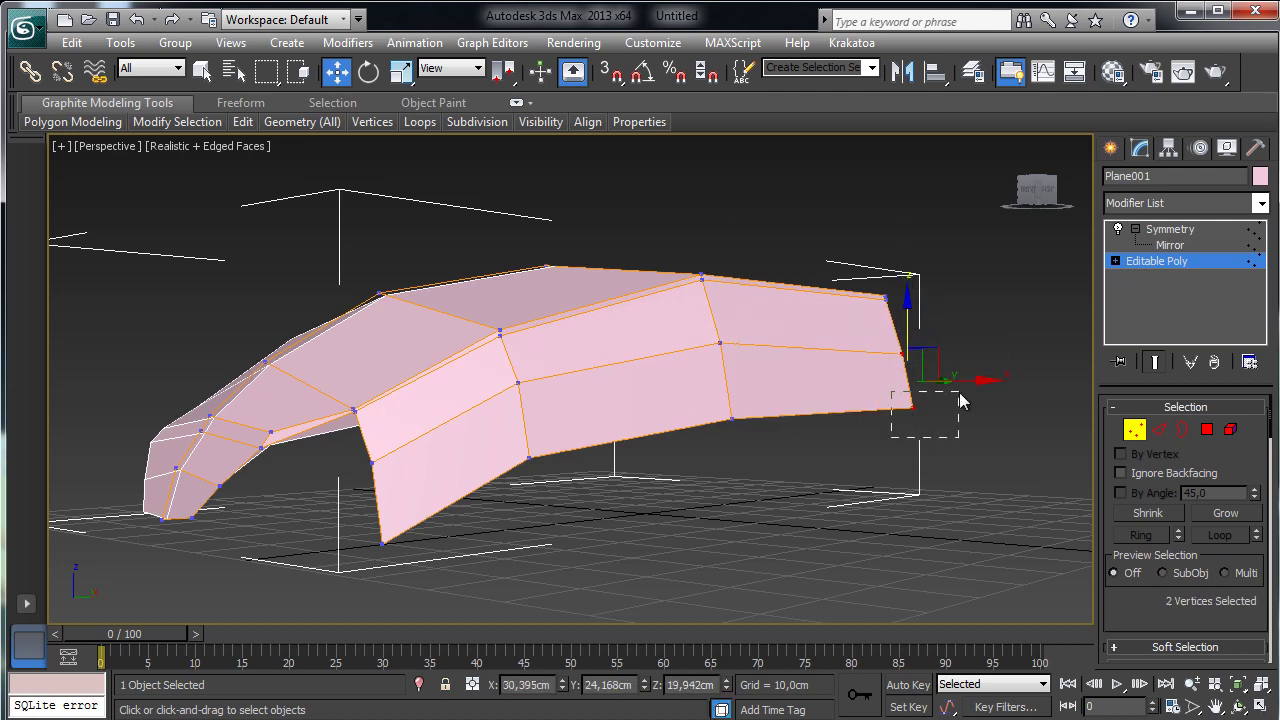
left_click_drag(959, 392, 958, 392)
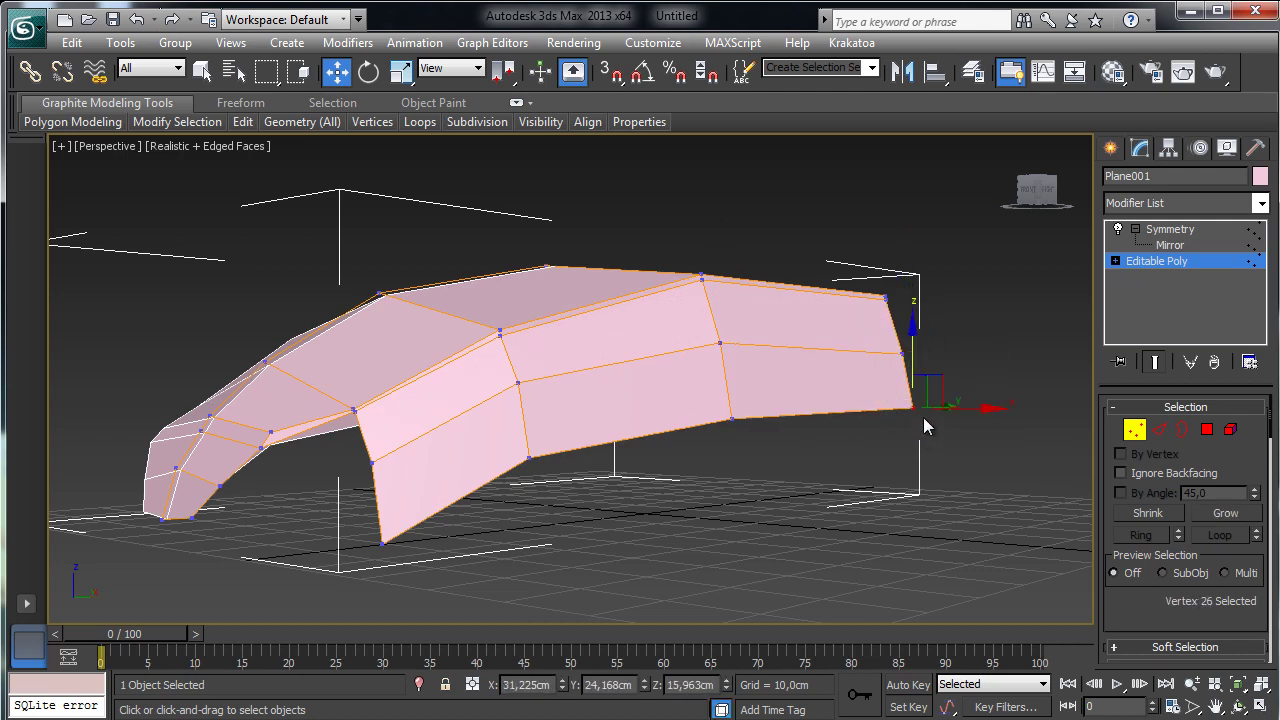
- Lower the side panel's bottom rear corner vertex to about Z 14.1 cm, and raise its two front-end vertices, the bottom one further
left_click_drag(914, 350, 914, 369)
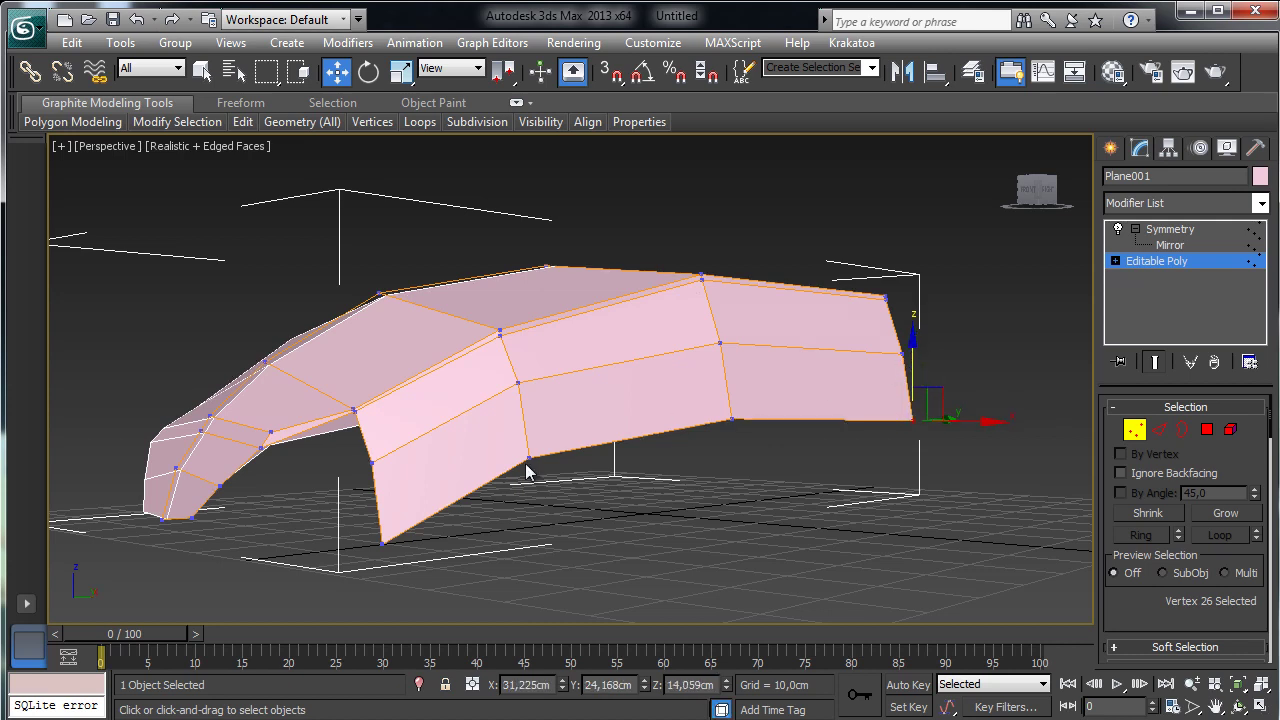
left_click_drag(347, 482, 375, 402)
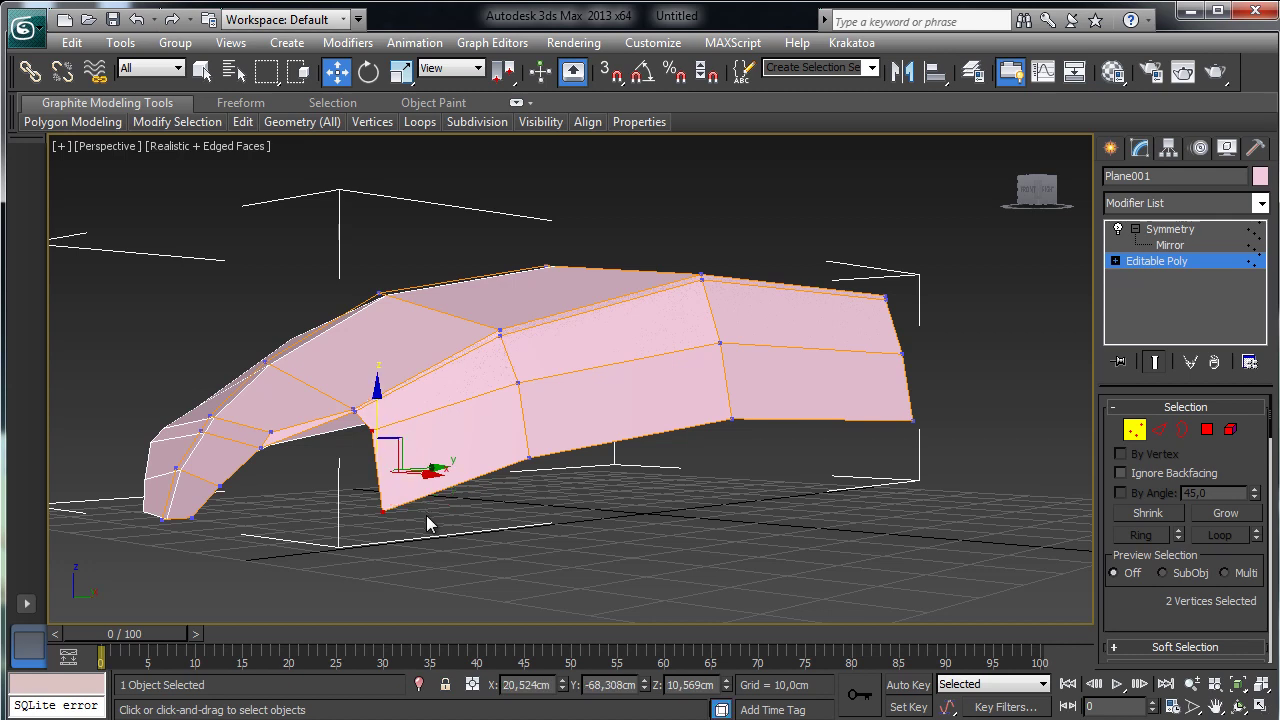
left_click(383, 505)
left_click_drag(380, 457, 388, 422)
- Raise the side panel's two frontmost bottom vertices together to about Z 13.3 cm
left_click(527, 457)
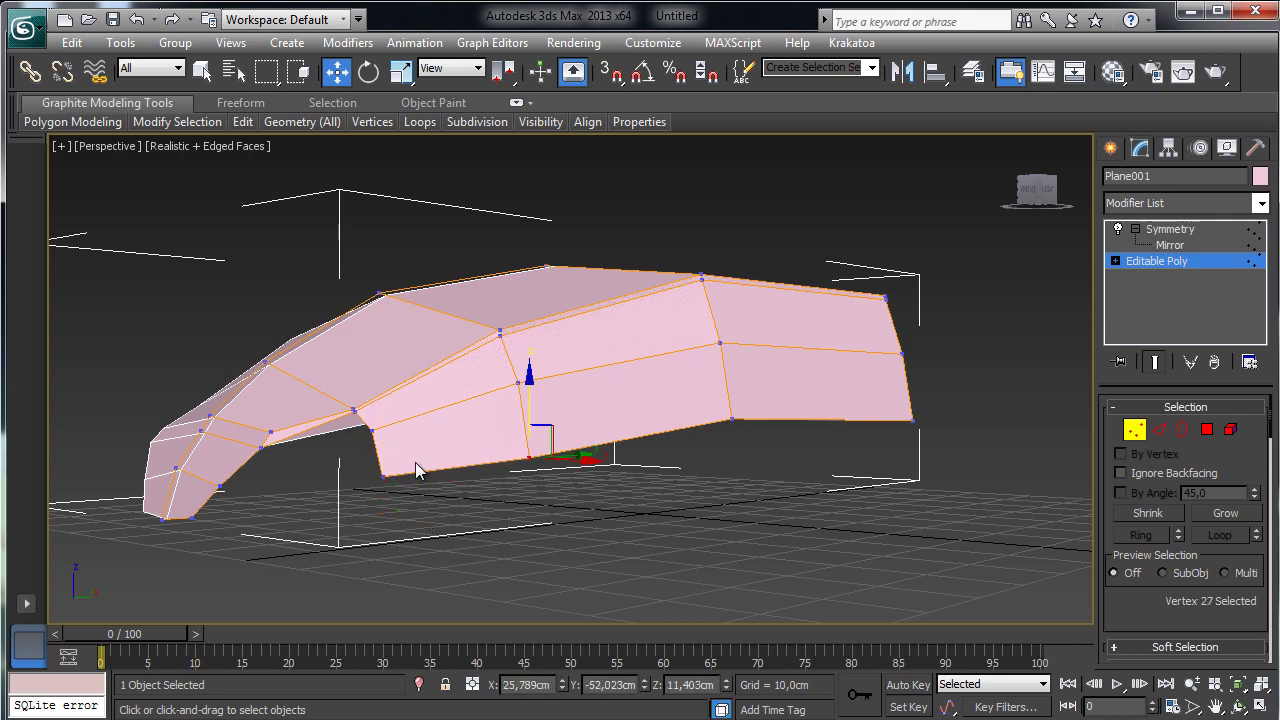
left_click(383, 474, "ctrl")
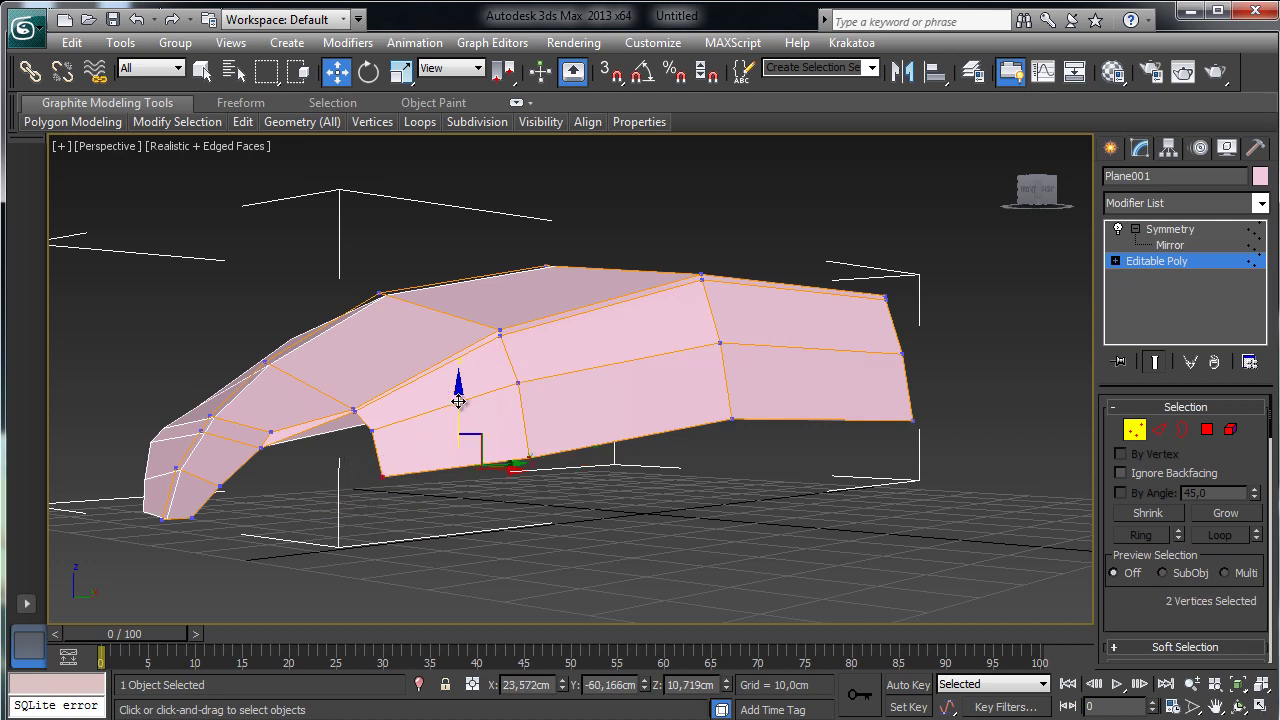
left_click_drag(458, 401, 819, 445)
- Select the shell's open rear edges: the top panel's rear edge and the rear edges of both side rows
left_click(1240, 708)
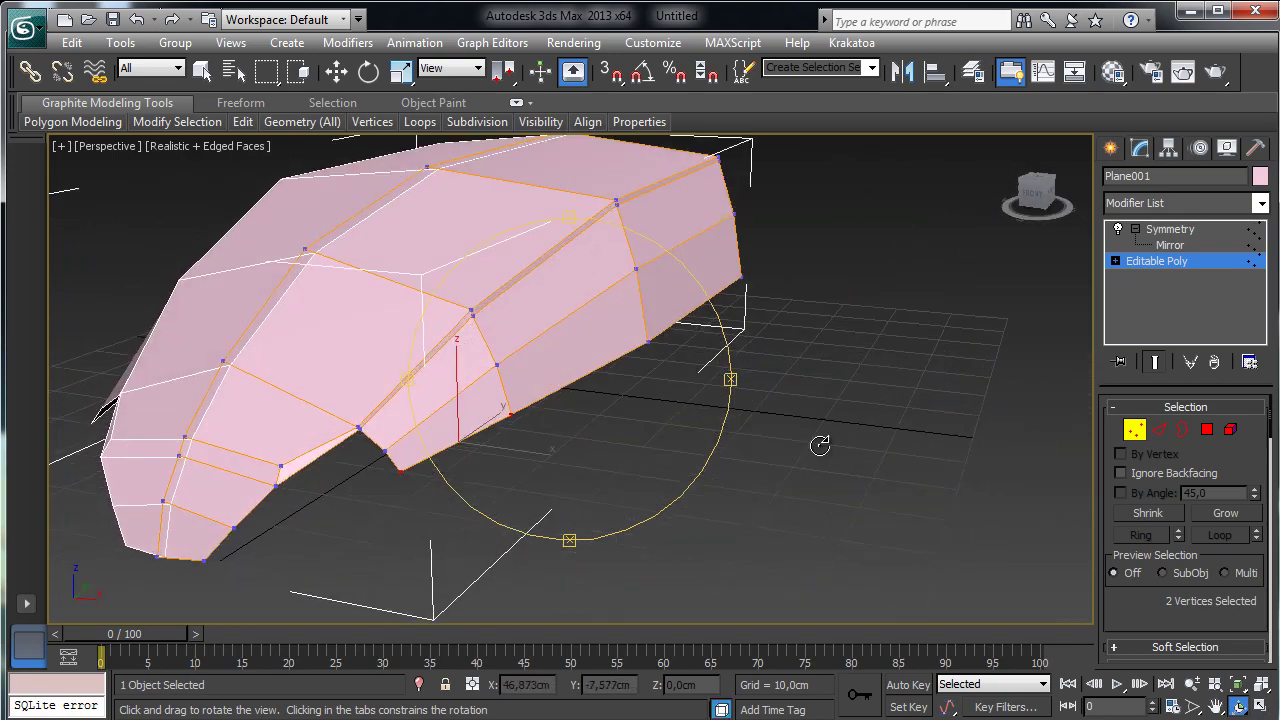
left_click(1192, 684)
left_click_drag(566, 344, 590, 448)
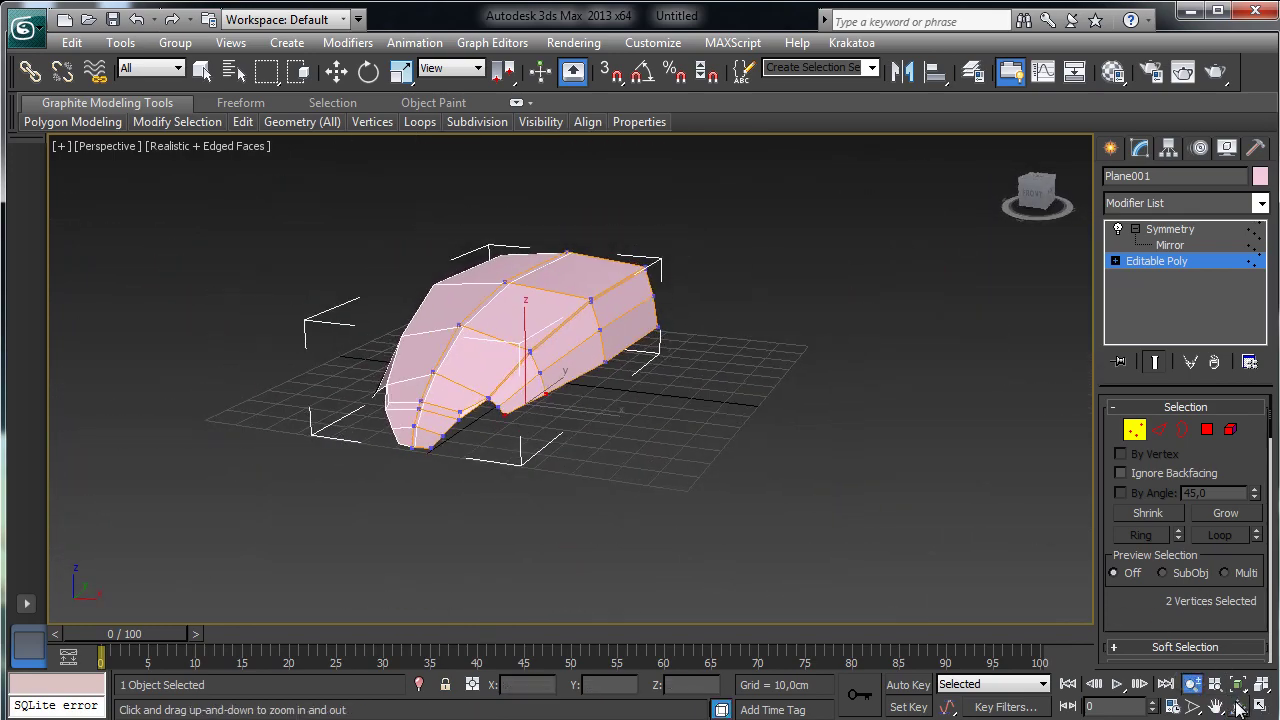
left_click(1238, 706)
left_click_drag(537, 360, 345, 379)
left_click(1158, 429)
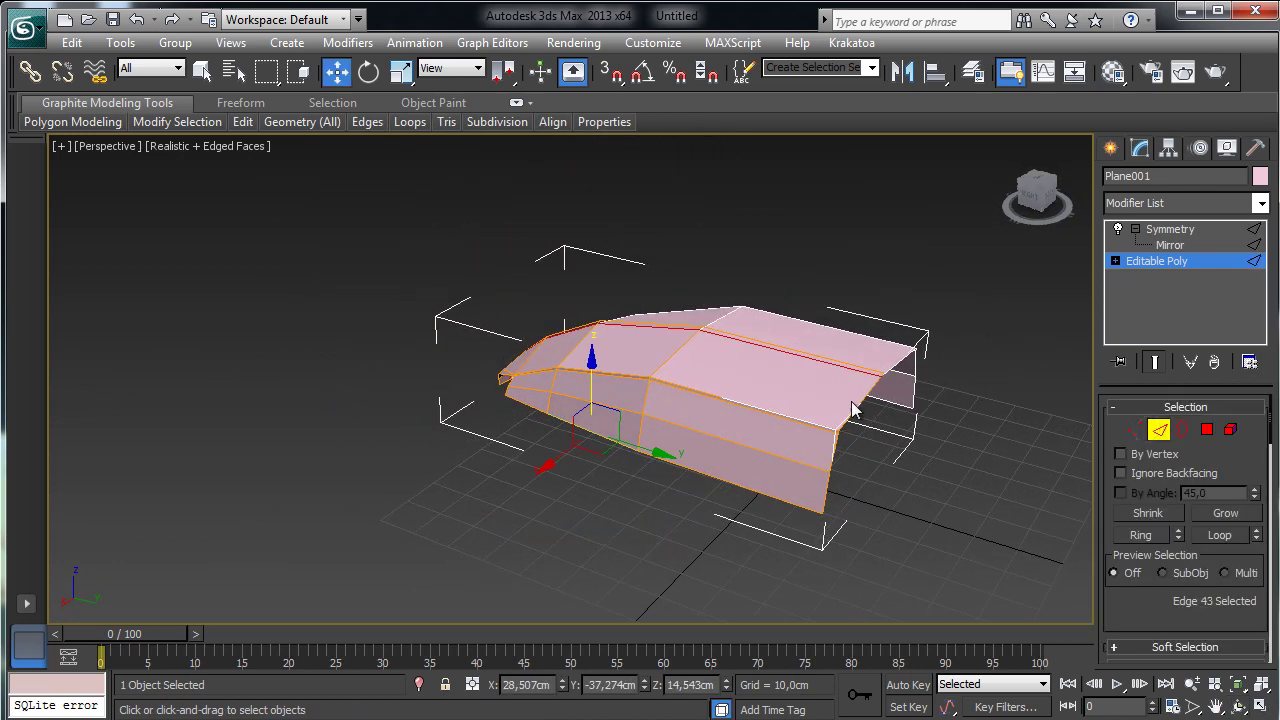
left_click(1238, 706)
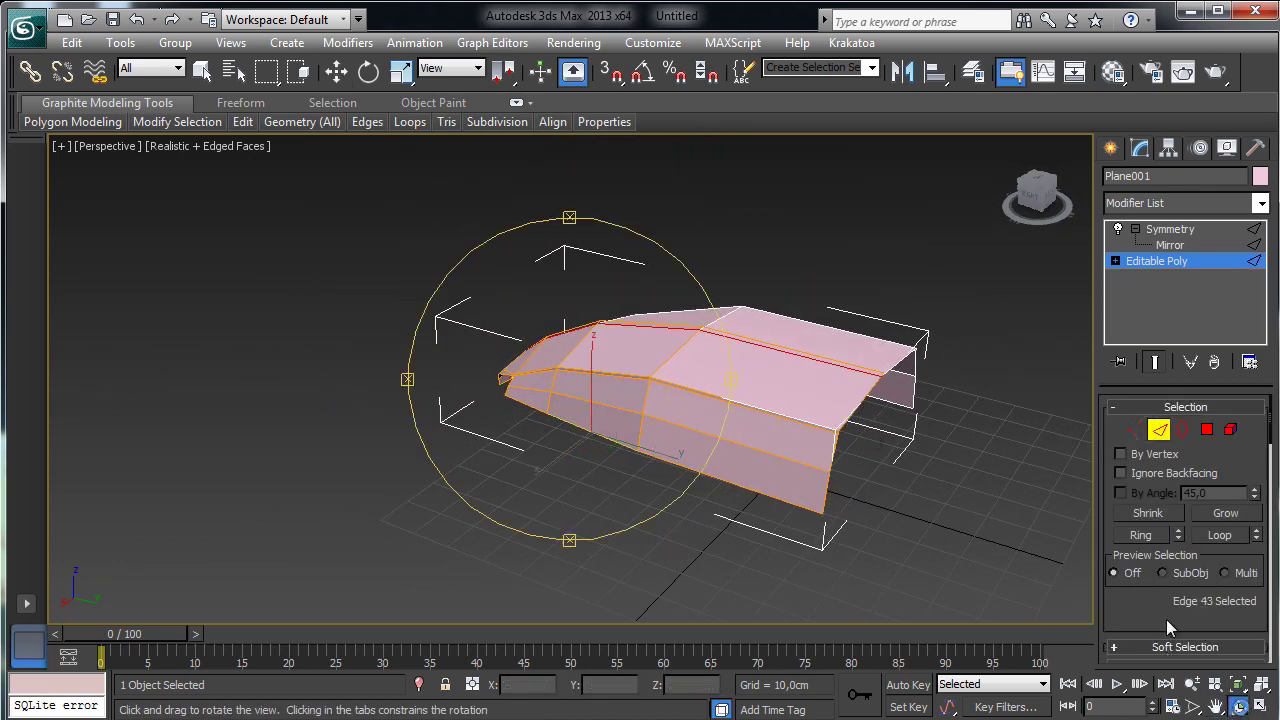
mouse_move(689, 386)
left_mouse_down()
mouse_move(759, 338)
mouse_move(794, 343)
mouse_move(691, 391)
mouse_move(667, 385)
left_mouse_up()
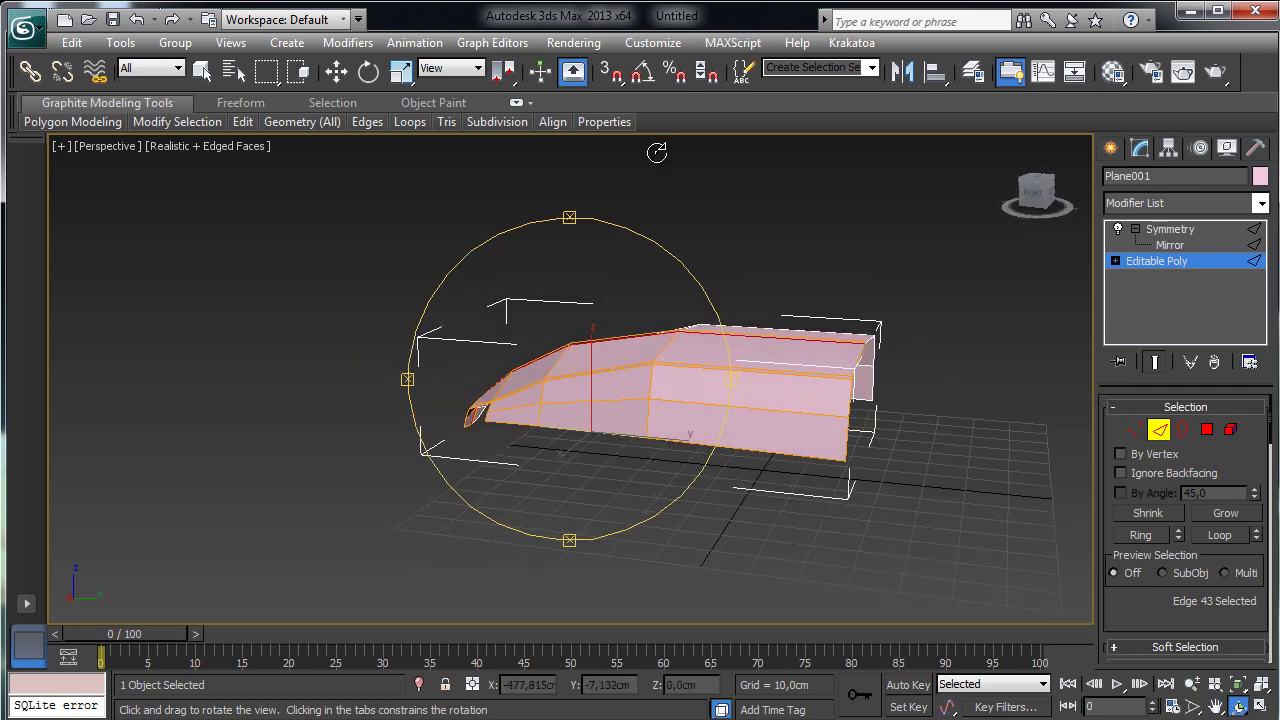
left_click(205, 68)
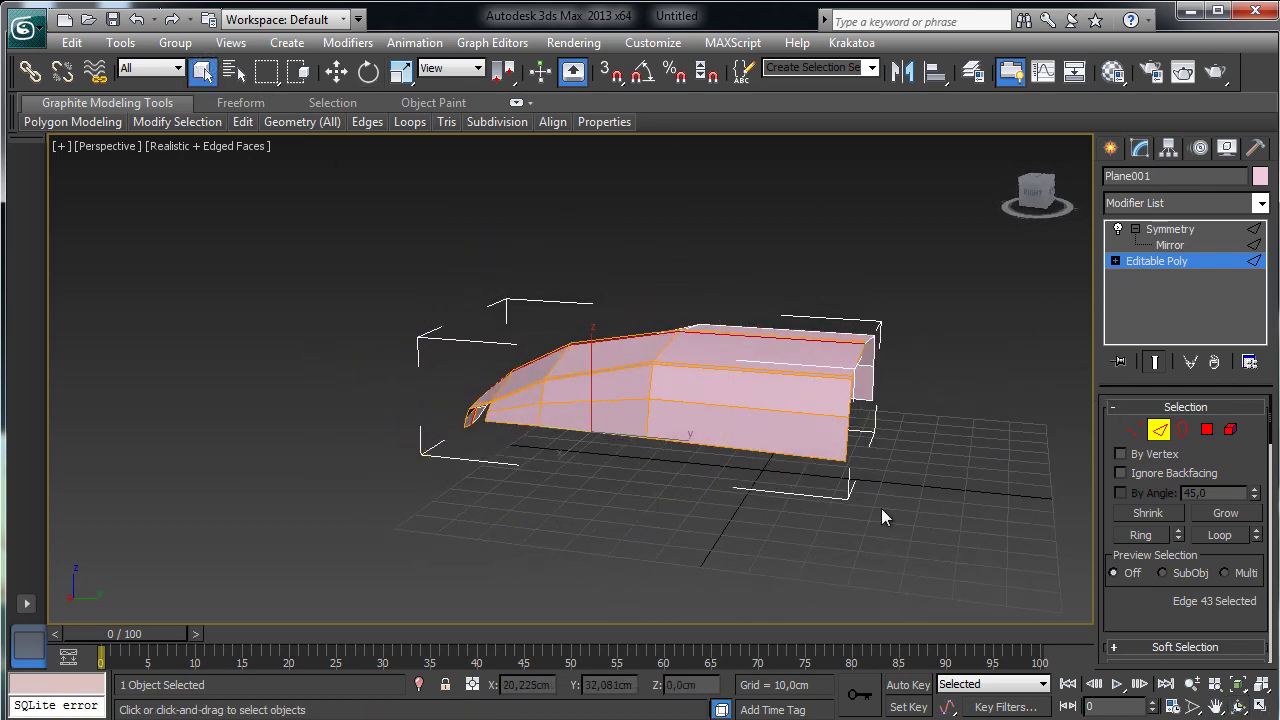
left_click(838, 330)
left_click(850, 366, "ctrl")
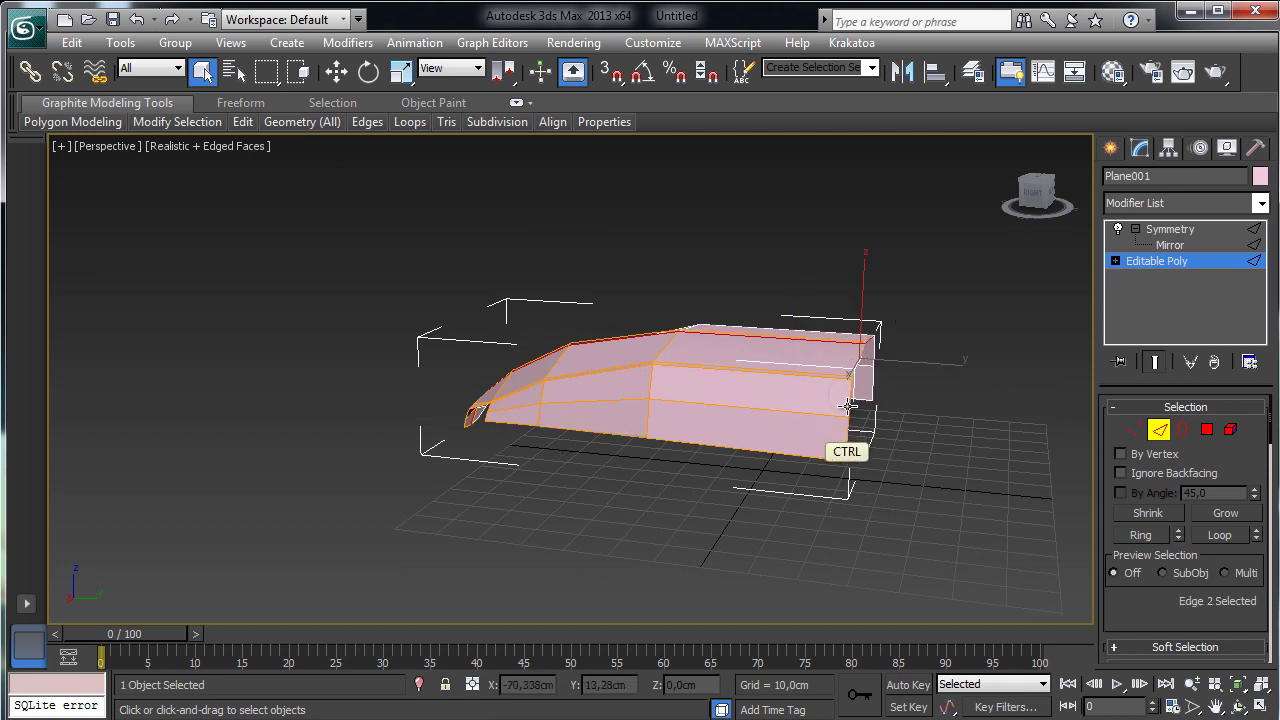
left_click(856, 398, "ctrl")
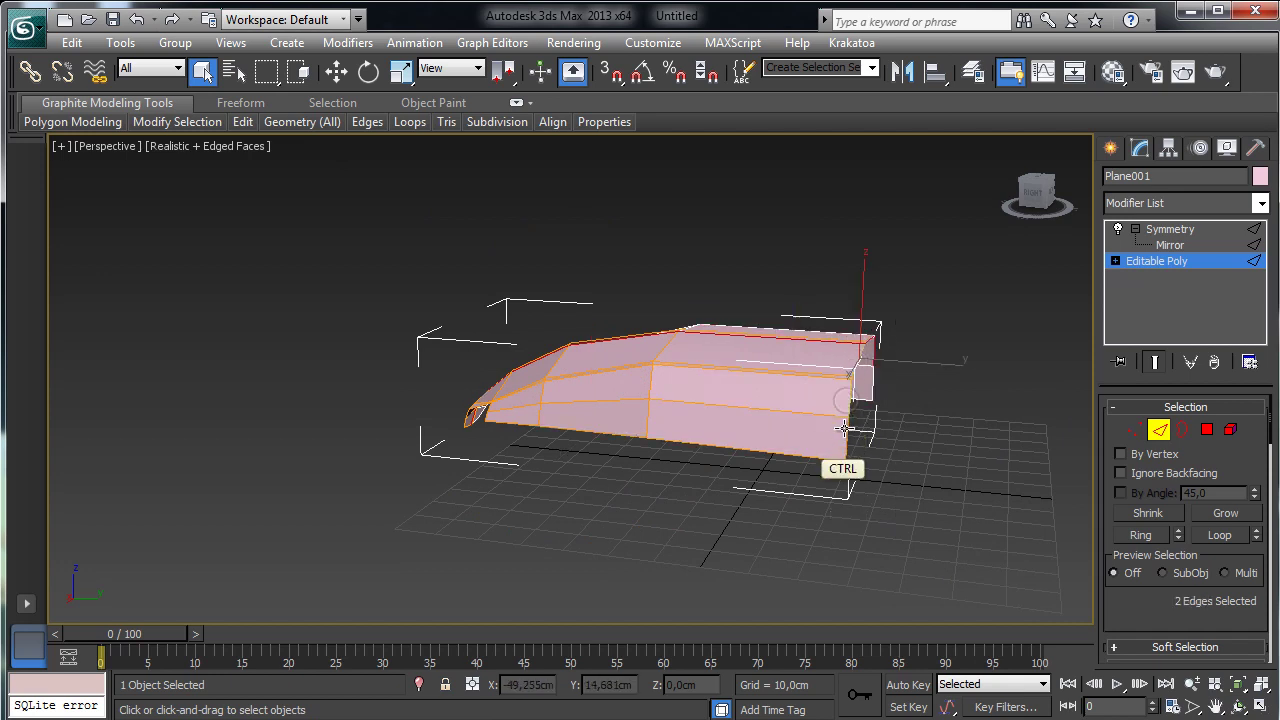
left_click(1237, 707)
left_click_drag(606, 421, 688, 417)
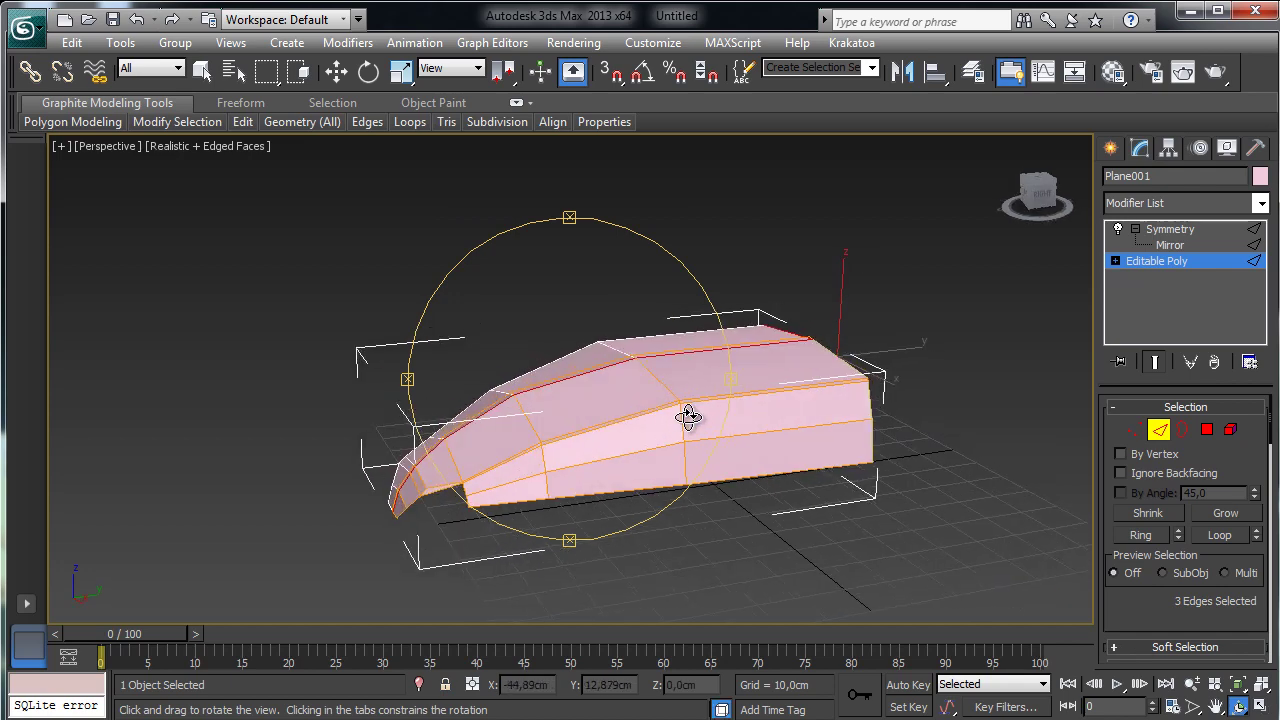
- Try to extend the three selected rear edges backward along Y, and undo the extensions
left_click(338, 76)
left_click_drag(889, 350, 1140, 338, "shift")
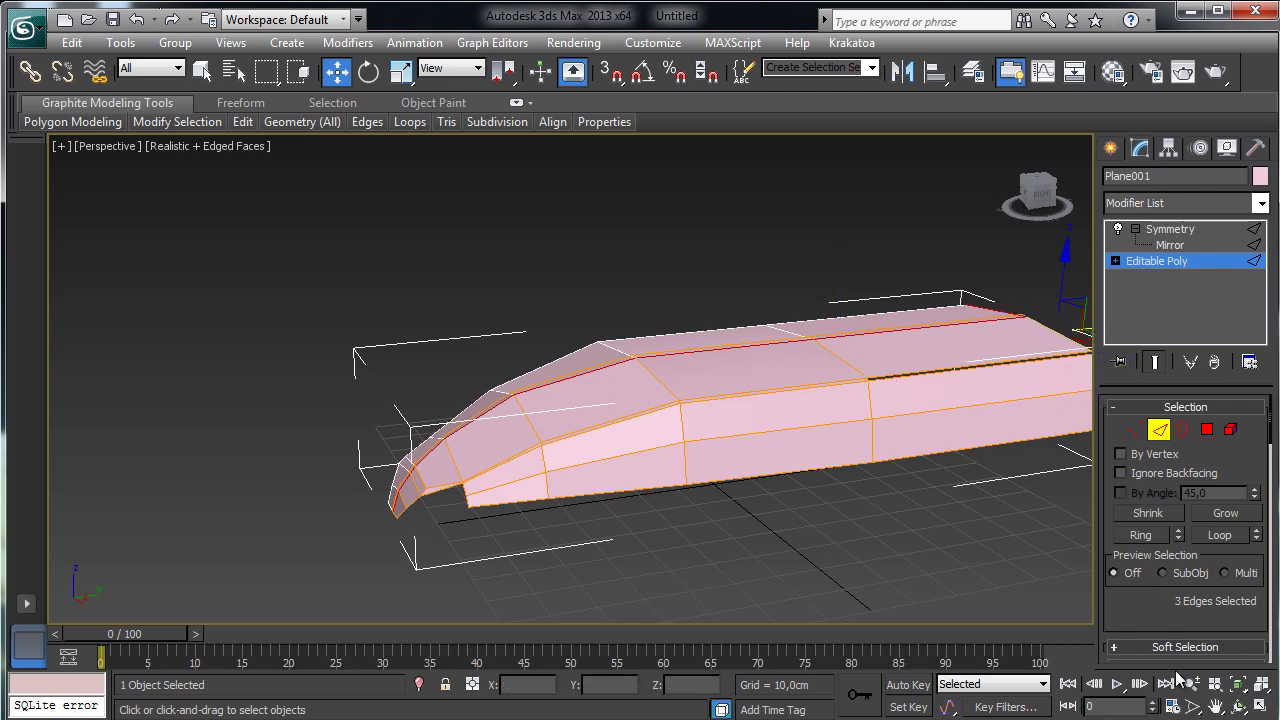
left_click(1237, 707)
mouse_move(650, 452)
left_mouse_down()
mouse_move(666, 449)
mouse_move(643, 457)
left_mouse_up()
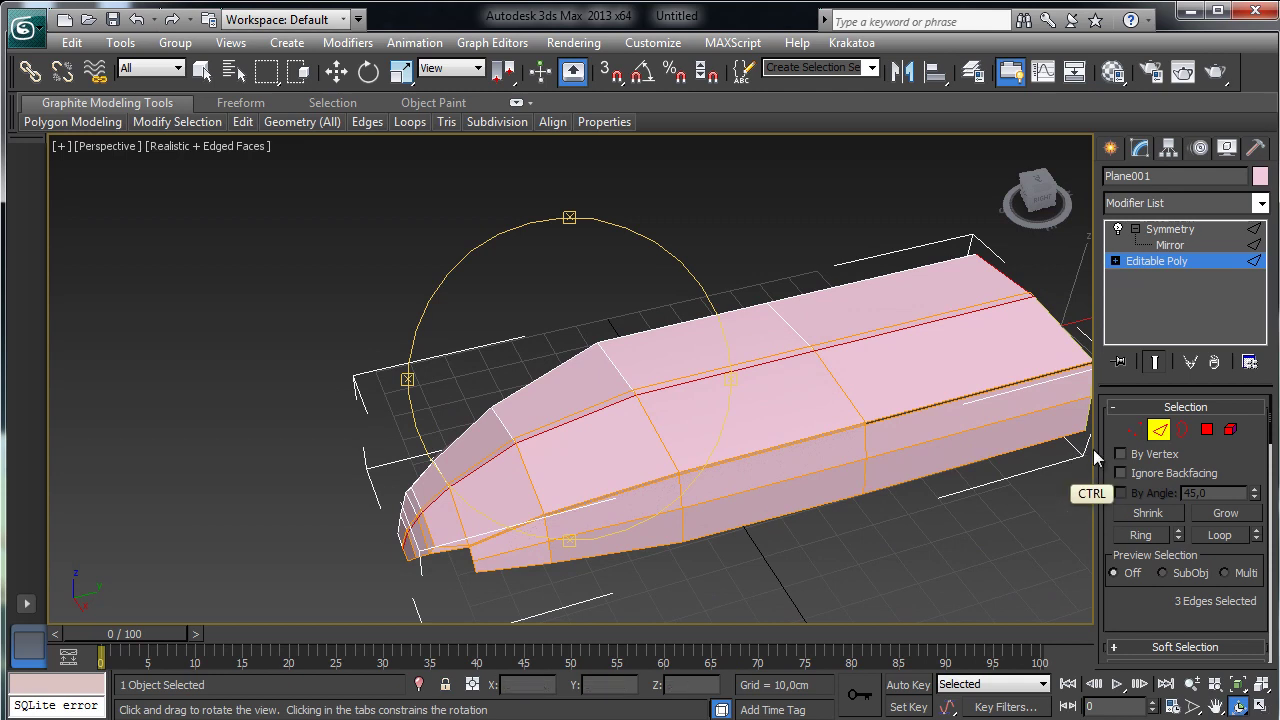
key("ctrl+z")
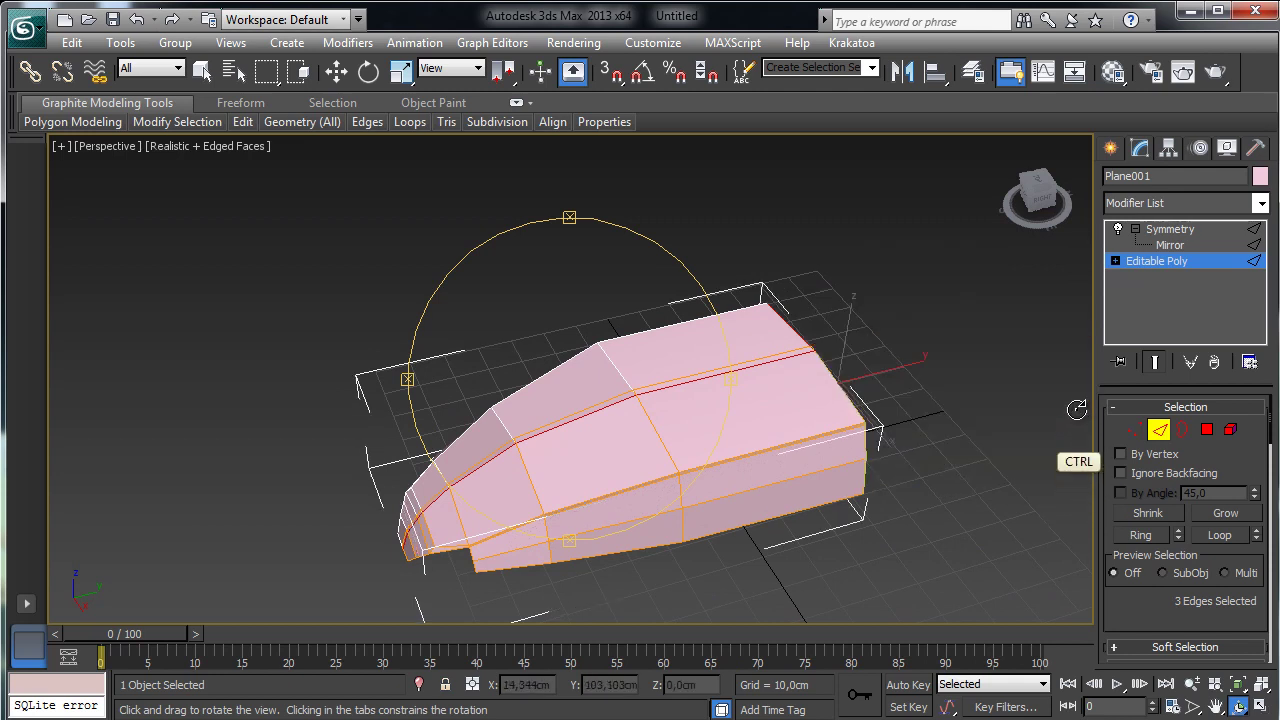
left_click(202, 70)
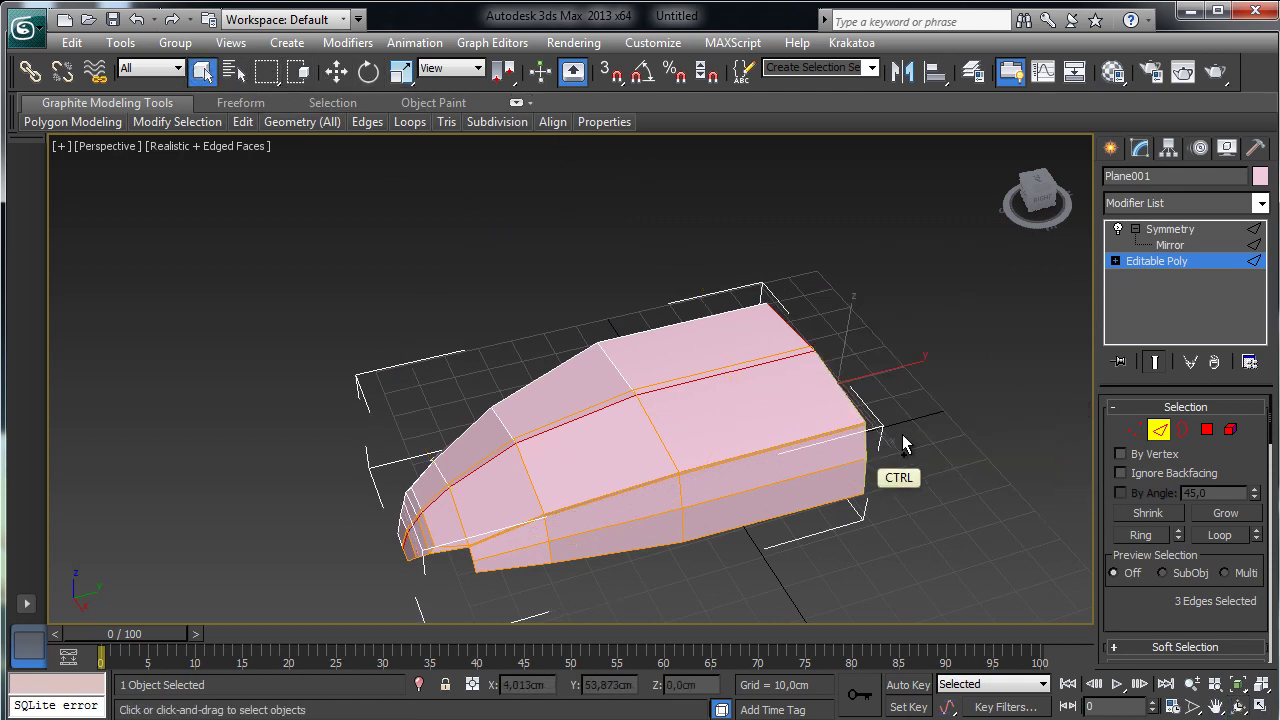
left_click(336, 70)
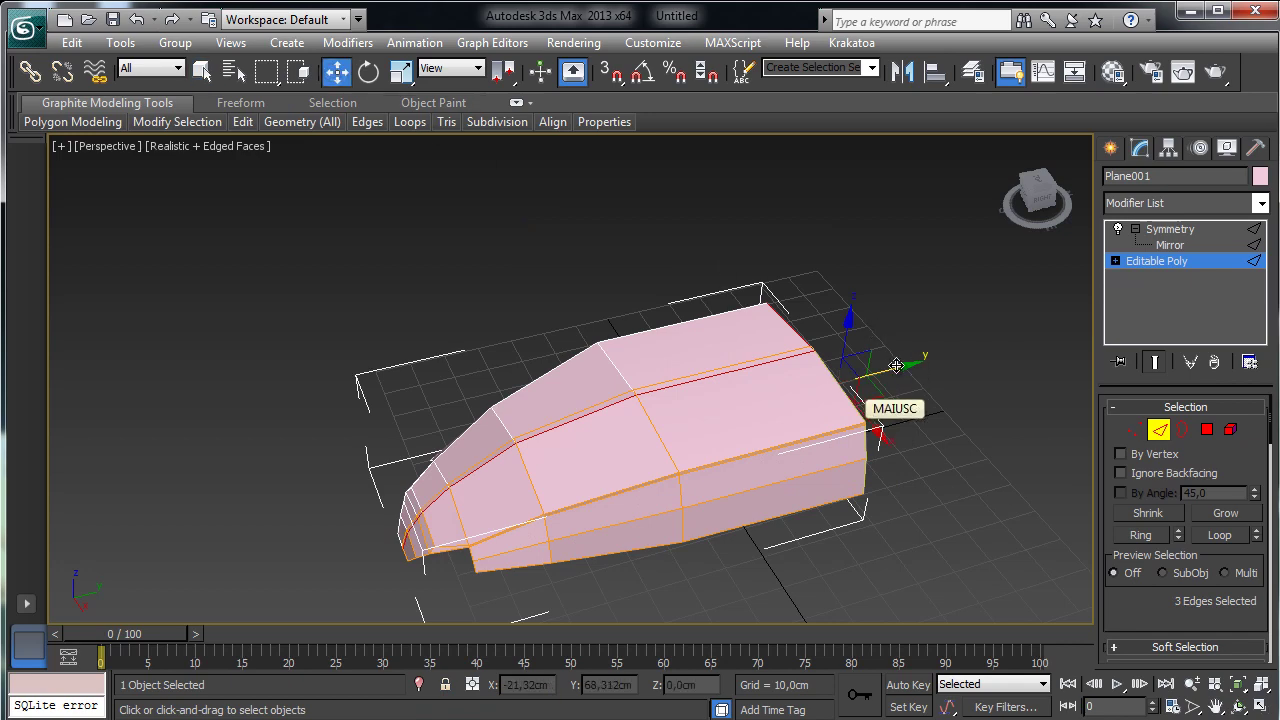
left_click_drag(896, 366, 1012, 326, "shift")
key("ctrl+z")
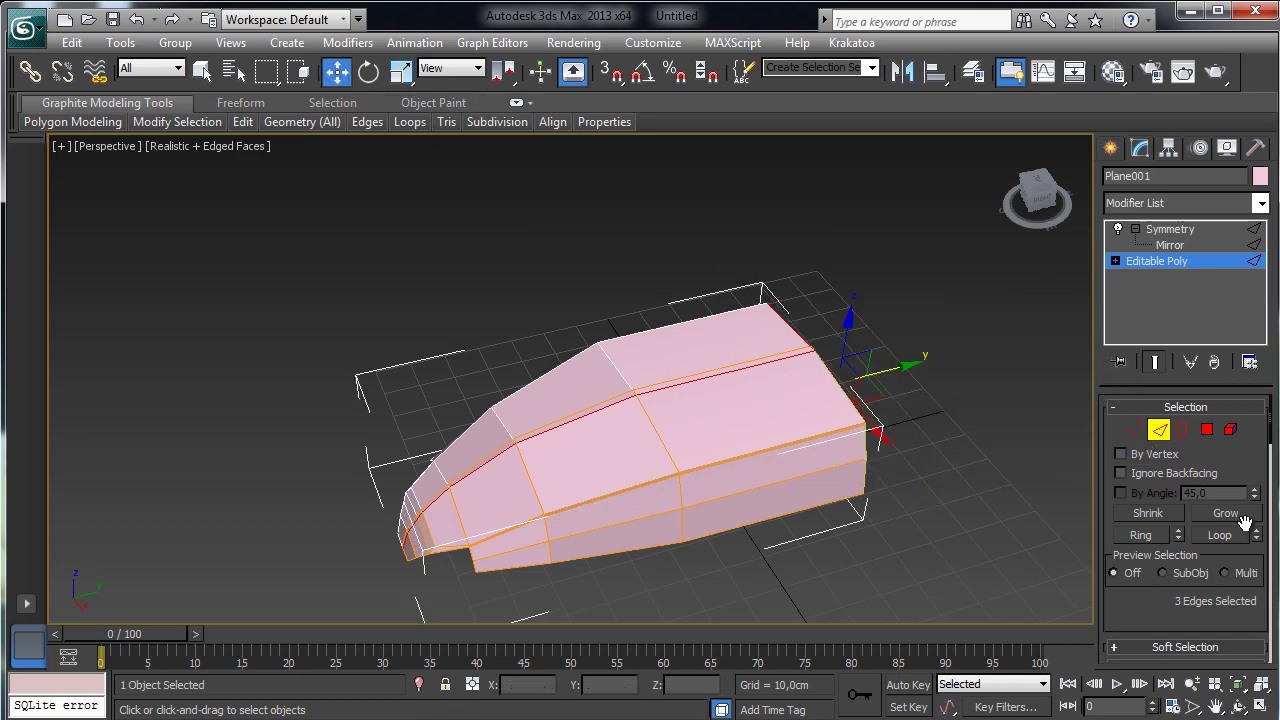
- Add the narrow rear edge between the top panel and the side panel to the edge selection
left_click(1192, 684)
left_click_drag(908, 489, 902, 410)
left_click(1216, 706)
left_click_drag(963, 529, 420, 390)
key("Escape")
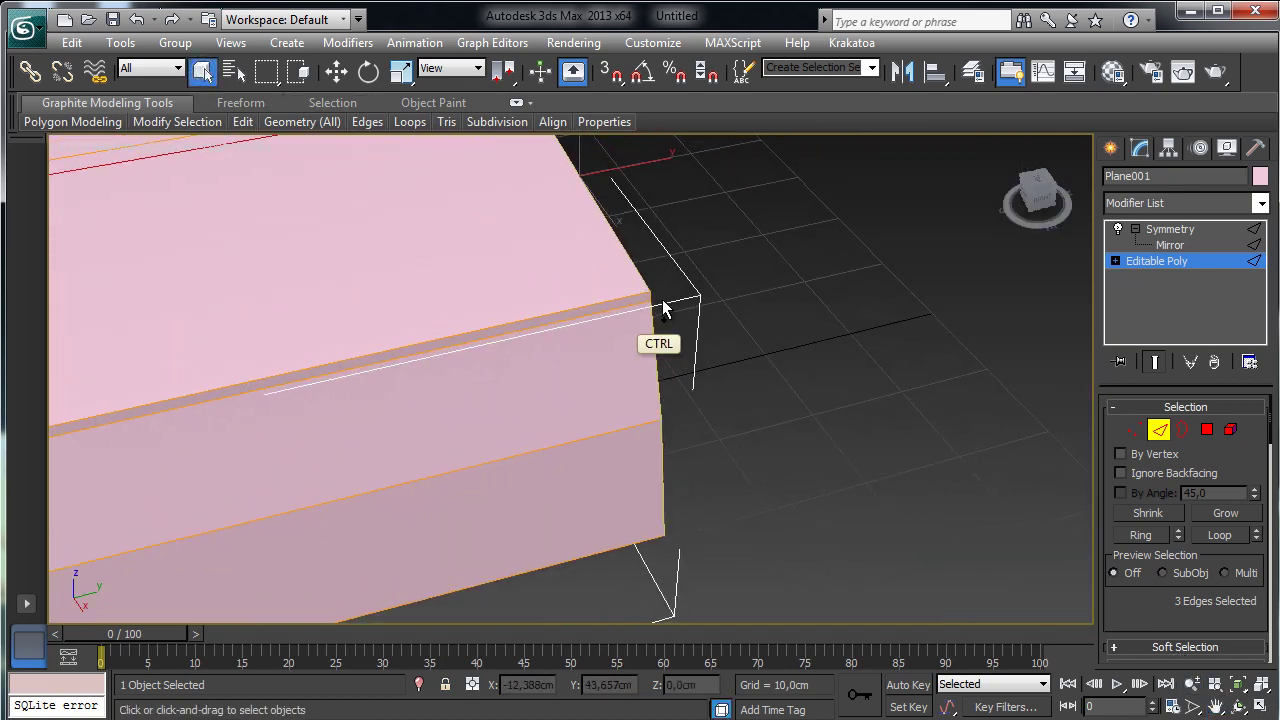
left_click(657, 300, "ctrl")
- Extend the four selected rear edges backward into a new section ending at about Y 67 cm
left_click(1192, 684)
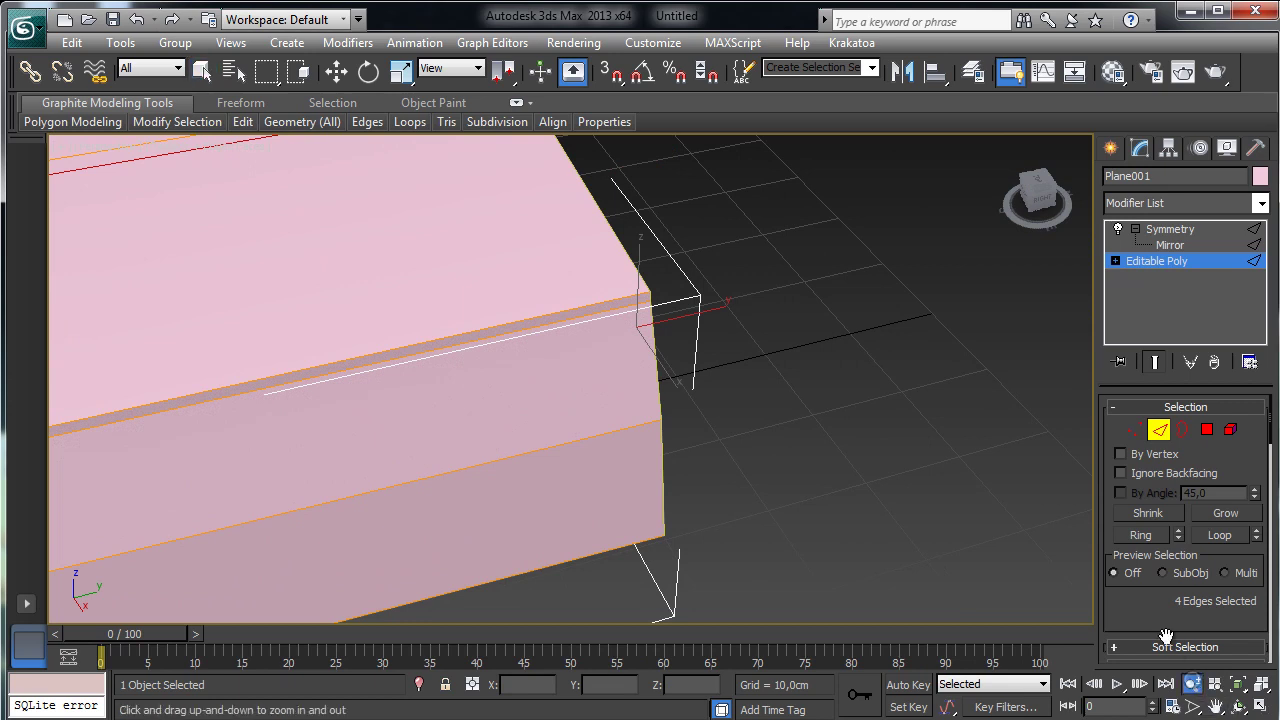
scroll(729, 434, "down", 5)
left_click(336, 71)
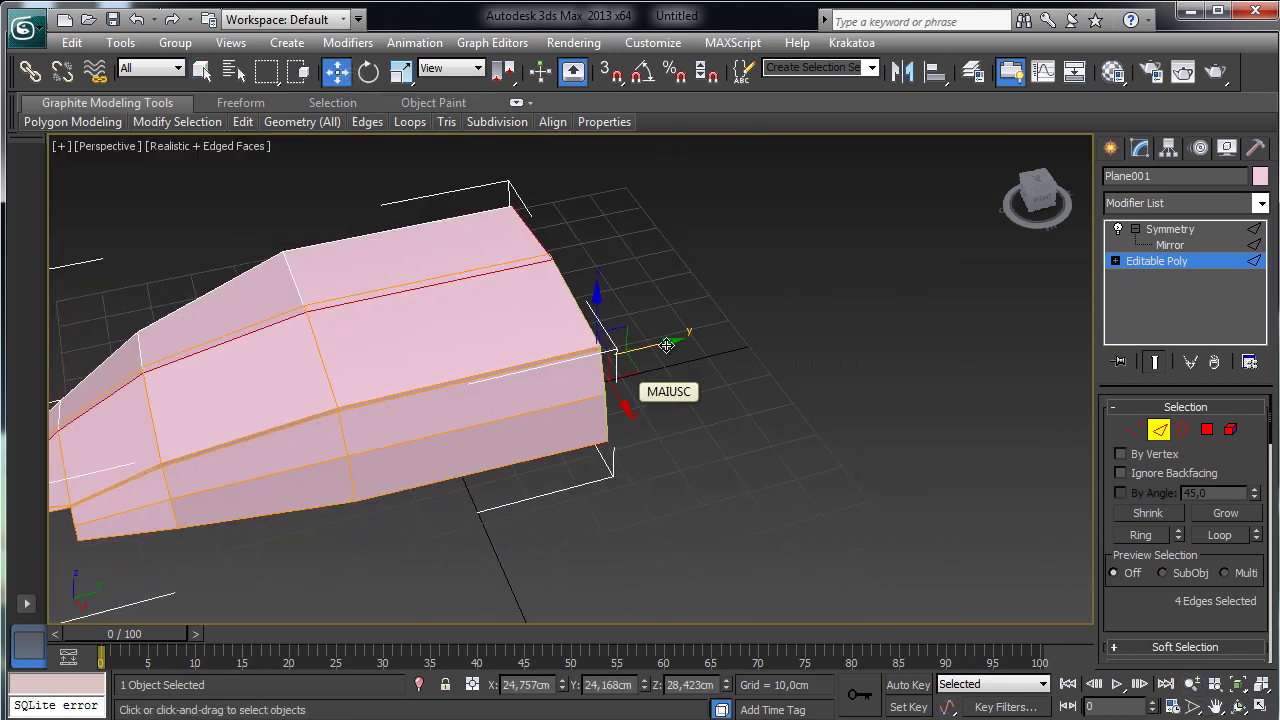
left_click_drag(671, 345, 872, 309, "shift")
- Extend the same four rear edges into another, longer section reaching about Y 149.4 cm
left_click(1191, 686)
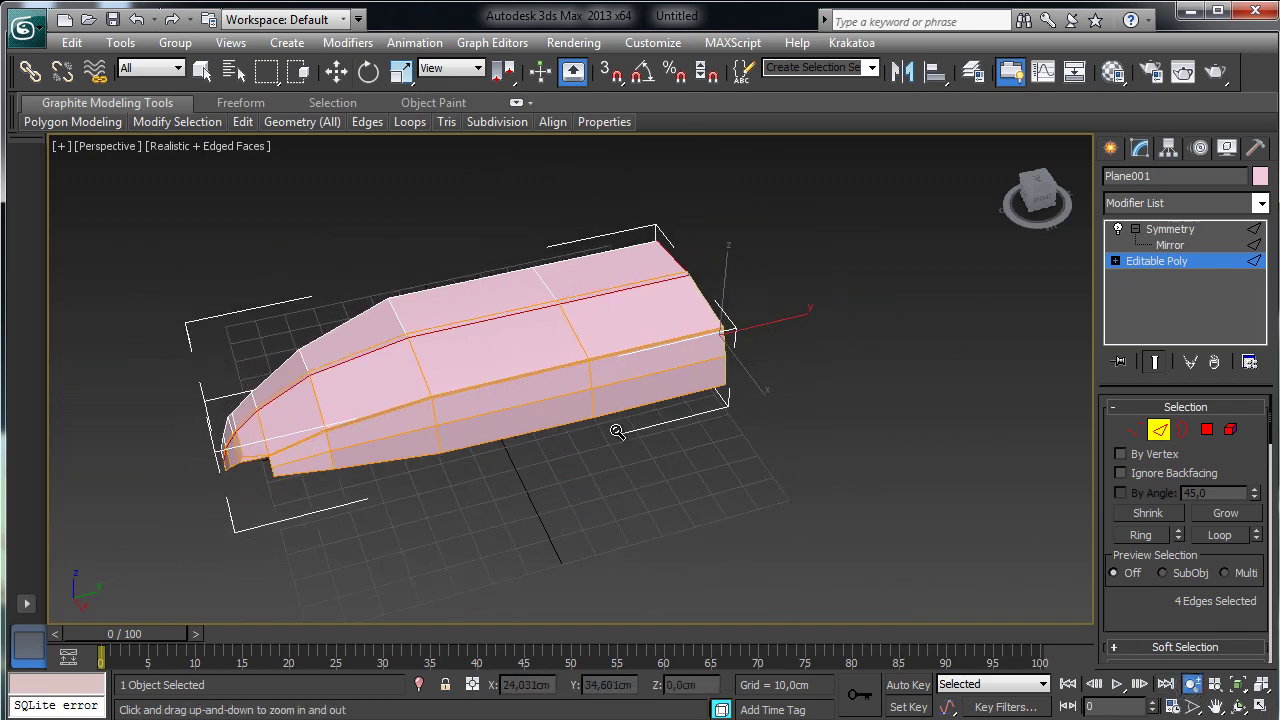
left_click_drag(612, 412, 620, 432)
left_click(327, 74)
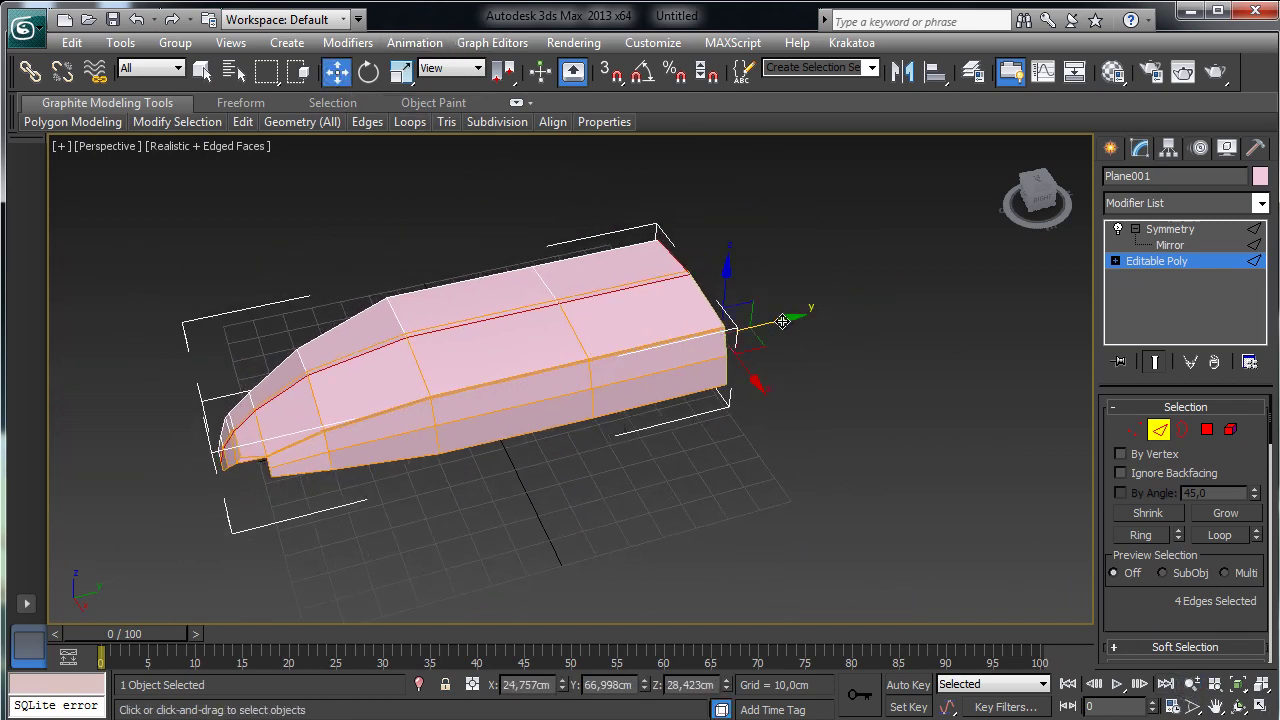
mouse_move(782, 321)
left_mouse_down("shift")
mouse_move(1020, 277)
mouse_move(1010, 272)
left_mouse_up("shift")
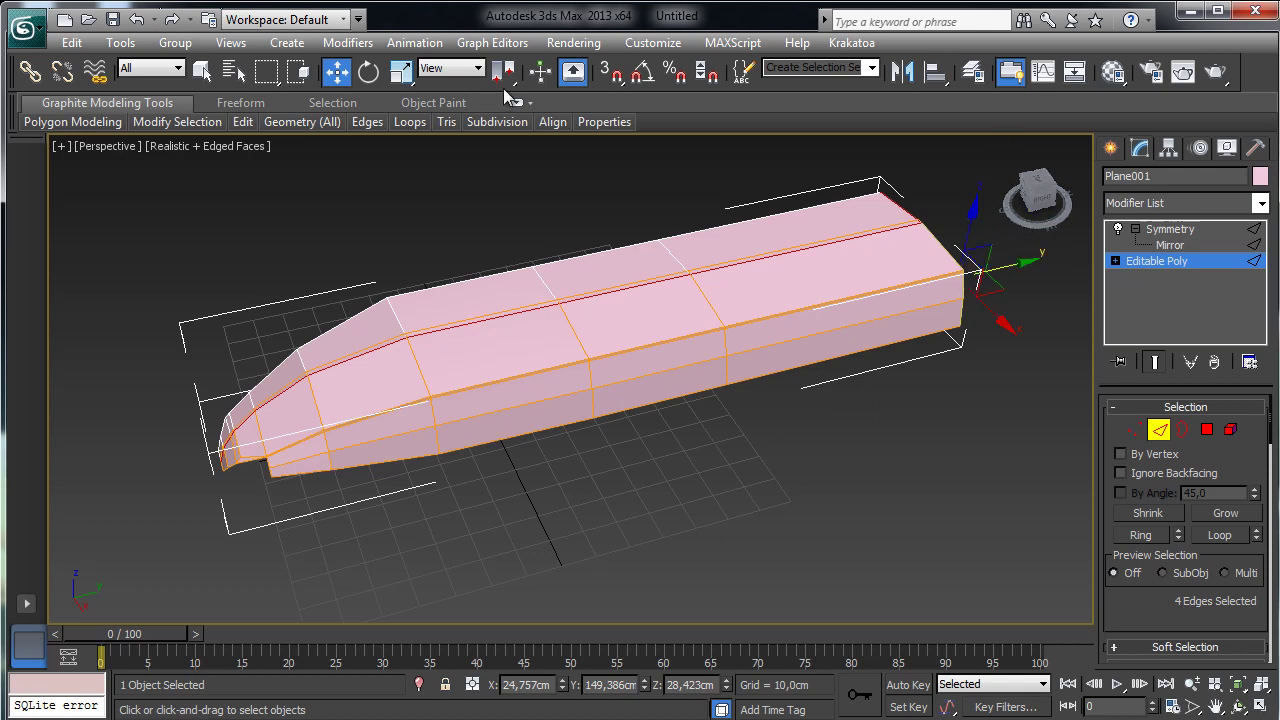
- Move the four side vertices at the rear end inward together to about X 22.9 cm
left_click(1134, 429)
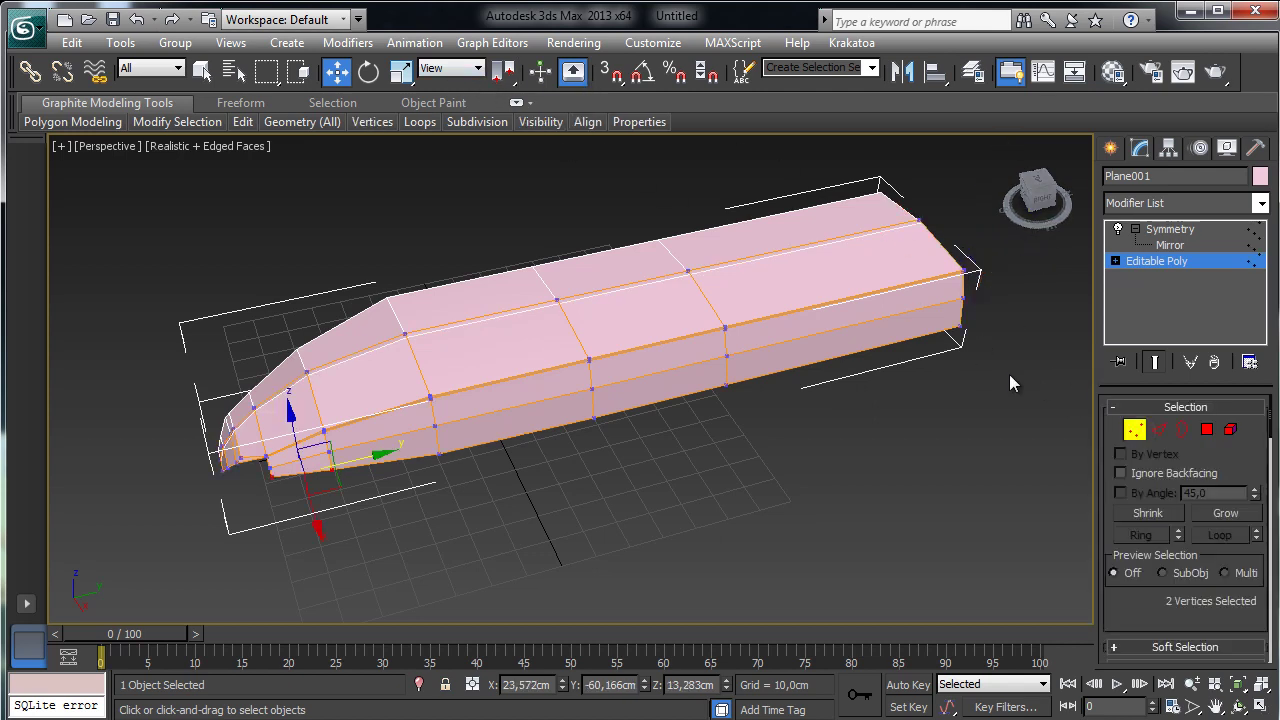
left_click_drag(962, 278, 964, 282)
left_click_drag(1004, 337, 1003, 332)
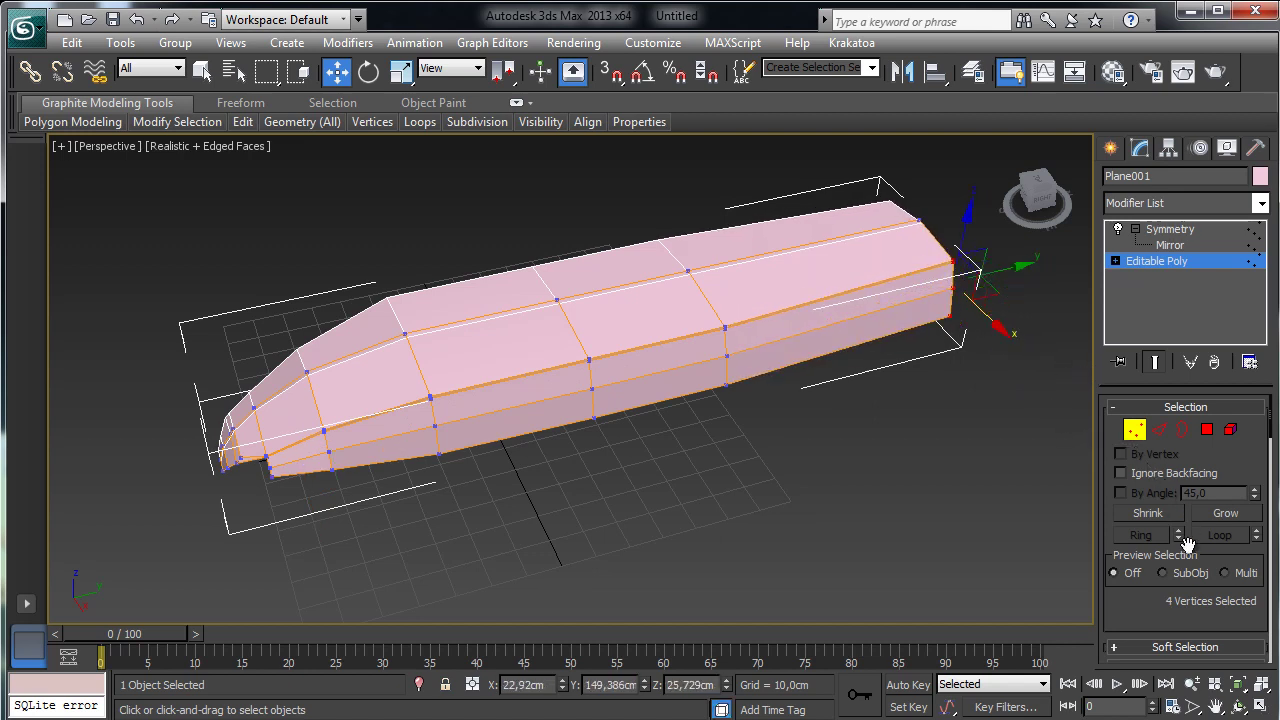
- Extend the four rear edges to about Y 168.8 cm and pull the new end's four side vertices inward to about X 15.7 cm
left_click(1159, 429)
left_click_drag(995, 256, 1046, 248, "shift")
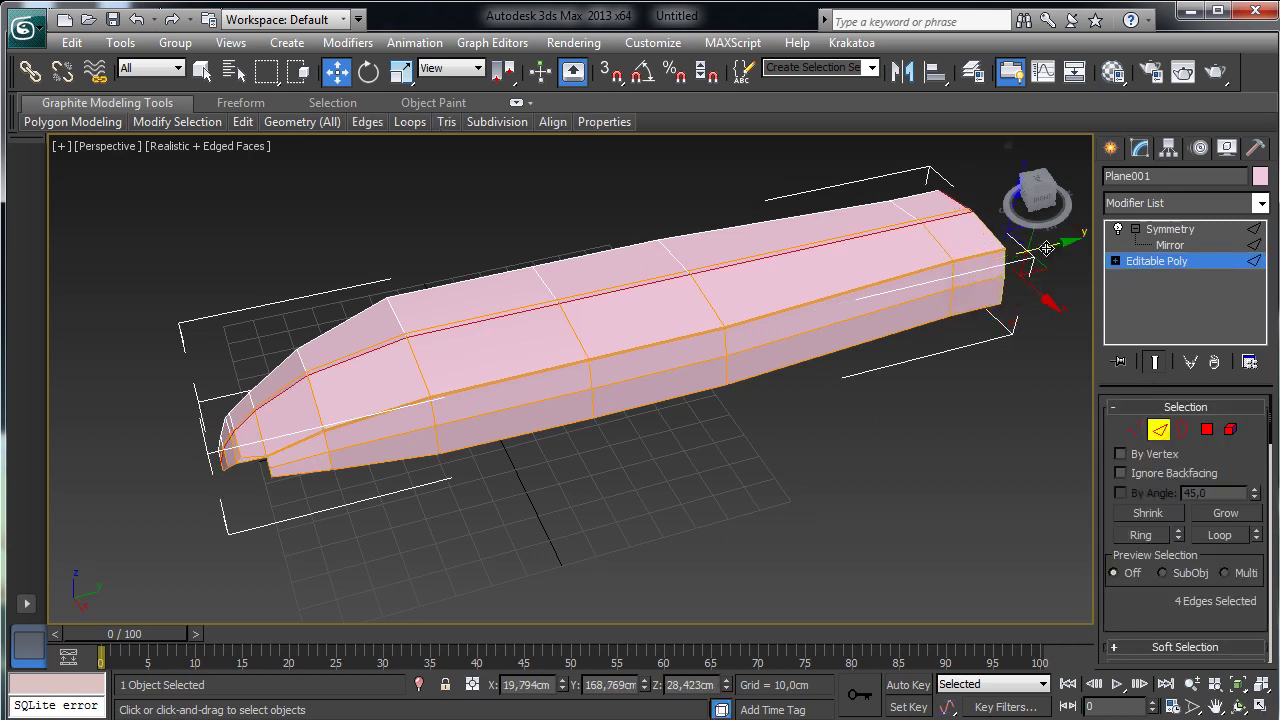
left_click(1134, 429)
left_click_drag(1012, 262, 1028, 262)
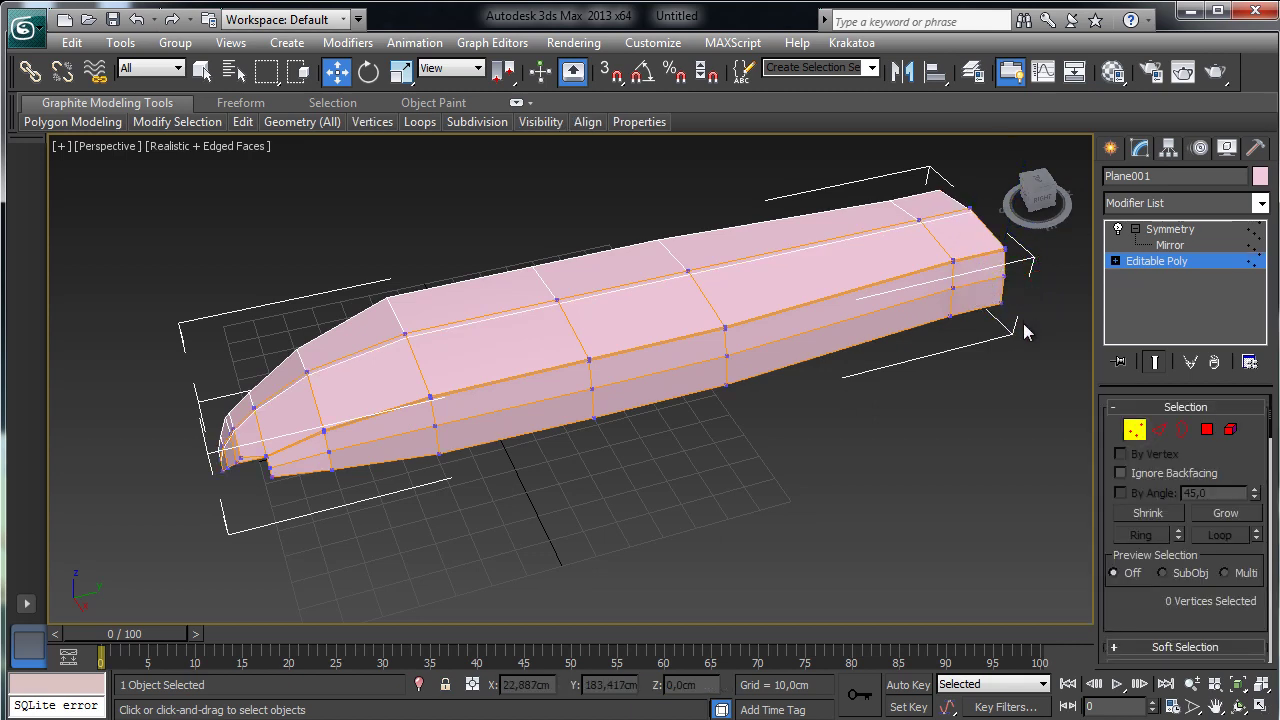
key("ctrl+z")
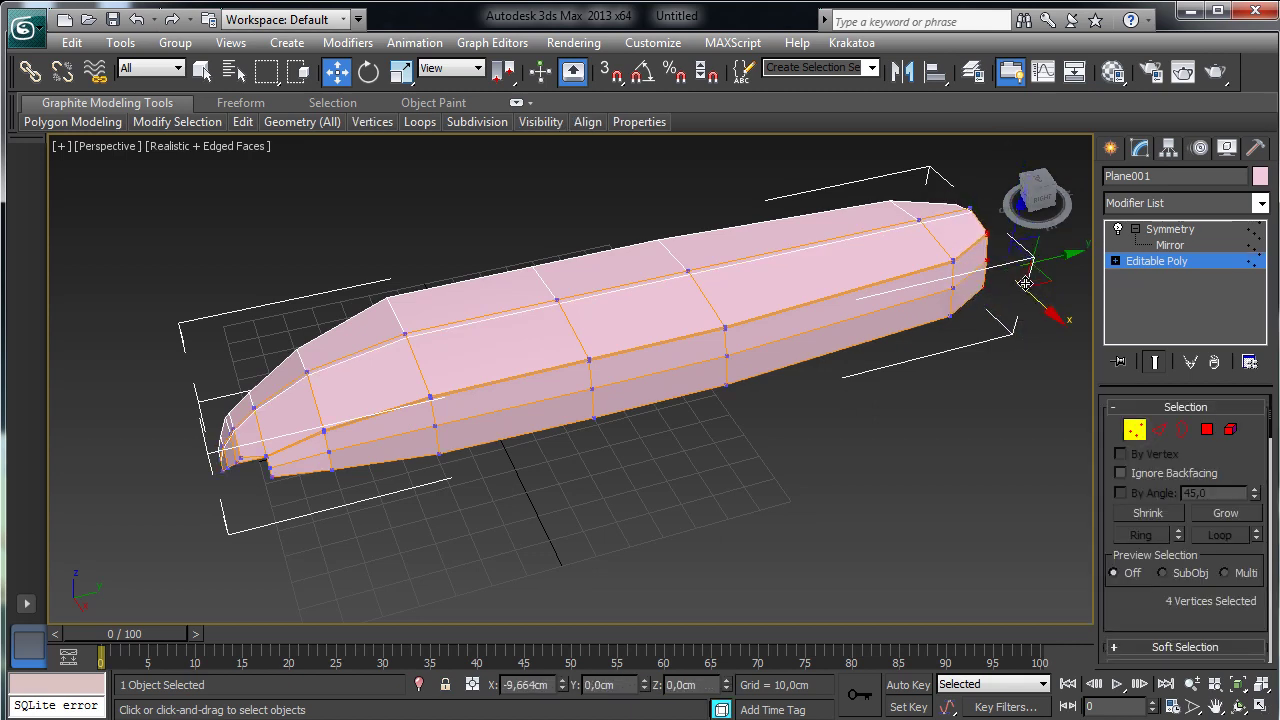
- Lower the seven upper vertices of the two rearmost rows together, and clear the vertex selection
left_click(968, 212)
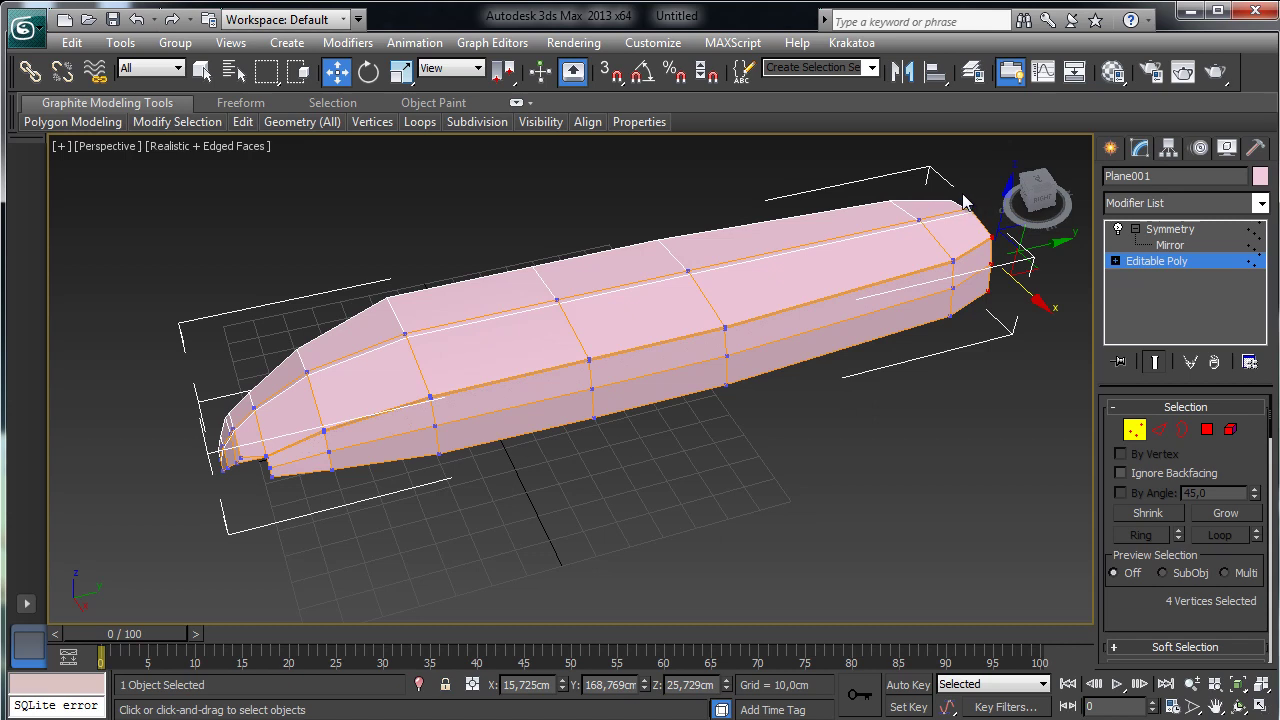
left_click(918, 219, "ctrl")
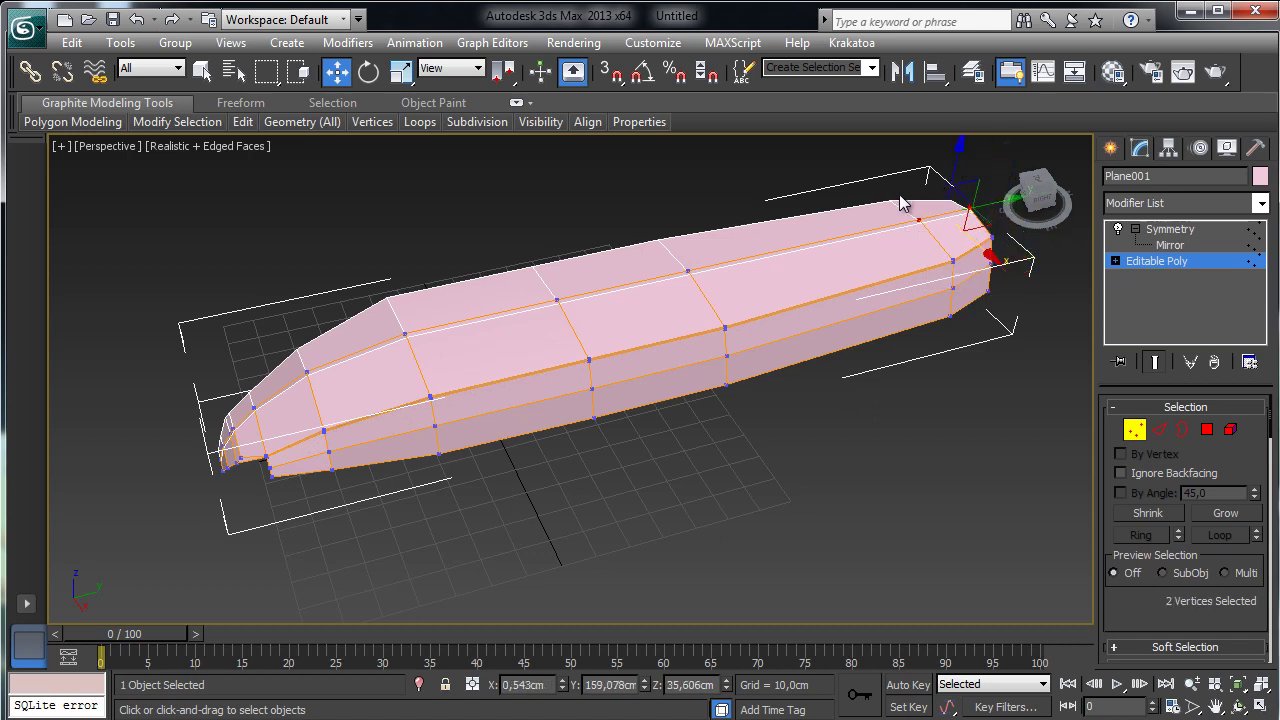
left_click_drag(883, 177, 997, 270)
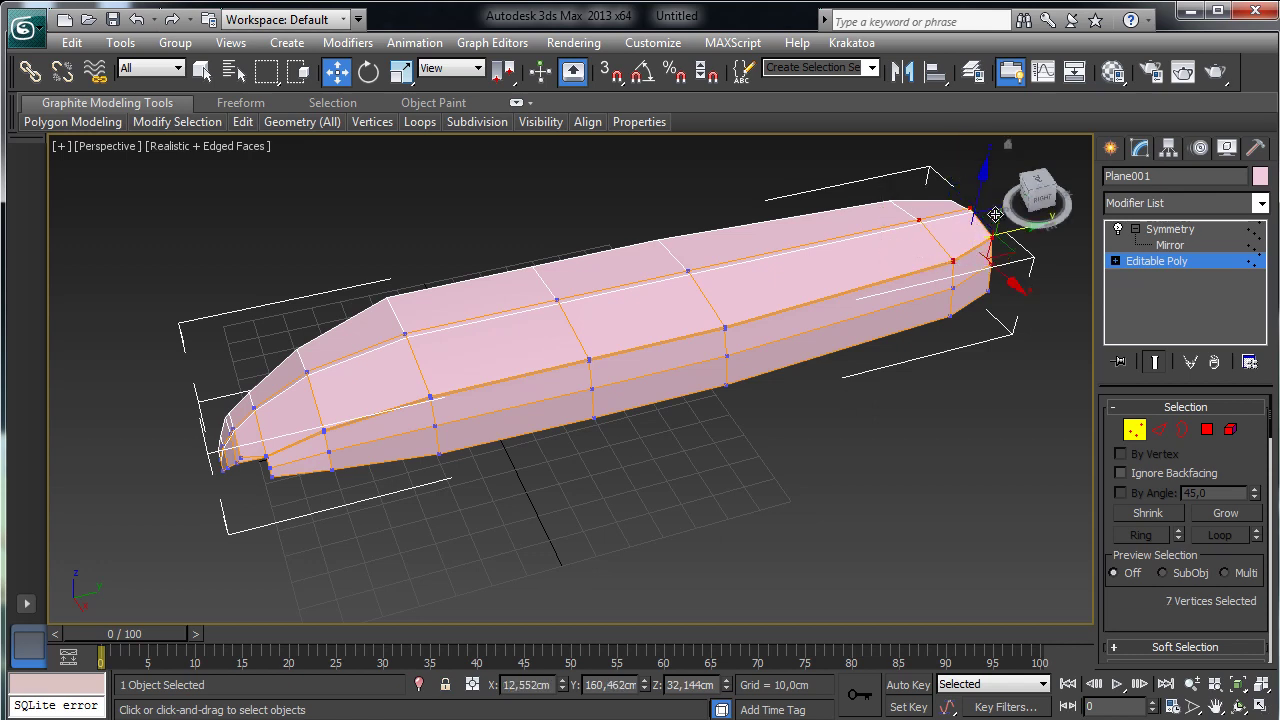
left_click_drag(982, 190, 985, 193)
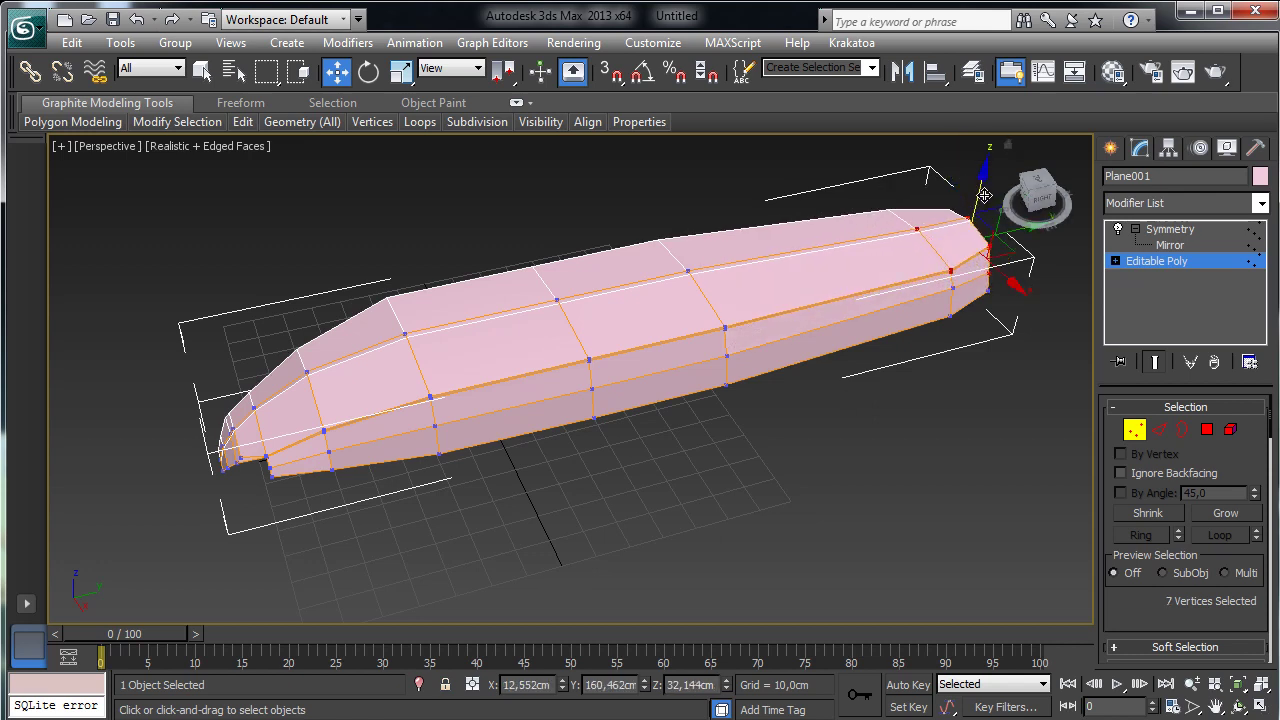
left_click(1216, 706)
left_click_drag(917, 518, 586, 463)
left_click(337, 71)
left_click(682, 272)
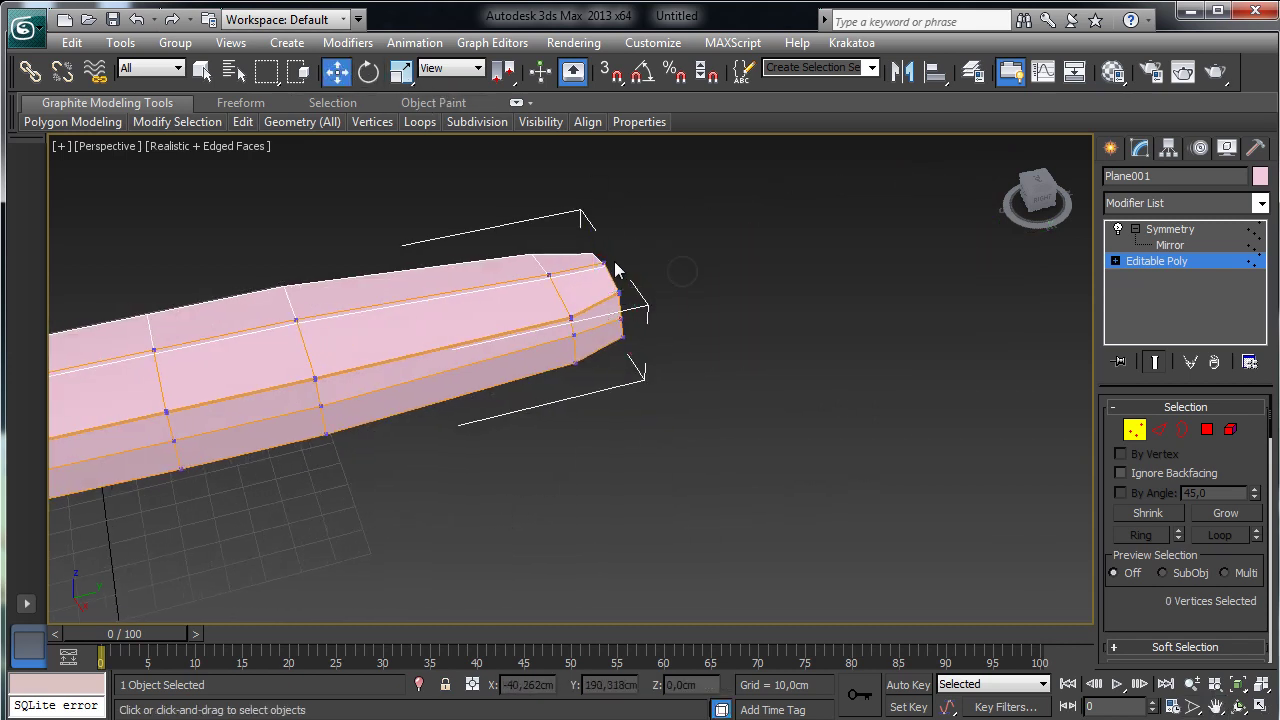
- Lower the three upper vertices at the rear end together to about Z 24.9 cm
left_click(602, 263)
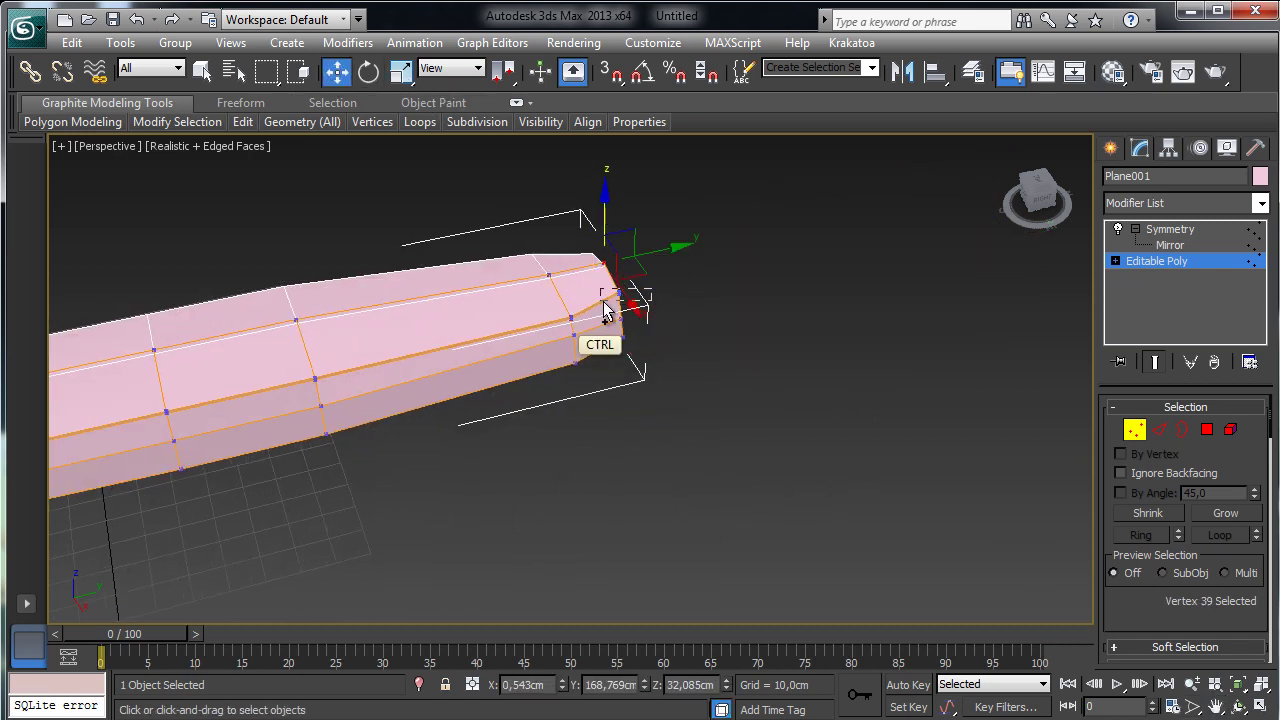
left_click(620, 294, "ctrl")
left_click_drag(620, 244, 622, 248)
- Extend the four rear edges into a short new section reaching about Y 175 cm
left_click(1238, 708)
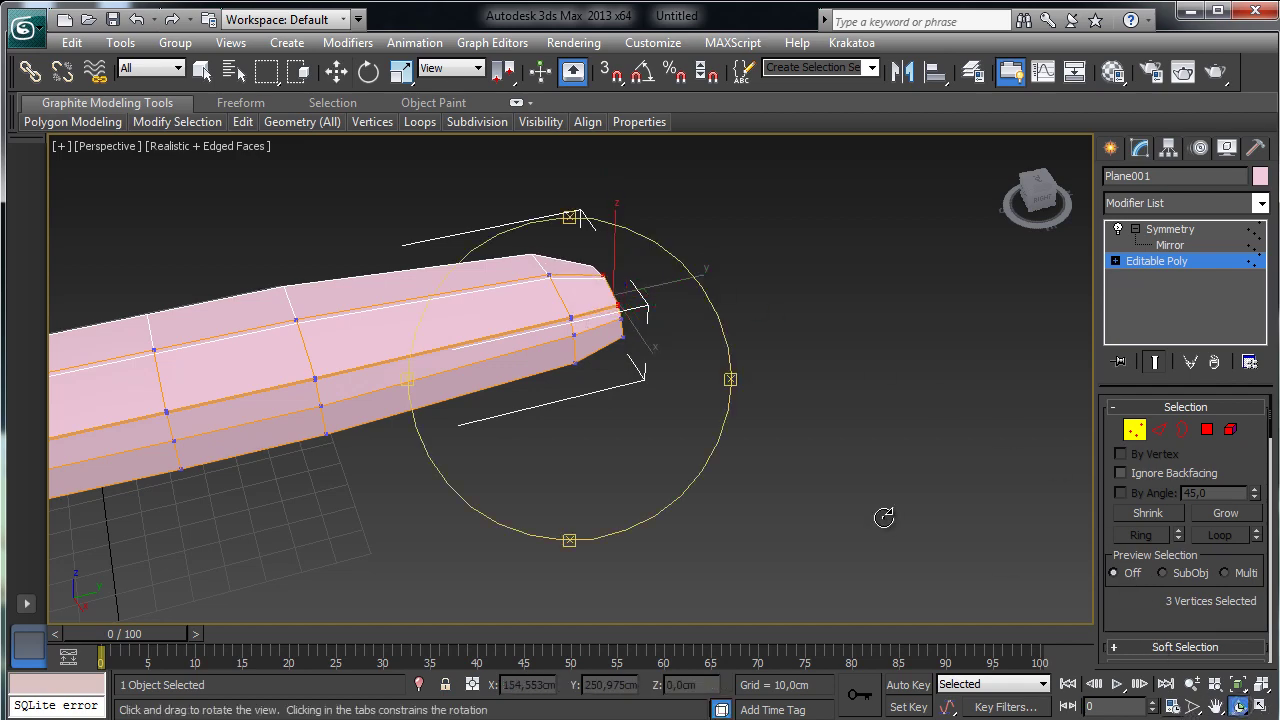
left_click_drag(493, 399, 542, 362)
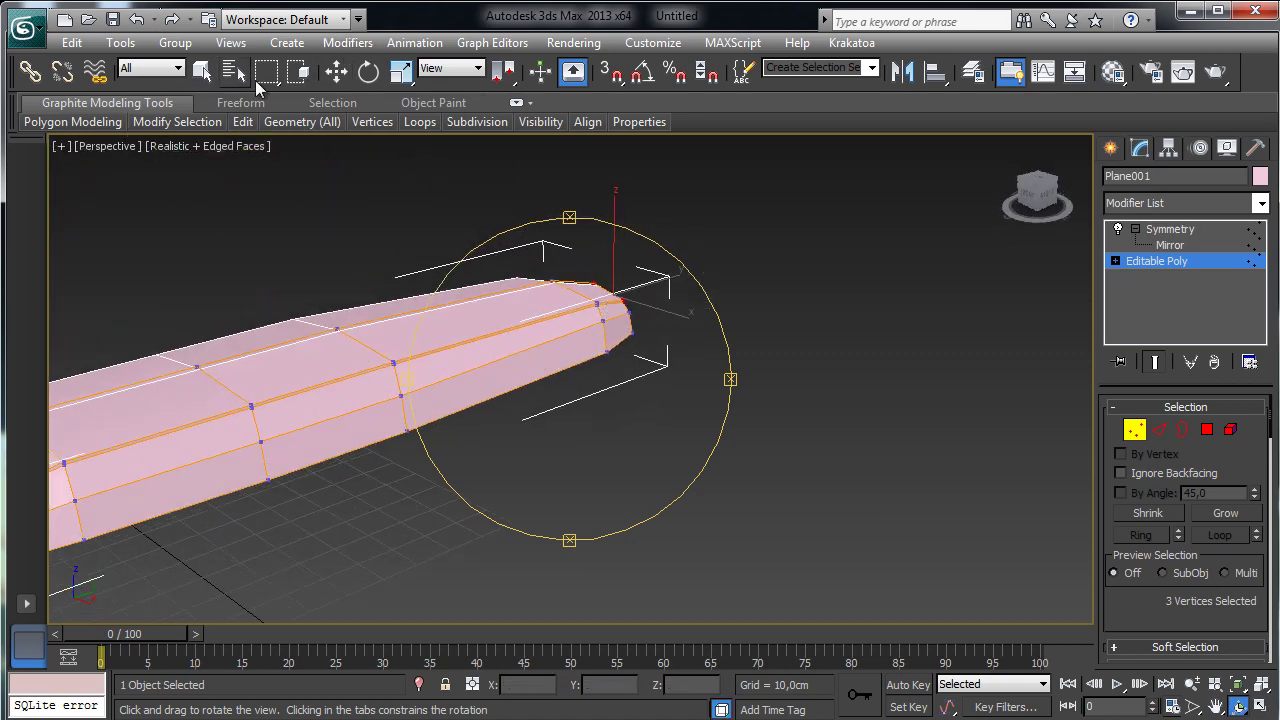
key("2")
key("w")
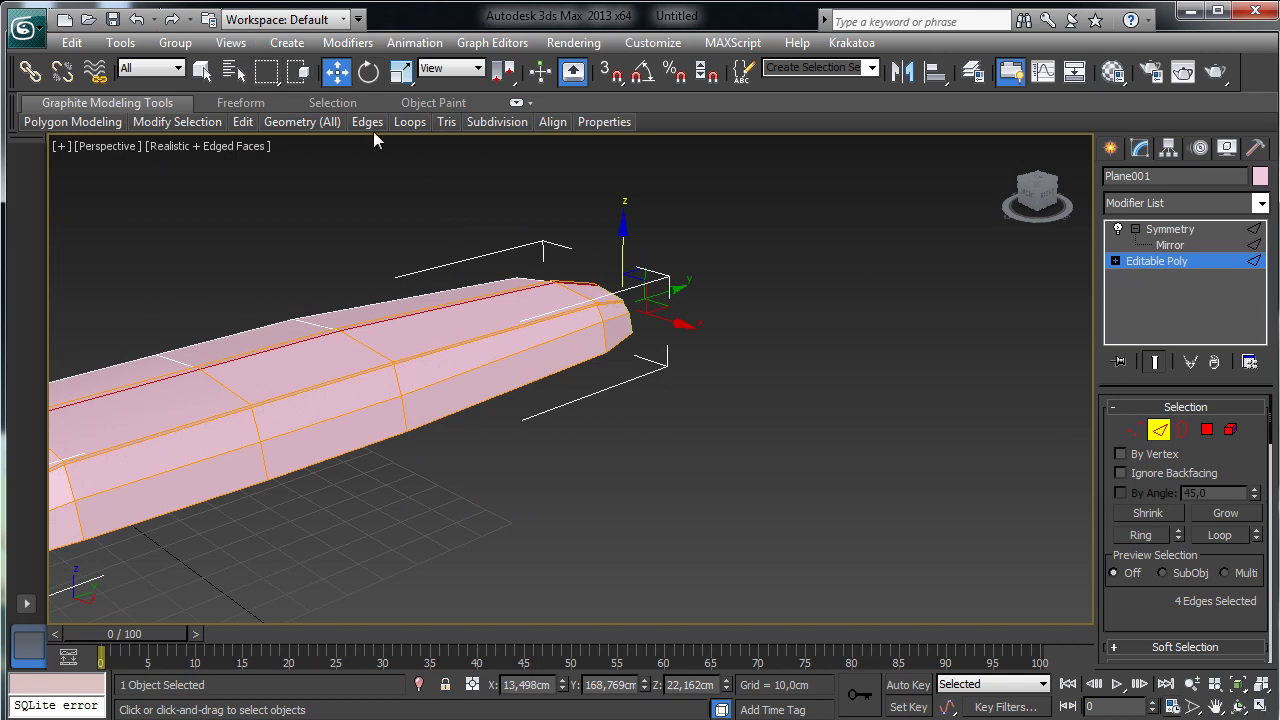
key("shift")
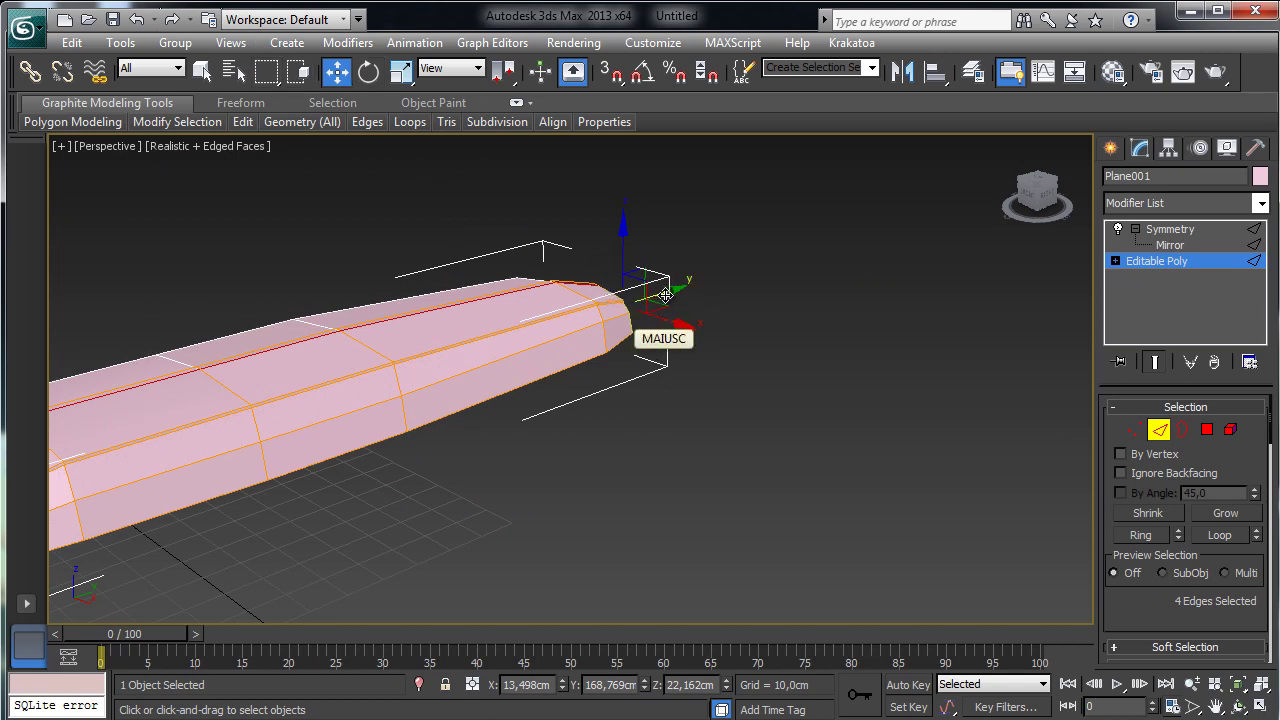
mouse_move(664, 295)
left_mouse_down("shift")
mouse_move(697, 287)
mouse_move(674, 287)
mouse_move(684, 290)
left_mouse_up("shift")
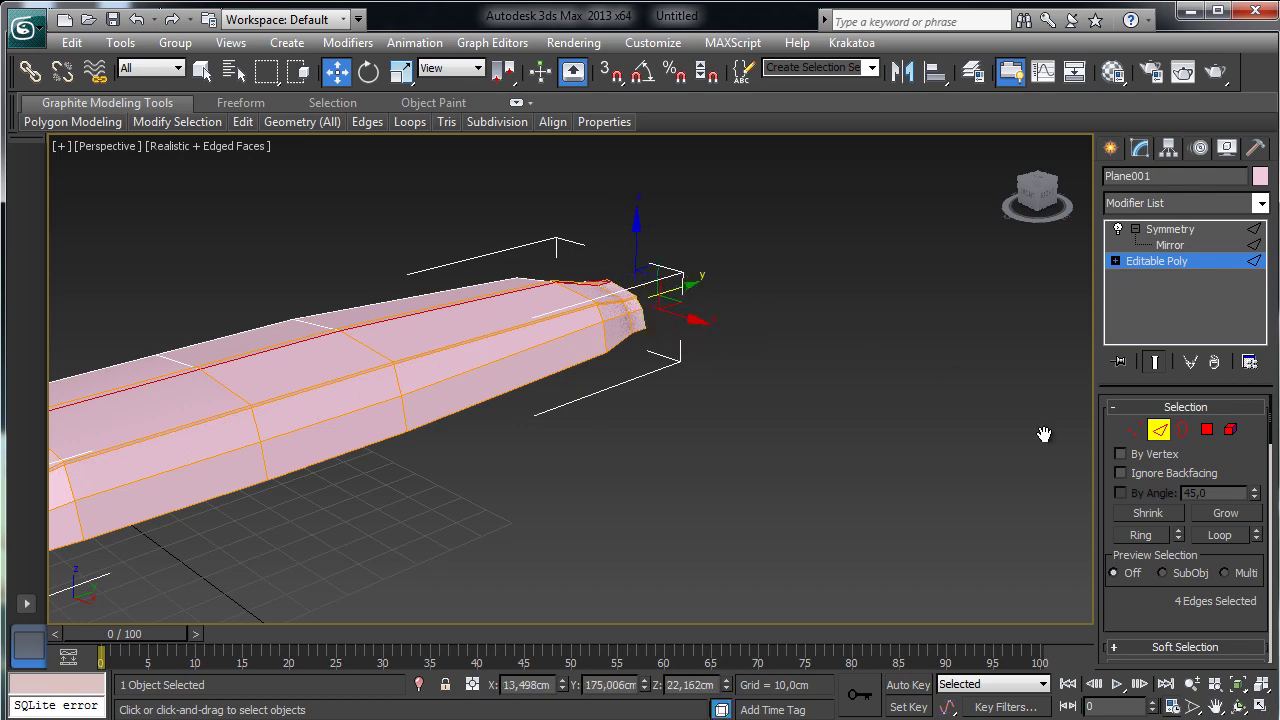
- Move the four side vertices of the rearmost end inward together to about X 14.1 cm
left_click(1240, 706)
left_click_drag(552, 386, 312, 398)
right_click(539, 391)
key("1")
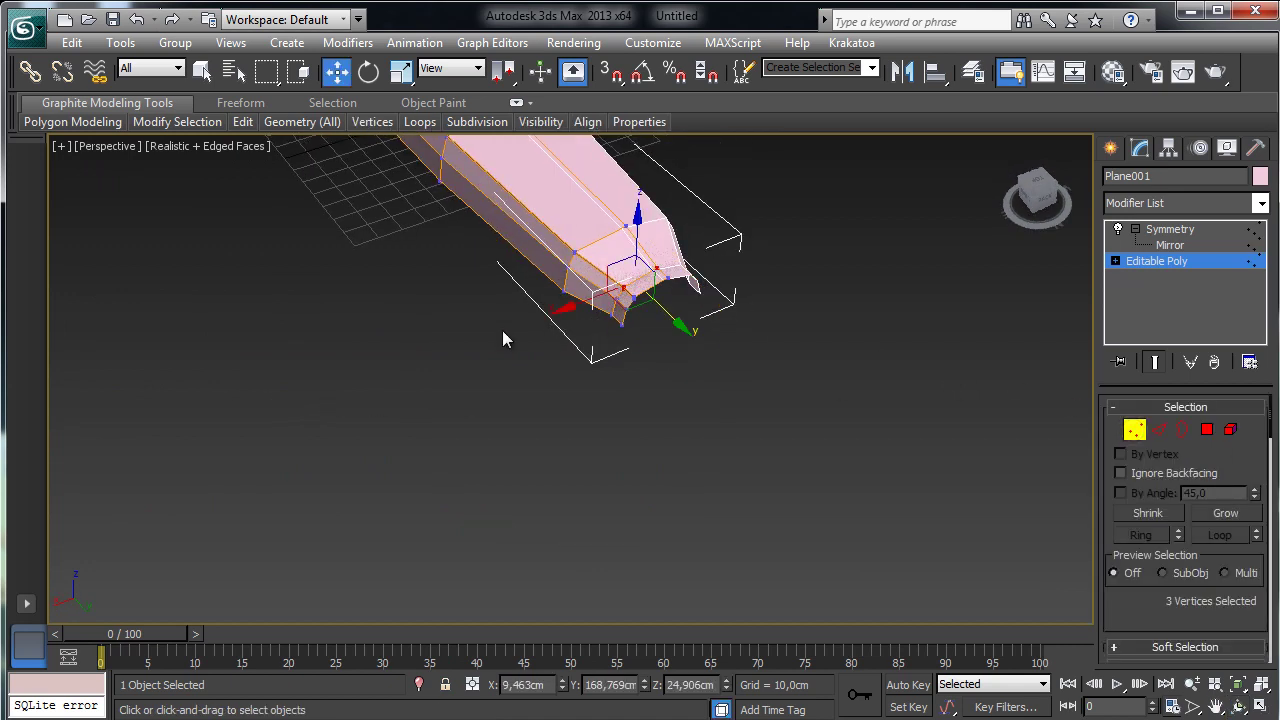
left_click(627, 356)
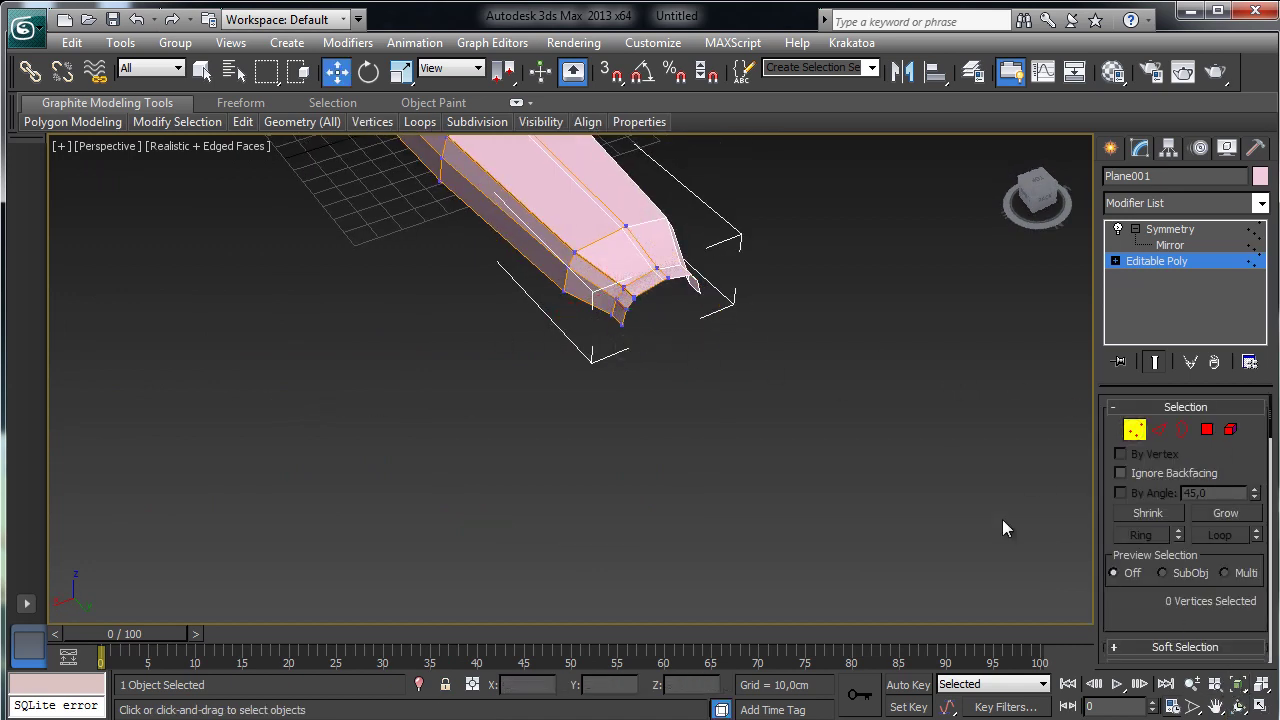
left_click_drag(588, 378, 680, 255)
left_click(1239, 684)
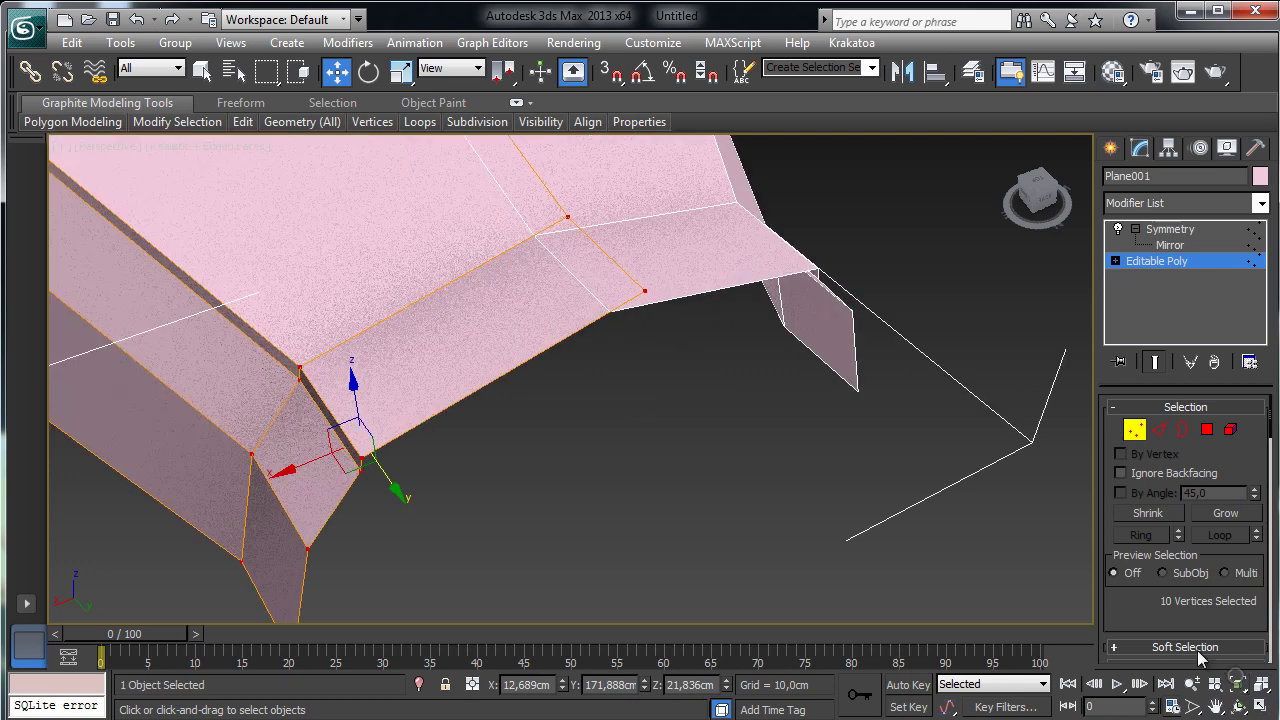
left_click(1192, 684)
middle_click_drag(735, 420, 724, 540, "alt")
left_click(336, 71)
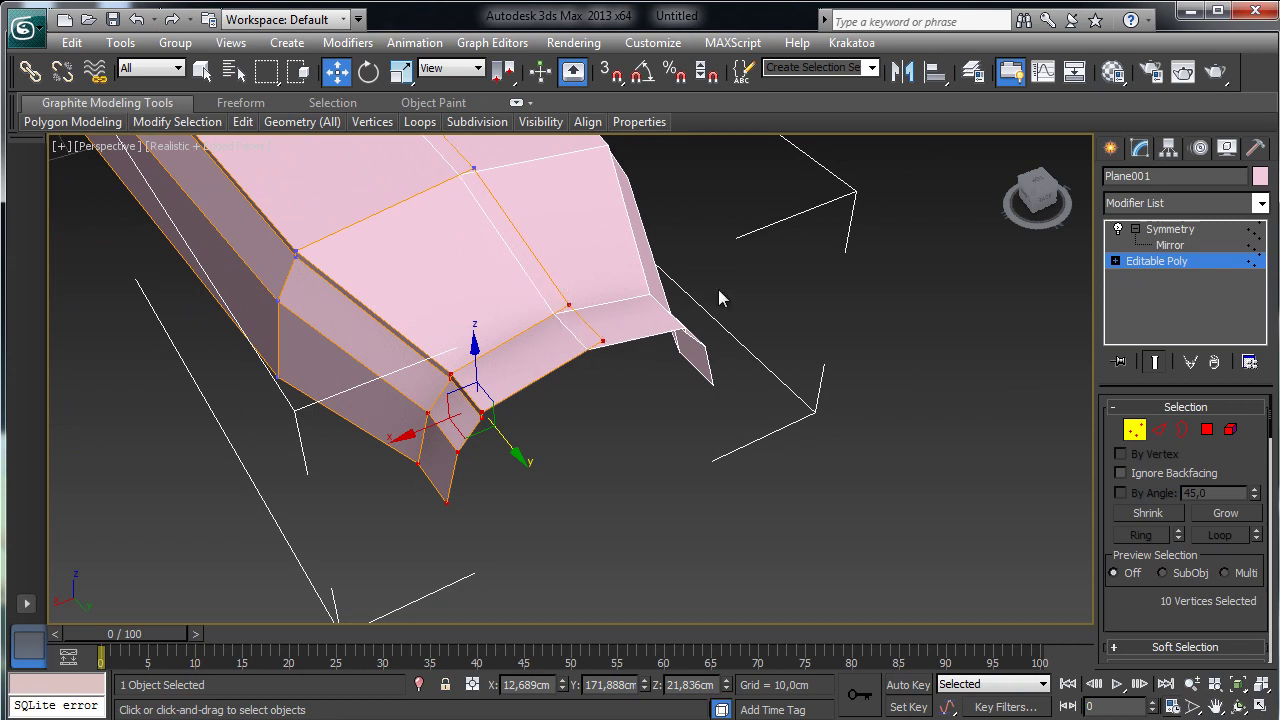
left_click(521, 529)
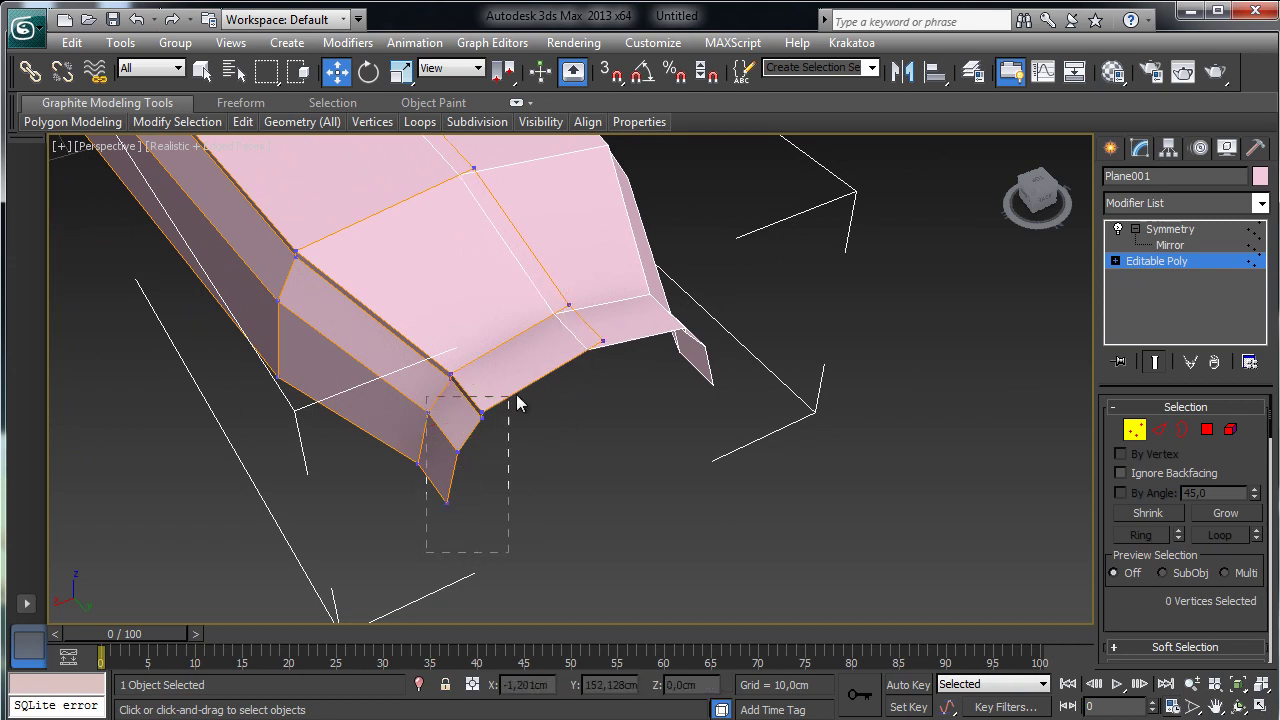
left_click_drag(553, 418, 558, 428)
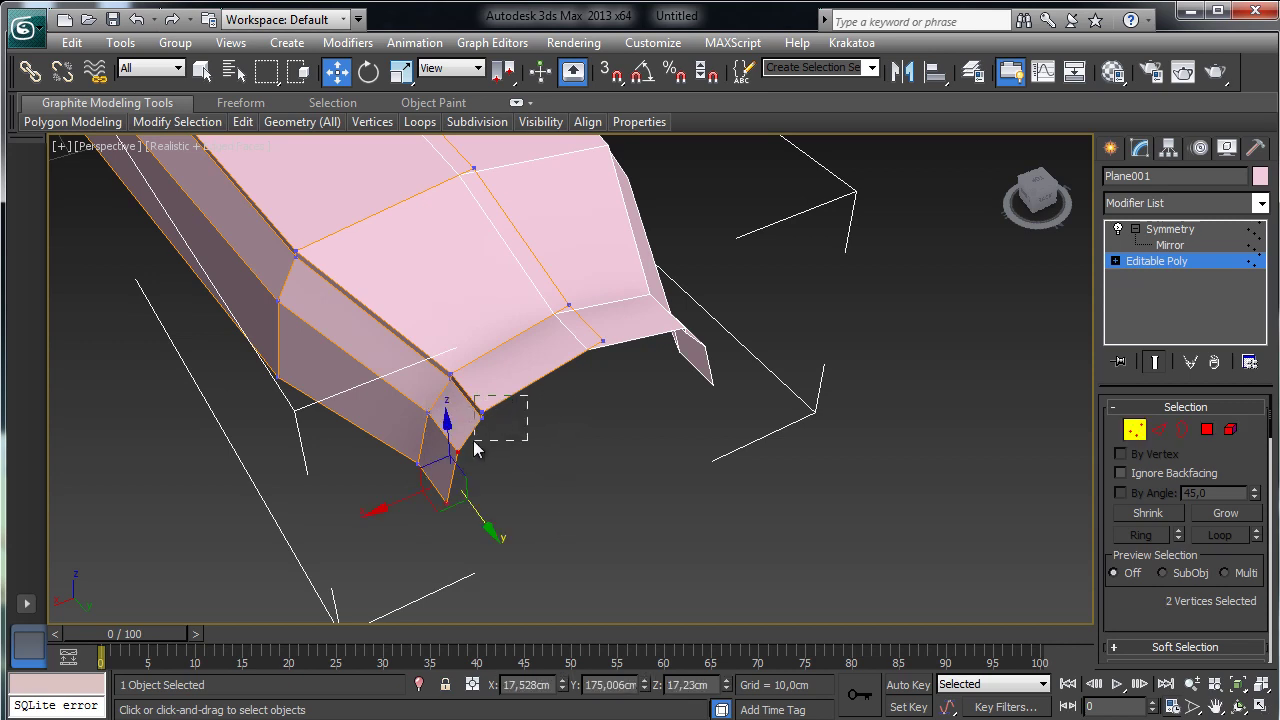
left_click_drag(475, 450, 472, 445, "ctrl")
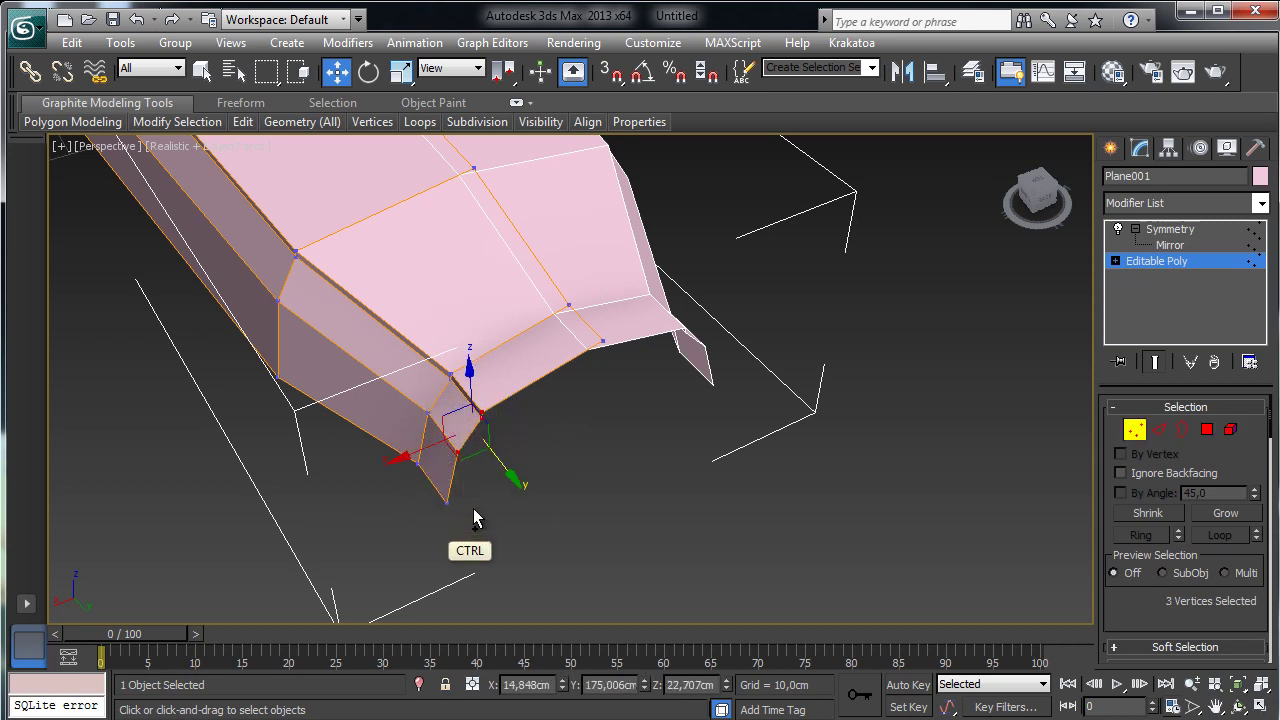
left_click_drag(470, 514, 432, 472, "ctrl")
- Extend the four rear edges to about Y 185.9 cm and shift the new end's four side vertices slightly outward
left_click(1160, 430)
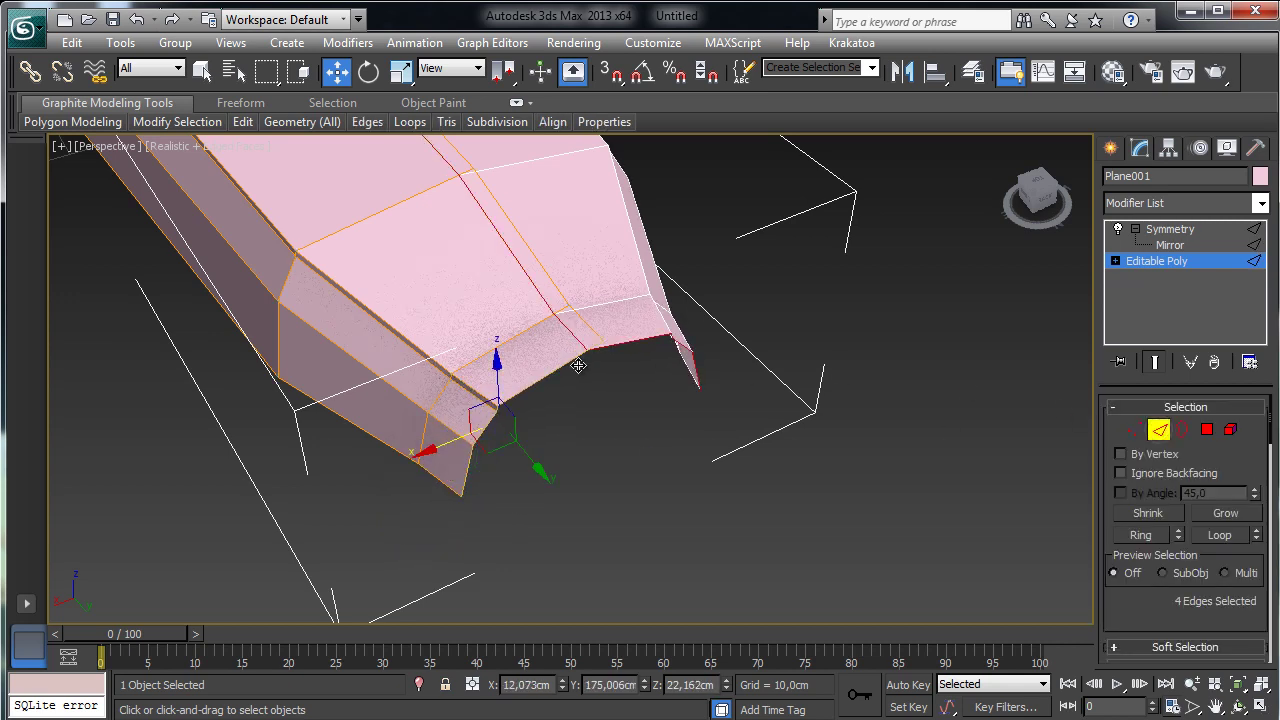
left_click_drag(530, 465, 584, 543, "shift")
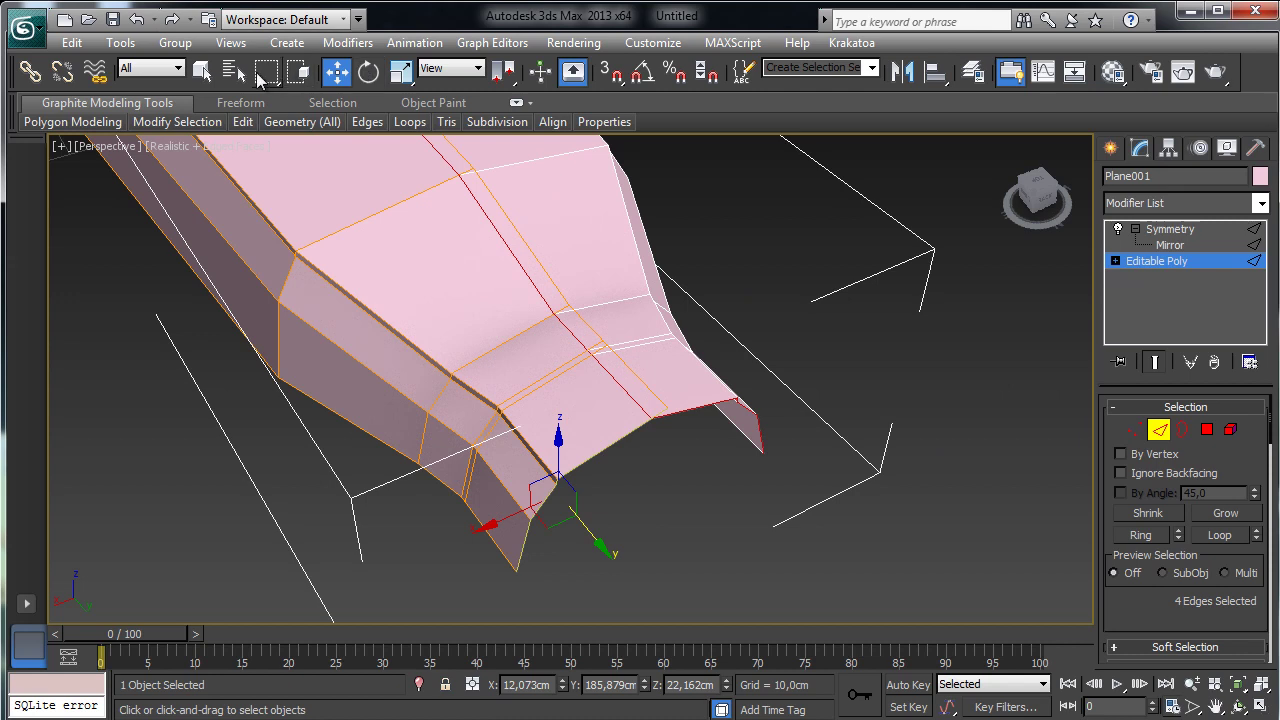
key("1")
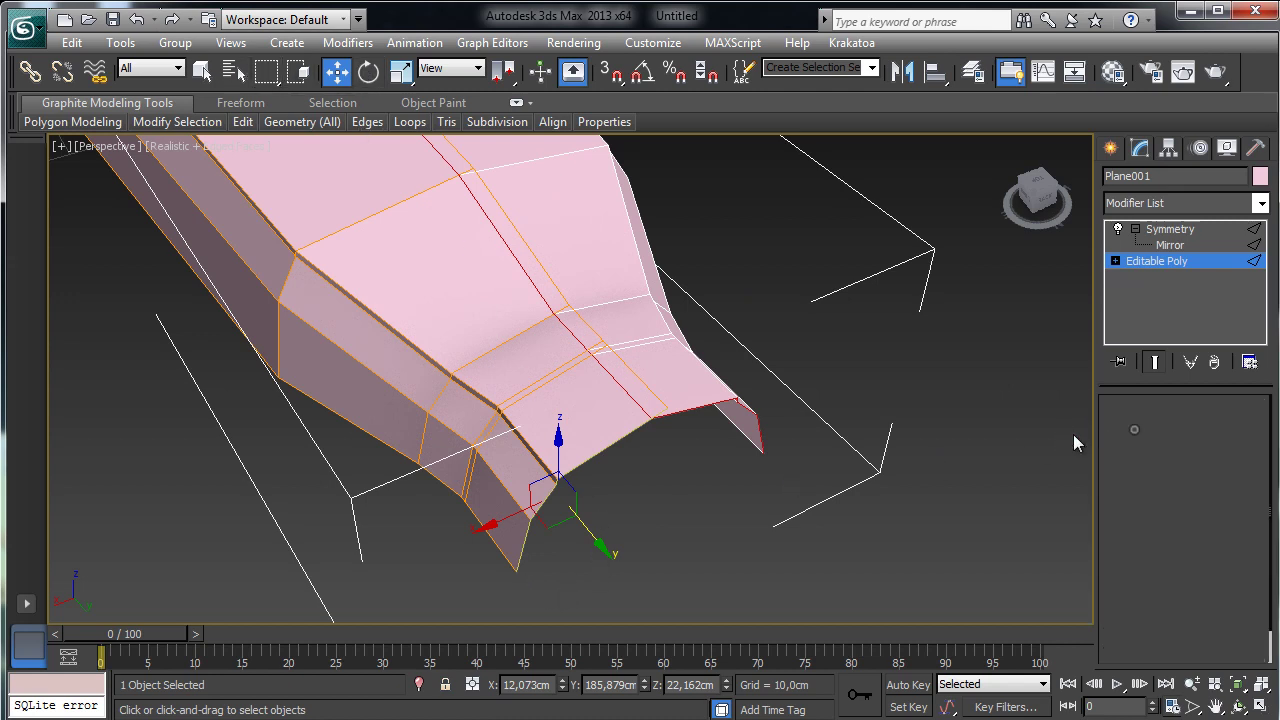
left_click_drag(587, 480, 588, 481)
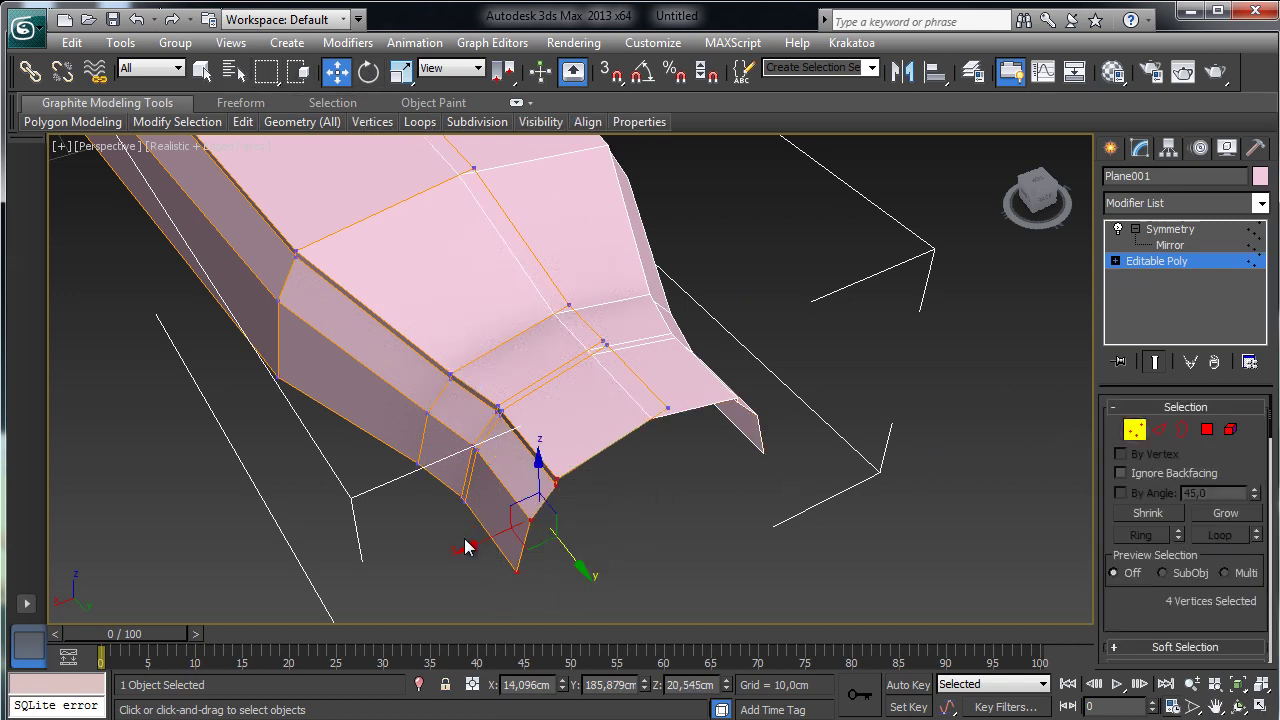
left_click_drag(479, 542, 466, 550)
- Extend the four rear edges to about Y 188.8 cm and move them inward to about X 12.2 cm
left_click(1157, 431)
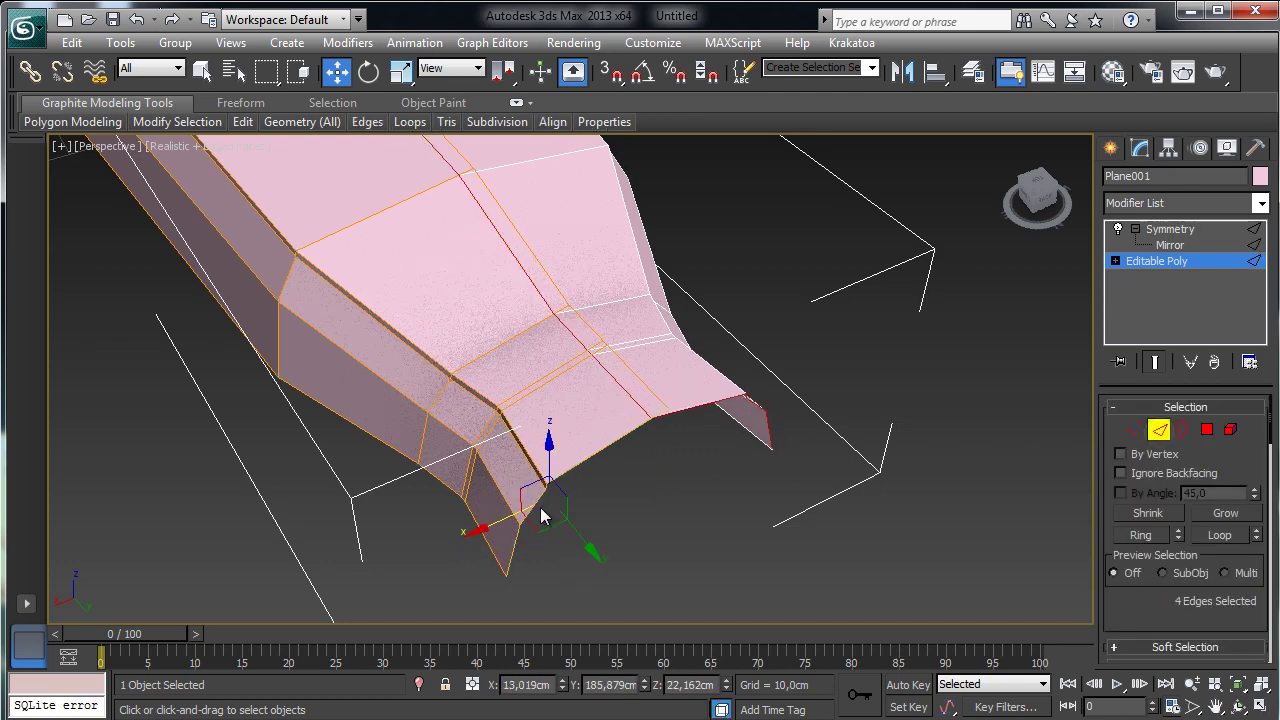
left_click_drag(574, 530, 602, 551, "shift")
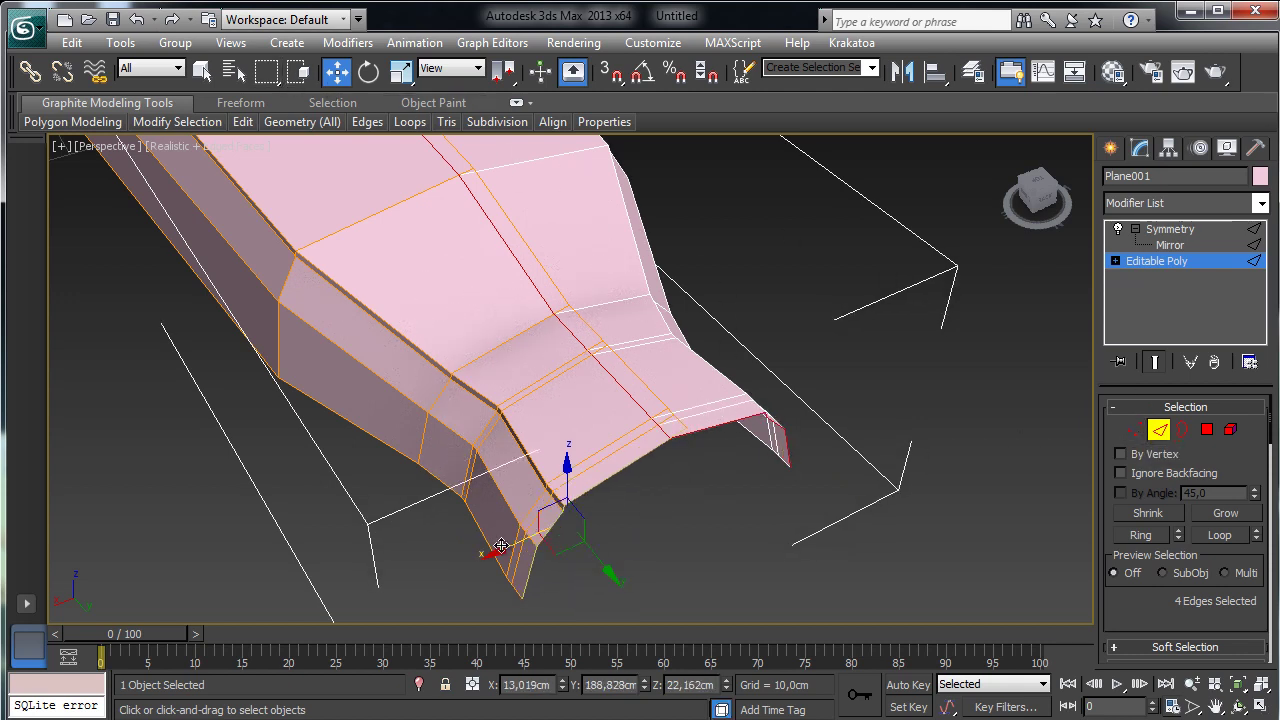
mouse_move(501, 549)
left_mouse_down()
mouse_move(518, 533)
mouse_move(509, 541)
left_mouse_up()
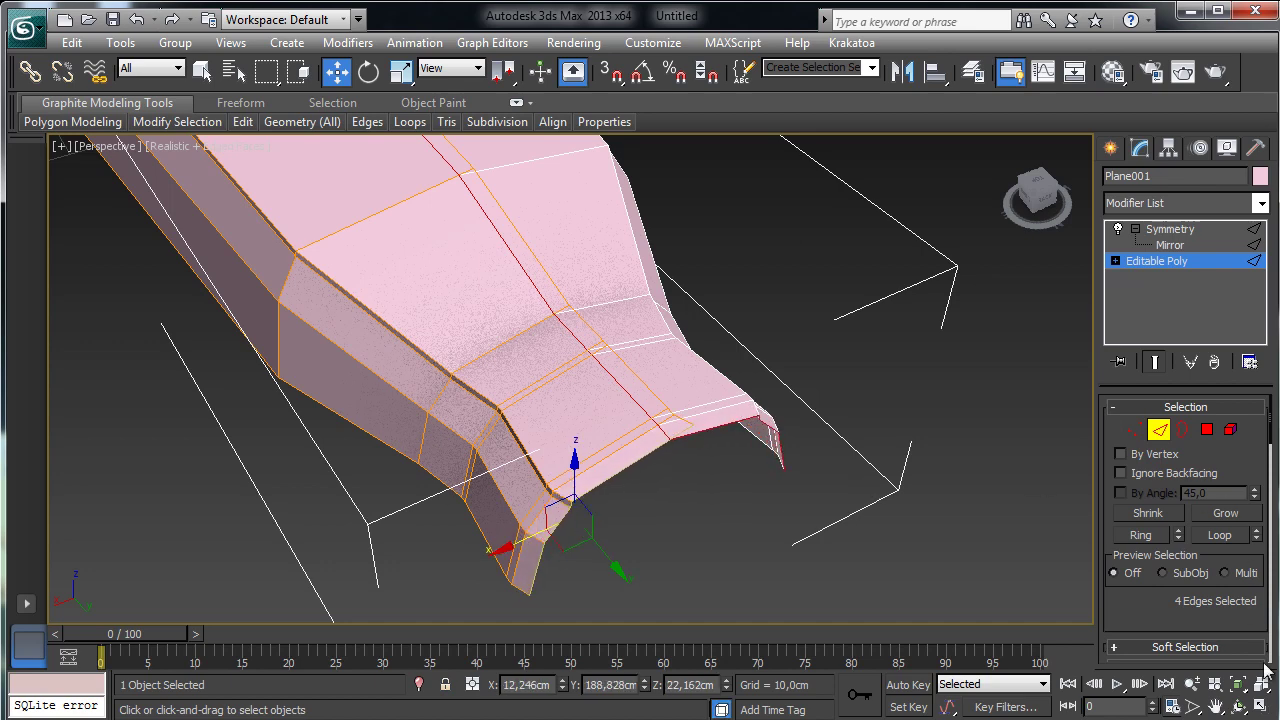
- Examine the shell's overall shape from the rear end around to the front
left_click(1192, 684)
left_click_drag(411, 277, 1160, 548)
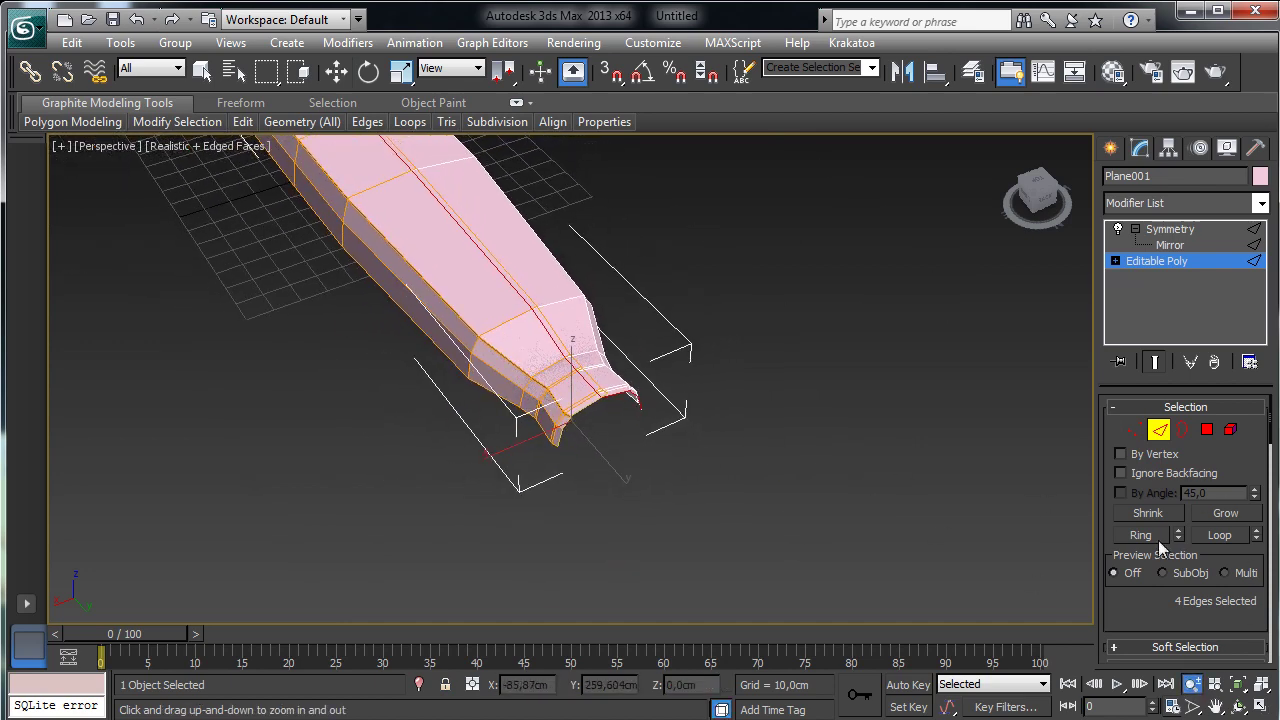
left_click(1238, 706)
left_click_drag(537, 355, 791, 286)
left_click(1216, 706)
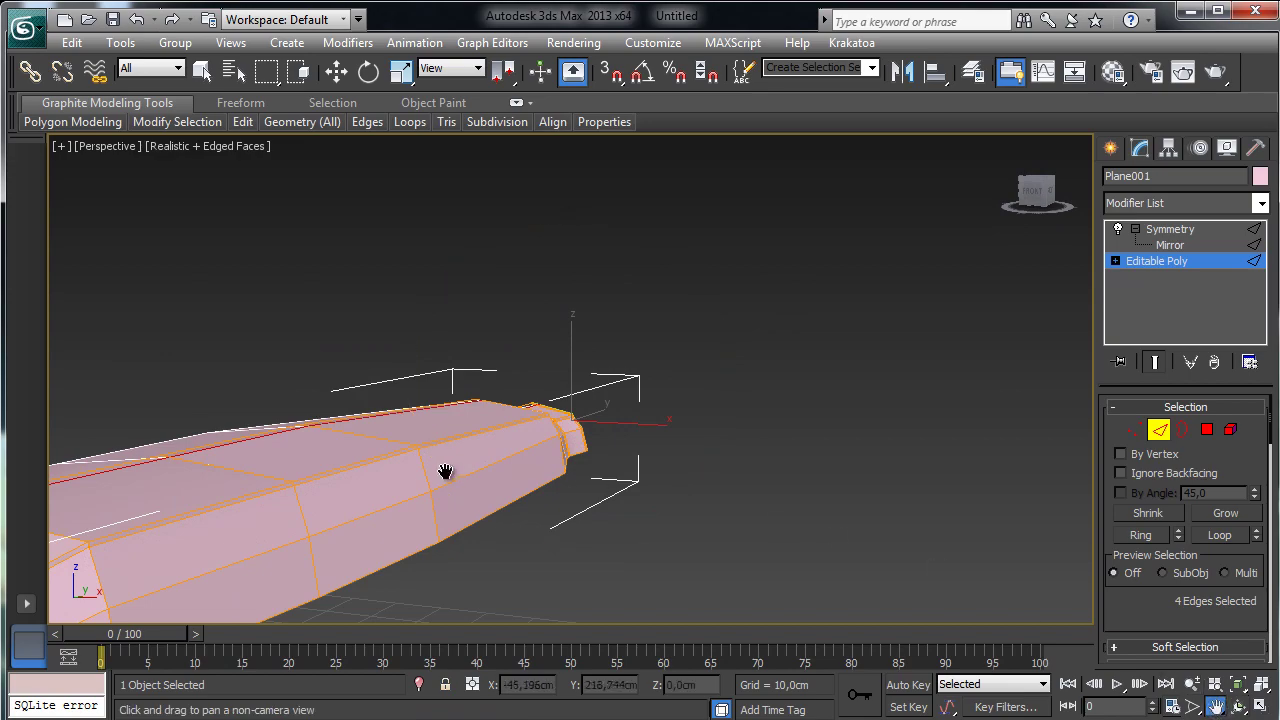
middle_click_drag(445, 471, 826, 343, "alt")
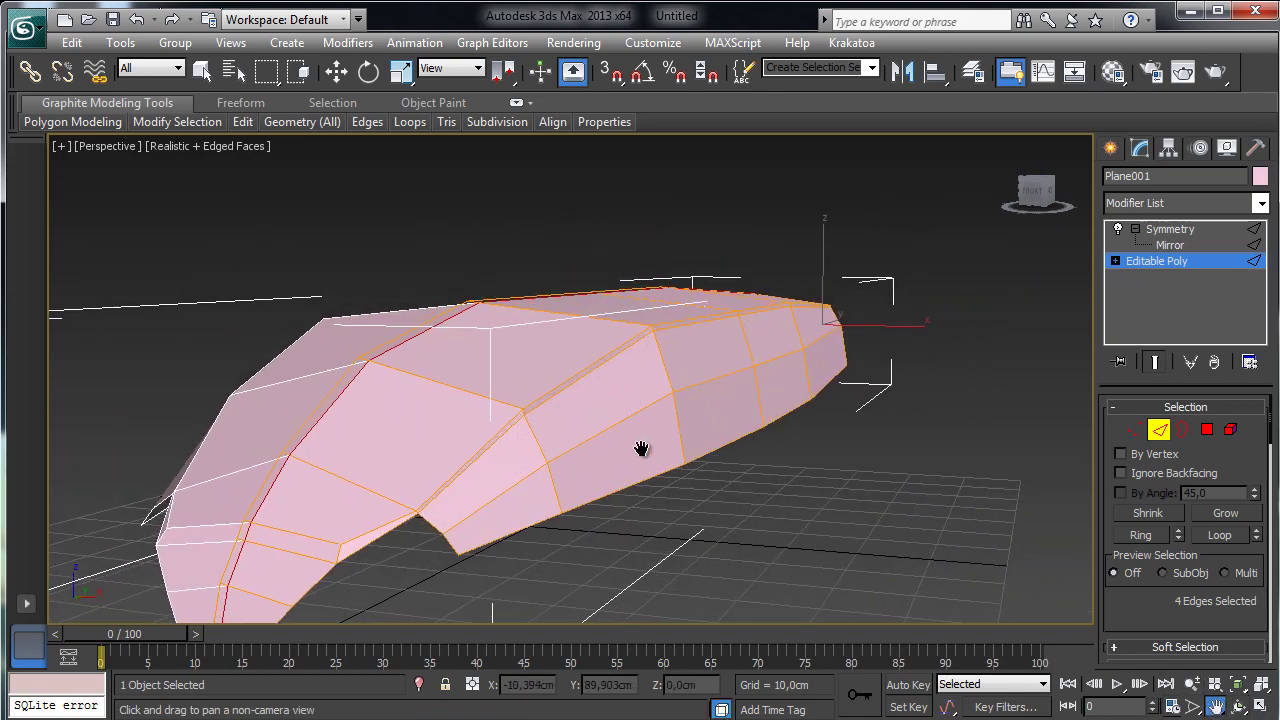
middle_click_drag(641, 448, 703, 469, "alt")
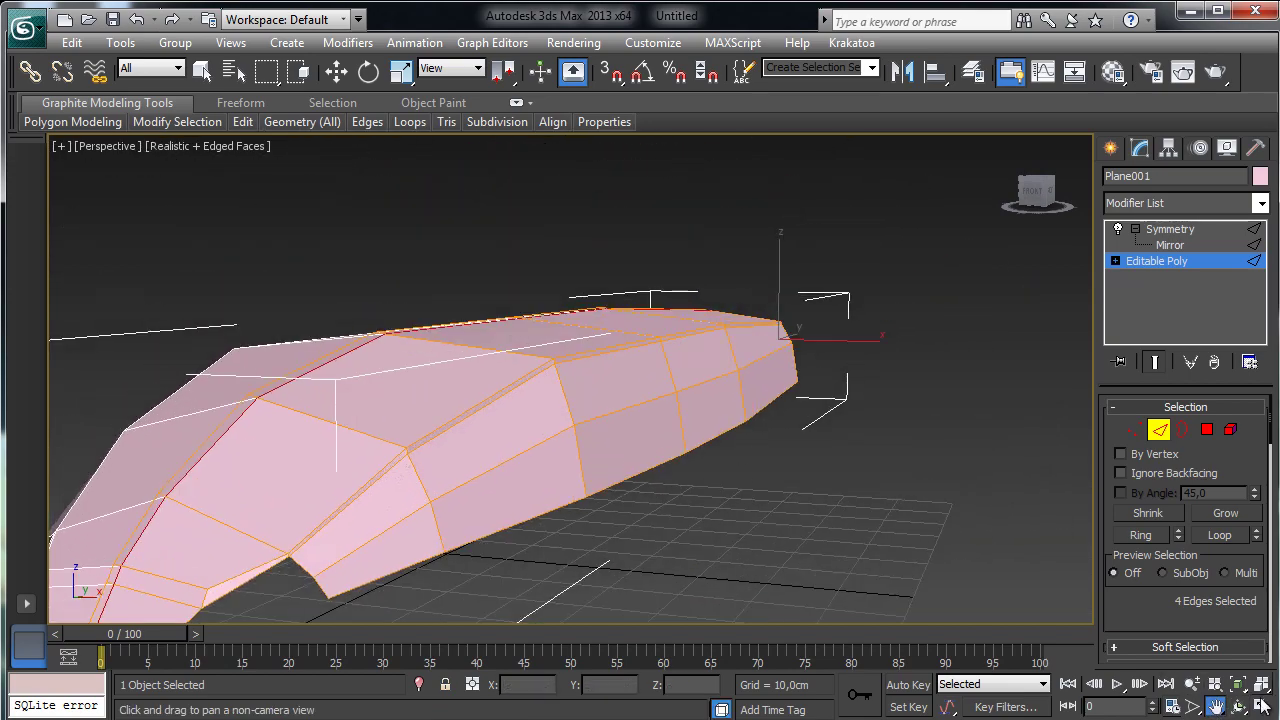
middle_click_drag(926, 466, 1092, 429, "alt")
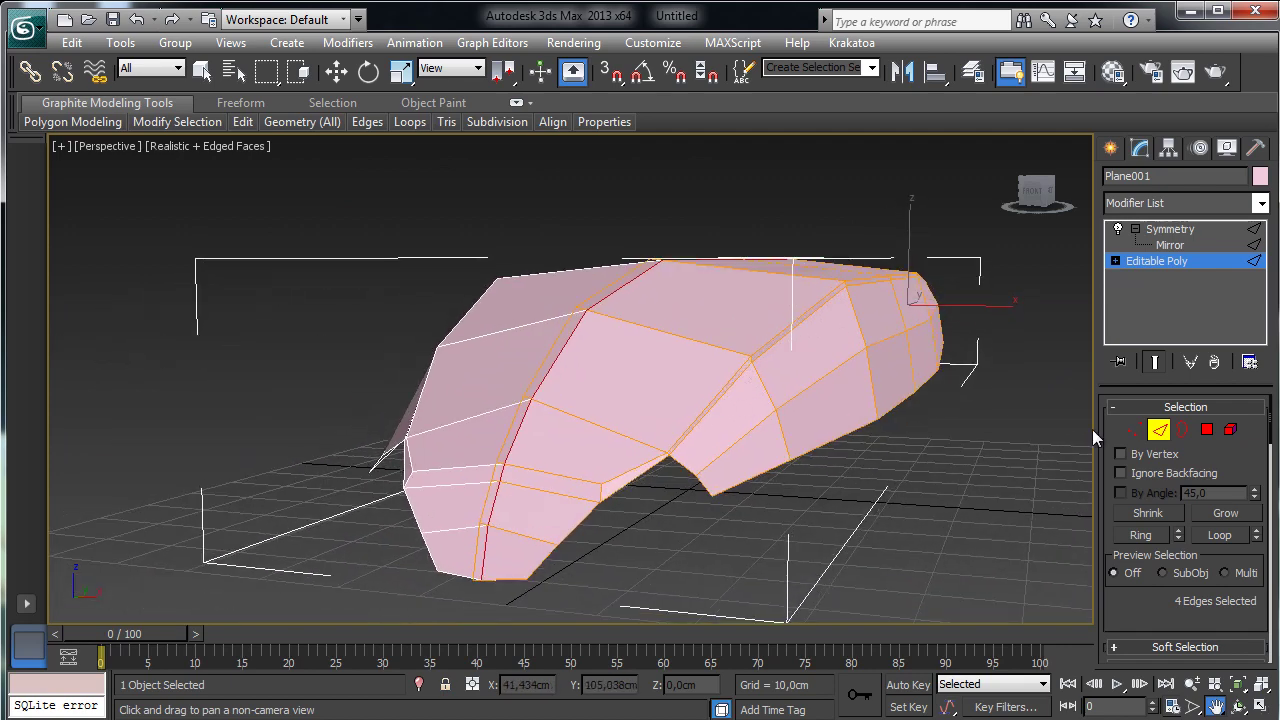
- Select the large polygon on the shell's front slope beside the symmetry line, and widen the command panel to two columns
left_click(1207, 432)
left_click(604, 370)
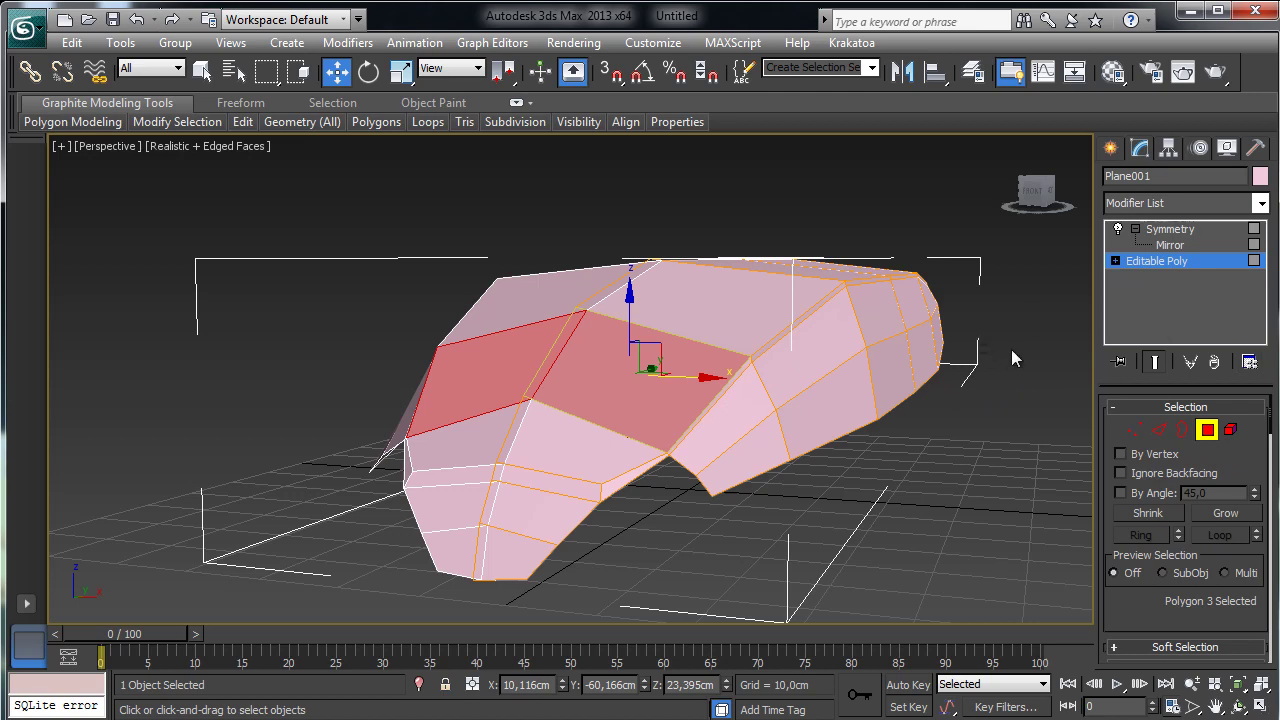
left_click_drag(1250, 458, 1005, 393)
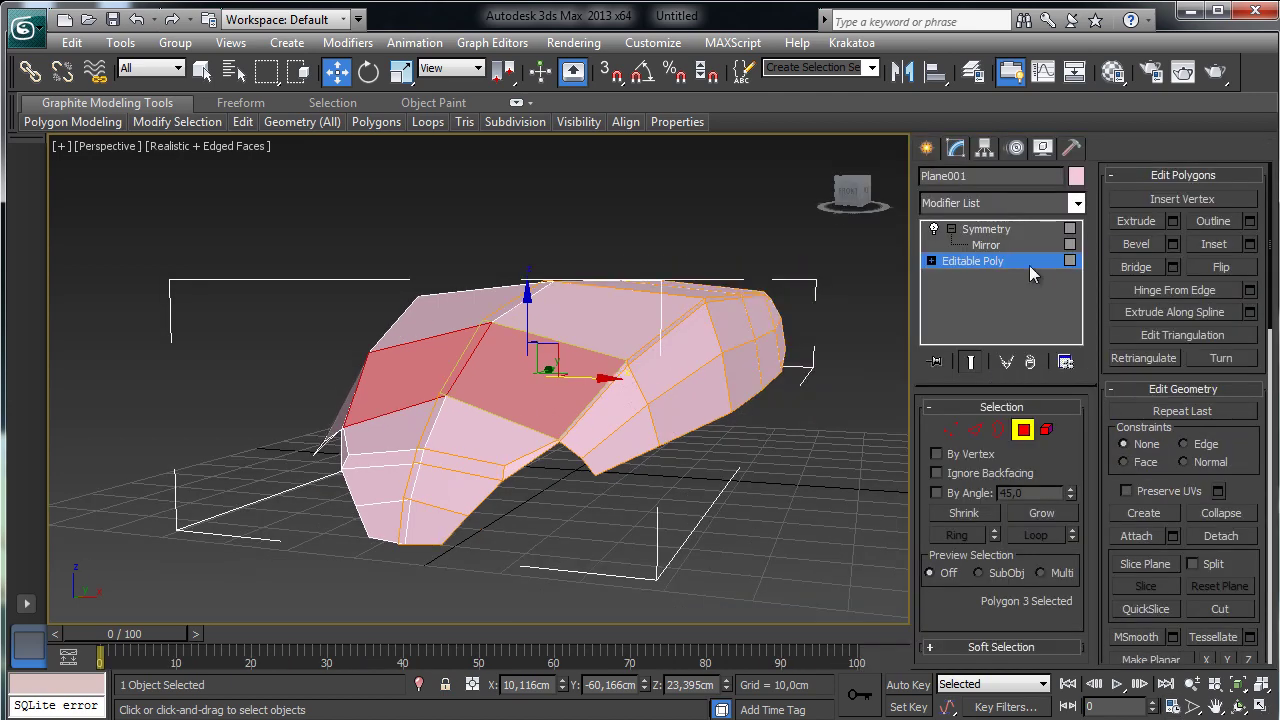
- Shrink the selected front-slope polygon with the Outline tool
scroll(1150, 503, "down", 5)
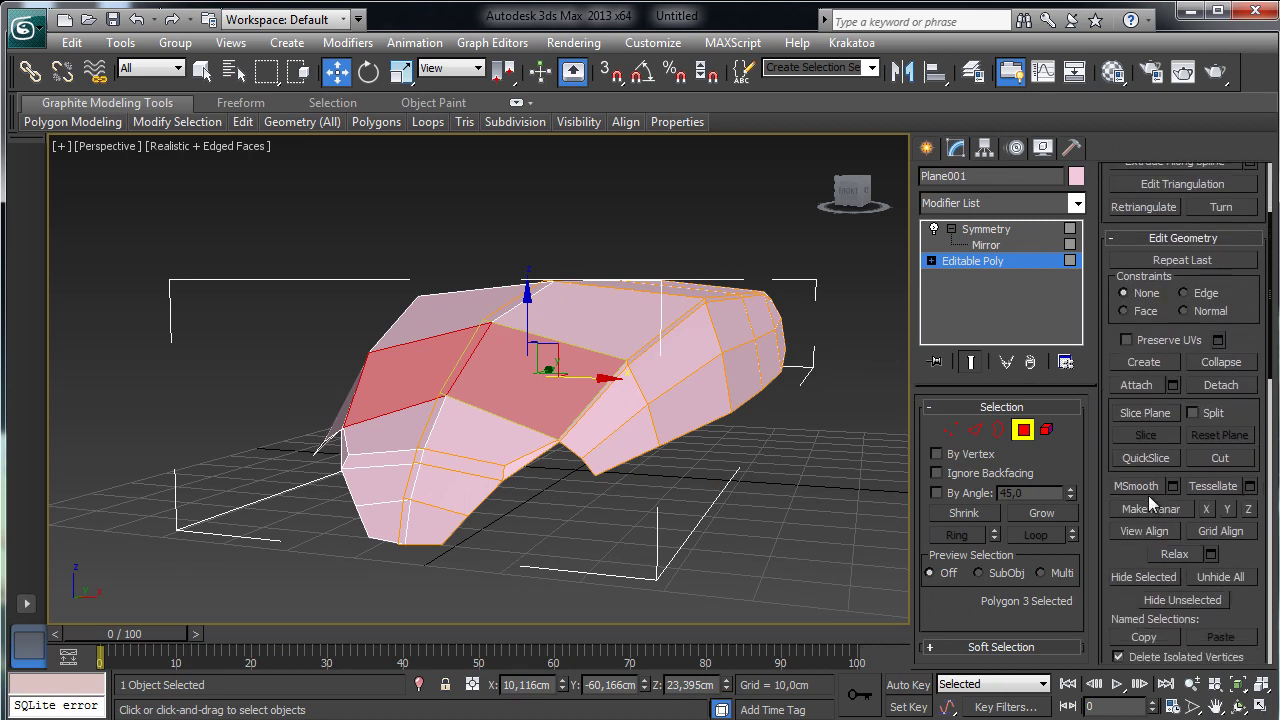
left_click_drag(1120, 551, 1141, 418)
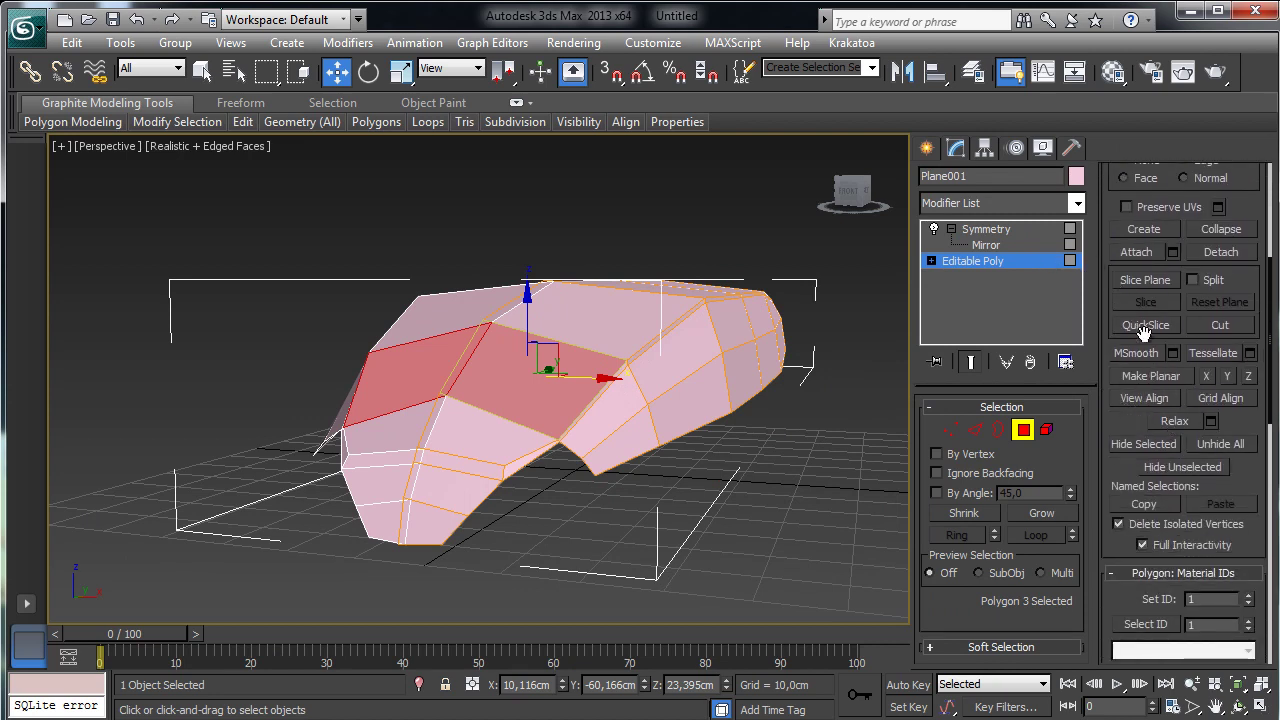
scroll(1238, 290, "up", 3)
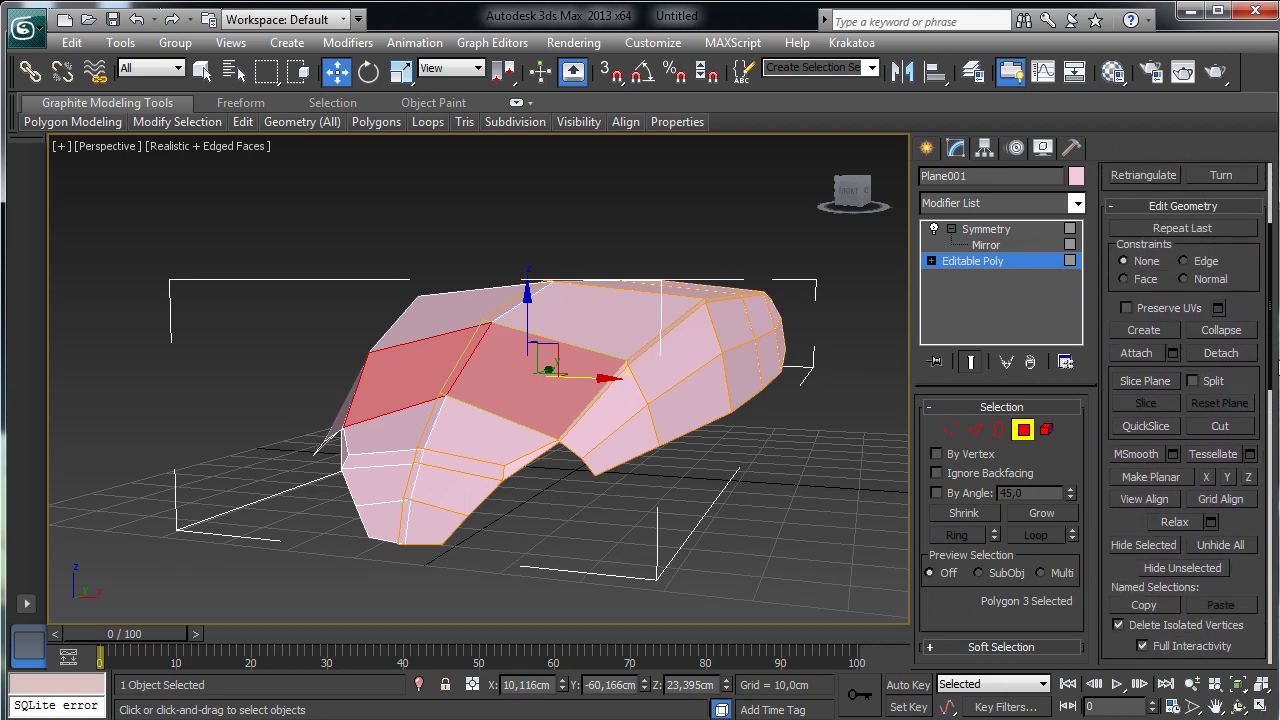
scroll(1135, 500, "down", 3)
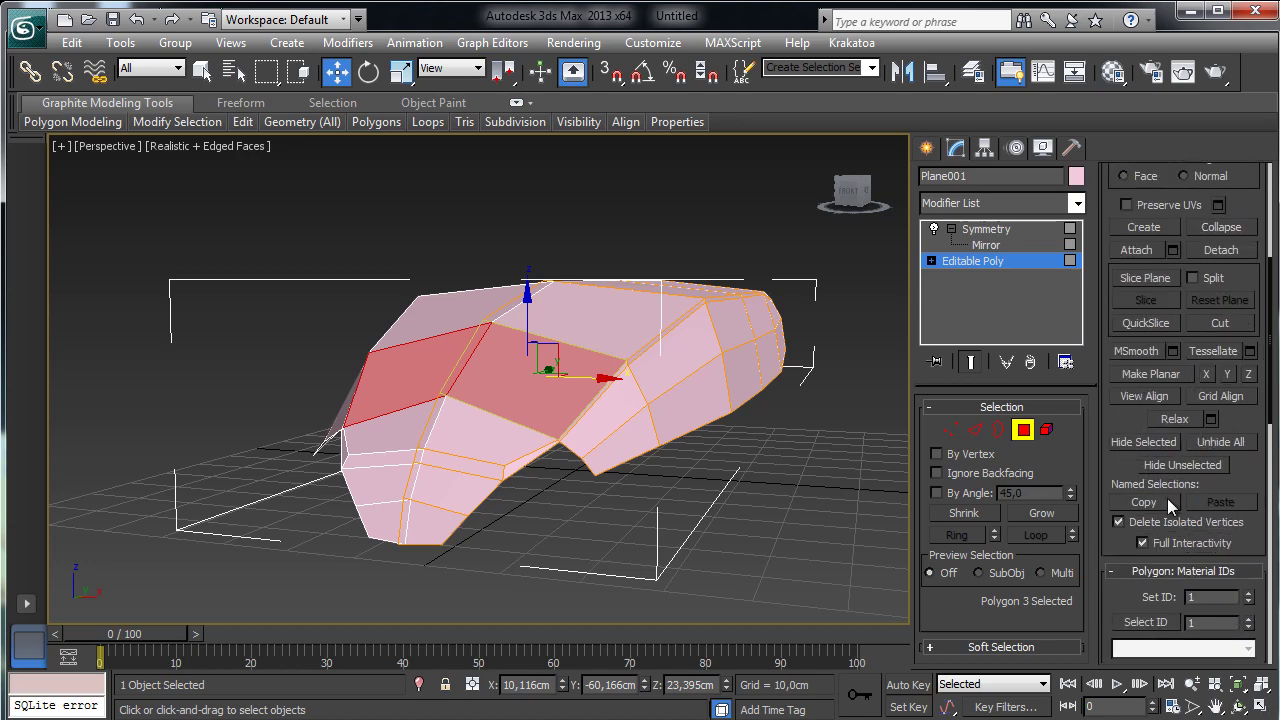
scroll(1264, 390, "up", 6)
scroll(1264, 390, "down", 8)
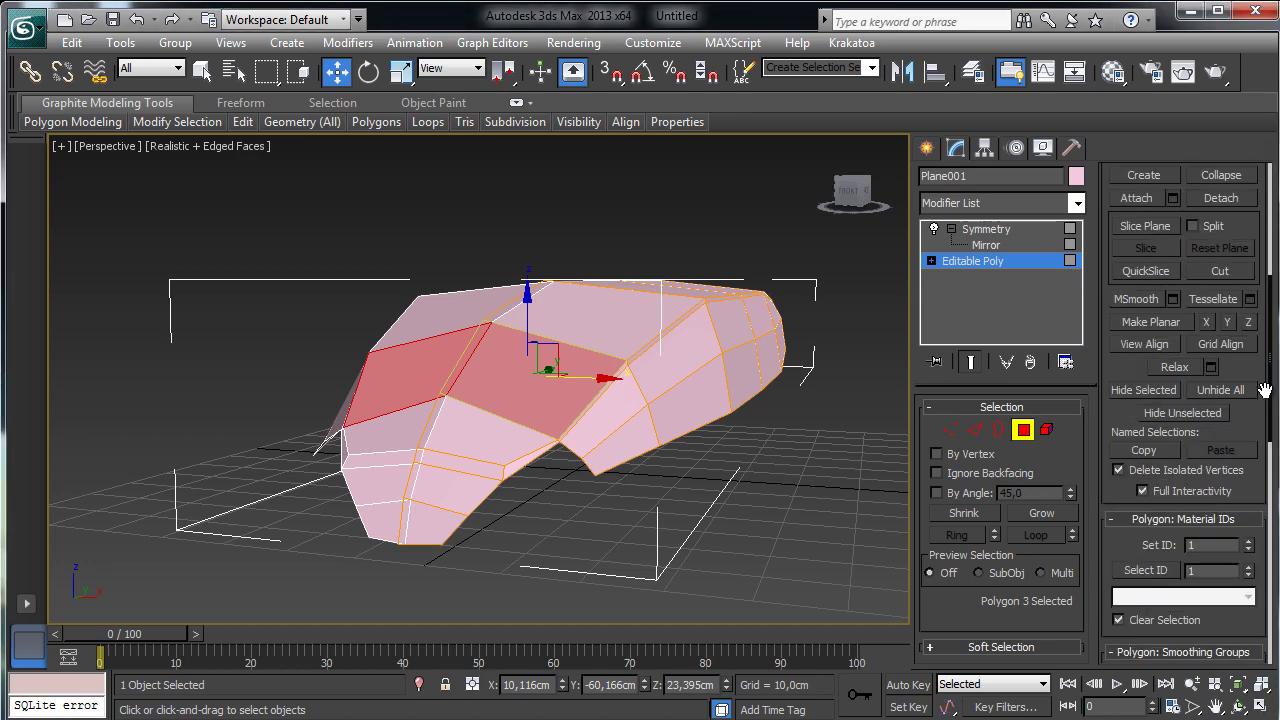
scroll(1238, 240, "up", 4)
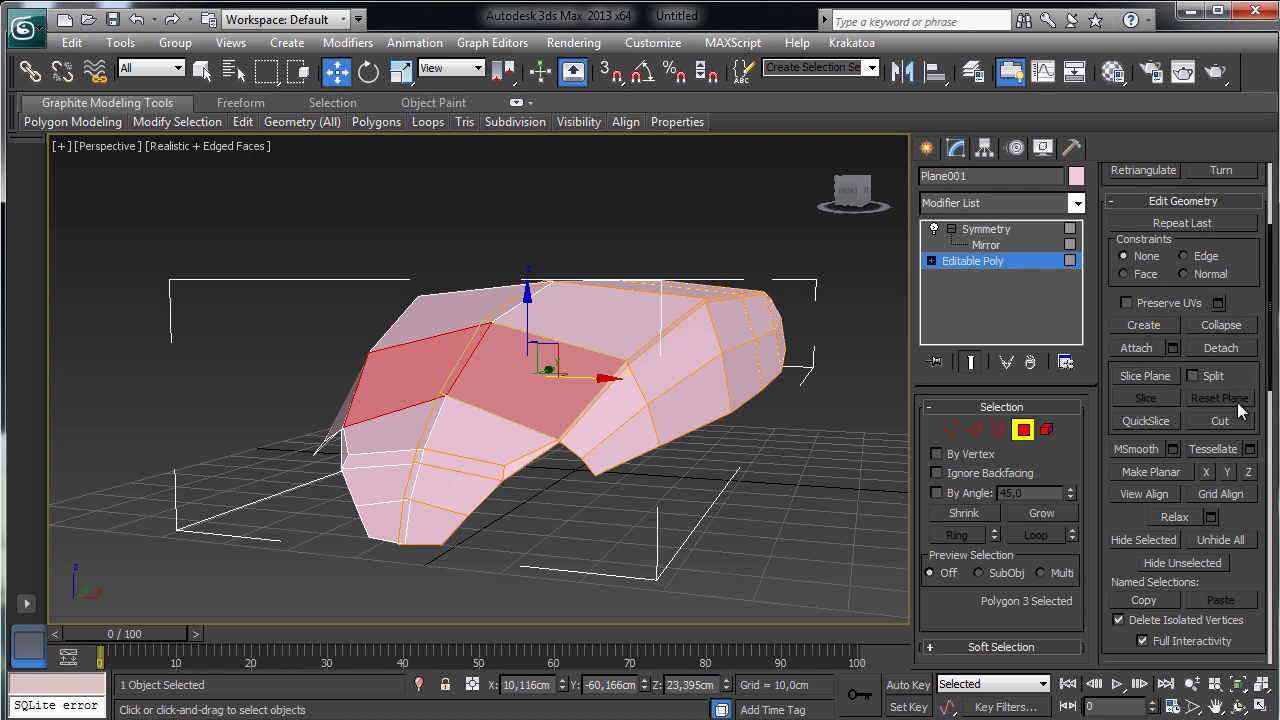
scroll(1249, 261, "up", 5)
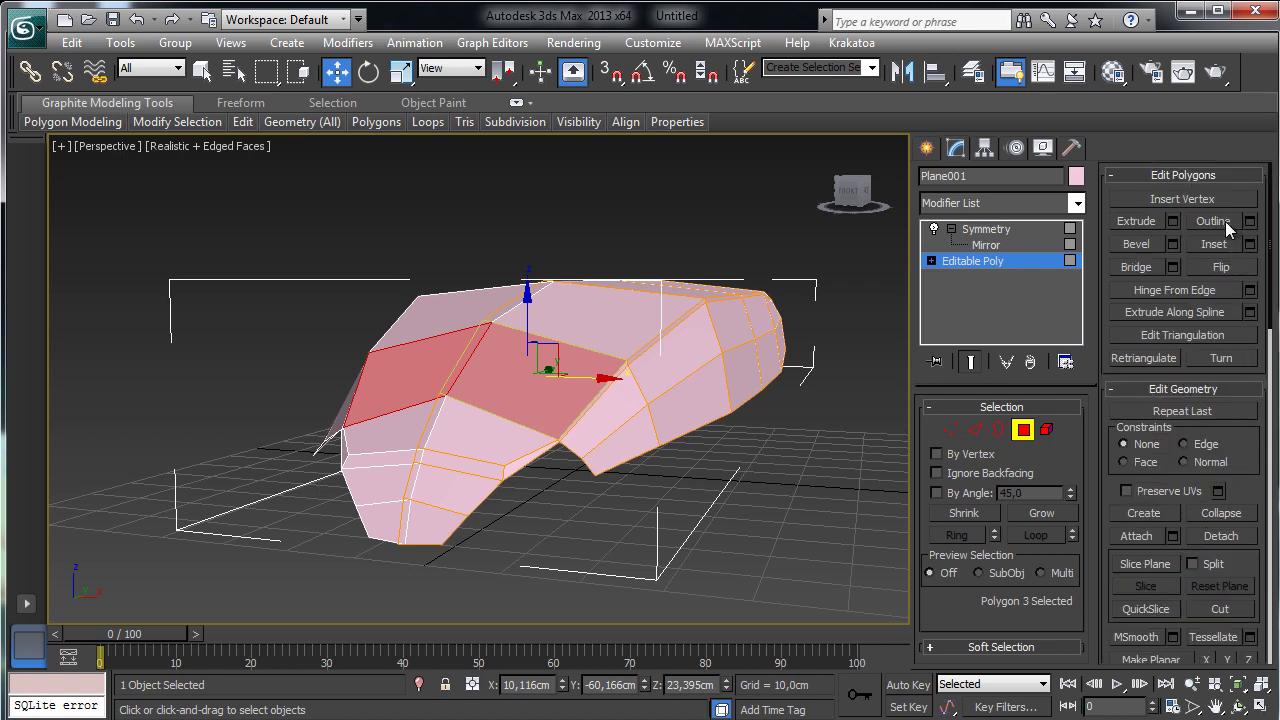
left_click(1214, 221)
mouse_move(537, 386)
left_mouse_down()
mouse_move(500, 357)
mouse_move(554, 397)
left_mouse_up()
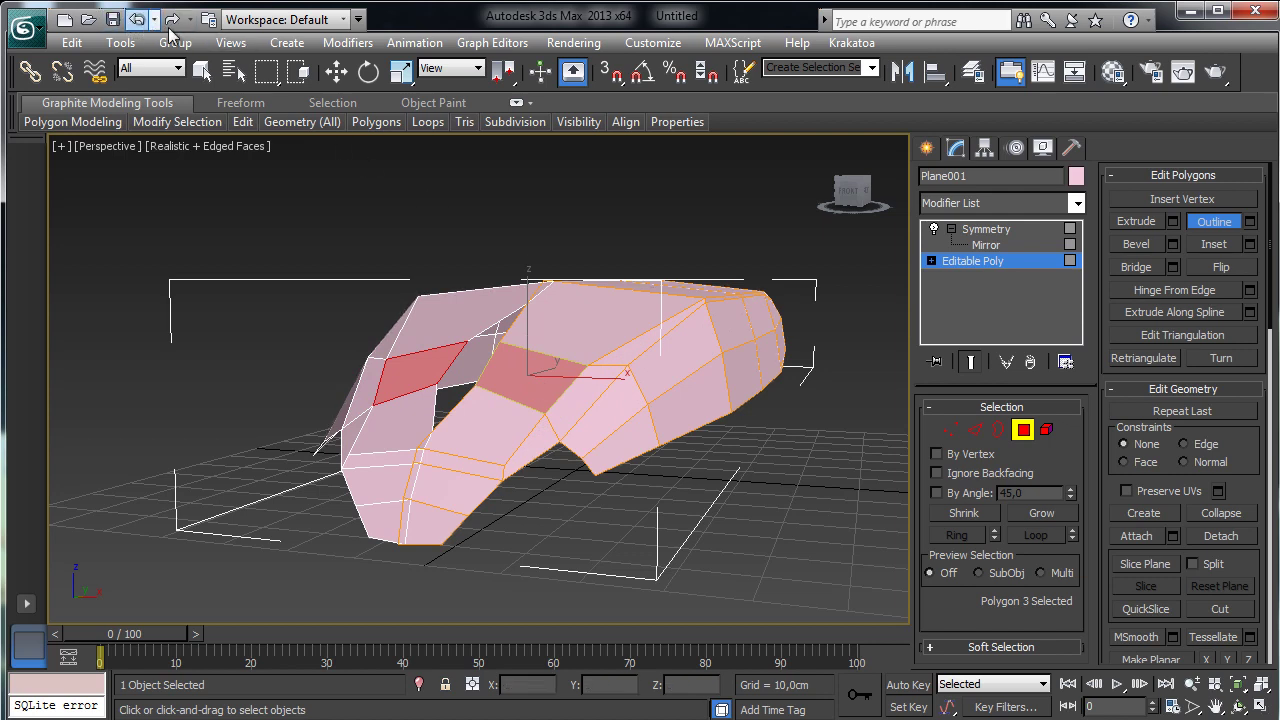
- Undo the outline shrink and inset the selected front-slope polygon to leave a narrow border around it
left_click(136, 19)
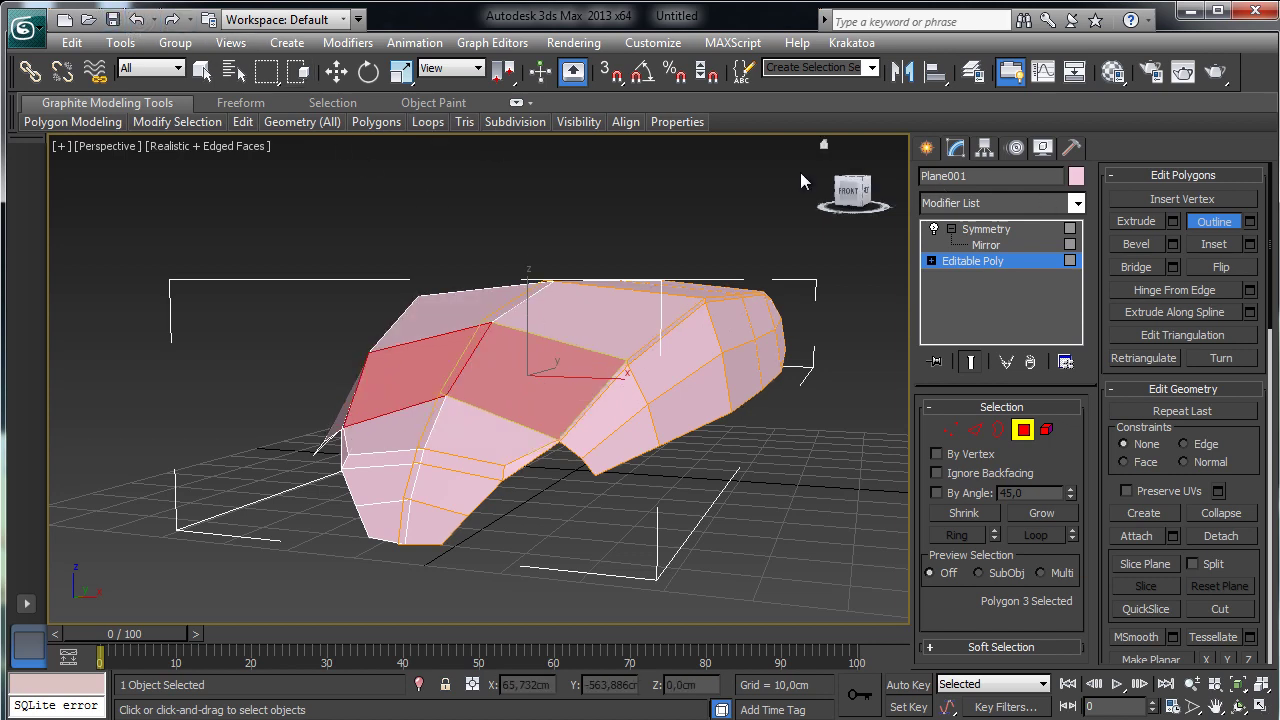
left_click(1214, 244)
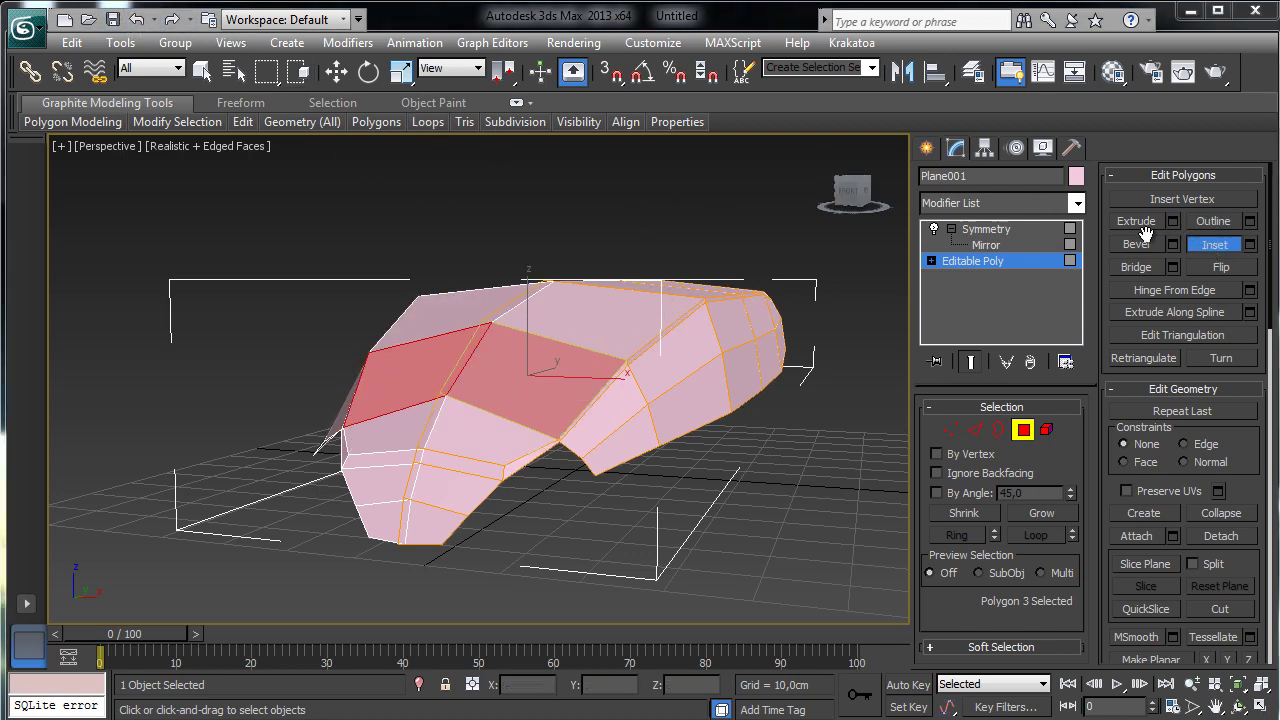
mouse_move(558, 355)
left_mouse_down()
mouse_move(560, 374)
mouse_move(552, 363)
left_mouse_up()
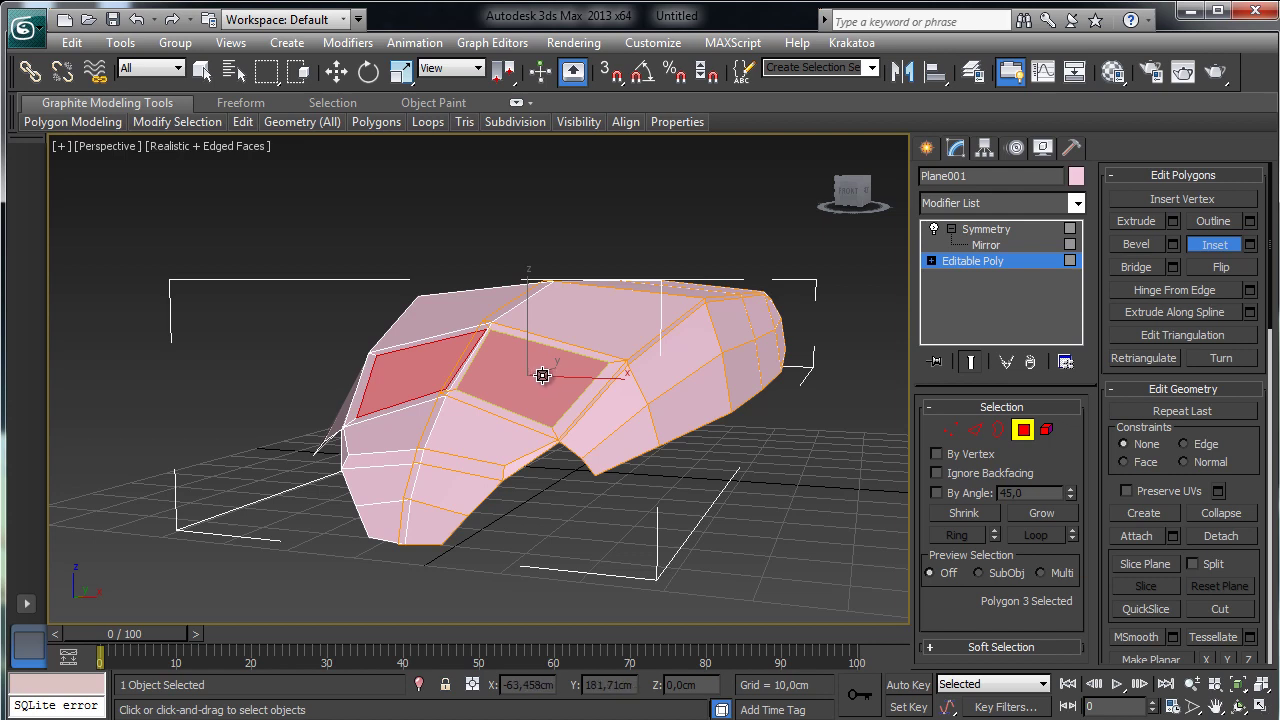
left_click_drag(545, 379, 594, 378)
key("ctrl+z")
left_click(950, 430)
key("w")
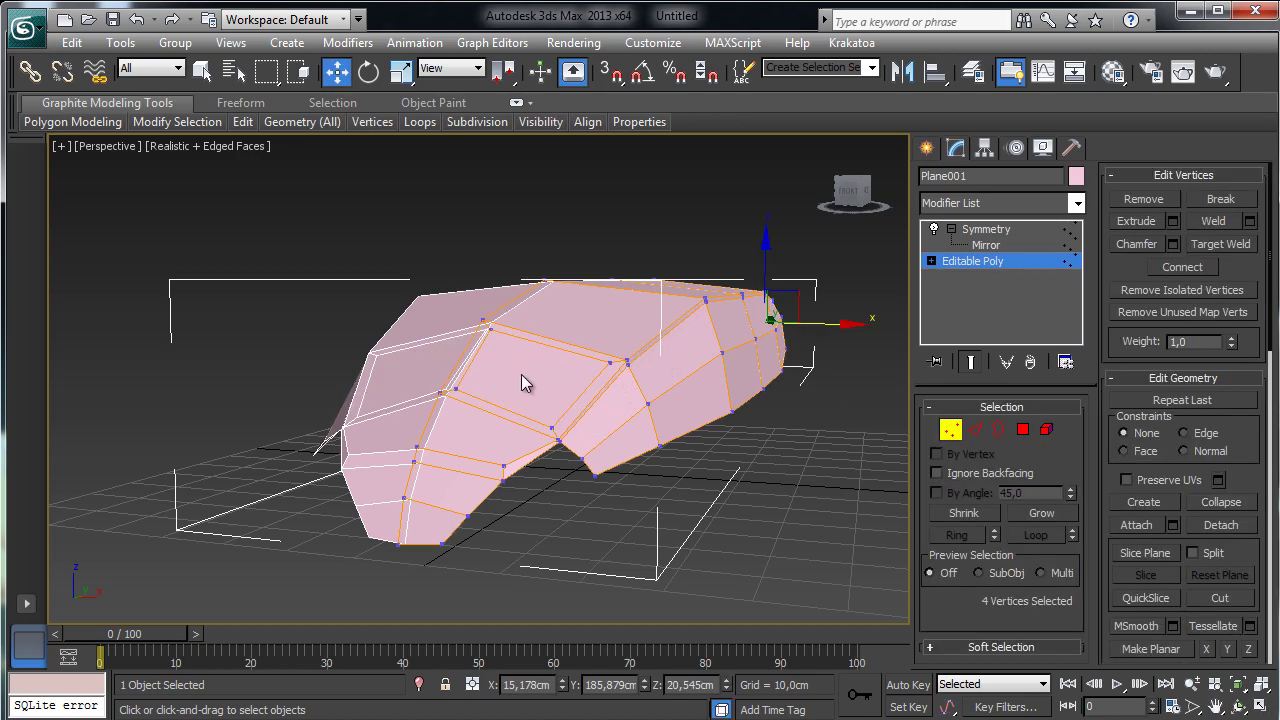
left_click(1022, 430)
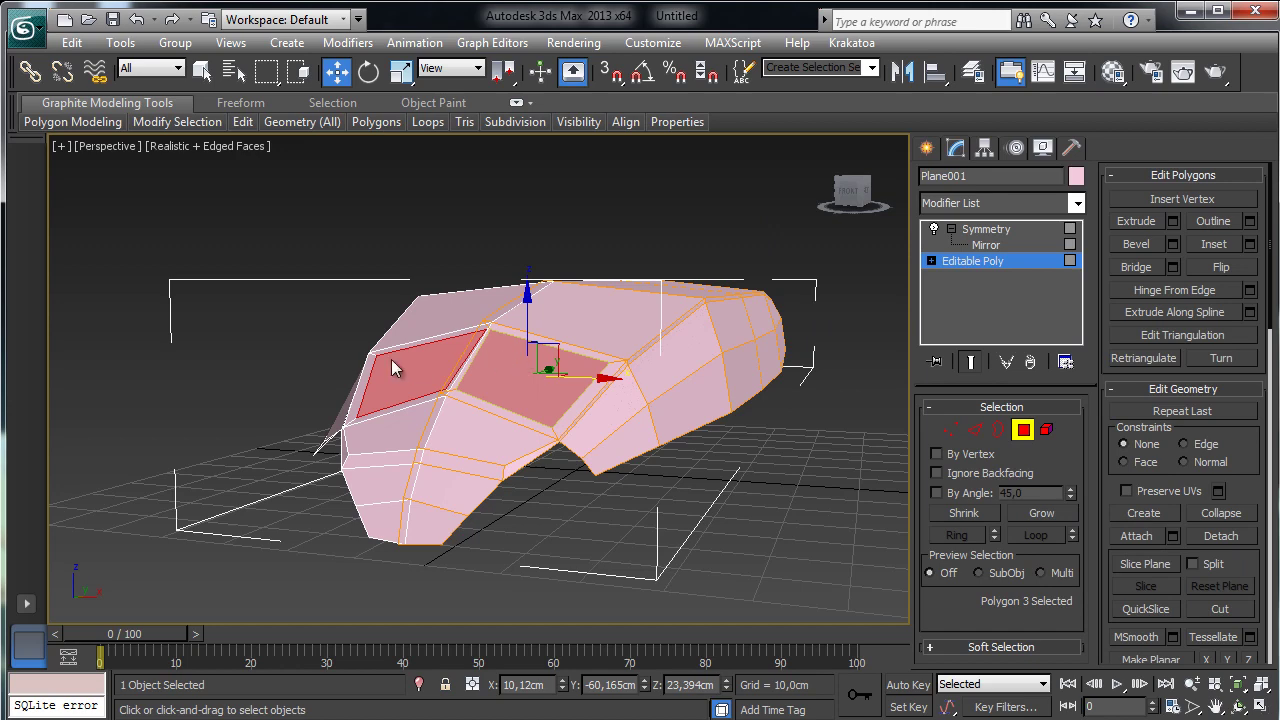
- Bevel the inset polygon inward with a height of about -0.79 cm and an outline of about -0.22 cm
left_click(1238, 707)
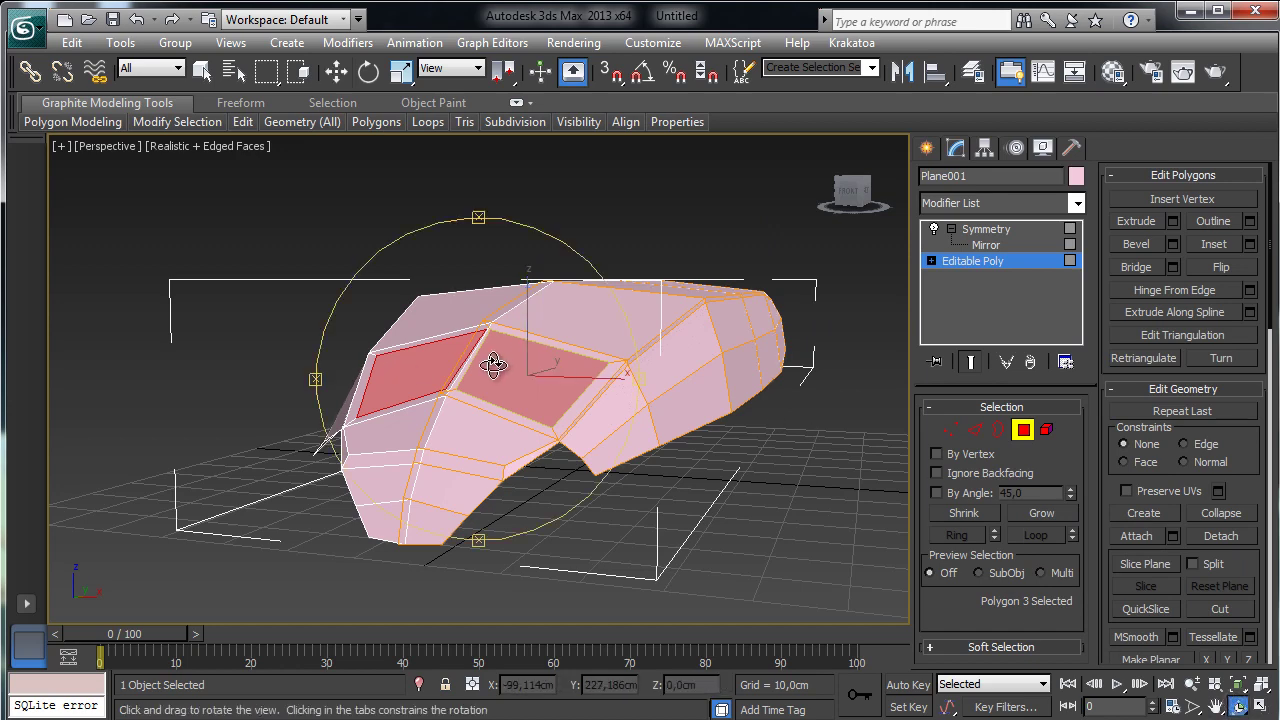
left_click_drag(495, 366, 416, 334)
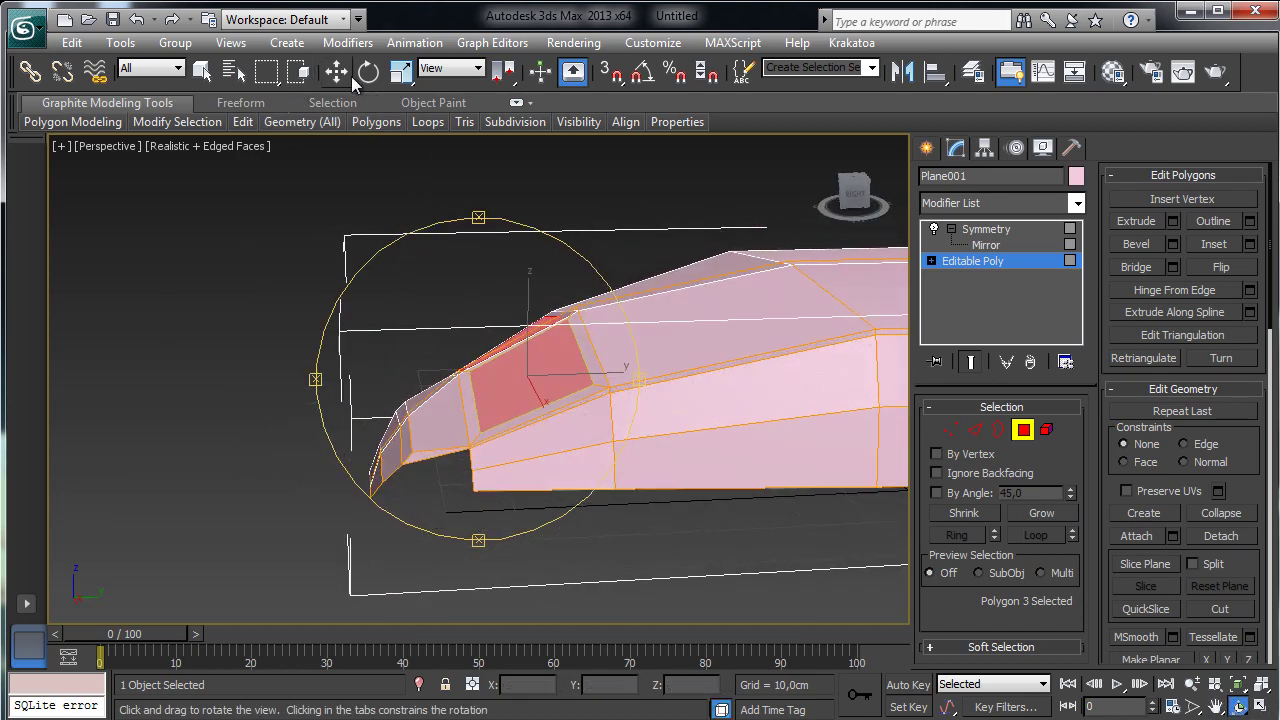
left_click(1174, 246)
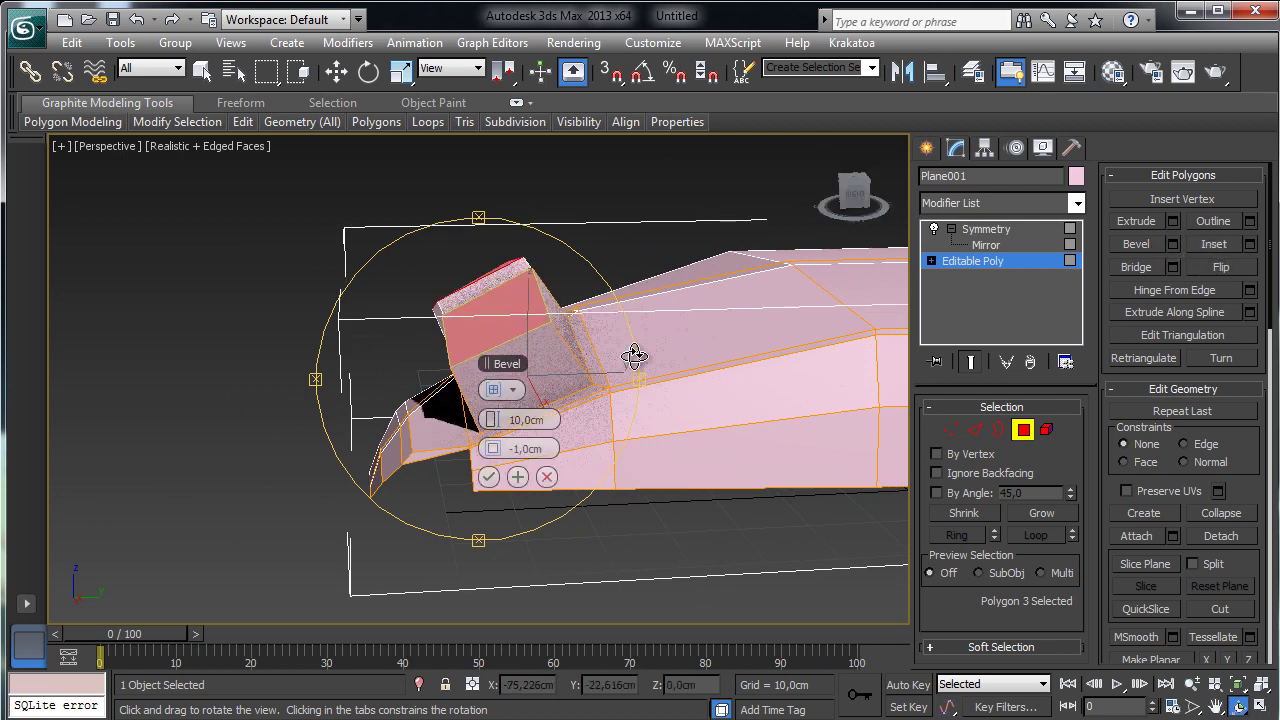
left_click_drag(510, 366, 774, 278)
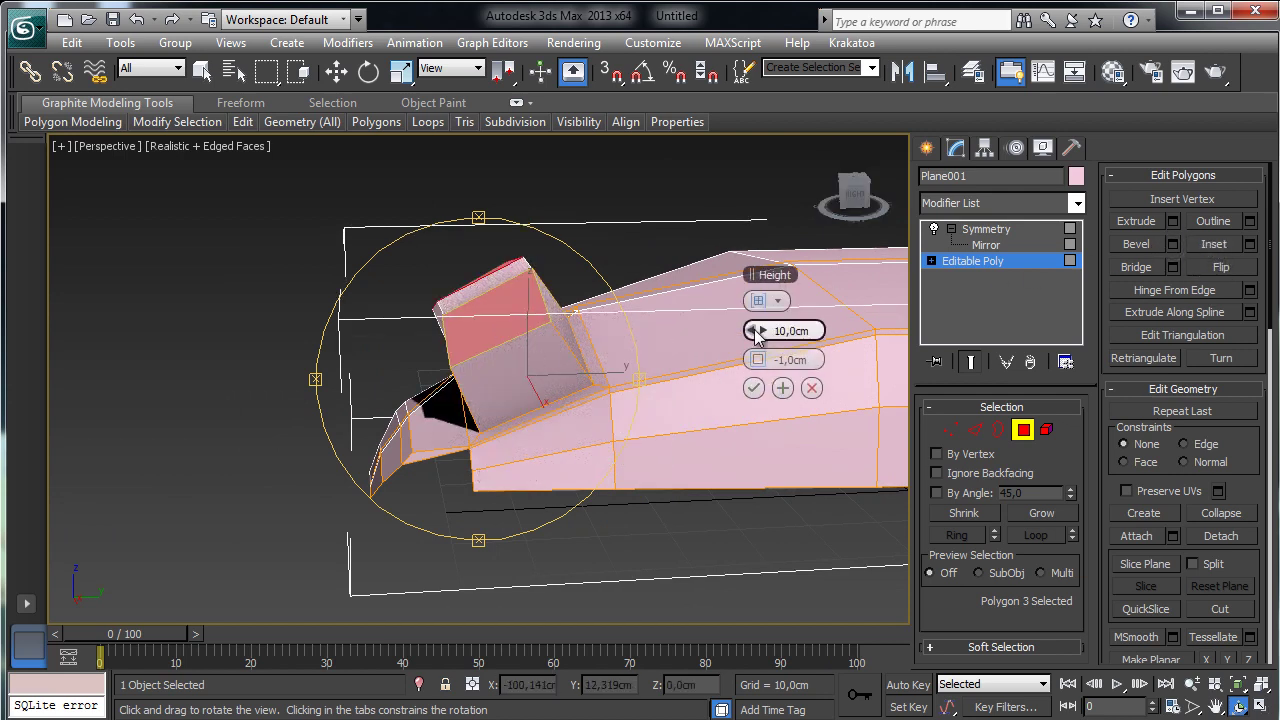
mouse_move(760, 330)
left_mouse_down()
mouse_move(706, 335)
mouse_move(756, 360)
mouse_move(778, 348)
mouse_move(762, 332)
left_mouse_up()
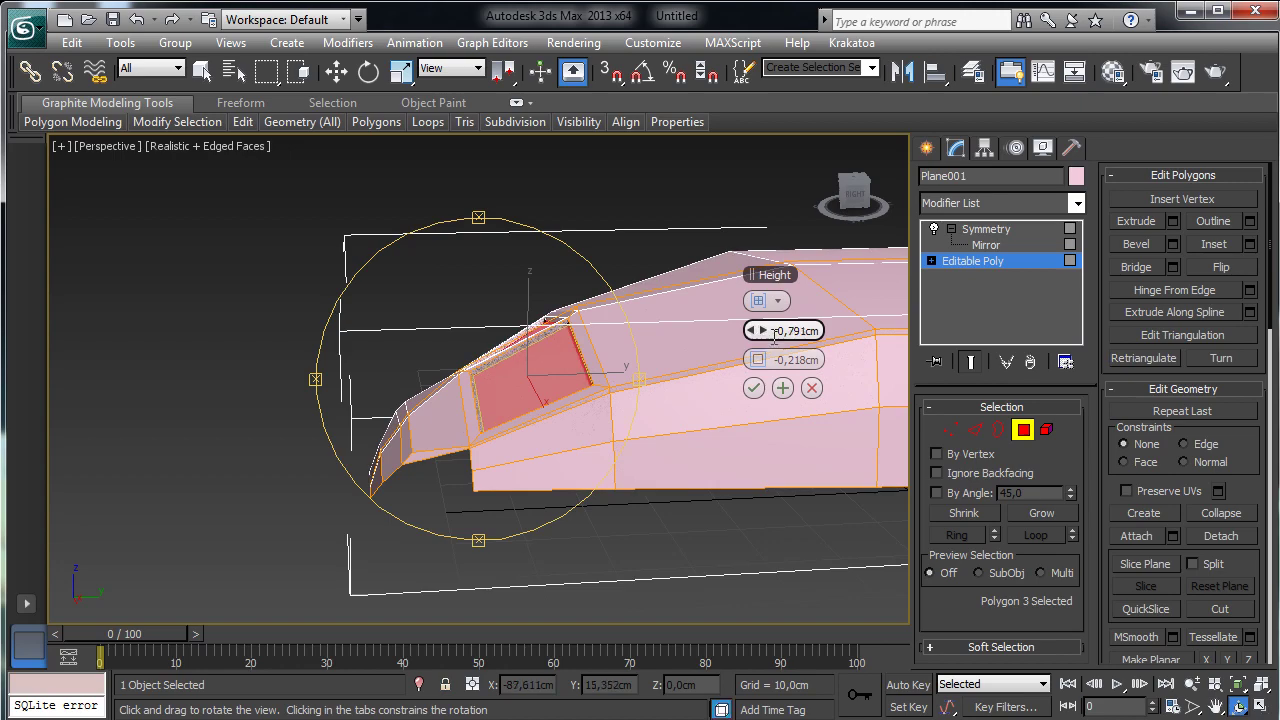
left_click(753, 388)
- Frame the recessed front panel and switch to edge-level editing
left_click_drag(517, 375, 591, 367)
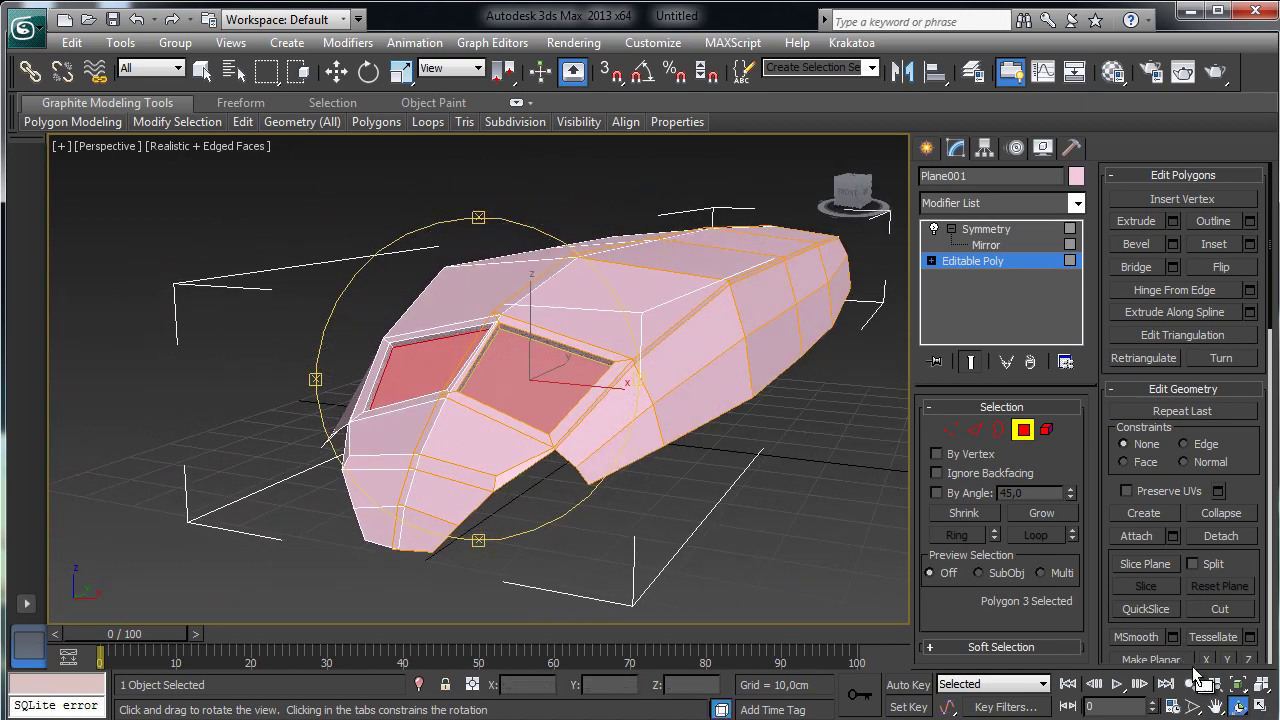
left_click(1238, 688)
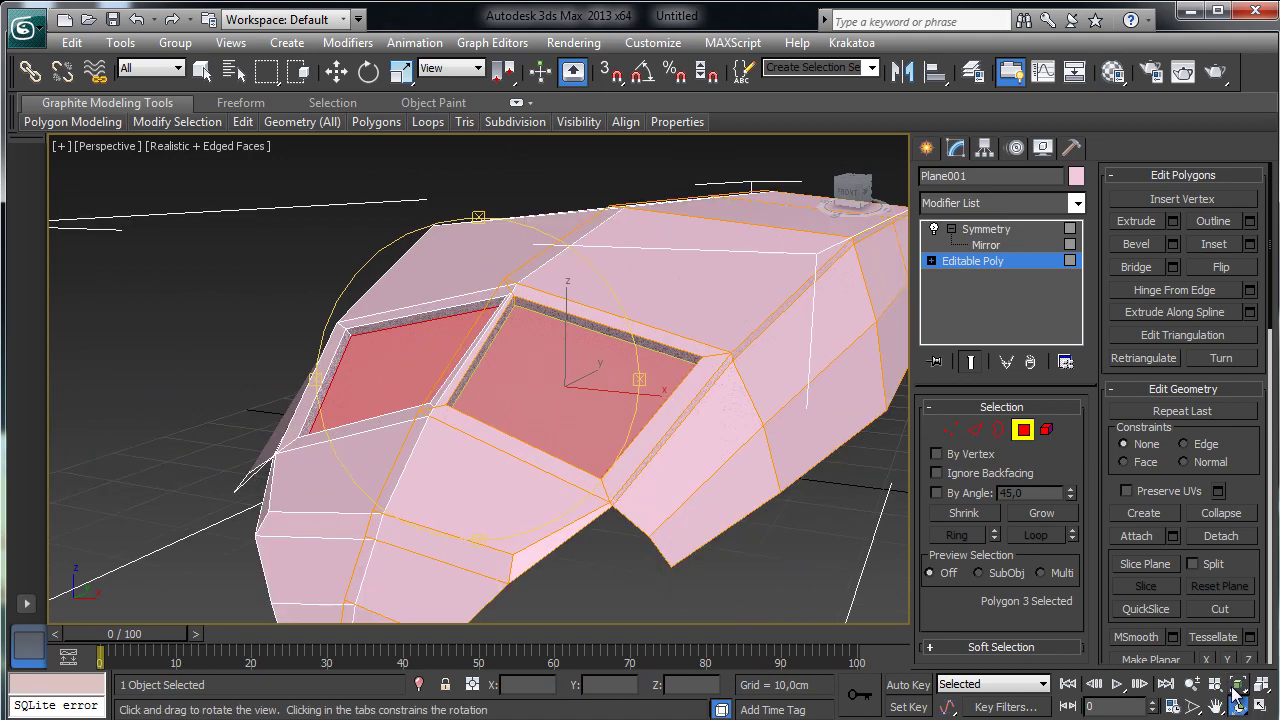
left_click(975, 430)
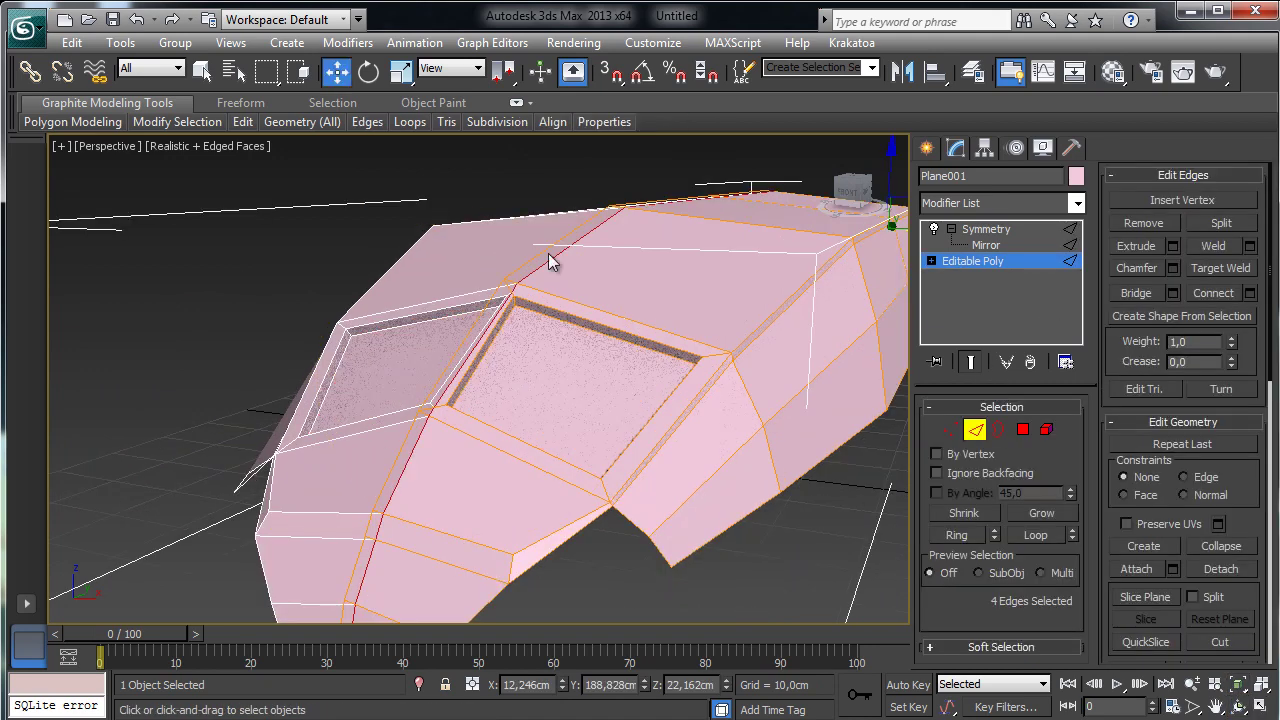
left_click(552, 309)
left_click(557, 326, "ctrl")
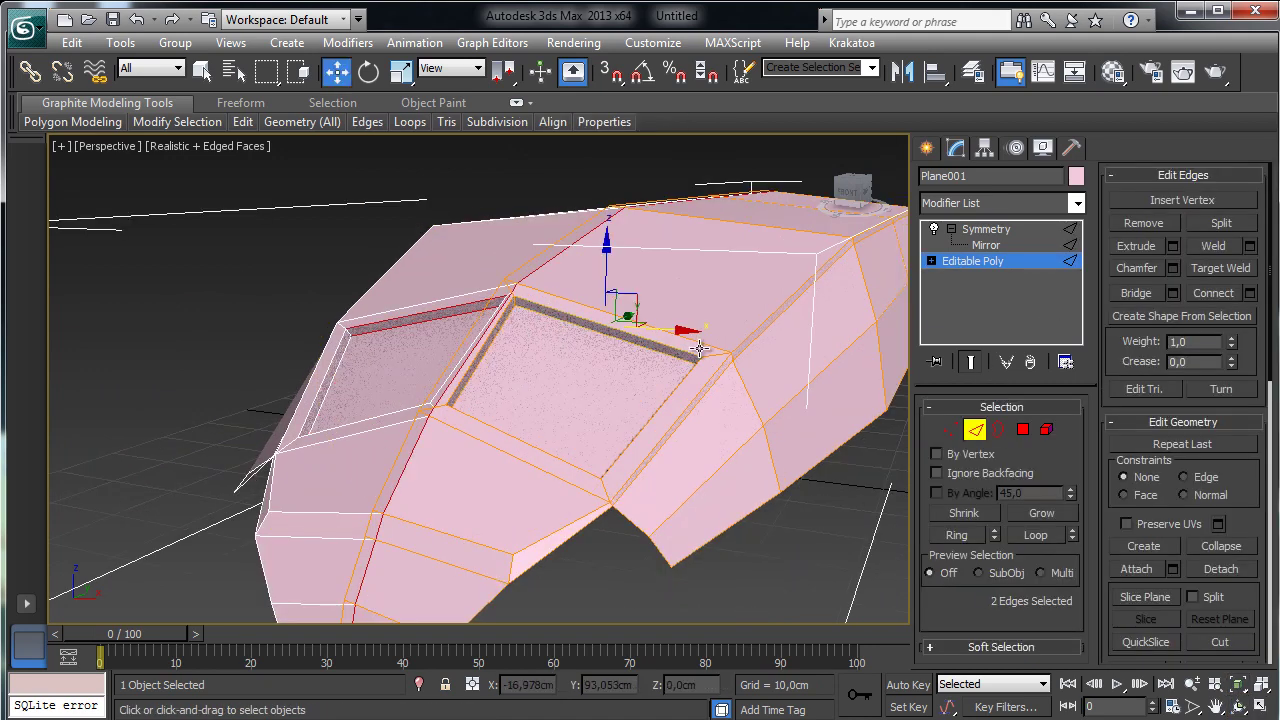
left_click(484, 348, "ctrl")
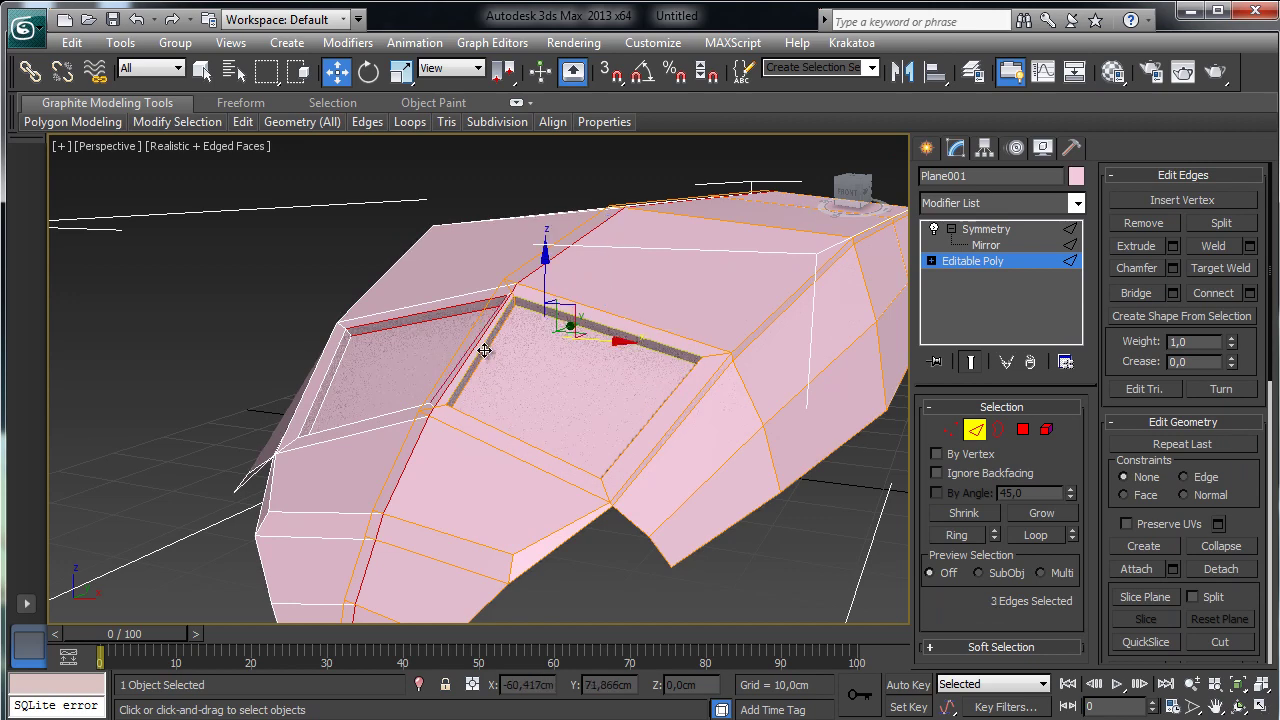
left_click(507, 377)
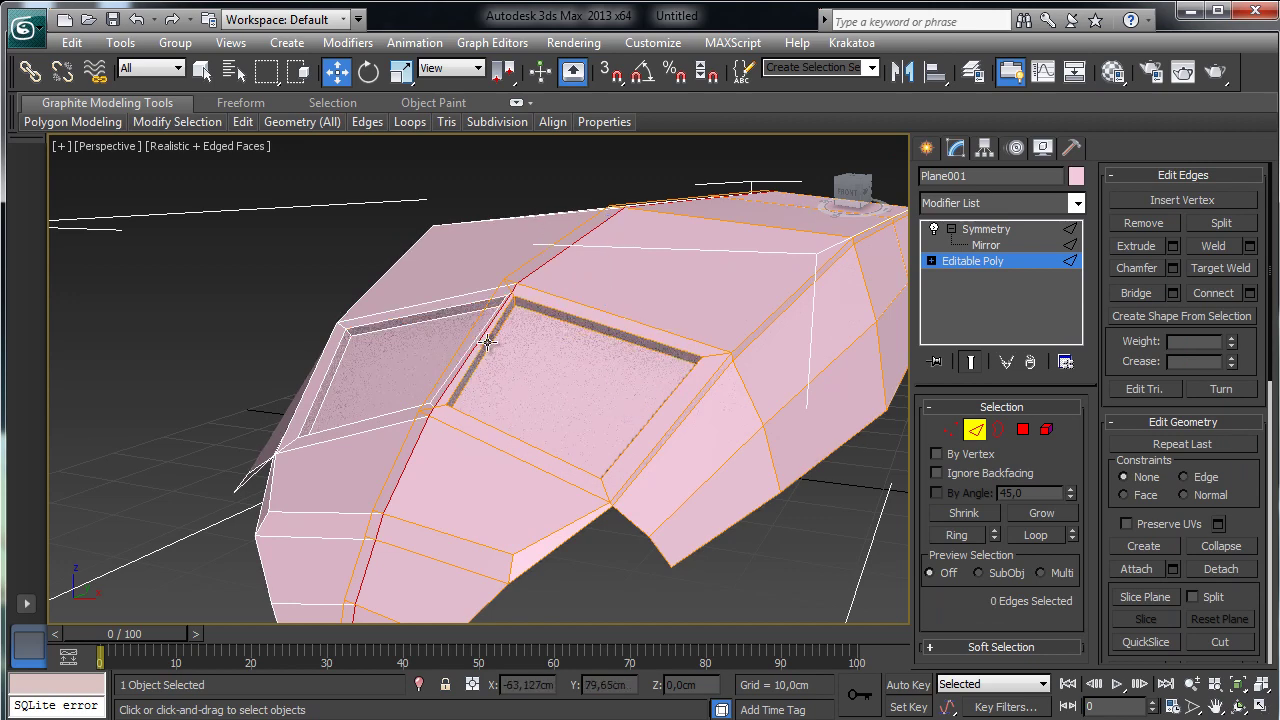
- Hide the Symmetry result and select the recess's upper and symmetry-side edges at rim and floor, plus the corner edge joining them
left_click(970, 362)
left_click(544, 307)
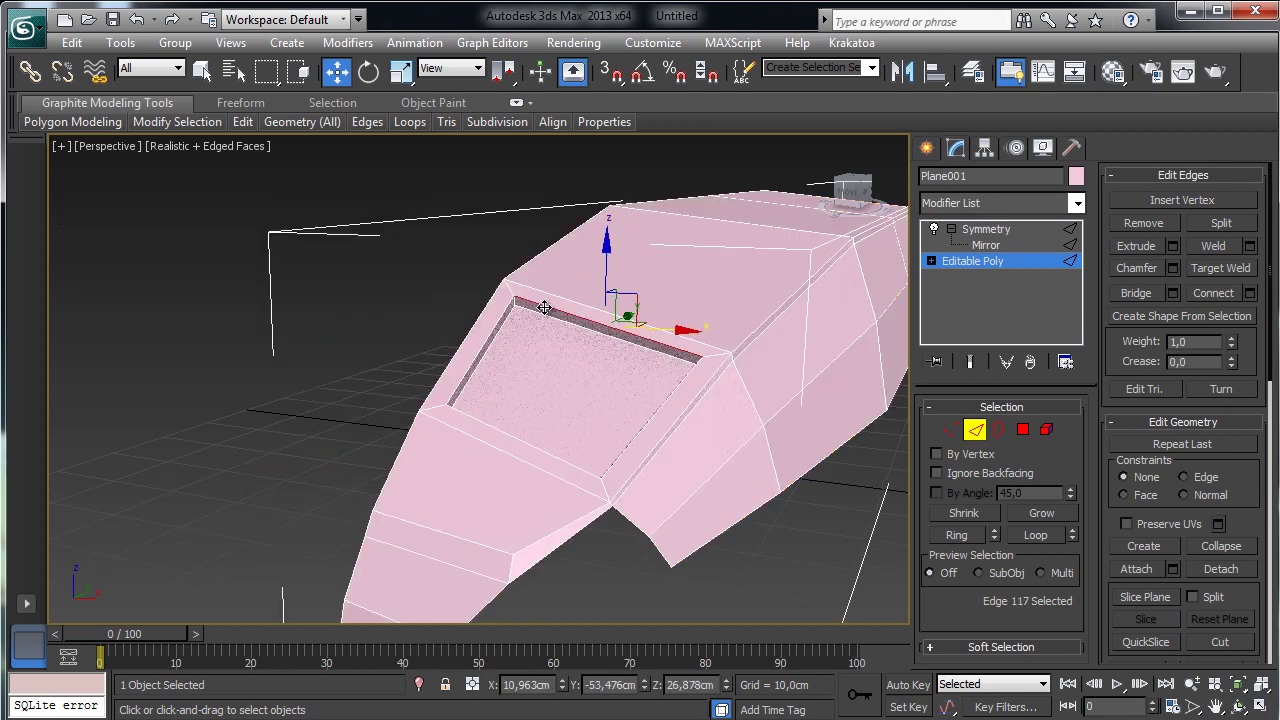
left_click(1226, 683)
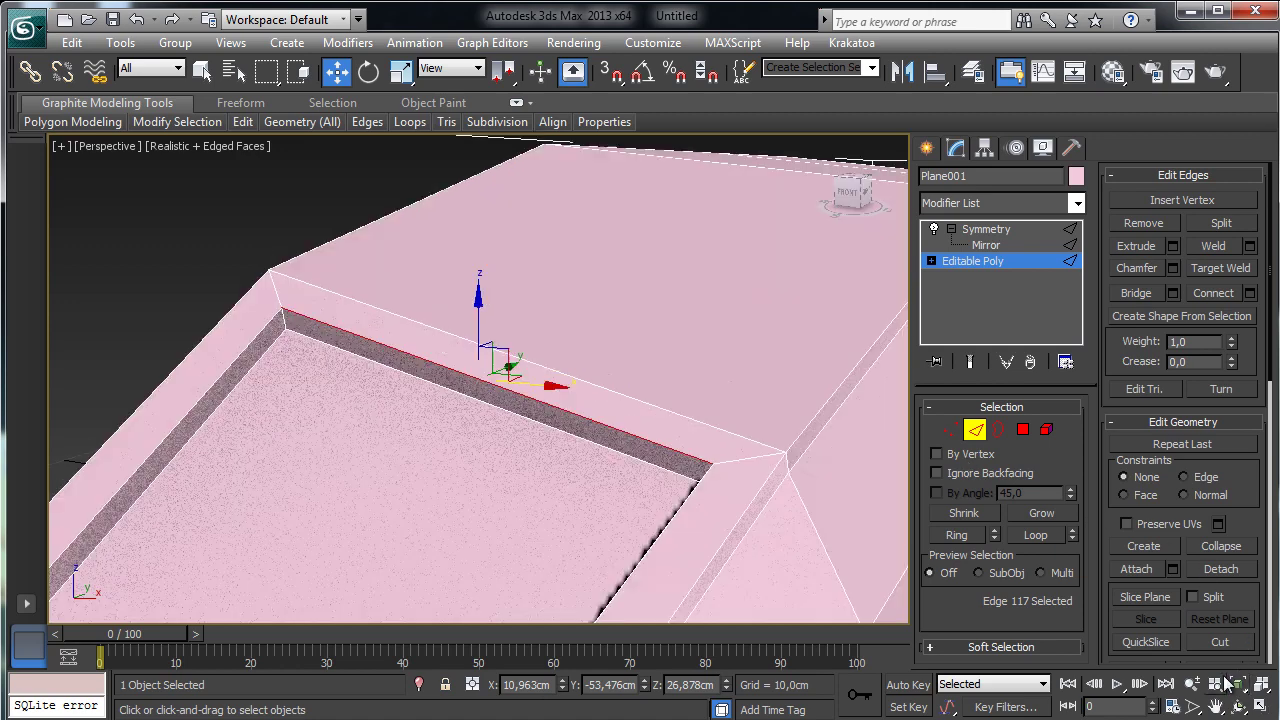
left_click(245, 353, "ctrl")
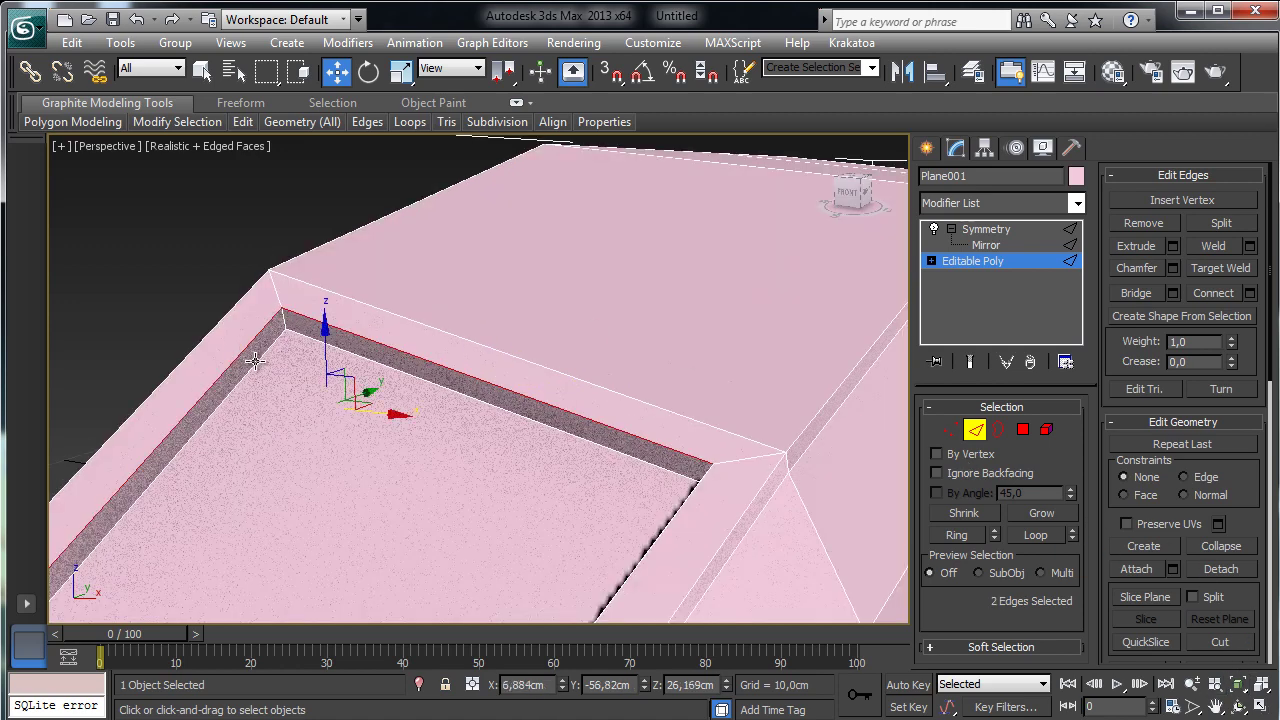
left_click(458, 392, "ctrl")
left_click(1240, 706)
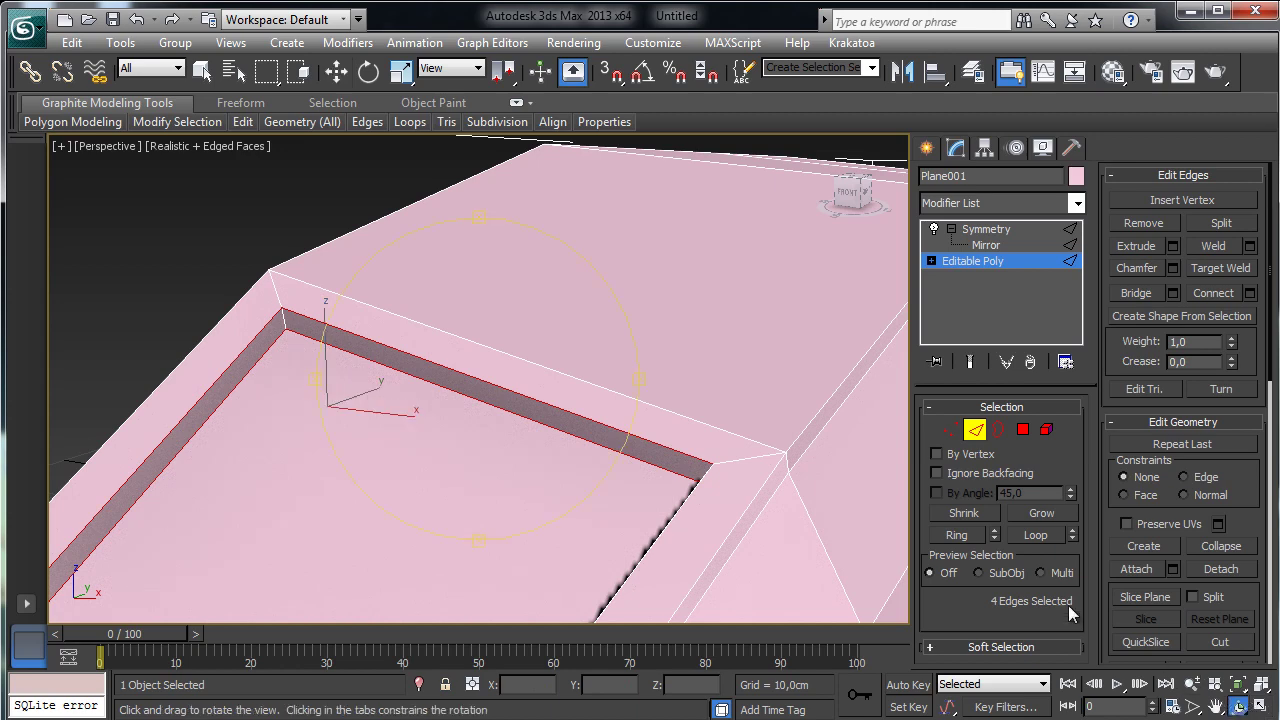
left_click_drag(377, 480, 457, 417)
left_click(203, 70)
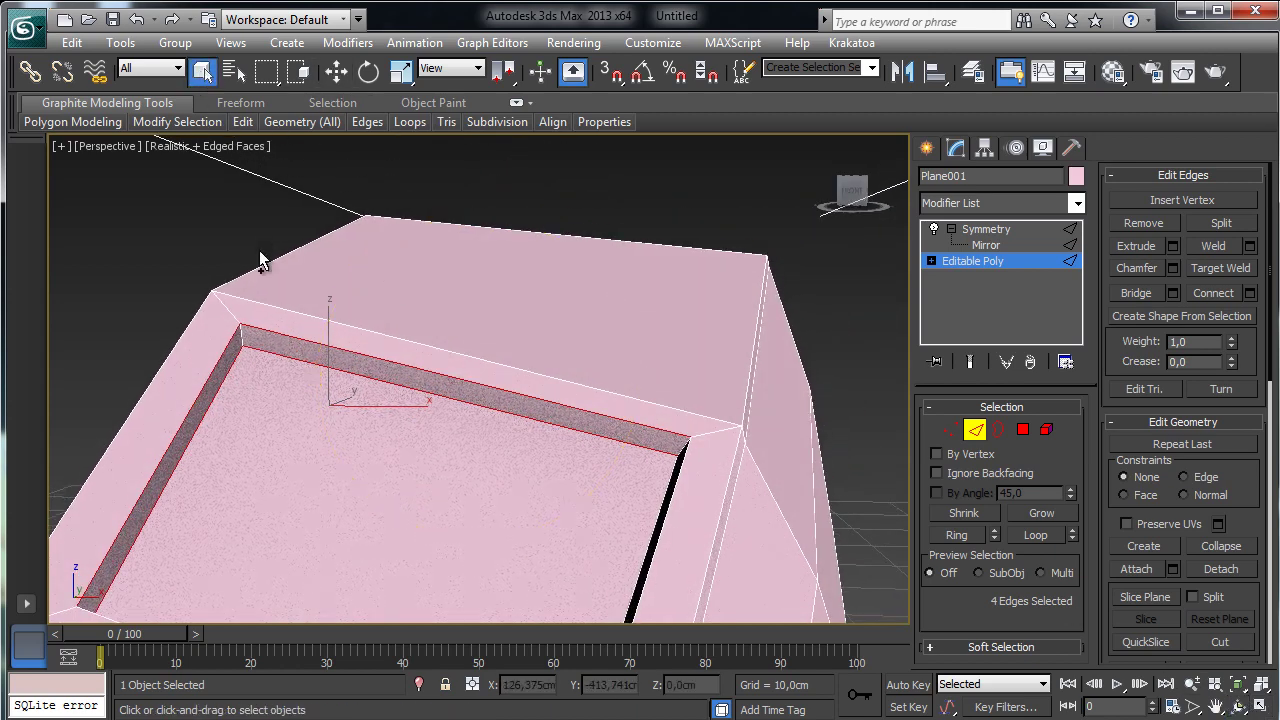
left_click(291, 359, "ctrl")
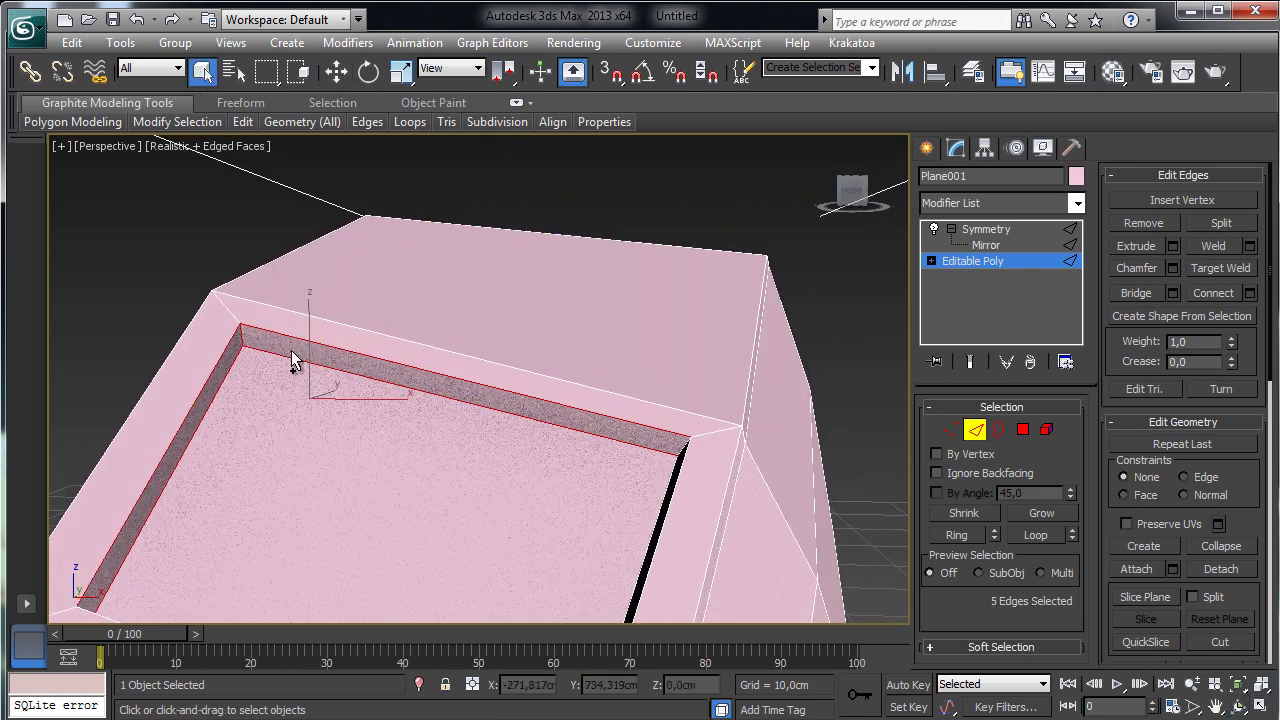
- Add the recess's upper outer corner edge and the rim and floor edges of its outer side to the selection
left_click(1240, 706)
left_click_drag(423, 480, 531, 409)
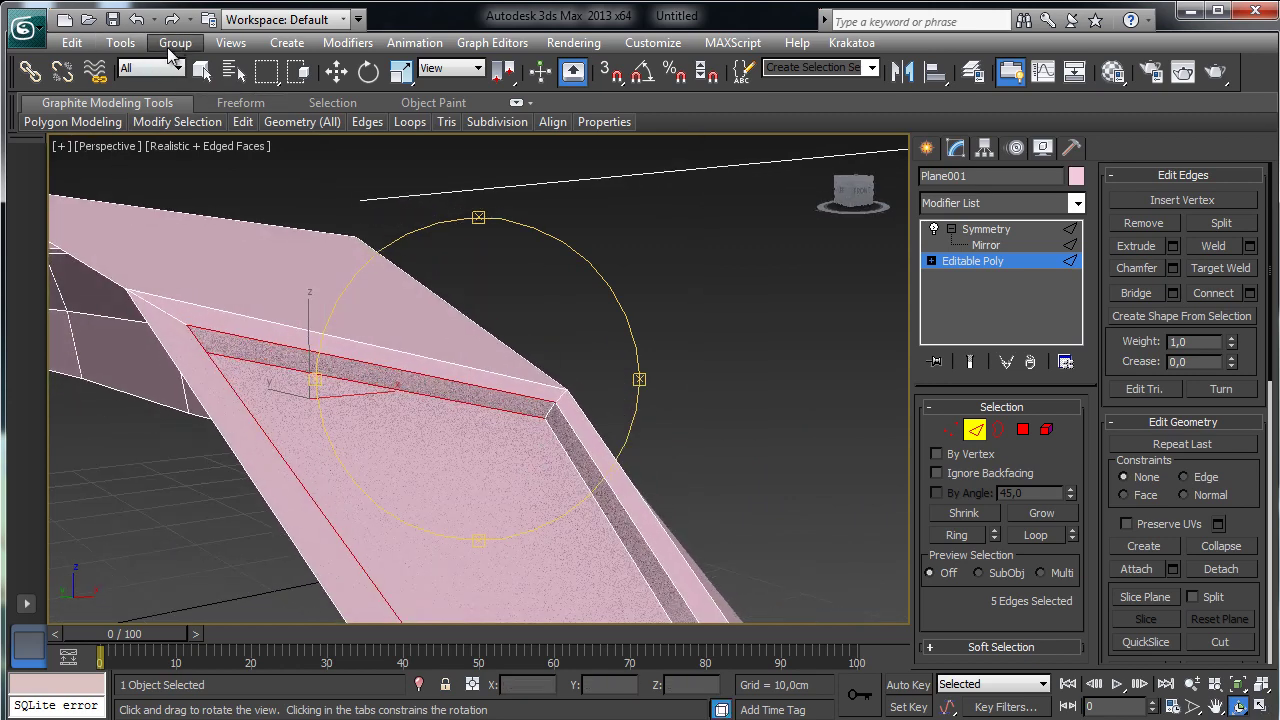
left_click(203, 70)
left_click(547, 408, "ctrl")
left_click(552, 420, "ctrl")
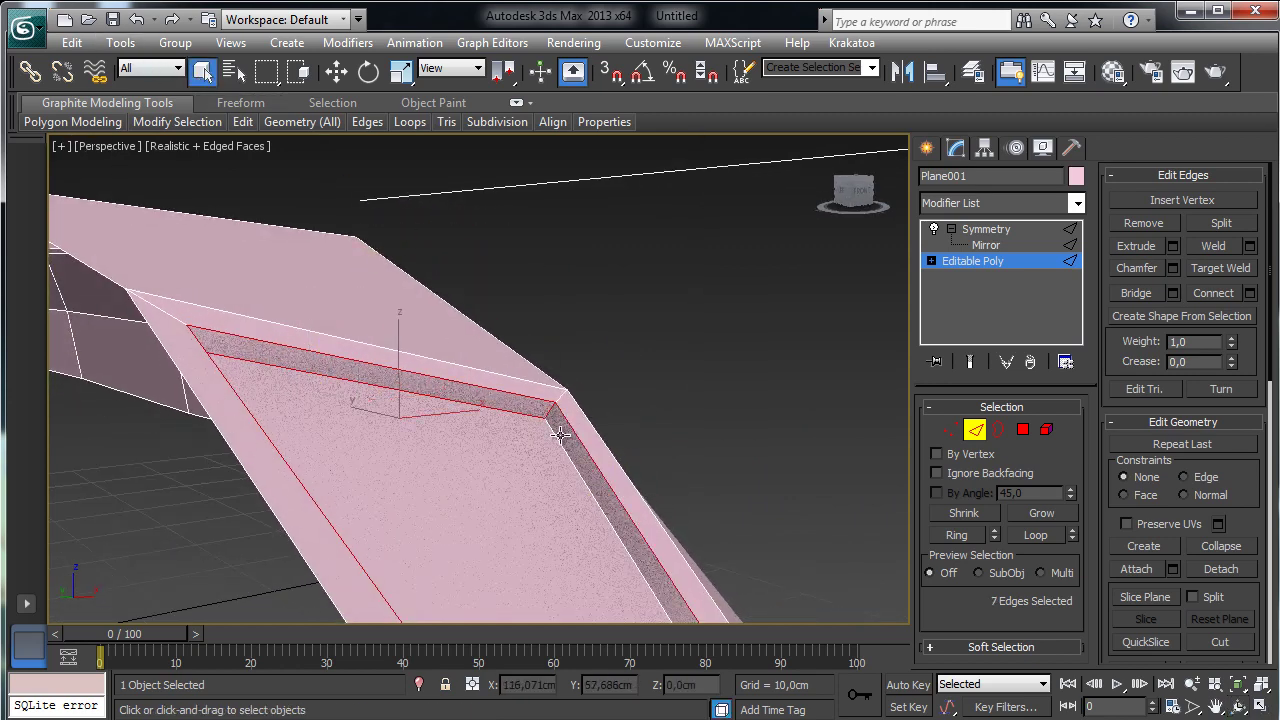
left_click(561, 447, "ctrl")
- Add the recess's lower front rim and floor edges and both lower corner edges to the selection
left_click(1238, 706)
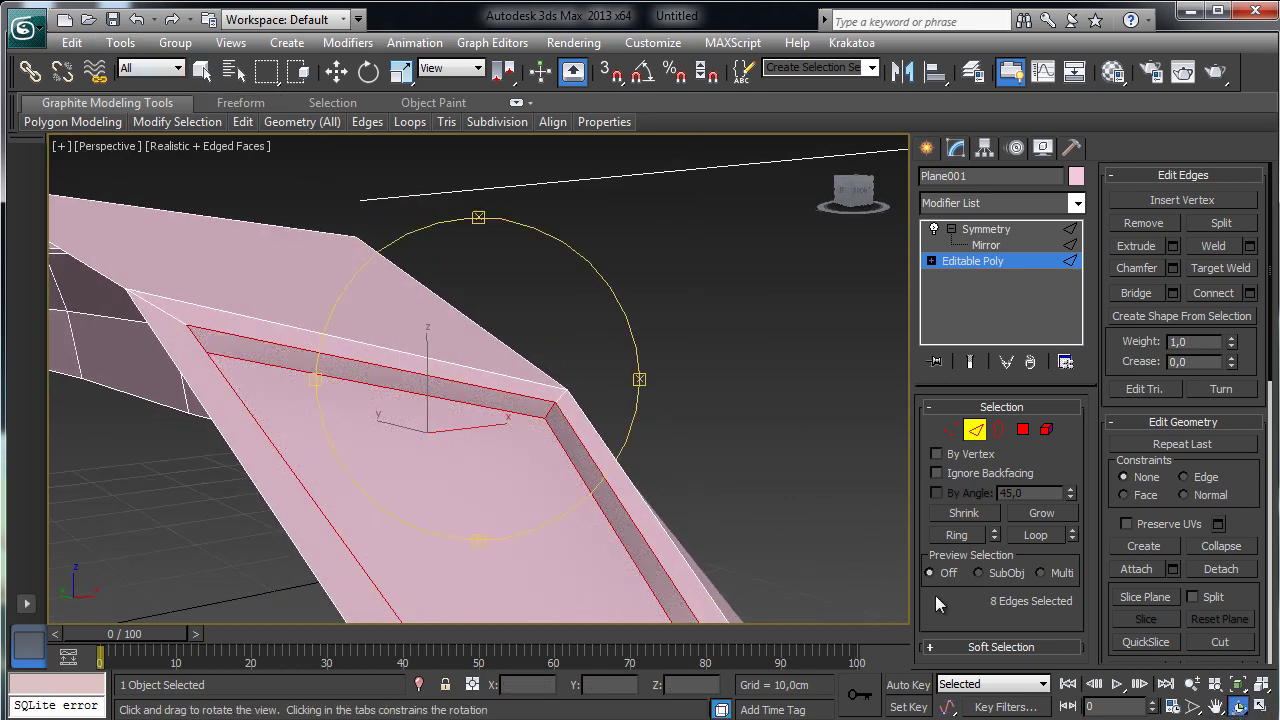
left_click_drag(489, 461, 276, 320)
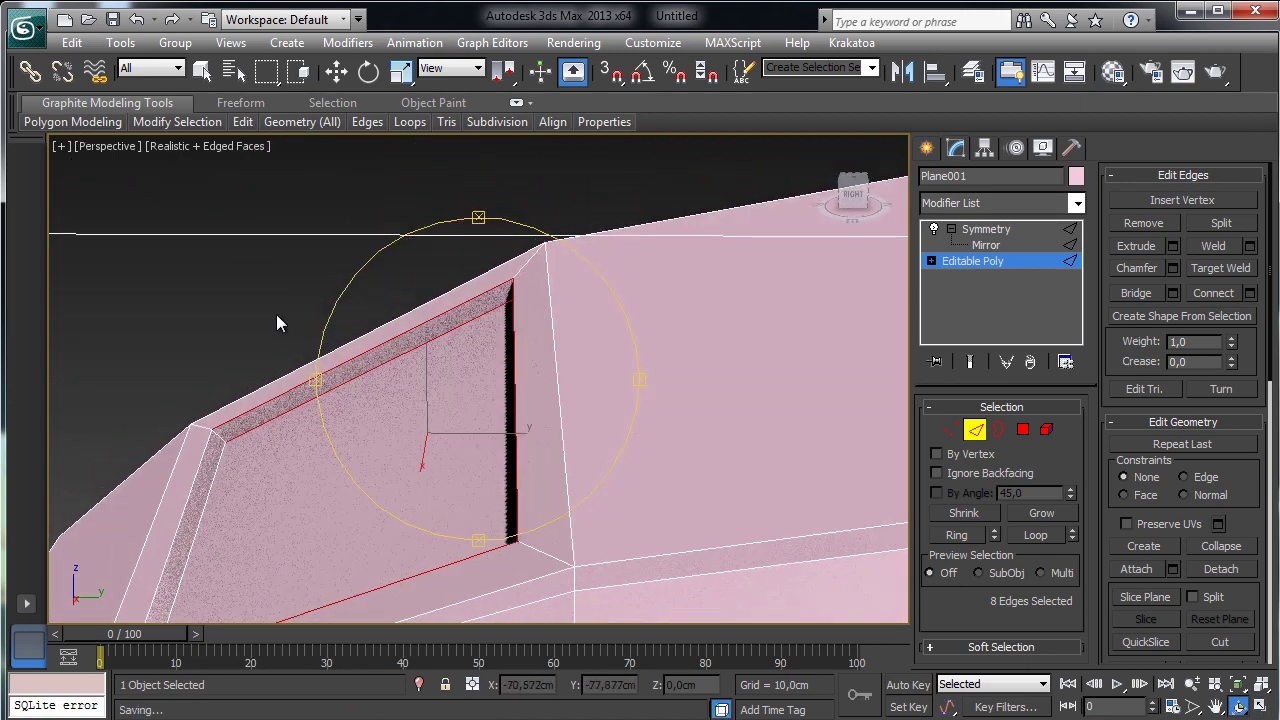
left_click(203, 70)
left_click(201, 451, "ctrl")
left_click(199, 470, "ctrl")
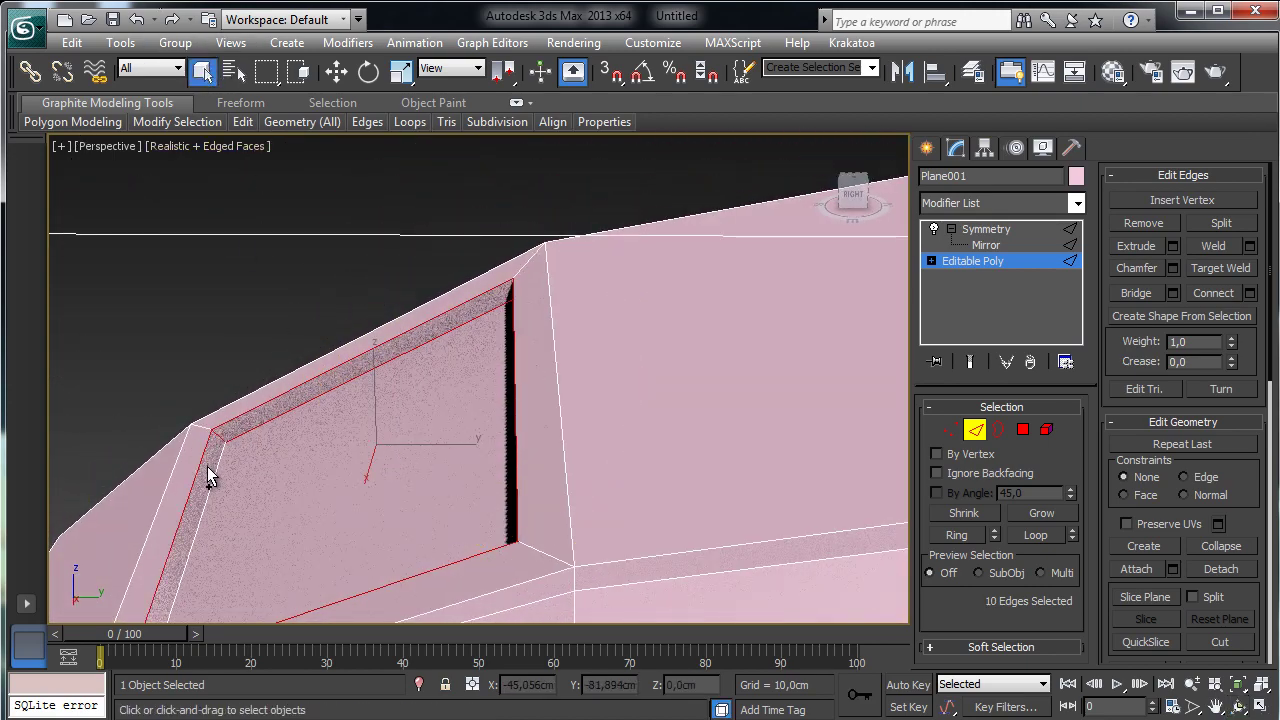
left_click(212, 477, "ctrl")
left_click(1215, 706)
left_click_drag(819, 578, 776, 362)
left_click(1238, 706)
left_click_drag(529, 418, 491, 447)
left_click(199, 72)
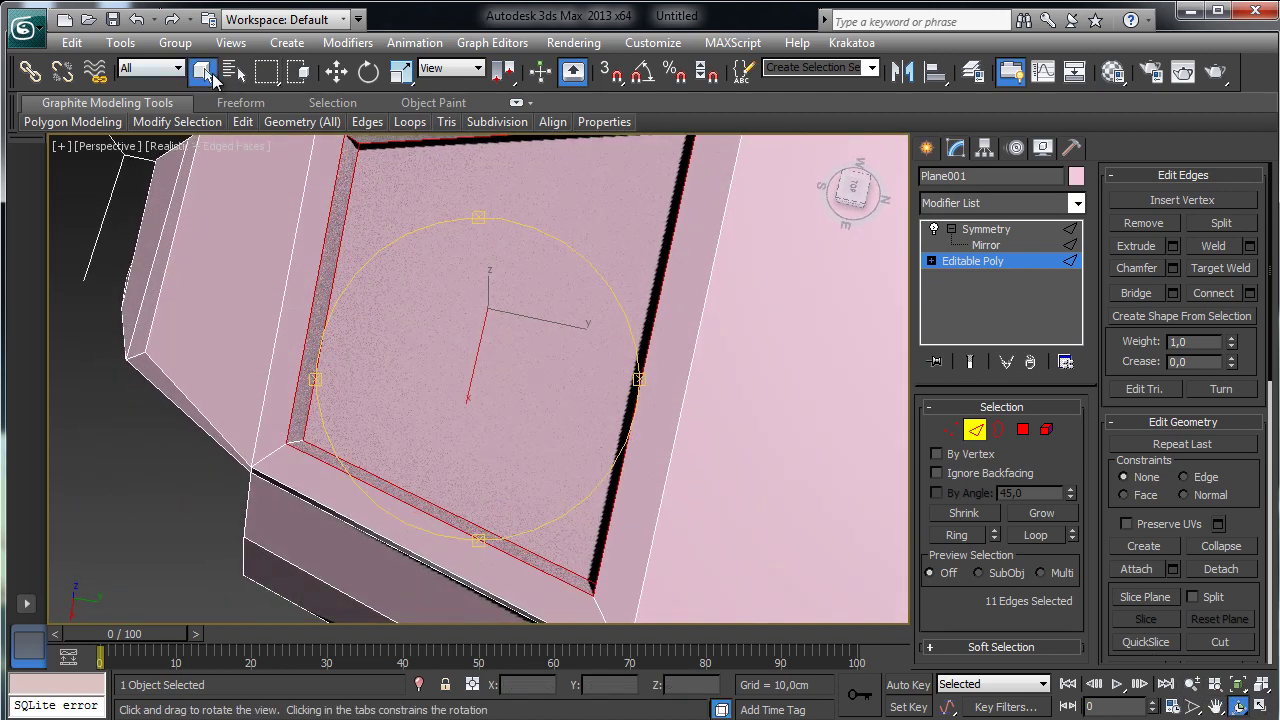
left_click(293, 439, "ctrl")
- Chamfer the twelve selected recess edges by 0.1 cm with 3 segments and leave edge-level editing
left_click(1238, 706)
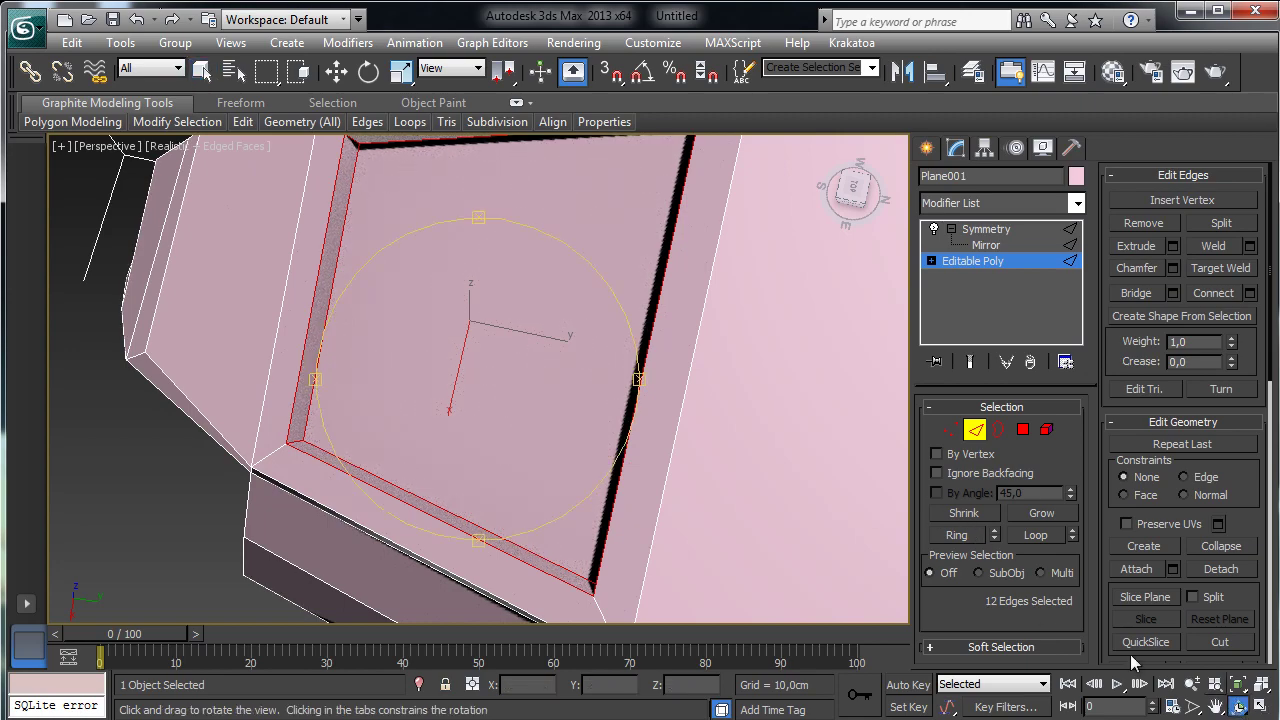
left_click_drag(507, 404, 655, 274)
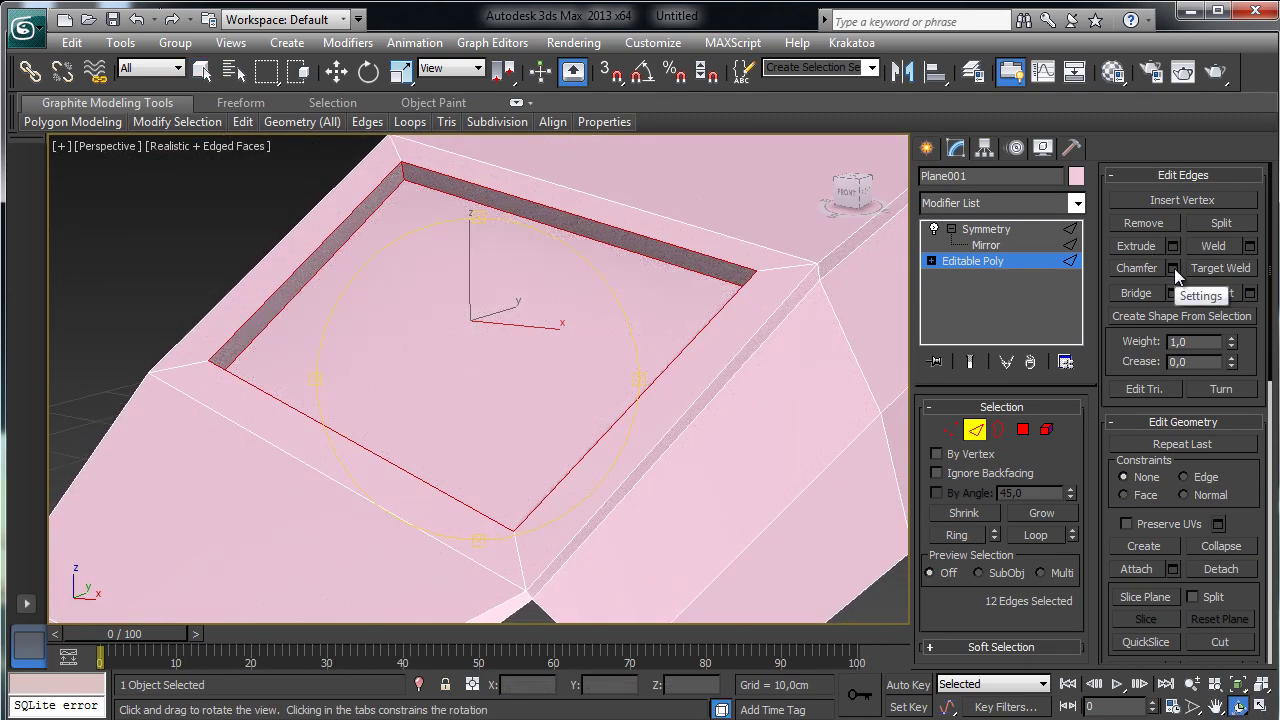
left_click(1174, 270)
left_click_drag(762, 301, 763, 330)
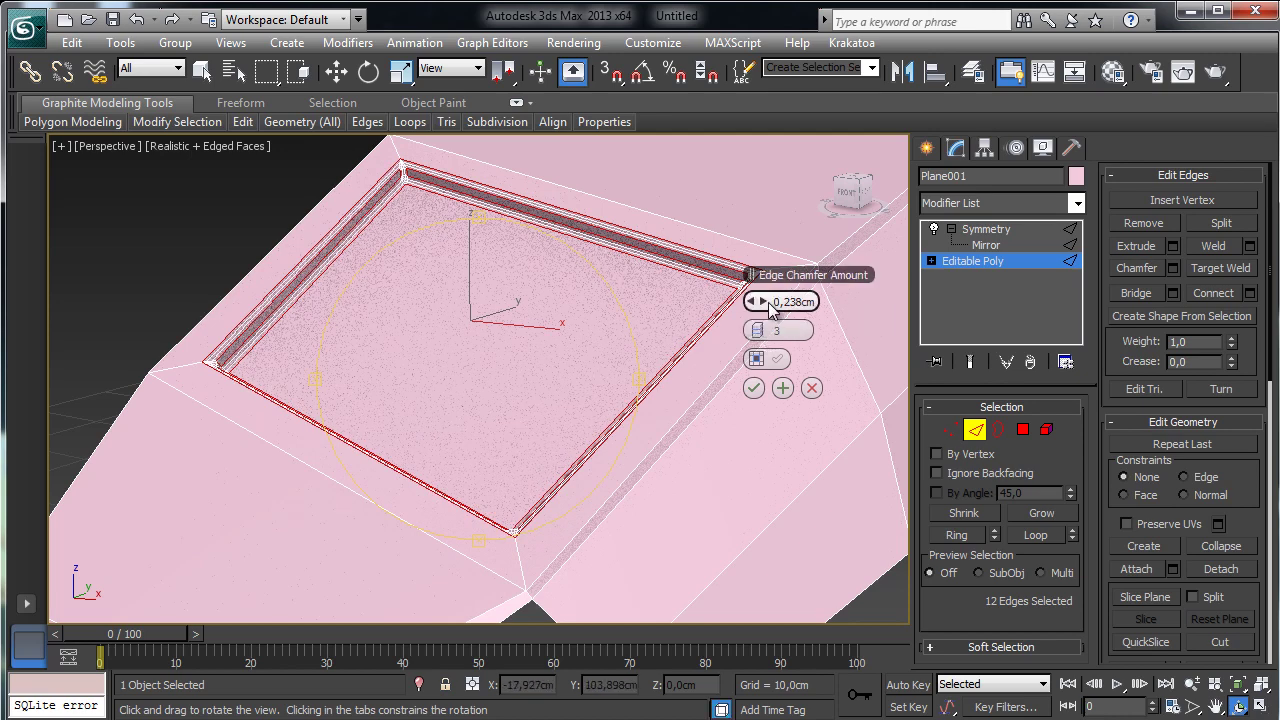
left_click(788, 301)
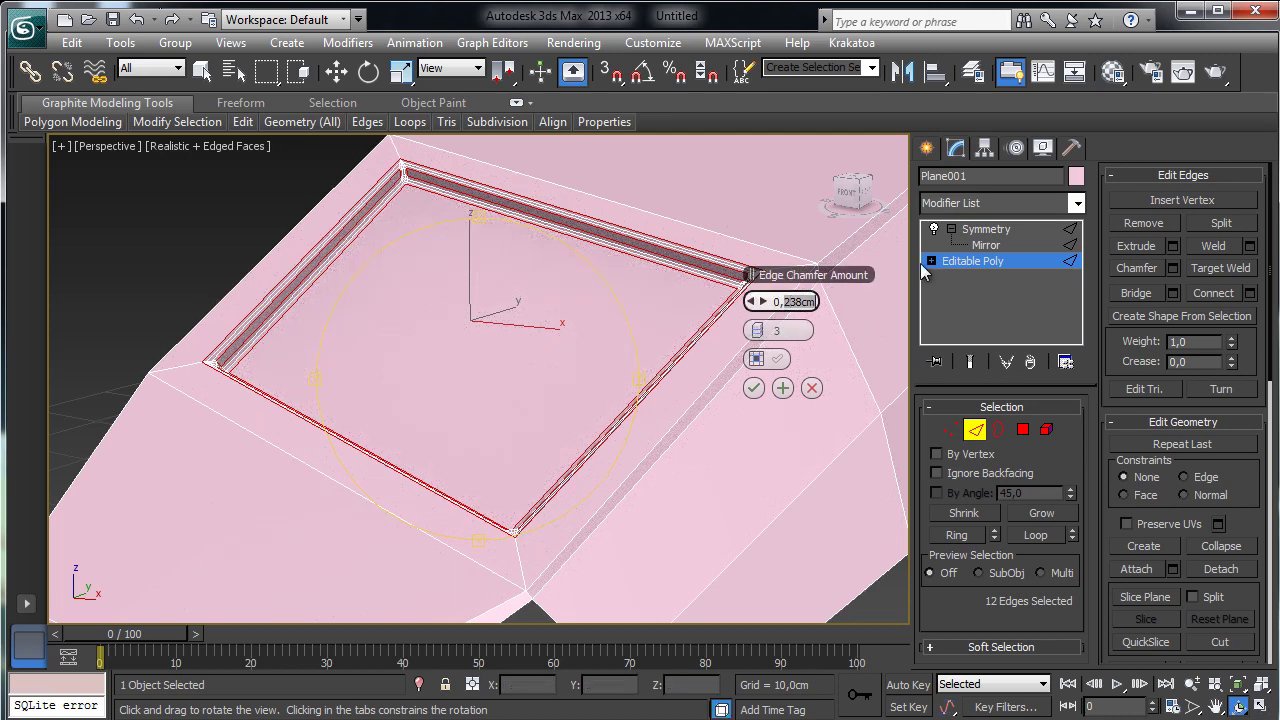
type("0,1")
key("Return")
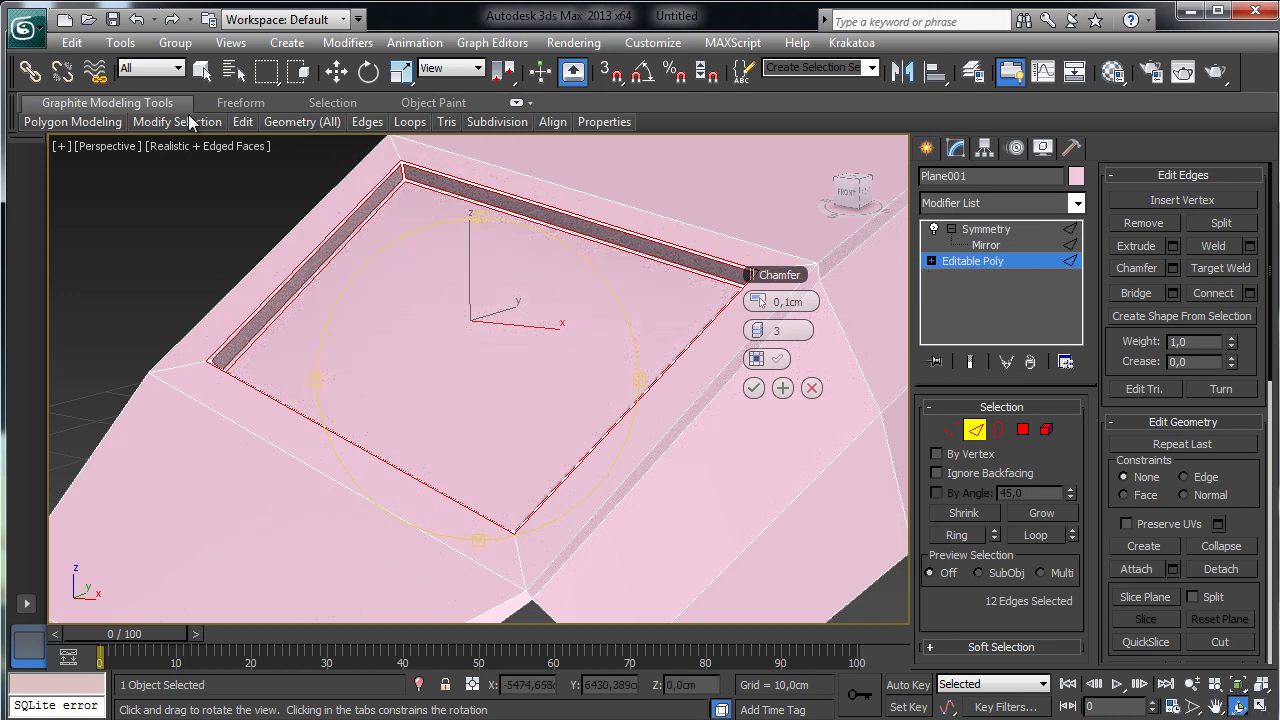
left_click(753, 388)
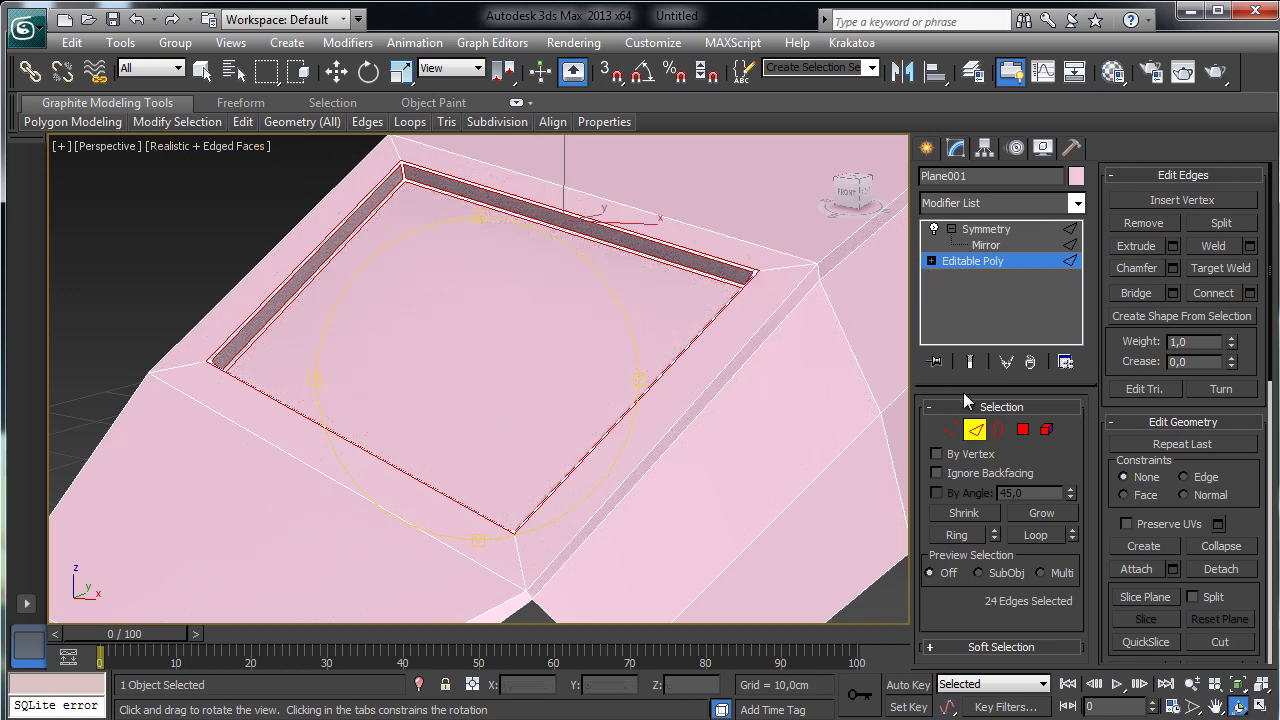
left_click(975, 432)
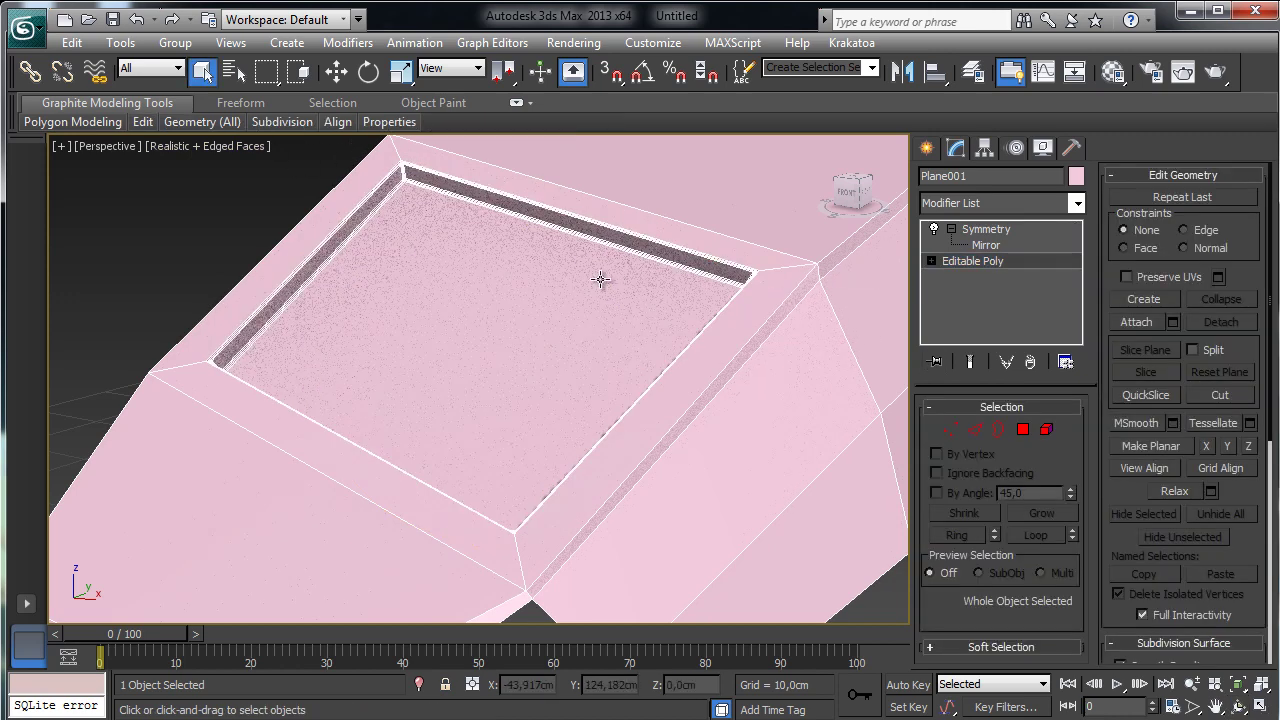
- Turn the end result display back on so the mirrored half of the shell shows
left_click(1193, 684)
left_click_drag(625, 330, 1055, 373)
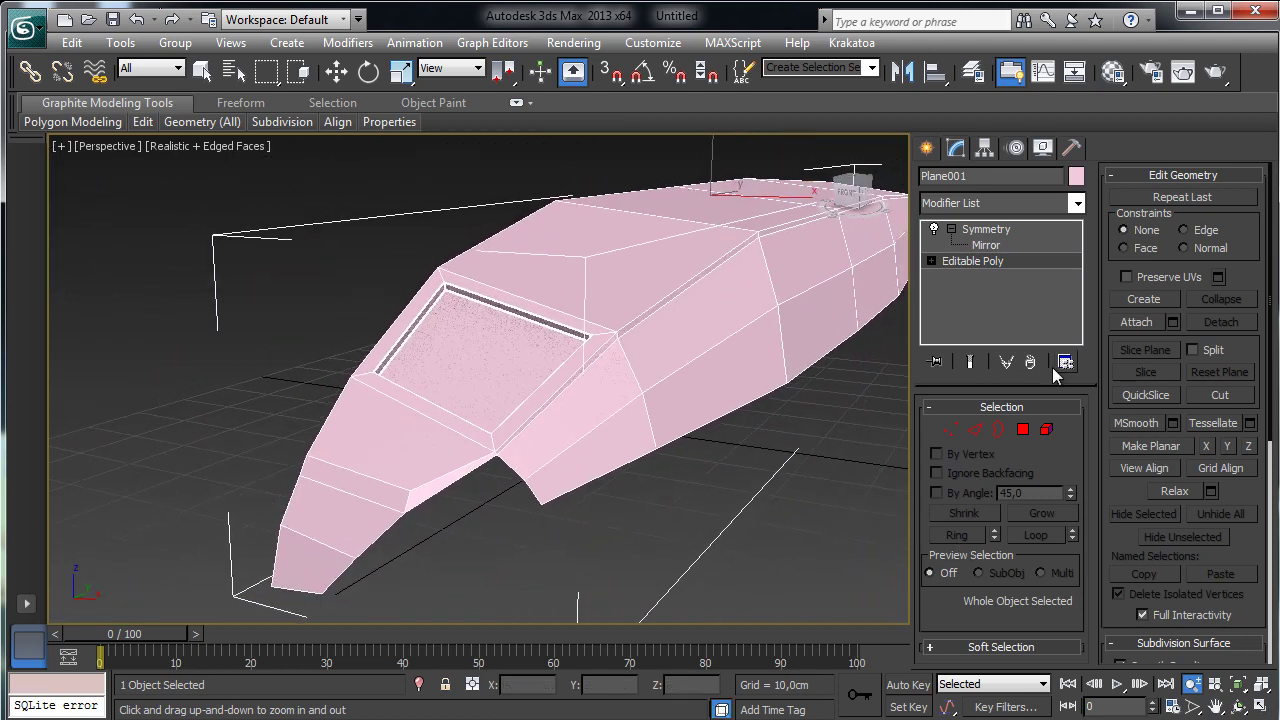
left_click(971, 362)
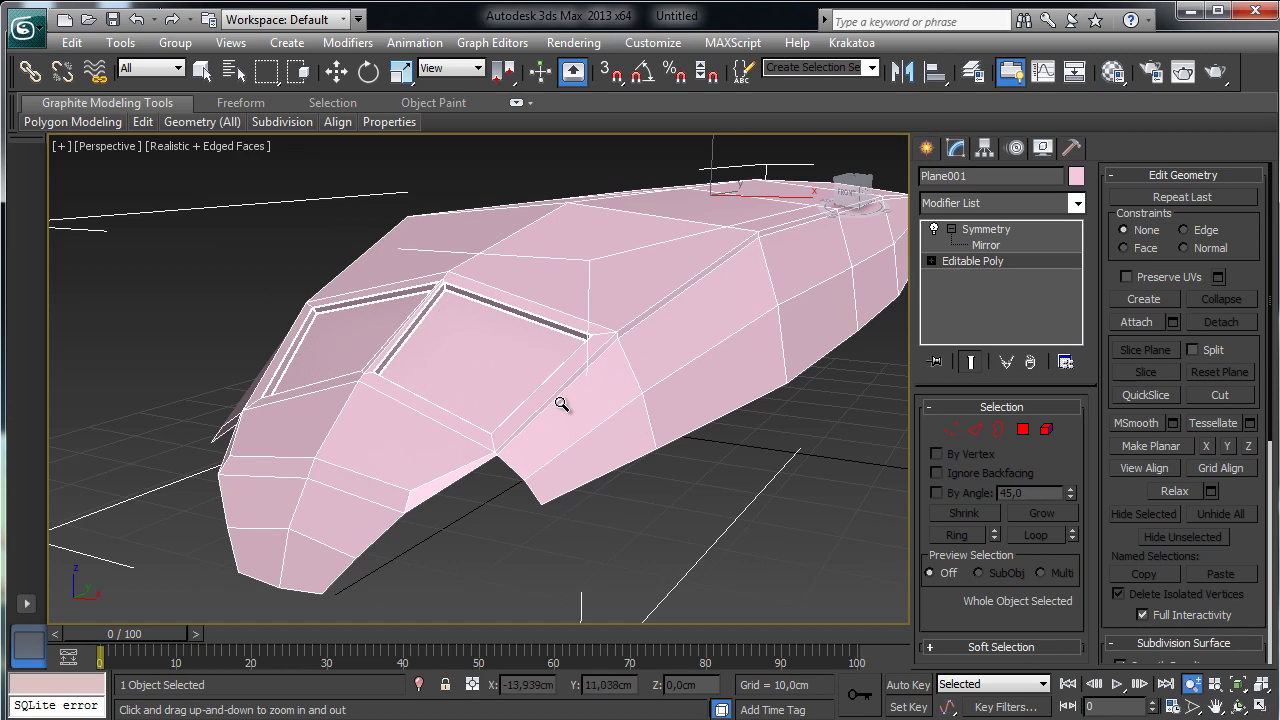
- Add a TurboSmooth modifier above Symmetry with 2 iterations, and switch its effect off in the stack
left_click(988, 229)
left_click(1077, 203)
left_click_drag(1072, 257, 1113, 707)
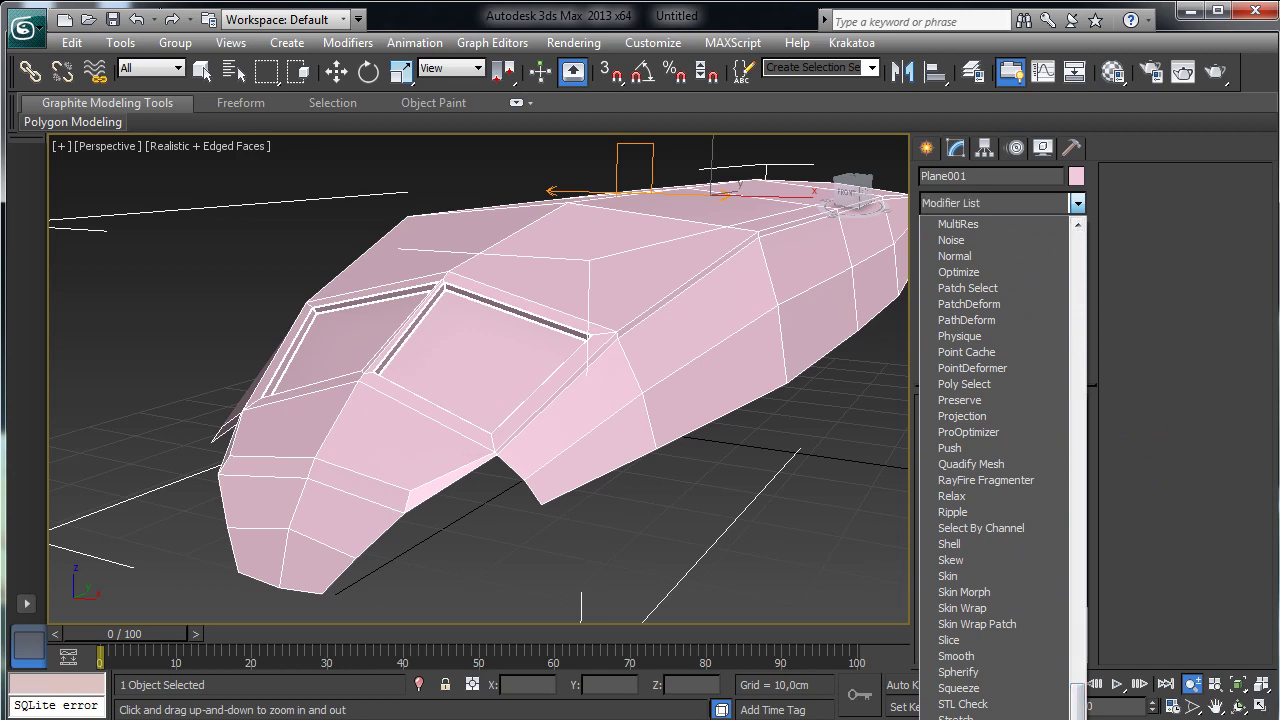
left_click(1068, 485)
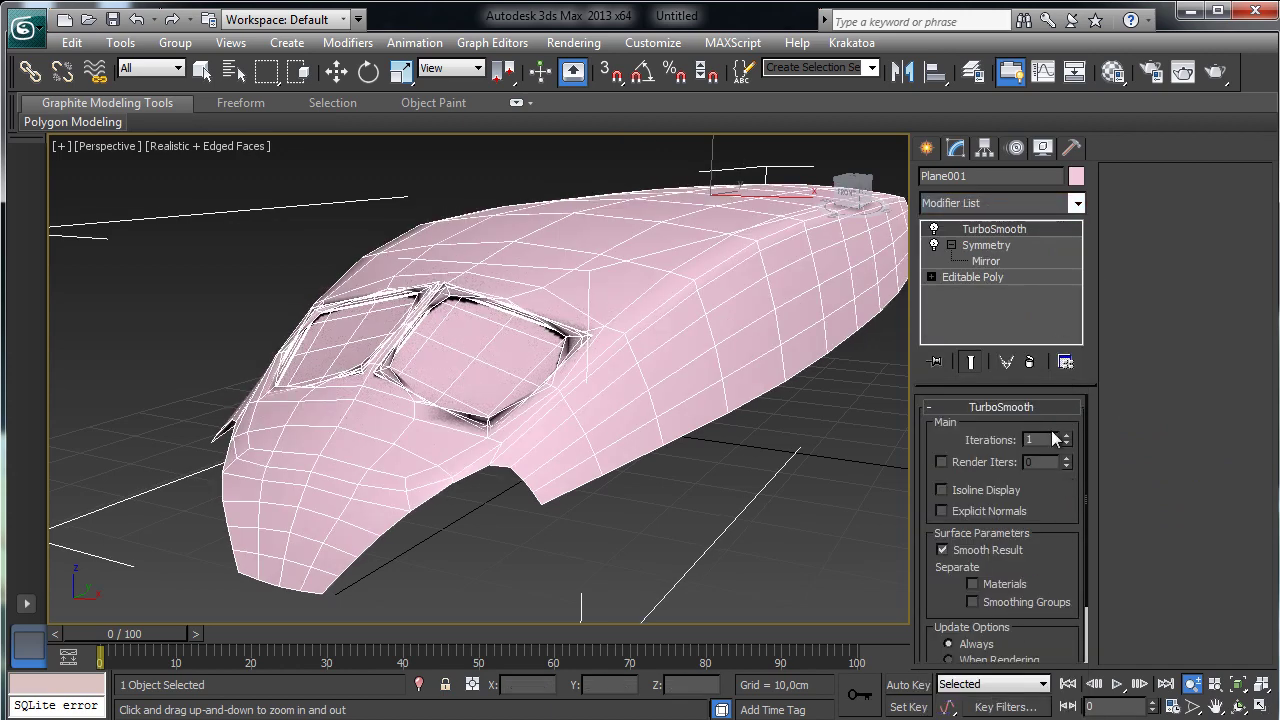
left_click(1065, 443)
left_click(1067, 438)
left_click(1066, 438)
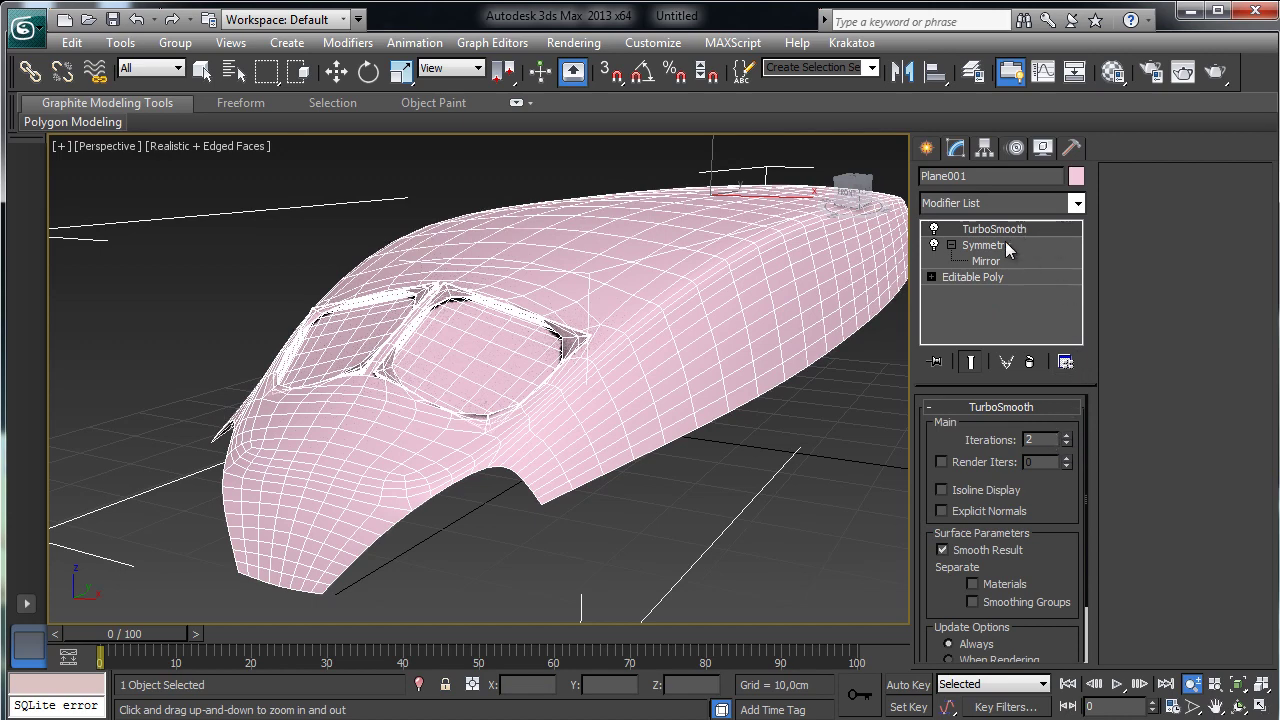
left_click(934, 229)
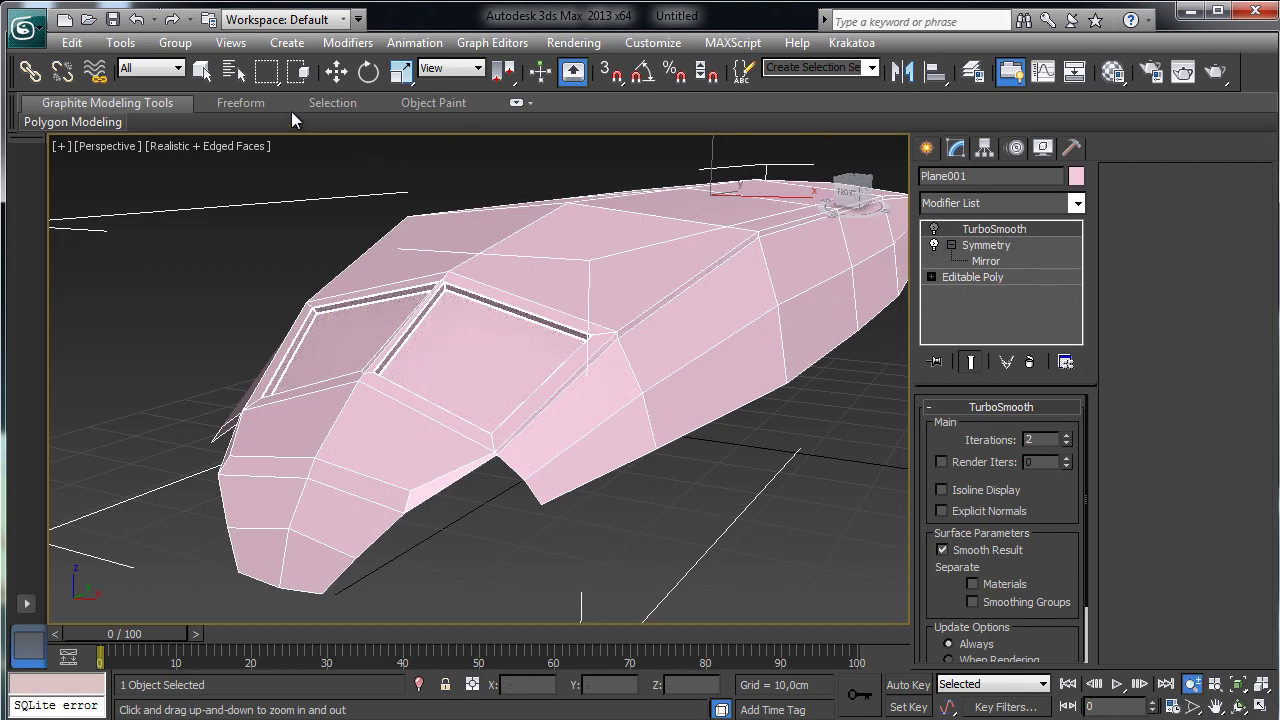
- Enter the Editable Poly's edge level and select the middle edge of the side's lower border
left_click(202, 70)
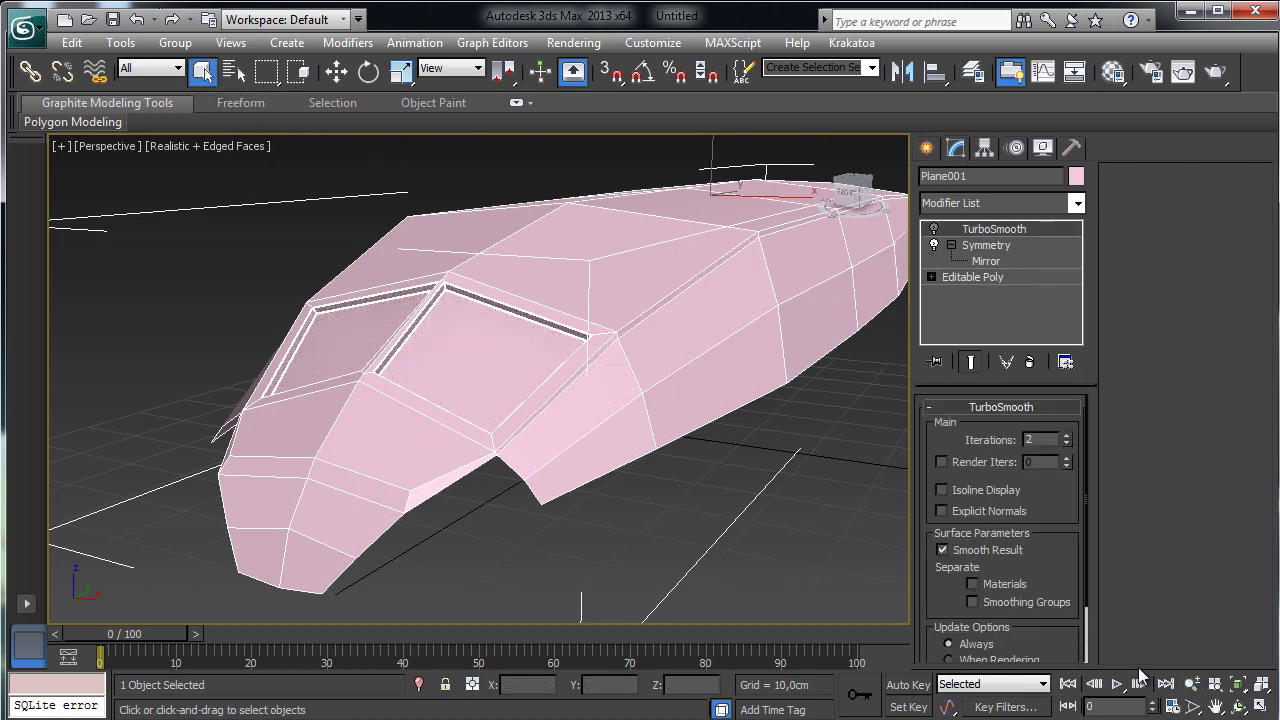
left_click(1192, 683)
left_click_drag(543, 329, 545, 450)
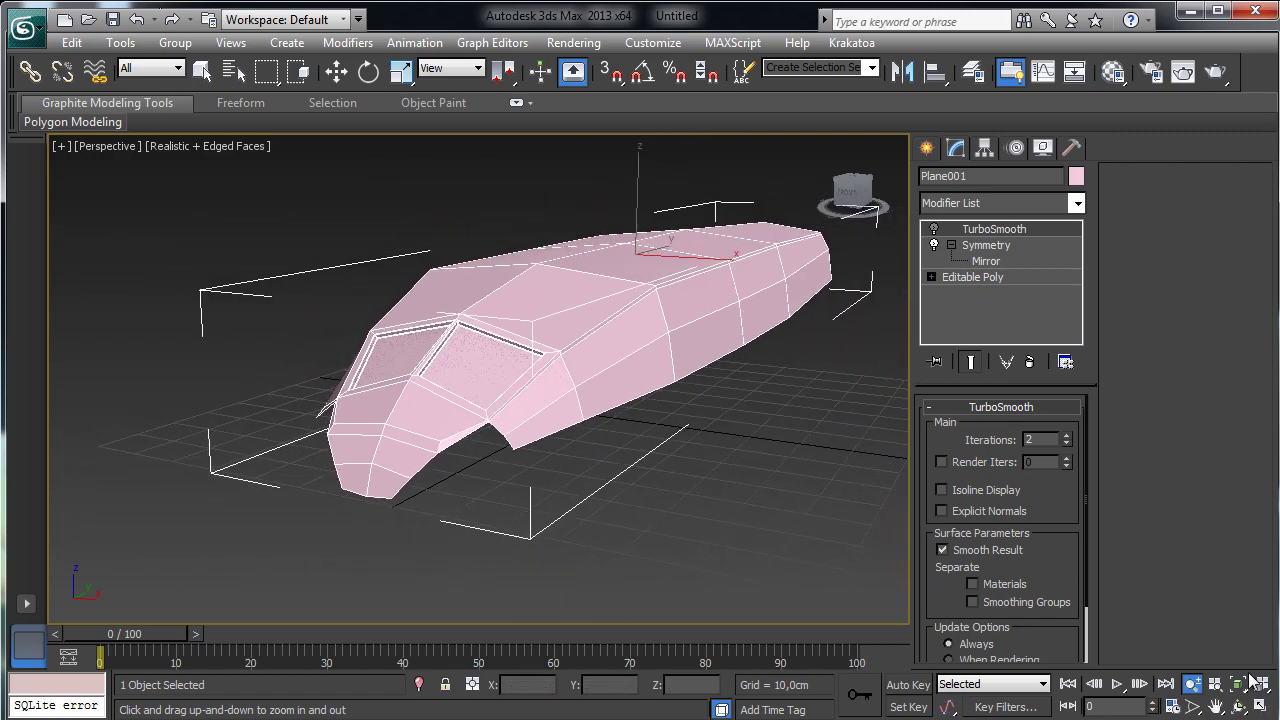
left_click(1216, 706)
left_click_drag(622, 395, 452, 490)
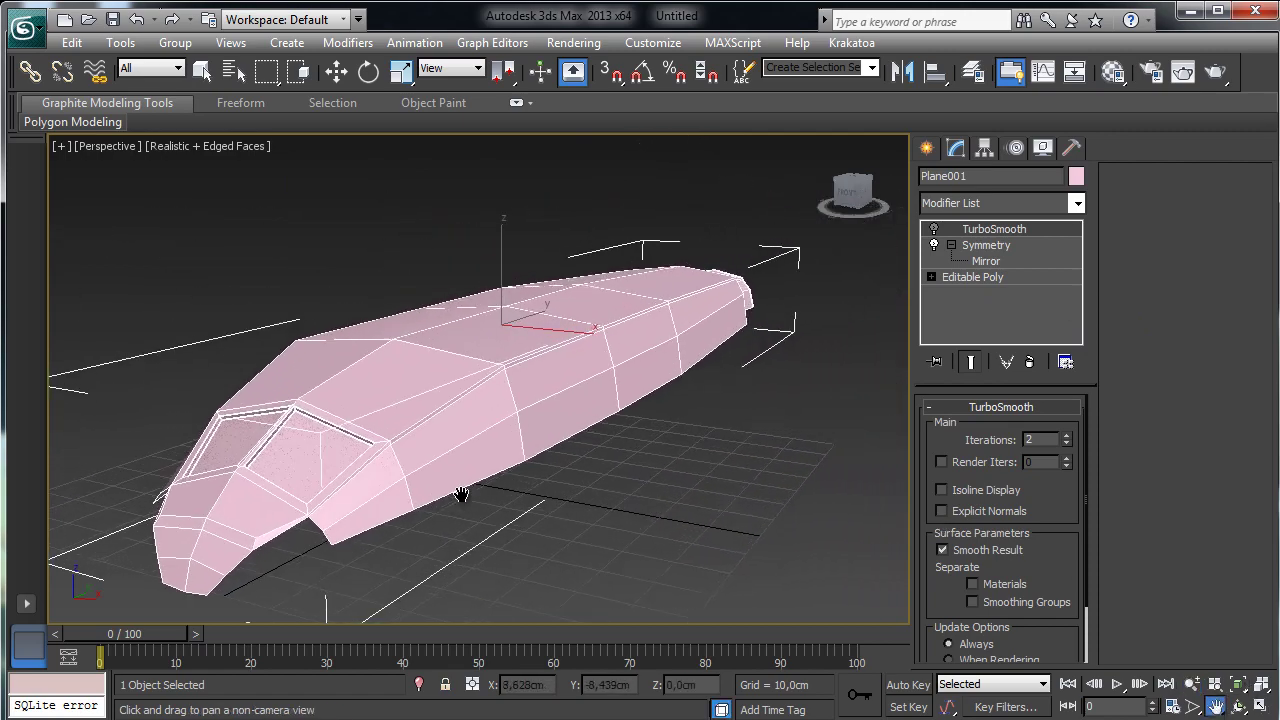
left_click(1238, 706)
left_click_drag(460, 365, 427, 361)
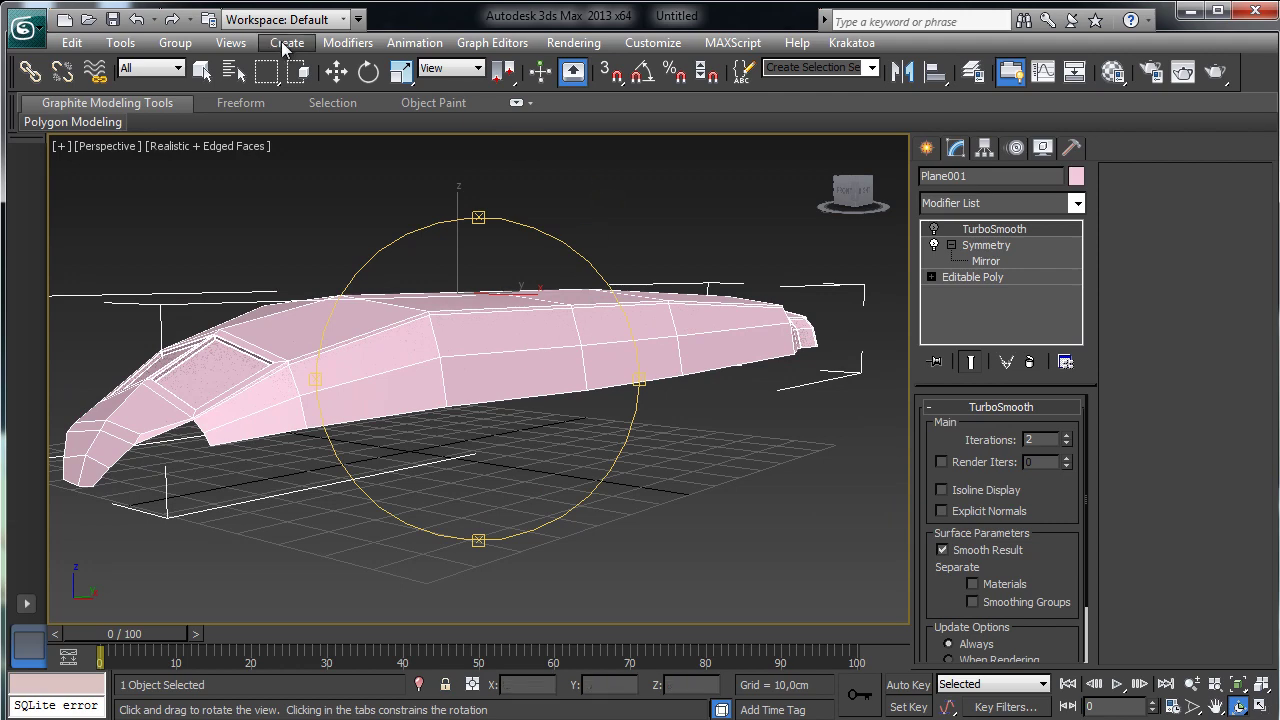
left_click(336, 71)
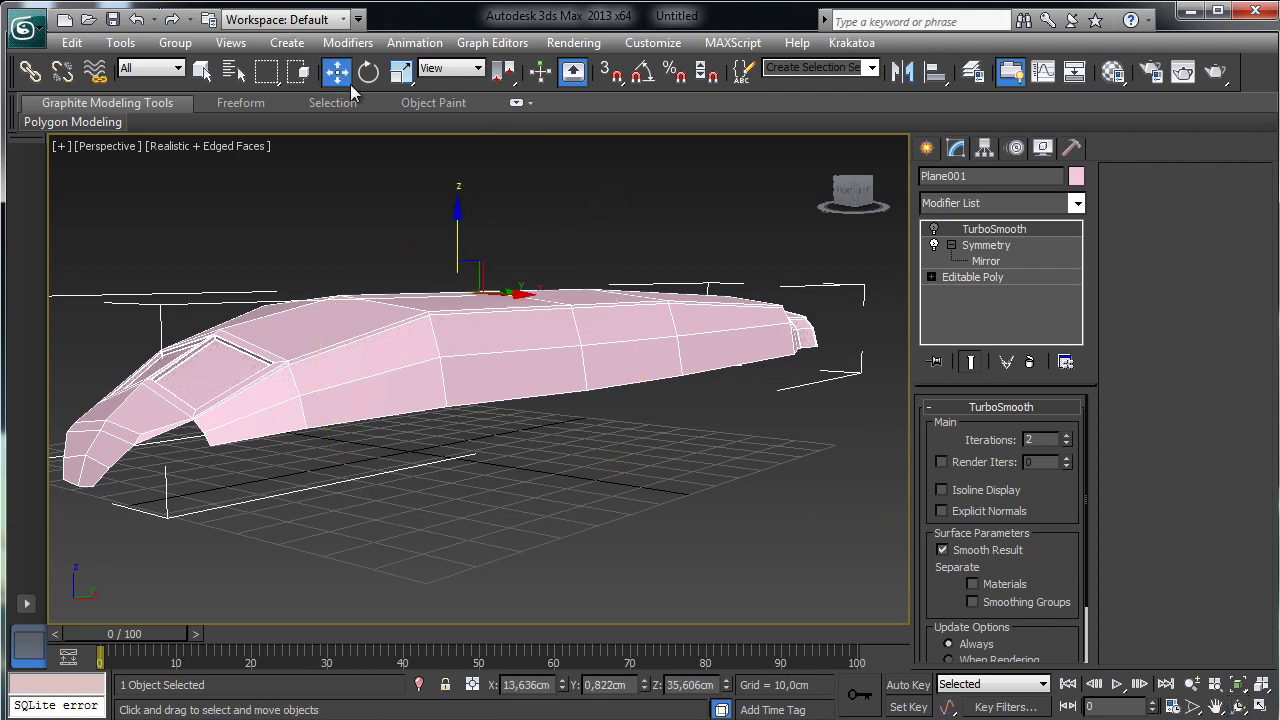
left_click(931, 278)
left_click(975, 310)
left_click(552, 405)
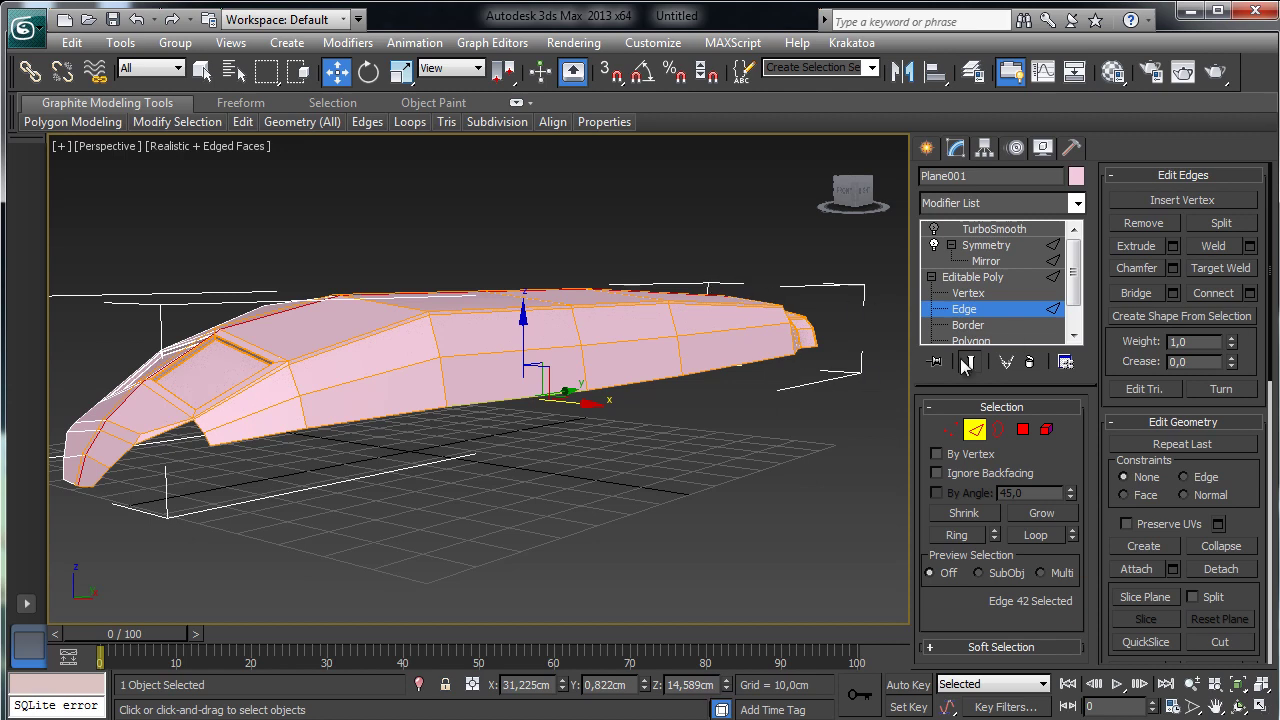
- Add the two front and two rear edges of the side's lower border to the selection
left_click(360, 424, "ctrl")
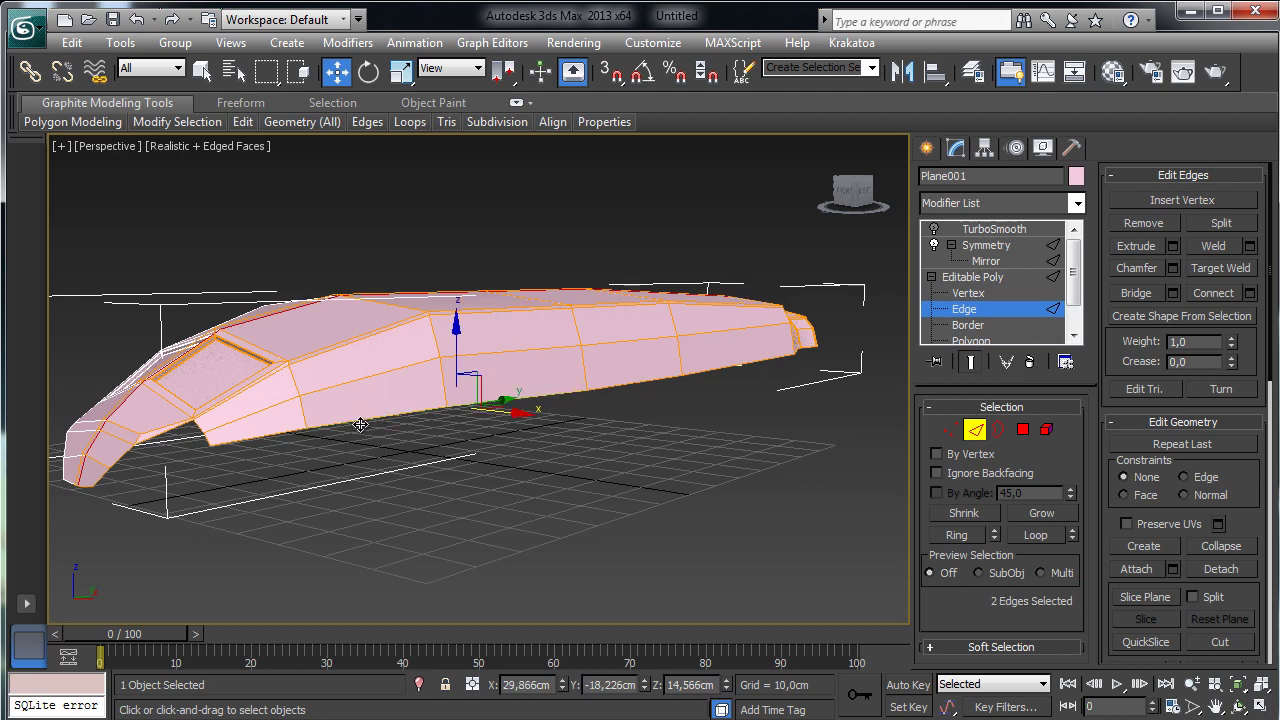
left_click(270, 438, "ctrl")
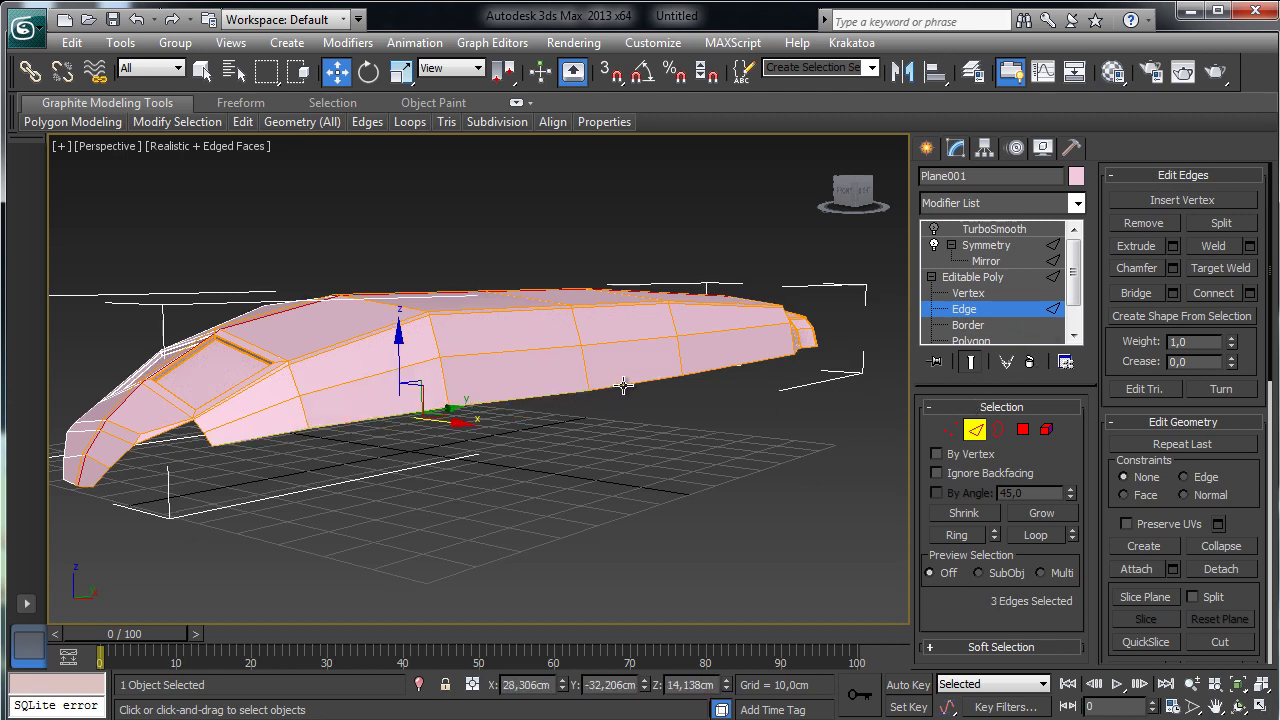
key("q")
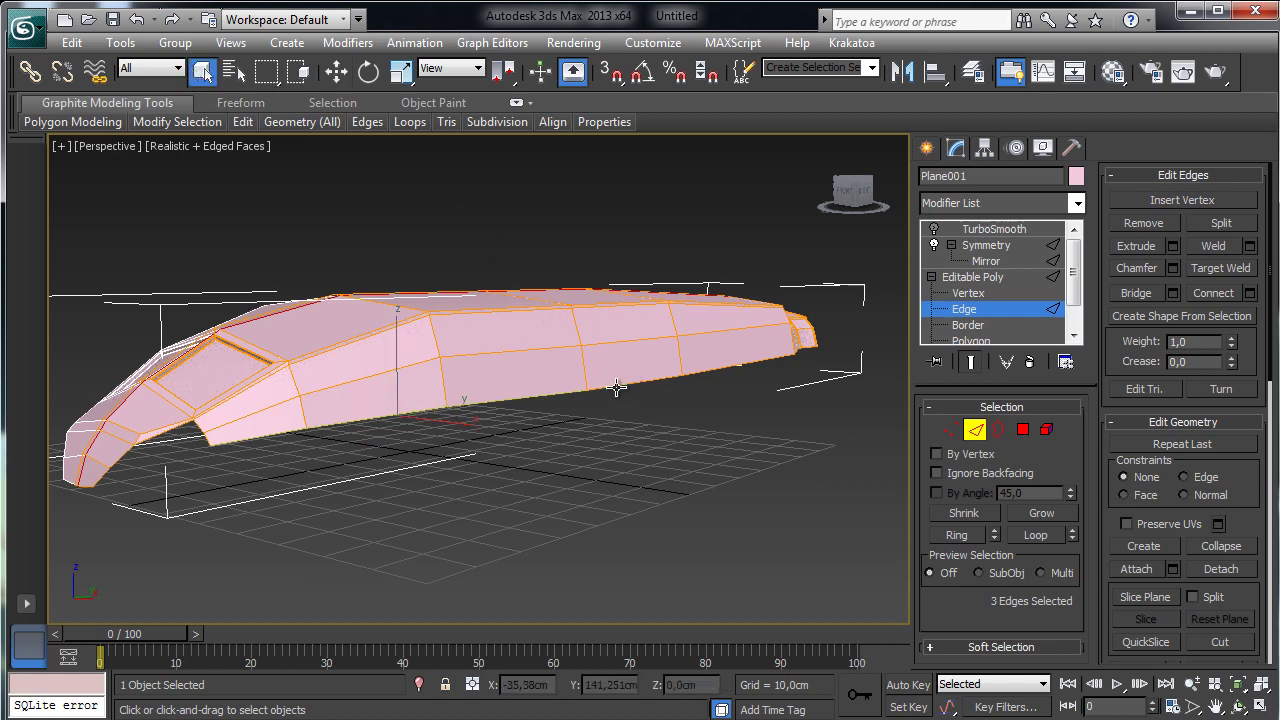
left_click(700, 373, "ctrl")
left_click(755, 363, "ctrl")
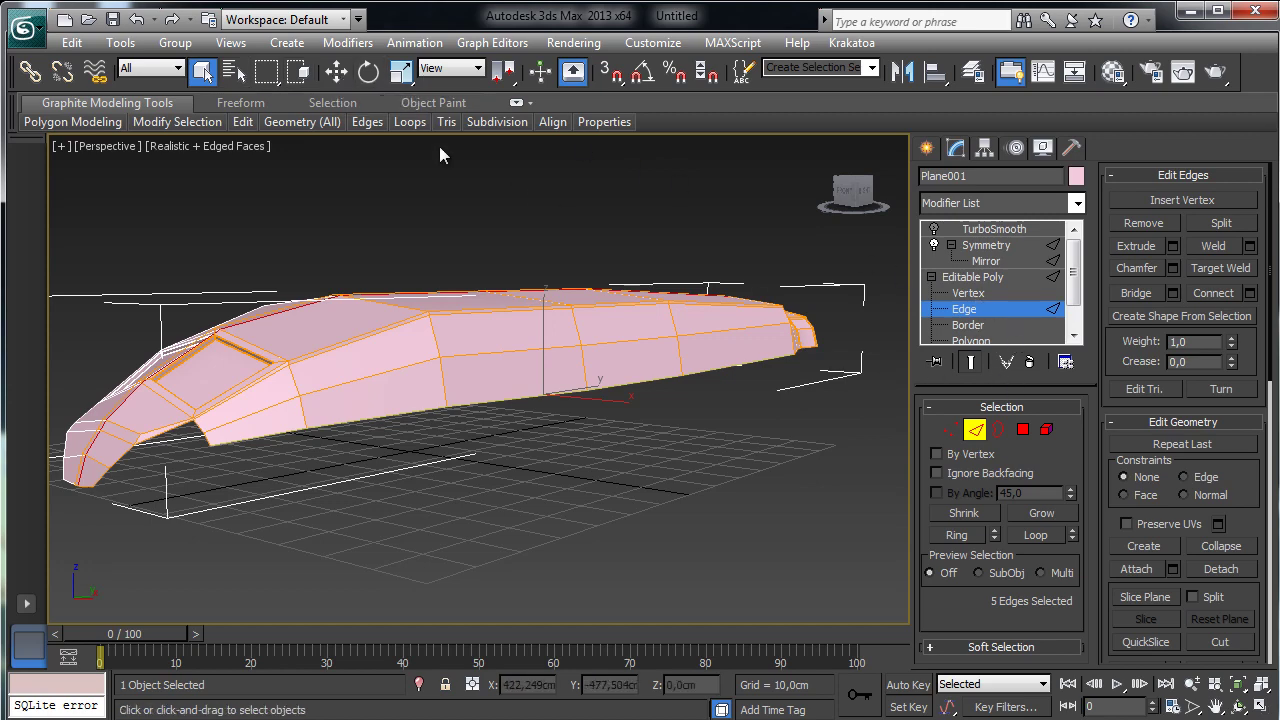
- Extrude the five selected border edges downward to about Z 6.2 cm, extending the shell's side wall
left_click(336, 71)
left_click(1238, 706)
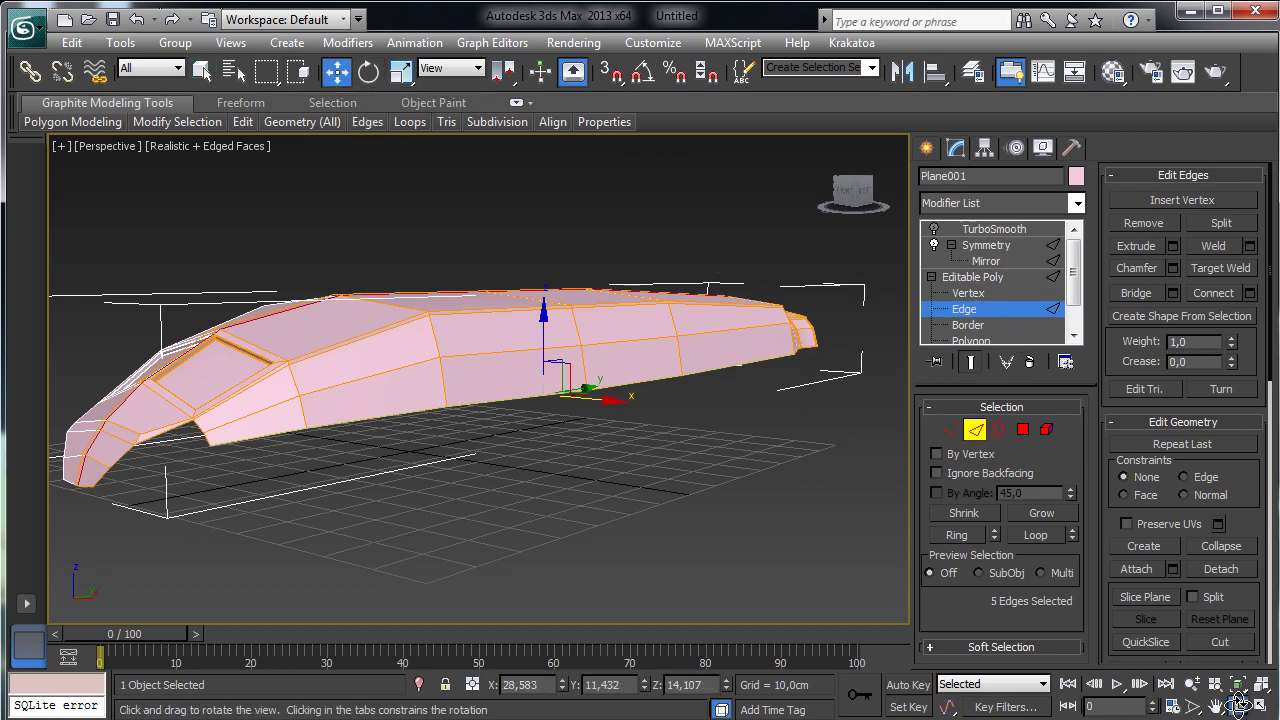
left_click_drag(534, 383, 590, 382)
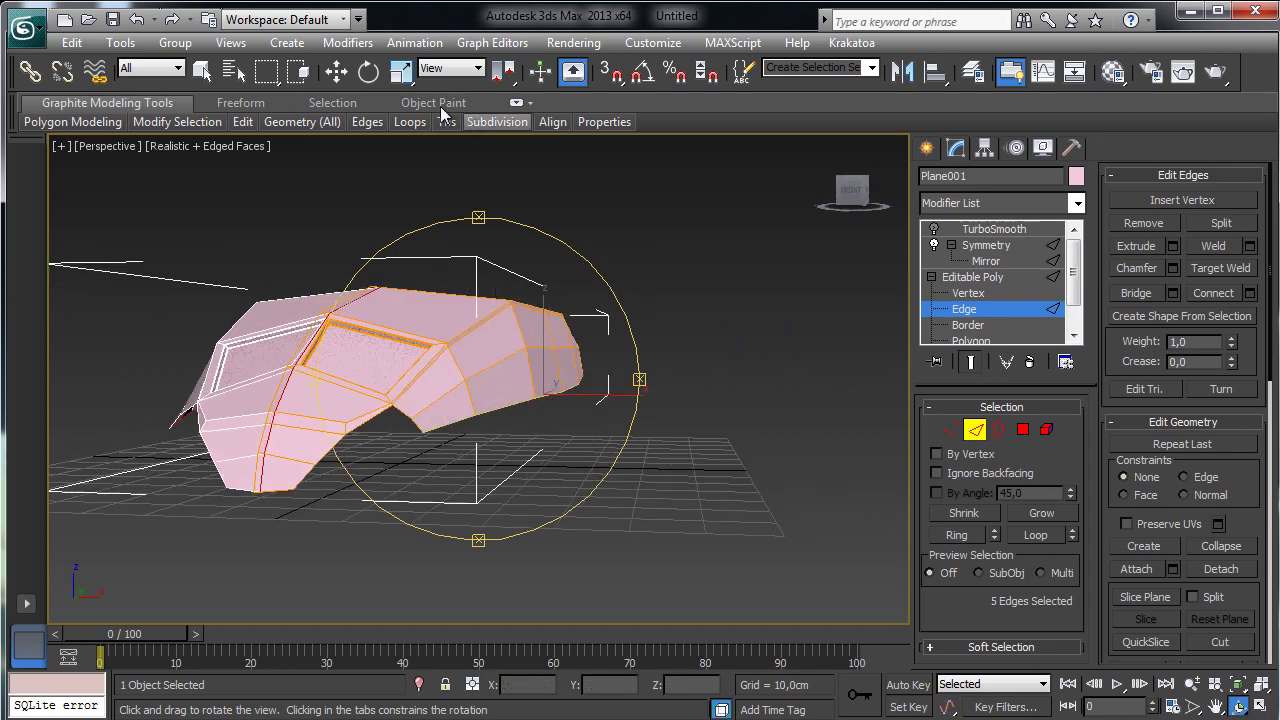
left_click(340, 74)
left_click_drag(543, 325, 546, 420)
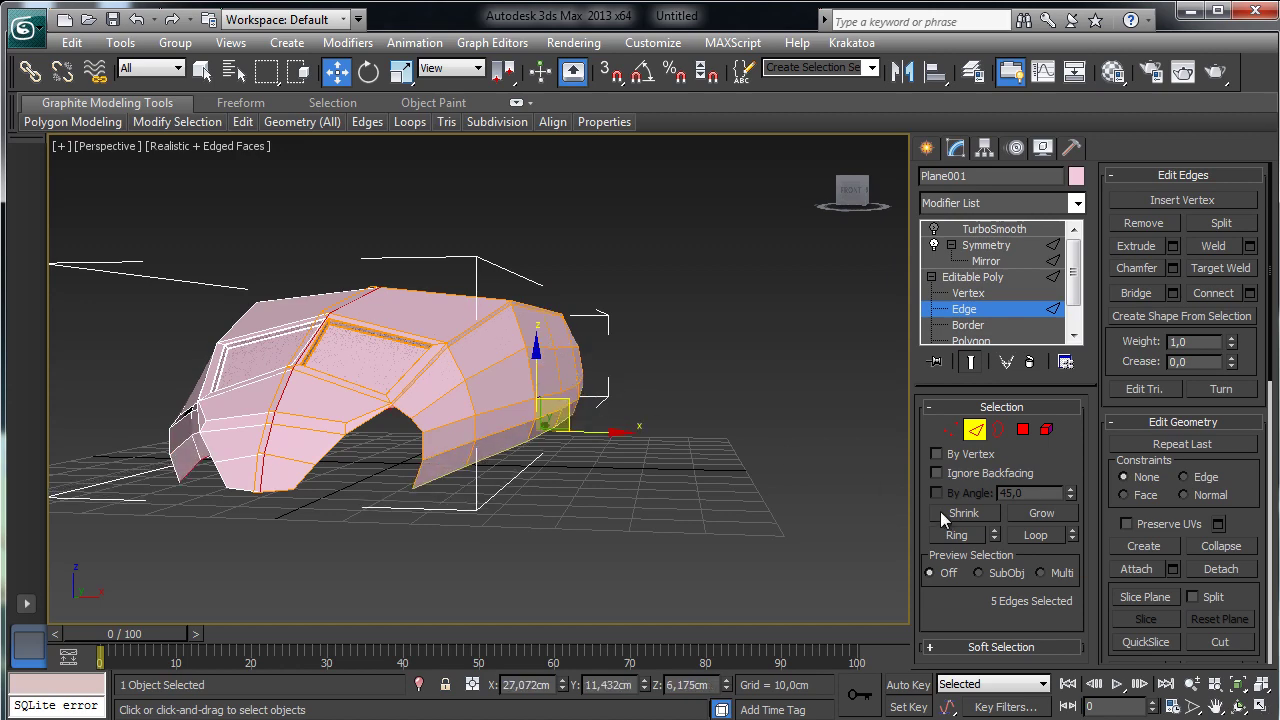
- Extrude the five border edges inward beneath the body to about X 11.4 cm and Z -0.15 cm
left_click(1240, 706)
left_click_drag(657, 463, 455, 390)
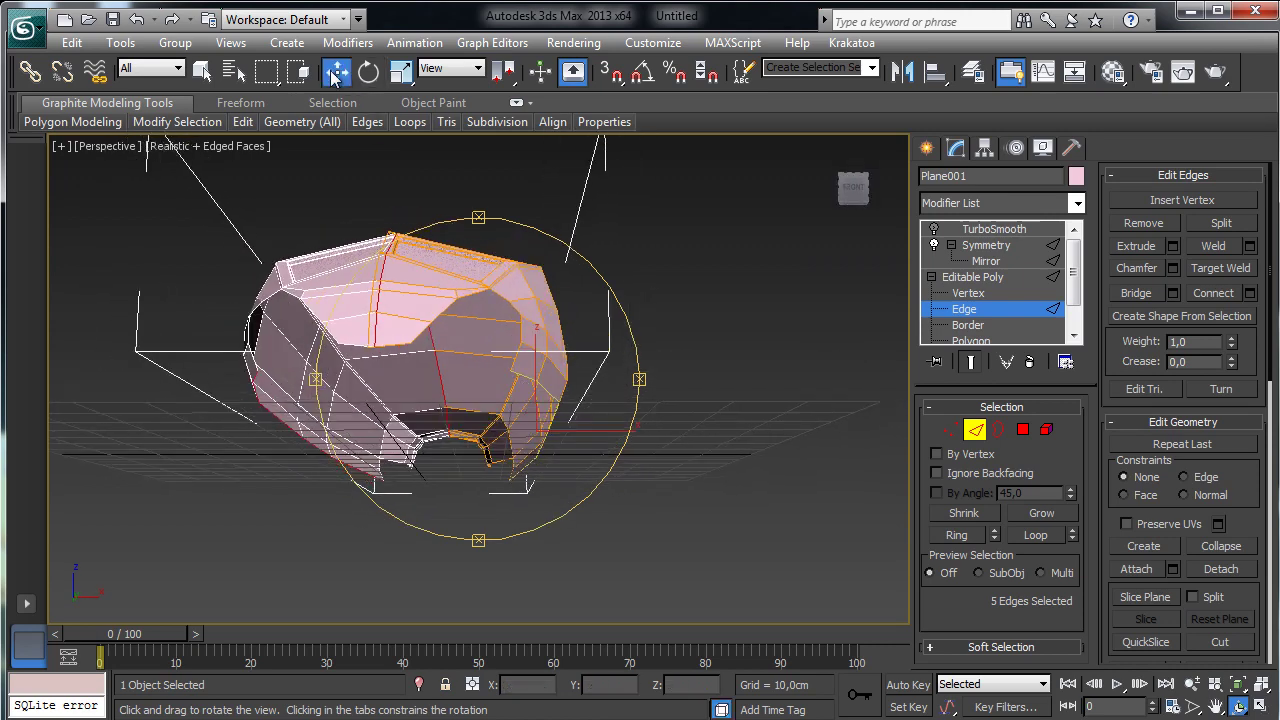
right_click(583, 383)
left_click_drag(563, 400, 492, 435)
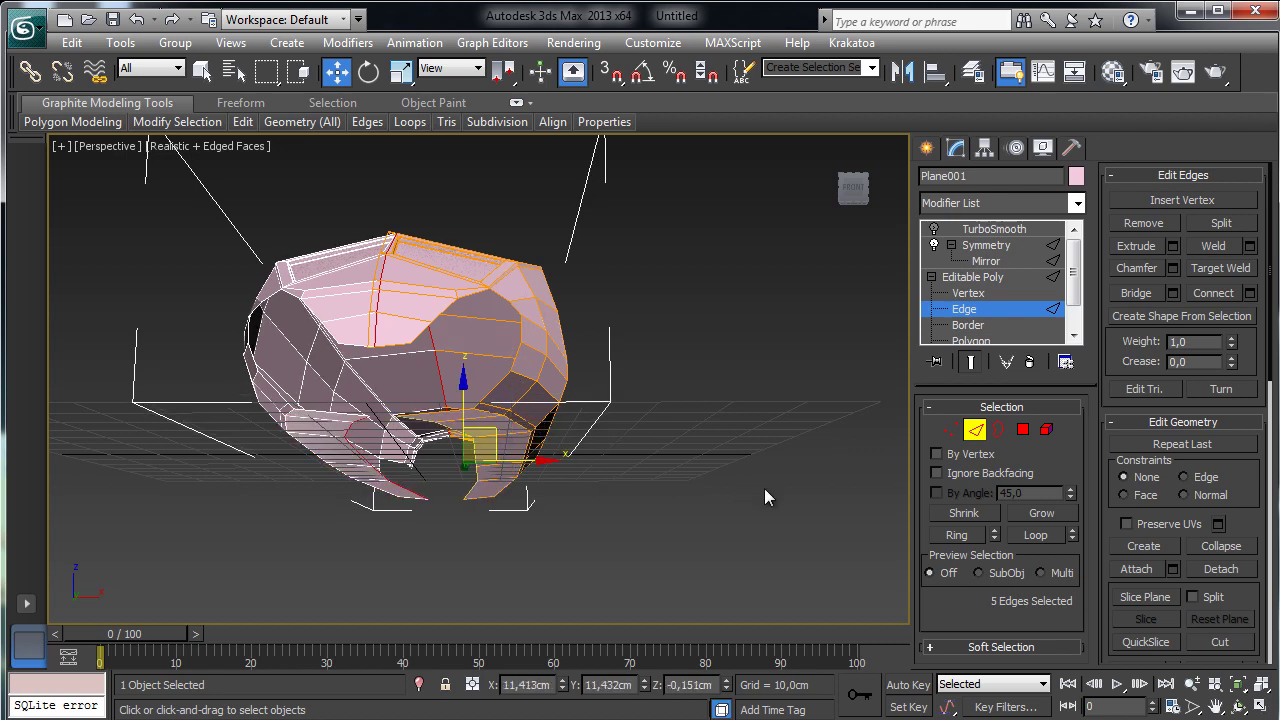
- Switch to polygon level and select the three lower side polygons running from mid-body to the rear
left_click(1238, 706)
left_click_drag(470, 360, 437, 449)
left_click(1023, 429)
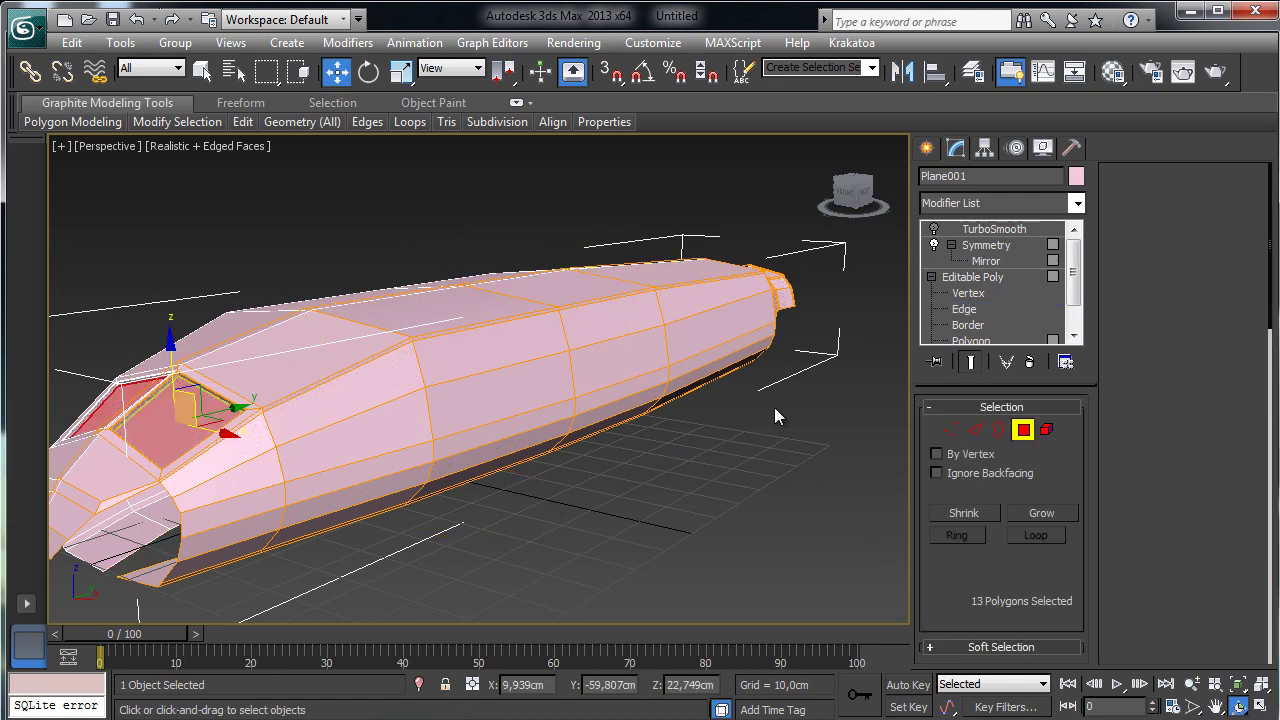
left_click(491, 448)
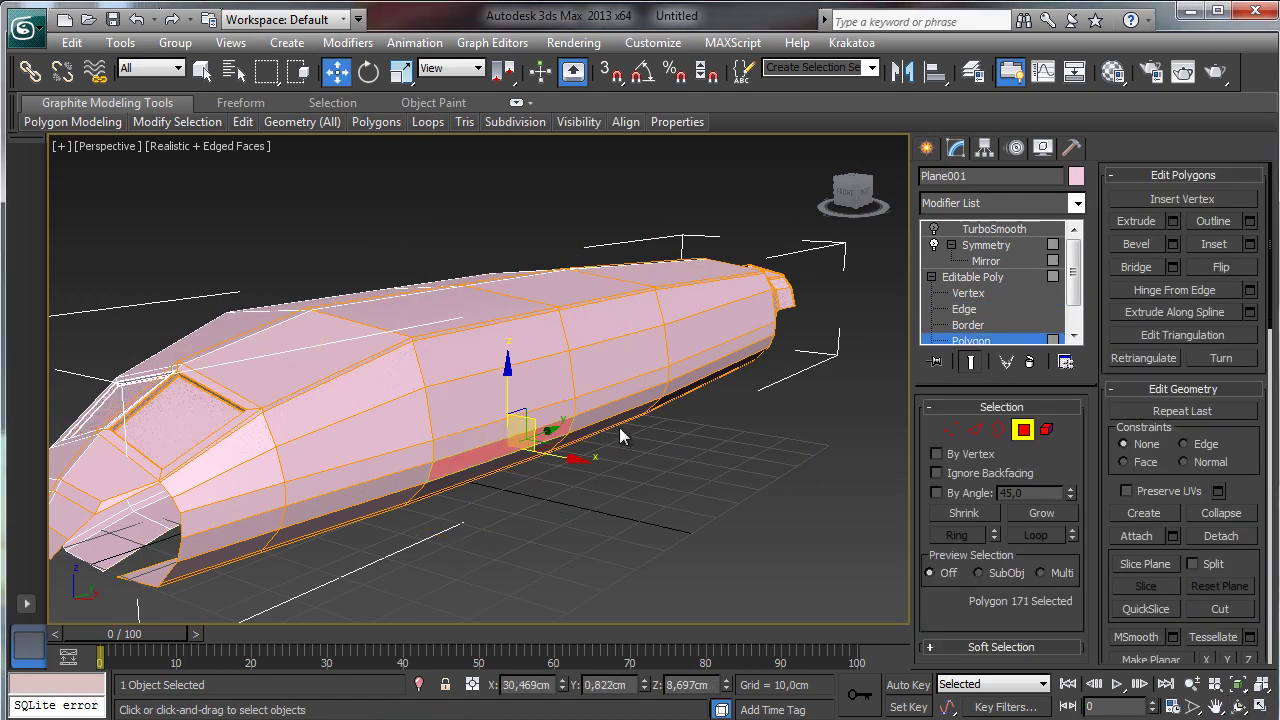
left_click(590, 410, "ctrl")
left_click(690, 380, "ctrl")
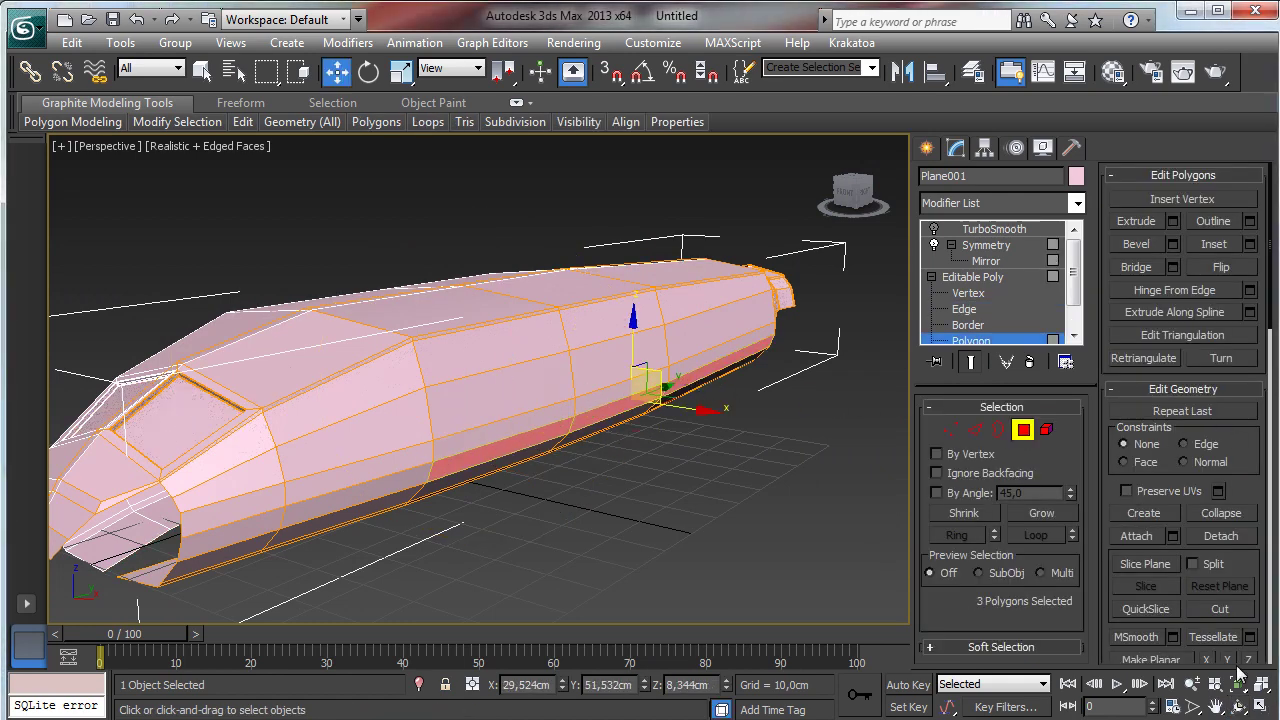
- Bevel the three selected side polygons outward with a height of 3.838 cm and an outline of -0.787 cm
left_click(1238, 708)
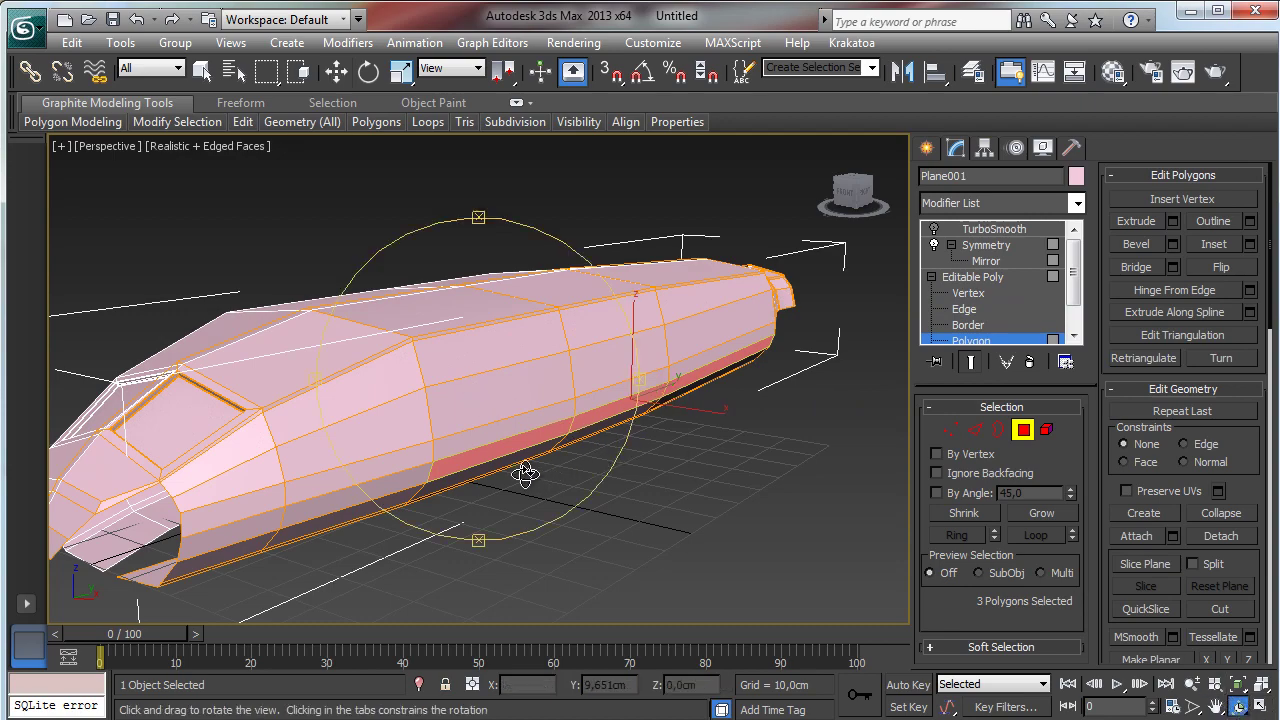
left_click_drag(523, 466, 497, 484)
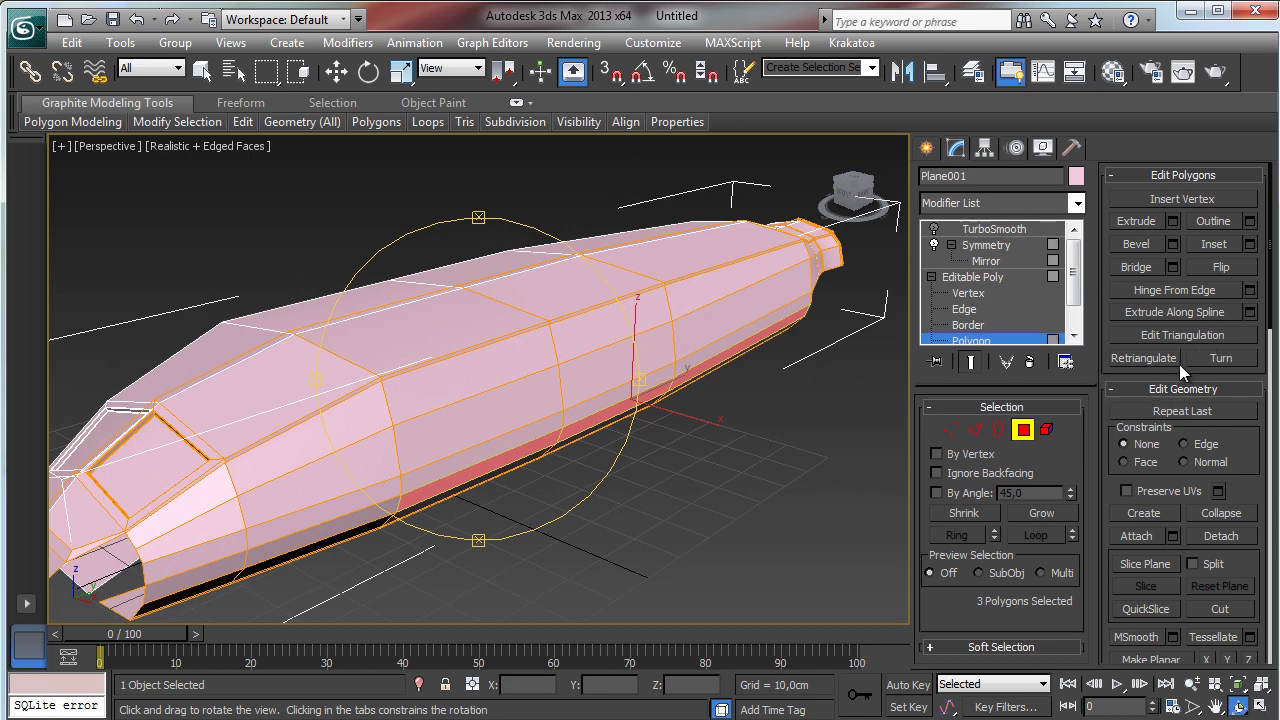
left_click(1173, 244)
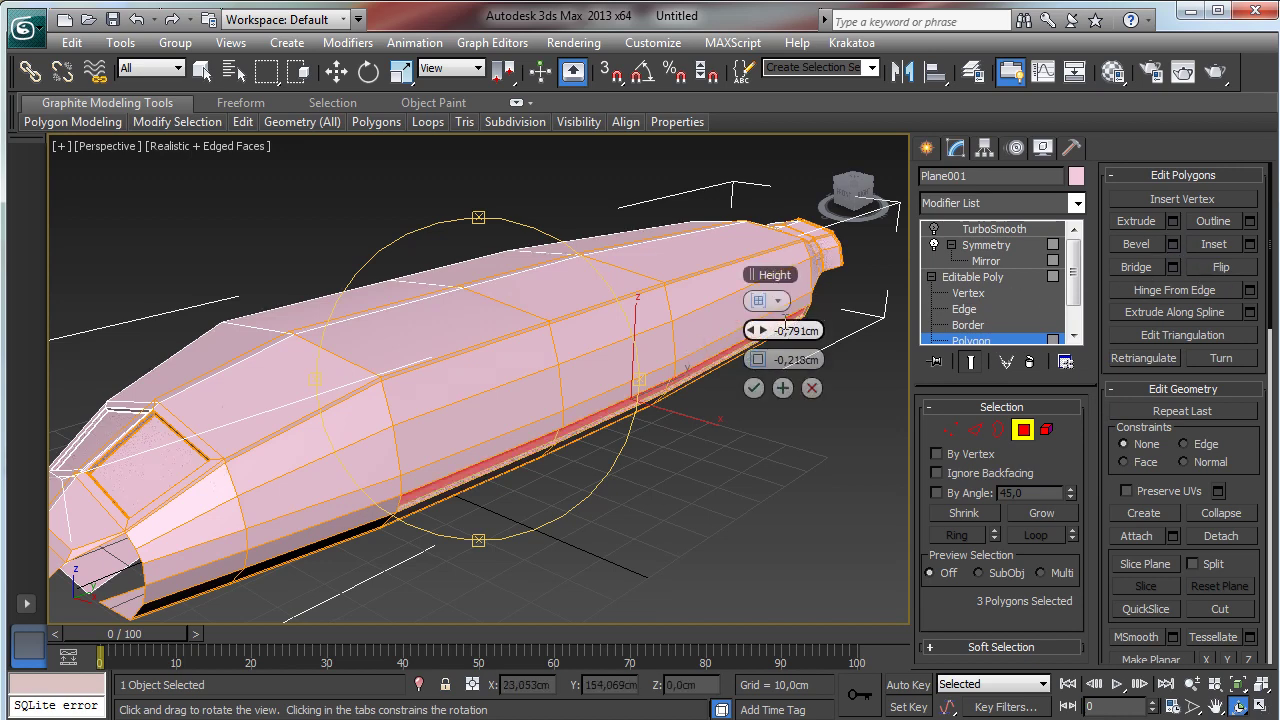
left_click_drag(762, 331, 761, 358)
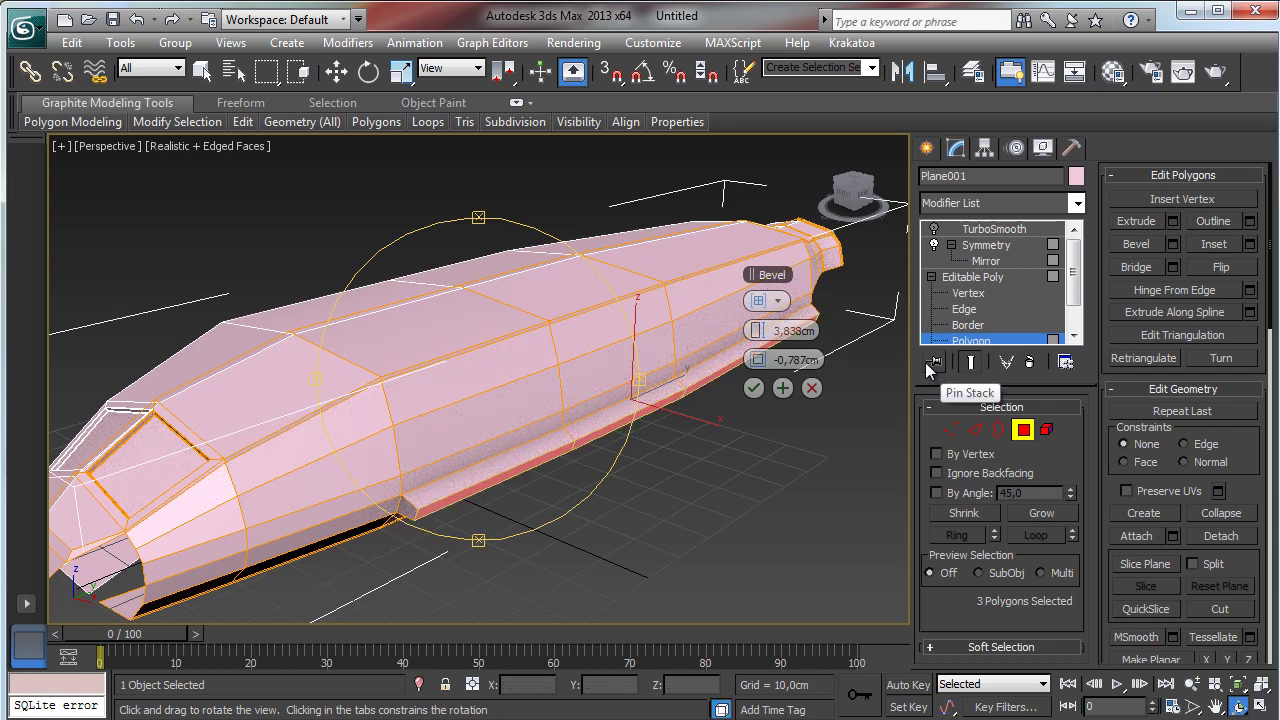
left_click(754, 389)
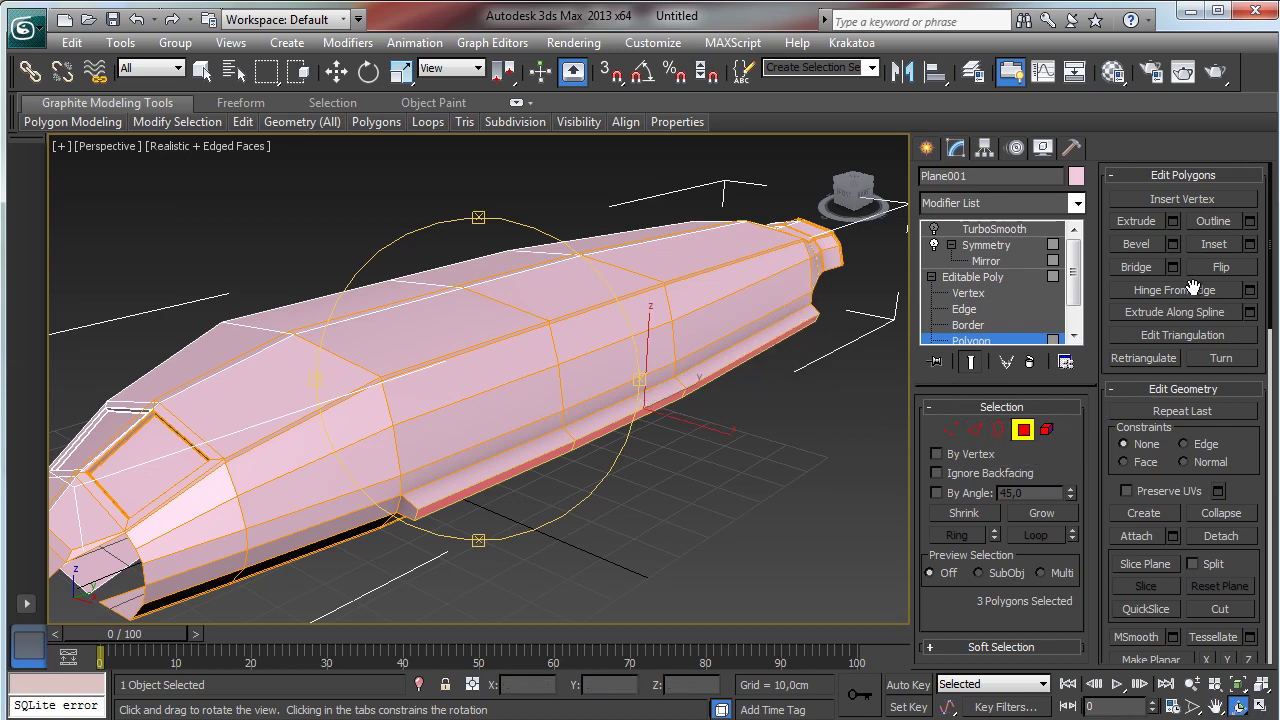
- Try extruding the bevelled strip's outer faces by 10 cm and cloning them outward as an element
left_click(1173, 222)
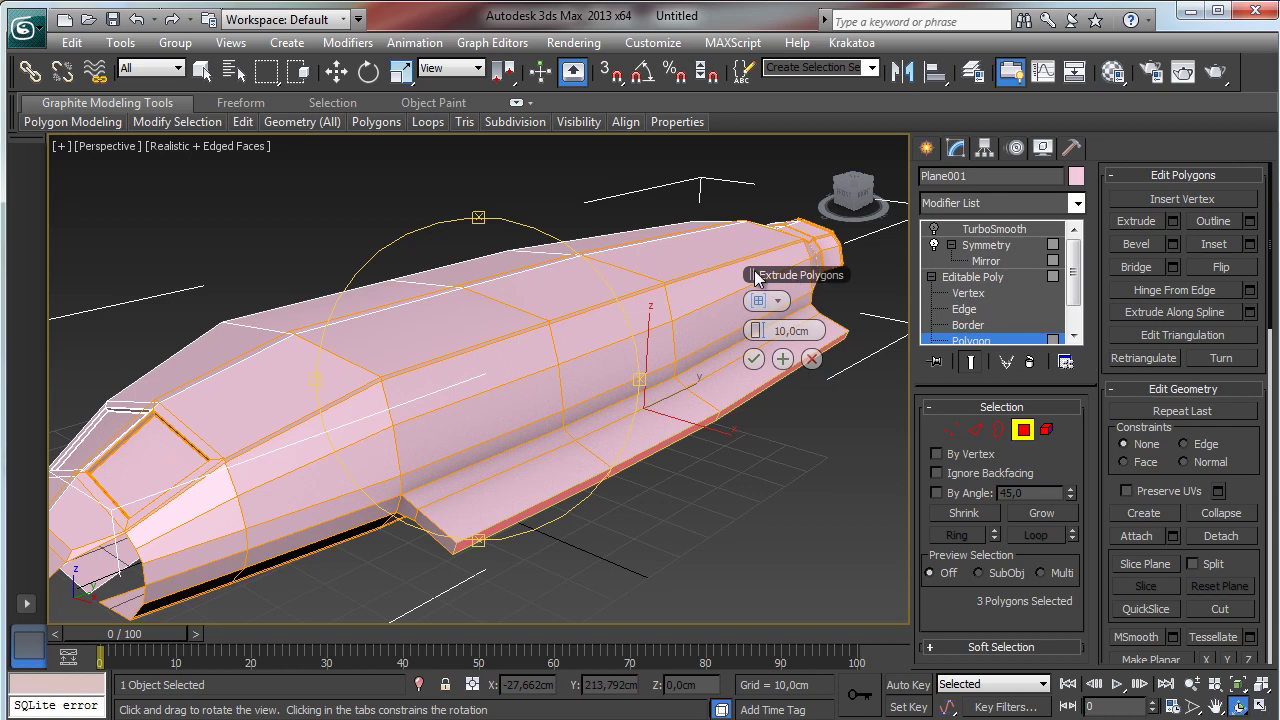
left_click(754, 359)
key("w")
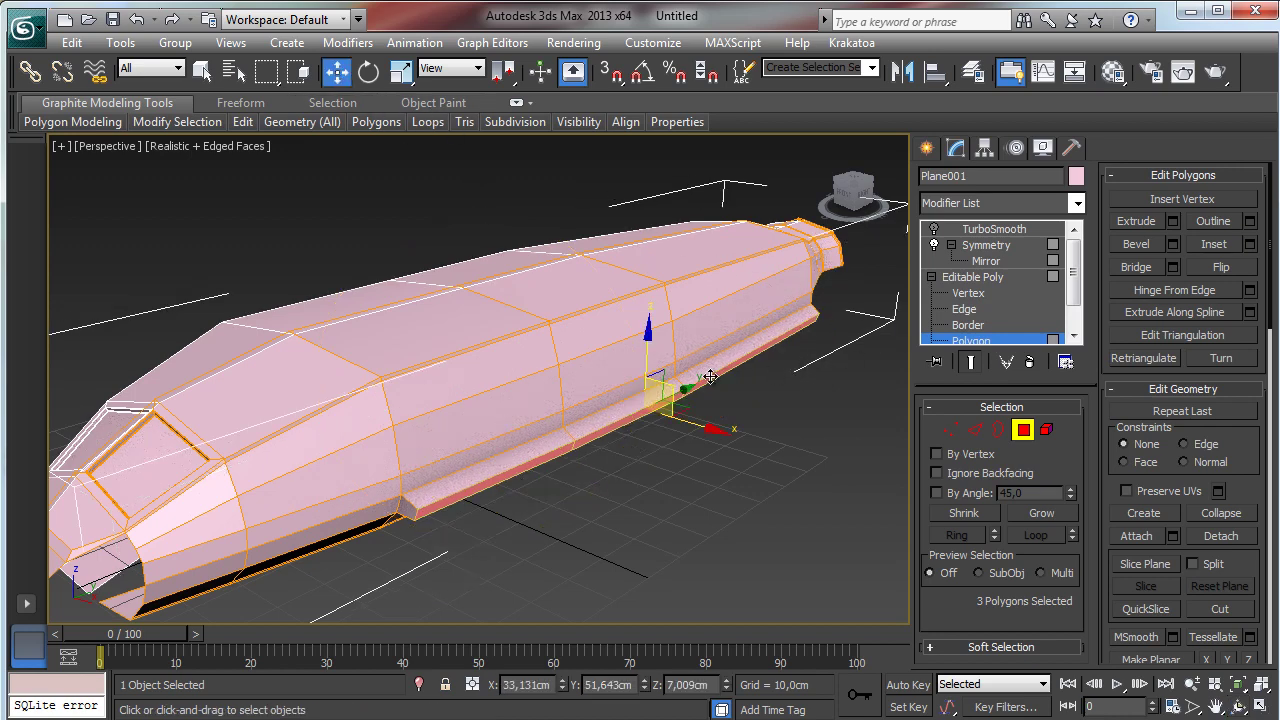
left_click_drag(709, 376, 772, 407, "shift")
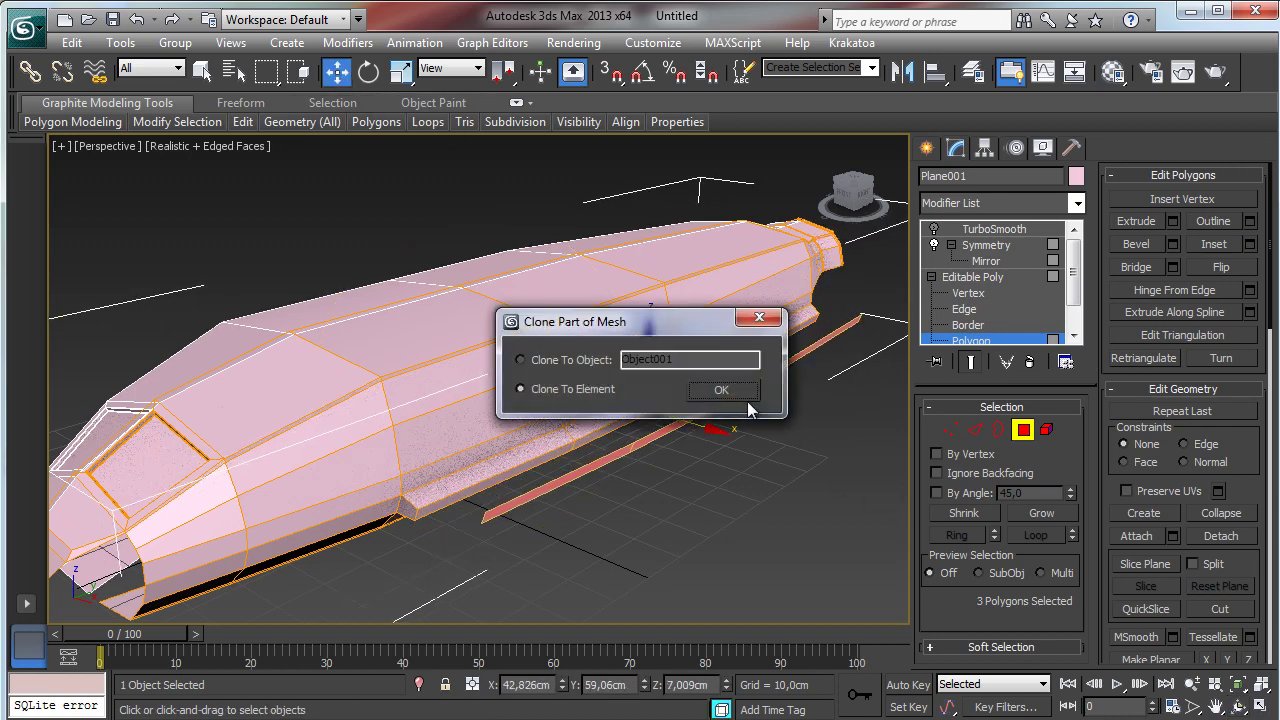
left_click(745, 396)
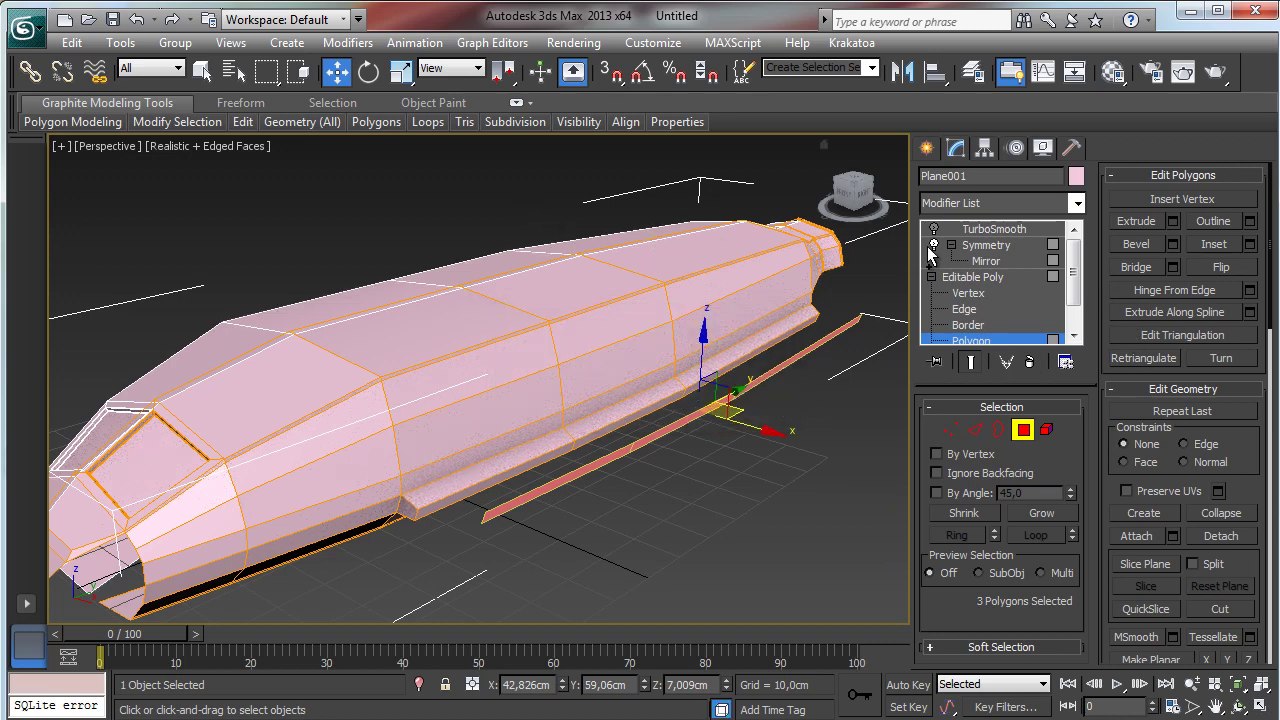
- Try again to extrude the three outer faces of the bevelled side strip by 10 cm
left_click(1174, 221)
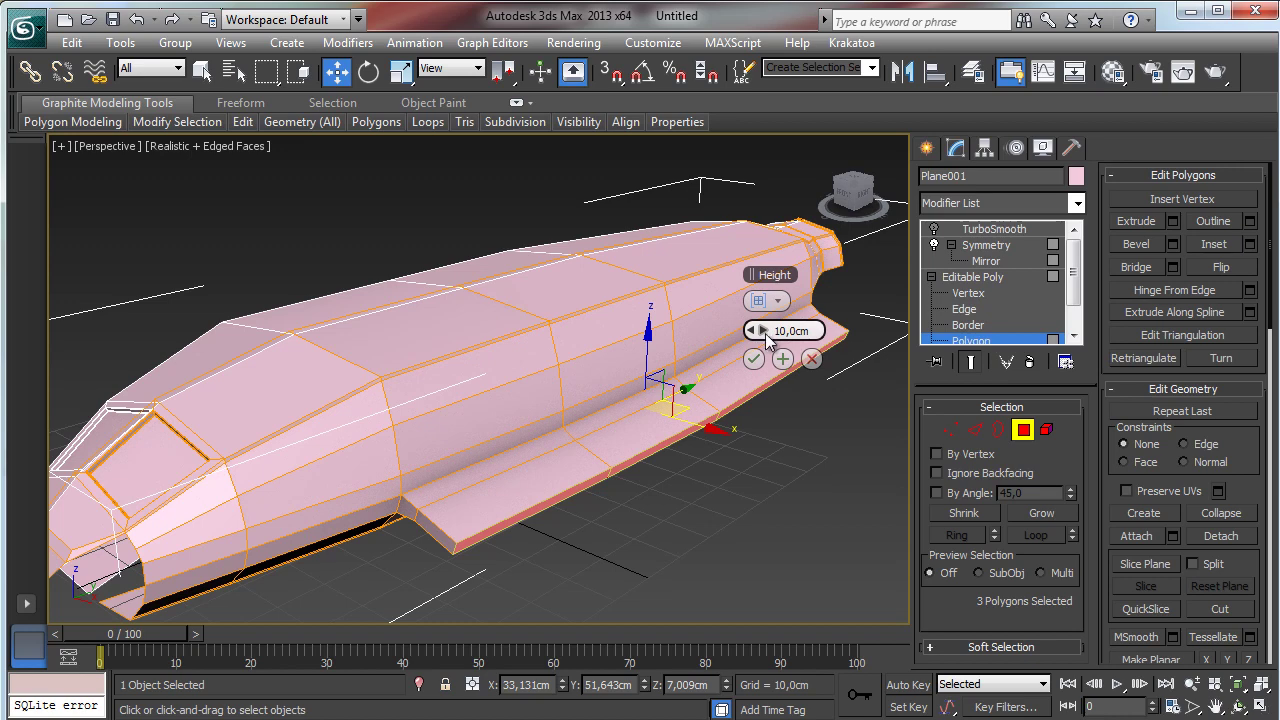
left_click_drag(763, 333, 762, 332)
left_click(811, 359)
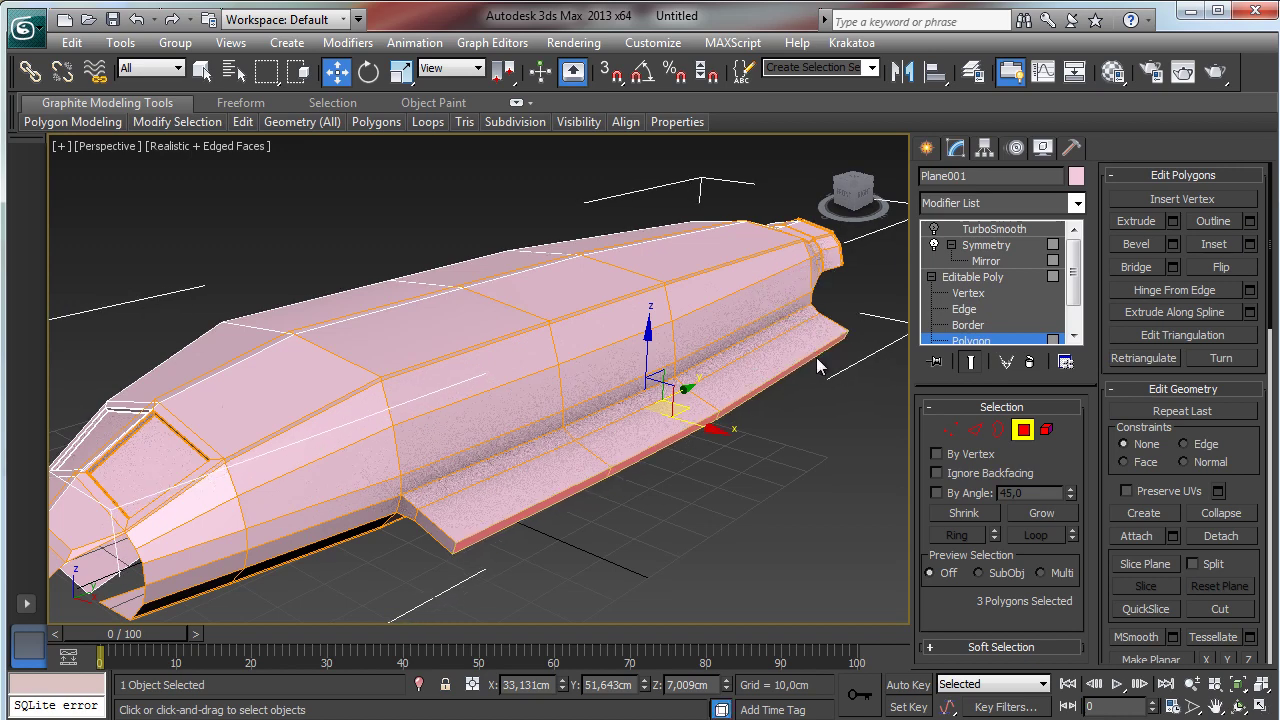
- Bevel the side strip's three outer faces outward with a height of 15.604 cm and an outline of -0.787 cm
left_click(1173, 245)
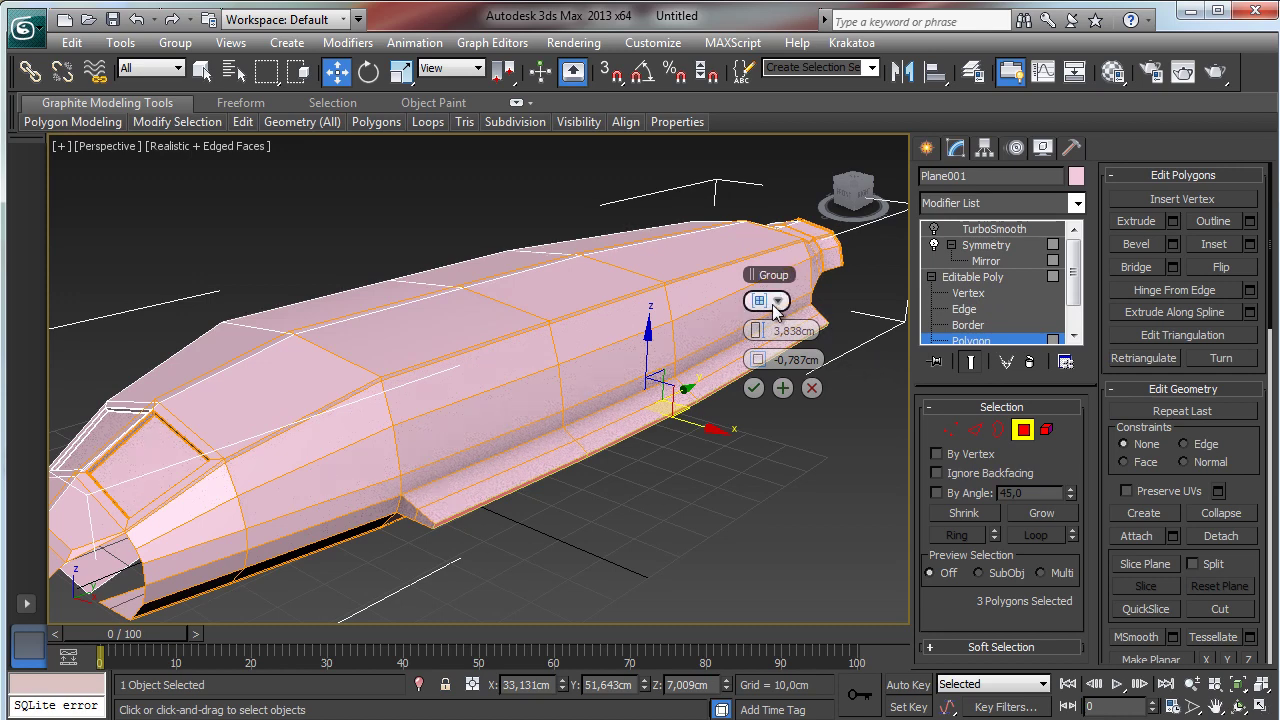
left_click_drag(770, 330, 817, 330)
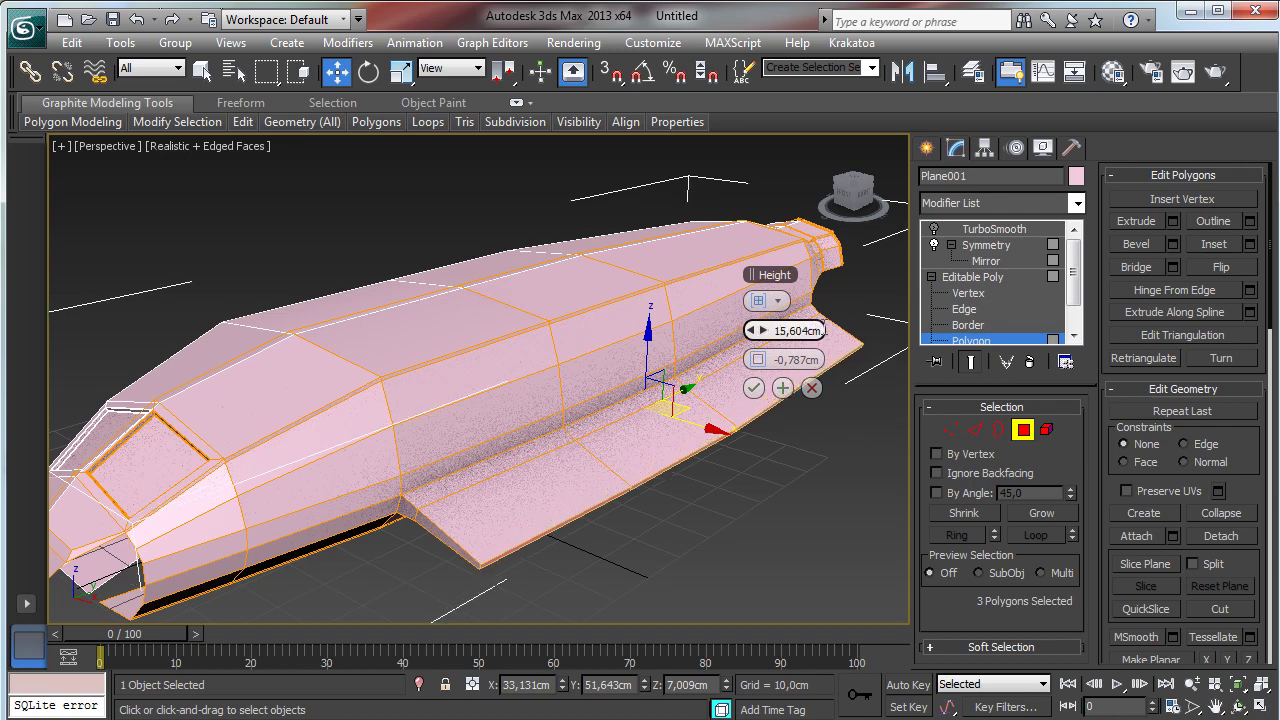
left_click(754, 389)
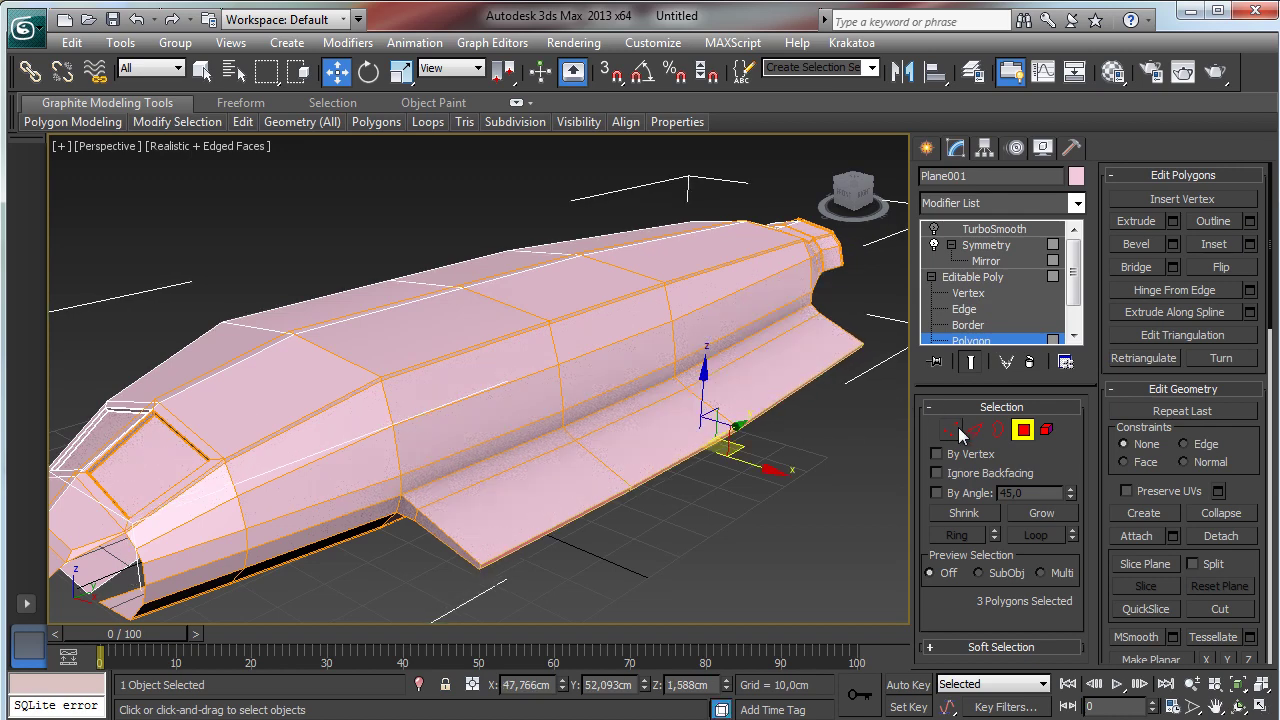
- Taper the new side wing by moving its outer front and outer rear corner vertices inward toward the body
left_click(955, 429)
left_click_drag(504, 540, 571, 491)
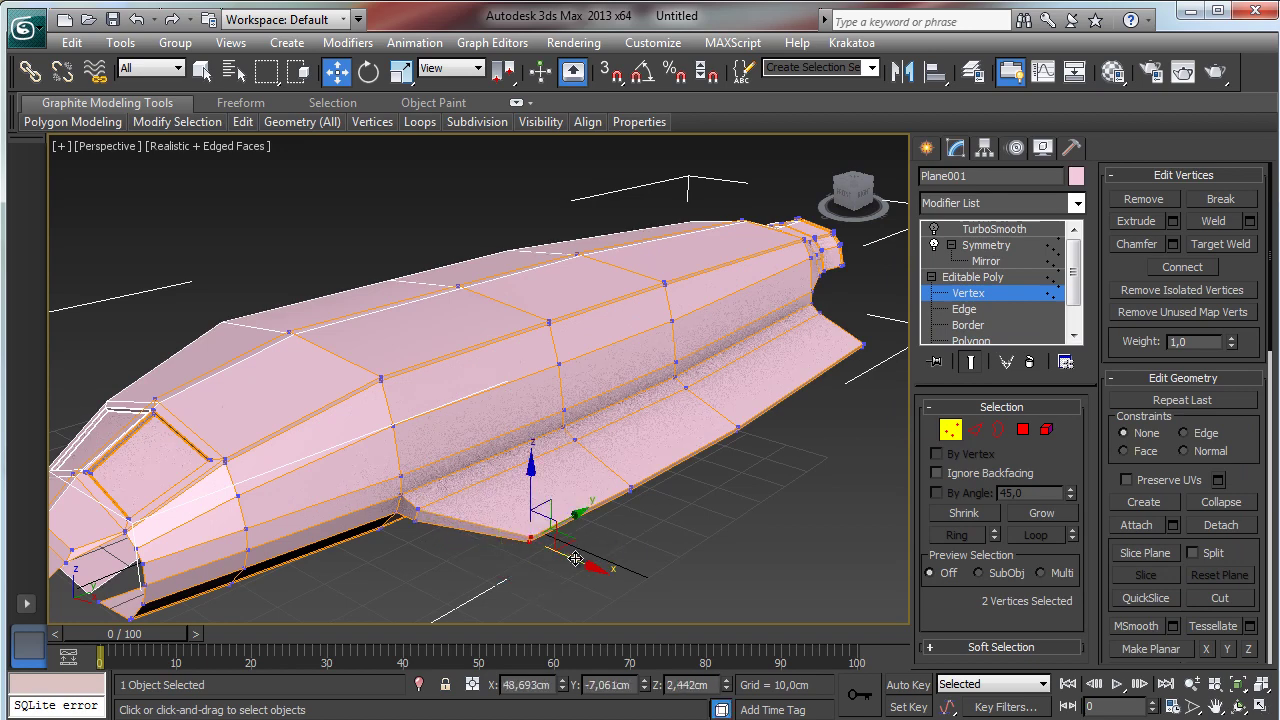
mouse_move(571, 554)
left_mouse_down()
mouse_move(554, 543)
mouse_move(582, 547)
left_mouse_up()
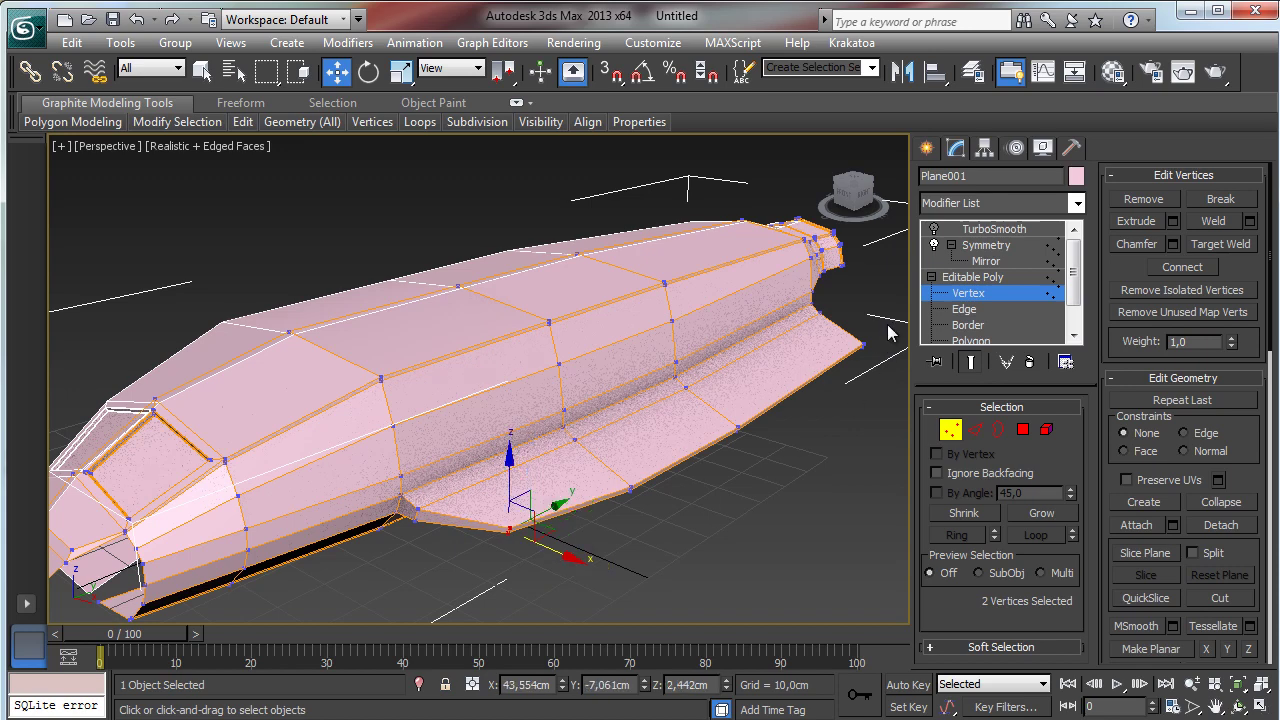
left_click_drag(835, 365, 902, 342)
- Bevel the wing's three outer faces again with a height of 16.929 cm and an outline of -0.218 cm
left_click(1022, 428)
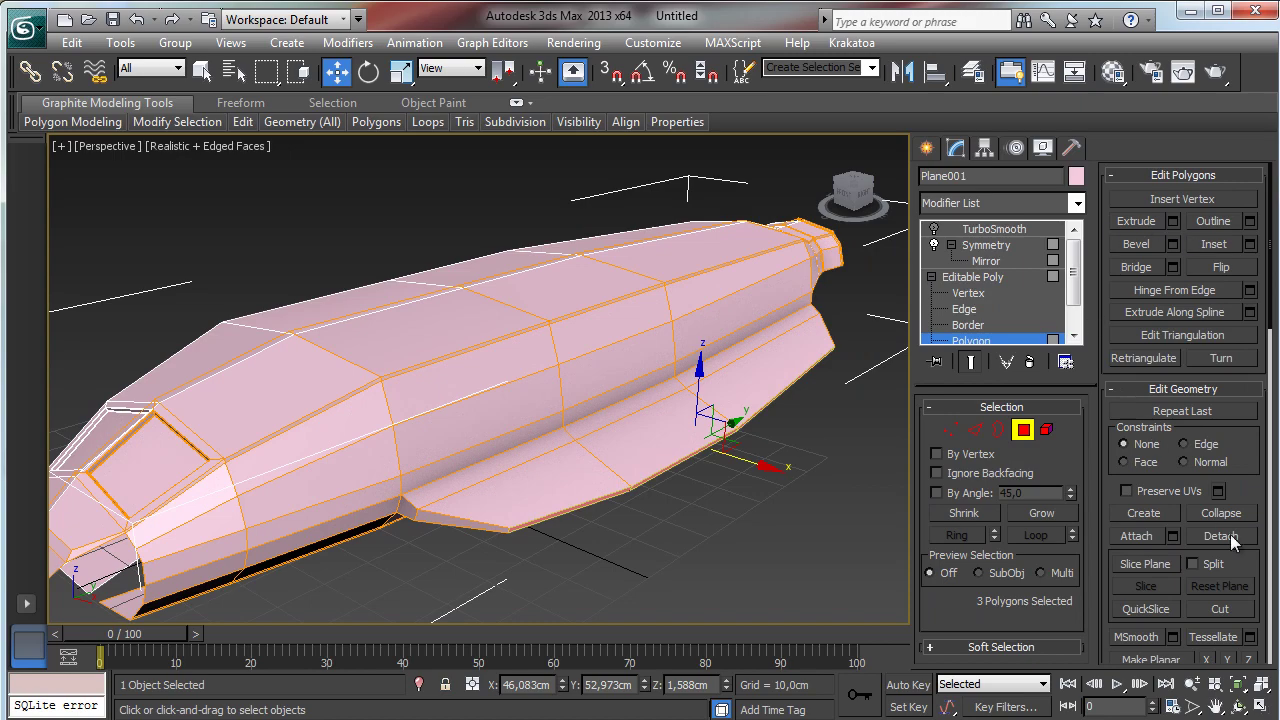
left_click(1240, 706)
mouse_move(575, 413)
left_mouse_down()
mouse_move(543, 523)
mouse_move(563, 486)
mouse_move(561, 383)
mouse_move(560, 395)
left_mouse_up()
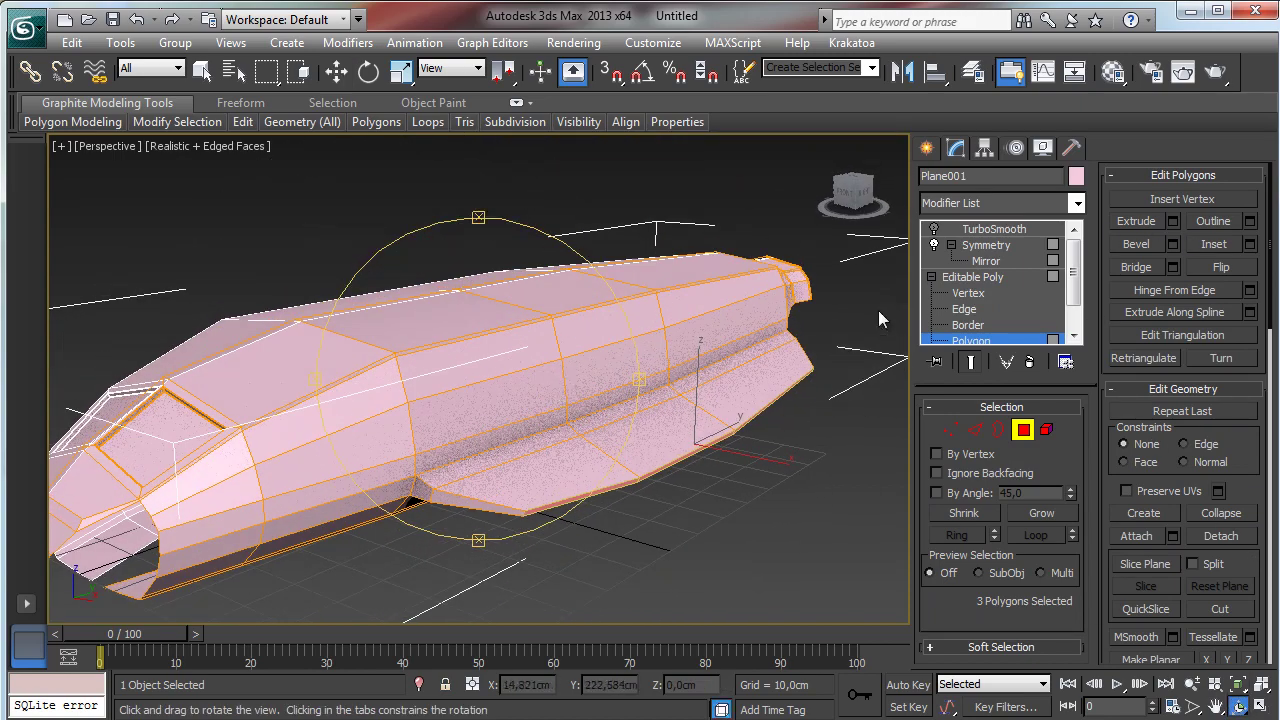
left_click(1176, 245)
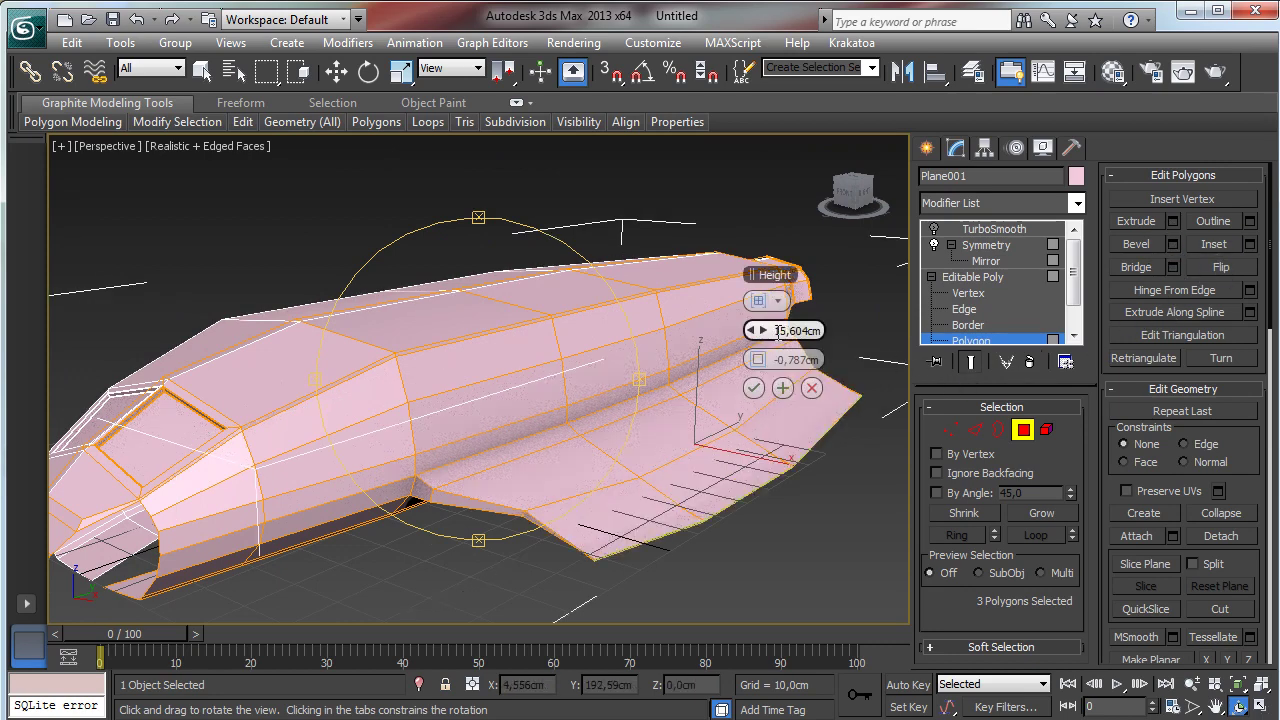
left_click_drag(762, 331, 757, 358)
right_click(757, 358)
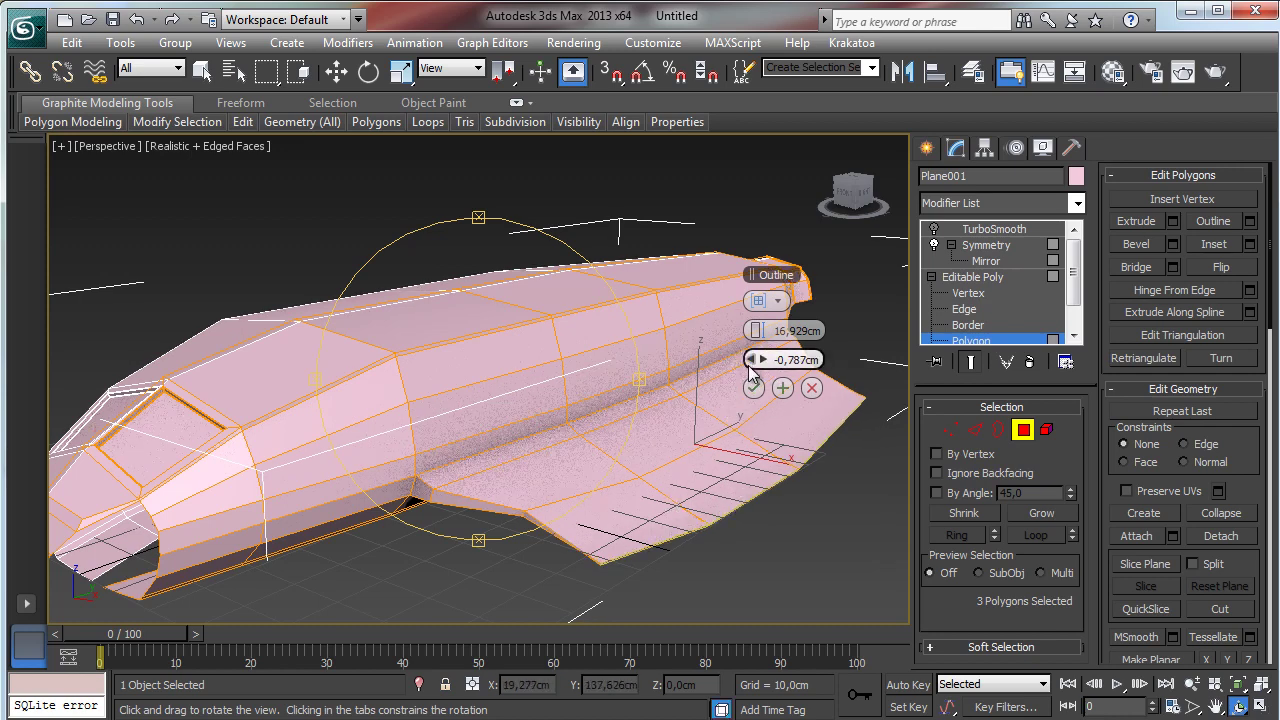
left_click_drag(752, 359, 760, 360)
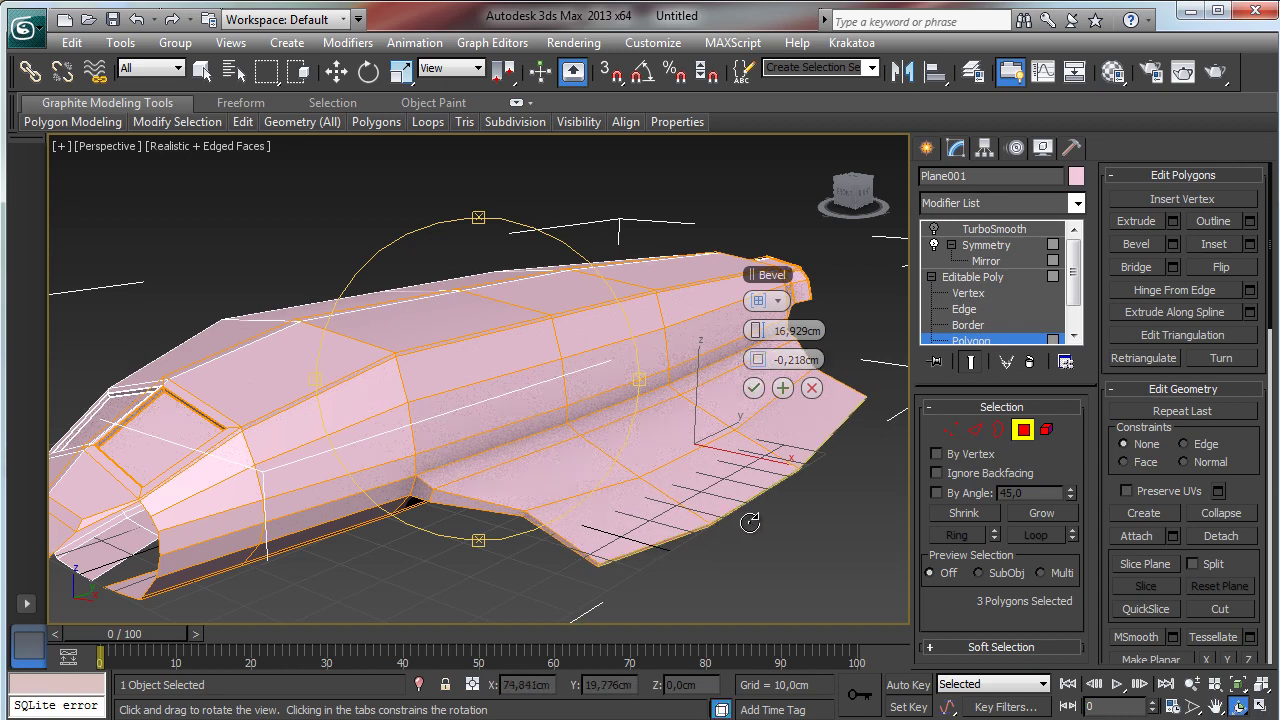
left_click(754, 390)
- Flatten the drooping wing by raising its outer vertices about 2.9 cm and lifting the six outermost vertices farther along Z
left_click_drag(493, 422, 566, 391)
key("w")
key("1")
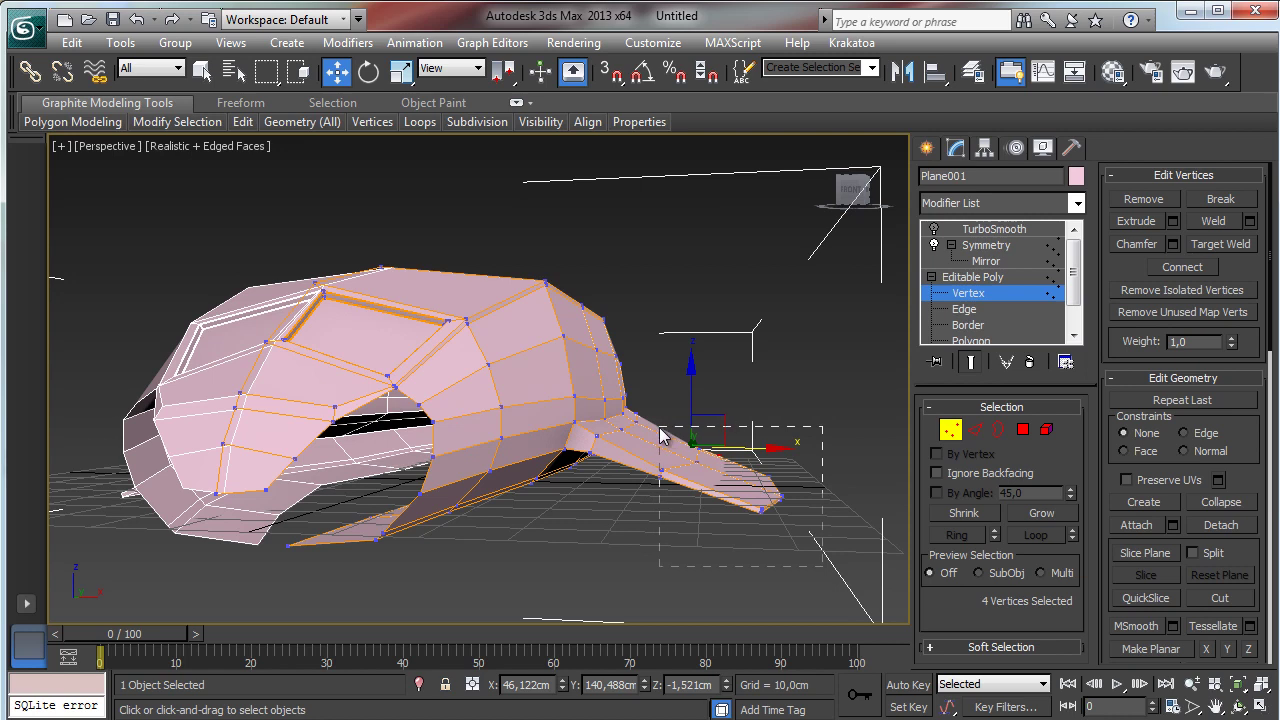
left_click_drag(660, 436, 790, 515)
left_click_drag(710, 408, 716, 390)
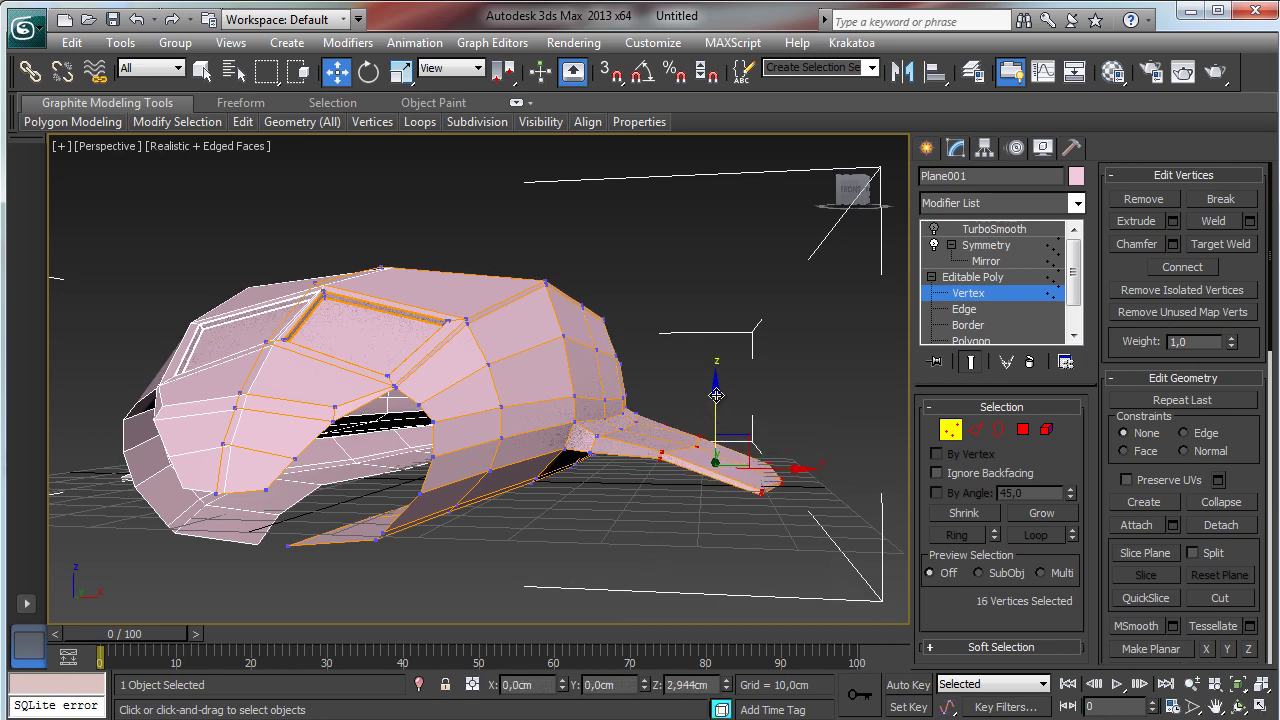
left_click_drag(755, 436, 776, 418)
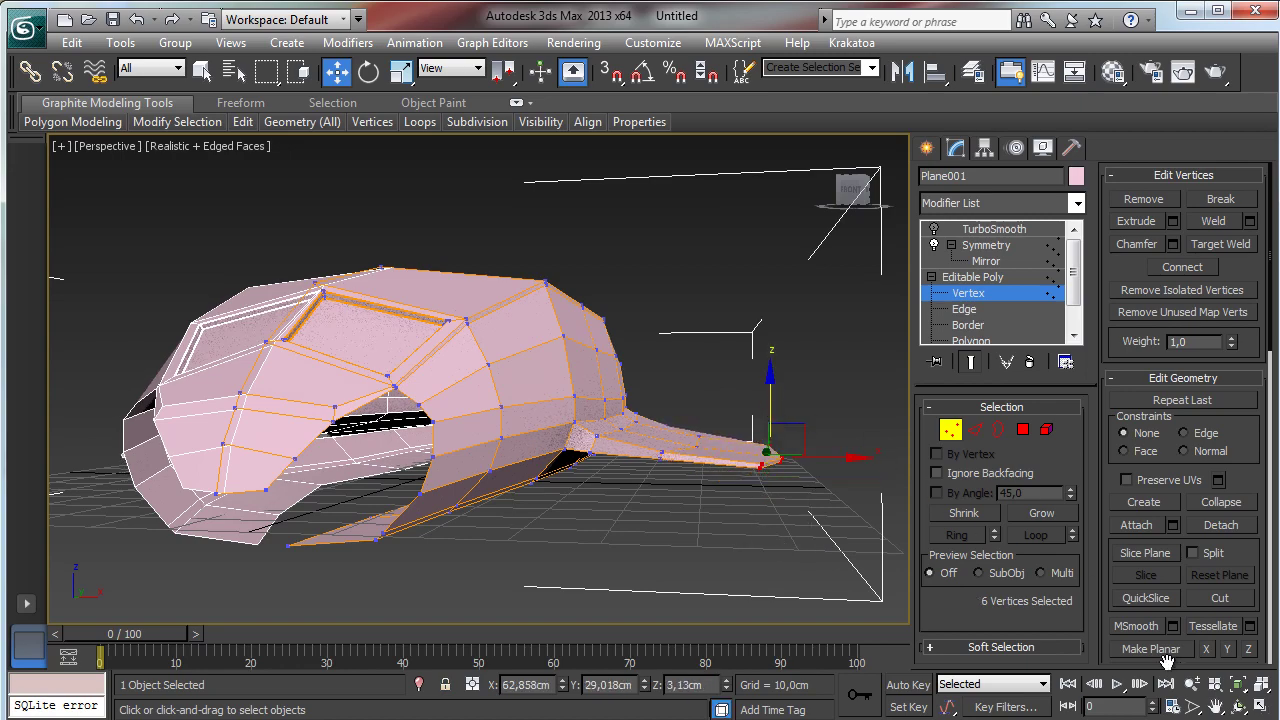
- Reshape the wing's front edge by shifting its middle vertices forward and its outer corner vertices rearward to about Y 4.7 cm
left_click(1237, 707)
left_click_drag(510, 400, 620, 514)
left_click(1215, 707)
left_click_drag(776, 463, 545, 472)
key("q")
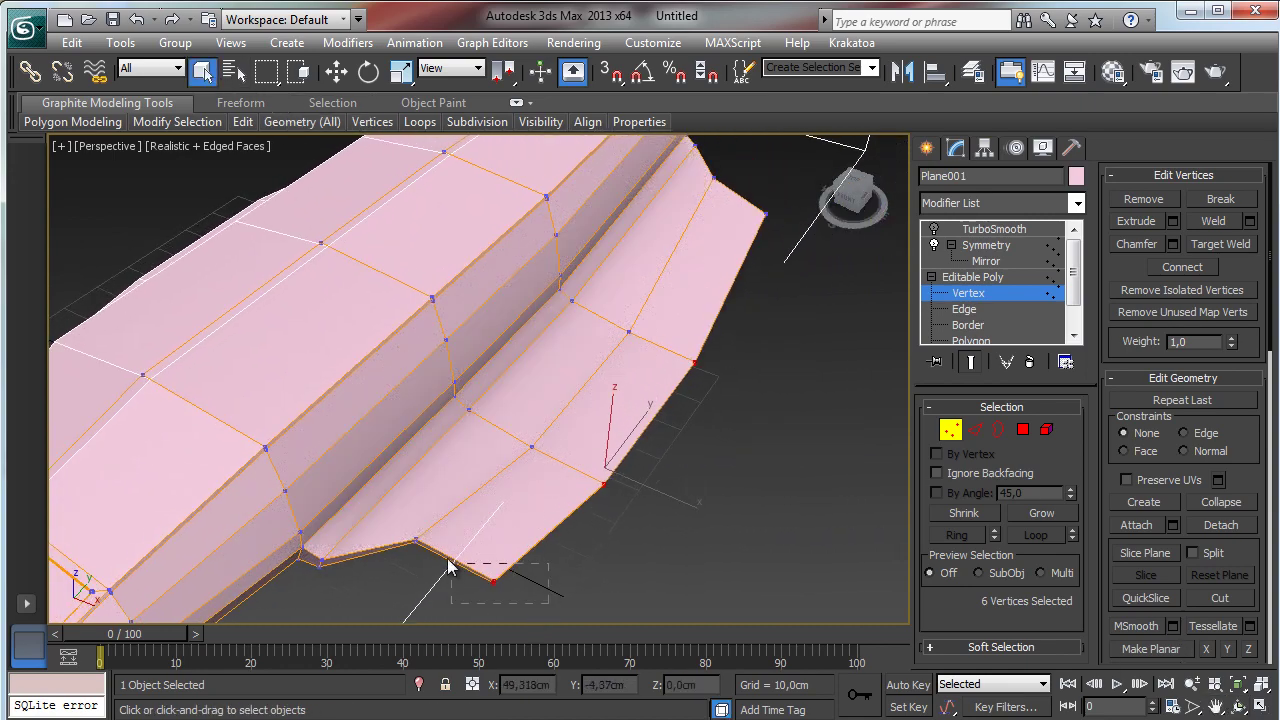
left_click_drag(449, 566, 451, 564)
key("w")
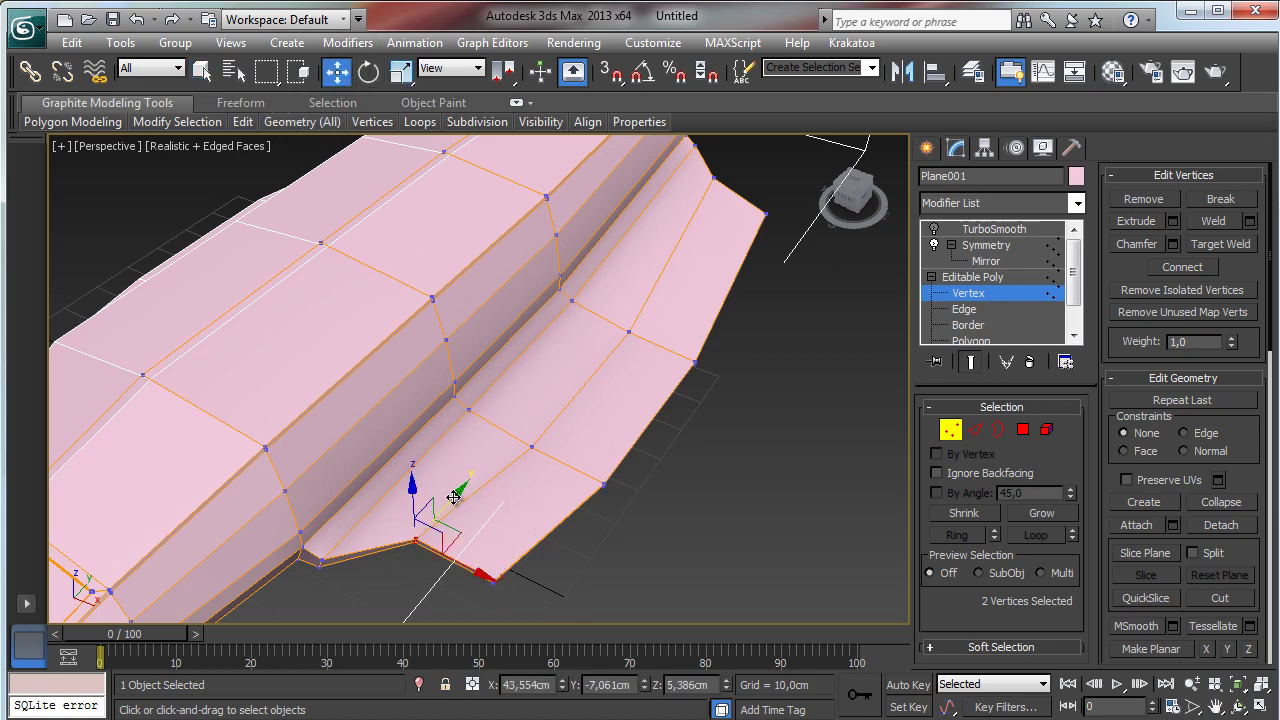
left_click(493, 580)
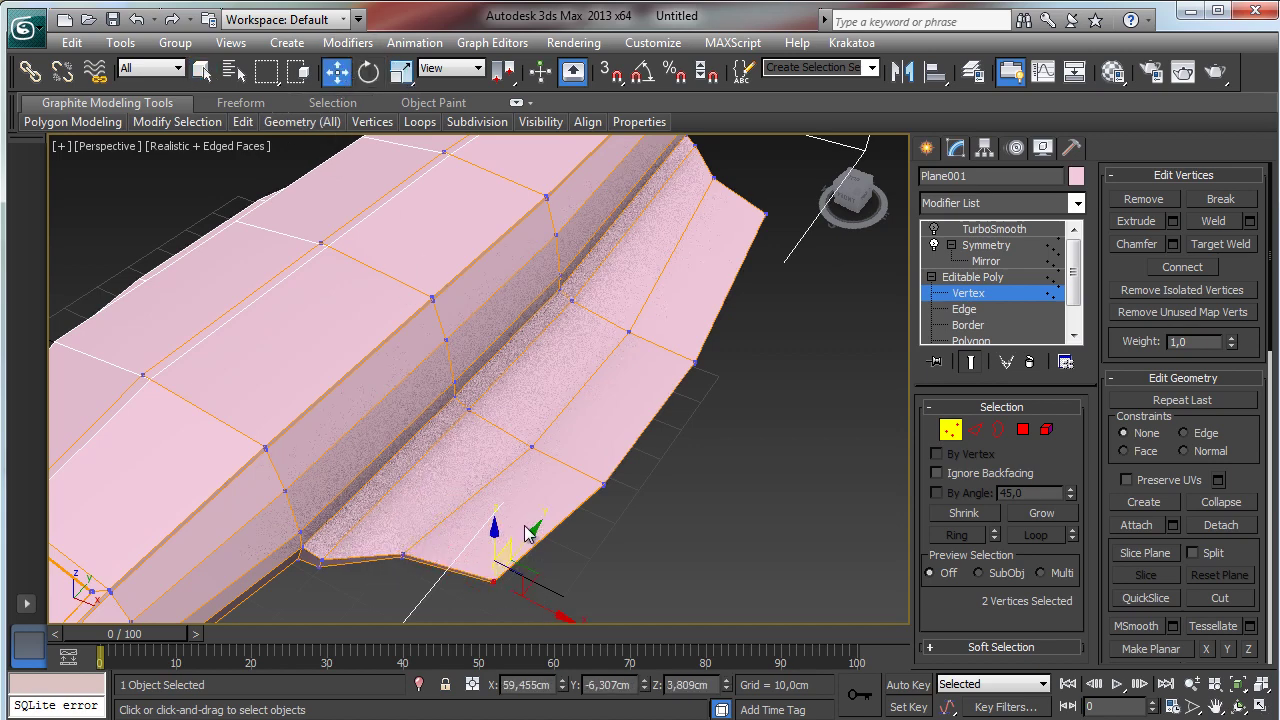
left_click_drag(528, 533, 560, 491)
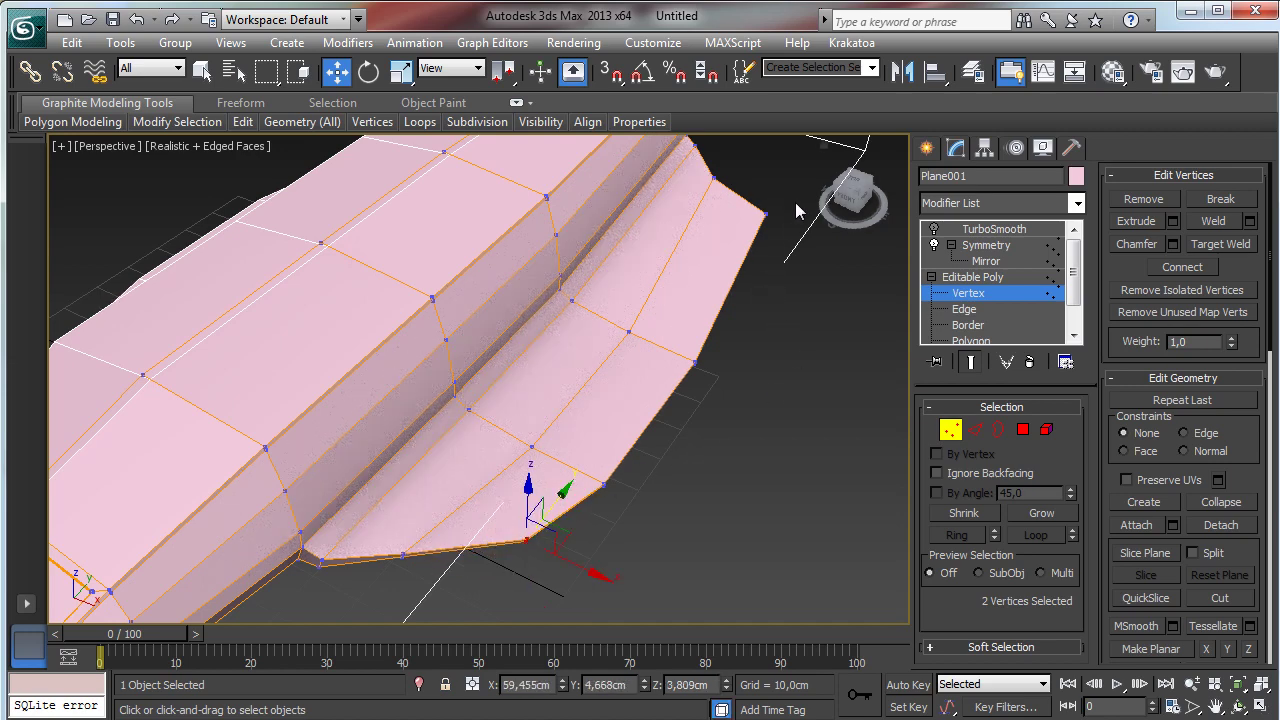
- Move the wing's outer rear corner vertices to about Y 140.9 cm and the outer front corner to about X 61.4 cm
left_click(765, 213)
mouse_move(779, 193)
left_mouse_down()
mouse_move(735, 159)
mouse_move(750, 148)
left_mouse_up()
left_click_drag(748, 205, 792, 236)
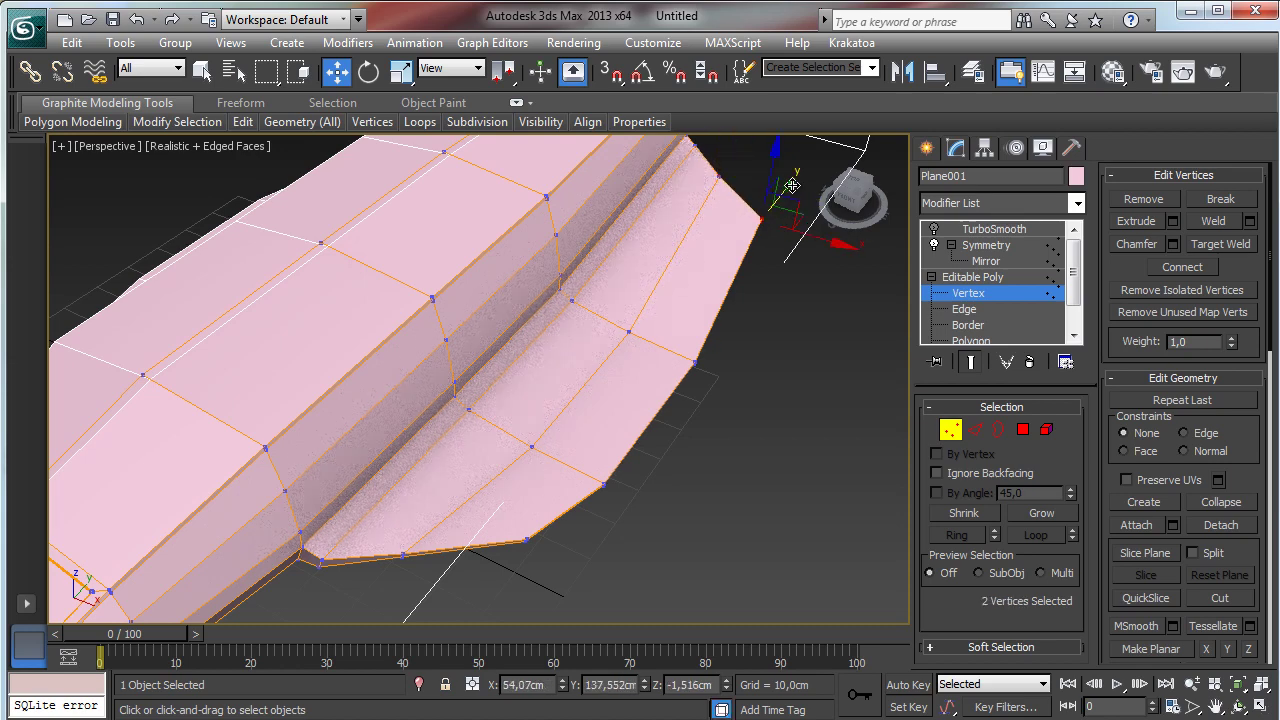
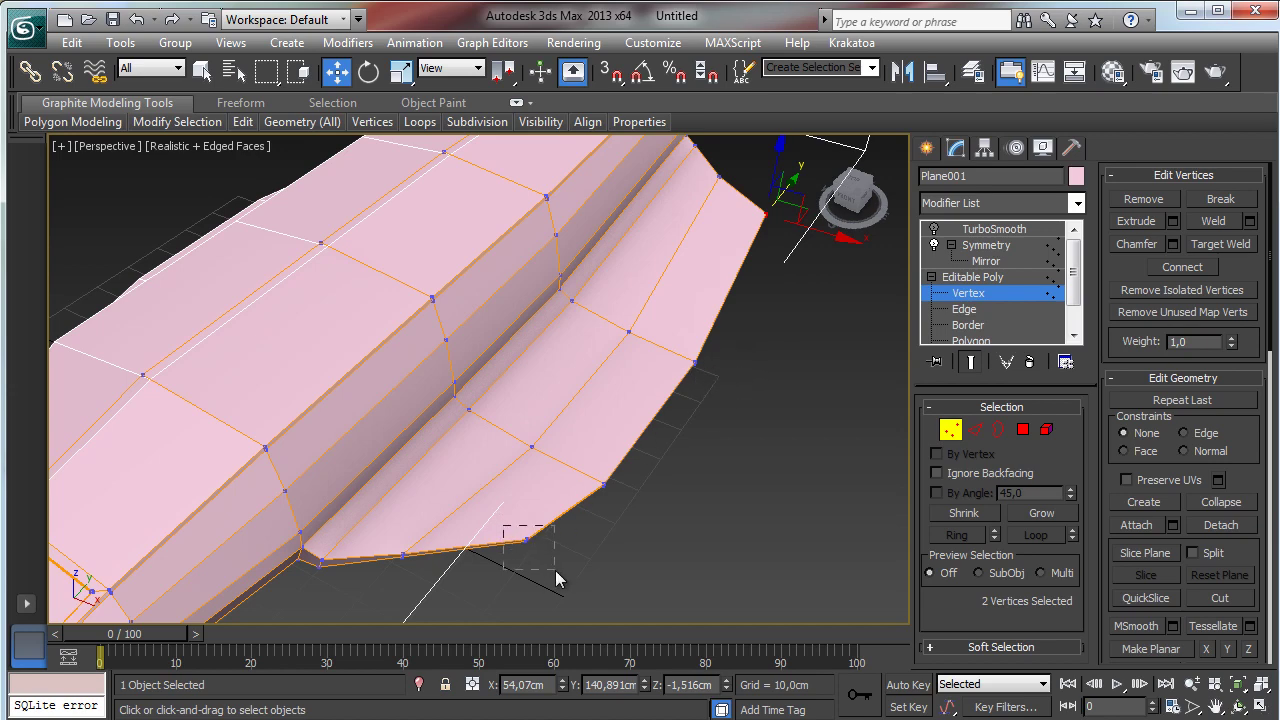
left_click_drag(555, 570, 556, 571)
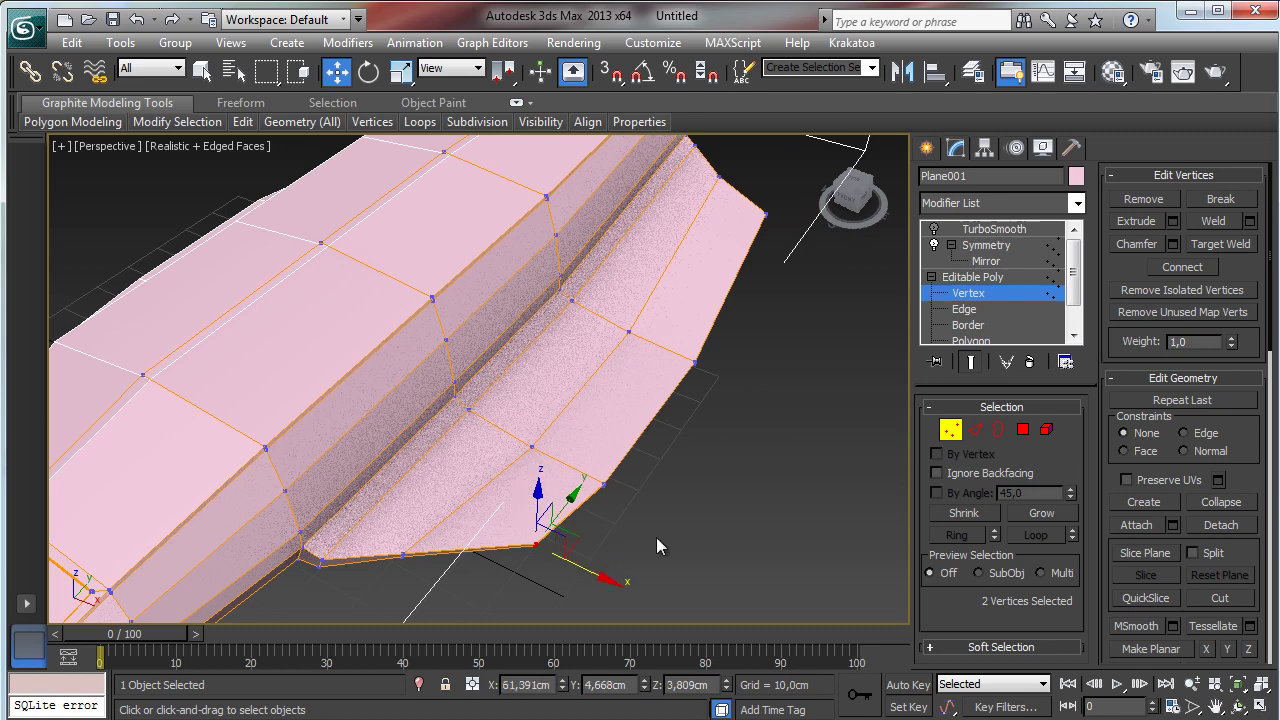
- Extrude the wing's three outer faces by 9.905 cm and move them farther outward along X
left_click(1022, 430)
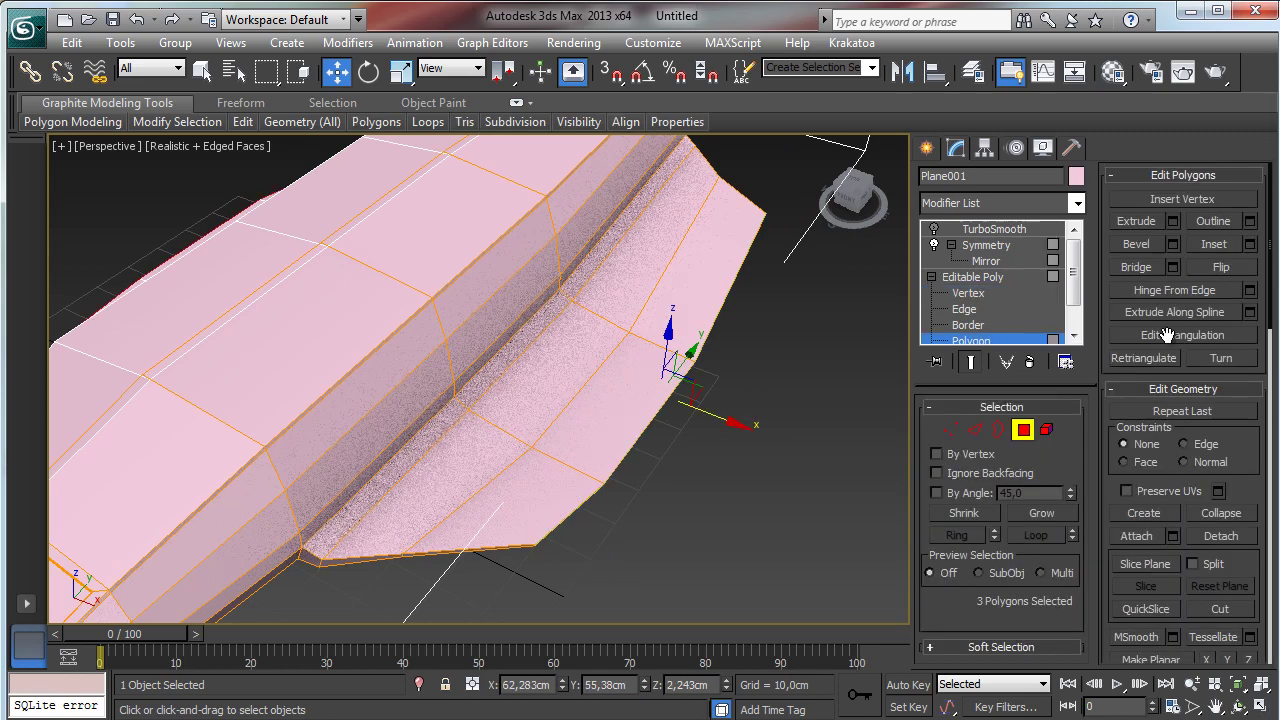
left_click(1173, 221)
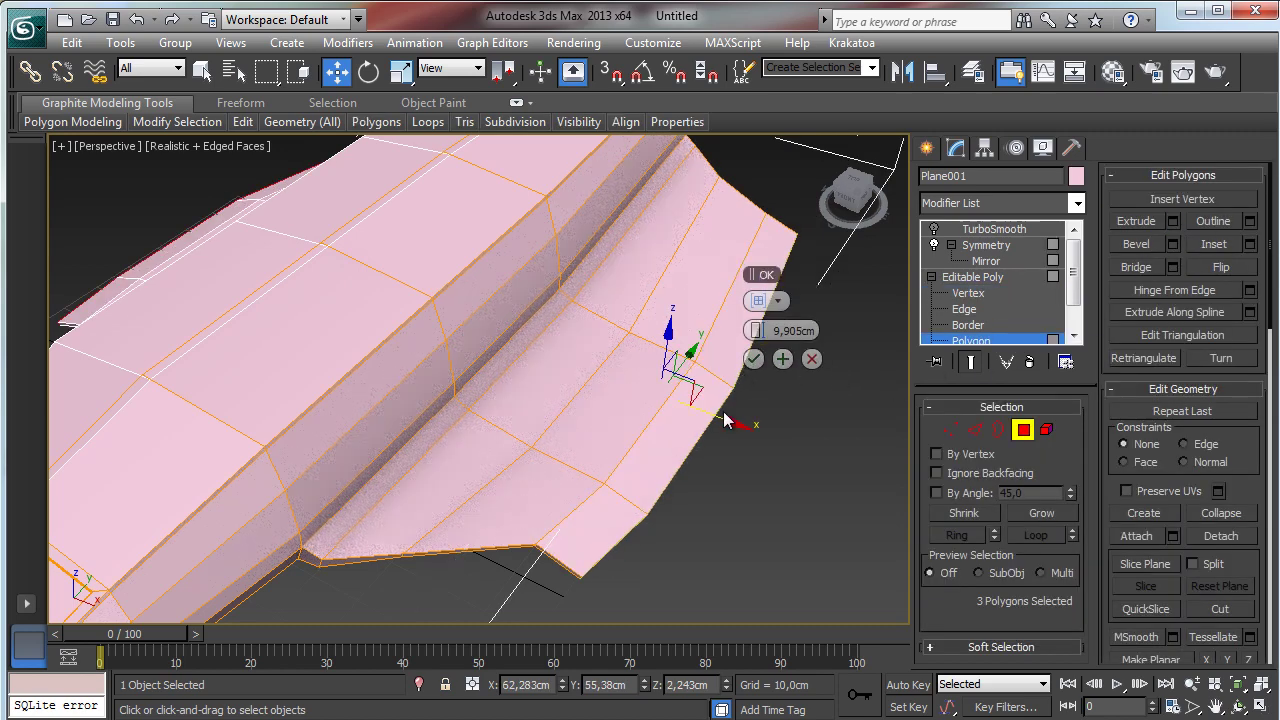
middle_click_drag(728, 420, 835, 398, "alt")
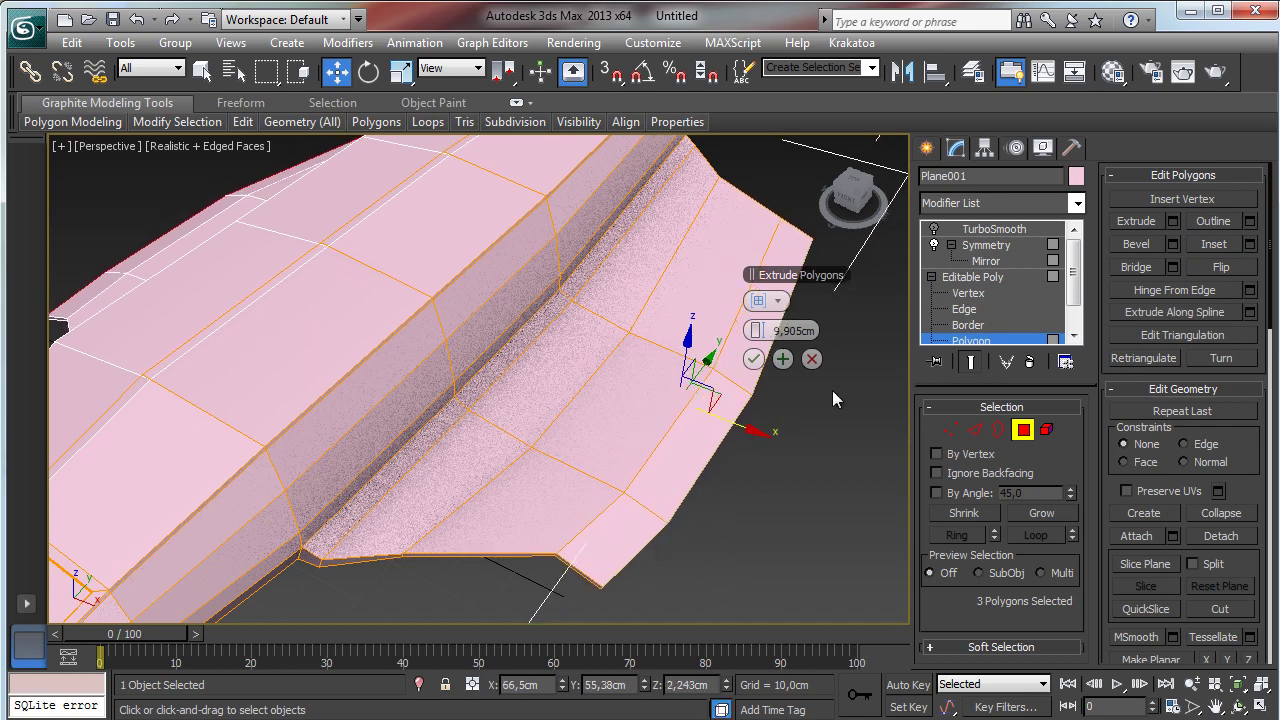
left_click(754, 360)
left_click_drag(768, 448, 795, 454)
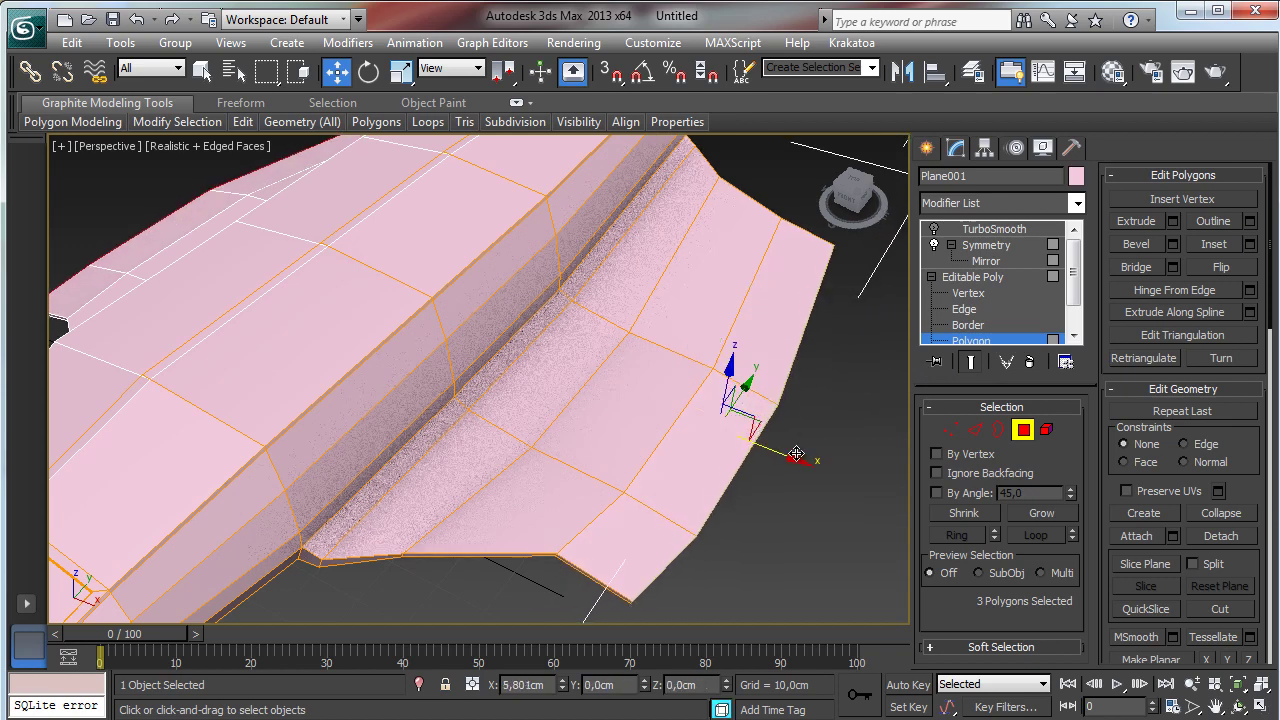
- Sweep back the extruded section's front by moving its eight front vertices rearward and the outermost four about 17.1 cm farther along Y
left_click(950, 429)
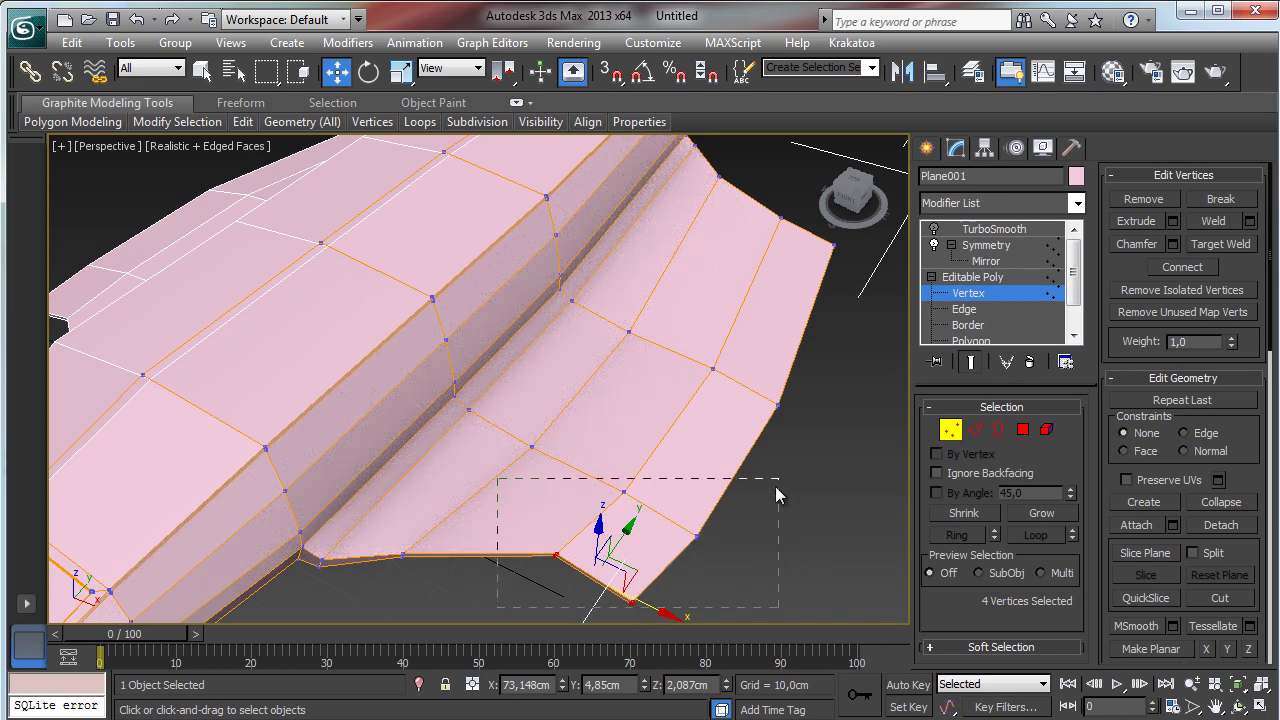
left_click_drag(777, 489, 769, 496)
left_click_drag(522, 630, 524, 628)
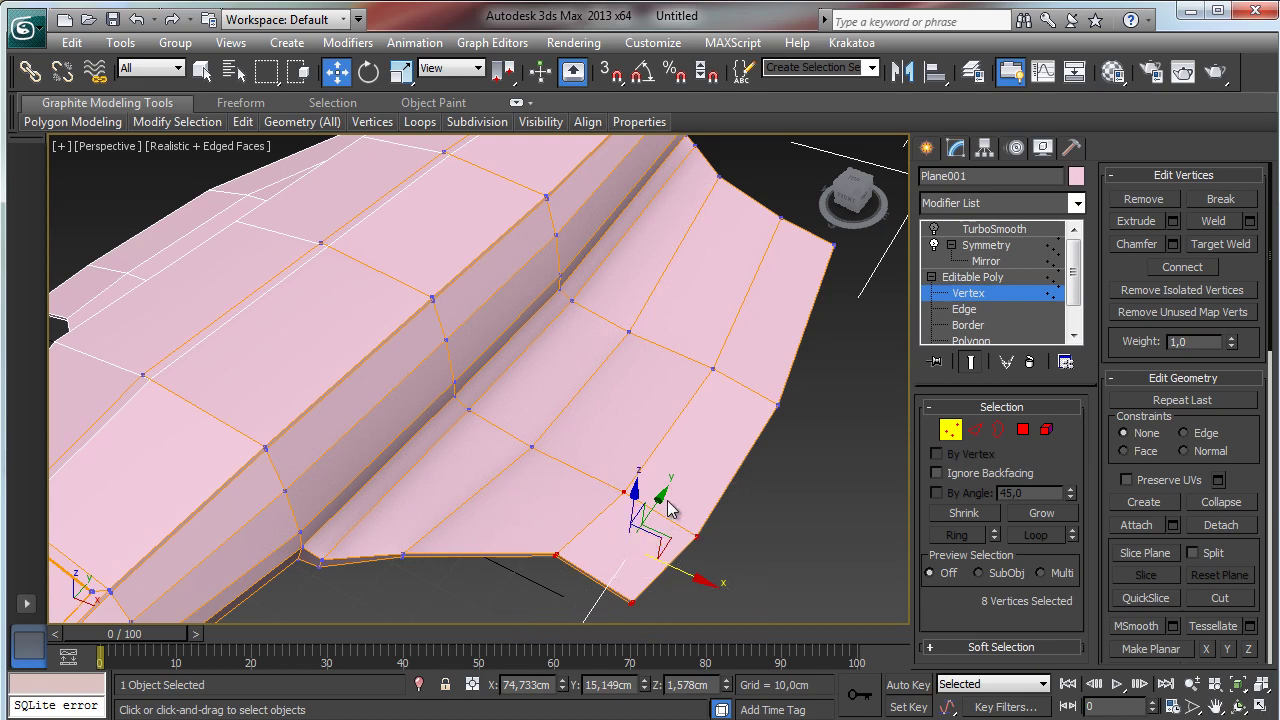
left_click_drag(640, 490, 694, 460)
key("ctrl+z")
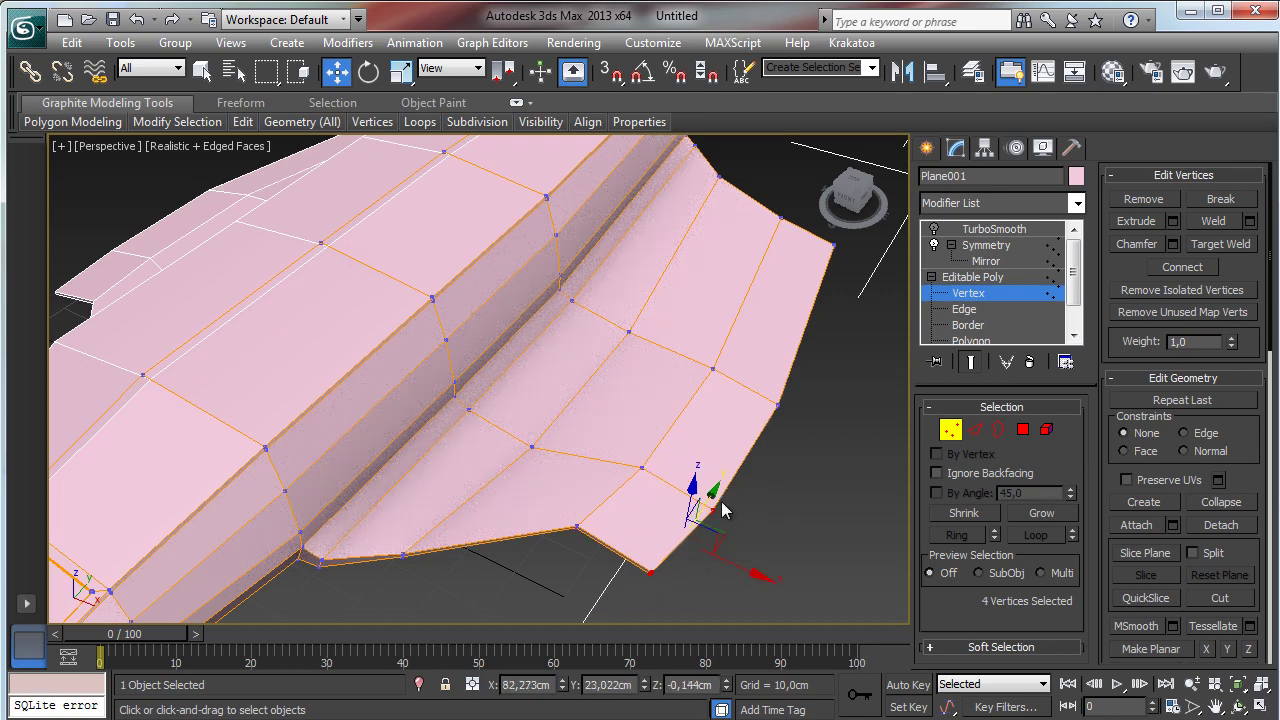
left_click_drag(724, 510, 765, 447)
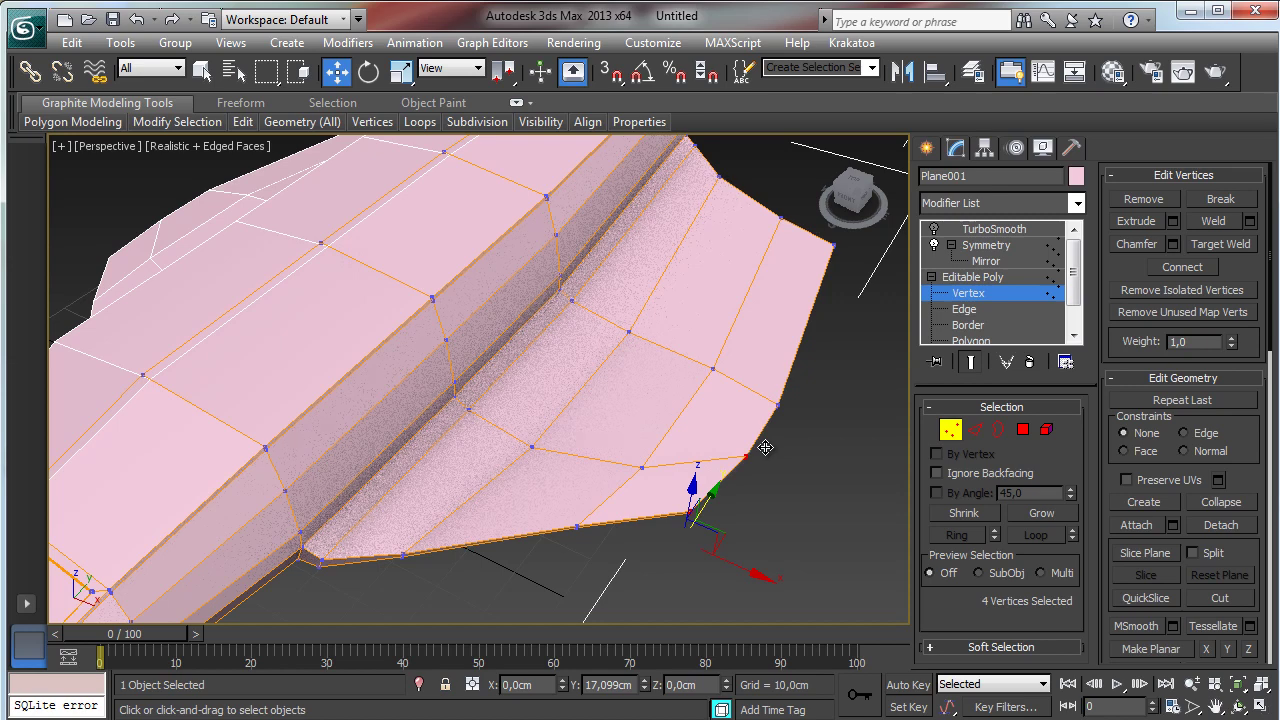
mouse_move(765, 447)
left_mouse_down()
mouse_move(804, 386)
mouse_move(752, 438)
left_mouse_up()
- Move the wing's rear tip vertices outward to about X 78.8 cm and rearward to about Y 146.9 cm
left_click(832, 244)
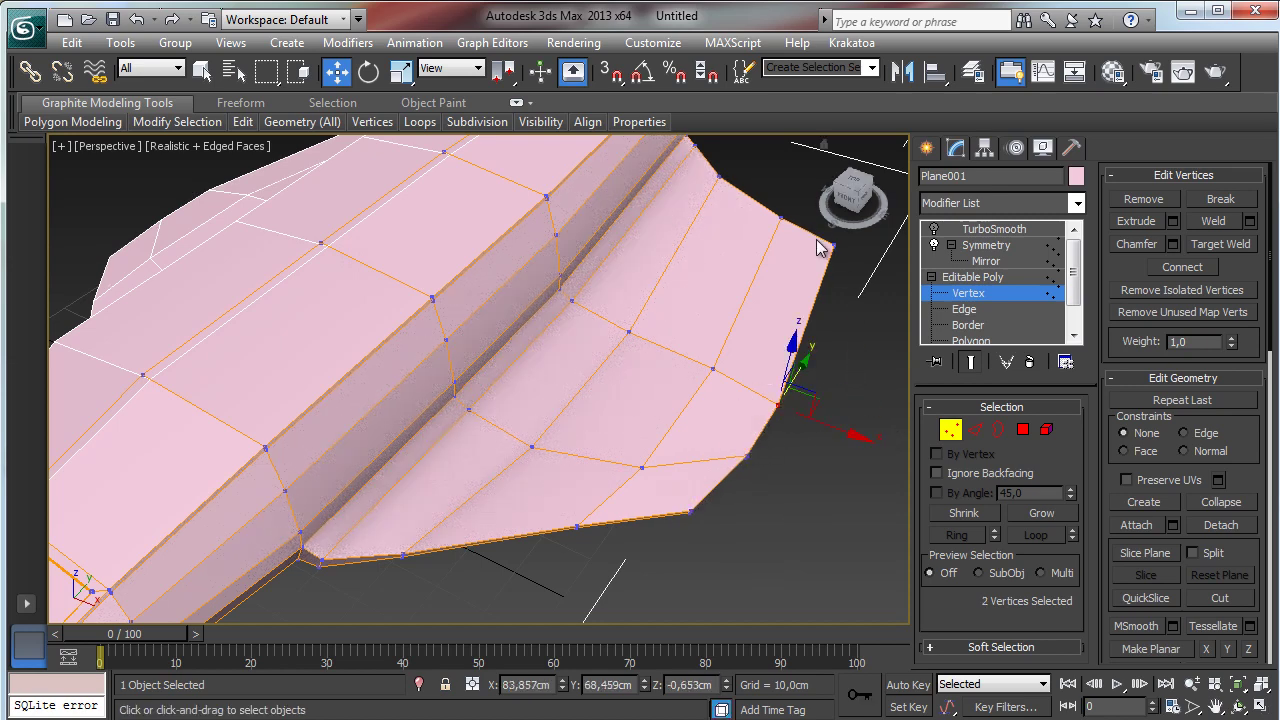
left_click(1217, 705)
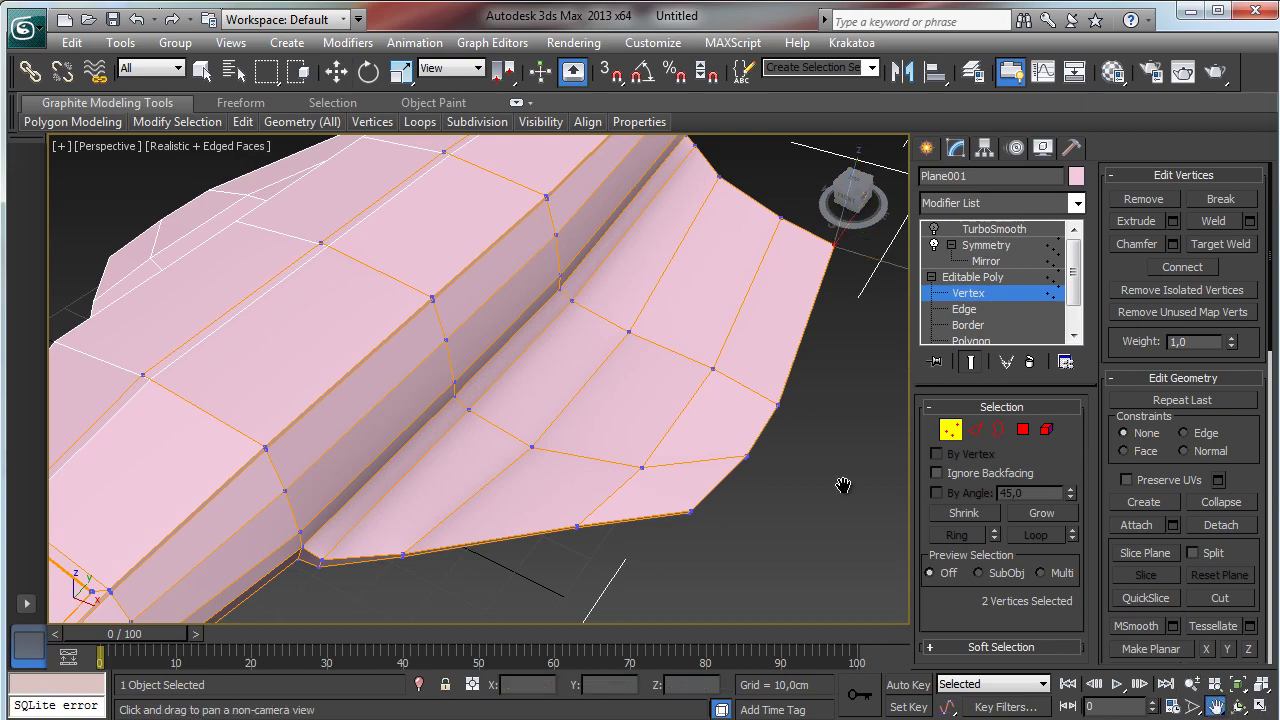
left_click_drag(846, 486, 747, 535)
key("w")
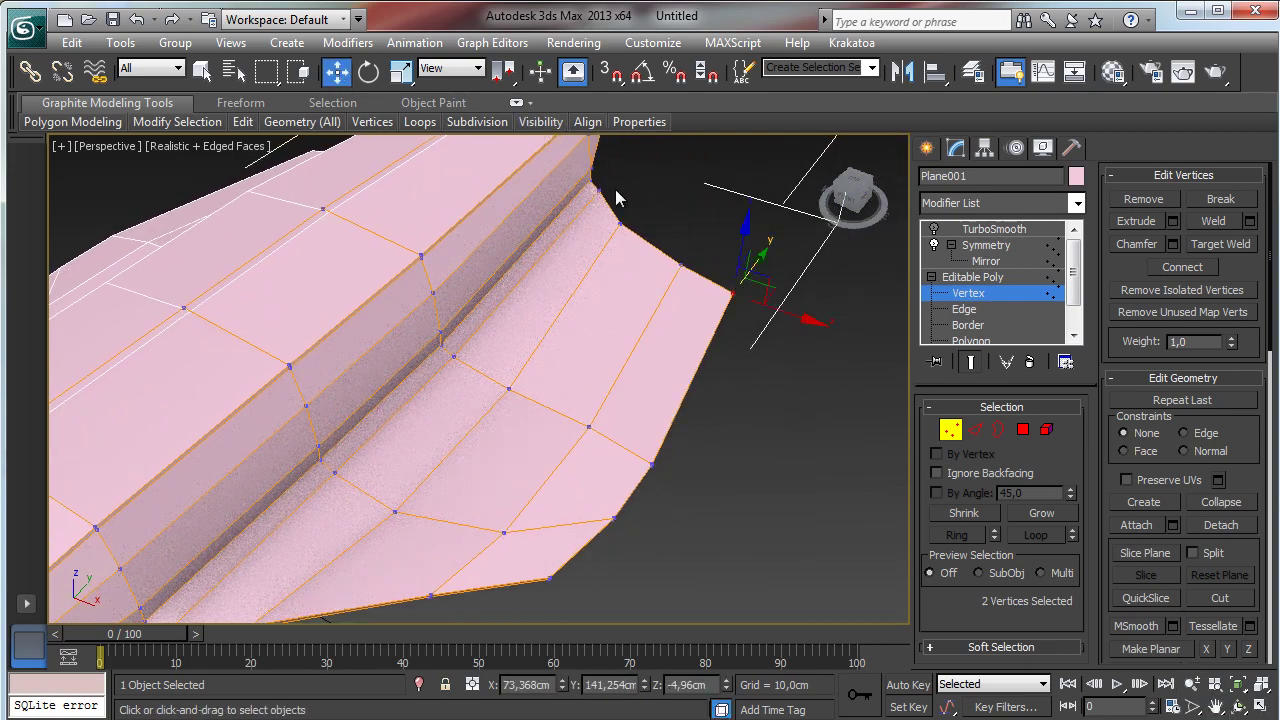
left_click_drag(784, 313, 805, 318)
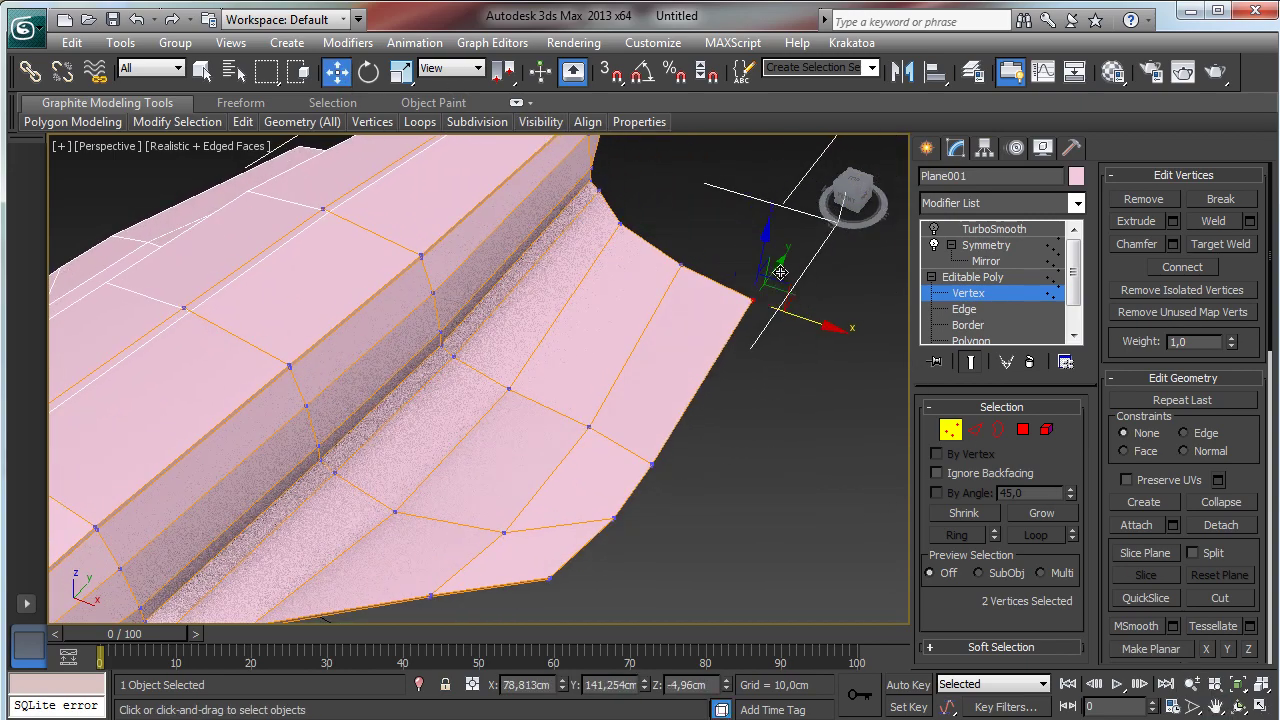
left_click_drag(783, 266, 792, 255)
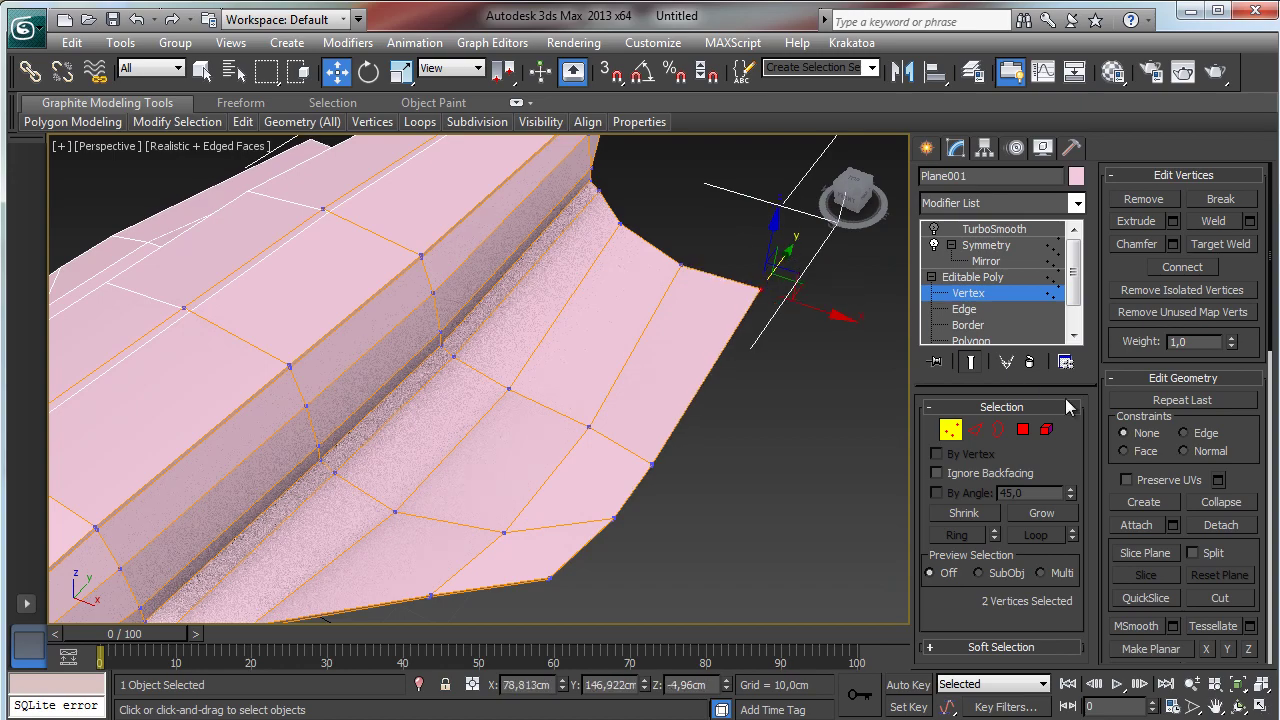
left_click(1238, 706)
left_click_drag(300, 371, 491, 354)
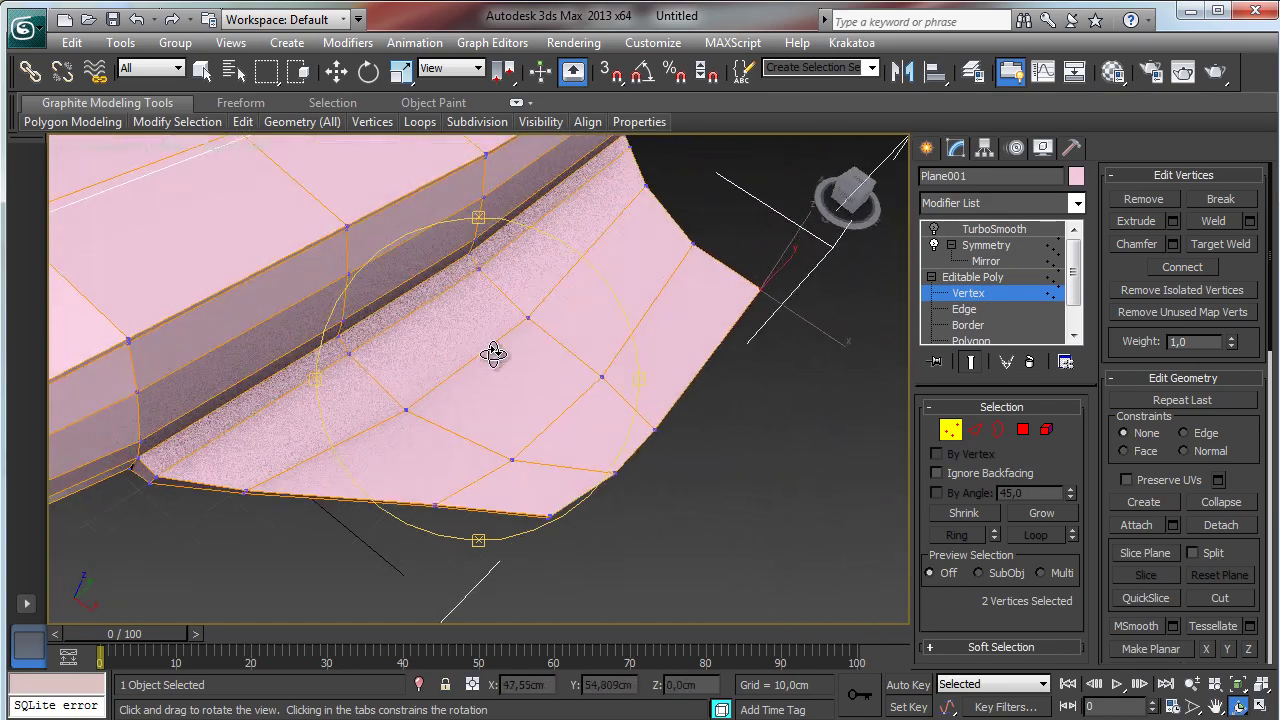
left_click(1192, 684)
left_click_drag(700, 400, 710, 457)
left_click(1238, 706)
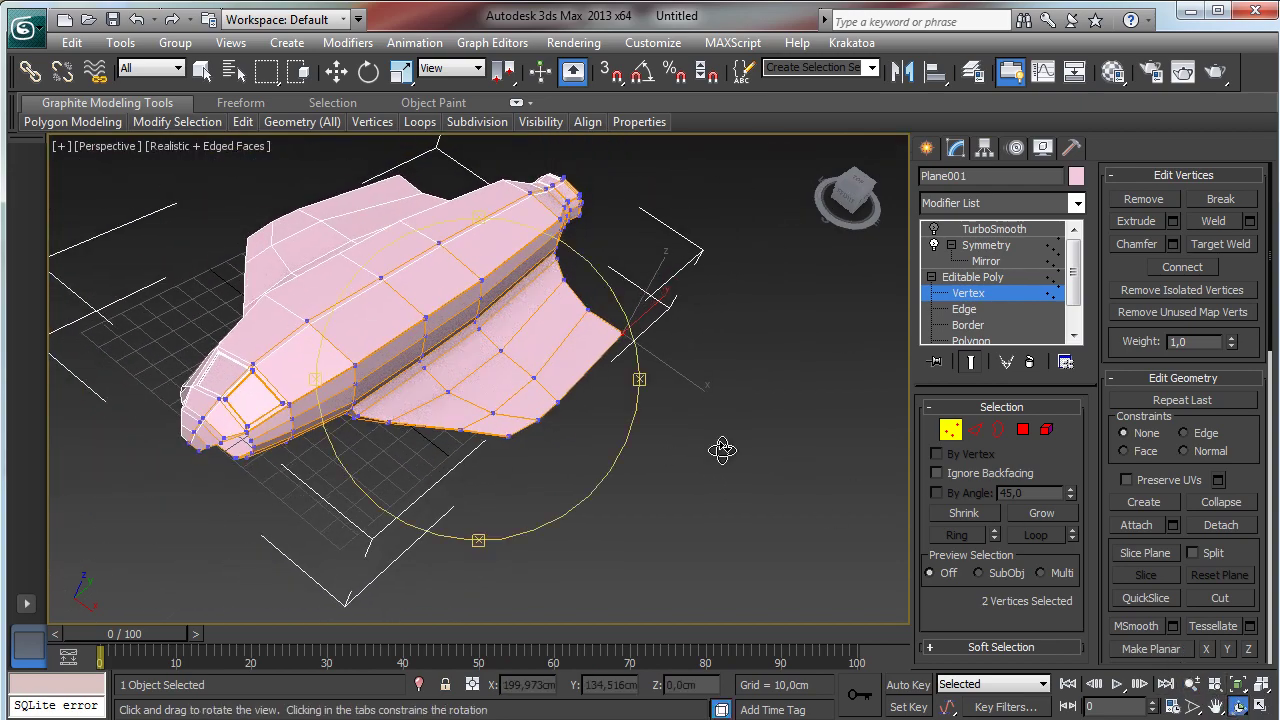
- Move the 132 vertices of the hull's nose forward to about Y -77.8 cm to lengthen the front
left_click_drag(453, 359, 415, 445)
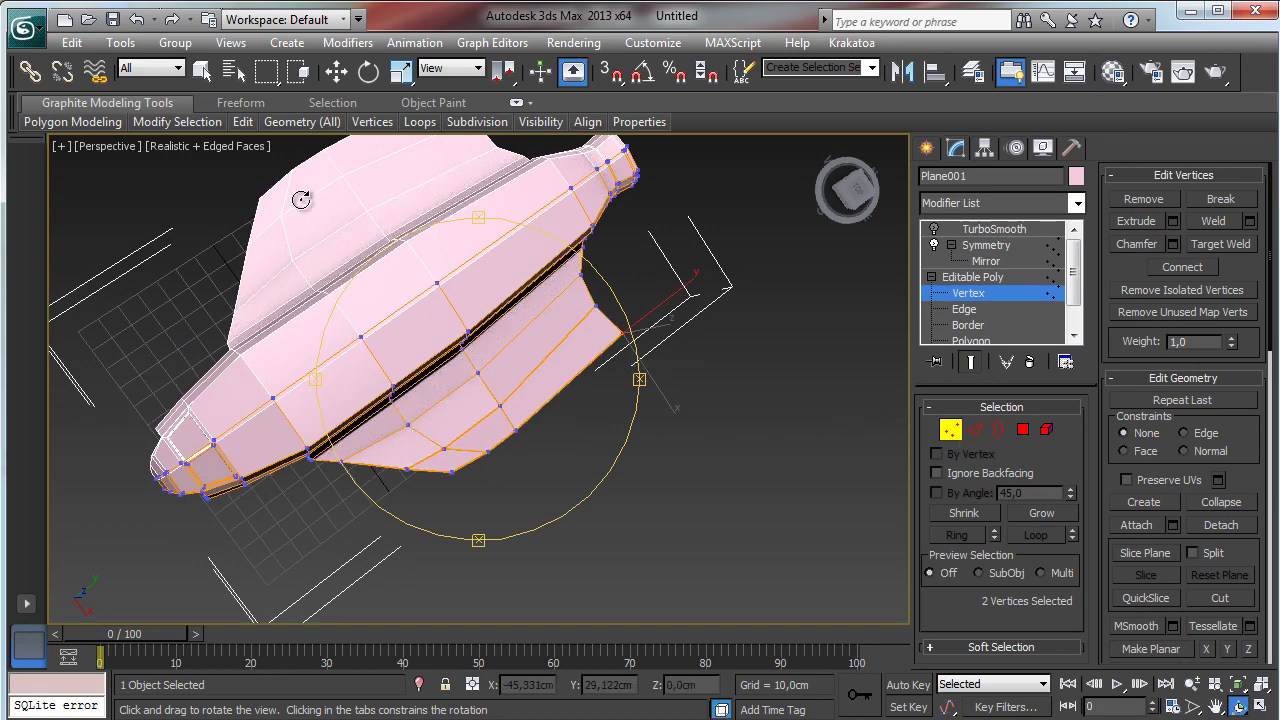
left_click(205, 74)
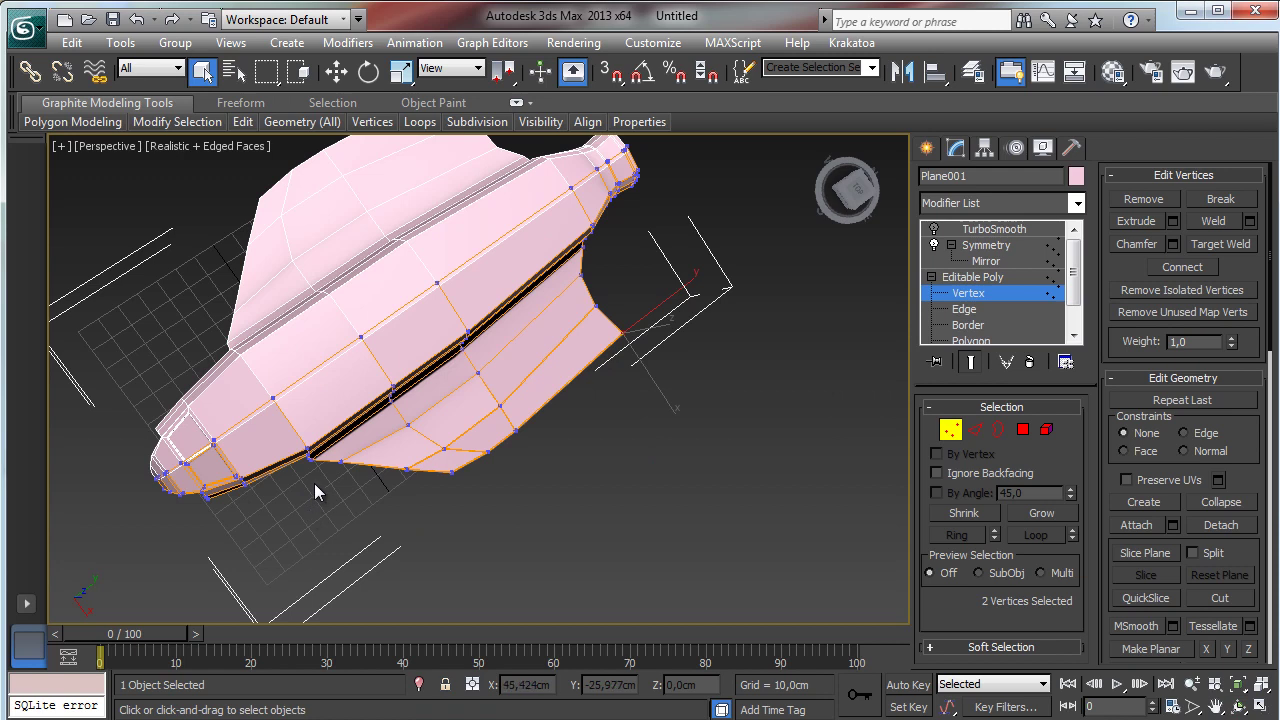
left_click_drag(259, 545, 259, 545)
left_click(336, 71)
left_click_drag(274, 430, 195, 510)
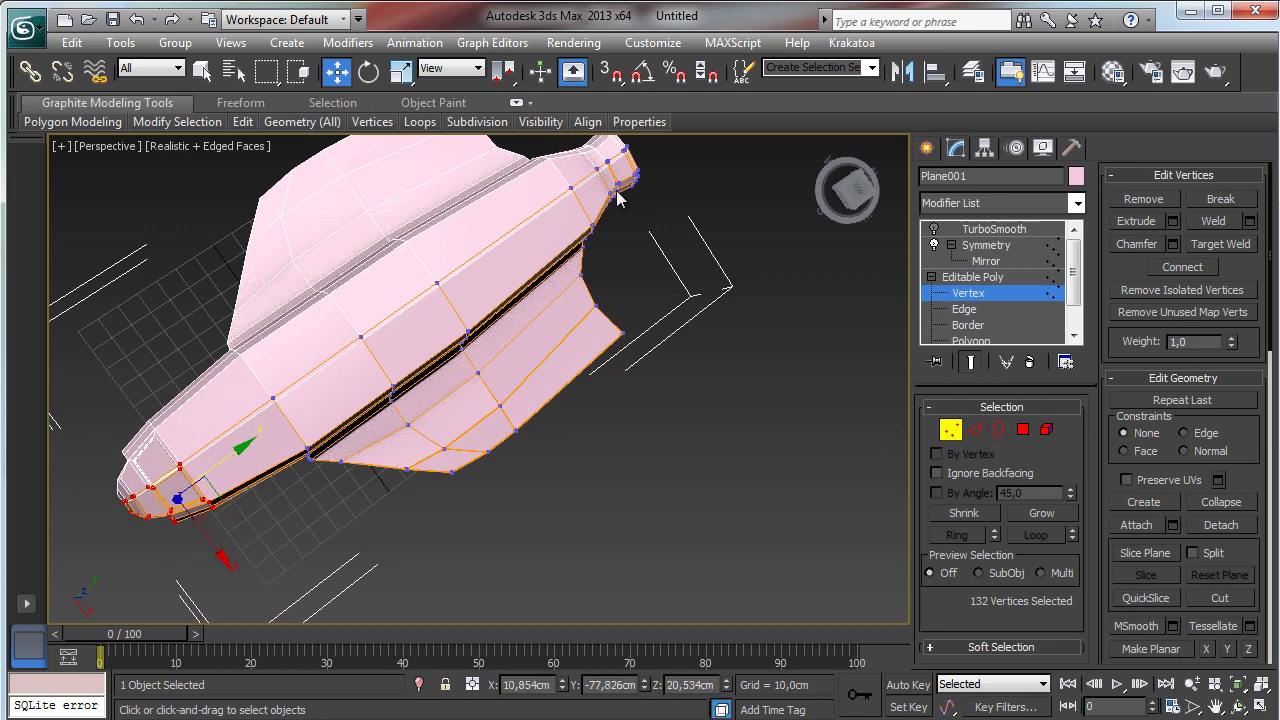
left_click(1262, 706)
right_click(470, 312)
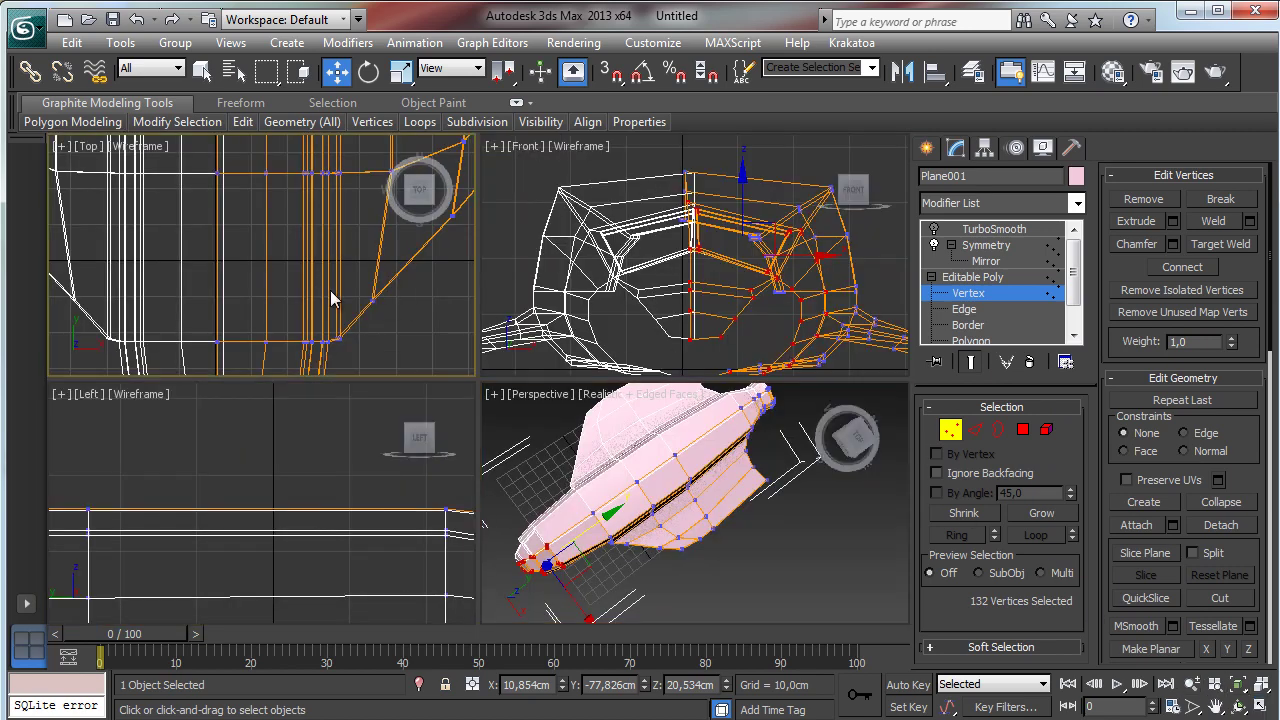
left_click(1237, 684)
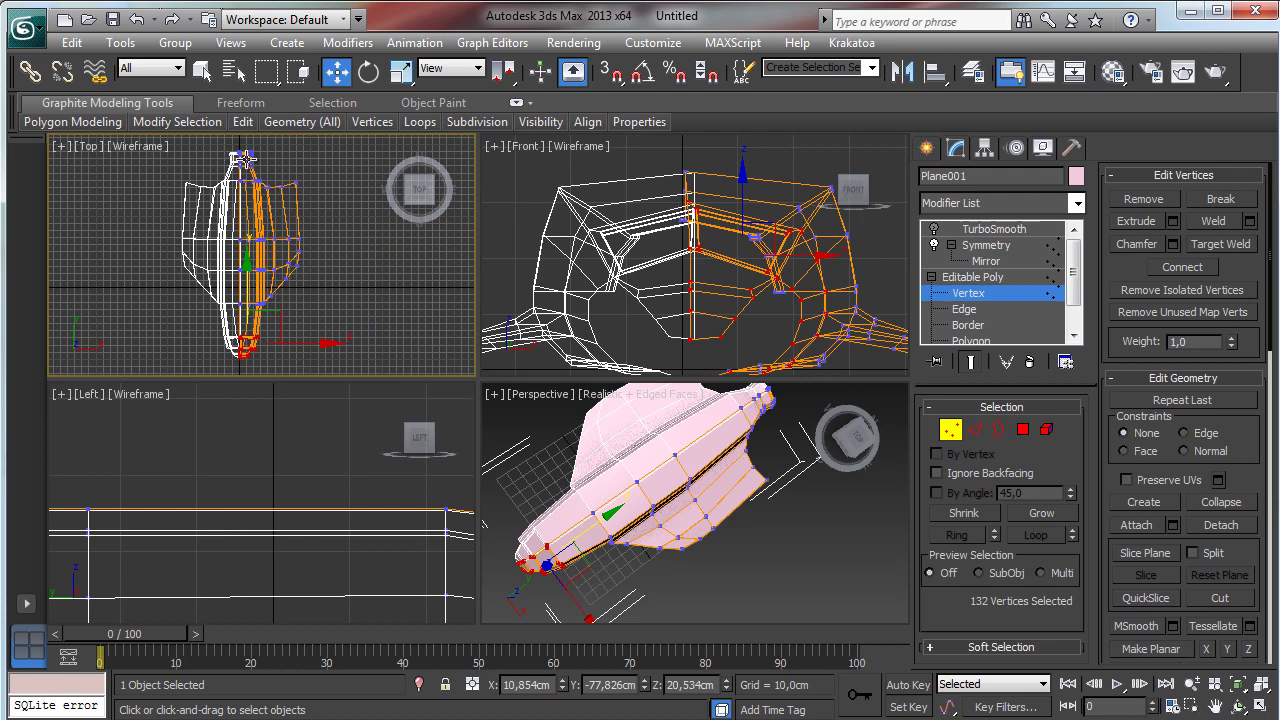
left_click_drag(211, 143, 268, 175)
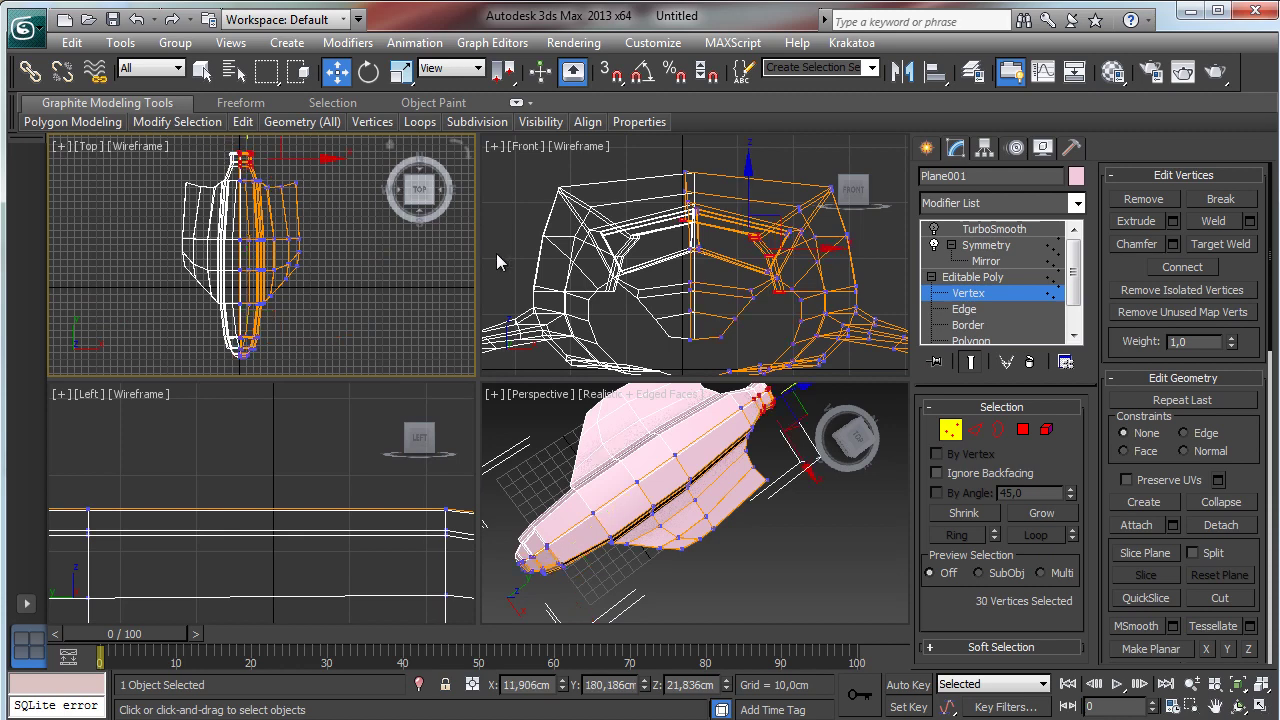
left_click(840, 580)
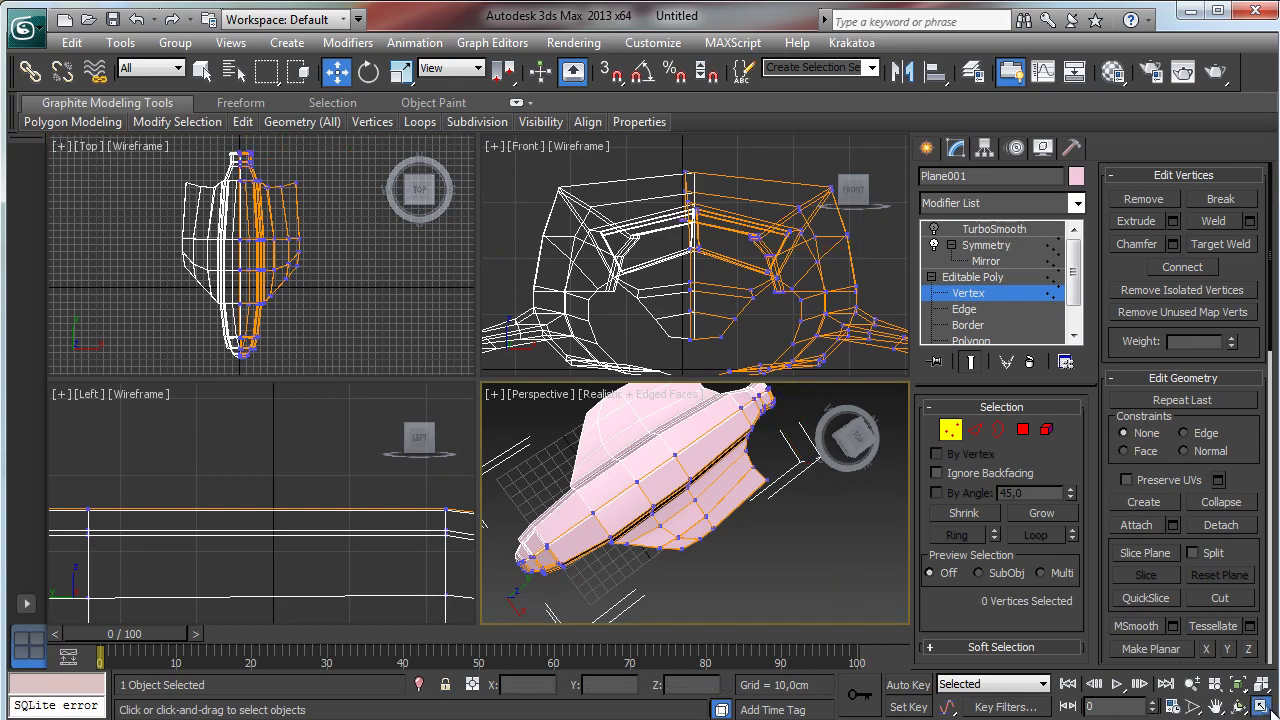
- Bevel the wing's three outer tip faces with a height of 4.97 cm and an outline of 8.269 cm
left_click(1262, 706)
left_click(1238, 706)
left_click_drag(492, 345, 165, 238)
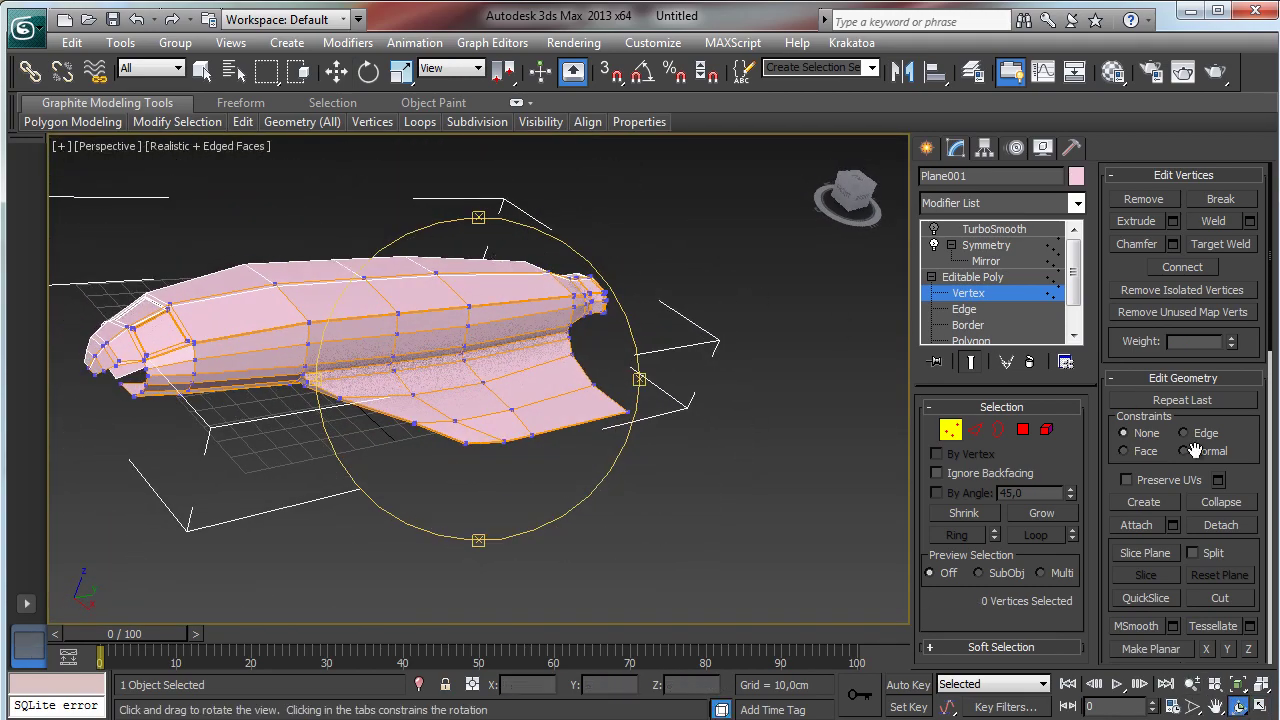
left_click(1216, 706)
left_click_drag(423, 400, 576, 490)
left_click(1192, 686)
left_click_drag(709, 497, 711, 461)
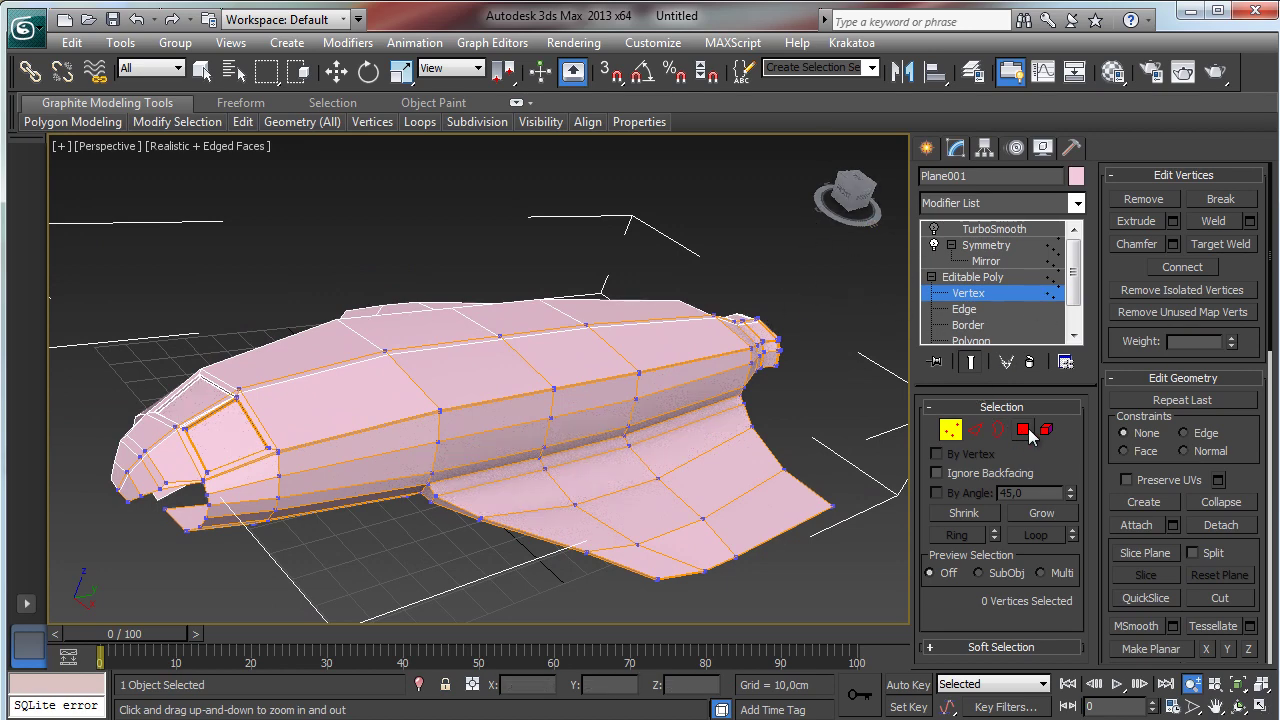
left_click(1026, 430)
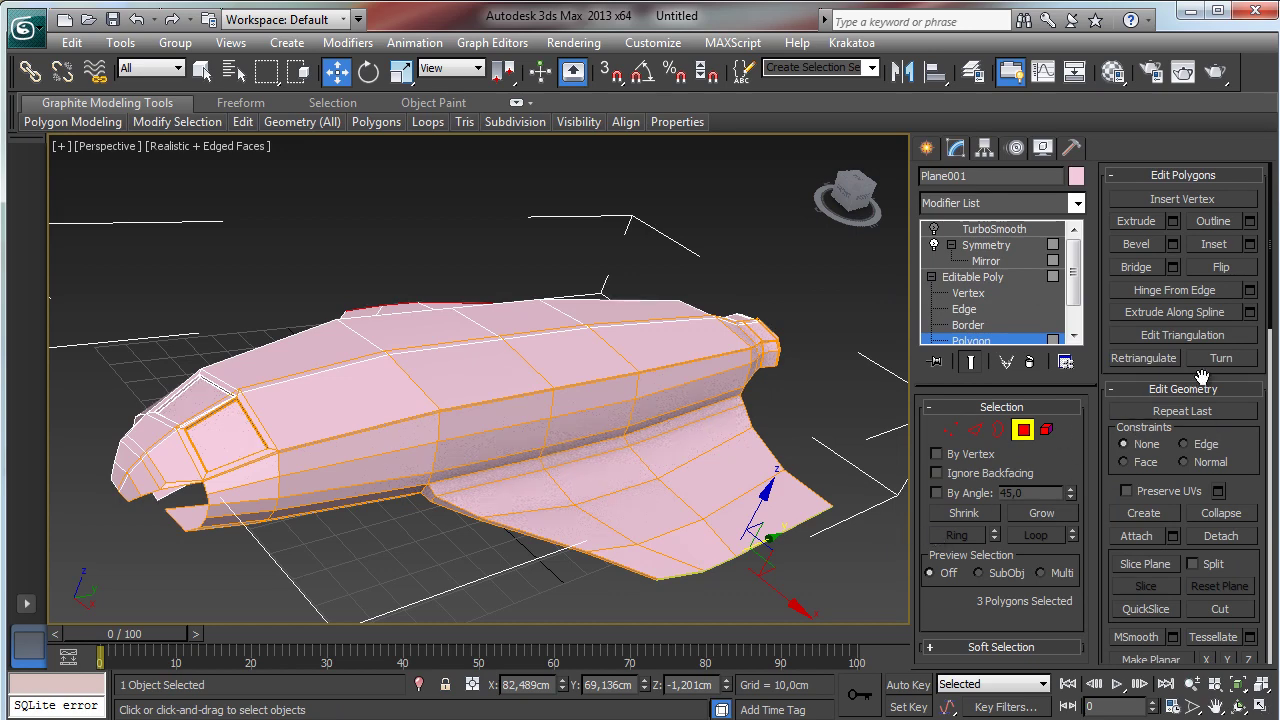
left_click(1174, 245)
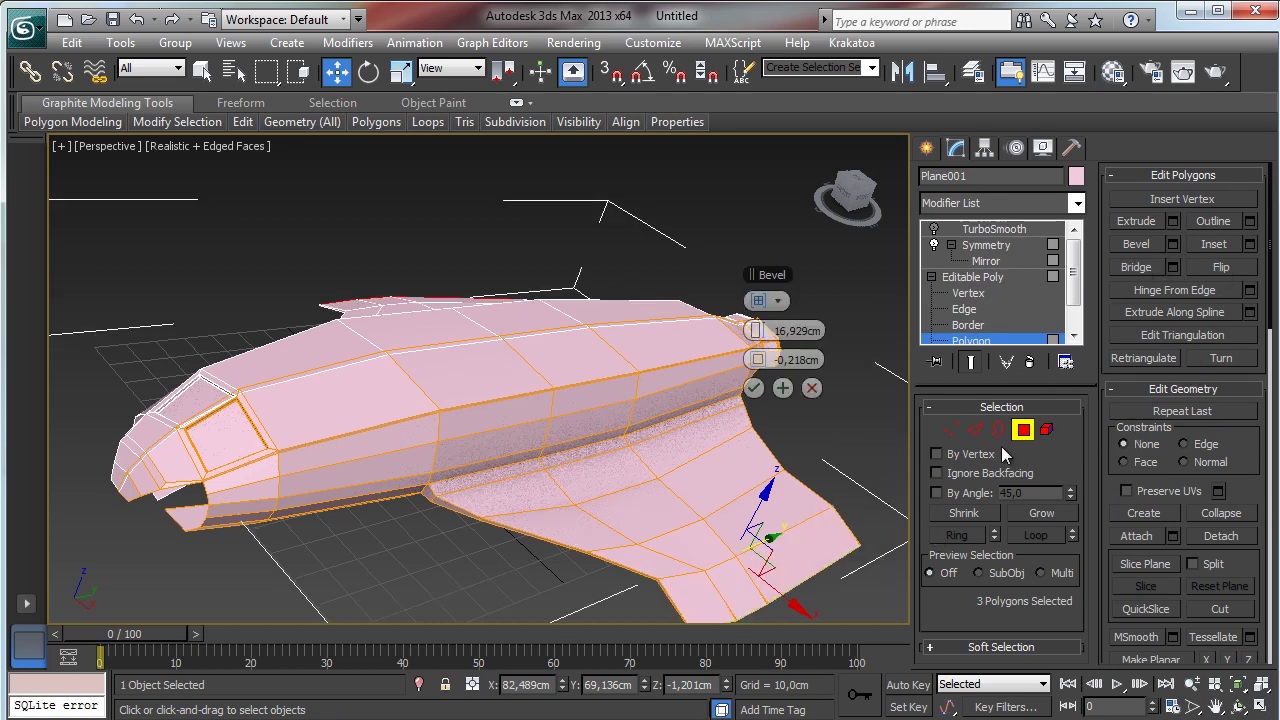
left_click_drag(785, 359, 705, 337)
- Reduce the wingtip bevel to a height of 3.041 cm and an outline of 3.64 cm and apply it
left_click(1238, 706)
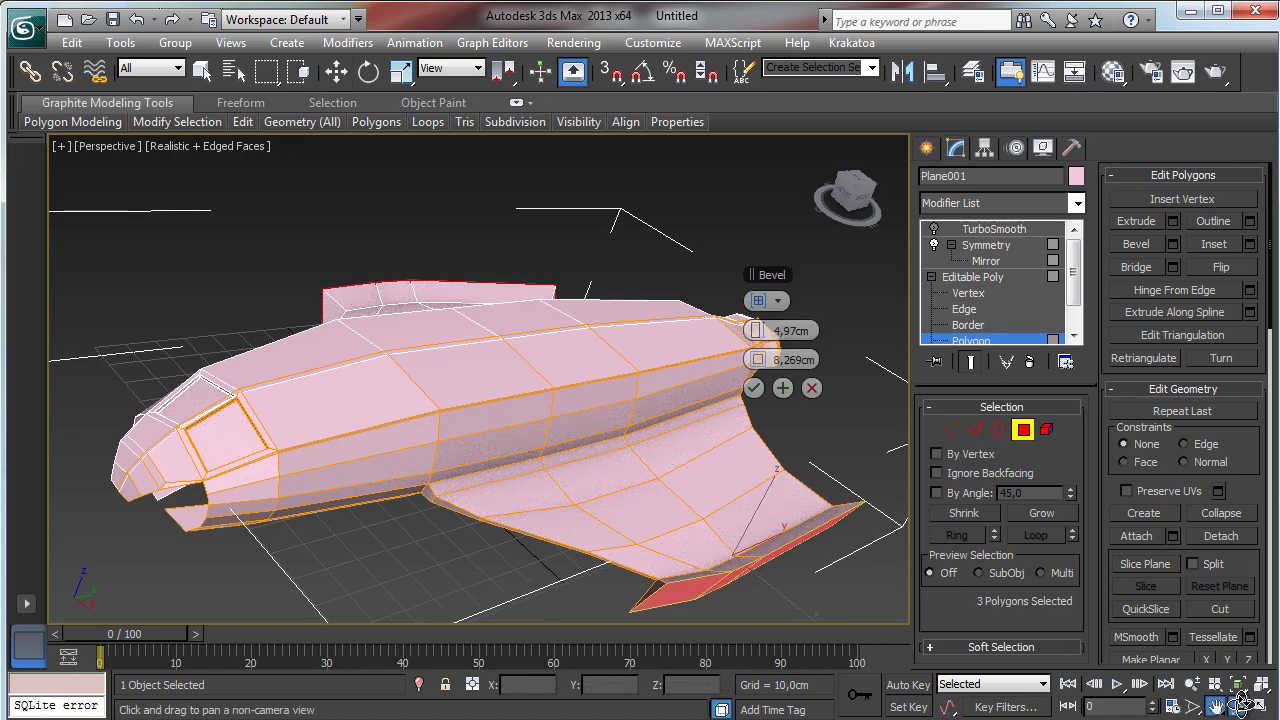
left_click_drag(535, 437, 650, 365)
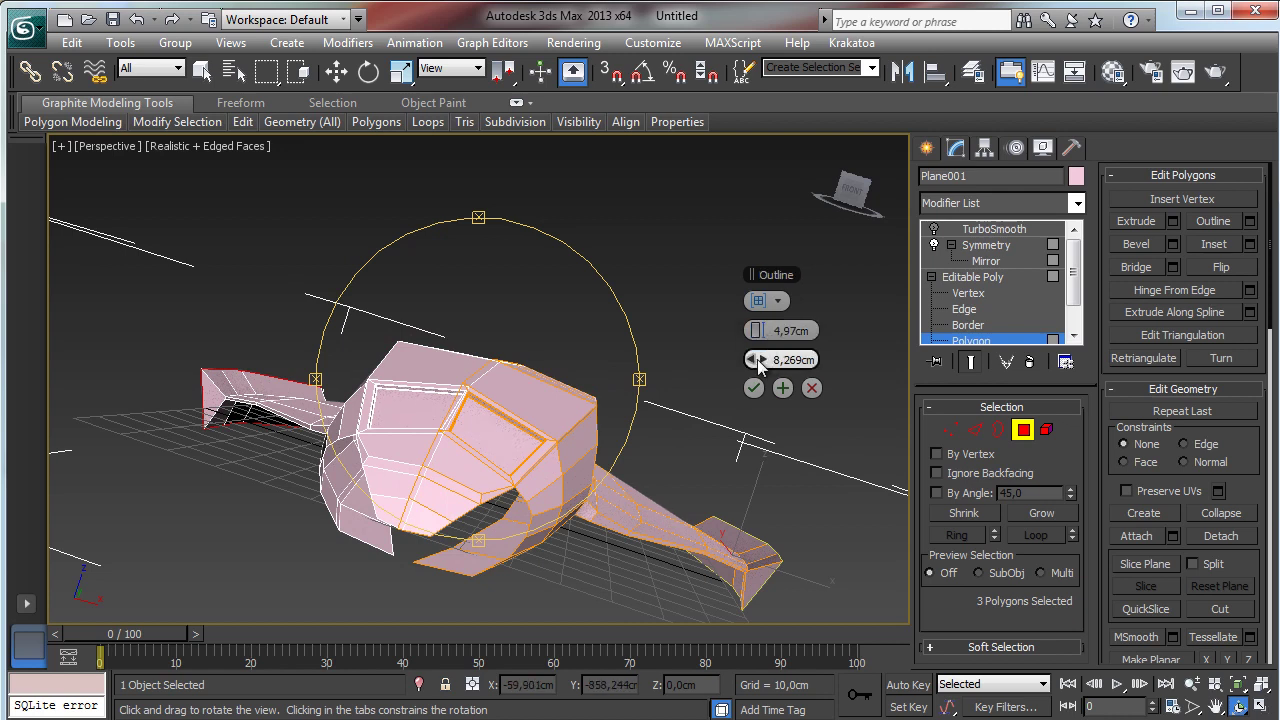
left_click_drag(762, 359, 755, 330)
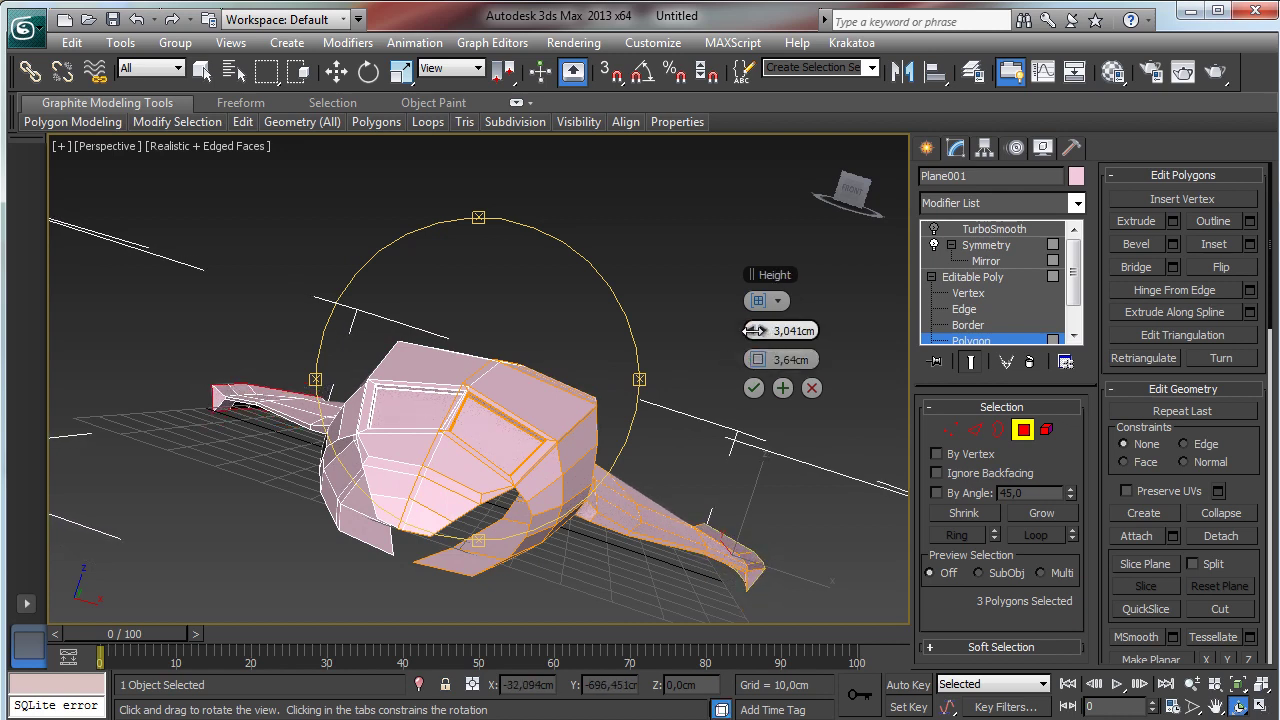
left_click_drag(473, 448, 425, 478)
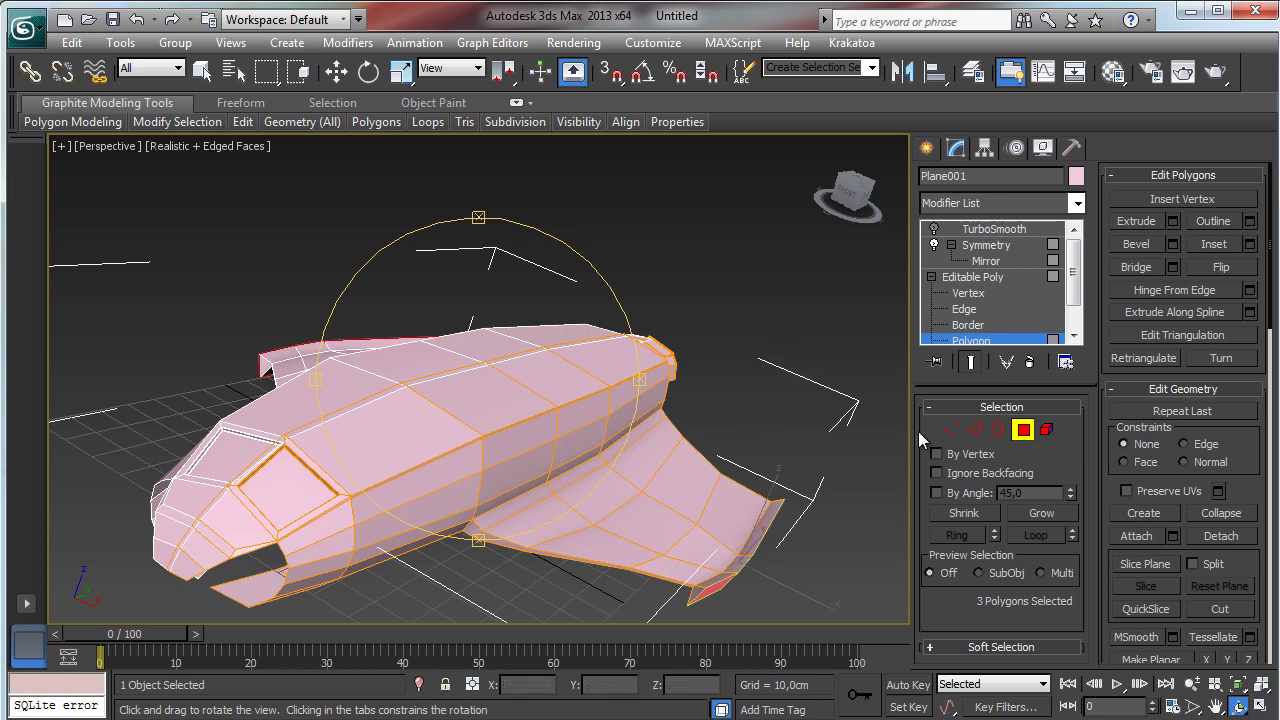
- Move the two front corner vertices of the beveled wingtip outward along X
left_click(949, 430)
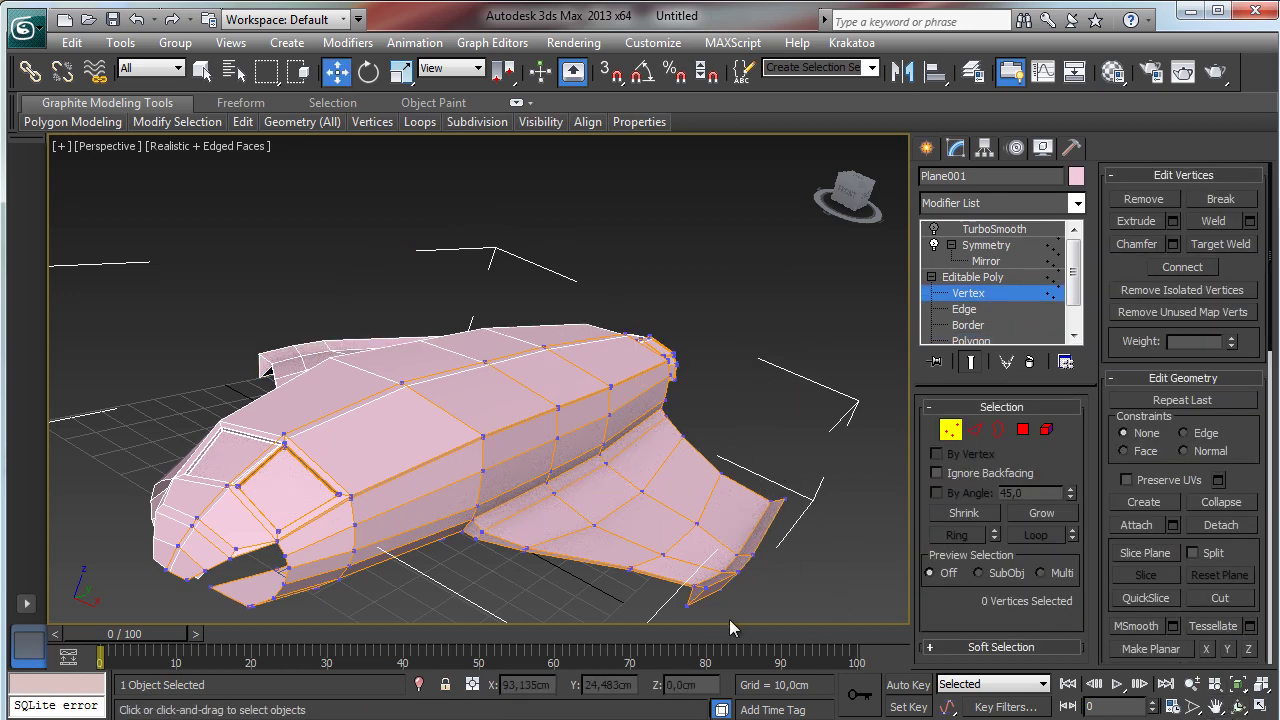
left_click_drag(792, 565, 680, 612)
left_click(1238, 706)
left_click_drag(530, 440, 450, 405)
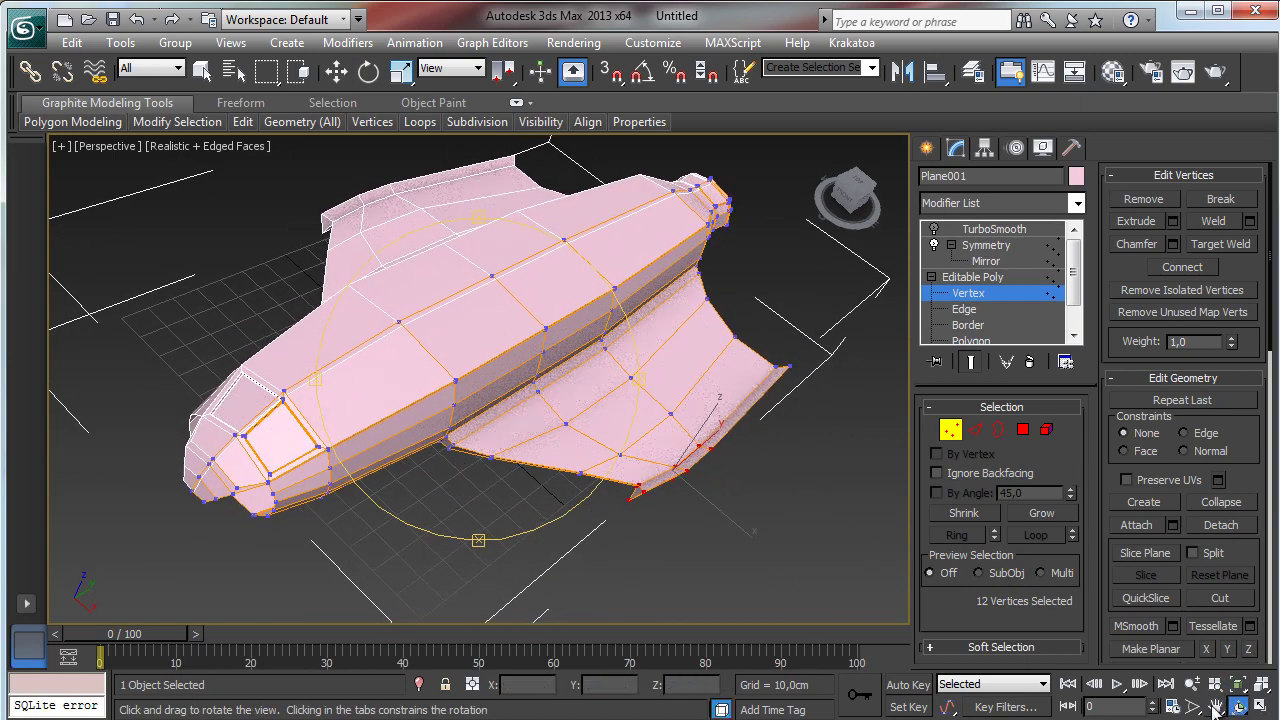
left_click(1192, 684)
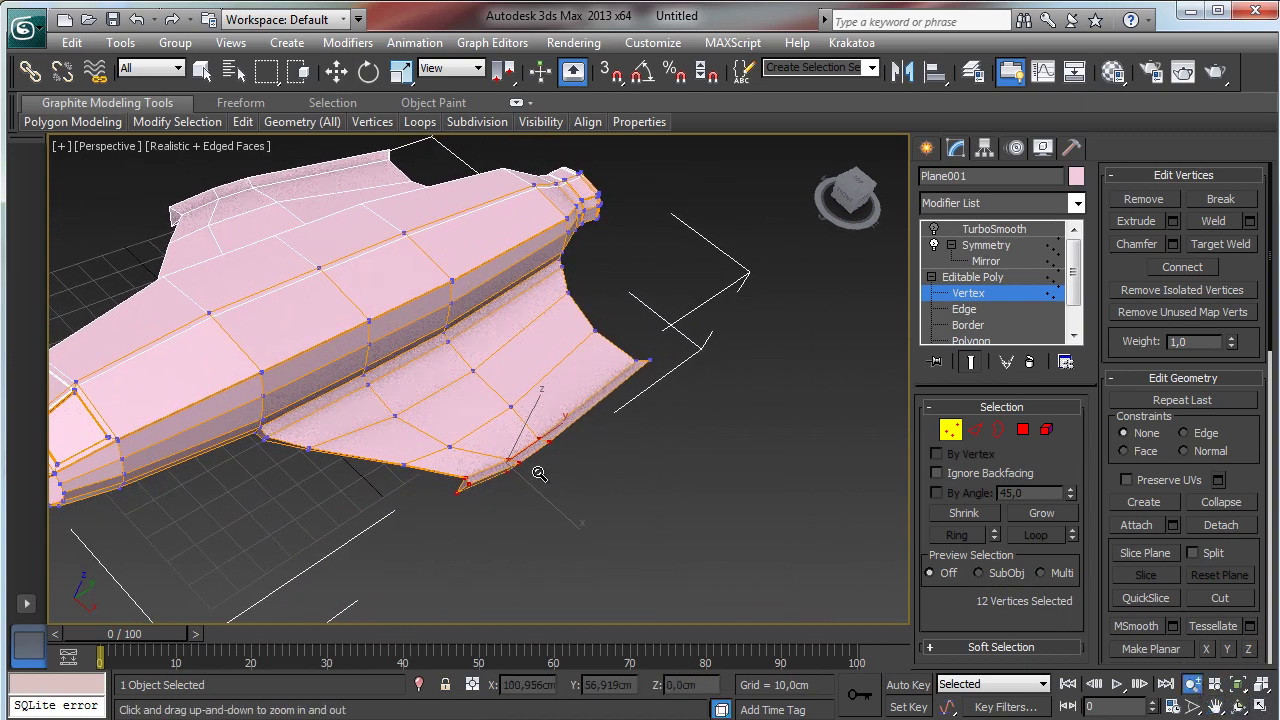
left_click_drag(539, 474, 543, 429)
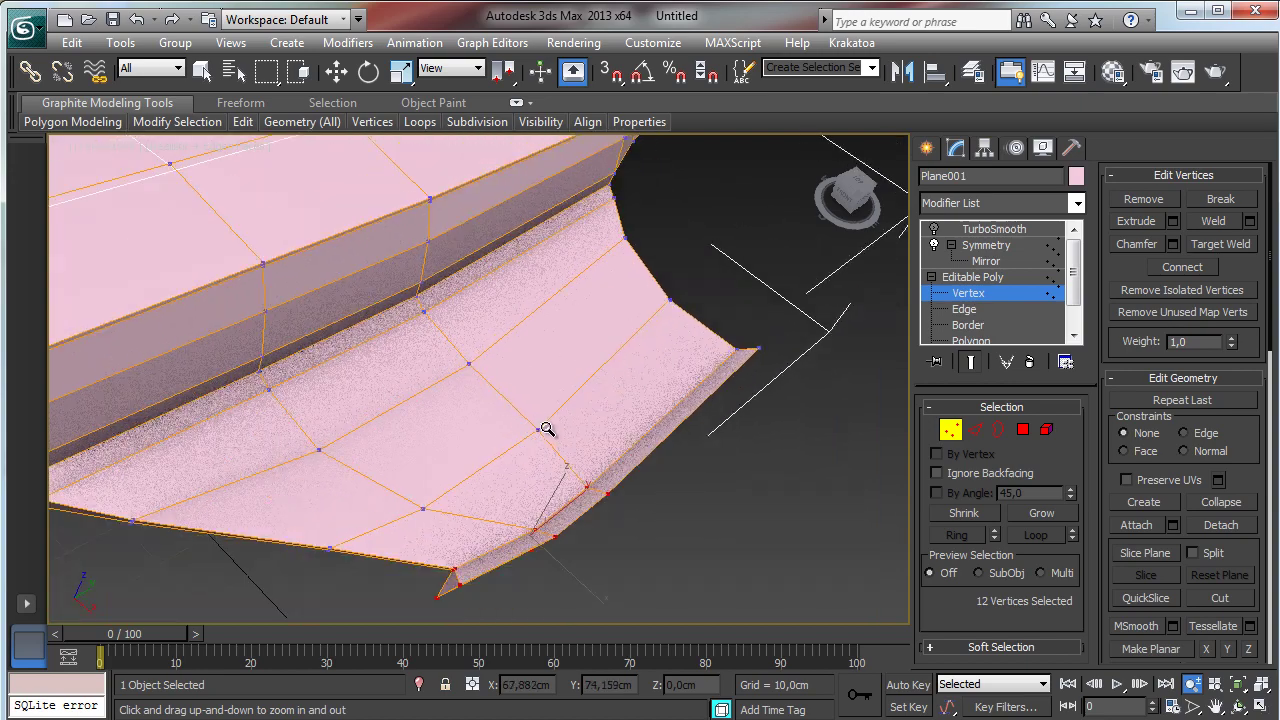
left_click(338, 76)
left_click(438, 597)
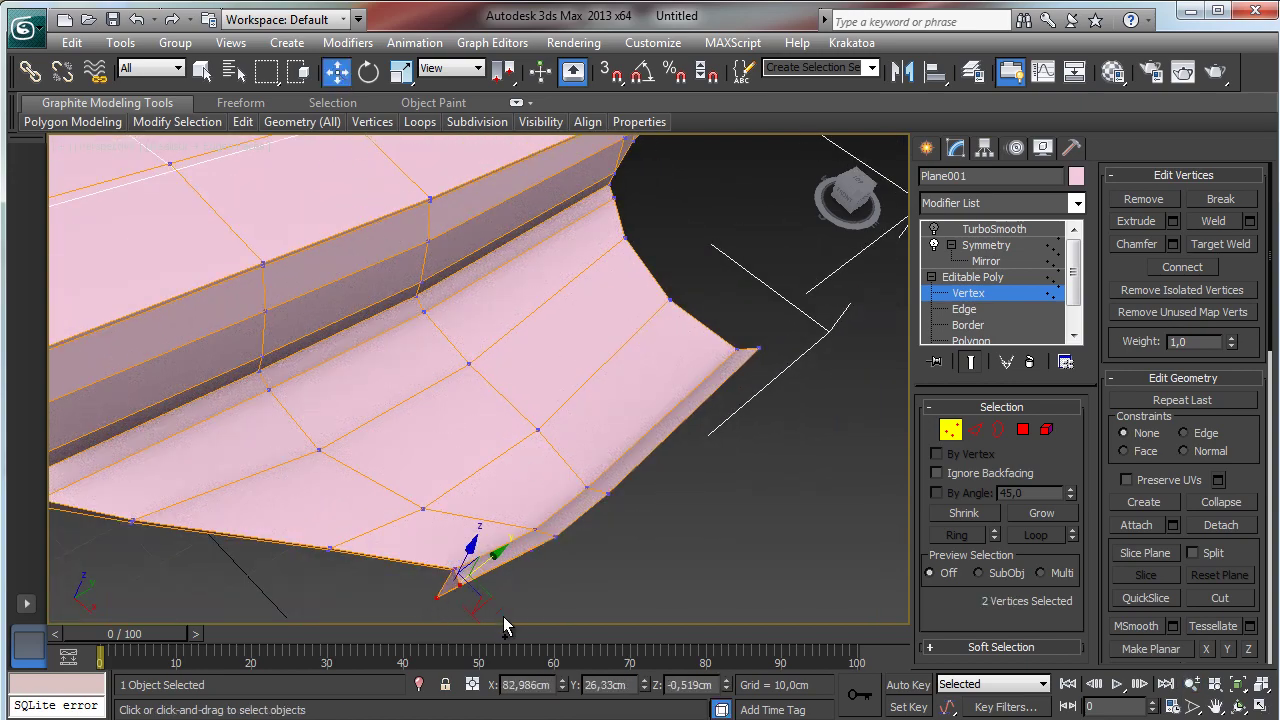
left_click_drag(476, 622, 516, 630)
- Move the beveled wingtip's two rear corner vertices outward along X to about 82.8 cm
left_click(758, 347)
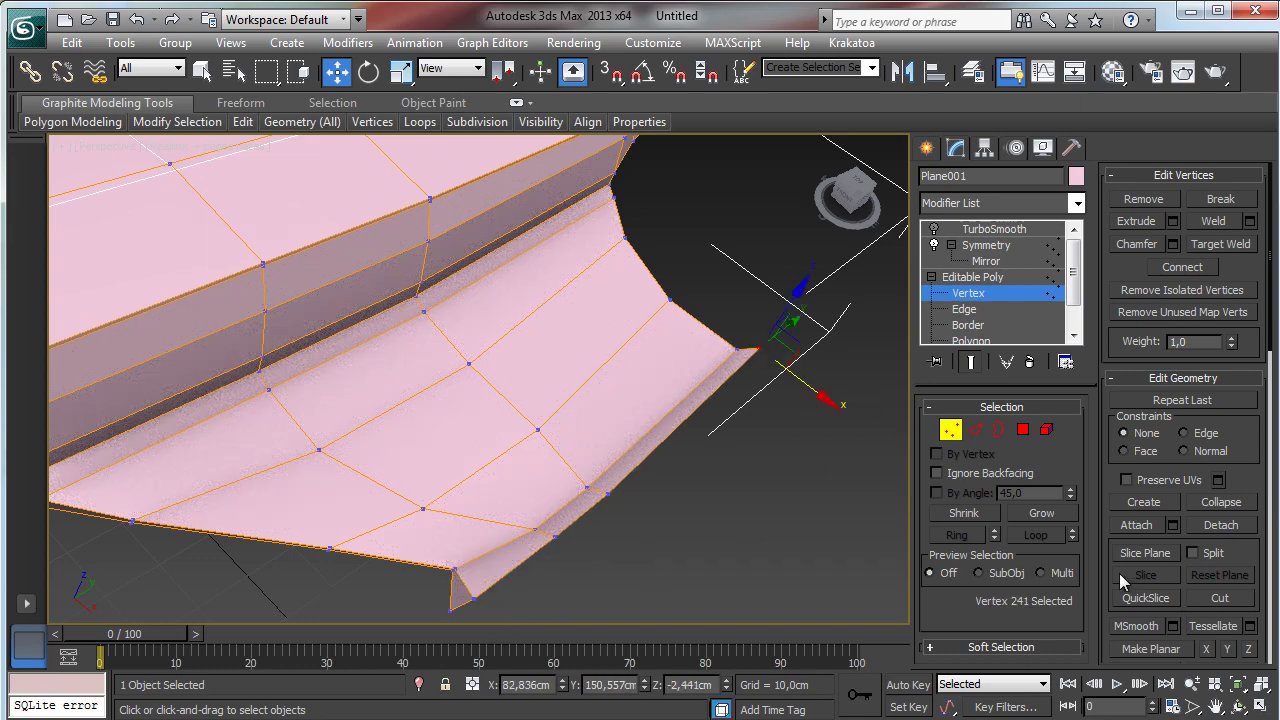
left_click(1238, 706)
left_click_drag(679, 435, 632, 189)
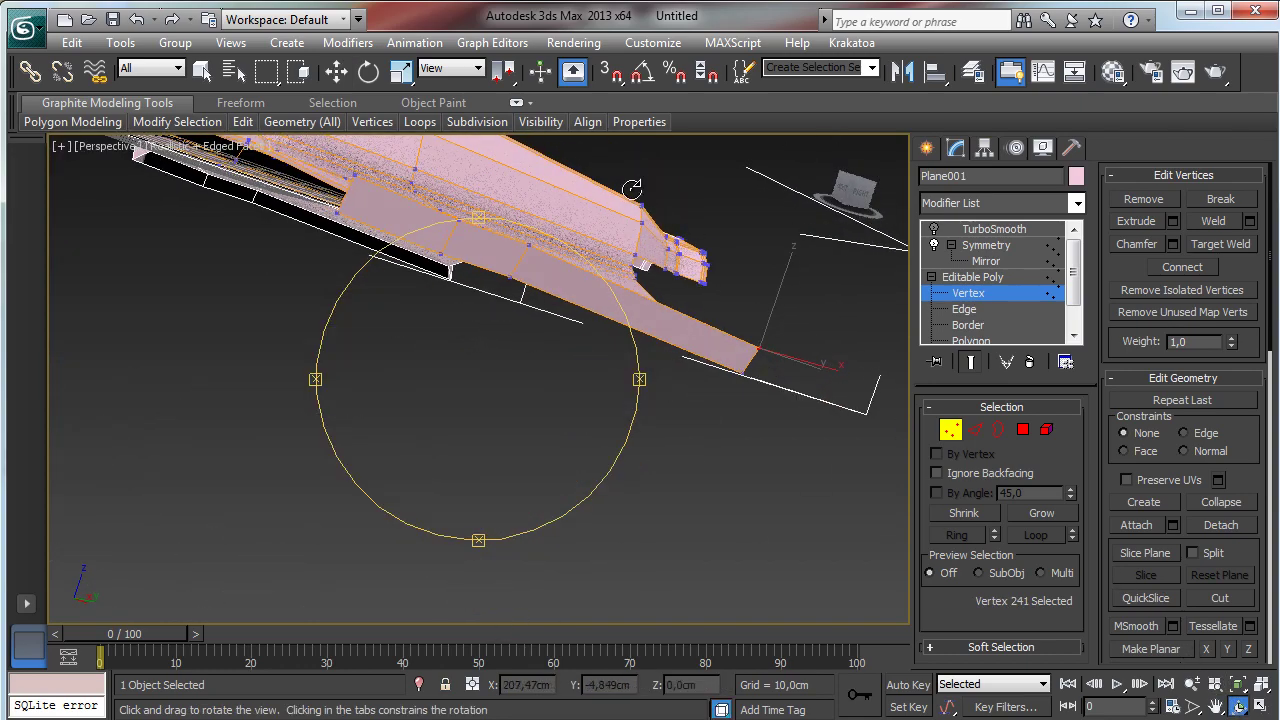
left_click(337, 71)
left_click(744, 376, "ctrl")
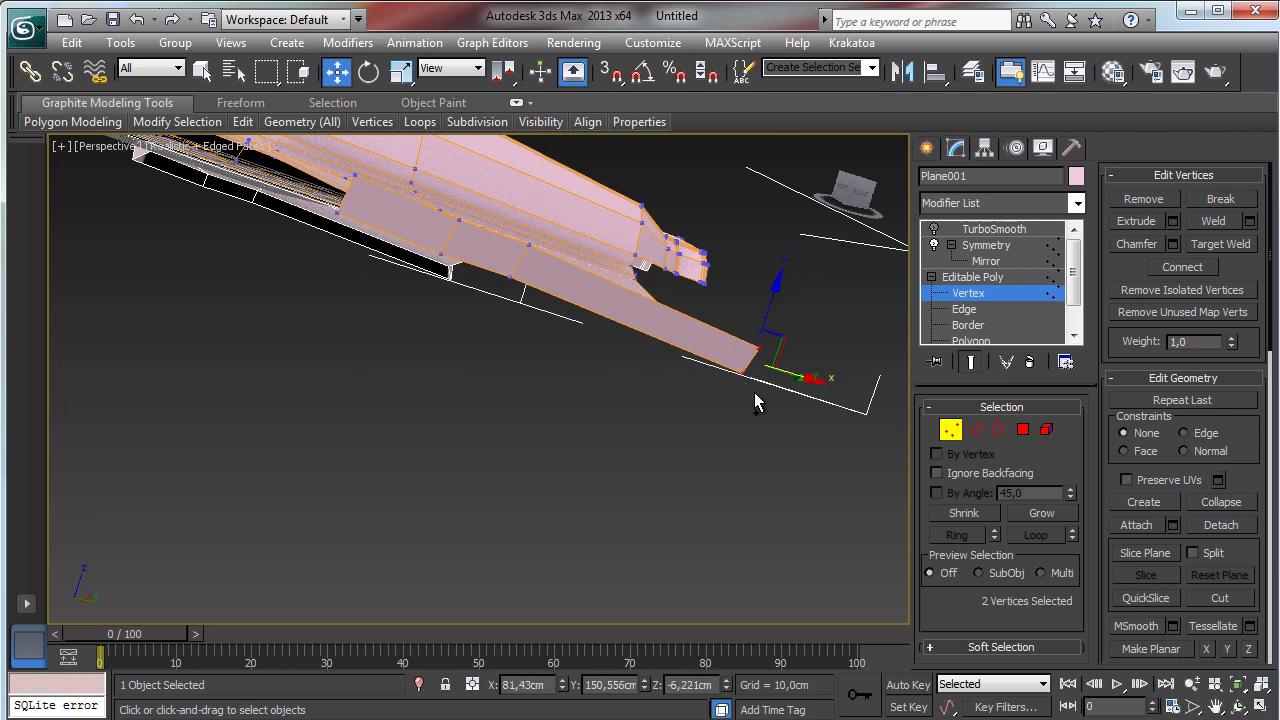
left_click(1238, 706)
scroll(490, 400, "up", 8)
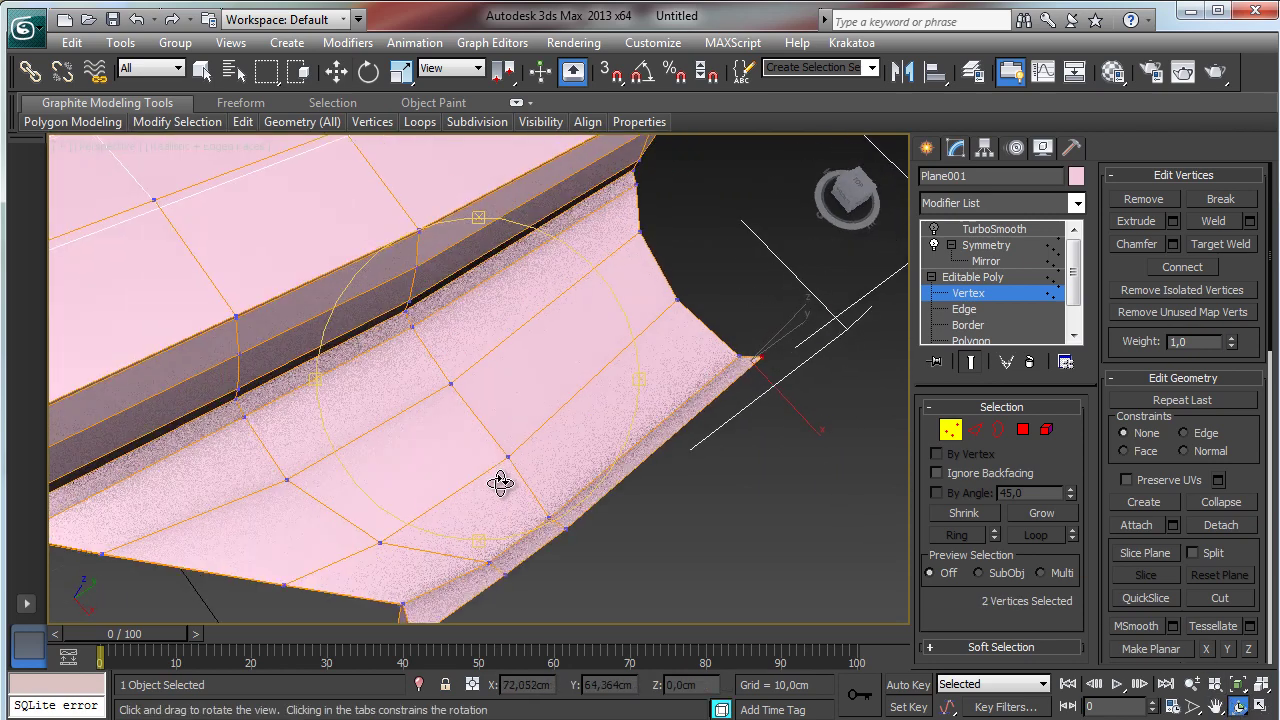
left_click(337, 71)
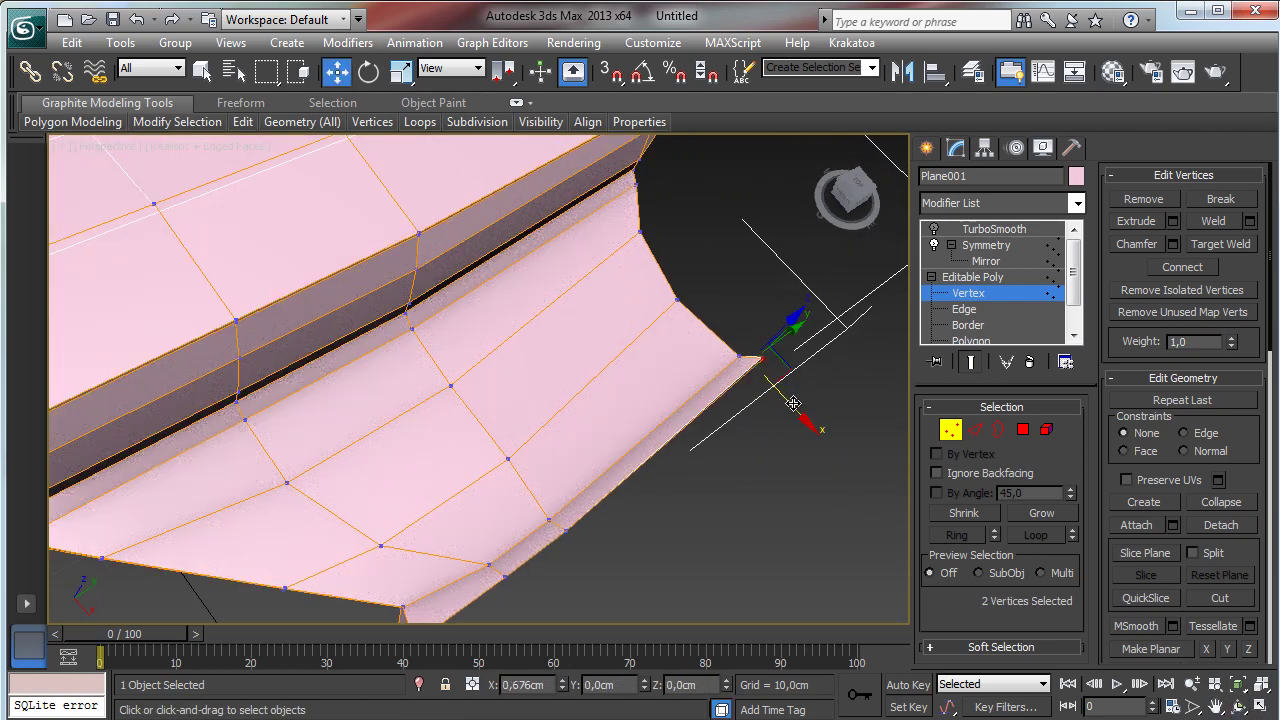
- Bevel the three wingtip faces again with 3.041 cm height and 3.64 cm outline, and raise them about 2.44 cm along Z
left_click(1023, 429)
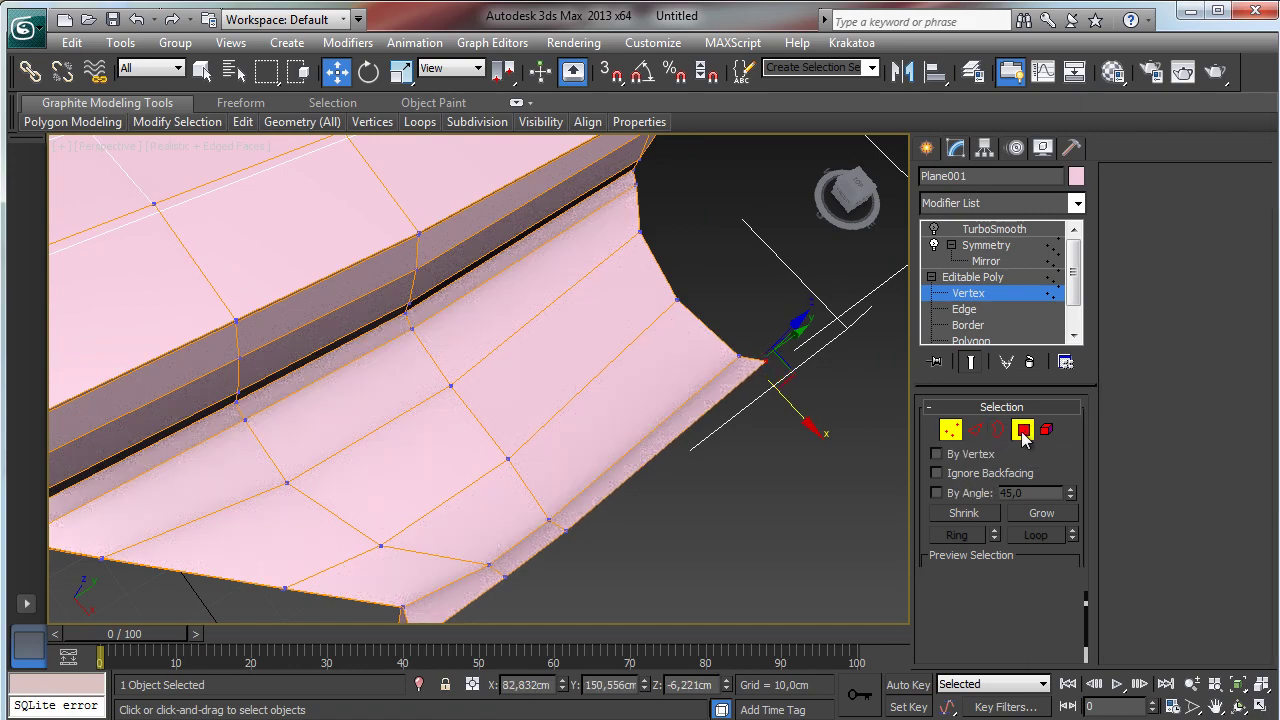
left_click(1238, 706)
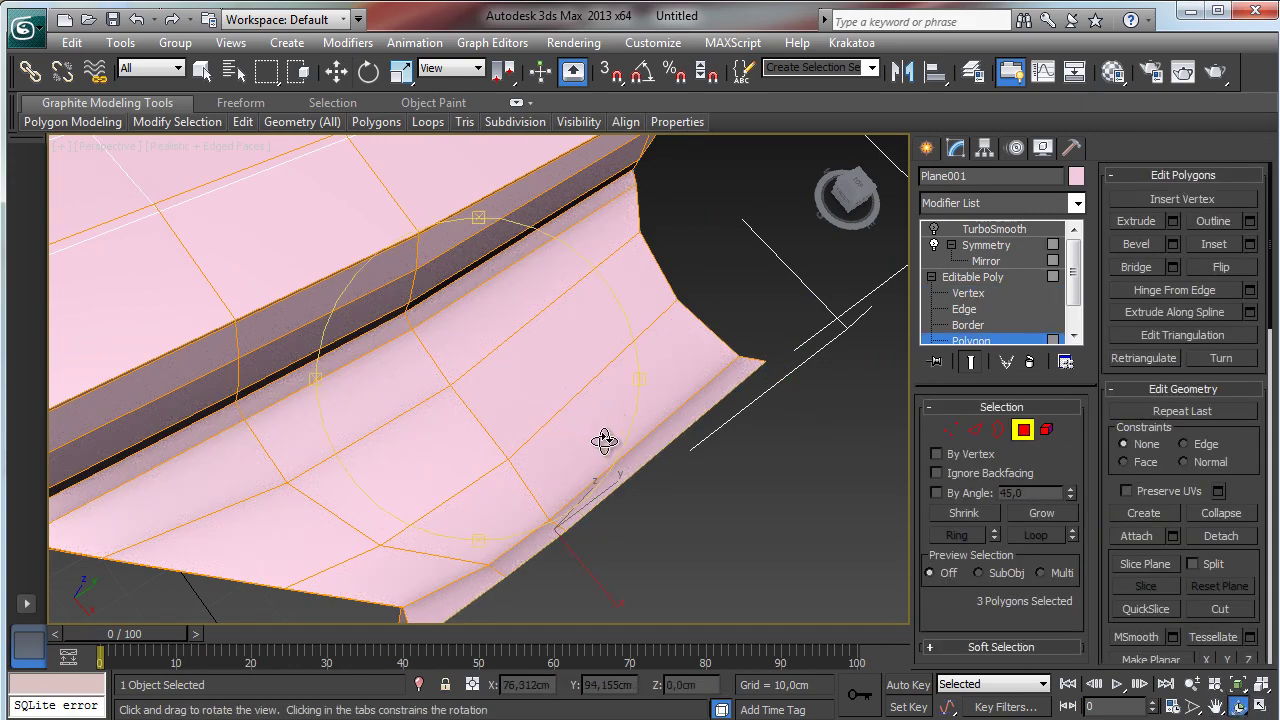
left_click_drag(524, 406, 571, 306)
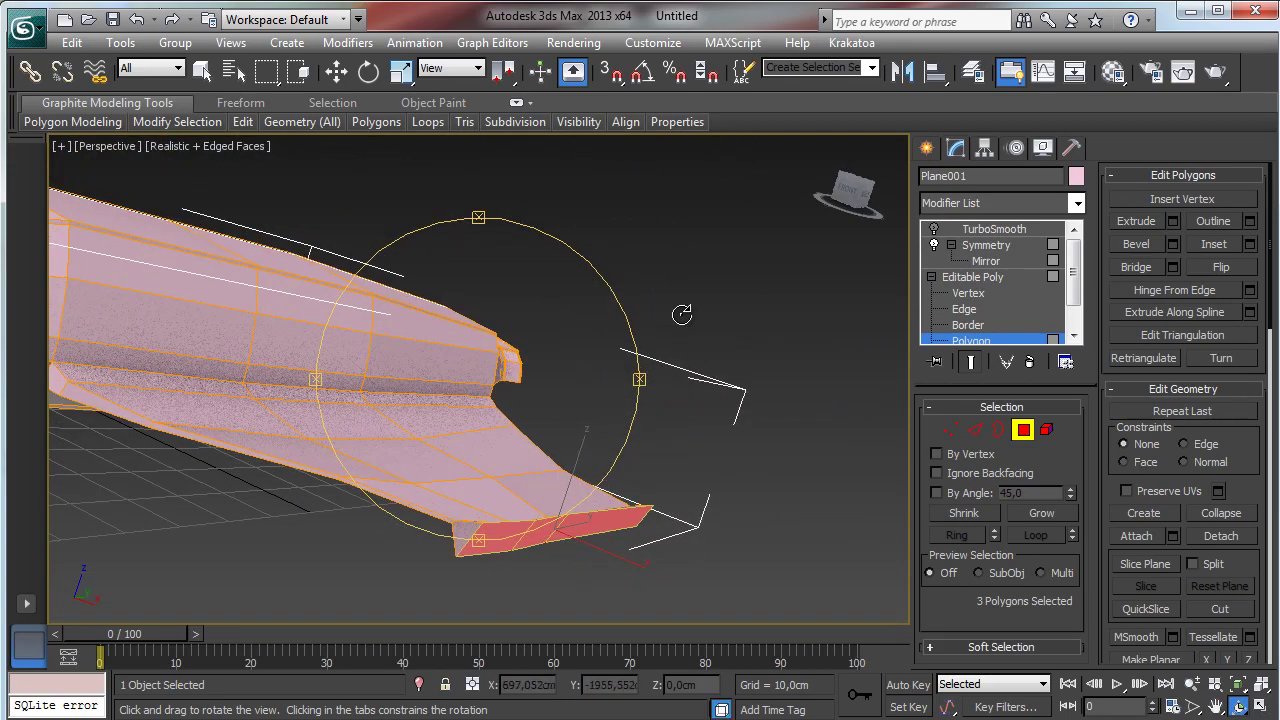
left_click(1173, 244)
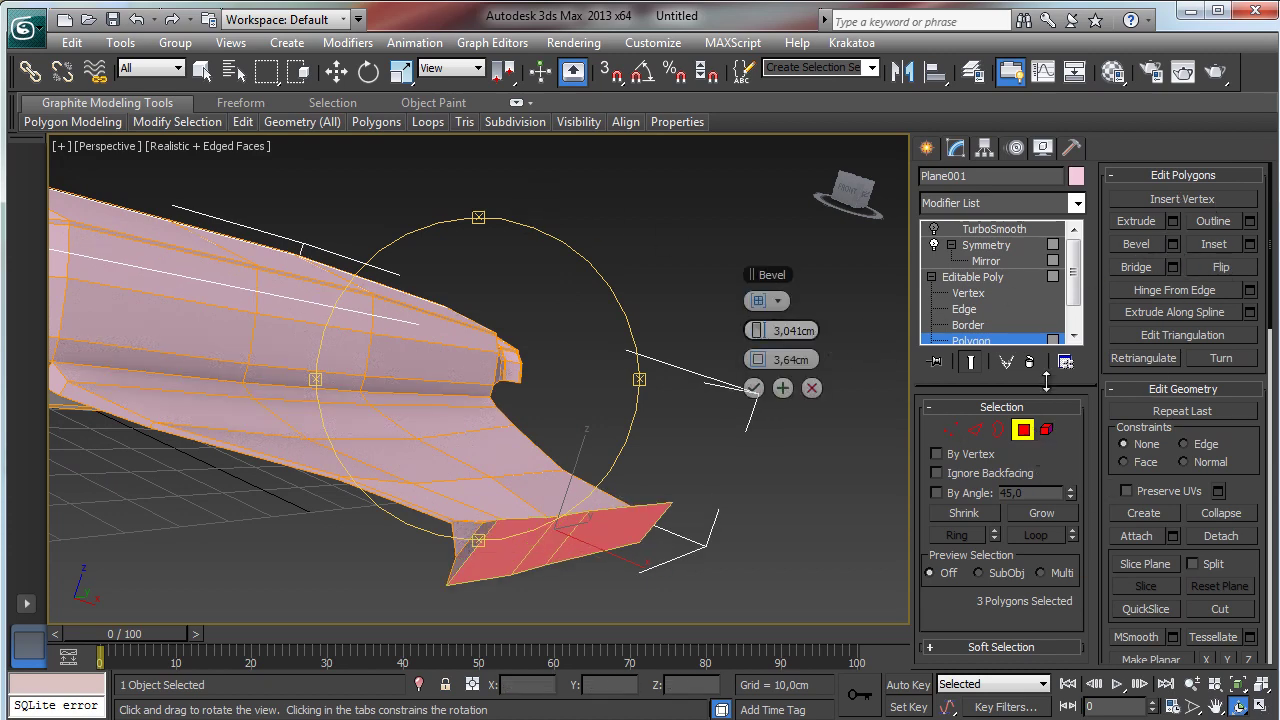
left_click(336, 78)
left_click_drag(573, 474, 578, 463)
left_click(782, 388)
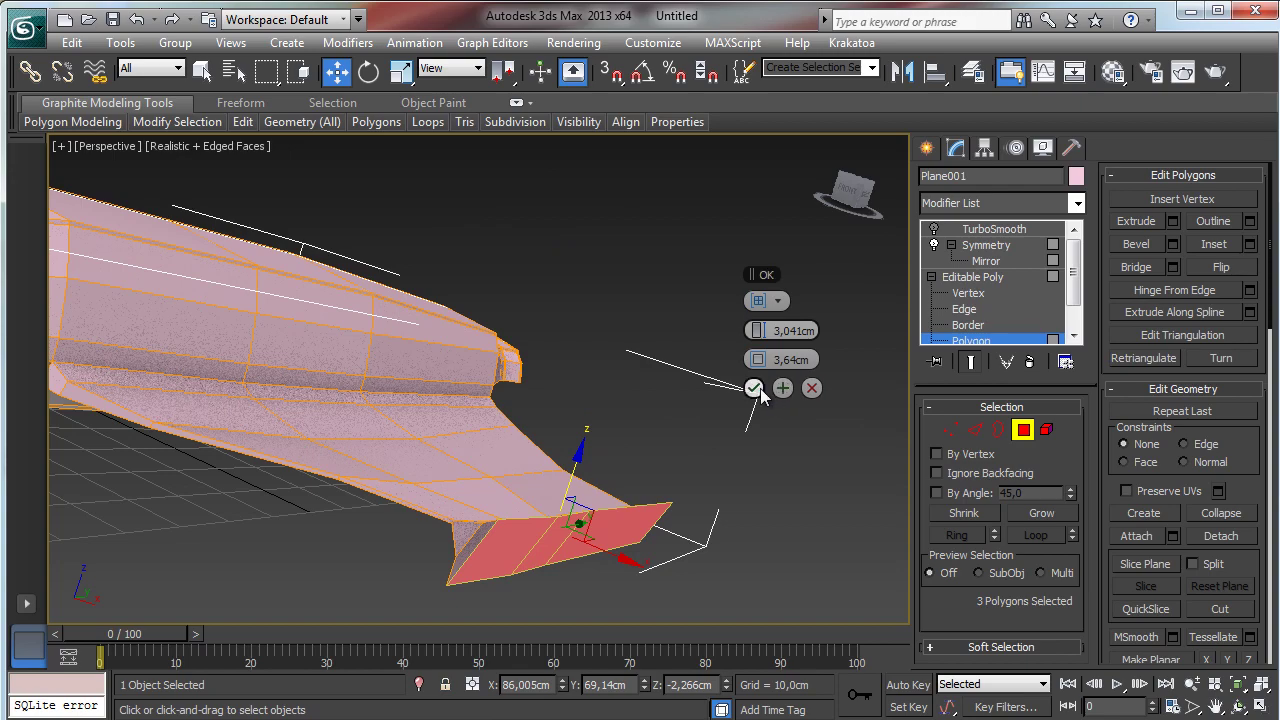
left_click(754, 388)
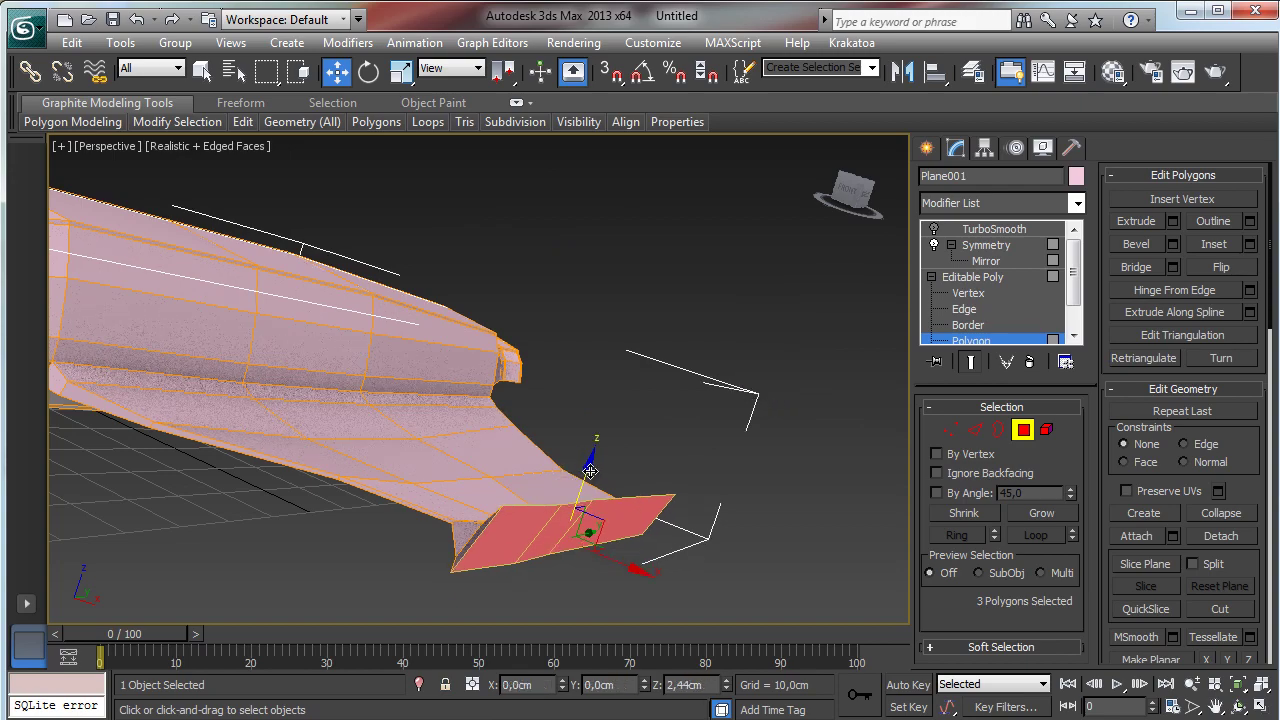
- Select the two outermost front corner vertices of the newly beveled wingtip
left_click(1238, 706)
left_click_drag(455, 462, 524, 408)
key("1")
key("w")
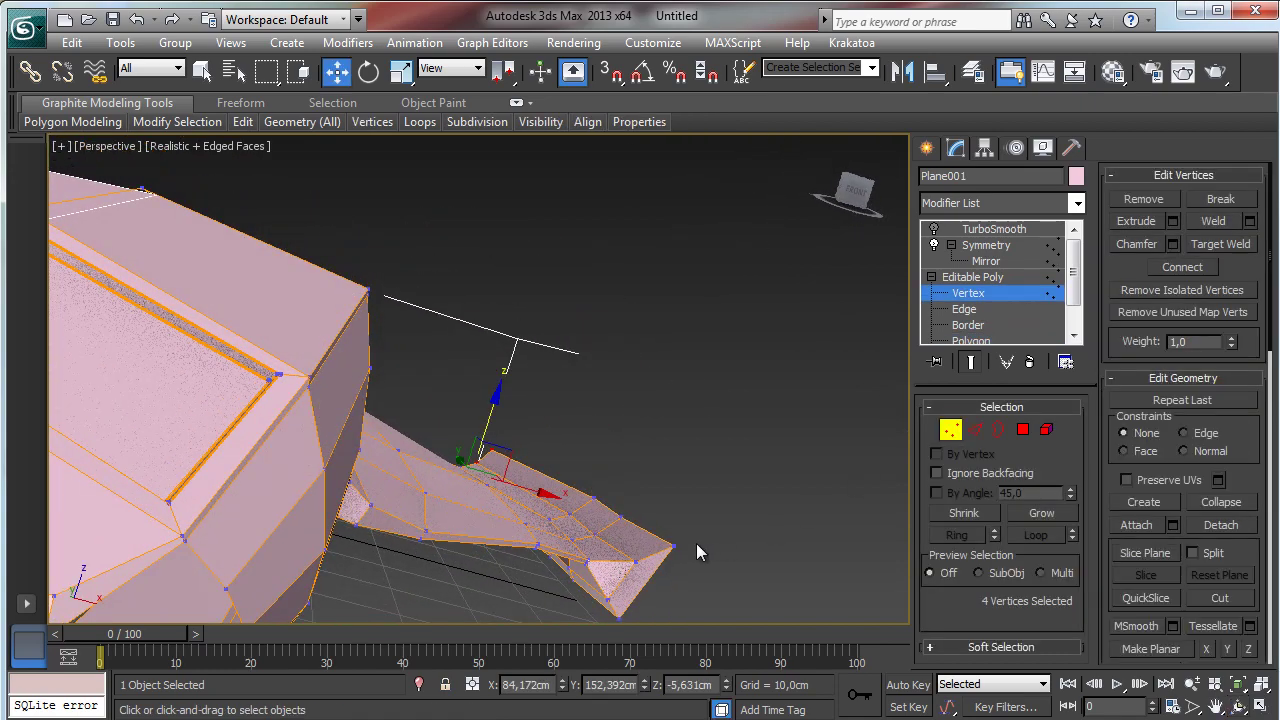
left_click(673, 547)
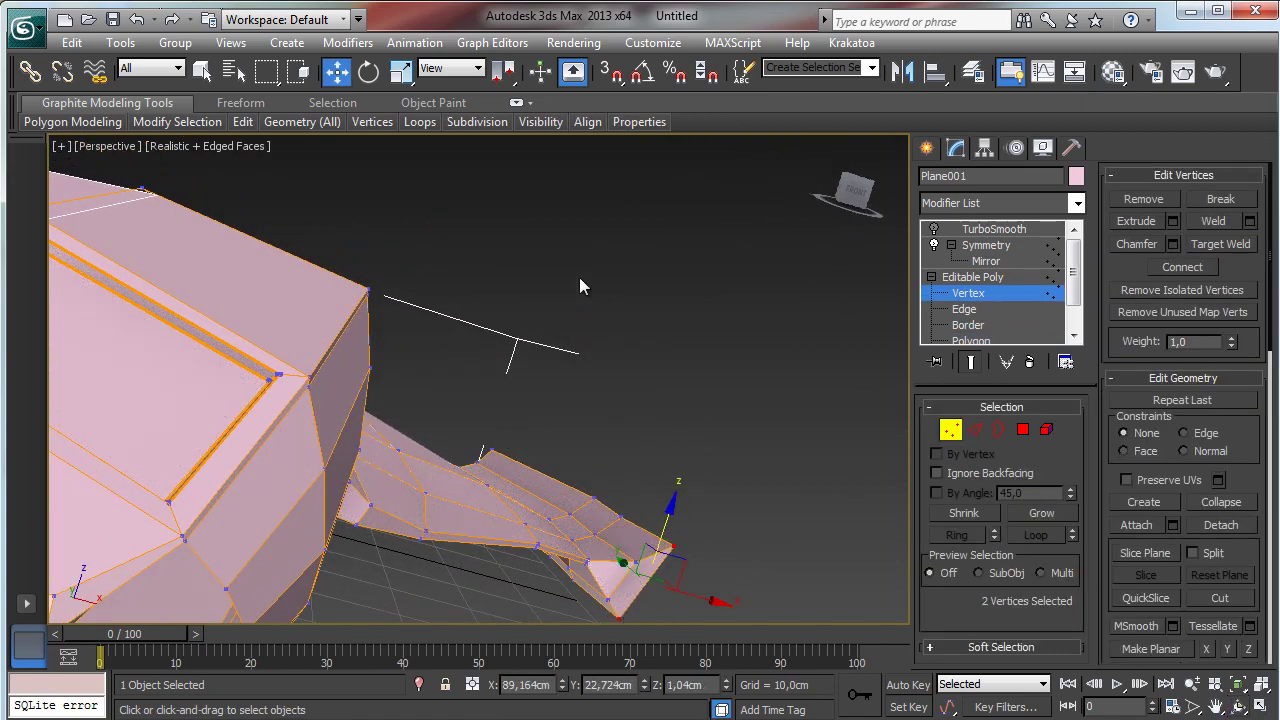
- Scale the two selected front vertices of the wingtip fin to about 65% and lower them slightly
left_click(400, 71)
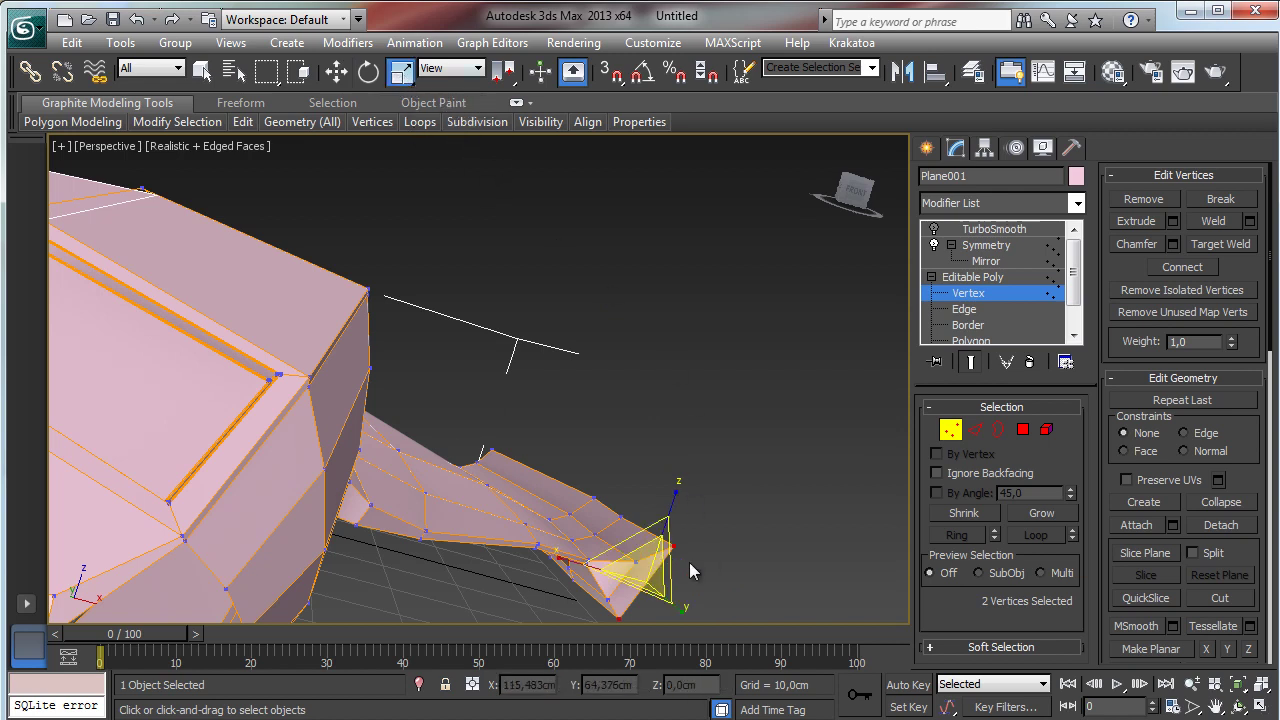
left_click_drag(689, 562, 629, 614)
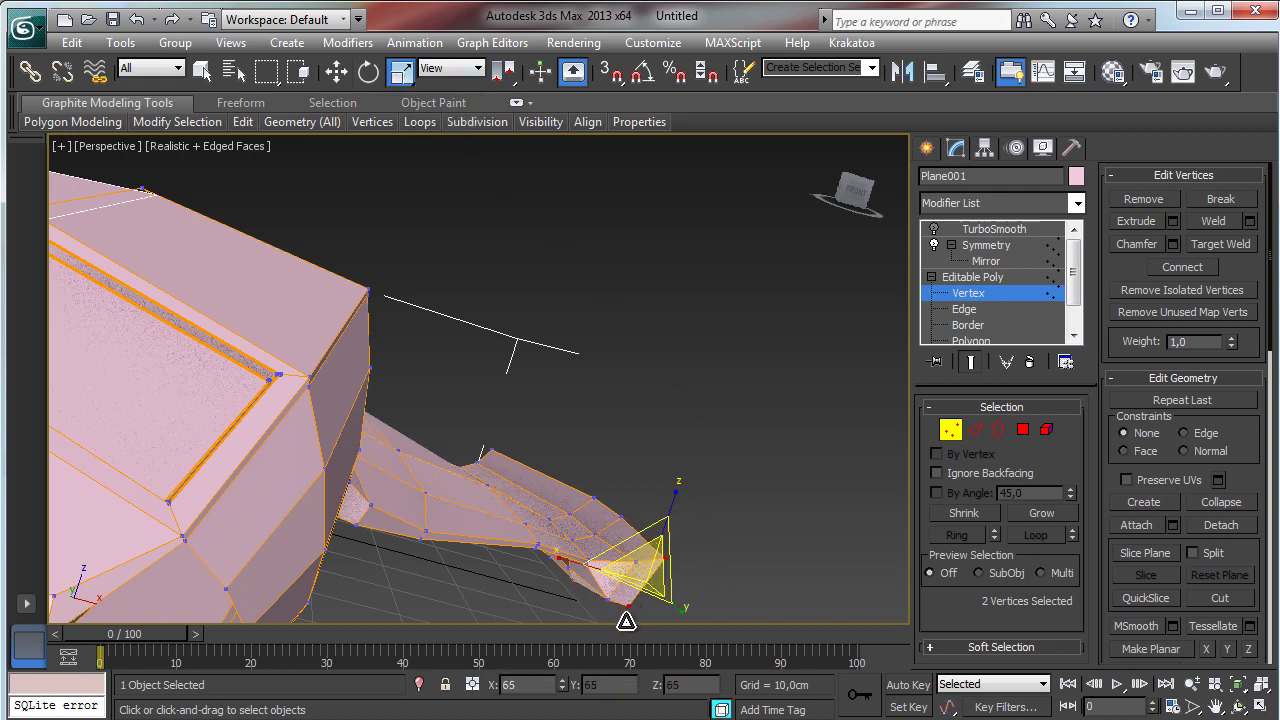
left_click(336, 71)
left_click_drag(662, 513, 653, 535)
- Select the two vertices at the rear end of the wingtip fin and scale them to about 79%
left_click(1238, 706)
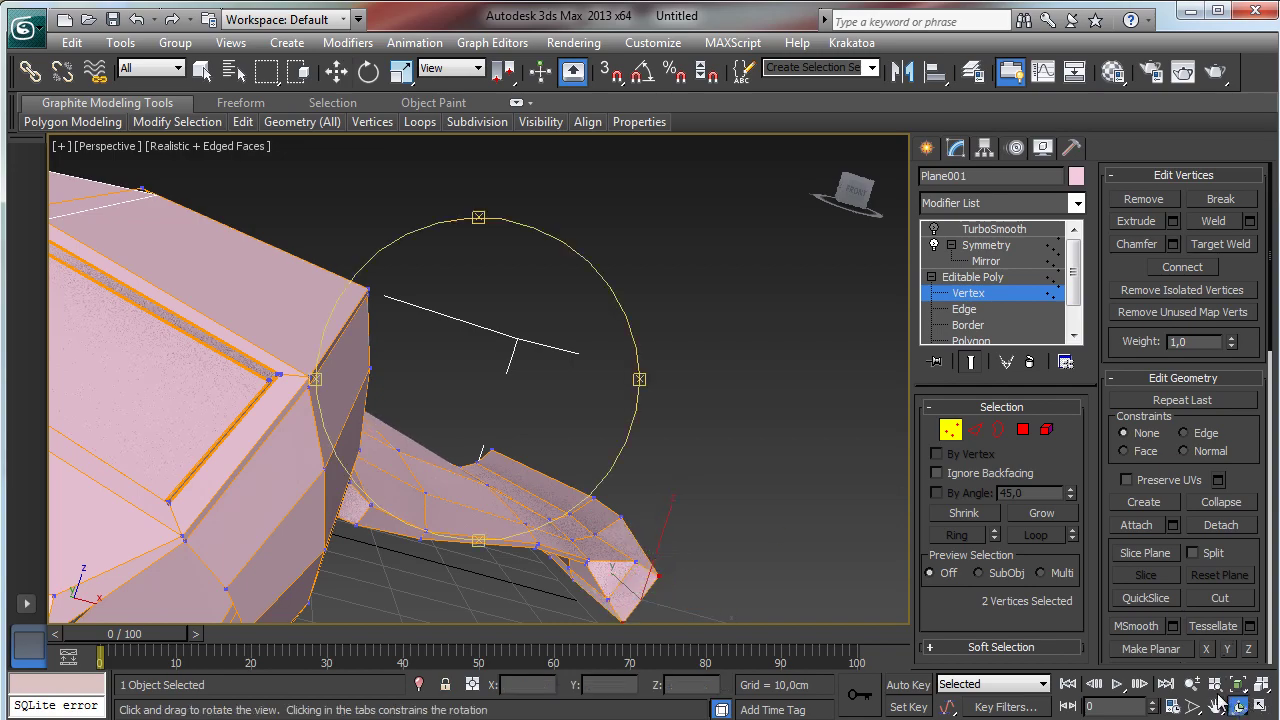
left_click_drag(500, 486, 423, 523)
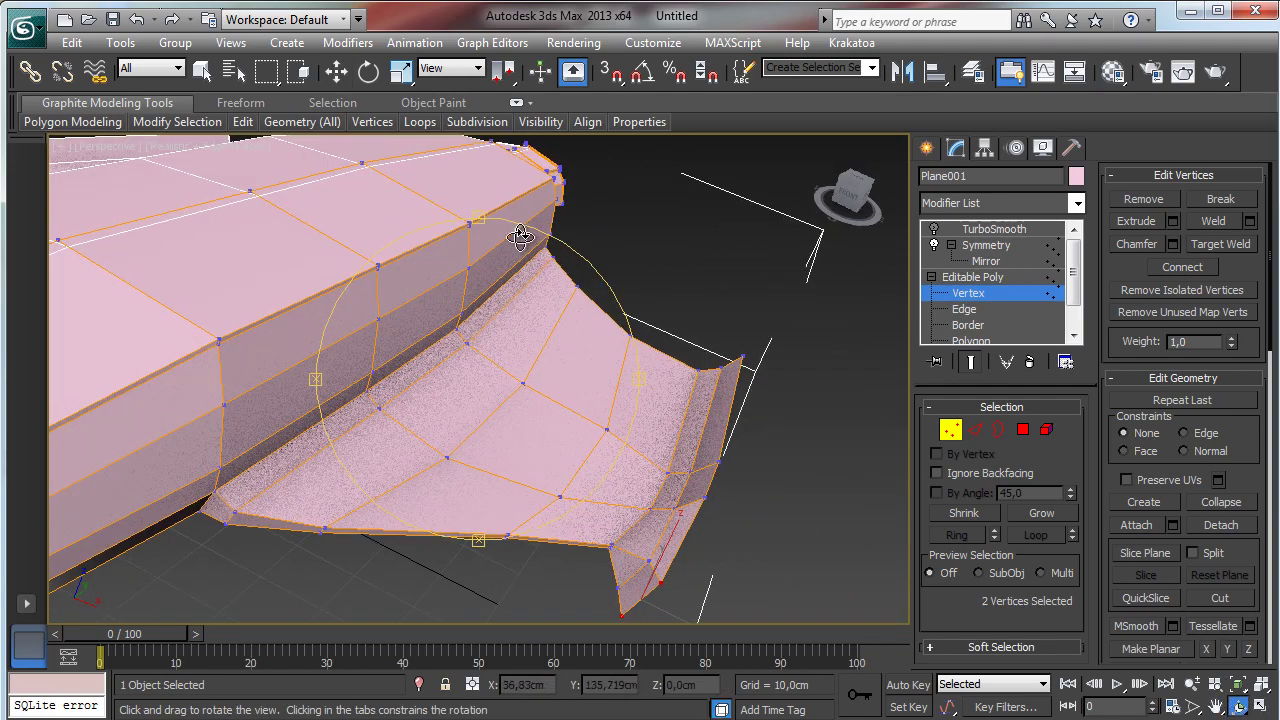
key("w")
left_click(744, 361)
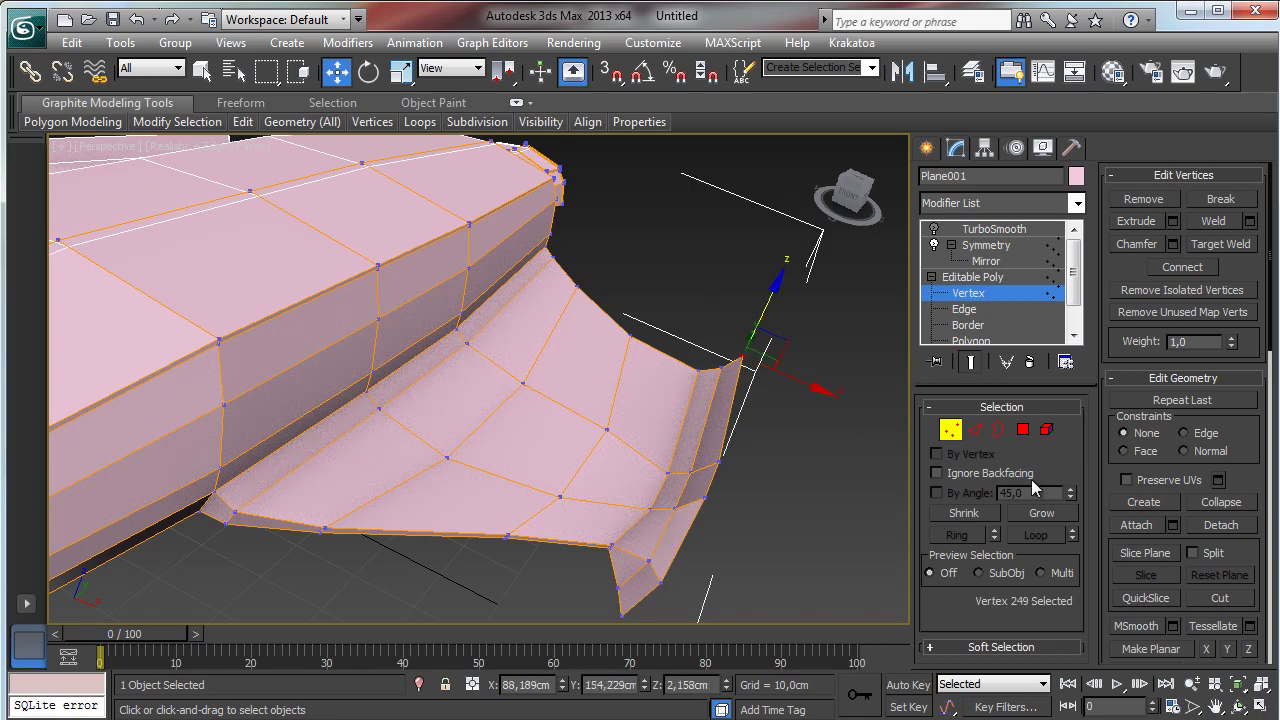
left_click(1238, 706)
left_click_drag(571, 466, 425, 372)
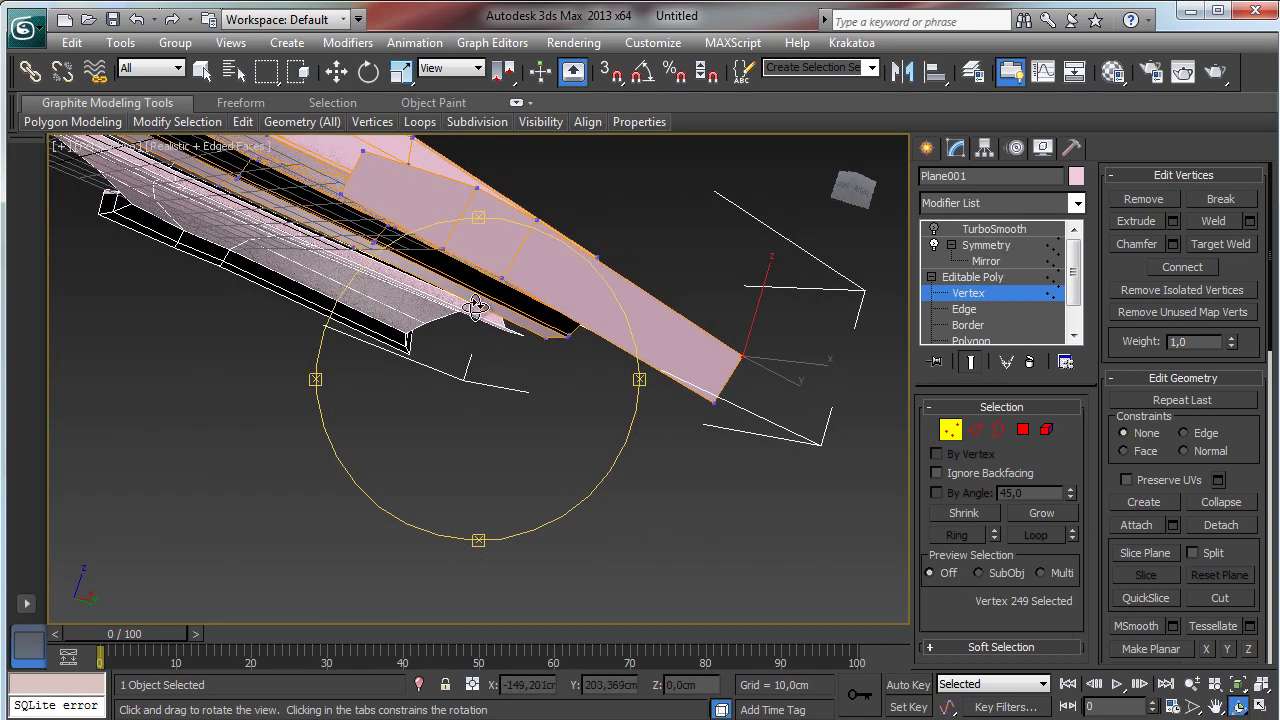
left_click(201, 70)
left_click(711, 402, "ctrl")
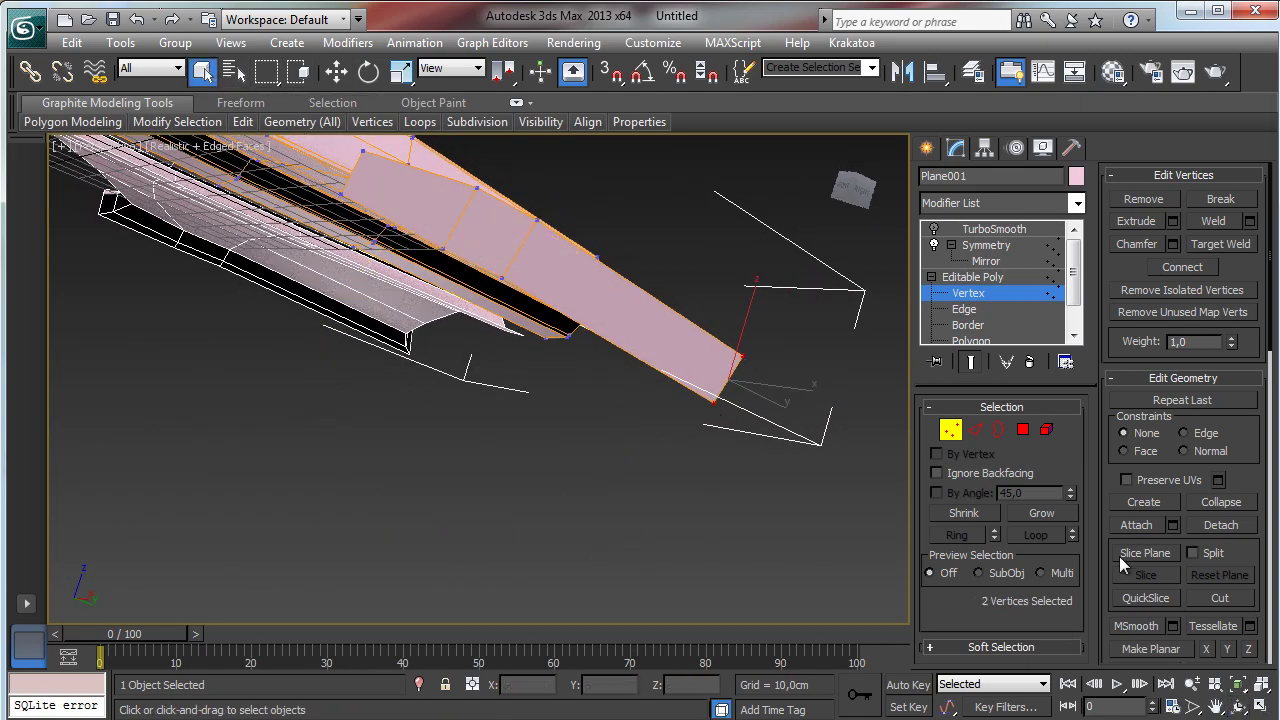
left_click(1238, 706)
mouse_move(515, 367)
left_mouse_down()
mouse_move(506, 386)
mouse_move(525, 390)
left_mouse_up()
left_click(400, 72)
left_click_drag(744, 368, 706, 406)
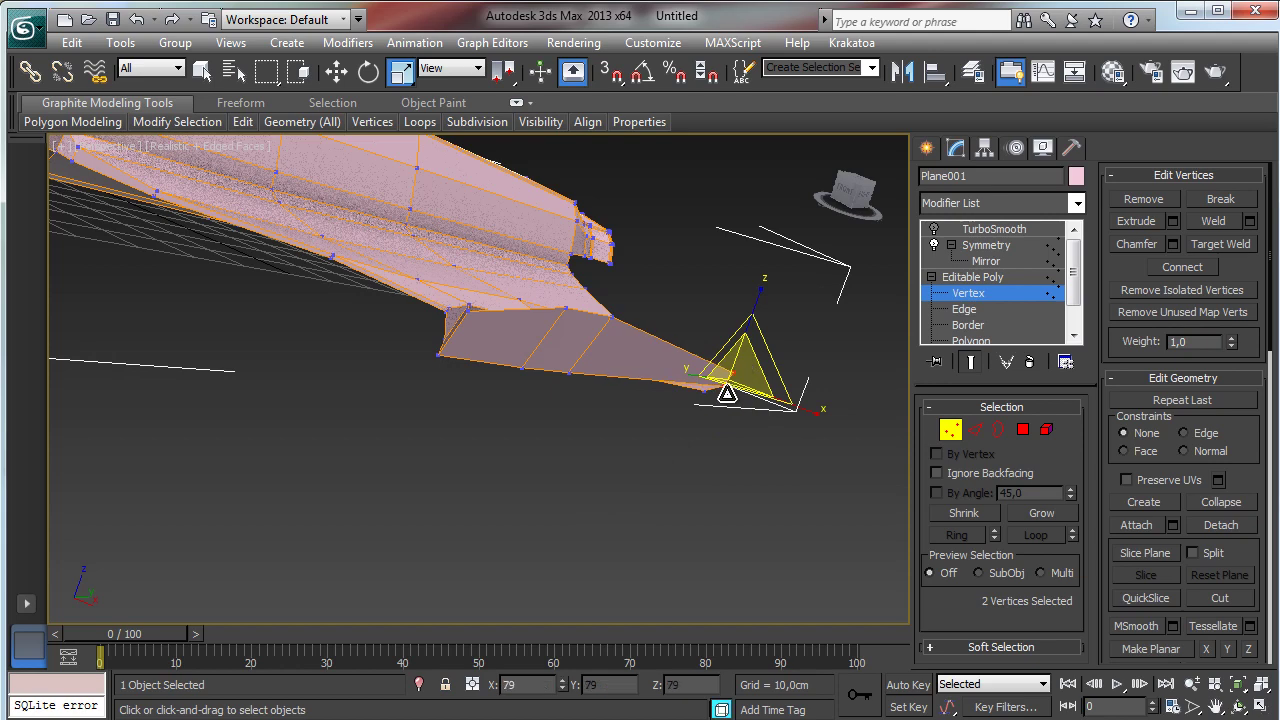
- Select the two front vertices of the wingtip fin and scale them slightly closer together
left_click(467, 316)
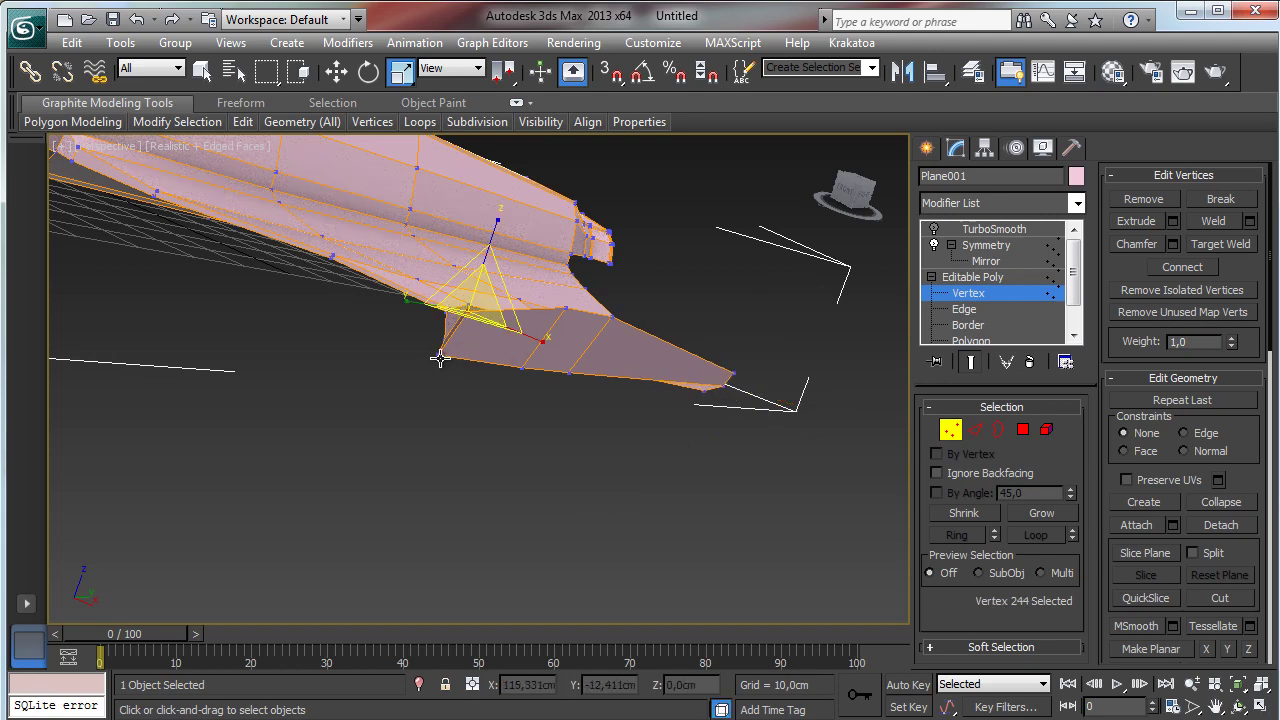
left_click(440, 357, "ctrl")
left_click_drag(461, 318, 455, 341)
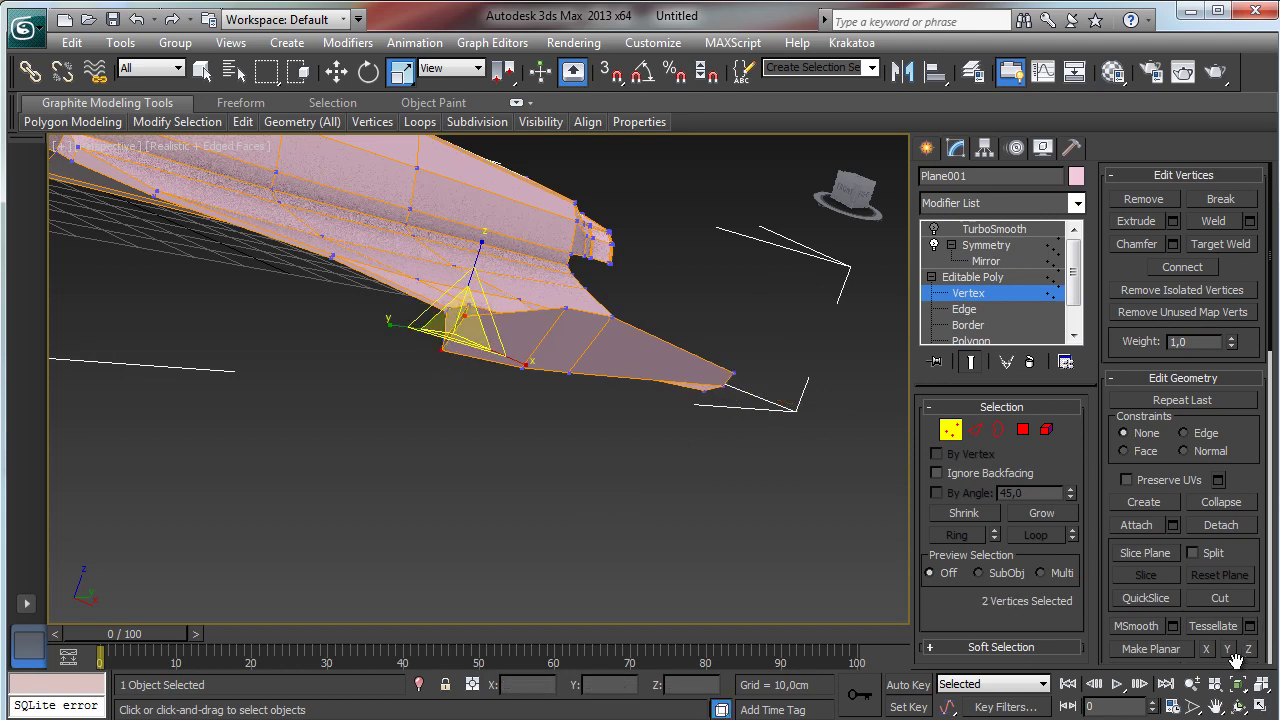
- Leave vertex editing and examine the whole ship's wings and fuselage from the front and from underneath
left_click(1238, 706)
left_click_drag(600, 436, 460, 445)
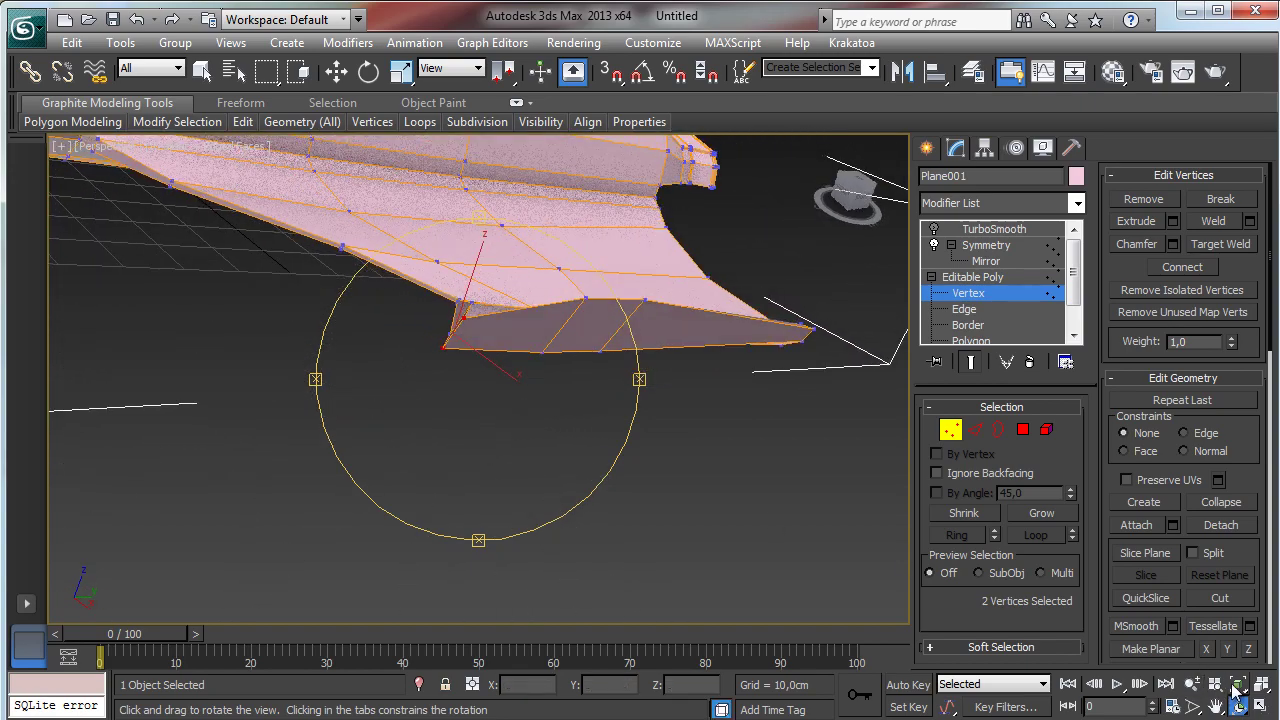
left_click(1238, 683)
left_click(1192, 683)
left_click_drag(880, 460, 888, 571)
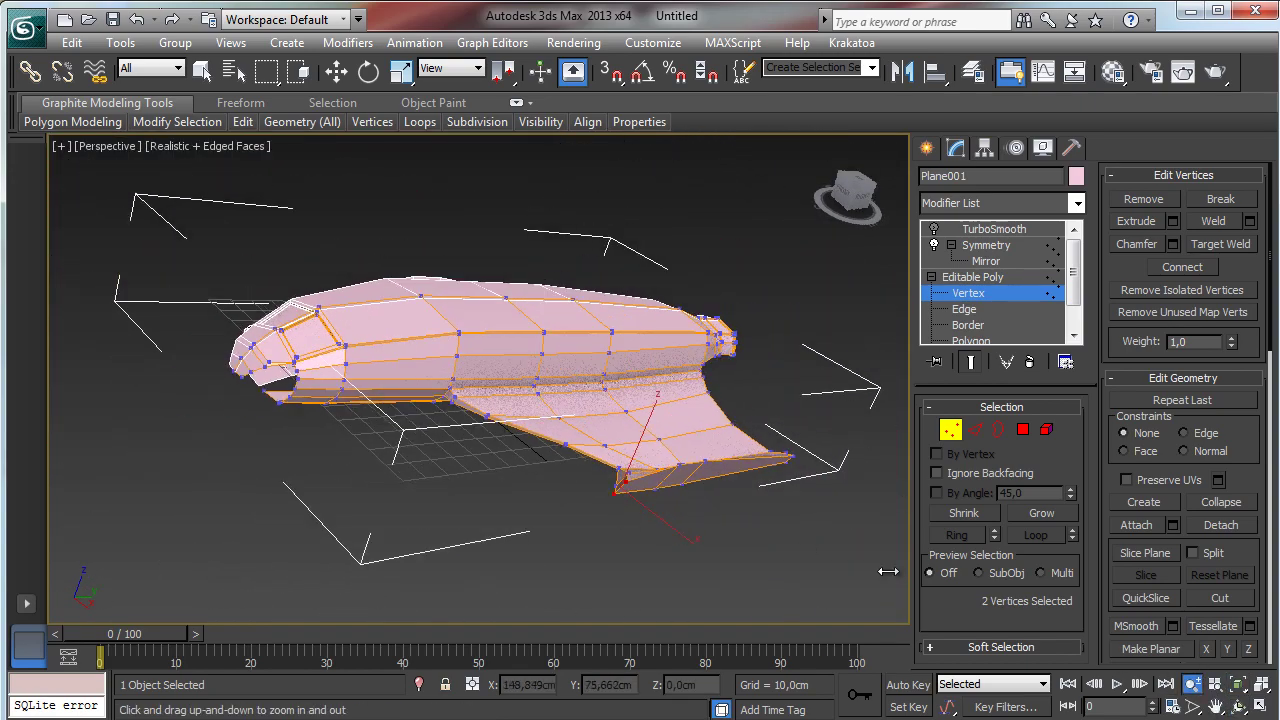
left_click(1238, 706)
left_click_drag(568, 445, 778, 404)
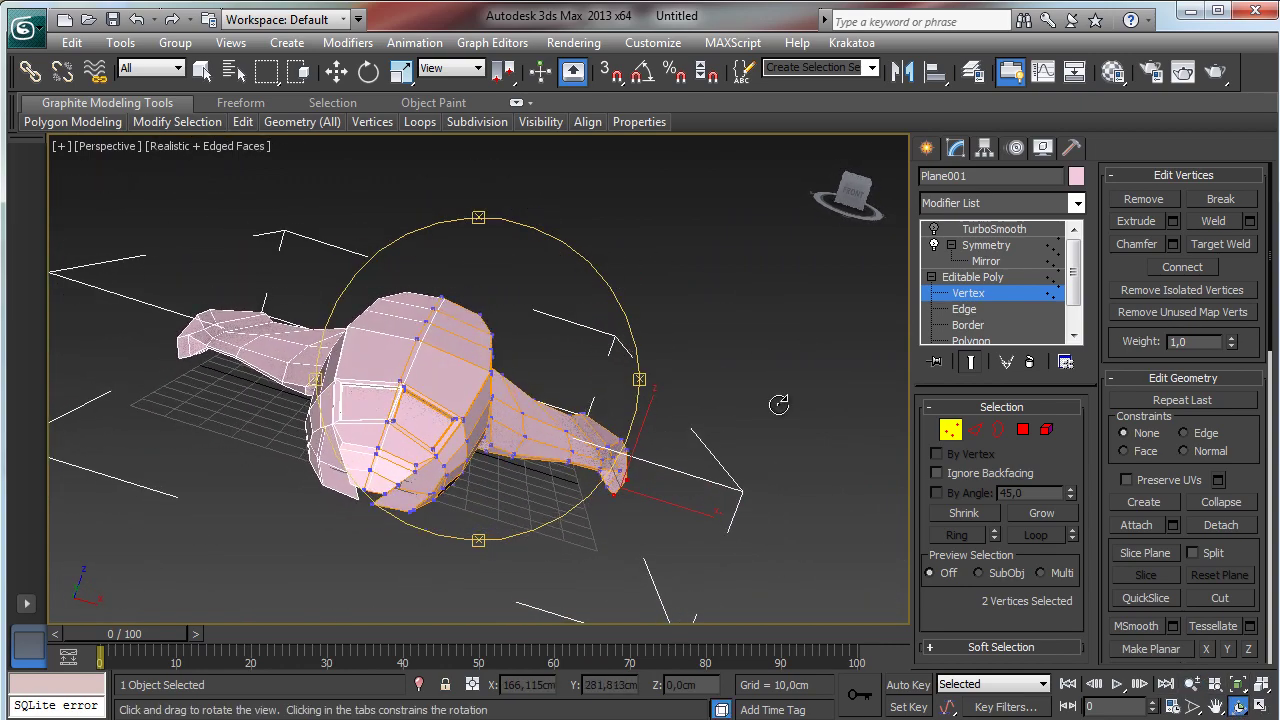
left_click(951, 429)
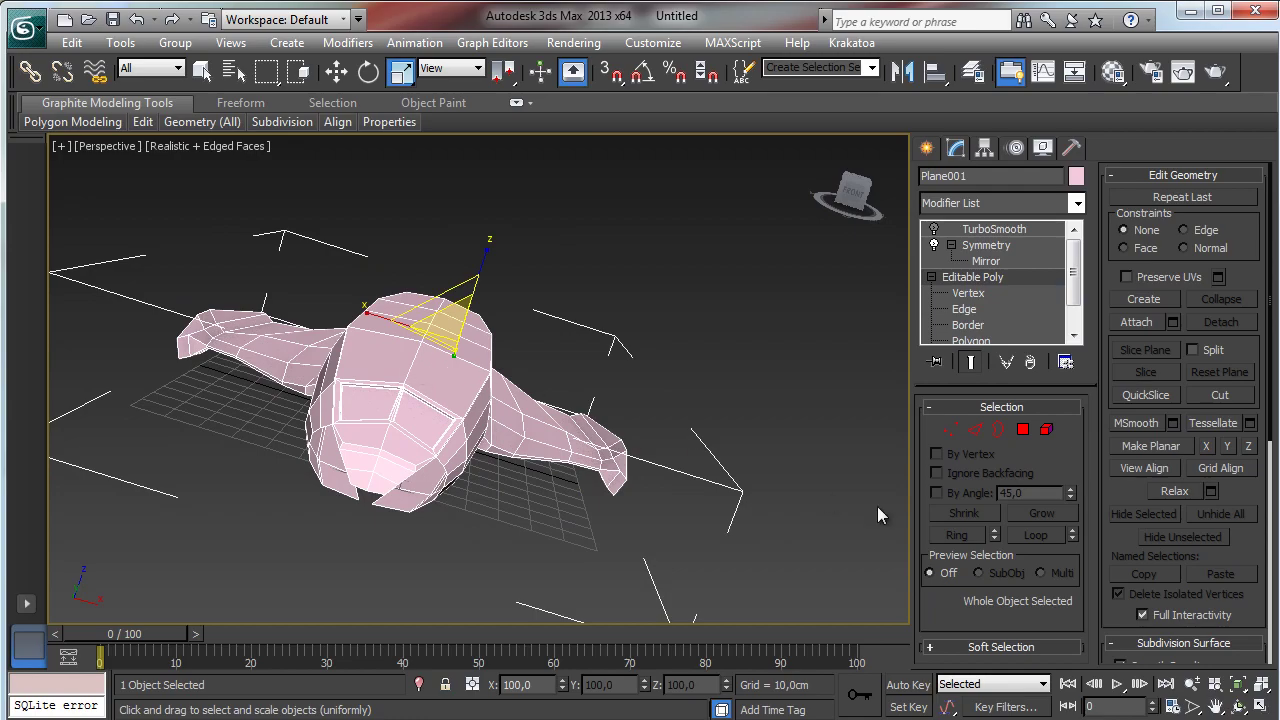
left_click(1238, 706)
left_click_drag(480, 400, 815, 345)
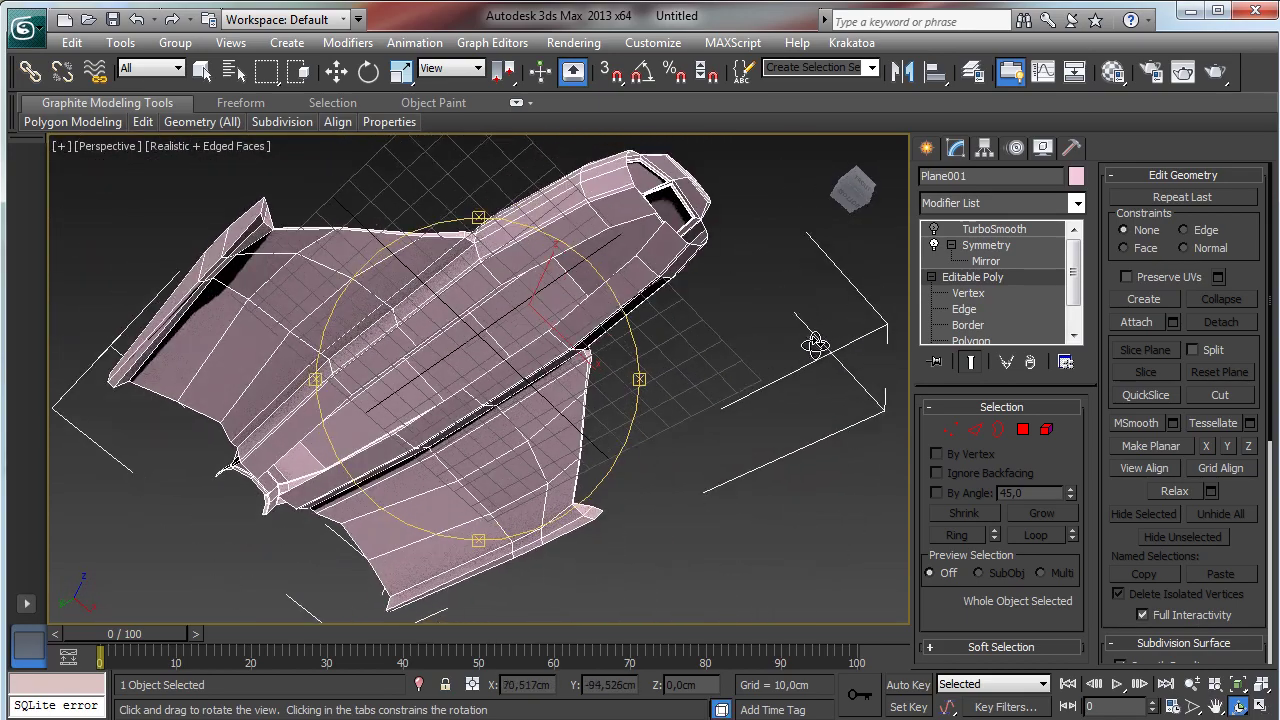
left_click_drag(583, 369, 638, 385)
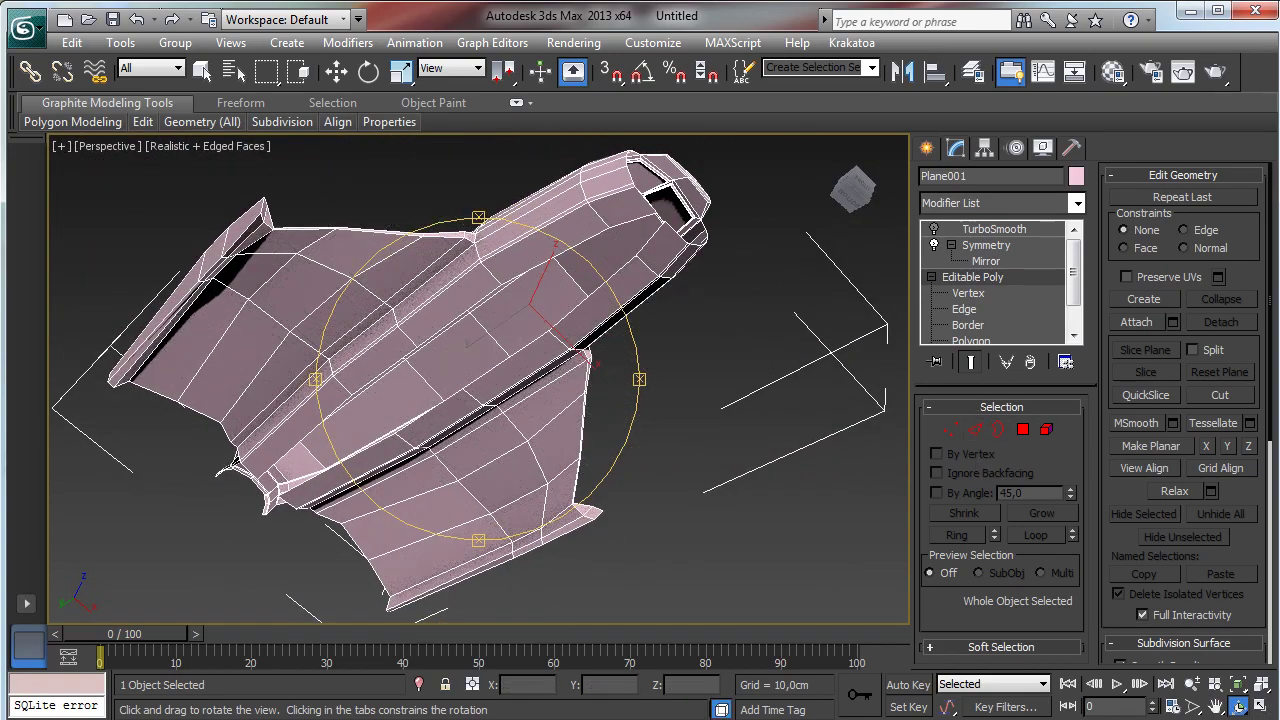
- Move the row of vertices along the fuselage's underside one by one in X toward the mirror plane, the rearmost to about X 3.42 cm
left_click(958, 429)
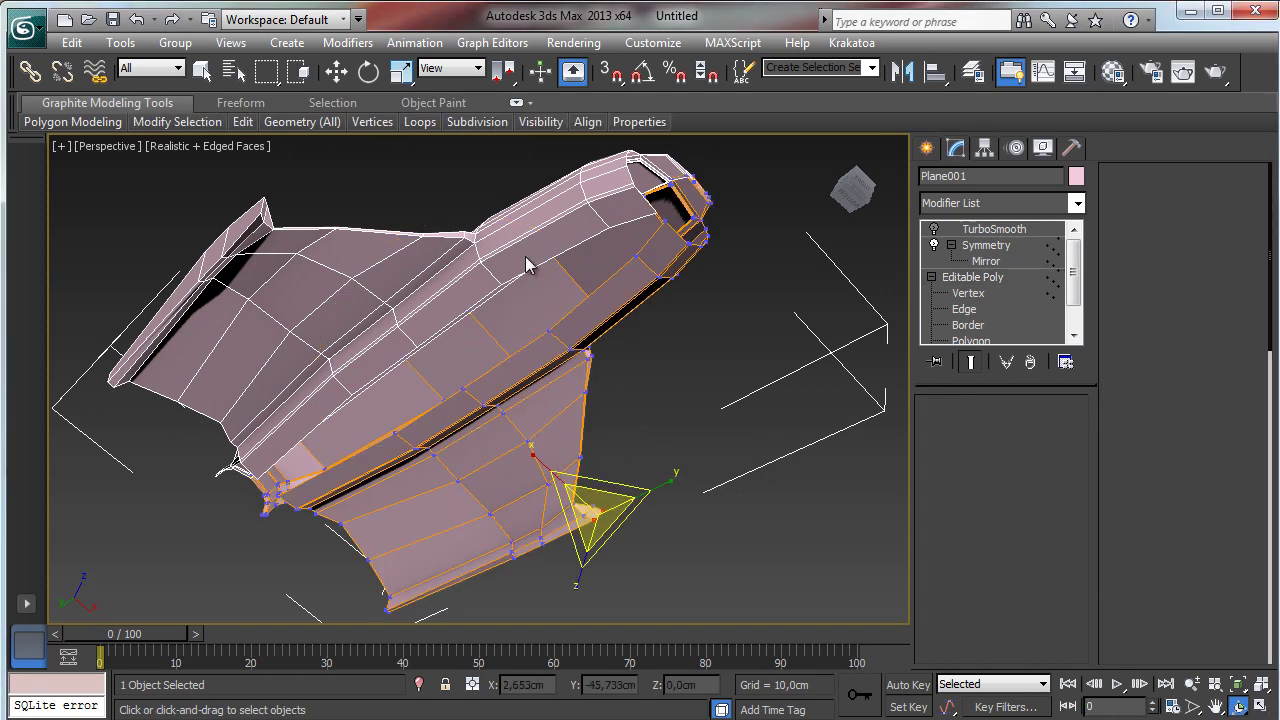
left_click(630, 252)
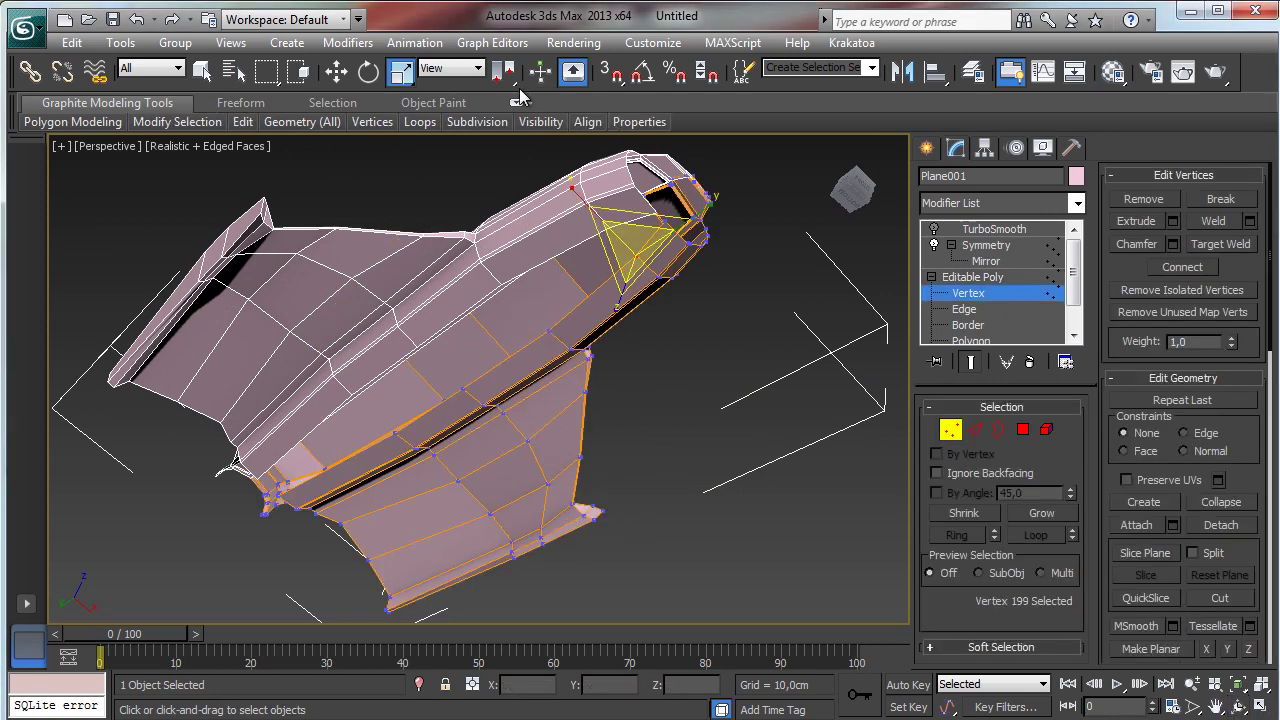
left_click(338, 72)
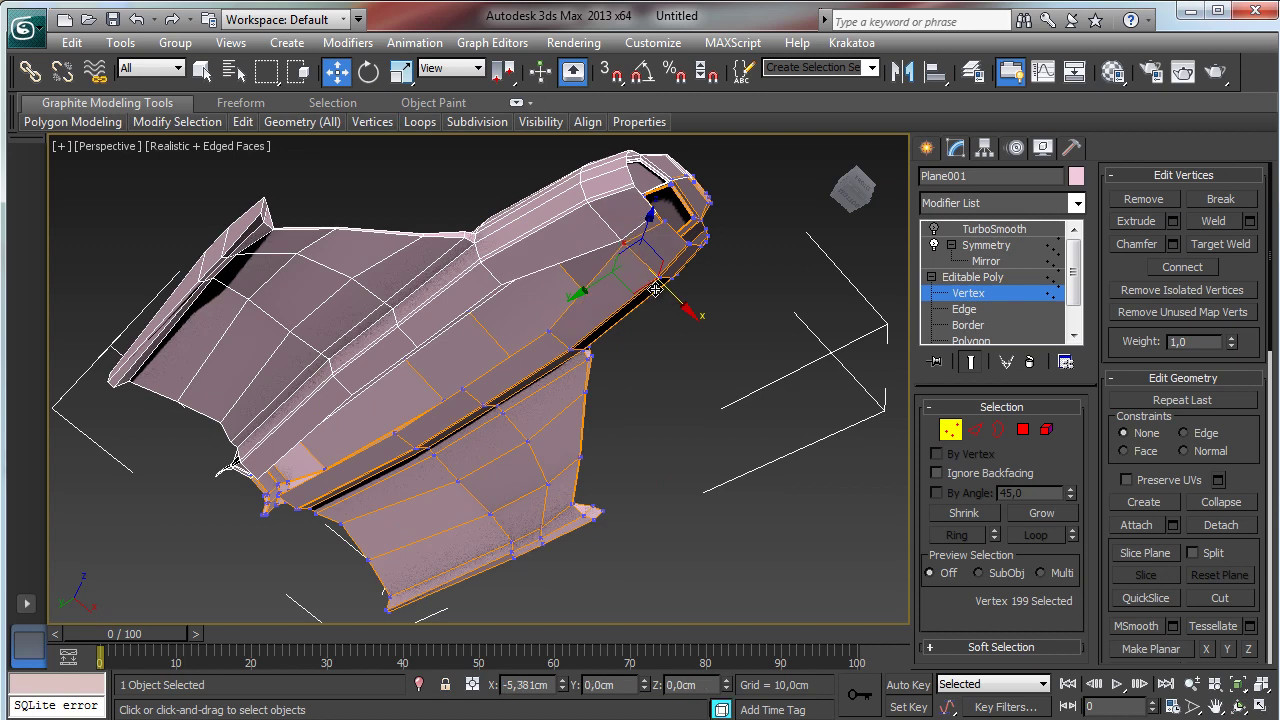
left_click(562, 320)
left_click_drag(544, 334, 560, 341)
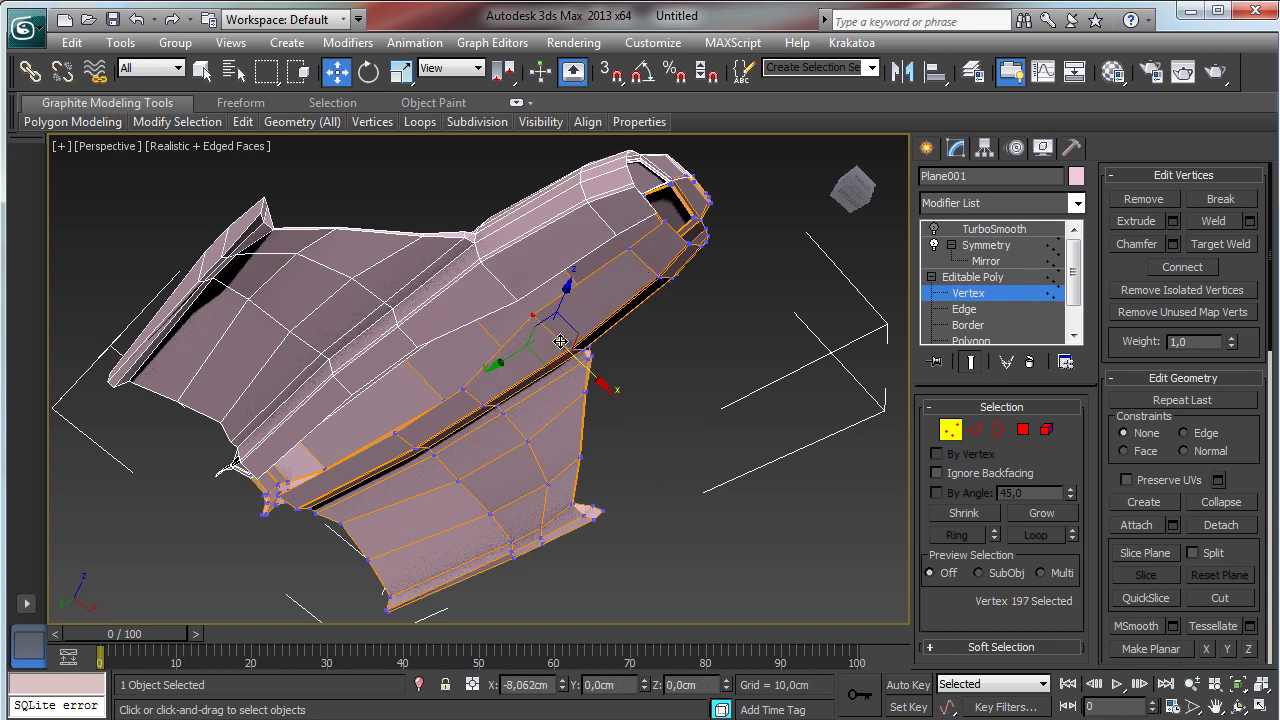
left_click(476, 385)
left_click_drag(498, 426, 484, 413)
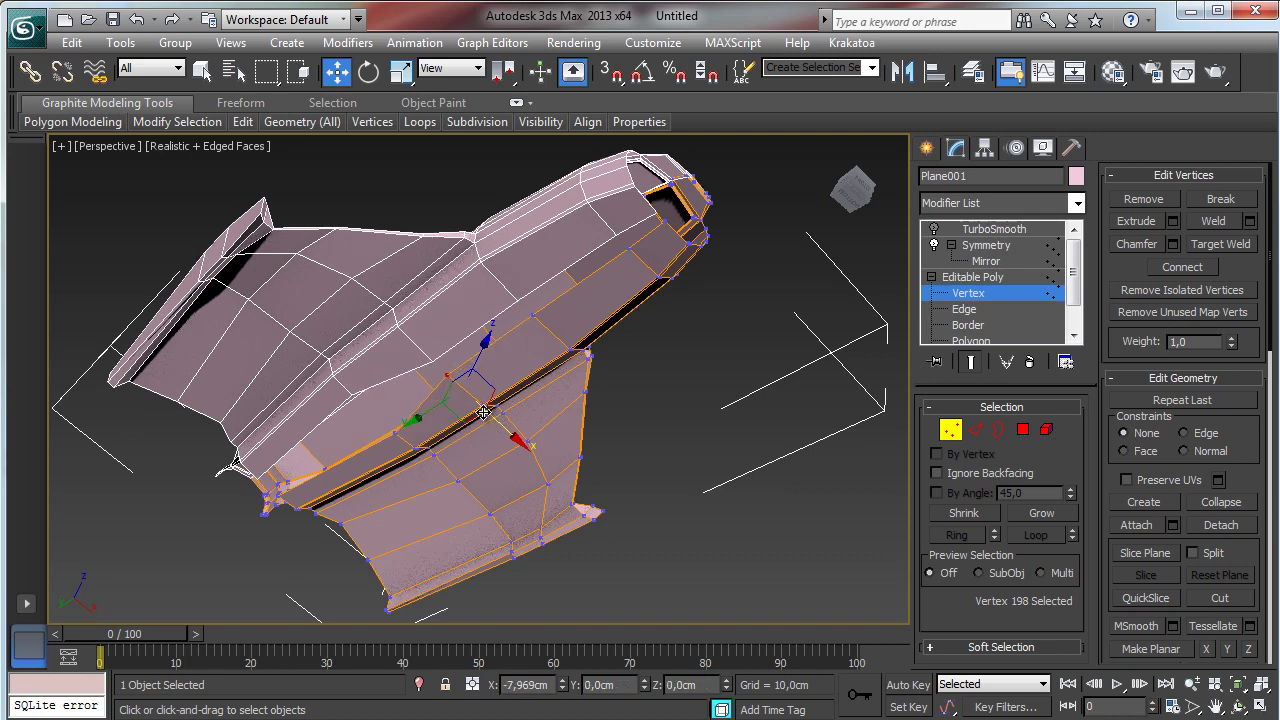
left_click(419, 457)
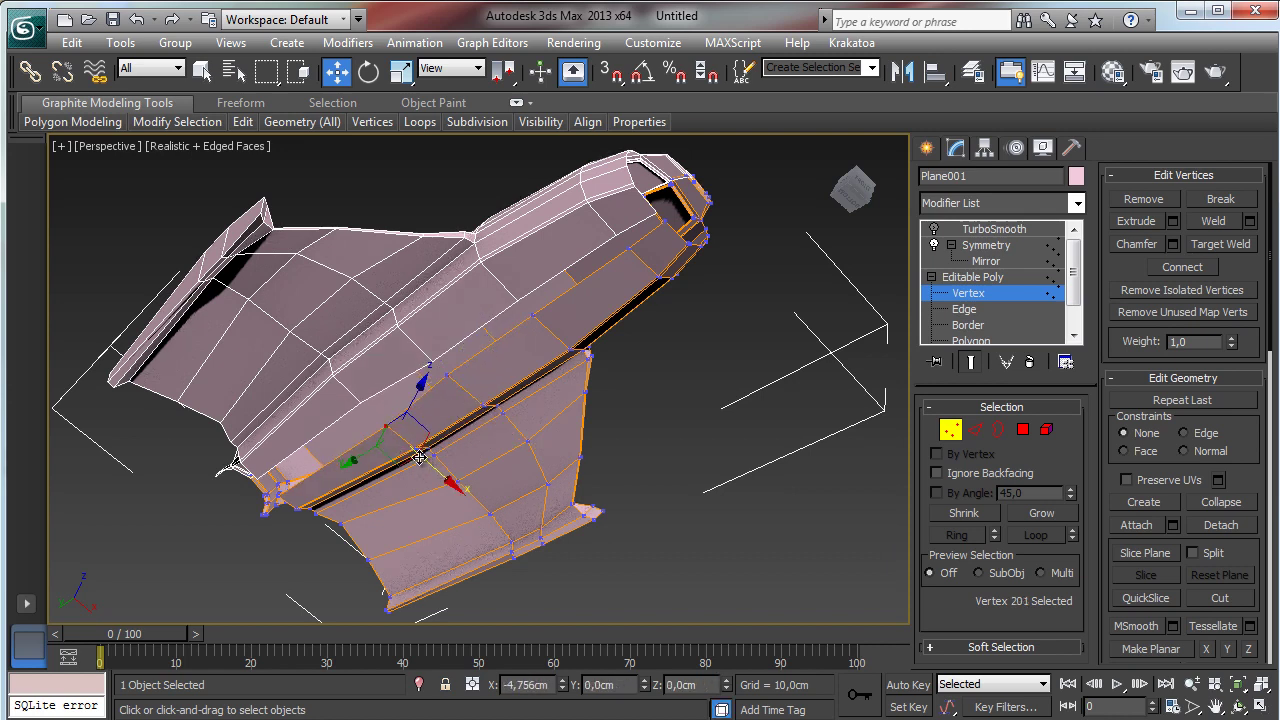
left_click(279, 495)
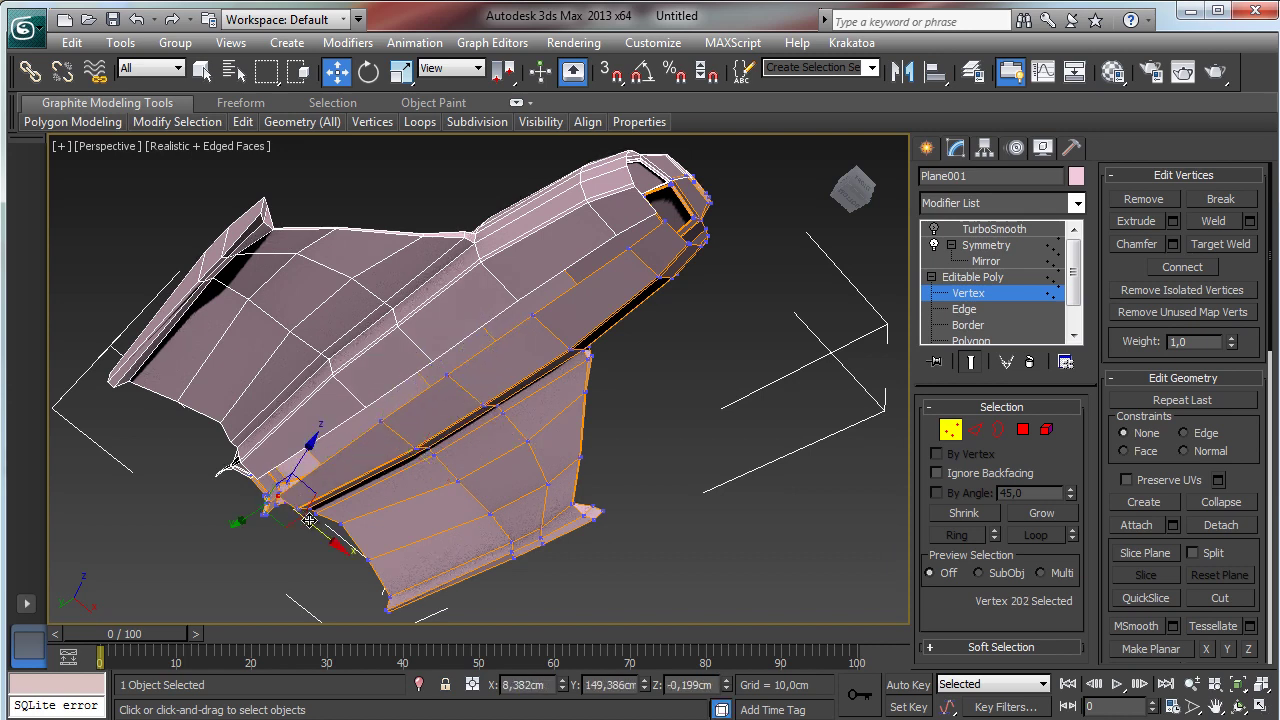
left_click_drag(310, 519, 302, 510)
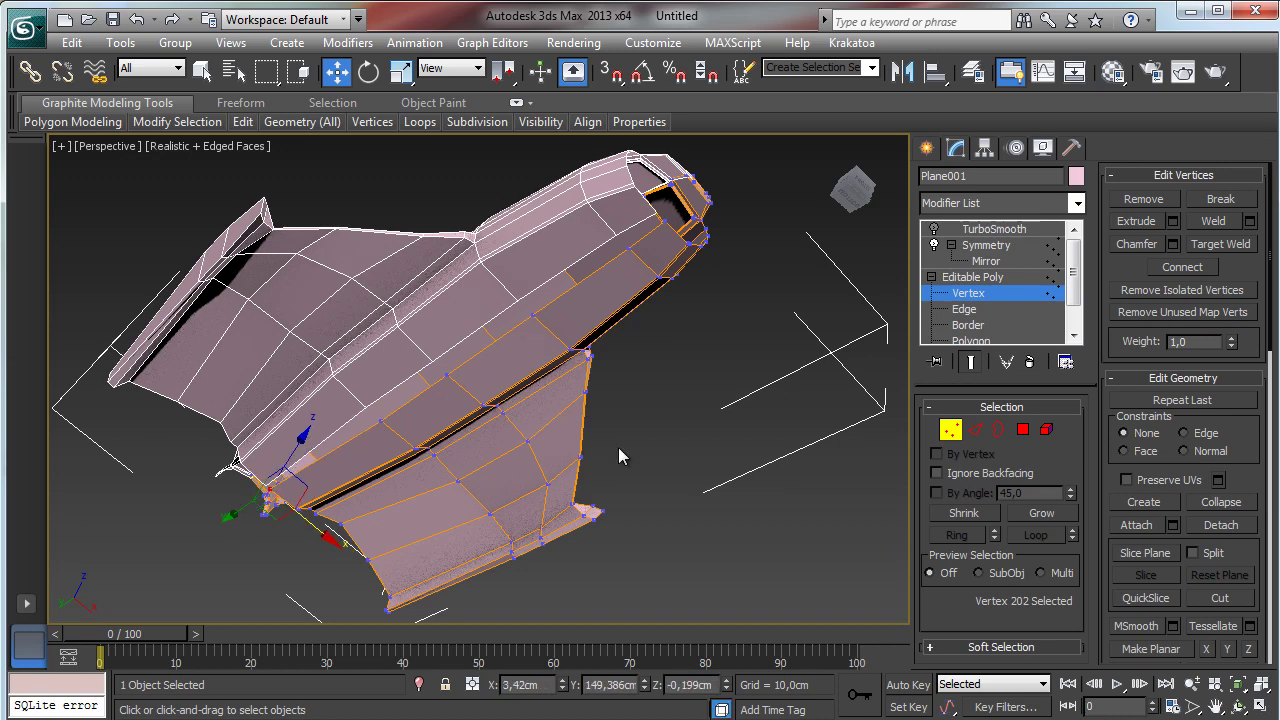
- Select the five edges running along the fuselage's underside and move them to about X 0.54 cm
left_click(970, 429)
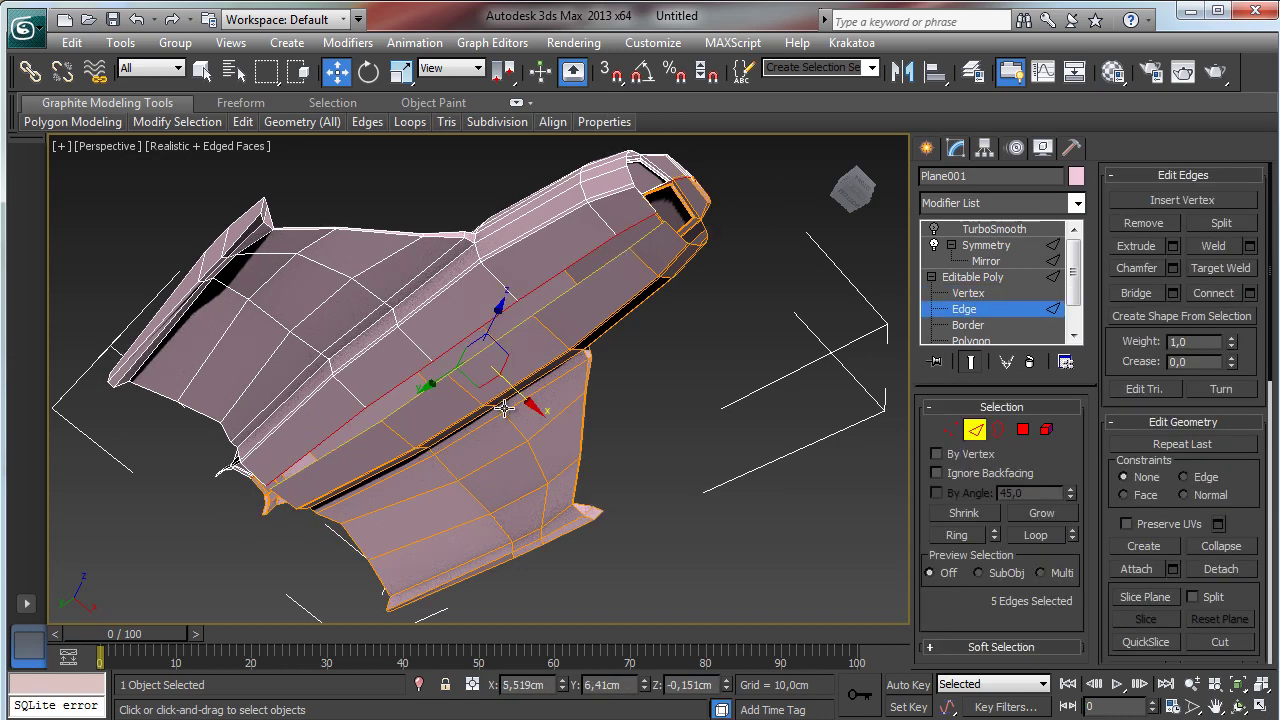
left_click_drag(521, 396, 510, 386)
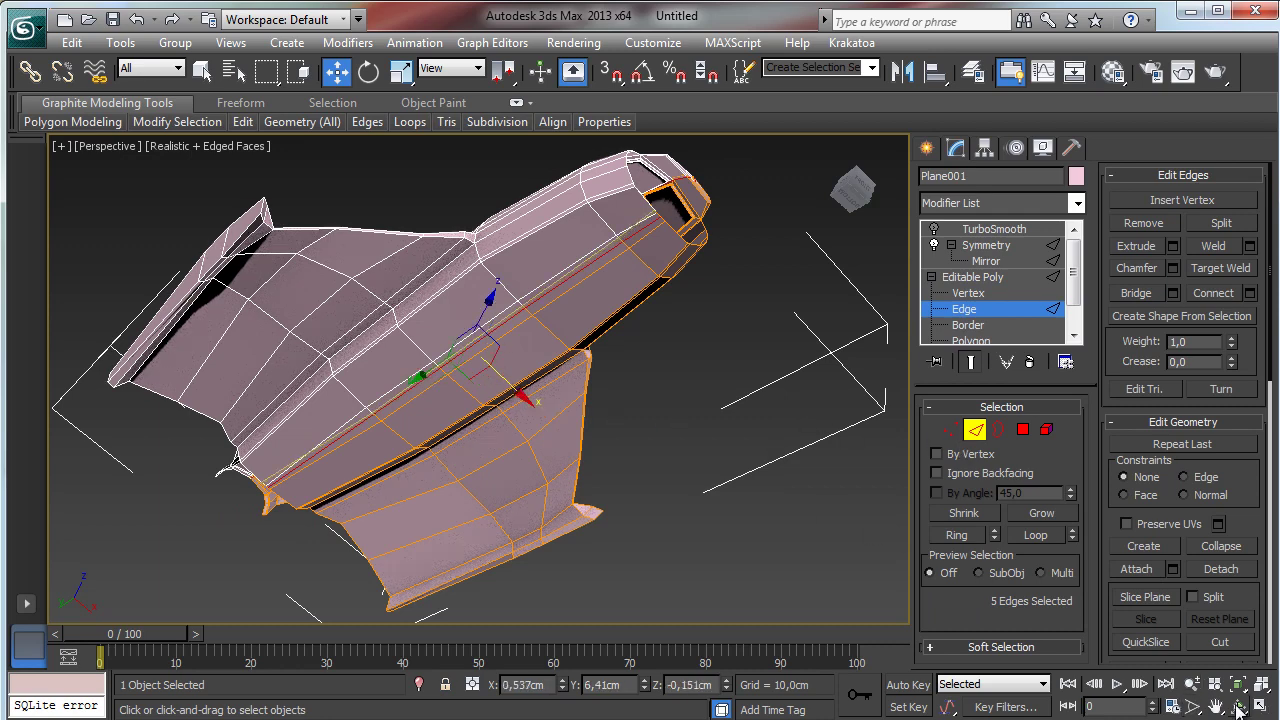
- Select three adjacent polygons on the fuselage's underside and bevel them with height 0.754 cm and outline -0.411 cm
left_click(1192, 683)
middle_click_drag(447, 410, 488, 268)
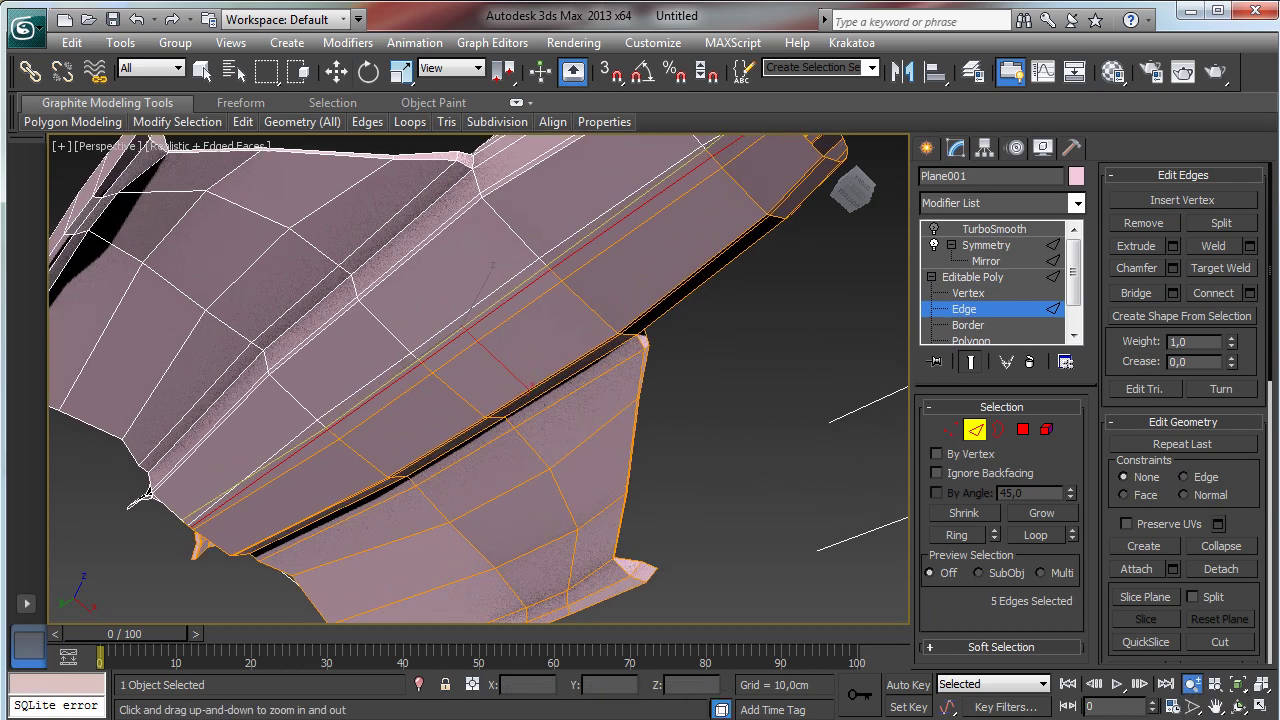
left_click(1240, 707)
left_click_drag(480, 391, 393, 461)
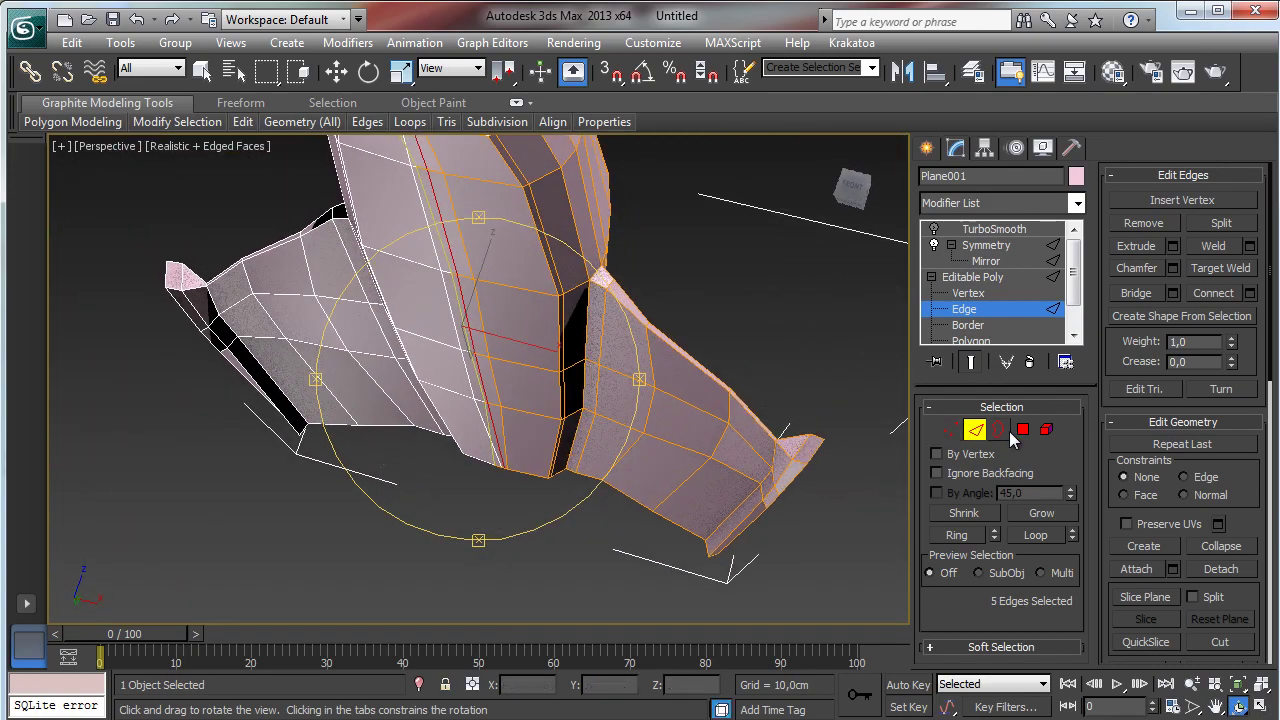
key("4")
key("w")
left_click(511, 249)
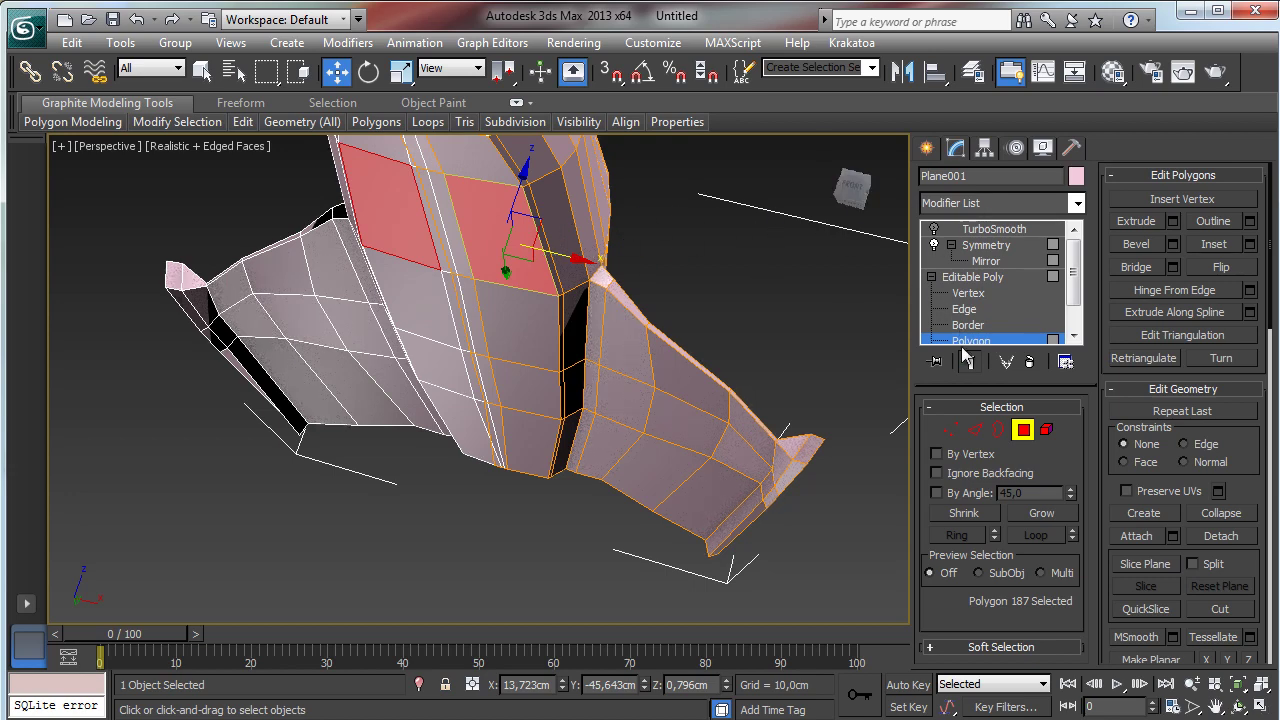
left_click(533, 334, "ctrl")
left_click(522, 389, "ctrl")
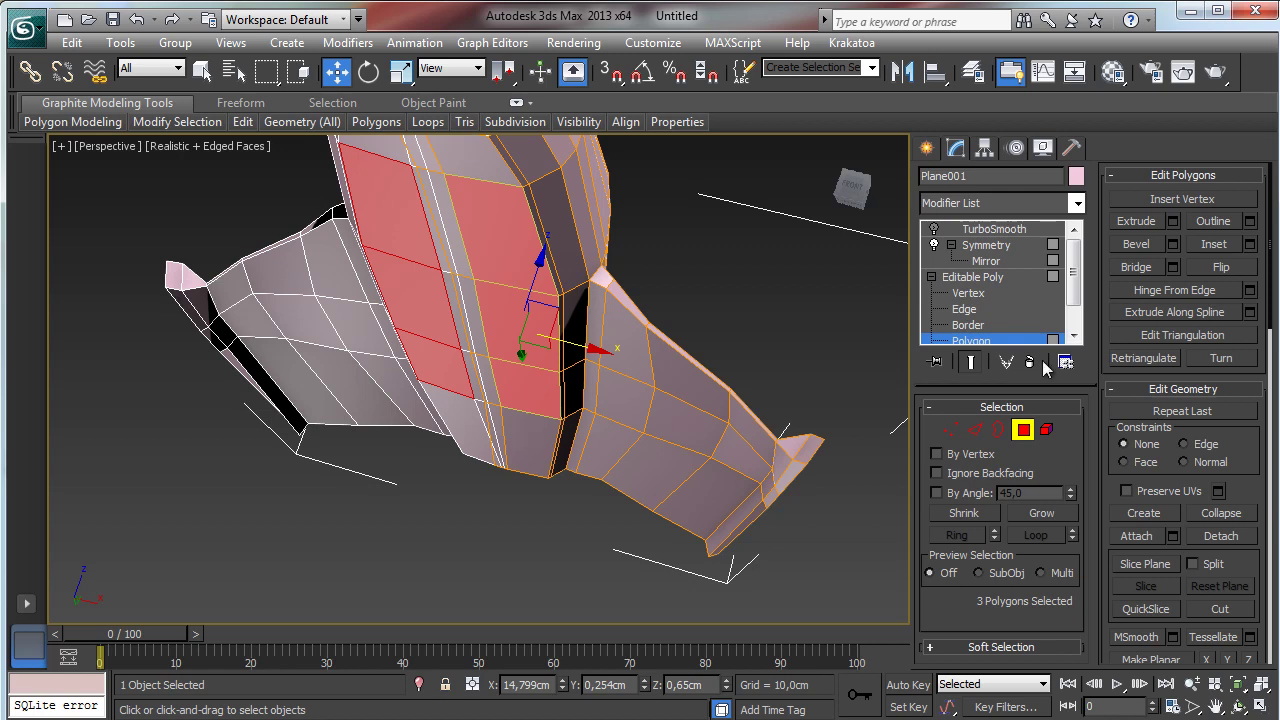
left_click(1173, 245)
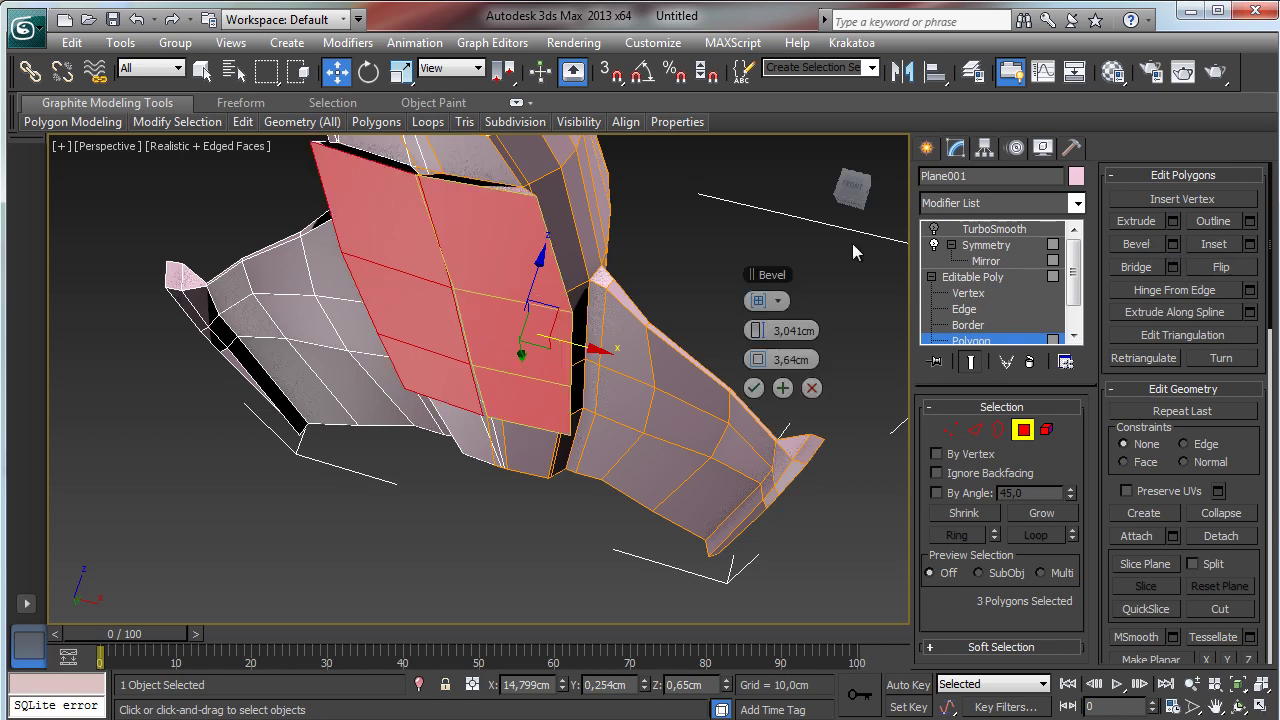
mouse_move(758, 333)
left_mouse_down()
mouse_move(768, 374)
mouse_move(756, 332)
left_mouse_up()
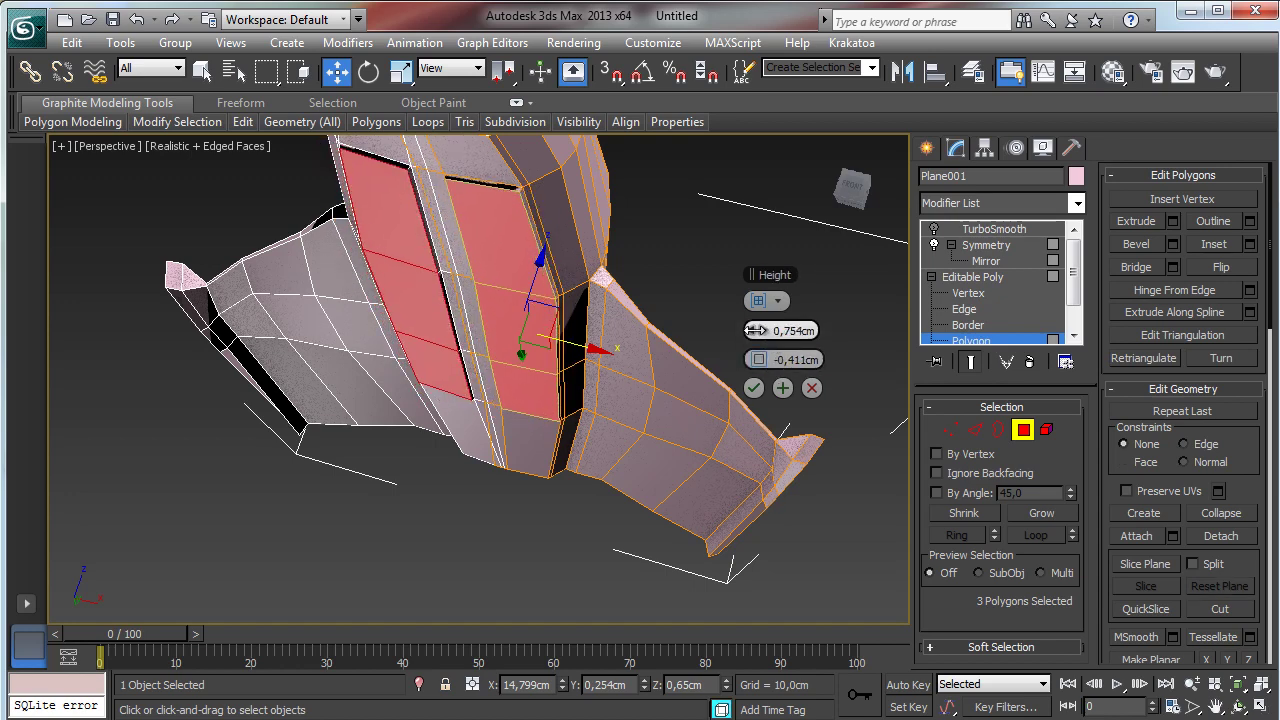
left_click(753, 388)
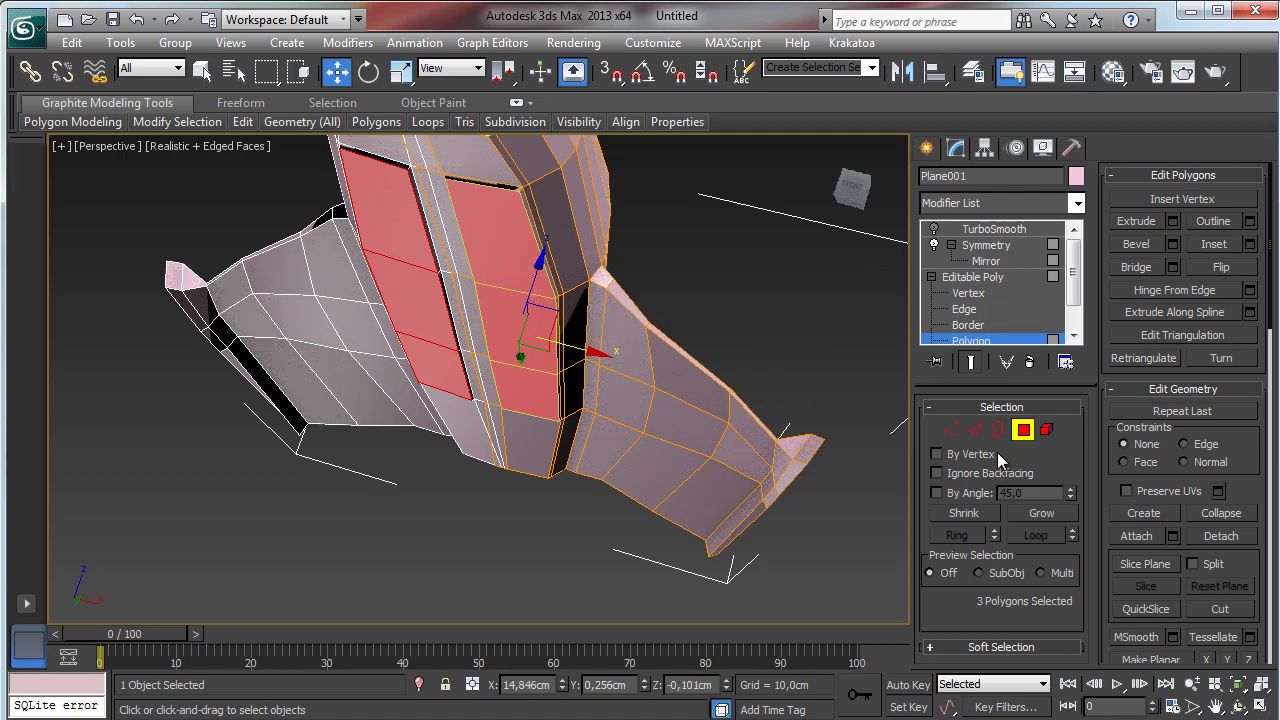
- Leave polygon editing and inspect the open rear end of the fuselage from behind
left_click(1022, 432)
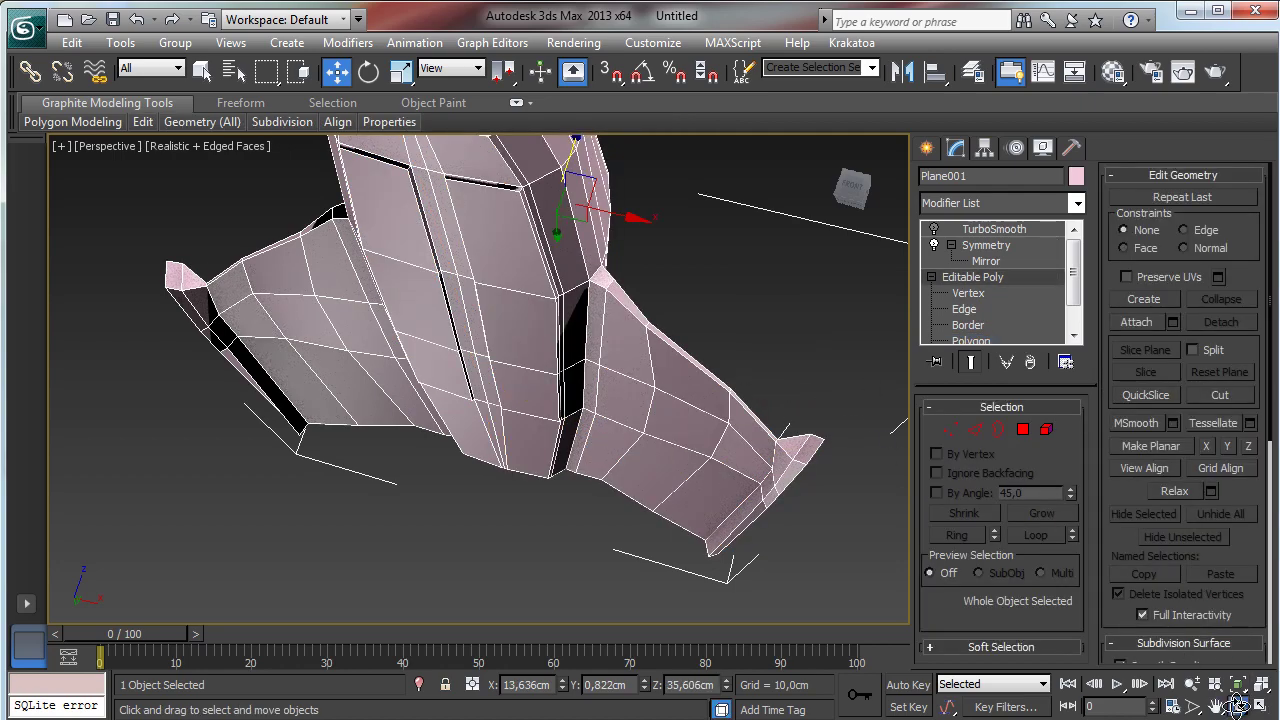
left_click(1237, 706)
left_click_drag(457, 329, 124, 370)
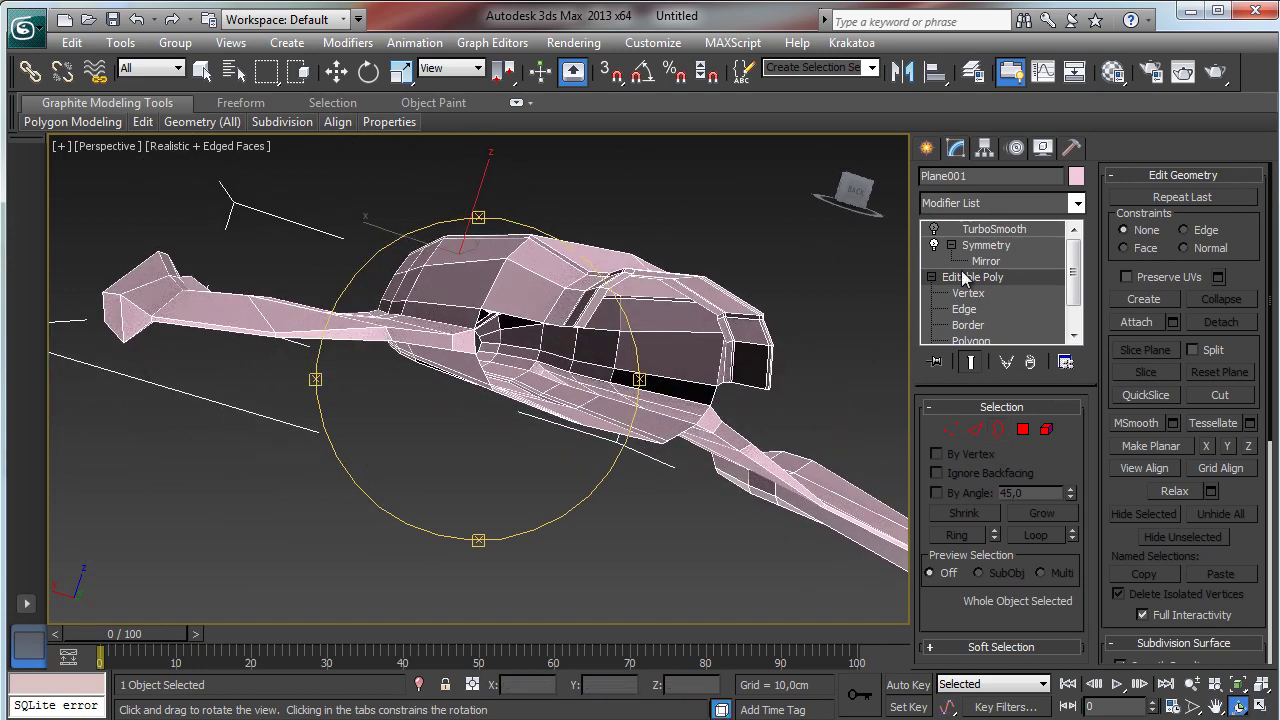
- Turn on the TurboSmooth modifier and view the smoothed fuselage from its underside
left_click(1005, 247)
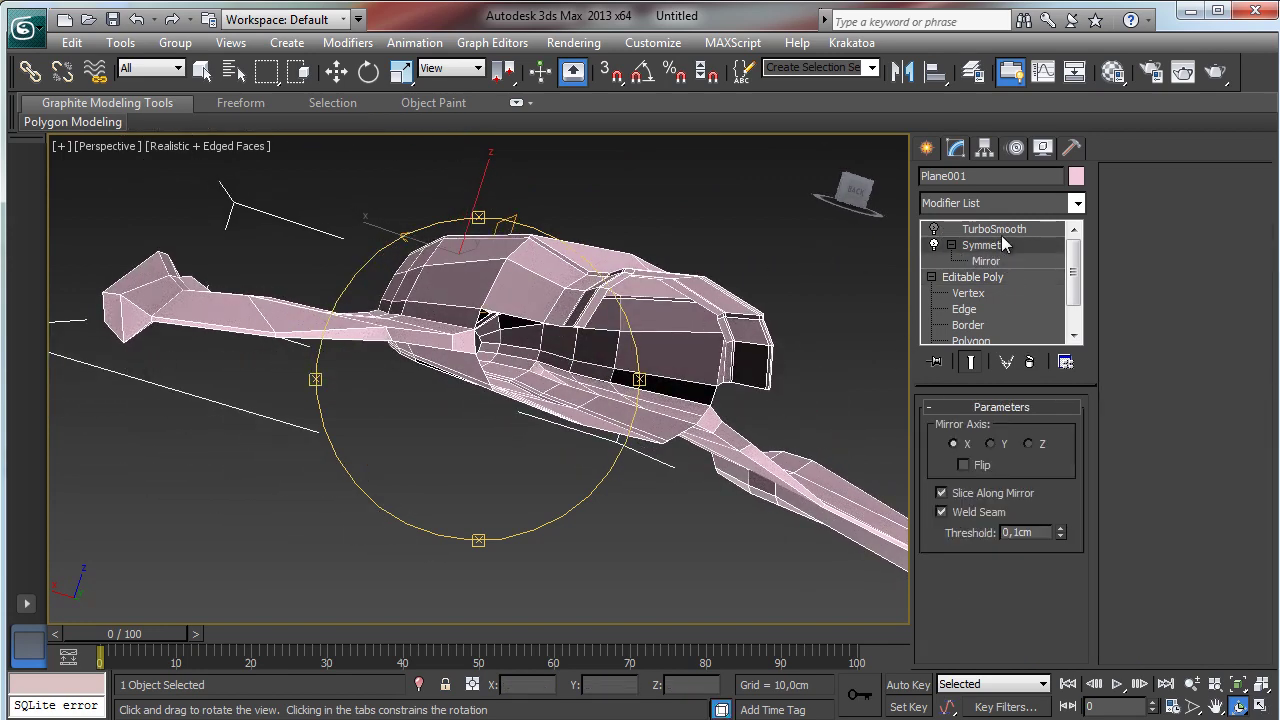
left_click(995, 229)
left_click(933, 229)
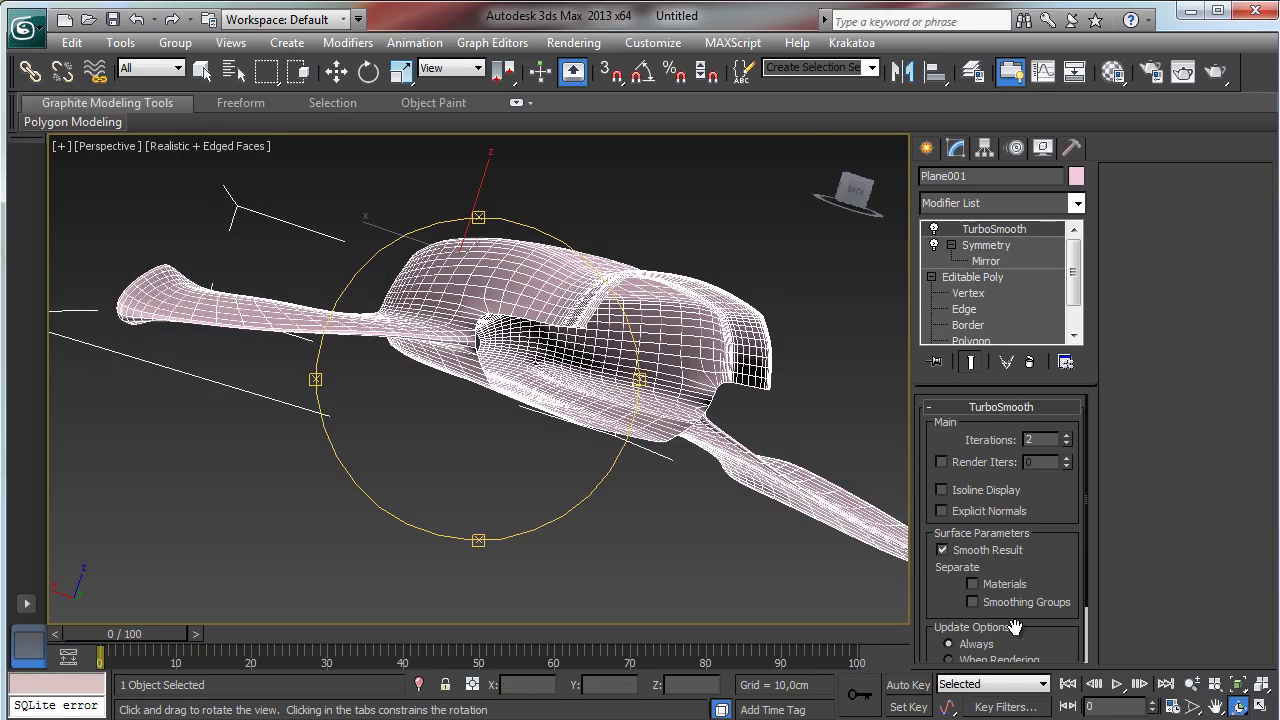
left_click_drag(473, 330, 606, 224)
- Hide the smoothed result and select the eight corner vertices of the three bevelled polygons on the fuselage's underside
left_click(968, 293)
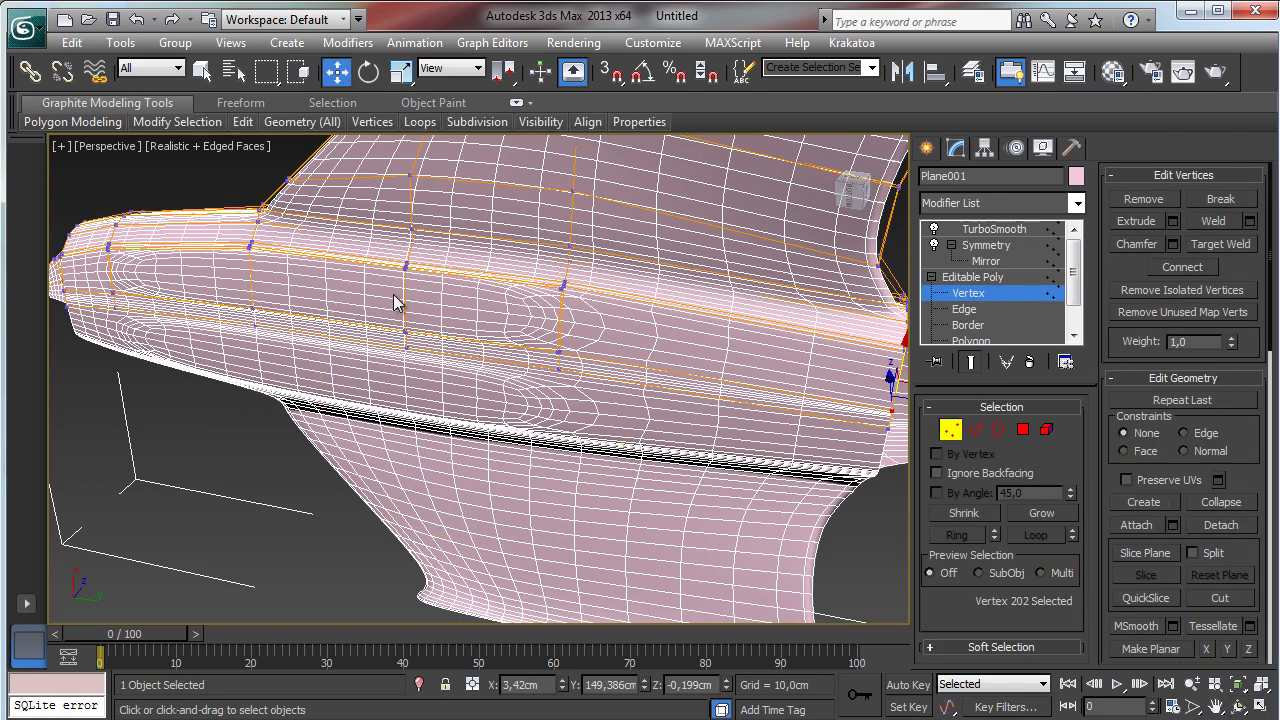
left_click(970, 362)
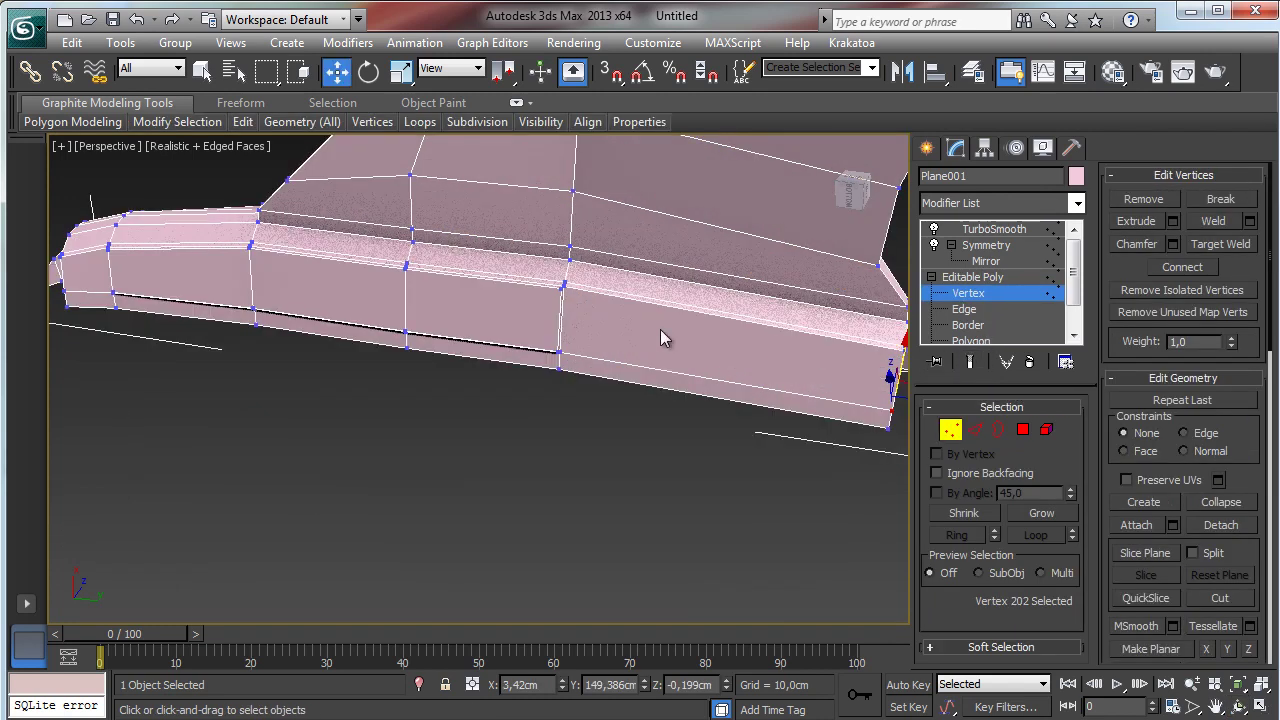
left_click(108, 252)
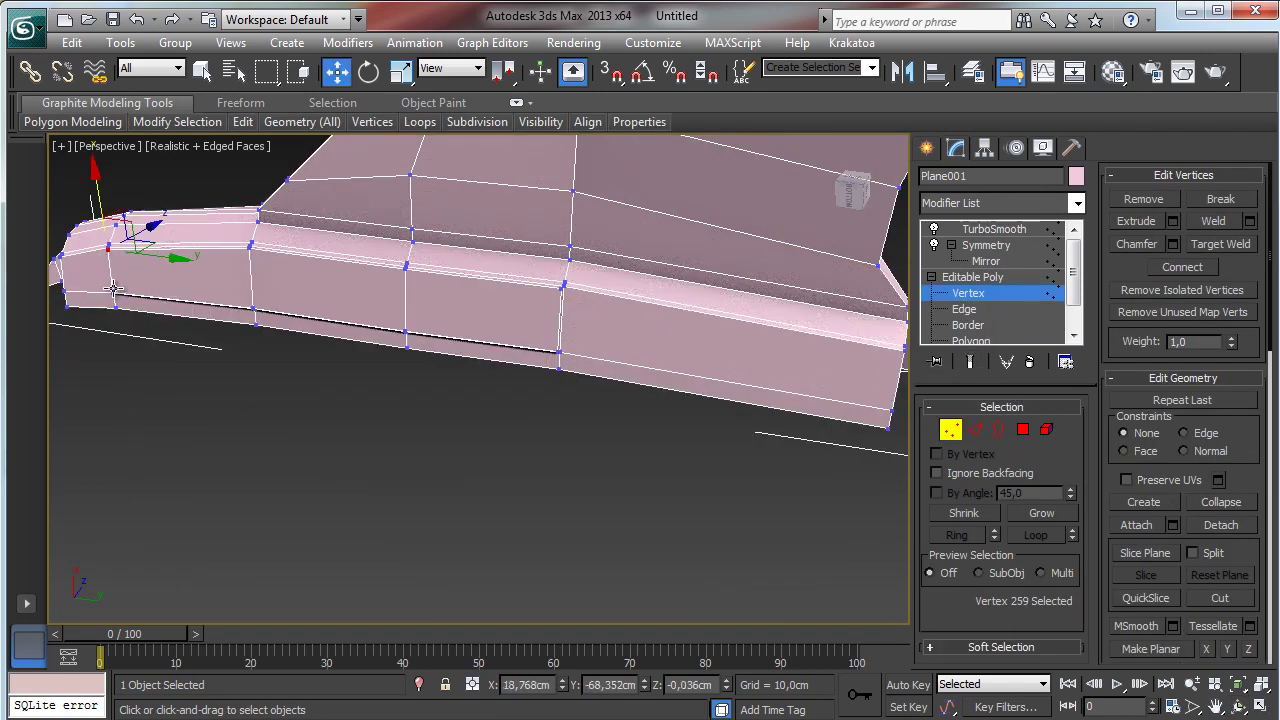
left_click(113, 290, "ctrl")
left_click(249, 245, "ctrl")
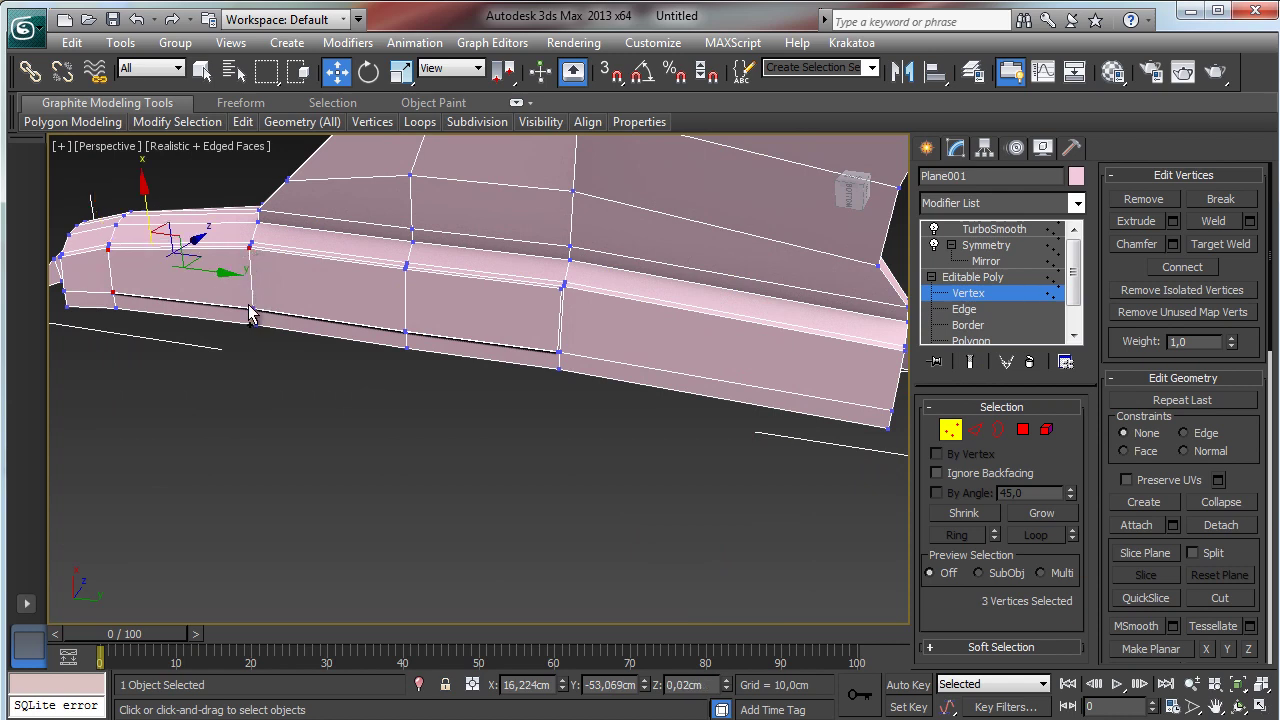
left_click(252, 309, "ctrl")
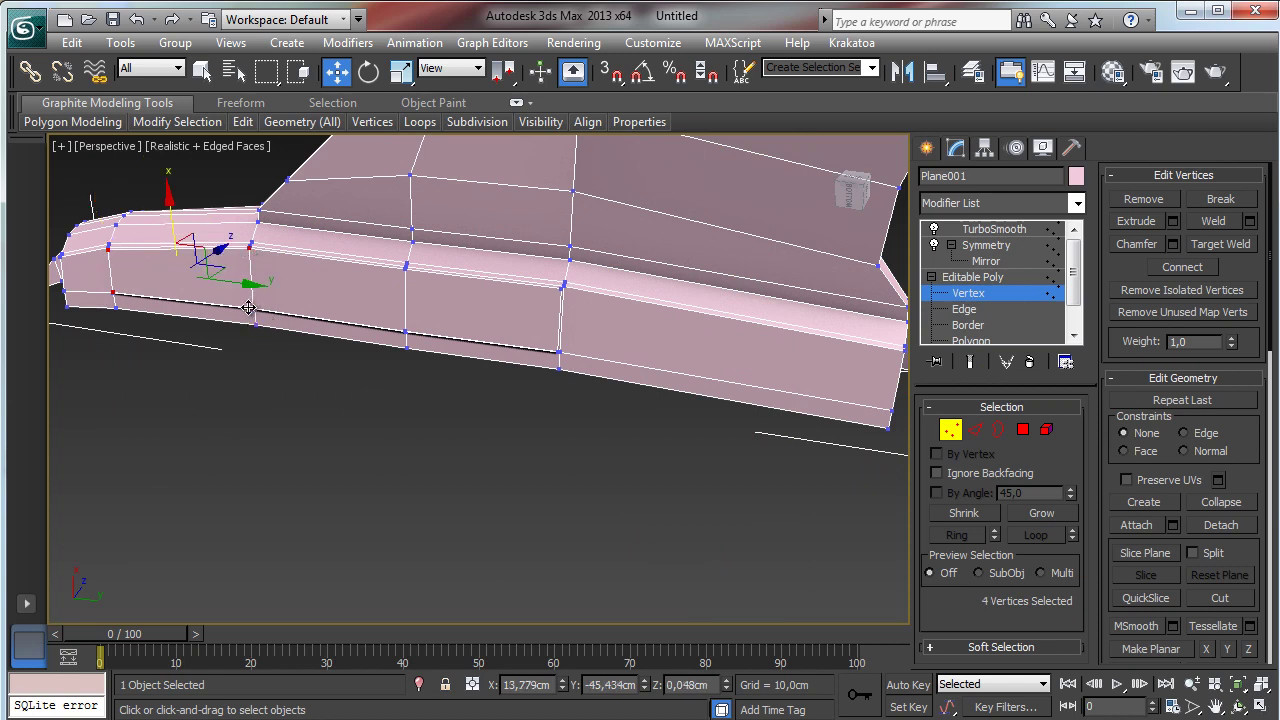
left_click(403, 267, "ctrl")
left_click(403, 331, "ctrl")
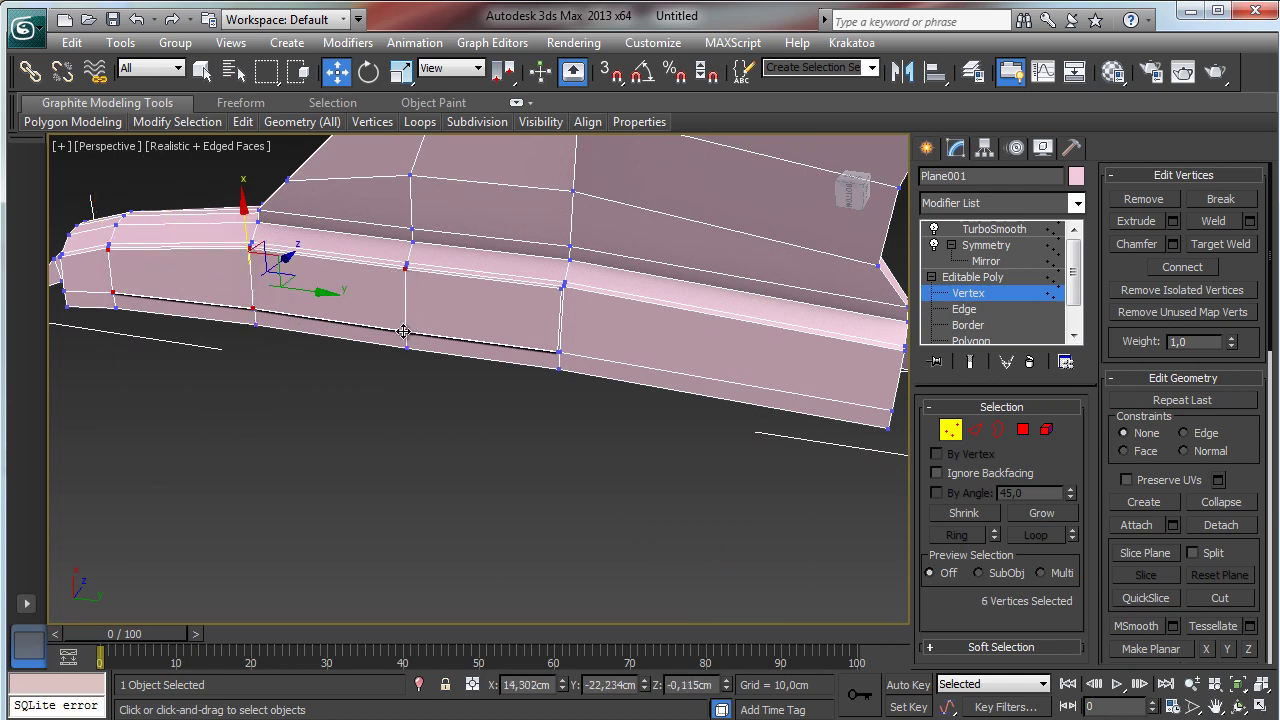
left_click(561, 289, "ctrl")
left_click(557, 353, "ctrl")
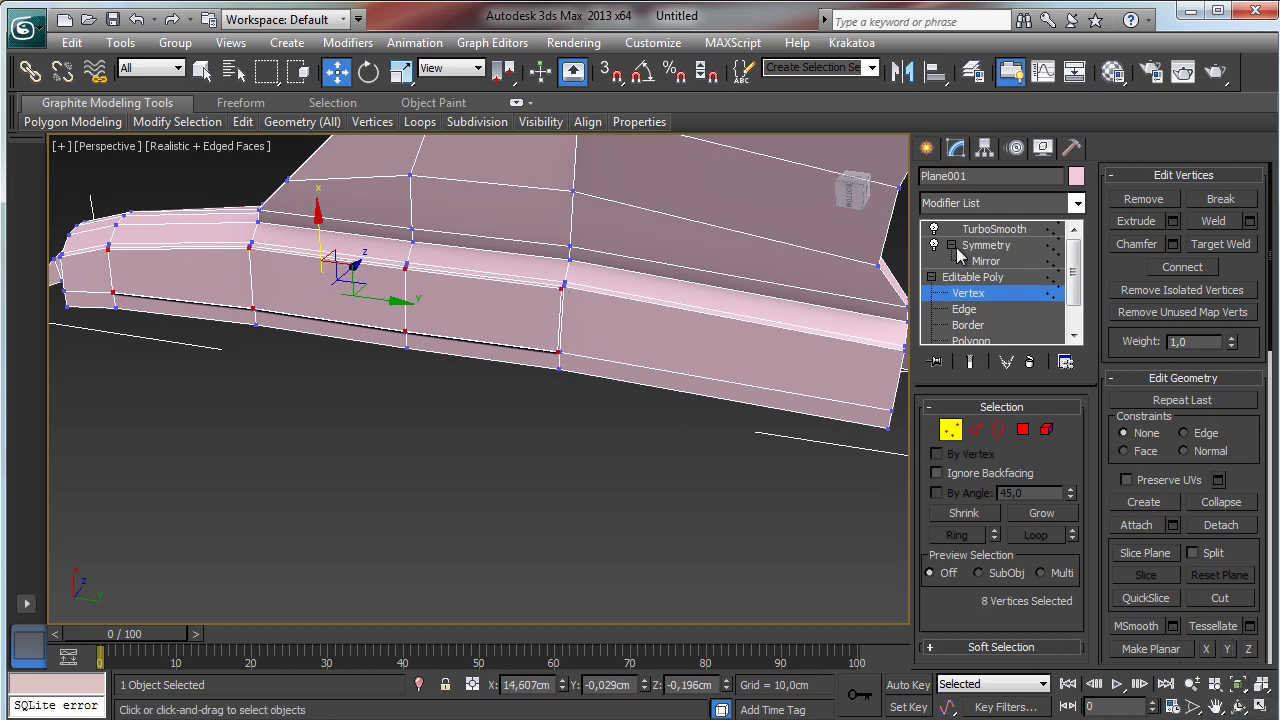
- Show the smoothed result and raise the weight of the selected underside vertices to 134,259
left_click(969, 363)
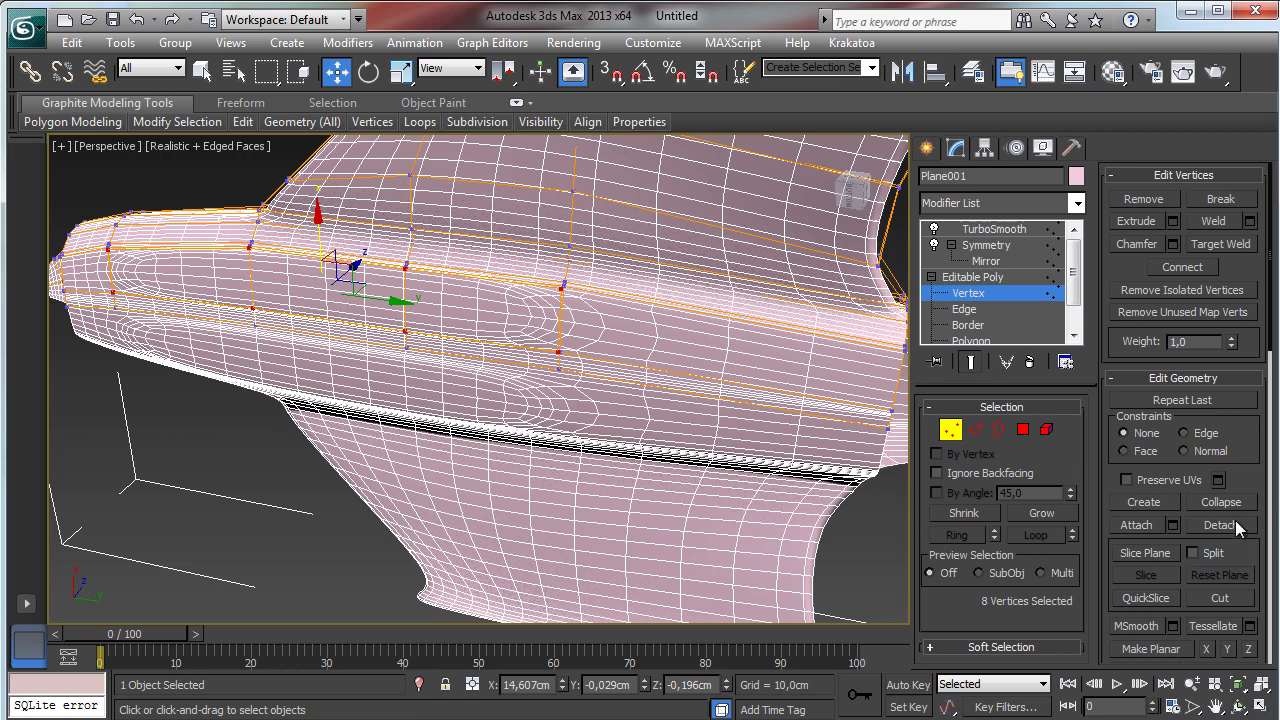
left_click_drag(1238, 528, 1221, 351)
left_click_drag(1248, 535, 1232, 234)
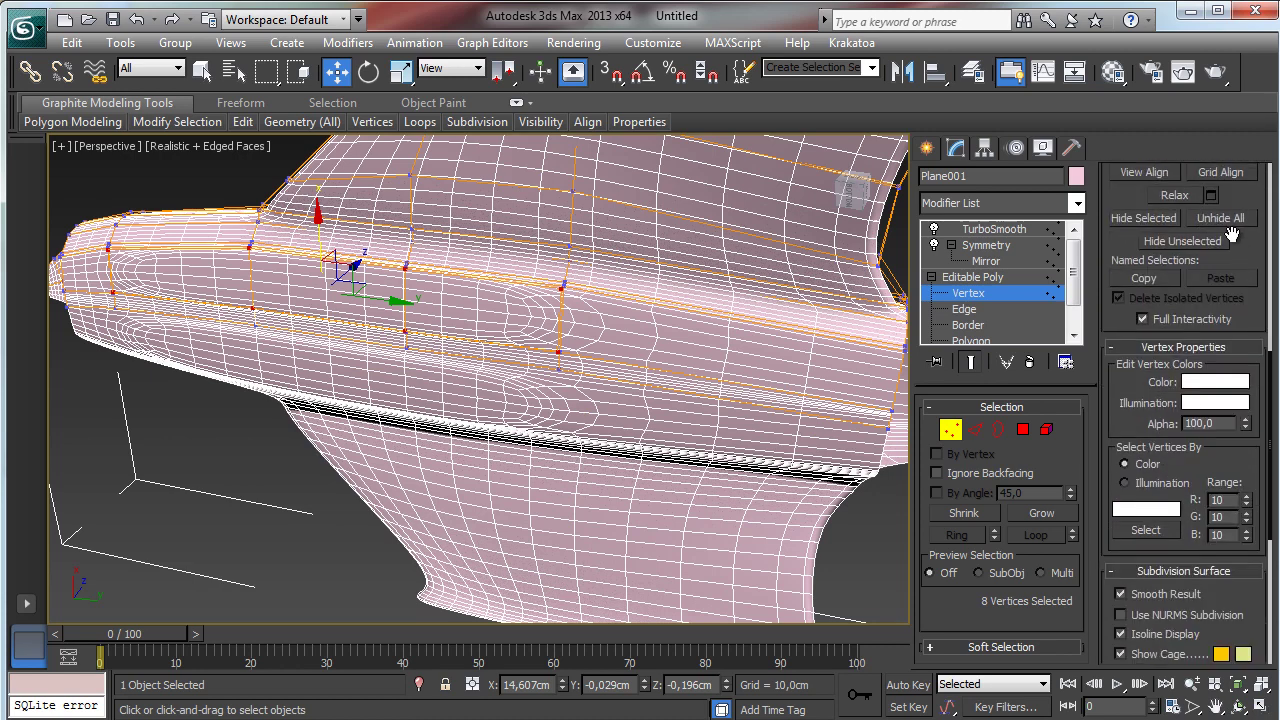
scroll(1230, 480, "down", 5)
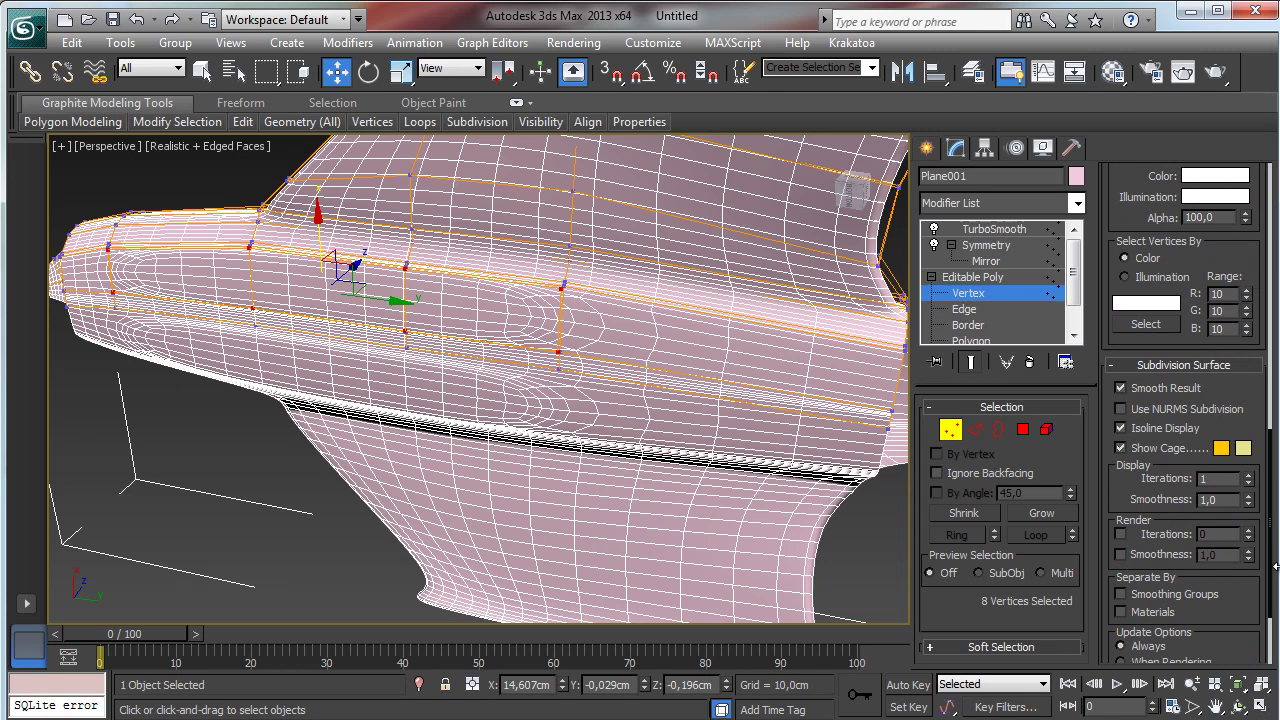
scroll(1240, 590, "down", 3)
scroll(1240, 590, "up", 6)
scroll(1240, 590, "down", 8)
scroll(1240, 590, "up", 10)
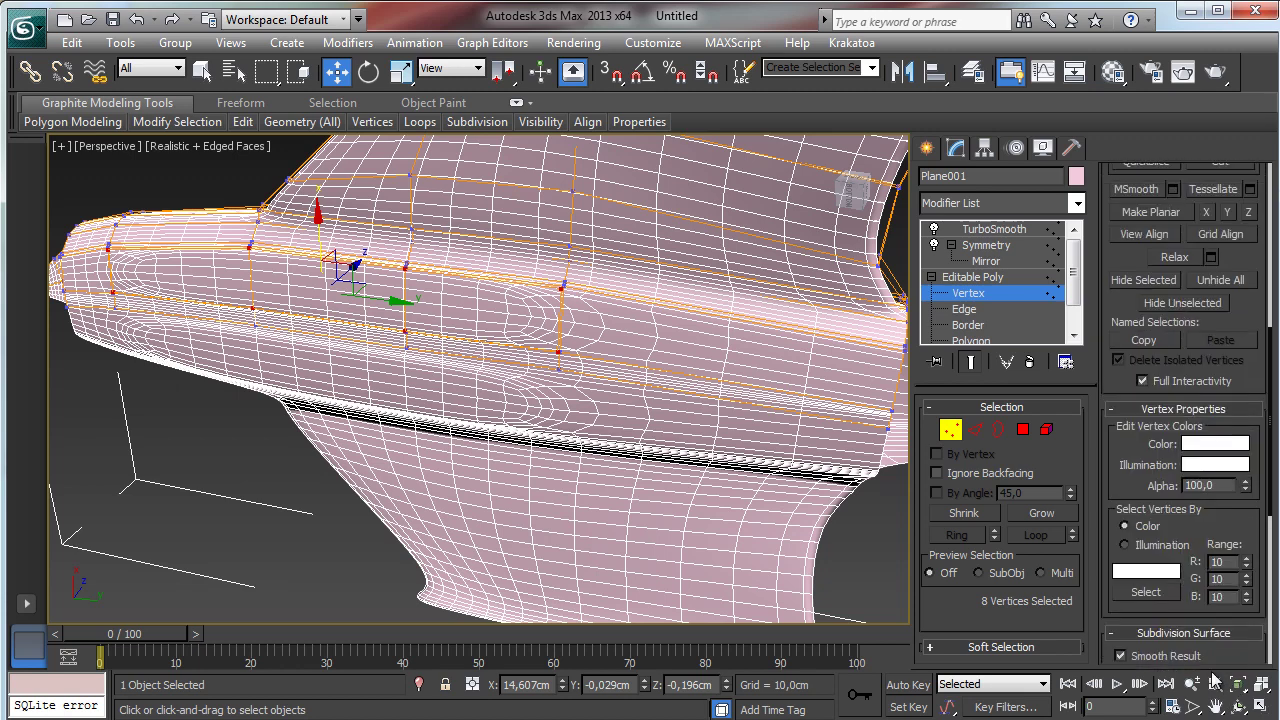
scroll(1253, 320, "up", 10)
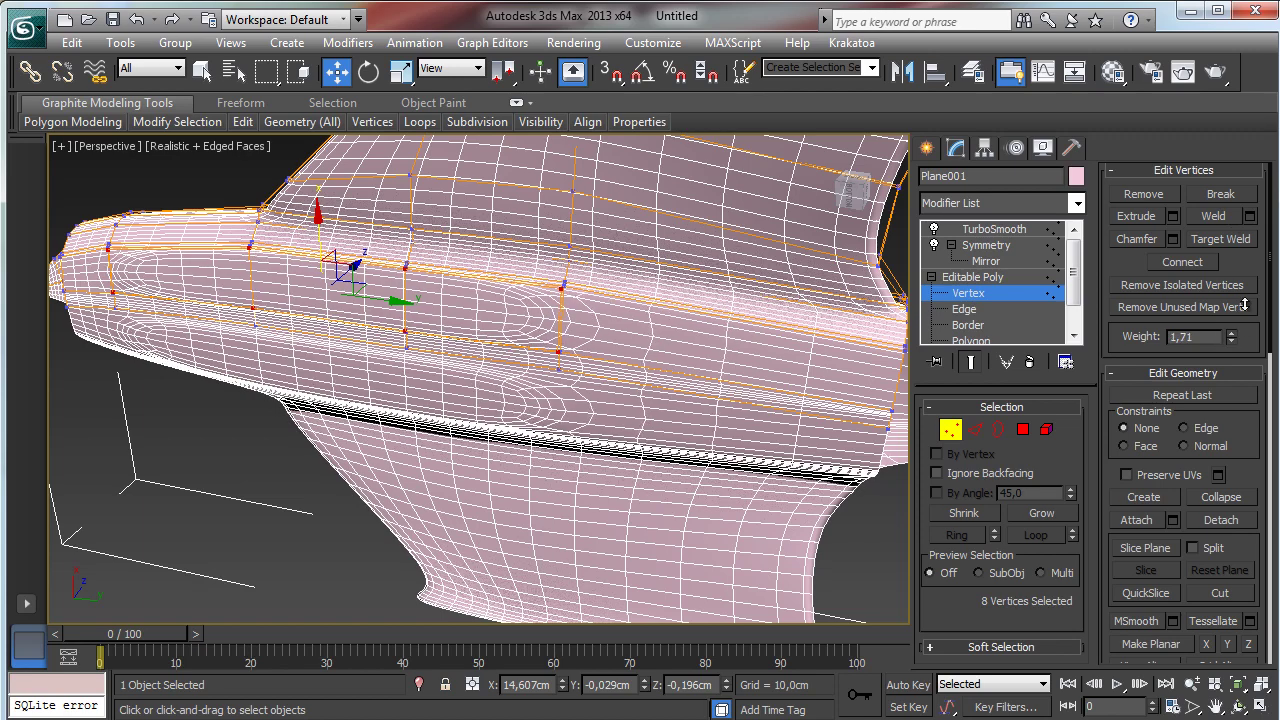
right_click(1231, 337)
left_click_drag(1231, 337, 1157, 178)
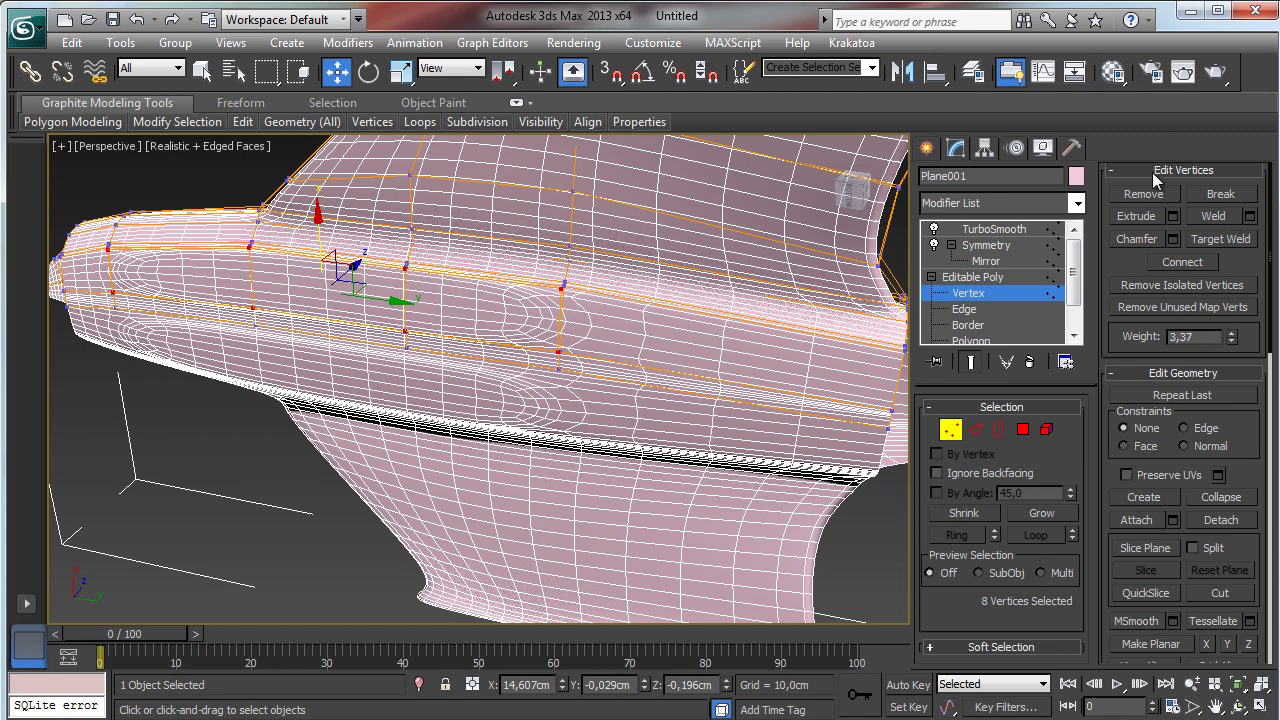
left_click_drag(1230, 340, 1213, 220)
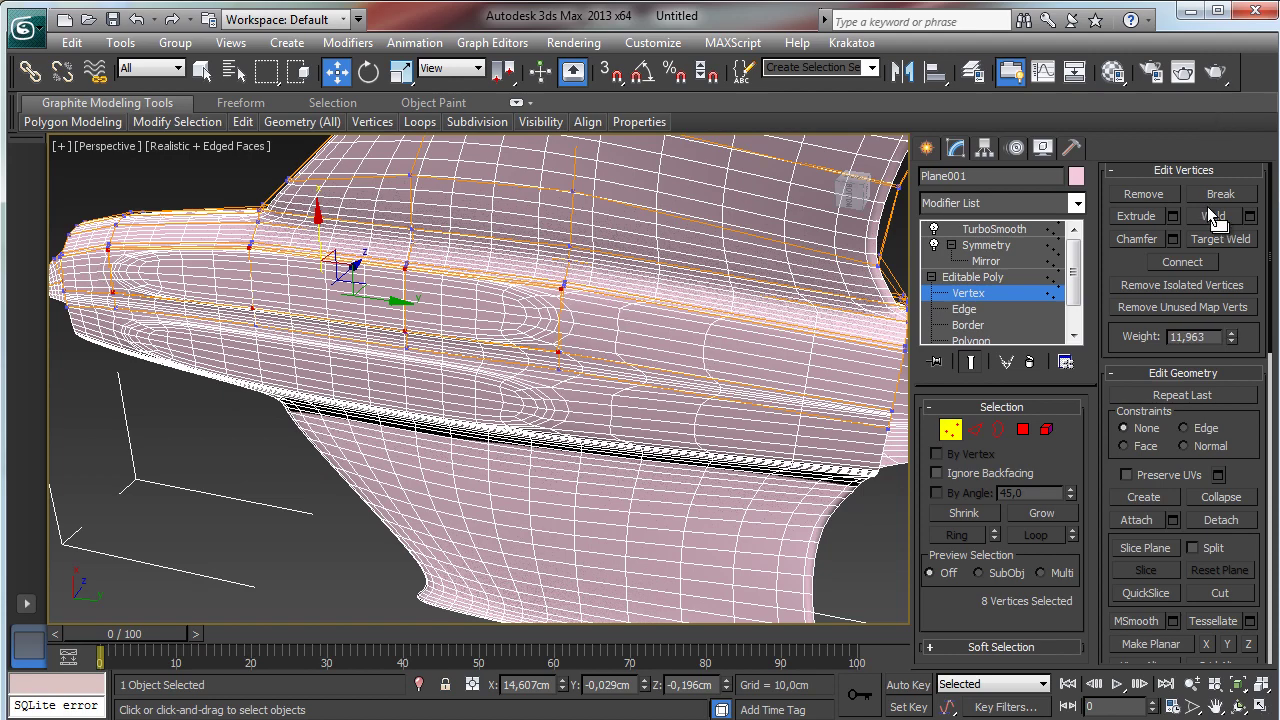
left_click_drag(1236, 340, 1220, 237)
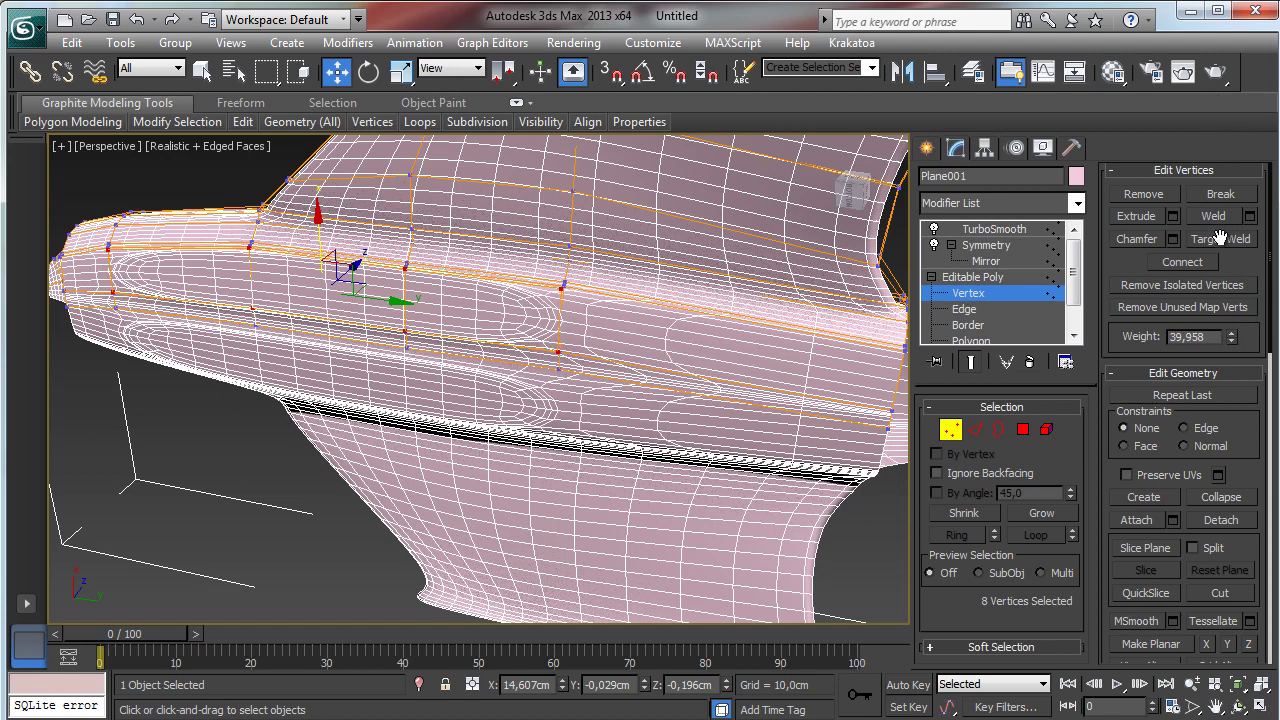
left_click_drag(1232, 340, 1241, 289)
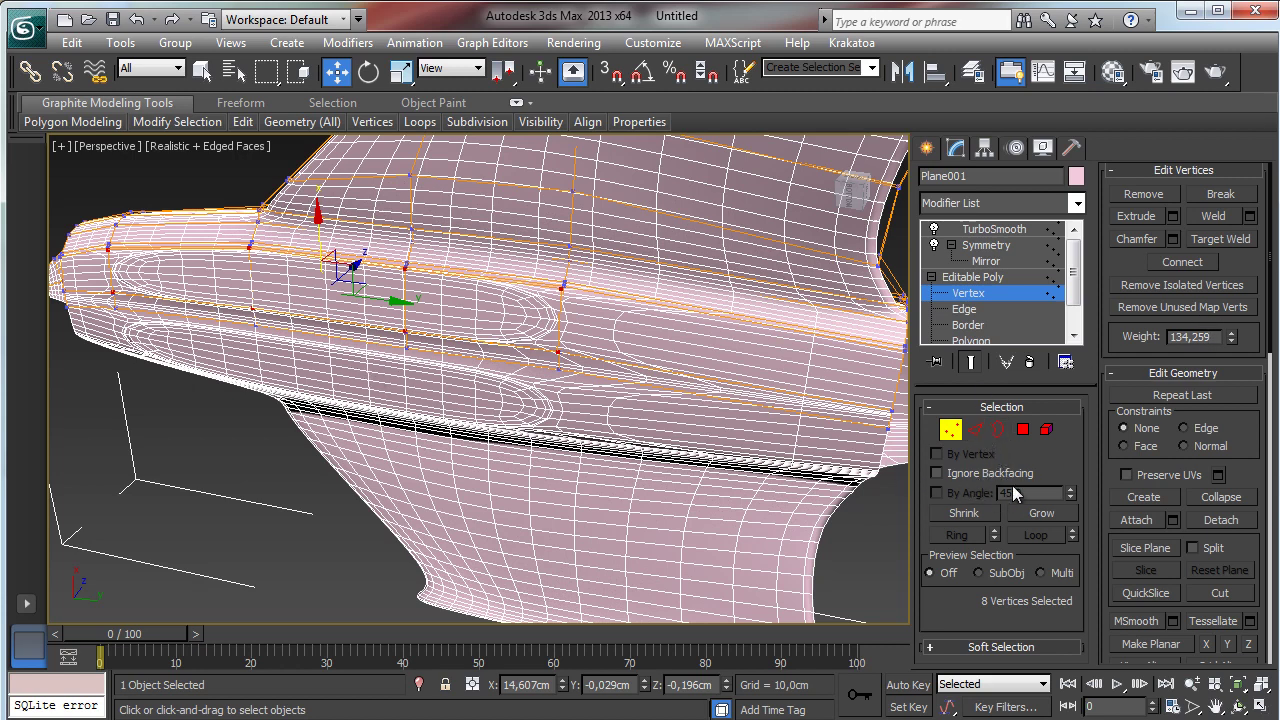
- Examine the smoothed rear end of the bevelled underside strip up close and pick its outer corner vertex
left_click(1238, 686)
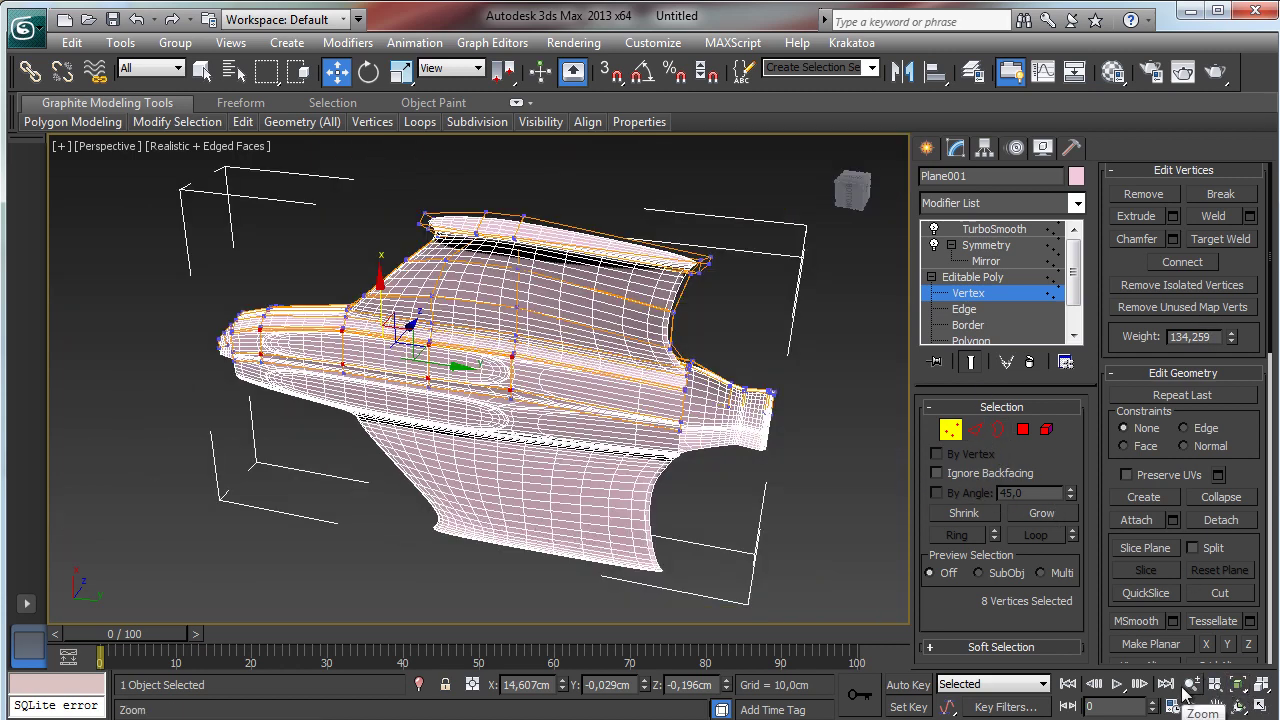
left_click(1192, 684)
left_click_drag(418, 358, 414, 277)
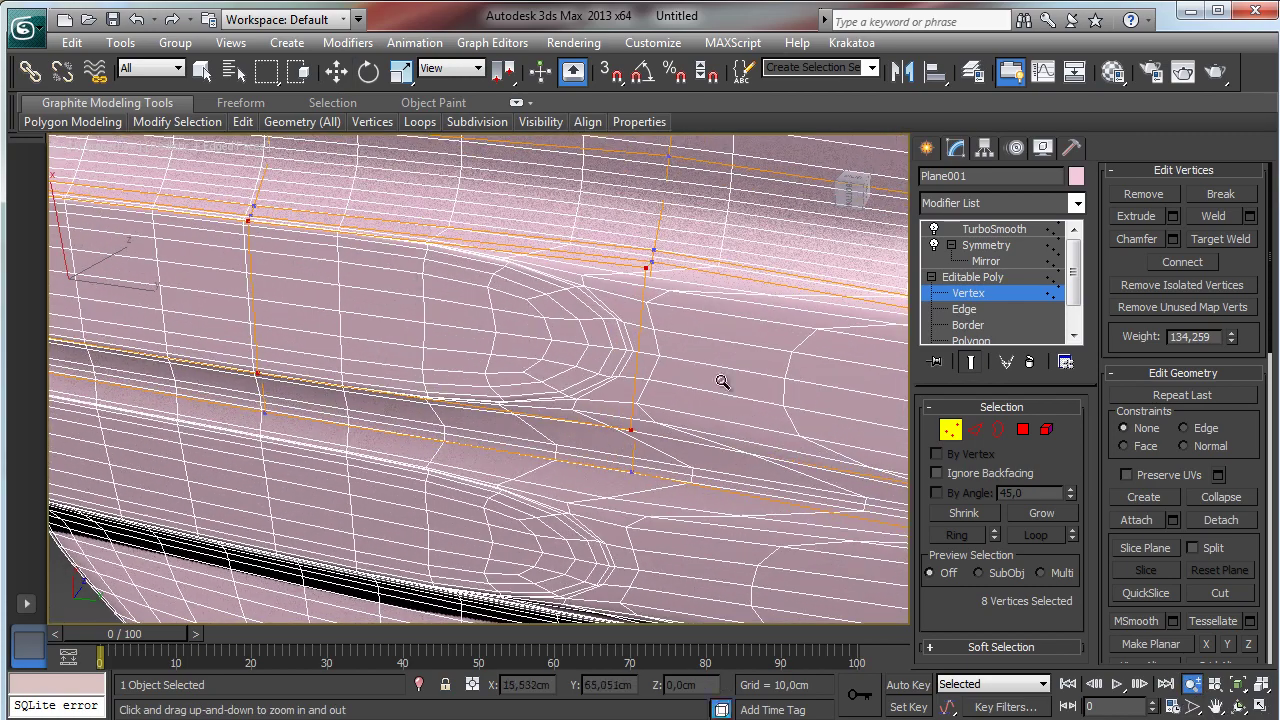
left_click(203, 70)
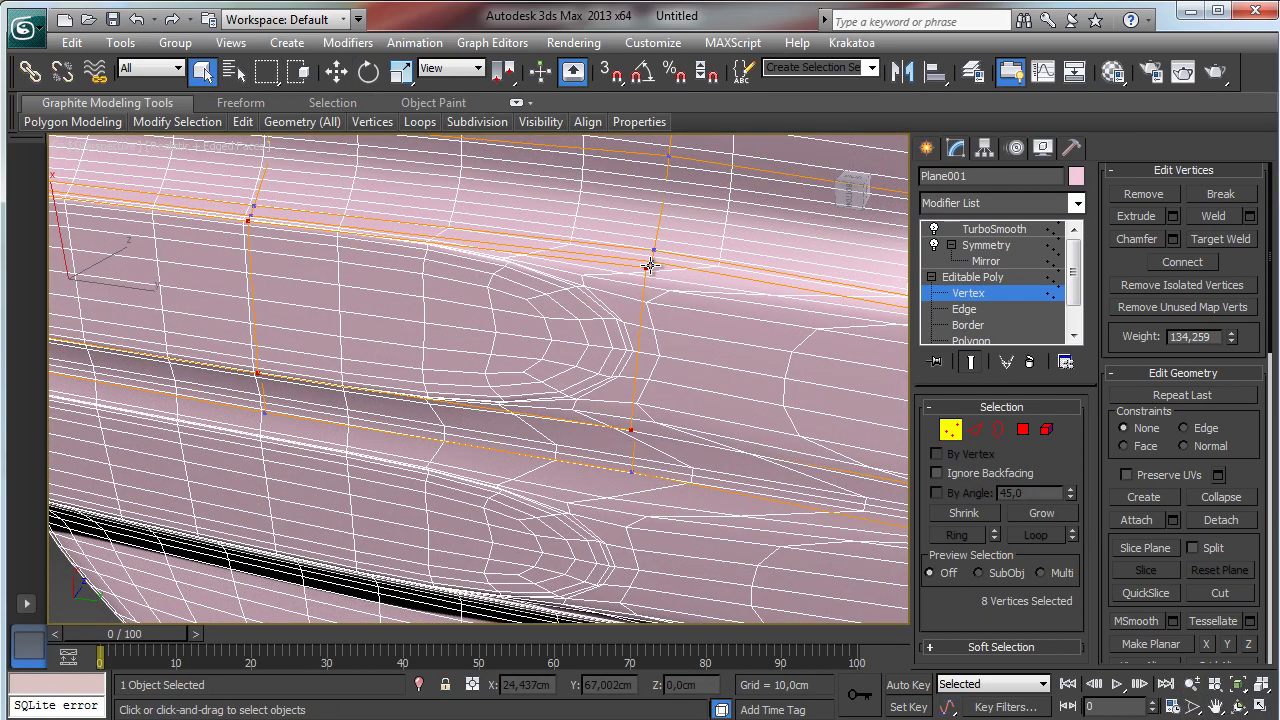
left_click(650, 265)
- Hide the smoothed result and select six edges bordering the rearmost bevelled polygon, including both edges of its narrow bevel faces
left_click(970, 362)
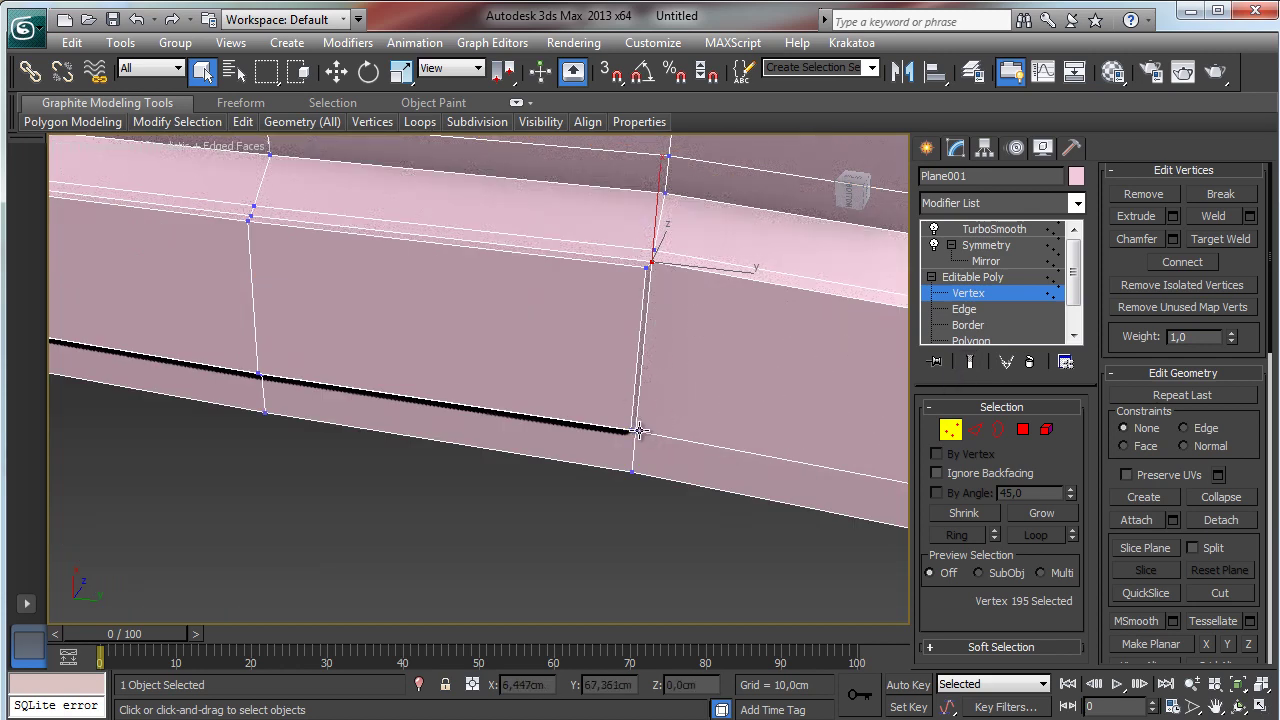
left_click(966, 309)
left_click(640, 282)
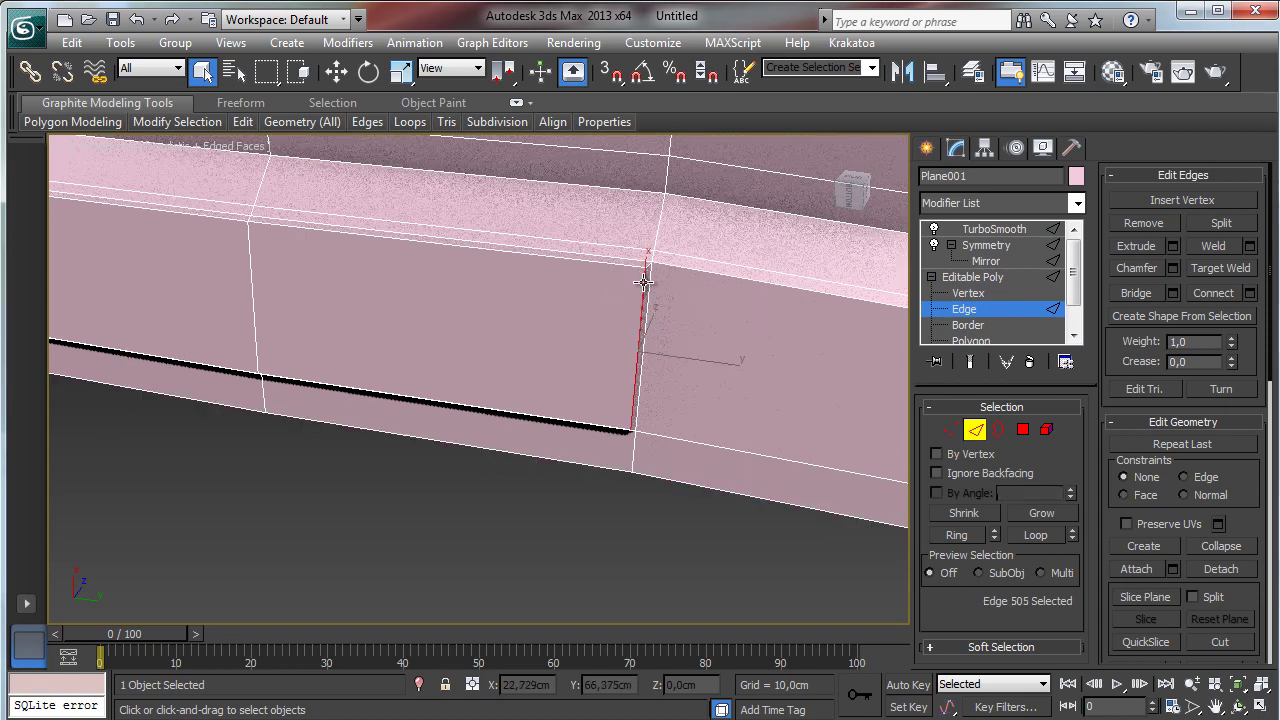
left_click(655, 266, "ctrl")
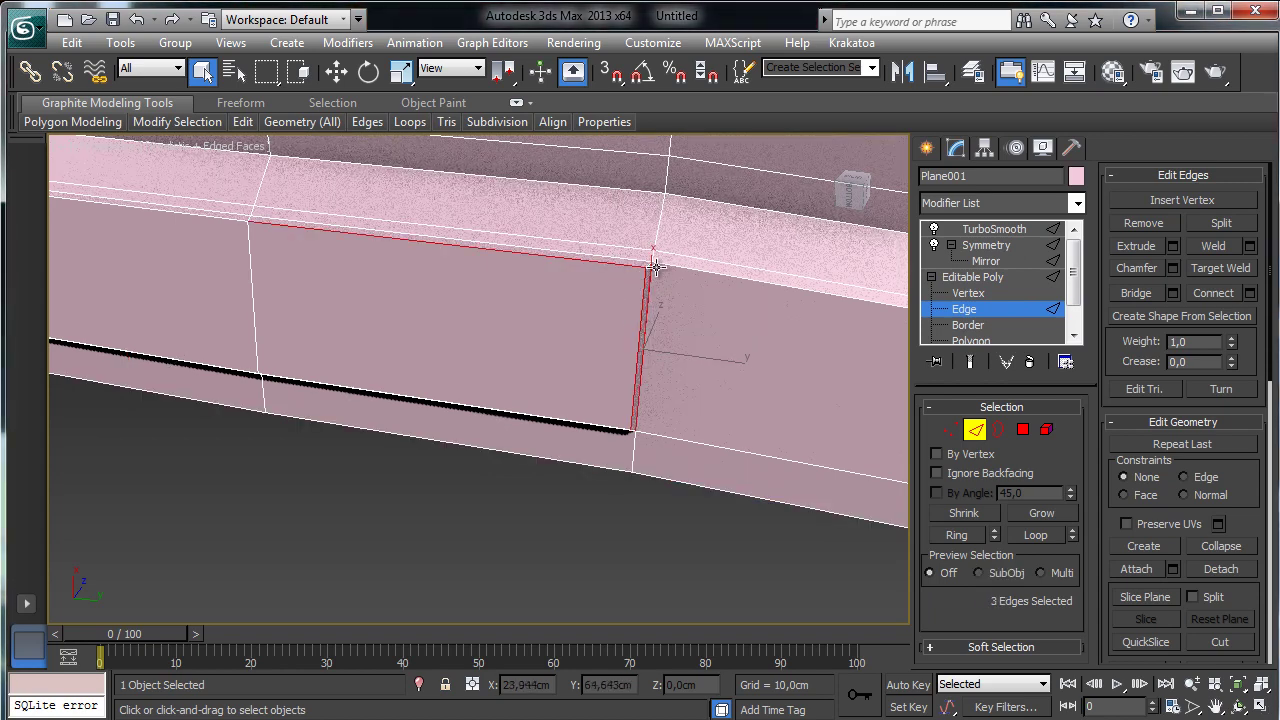
left_click(648, 282, "ctrl")
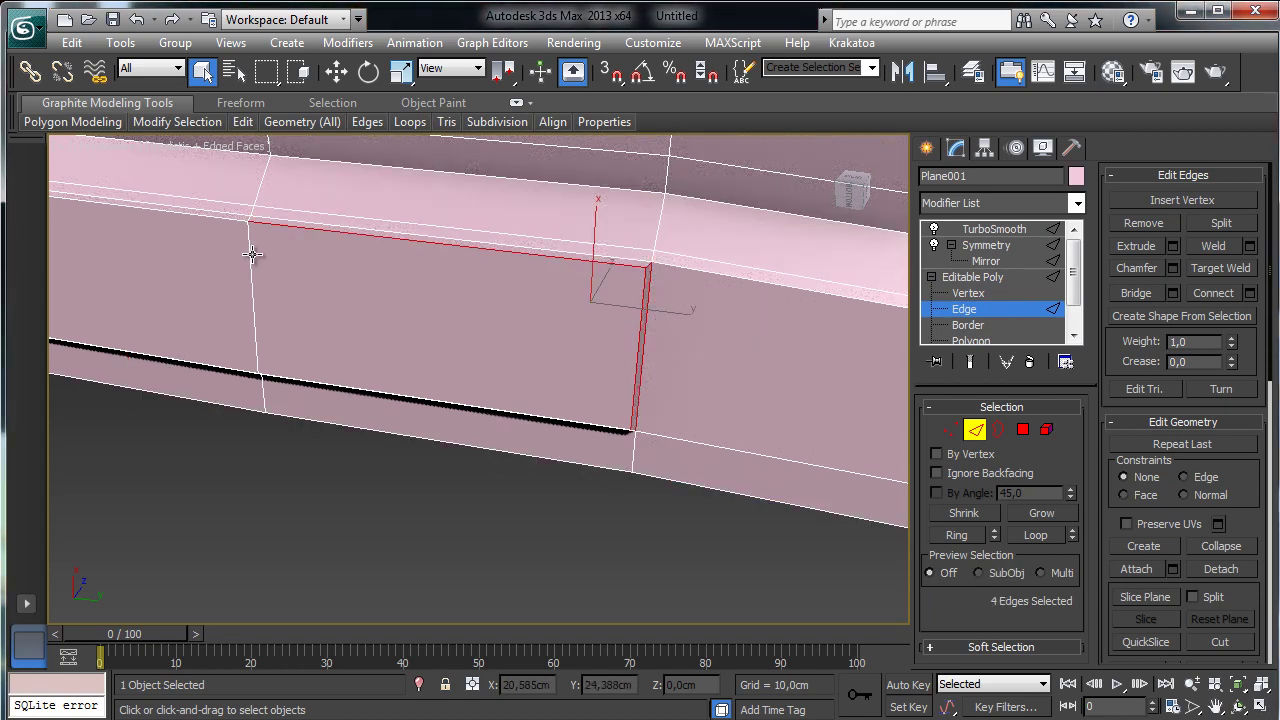
left_click(561, 422, "ctrl")
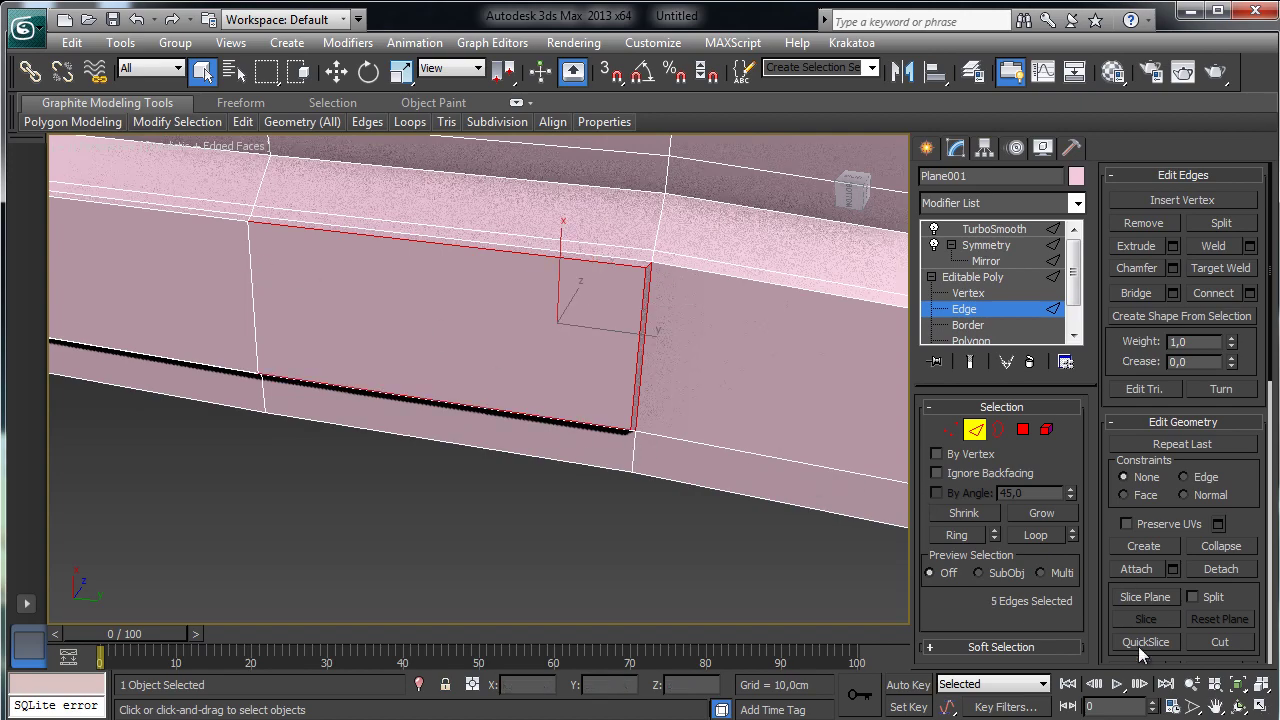
left_click(1240, 708)
left_click_drag(443, 374, 574, 162)
key("Escape")
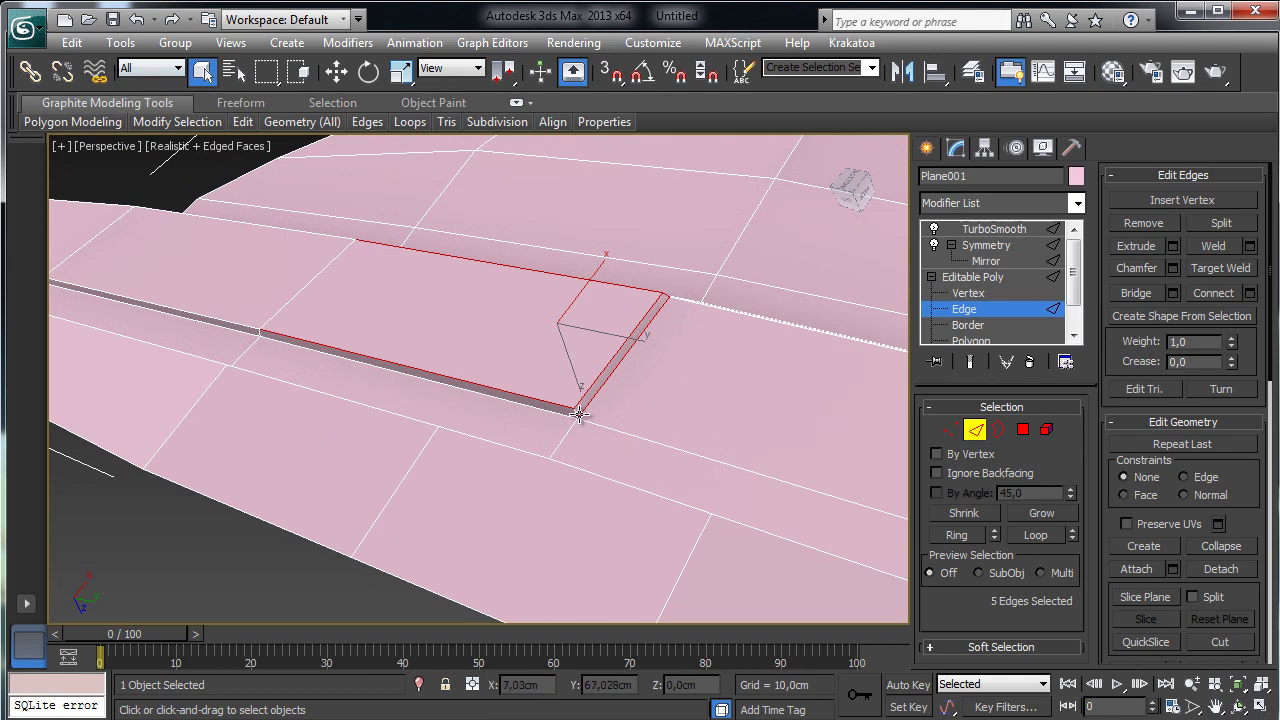
left_click(525, 410, "ctrl")
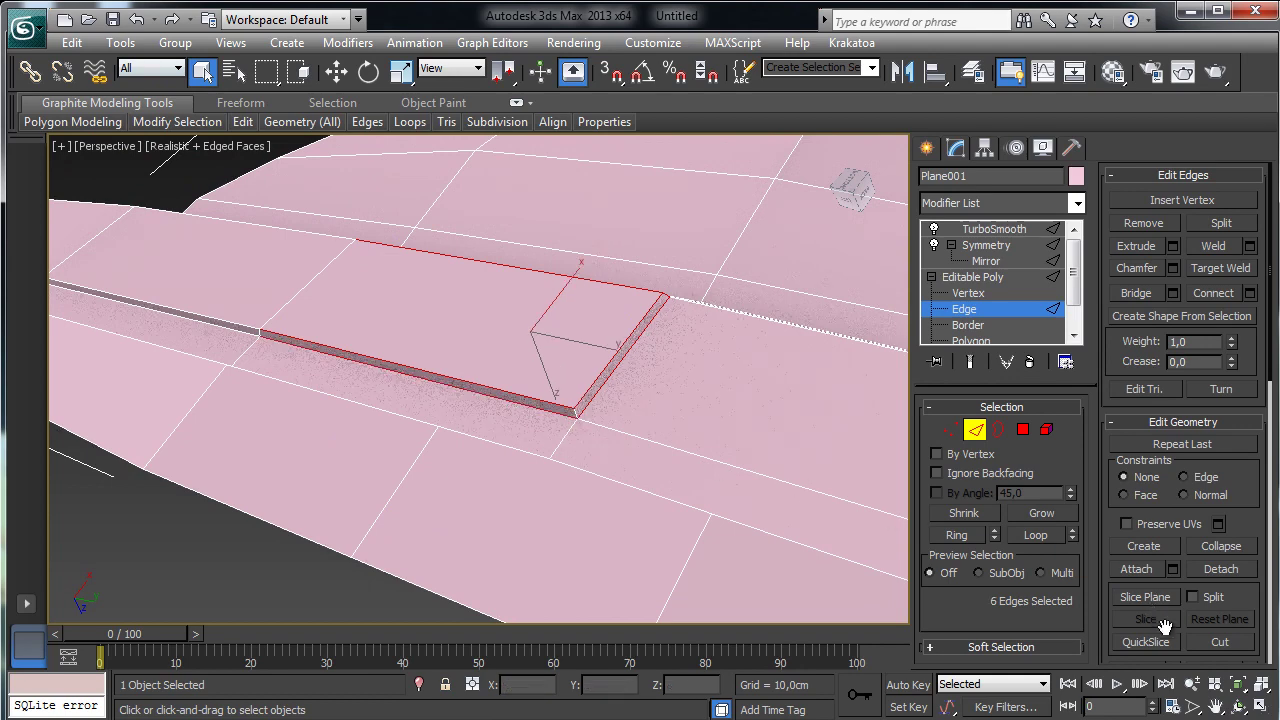
- Add the bevel's inner long edges, the middle polygon's outer edge and the front end edge to the edge selection
left_click(1215, 706)
left_click_drag(223, 423, 732, 558)
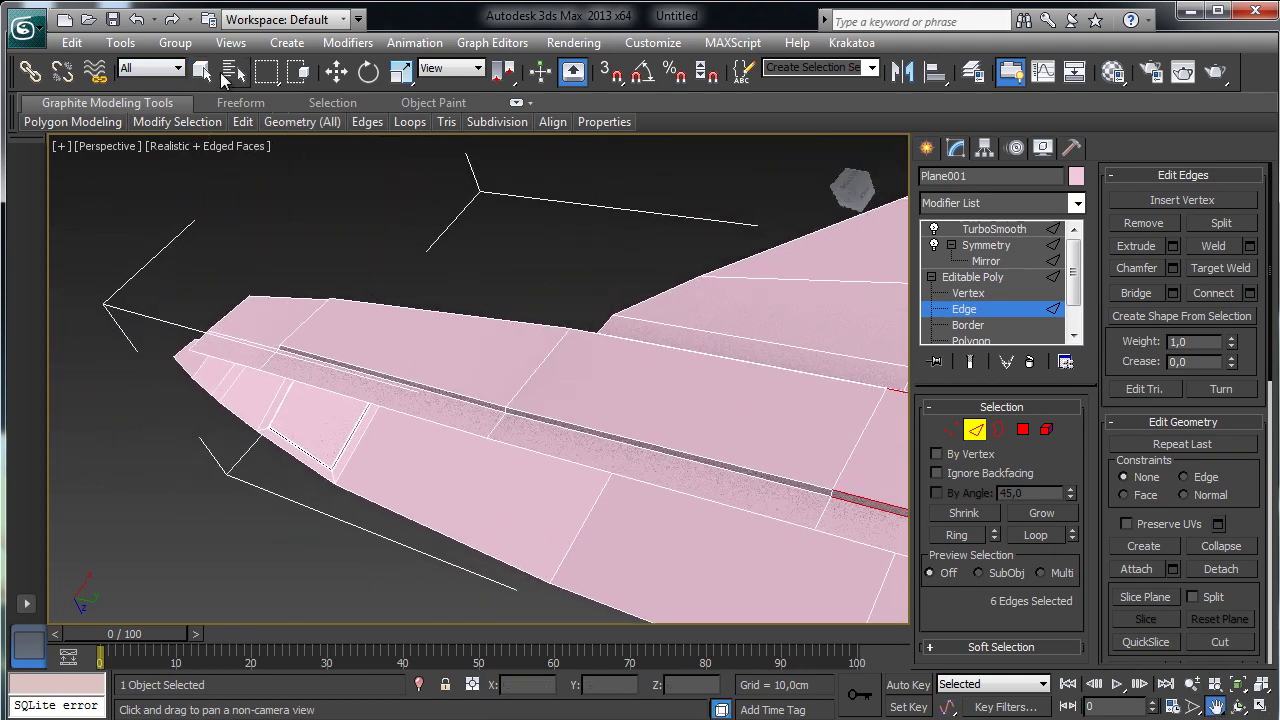
left_click(203, 72)
left_click(737, 464, "ctrl")
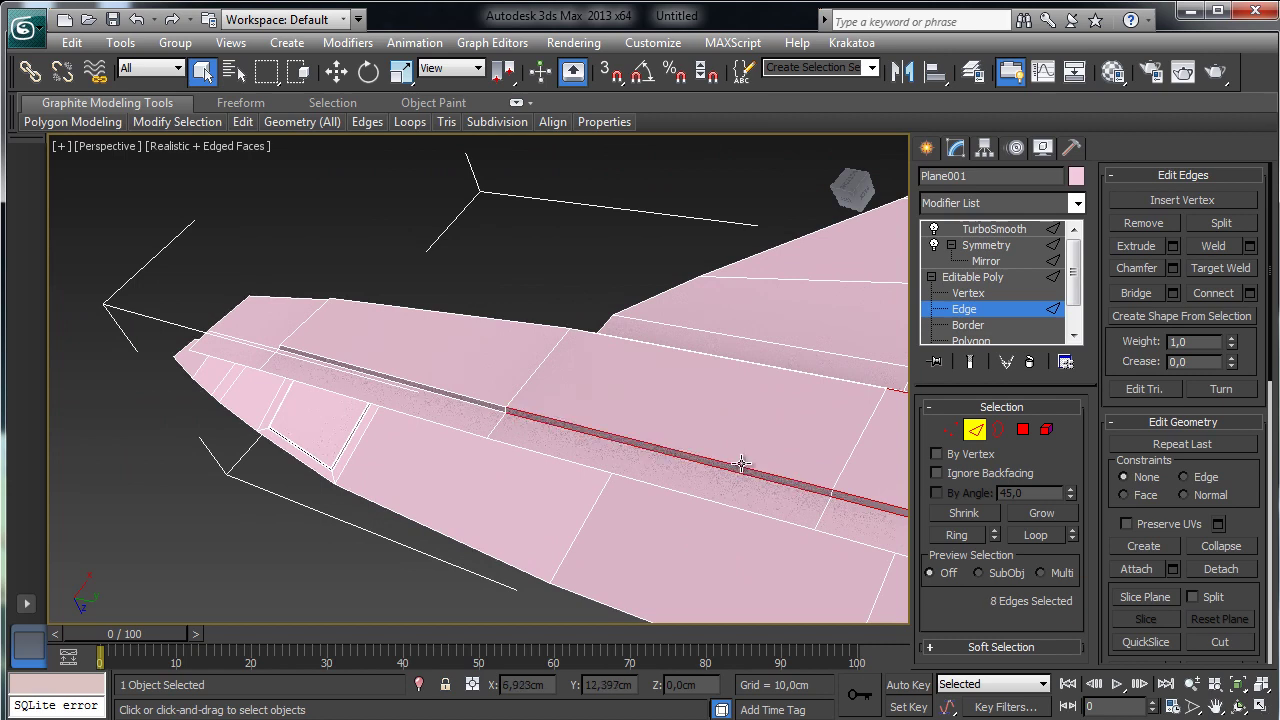
left_click(823, 372, "ctrl")
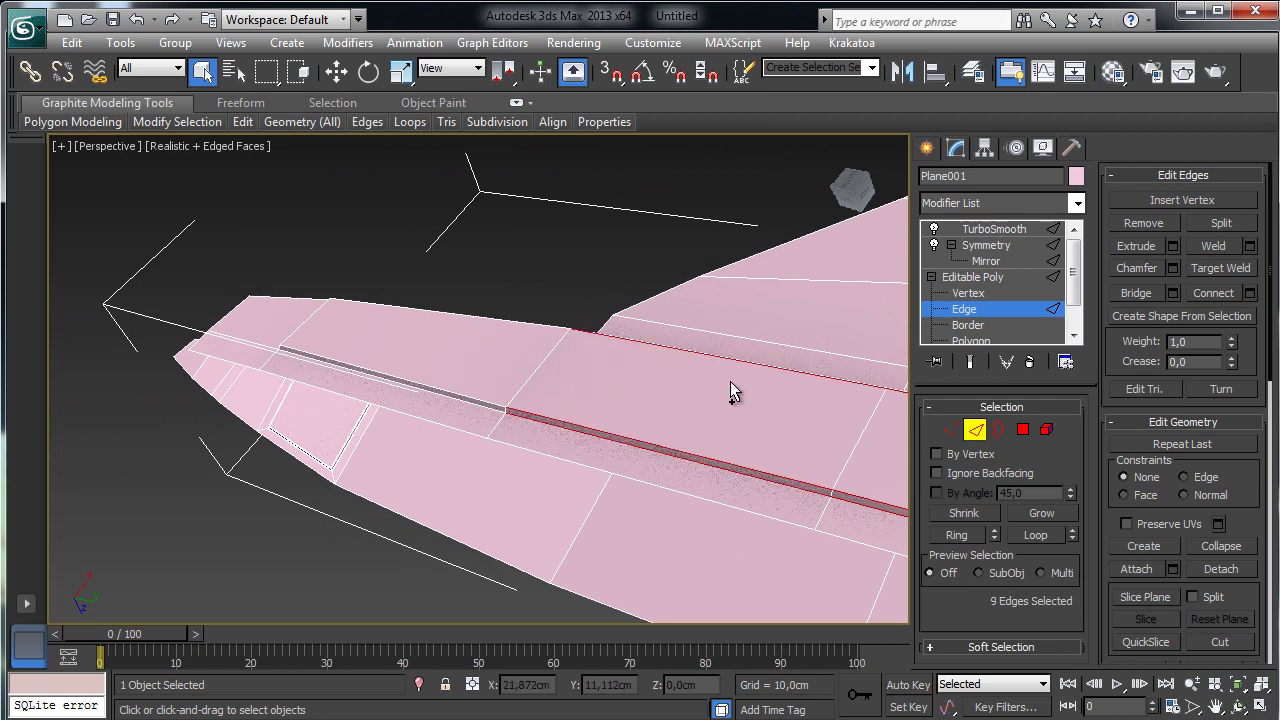
left_click(479, 401, "ctrl")
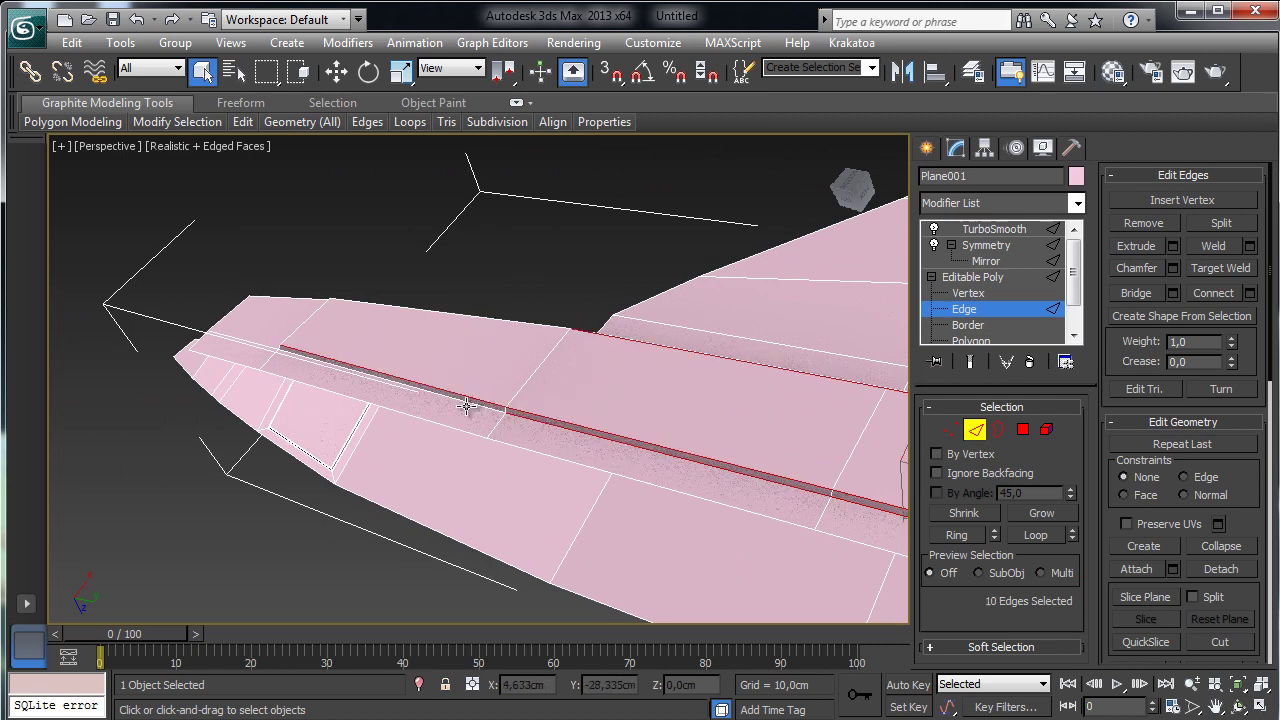
left_click(307, 323, "ctrl")
- Add the outer long edge of the front bevelled polygon to the edge selection
left_click(1240, 706)
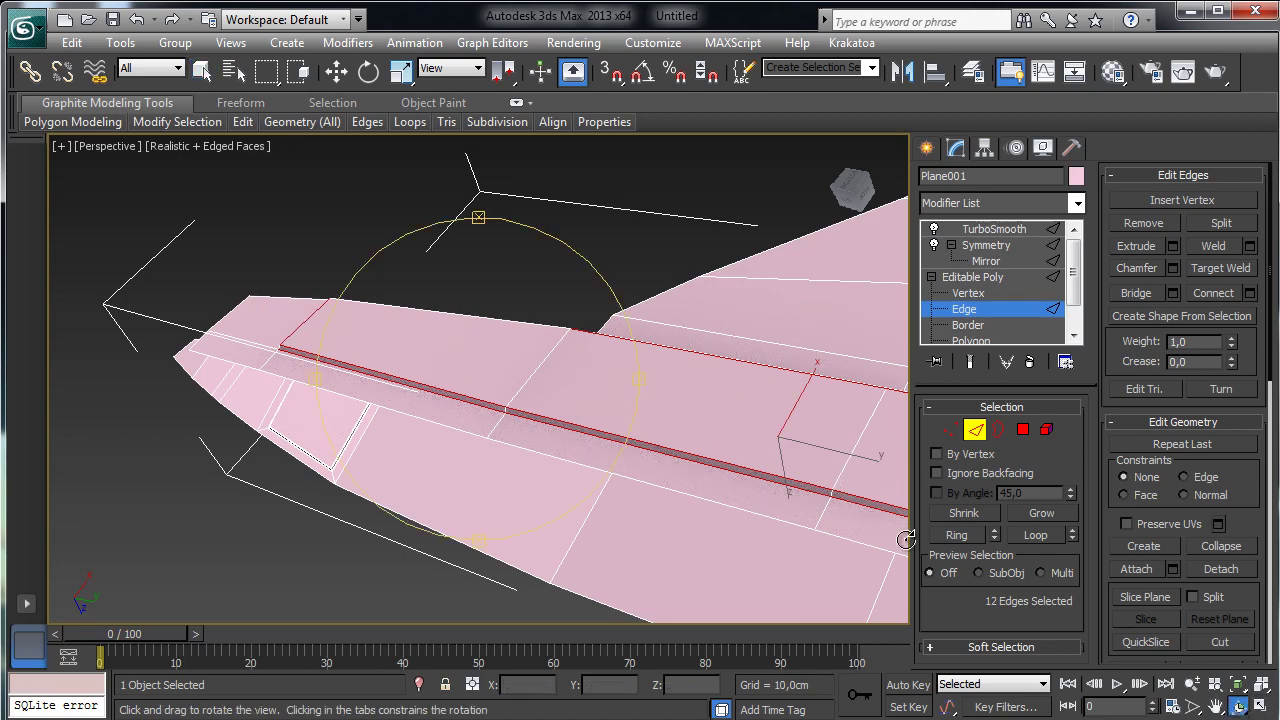
left_click_drag(650, 432, 699, 530)
left_click_drag(605, 373, 450, 410)
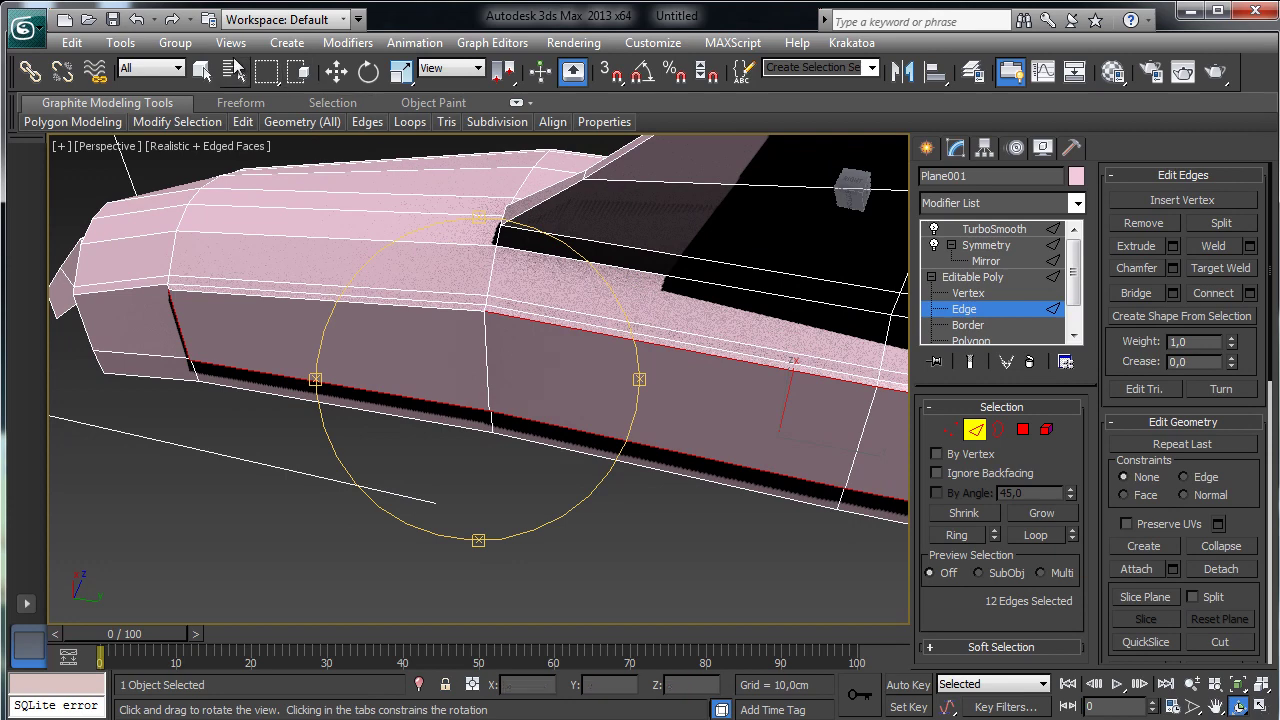
key("q")
left_click(452, 313, "ctrl")
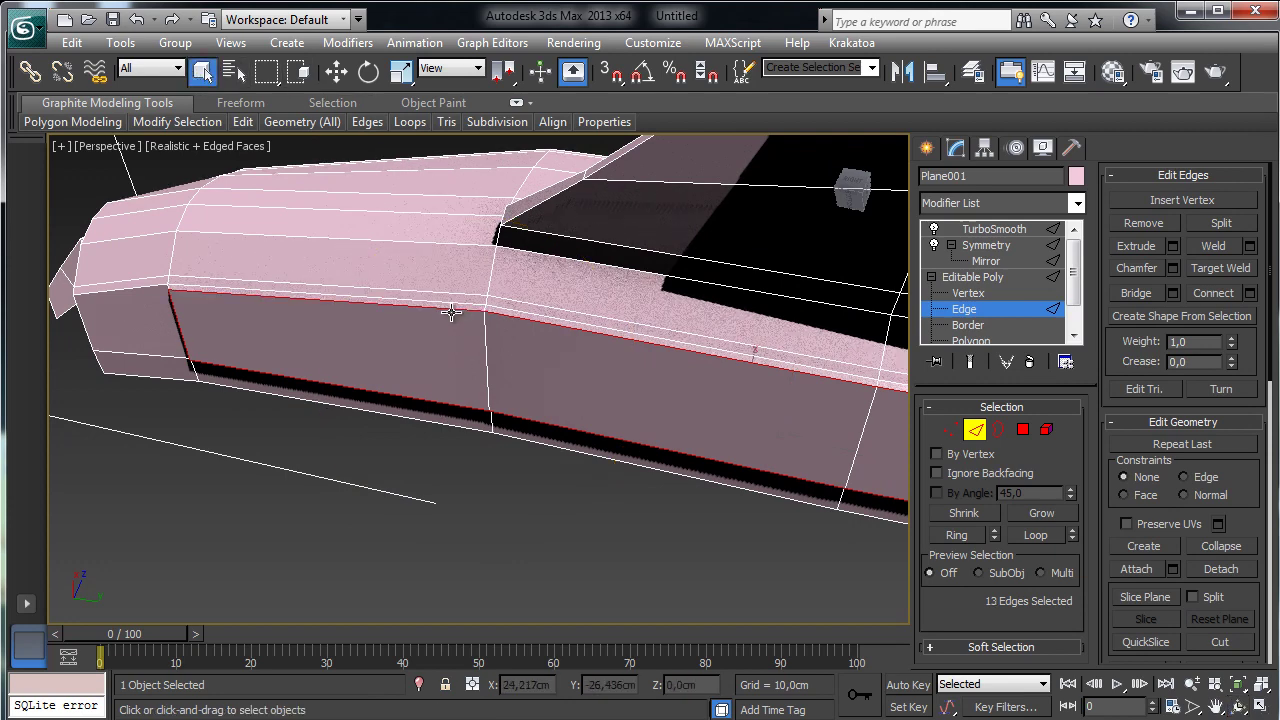
- Add the three outer long edges of the bevel's narrow upper faces, along the fuselage side, to the edge selection
left_click(242, 289, "ctrl")
left_click(541, 316, "ctrl")
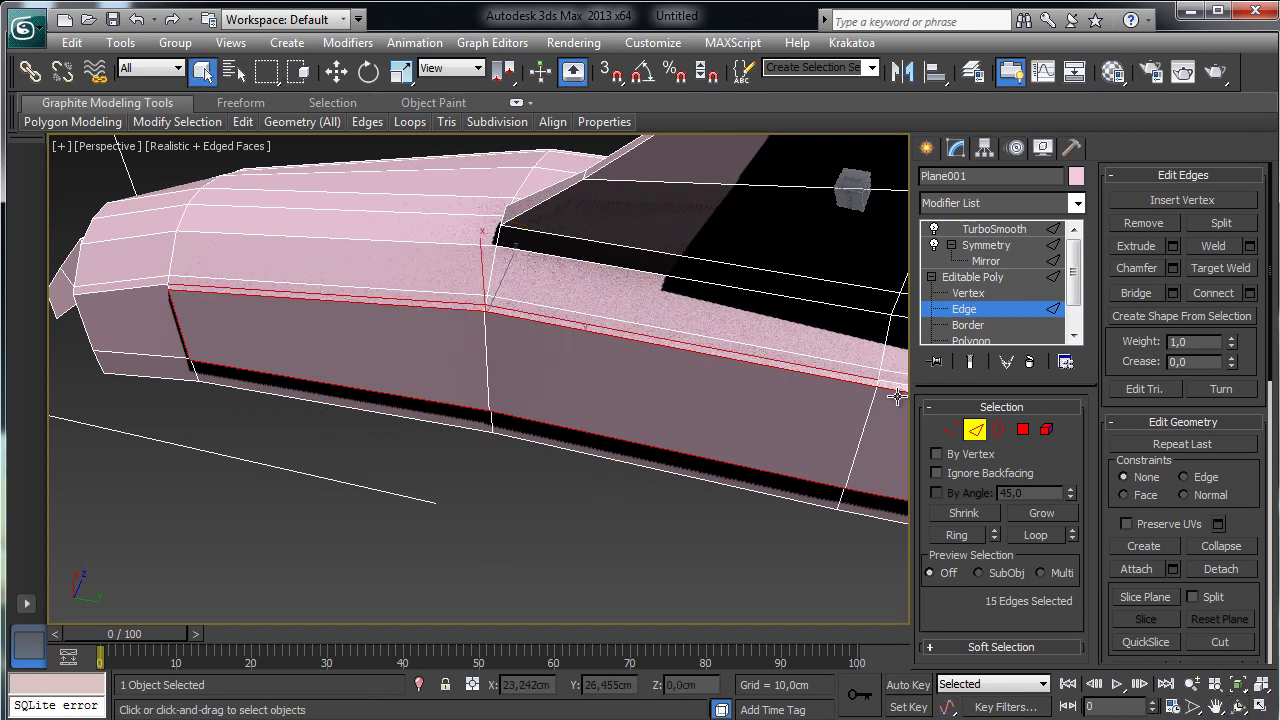
left_click(893, 383, "ctrl")
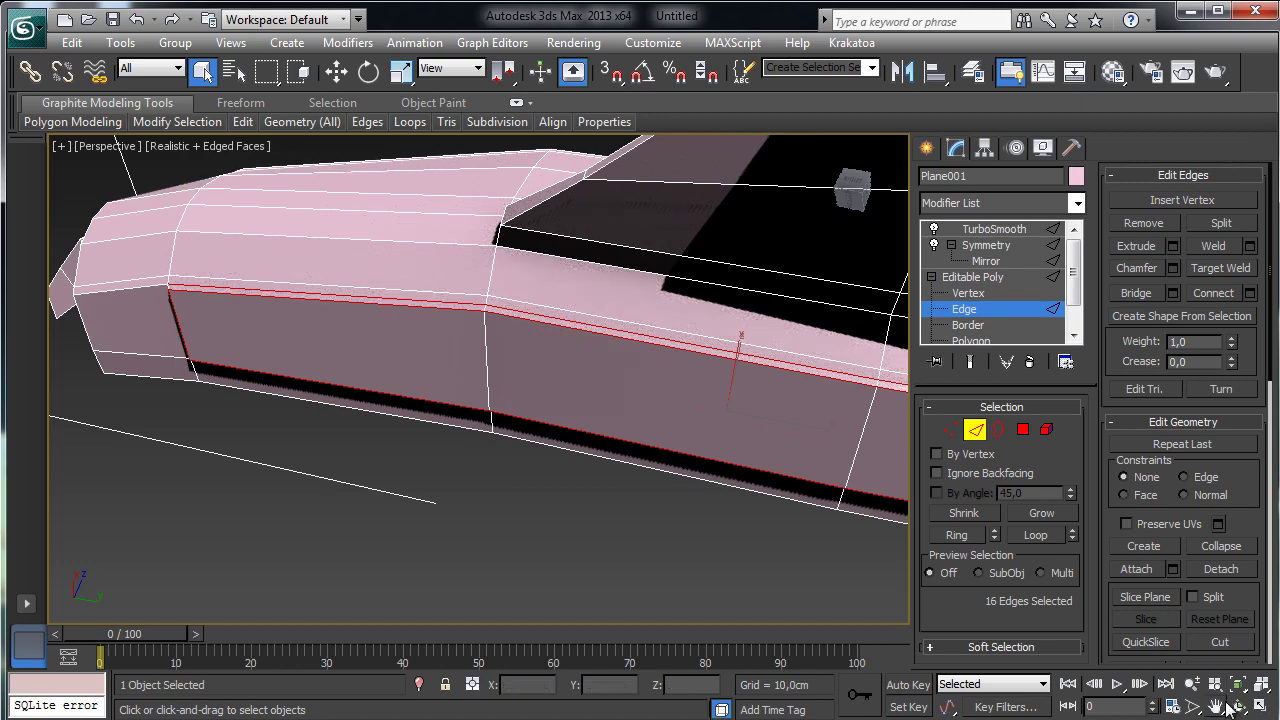
- Add the outer edge and the short corner edges of the narrow bevel face at the strip's wide end to the selection
left_click(1236, 706)
left_click_drag(534, 443, 560, 457)
left_click(201, 70)
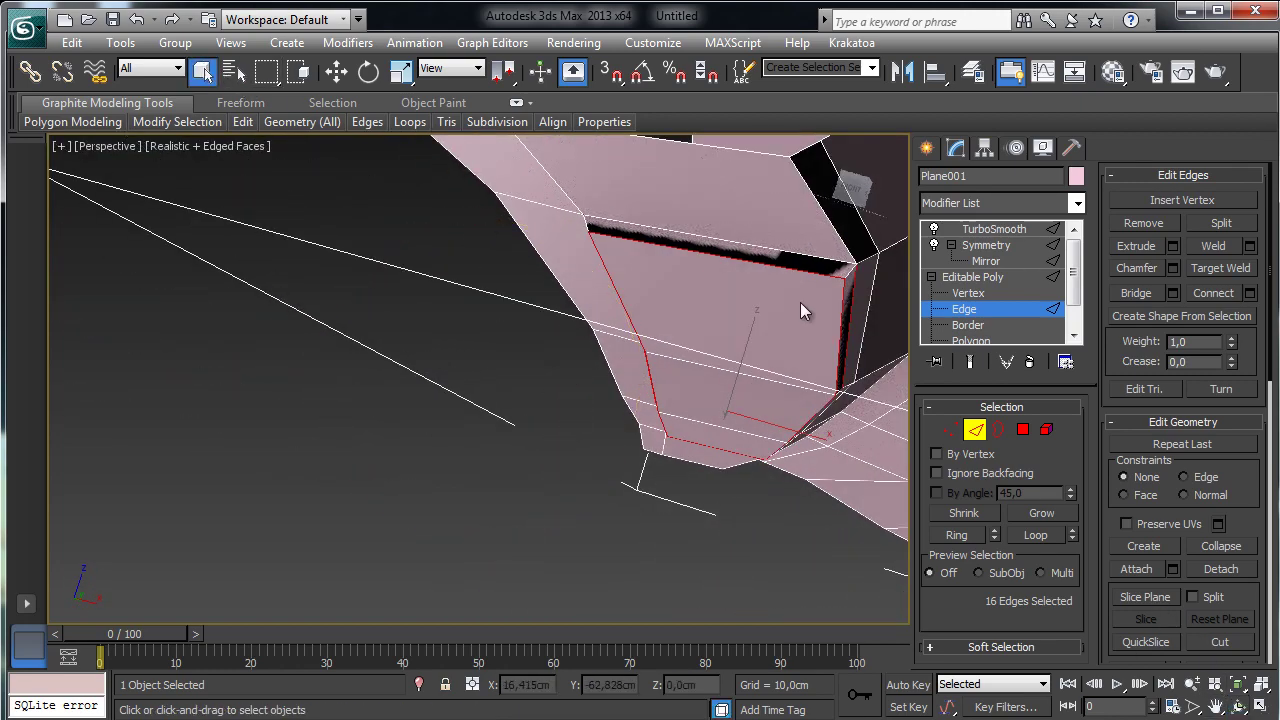
left_click(847, 277, "ctrl")
left_click(760, 249, "ctrl")
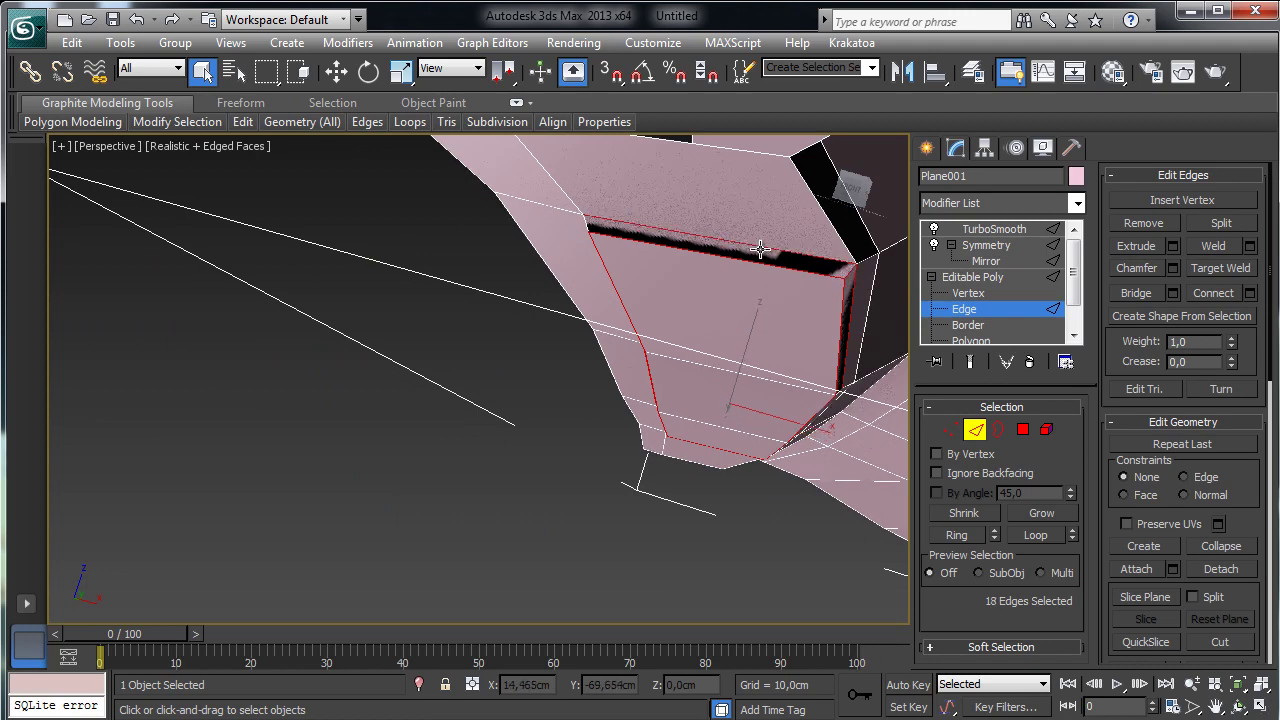
left_click(581, 226, "ctrl")
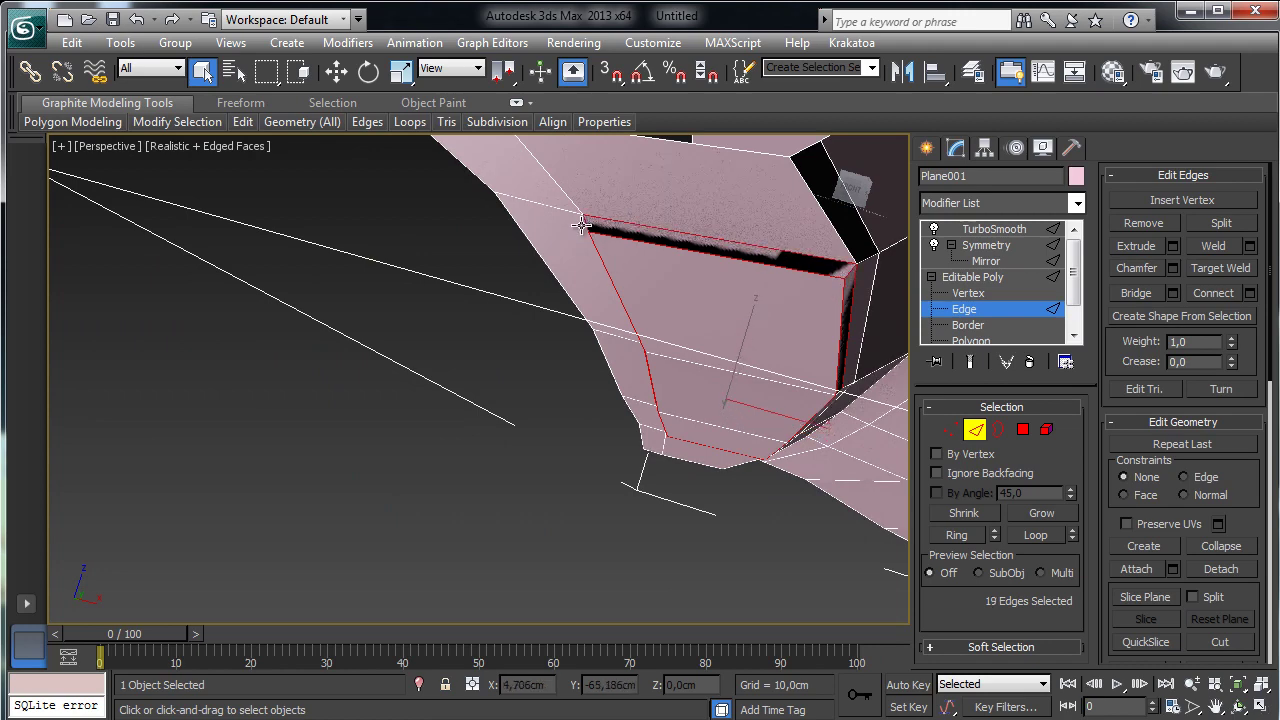
- Chamfer the selected bevel edges of the underside strip by 0,303cm with 3 segments
left_click(1238, 706)
left_click_drag(563, 365, 366, 343)
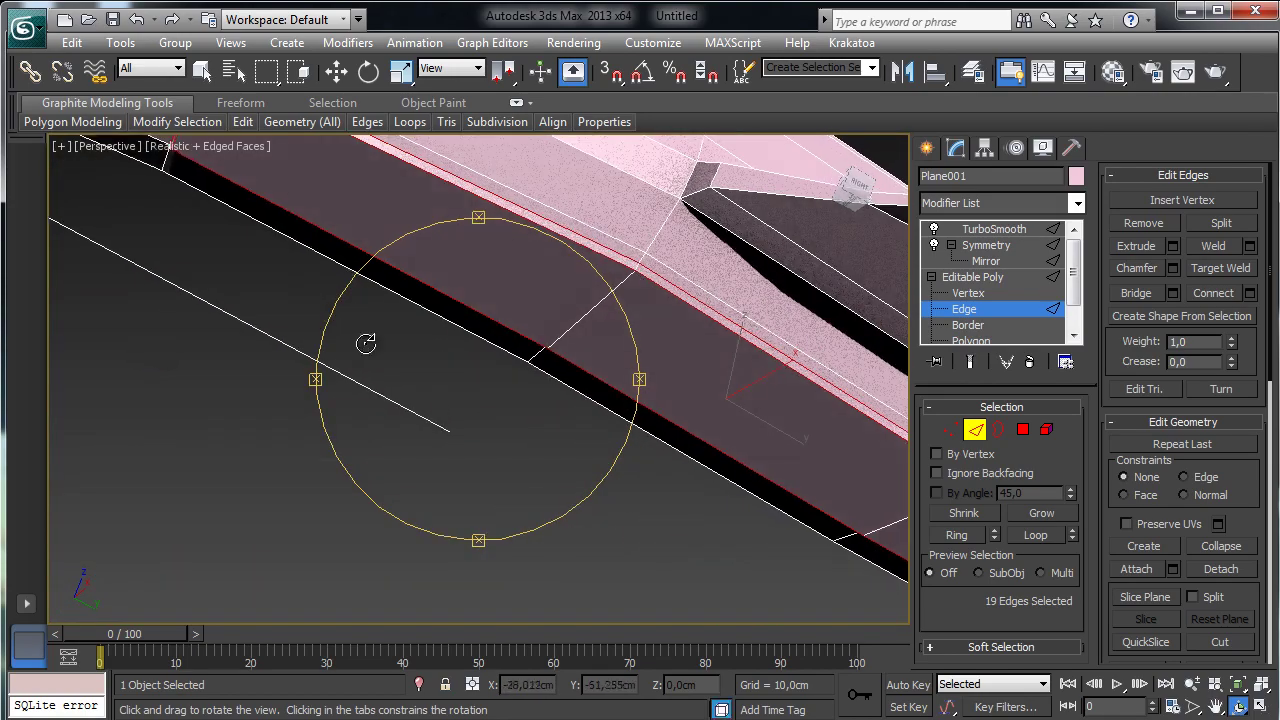
left_click(1157, 270)
left_click_drag(756, 301, 760, 301)
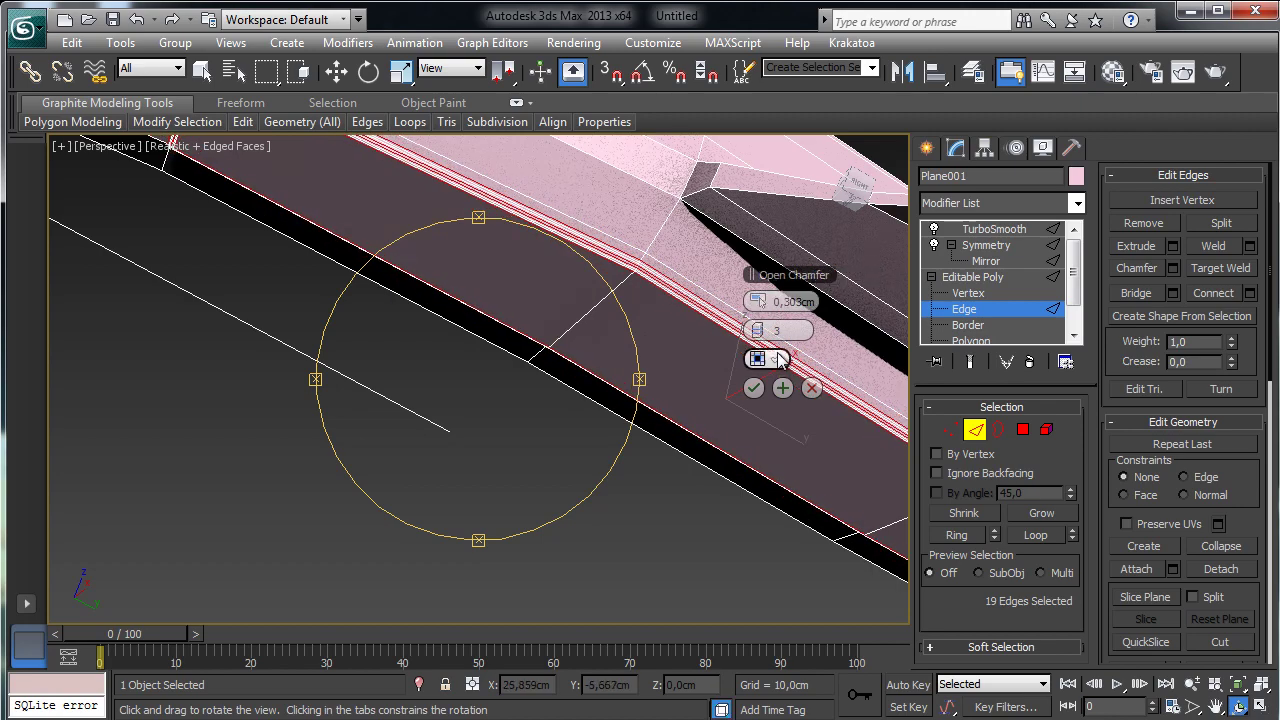
left_click(754, 387)
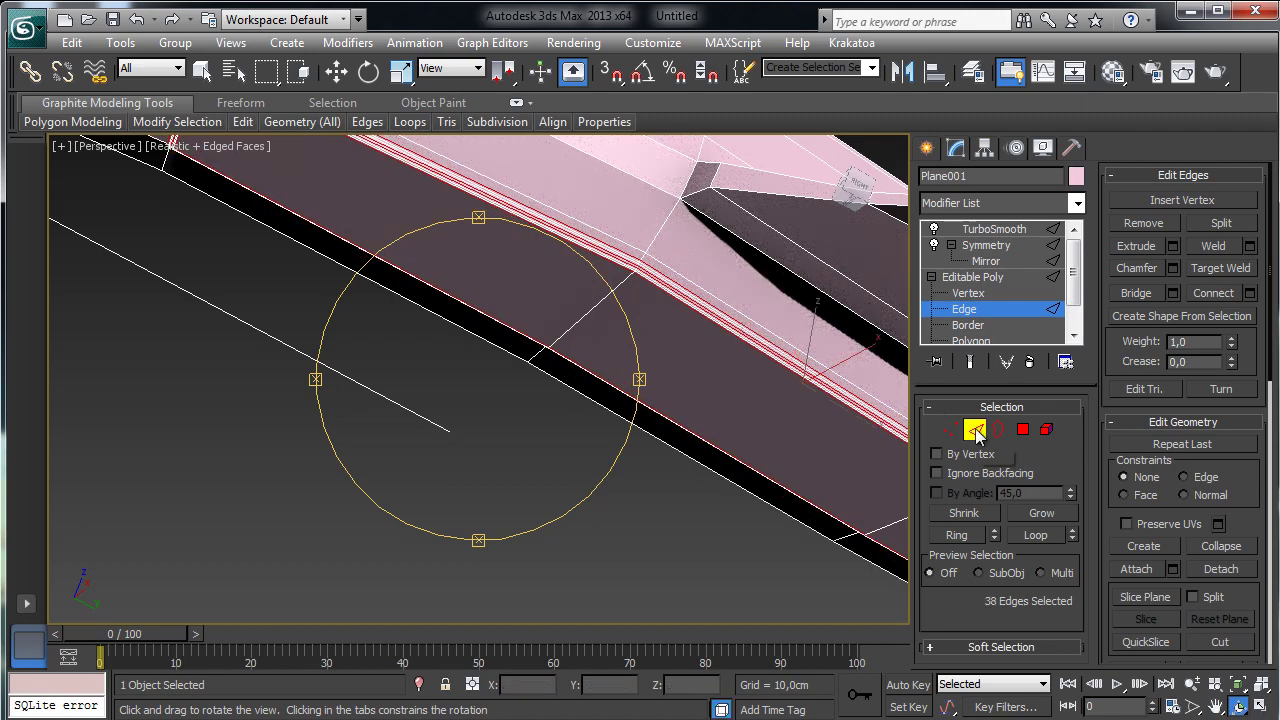
- Return to the TurboSmooth level, turn off Edged Faces and examine the smoothed underside strip
left_click(975, 430)
left_click(984, 234)
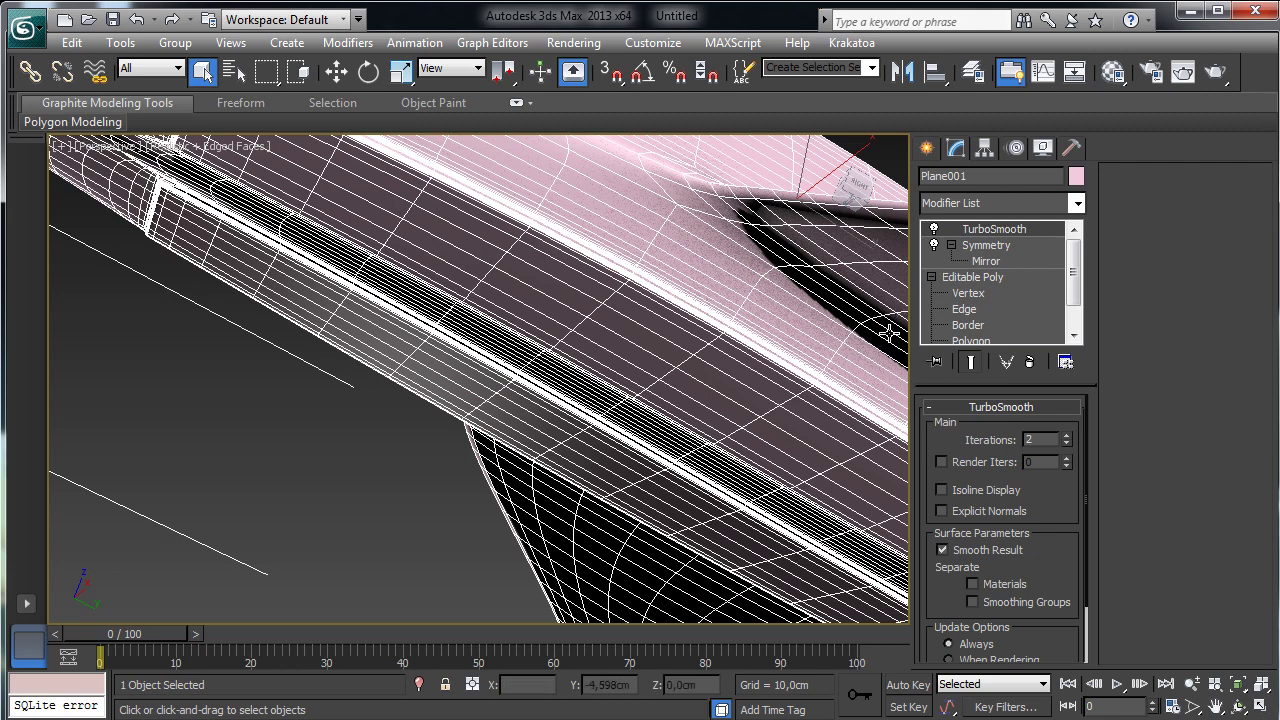
left_click(250, 158)
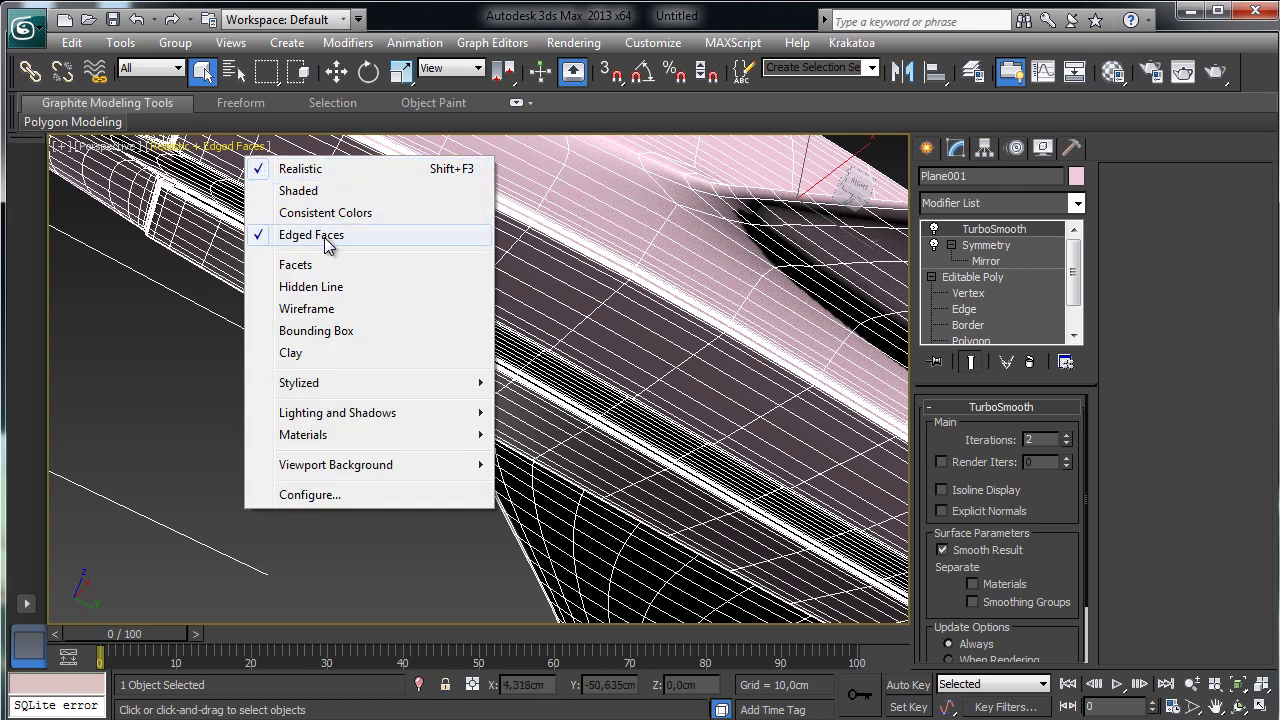
left_click(310, 235)
left_click(1234, 705)
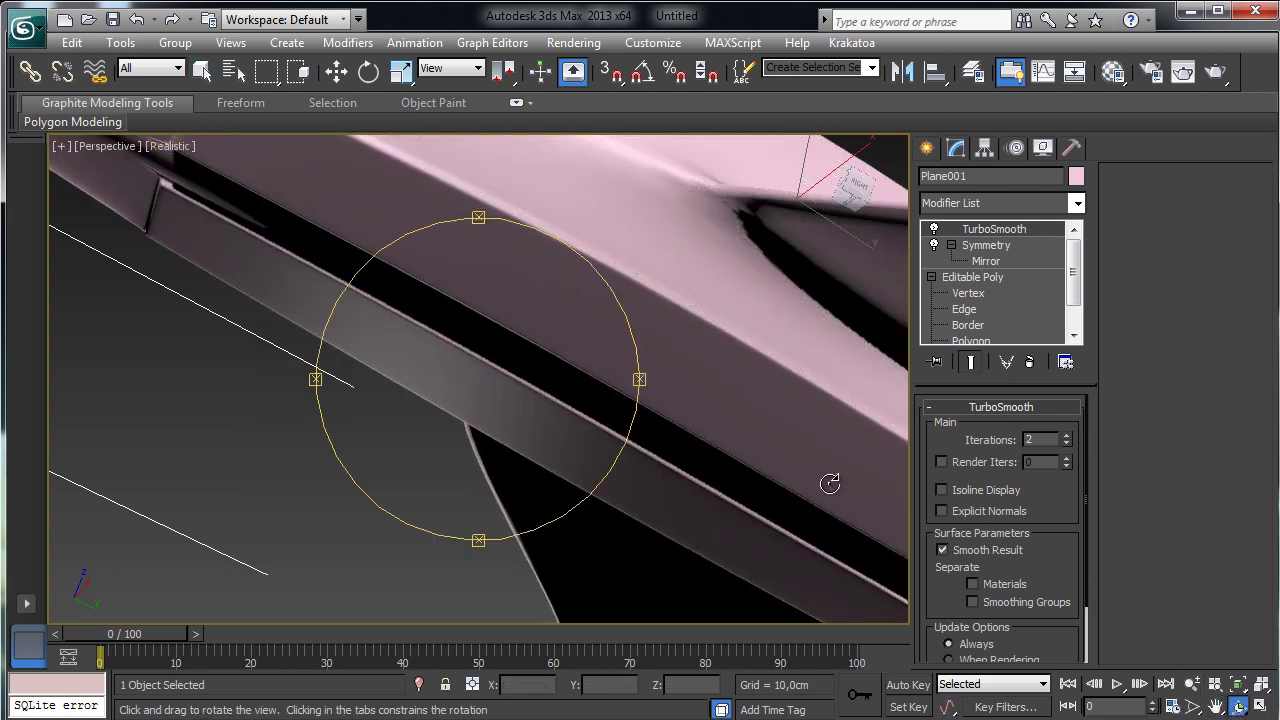
left_click_drag(522, 370, 499, 452)
- Select the short upper edge at the wing root's front corner in the Editable Poly and turn Edged Faces back on
left_click(968, 293)
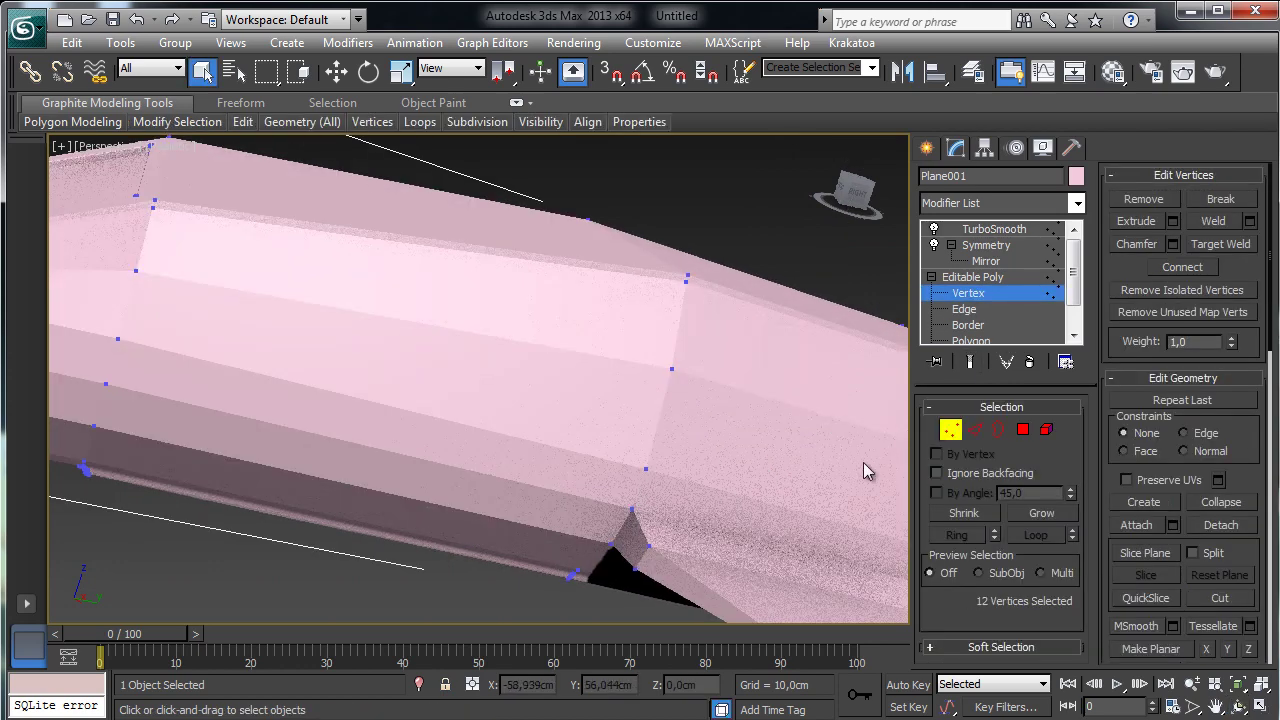
left_click(975, 429)
left_click(677, 528)
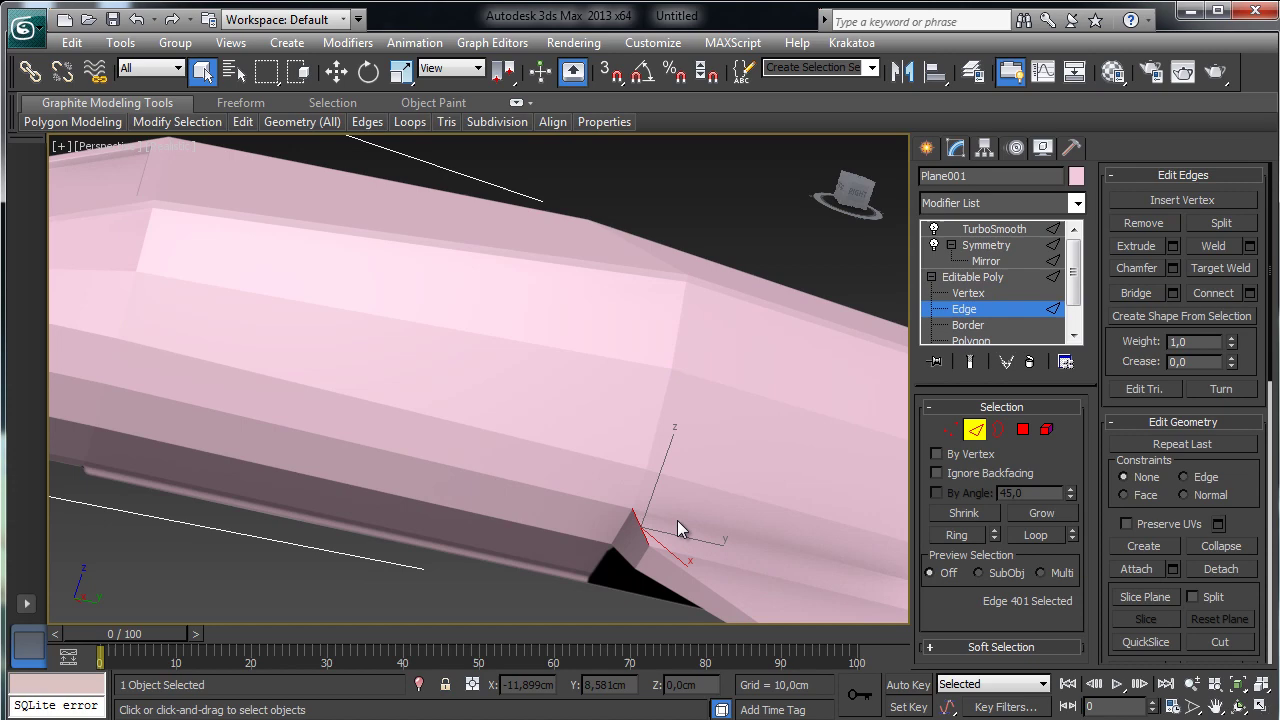
left_click(166, 148)
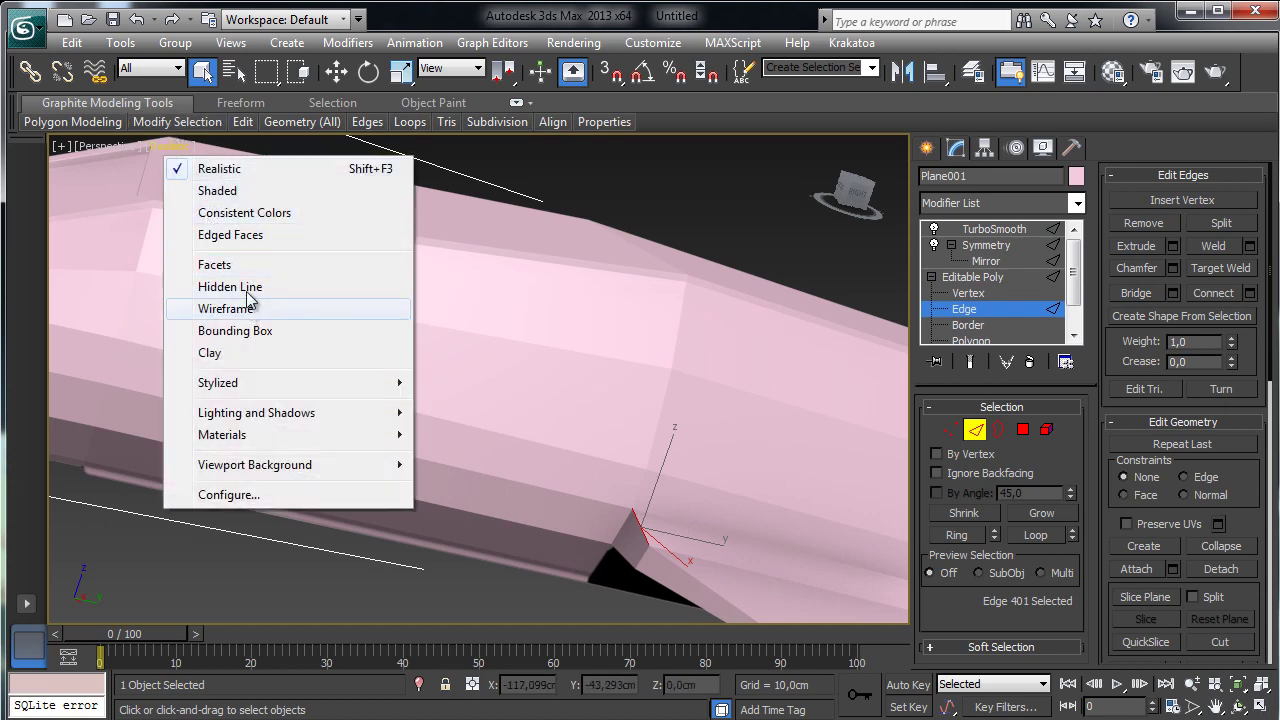
left_click(245, 238)
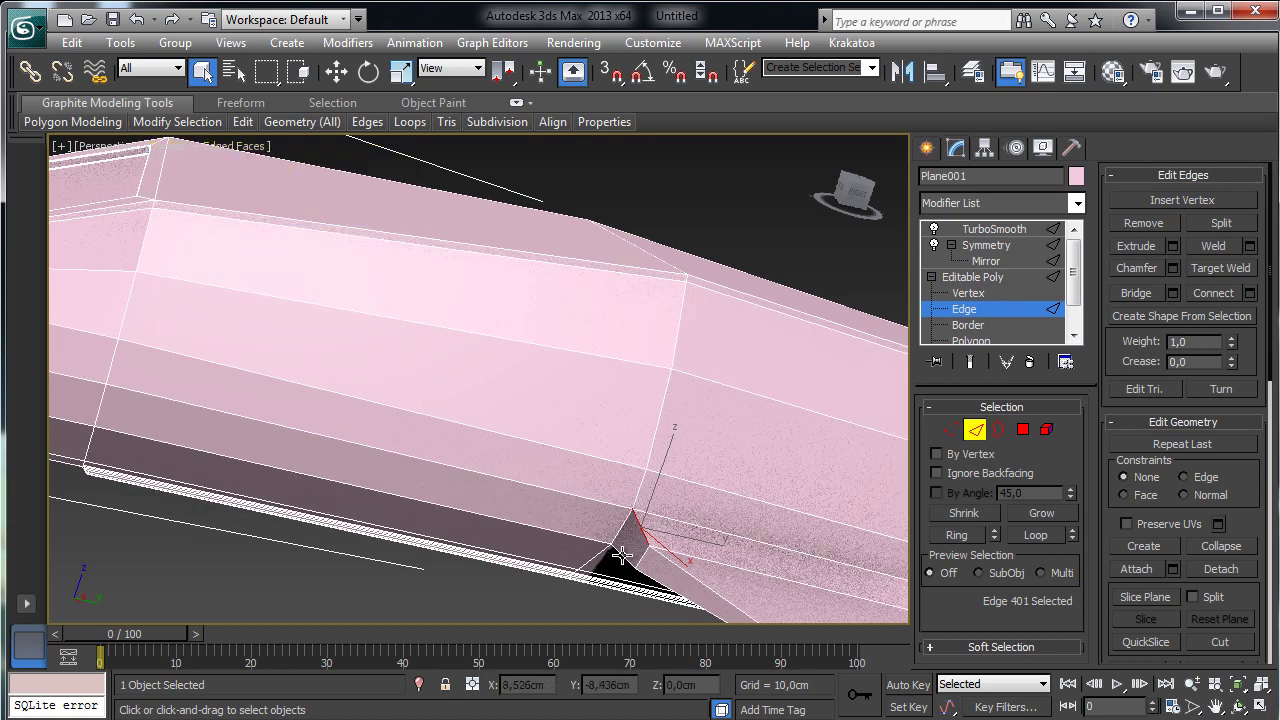
- Add the lower wing-root corner edge and the upper and lower edges of the first two leading-edge sections to the selection
left_click(1215, 706)
left_click_drag(816, 499, 611, 309)
left_click(202, 70)
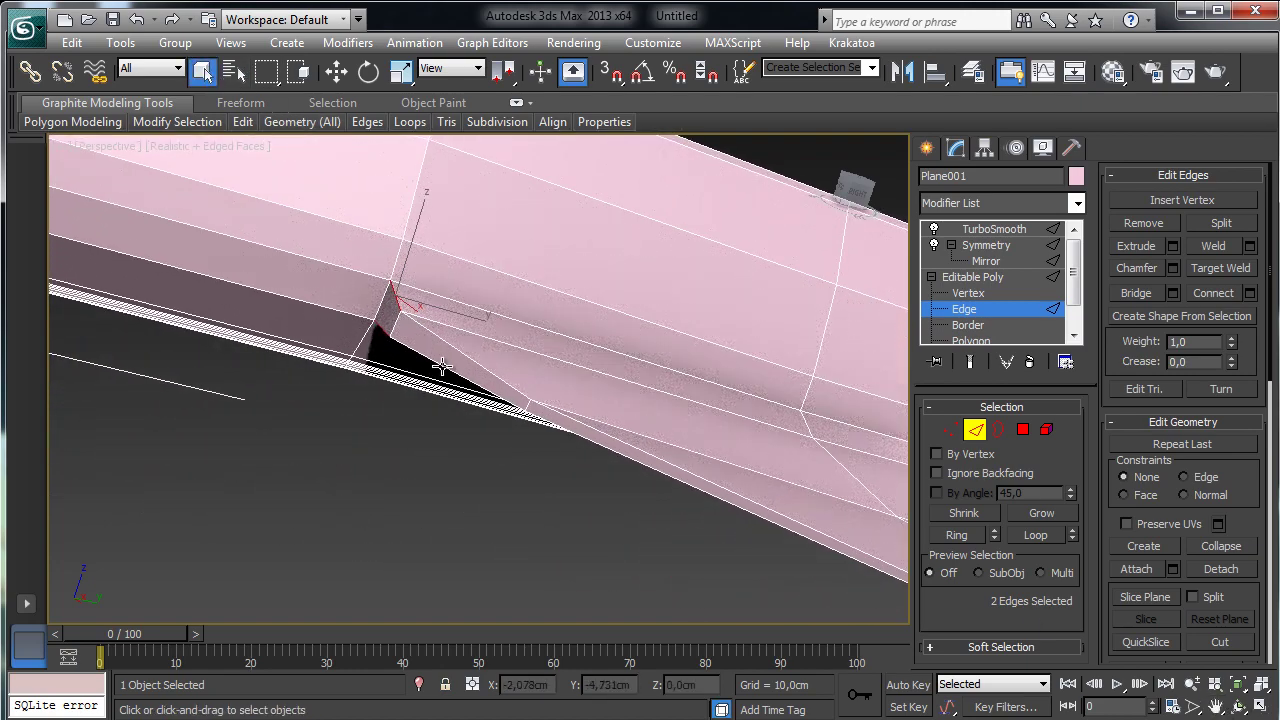
left_click(451, 346, "ctrl")
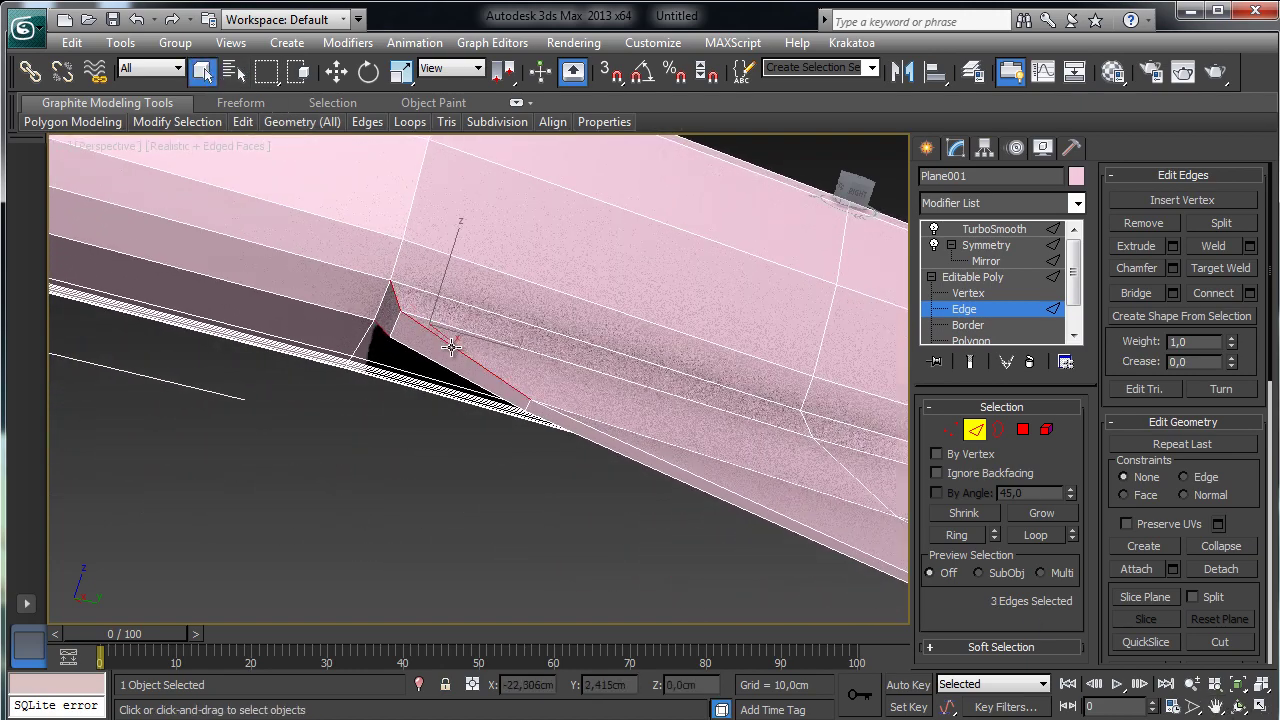
left_click(562, 413, "ctrl")
left_click(556, 428, "ctrl")
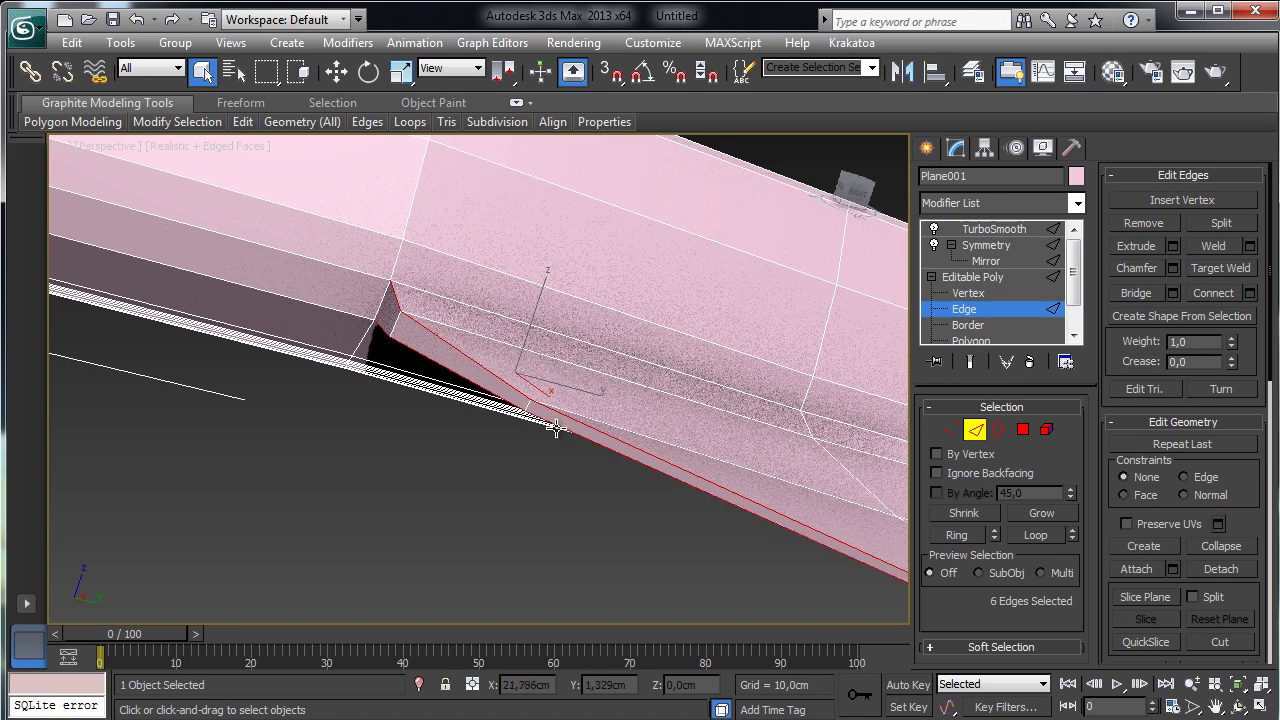
- Add the upper and lower edges of the outermost leading-edge section, up to the wing tip fin, to the selection
left_click(1215, 706)
left_click_drag(795, 498, 549, 374)
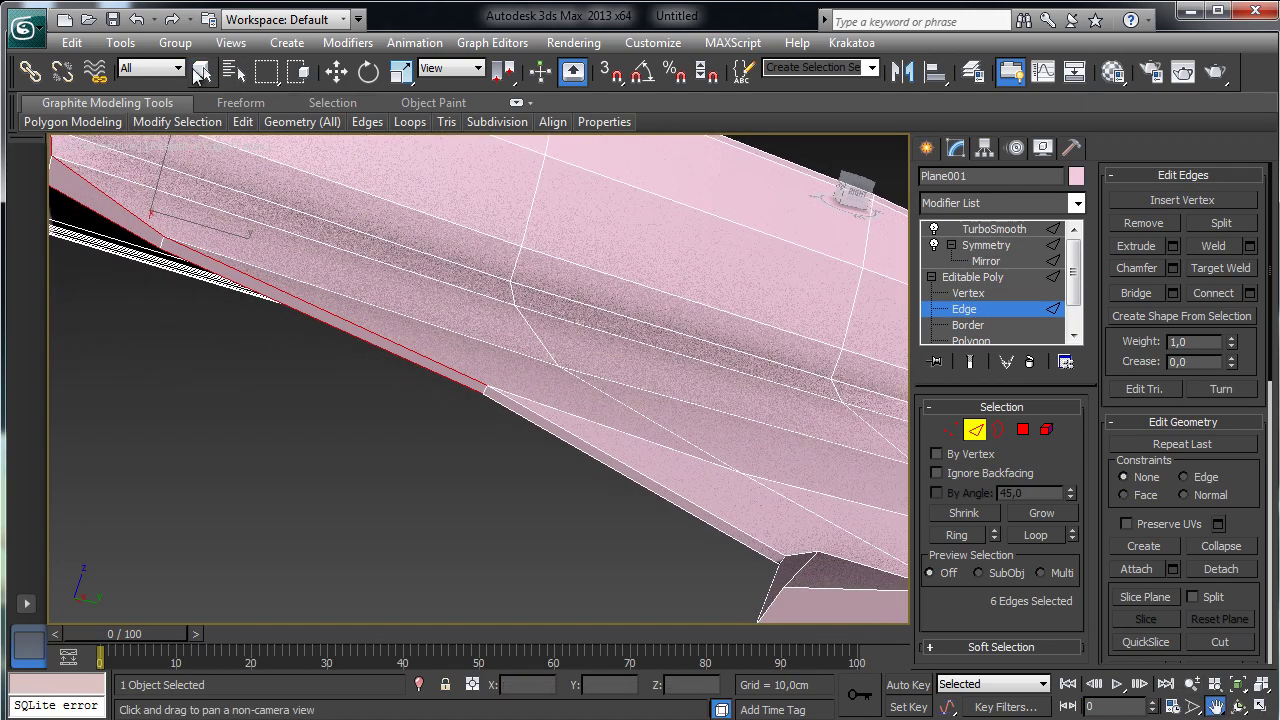
left_click(200, 72)
left_click(541, 420, "ctrl")
left_click(681, 497, "ctrl")
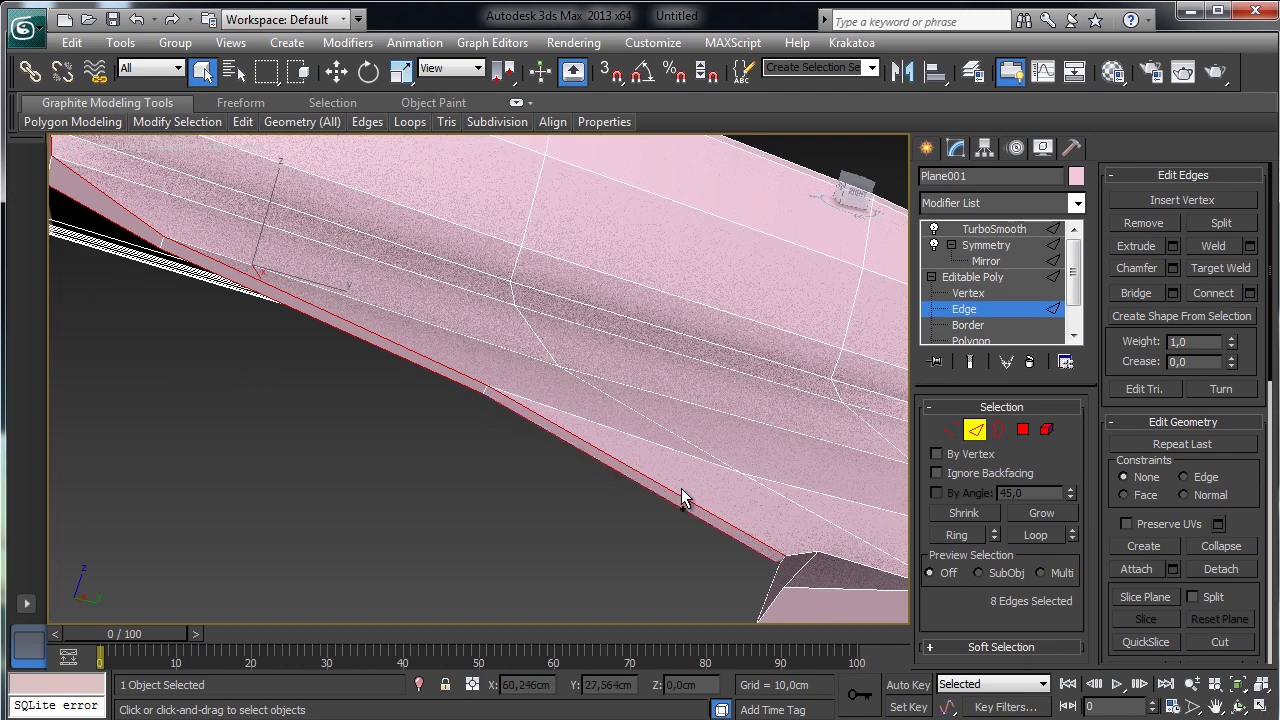
- Add the front outline edges of the wing tip fin, its upper edge and both downward sides, to the selection
left_click(1238, 706)
left_click_drag(508, 409, 580, 443)
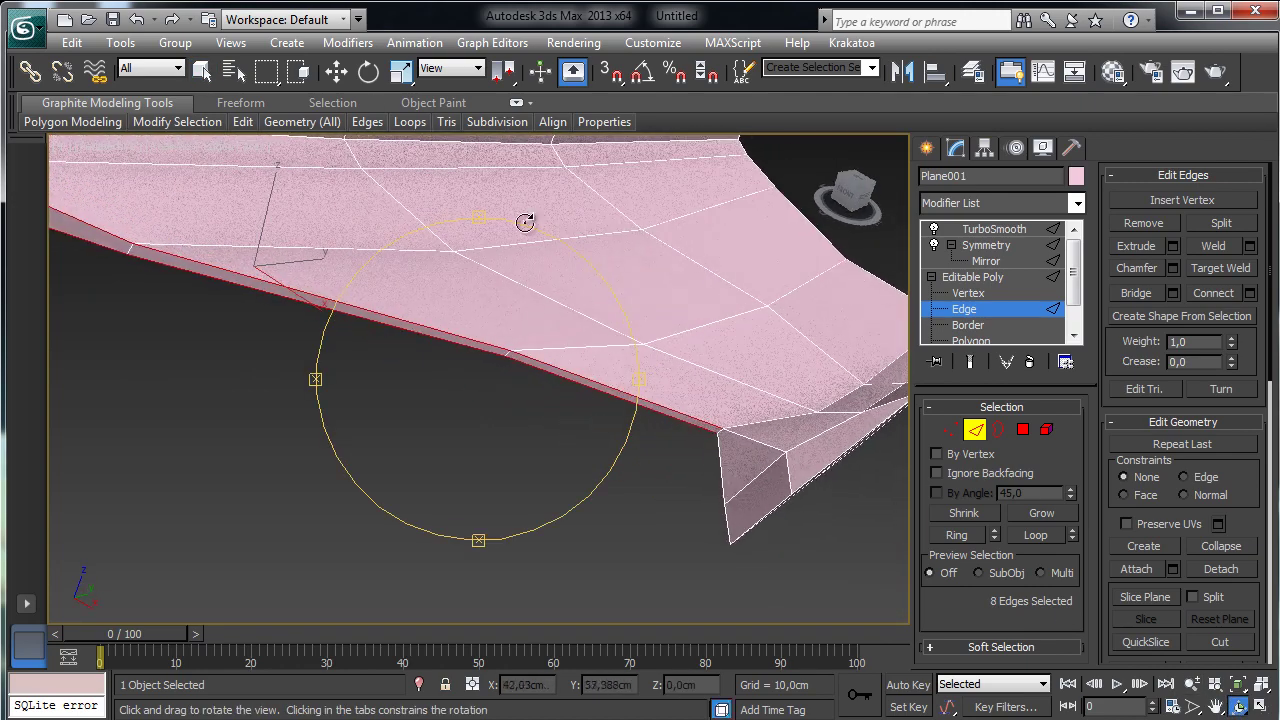
left_click(202, 71)
left_click(737, 434, "ctrl")
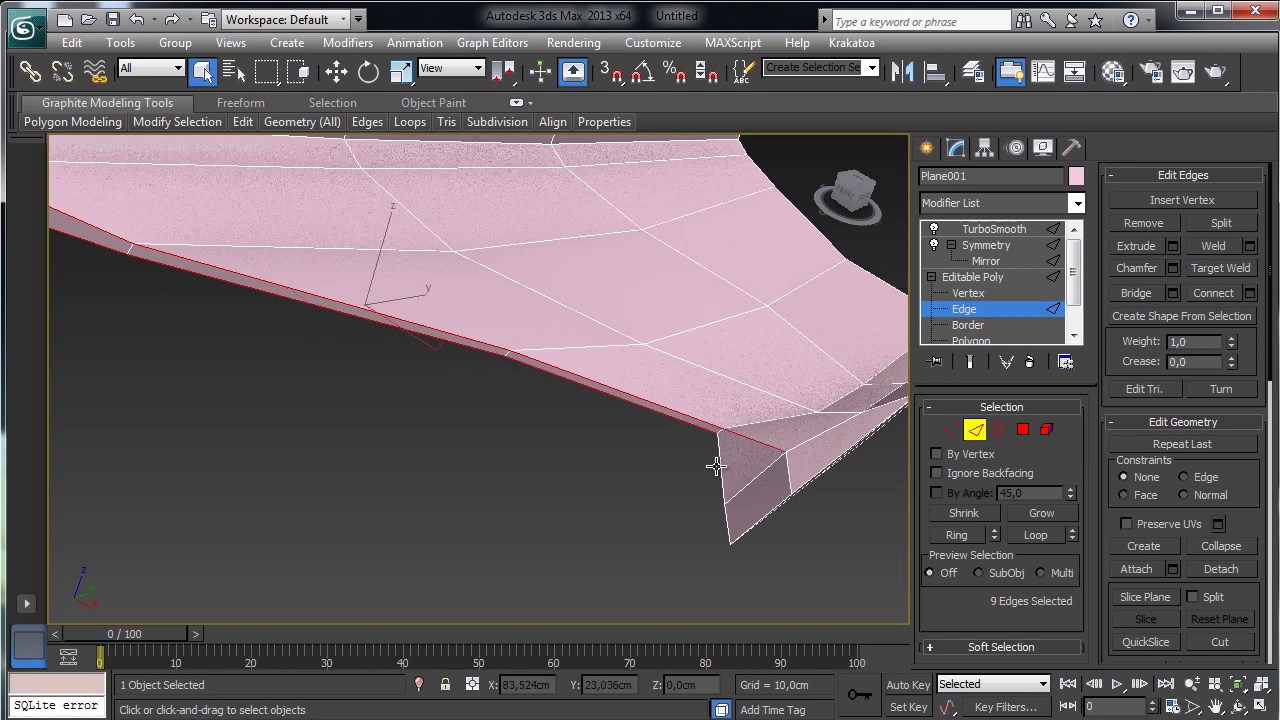
left_click(789, 477, "ctrl")
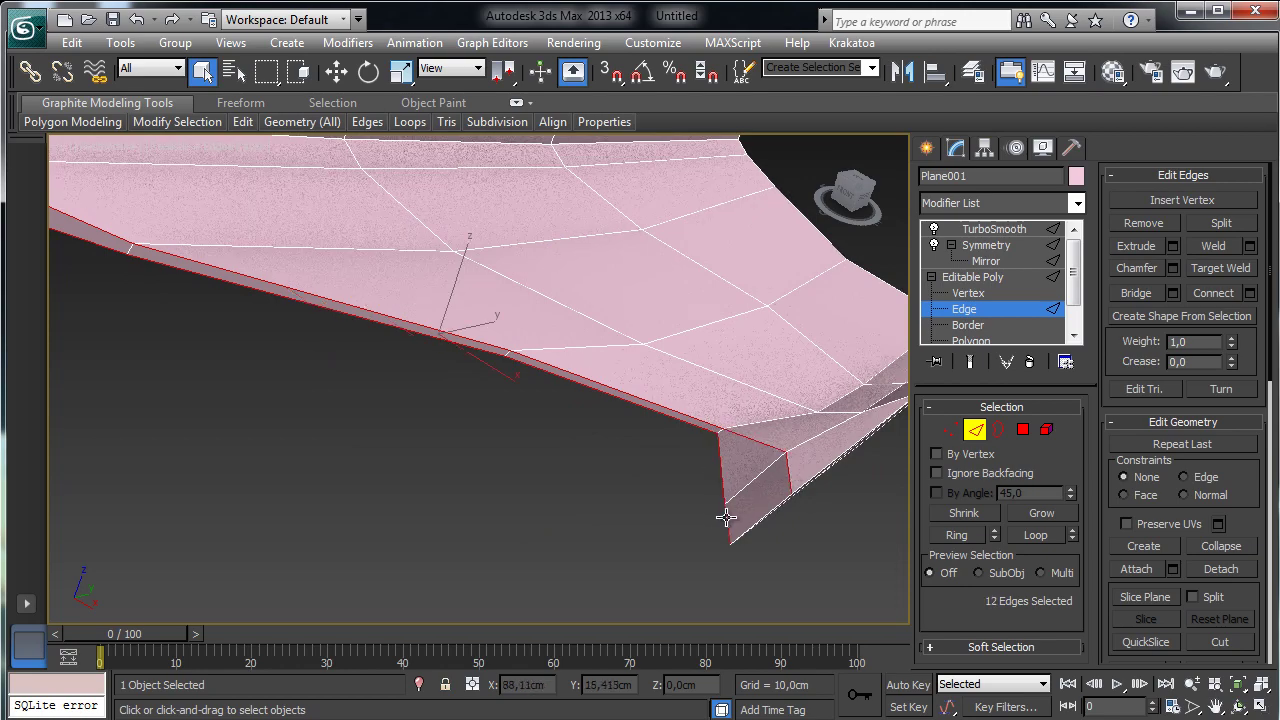
- Add the upper and lower trailing-edge edges, from the wing root corner to the wing tip fin, to the selection
left_click(1238, 706)
left_click_drag(389, 331, 102, 288)
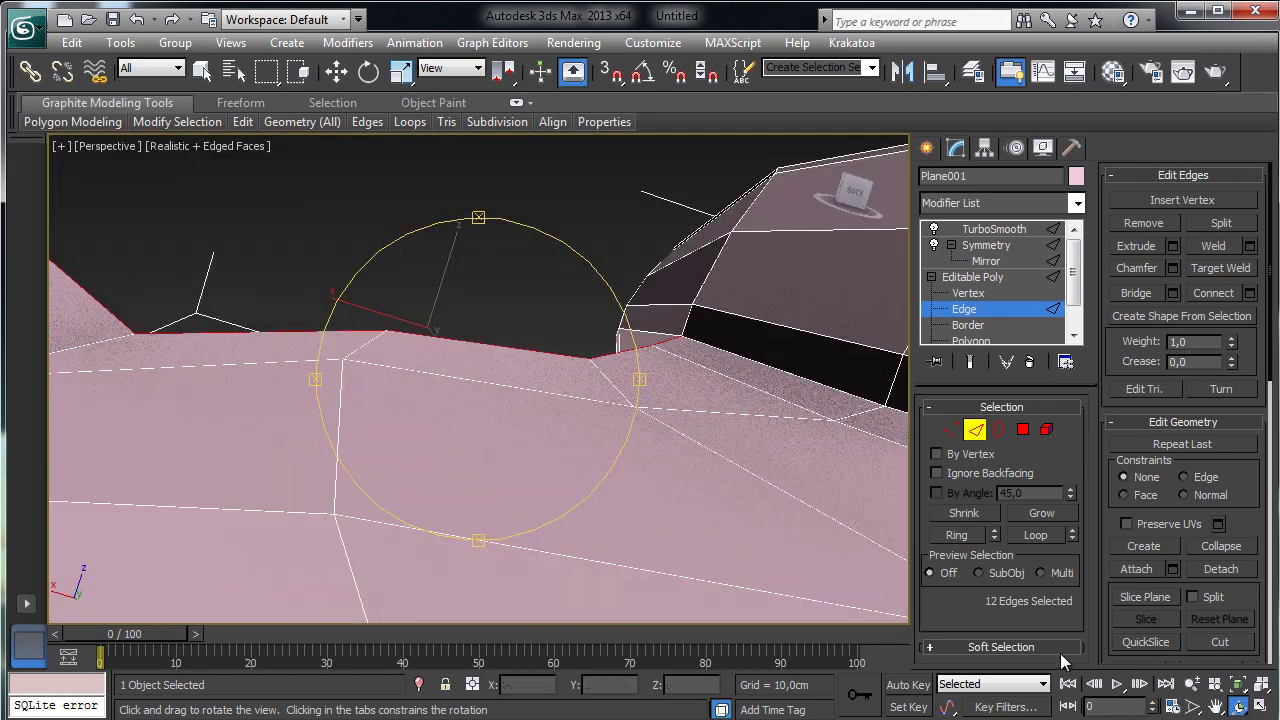
left_click(1191, 684)
left_click_drag(563, 414, 535, 555)
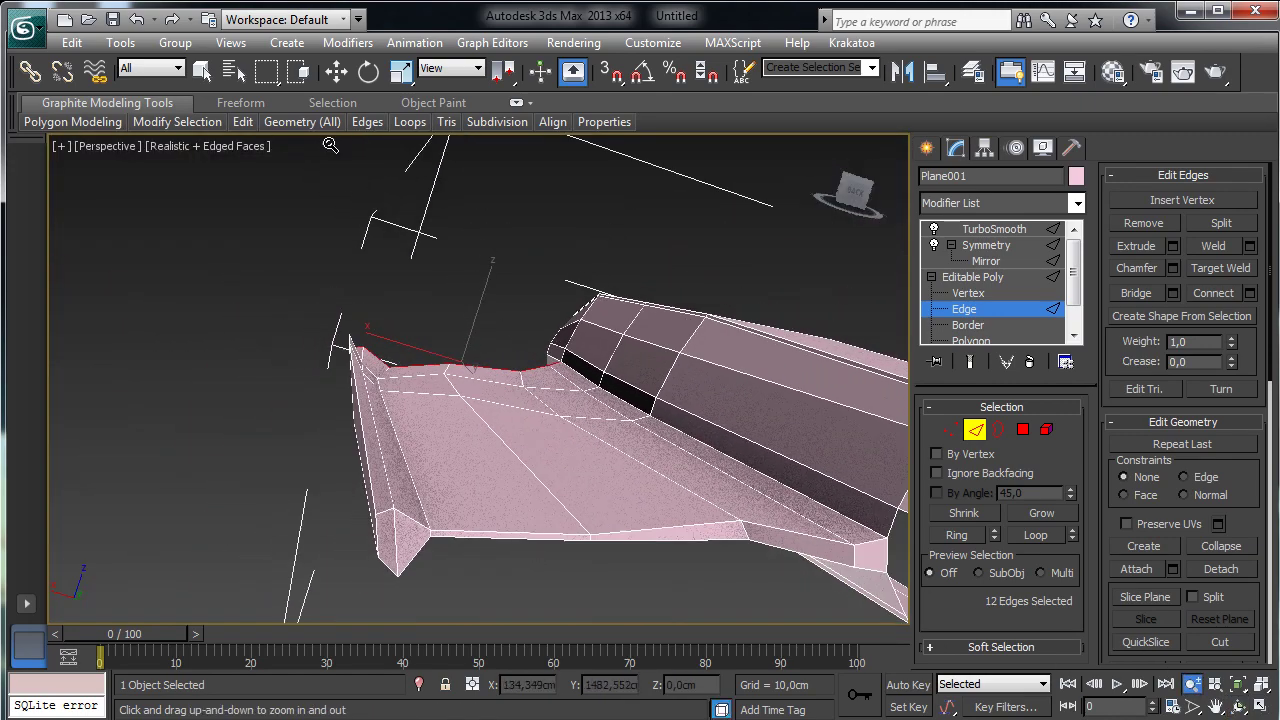
left_click(202, 70)
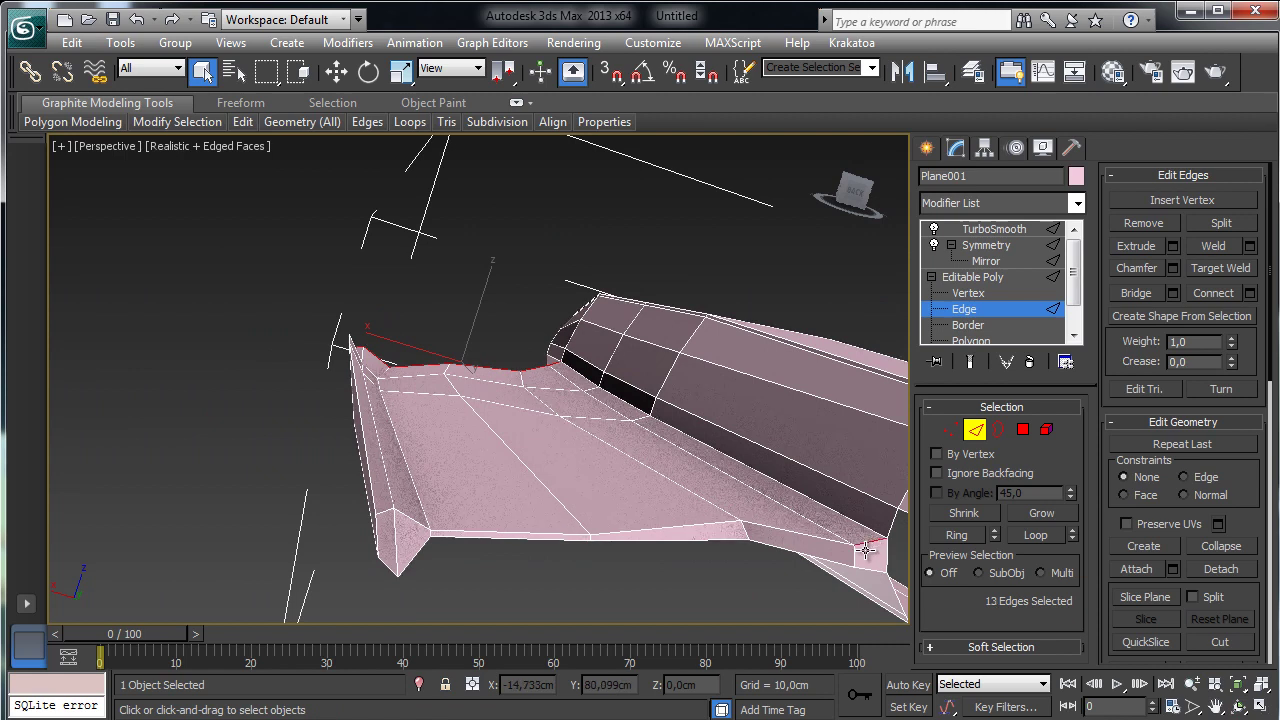
left_click(797, 544, "ctrl")
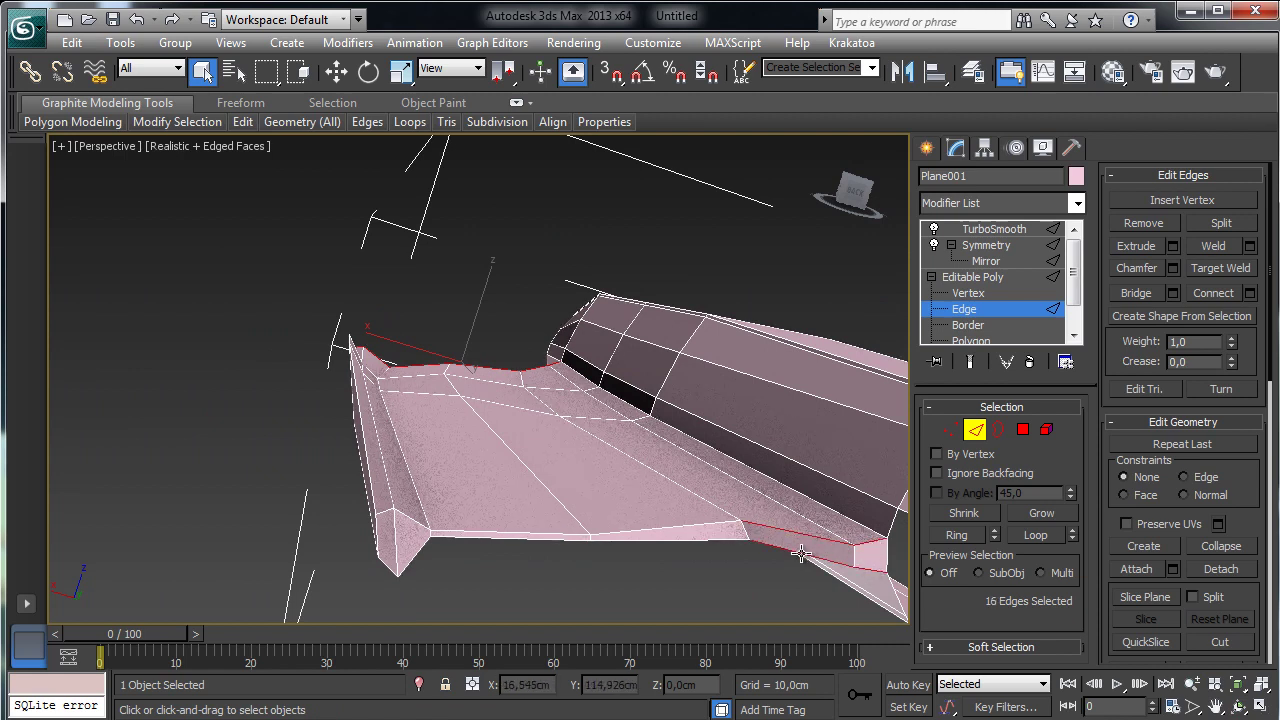
left_click(697, 538, "ctrl")
left_click(611, 531, "ctrl")
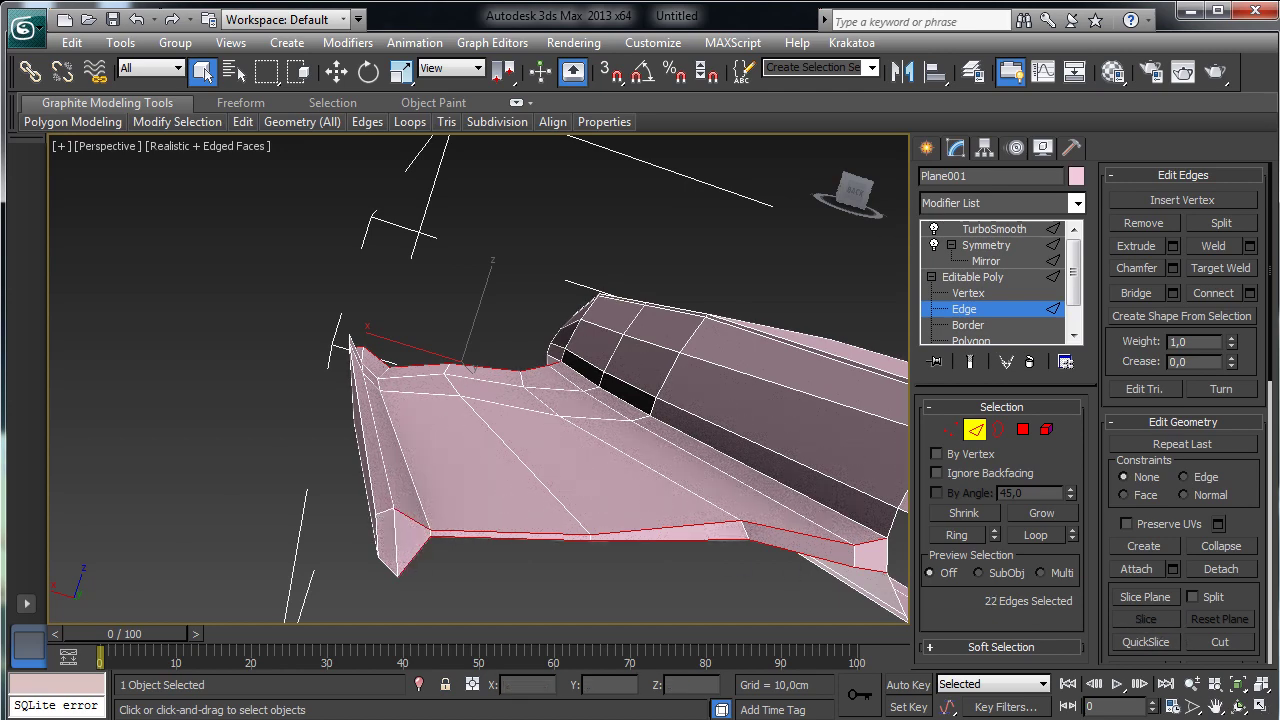
- Chamfer the selected leading and trailing wing edges by 0,303cm with 3 segments and review the wing with TurboSmooth
left_click(1173, 268)
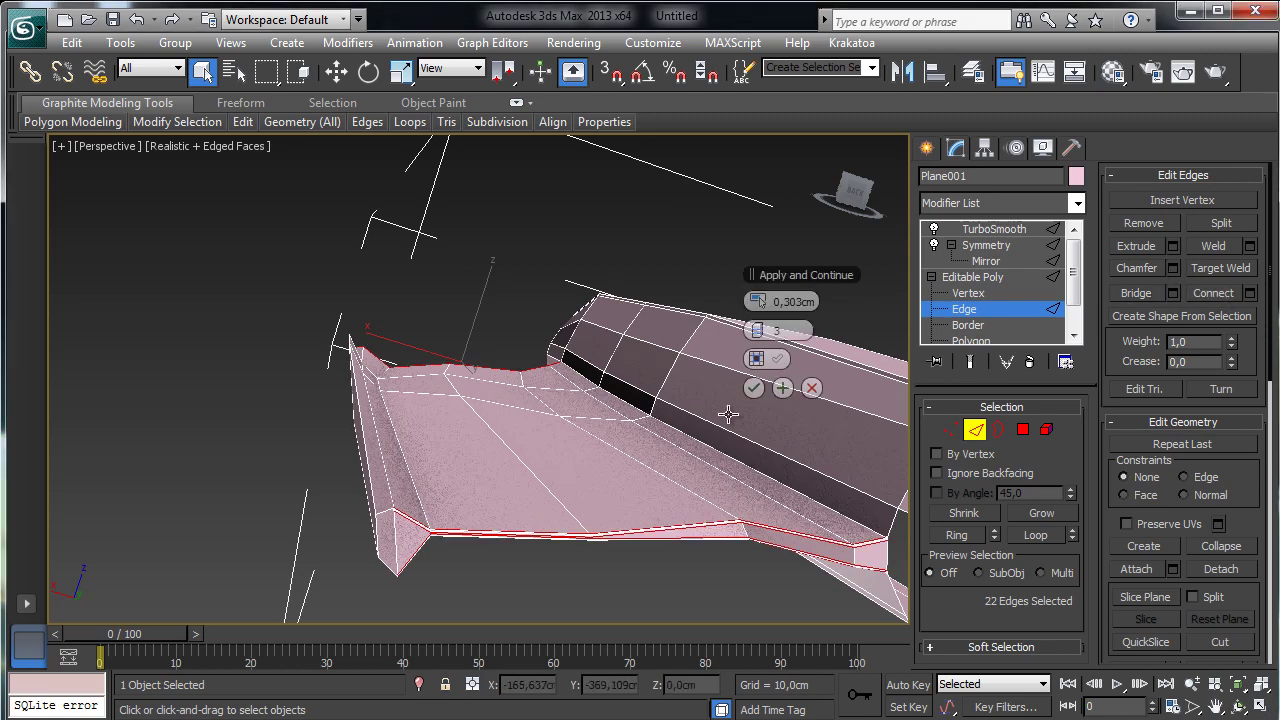
left_click(754, 387)
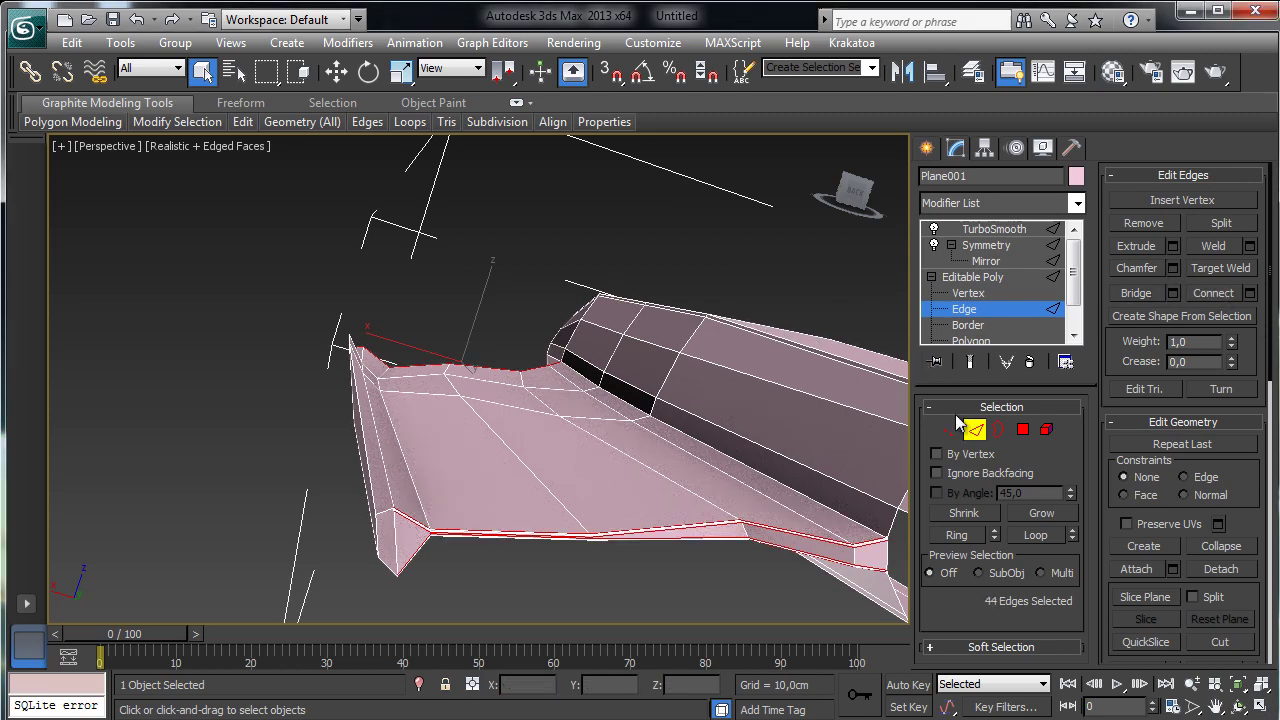
left_click(975, 429)
left_click(994, 231)
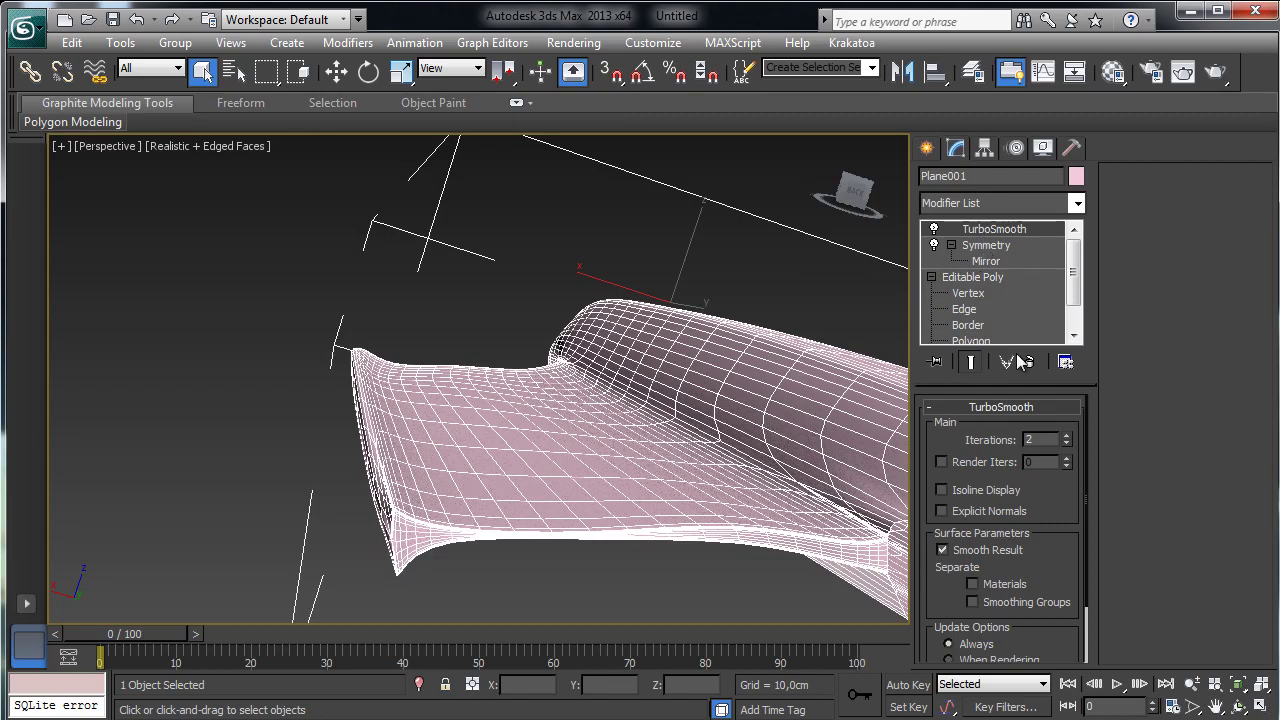
left_click(1238, 706)
left_click_drag(551, 442, 679, 488)
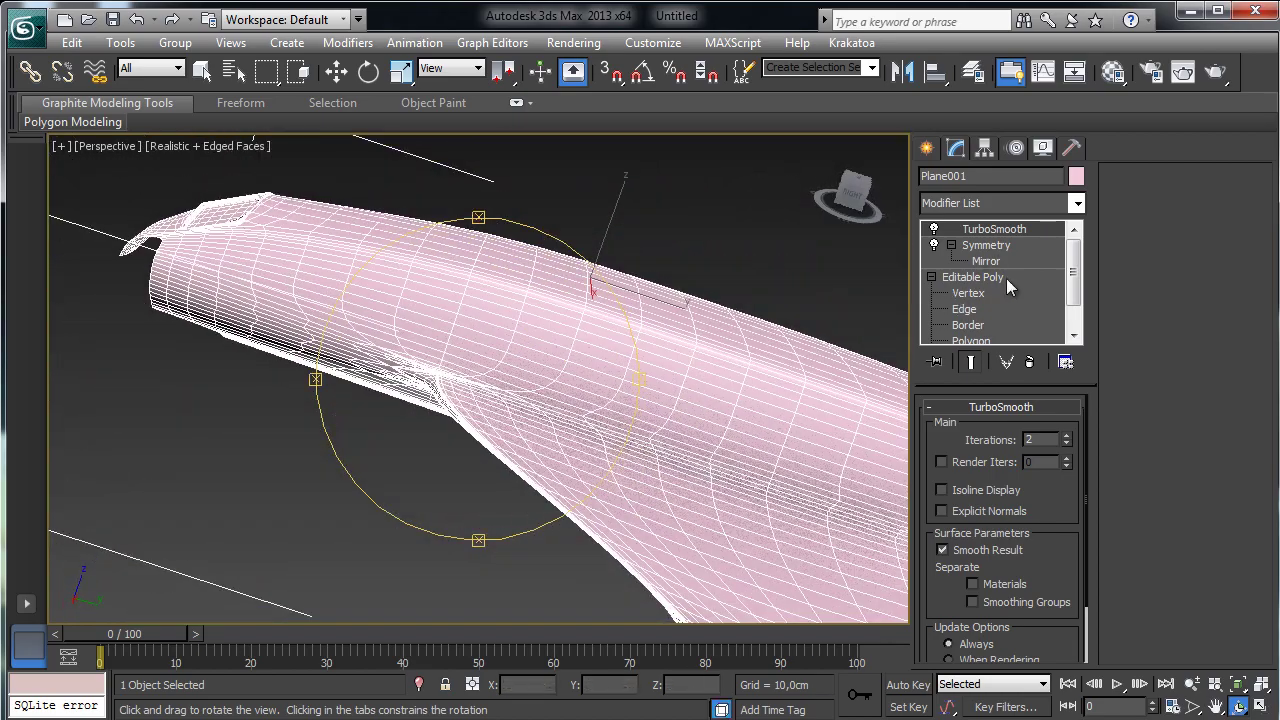
- Select the upper vertices along the seam where the wing meets the fuselage, from the front root to the rear root corner
left_click(972, 295)
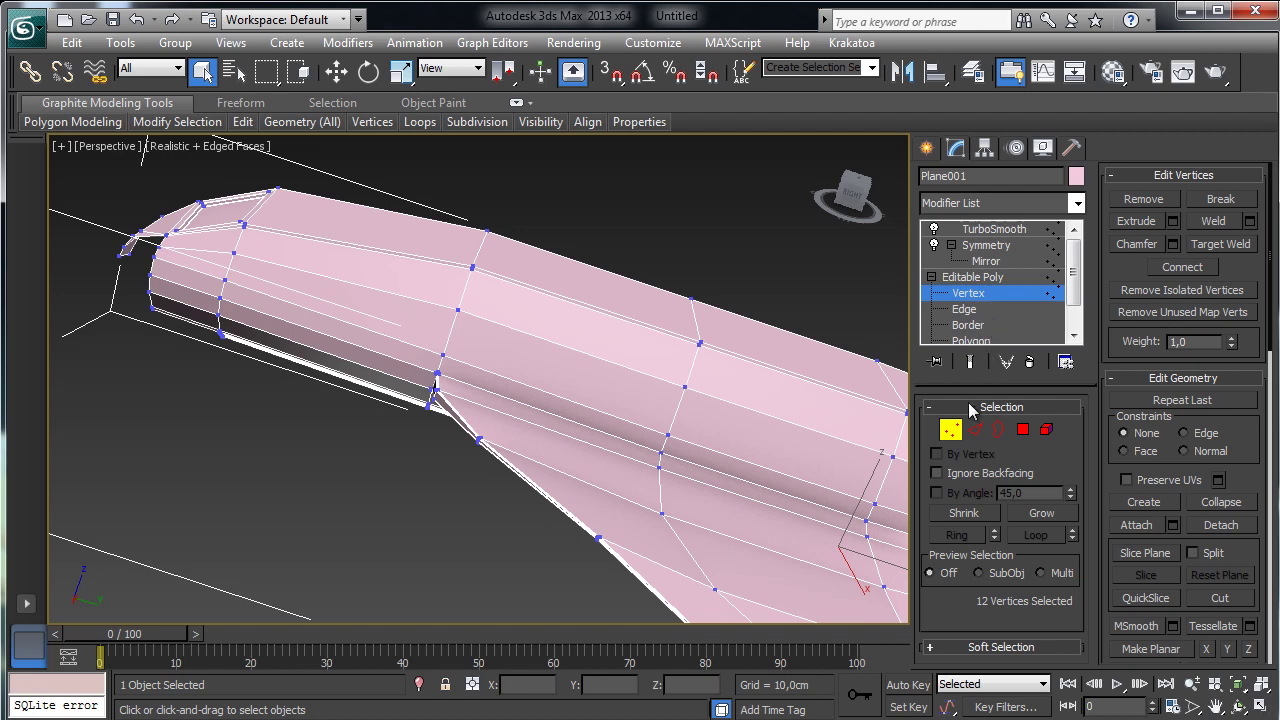
left_click(440, 376, "ctrl")
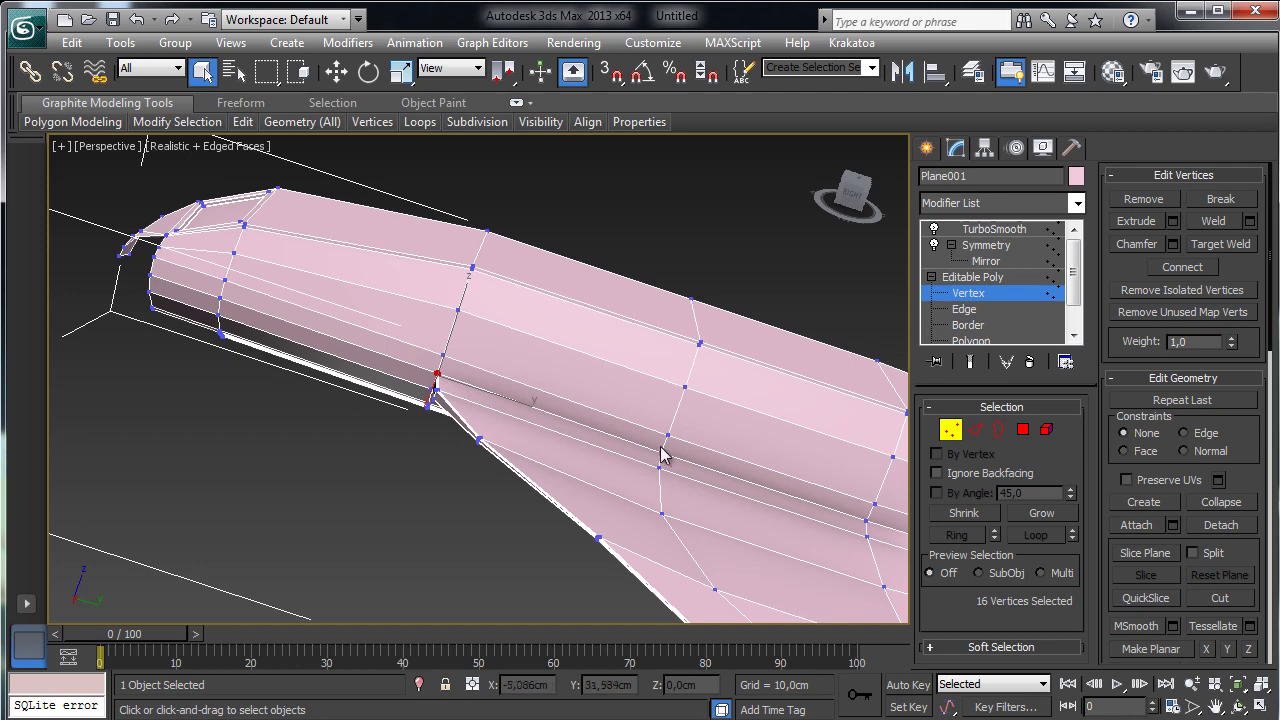
left_click(673, 463, "ctrl")
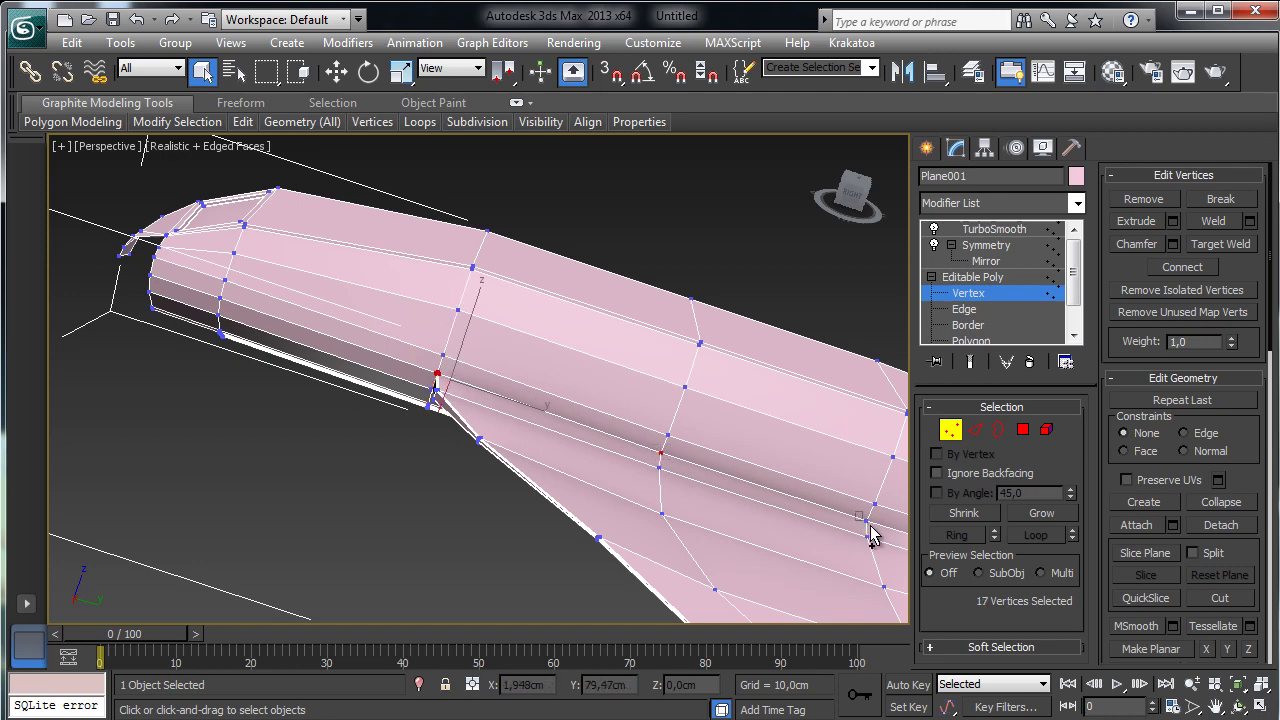
left_click(868, 525, "ctrl")
left_click(1216, 706)
scroll(720, 509, "up", 5)
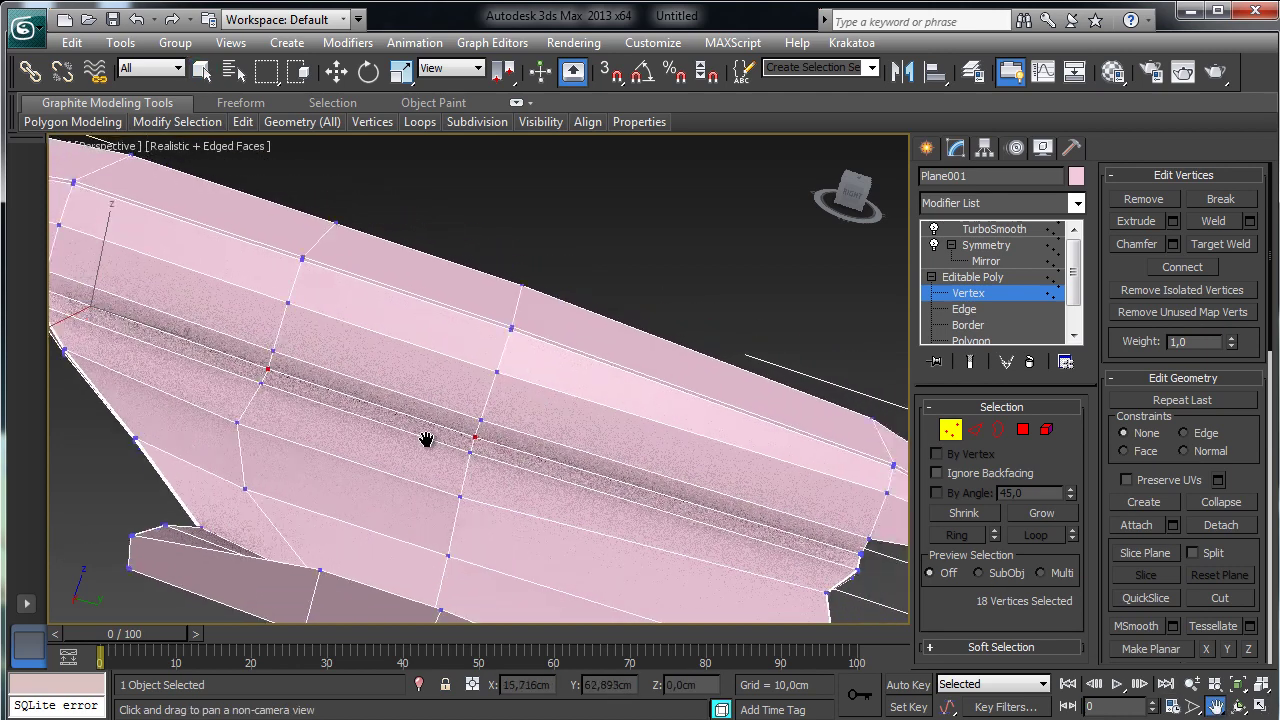
left_click(202, 70)
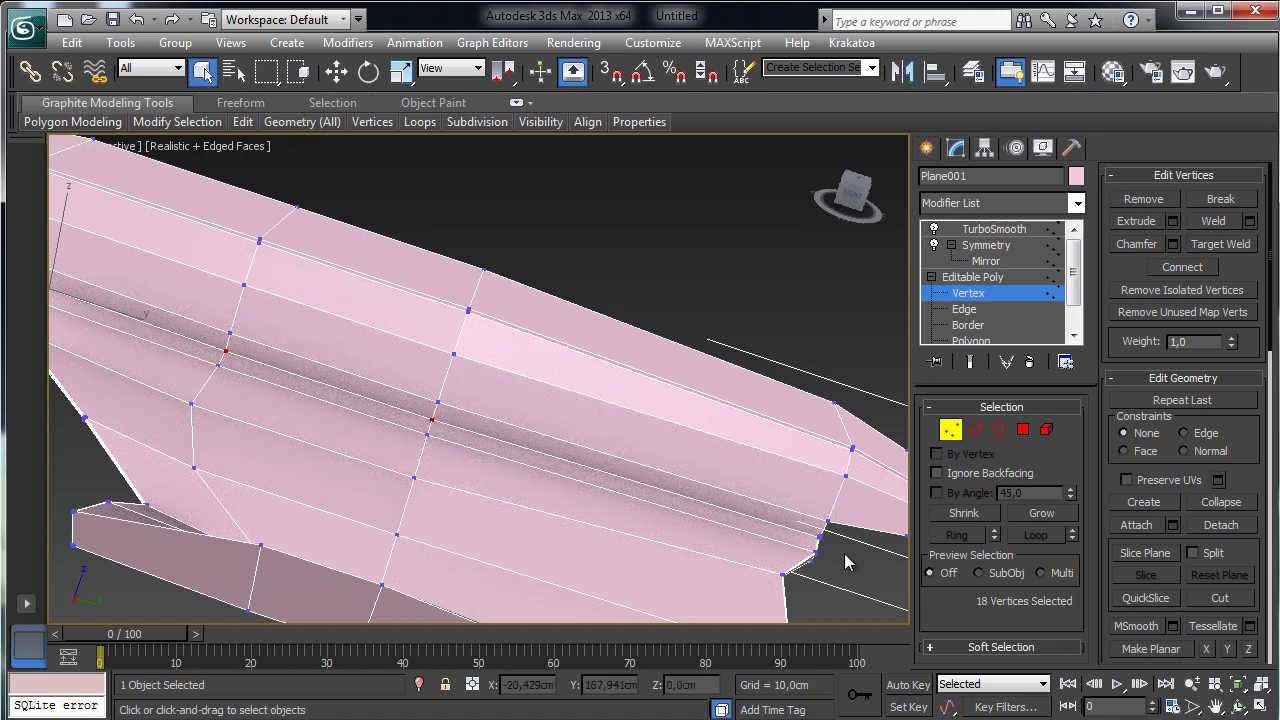
left_click(820, 538, "ctrl")
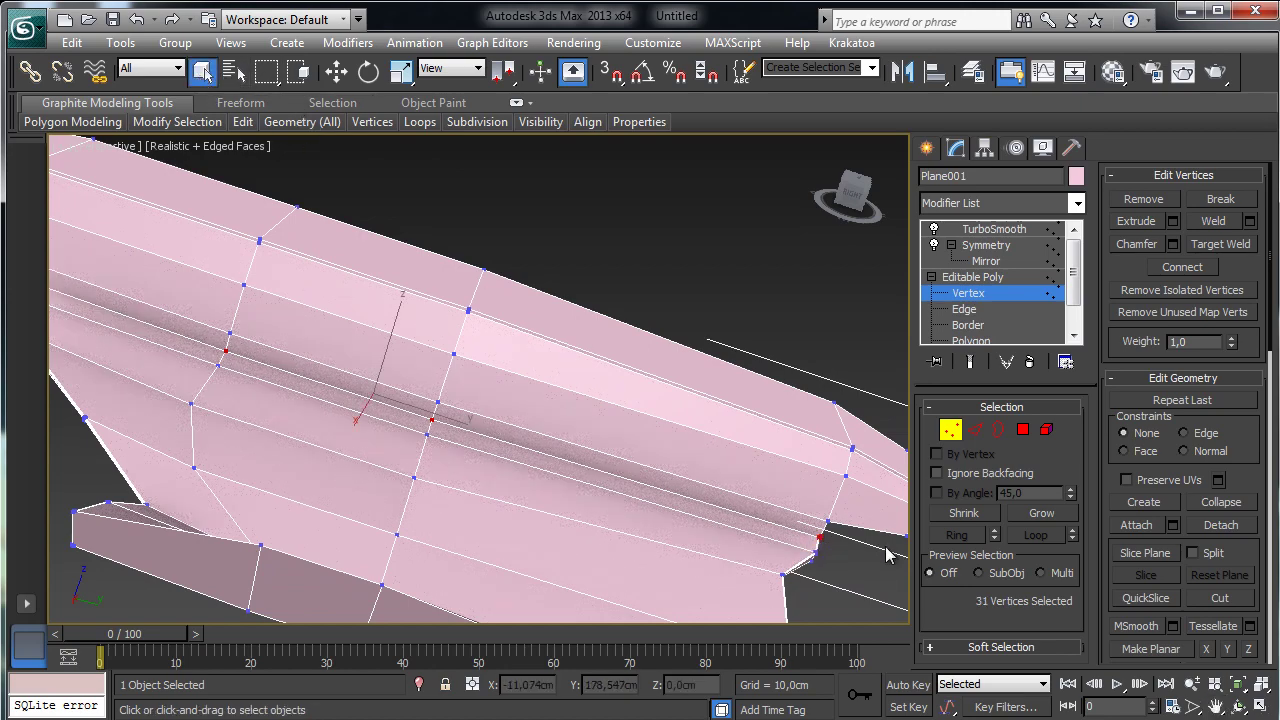
- Display the smoothed end result in the viewport with Edged Faces turned off
left_click(972, 364)
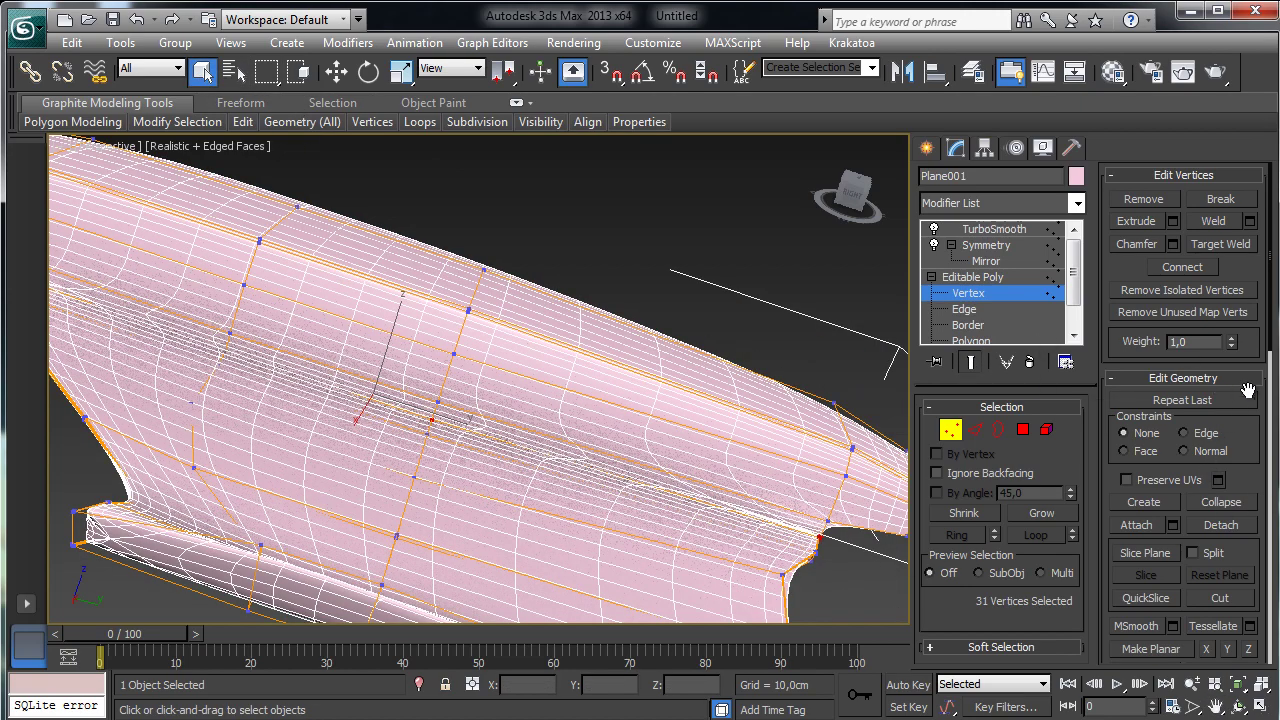
left_click(222, 147)
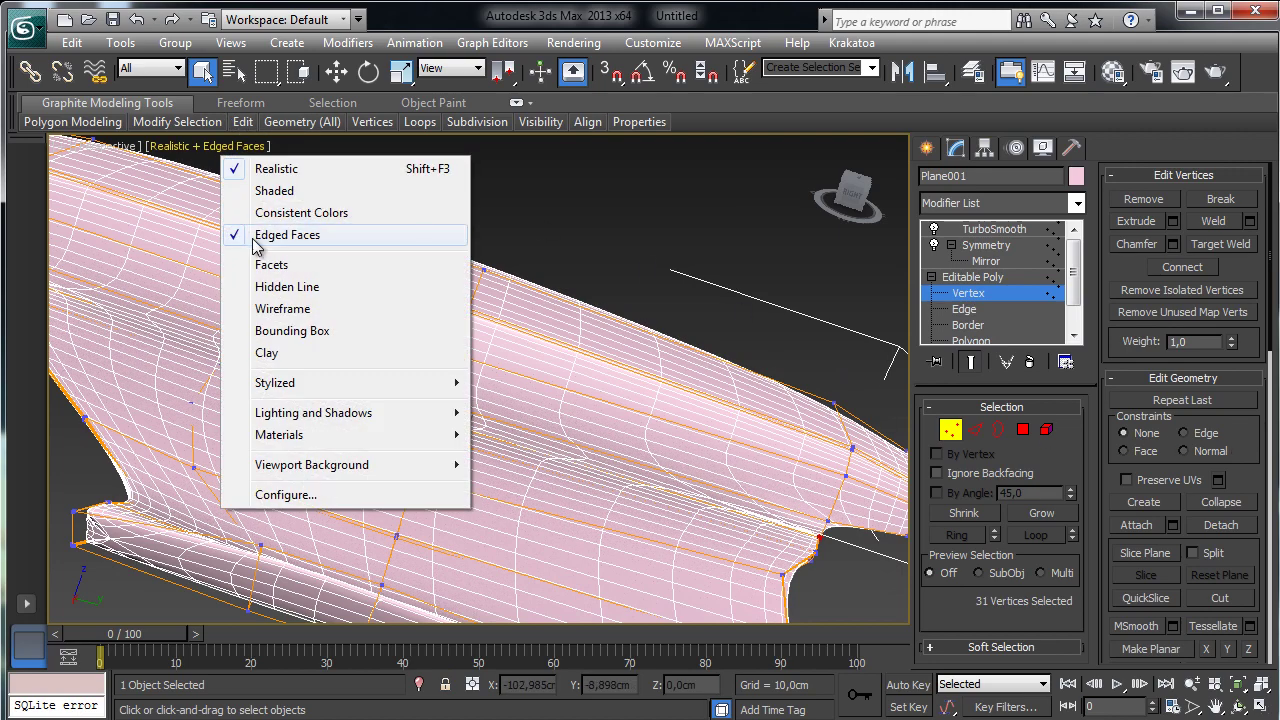
left_click(260, 234)
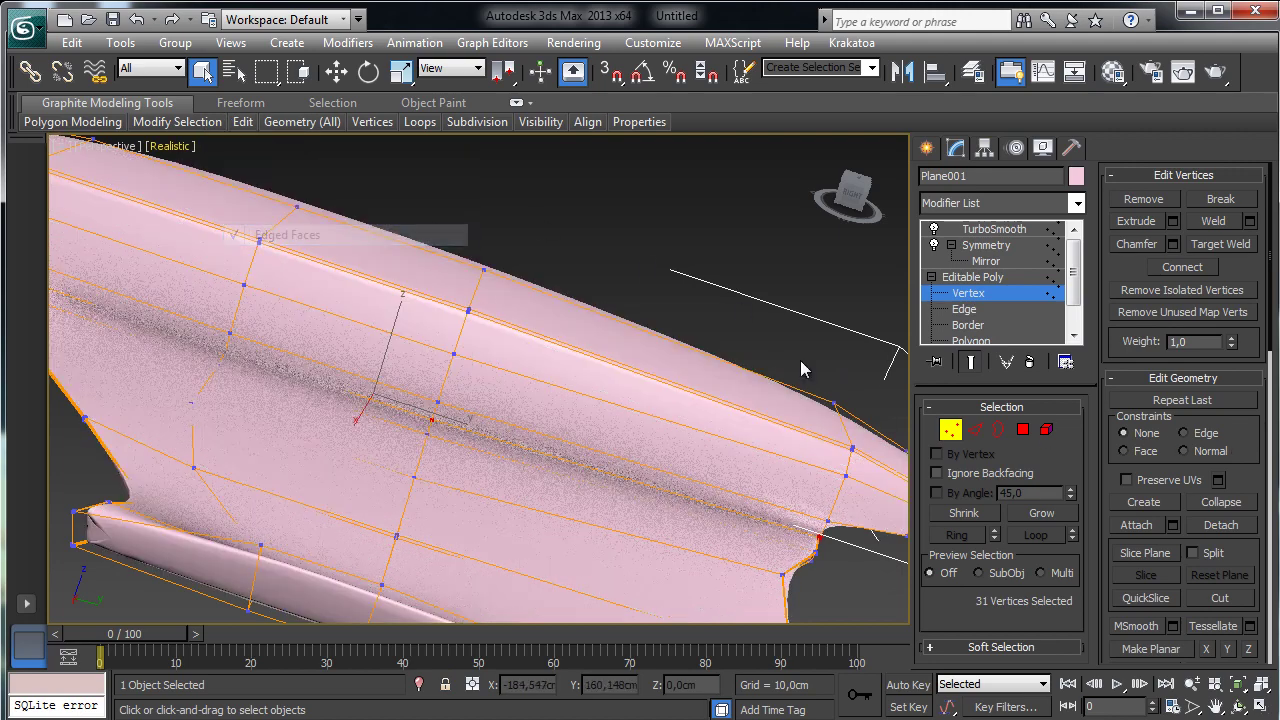
- Set the weight of the selected upper wing-root vertices to 9,907
left_click(1238, 707)
left_click_drag(537, 360, 780, 370)
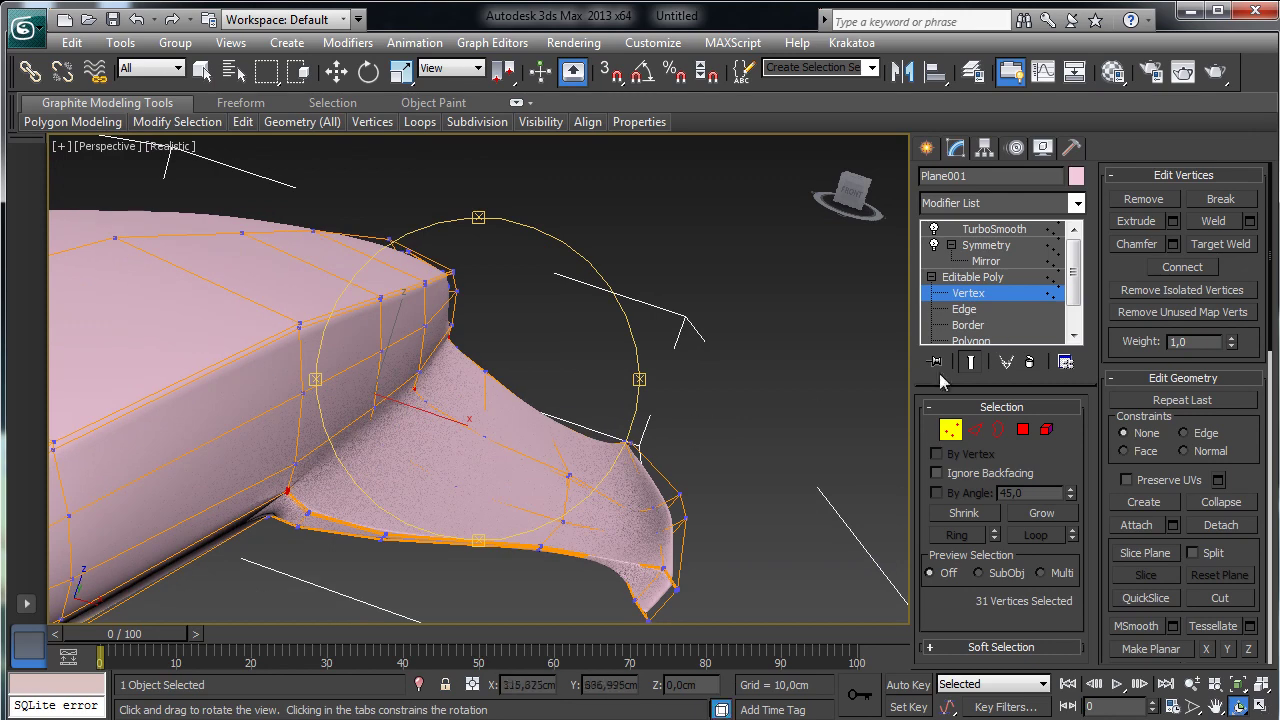
left_click(202, 70)
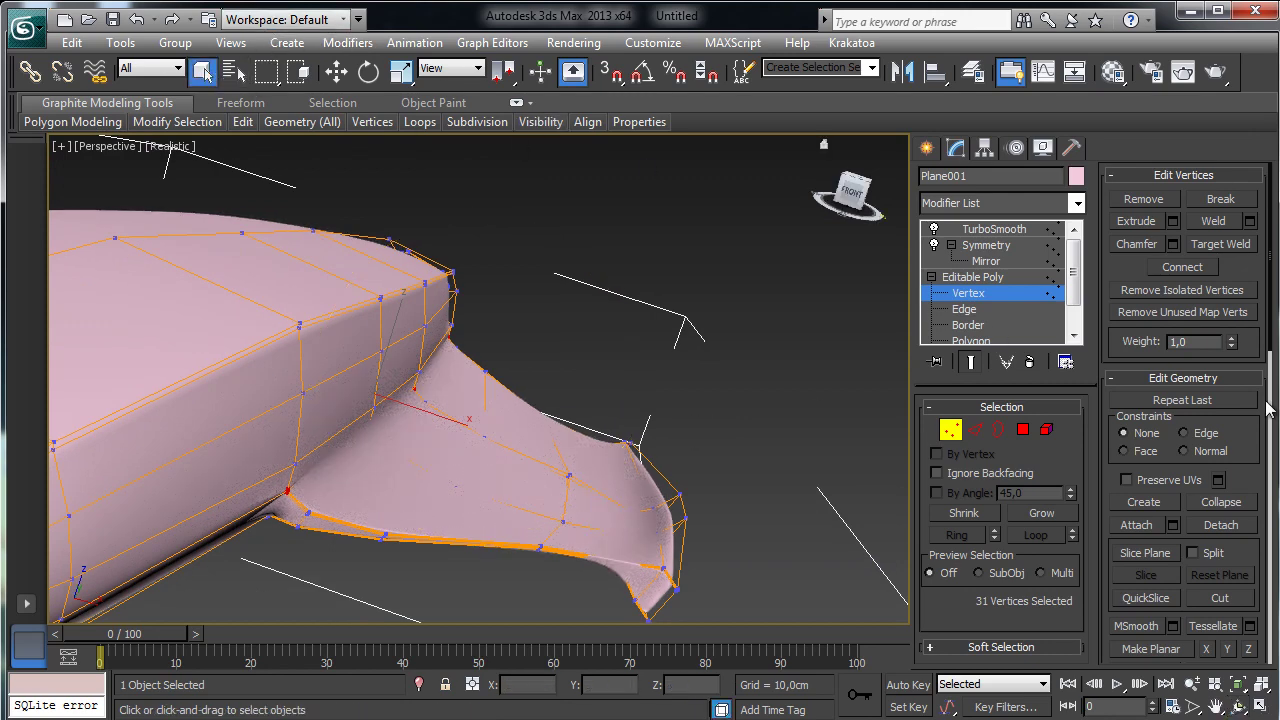
scroll(1250, 462, "down", 3)
scroll(1180, 520, "up", 3)
left_click_drag(1233, 342, 1231, 310)
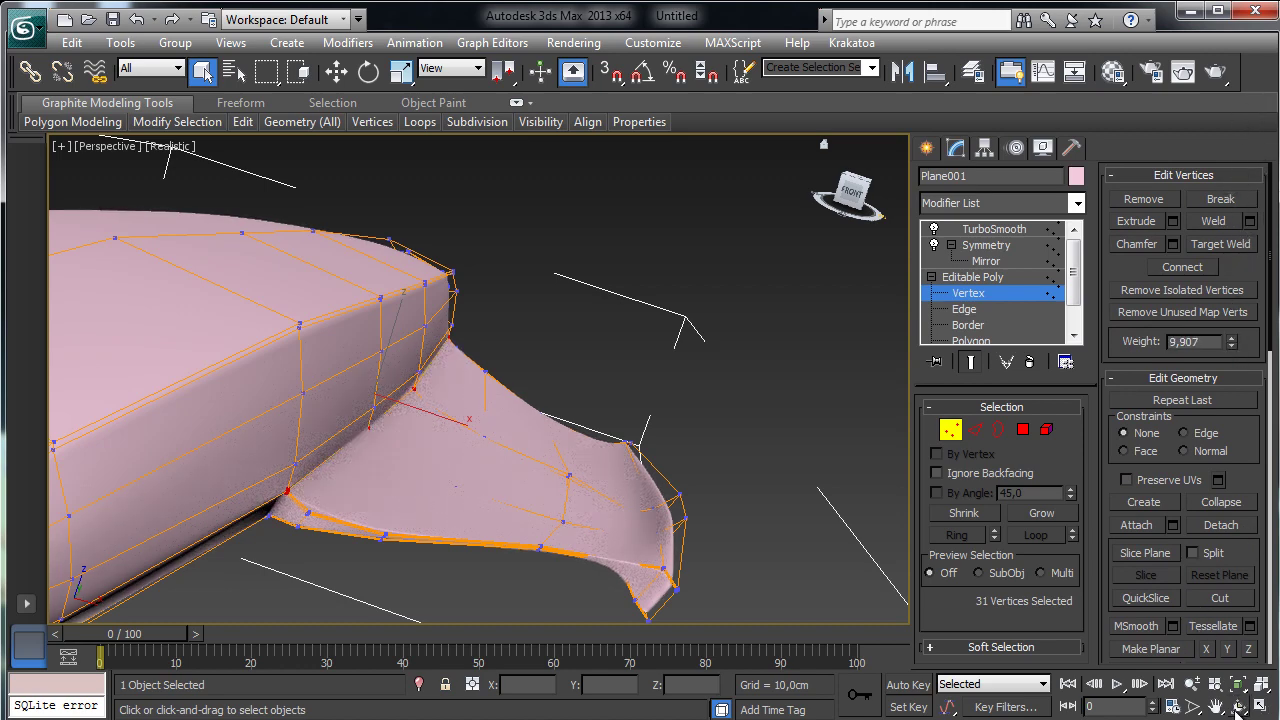
- Select the vertices along the wing-root seam on the underside, from one root corner to the other
left_click(1238, 707)
left_click_drag(609, 374, 445, 331)
left_click(202, 70)
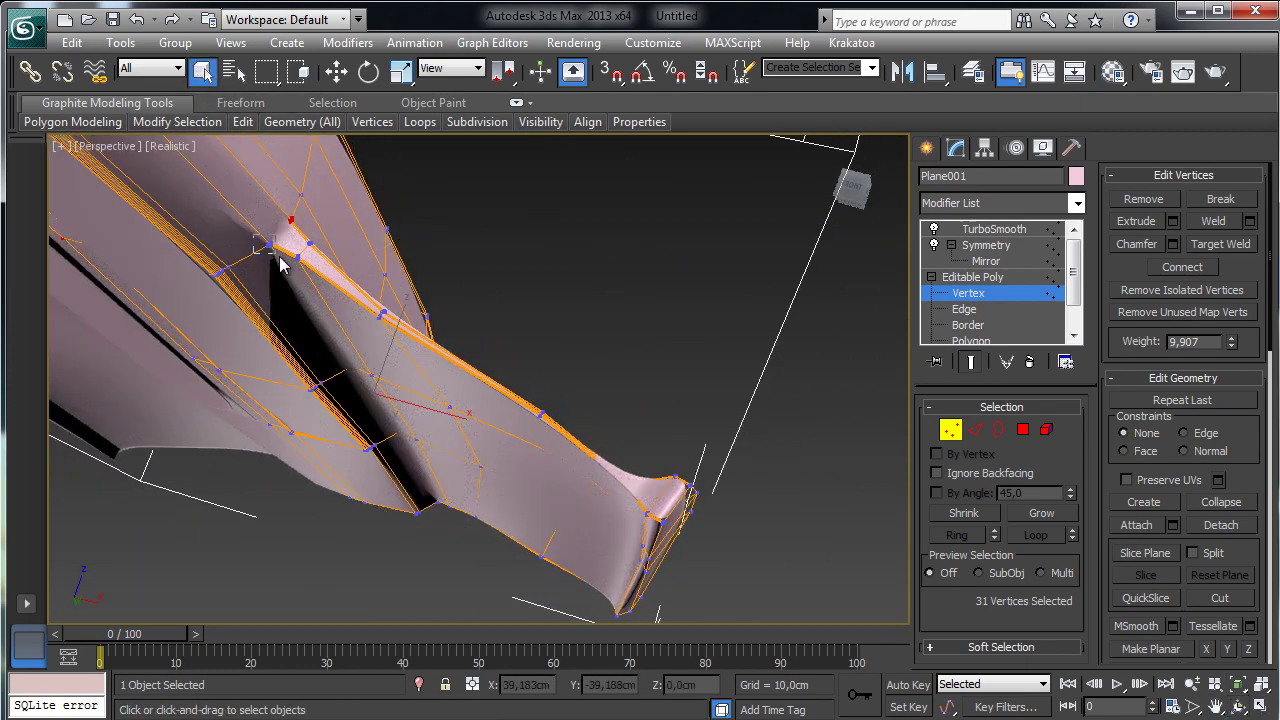
left_click(279, 257)
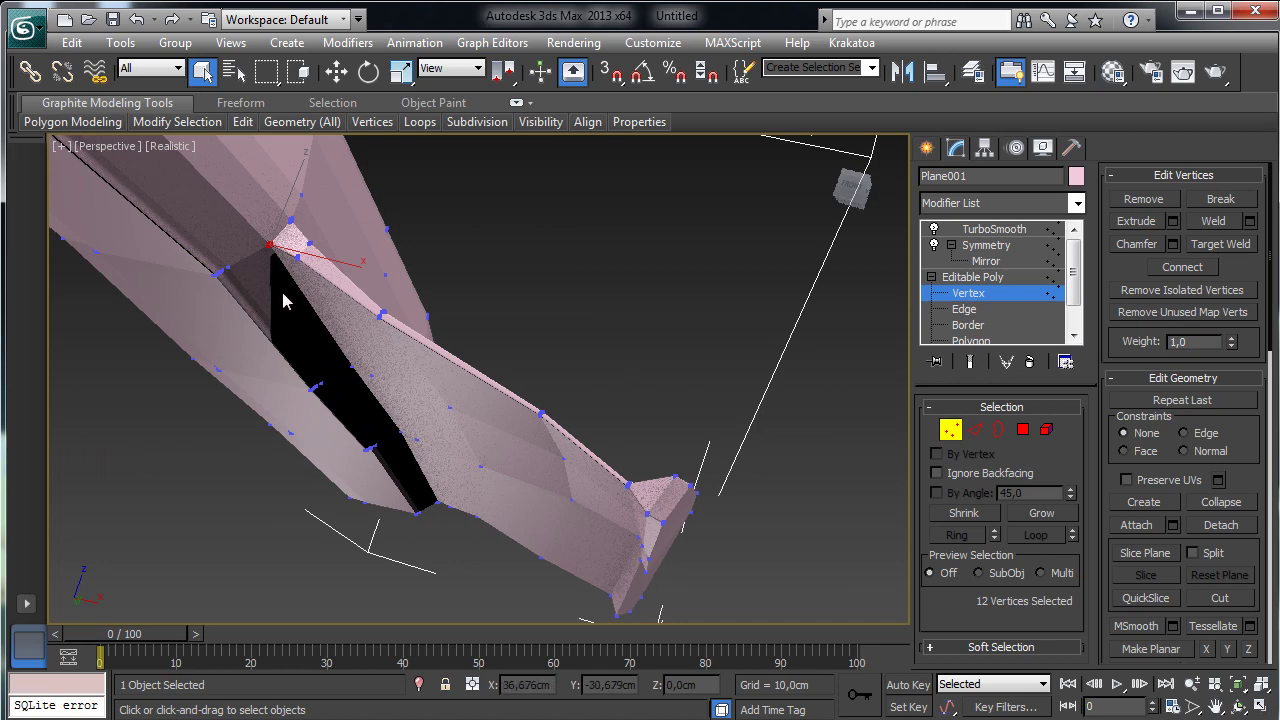
left_click(355, 371, "ctrl")
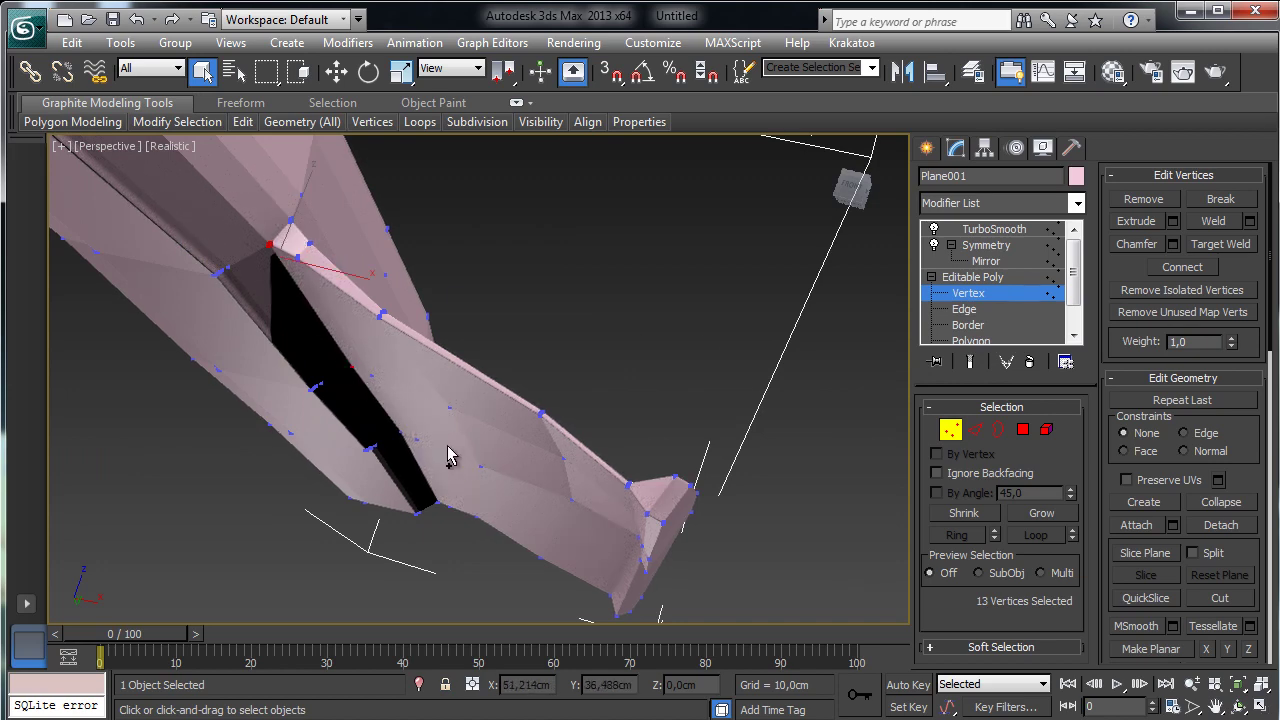
mouse_move(414, 449)
left_mouse_down("ctrl")
mouse_move(438, 472)
mouse_move(451, 520)
left_mouse_up("ctrl")
- Set the weight of the selected underside wing-root vertices to 9,0 with the smoothed end result displayed
left_click(970, 362)
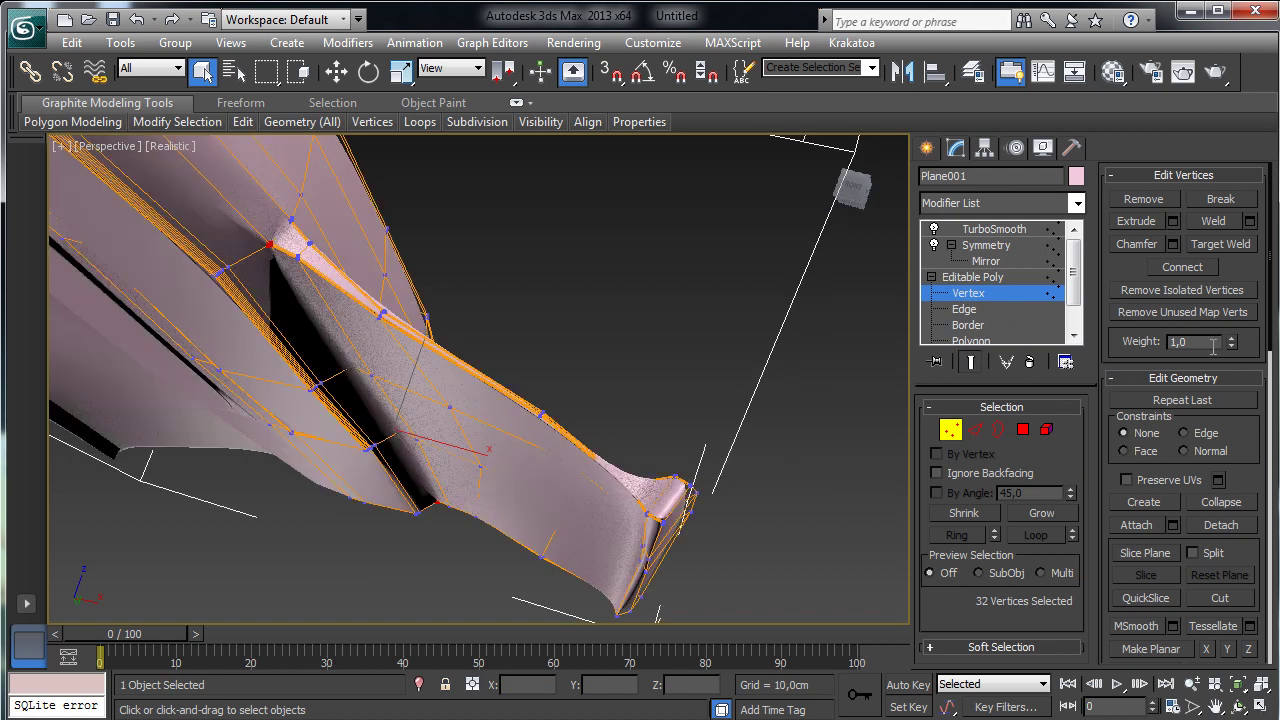
left_click_drag(1233, 344, 1257, 170)
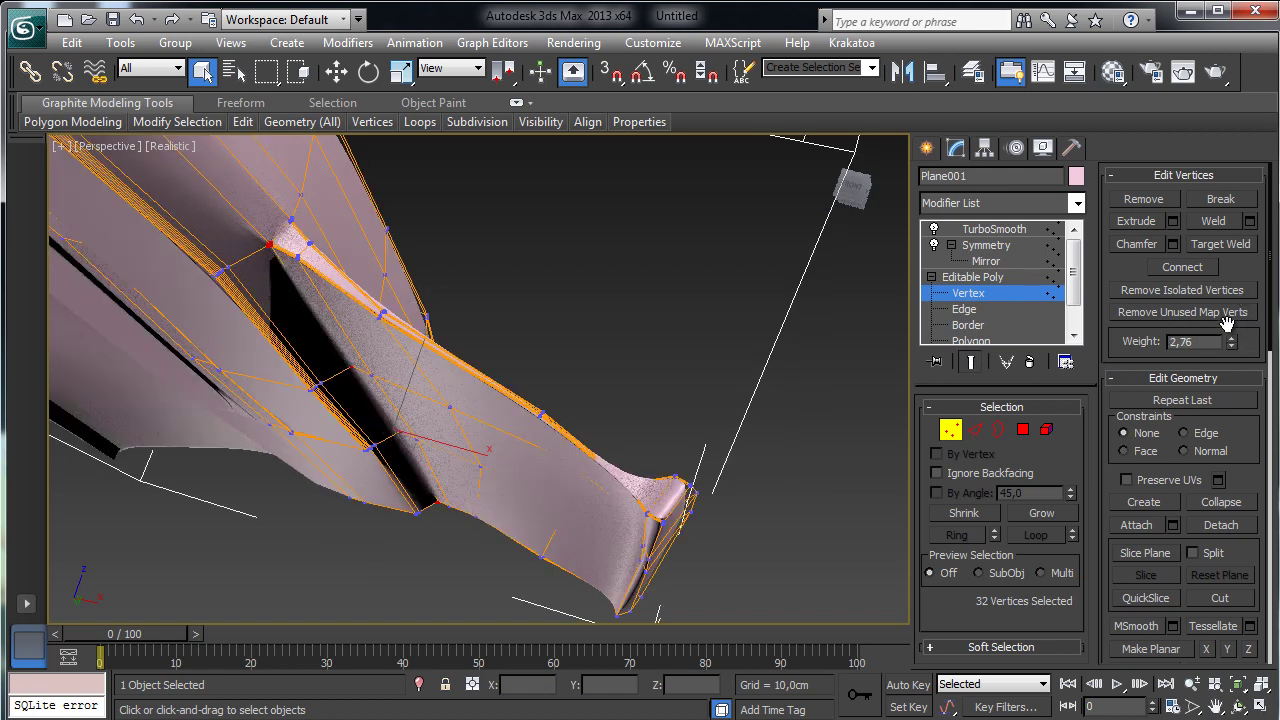
key("Return")
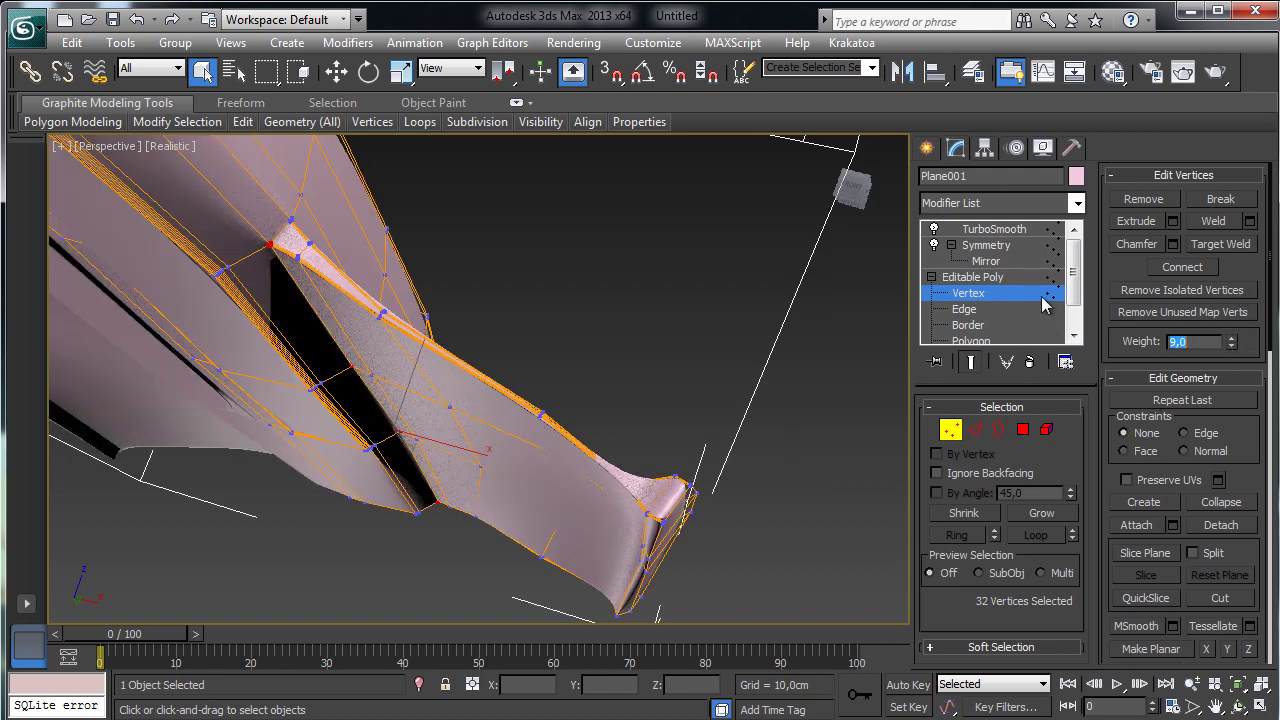
- Examine the TurboSmooth result of the wing-root creases from above, the front and the rear of the ship
left_click(1238, 706)
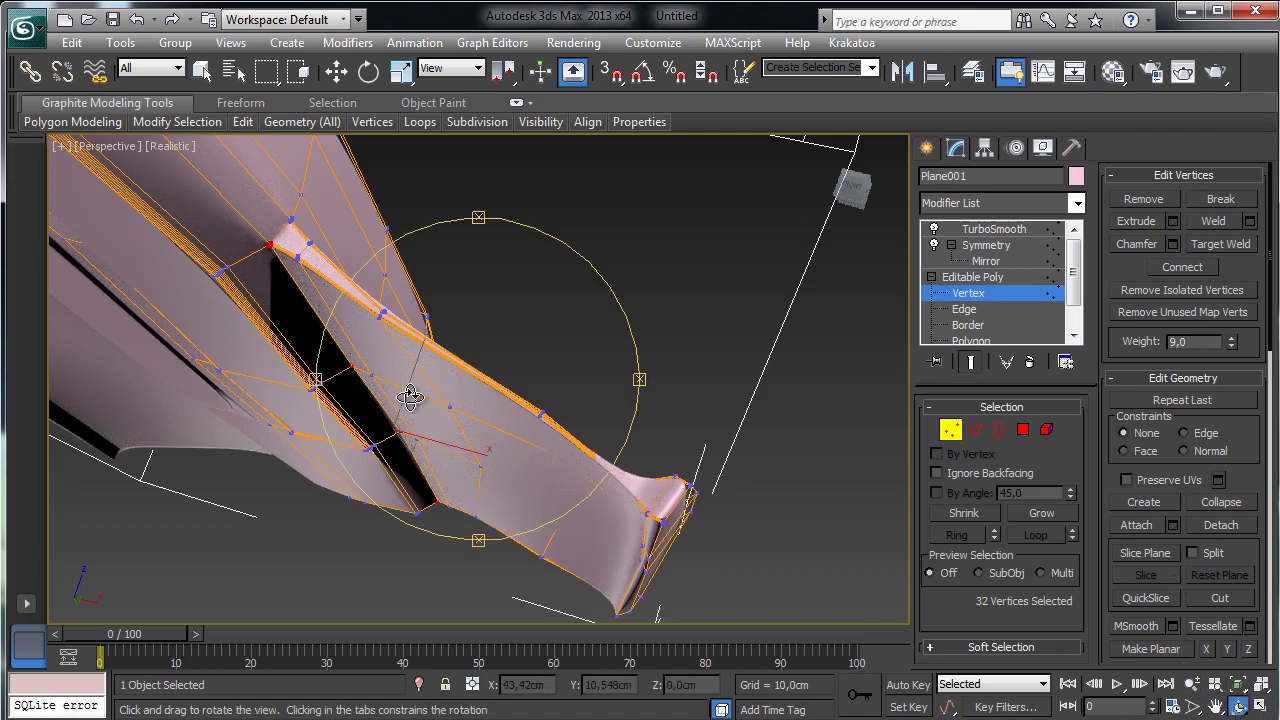
left_click_drag(412, 398, 155, 449)
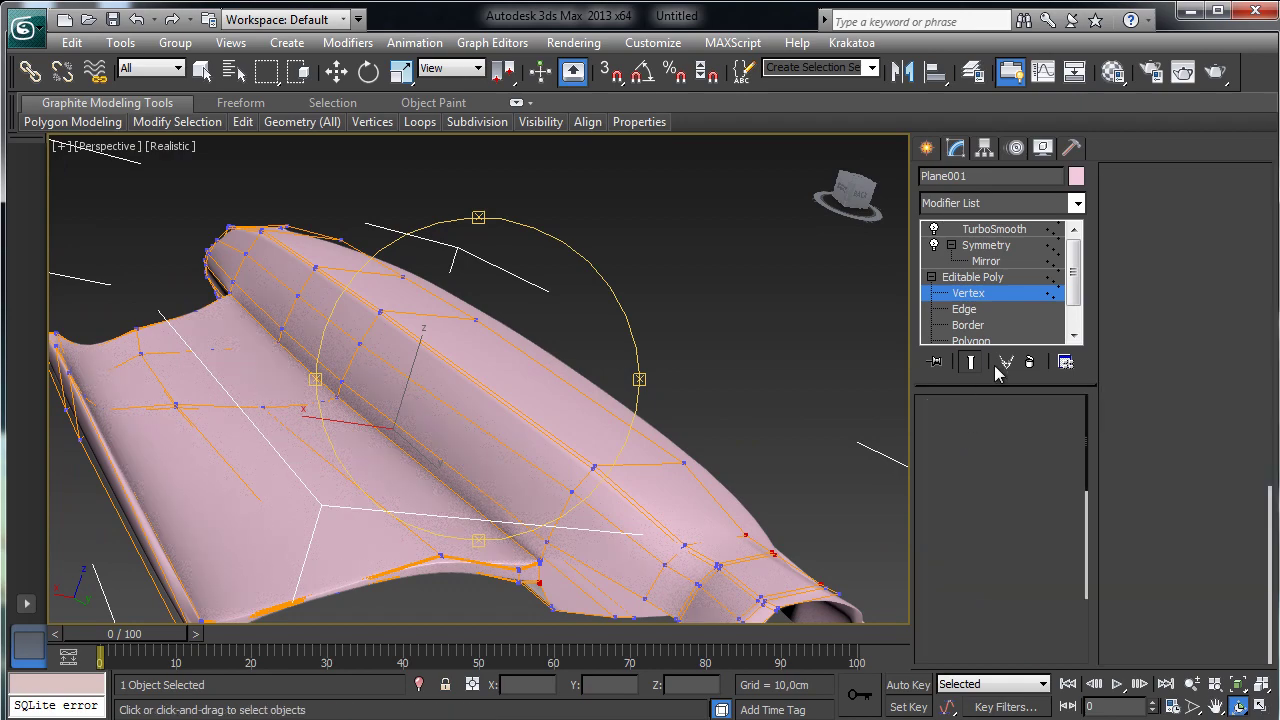
left_click(996, 229)
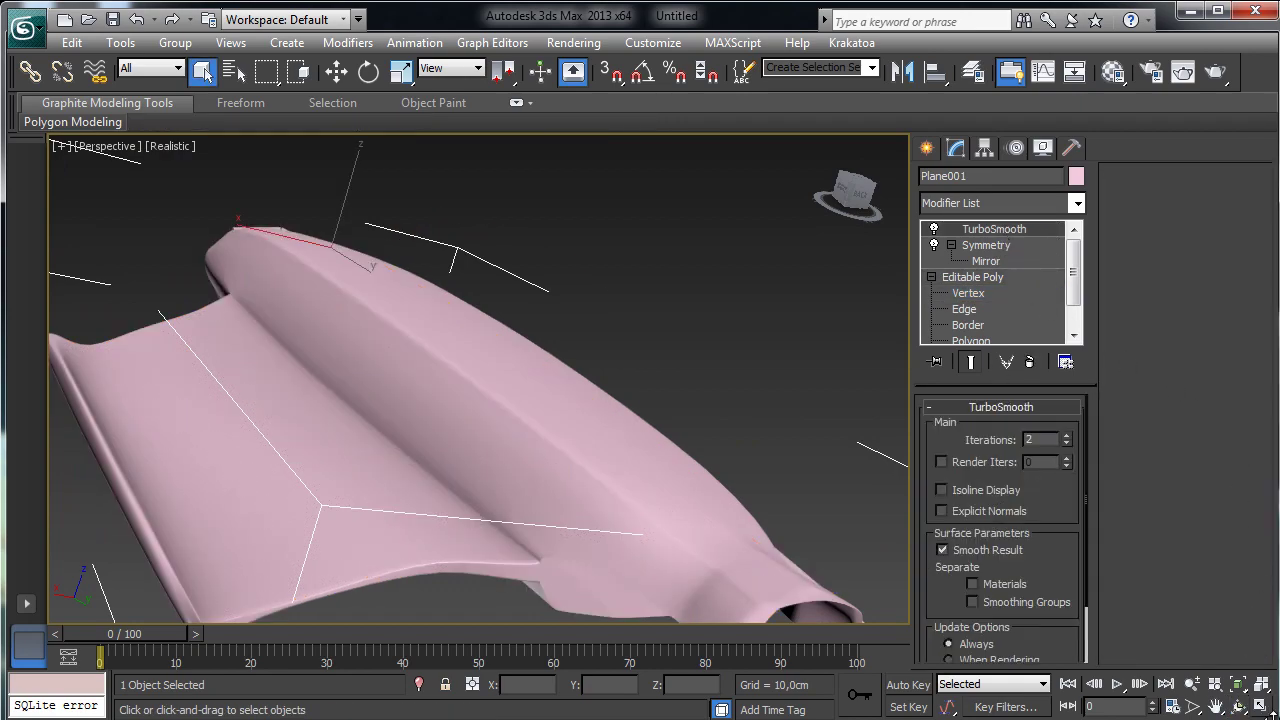
key("ctrl+r")
left_click_drag(457, 420, 727, 382)
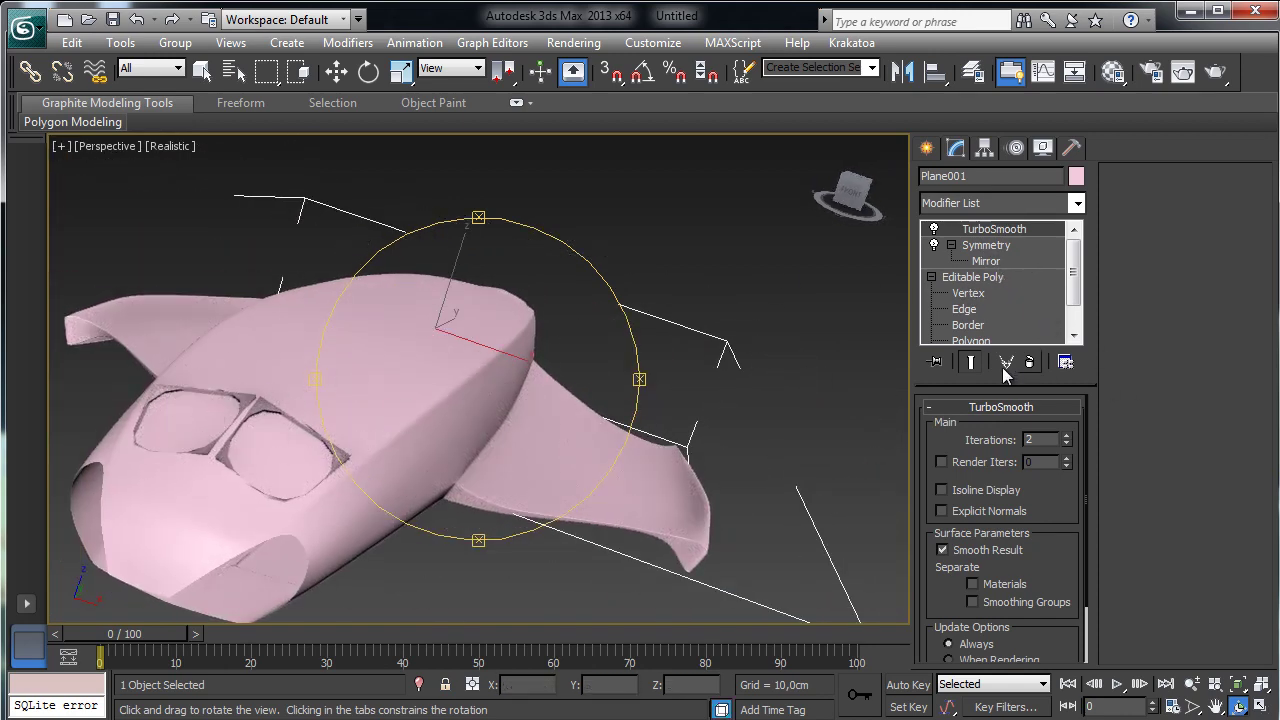
left_click_drag(283, 377, 172, 347)
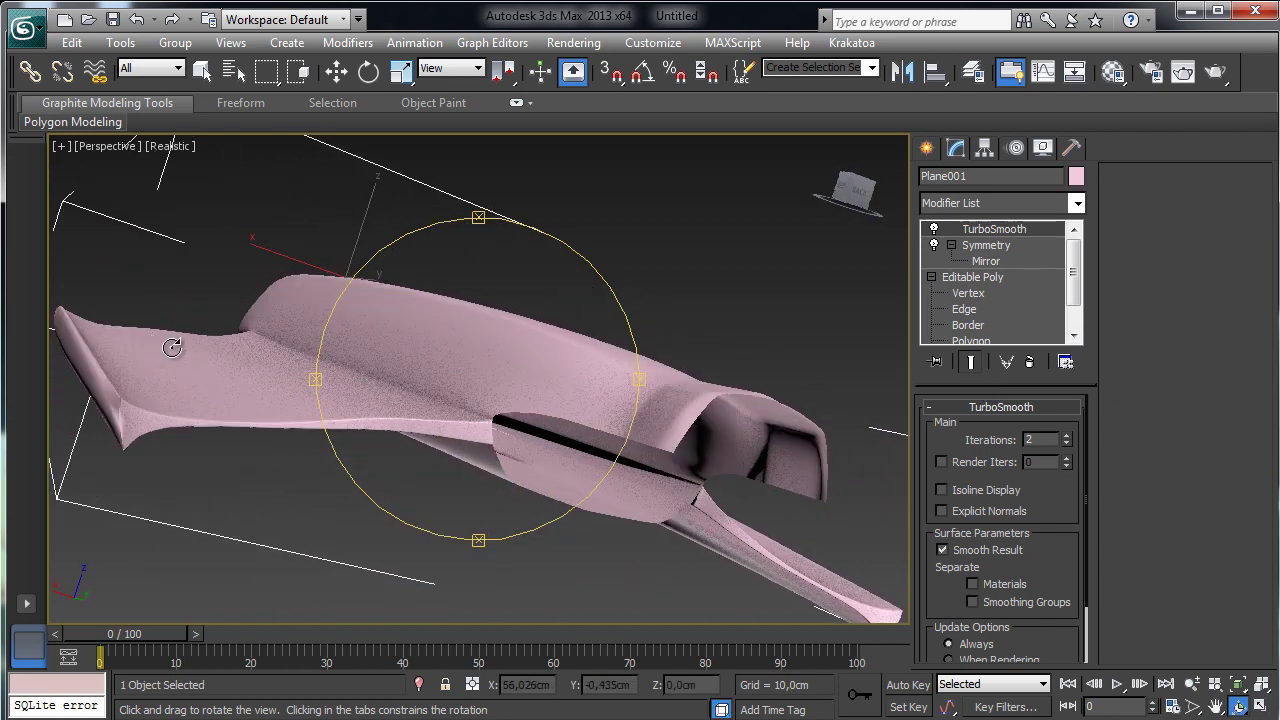
- Turn off TurboSmooth and display the viewport as Shaded with Edged Faces
left_click(934, 230)
left_click(170, 146)
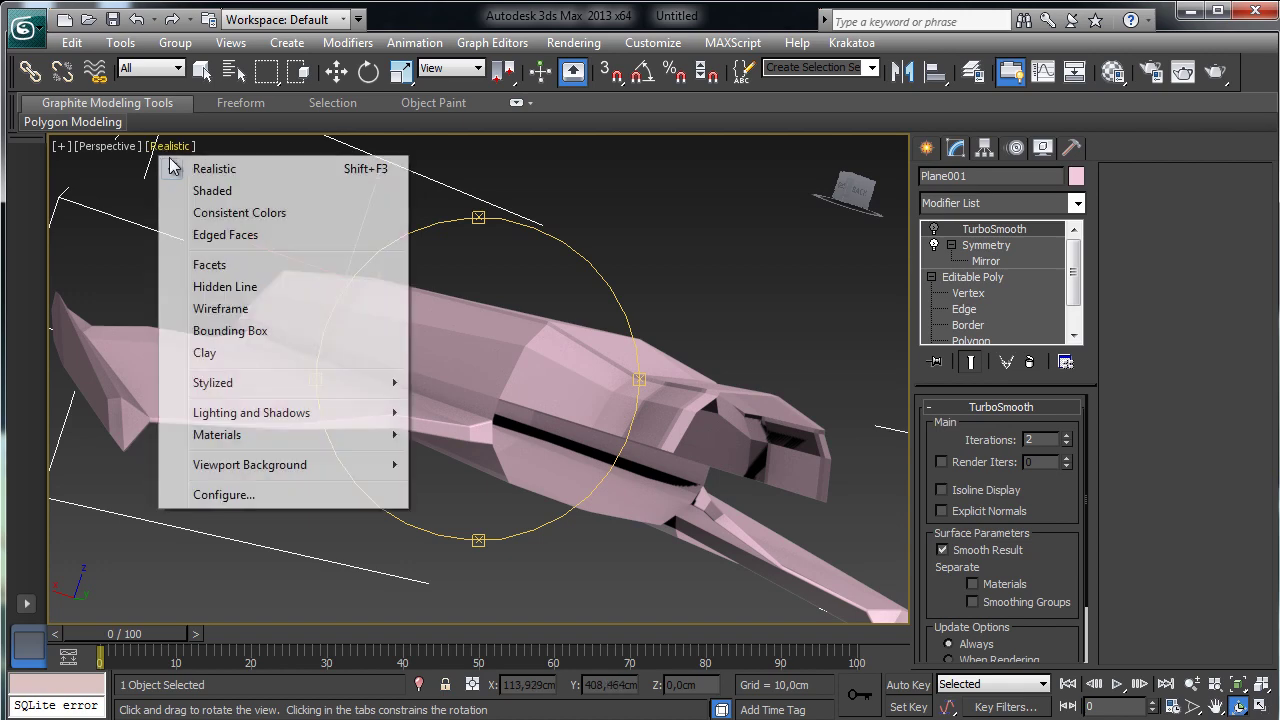
left_click(232, 189)
left_click(170, 146)
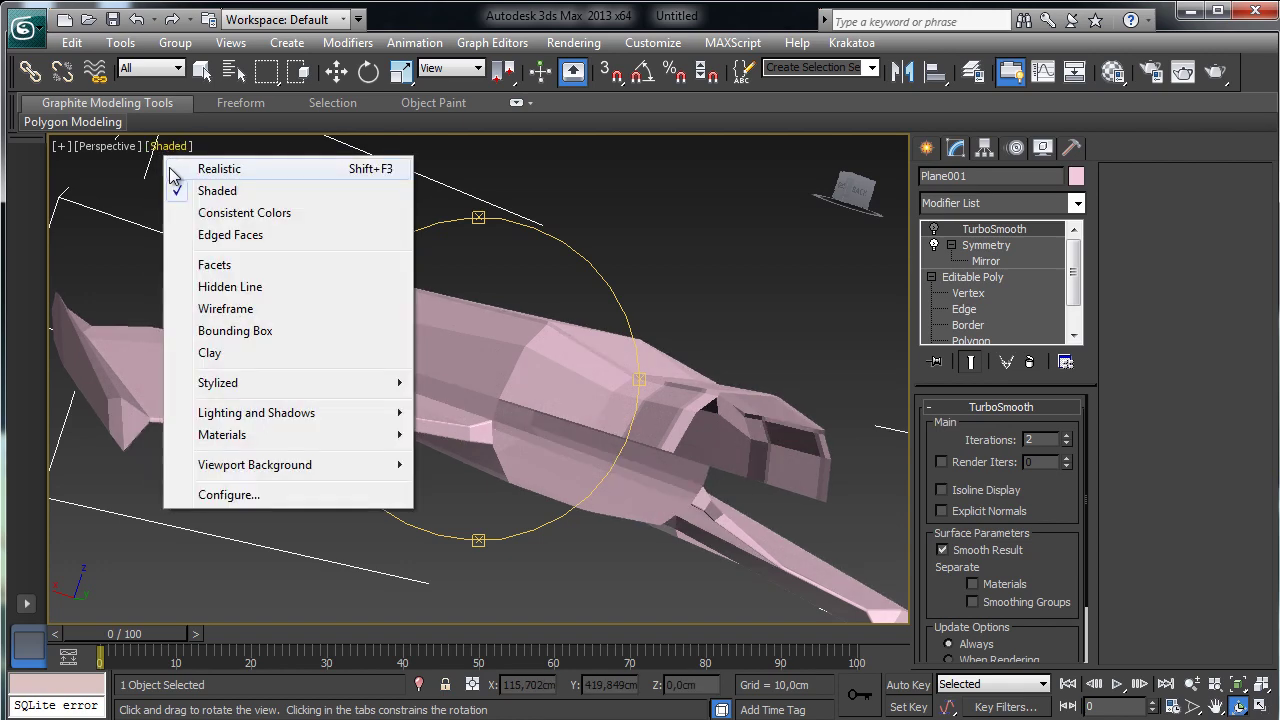
left_click(220, 233)
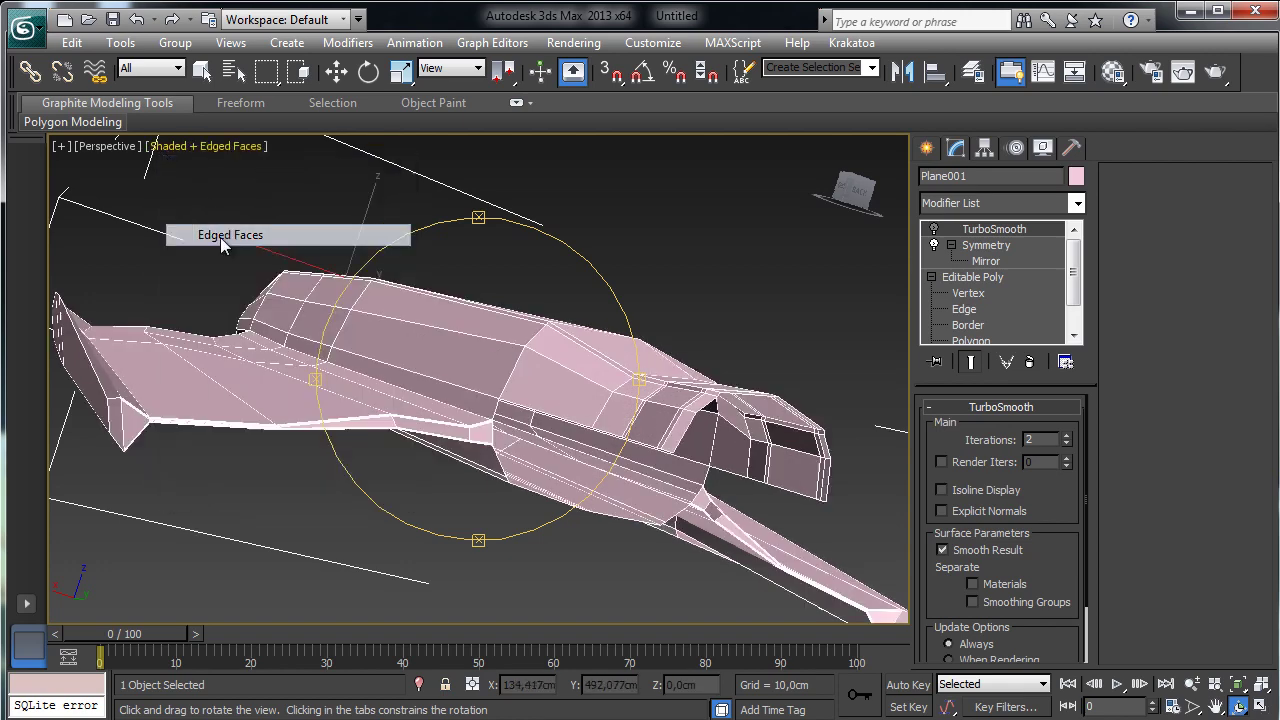
- Delete the vertices forming the tail end of the fuselage's tapered rear section
left_click(970, 277)
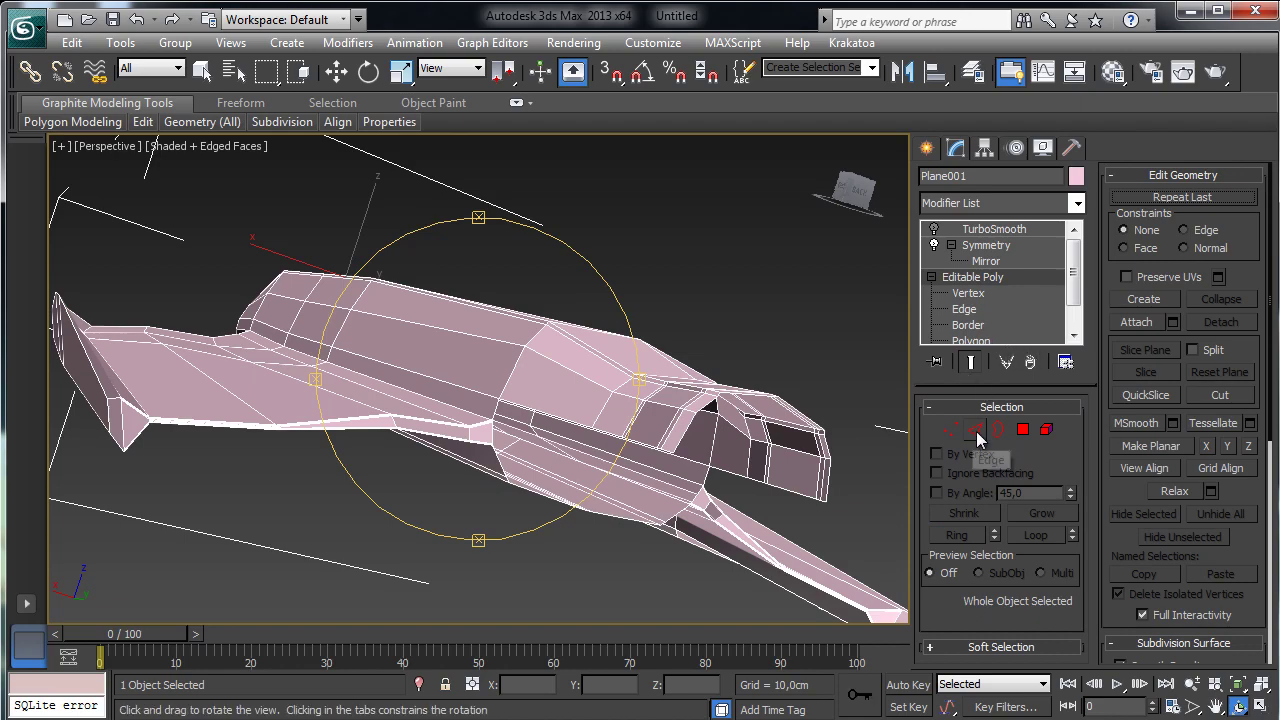
left_click(975, 429)
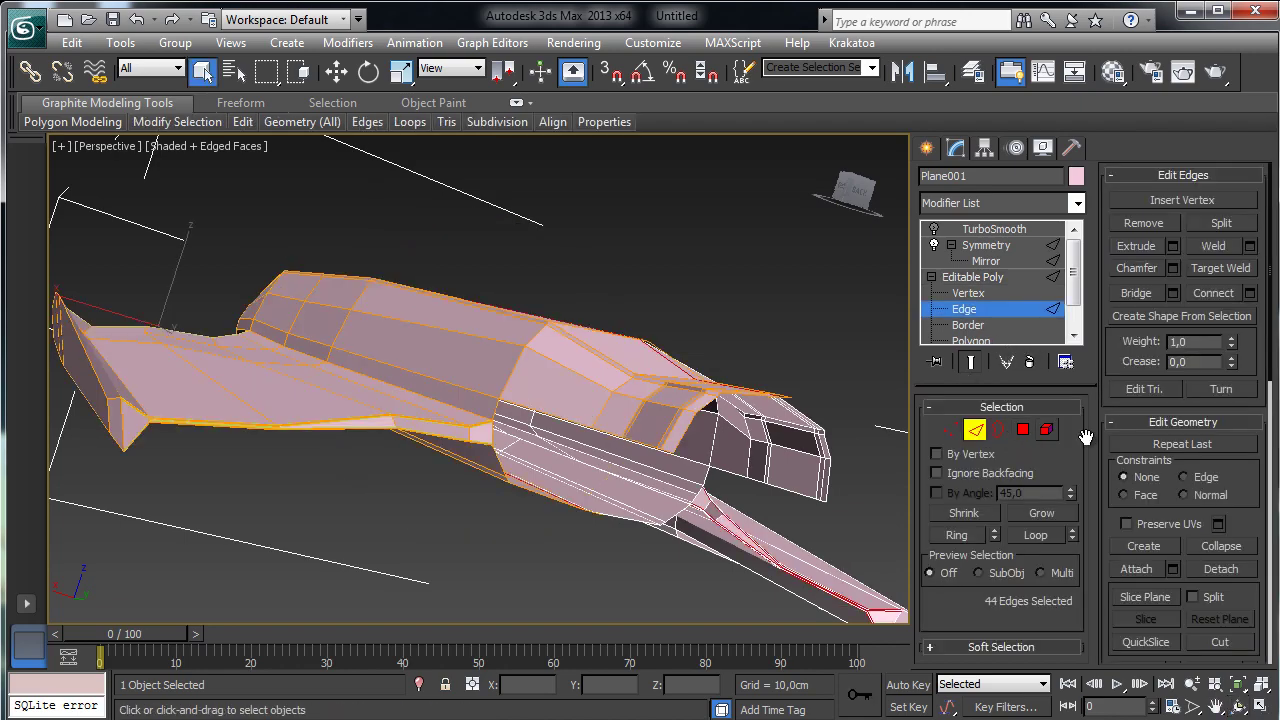
left_click(1237, 706)
left_click_drag(529, 430, 572, 518)
scroll(477, 534, "up", 5)
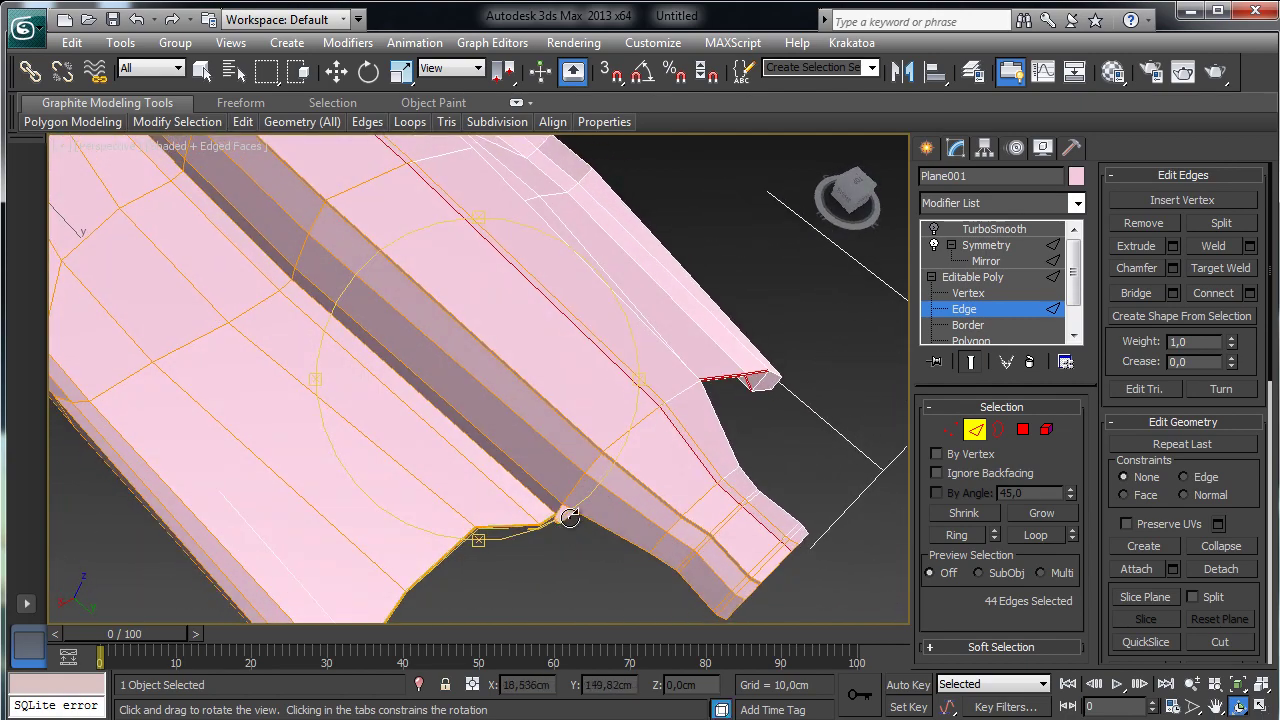
left_click(202, 70)
left_click(950, 429, "ctrl")
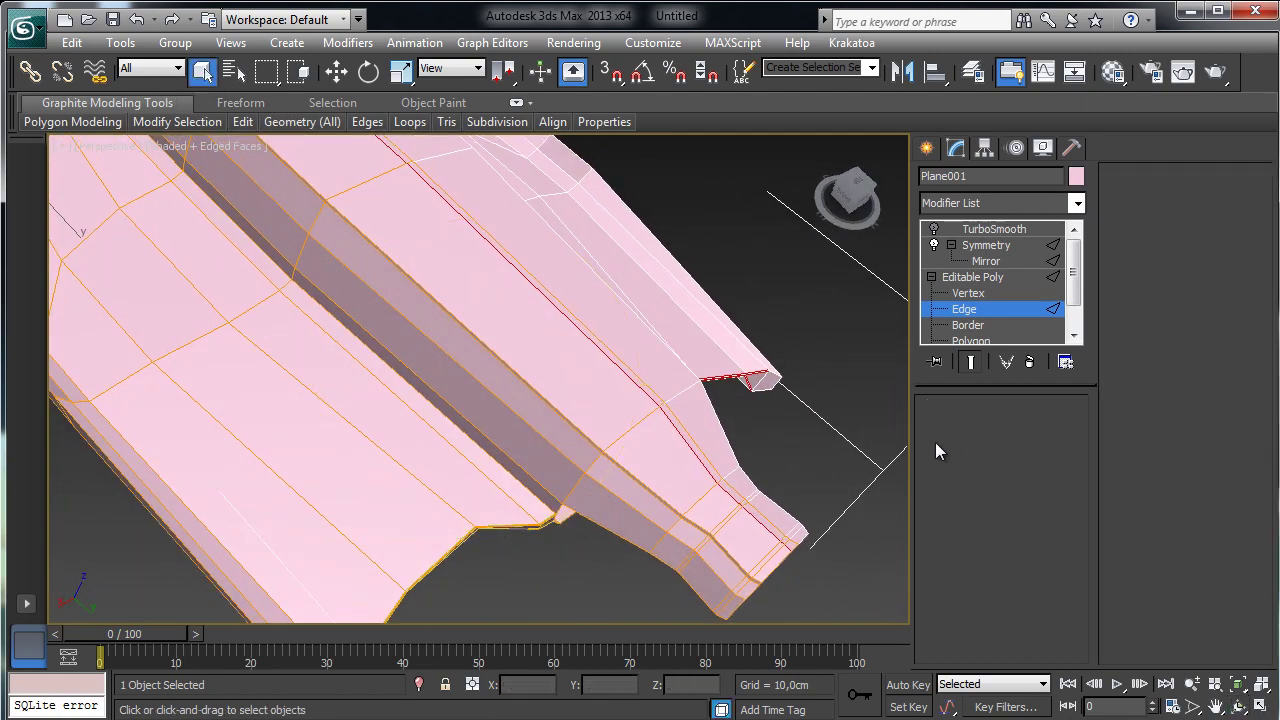
left_click_drag(684, 628, 811, 634)
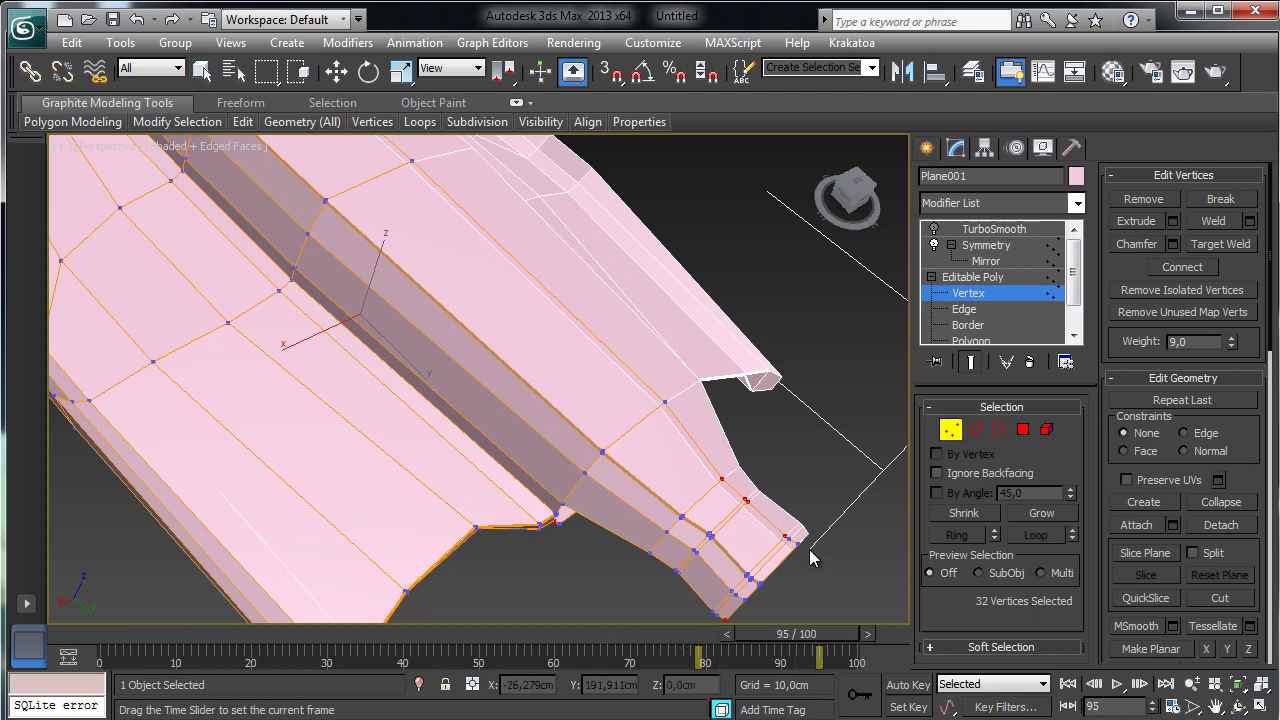
key("Home")
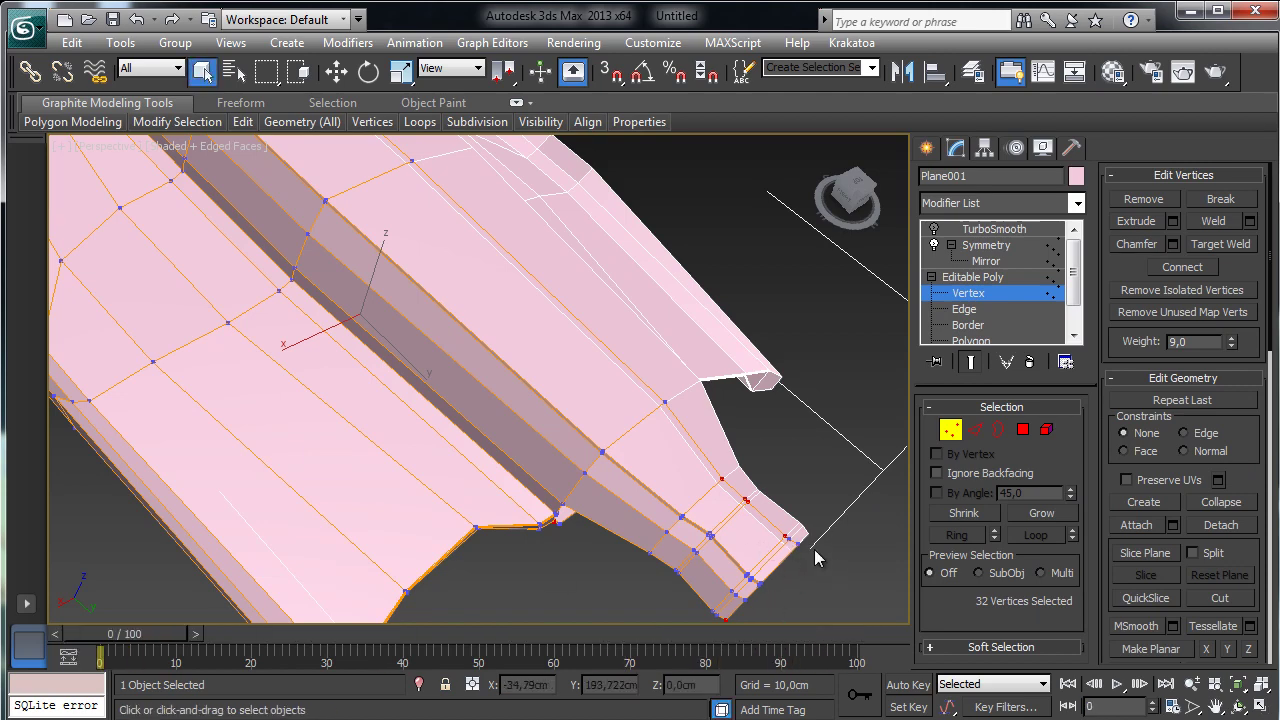
left_click_drag(641, 650, 642, 649)
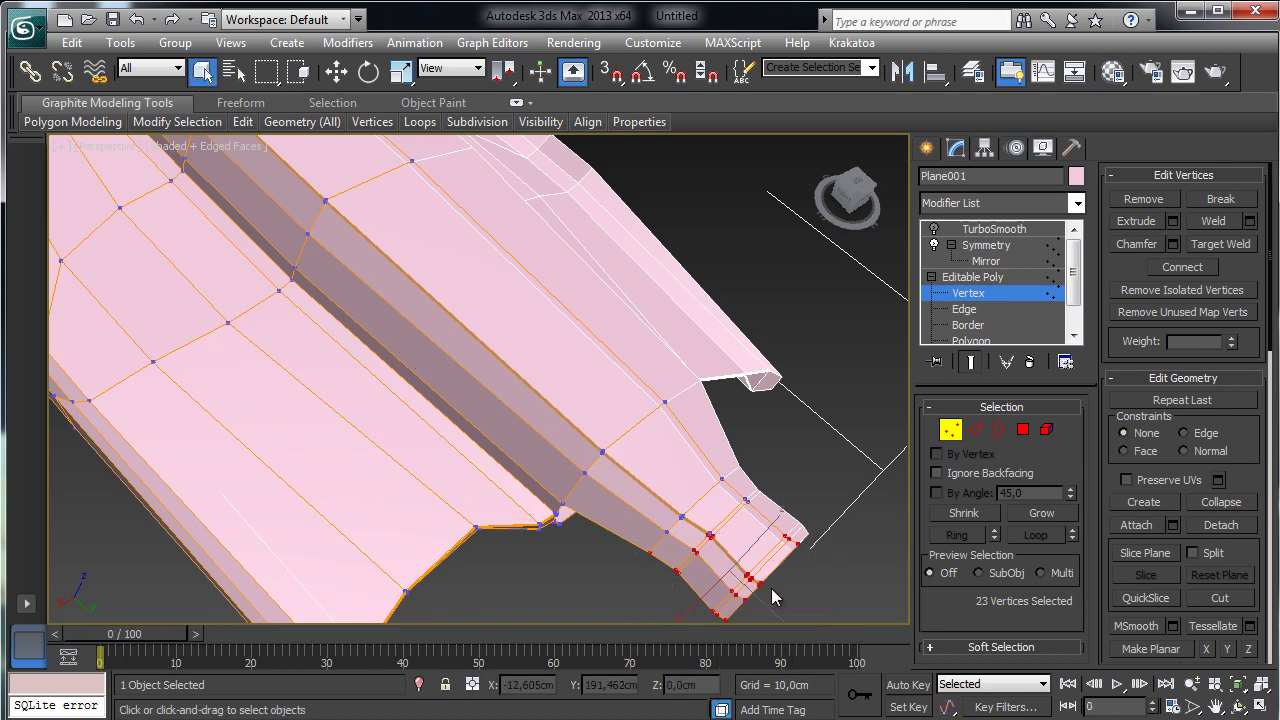
key("Delete")
- Delete the remaining row of tail vertices so the fuselage is cut off behind the wings
left_click_drag(793, 467, 666, 514)
key("Delete")
key("Delete")
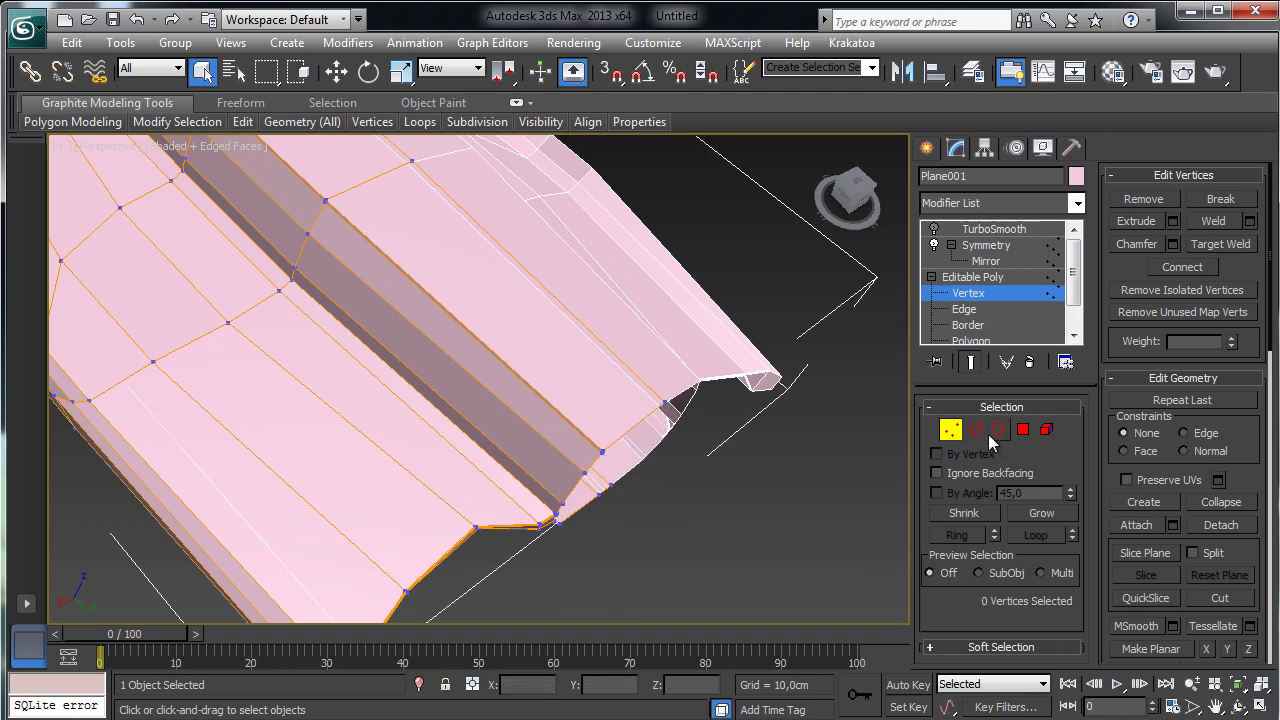
- Switch to edge level and pick individual edges around the fuselage's open rear end
left_click(975, 429)
left_click(640, 423)
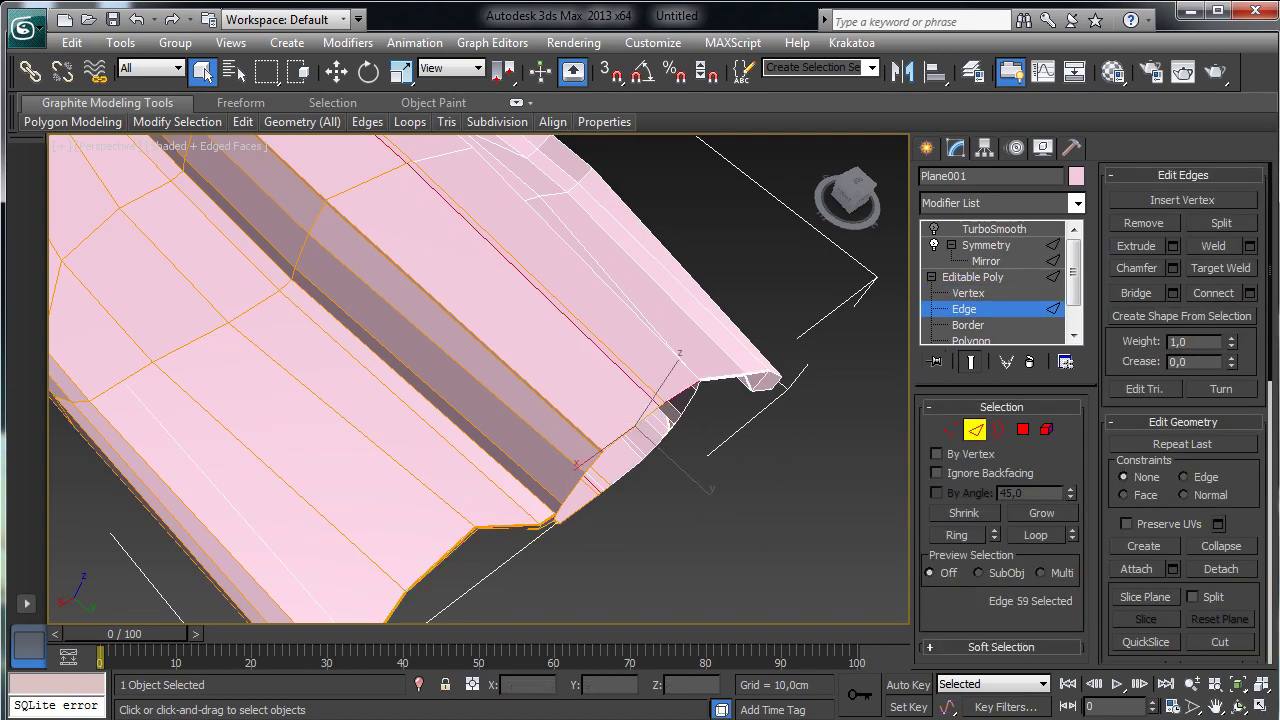
left_click(1238, 706)
left_click_drag(503, 400, 491, 331)
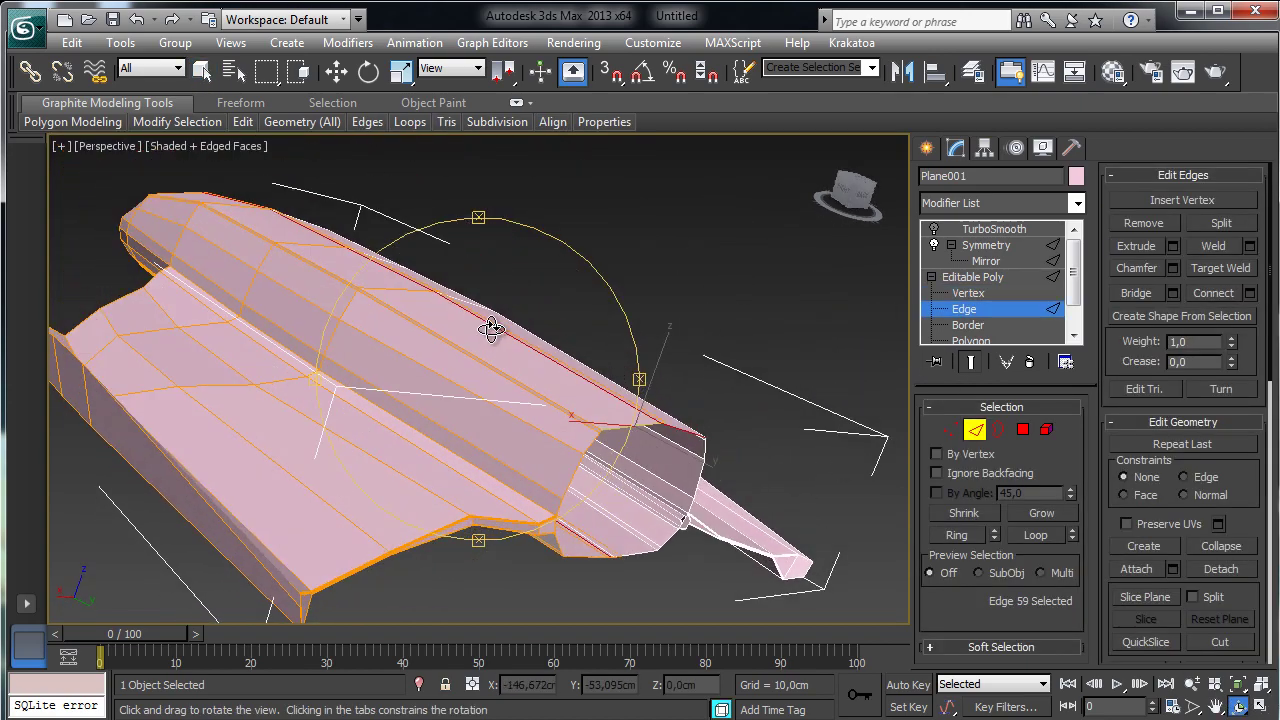
left_click(201, 70)
left_click(592, 446, "ctrl")
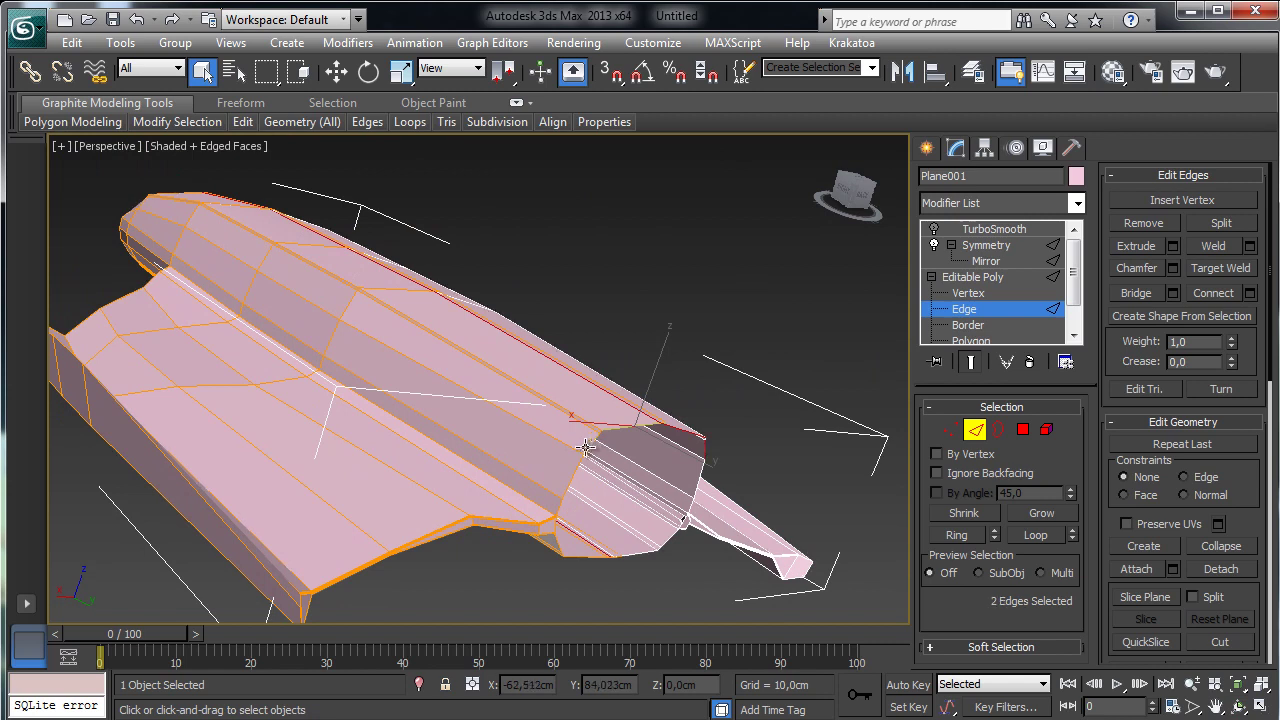
left_click(557, 527, "ctrl")
- Select all edges along the fuselage's open rear end in the Top view, using window selection
left_click(1259, 707)
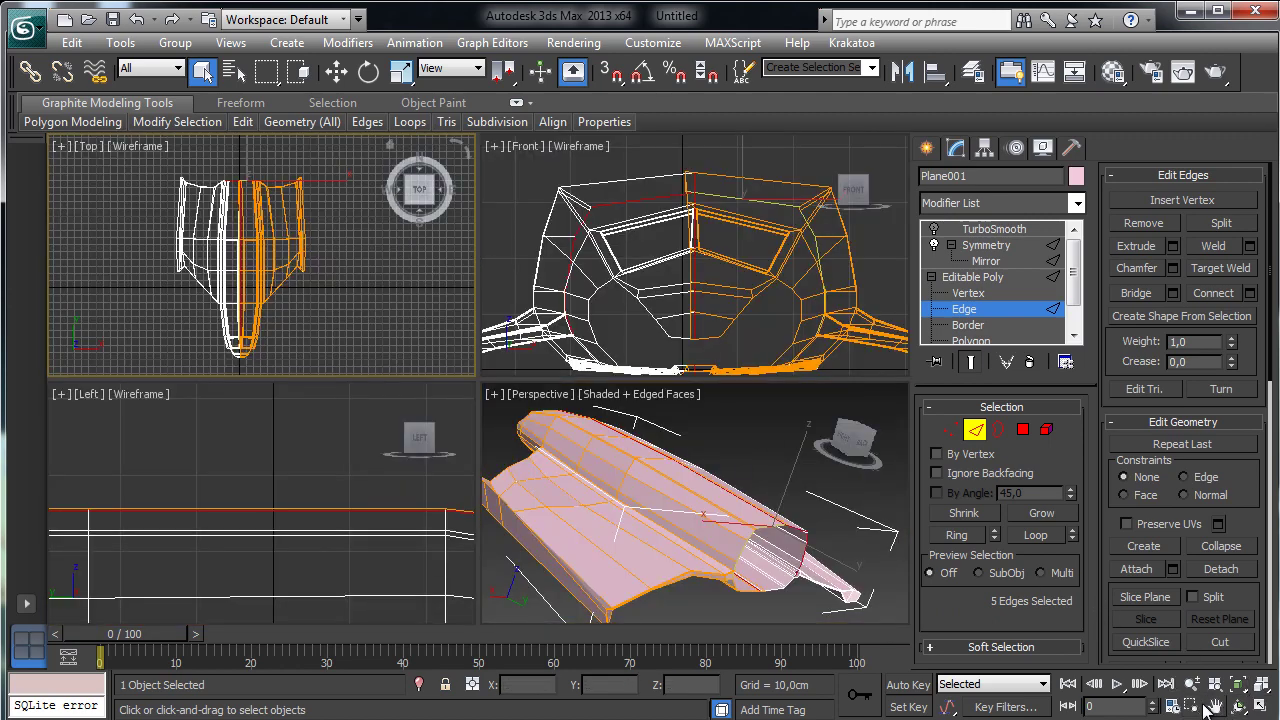
left_click(1193, 707)
left_click_drag(205, 160, 282, 229)
left_click(201, 70)
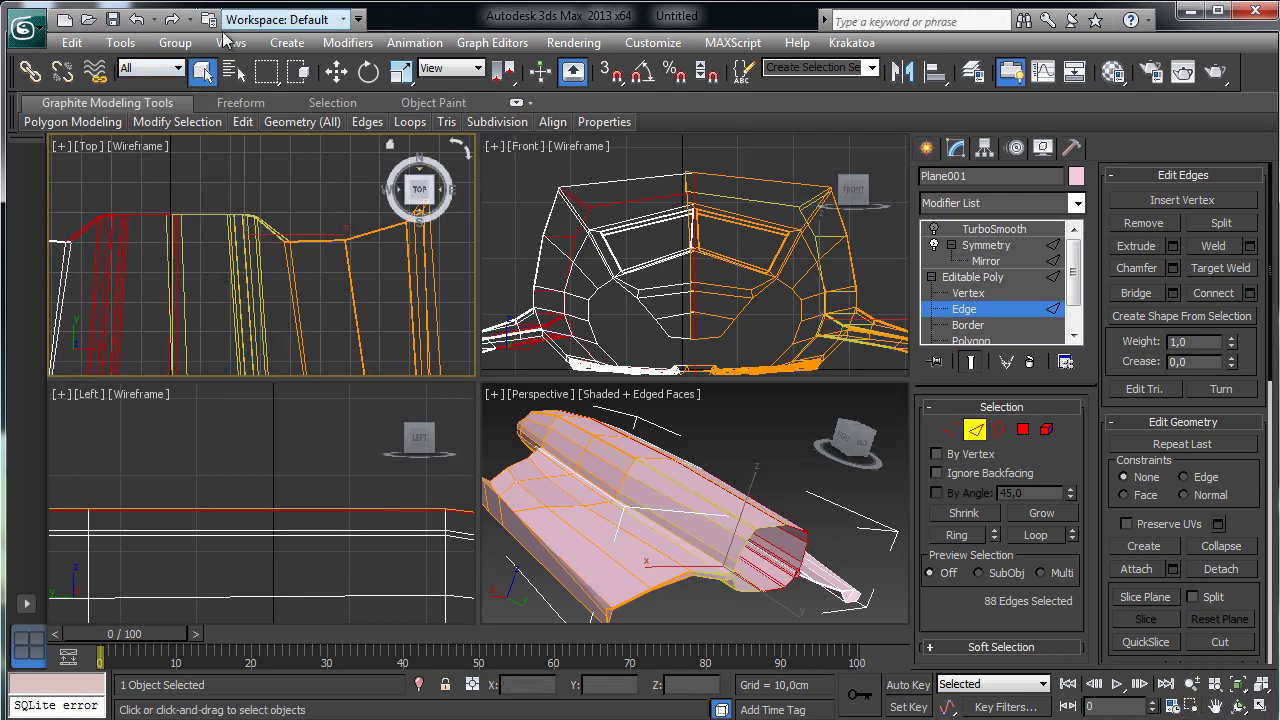
left_click(300, 71)
left_click(153, 185)
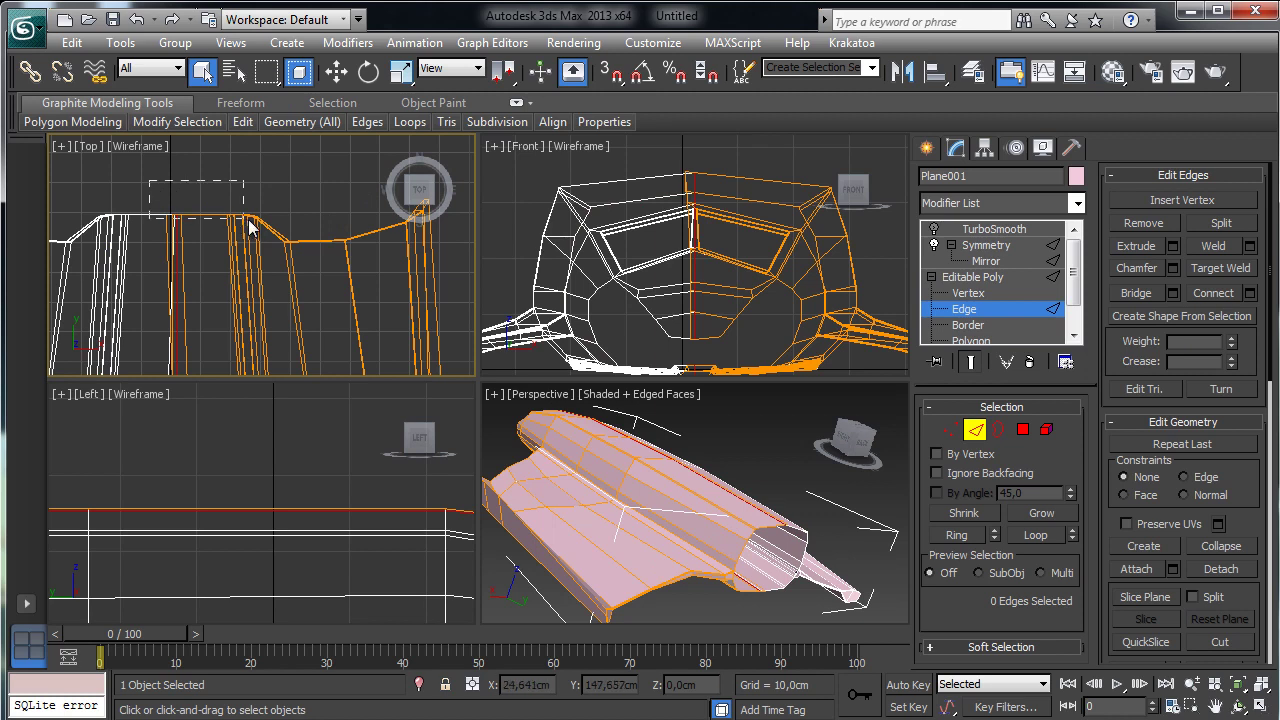
left_click_drag(255, 228, 258, 230)
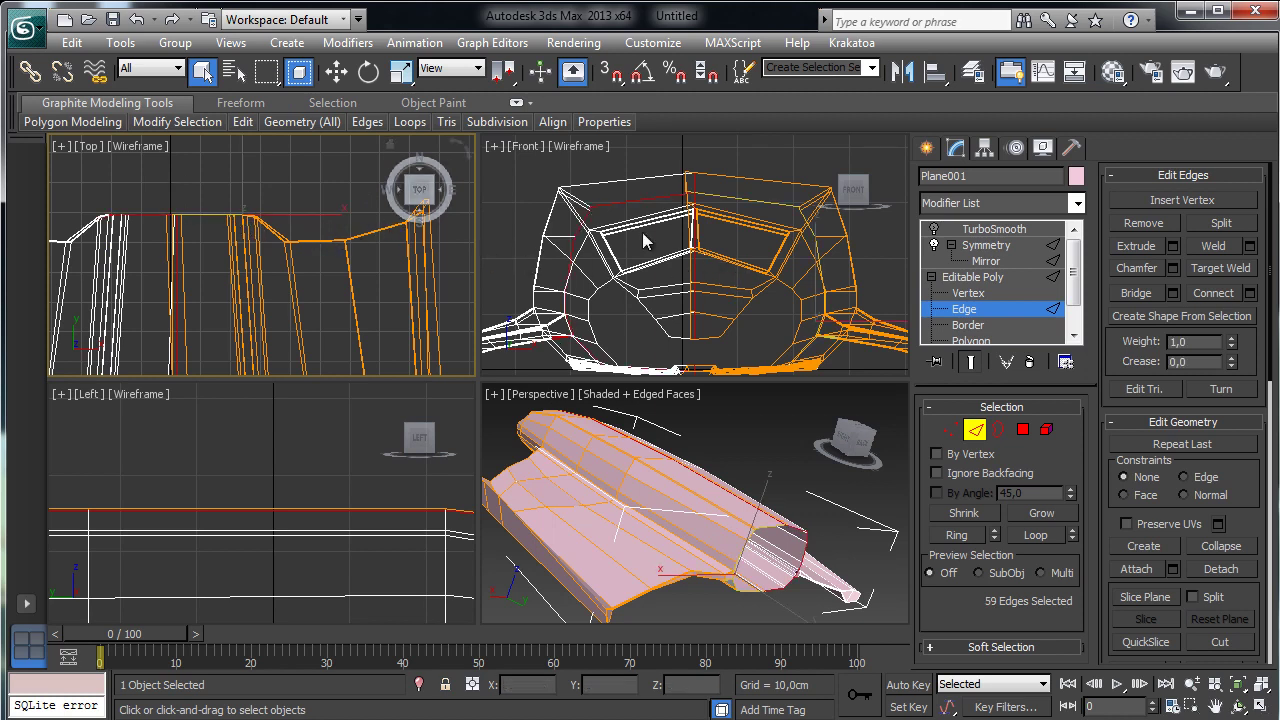
- Try to extend the selected rear edges straight backward as a new row of faces
left_click(337, 71)
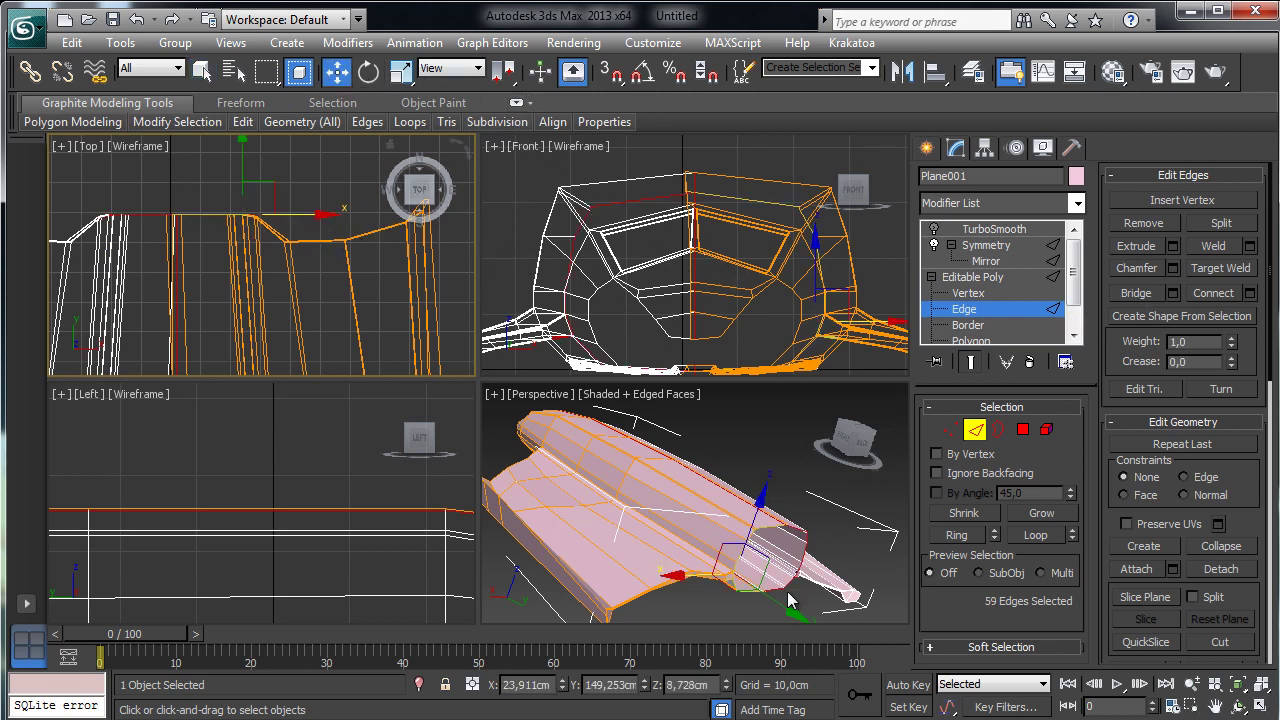
left_click_drag(777, 605, 740, 530)
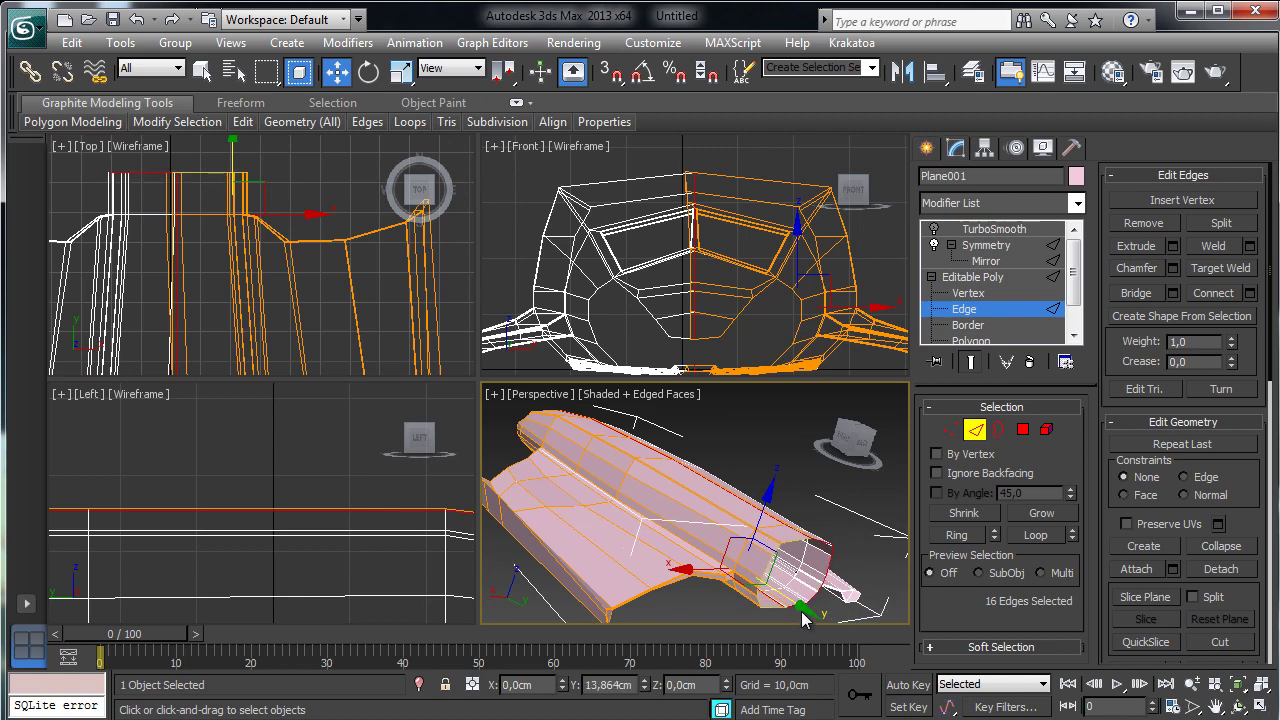
key("ctrl+z")
- Extend the open rear edges about 9 cm backward as a new row of faces and scale the rim to 87%
right_click(769, 464)
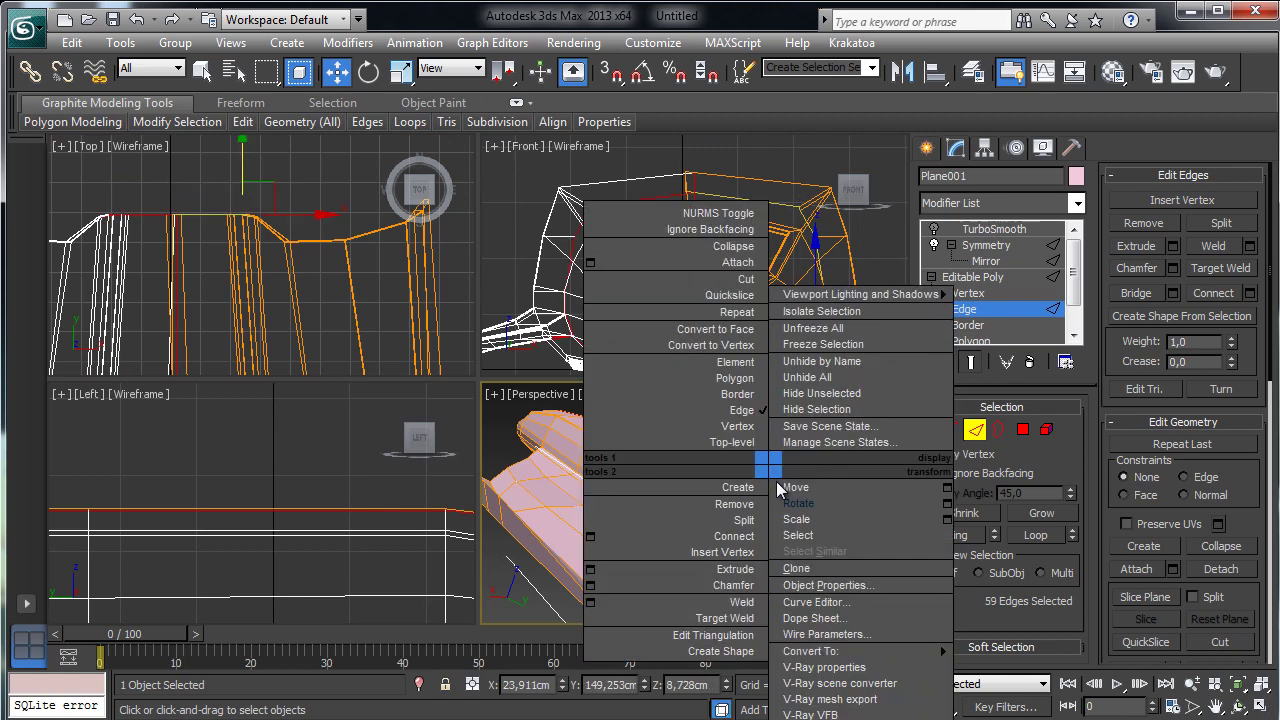
left_click(1259, 711)
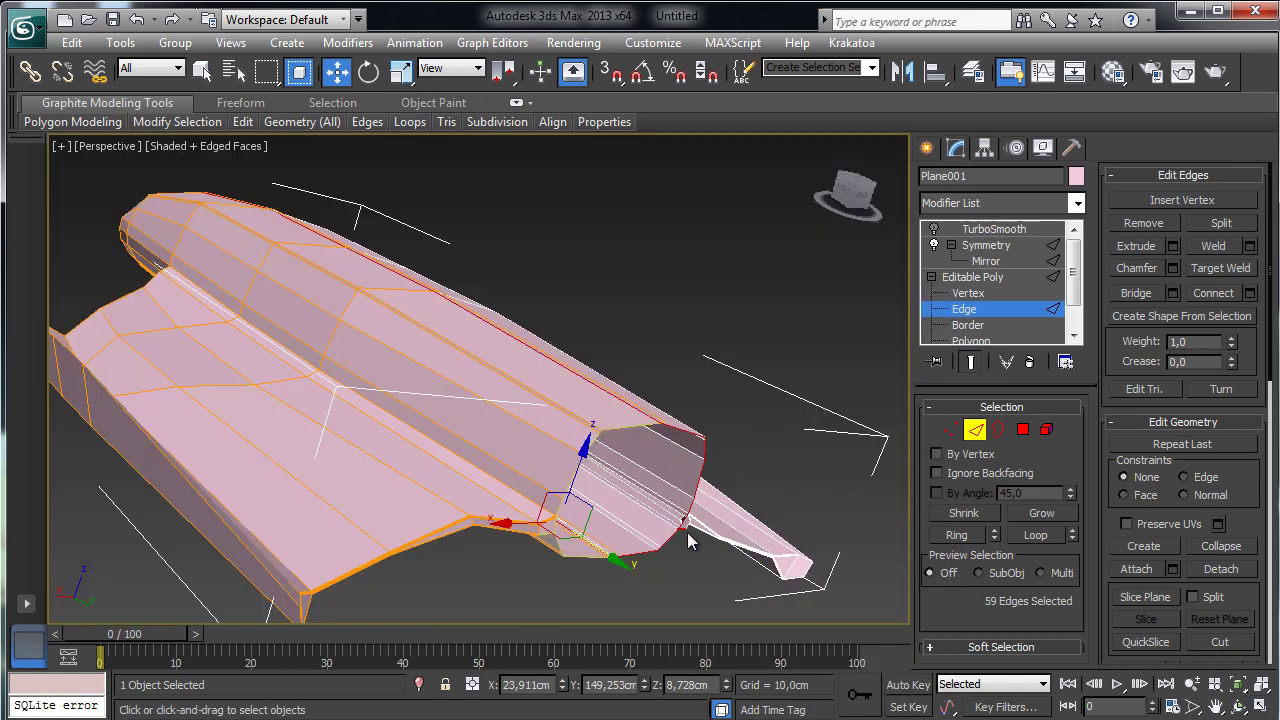
left_click(1238, 706)
left_click_drag(383, 373, 431, 299)
left_click(336, 71)
key("ctrl+y")
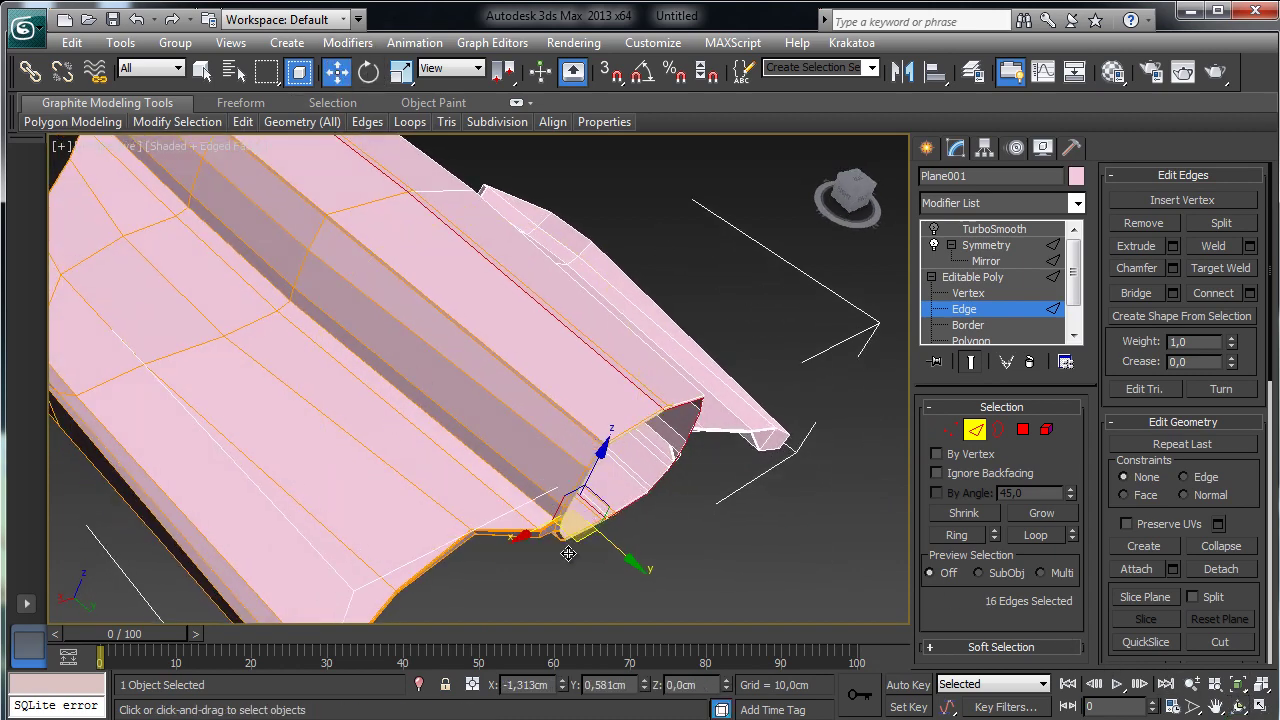
left_click_drag(568, 553, 603, 575)
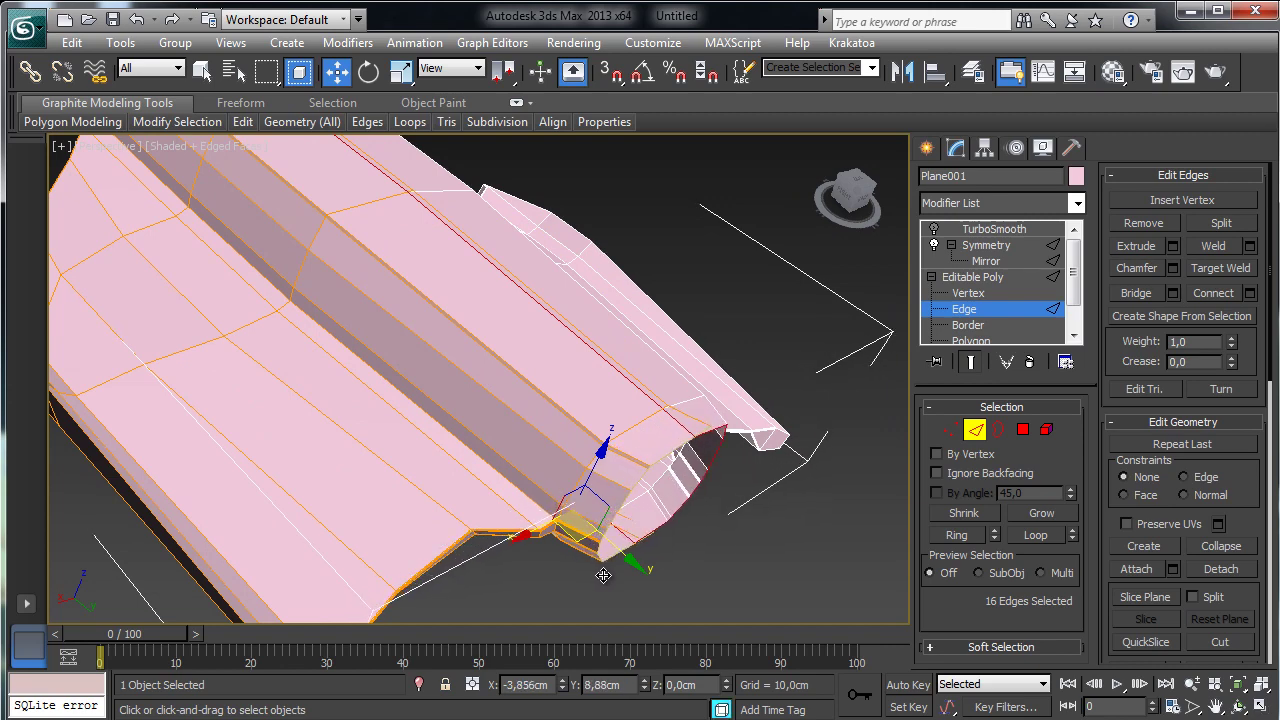
key("ctrl+z")
left_click(400, 71)
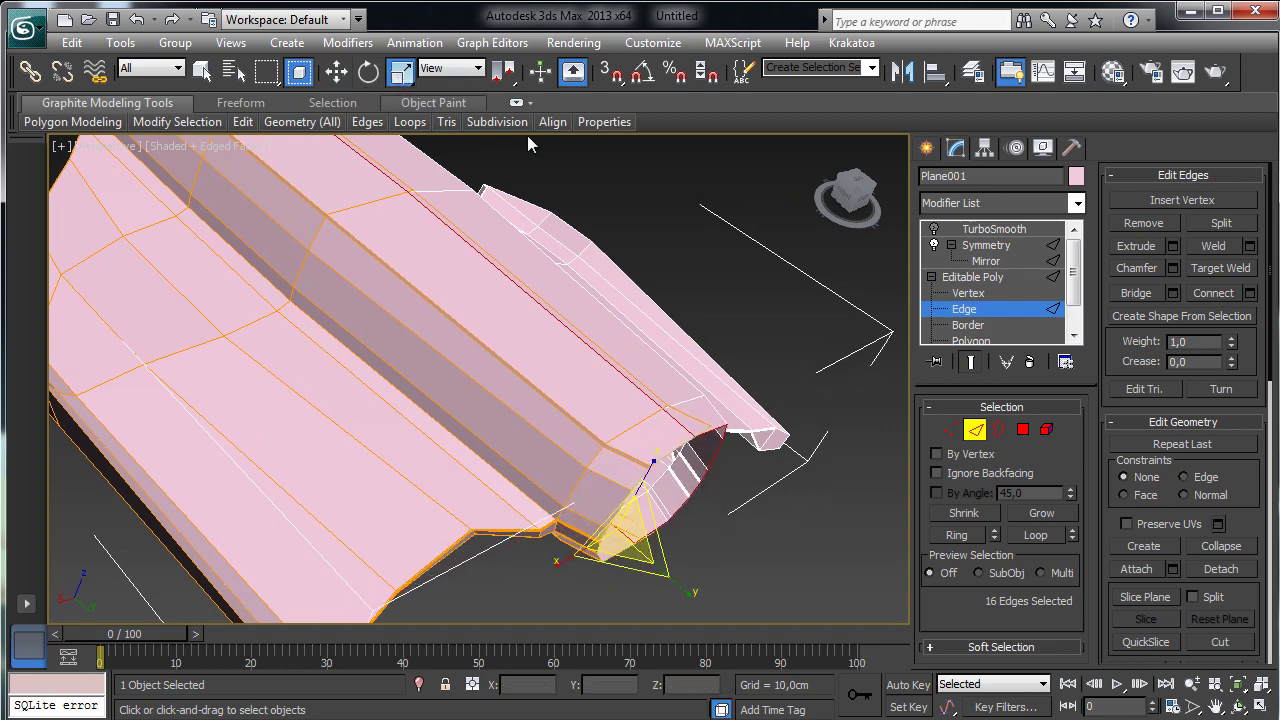
left_click_drag(619, 524, 629, 542)
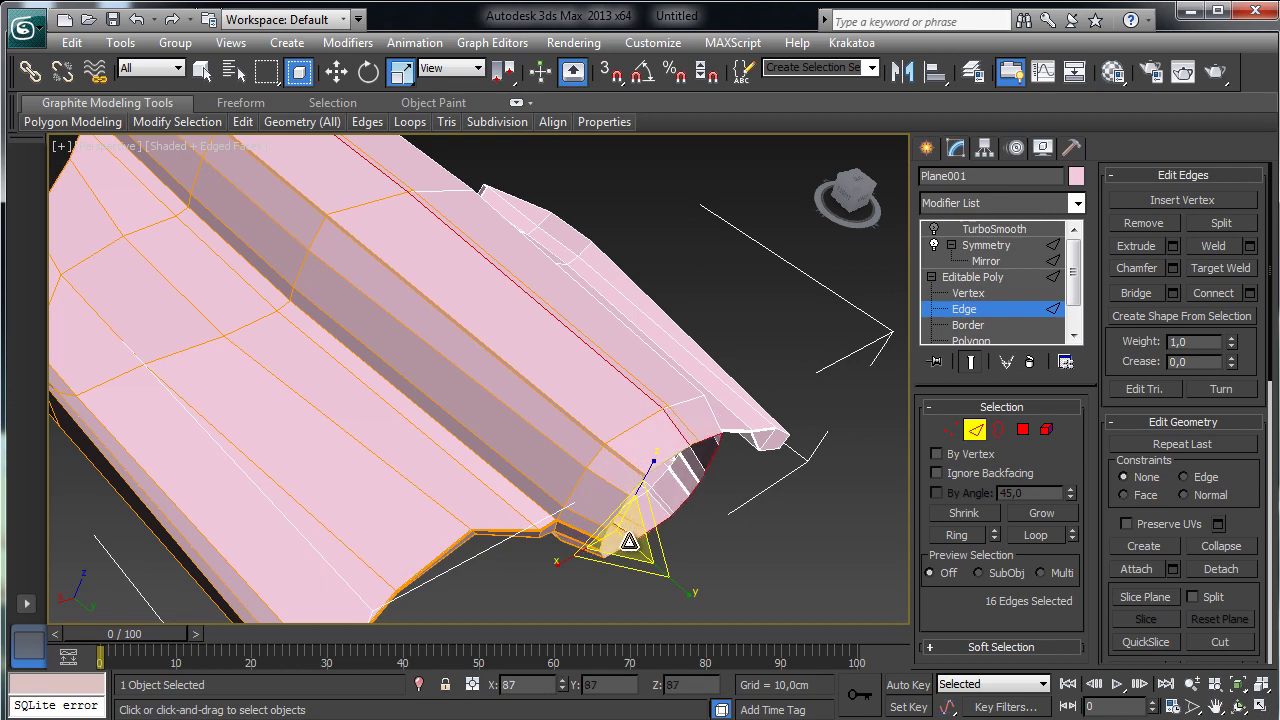
- Extend the rear rim about 9 cm farther with a narrower second row and add a straight end section behind it
left_click(336, 71)
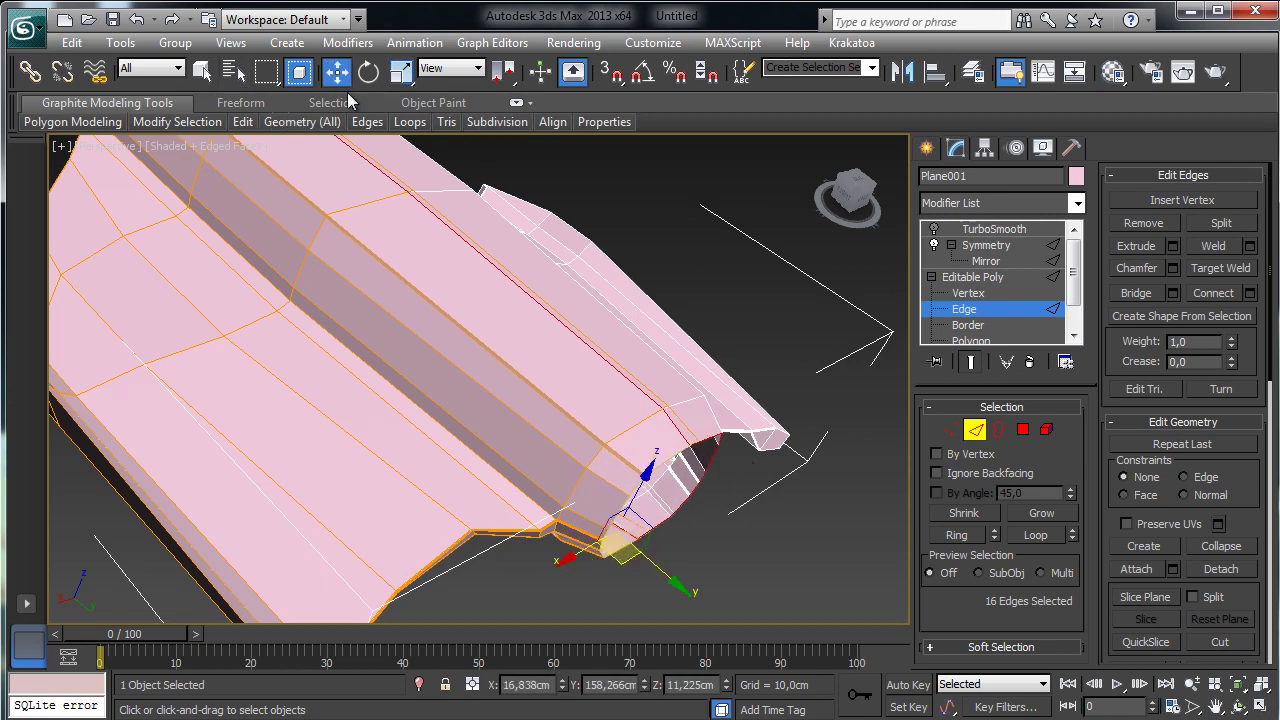
left_click_drag(629, 560, 672, 568)
left_click(400, 71)
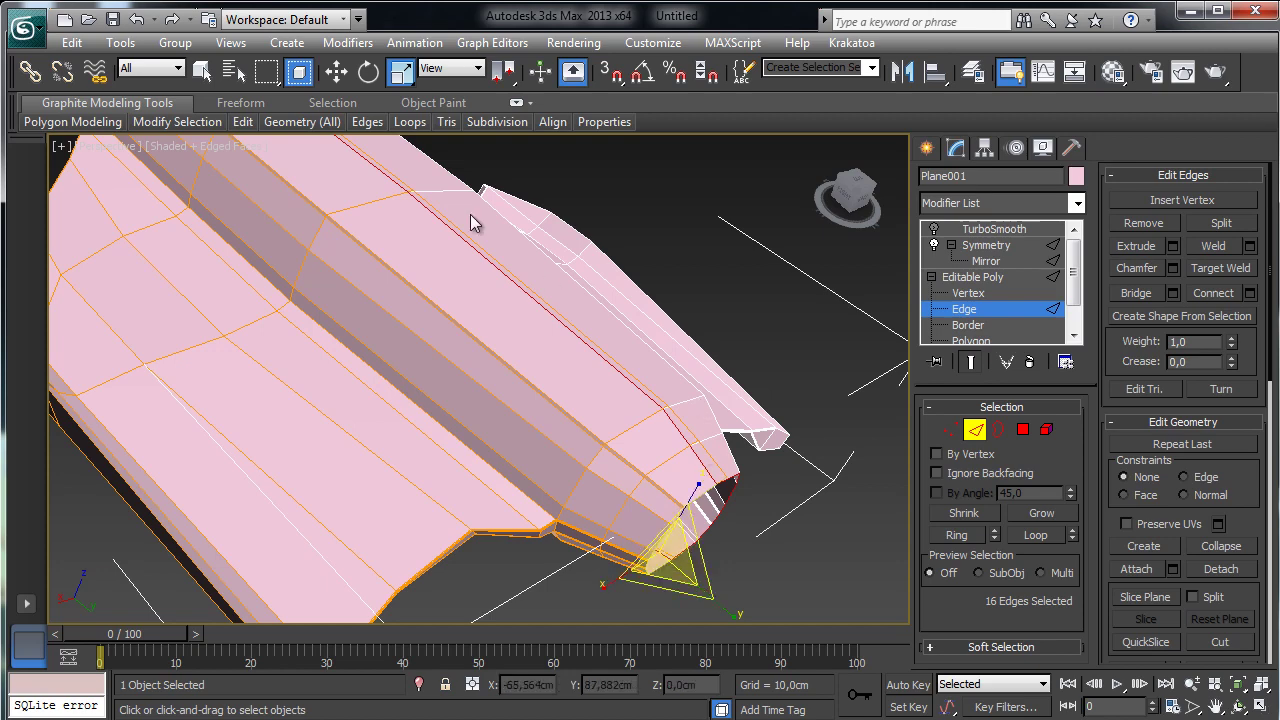
left_click(336, 71)
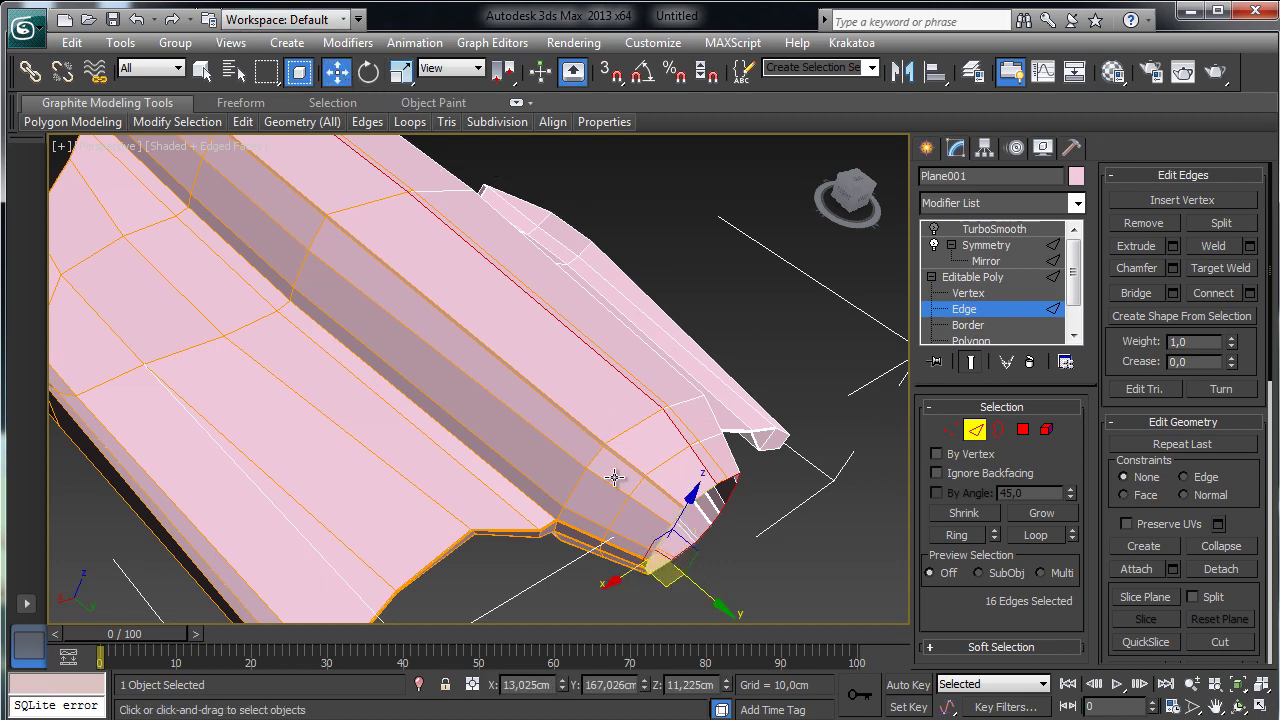
mouse_move(707, 594)
left_mouse_down()
mouse_move(743, 627)
mouse_move(714, 600)
mouse_move(719, 612)
left_mouse_up()
left_click(400, 71)
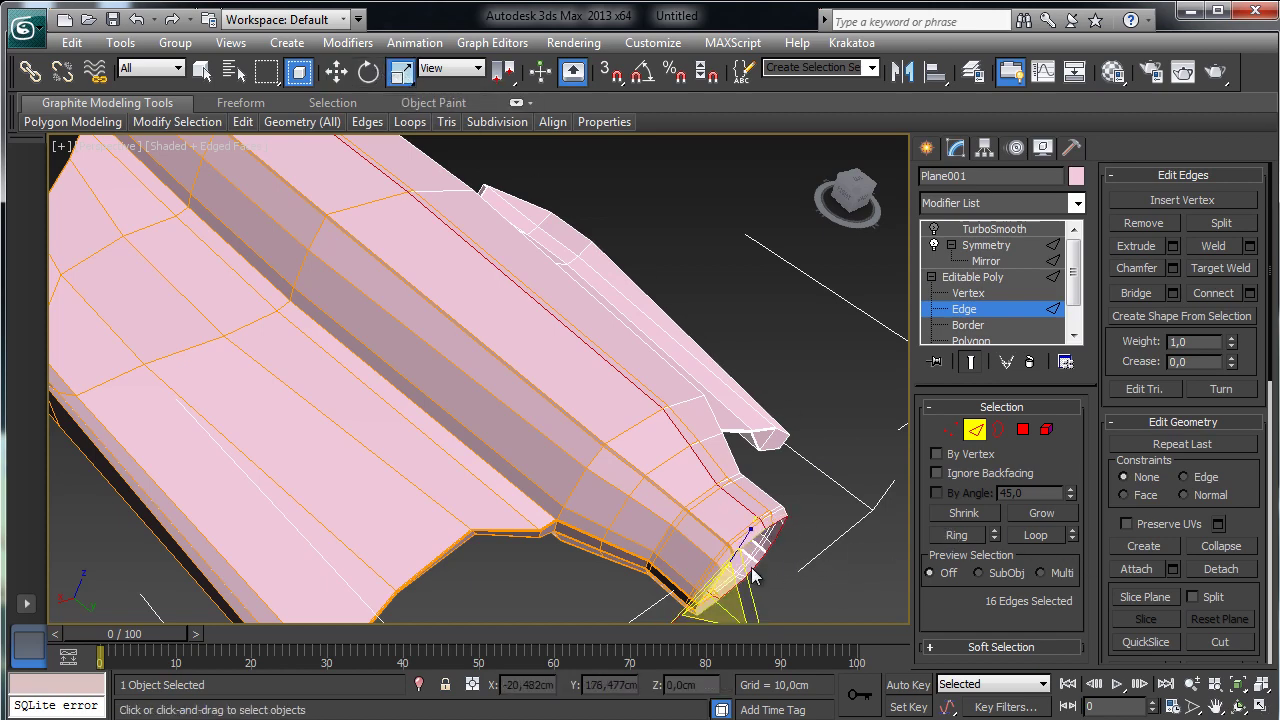
- Turn on TurboSmooth to check the new tail, and display only the base mesh at edge level
left_click(970, 436)
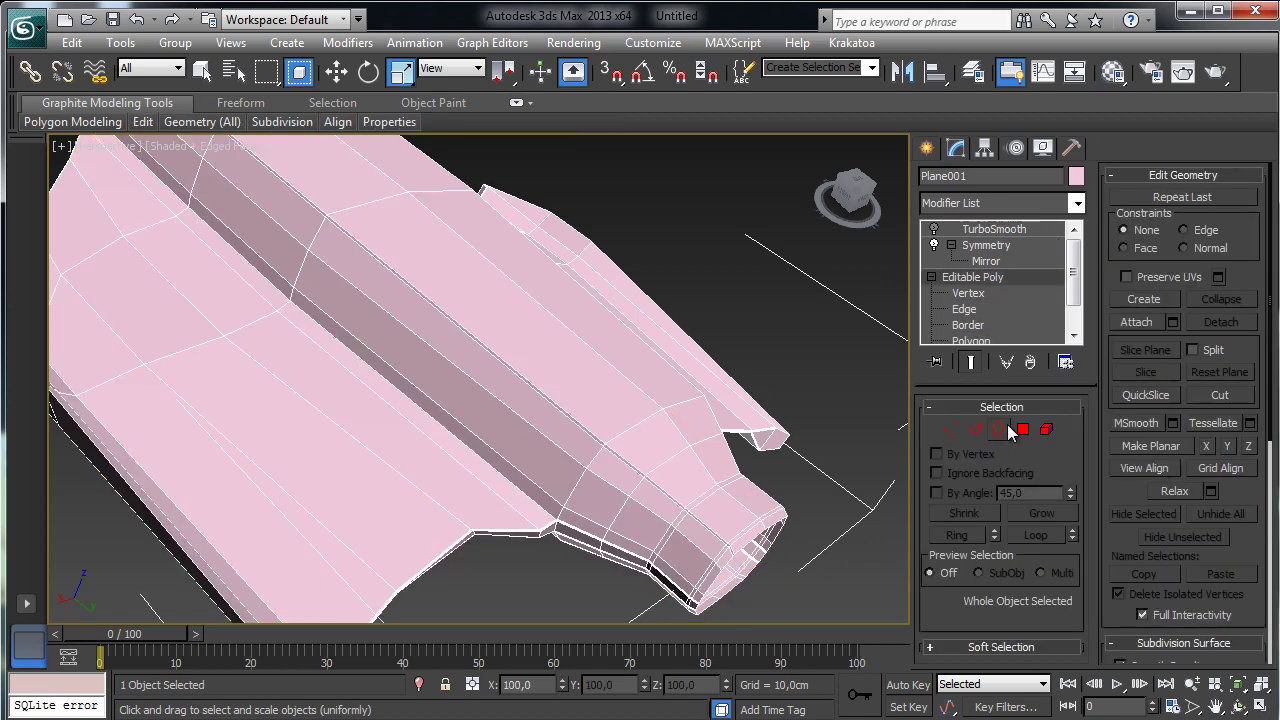
left_click(936, 229)
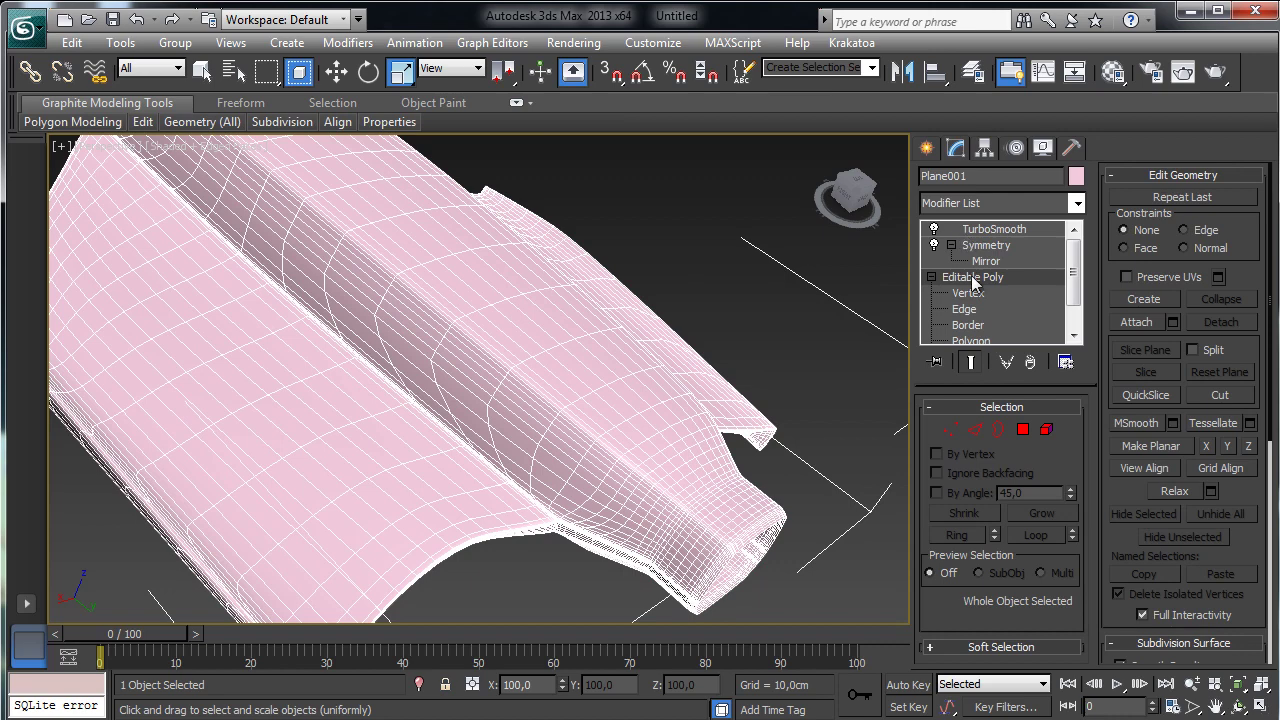
left_click(952, 432)
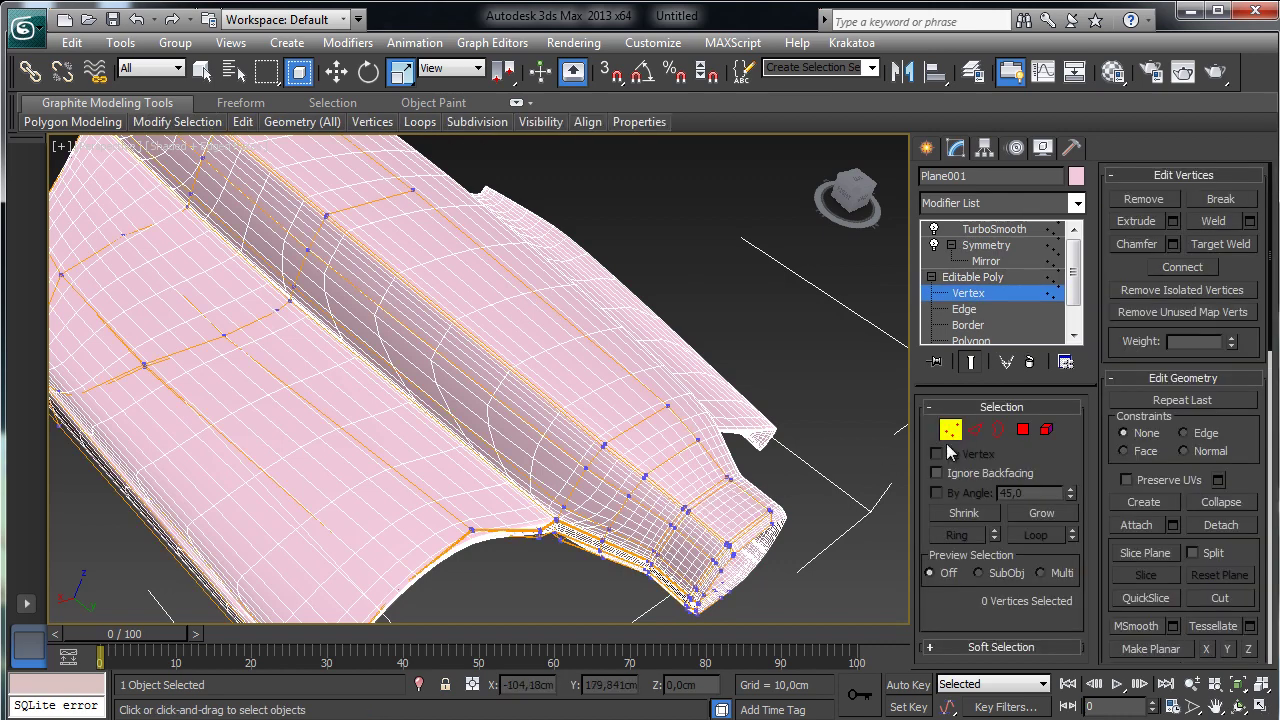
left_click(970, 362)
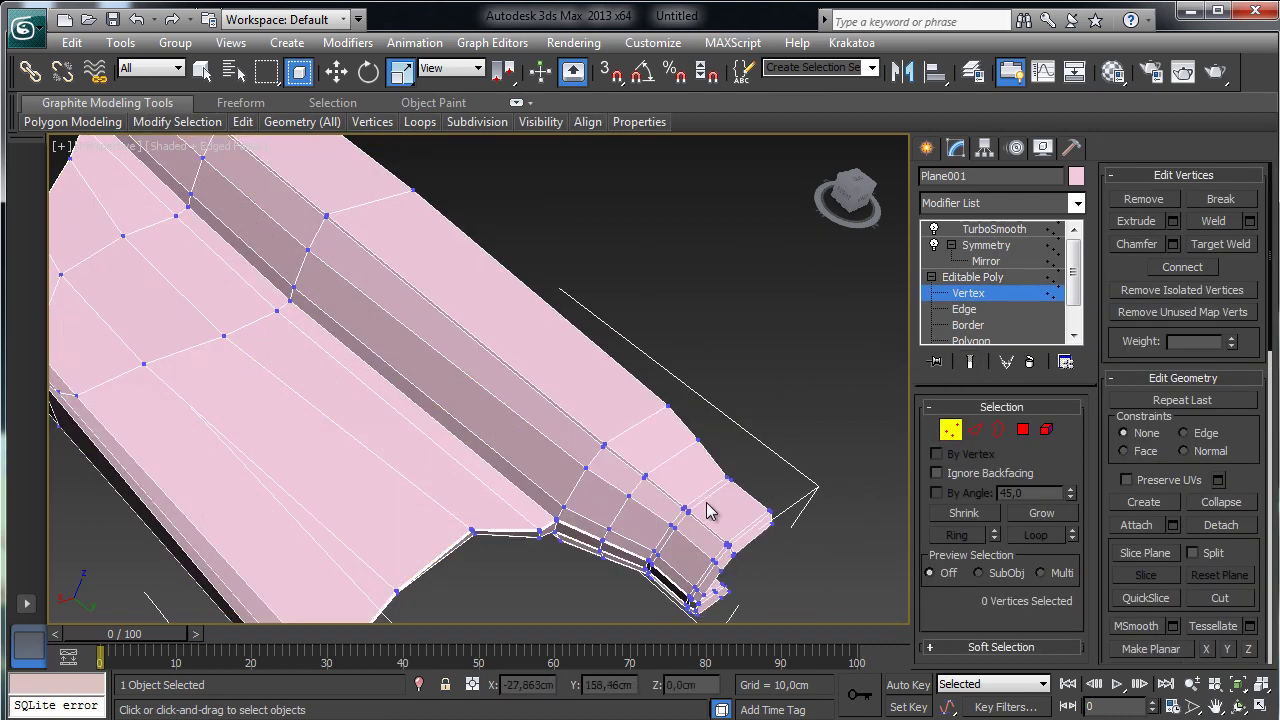
left_click(980, 432)
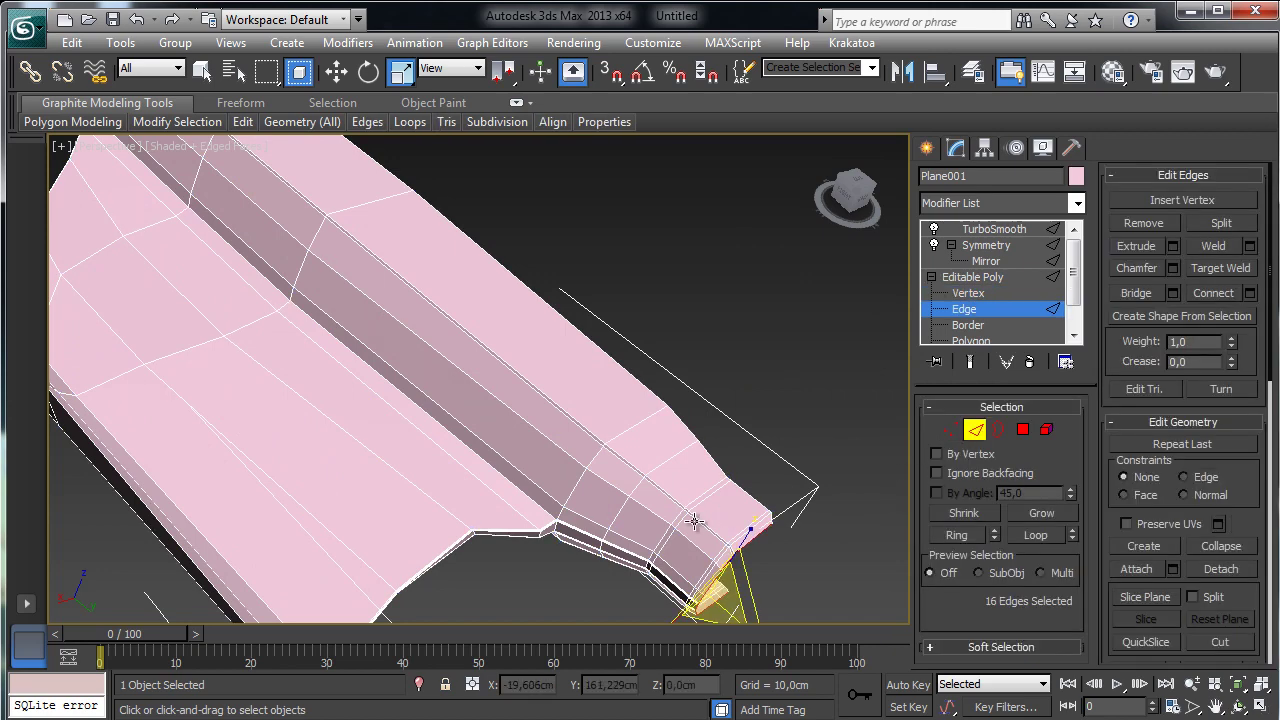
- Select the edge loop where the tail's taper meets its straight end section, working in the Left view
left_click(1263, 703)
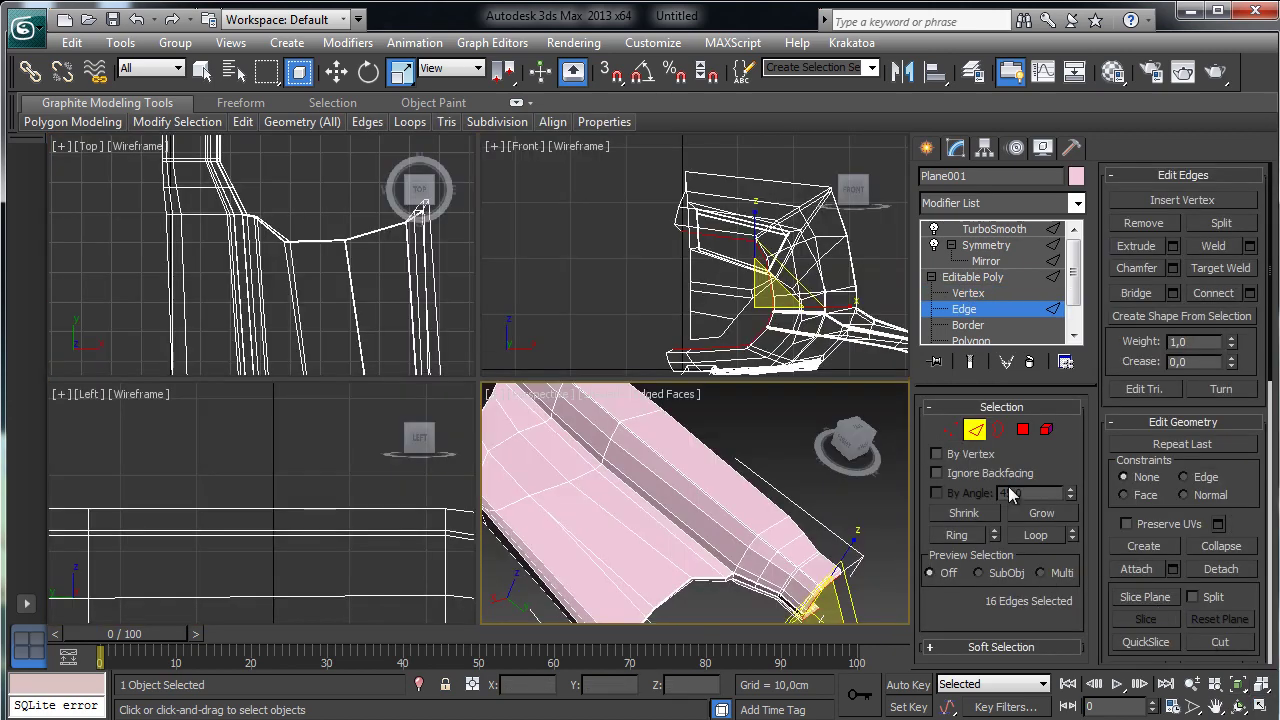
right_click(292, 460)
left_click(1240, 684)
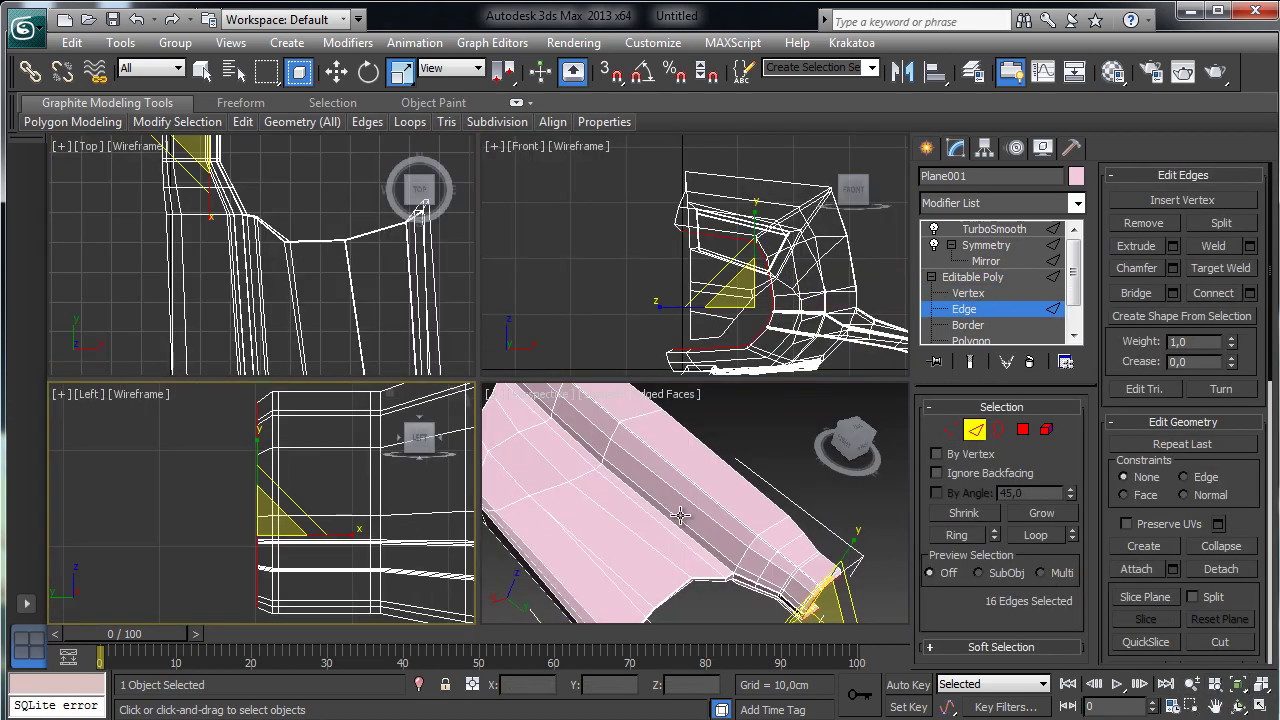
left_click(1192, 684)
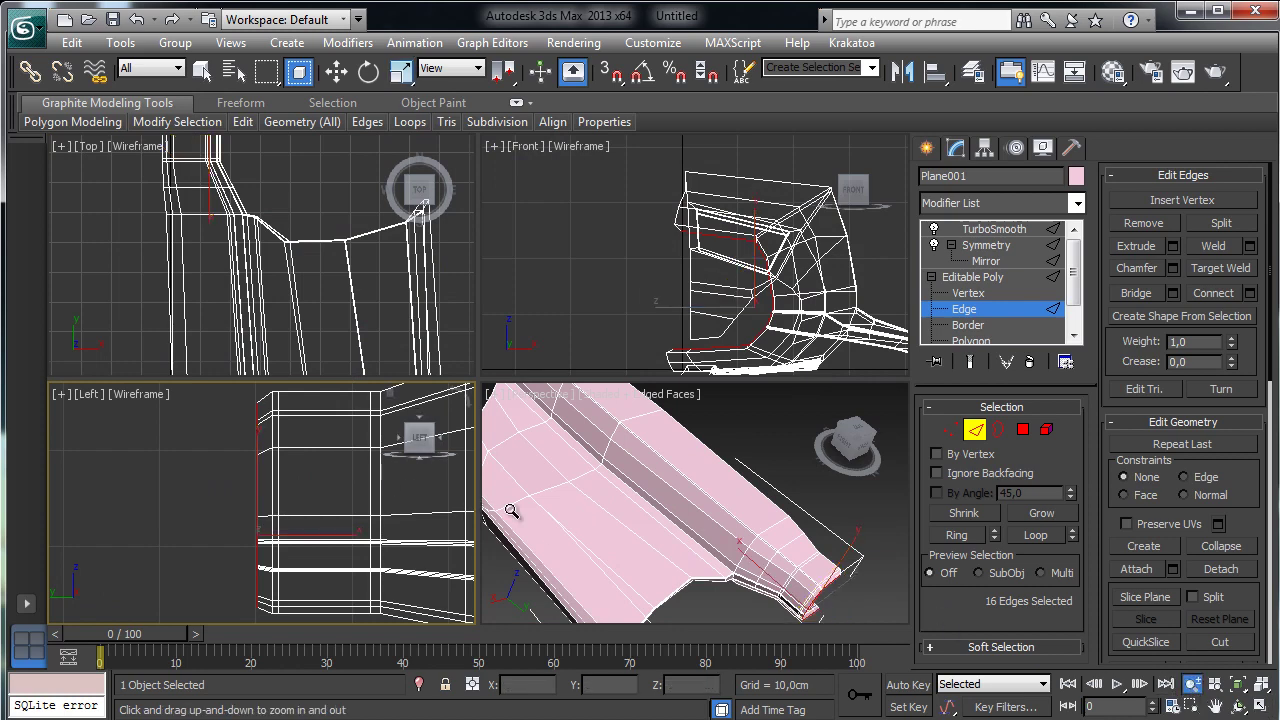
left_click_drag(300, 560, 318, 315)
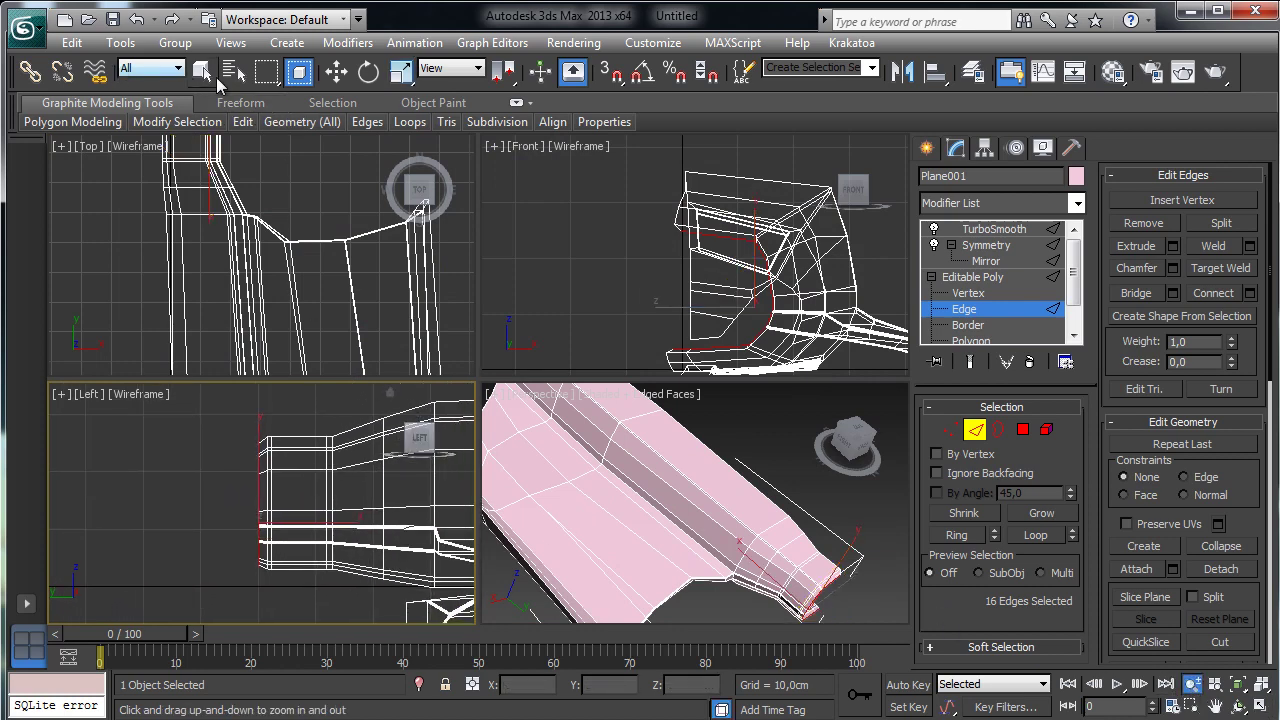
left_click(201, 71)
left_click(344, 458)
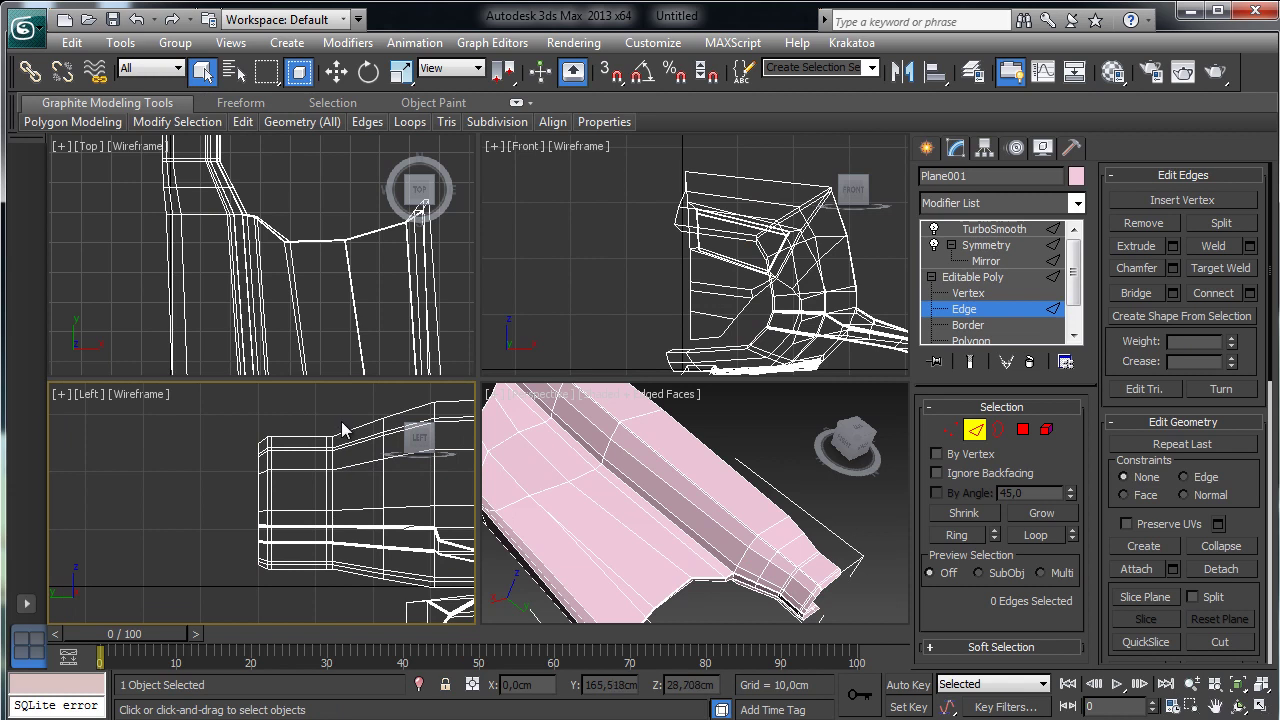
left_click_drag(344, 426, 333, 590)
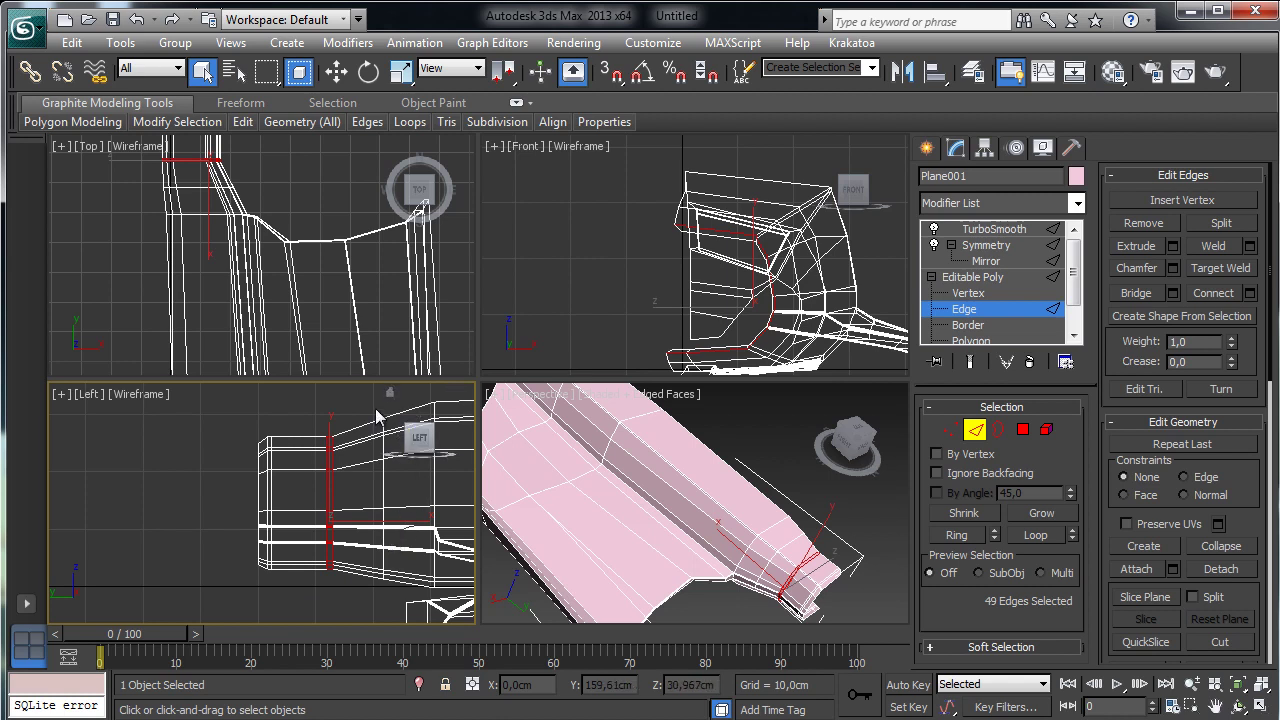
left_click_drag(350, 418, 334, 583)
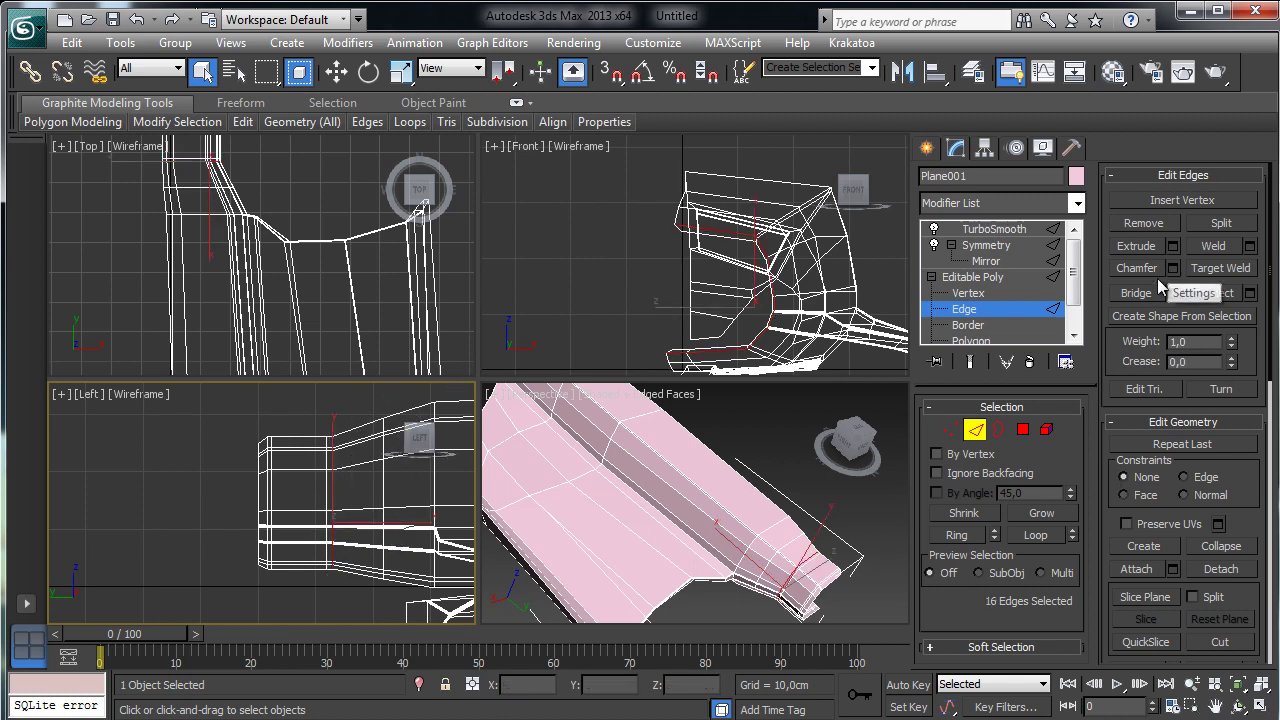
- Chamfer the selected tail edge loop by 0,303 cm with 3 segments
middle_click(792, 472)
left_click(1237, 684)
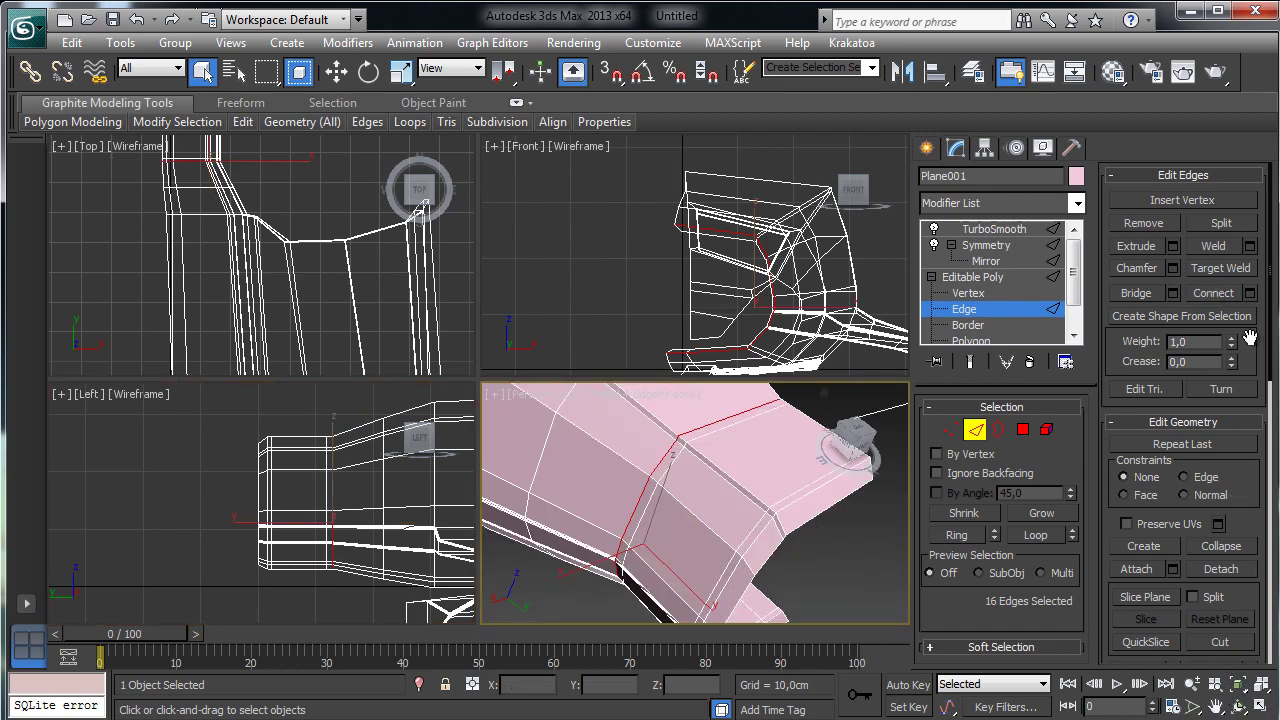
left_click(1172, 269)
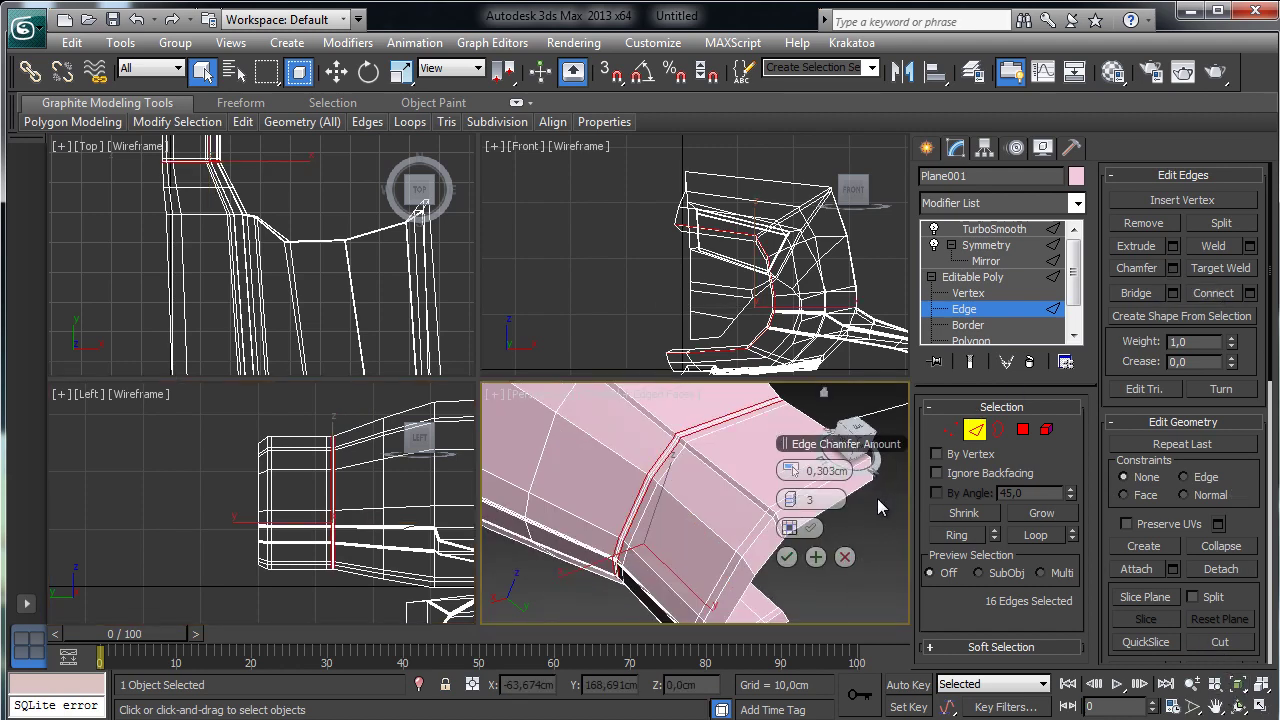
left_click(836, 557)
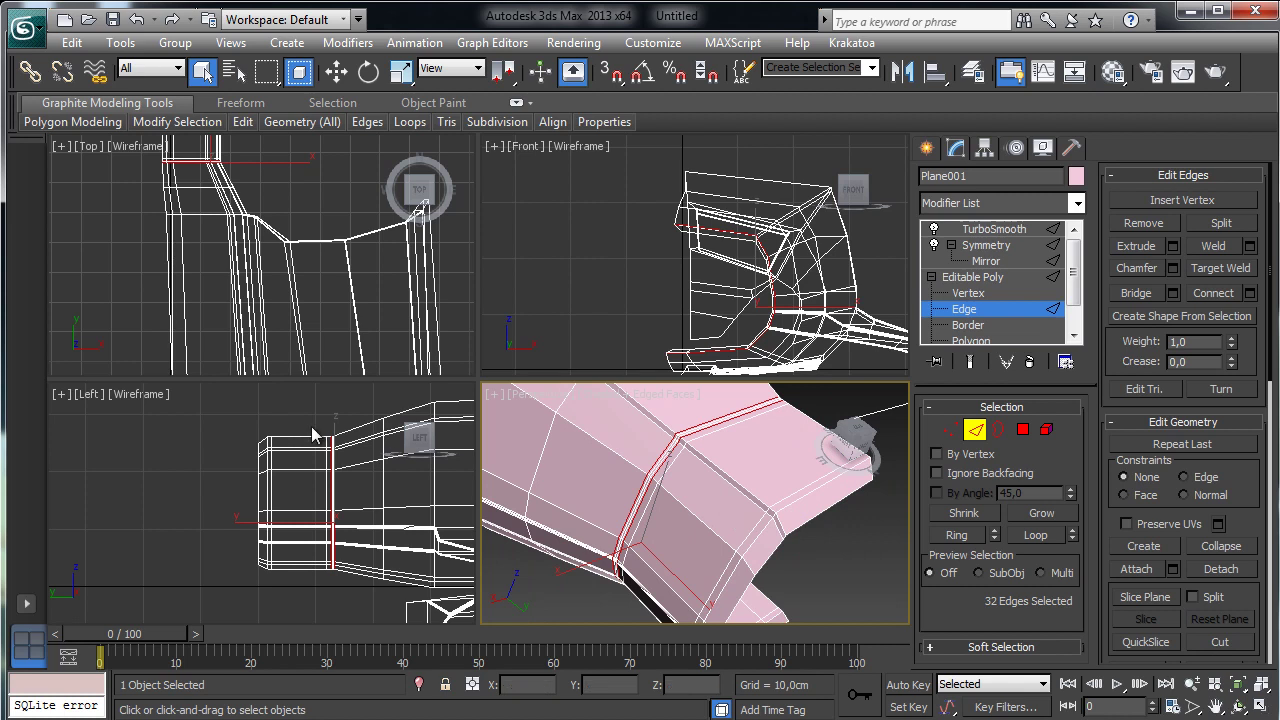
left_click_drag(310, 421, 334, 592)
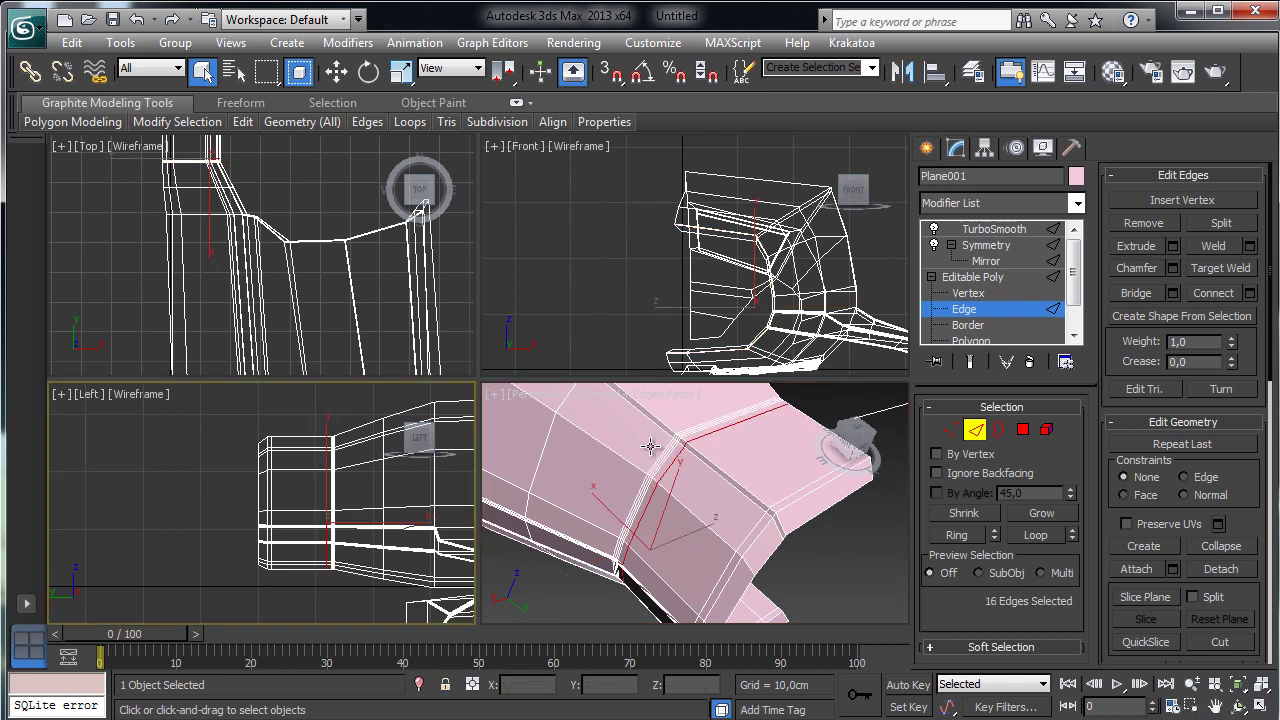
left_click(1173, 267)
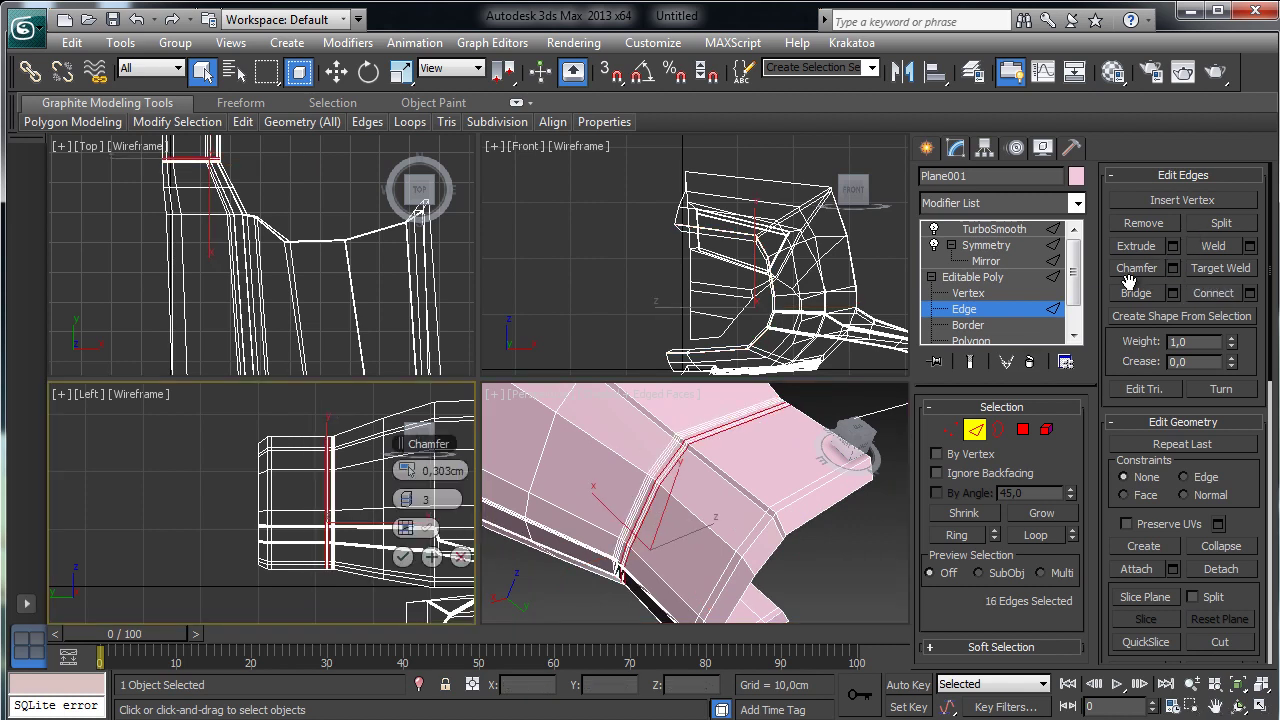
left_click(284, 425)
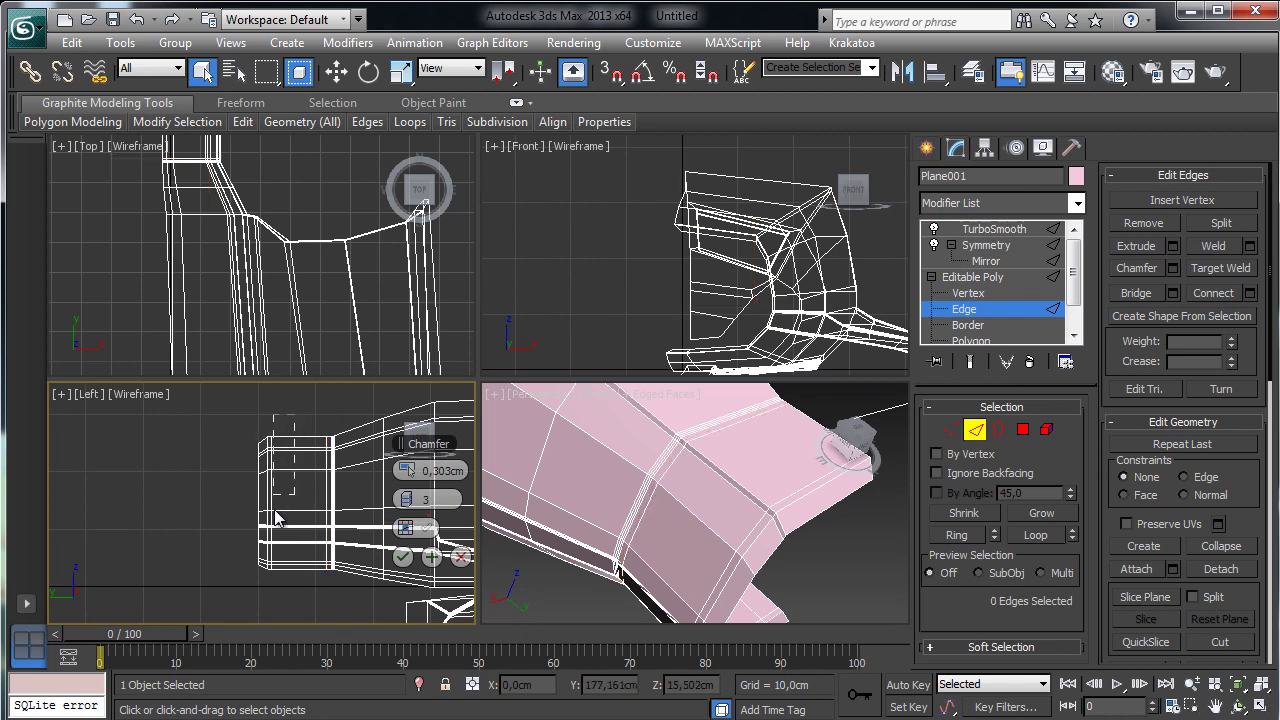
- Chamfer the edge loop just before the tail's open end by 0,303 cm with 3 segments, and chamfer the resulting edges again with the same settings
left_click_drag(277, 517, 276, 595)
left_click(1140, 269)
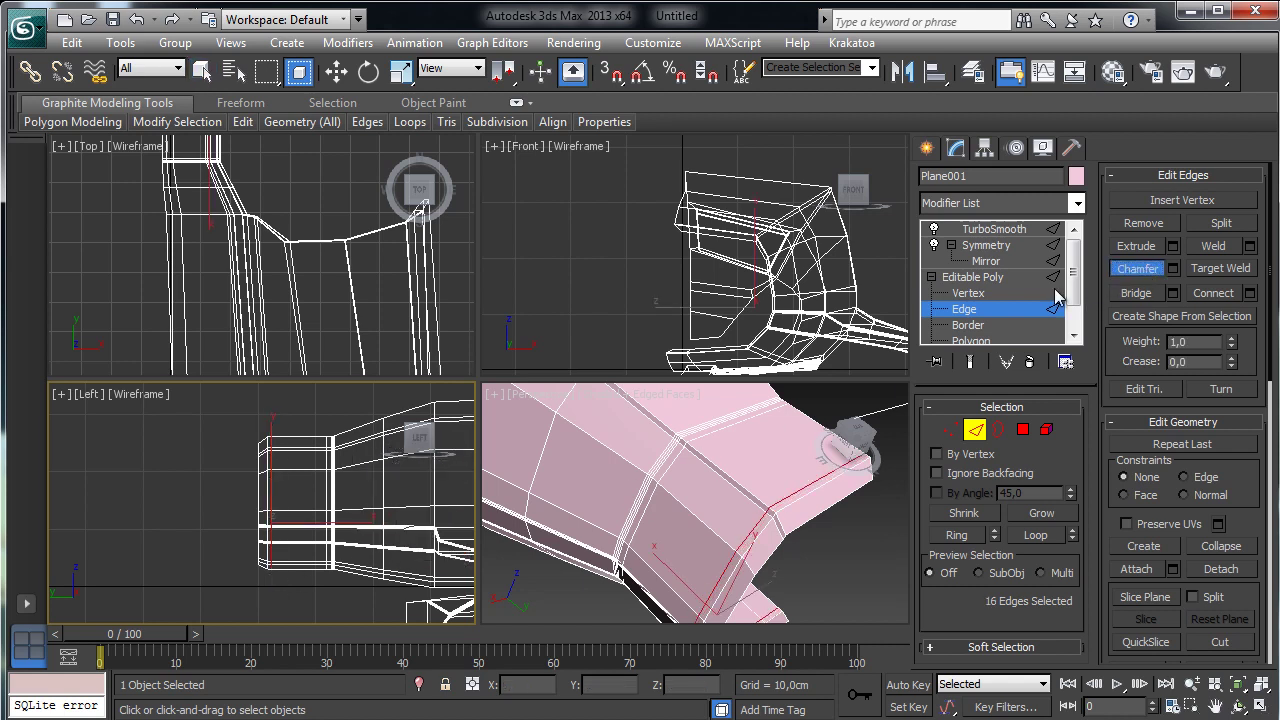
left_click(1173, 268)
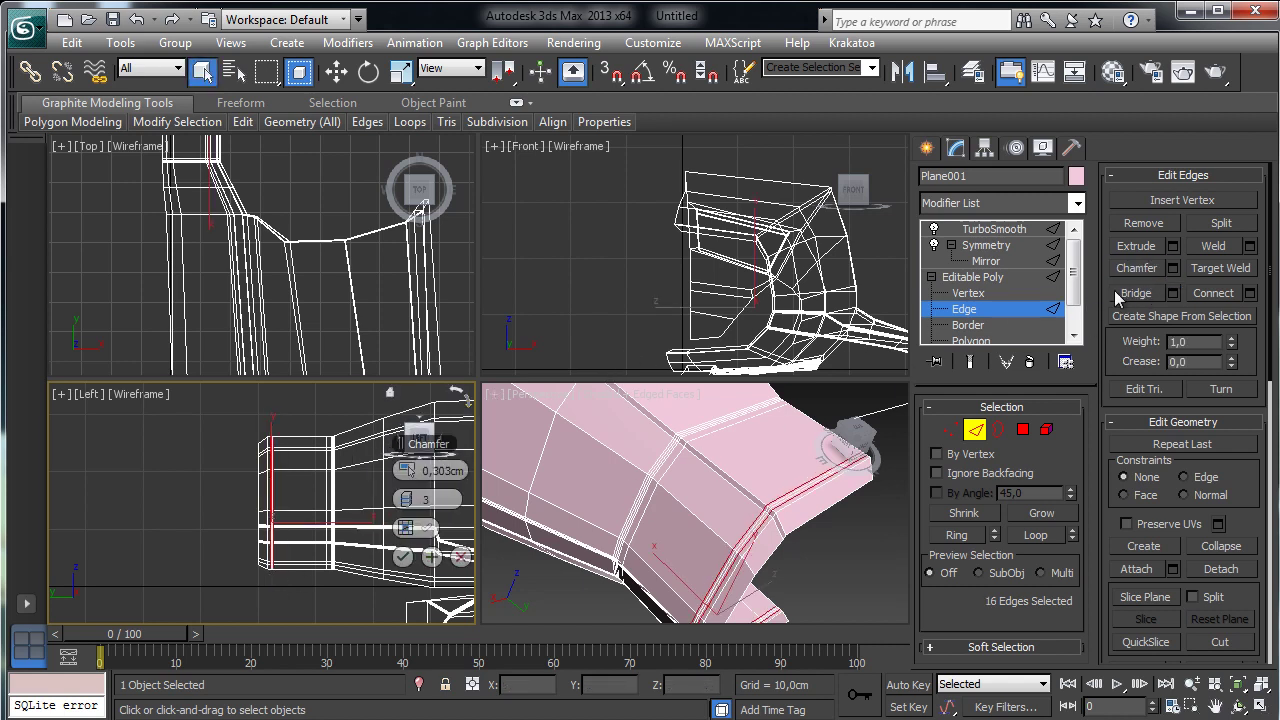
left_click(402, 557)
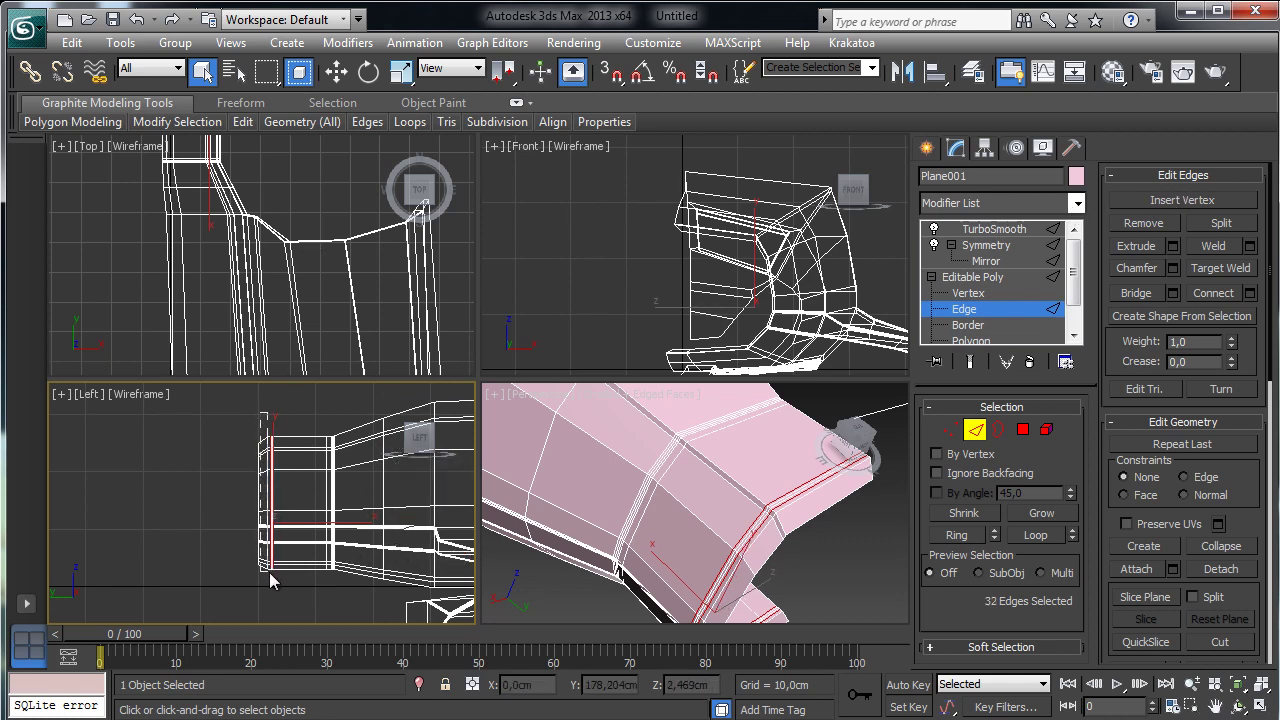
left_click_drag(273, 585, 274, 585)
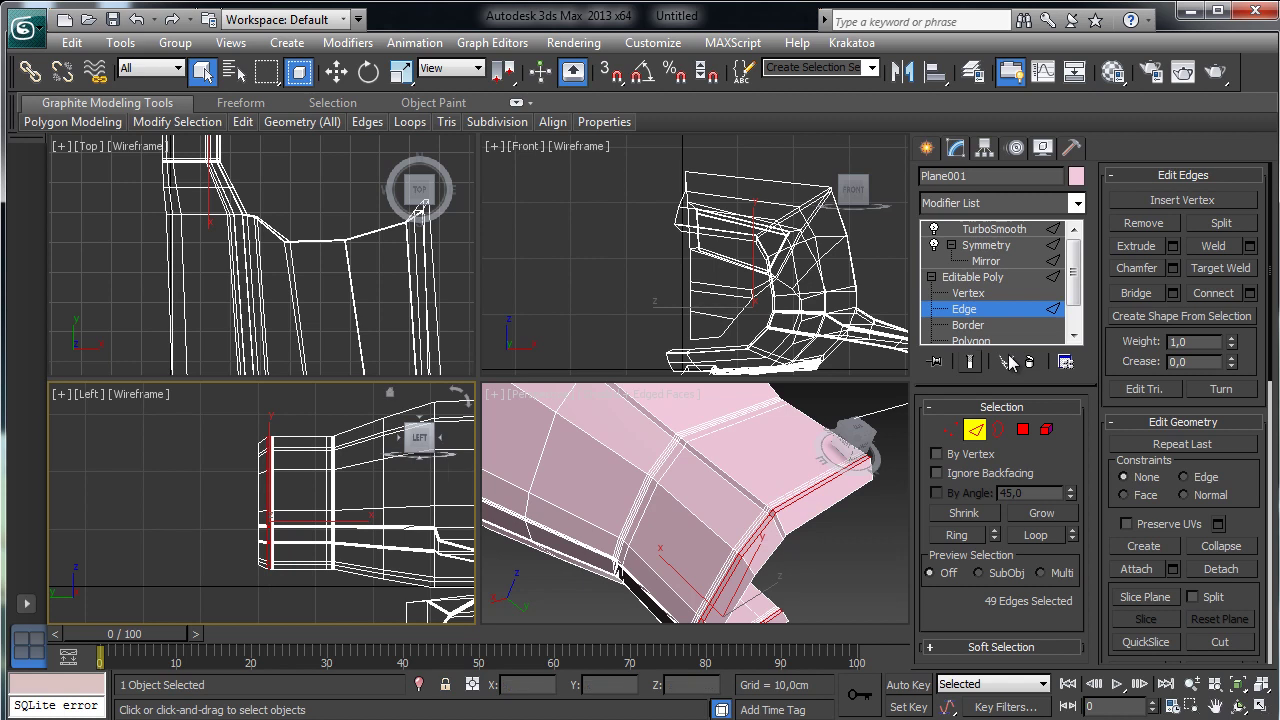
left_click(1174, 270)
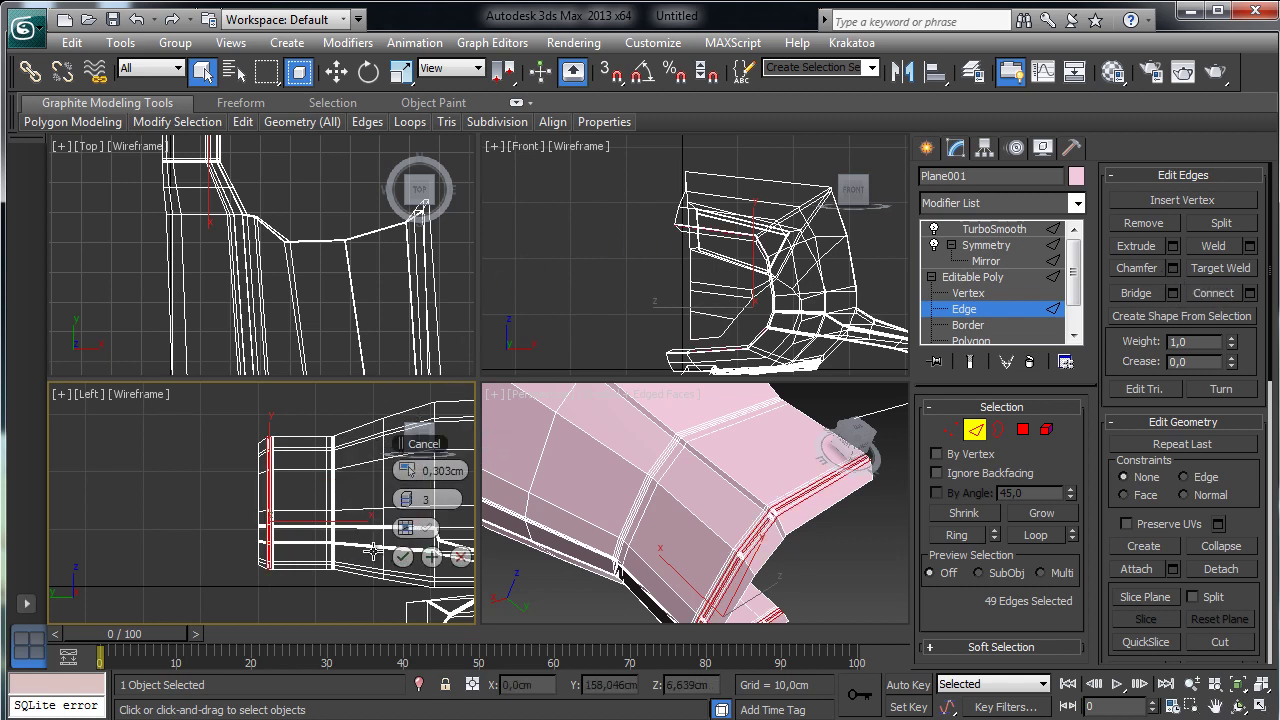
left_click(403, 557)
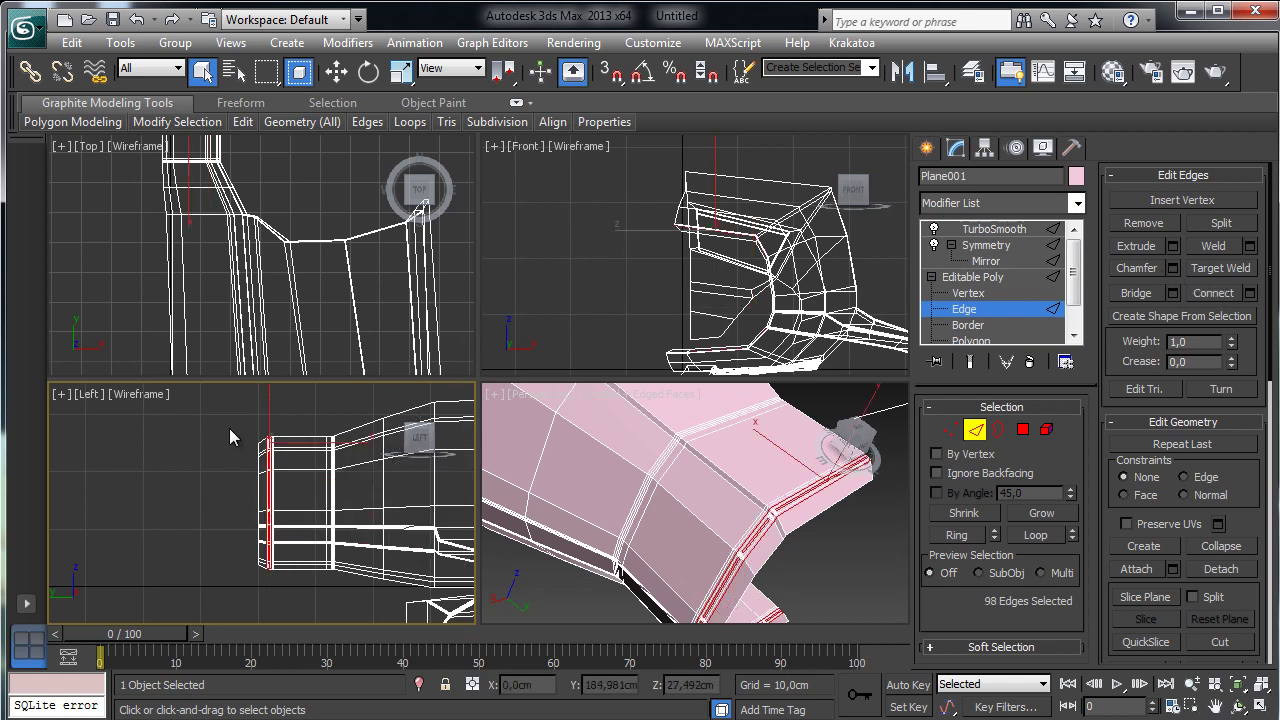
- Chamfer the outermost rim edges of the tail's open end by 1,534 cm with 3 segments
left_click_drag(234, 415, 248, 481)
left_click_drag(259, 581, 263, 580)
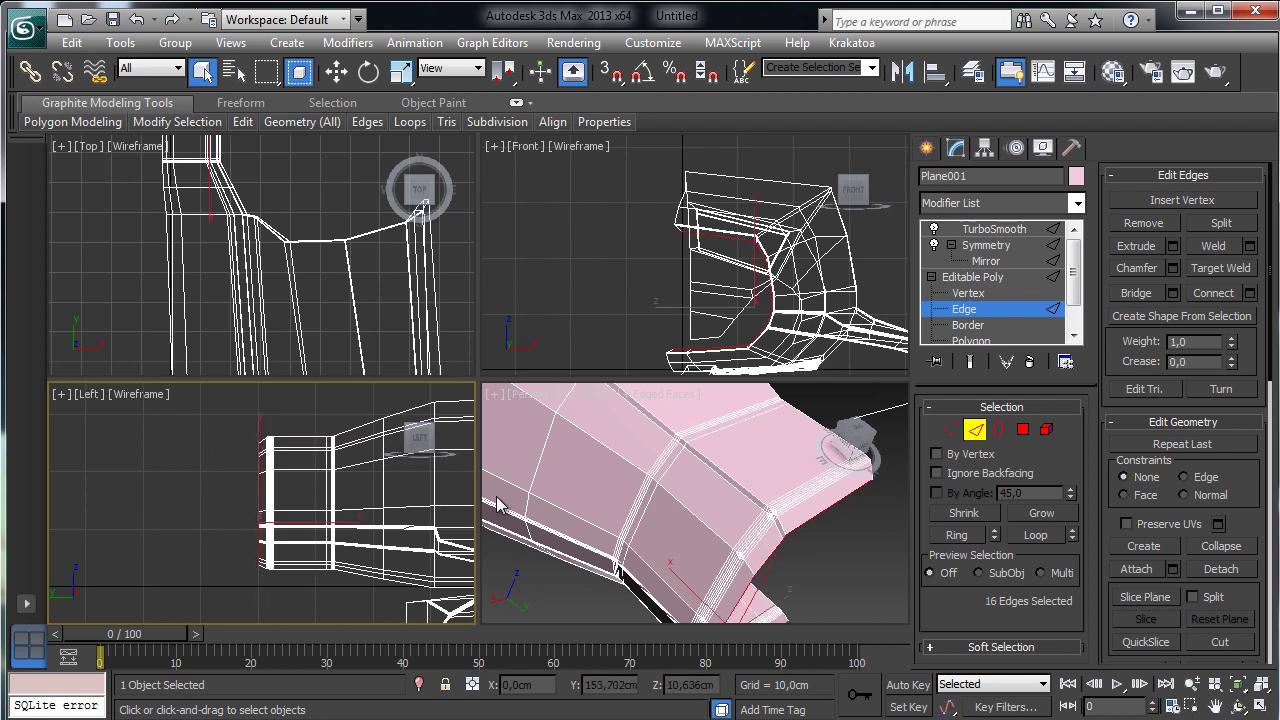
left_click(1173, 268)
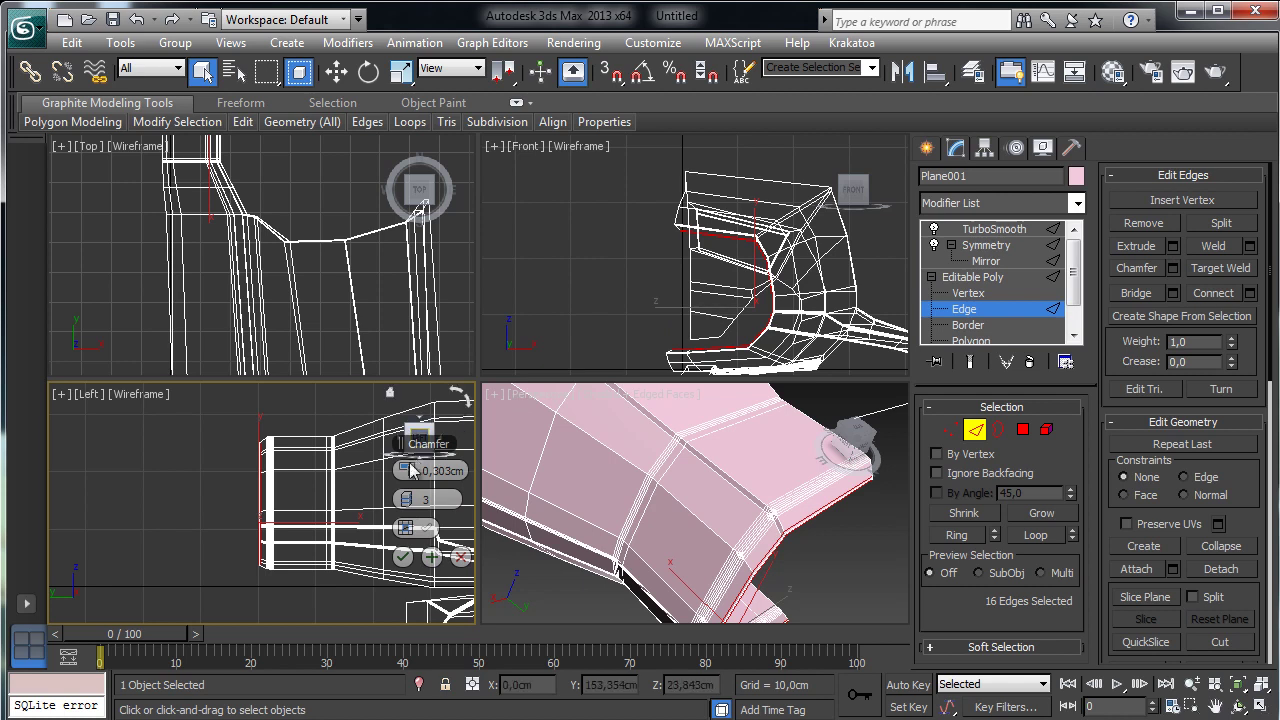
left_click_drag(367, 477, 362, 470)
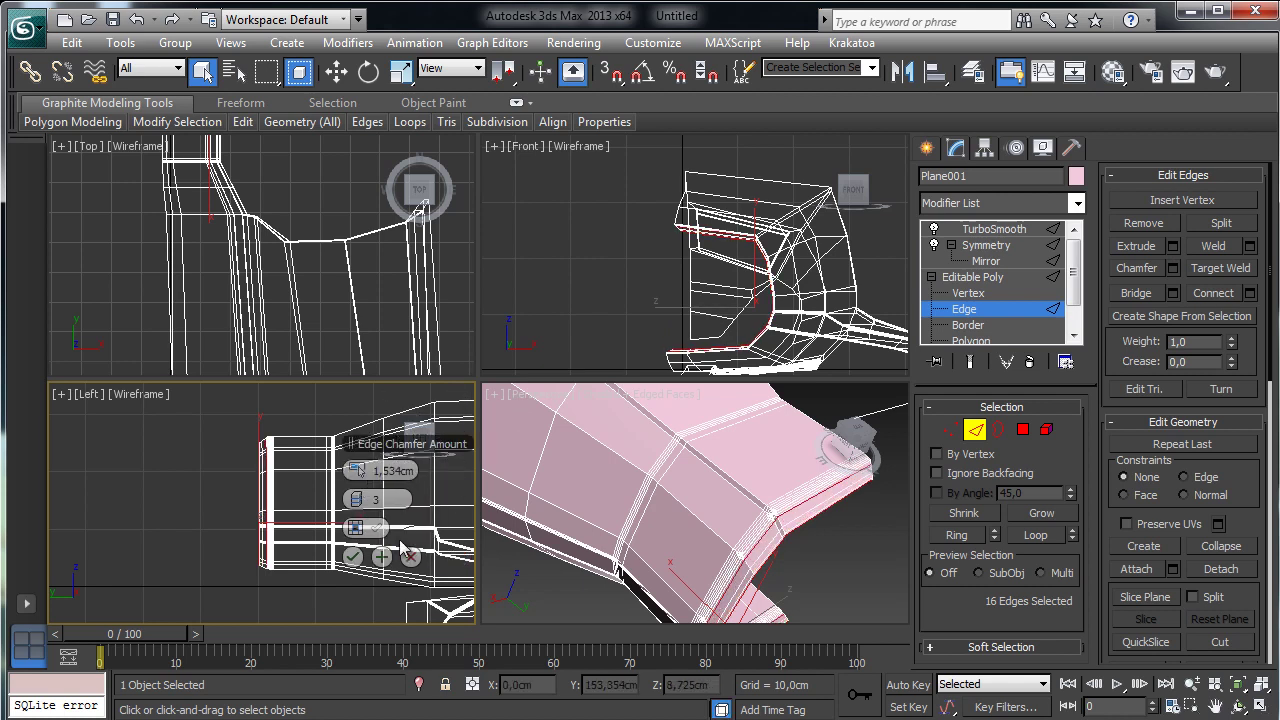
left_click(352, 557)
- Show the smoothed end result of the modifier stack and turn off Edged Faces in the Perspective view
left_click(975, 429)
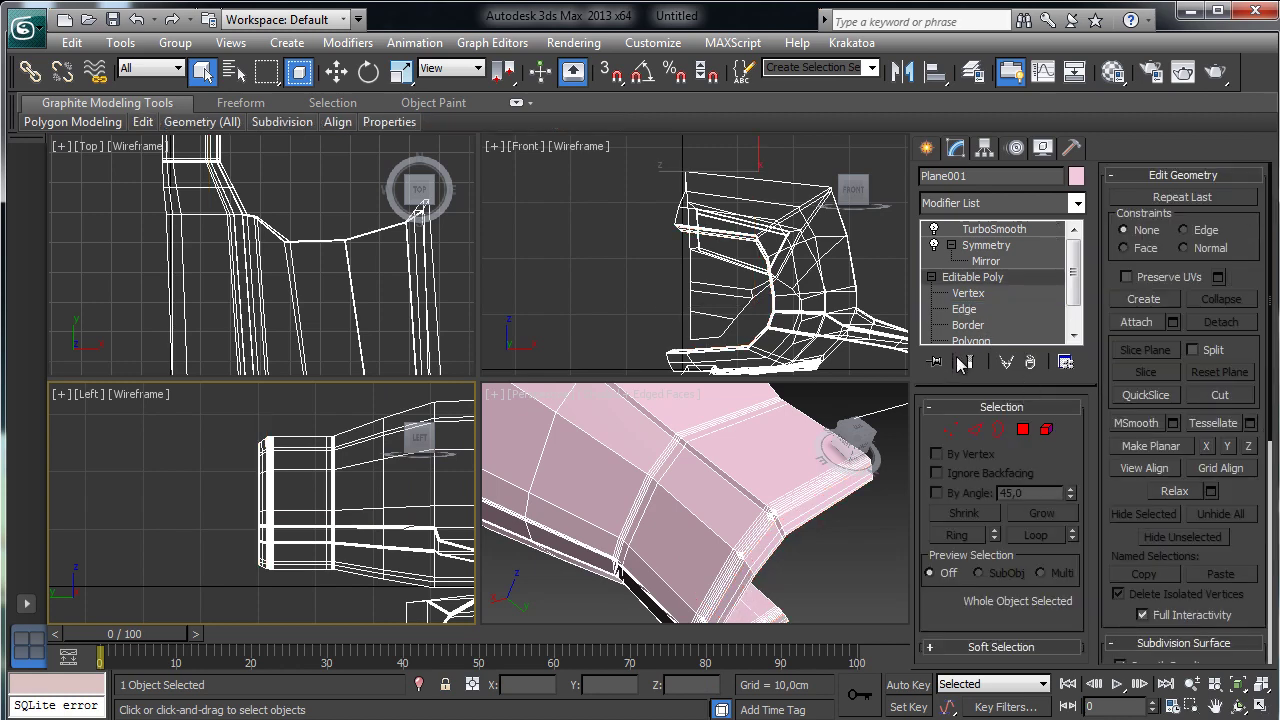
left_click(969, 361)
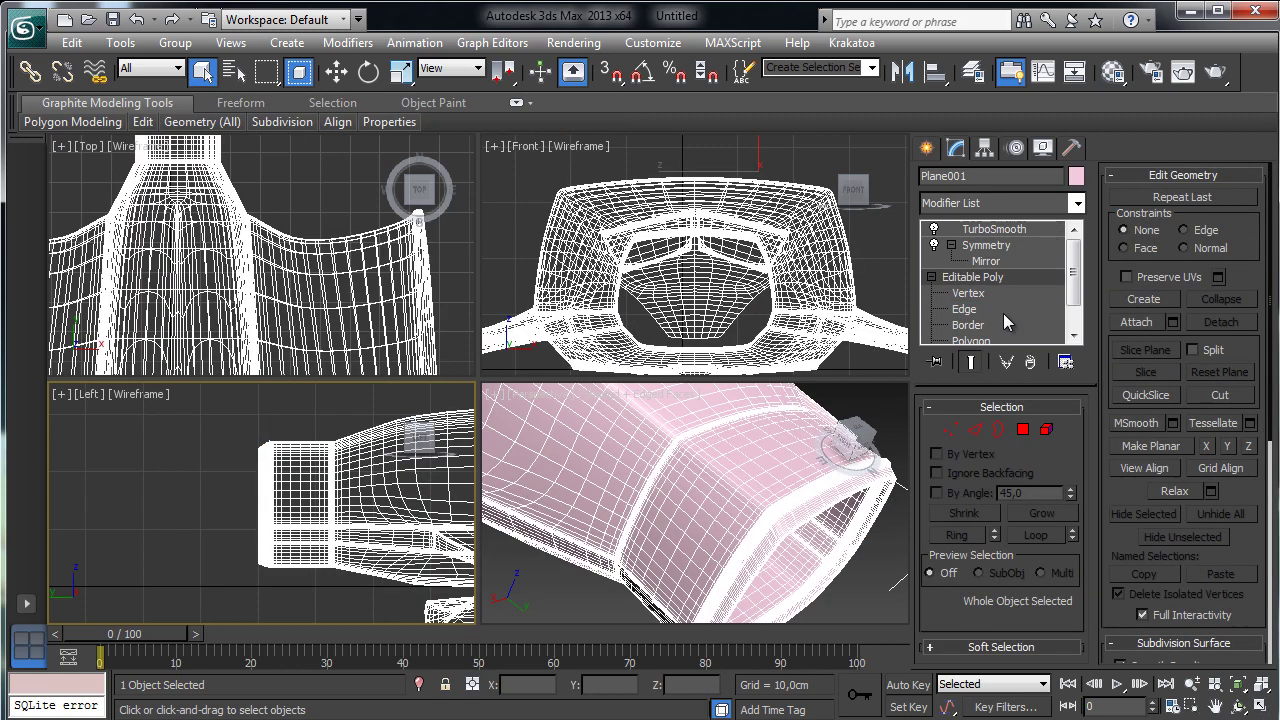
left_click(583, 388)
left_click(663, 396)
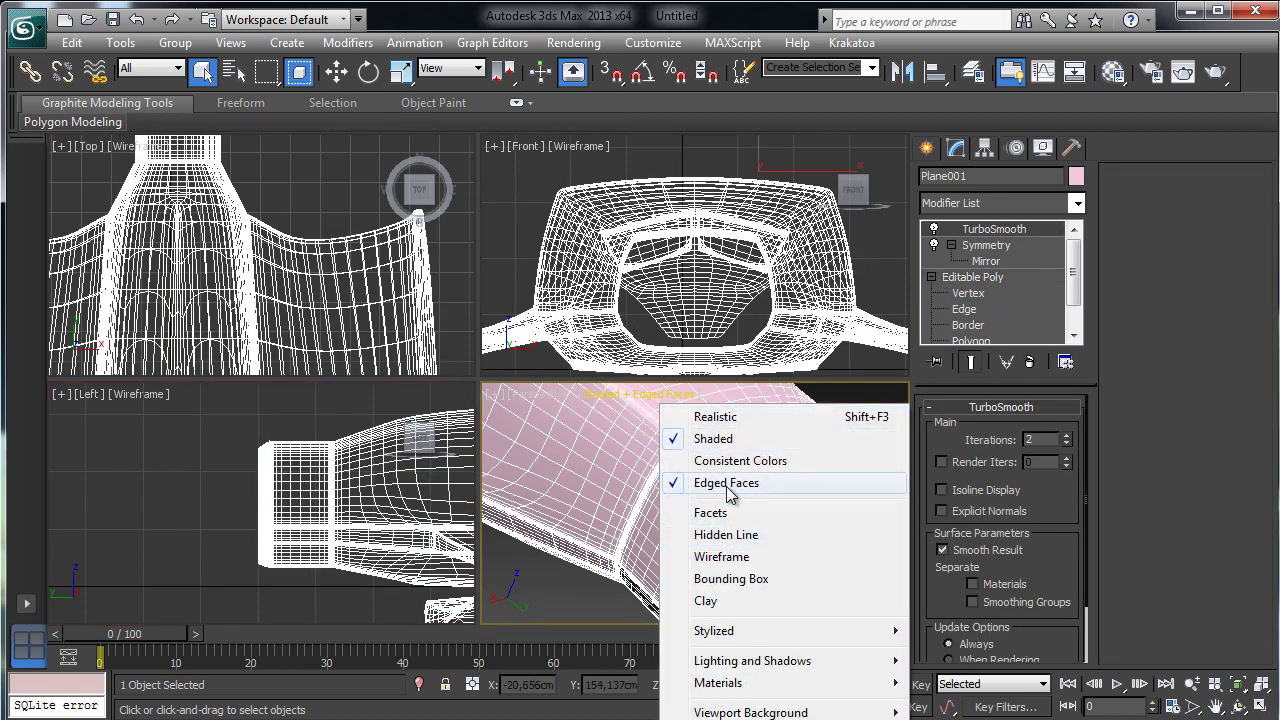
left_click(727, 484)
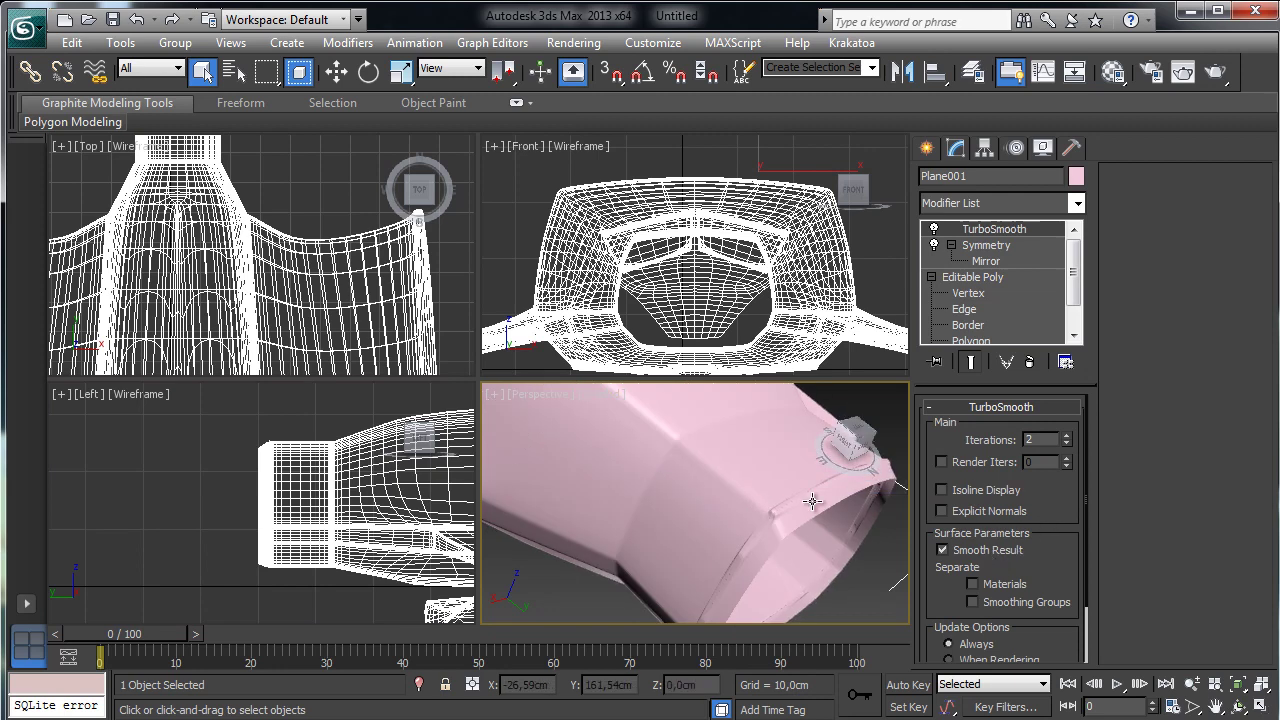
left_click(1193, 683)
left_click_drag(710, 478, 780, 480)
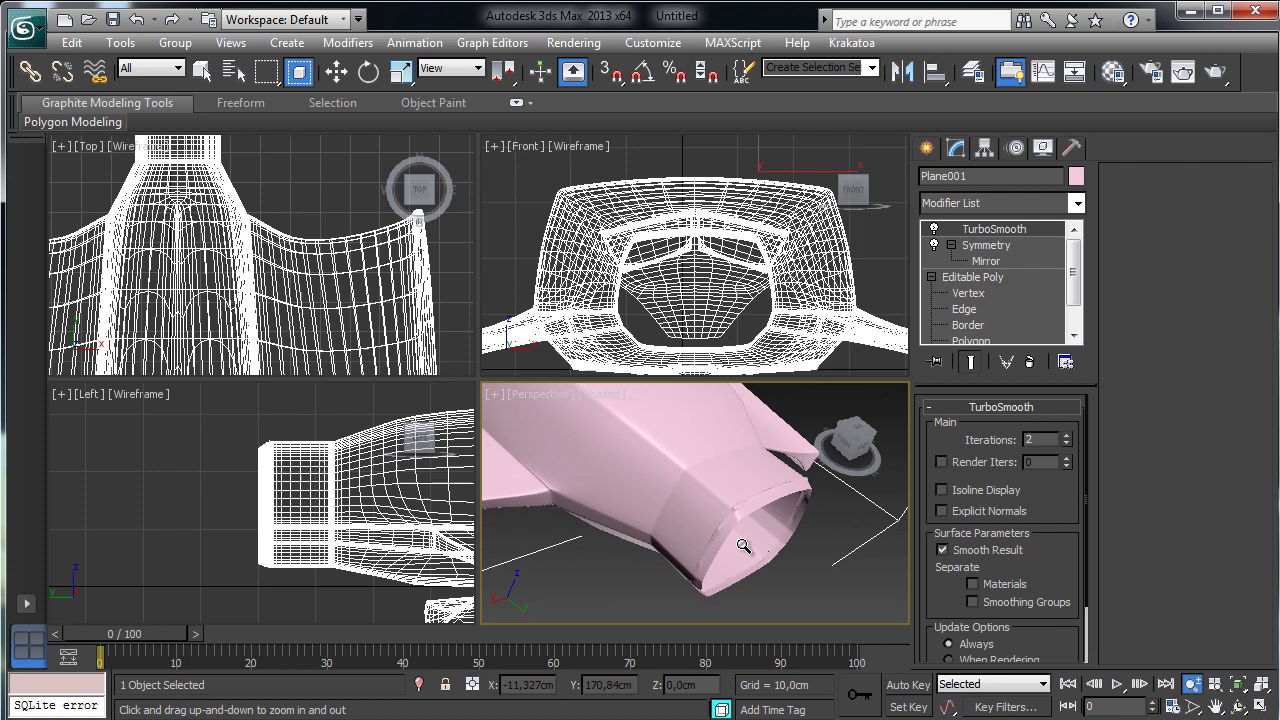
- Add a Shell modifier above TurboSmooth with an outer amount of 0 and an inner amount of 1,07 cm
left_click(1077, 203)
scroll(1080, 257, "down", 15)
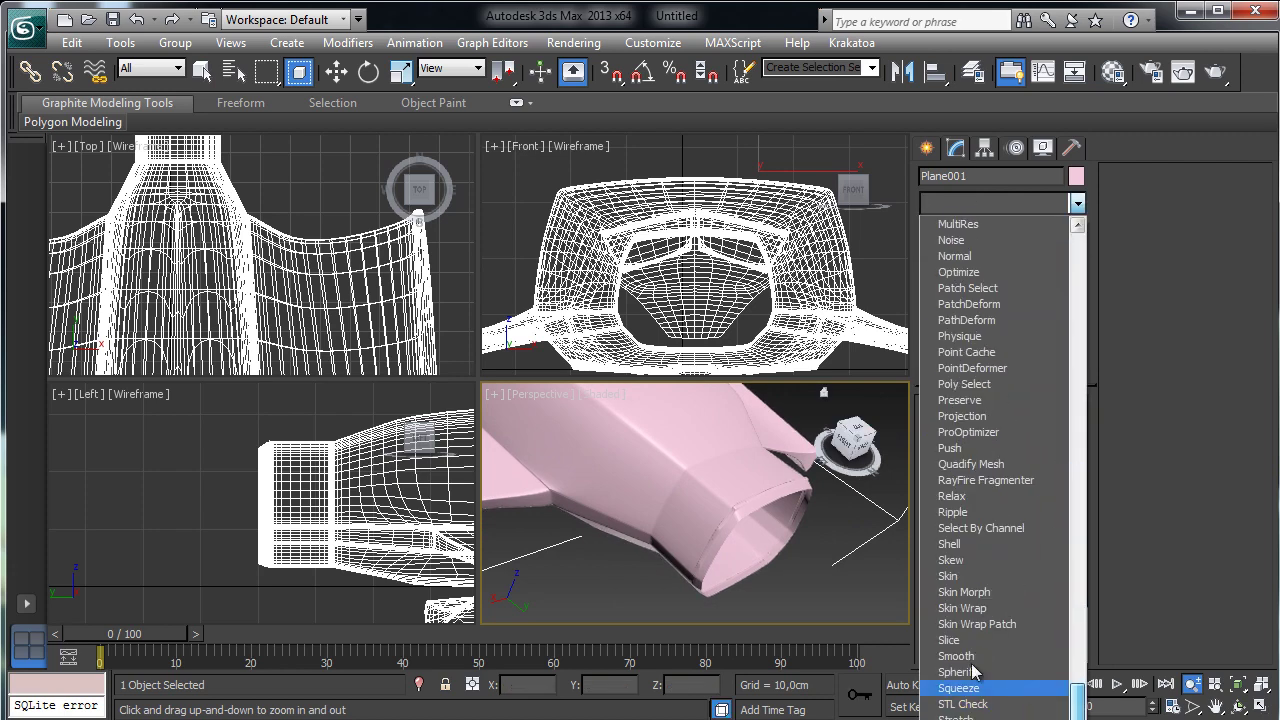
left_click(967, 545)
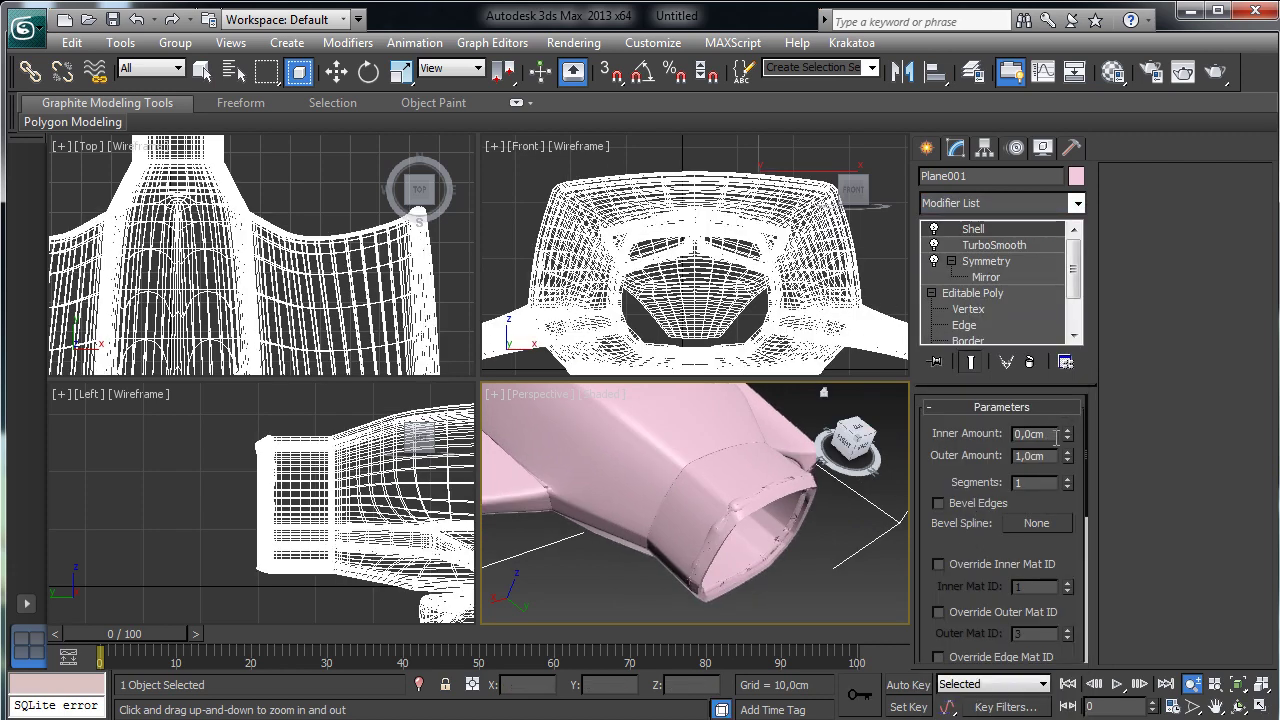
double_click(1038, 456)
type("0")
key("Return")
left_click_drag(1068, 434, 1065, 322)
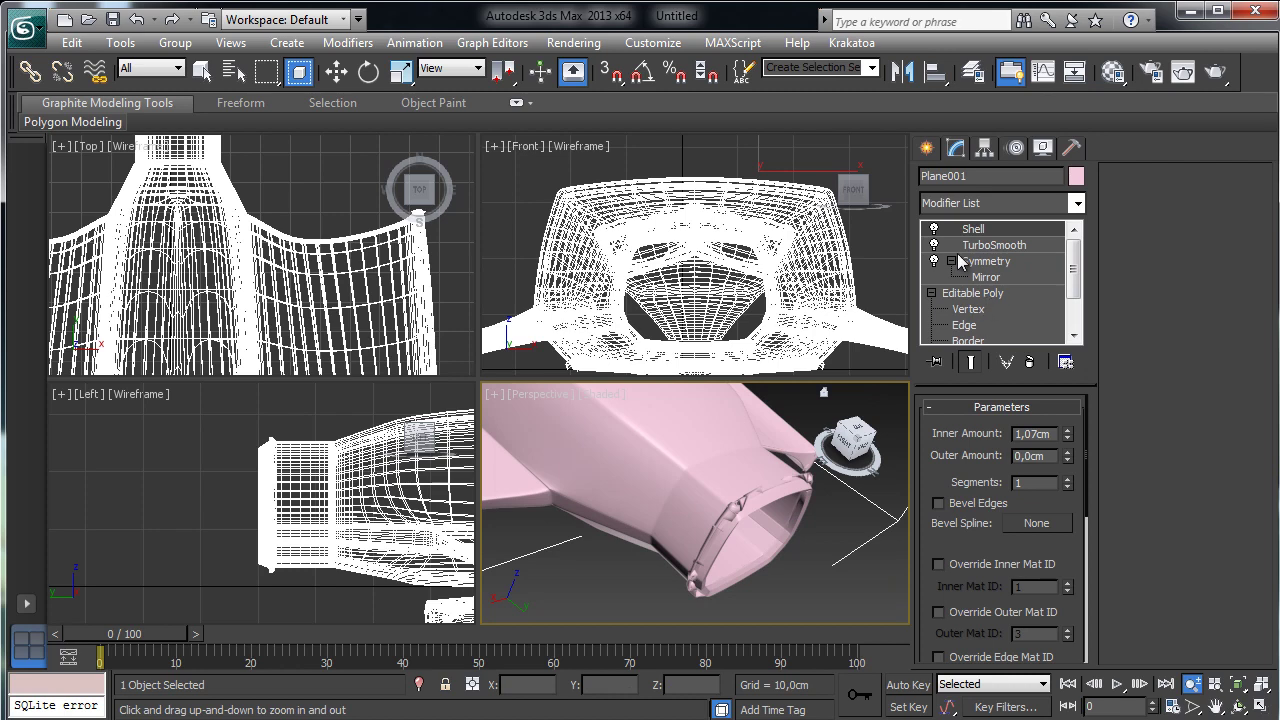
- Display only the base mesh and delete the dense chamfered vertices and the leftover rim strip at the tail's end, working in the enlarged Left view
left_click(968, 309)
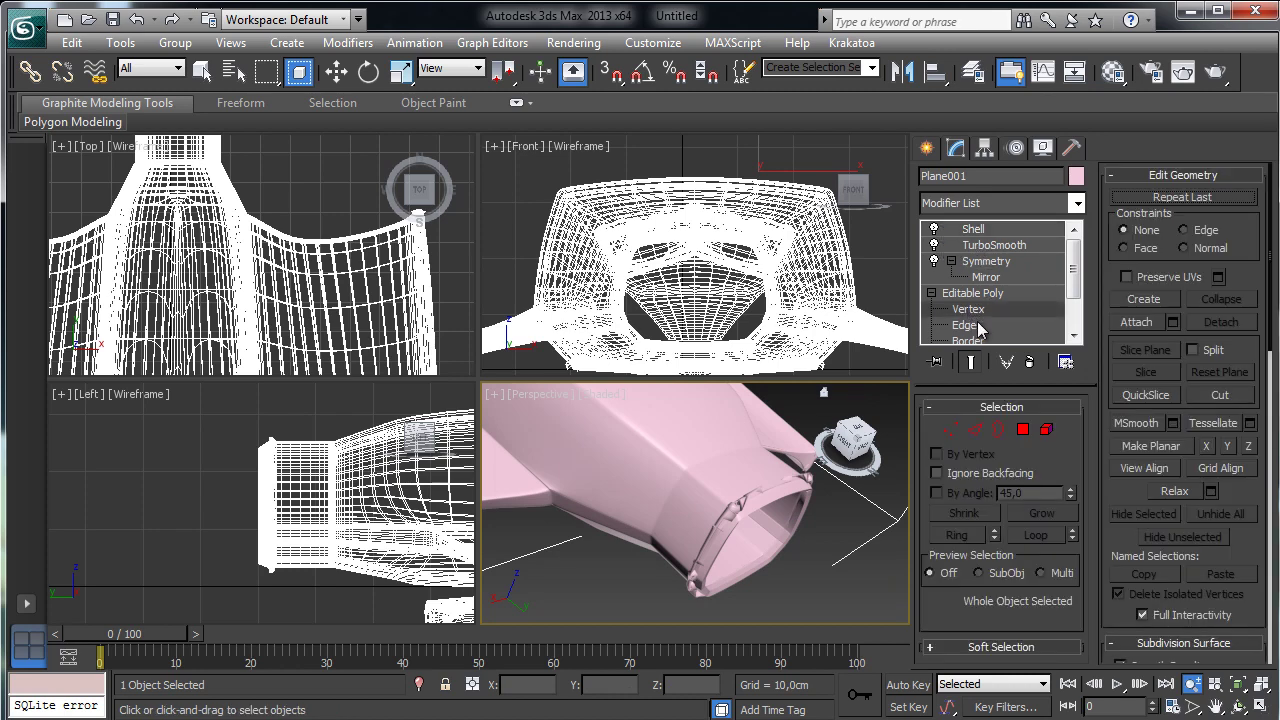
left_click(970, 363)
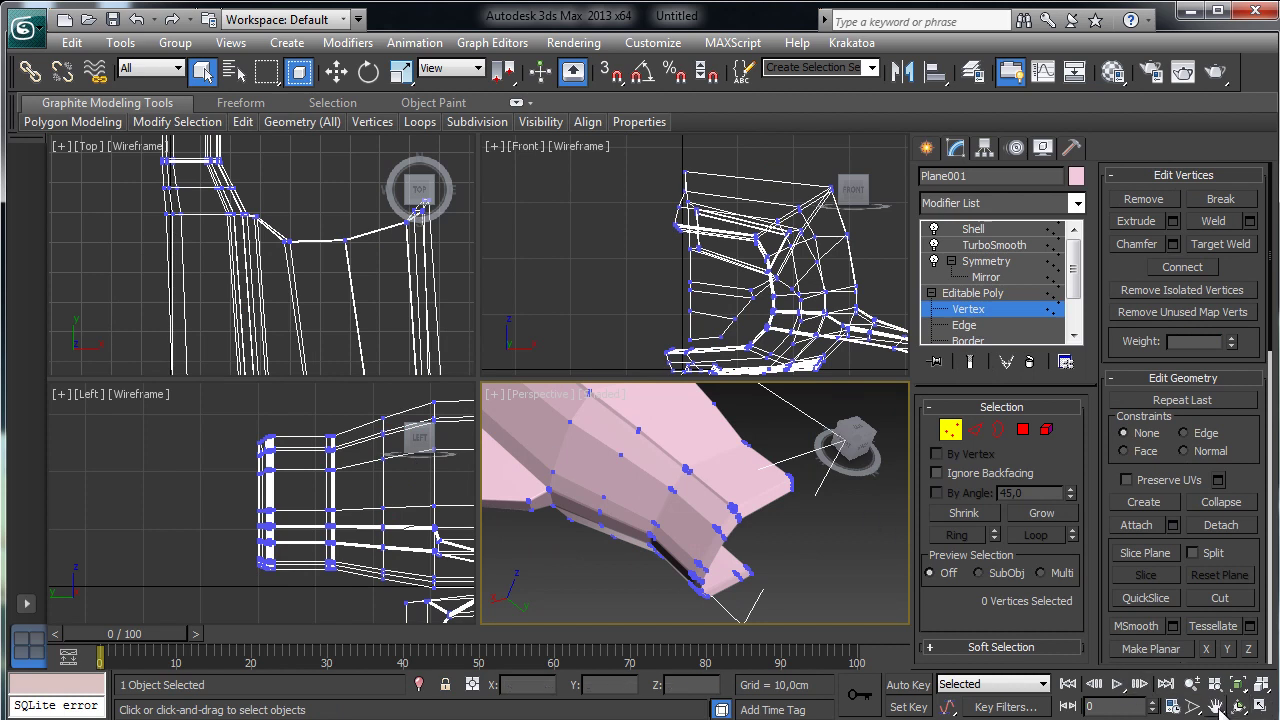
left_click(360, 578)
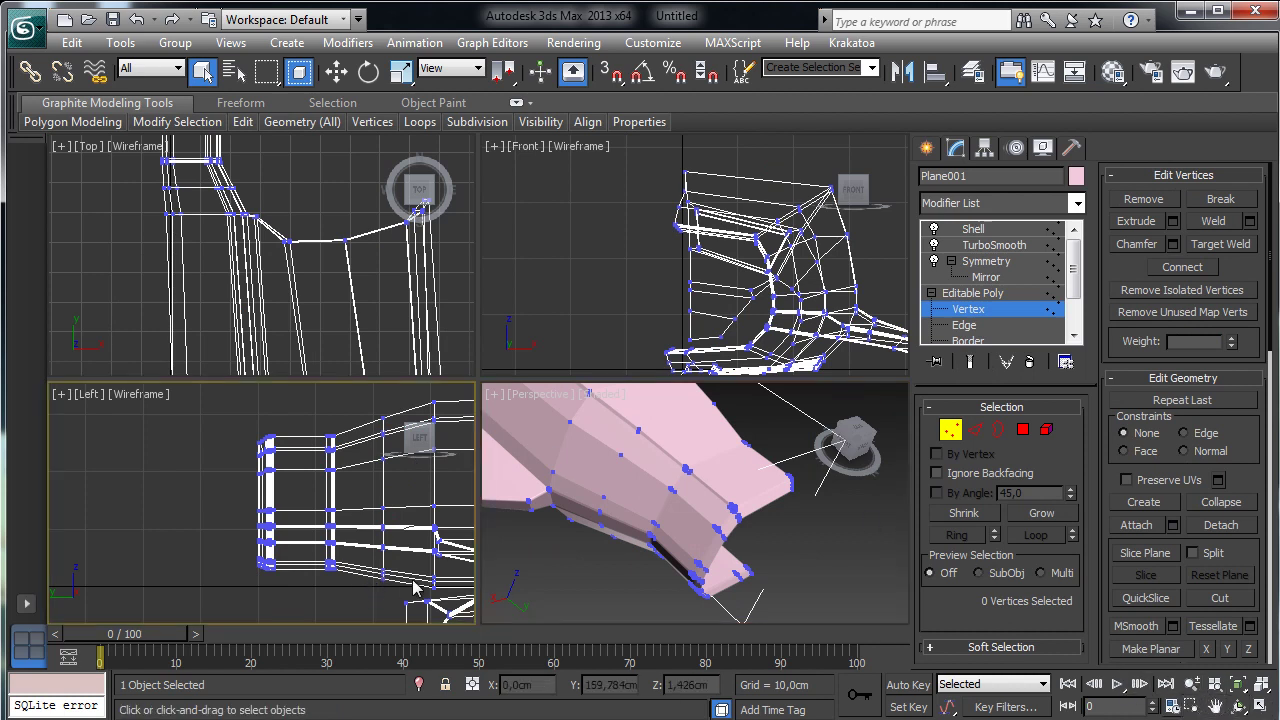
left_click(1193, 706)
left_click_drag(263, 422, 322, 620)
key("alt+w")
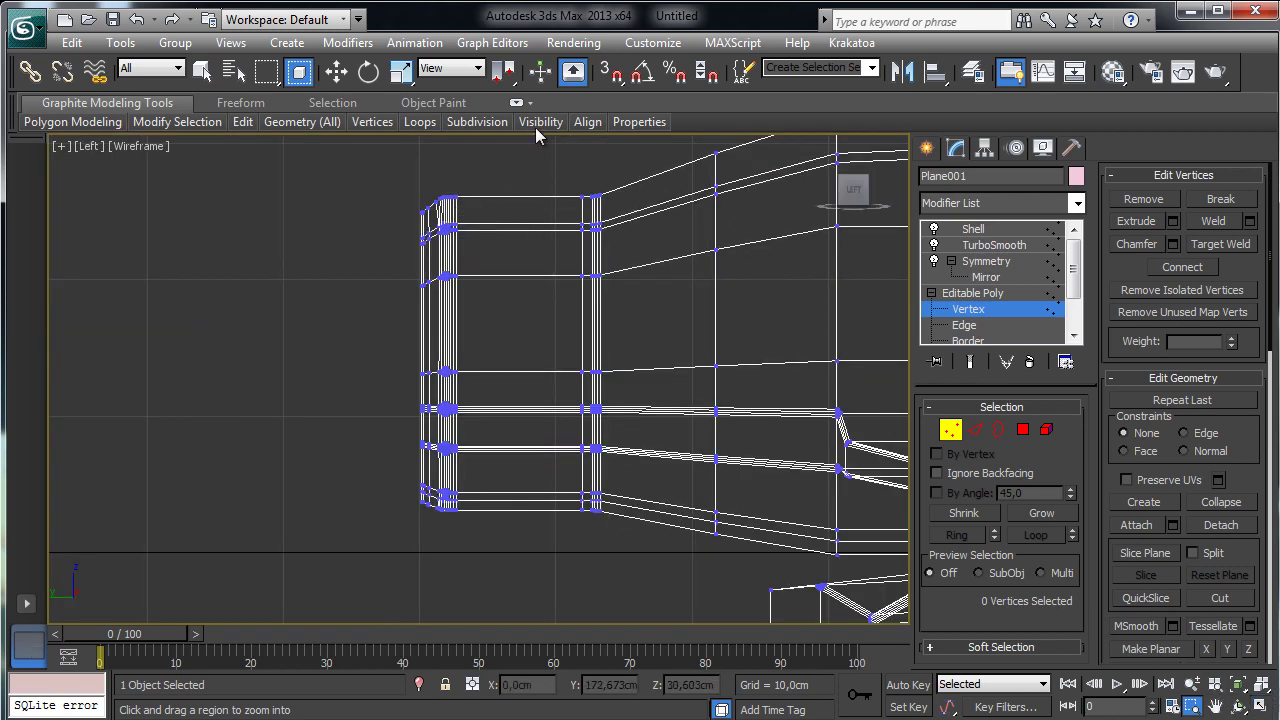
key("q")
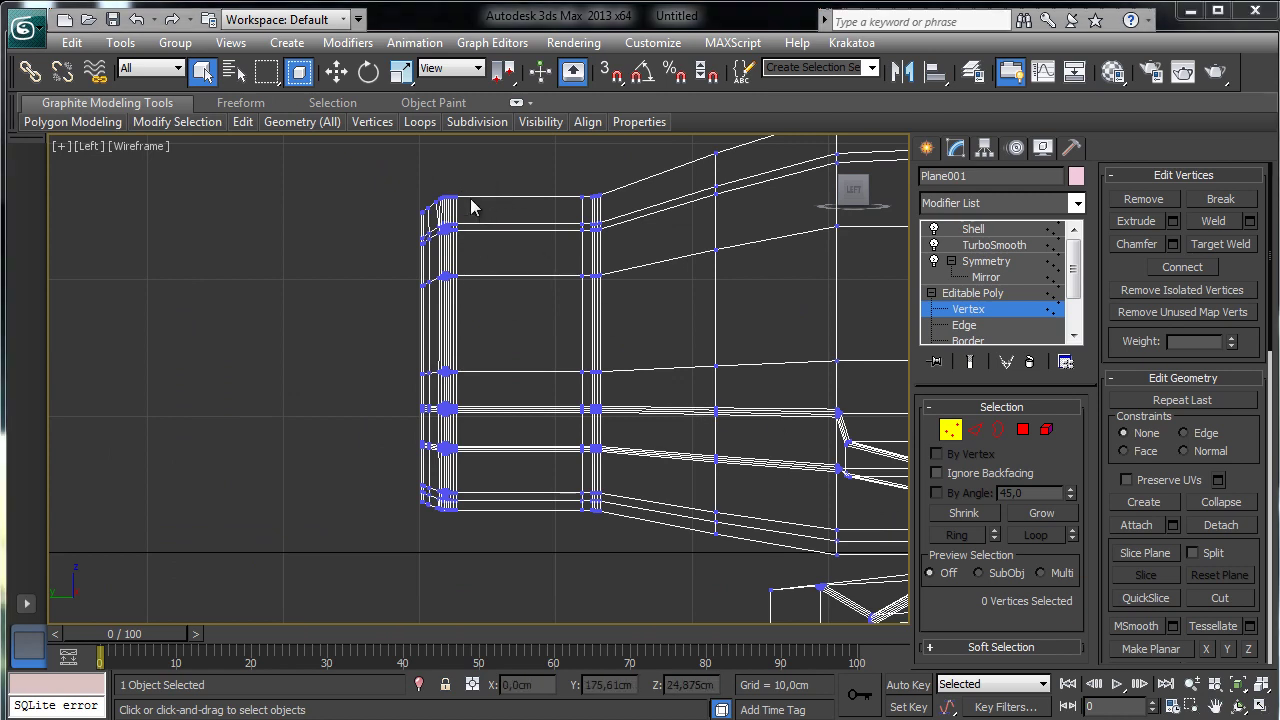
left_click_drag(433, 178, 457, 535)
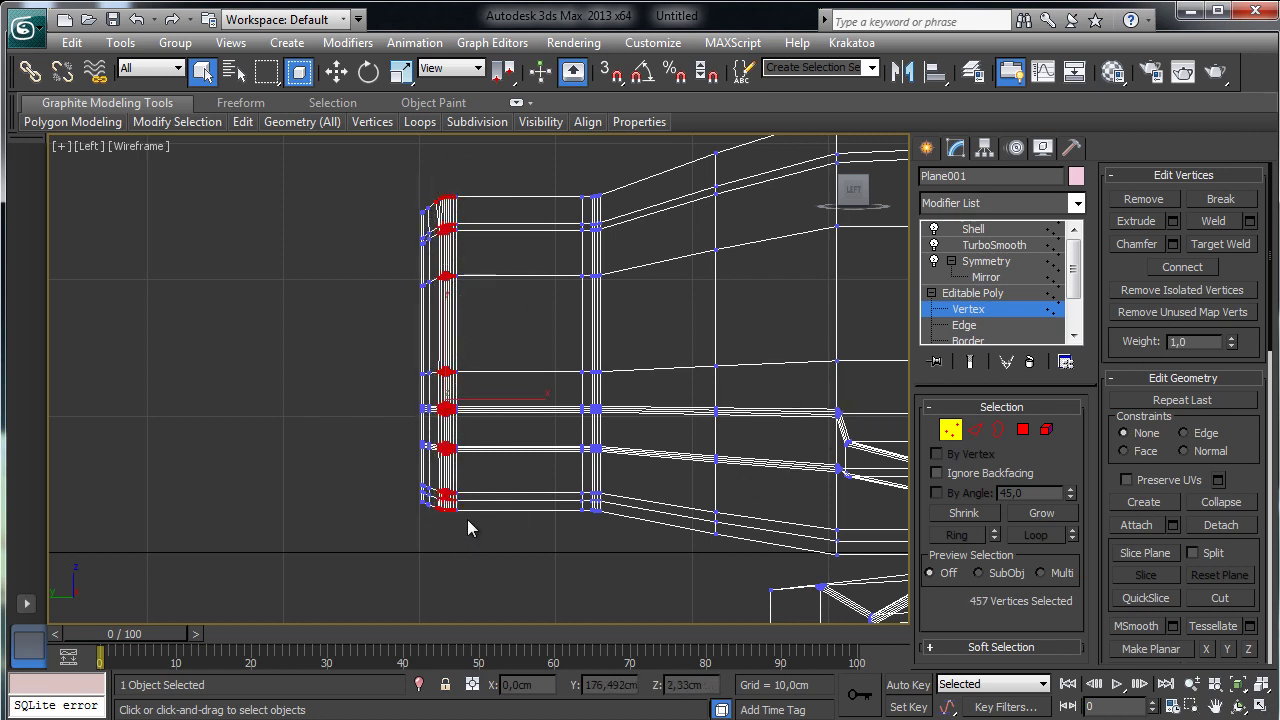
key("Delete")
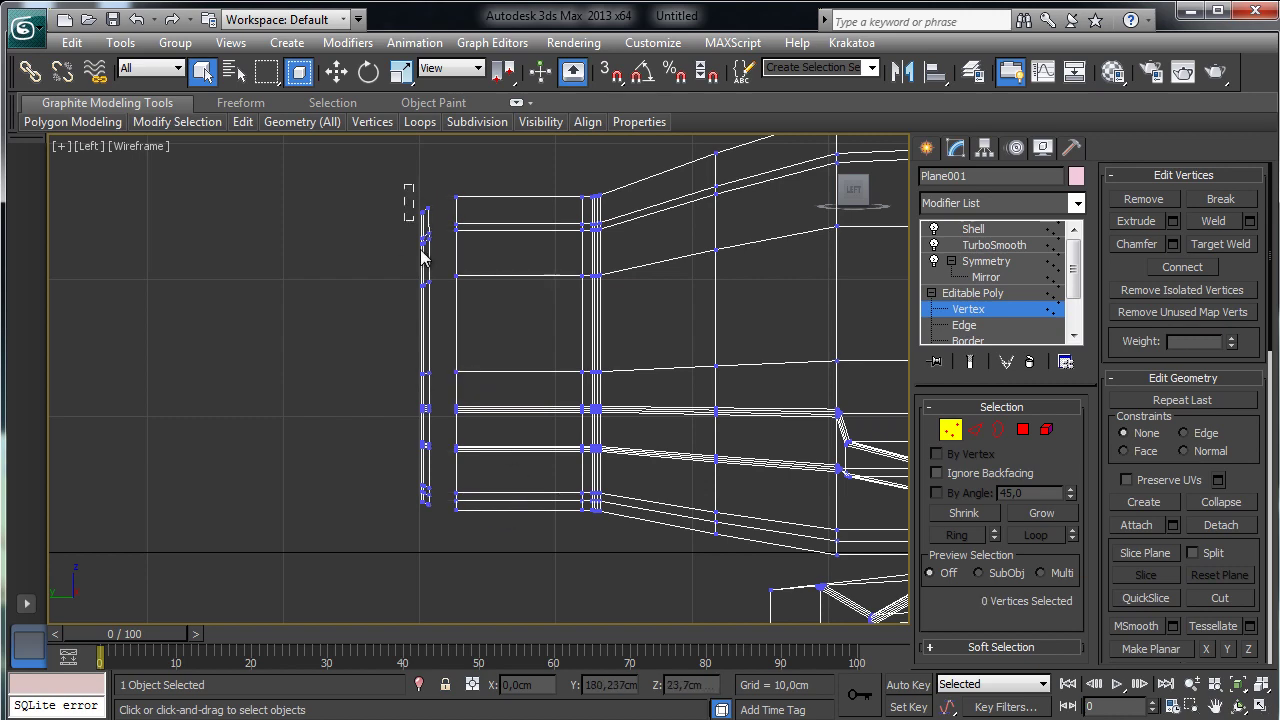
left_click_drag(445, 545, 445, 545)
key("Delete")
- Leave vertex level, show the full modifier result again, and check the shelled tail opening in the enlarged Perspective view
left_click(949, 430)
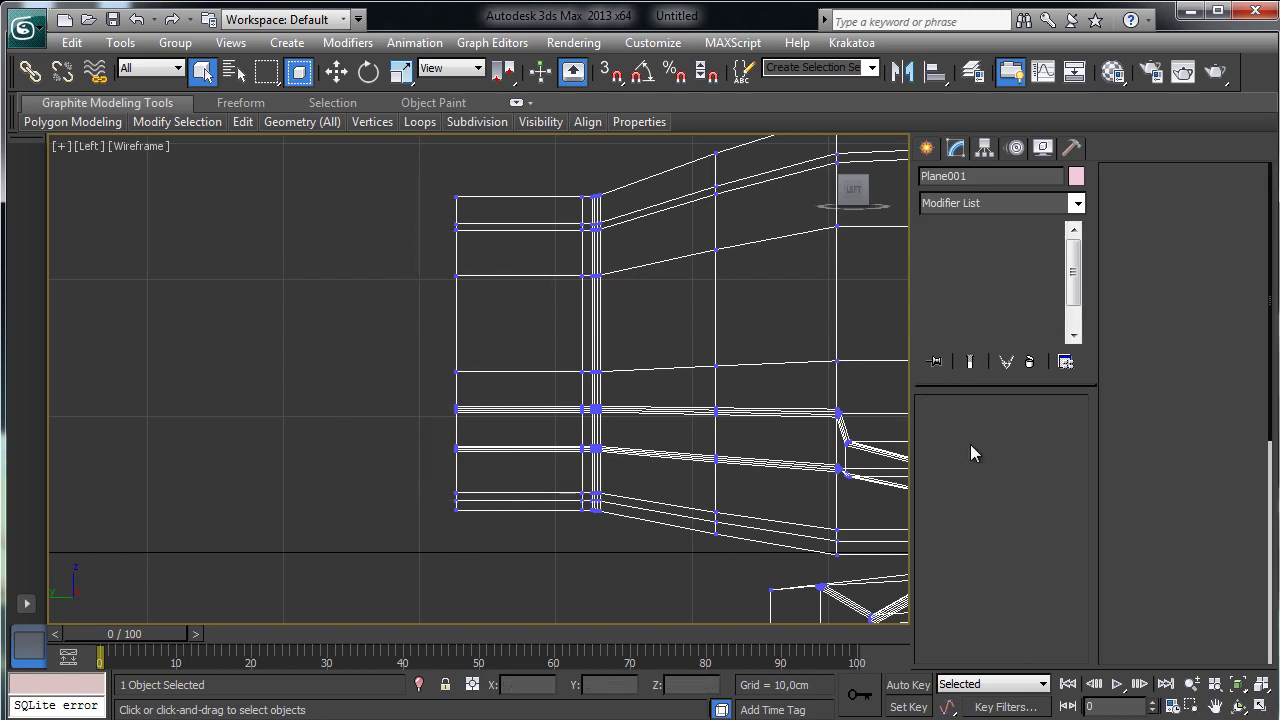
left_click(1260, 706)
left_click(804, 503)
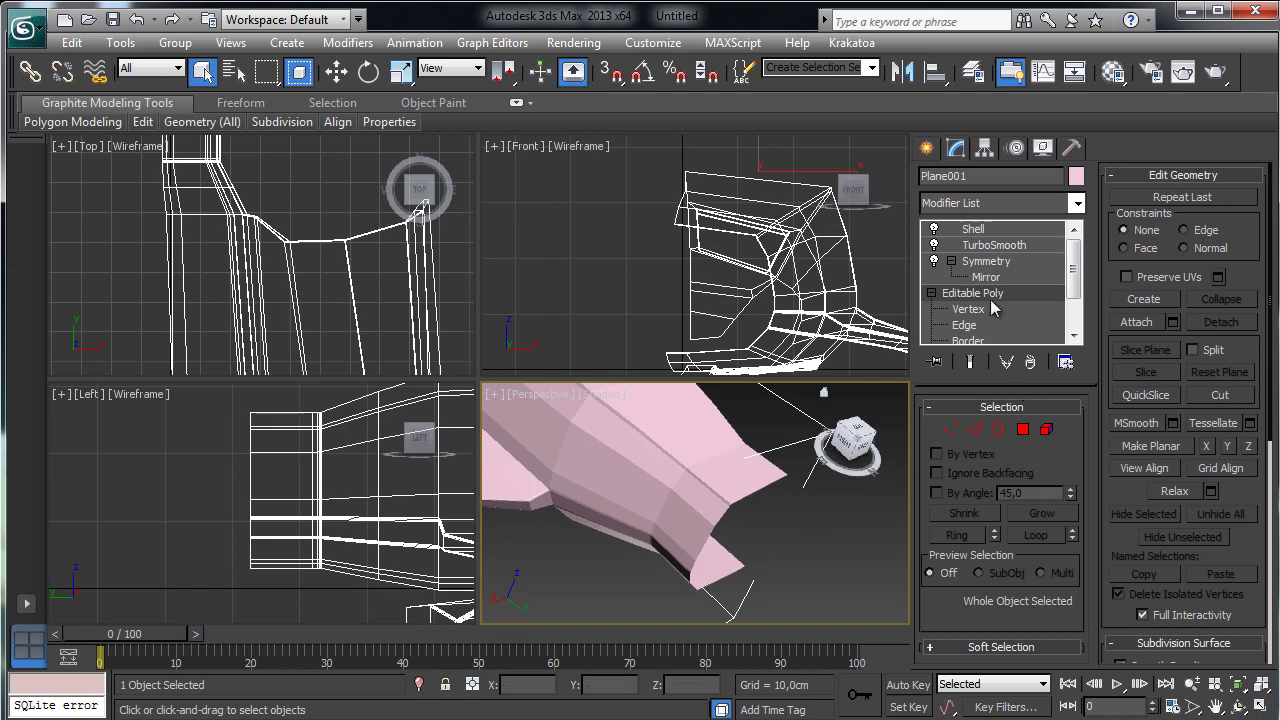
left_click(970, 364)
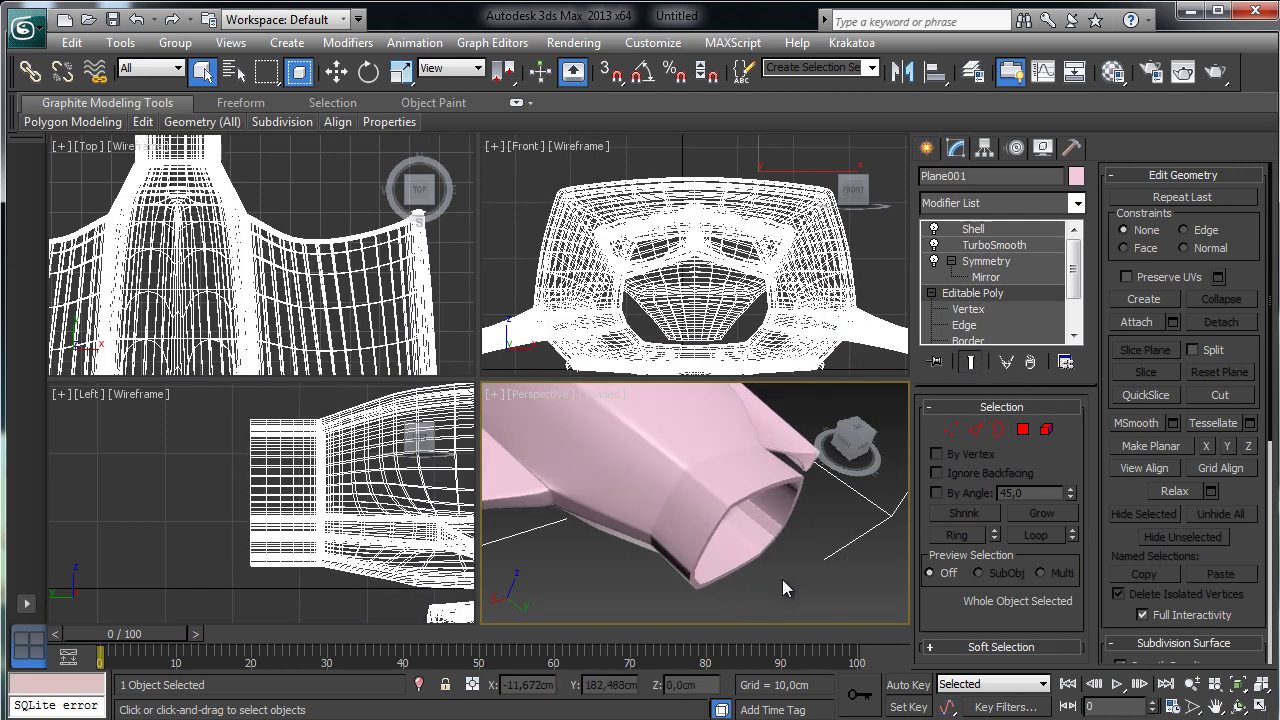
left_click(1262, 706)
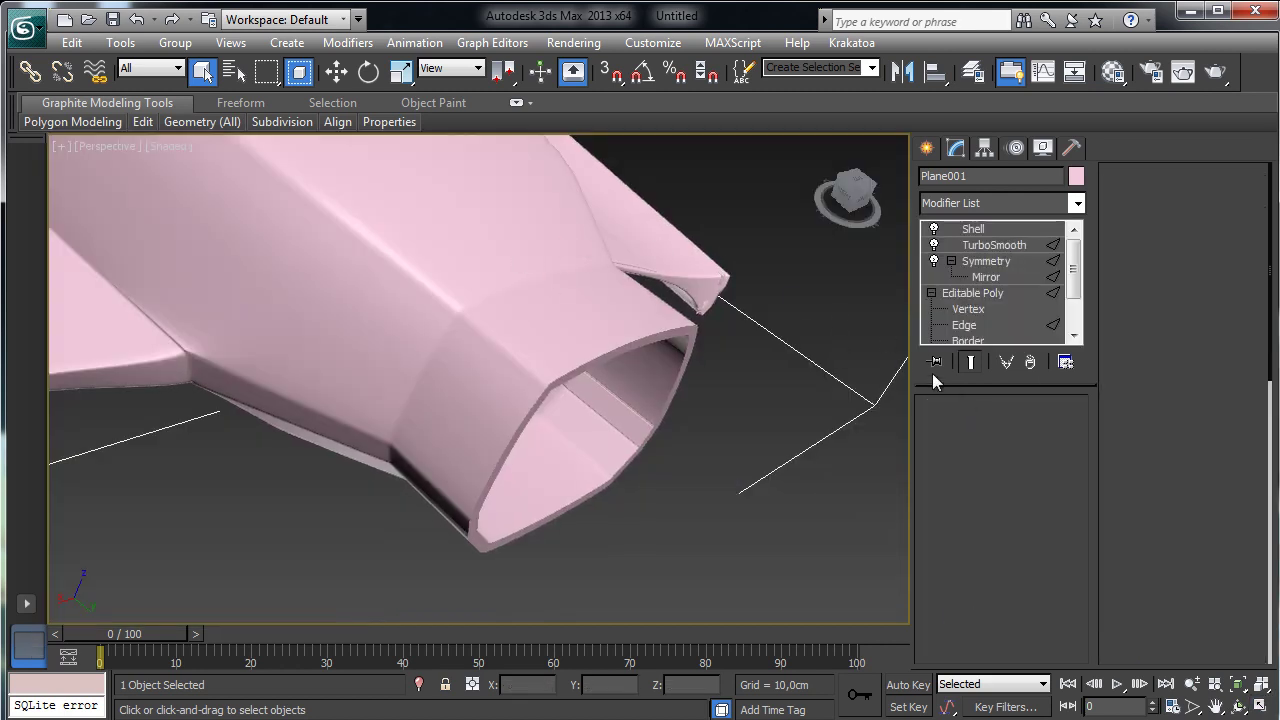
- Select all the open rim edges at the tail's rear end at edge level, and enlarge the Perspective view
key("2")
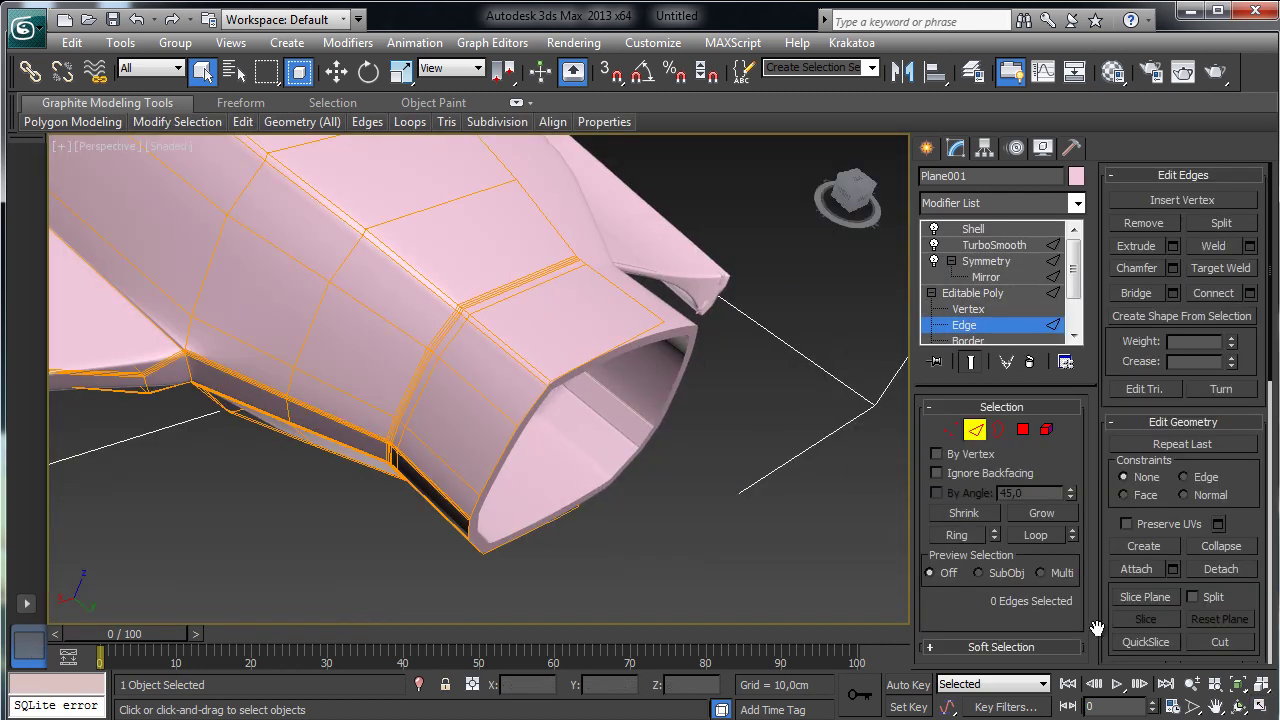
key("alt+w")
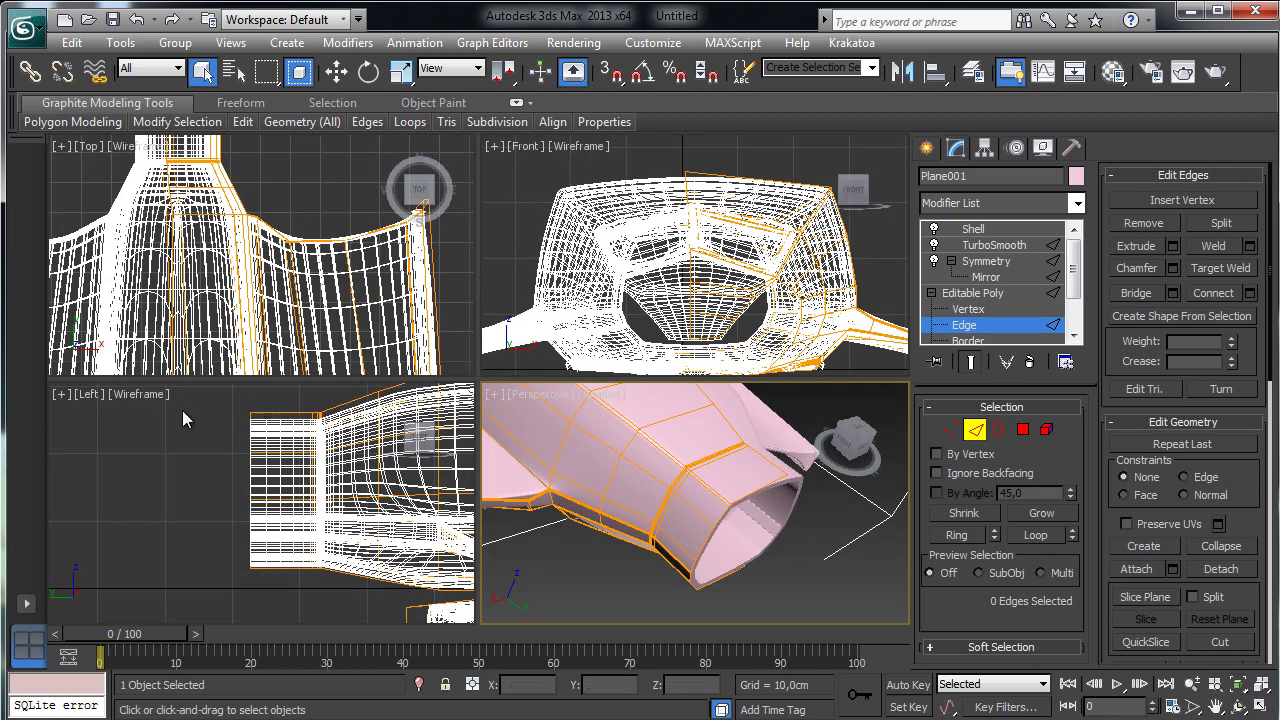
left_click_drag(260, 607, 256, 600)
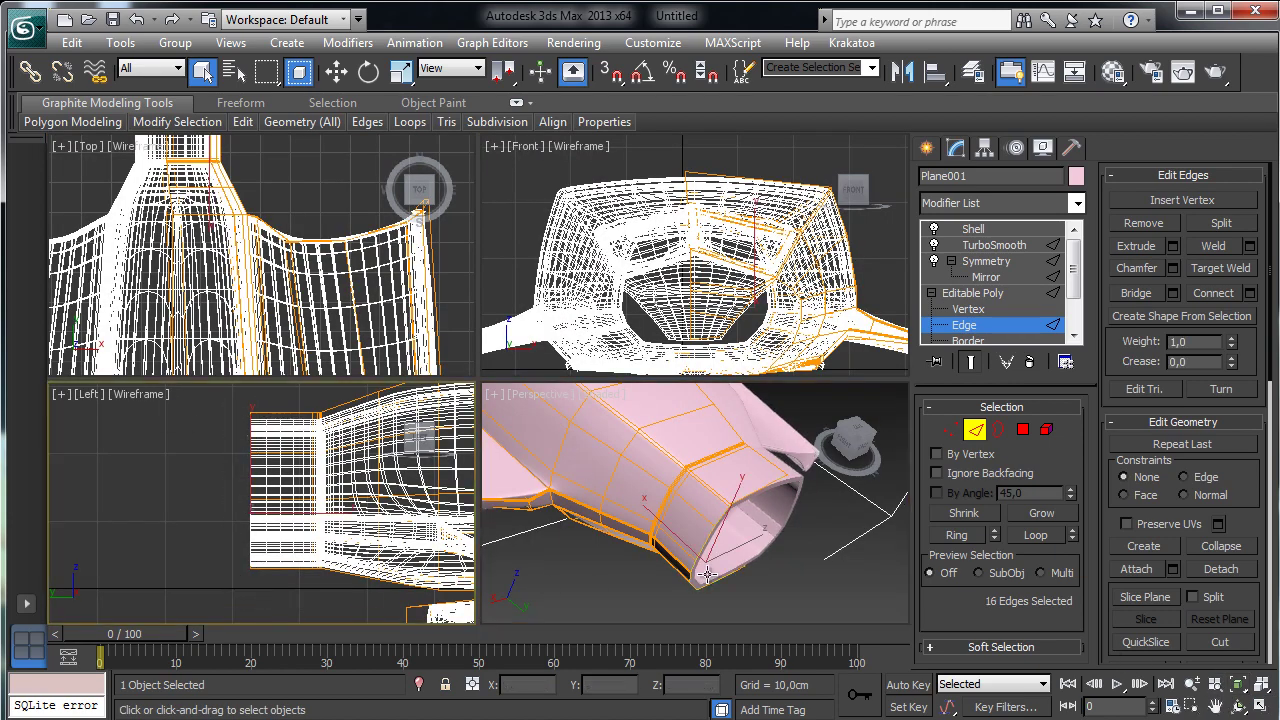
right_click(805, 597)
left_click(1262, 706)
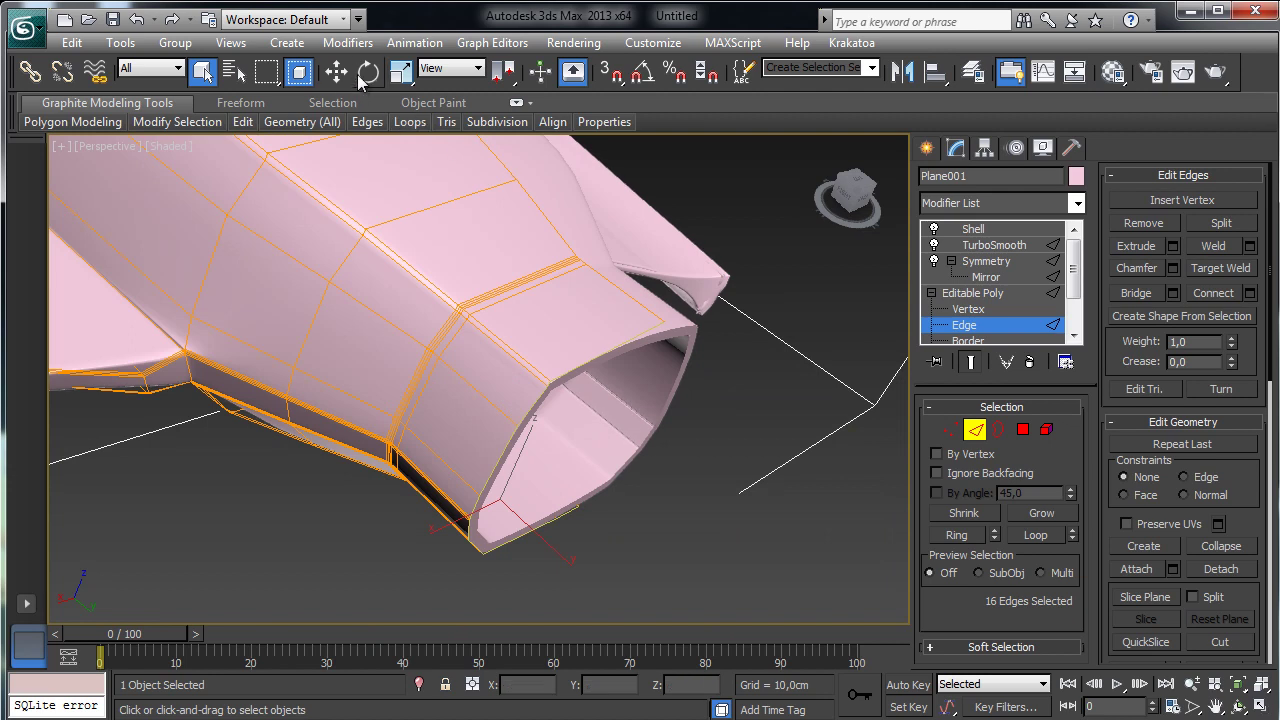
- Move and scale the selected rim edges slightly at the tail's rear end and set their crease to 1,0
key("w")
left_click_drag(541, 537, 514, 523)
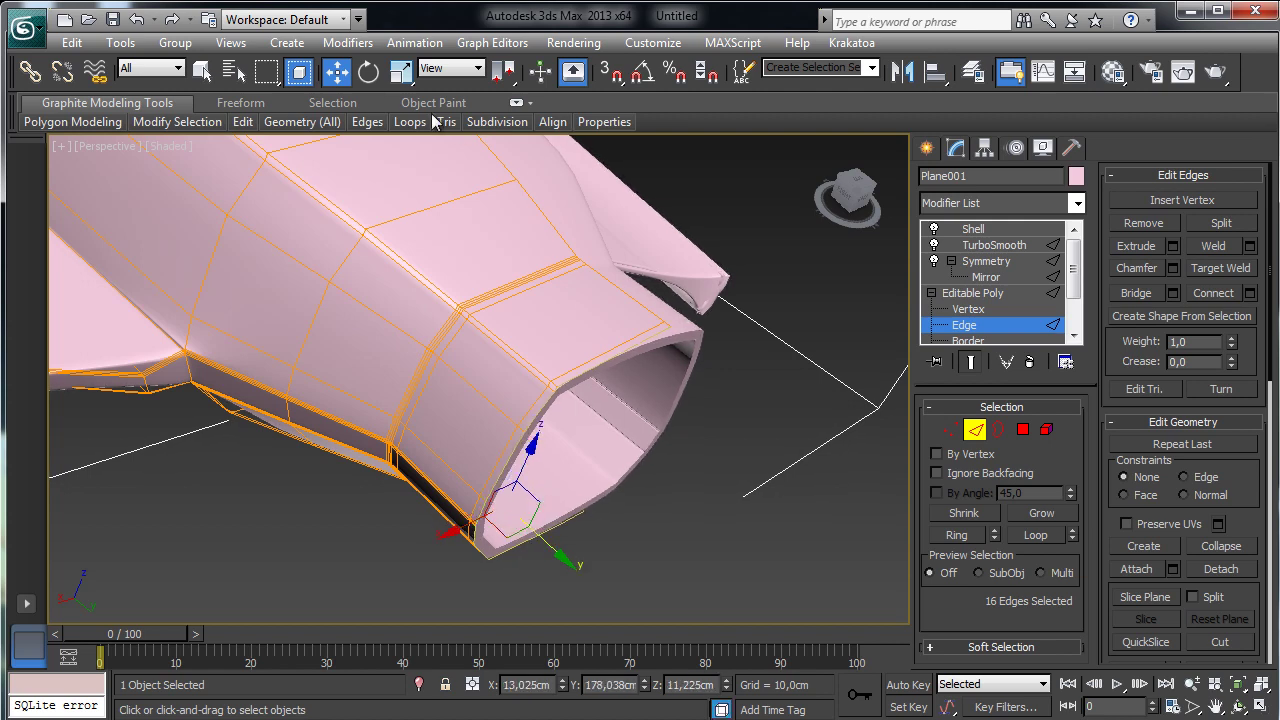
left_click(400, 71)
left_click_drag(508, 497, 510, 503)
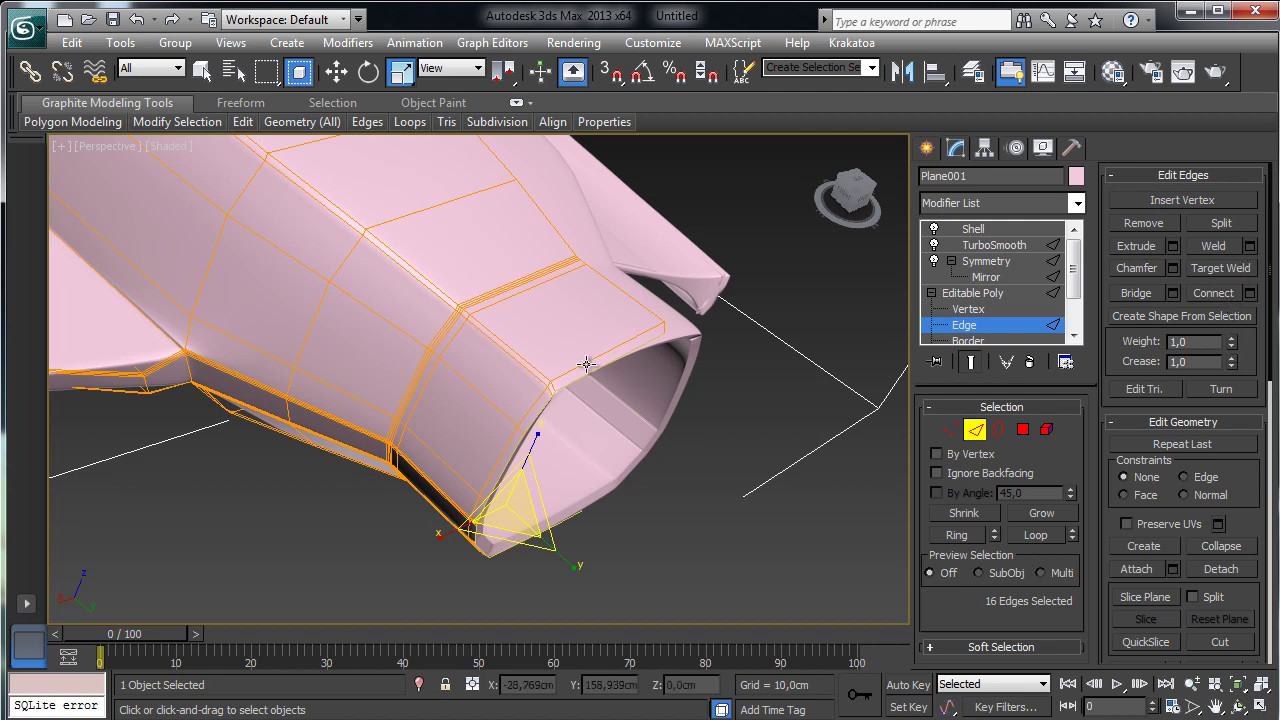
- Select the edge loop just inside the tail's rear rim in the Left view and set its crease to 1,0
left_click(1240, 705)
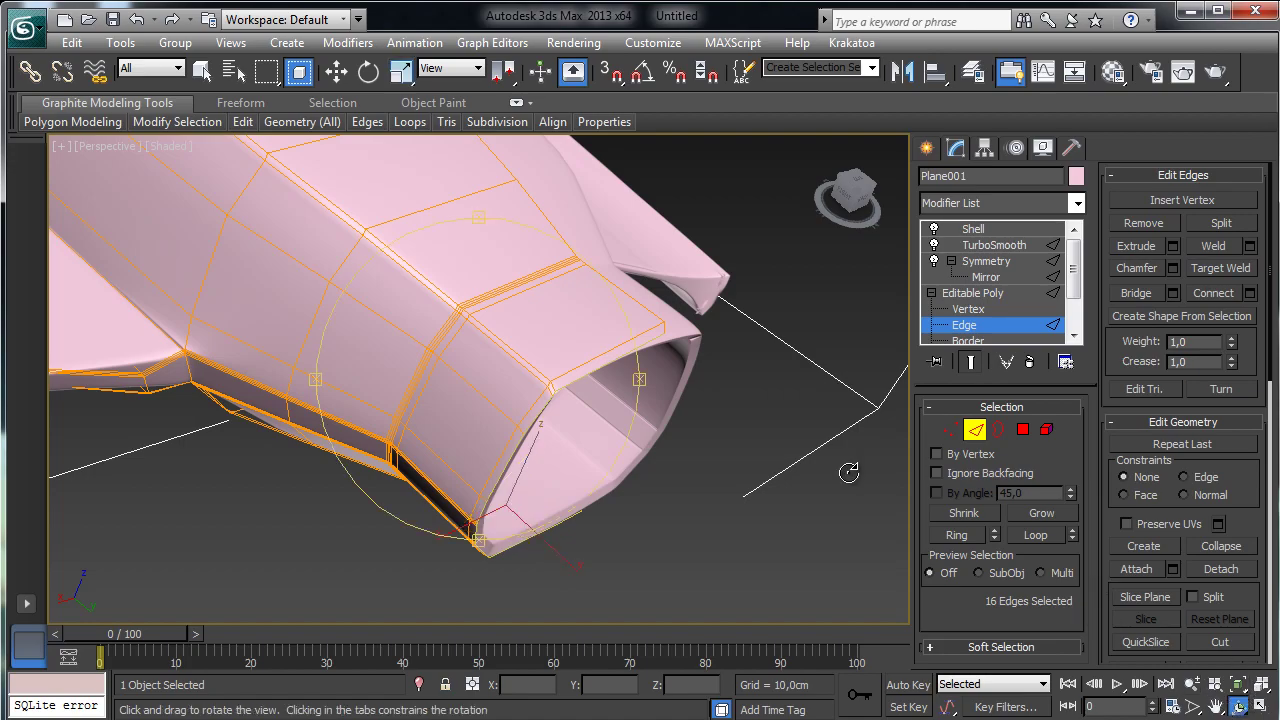
left_click_drag(854, 466, 472, 360)
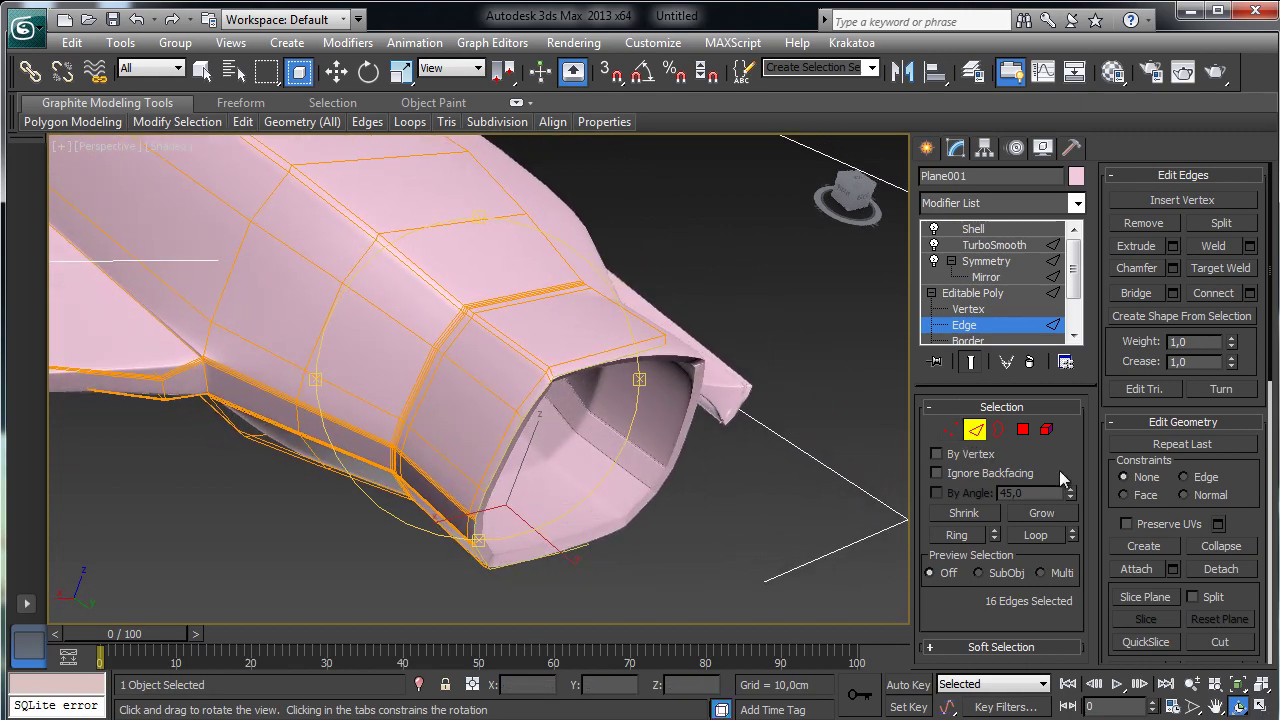
left_click(1259, 706)
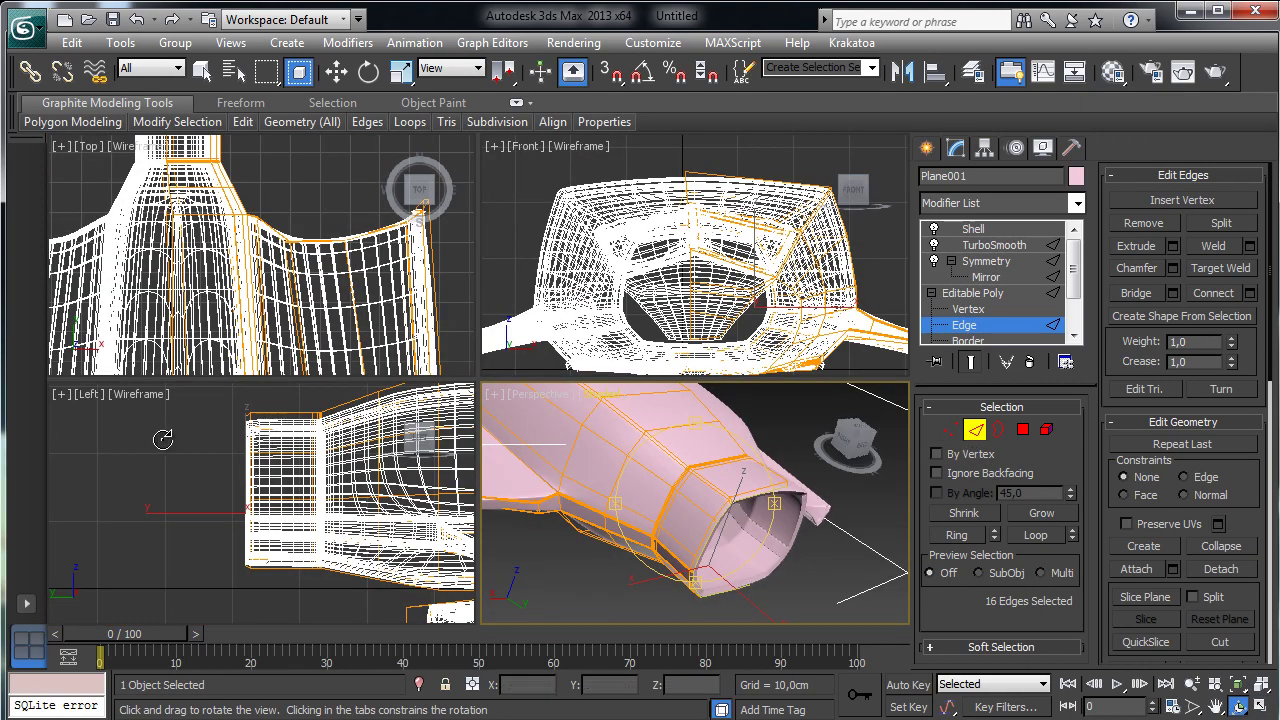
left_click(202, 70)
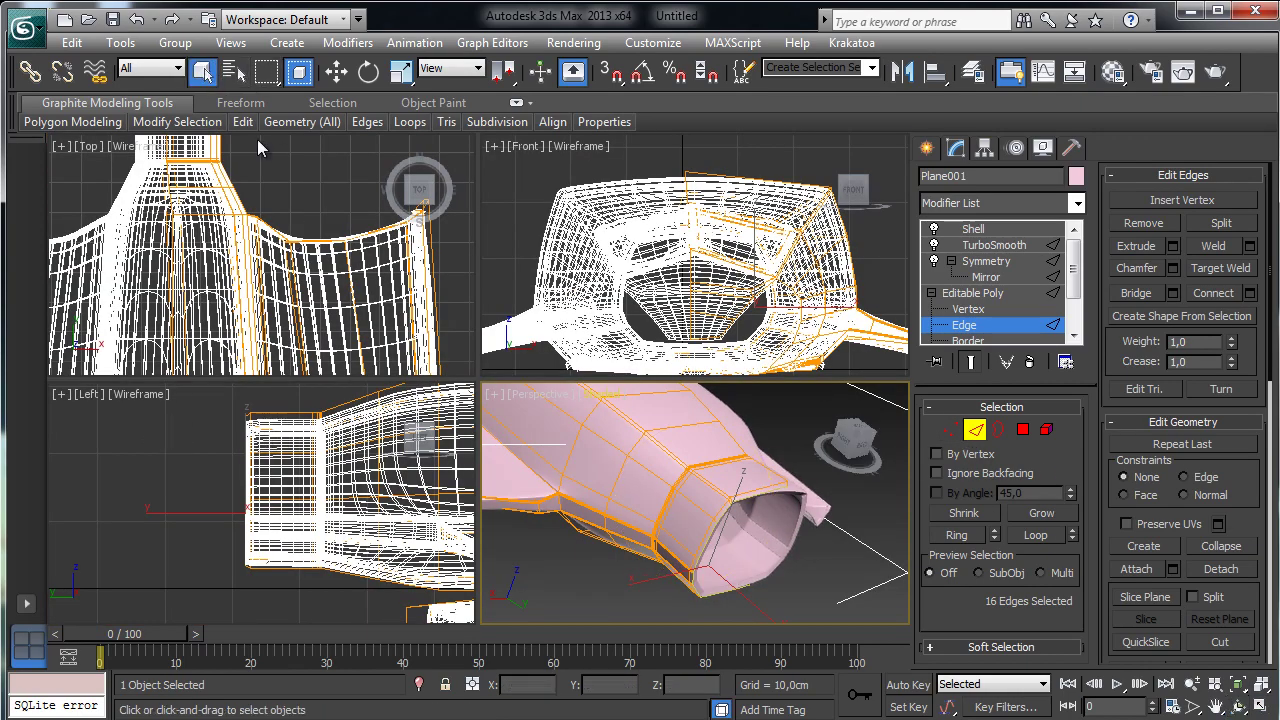
right_click(272, 401)
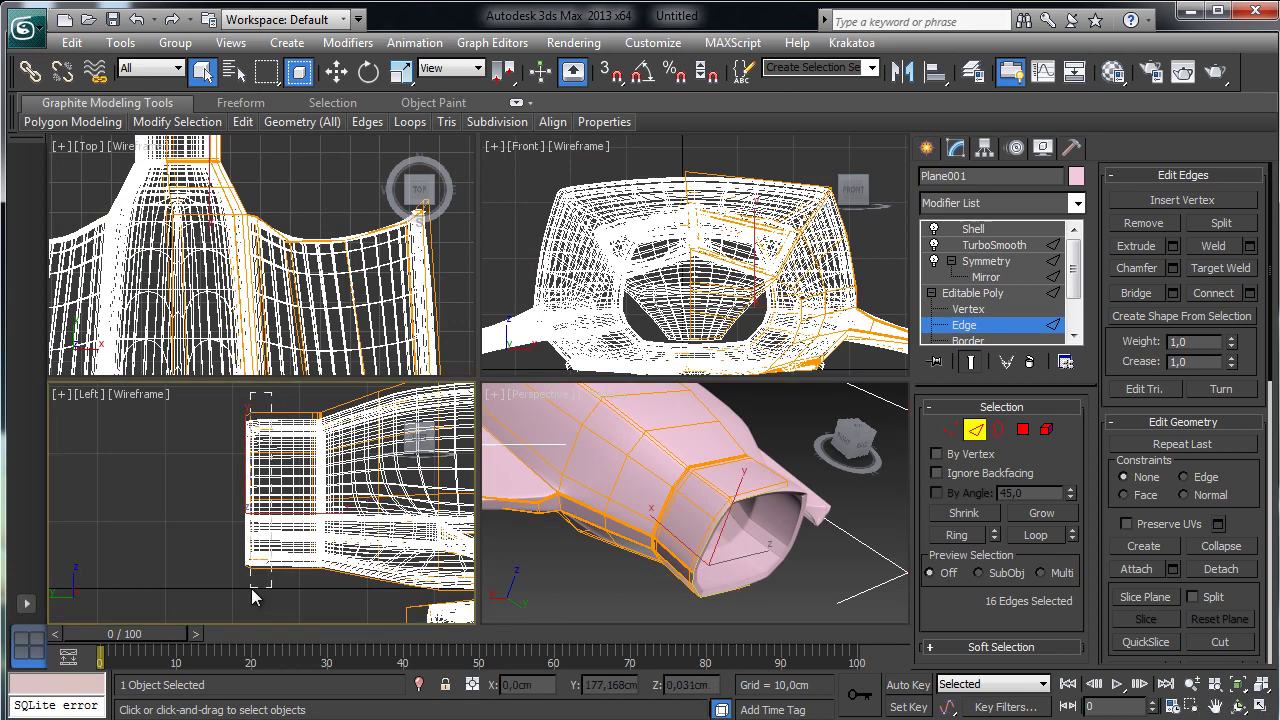
right_click(718, 490)
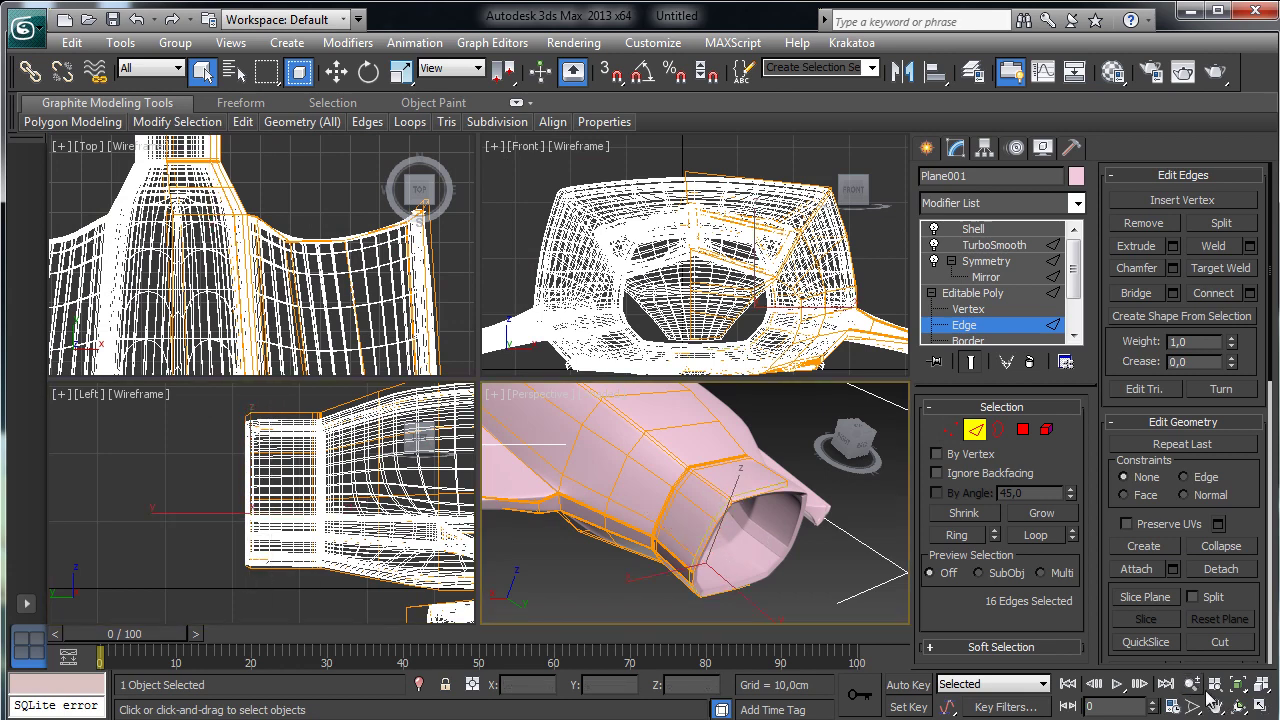
left_click(1259, 706)
left_click_drag(1233, 366, 1242, 322)
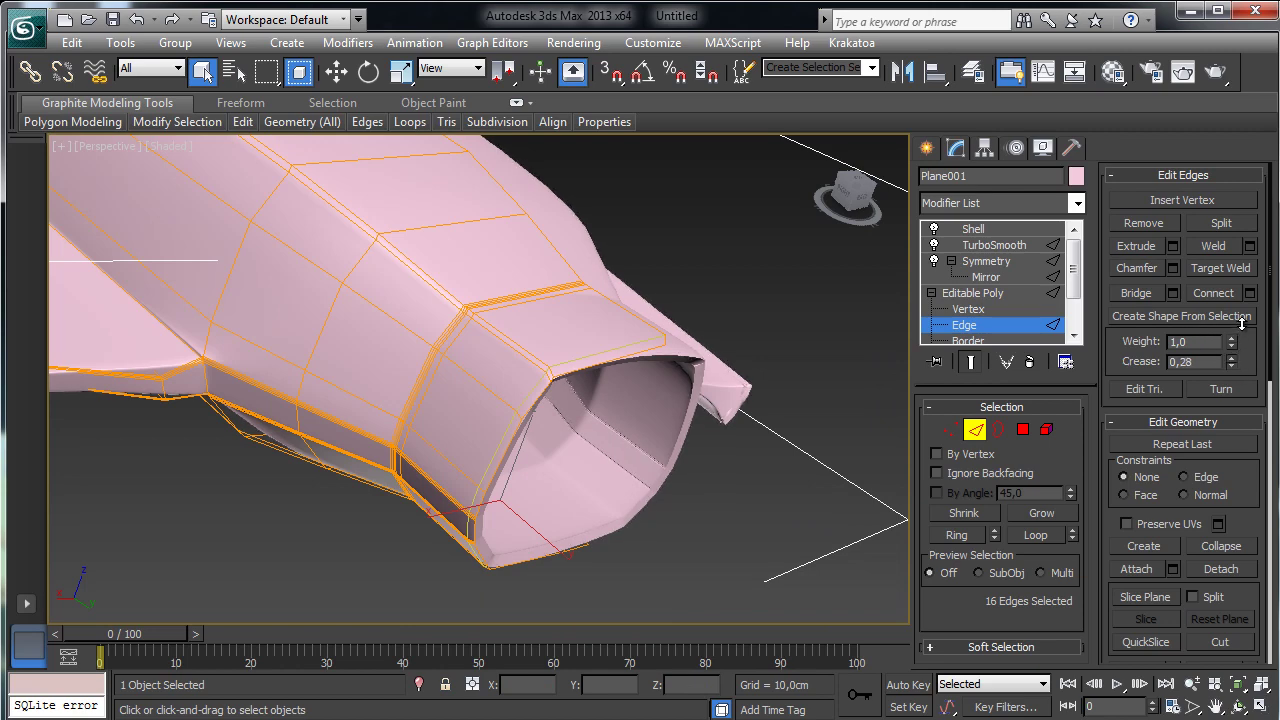
left_click_drag(1245, 272, 1251, 233)
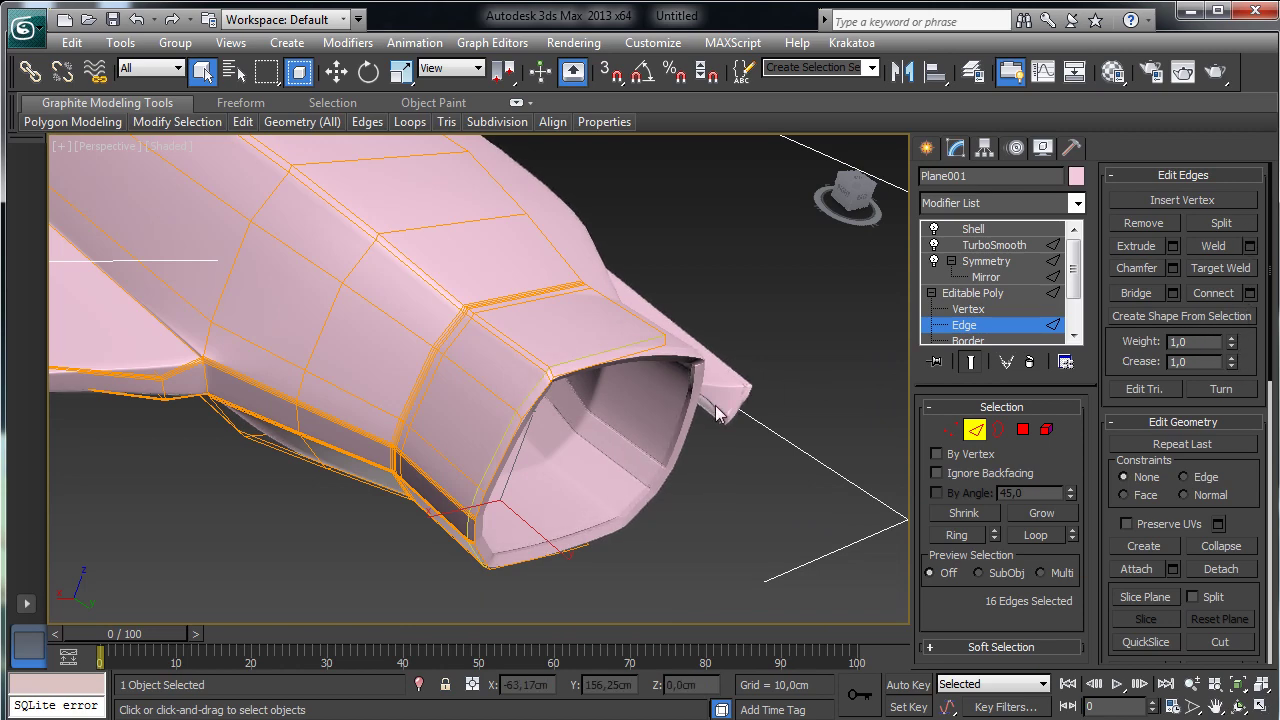
- Select the edge loop at the front of the straight tail section in the Left view and set its crease to 1,0
left_click(1238, 706)
left_click_drag(465, 408, 575, 408)
left_click(1260, 706)
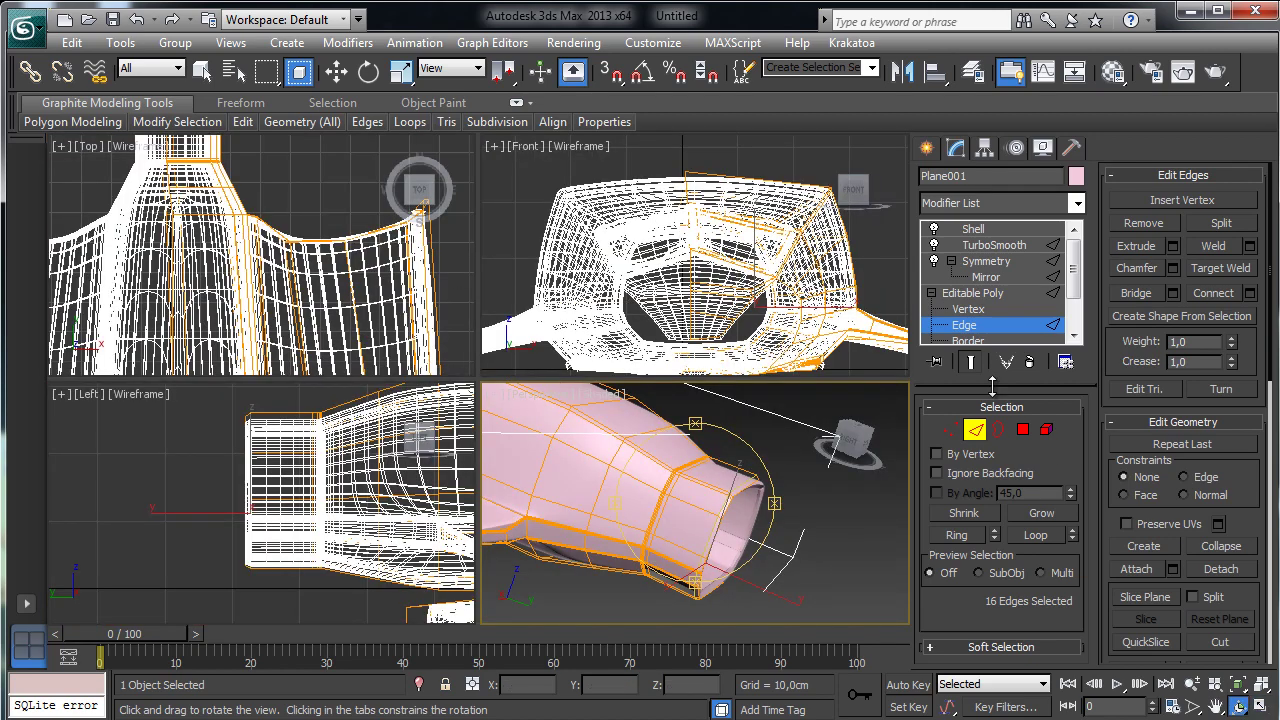
left_click(202, 68)
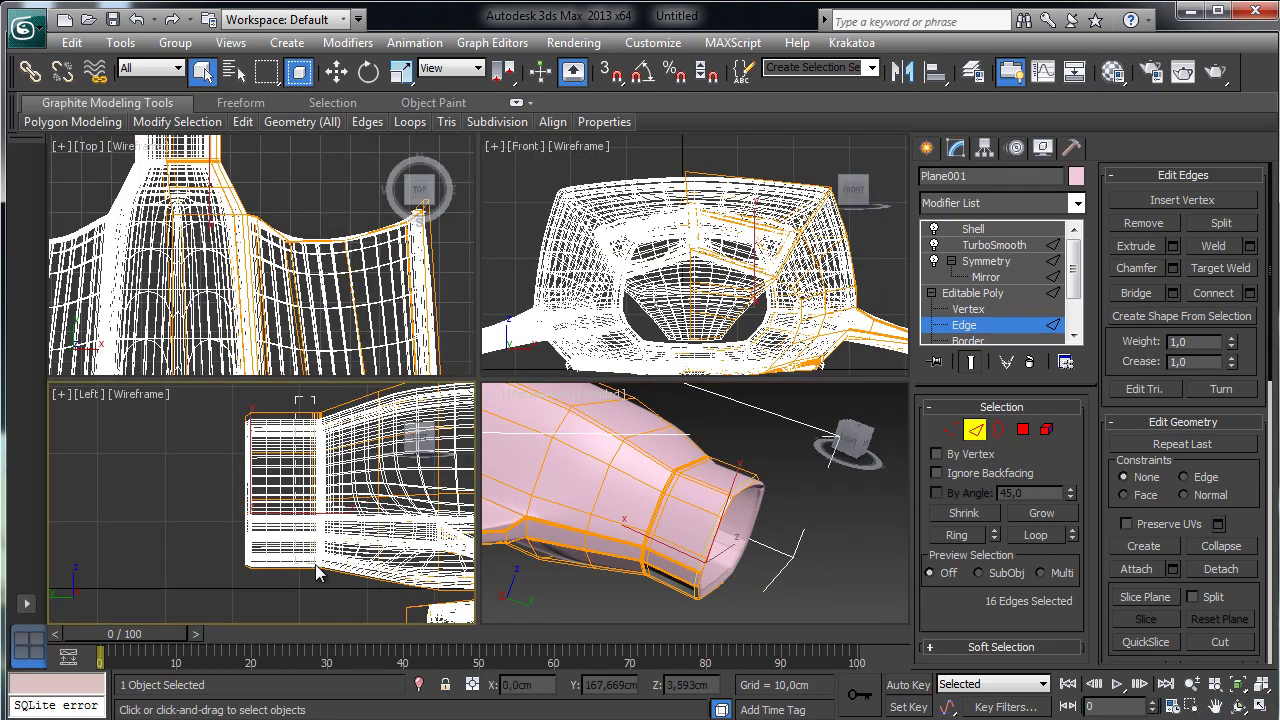
left_click(700, 545)
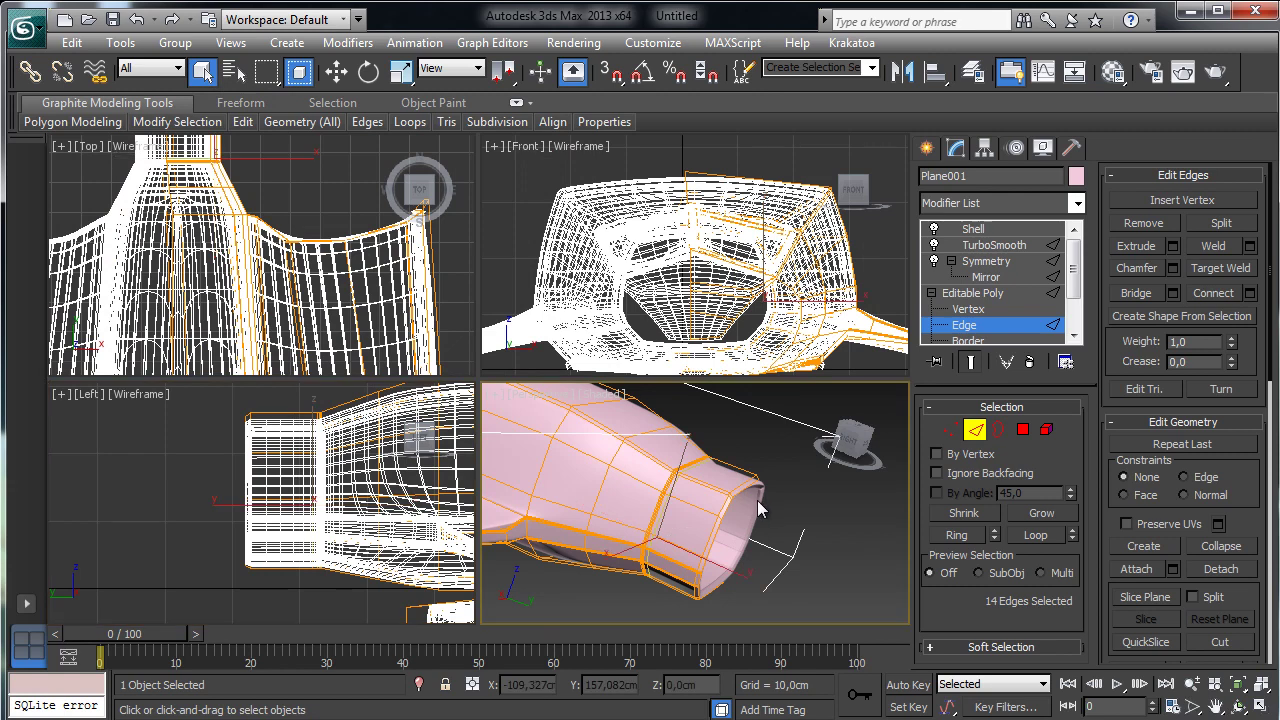
left_click(1260, 706)
left_click_drag(1237, 362, 1248, 312)
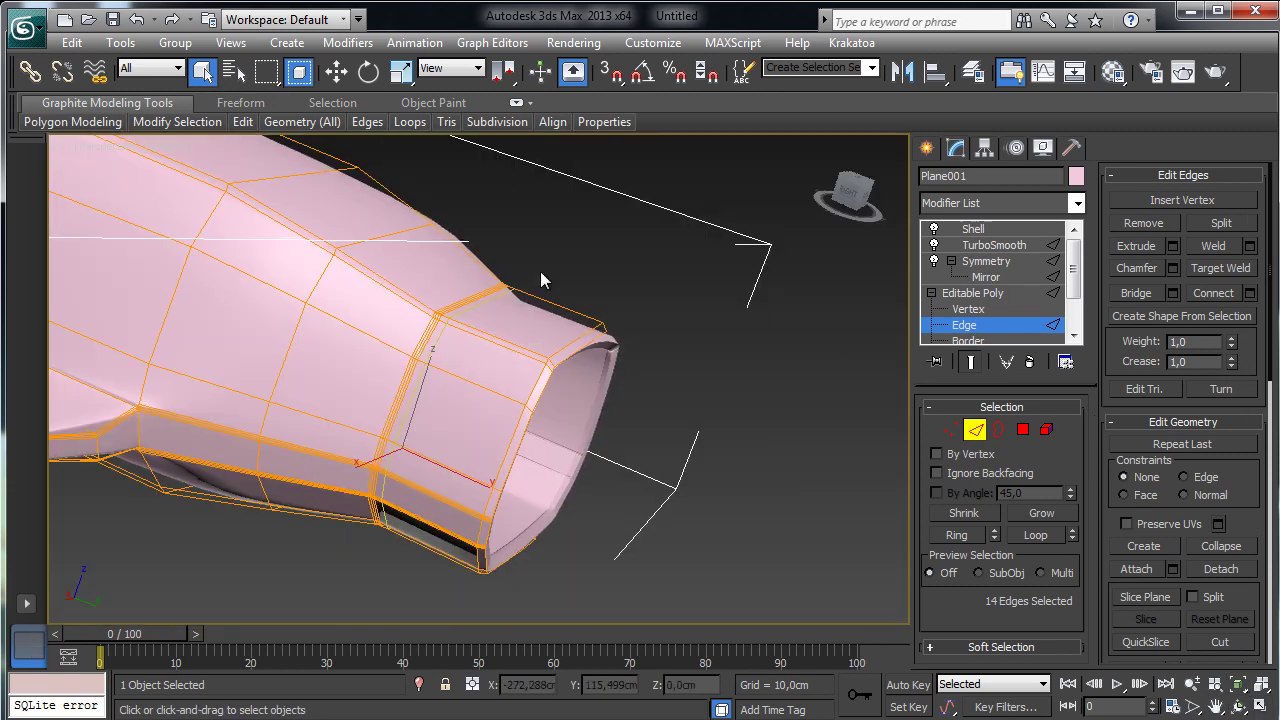
- Leave edge level and examine the shelled tail opening from behind in the Perspective view
left_click(986, 429)
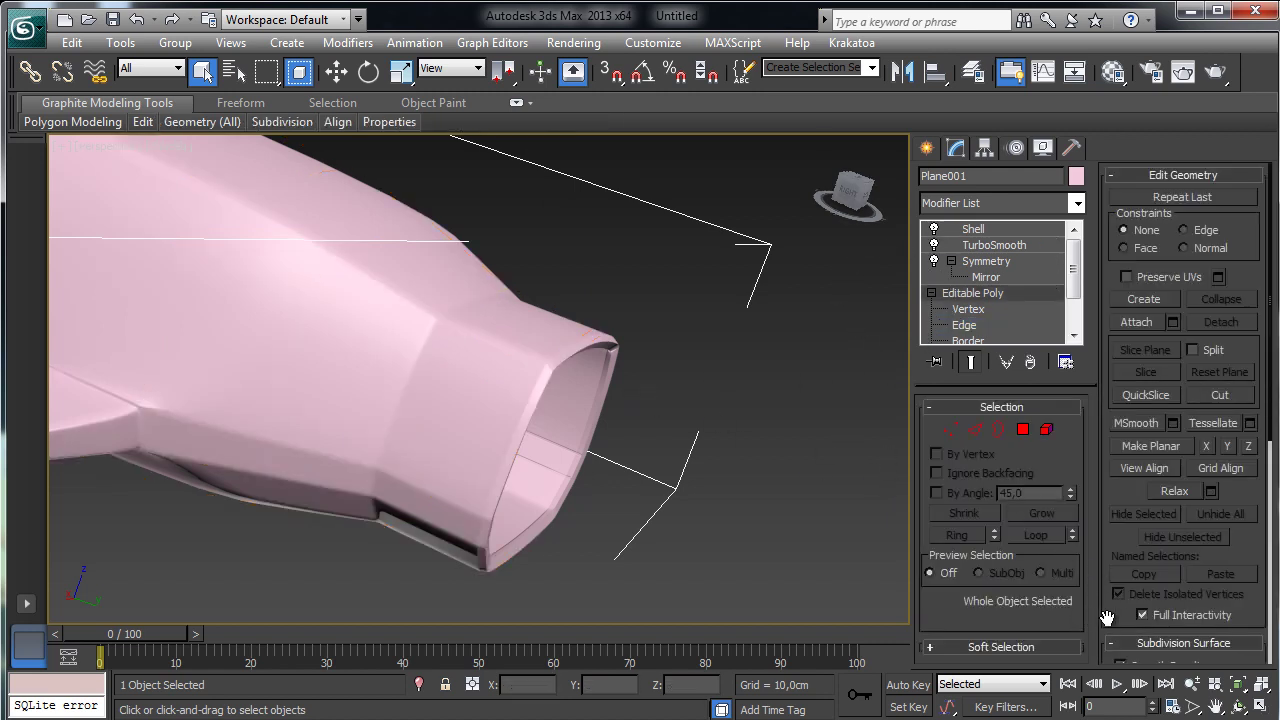
left_click(1239, 707)
left_click_drag(483, 427, 454, 405)
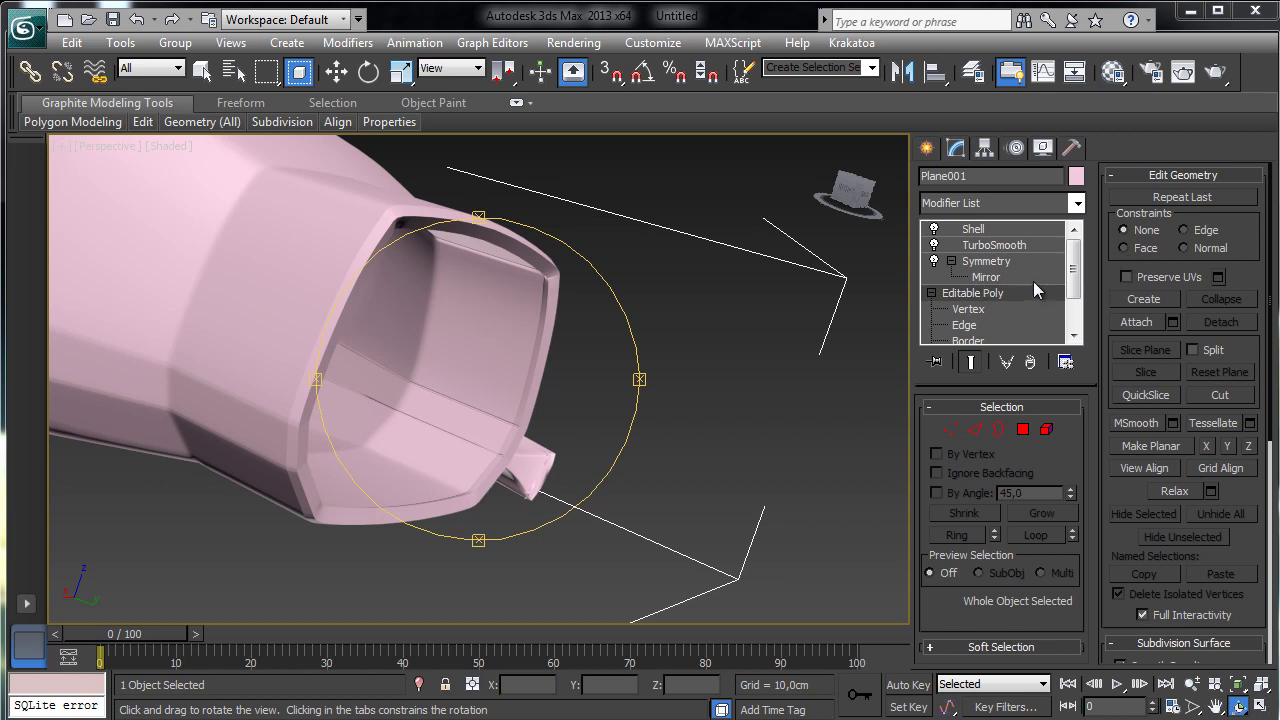
left_click_drag(1072, 280, 1074, 304)
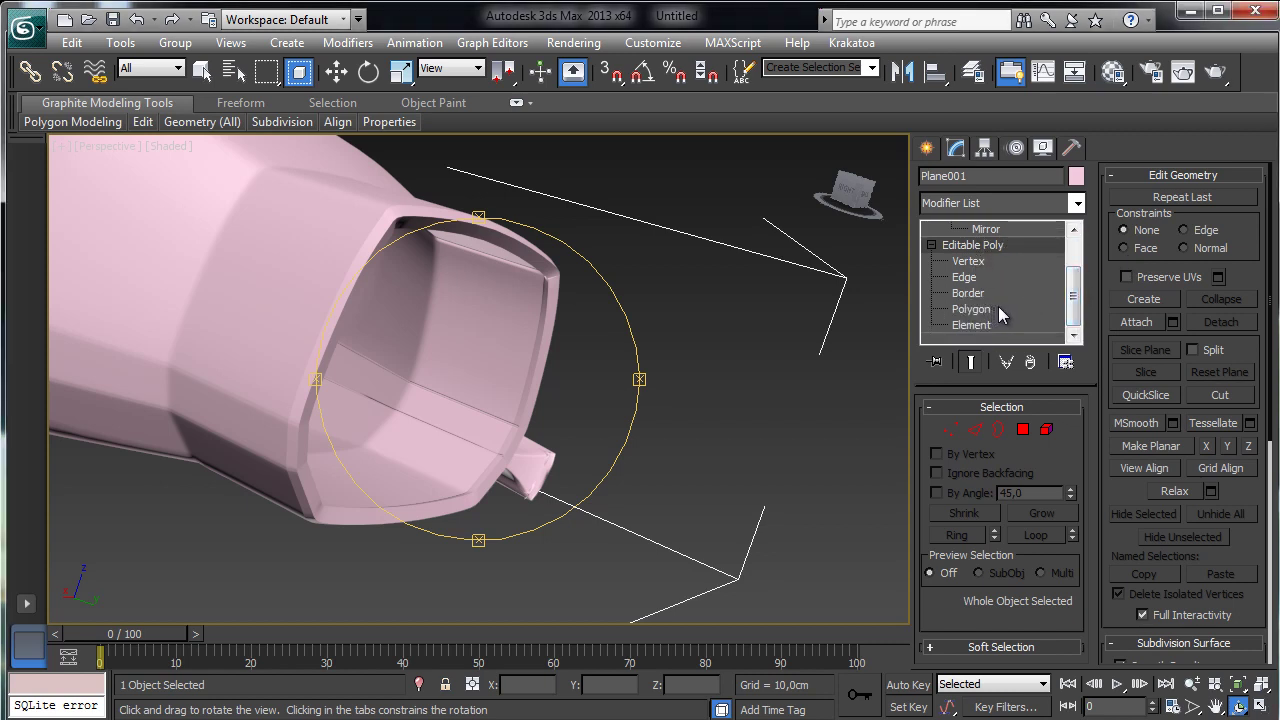
left_click(1073, 250)
left_click(1010, 229)
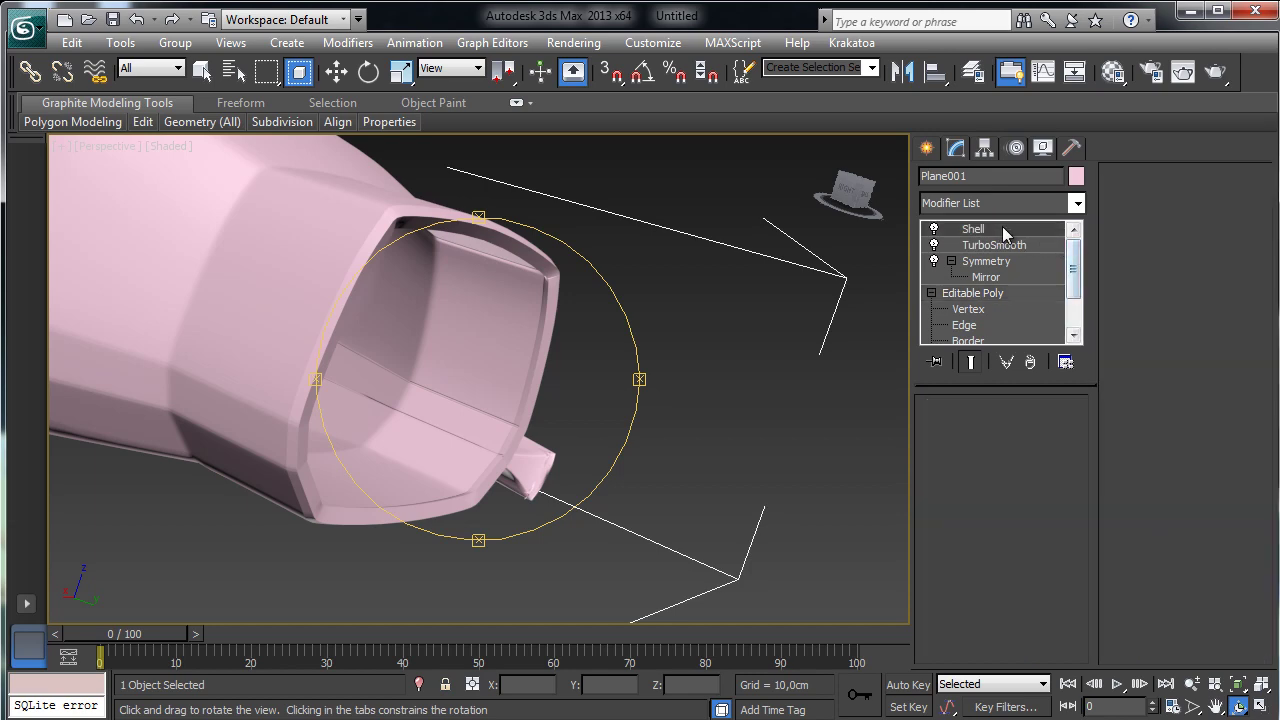
left_click(1078, 204)
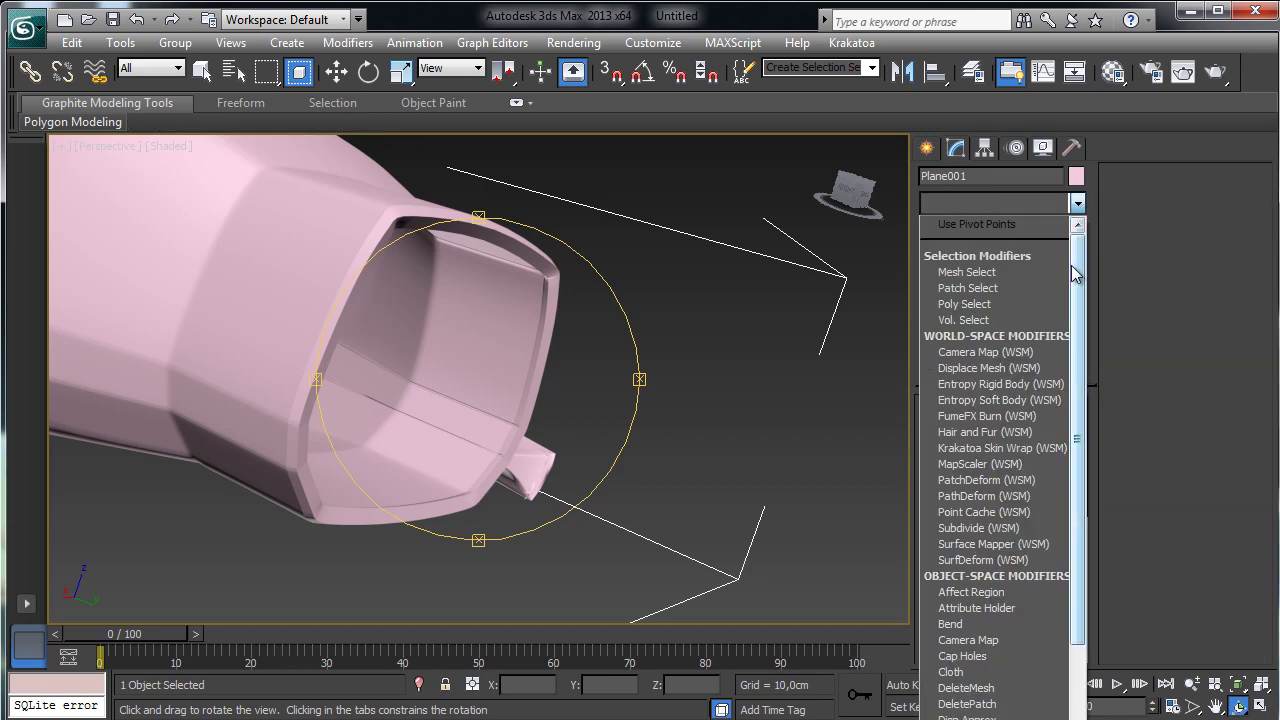
left_click_drag(1072, 268, 1071, 364)
scroll(1073, 372, "down", 2)
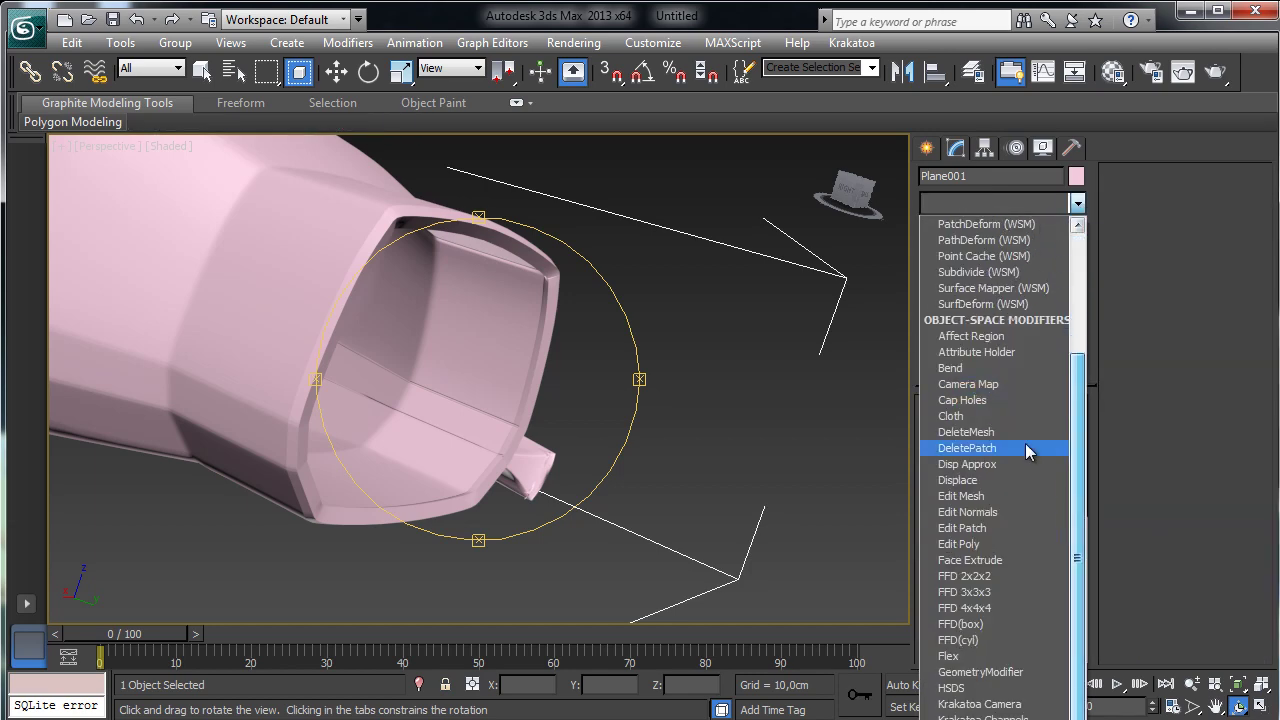
left_click(957, 531)
left_click(1205, 197)
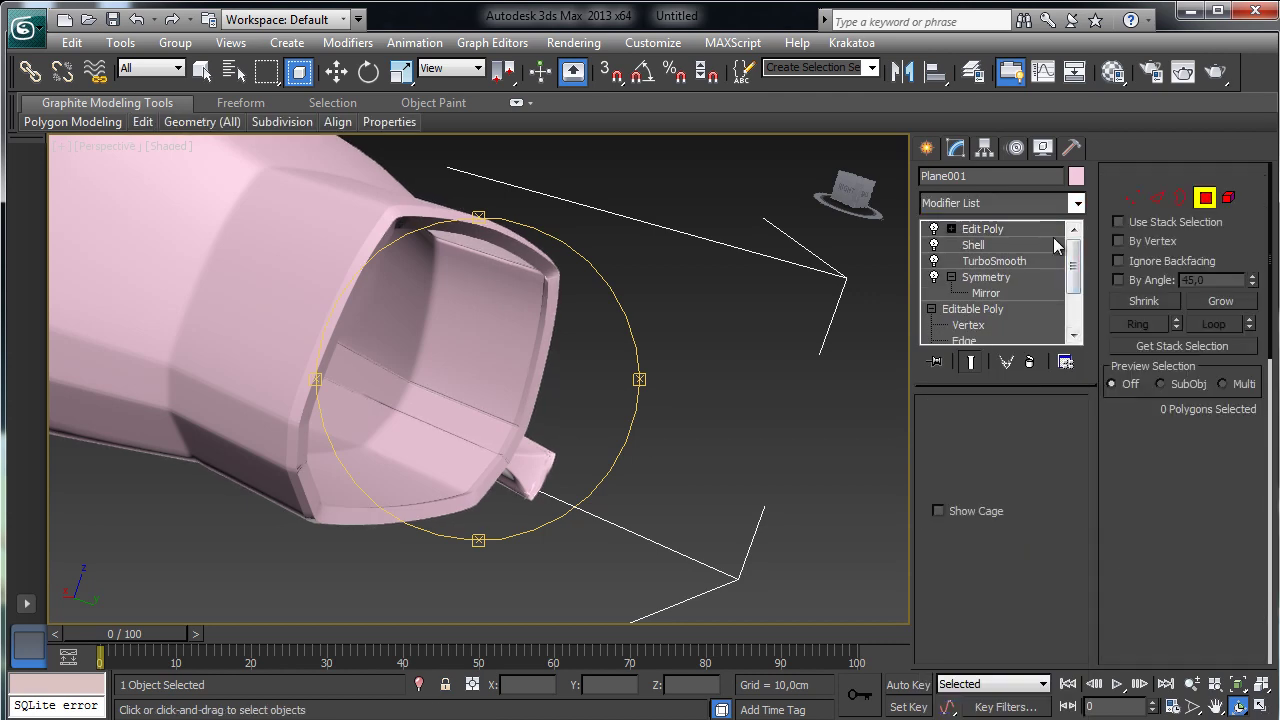
left_click(481, 309)
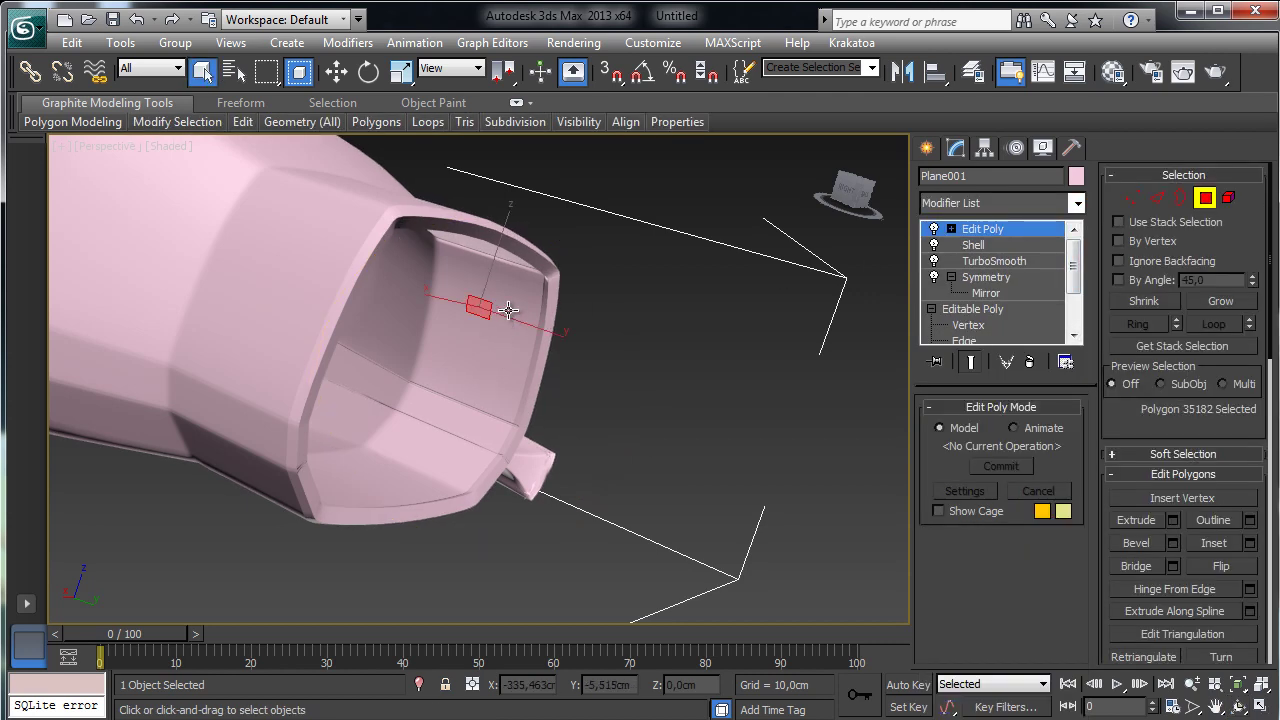
left_click(1205, 197)
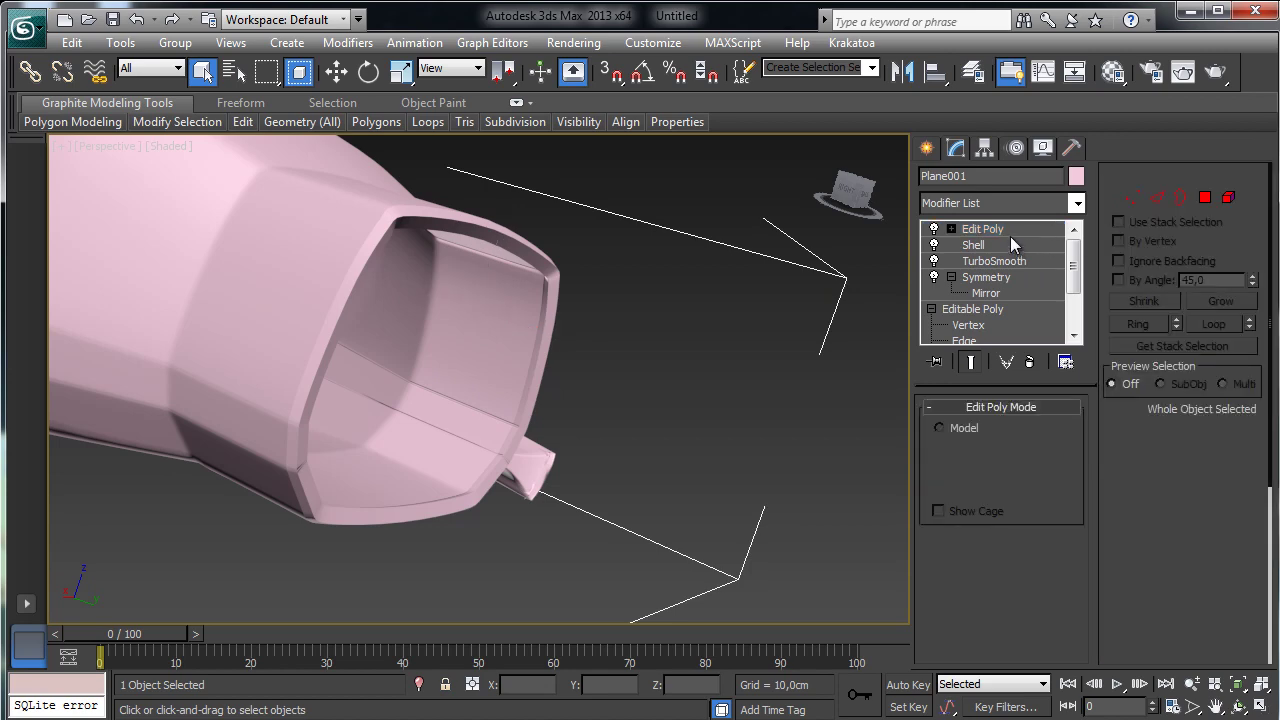
left_click(1029, 362)
- Enter polygon level on the base Editable Poly, select one side polygon of the tail section, and display only the base mesh
left_click(1003, 266)
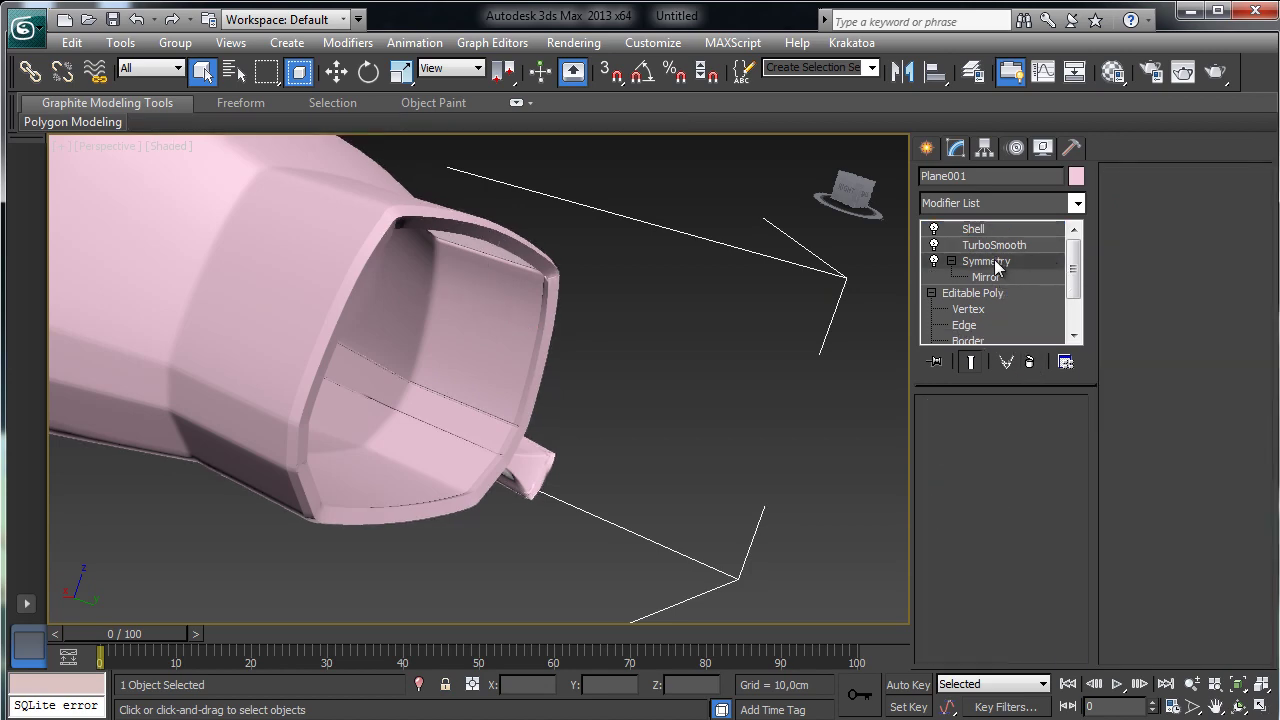
left_click(976, 311)
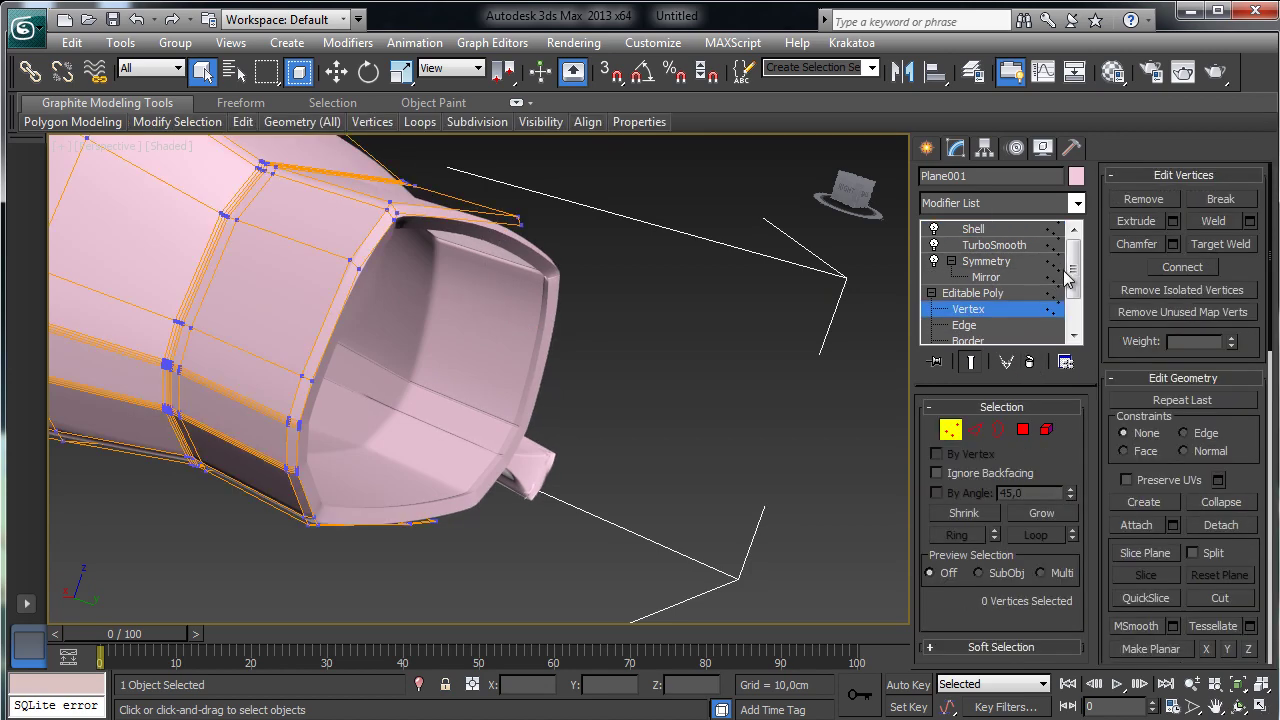
left_click(1018, 429)
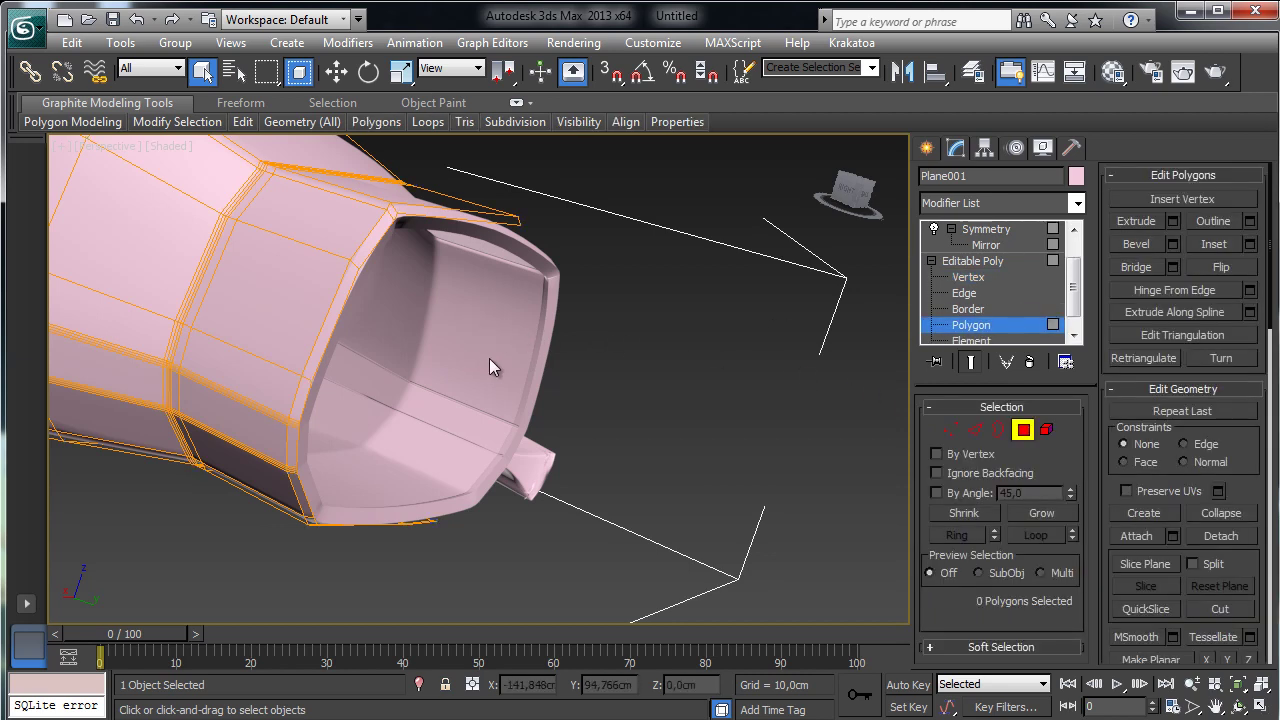
left_click(293, 306)
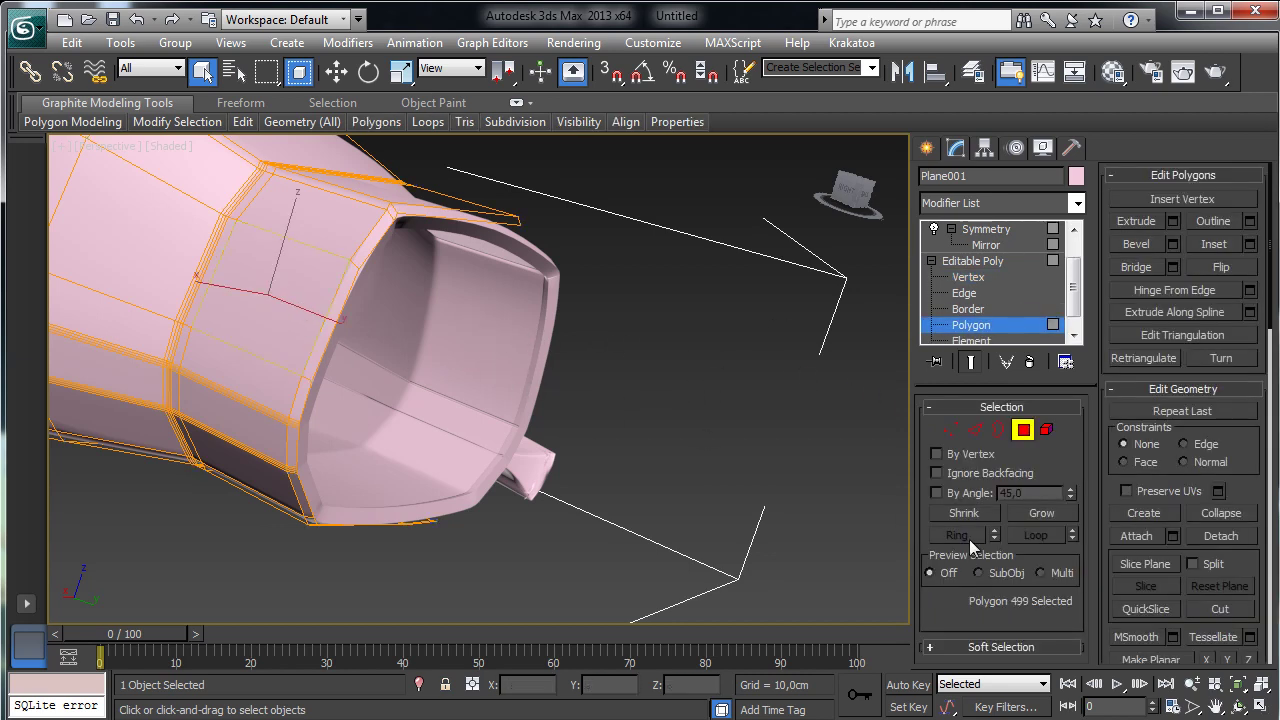
left_click(1240, 707)
left_click_drag(440, 400, 294, 206)
left_click(202, 70)
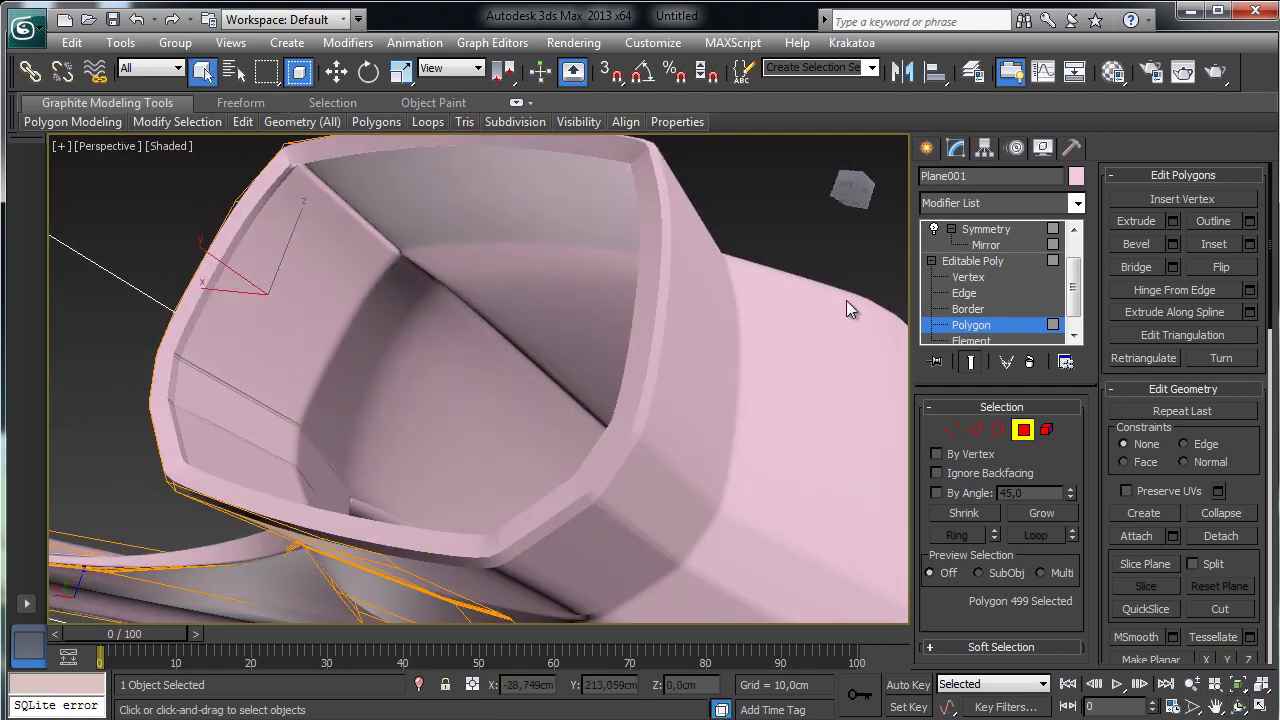
left_click(970, 363)
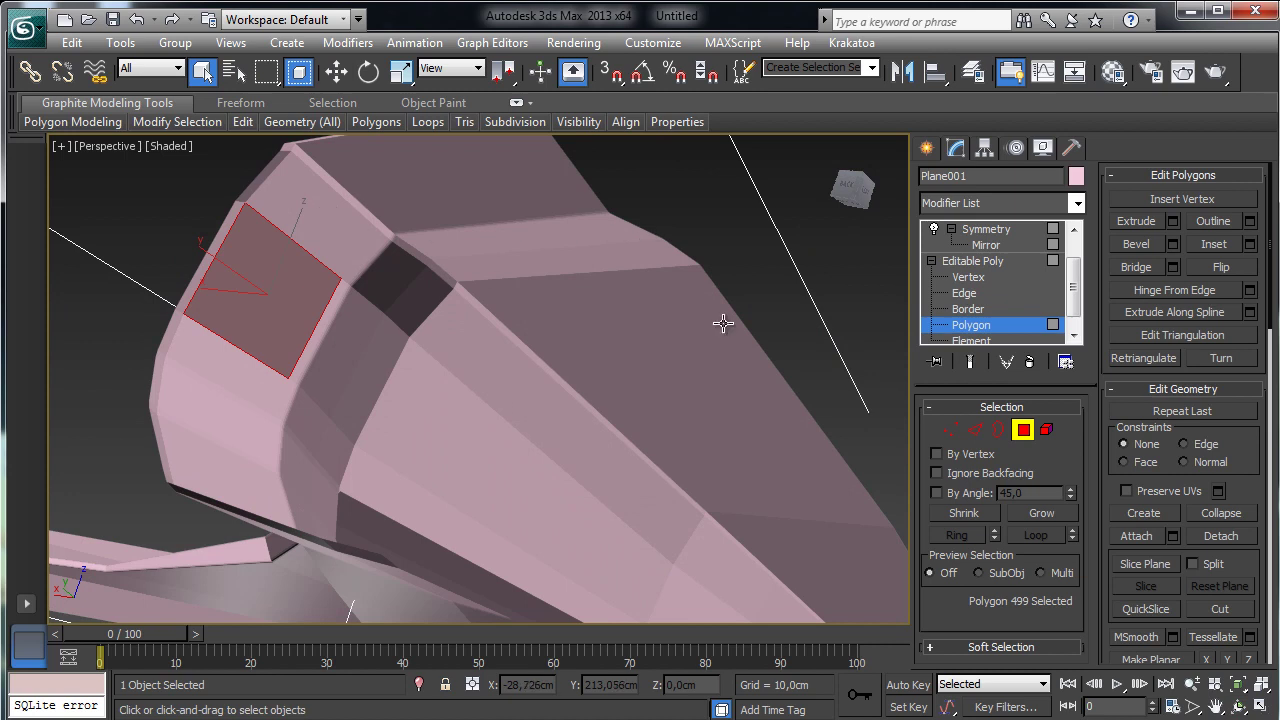
left_click(326, 218, "ctrl")
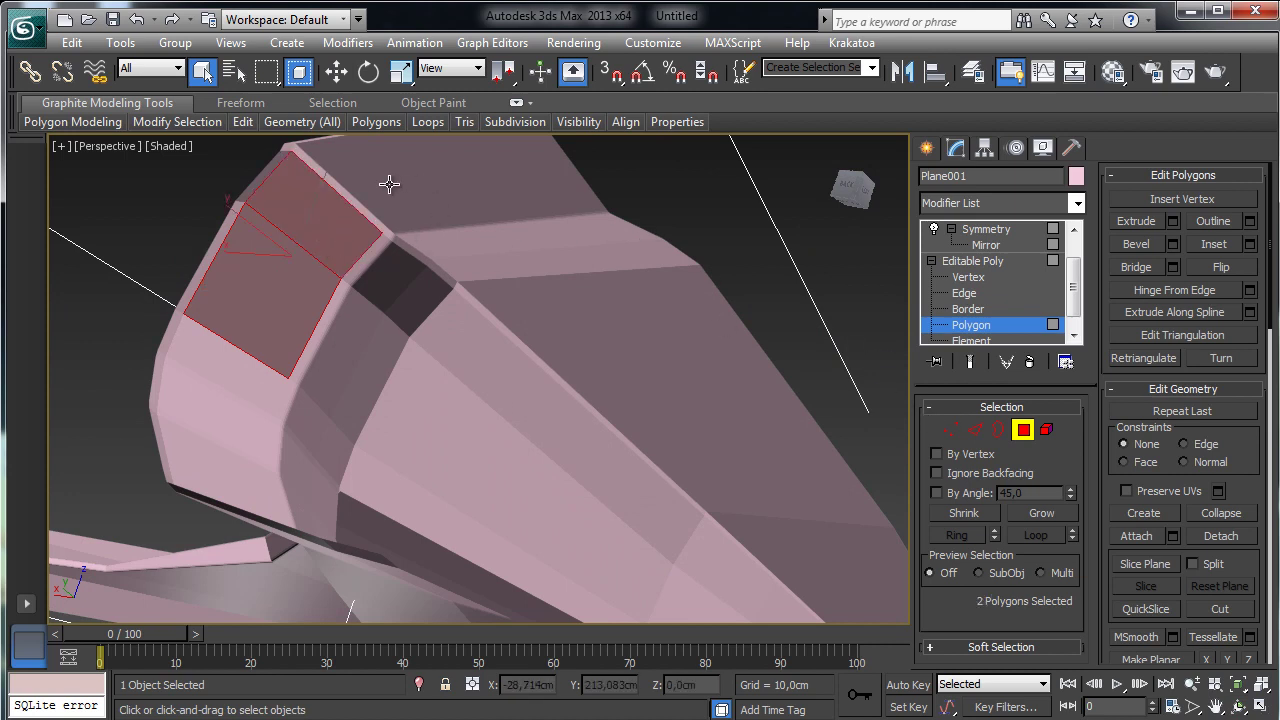
left_click(332, 171, "ctrl")
left_click(466, 180, "ctrl")
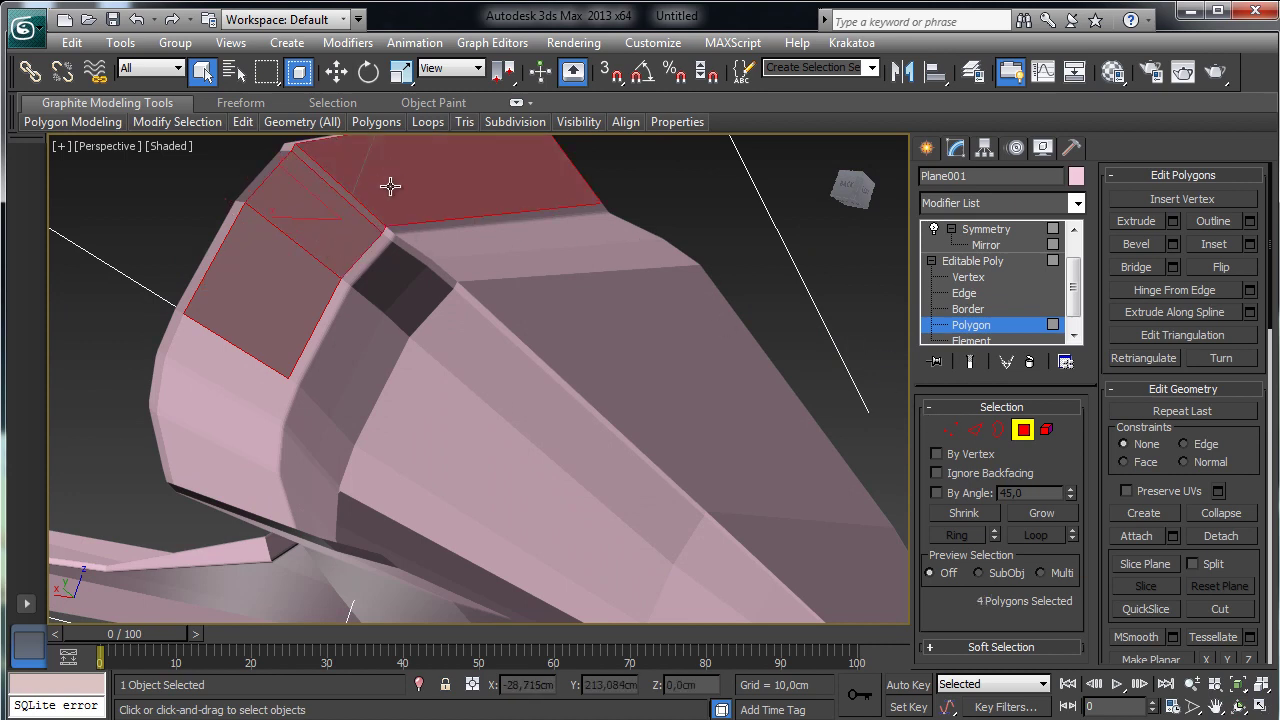
left_click(205, 399, "ctrl")
left_click(197, 420, "ctrl")
left_click(196, 455, "ctrl")
left_click(184, 425, "ctrl")
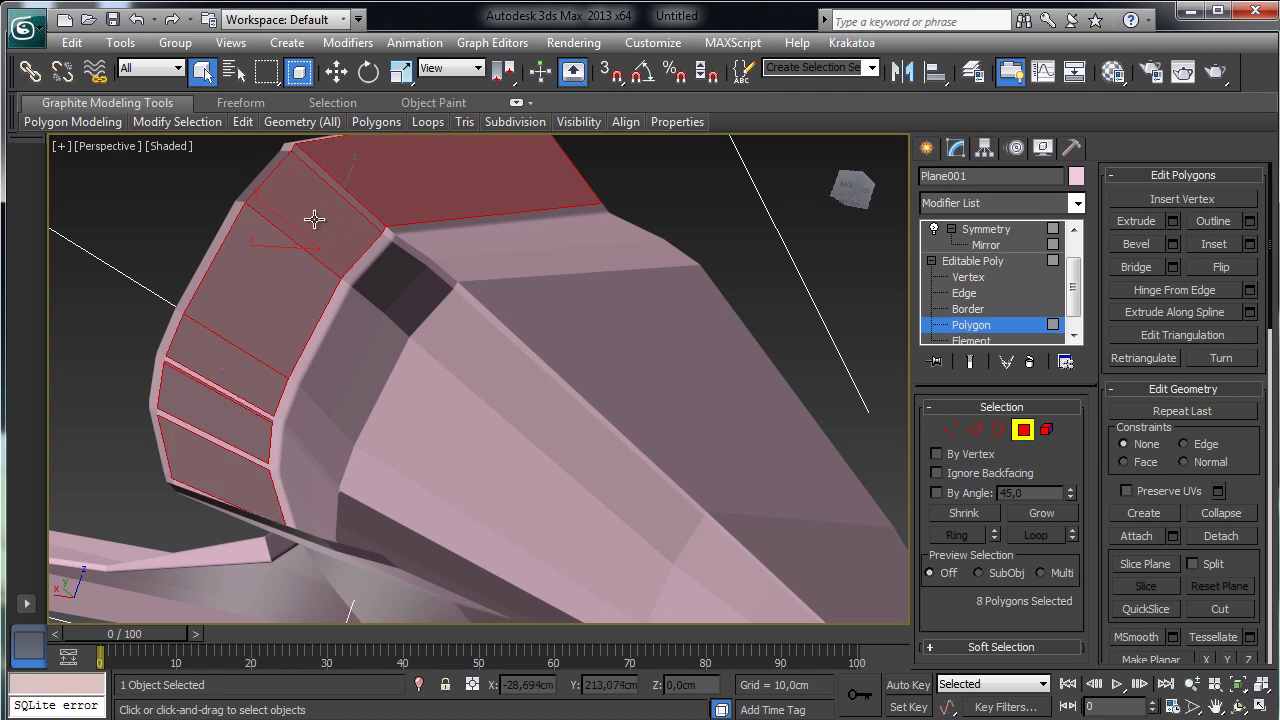
left_click(266, 300)
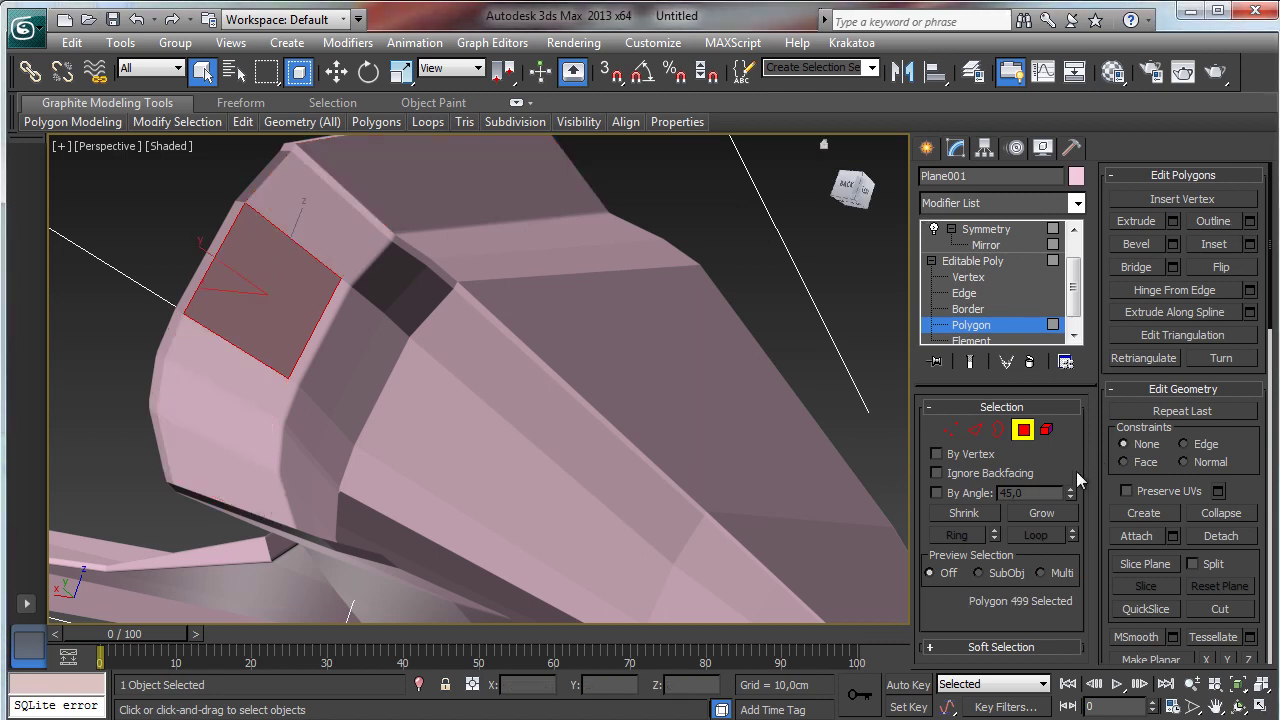
key("ctrl+d")
- Select the whole band of polygons around the straight tail section with a crossing region in the Left view
key("alt+w")
left_click(270, 395)
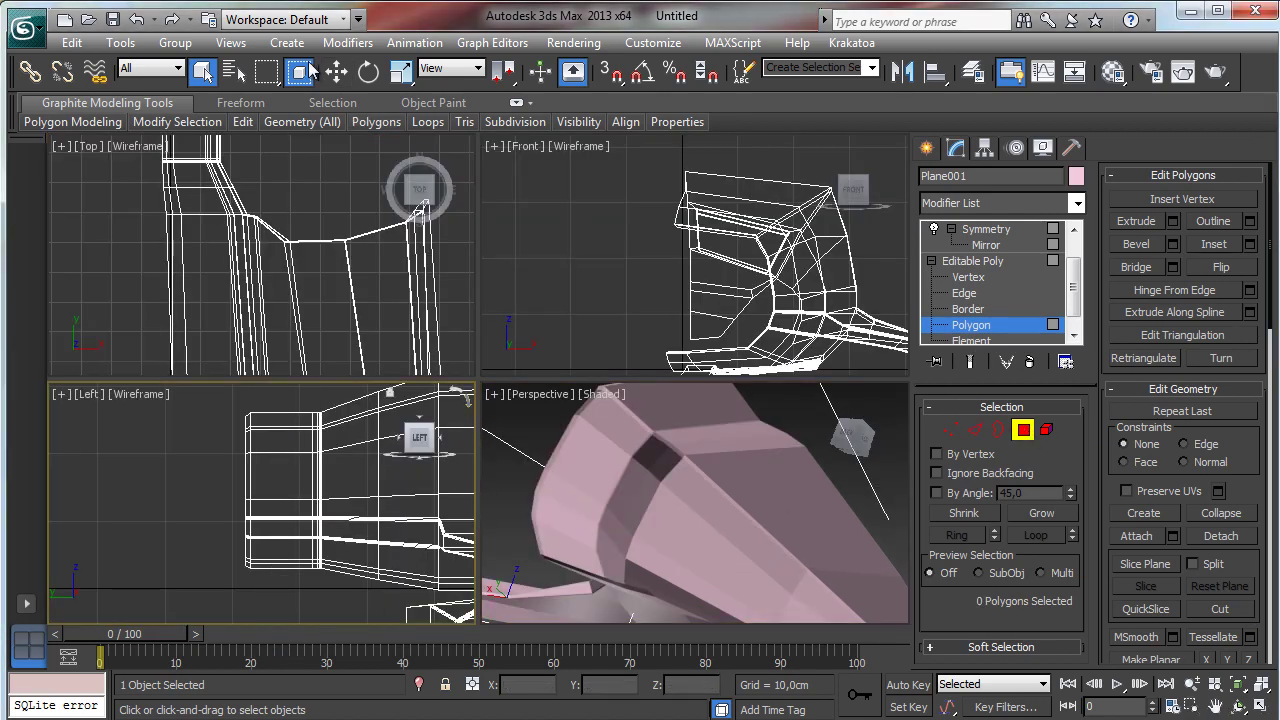
left_click_drag(281, 607, 282, 607)
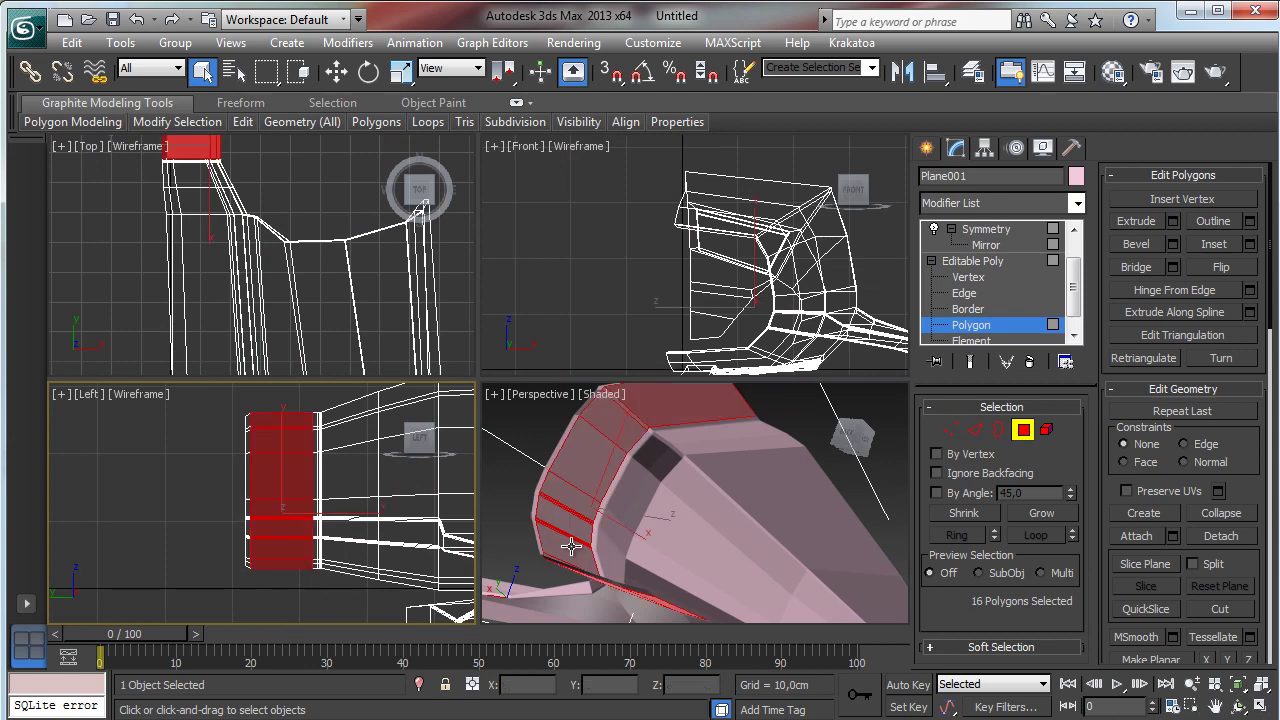
- Try to bevel the selected band of tail polygons inward as a group, with height -1,175 cm and outline -0,411 cm
right_click(758, 507)
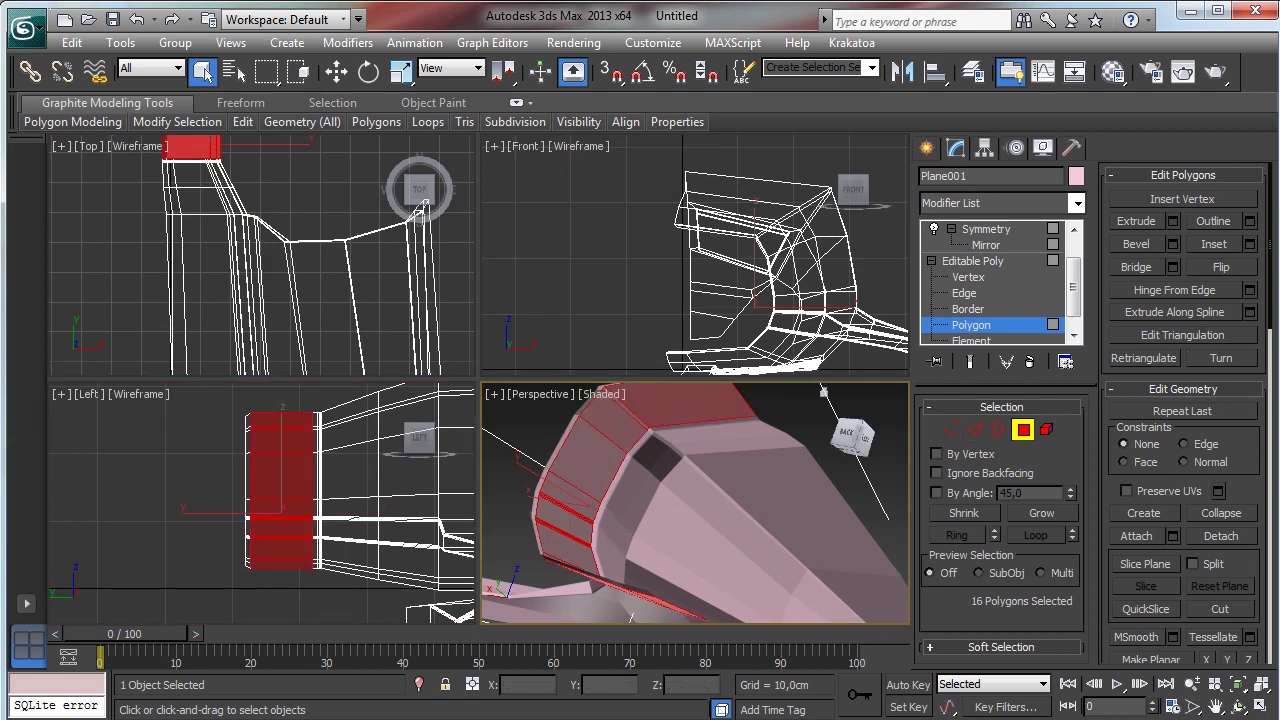
left_click(1260, 706)
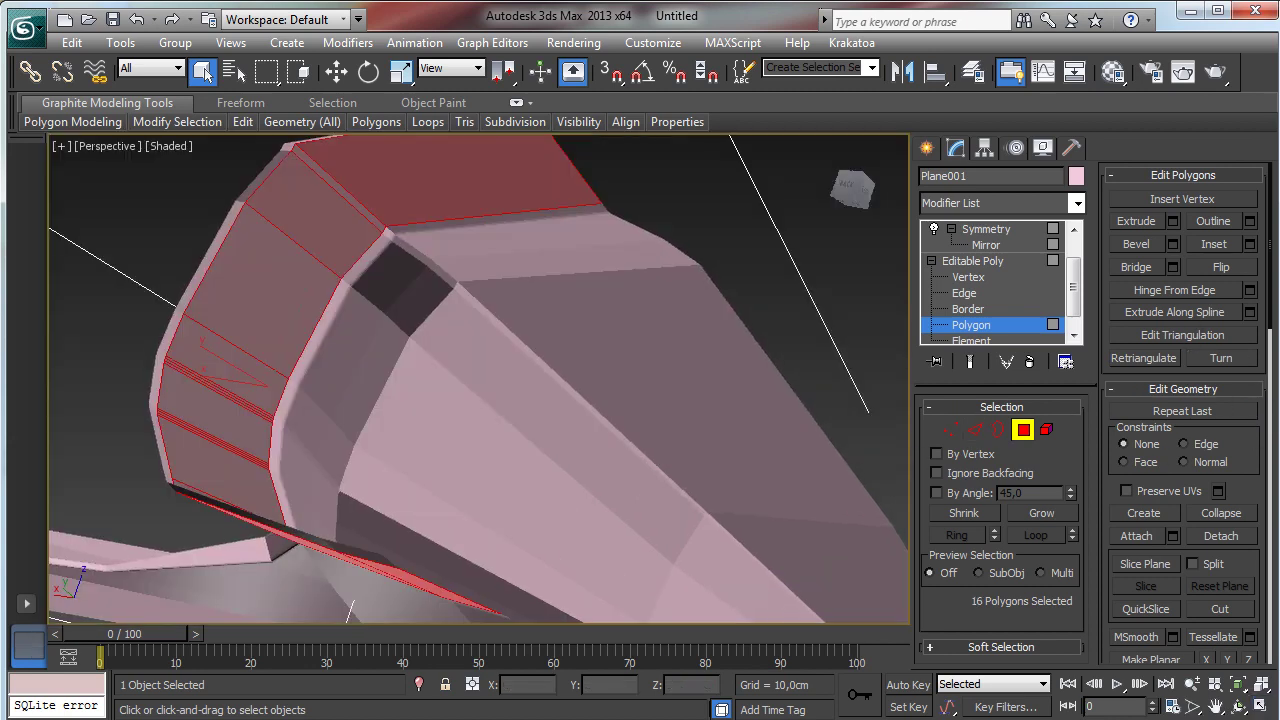
left_click(1240, 707)
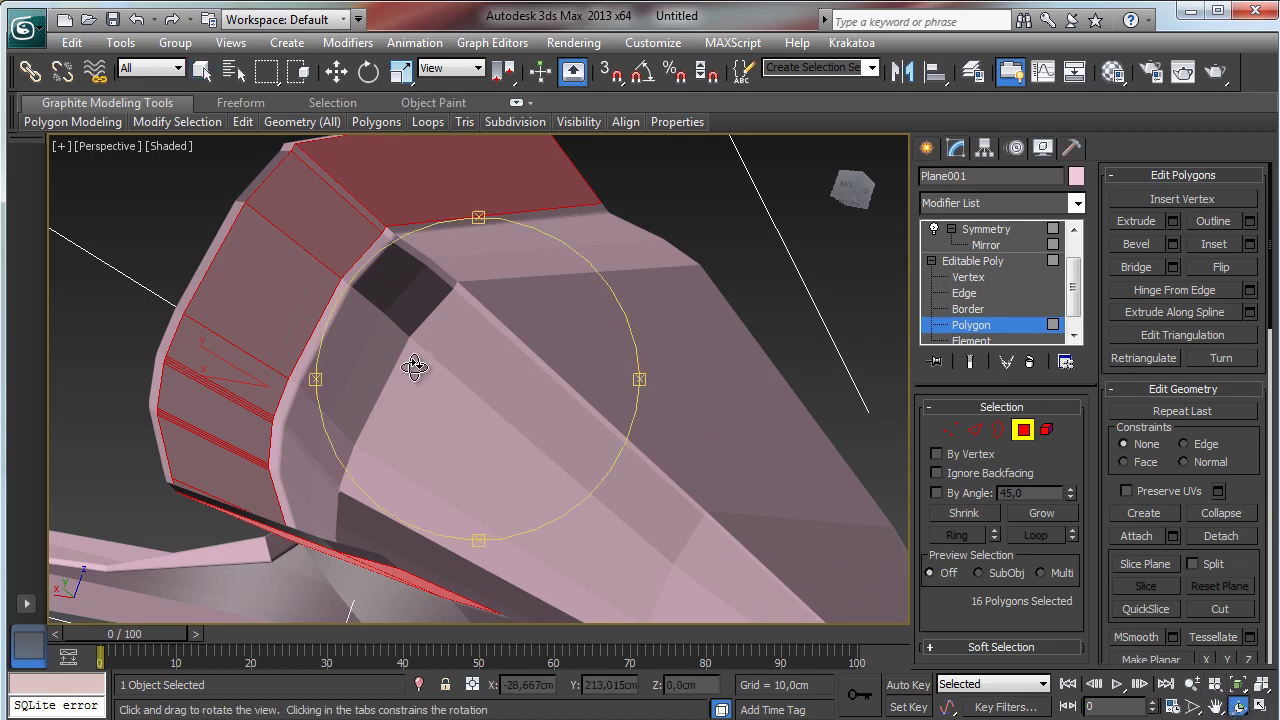
left_click_drag(414, 363, 443, 418)
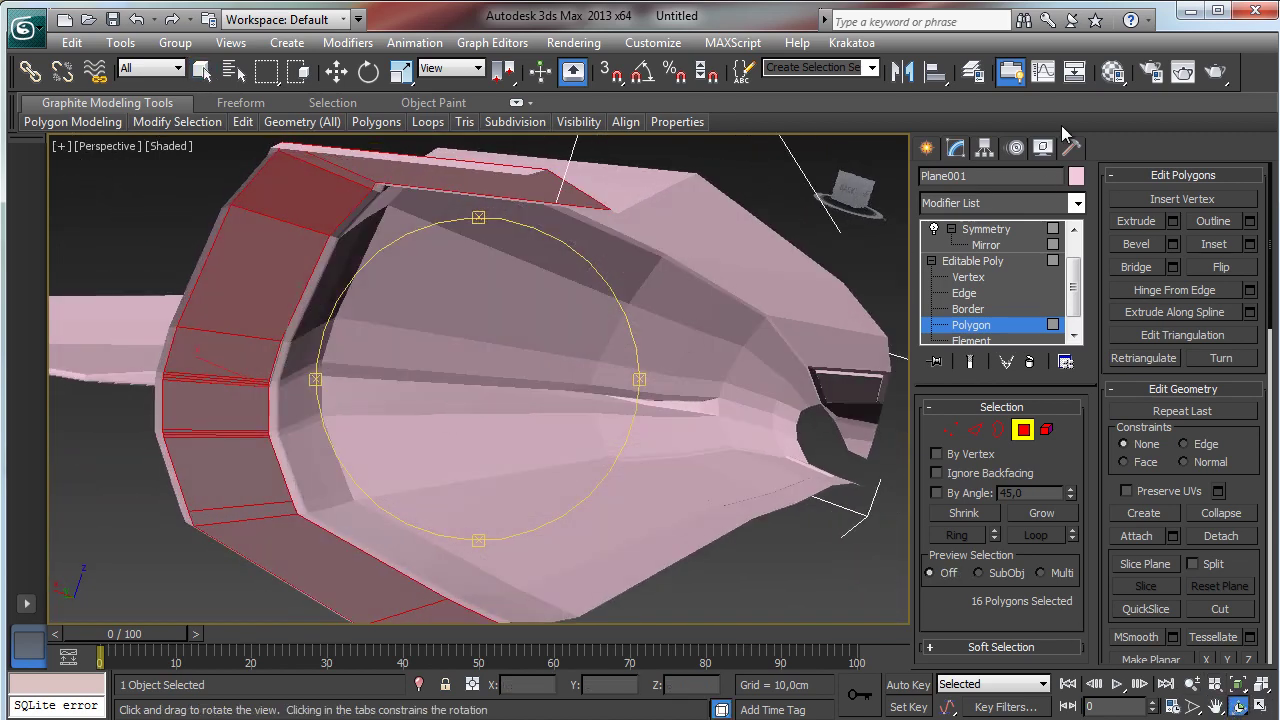
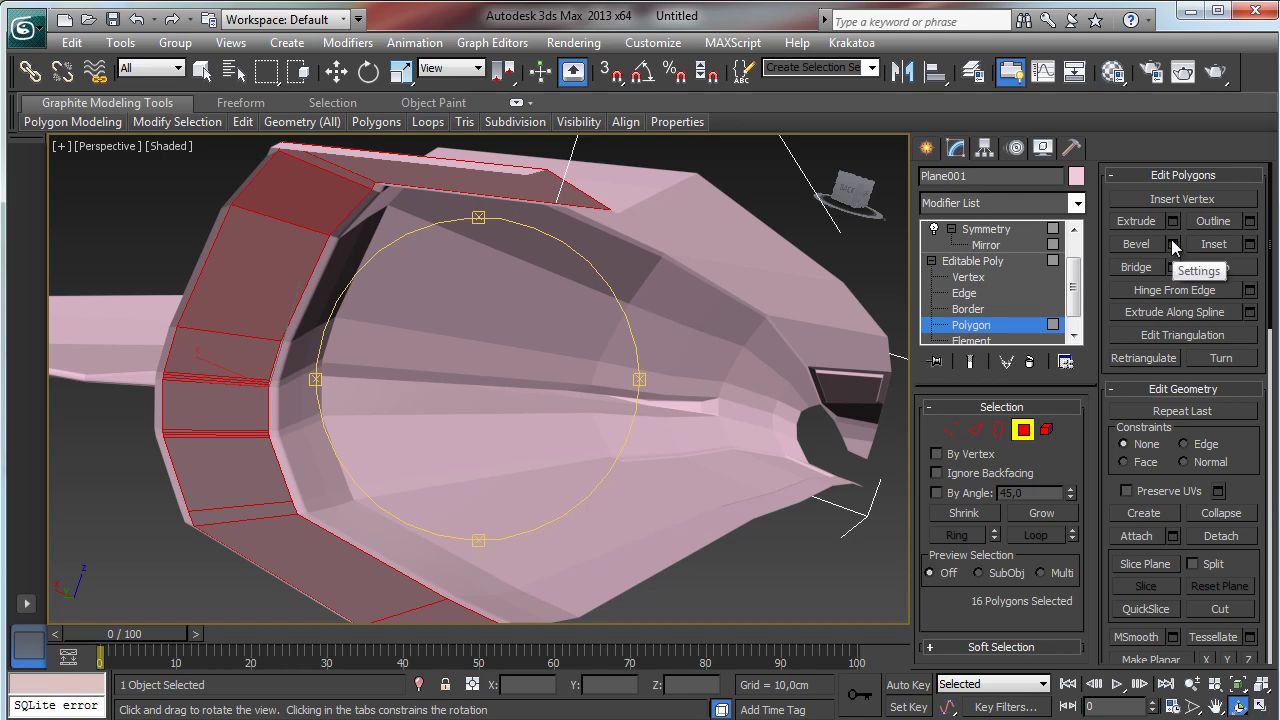
left_click(1173, 244)
mouse_move(760, 332)
left_mouse_down()
mouse_move(738, 332)
mouse_move(781, 338)
left_mouse_up()
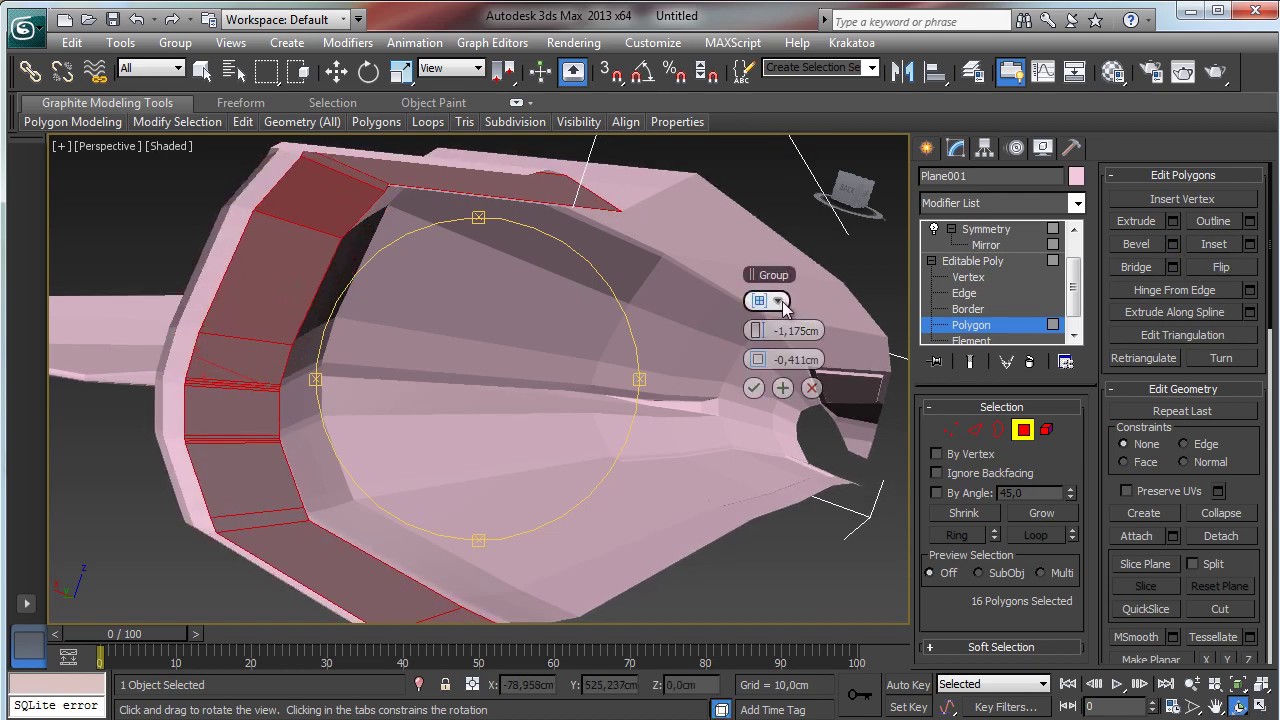
- Try the By Polygon and Local Normal bevel types on the tail band, with a Local Normal height of about -1,55 cm
left_click(777, 300)
left_click(849, 343)
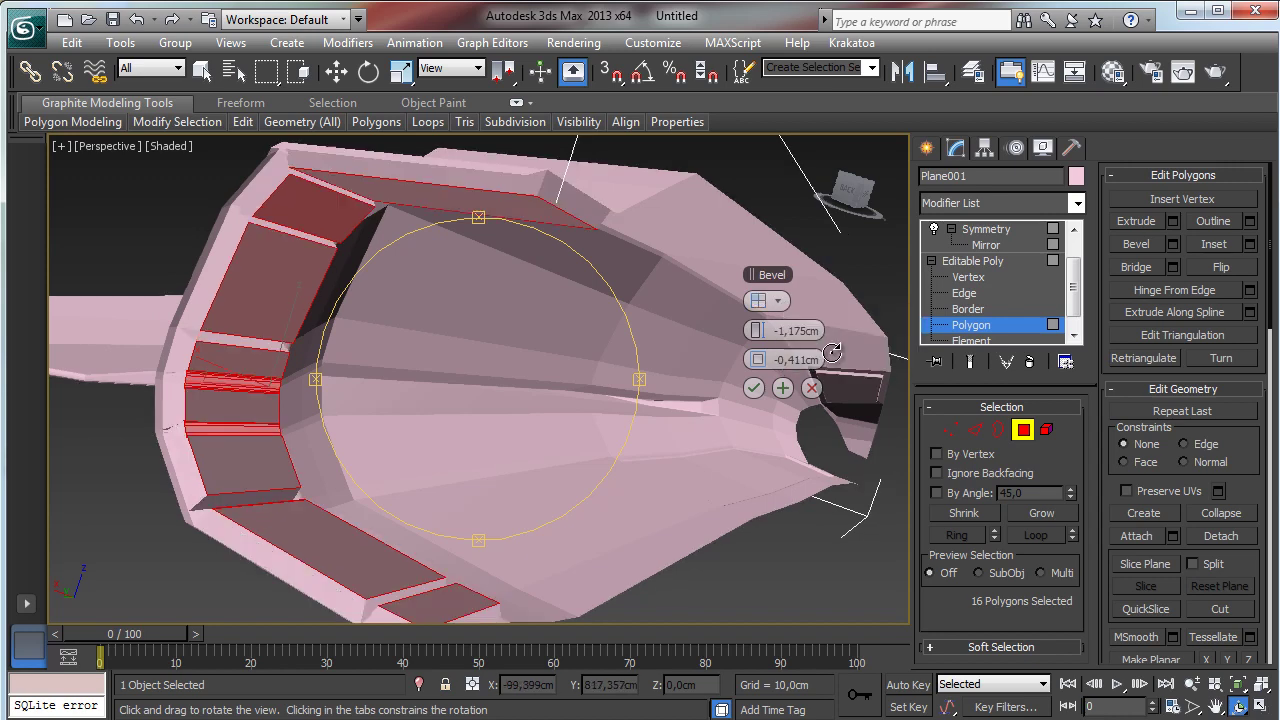
left_click(770, 300)
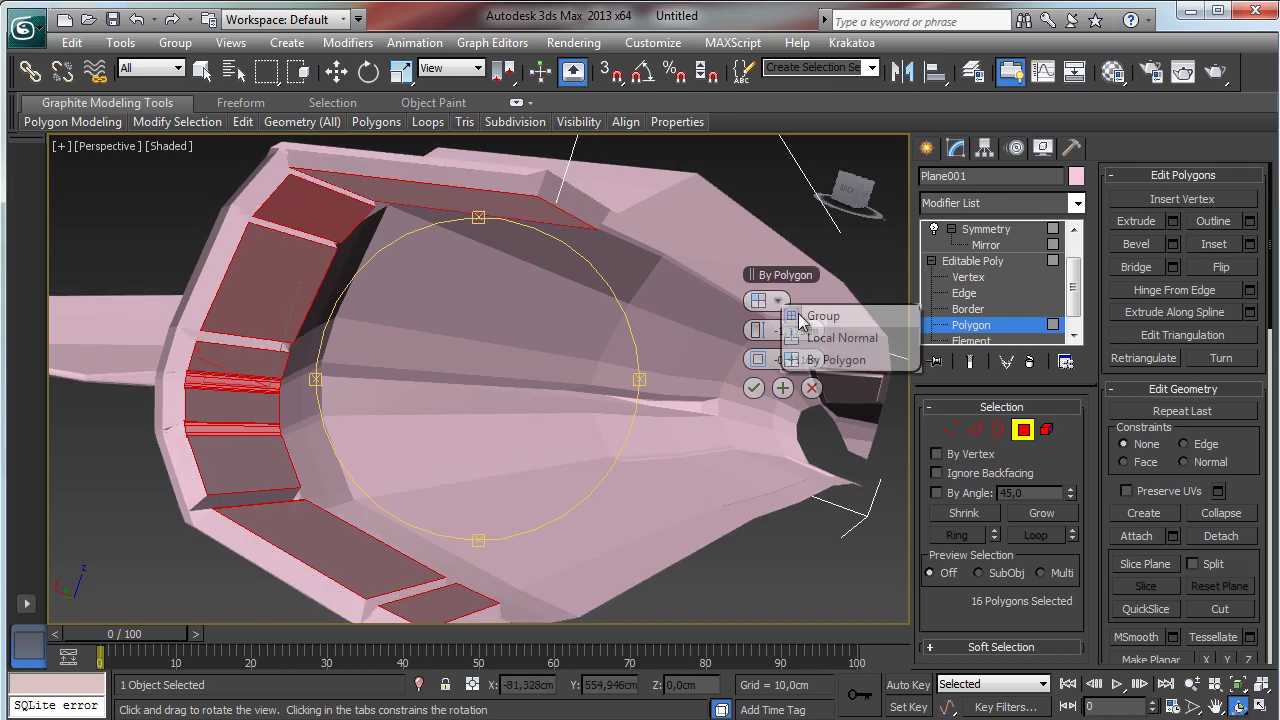
left_click(820, 340)
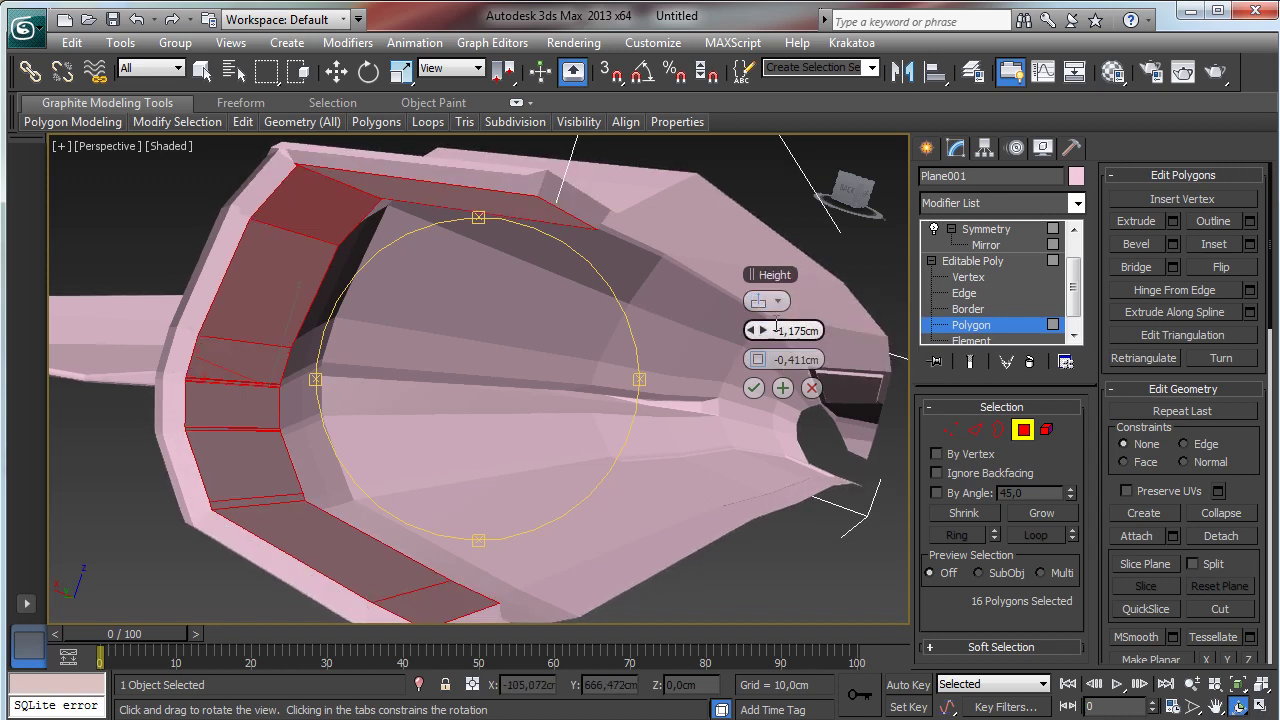
left_click_drag(780, 331, 757, 331)
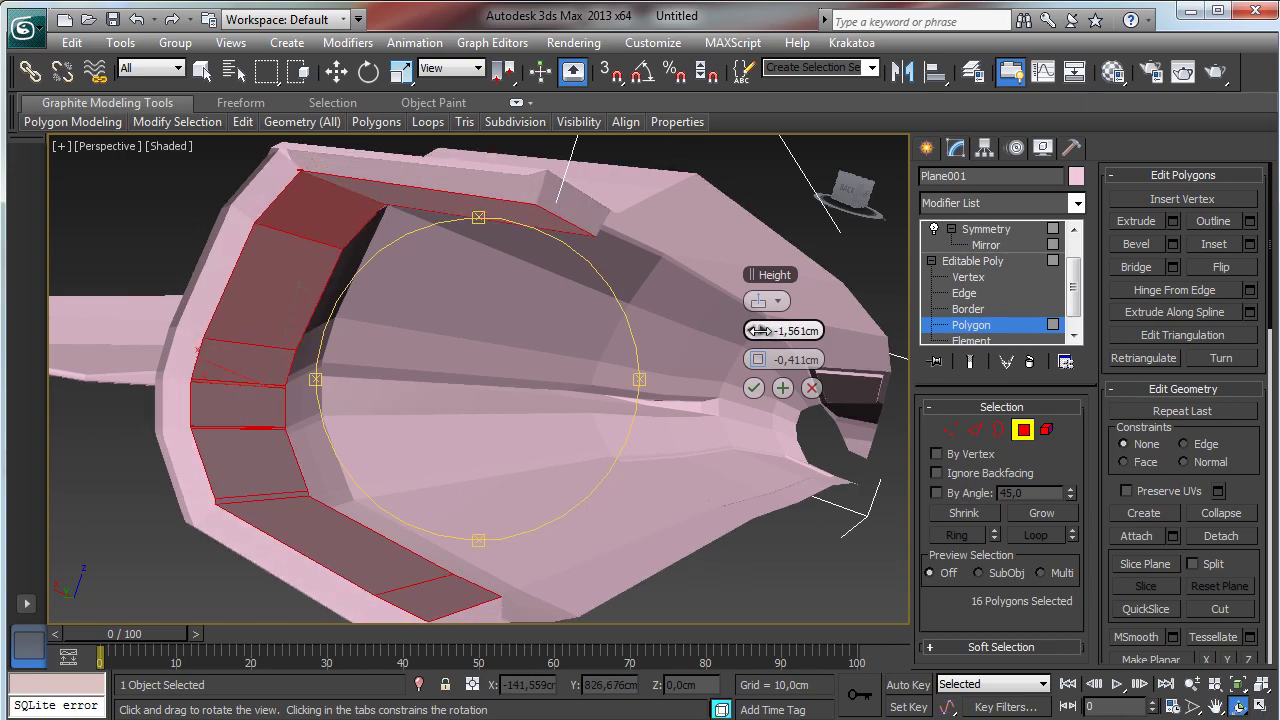
left_click_drag(459, 360, 502, 362)
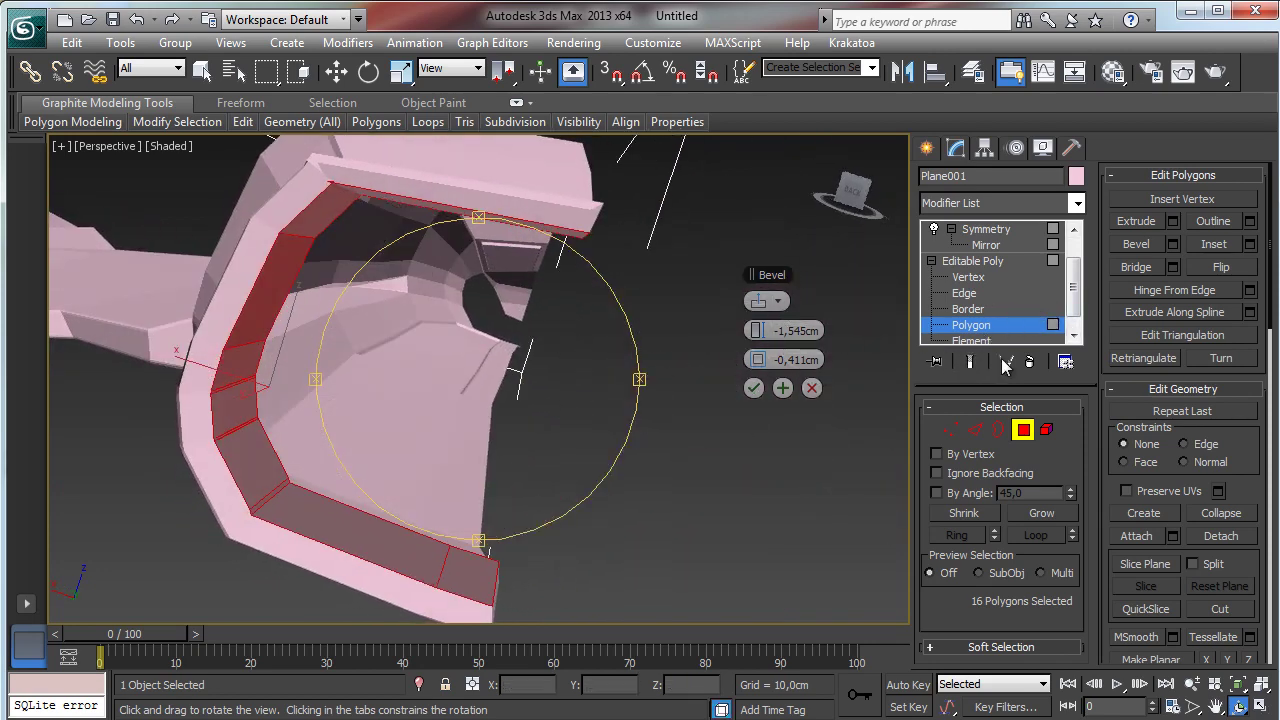
left_click(1022, 430)
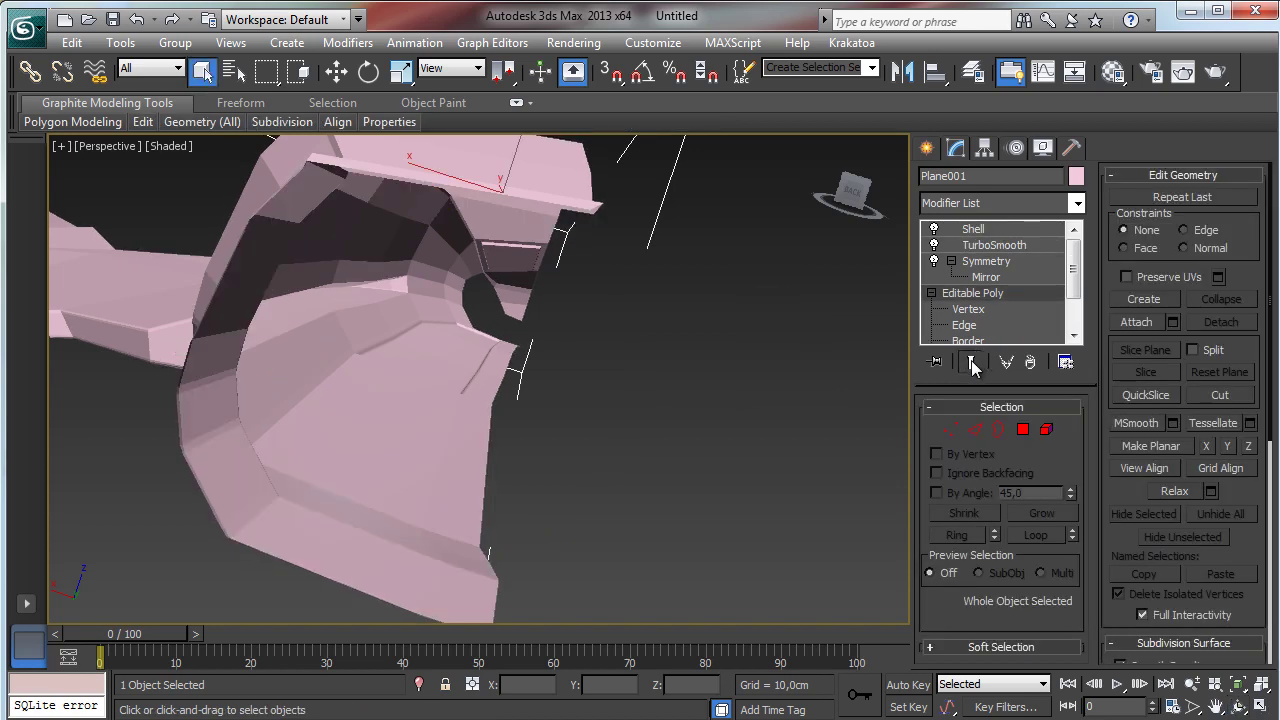
- Show the end result of the modifier stack again and enter vertex level on the base Editable Poly
left_click(969, 362)
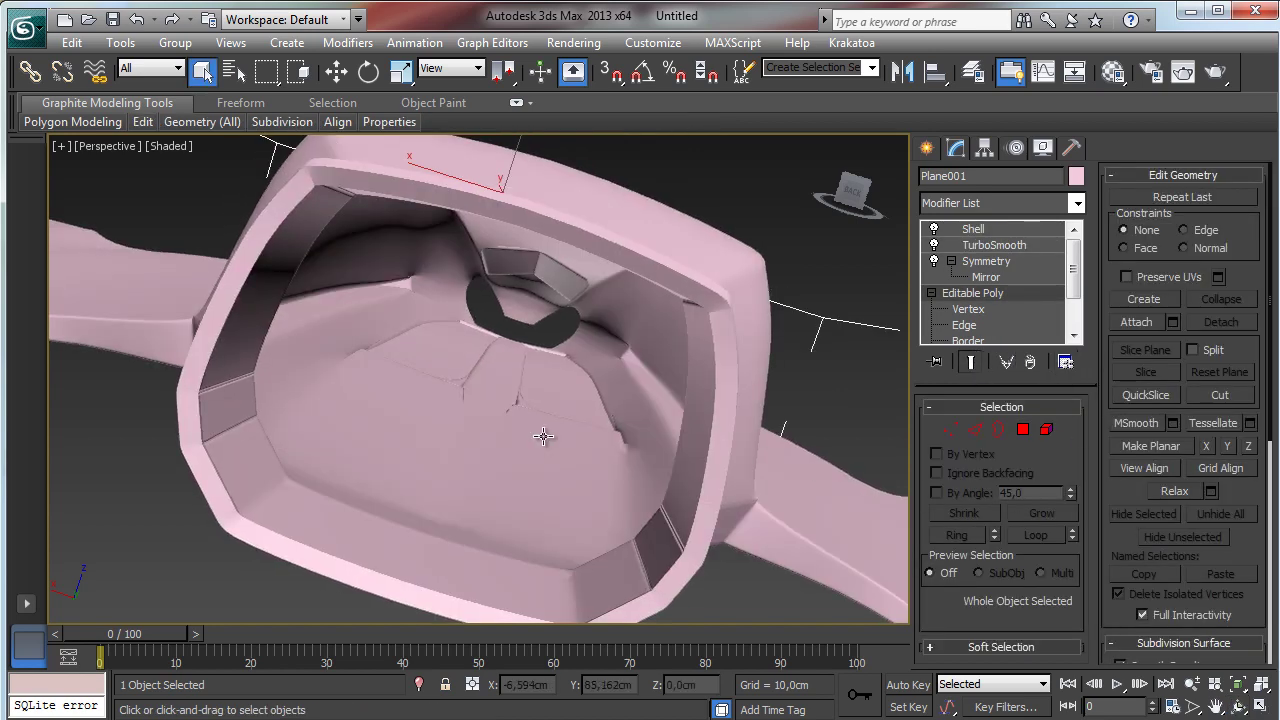
left_click(1238, 706)
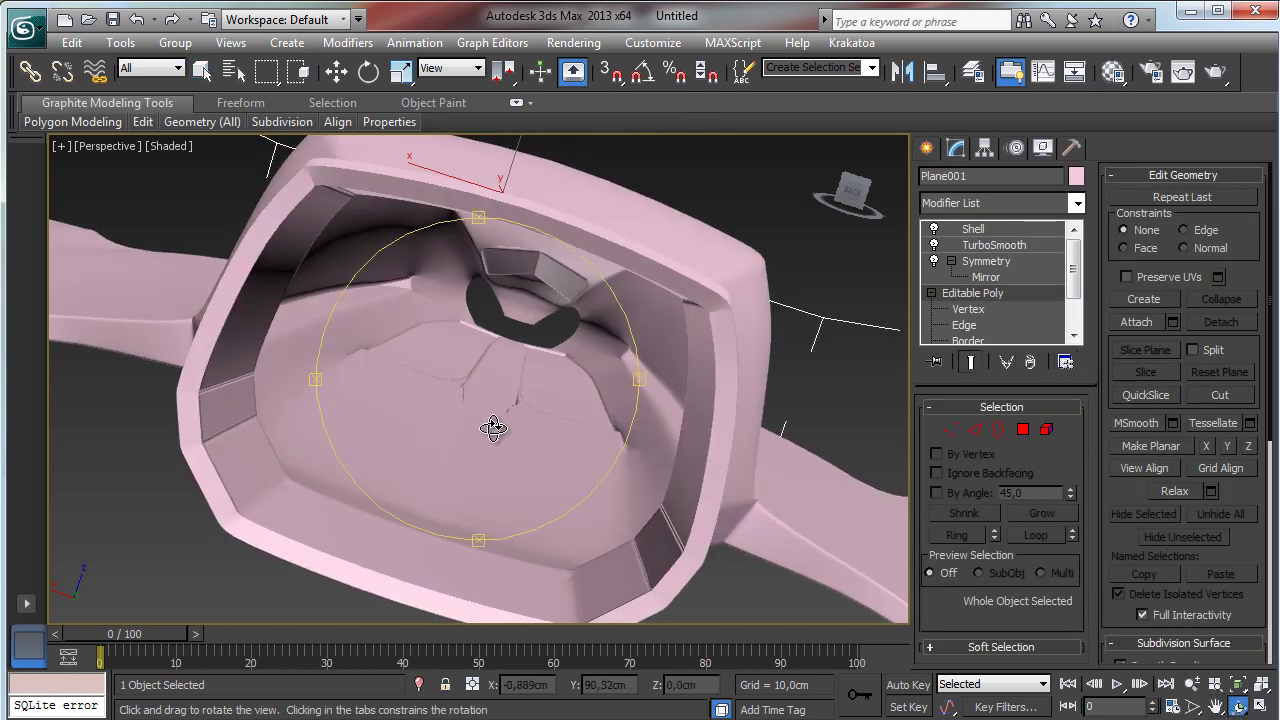
left_click_drag(491, 429, 620, 342)
left_click(992, 310)
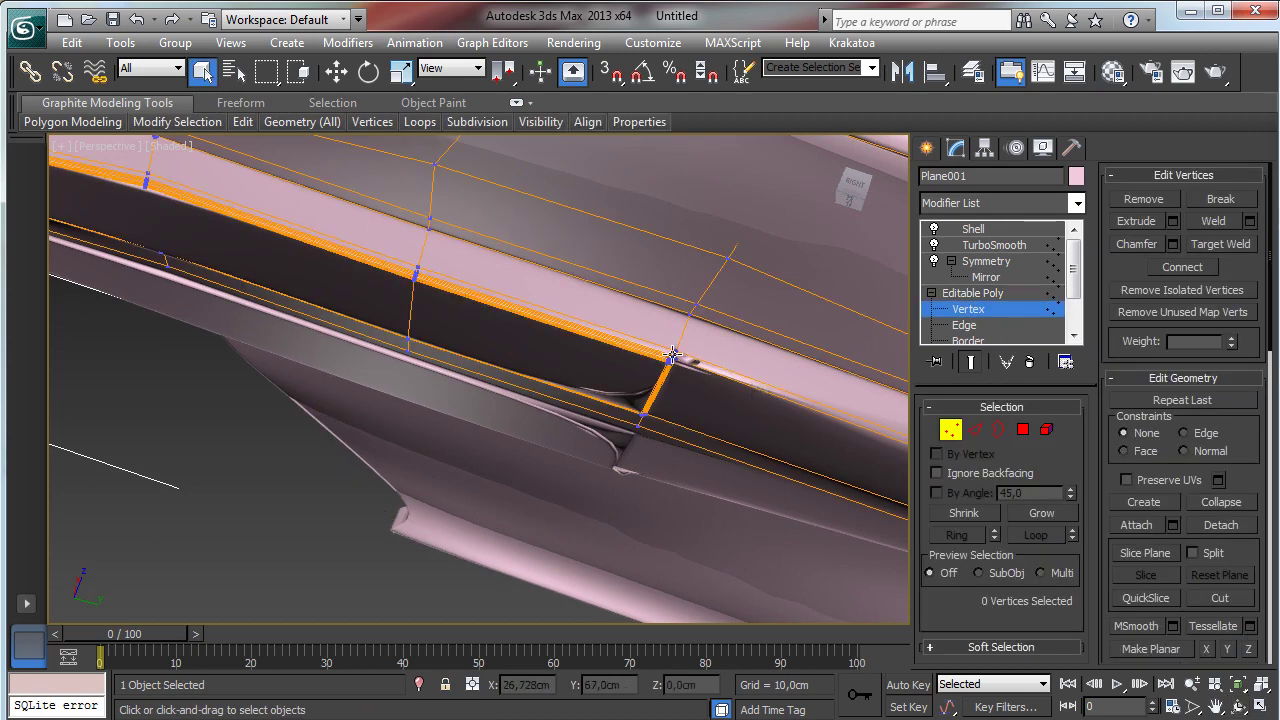
- Select the upper and lower vertex clusters at the rear corner of the fuselage's dark side strip and set their weight to 1,0
left_click(672, 355)
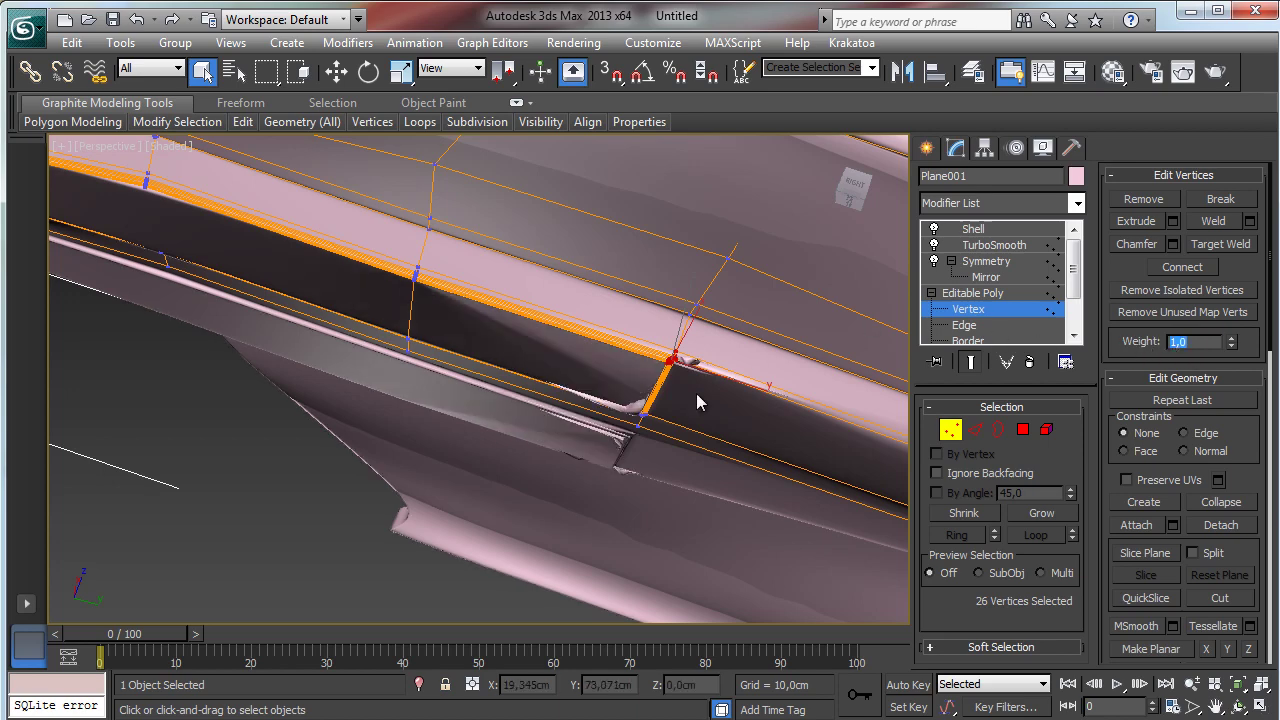
left_click_drag(619, 399, 664, 436)
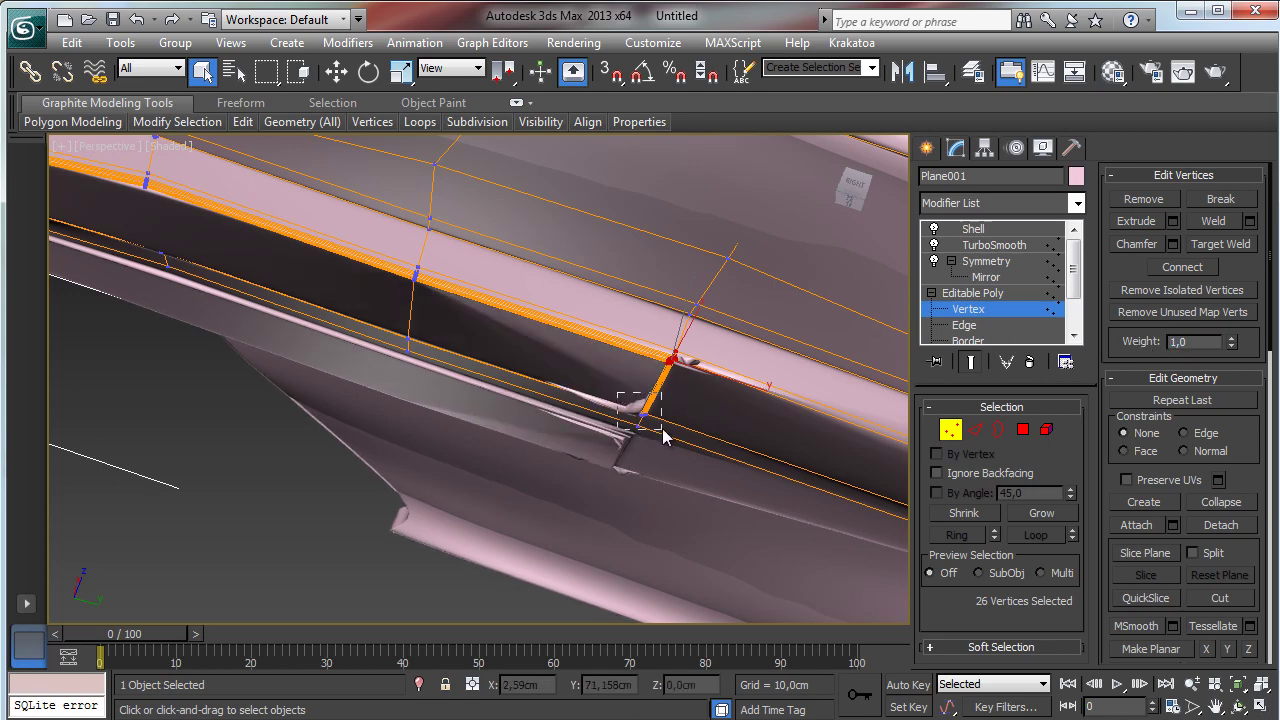
left_click(1190, 341)
type("1")
key("Return")
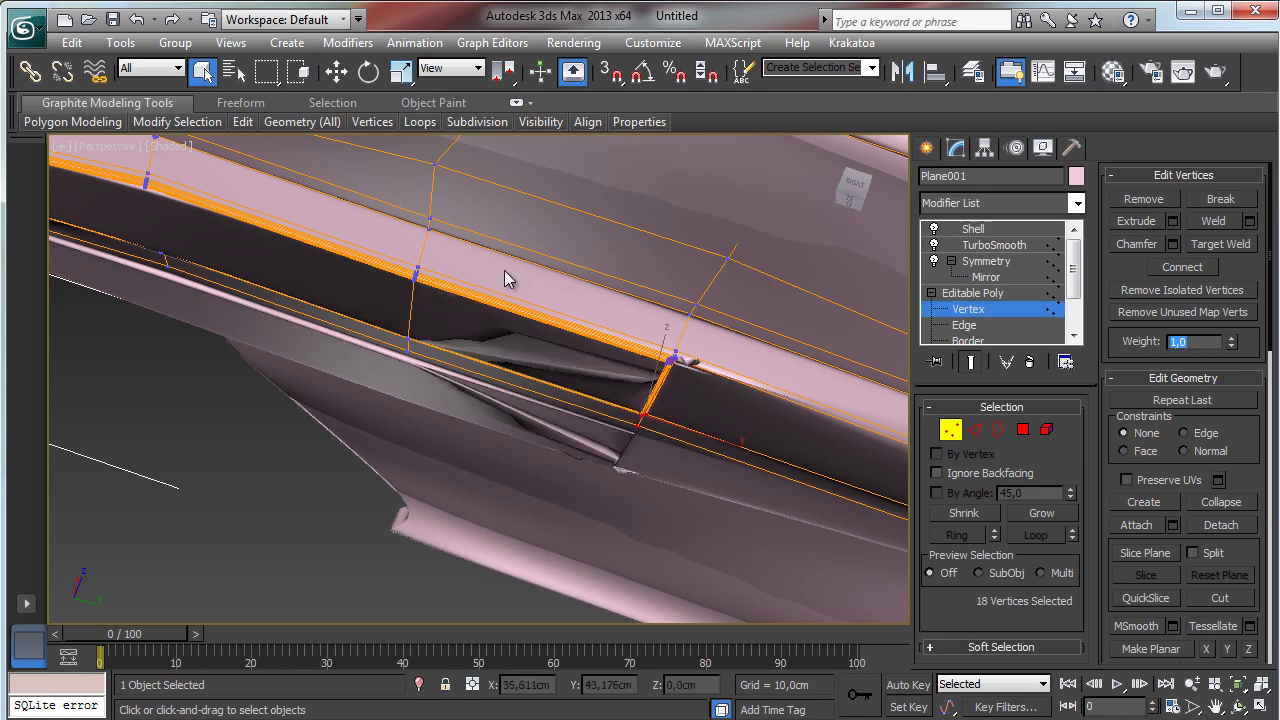
- Set the weight of the upper and lower vertex clusters one segment forward on the dark side strip to 1,0
left_click_drag(390, 262, 434, 299)
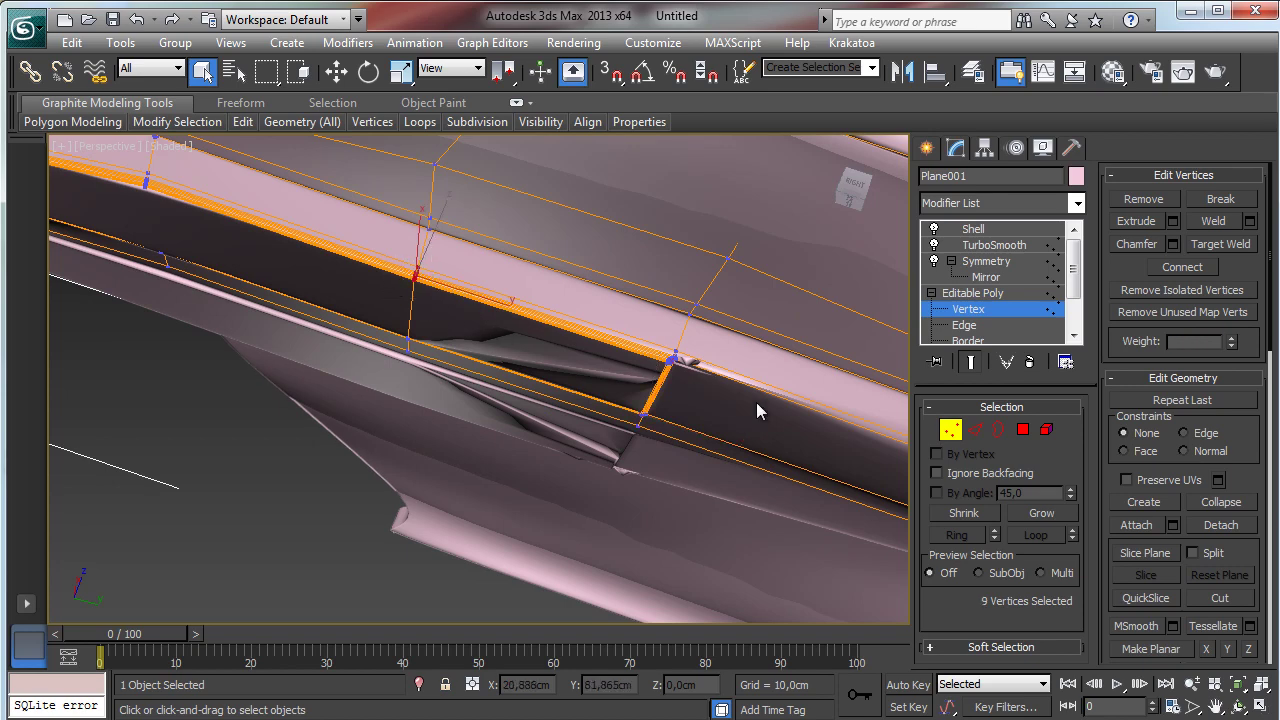
left_click(1190, 342)
type("1")
key("Return")
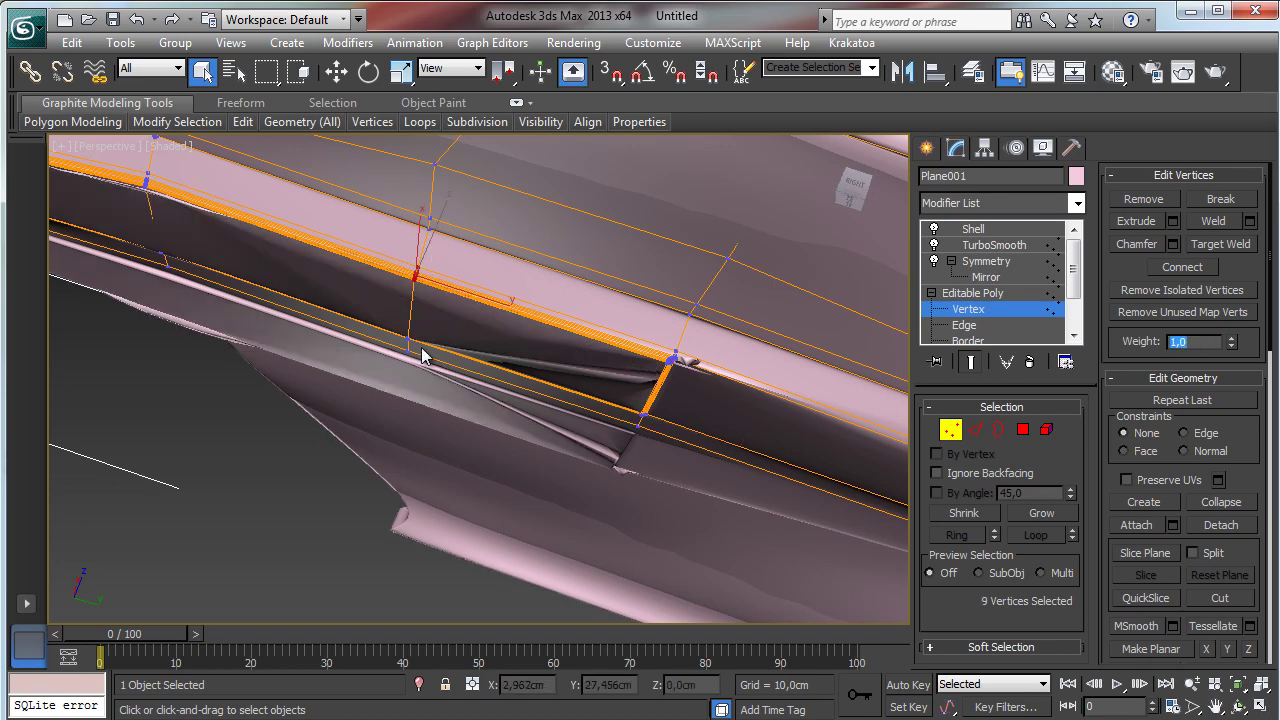
key("ctrl+z")
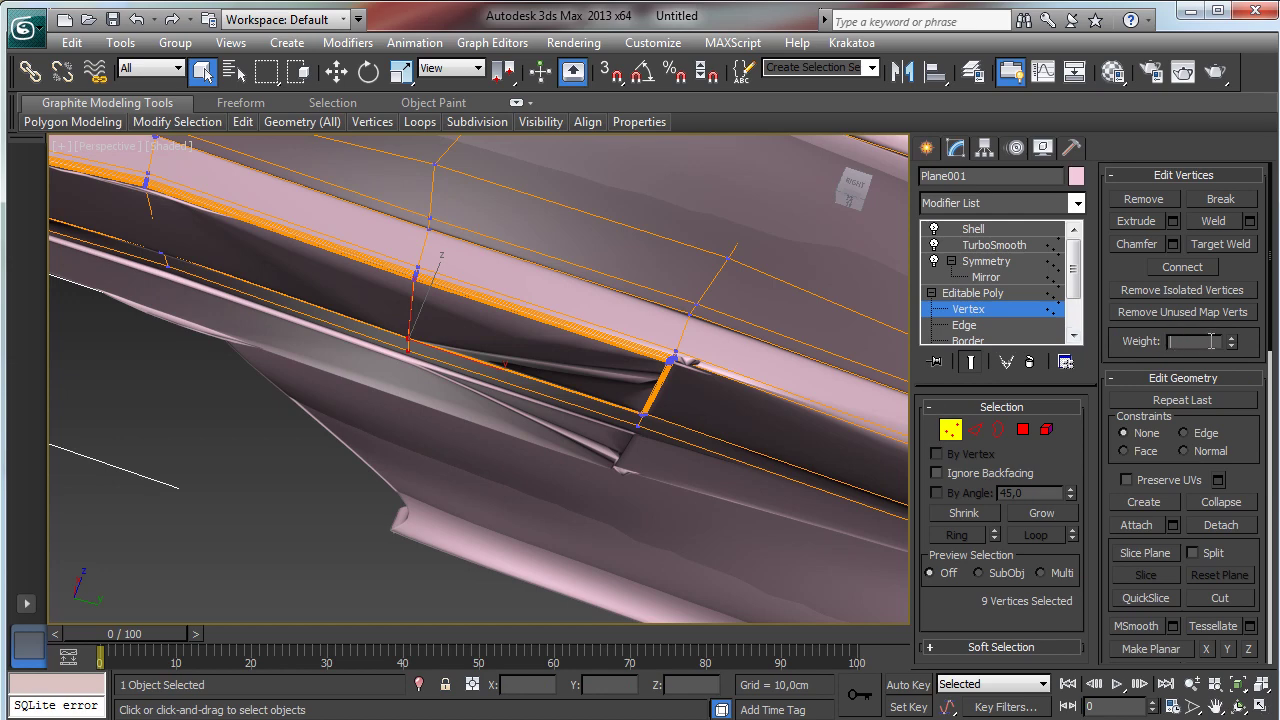
- Set the weight of the upper and lower vertex clusters two segments further forward on the dark side strip to 1,0
left_click(1215, 706)
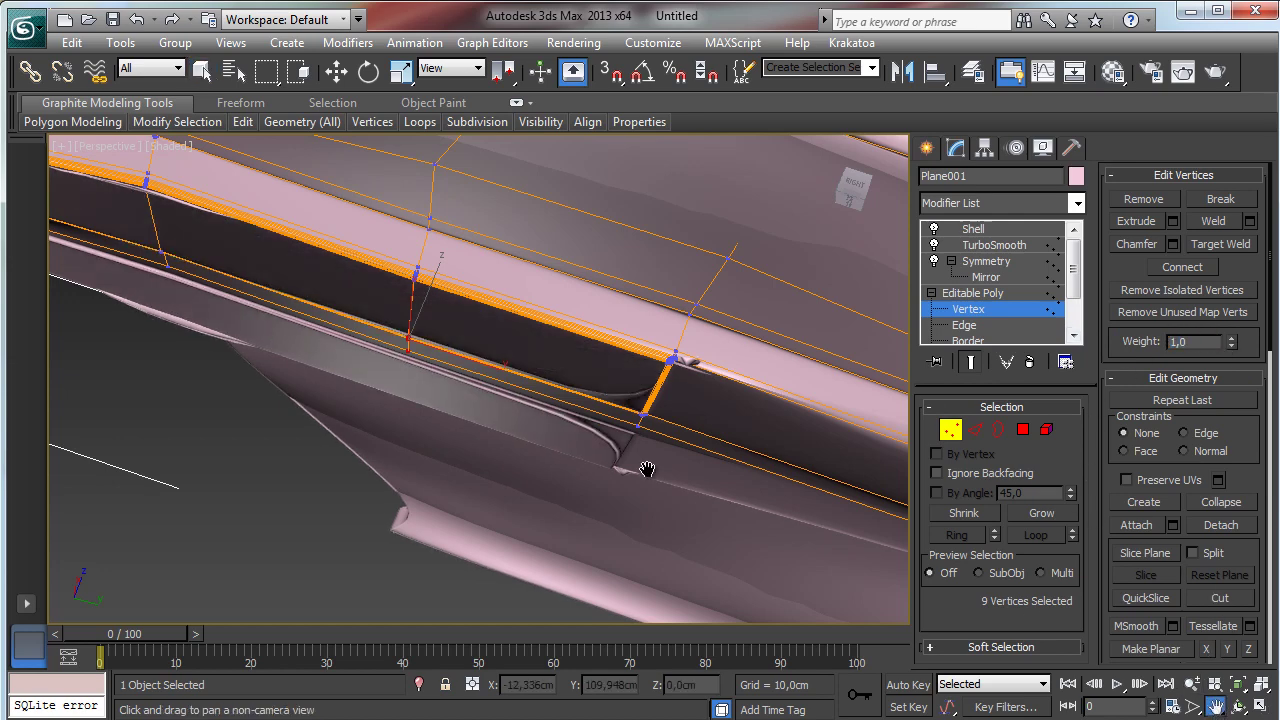
mouse_move(650, 465)
left_mouse_down()
mouse_move(626, 463)
mouse_move(750, 488)
left_mouse_up()
left_click(201, 70)
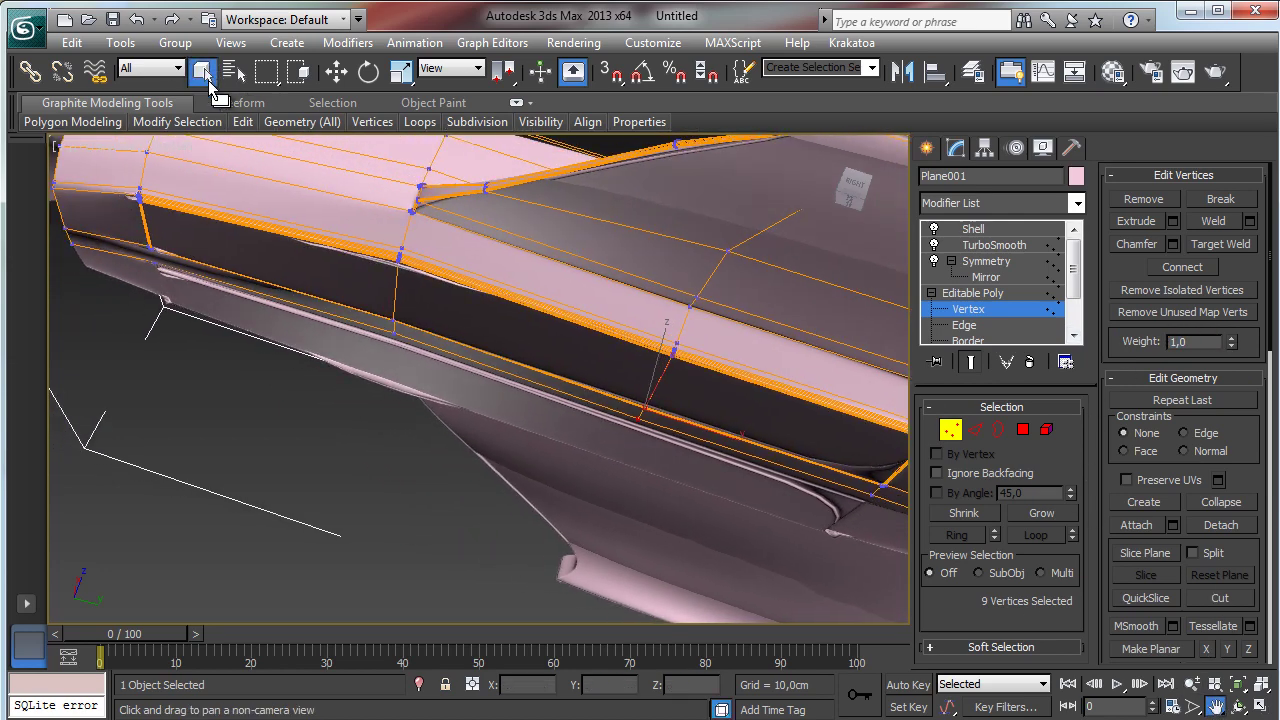
left_click_drag(422, 281, 423, 282)
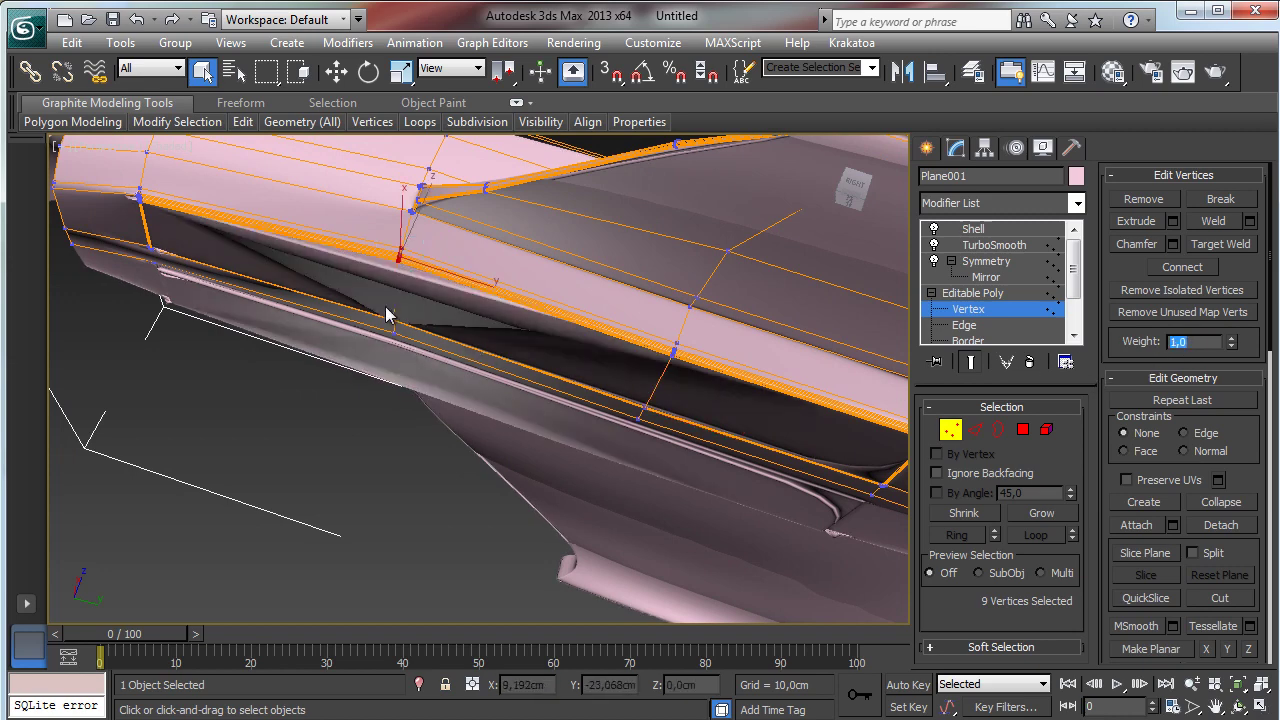
left_click_drag(415, 363, 416, 364)
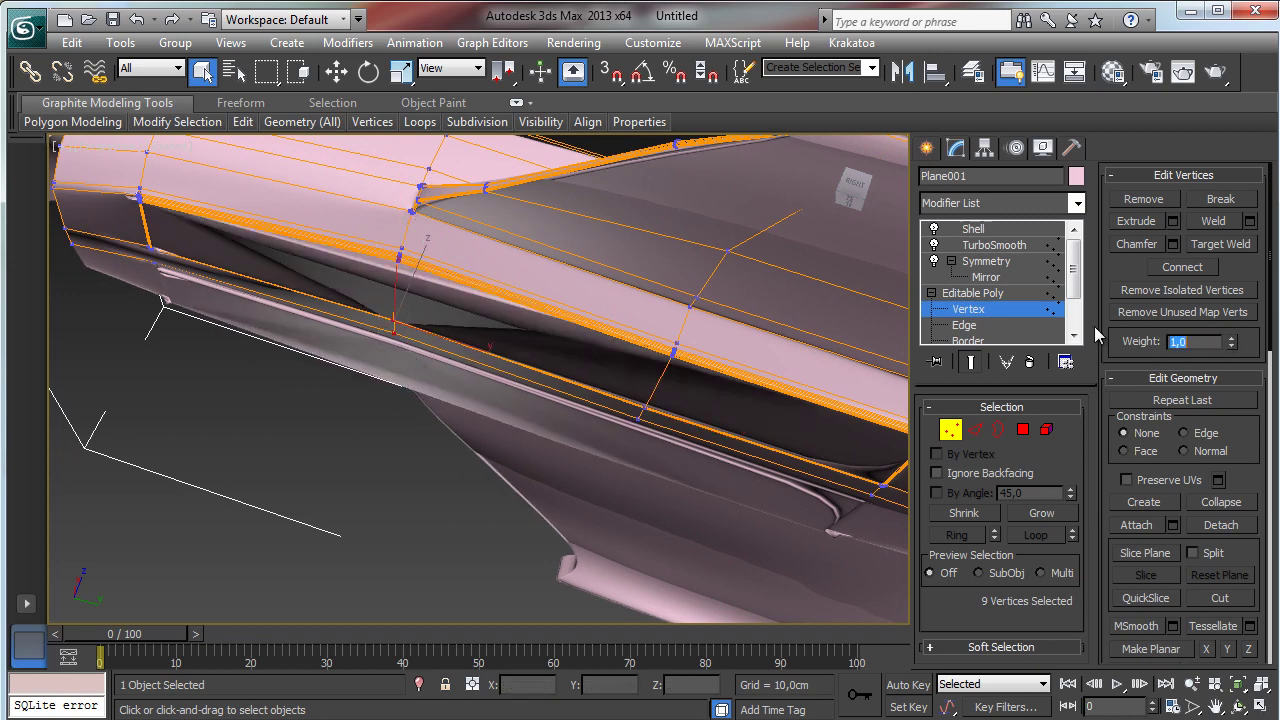
- Set the weight of the upper and lower vertex clusters at the front end of the dark side strip to 1,0
left_click_drag(140, 195, 141, 196)
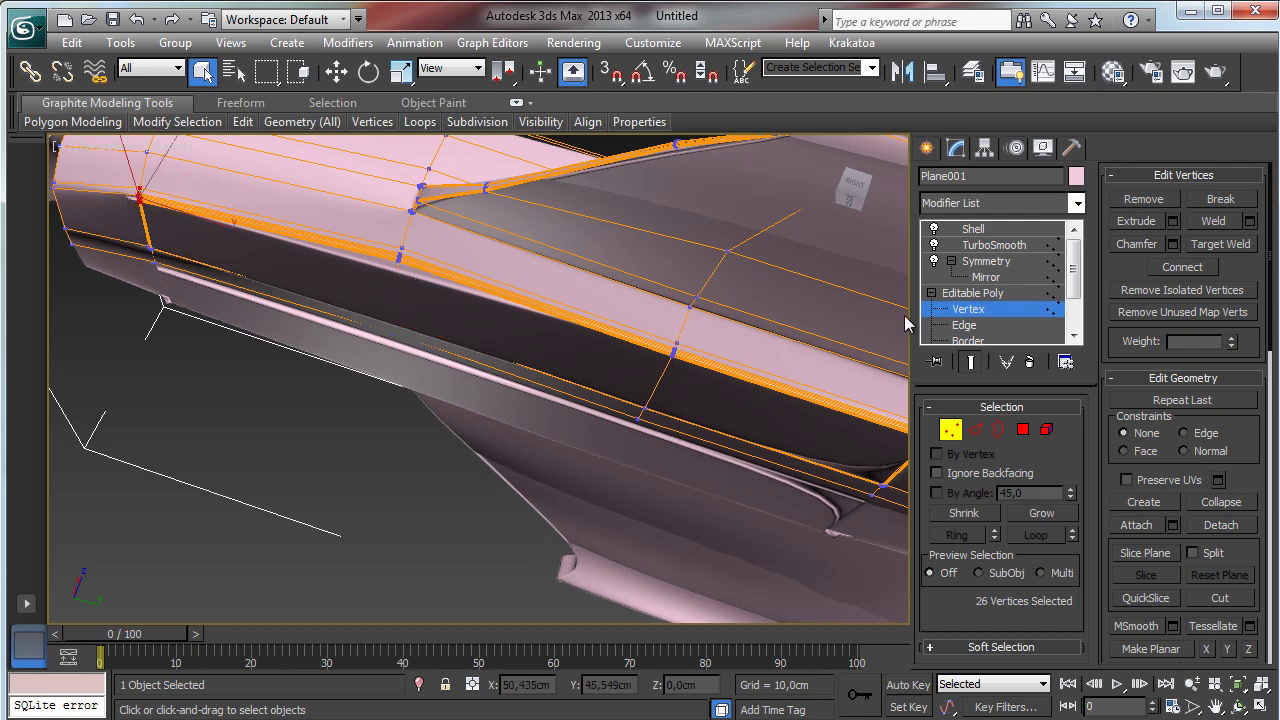
left_click(1209, 341)
type("1")
key("Return")
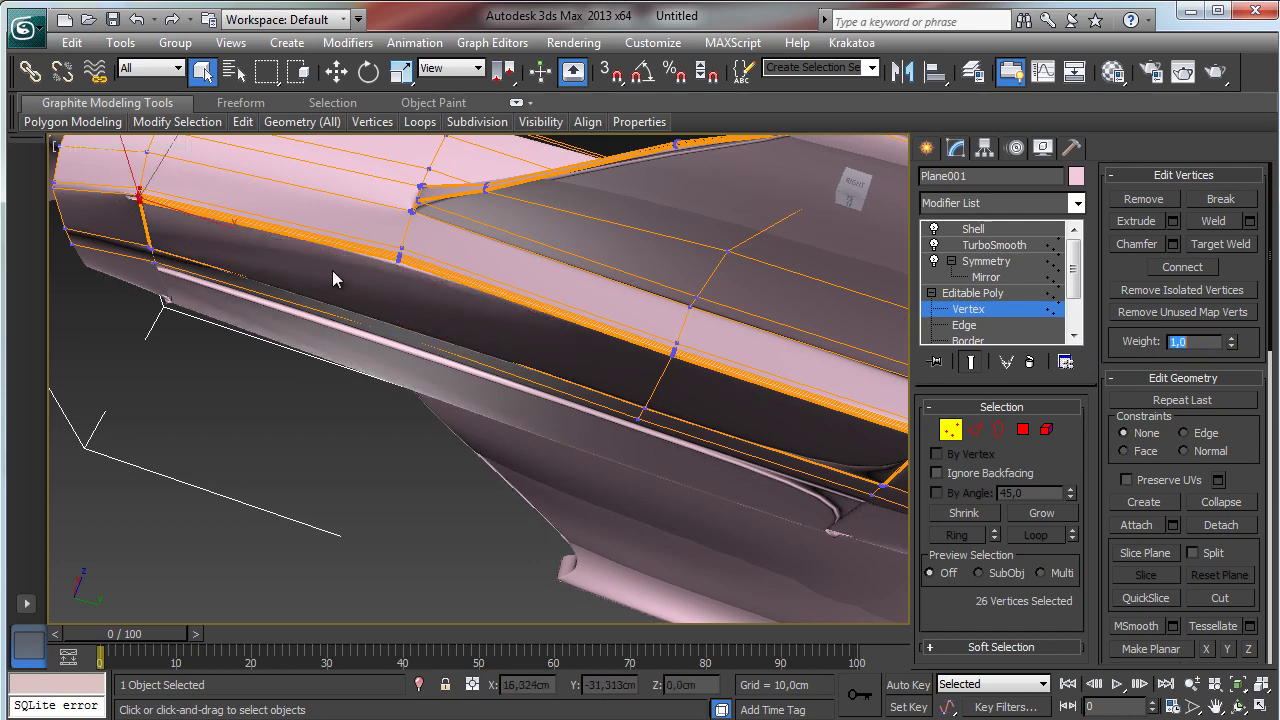
left_click(148, 246)
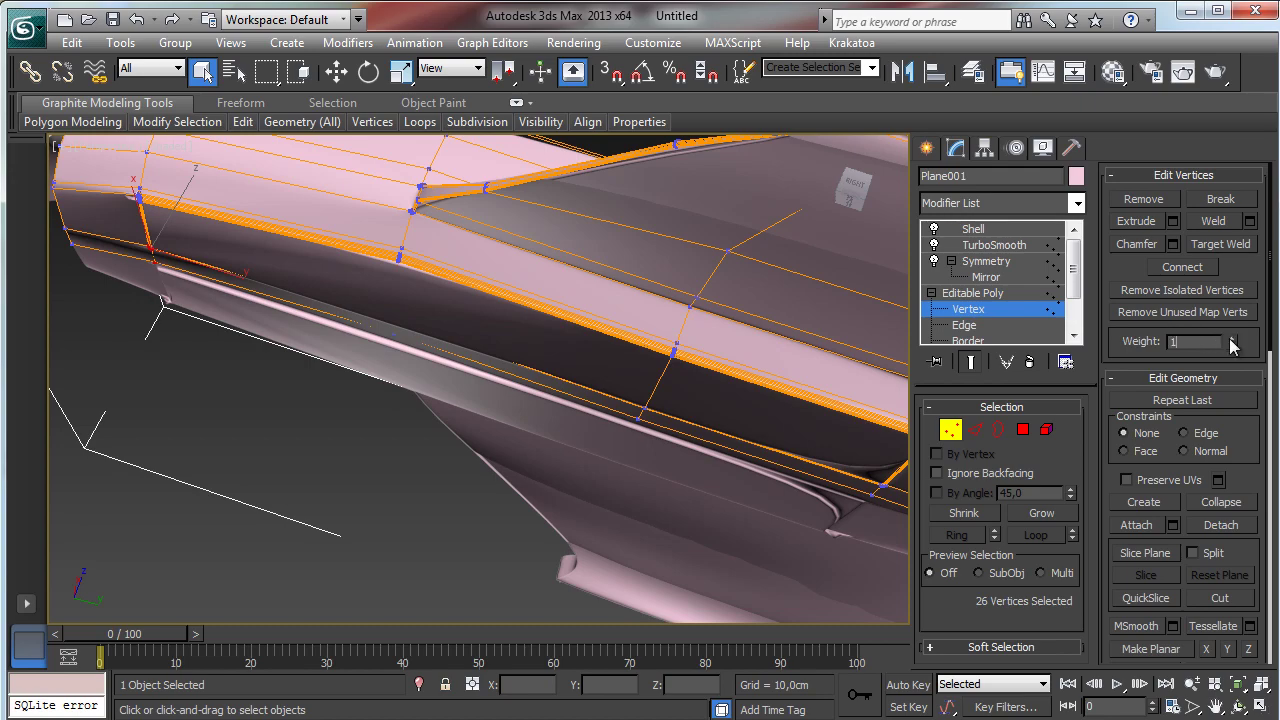
type("1")
key("Return")
- Leave vertex level and examine the smoothed, shelled tail opening from behind and above
left_click(951, 430)
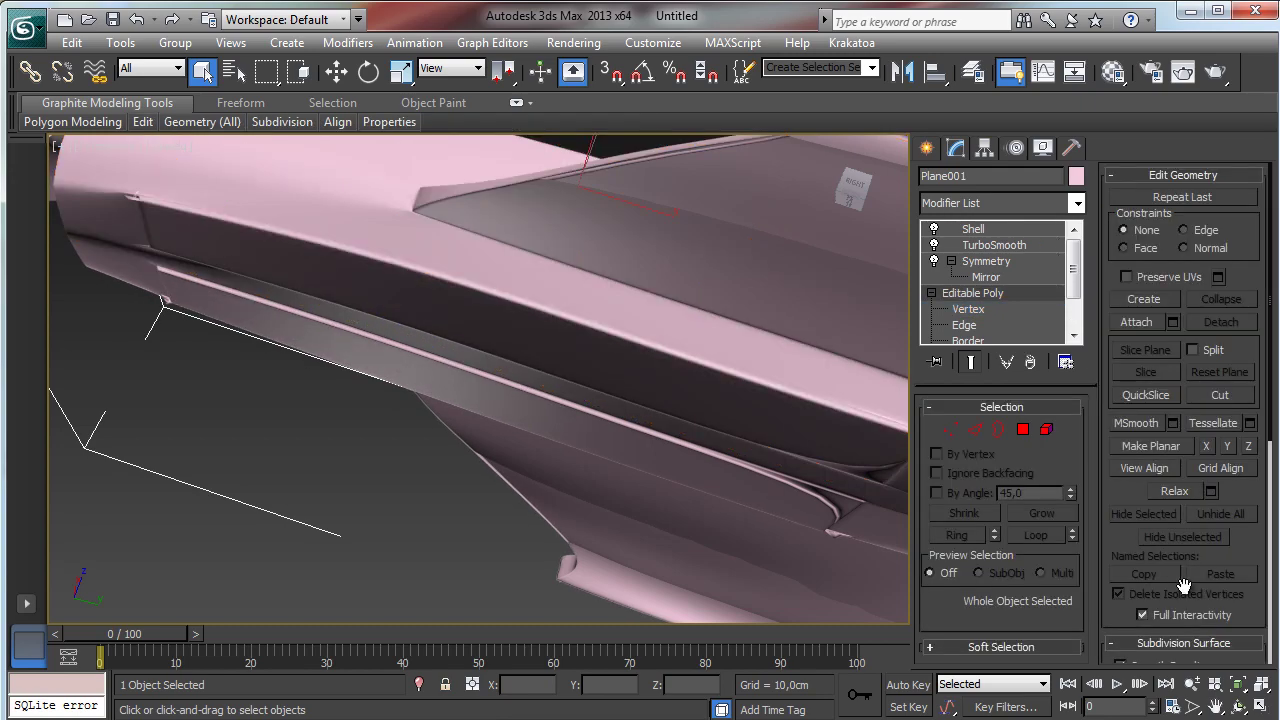
left_click(1237, 705)
left_click_drag(568, 375, 407, 430)
left_click(1192, 684)
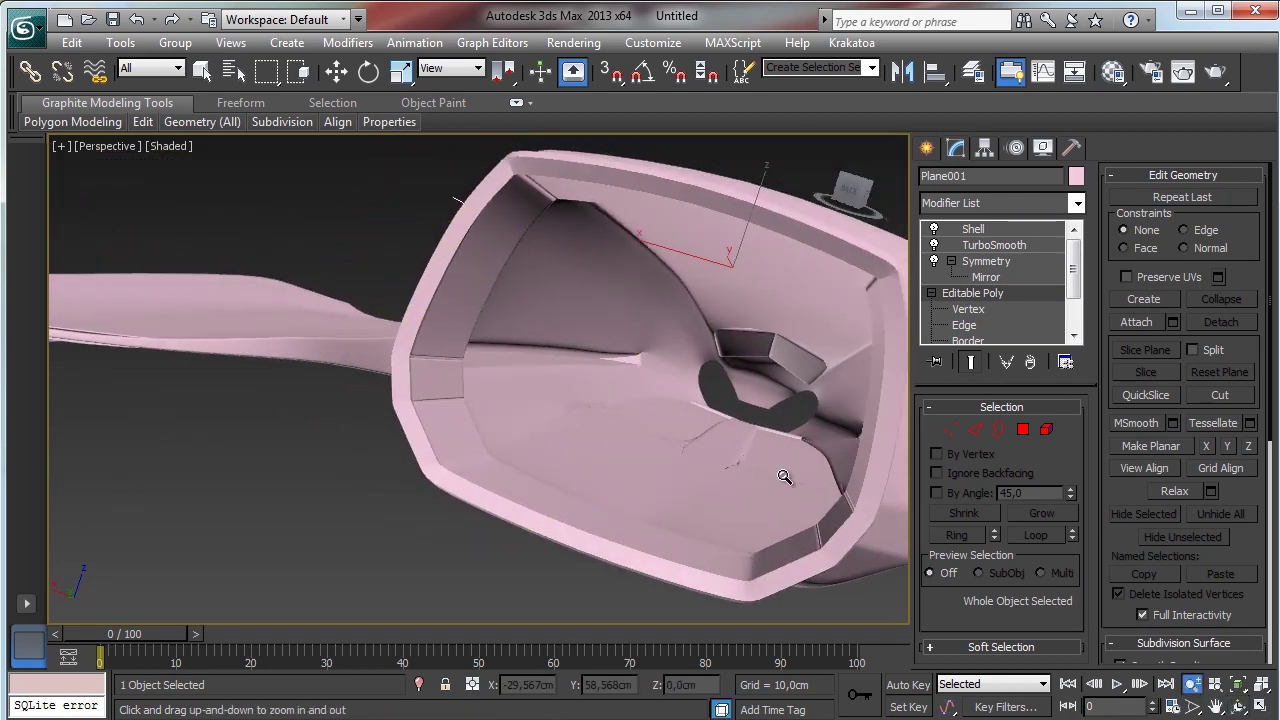
left_click_drag(598, 398, 585, 442)
left_click(1237, 705)
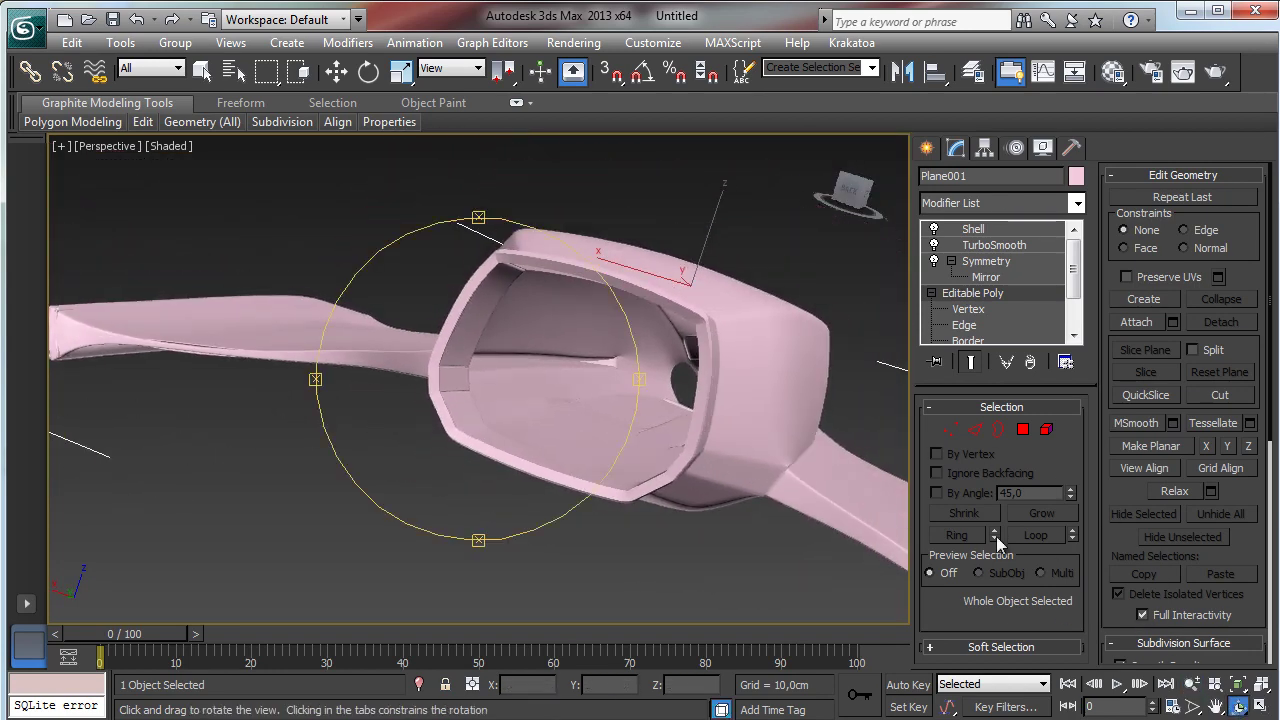
left_click_drag(533, 402, 466, 431)
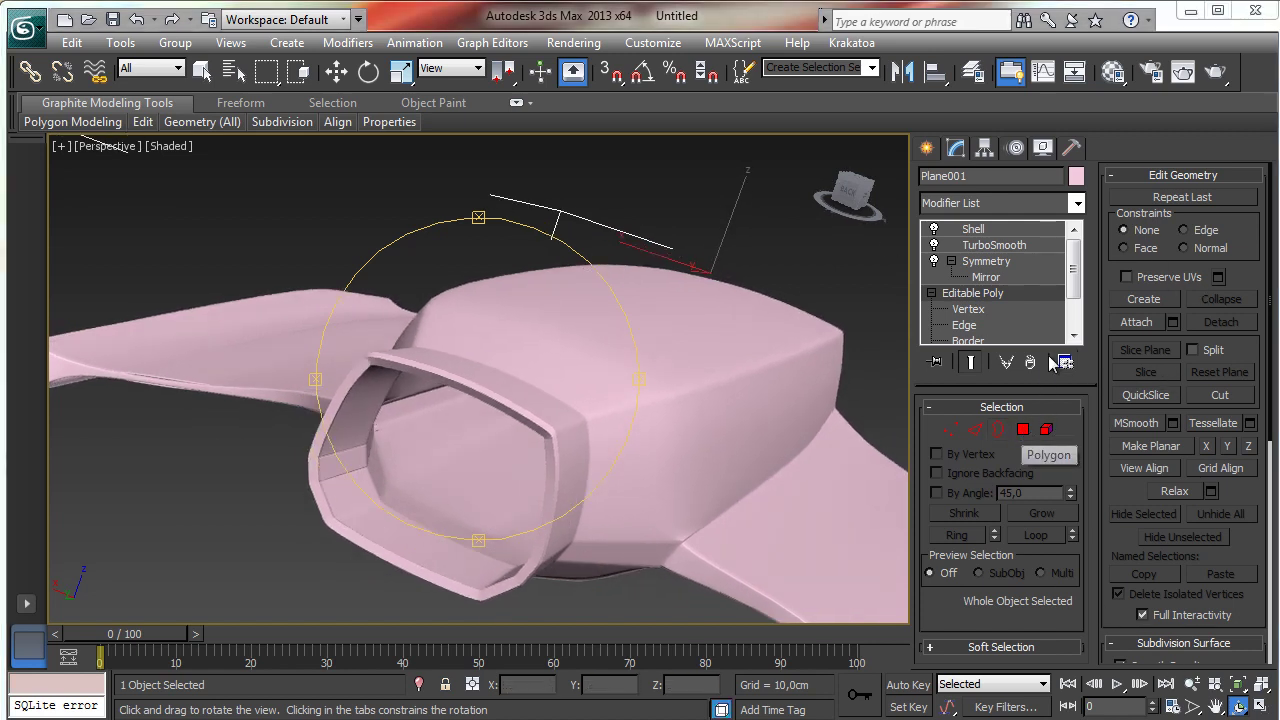
- At the base mesh's polygon level, select the four upper, side and lower outer polygons of the tail's end ring
scroll(1025, 316, "down", 1)
left_click(1025, 313)
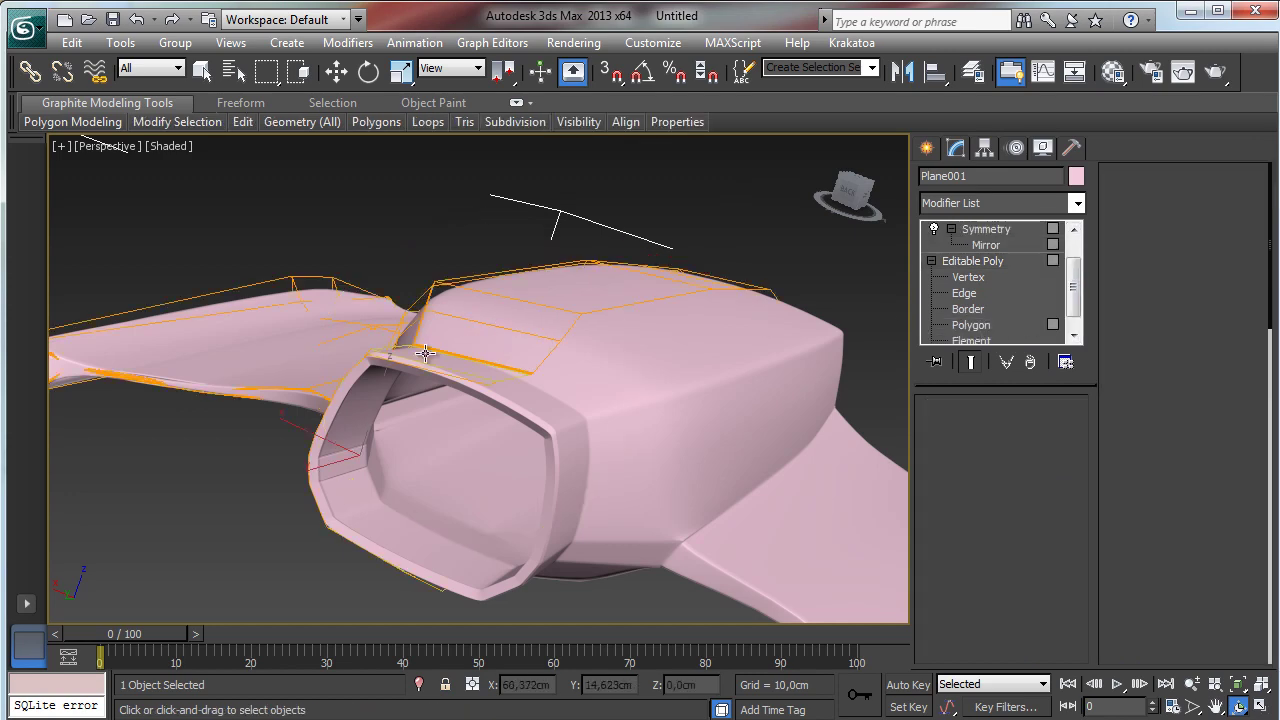
left_click(1234, 706)
left_click_drag(433, 418, 408, 270)
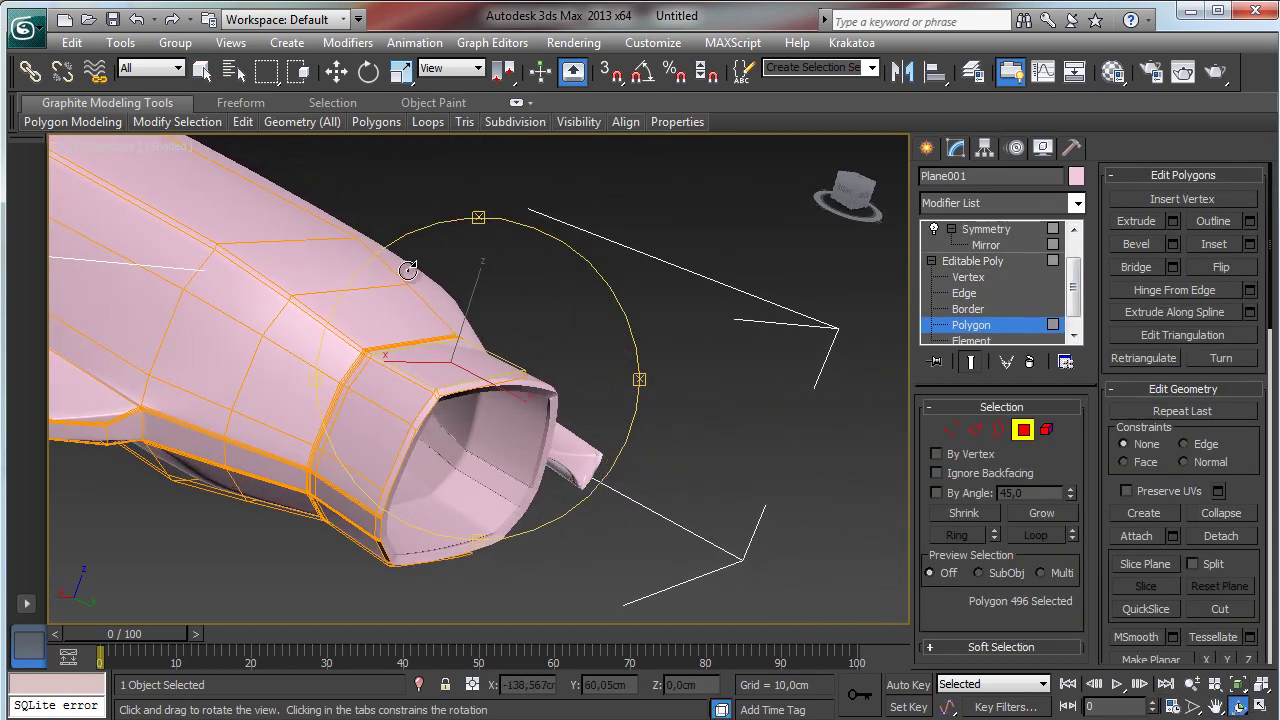
left_click(201, 68)
left_click(402, 460)
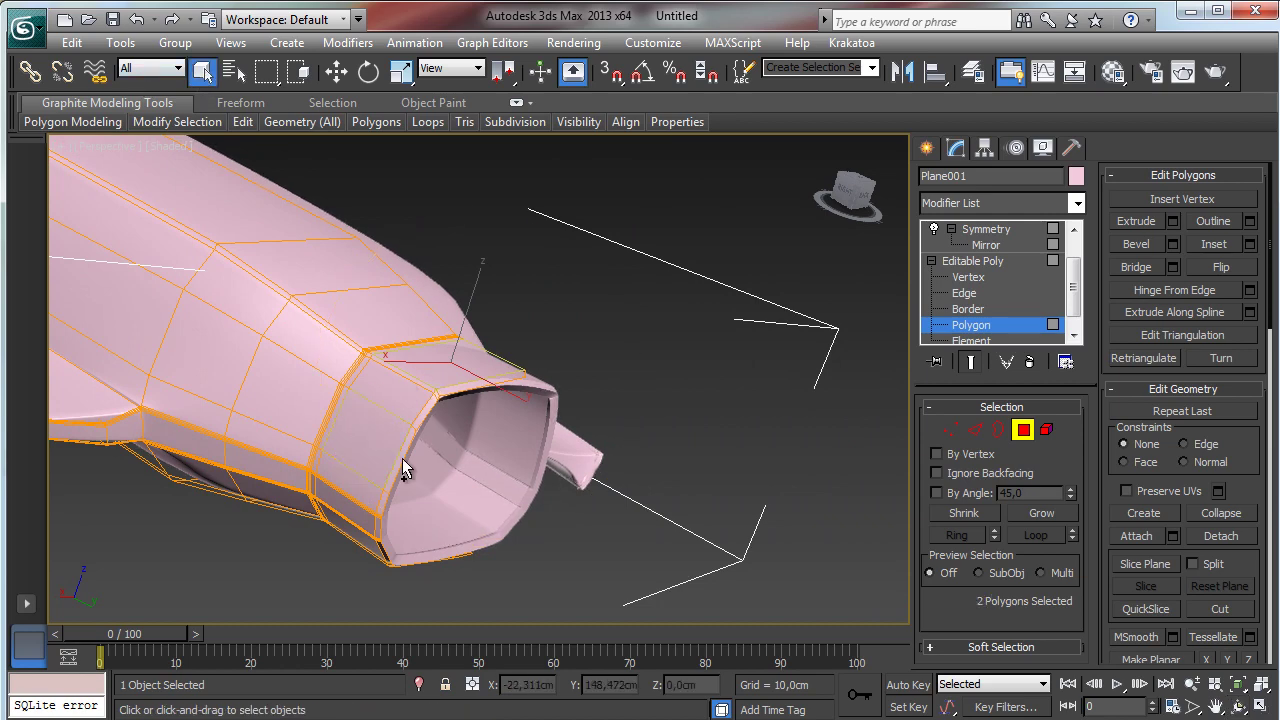
left_click(1238, 706)
left_click_drag(434, 417, 402, 287)
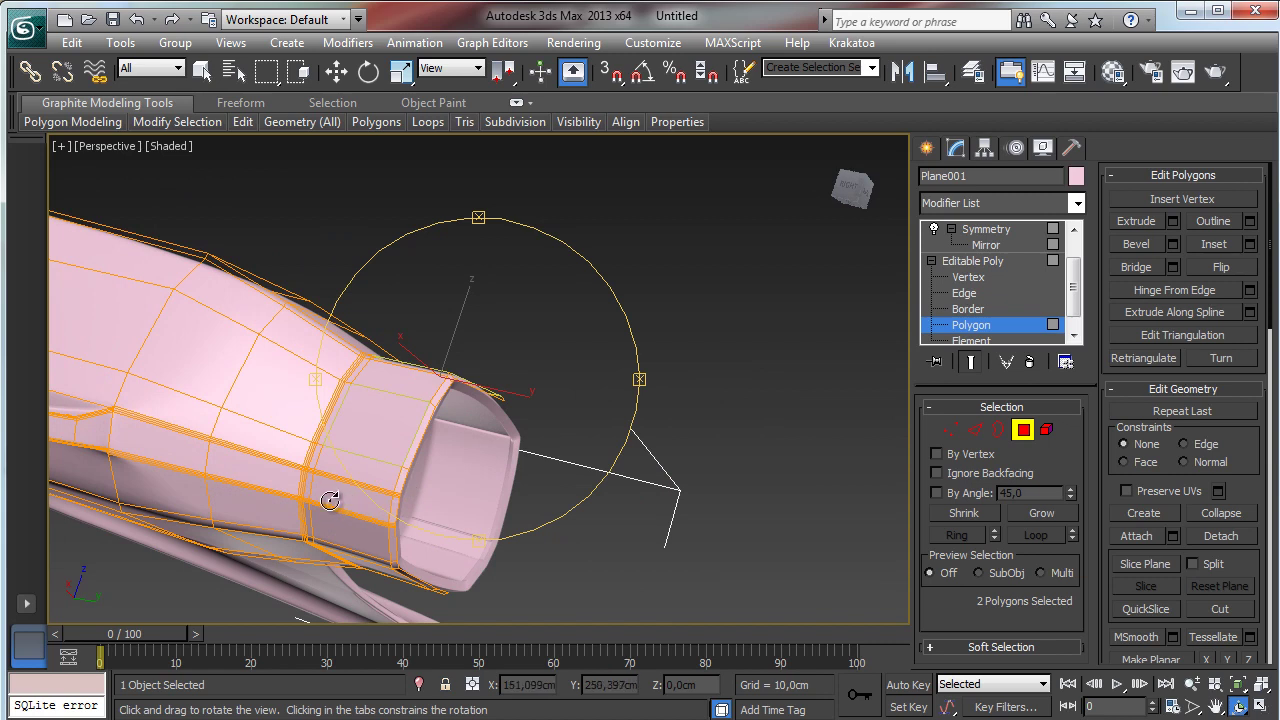
left_click(201, 68)
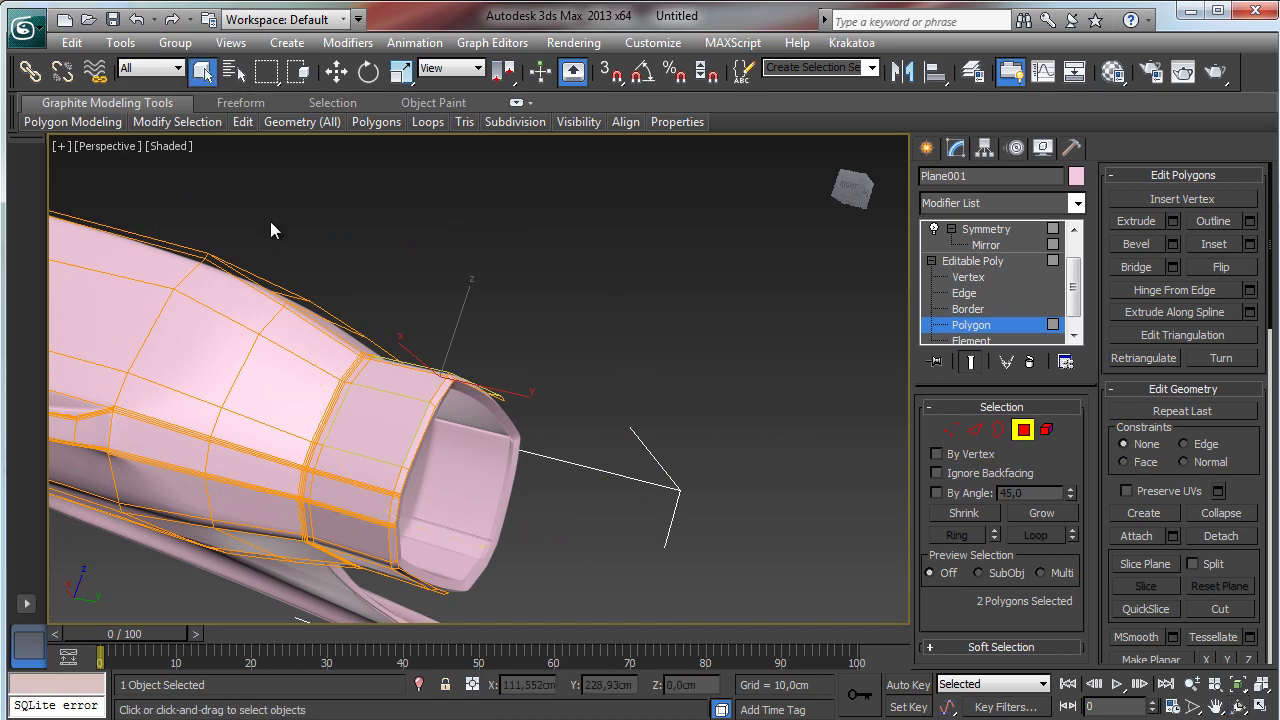
left_click(375, 567, "ctrl")
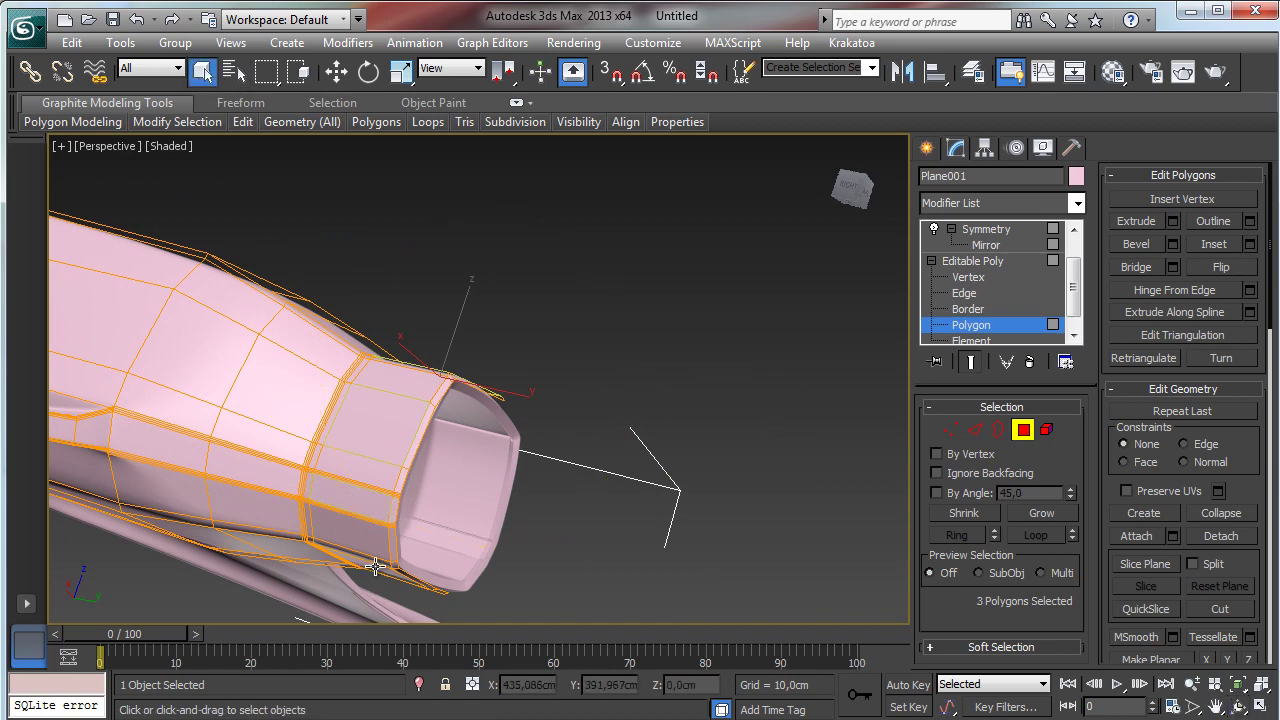
- Extrude the four selected tail-ring polygons outward by 1,032 cm to form raised panels
left_click(1173, 222)
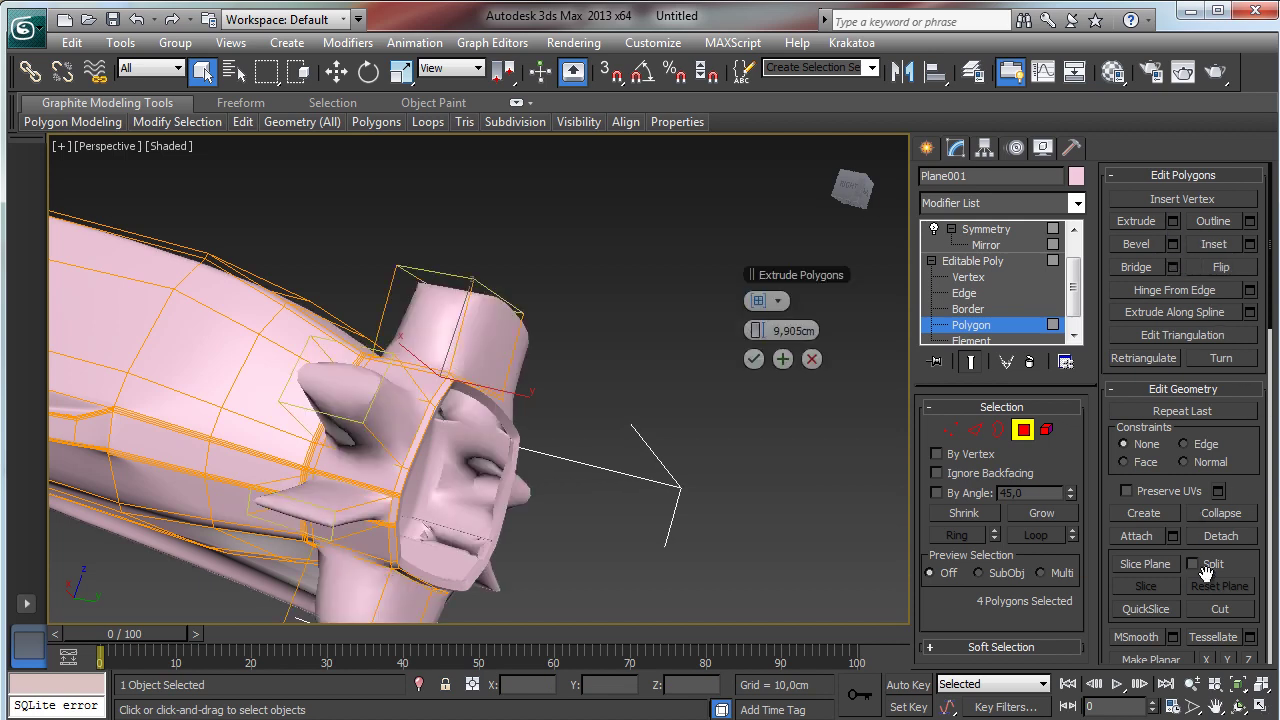
left_click(1238, 706)
left_click_drag(407, 416, 273, 490)
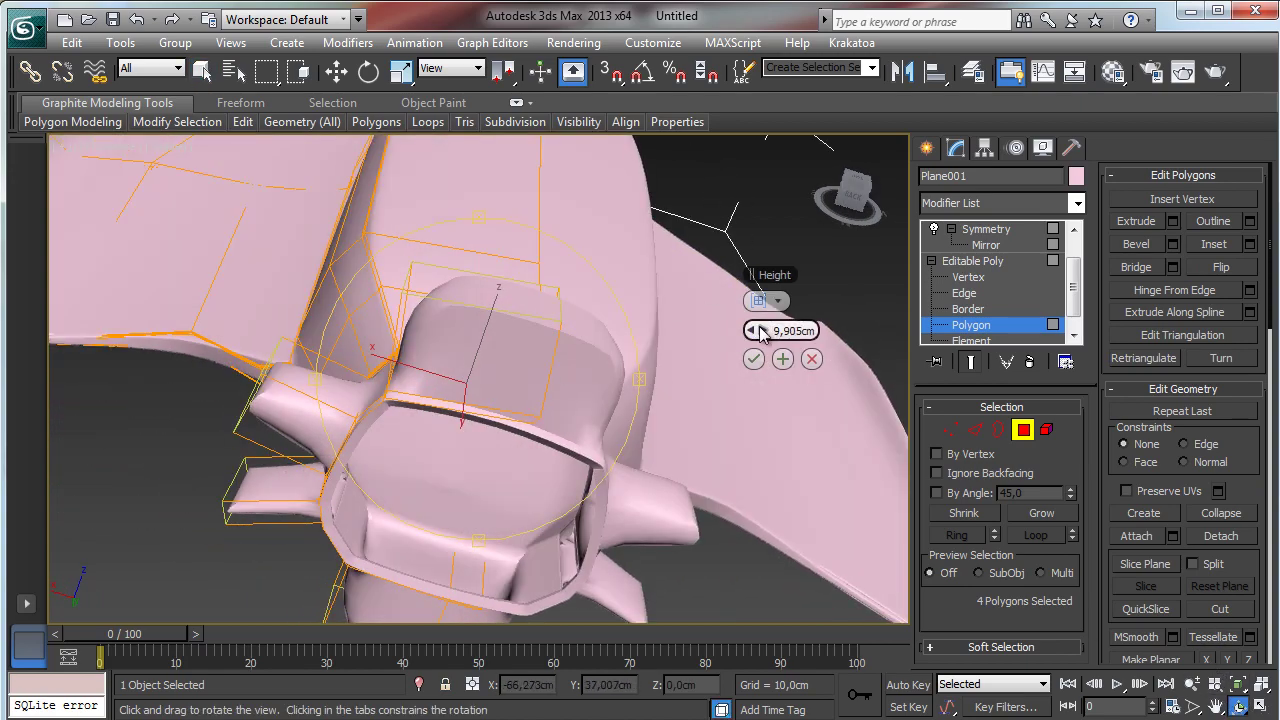
left_click_drag(760, 332, 719, 330)
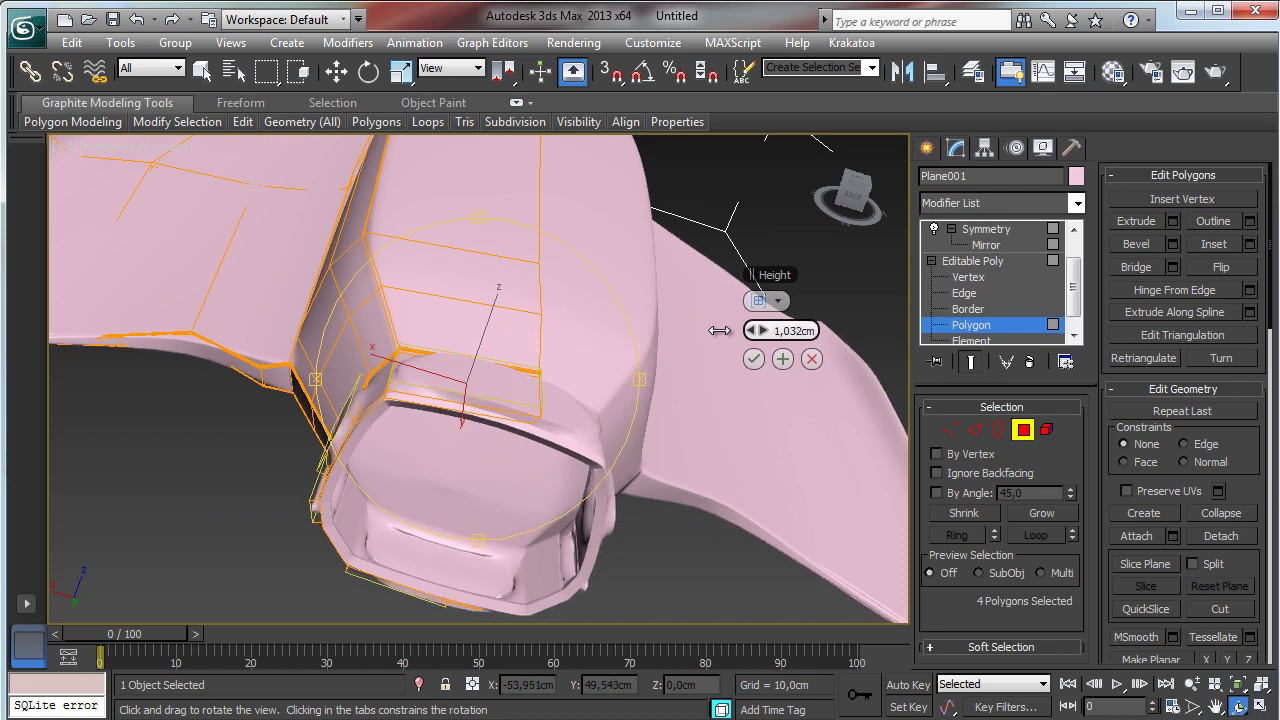
left_click(753, 358)
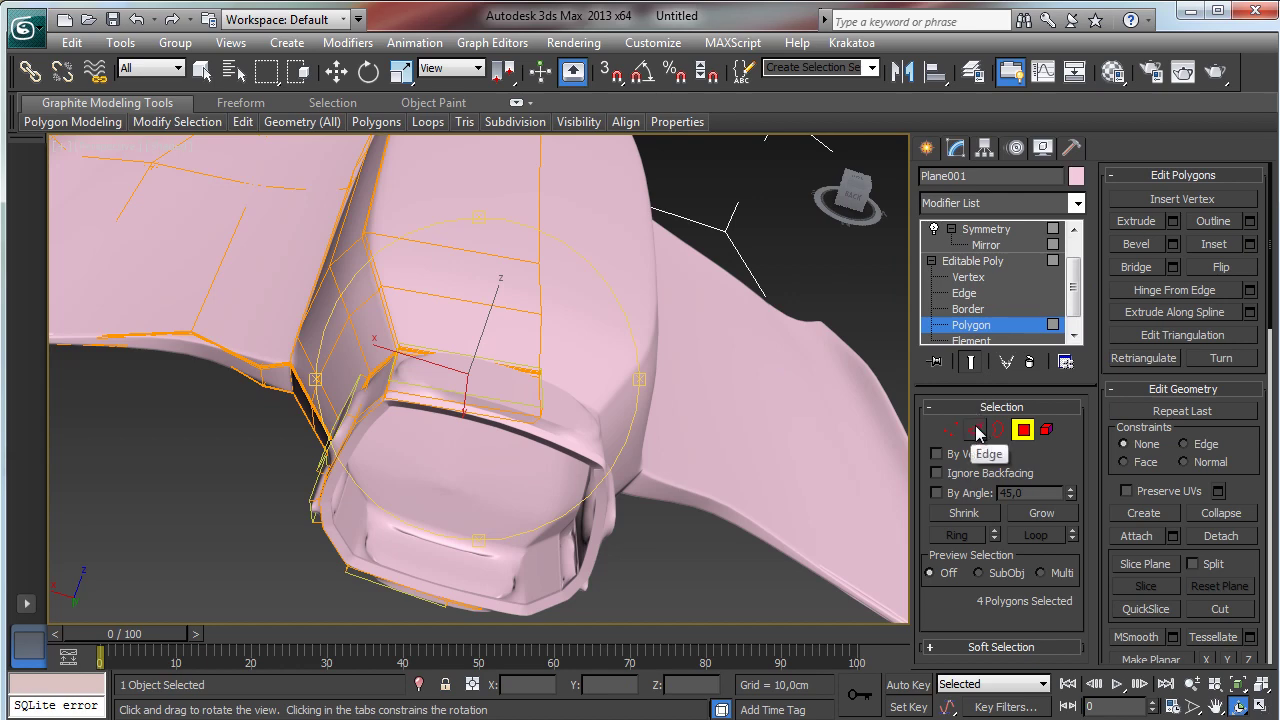
- Switch to edge level and set the crease of the edges selected there to 1,0
scroll(1238, 457, "down", 5)
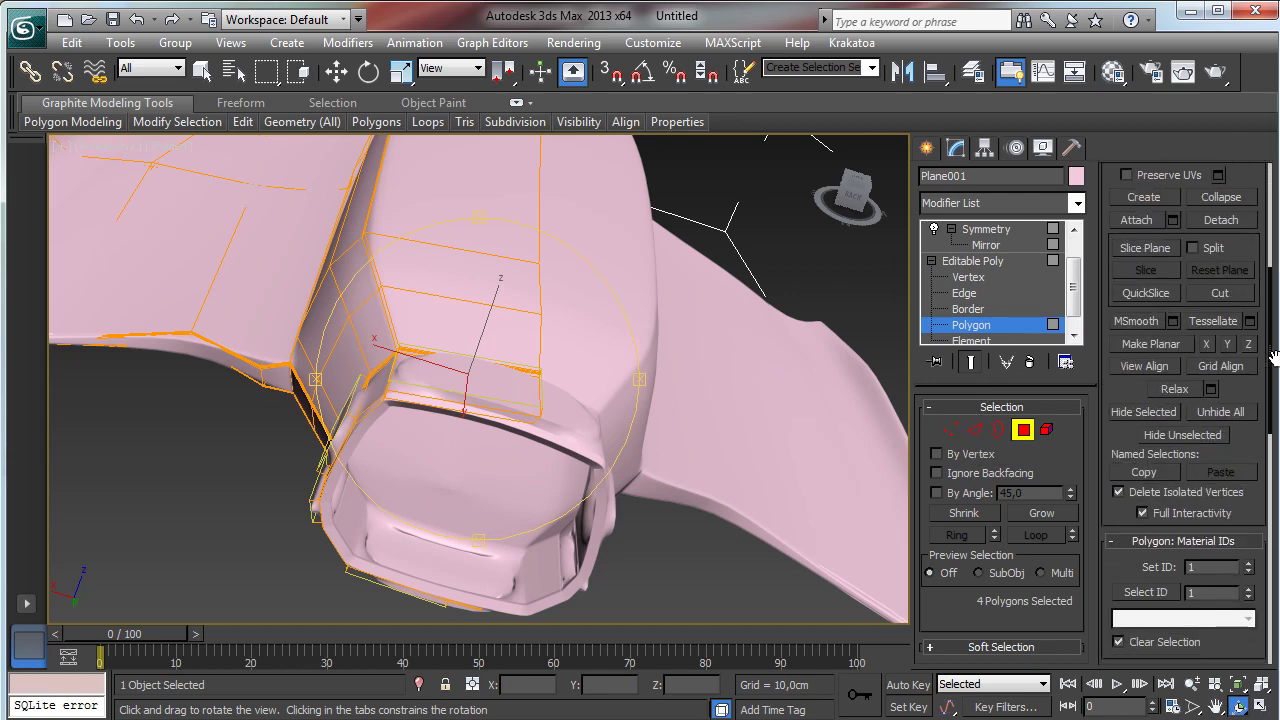
left_click(975, 429)
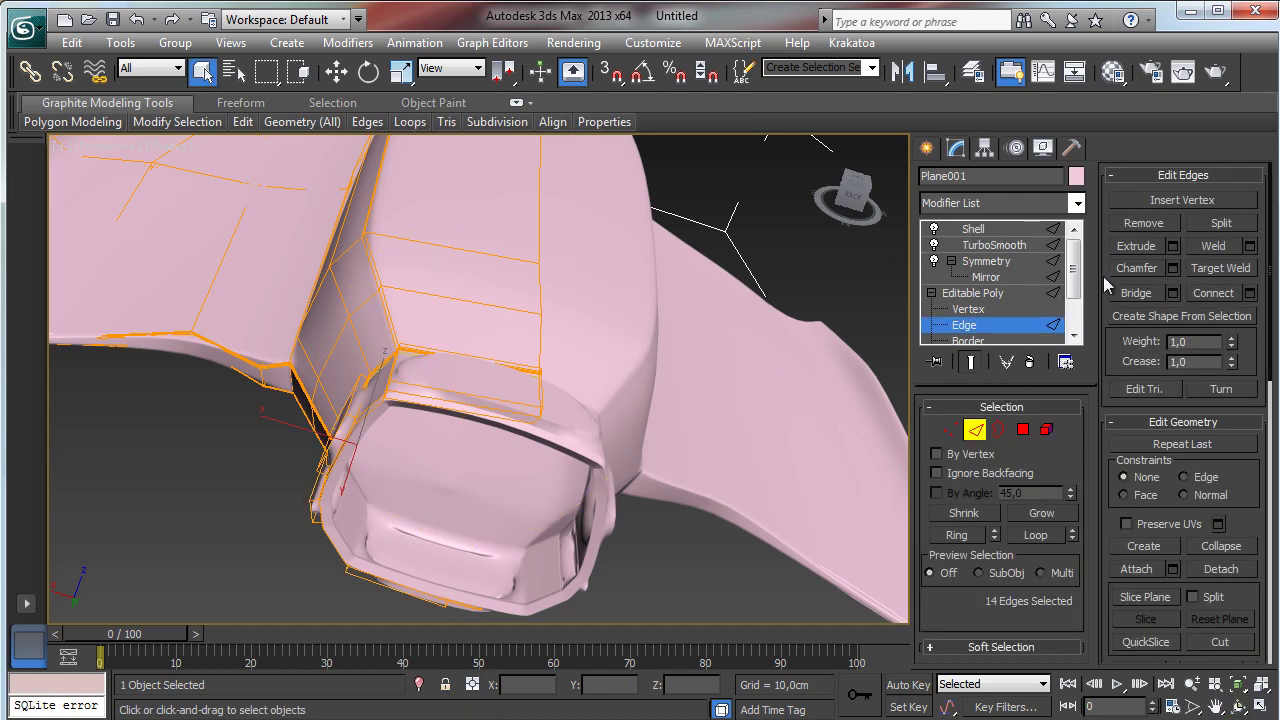
scroll(1226, 512, "down", 4)
scroll(1146, 420, "up", 3)
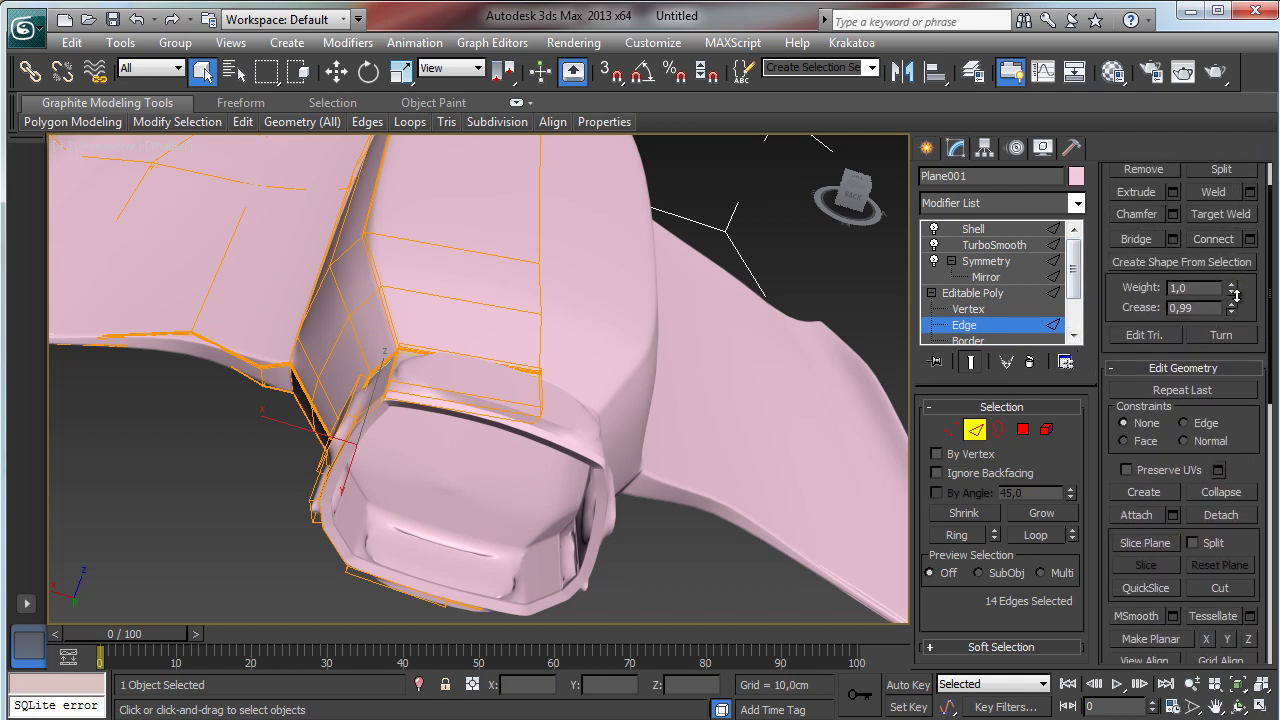
left_click_drag(1236, 296, 1241, 250)
- Hide the modifier stack's end result and display the base mesh with edged faces
left_click(970, 361)
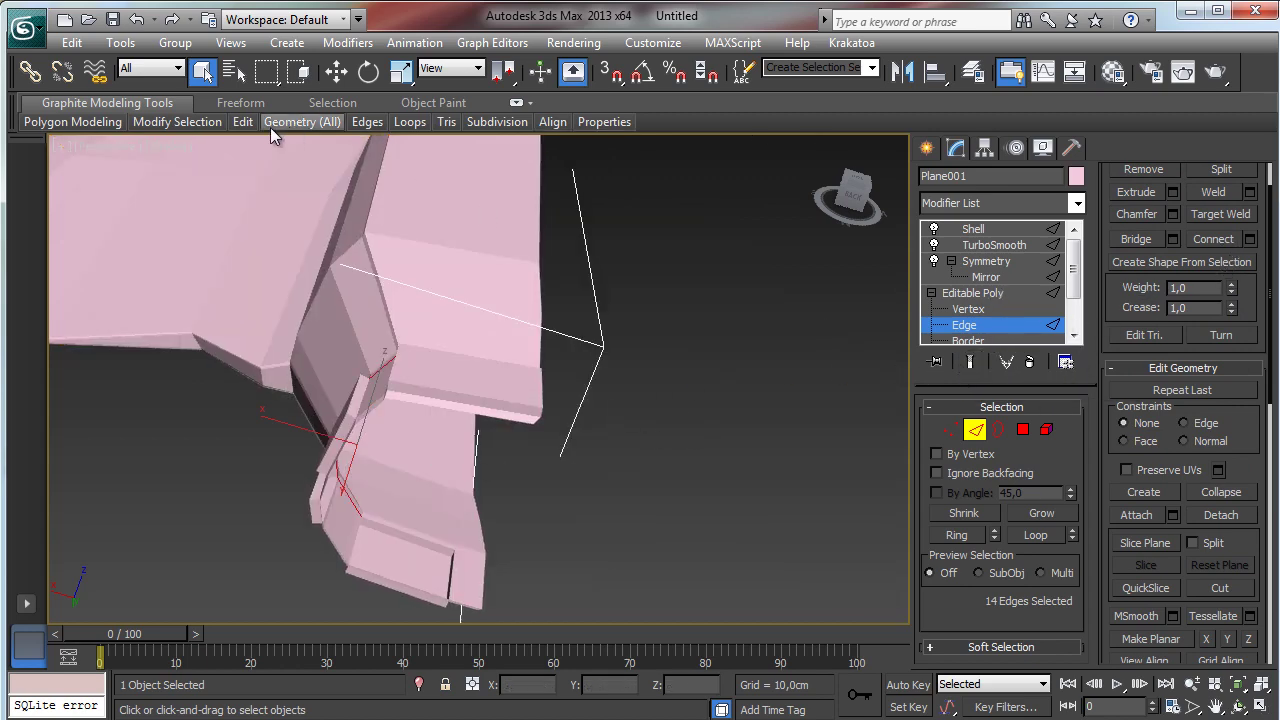
left_click(171, 146)
left_click(250, 238)
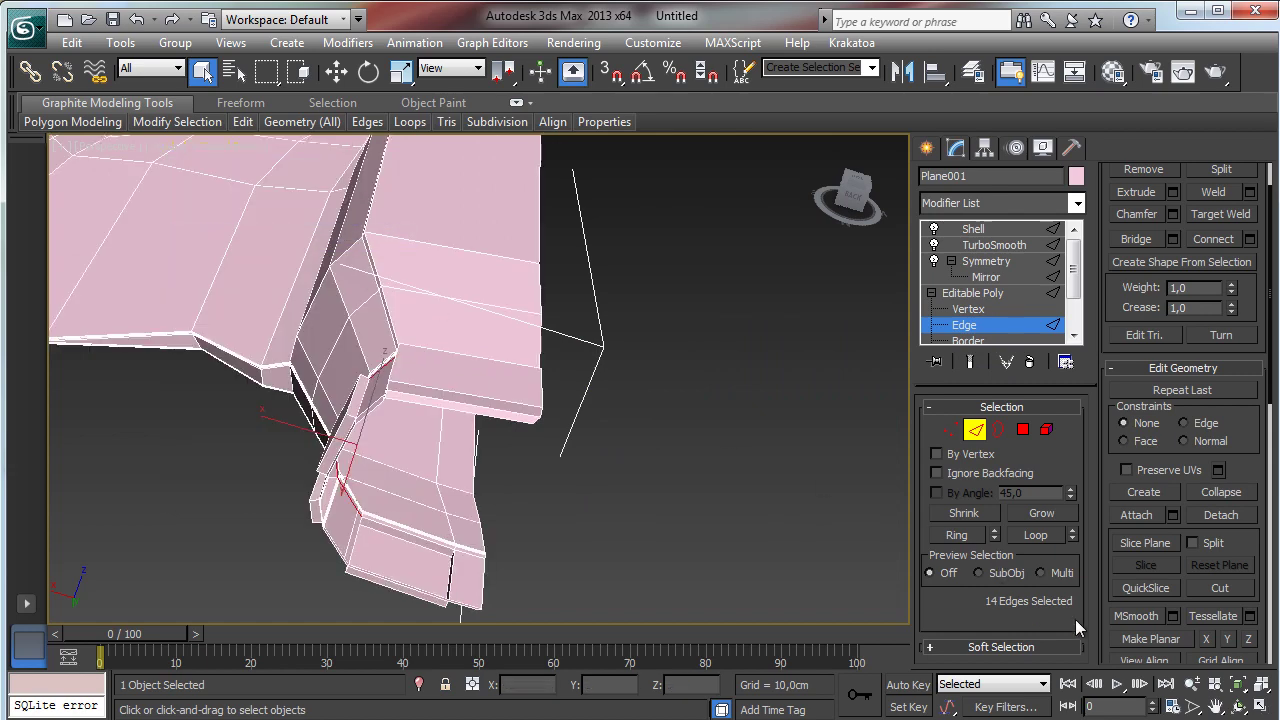
- Start a new edge selection with the outer side-face outline and rear top edge of the upper raised panel
left_click(1240, 705)
left_click_drag(455, 460, 593, 437)
left_click(202, 70)
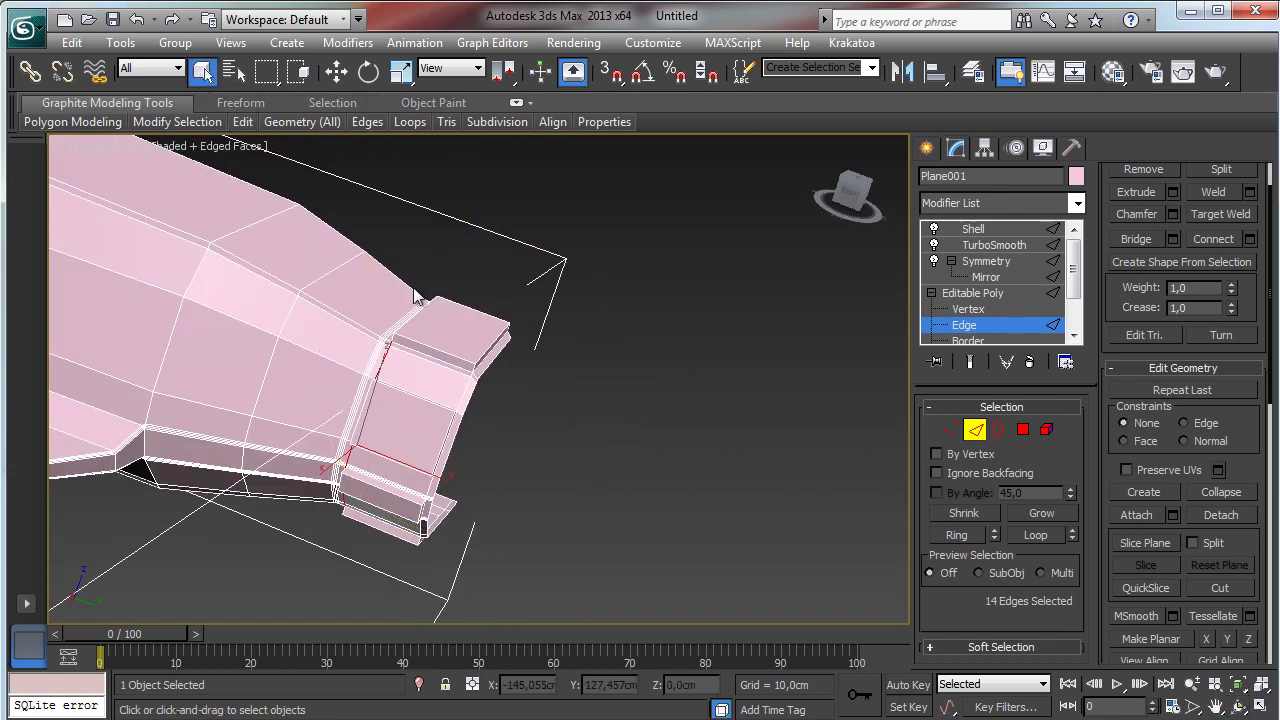
left_click(415, 342)
left_click(1239, 685)
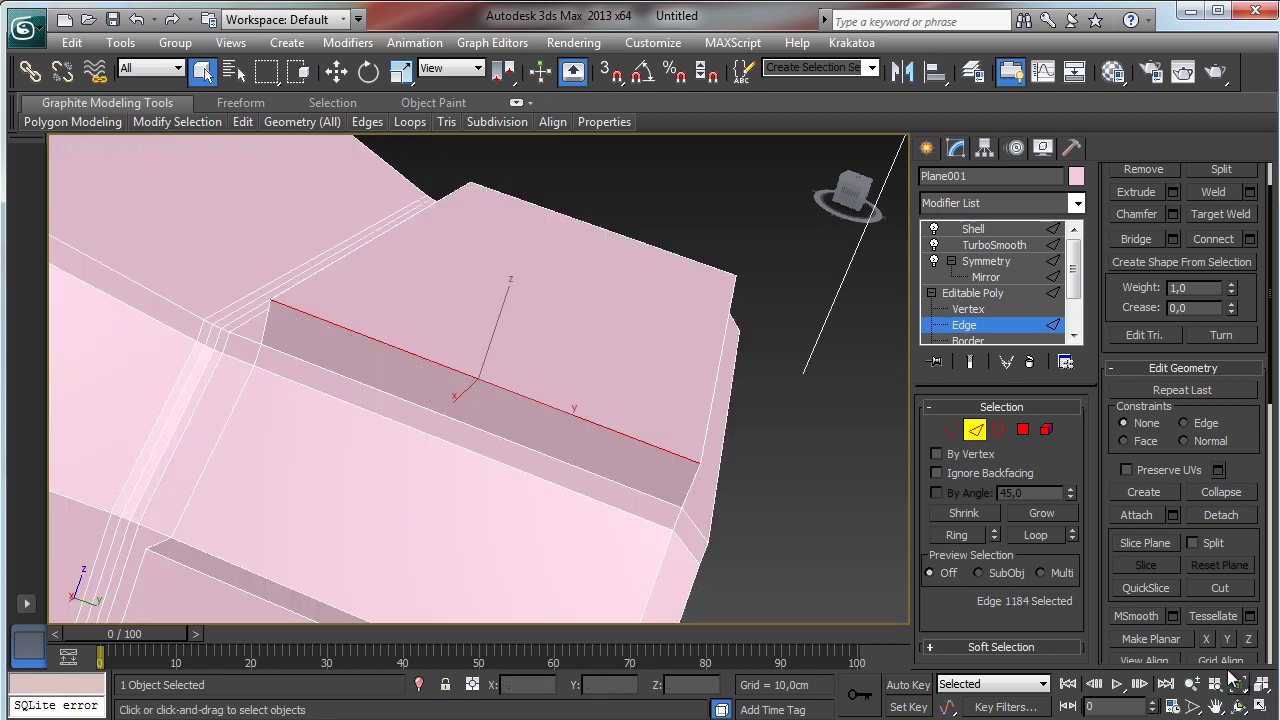
left_click(432, 412, "ctrl")
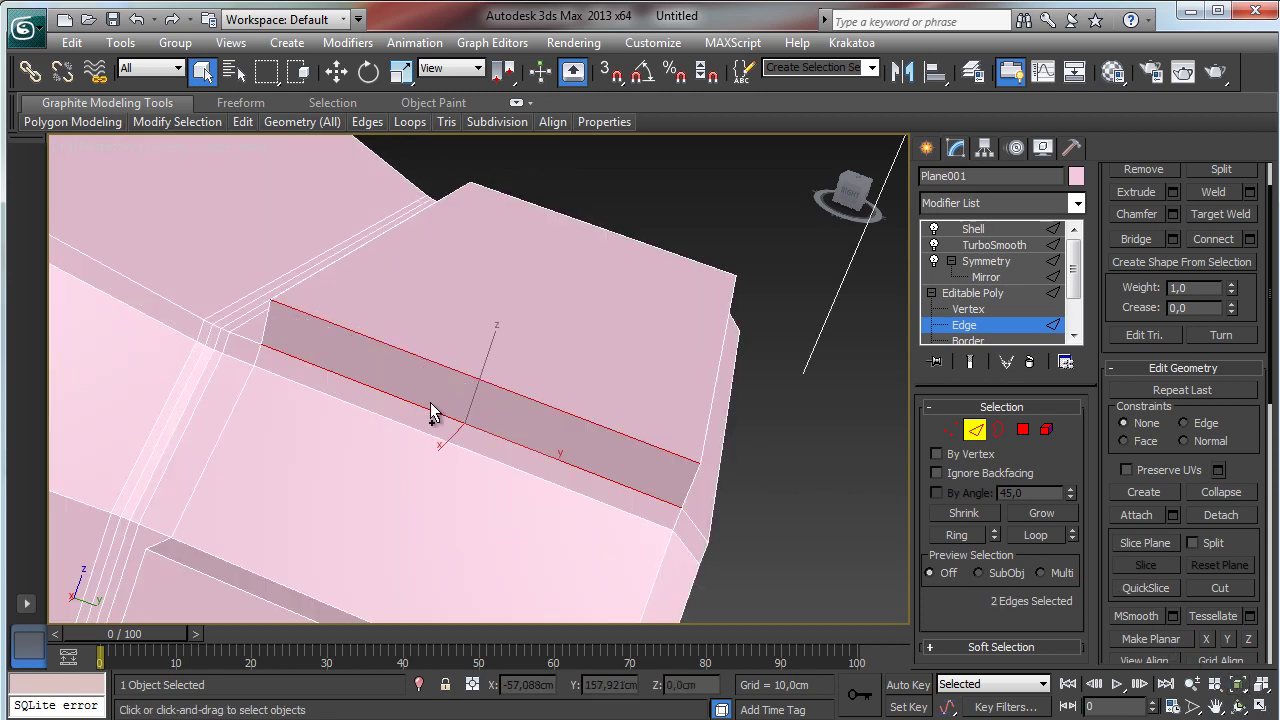
left_click(265, 323, "ctrl")
left_click(688, 479, "ctrl")
left_click(706, 428, "ctrl")
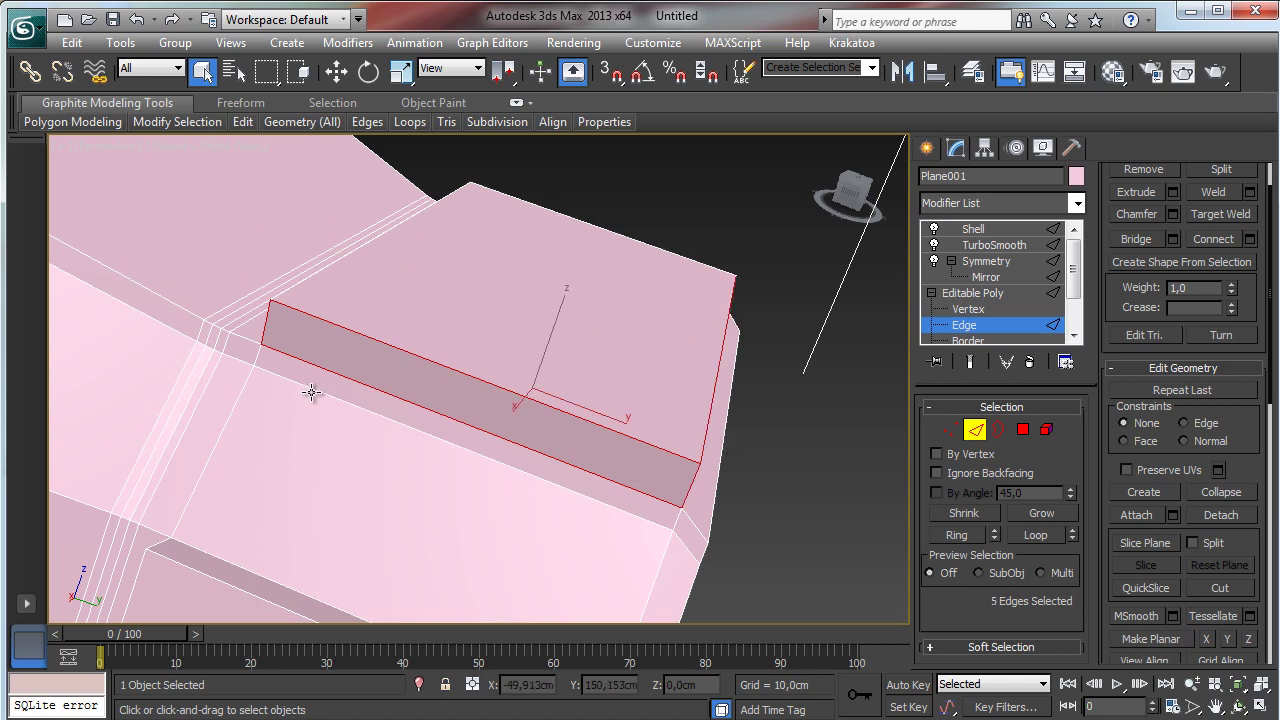
- Add the upper and front edges of the neighbouring side panel and the upper panel's two front edges to the selection
left_click(178, 559, "ctrl")
left_click(166, 543, "ctrl")
left_click(1245, 708)
left_click_drag(586, 363, 600, 388)
left_click(201, 70)
left_click(175, 316, "ctrl")
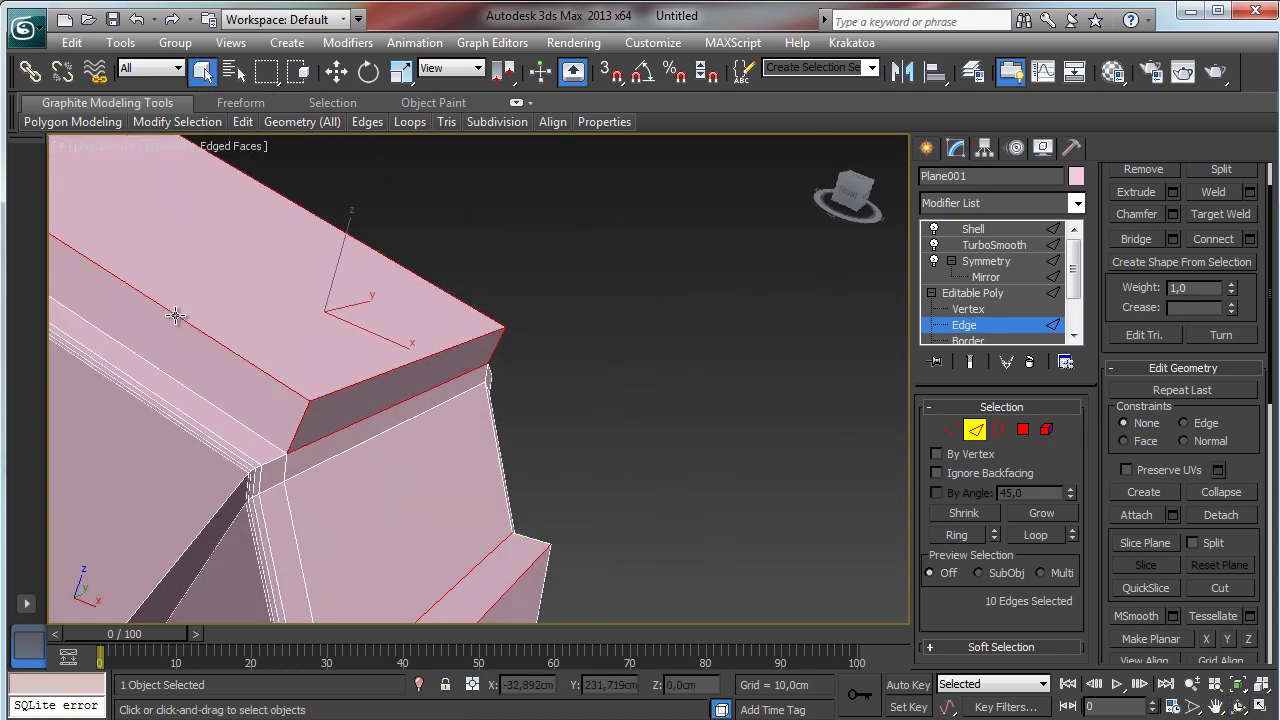
left_click(133, 354, "ctrl")
- Add the four edges of the upper panel's centreline end face to the selection
left_click(1216, 706)
left_click_drag(543, 437, 1113, 590)
left_click(1238, 706)
left_click_drag(789, 491, 629, 404)
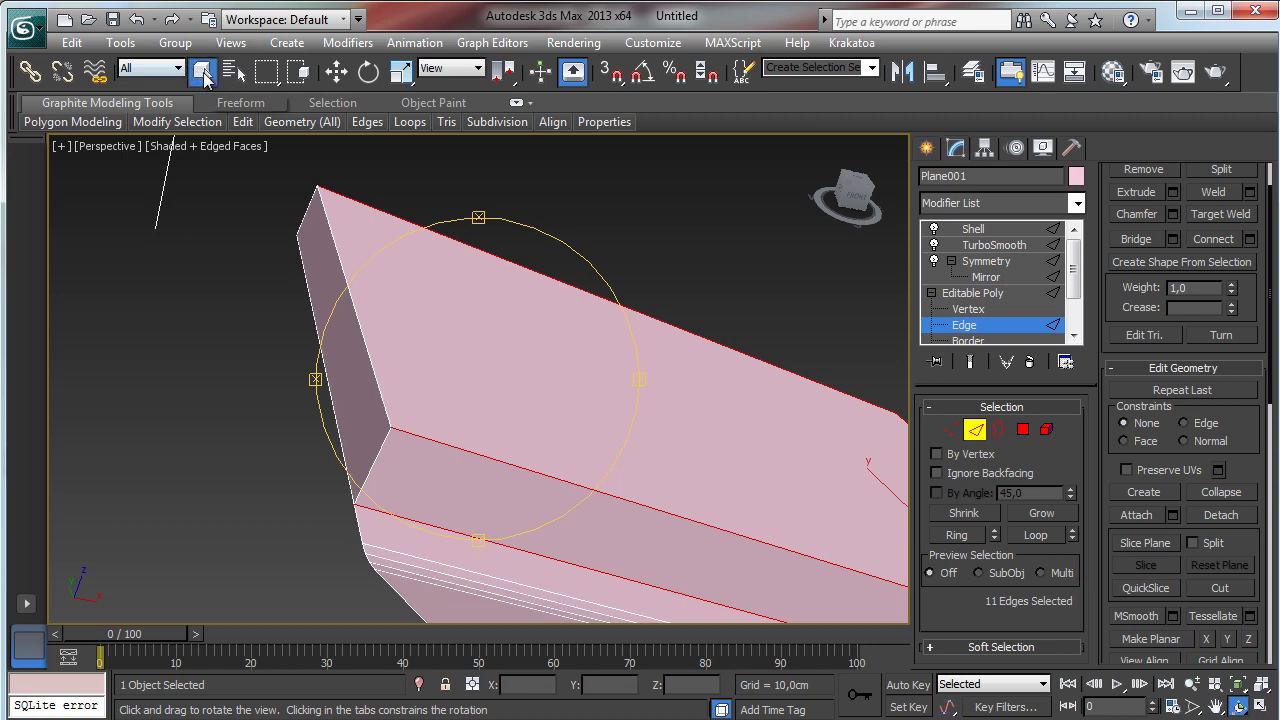
left_click(202, 70)
left_click(369, 450, "ctrl")
left_click(369, 355, "ctrl")
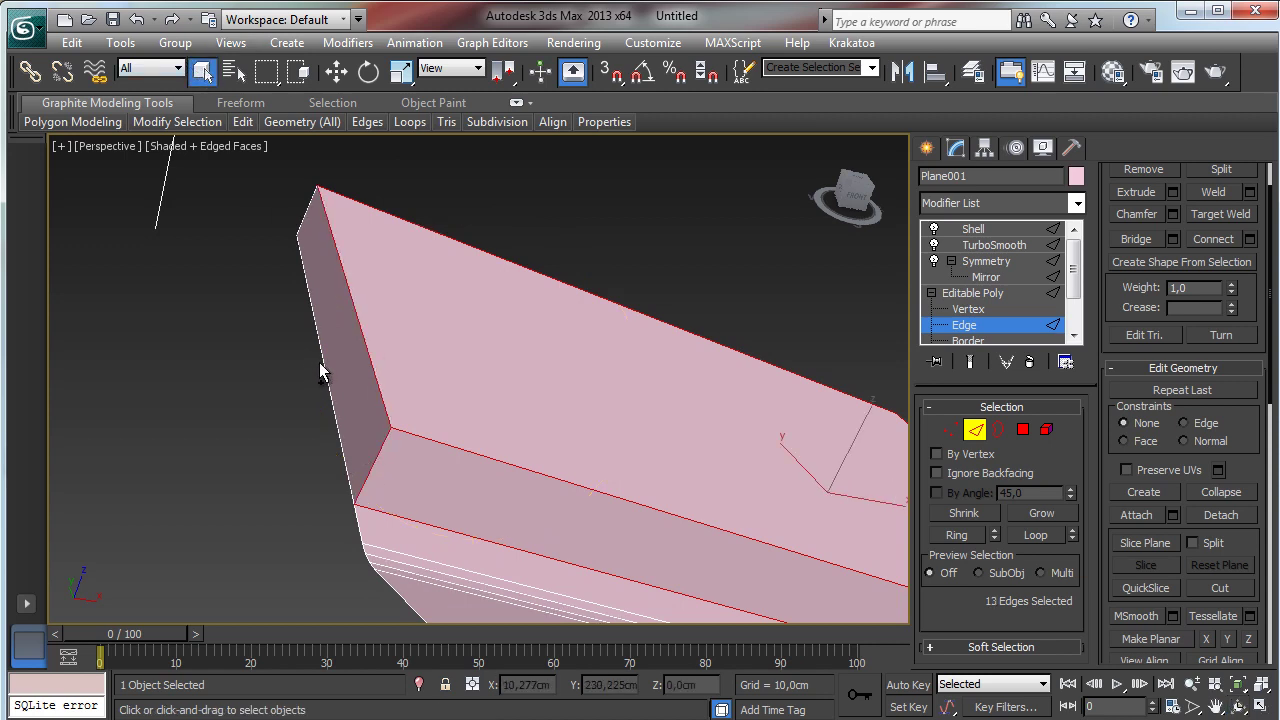
left_click(323, 365, "ctrl")
left_click(304, 218, "ctrl")
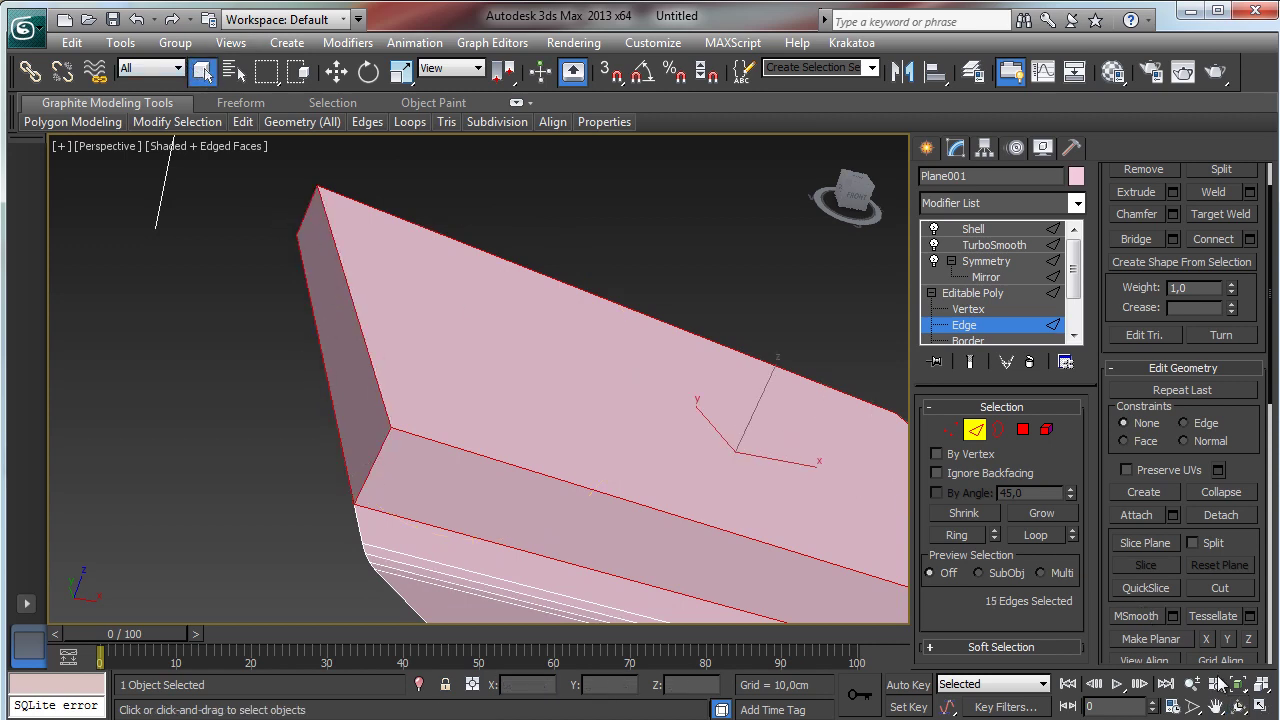
- Add the upper panel's rear base edge to the edge selection
left_click(1238, 706)
left_click_drag(523, 417, 780, 531)
left_click(1216, 706)
left_click_drag(683, 496, 201, 218)
right_click(728, 404)
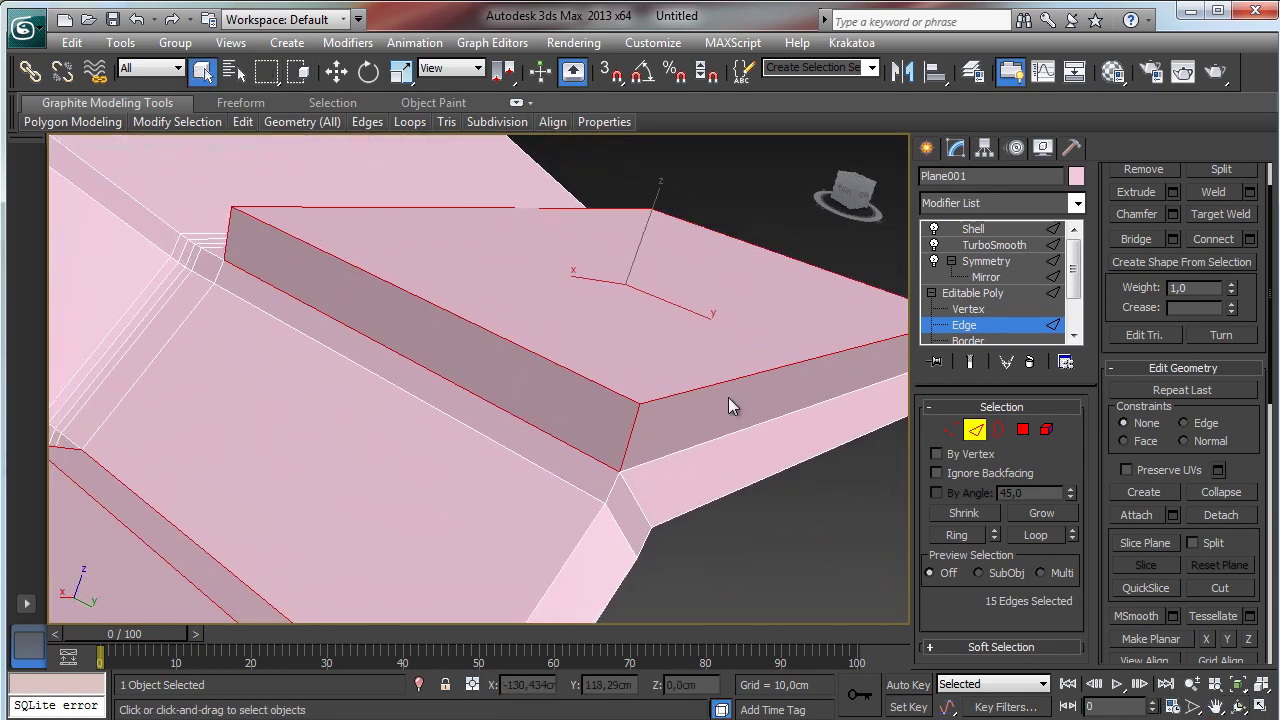
left_click(708, 441, "ctrl")
- Add the rear corner edge and both rear edges of the upper side panel to the selection
left_click(1216, 706)
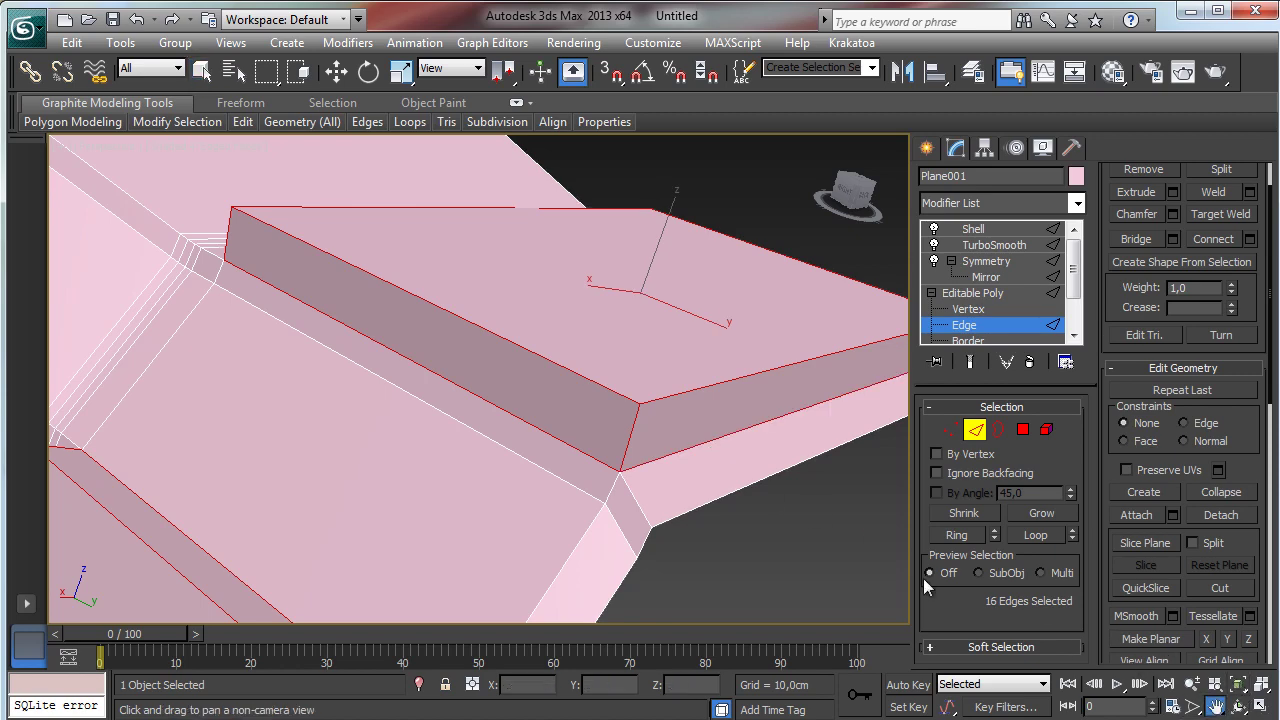
left_click_drag(540, 230, 600, 266)
left_click(201, 70)
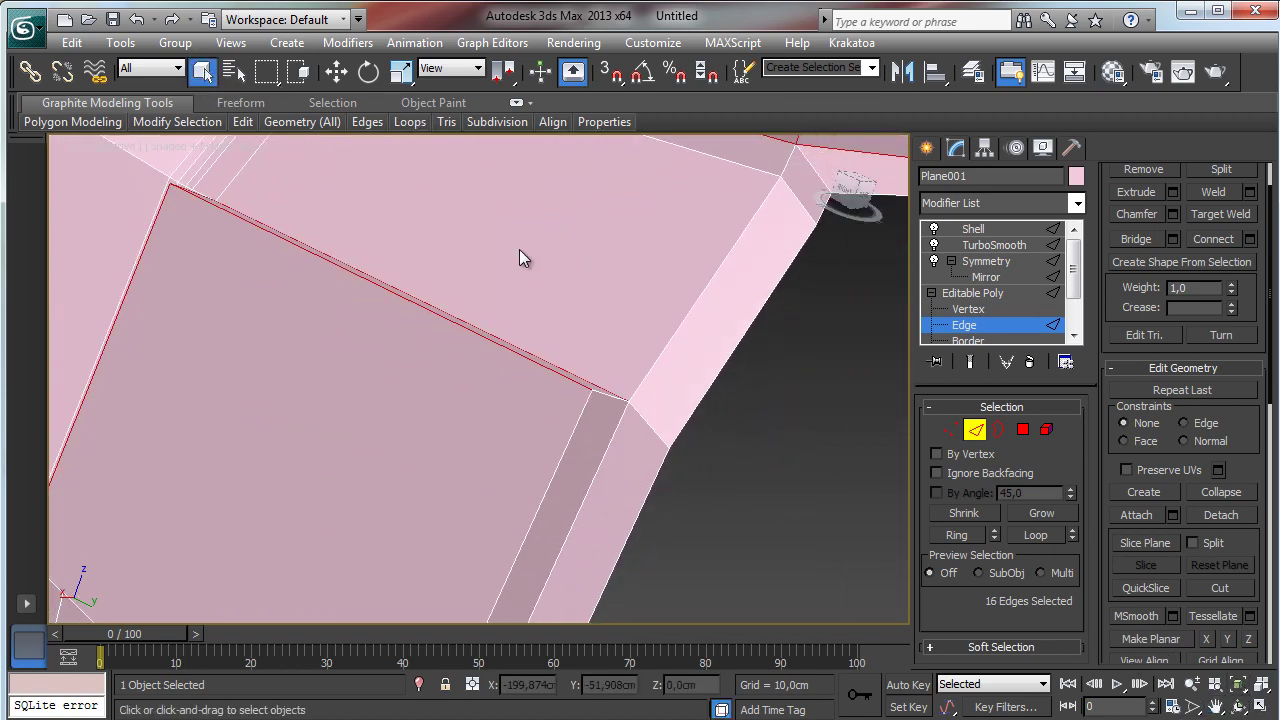
left_click(1238, 706)
left_click_drag(462, 470, 411, 495)
left_click(201, 70)
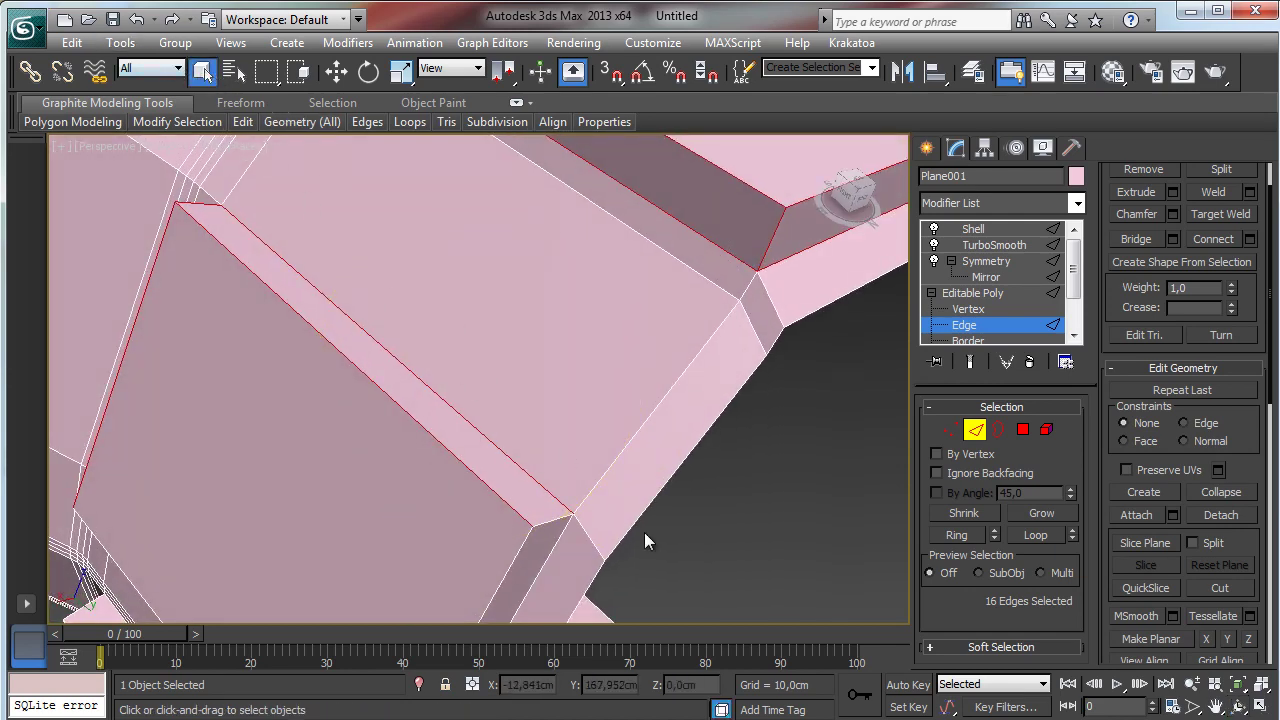
left_click(545, 526, "ctrl")
left_click(511, 556, "ctrl")
left_click(551, 552, "ctrl")
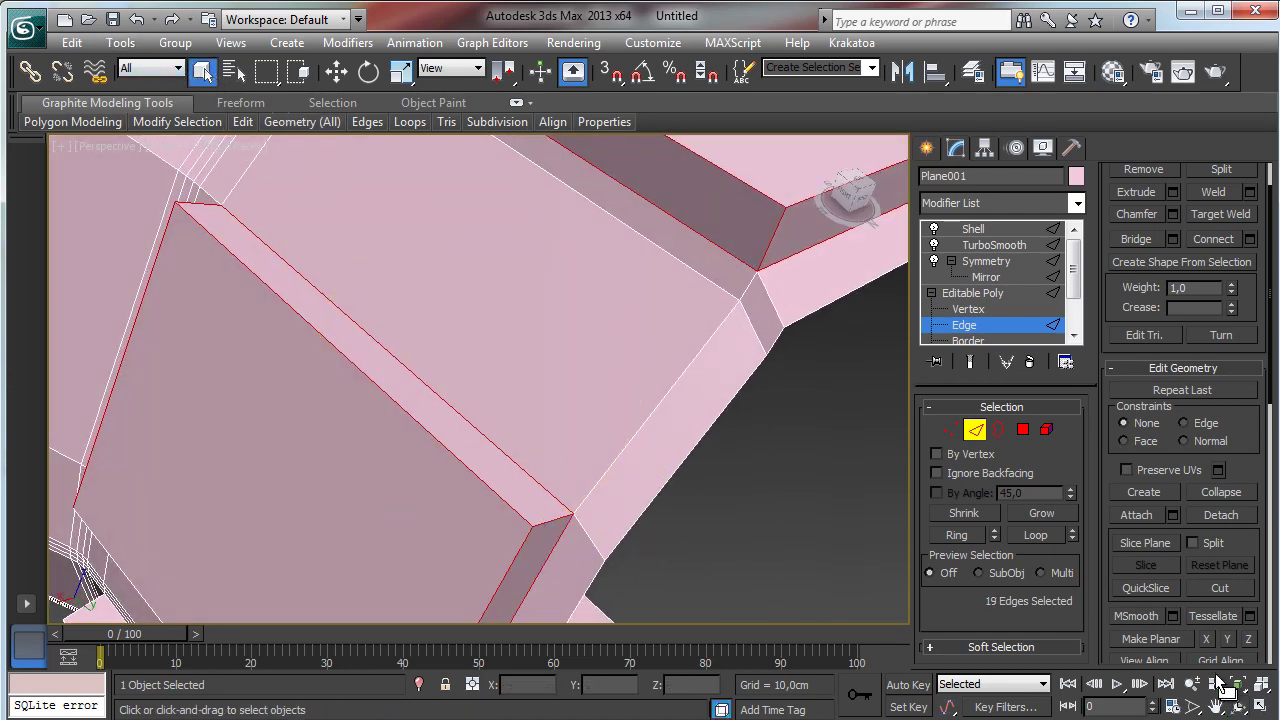
- Add the upper side panel's two lower long edges and its lower corner edges to the selection
left_click(1215, 706)
left_click_drag(646, 472, 1130, 640)
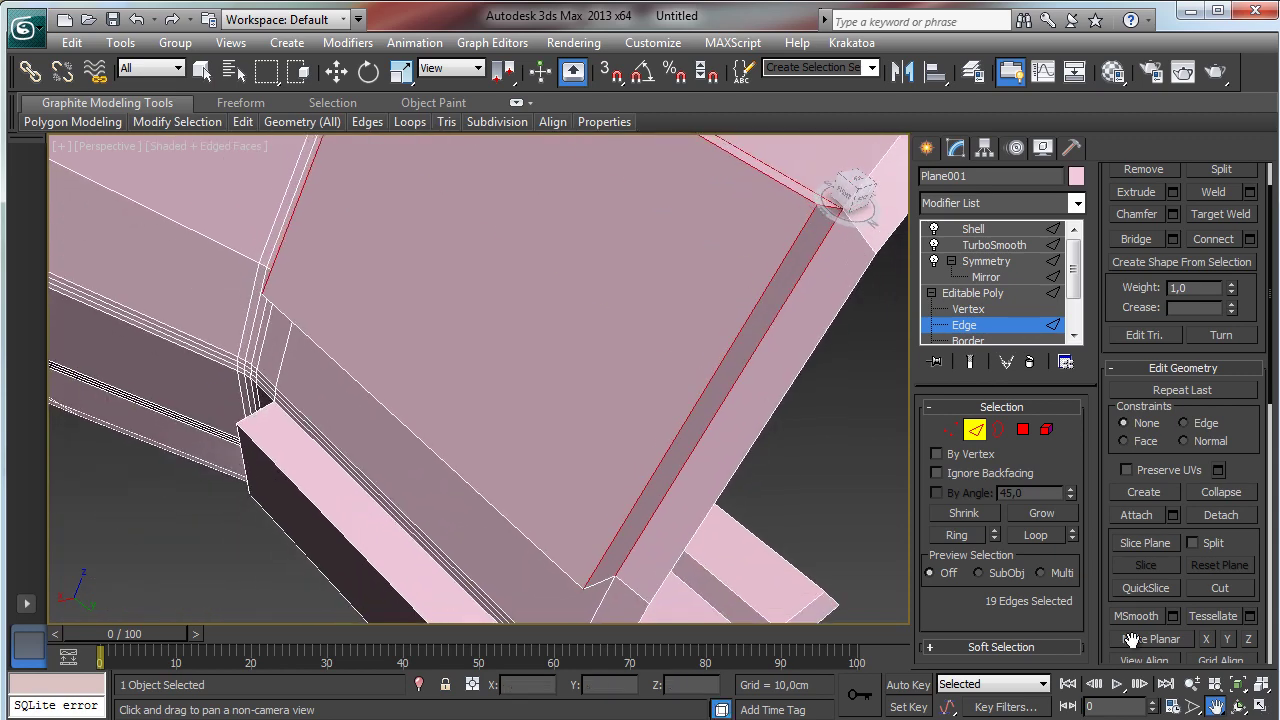
left_click(1237, 706)
left_click_drag(629, 443, 586, 286)
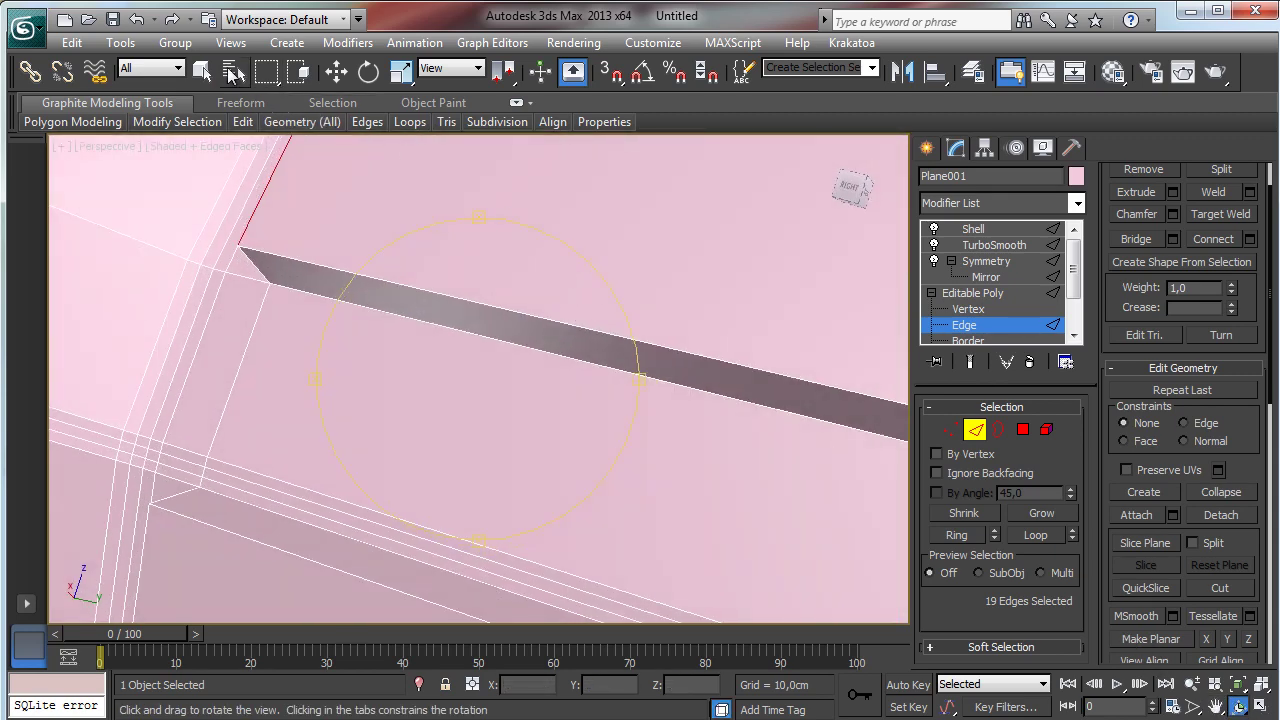
left_click(202, 71)
left_click(310, 296, "ctrl")
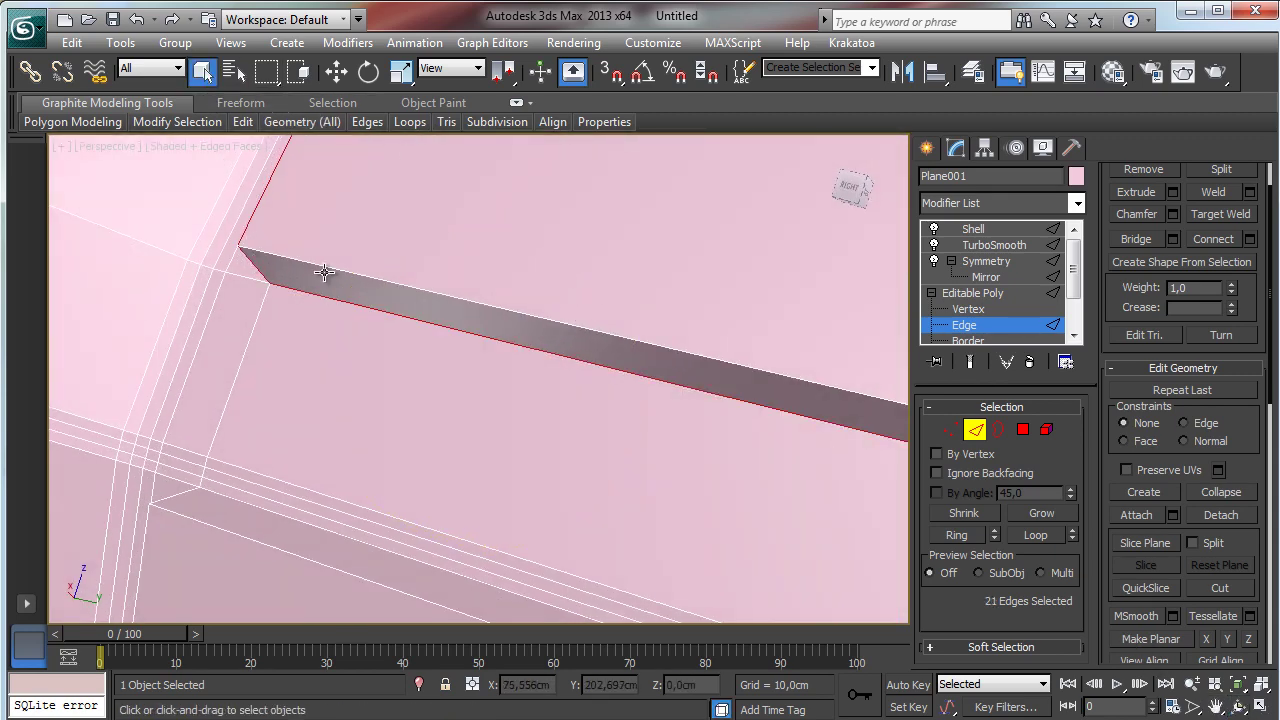
left_click(322, 275, "ctrl")
left_click(1216, 706)
left_click_drag(790, 490, 518, 467)
key("Escape")
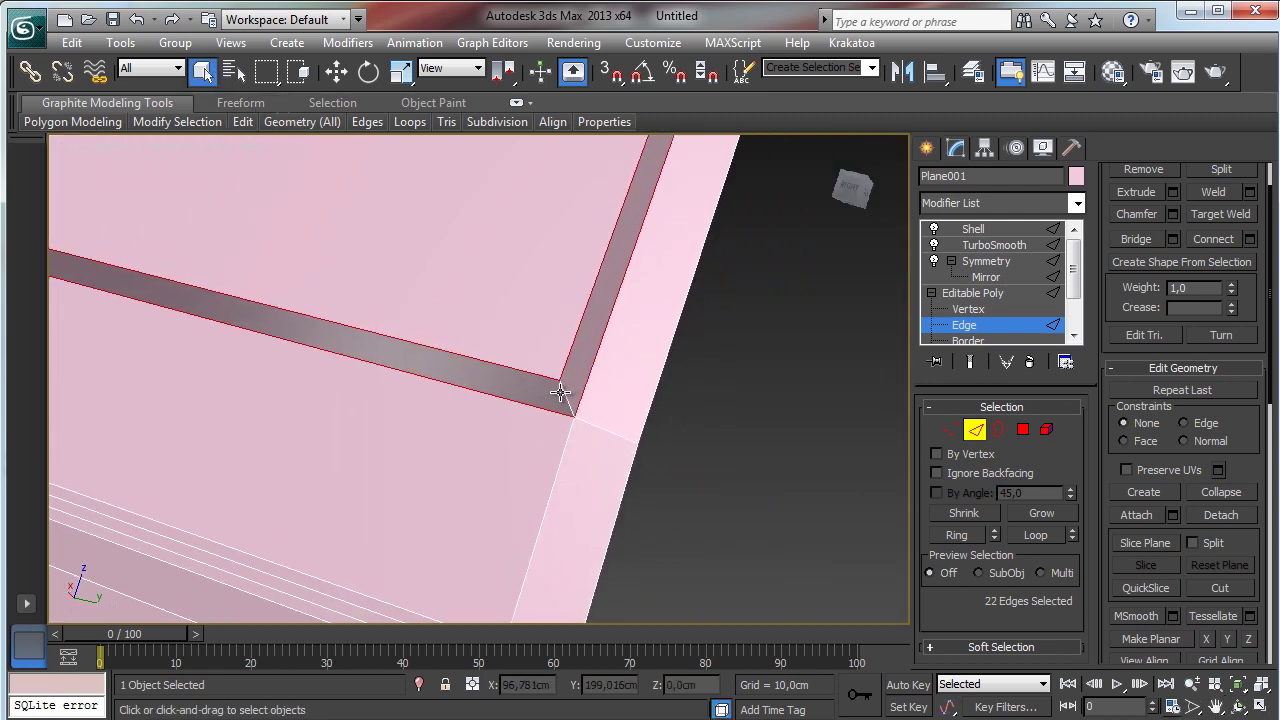
- Add the remaining front base edge of the upper side panel to the selection
left_click(1216, 706)
left_click_drag(233, 364, 723, 520)
left_click(1240, 706)
left_click_drag(794, 491, 608, 294)
key("Escape")
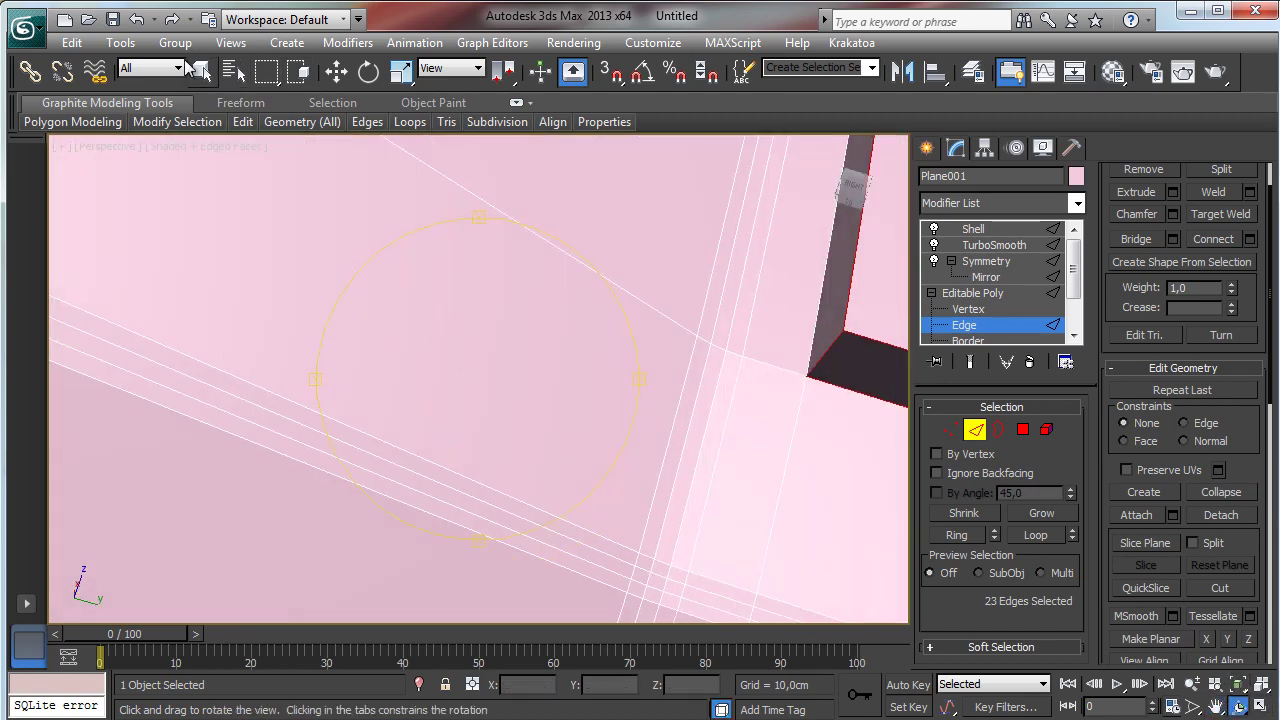
left_click(1216, 706)
left_click_drag(765, 510, 687, 463)
- Add the four outline edges of the lower side panel's outer face to the selection
left_click_drag(279, 248, 903, 517)
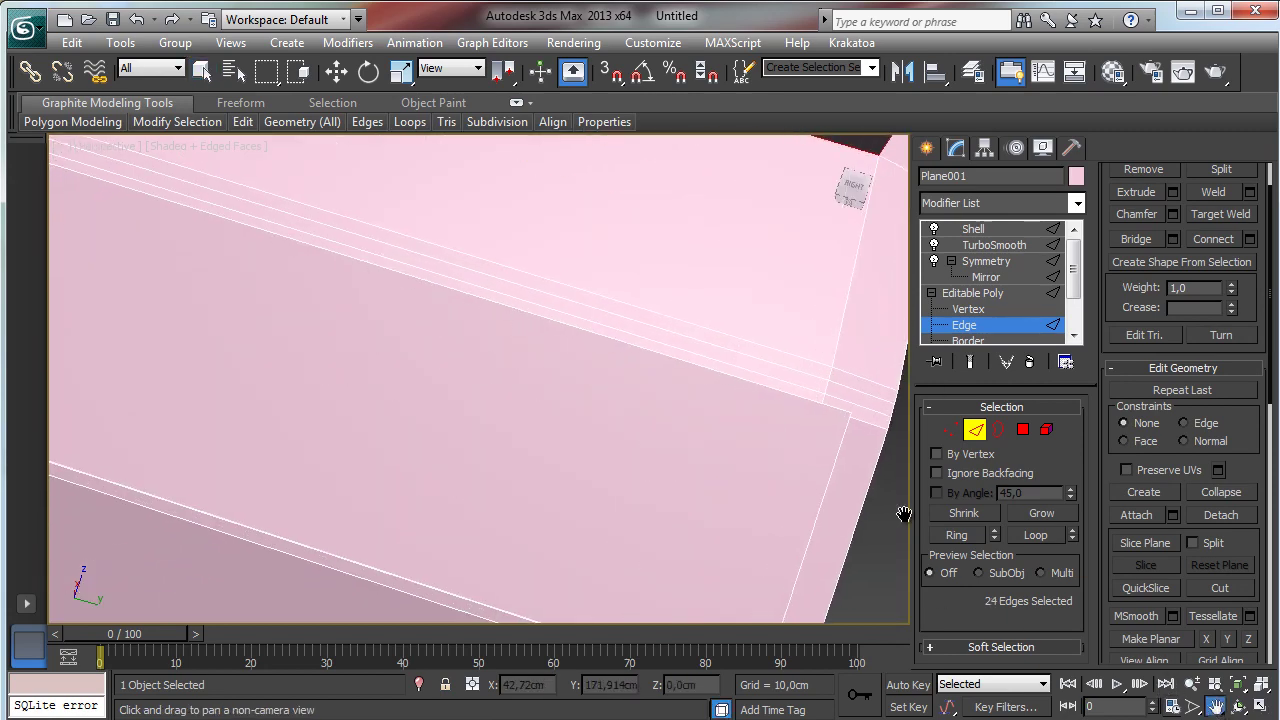
left_click(1192, 683)
left_click_drag(823, 520, 709, 484)
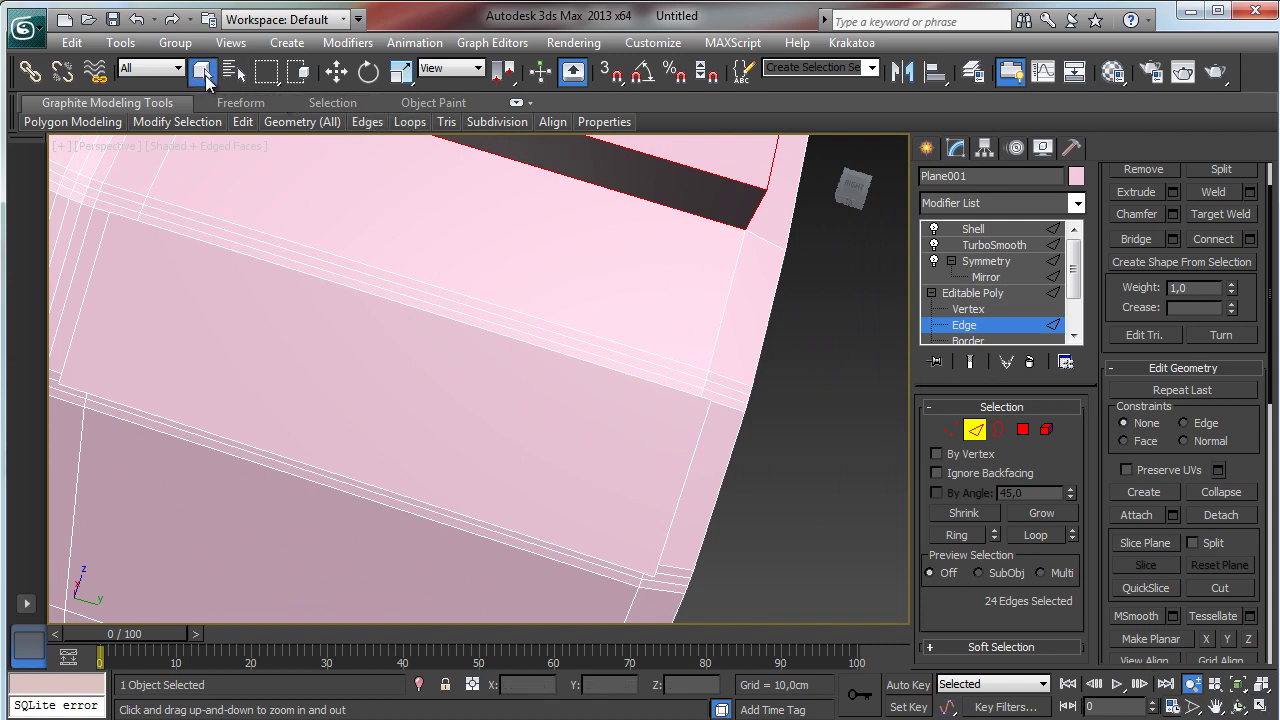
left_click(205, 75)
left_click(342, 294, "ctrl")
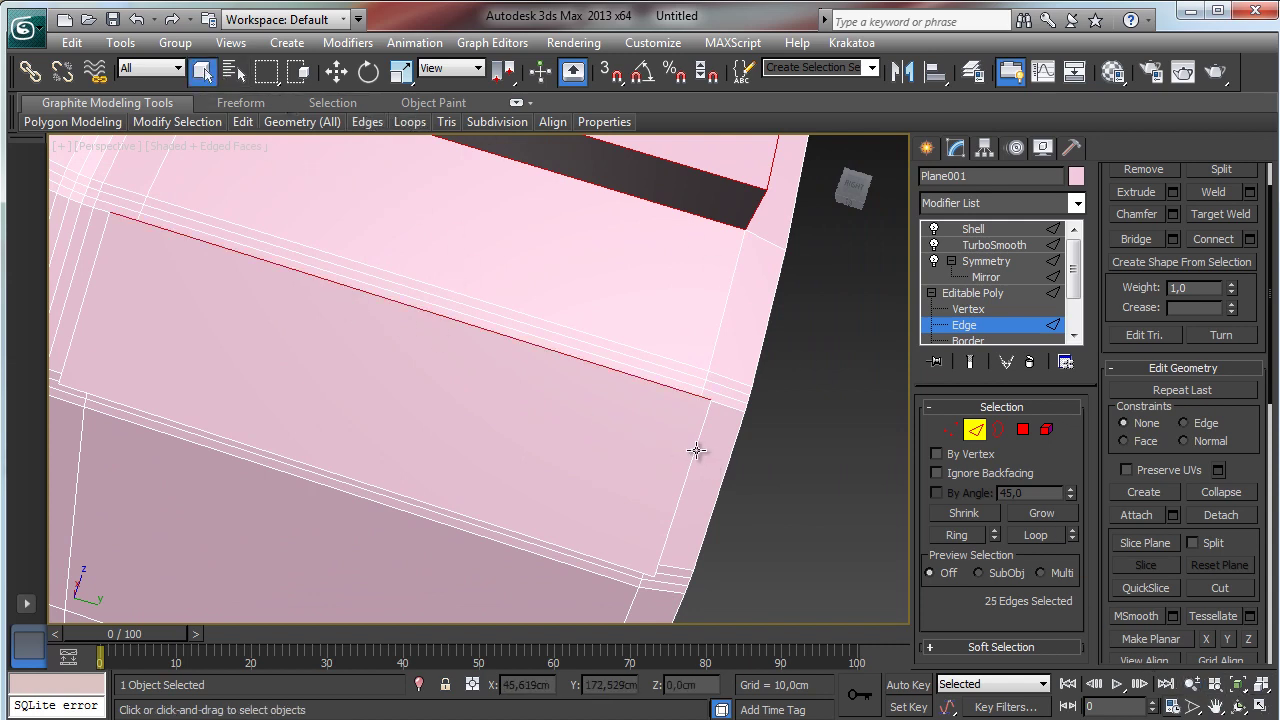
left_click(525, 535, "ctrl")
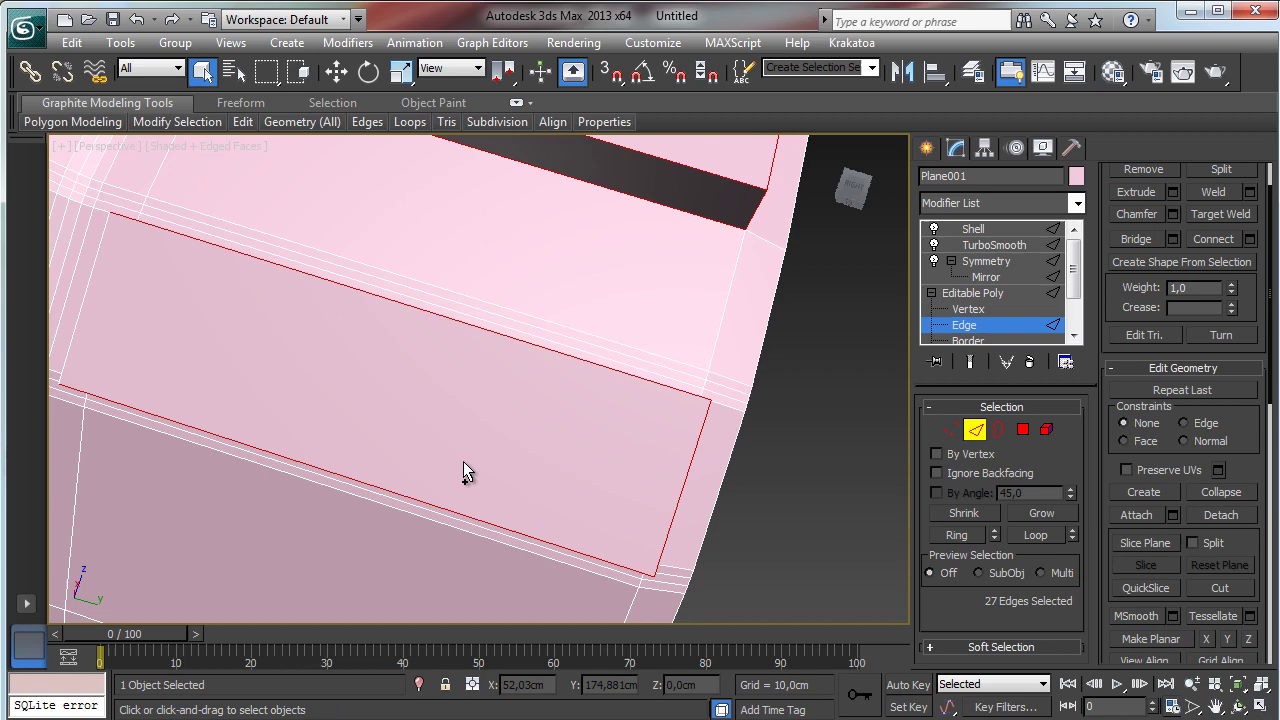
left_click(92, 268, "ctrl")
- Add the rear corner edges joining the lower side panel's outer face to the tail ring
left_click(1238, 708)
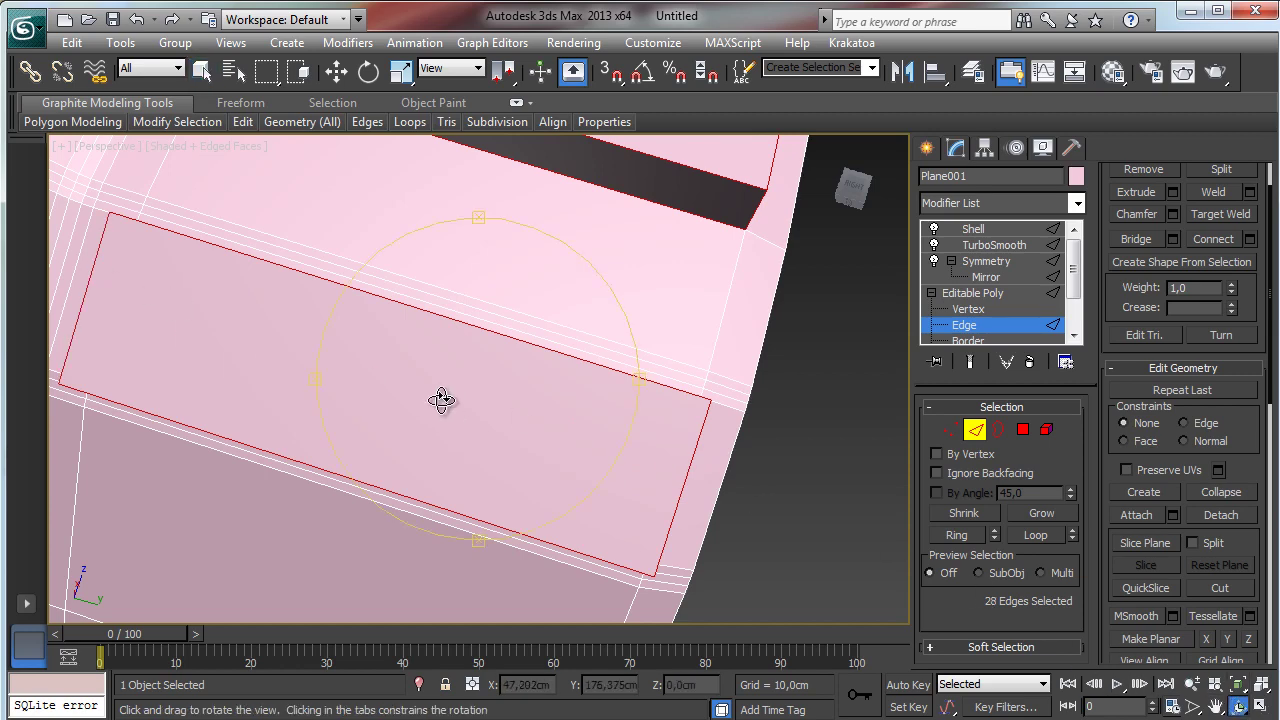
left_click_drag(443, 400, 374, 434)
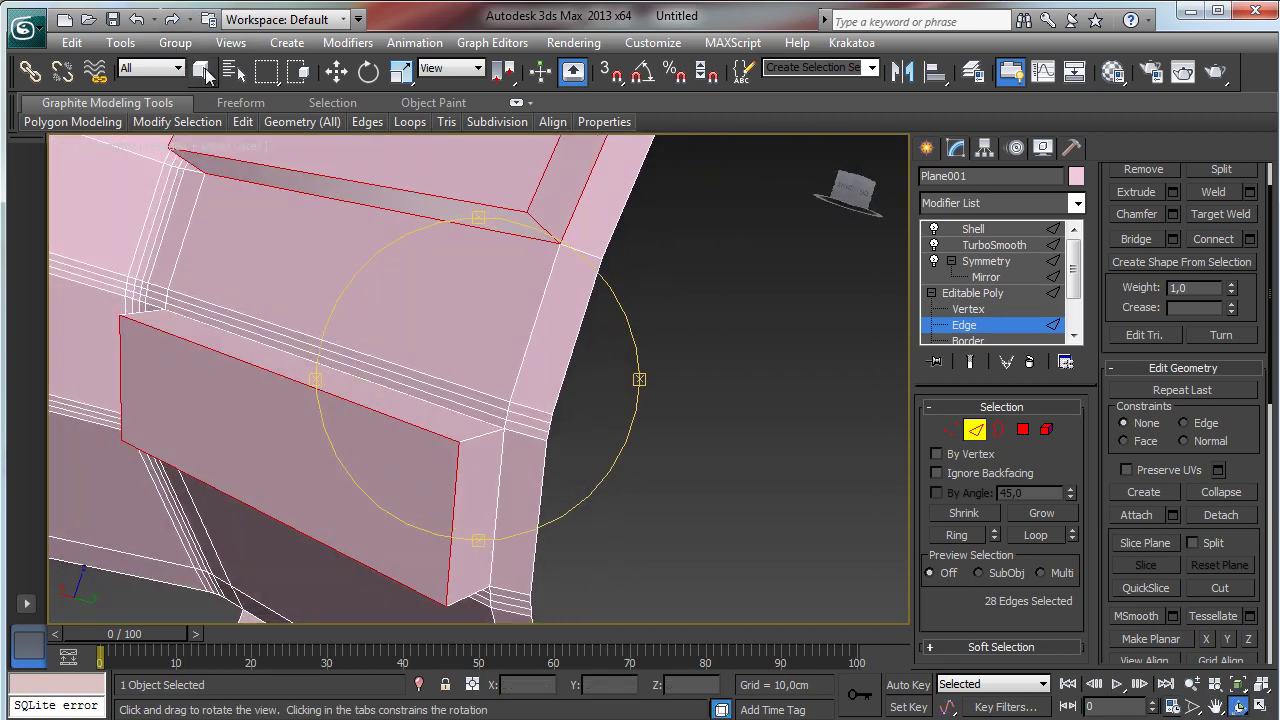
left_click(201, 68)
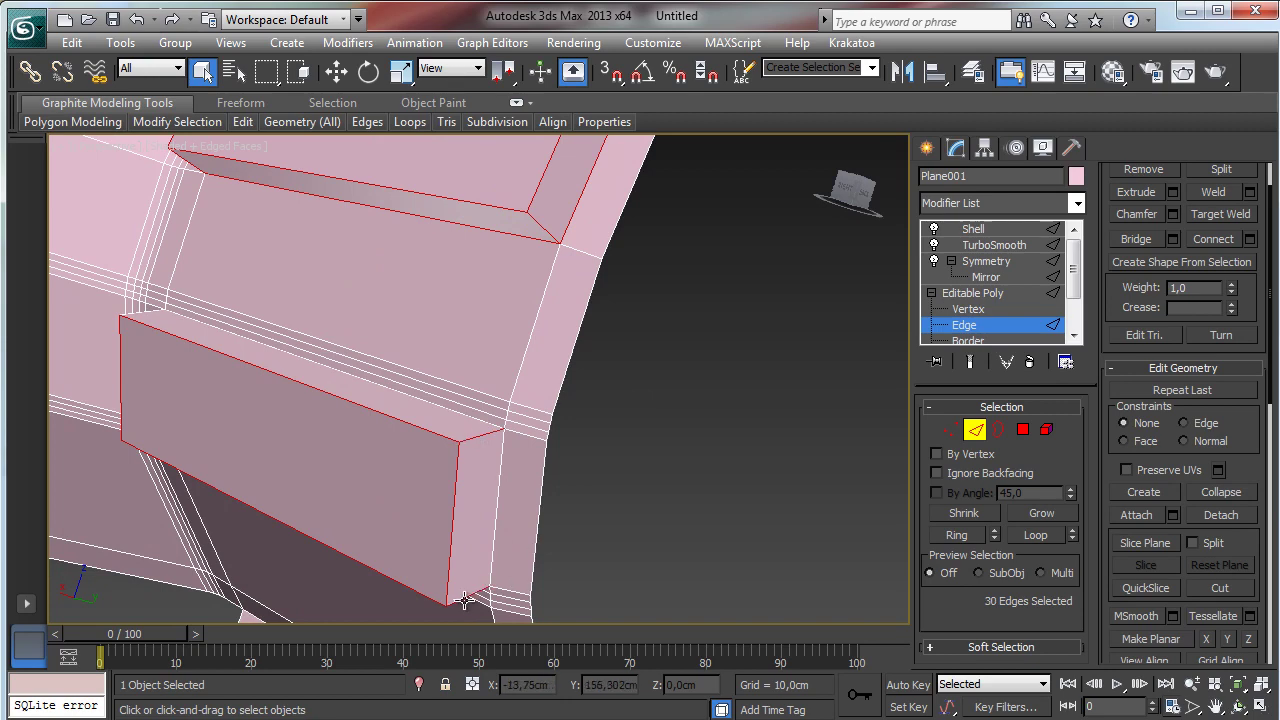
- Add the remaining outer, base and corner edges of the raised side block to the edge selection
left_click(496, 518, "ctrl")
left_click(1240, 708)
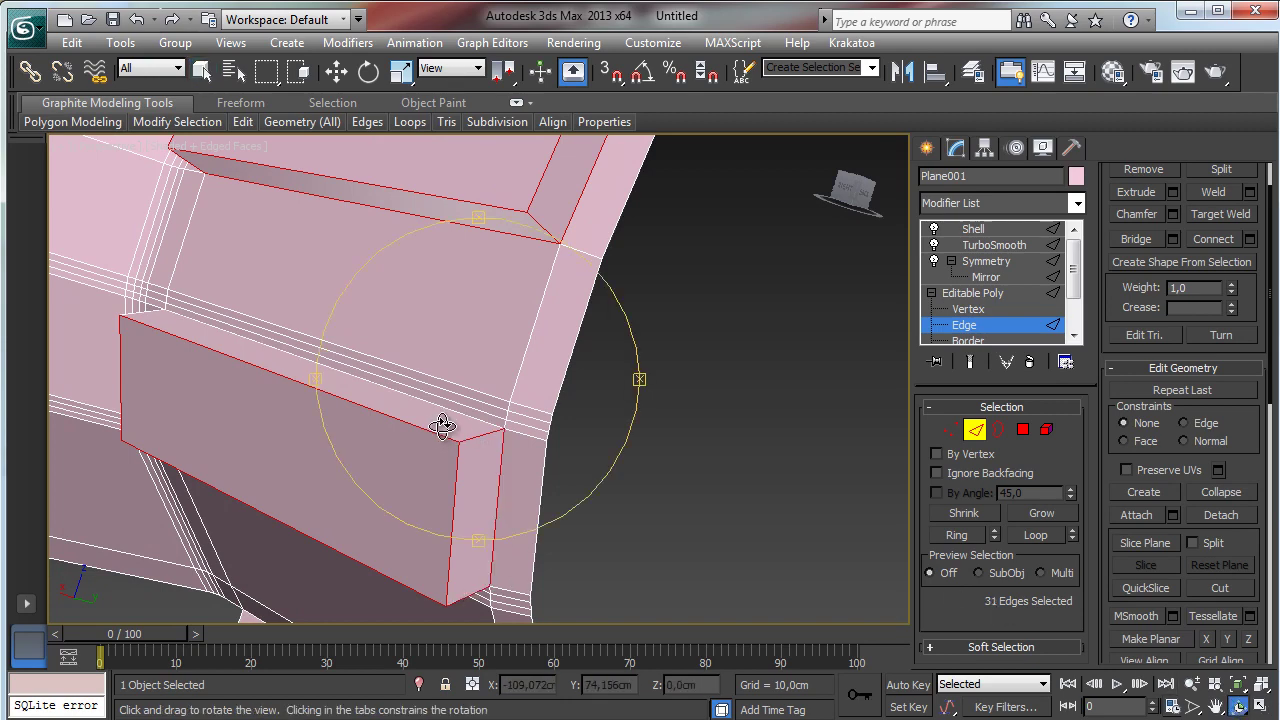
left_click_drag(443, 423, 594, 429)
left_click(203, 70)
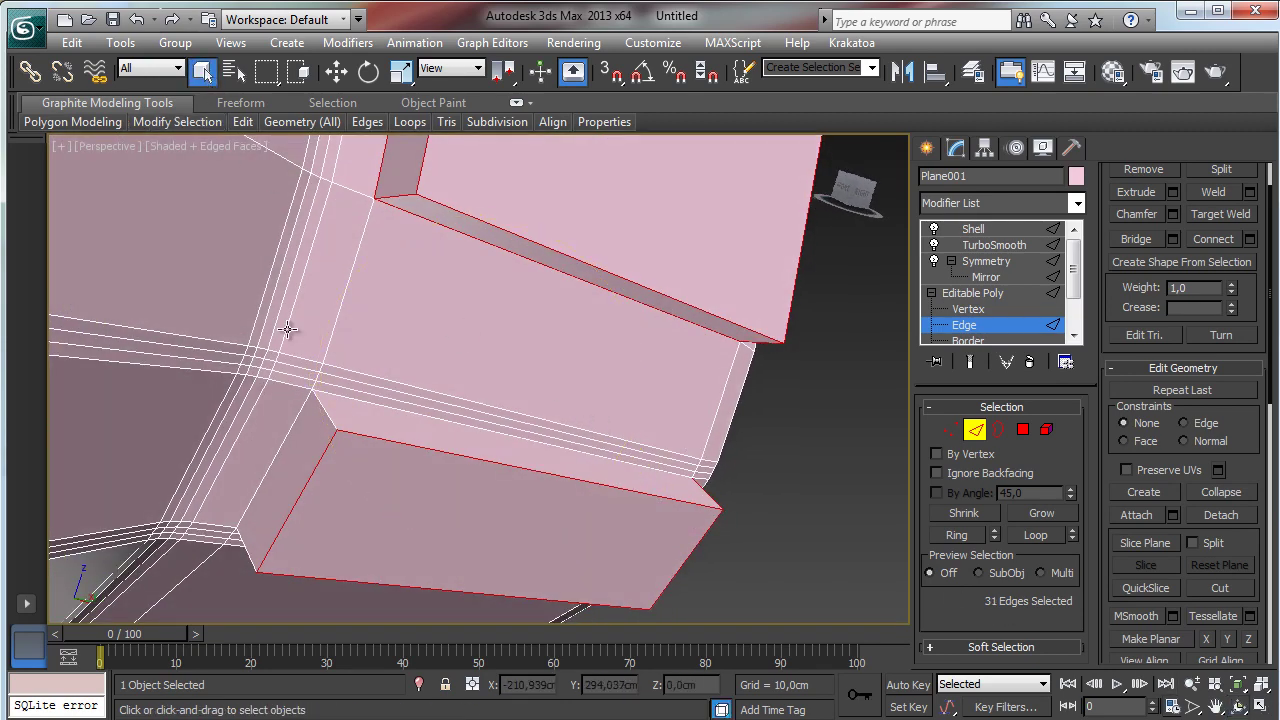
left_click(352, 397, "ctrl")
left_click(240, 518, "ctrl")
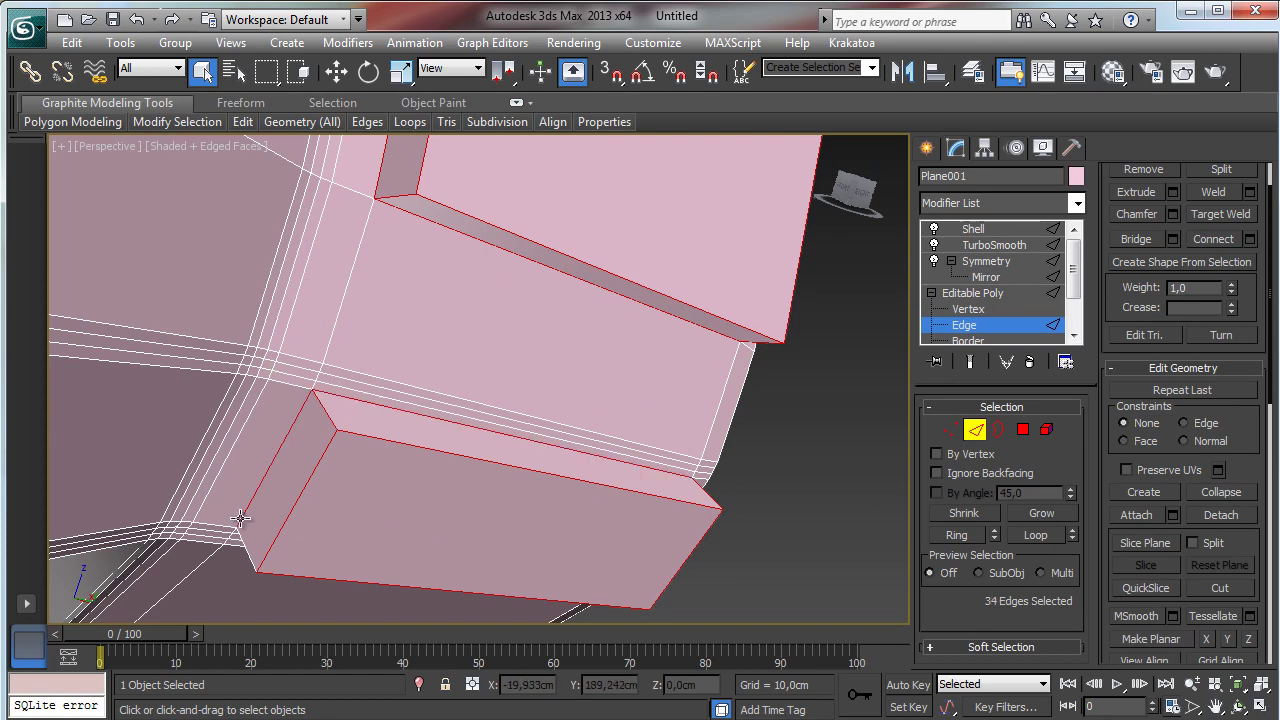
left_click(243, 540, "ctrl")
left_click(1238, 706)
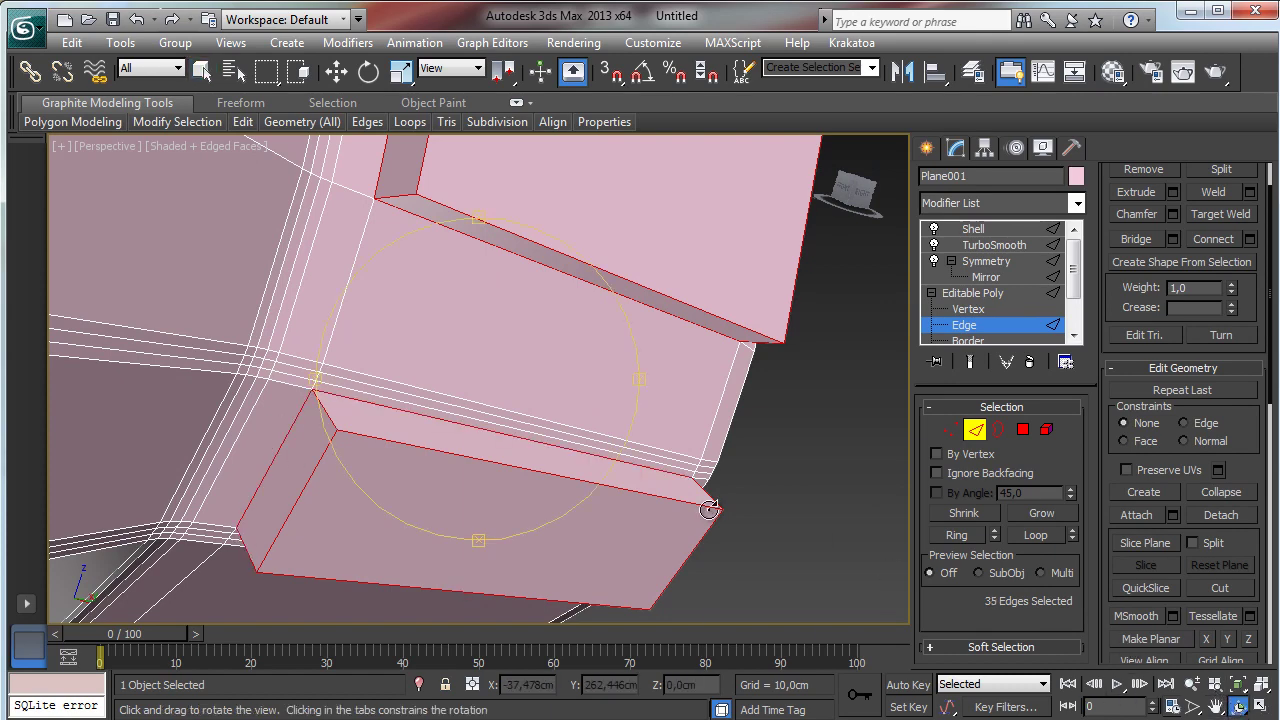
left_click_drag(484, 409, 515, 316)
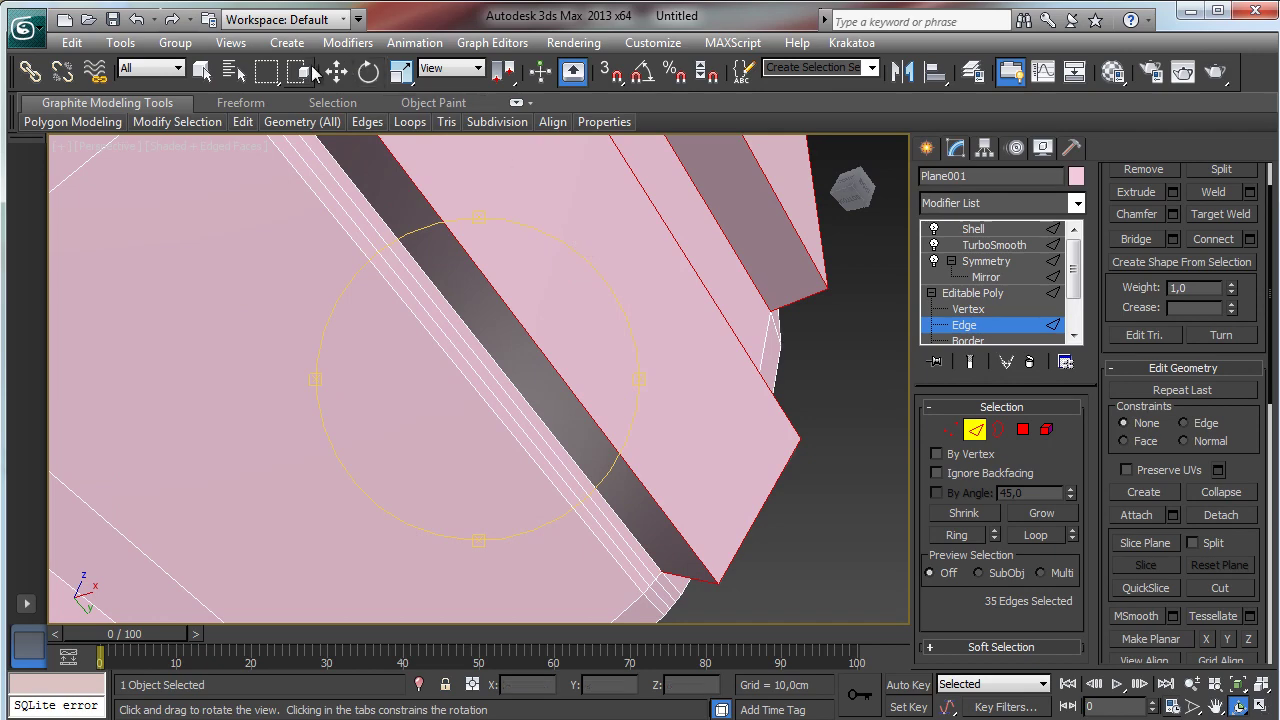
left_click(201, 68)
left_click(420, 270, "ctrl")
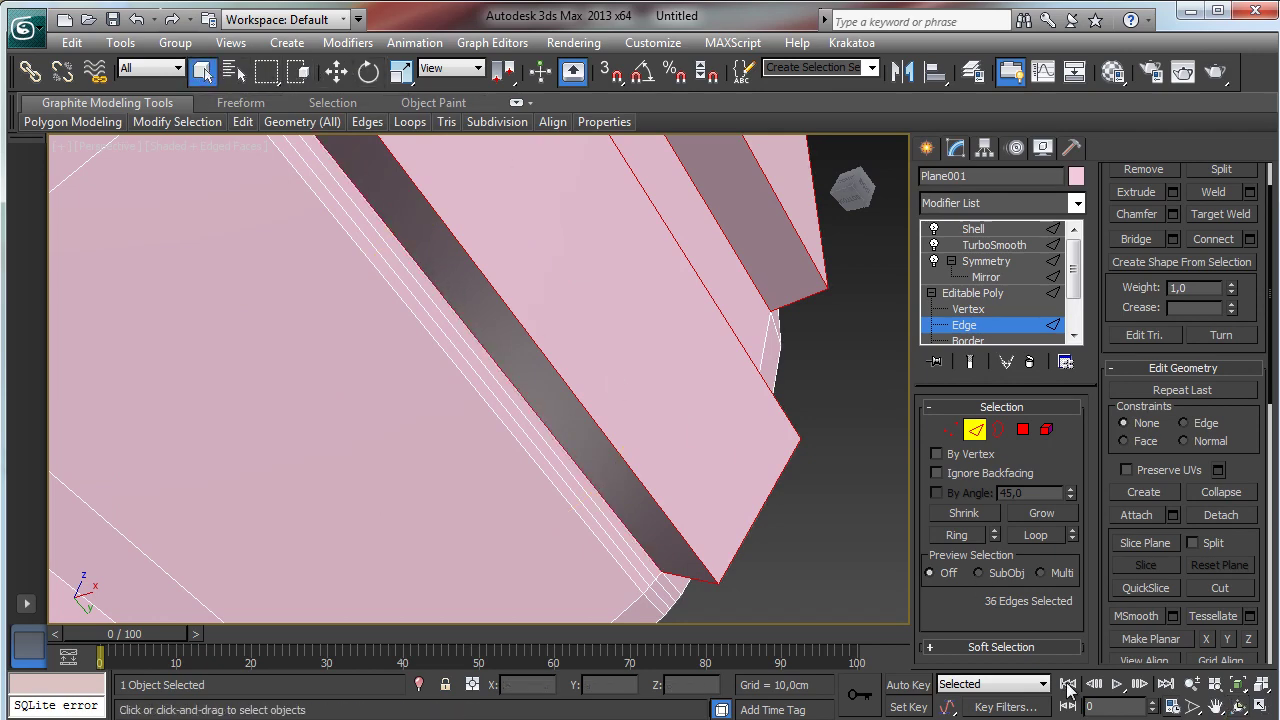
- Add the outer, base and corner edges of the neighbouring underside panel to the edge selection
left_click(1192, 683)
left_click_drag(523, 371, 560, 468)
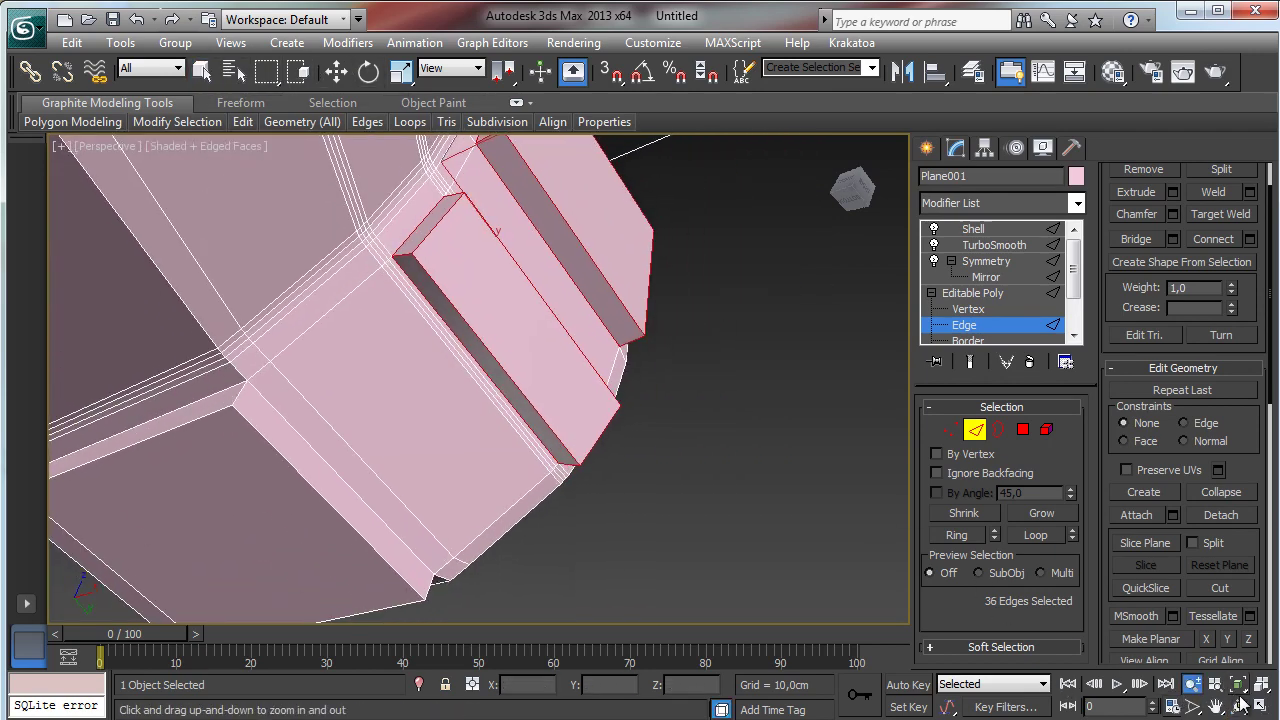
left_click(1216, 706)
left_click_drag(399, 456, 618, 425)
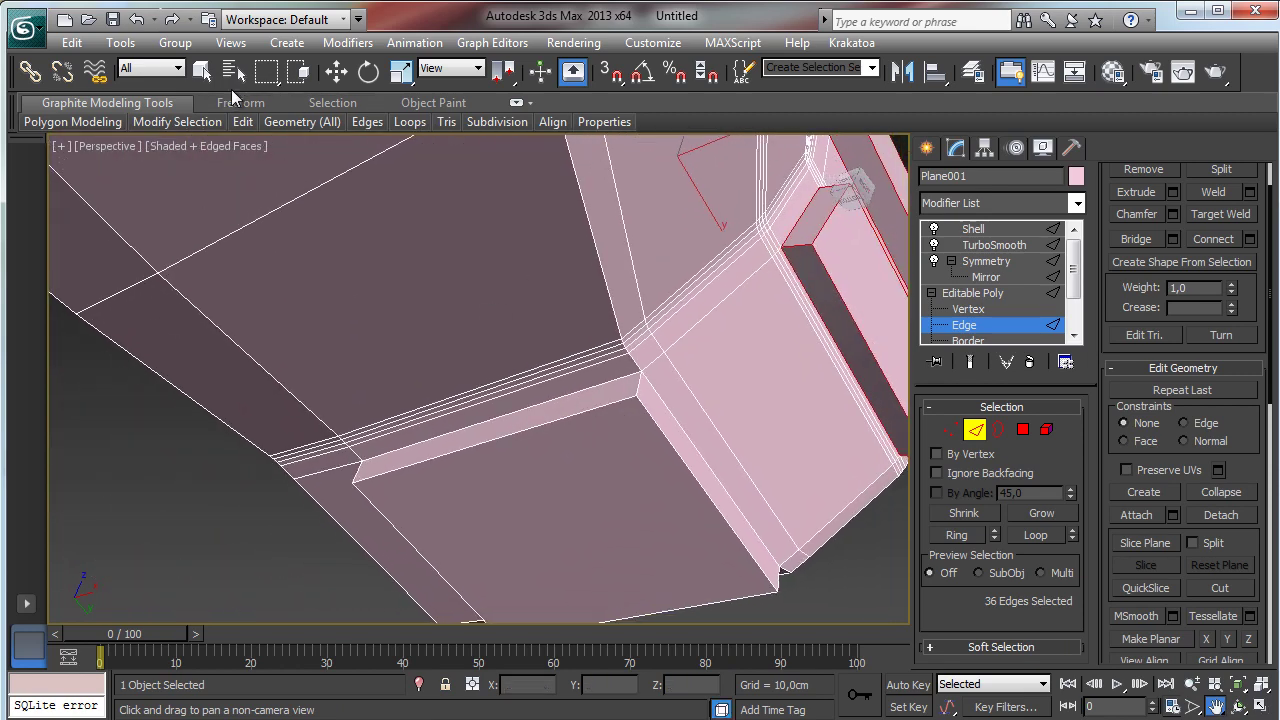
right_click(590, 285)
left_click(625, 381, "ctrl")
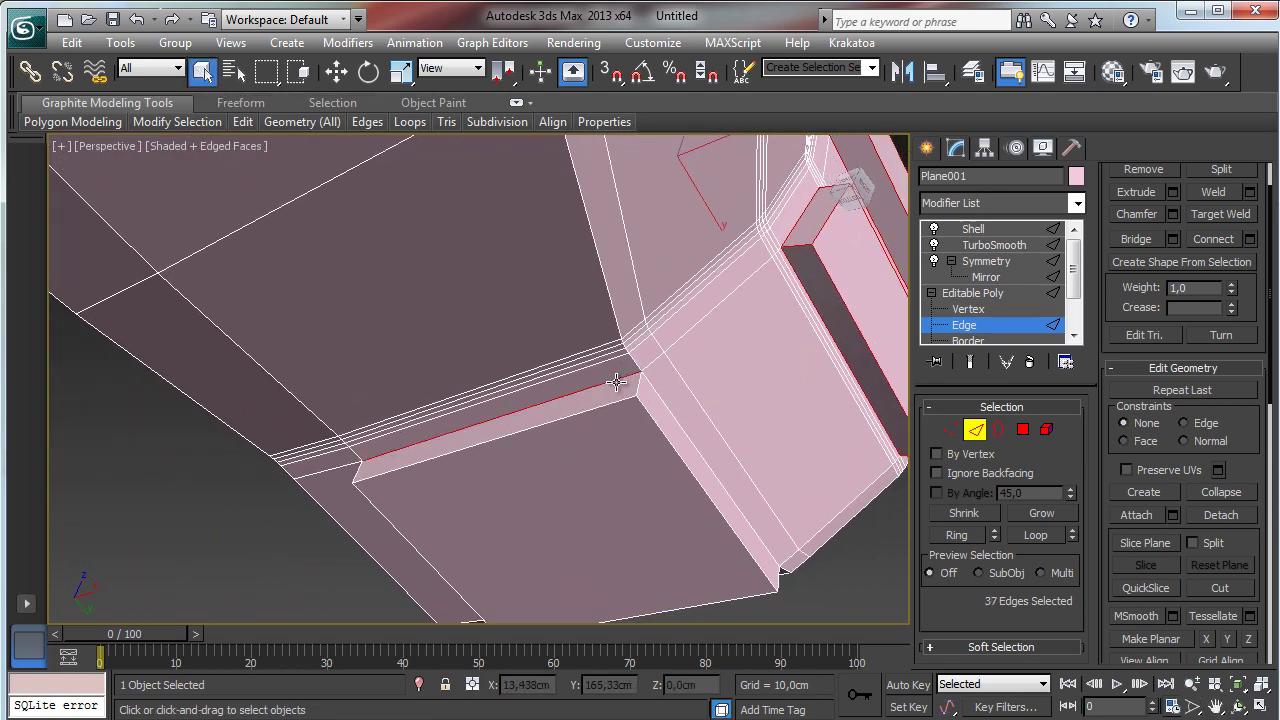
left_click(656, 395, "ctrl")
left_click(606, 405, "ctrl")
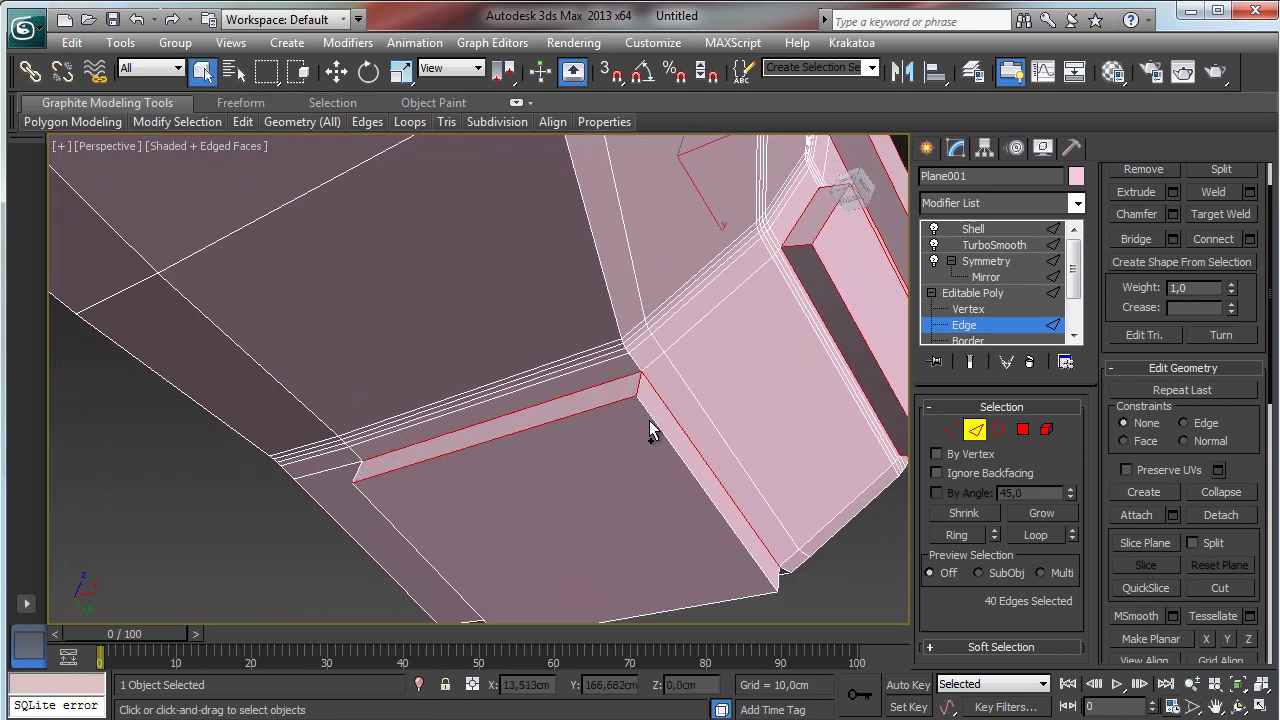
left_click(655, 432, "ctrl")
left_click(728, 601, "ctrl")
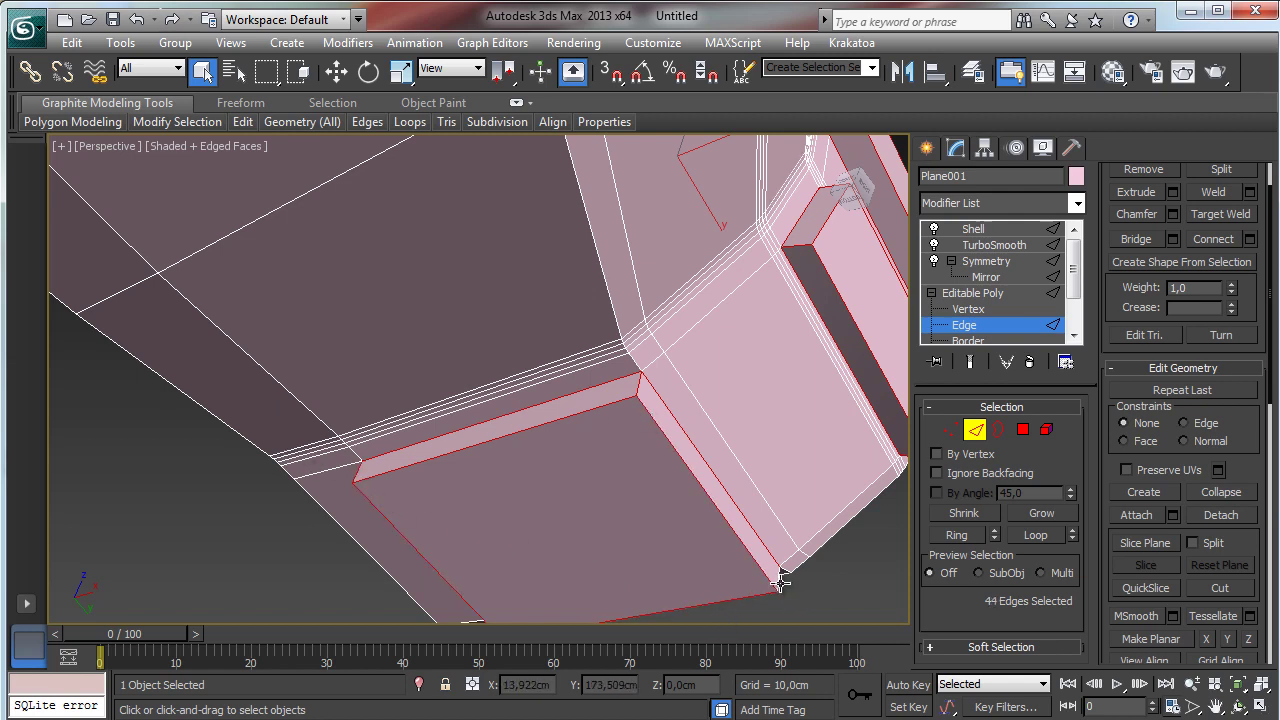
left_click(779, 580, "ctrl")
- Add the missing edges on the far side of the underside panel to the edge selection
left_click(1238, 707)
left_click_drag(480, 457, 664, 397)
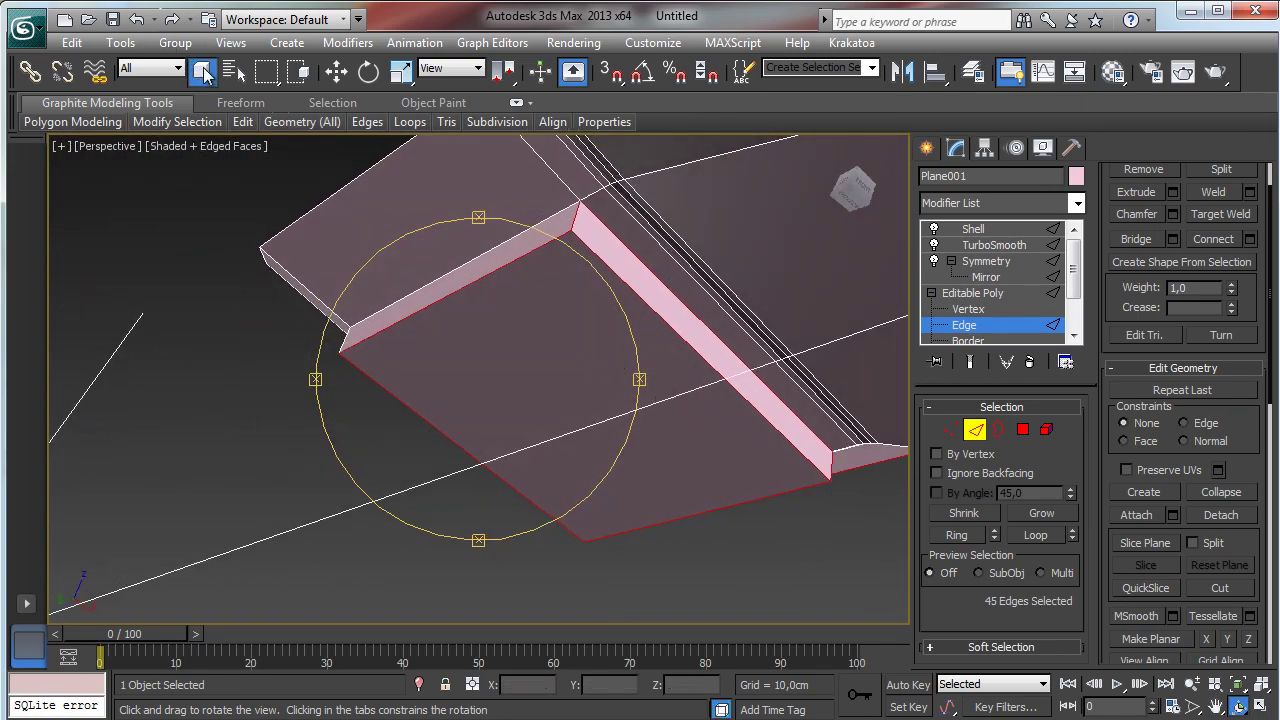
left_click(202, 70)
left_click(516, 240, "ctrl")
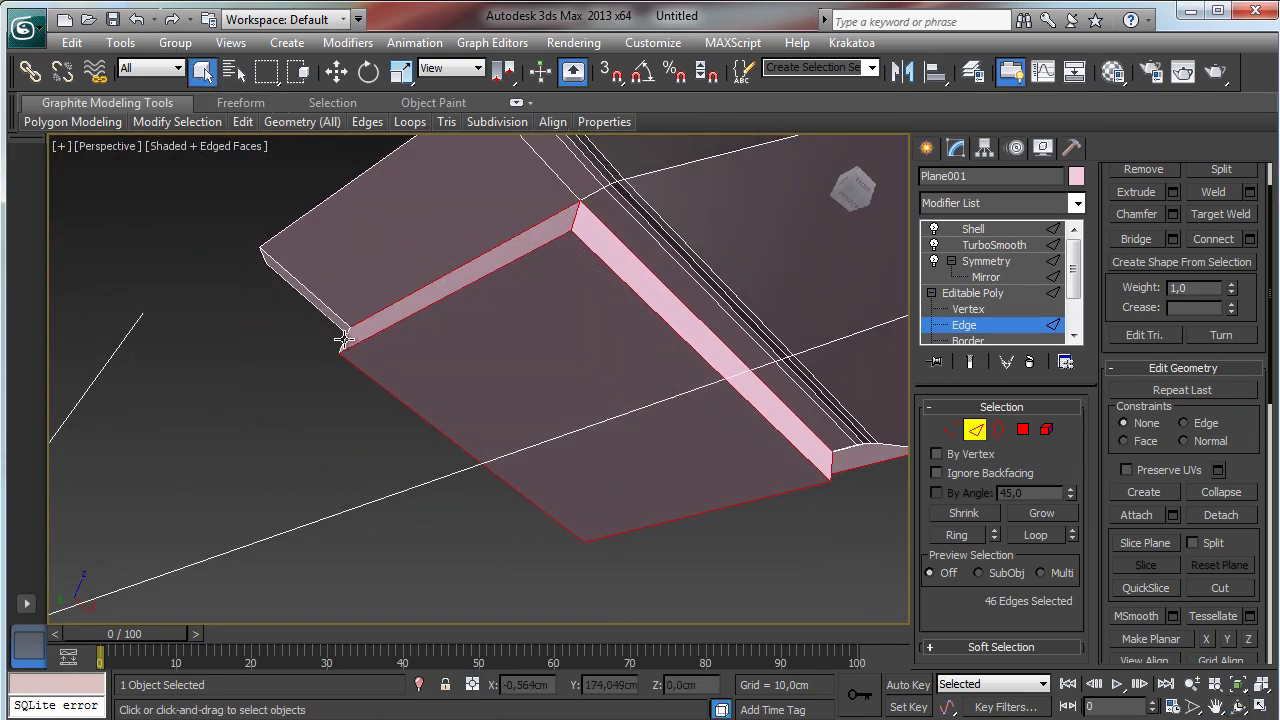
left_click(1238, 707)
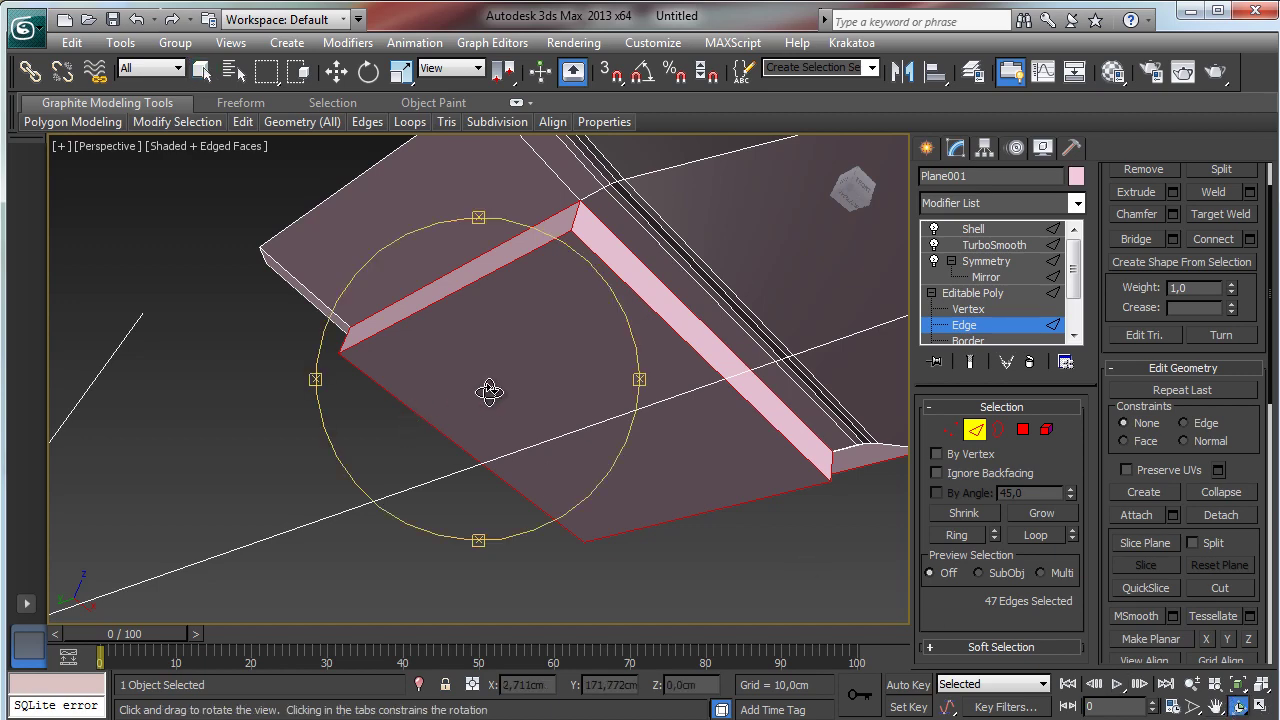
left_click_drag(491, 394, 500, 235)
left_click(202, 70)
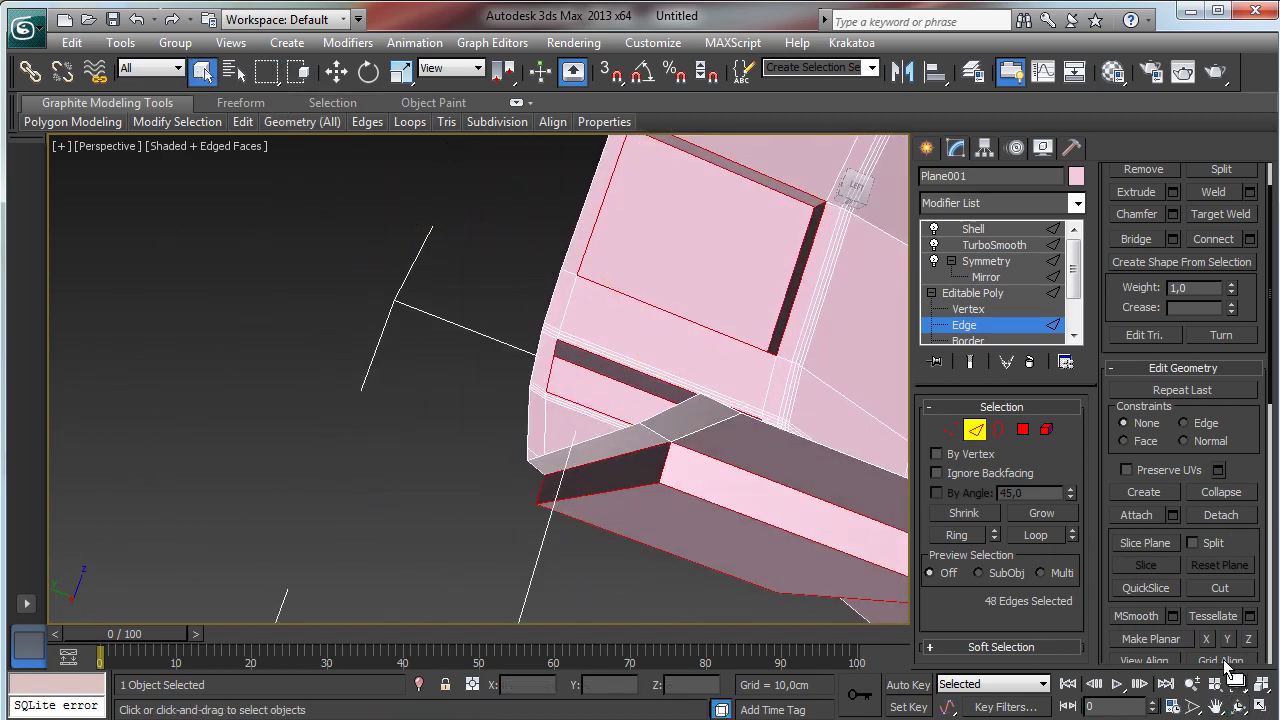
- Show the end result of the modifier stack and set the selected panel edges' crease to 0,95
left_click(1238, 707)
left_click_drag(458, 327, 776, 500)
left_click(1192, 686)
left_click_drag(700, 480, 562, 501)
left_click(1210, 708)
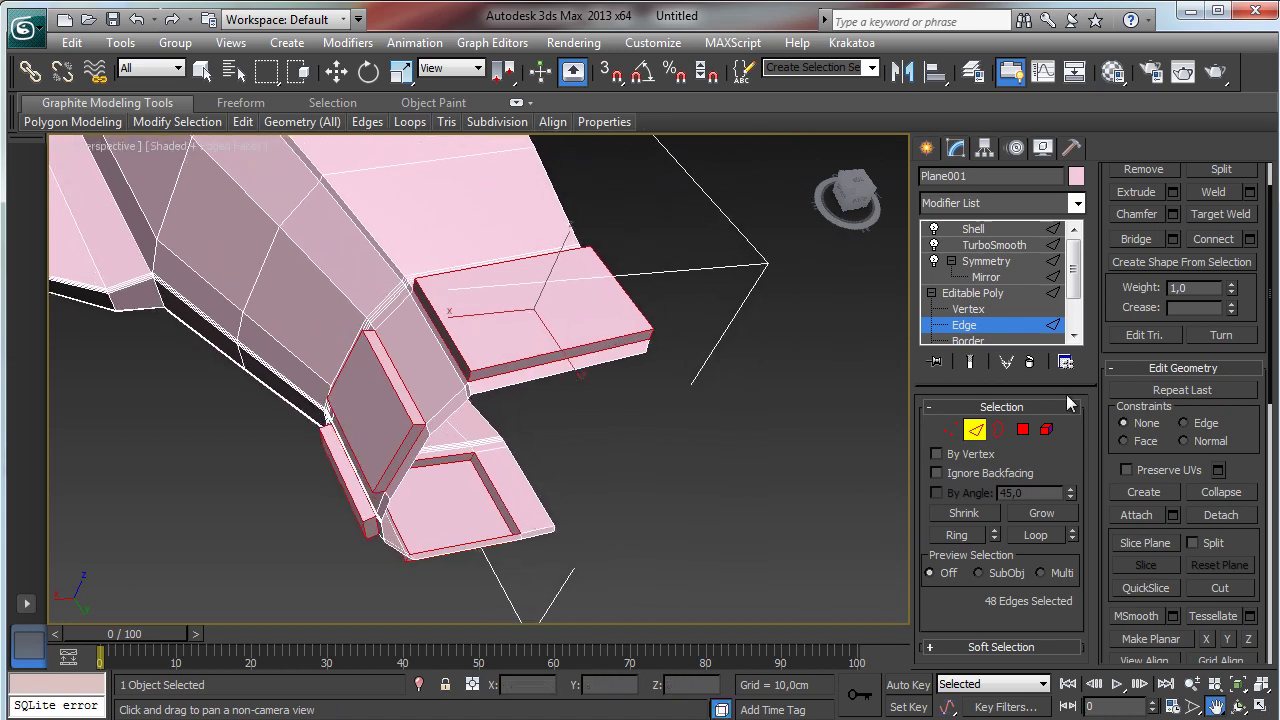
left_click(968, 364)
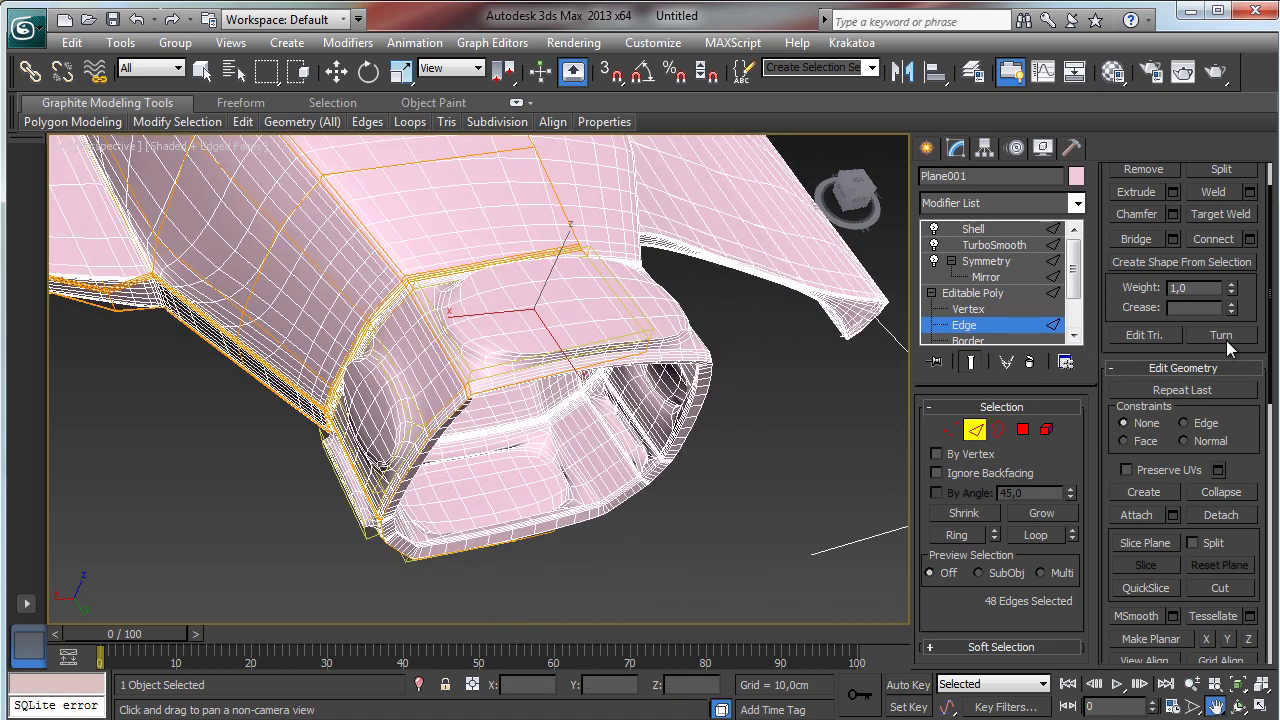
left_click_drag(1232, 310, 1228, 208)
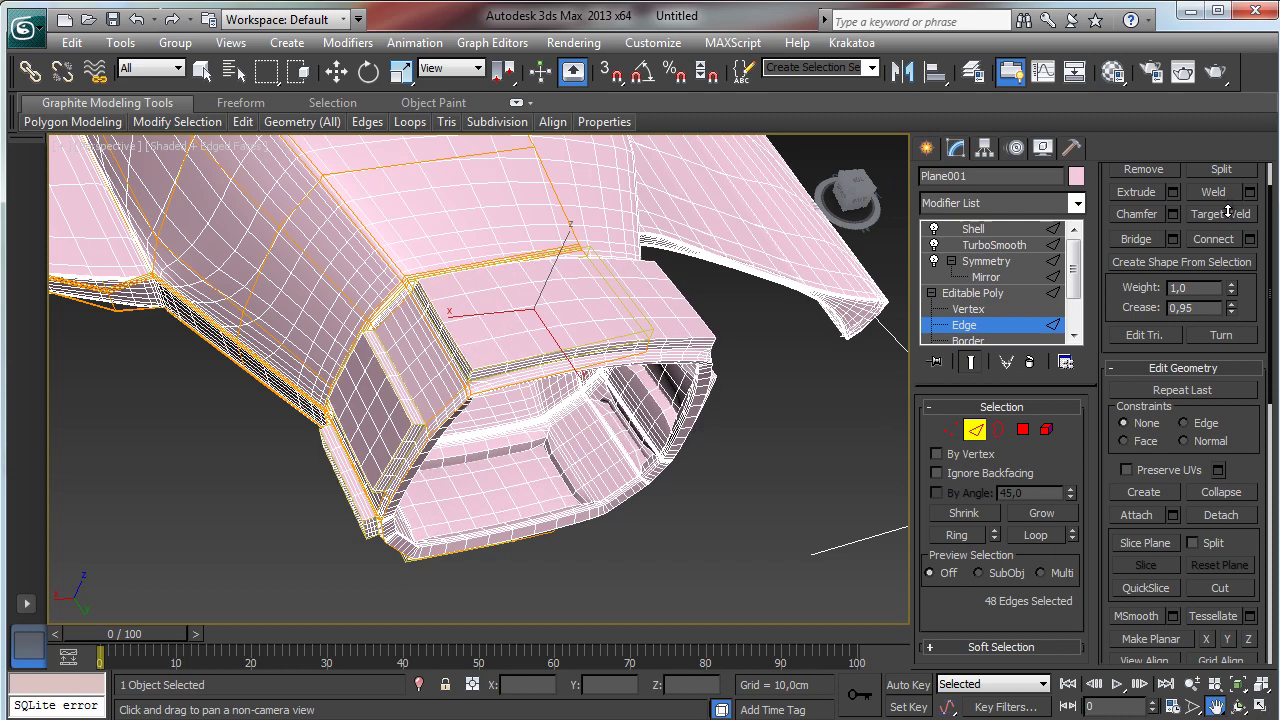
- Leave edge editing and turn off Edged Faces in the perspective view to inspect the smoothed panels
left_click(975, 431)
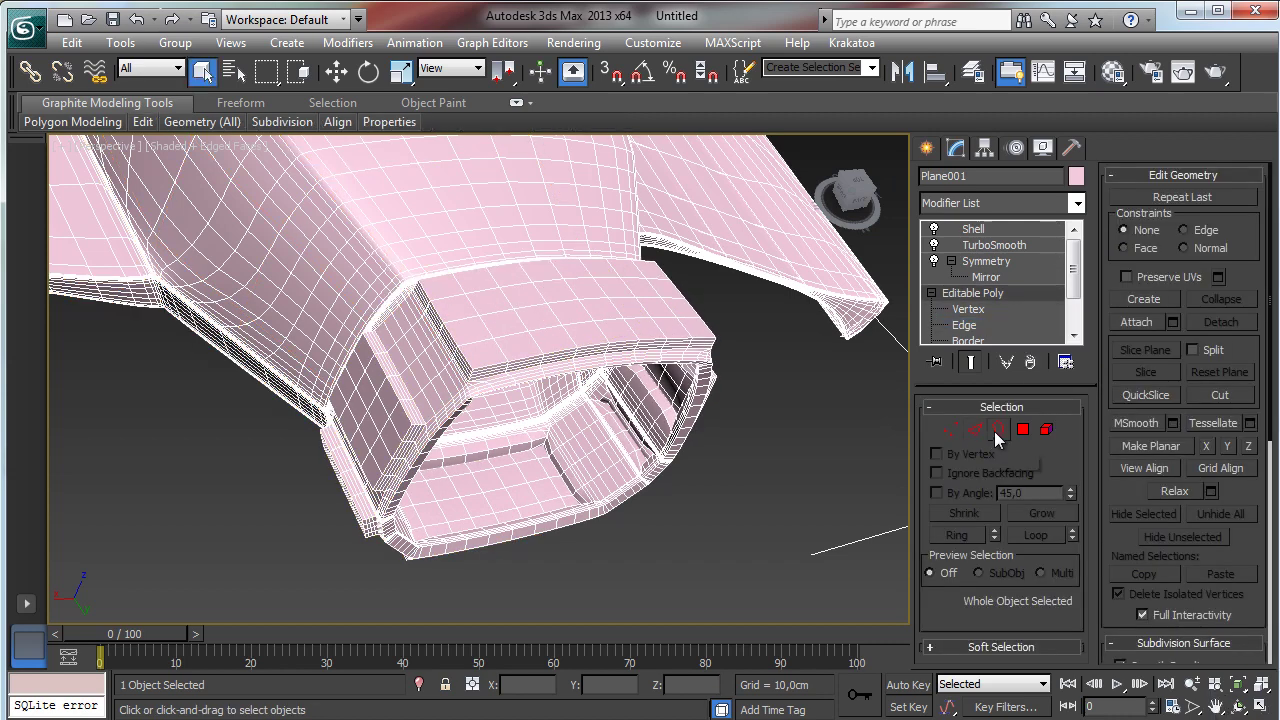
left_click(214, 144)
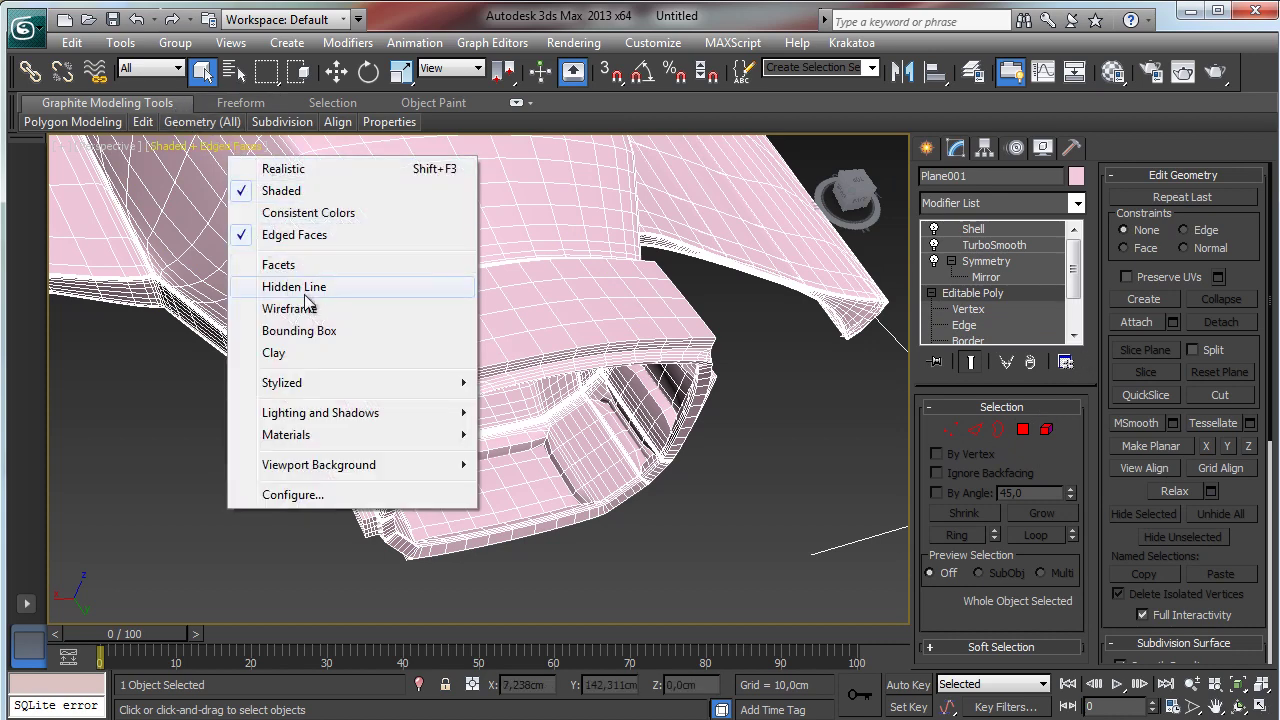
left_click(300, 240)
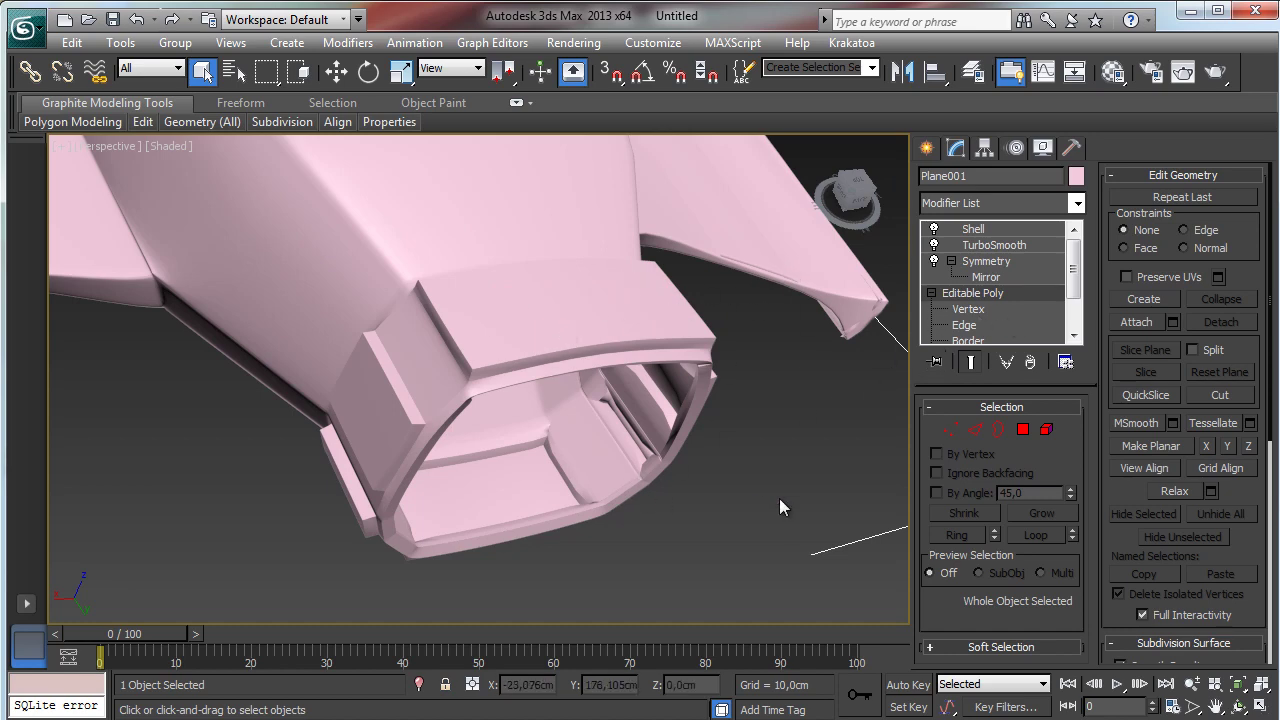
left_click(1236, 706)
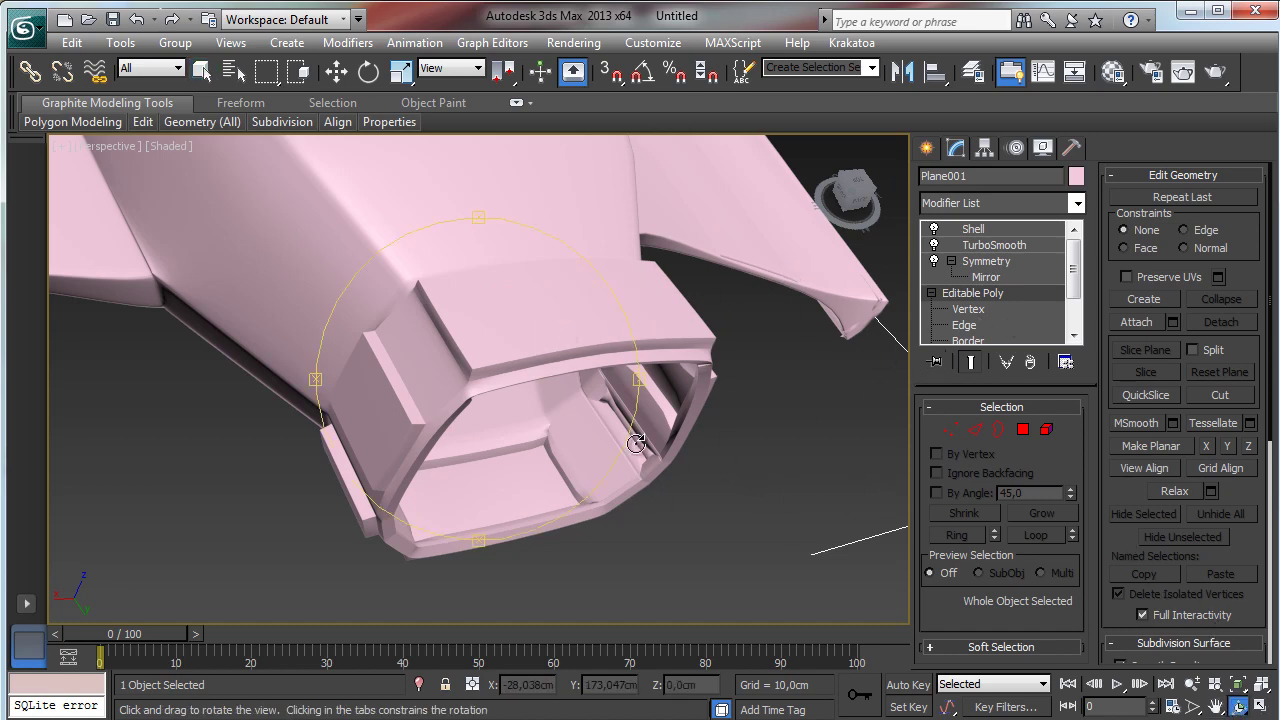
mouse_move(500, 430)
left_mouse_down()
mouse_move(526, 409)
mouse_move(492, 352)
mouse_move(495, 433)
mouse_move(514, 428)
left_mouse_up()
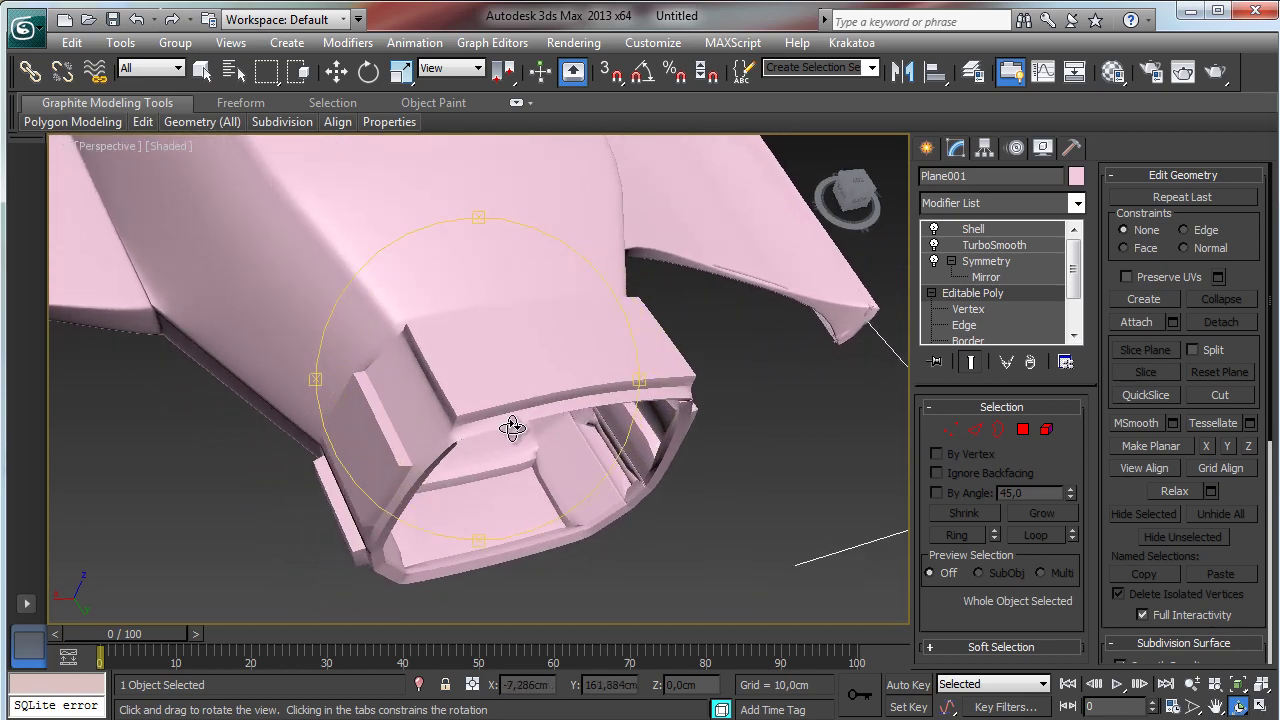
- Select the three large outer polygons of the side, upper and underside panels around the open end
left_click_drag(1071, 286, 1073, 305)
left_click(971, 325)
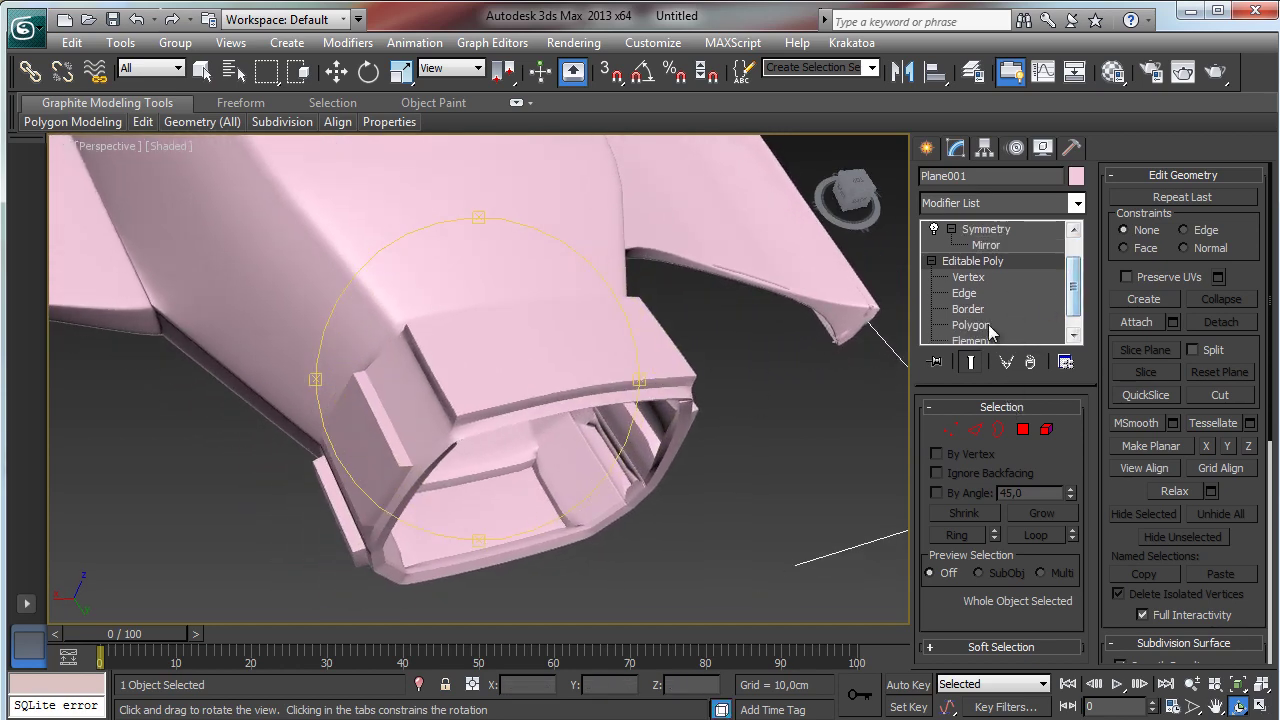
left_click(529, 349)
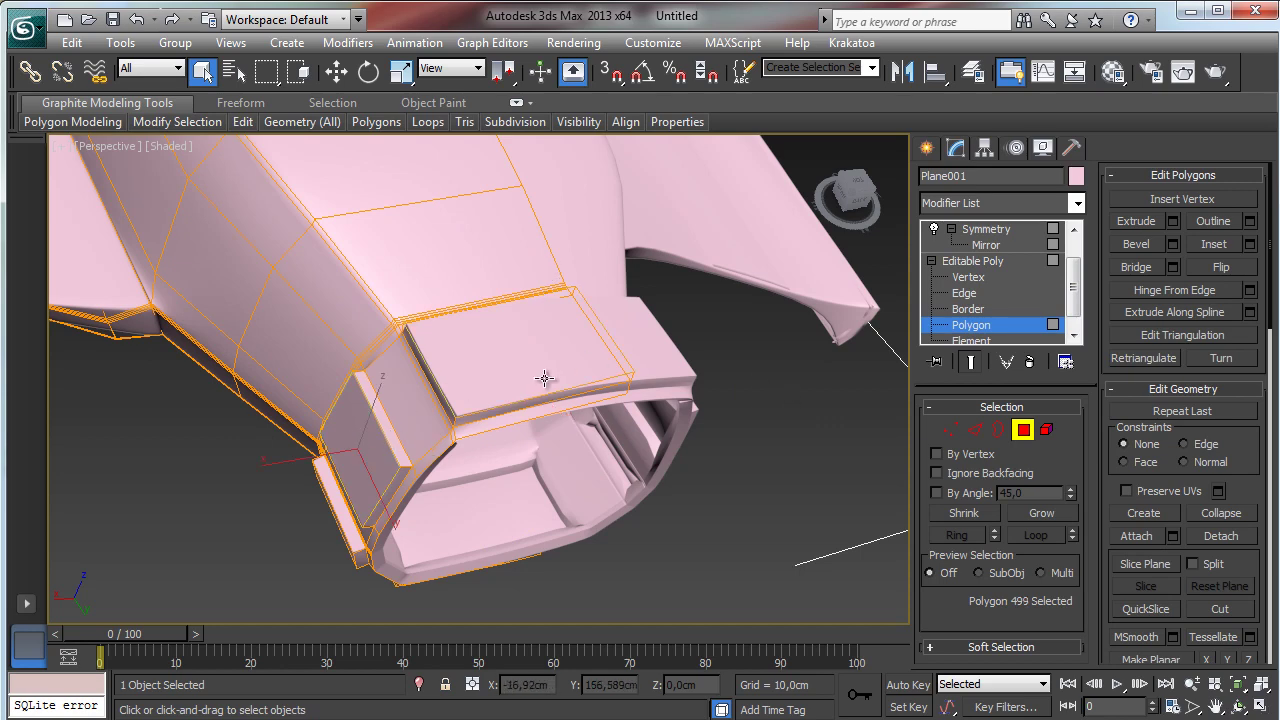
left_click(427, 429, "ctrl")
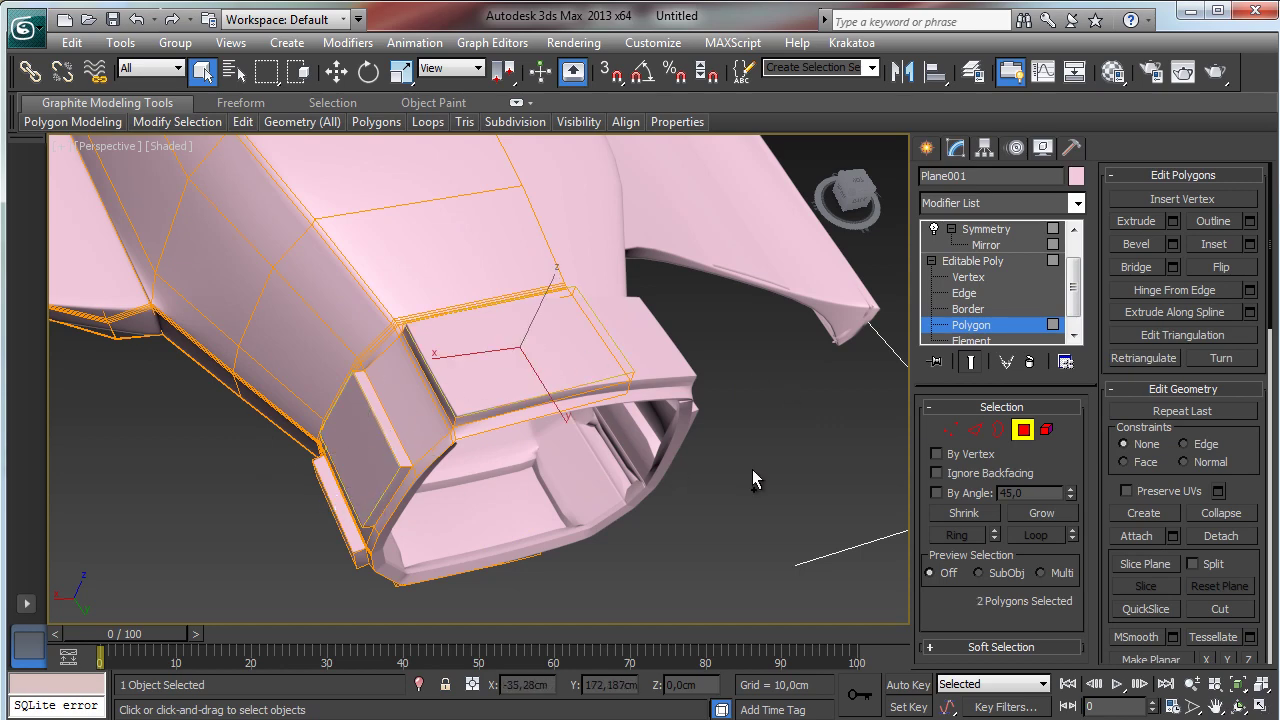
left_click(1238, 707)
left_click_drag(477, 474, 440, 222)
left_click(201, 70)
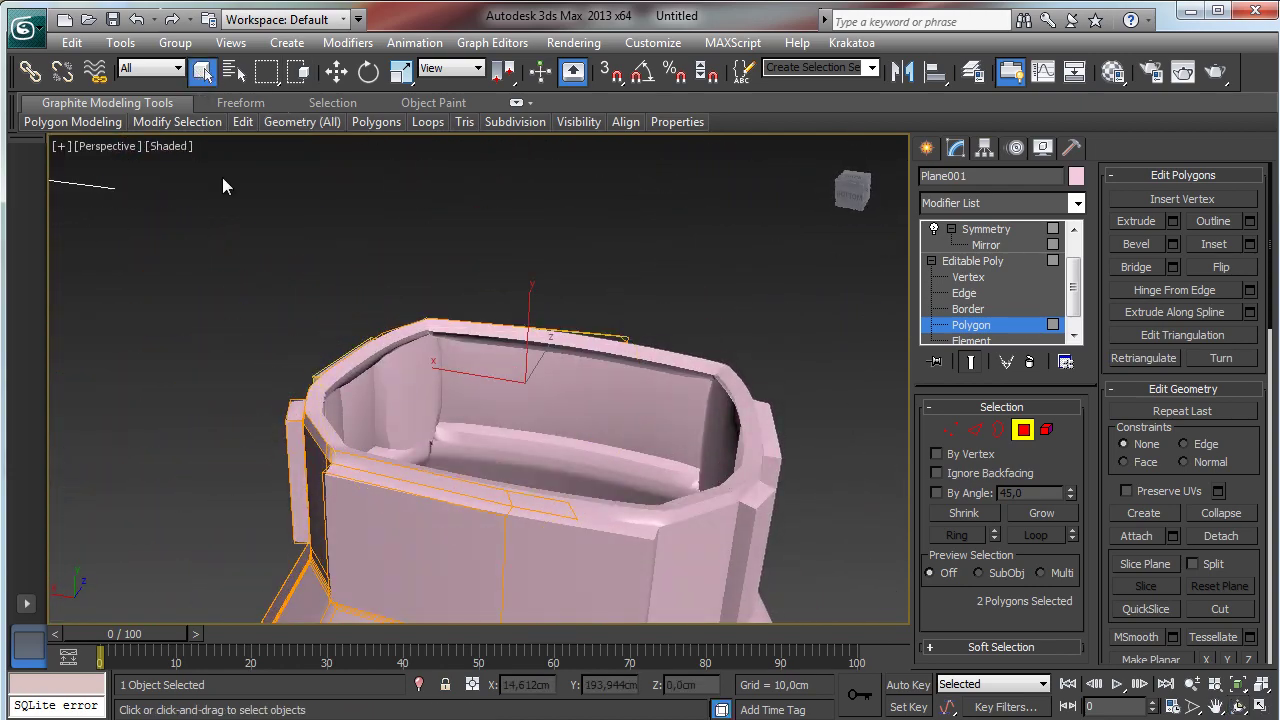
left_click(419, 543, "ctrl")
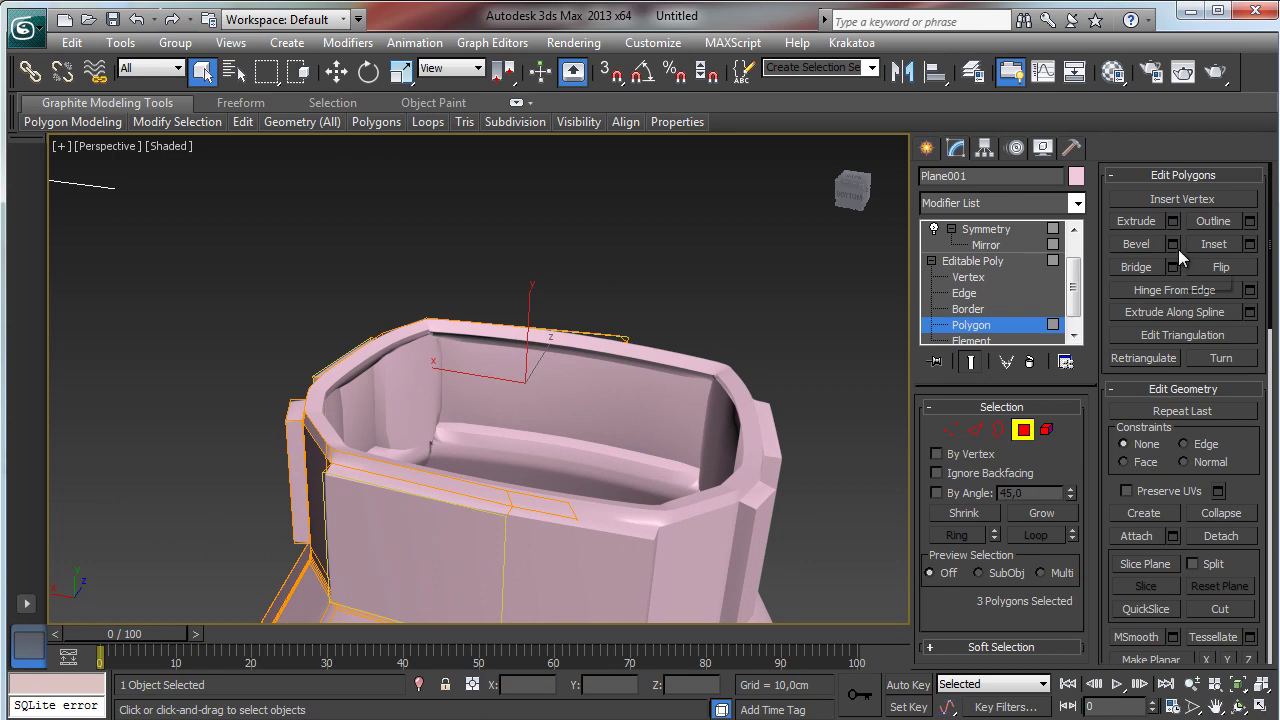
- Inset the three selected panel polygons by 1,417 cm
left_click(1249, 244)
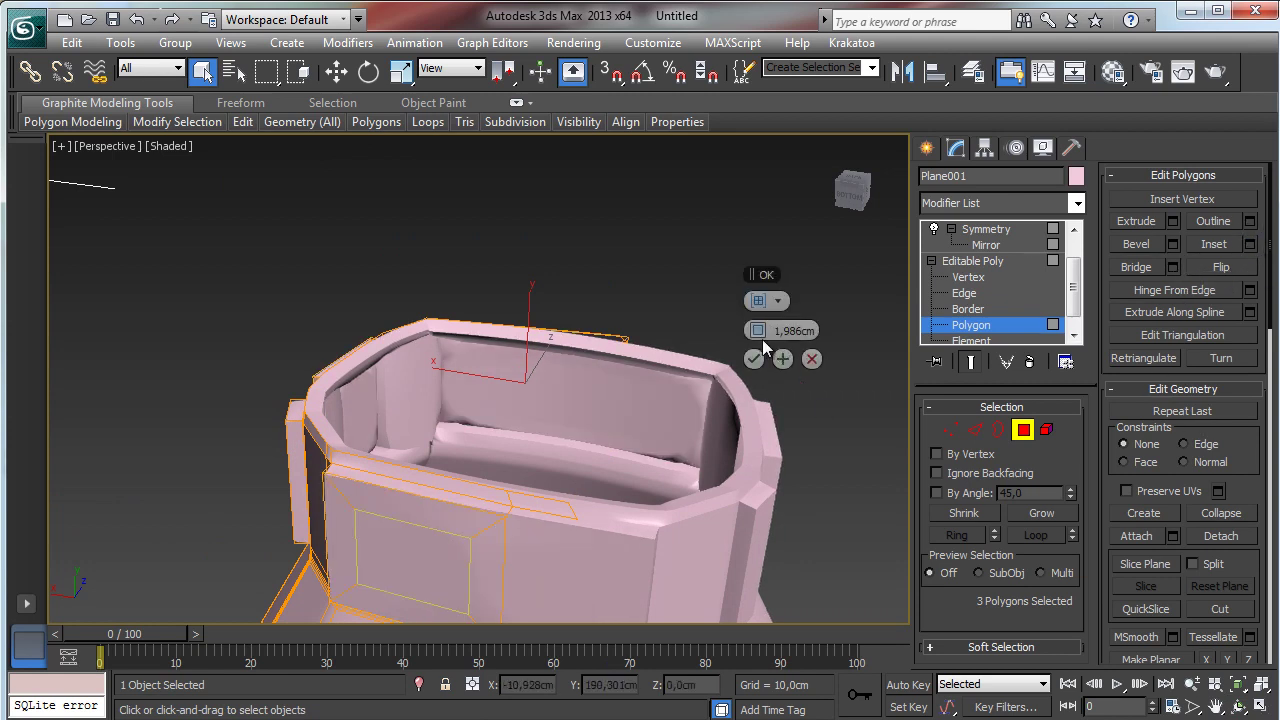
left_click_drag(758, 331, 770, 331)
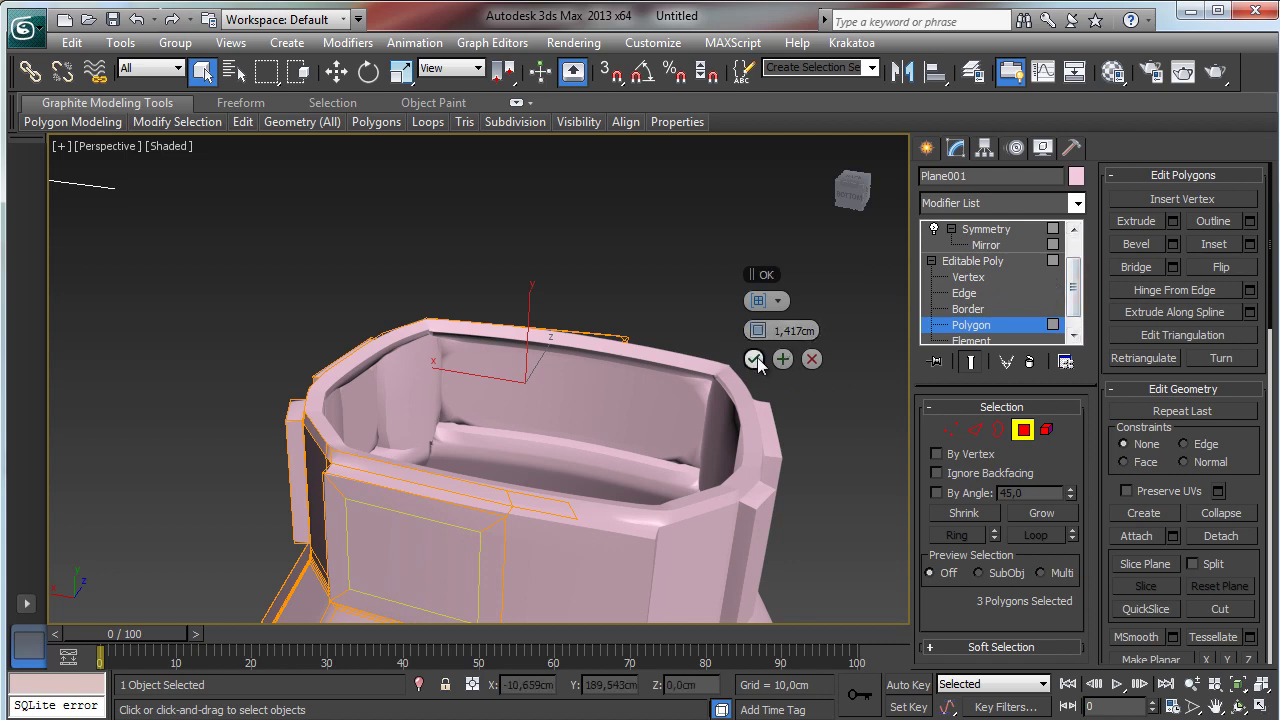
left_click(755, 360)
- Bevel the inset polygons inward with a height of -0,378 cm and an outline of -0,411 cm
left_click(1173, 245)
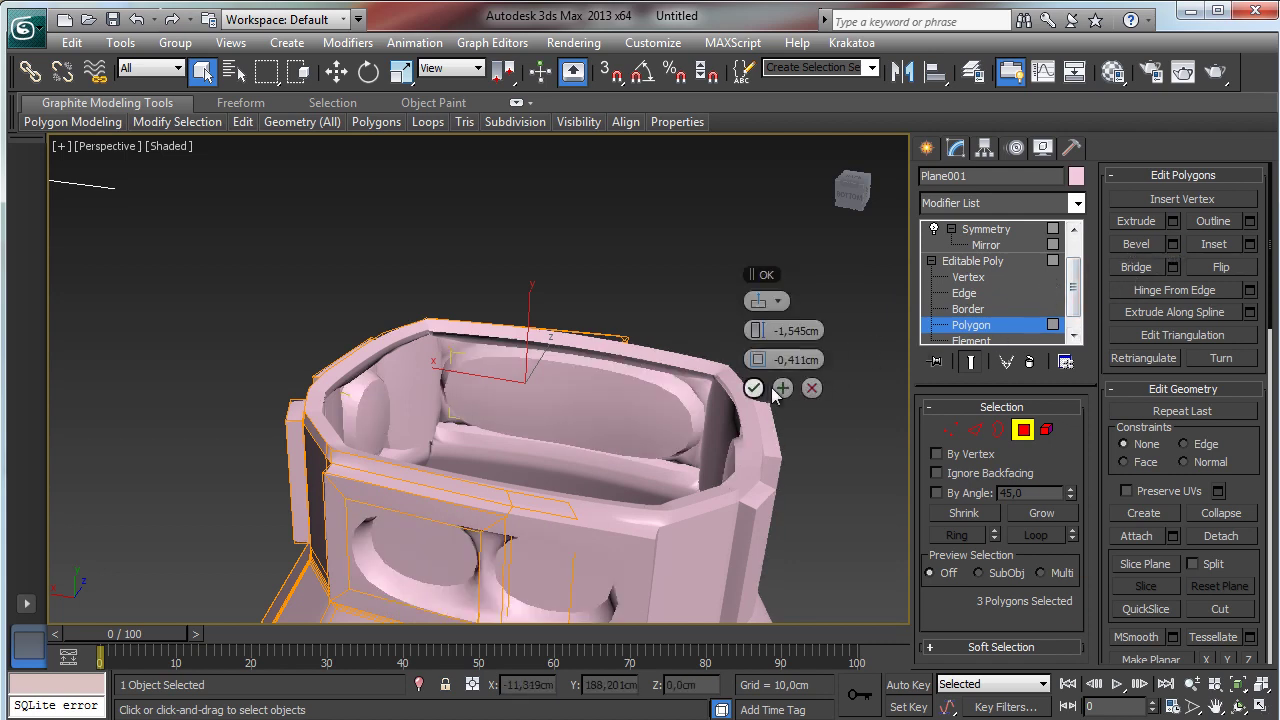
left_click_drag(766, 336, 771, 329)
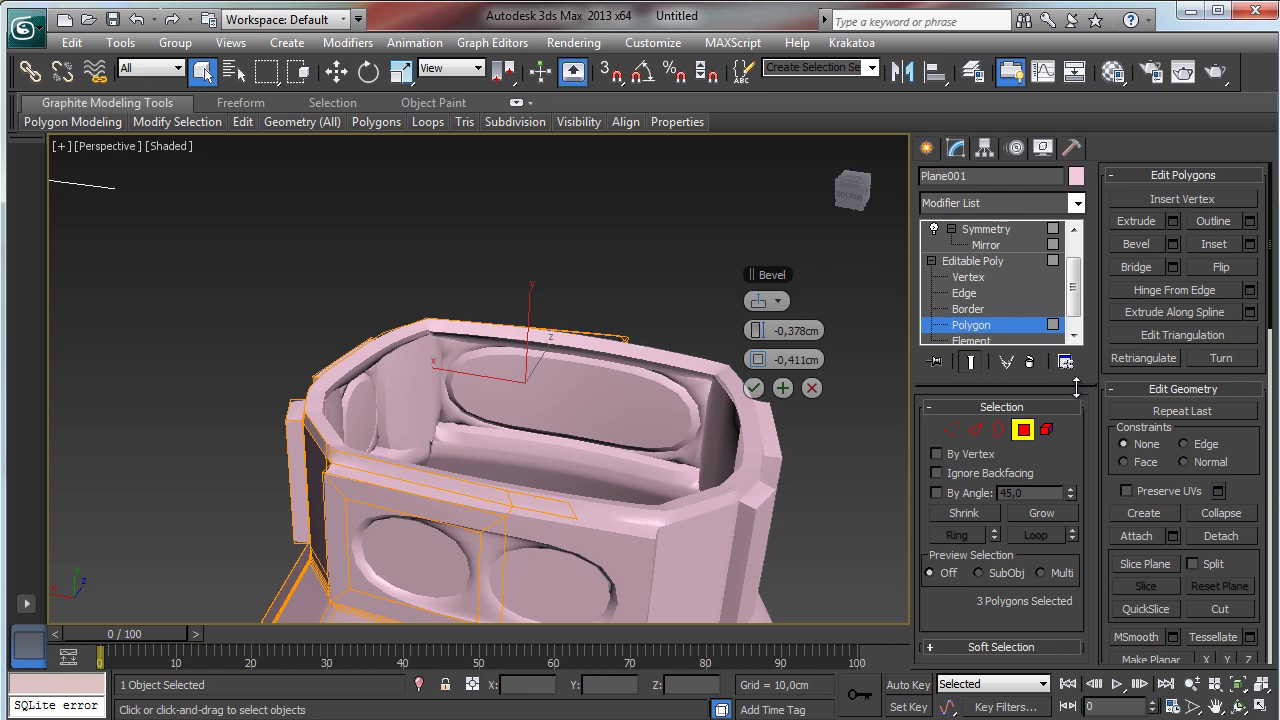
left_click(753, 388)
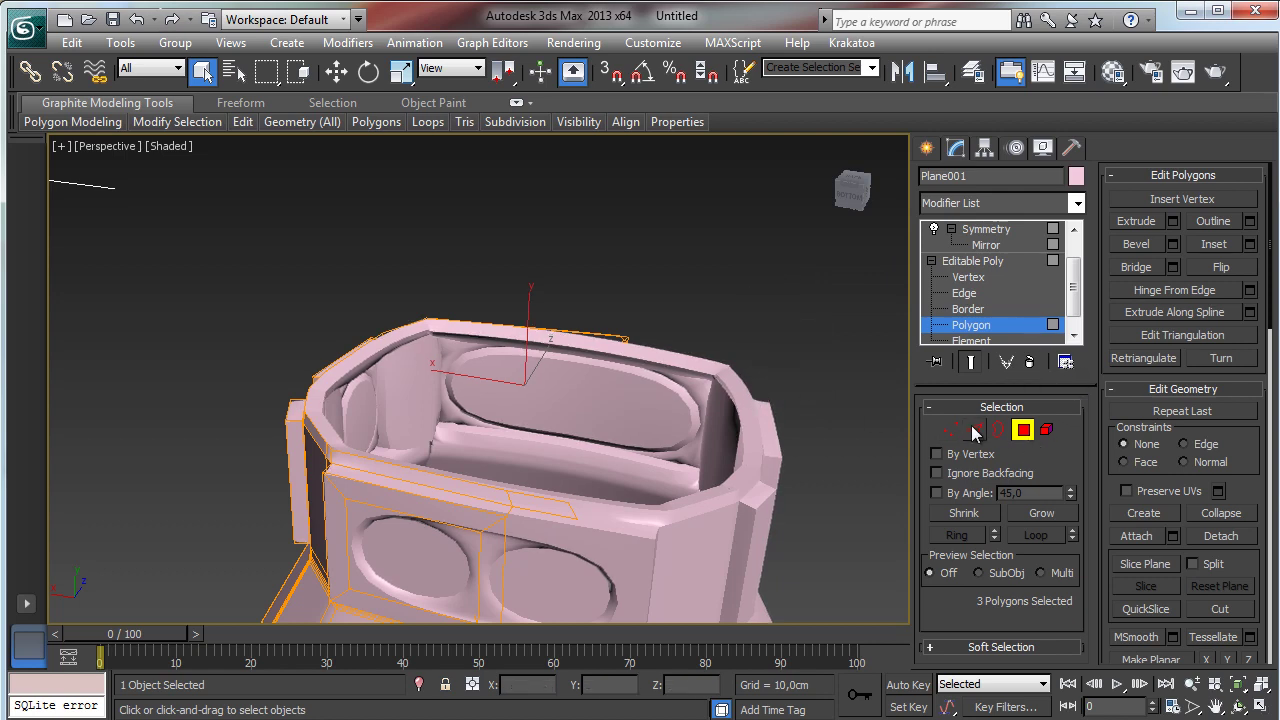
- Switch to edge editing and turn off the display of the modifier stack's end result
left_click(975, 430)
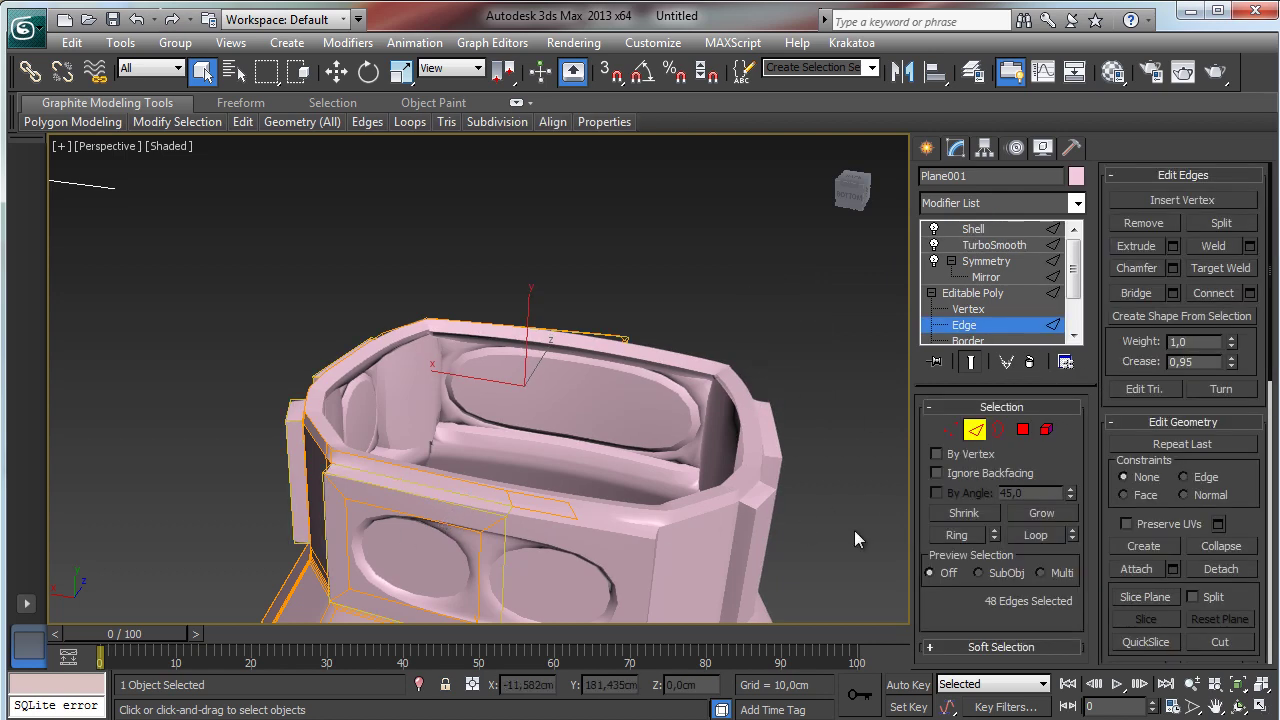
left_click(1237, 706)
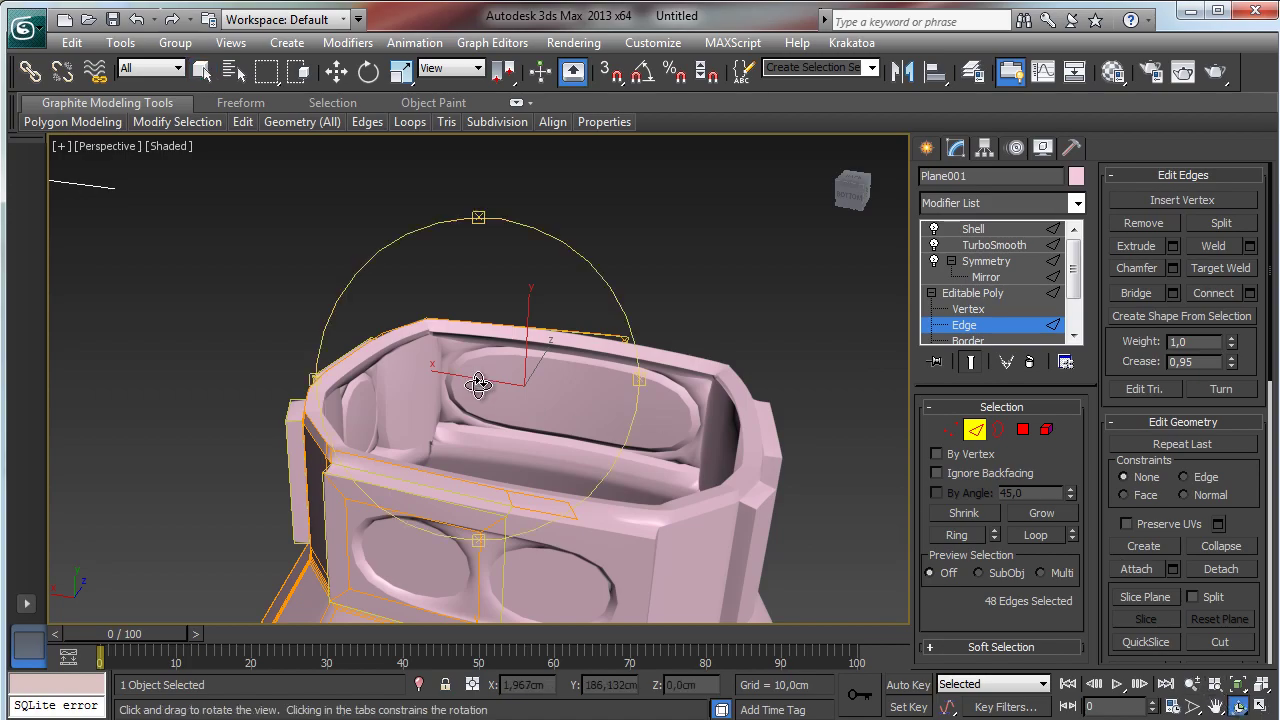
left_click_drag(480, 386, 526, 543)
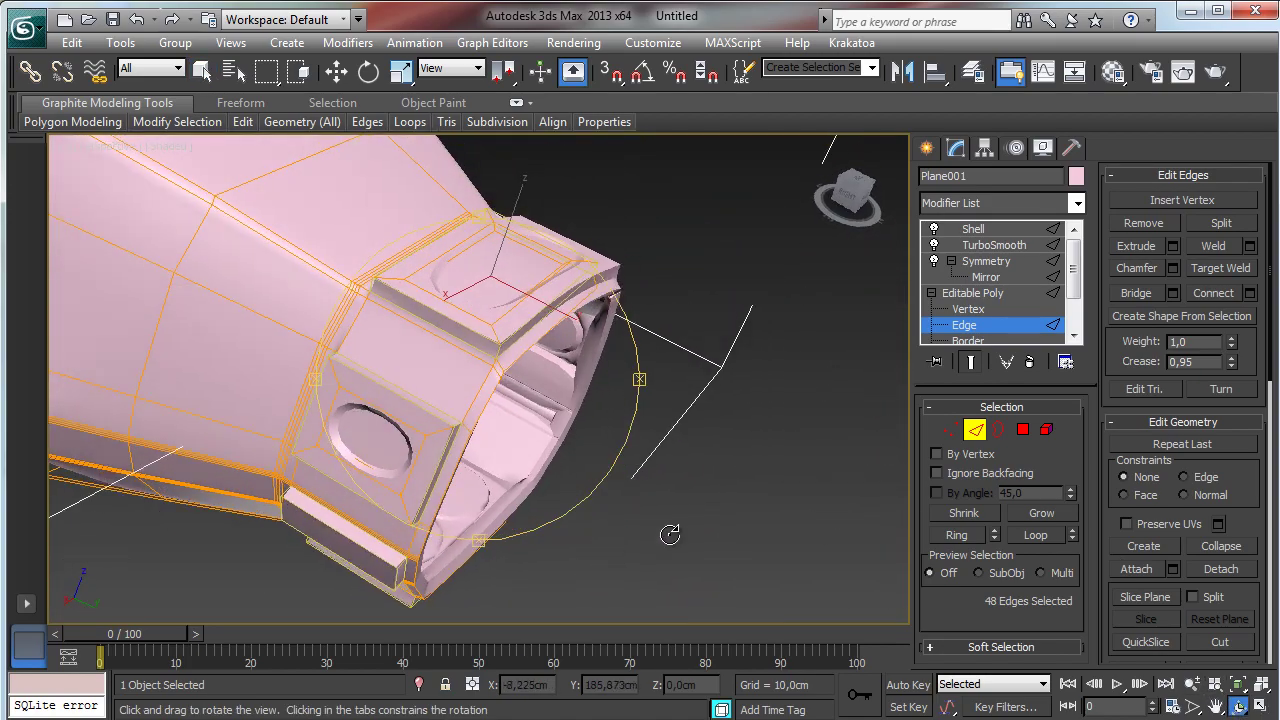
left_click(975, 363)
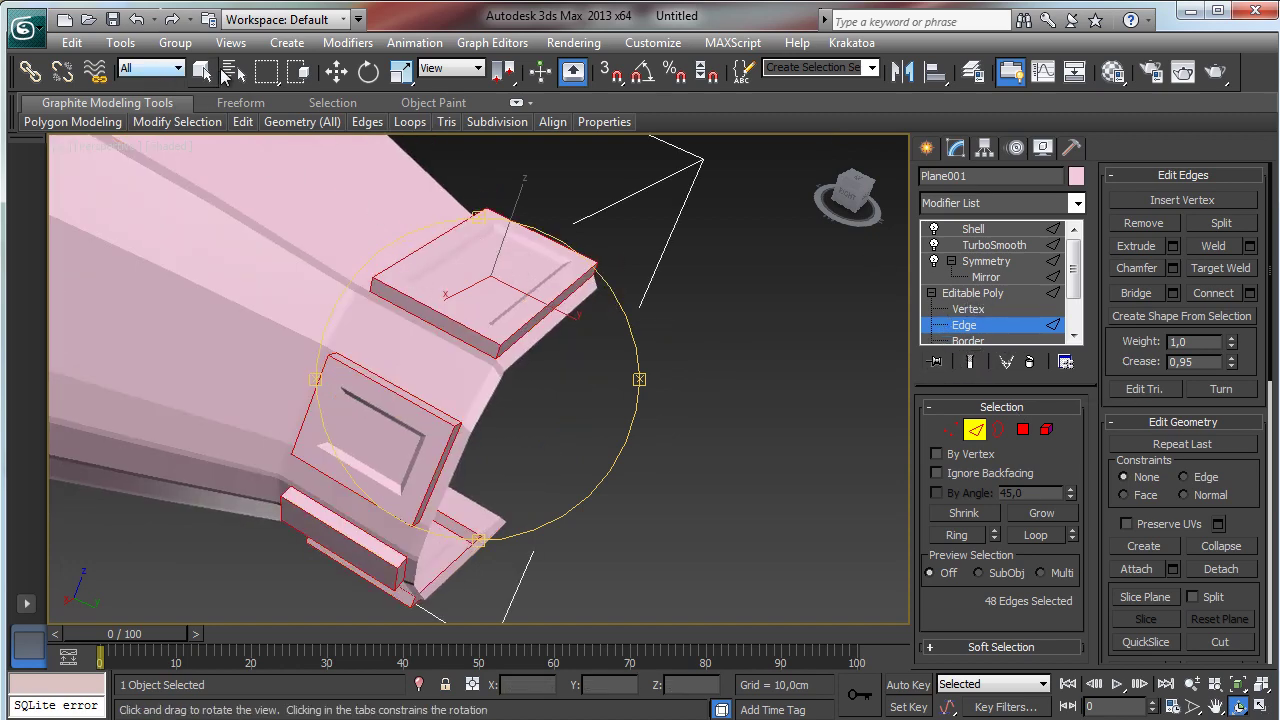
- Turn on Edged Faces in the perspective view
left_click(202, 71)
left_click(591, 263)
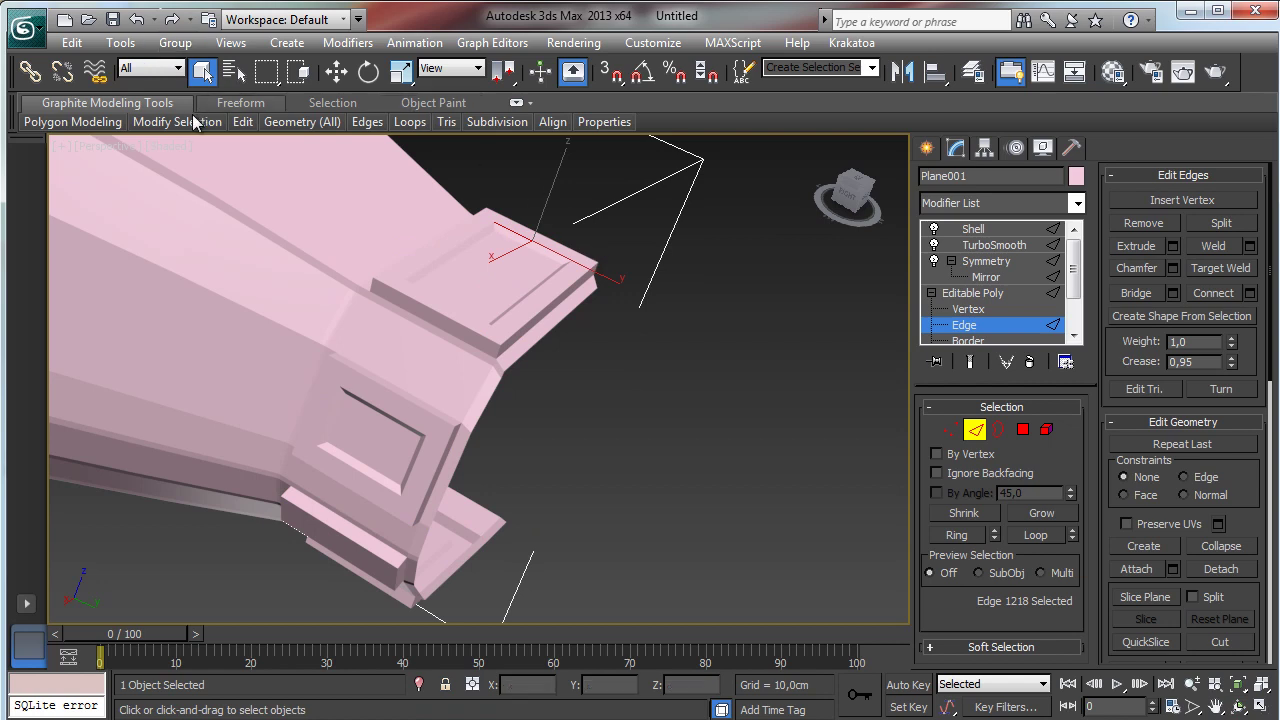
mouse_move(177, 121)
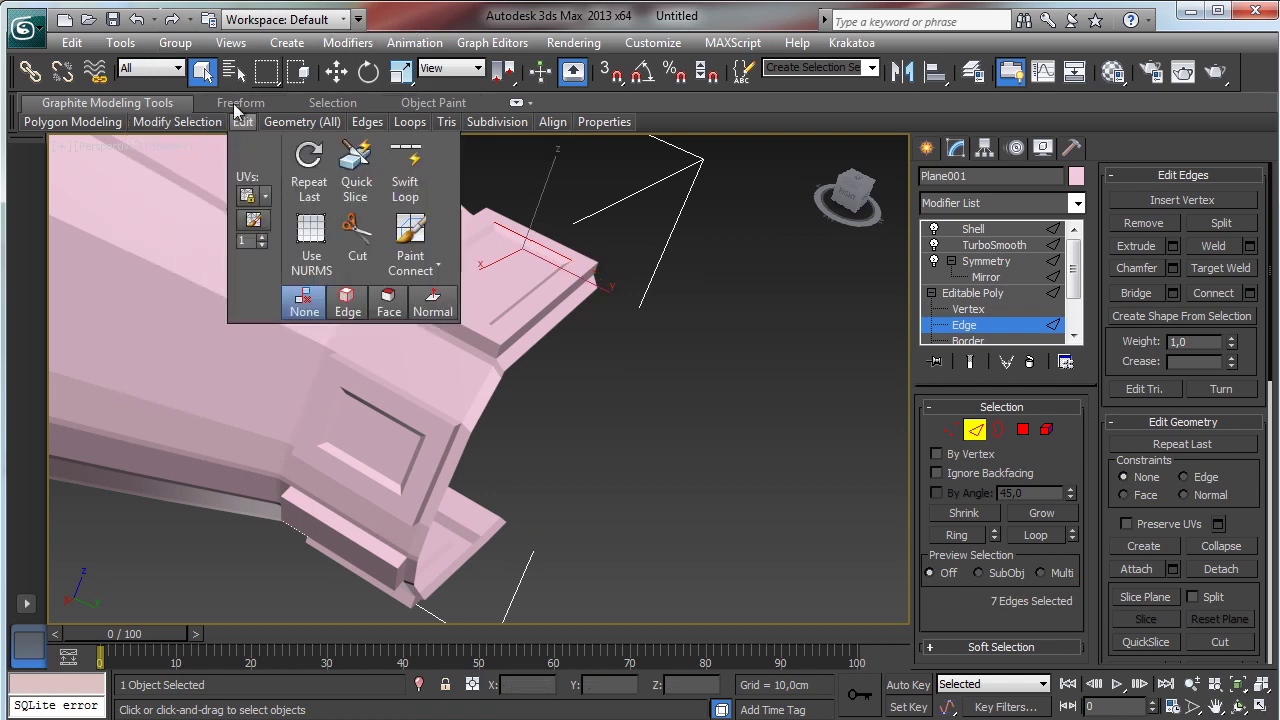
left_click(166, 146)
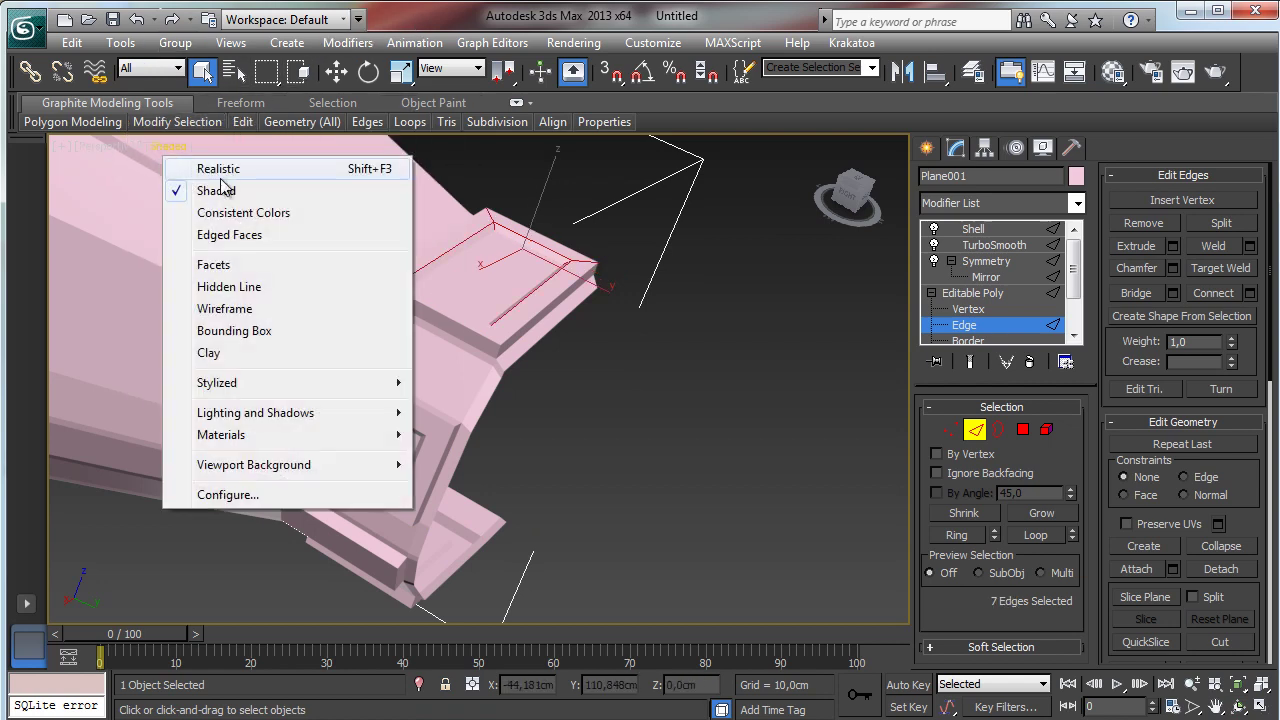
left_click(238, 235)
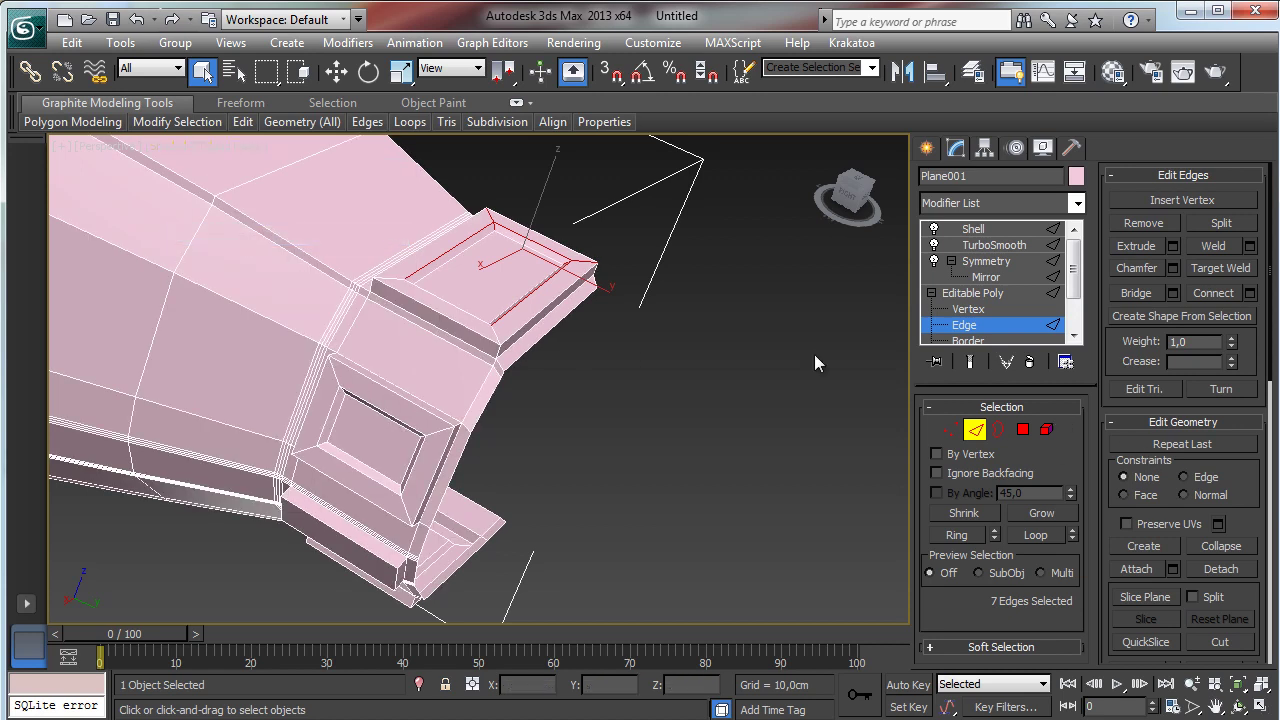
left_click(502, 266)
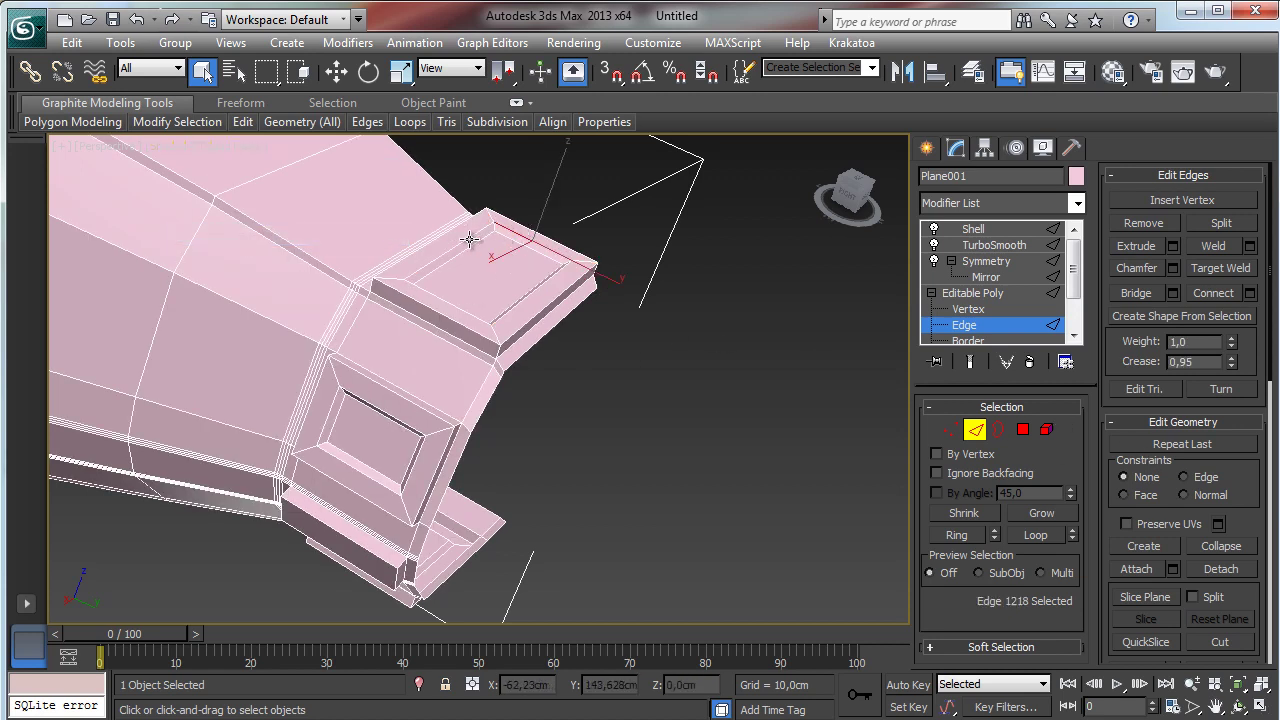
left_click(472, 240, "ctrl")
left_click(493, 229)
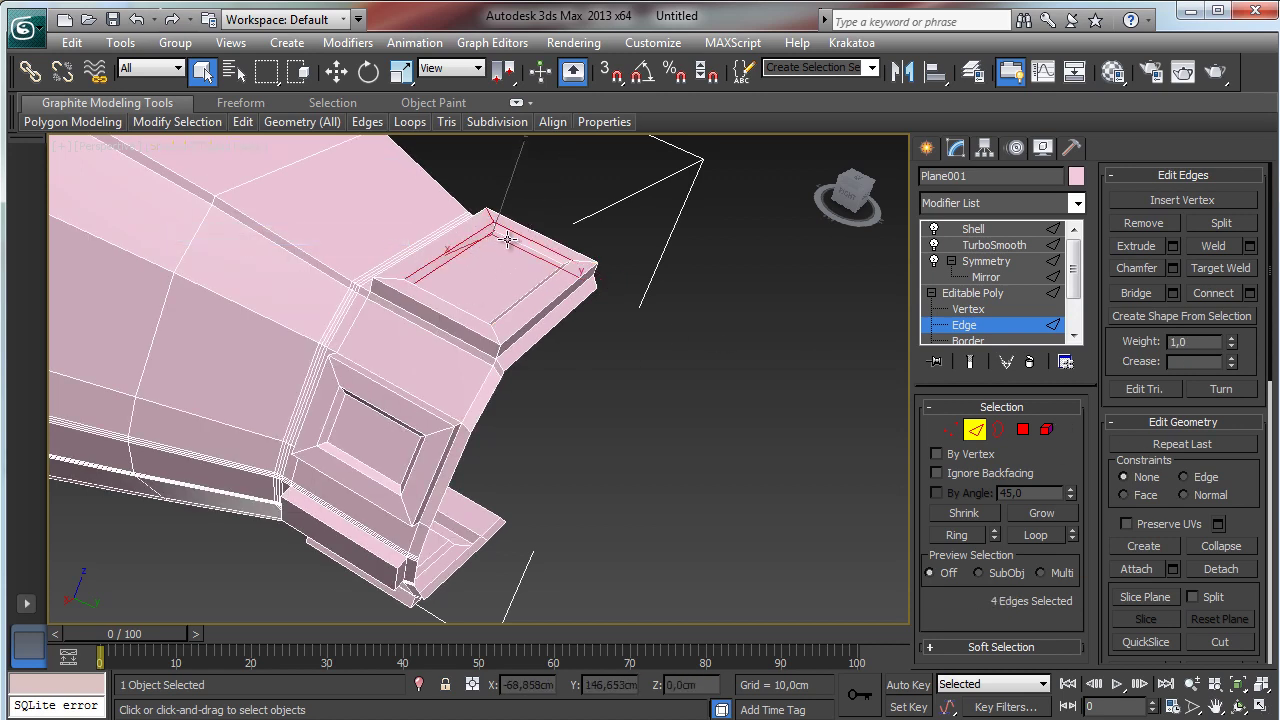
left_click(527, 268)
- Select the rim edges, floor edges and shared corner edge along two adjoining sides of the upper panel's recess
left_click(526, 236)
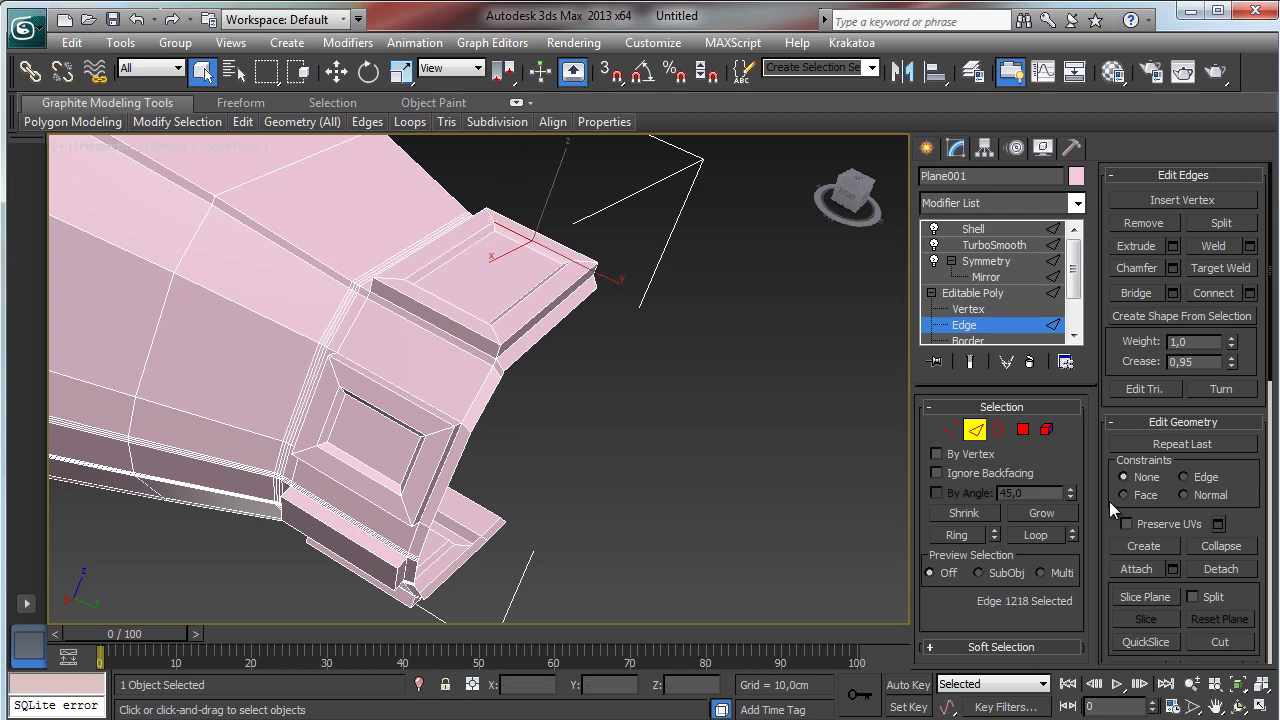
left_click(1238, 684)
left_click(1238, 706)
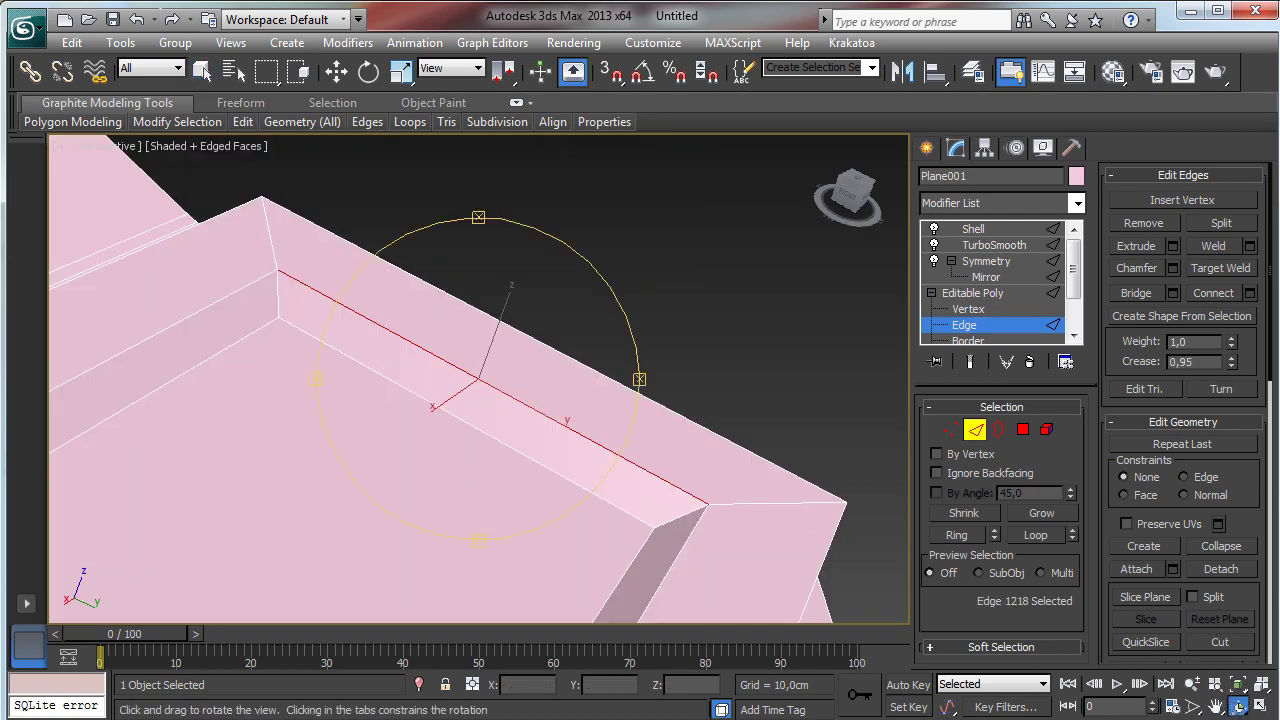
left_click(1190, 684)
left_click_drag(397, 360, 397, 400)
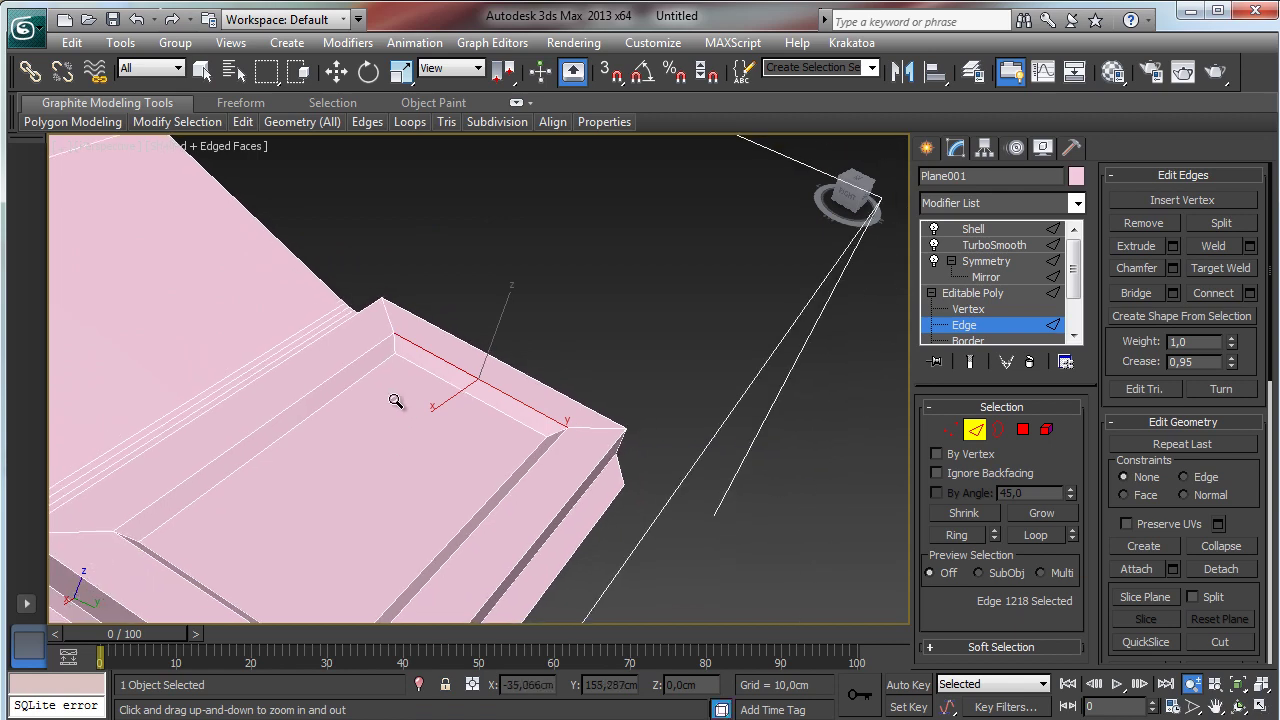
left_click(201, 70)
left_click(336, 376, "ctrl")
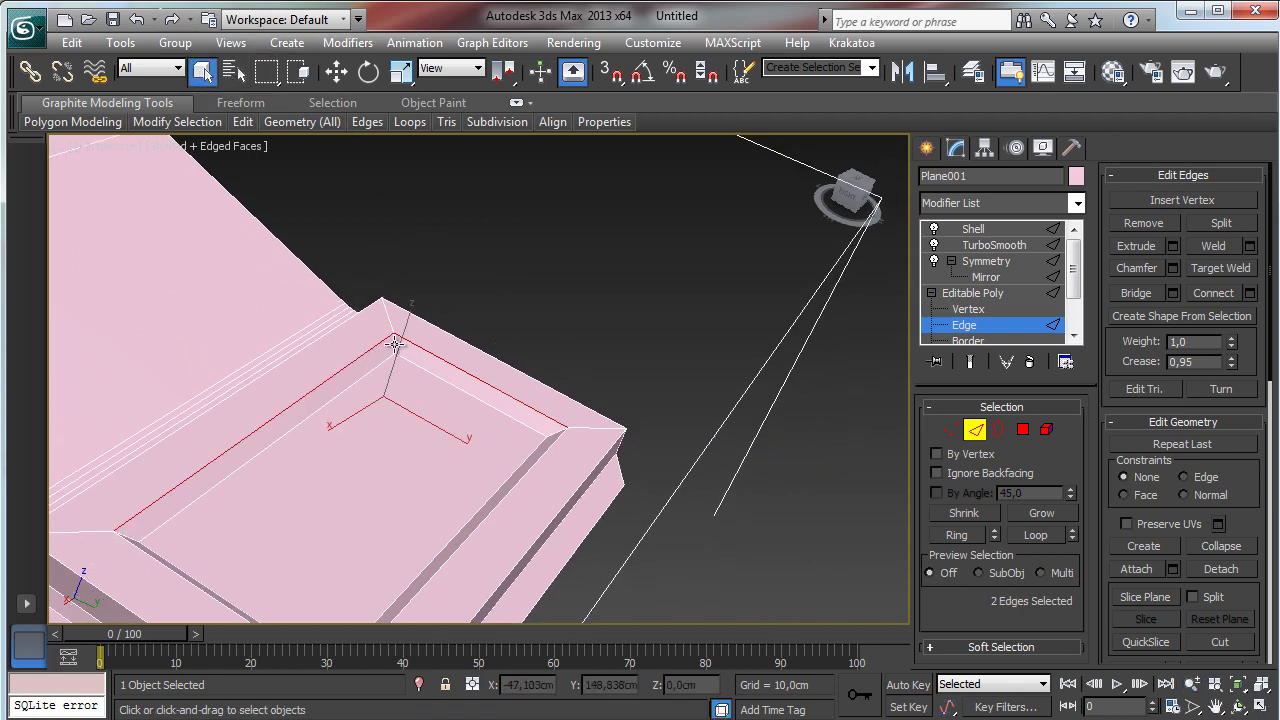
left_click(383, 366, "ctrl")
left_click(378, 368, "ctrl")
- Add the accessible rim, floor and corner edges along the other two sides of the upper panel's recess to the selection
left_click(566, 432, "ctrl")
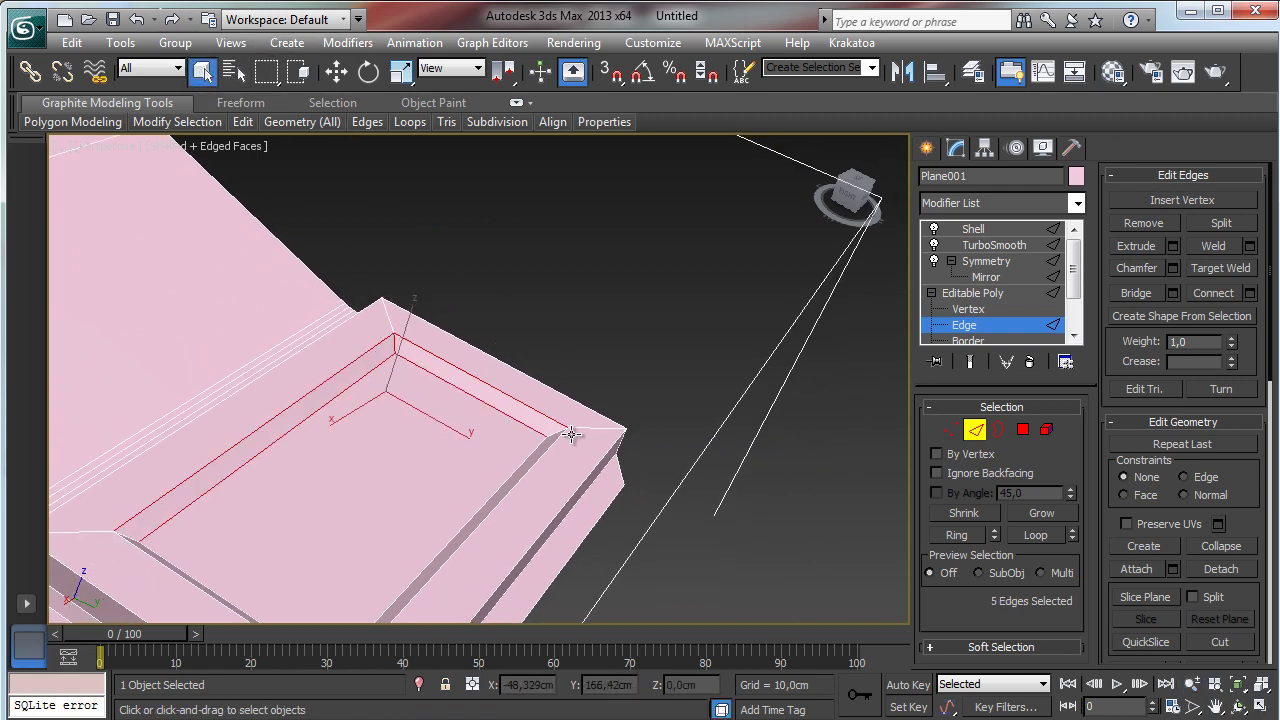
left_click(555, 433, "ctrl")
left_click(524, 459, "ctrl")
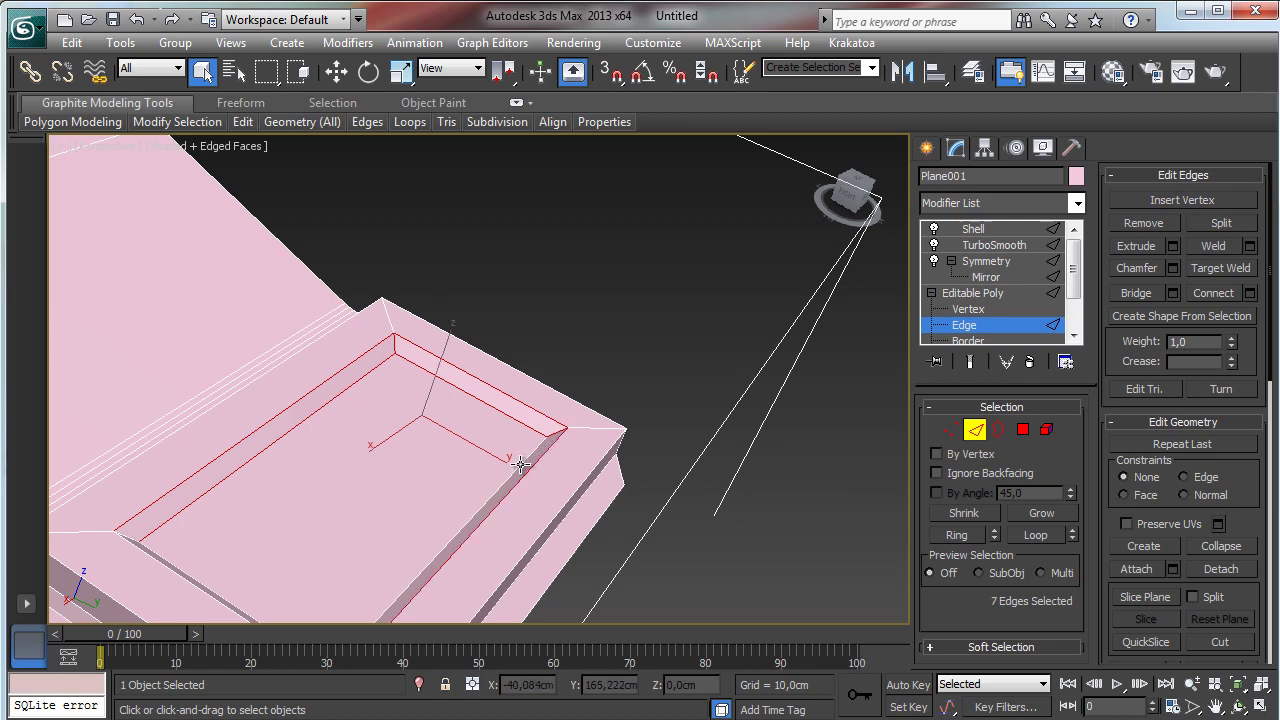
left_click(519, 476, "ctrl")
left_click(120, 530, "ctrl")
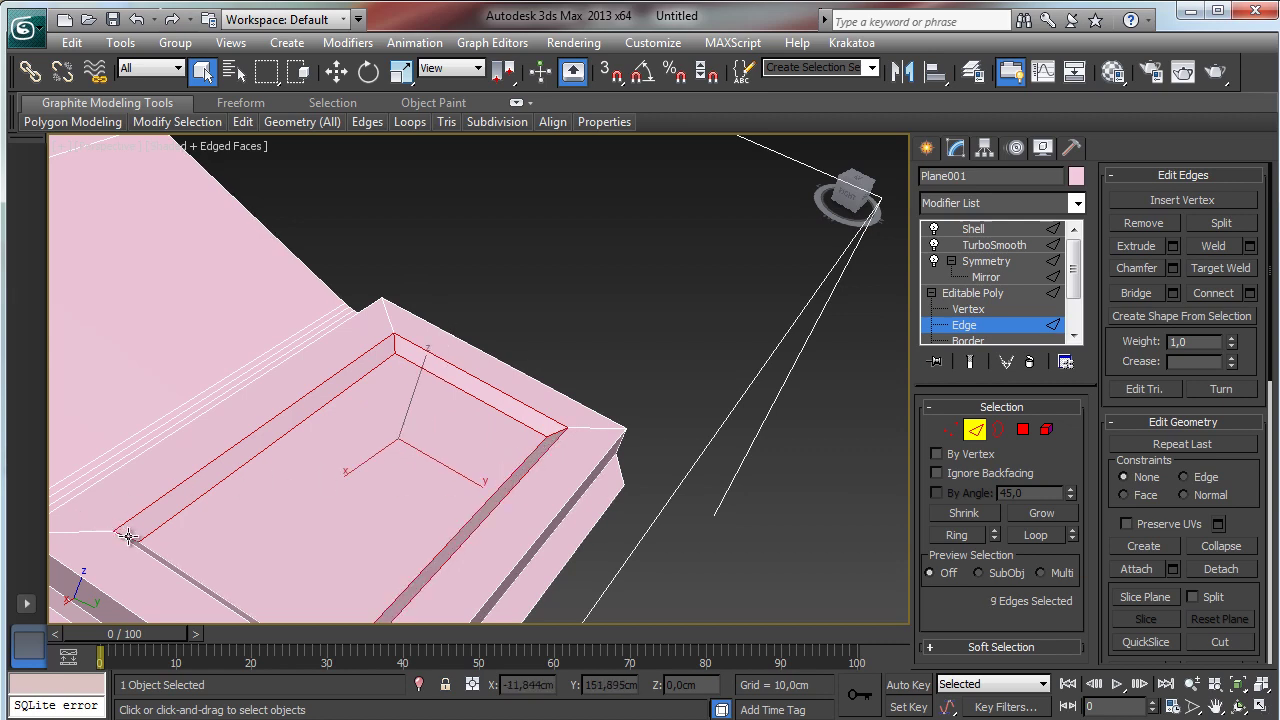
left_click(131, 545, "ctrl")
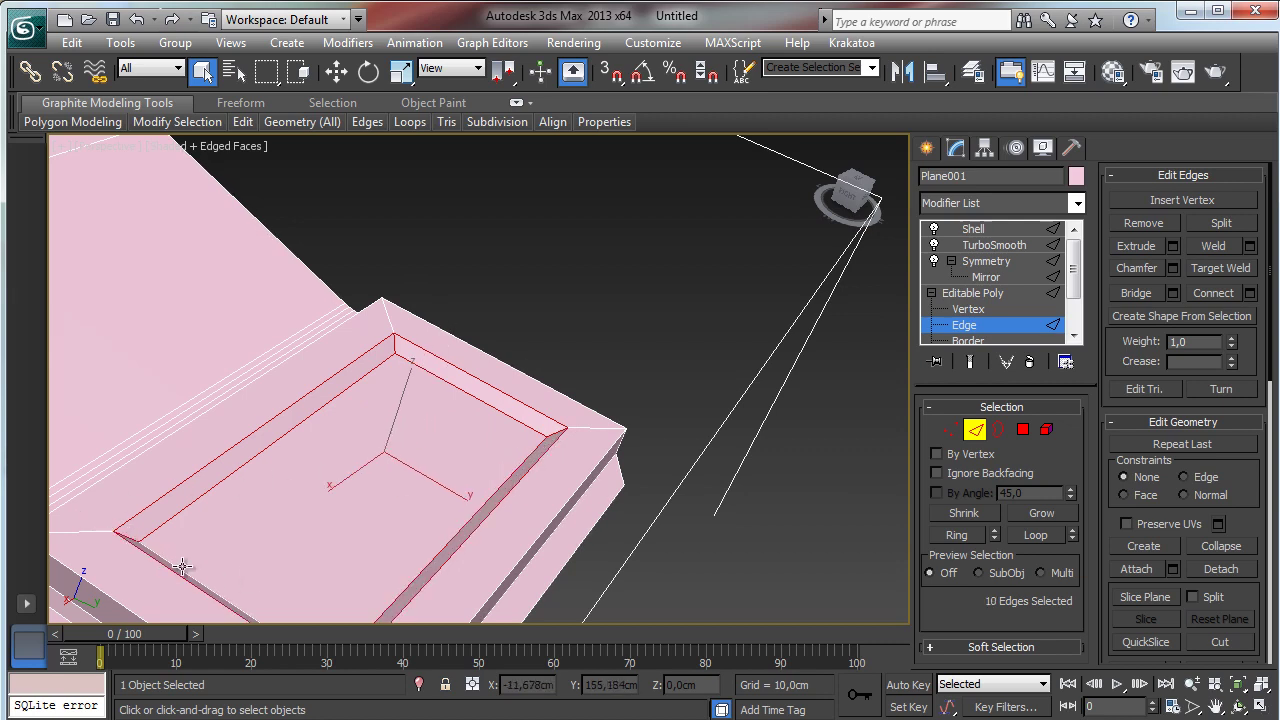
- Complete the upper recess's edge selection with its two missing edges, enabling Ignore Backfacing
left_click(1238, 708)
left_click_drag(849, 477, 199, 428)
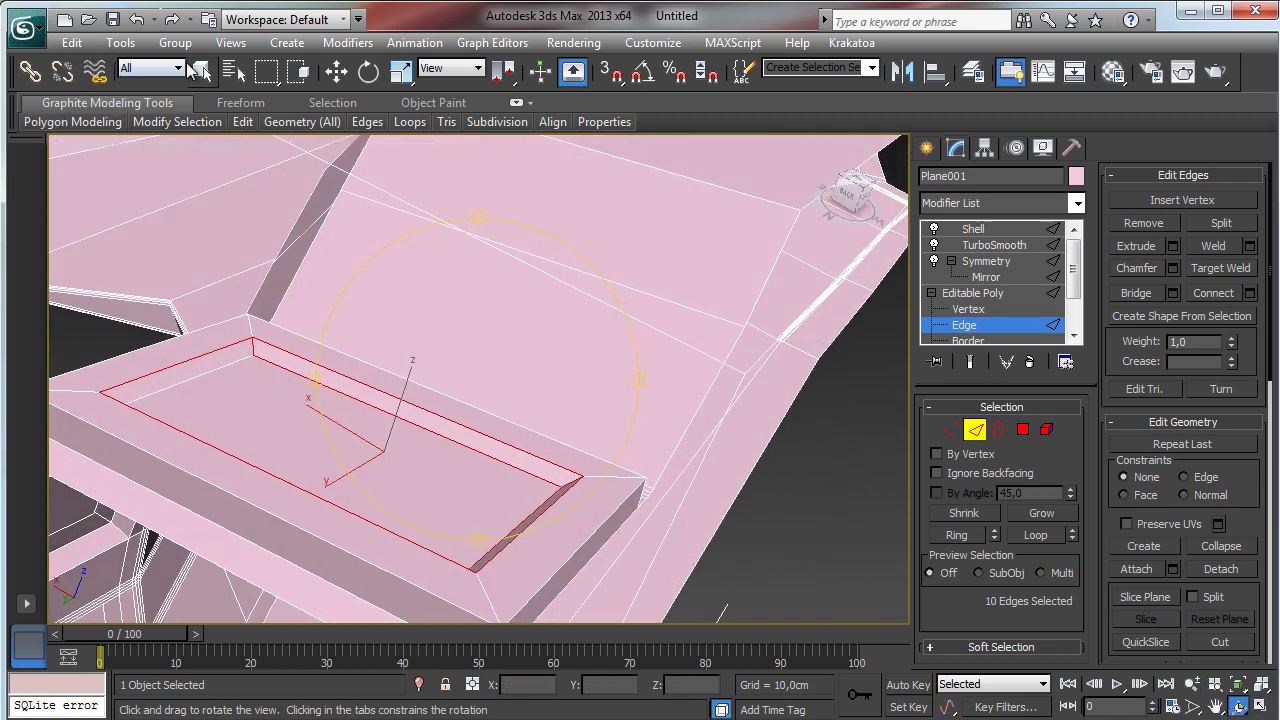
left_click(201, 69)
left_click(240, 388, "ctrl")
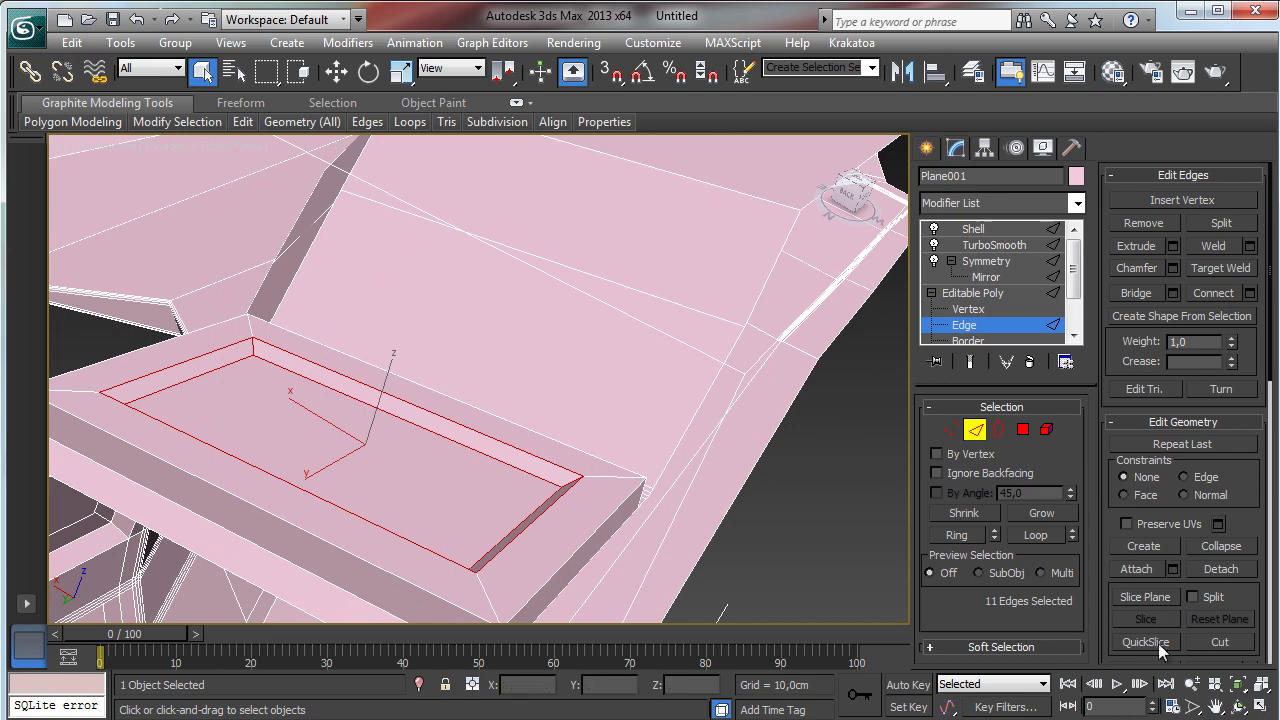
left_click(1238, 708)
left_click_drag(423, 429, 390, 345)
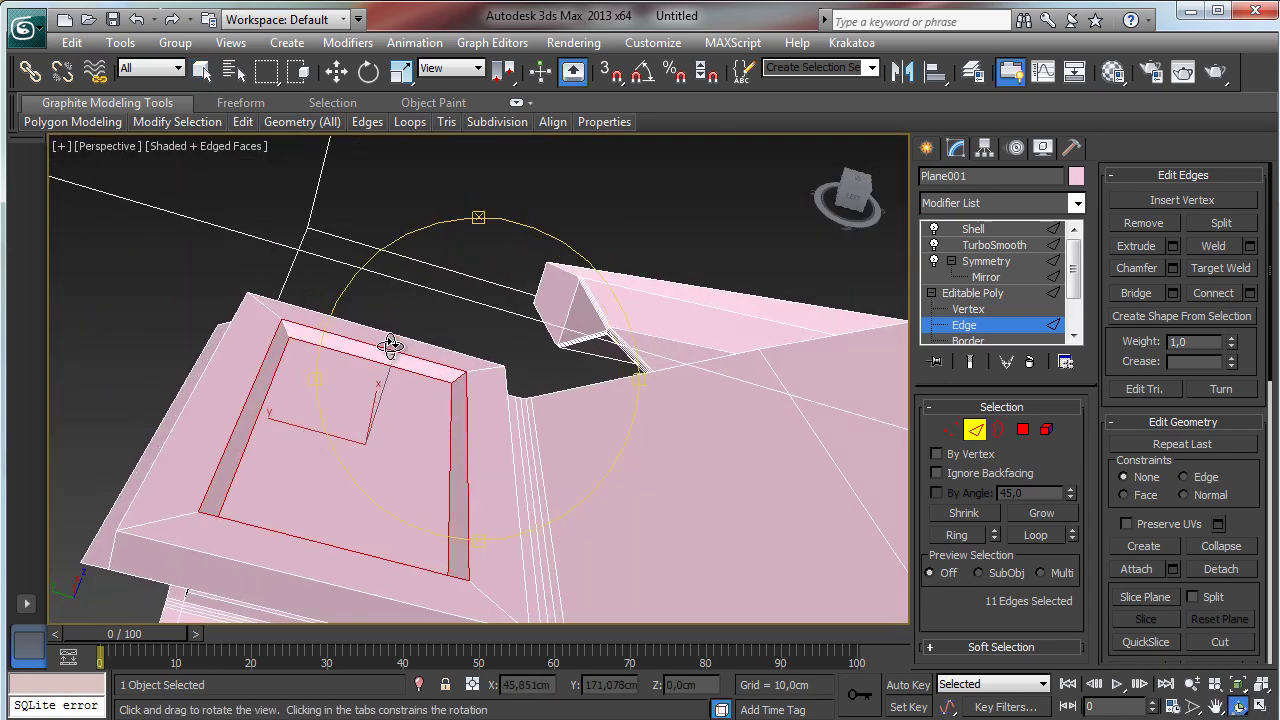
left_click(202, 69)
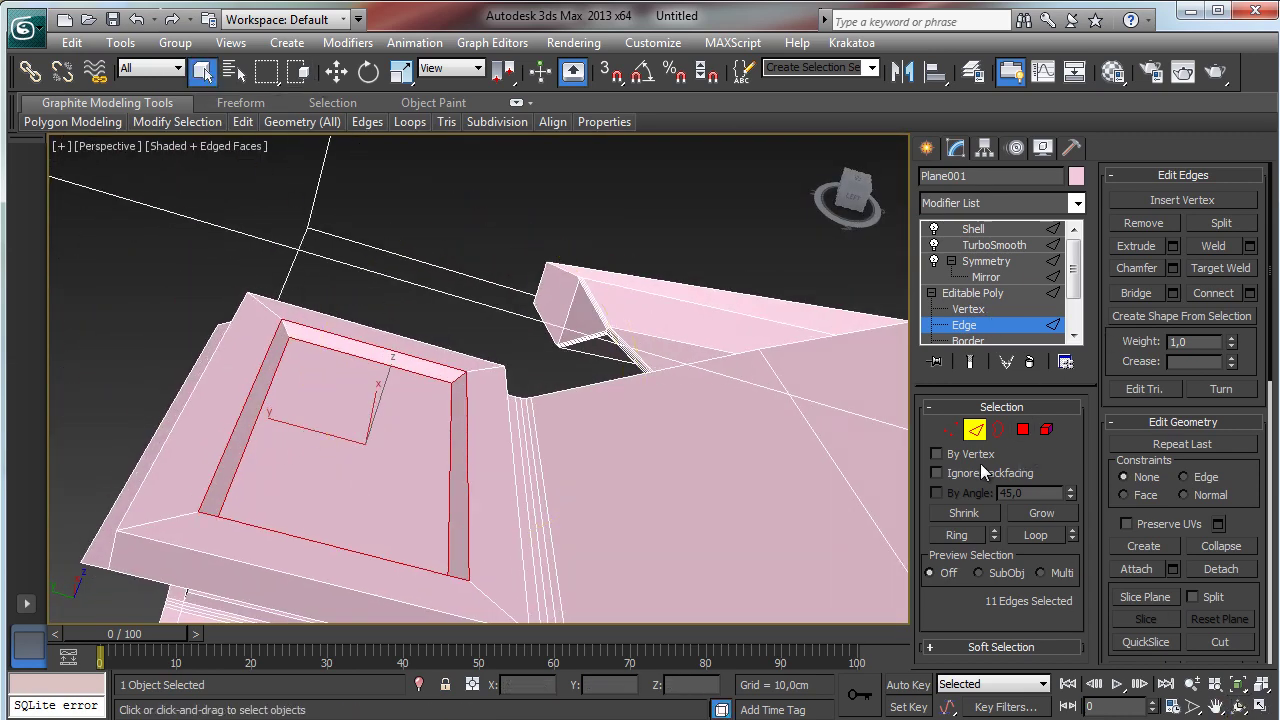
left_click(937, 473)
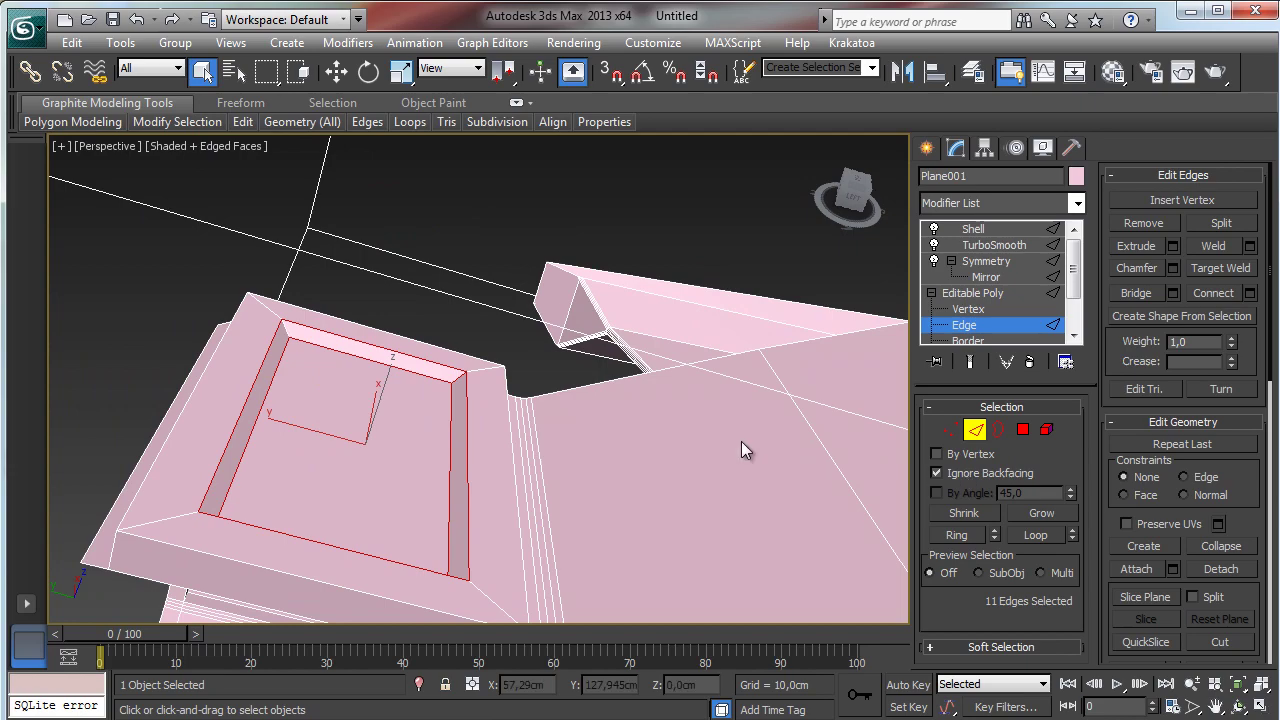
left_click(285, 332, "ctrl")
- Add the rim, floor and shared corner edges along two adjoining sides of the side panel's recess to the selection
left_click(1238, 708)
left_click_drag(409, 438, 685, 385)
left_click(1216, 707)
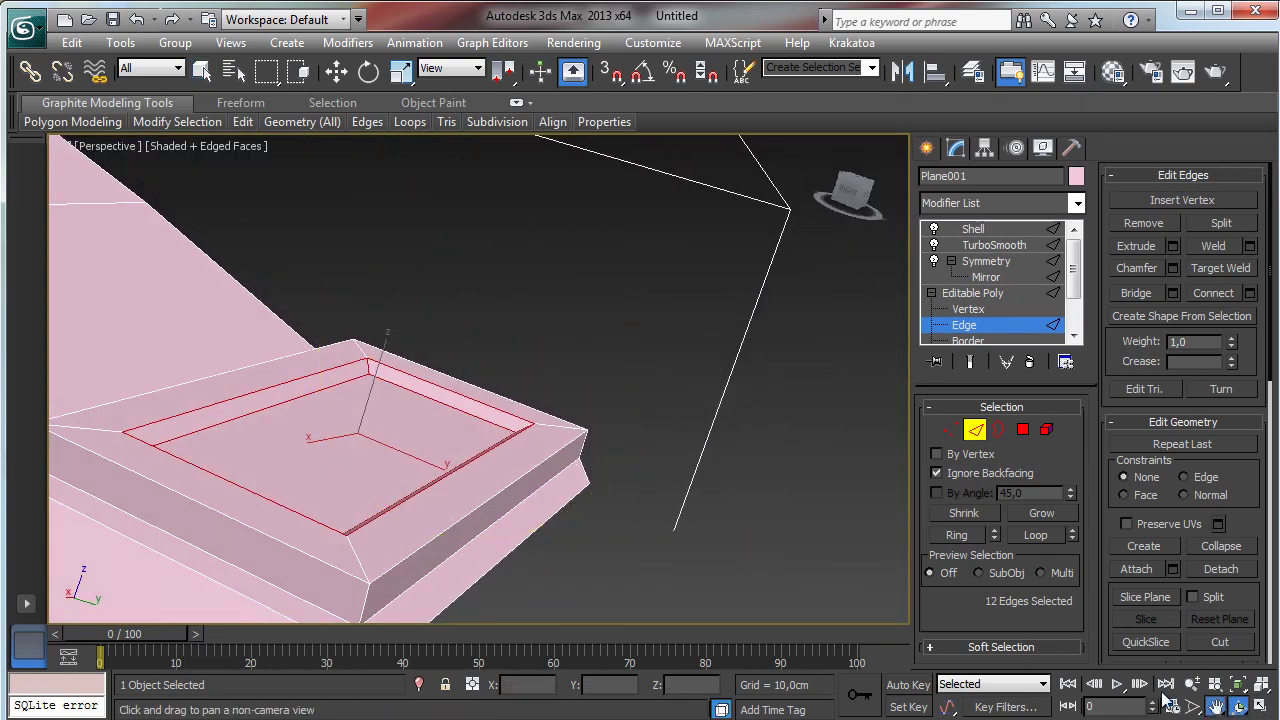
scroll(586, 320, "up", 6)
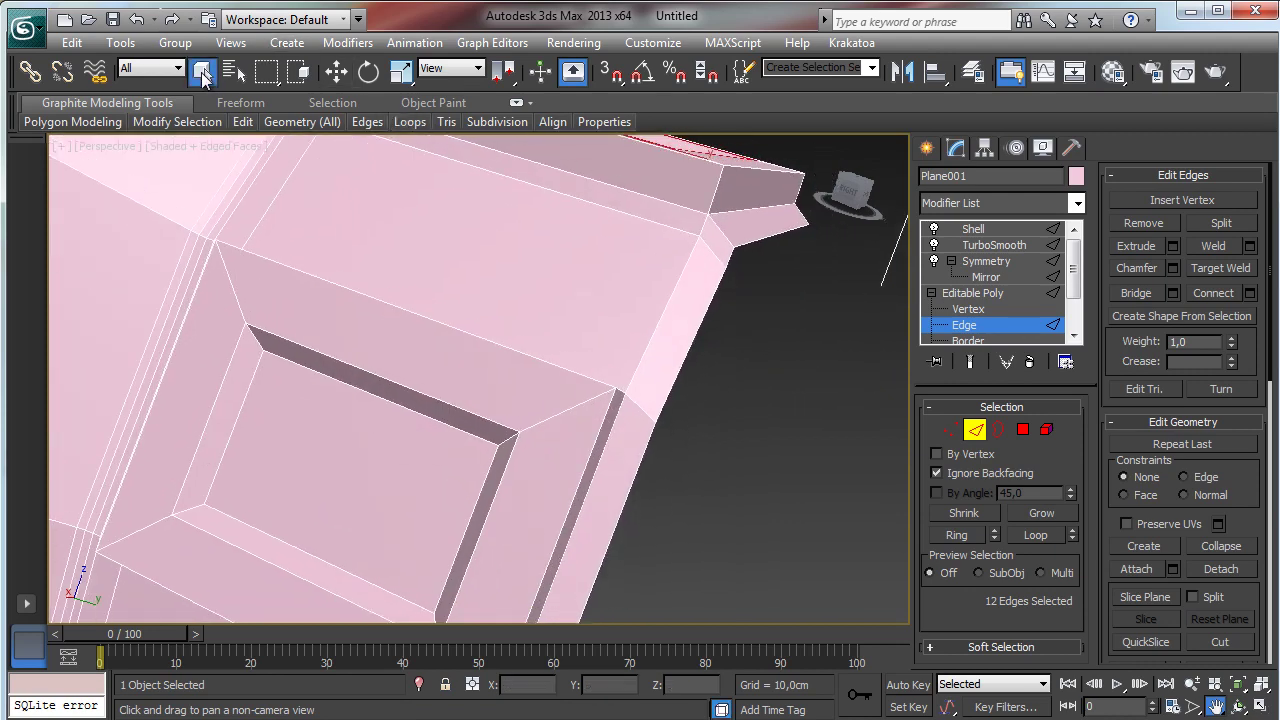
left_click(203, 75)
left_click(235, 357, "ctrl")
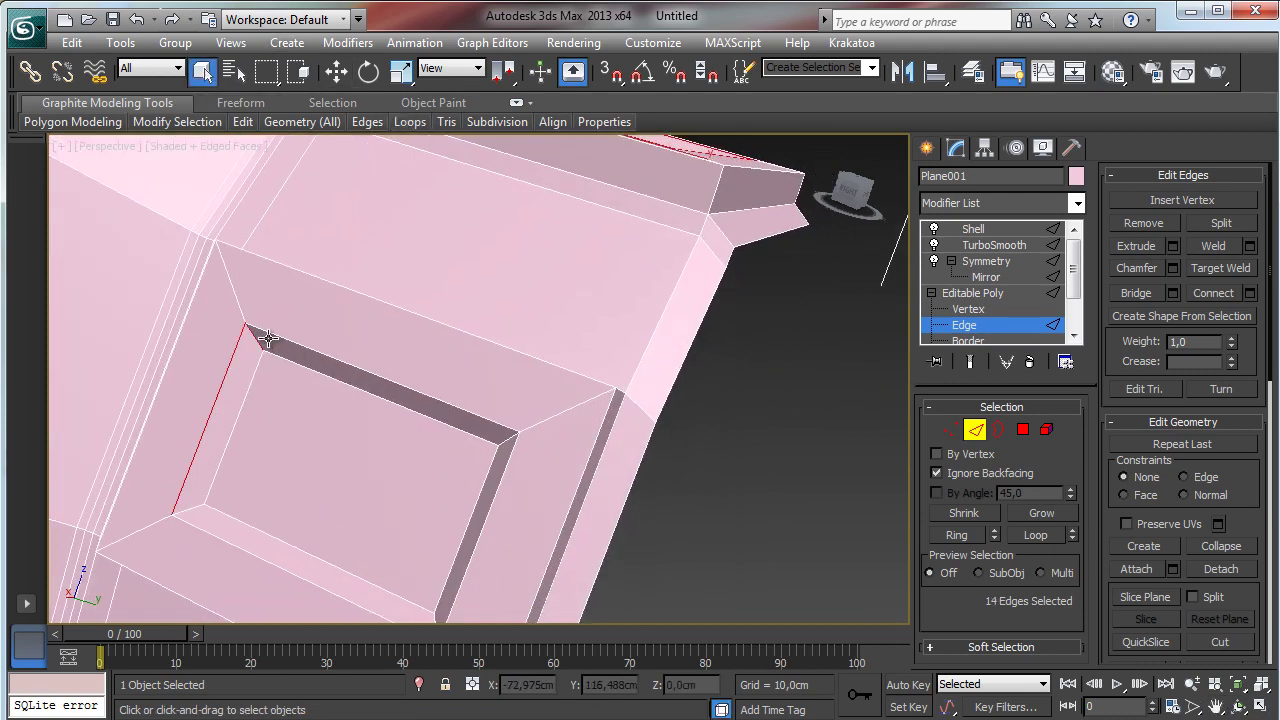
left_click(268, 336, "ctrl")
left_click(257, 363, "ctrl")
left_click(289, 361, "ctrl")
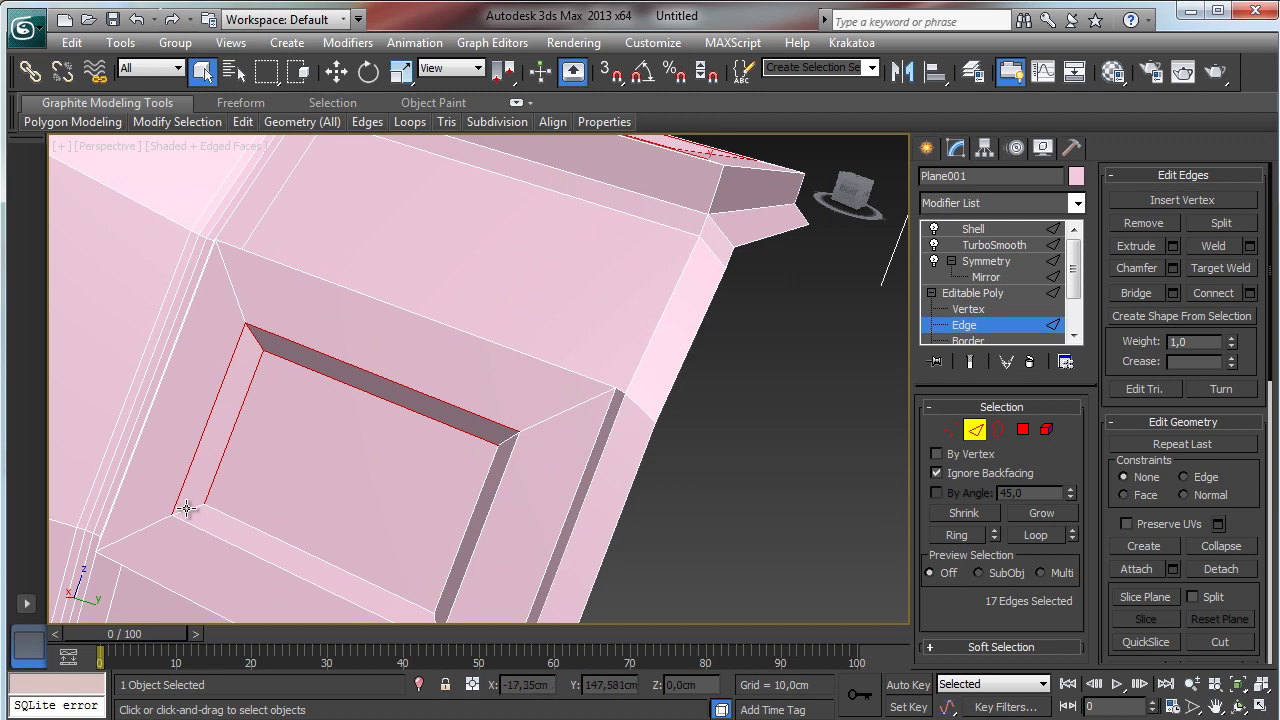
- Add the remaining rim, floor and corner edges of the side panel's recess to the selection
left_click(186, 508, "ctrl")
left_click(232, 537, "ctrl")
left_click(249, 520, "ctrl")
left_click(488, 500, "ctrl")
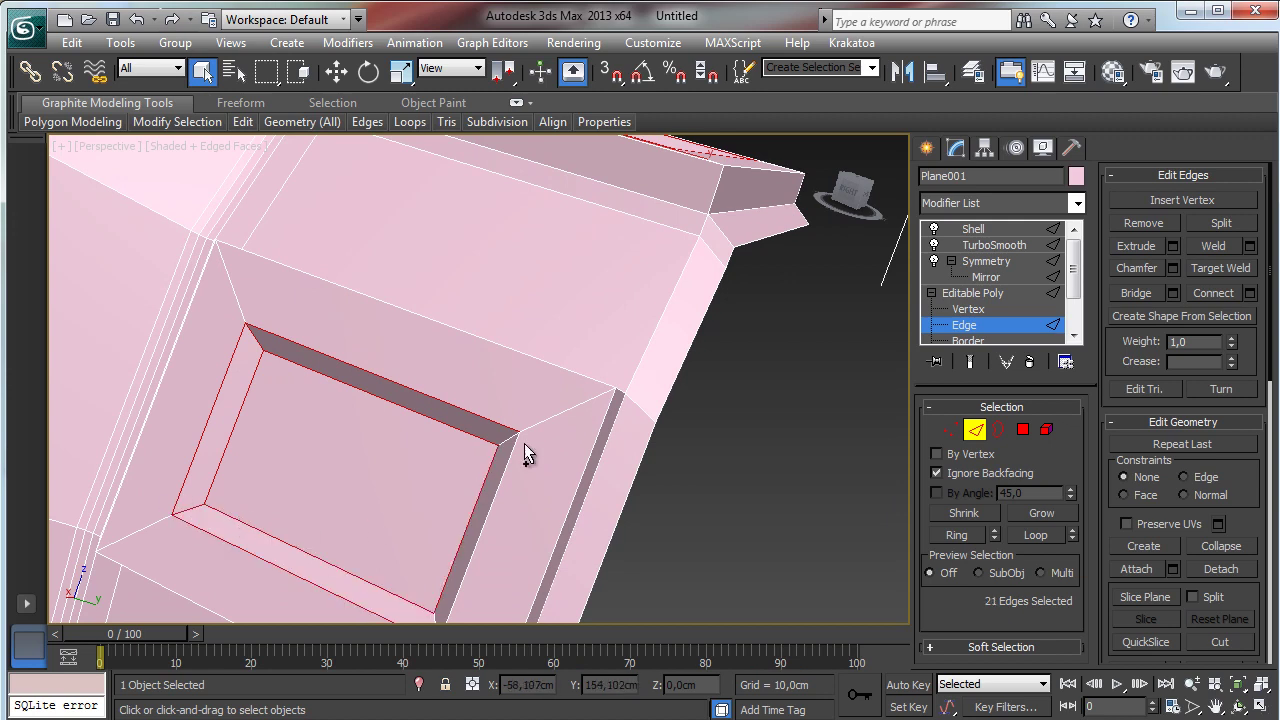
left_click(511, 438, "ctrl")
left_click(509, 459, "ctrl")
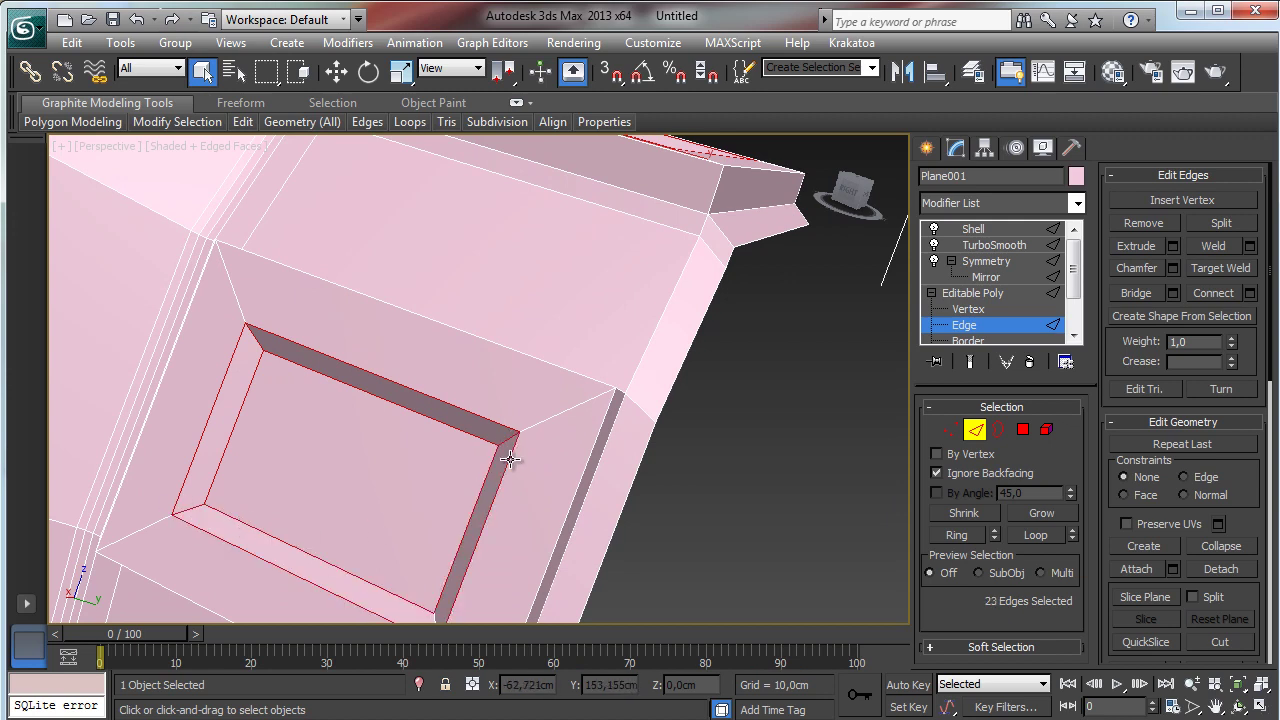
left_click(1241, 708)
left_click_drag(500, 460, 599, 414)
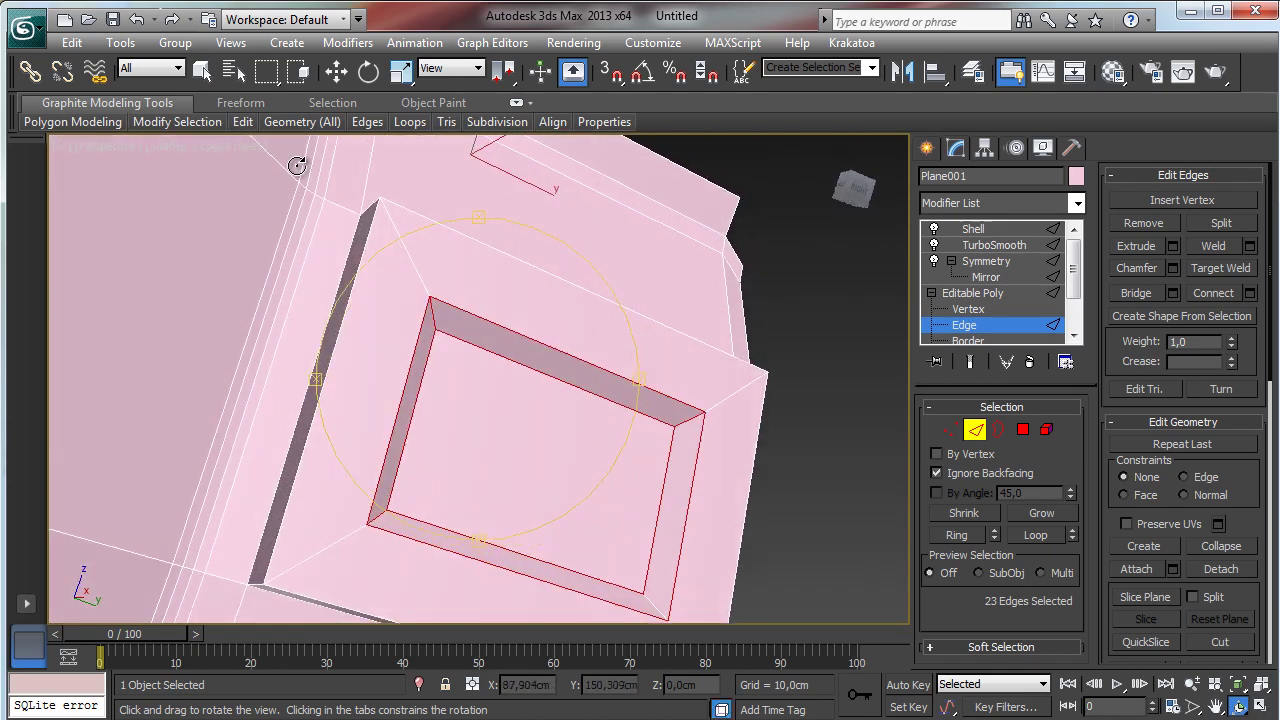
left_click(202, 70)
left_click(650, 601, "ctrl")
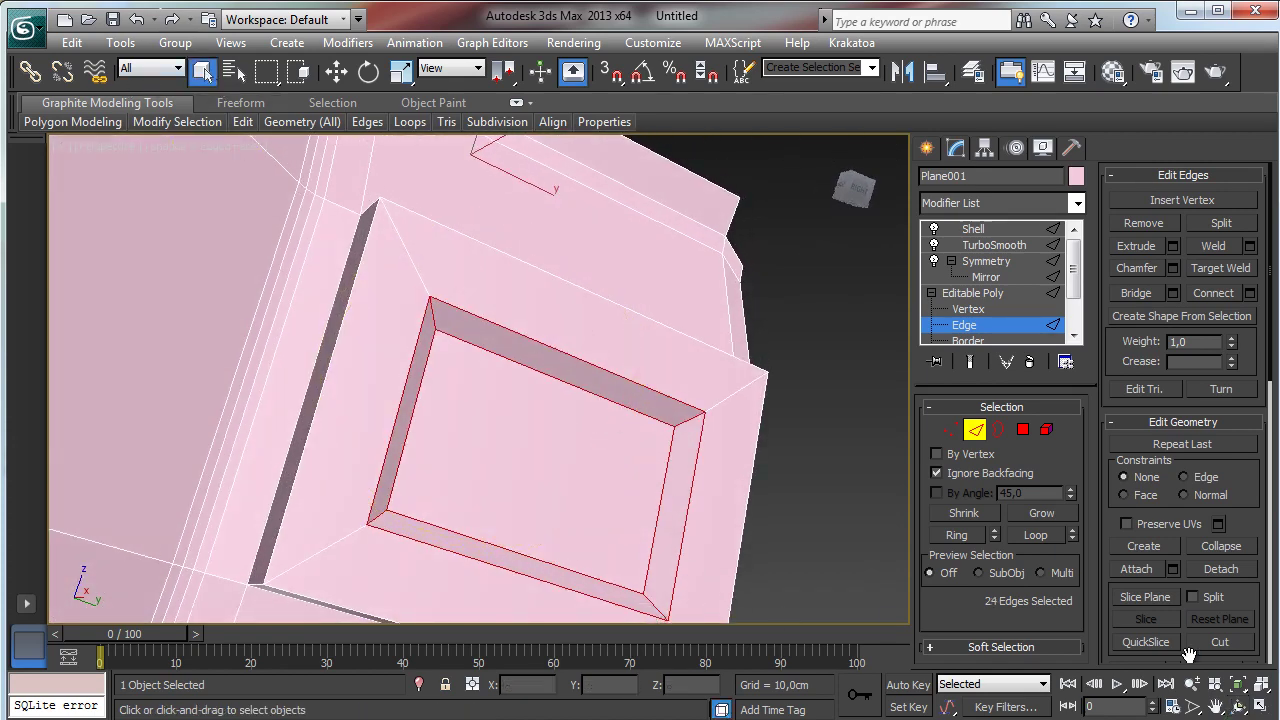
- Add the rim, floor and shared corner edges along two adjoining sides of the underside panel's recess to the selection
left_click(1193, 684)
left_click_drag(300, 340, 328, 474)
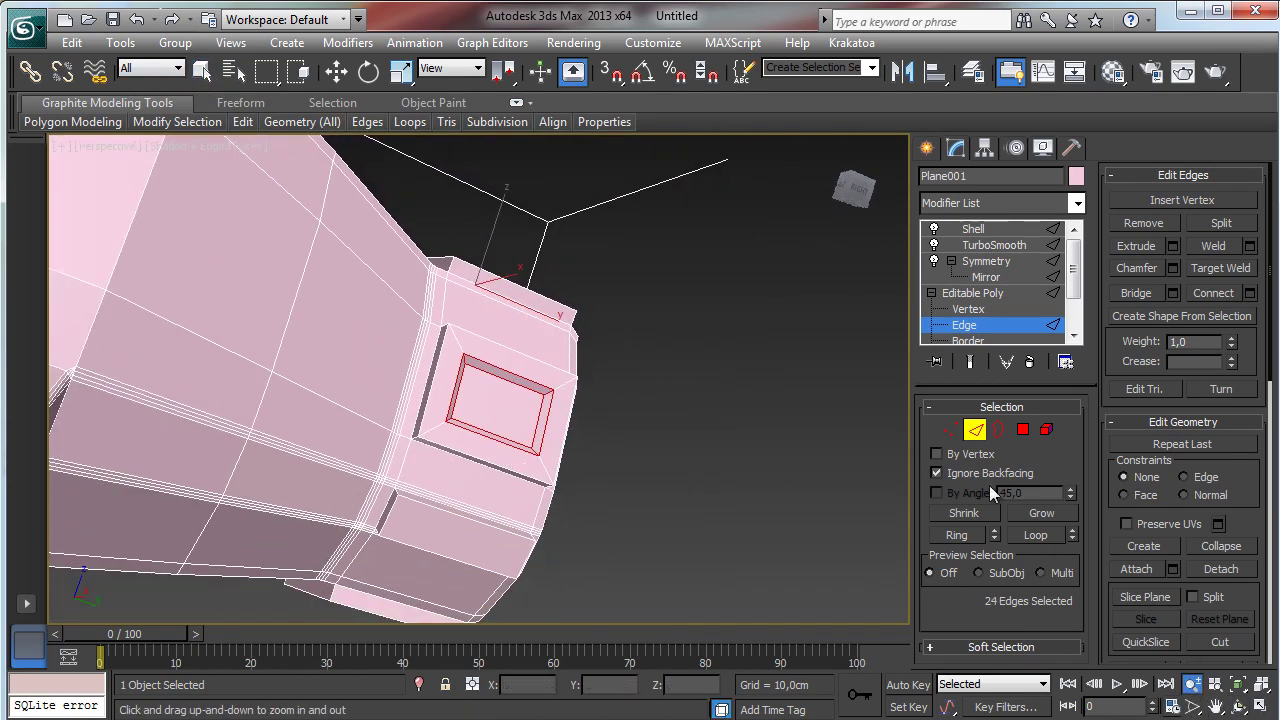
left_click(1230, 703)
left_click_drag(450, 420, 575, 265)
left_click_drag(430, 438, 525, 399)
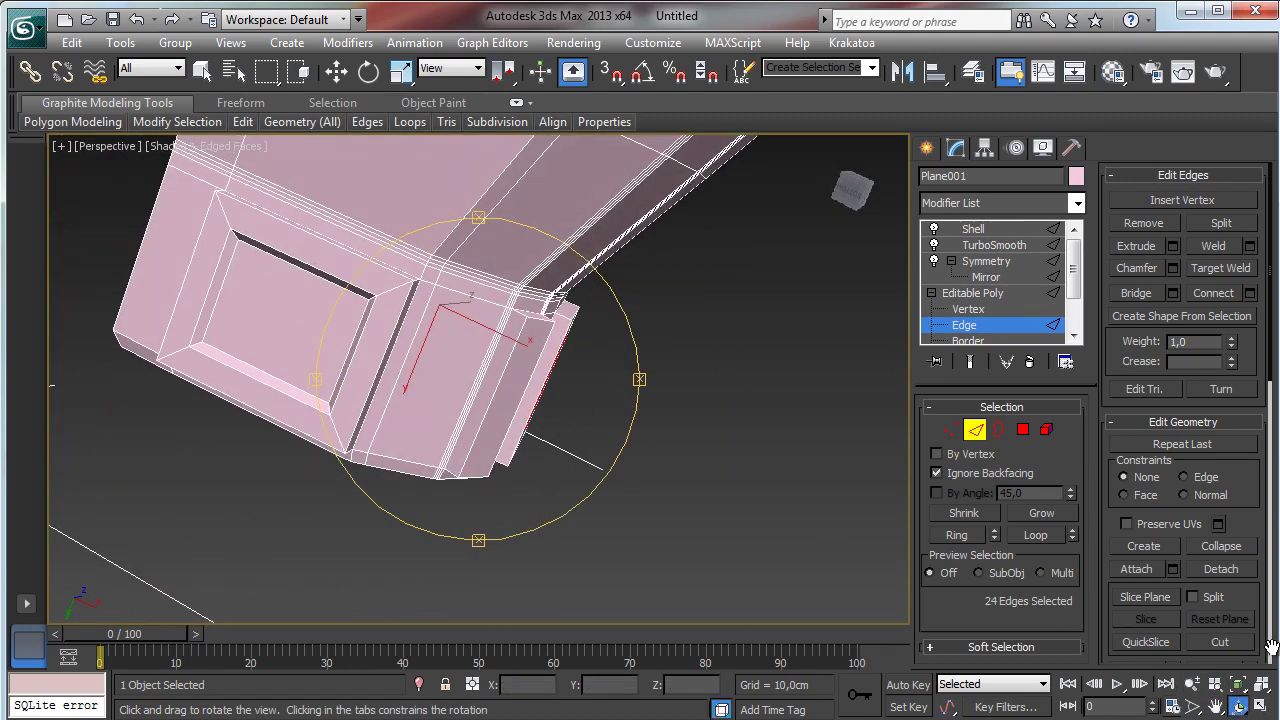
left_click(1216, 706)
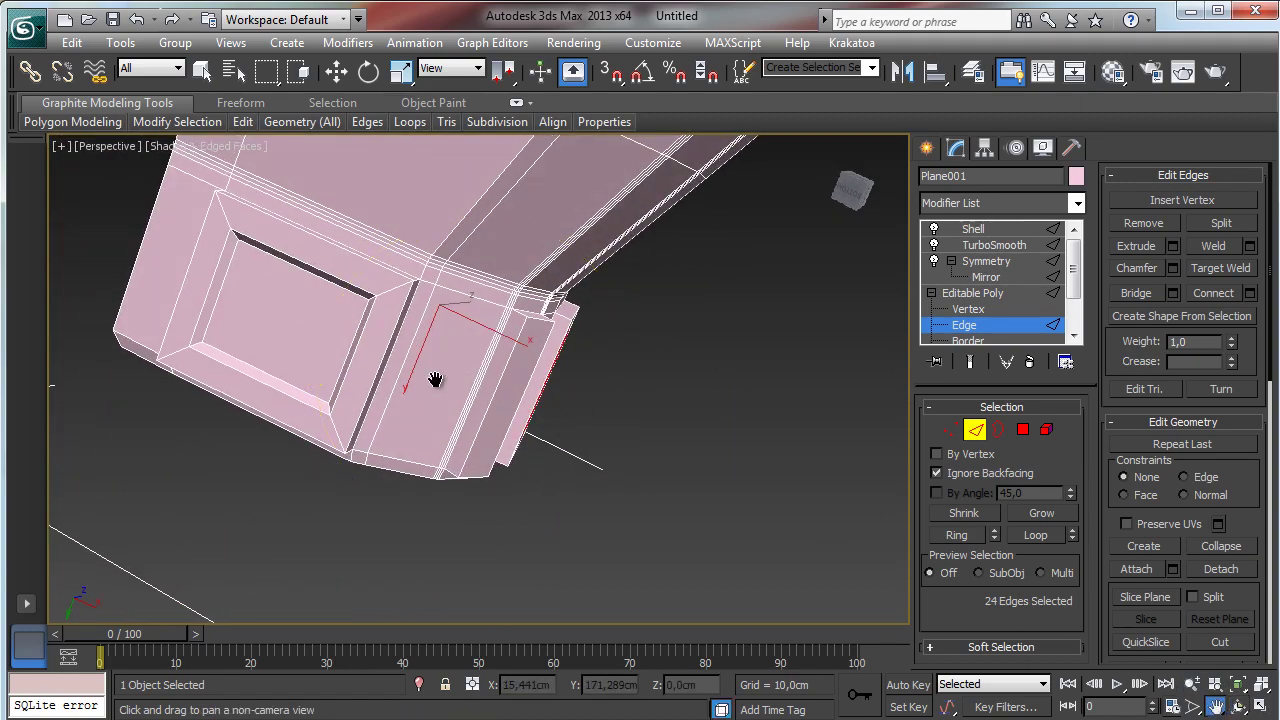
left_click(1165, 684)
left_click(1193, 684)
left_click_drag(720, 400, 717, 352)
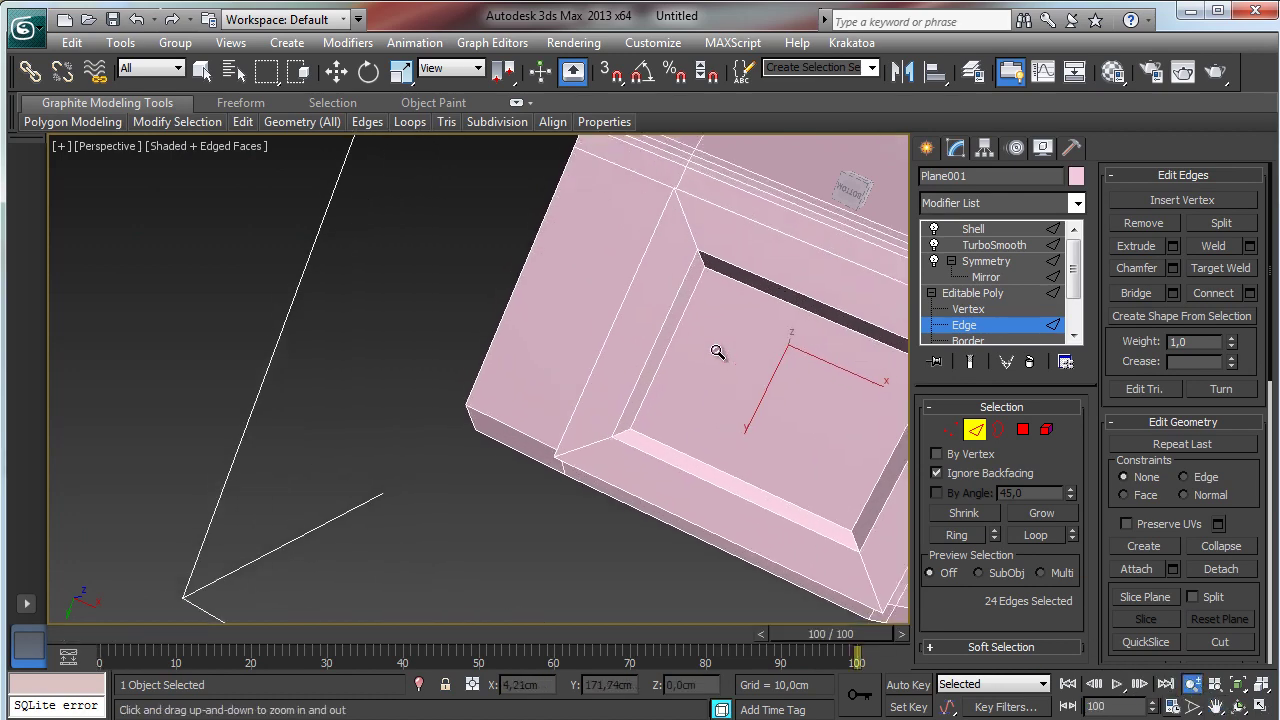
left_click(1215, 706)
left_click_drag(700, 412, 477, 366)
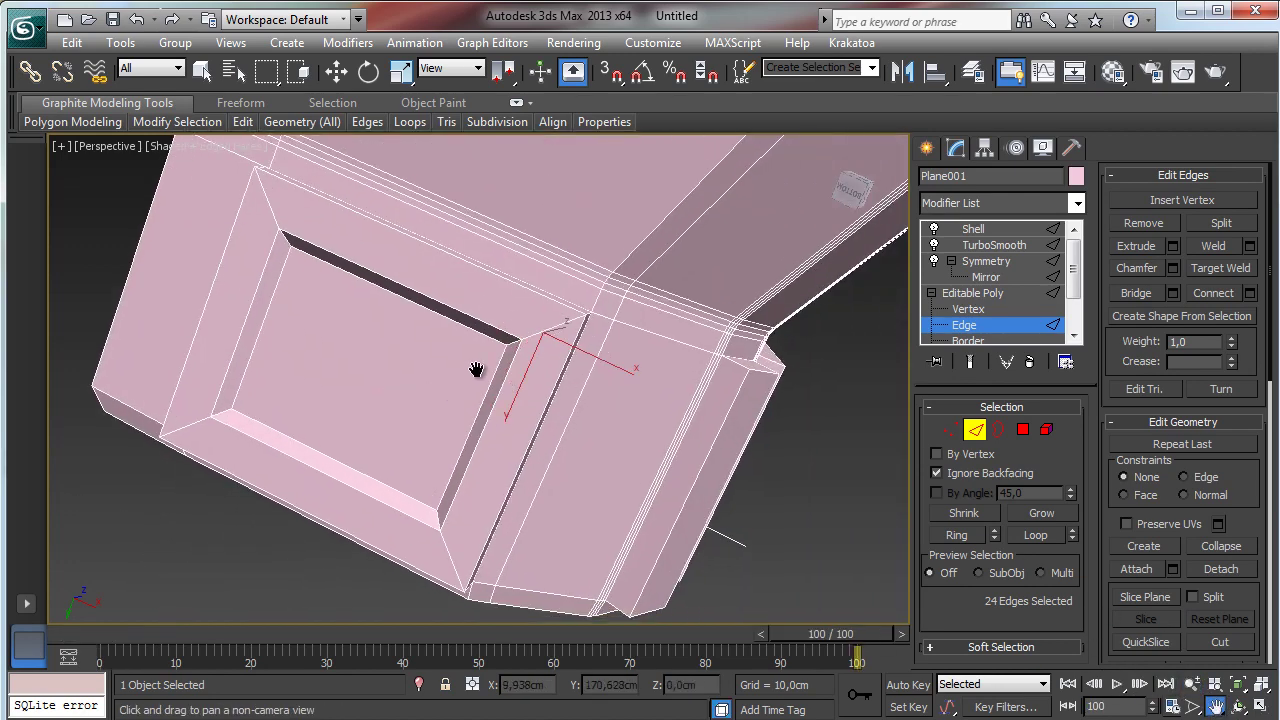
left_click(201, 70)
left_click(269, 258, "ctrl")
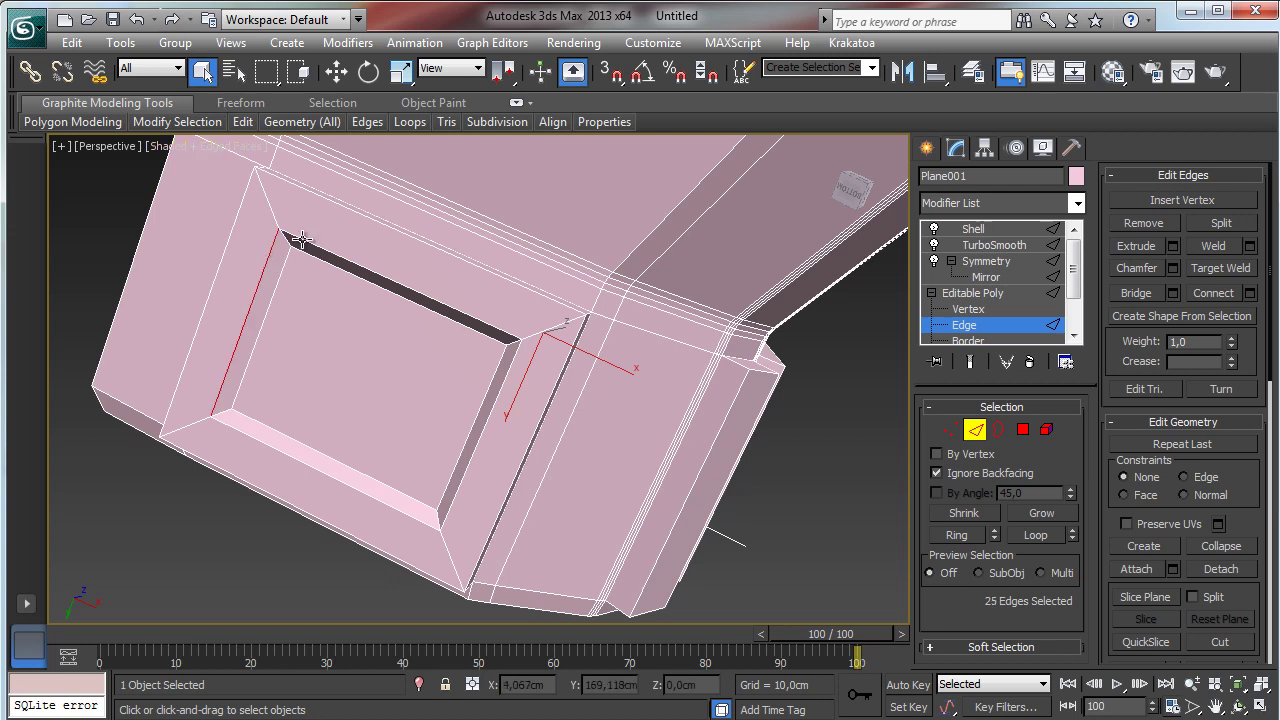
left_click(283, 240, "ctrl")
left_click(280, 262, "ctrl")
left_click(307, 258, "ctrl")
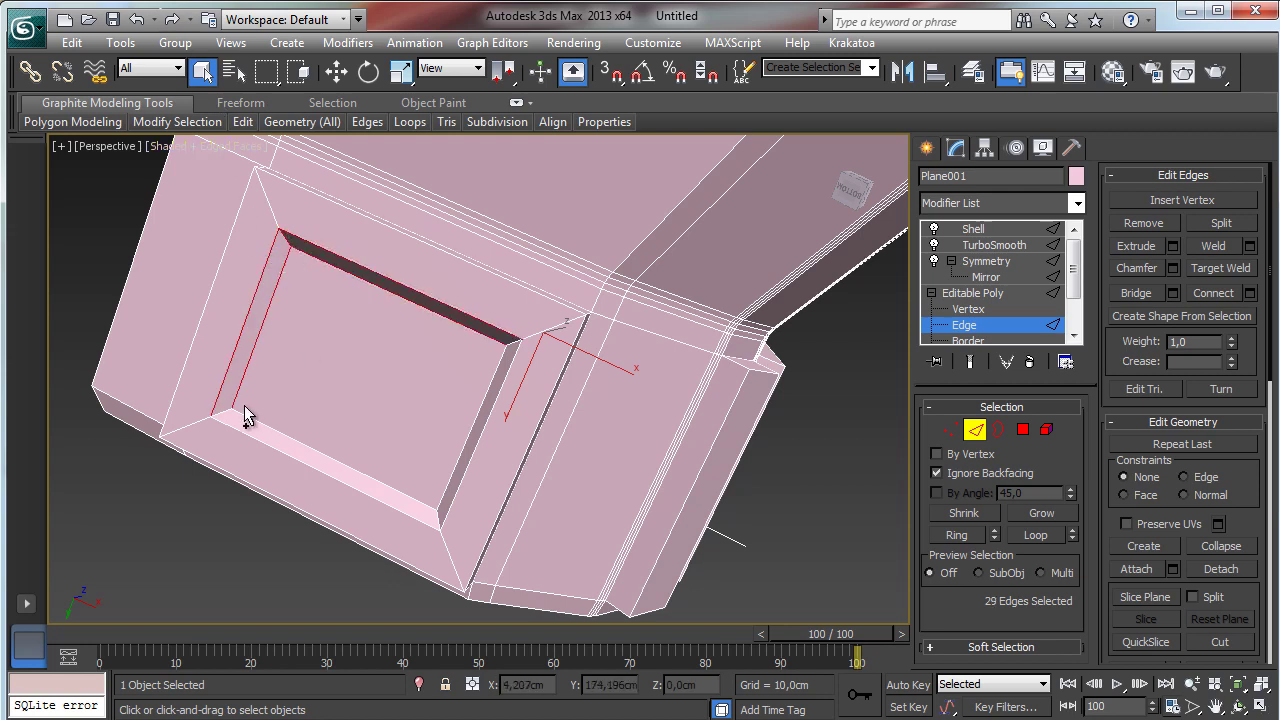
- Add the remaining rim, floor and corner edges of the underside panel's recess to the selection, and return the timeline to frame 0
left_click(245, 430, "ctrl")
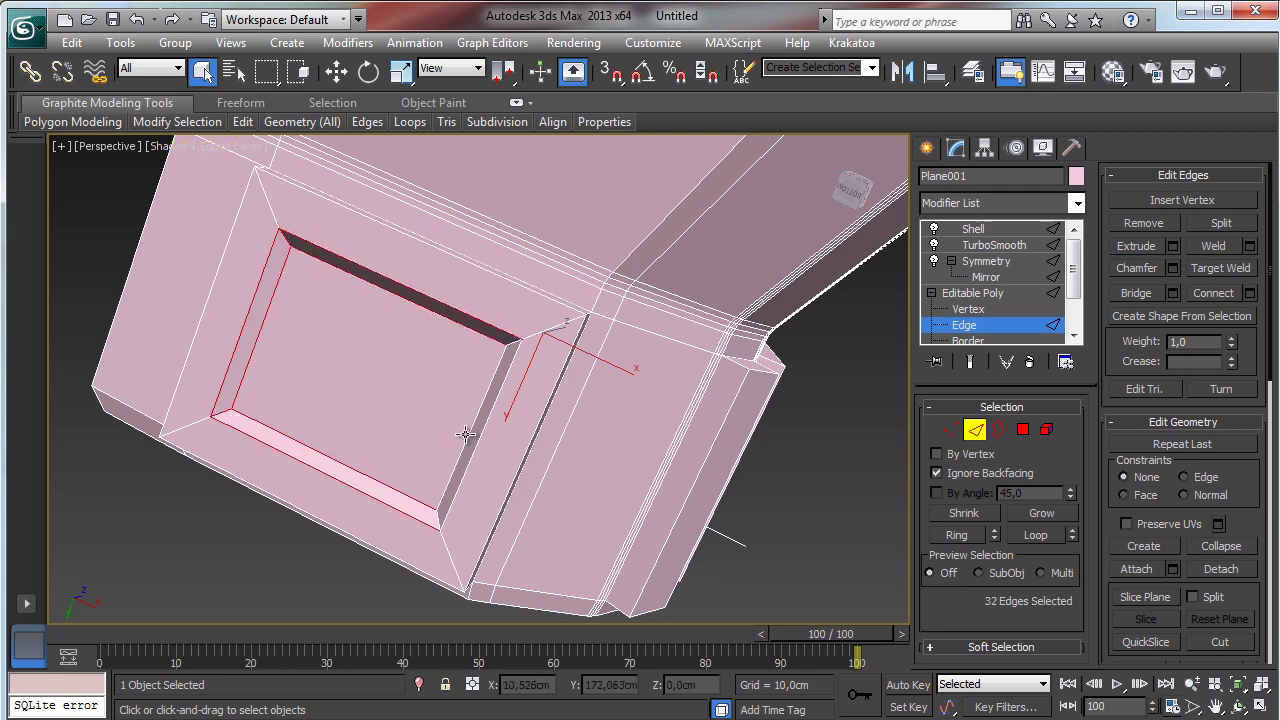
left_click(452, 484, "ctrl")
left_click(436, 513, "ctrl")
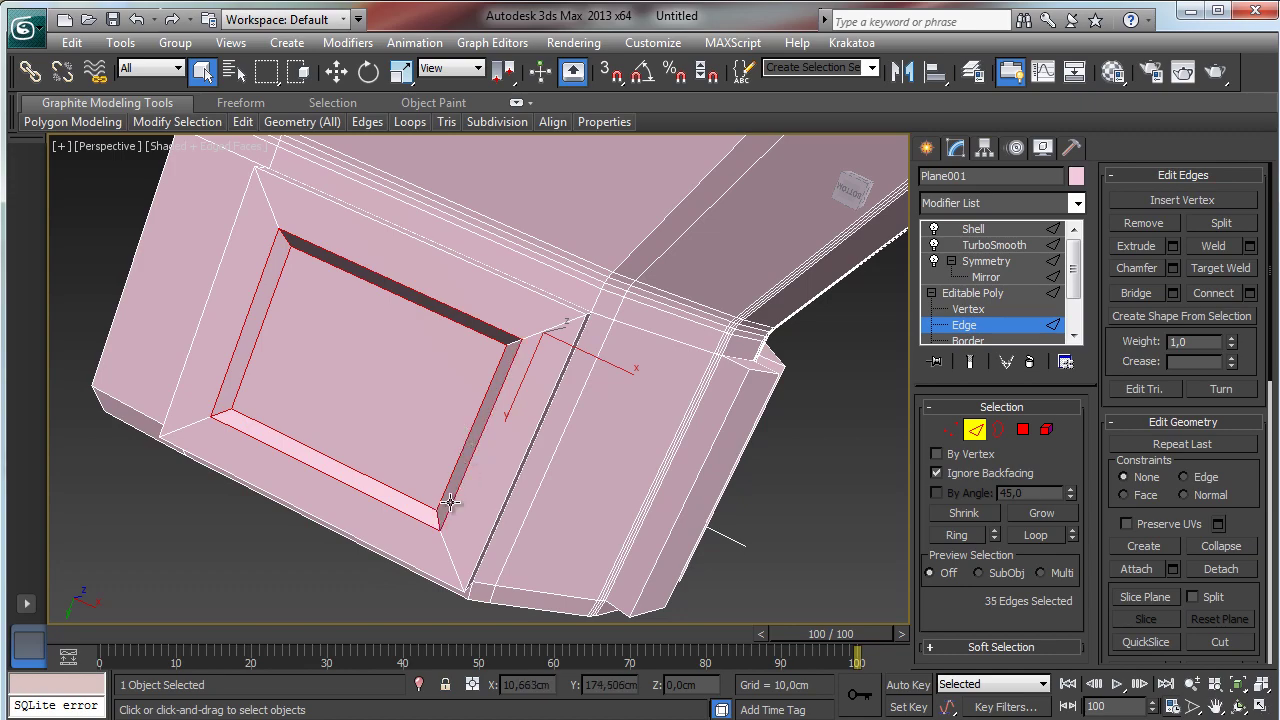
left_click(1238, 706)
left_click_drag(491, 349, 190, 545)
left_click(1192, 684)
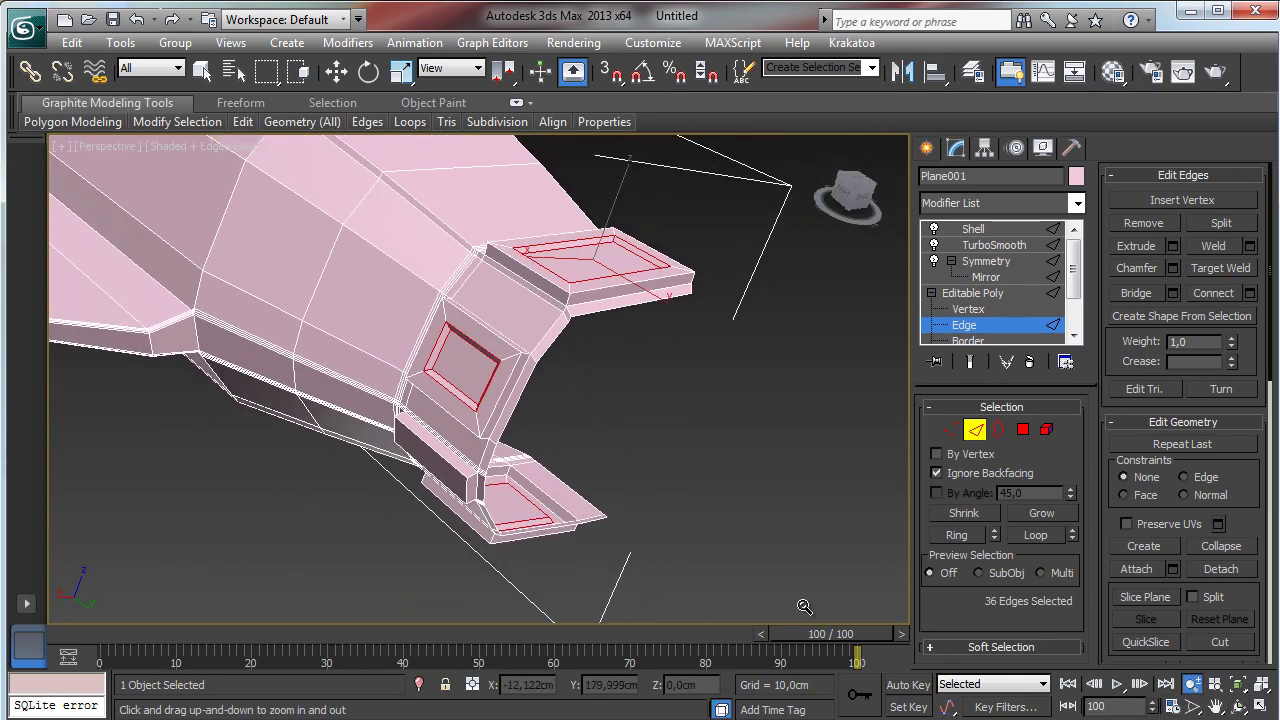
left_click_drag(834, 634, 126, 634)
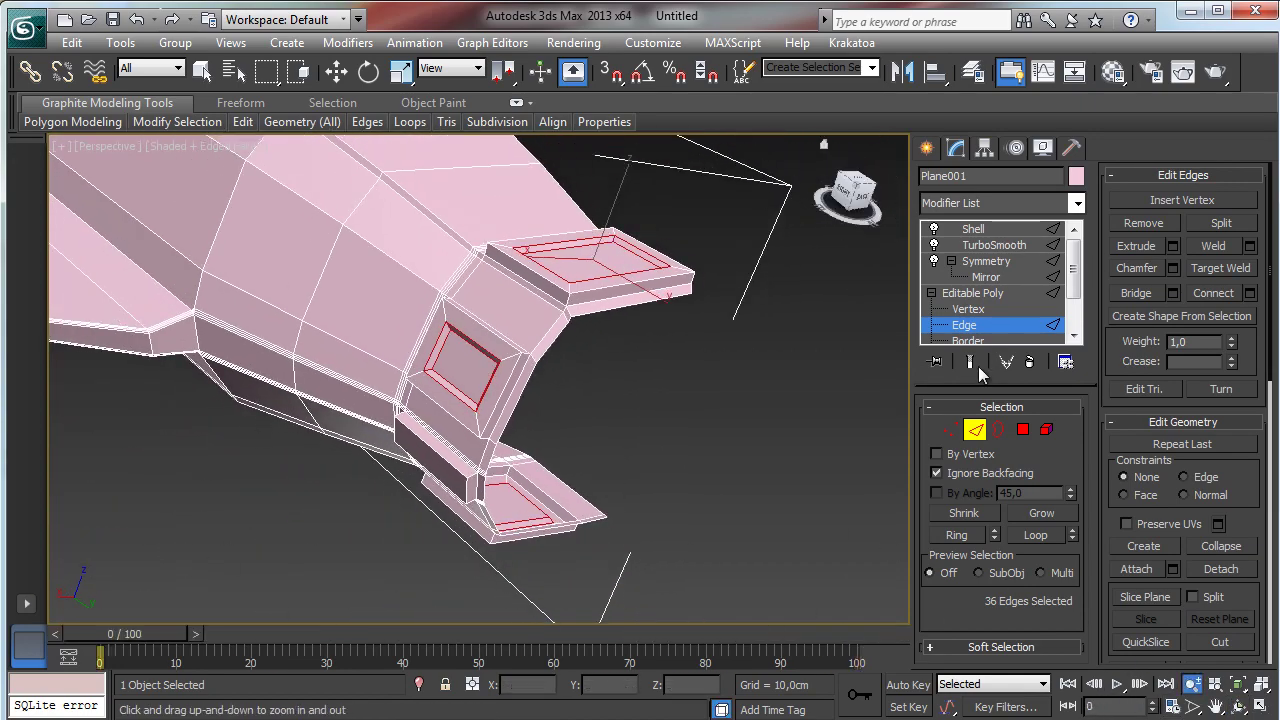
- Show the smoothed end result in plain shaded display and set the selected recess edges' crease to 0.92
left_click(970, 361)
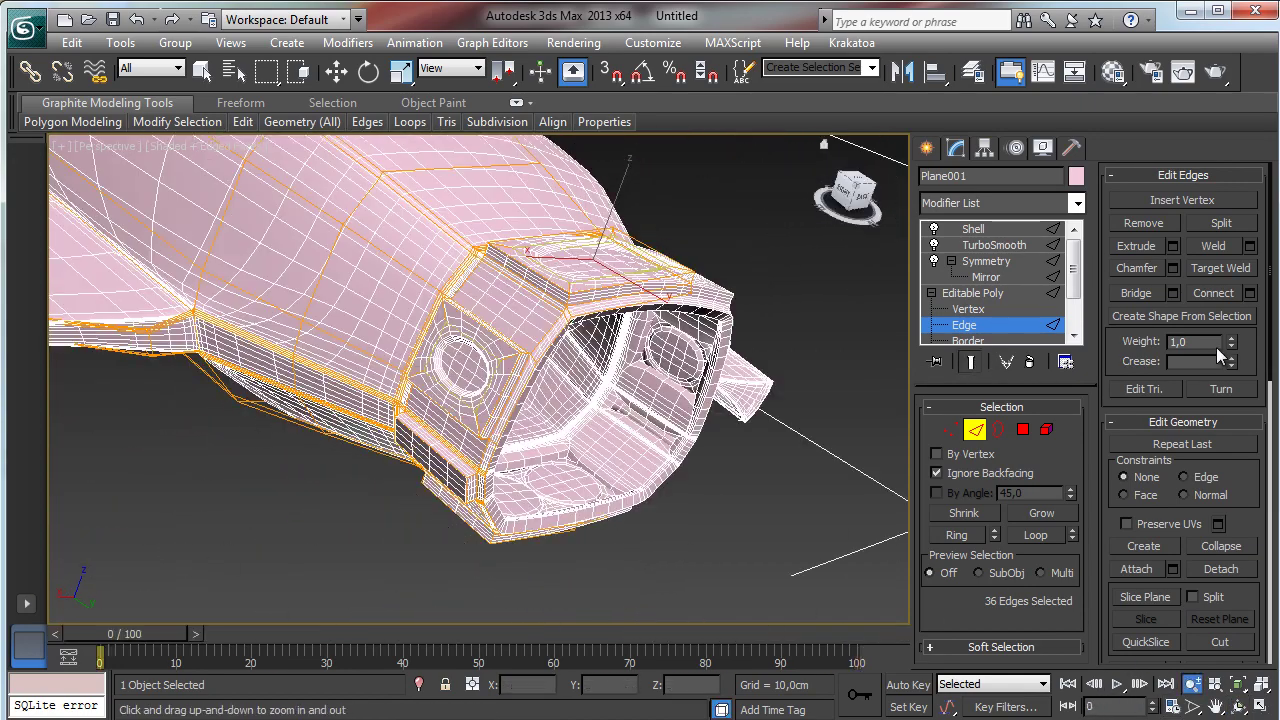
left_click(192, 146)
left_click(272, 234)
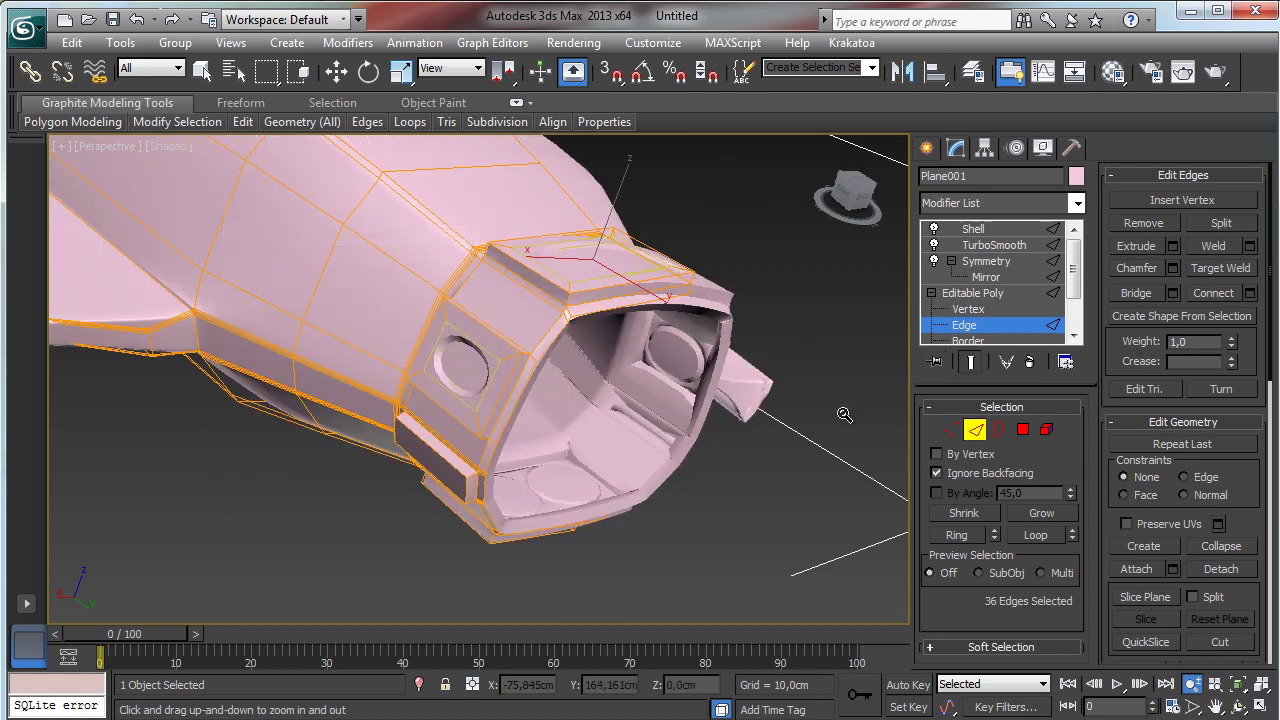
mouse_move(1229, 361)
left_mouse_down()
mouse_move(1233, 341)
mouse_move(1233, 361)
left_mouse_up()
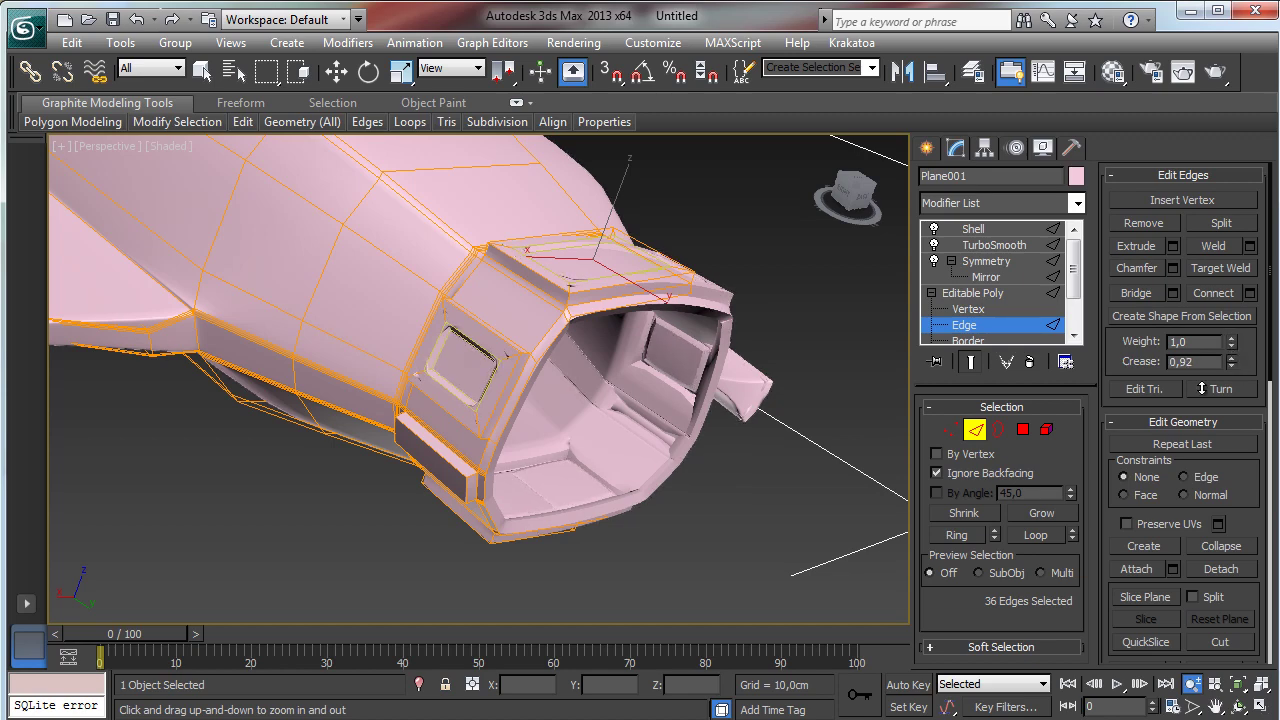
- Fine-tune the crease of the selected recess edges and leave edge editing
left_click(1239, 706)
left_click_drag(514, 400, 490, 490)
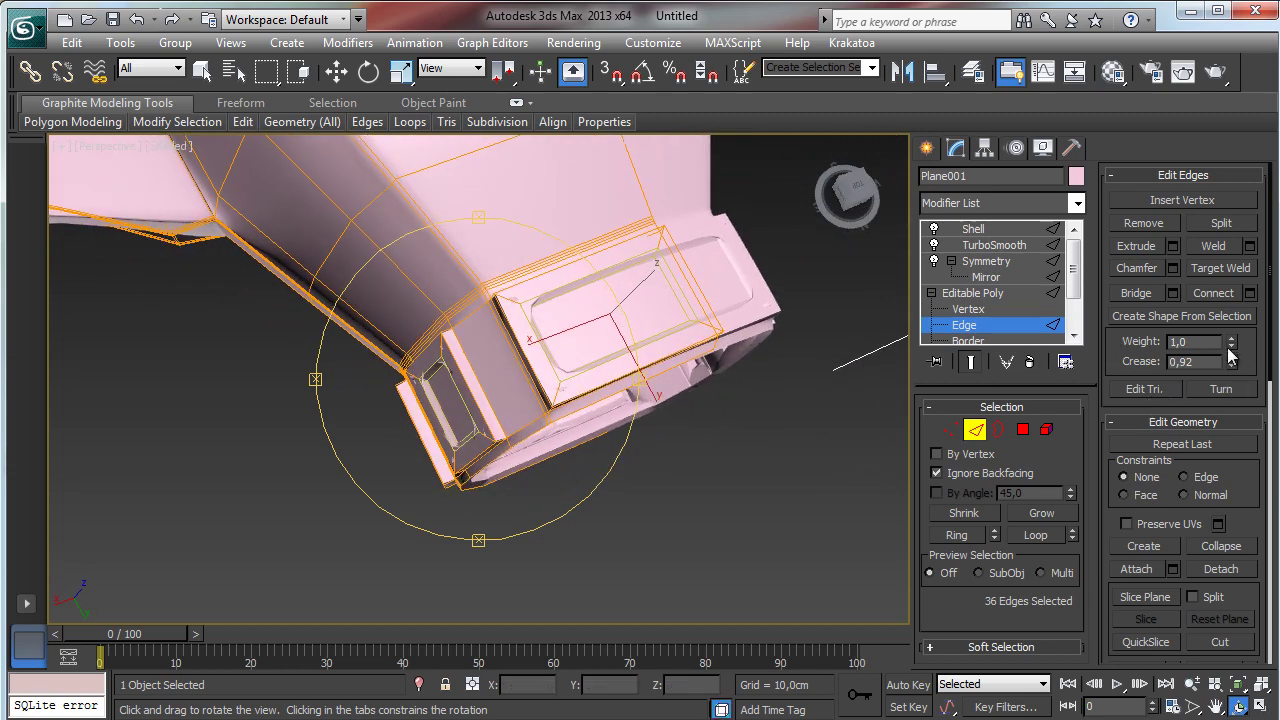
mouse_move(1233, 367)
left_mouse_down()
mouse_move(1235, 386)
mouse_move(1230, 345)
mouse_move(1232, 361)
left_mouse_up()
left_click(975, 430)
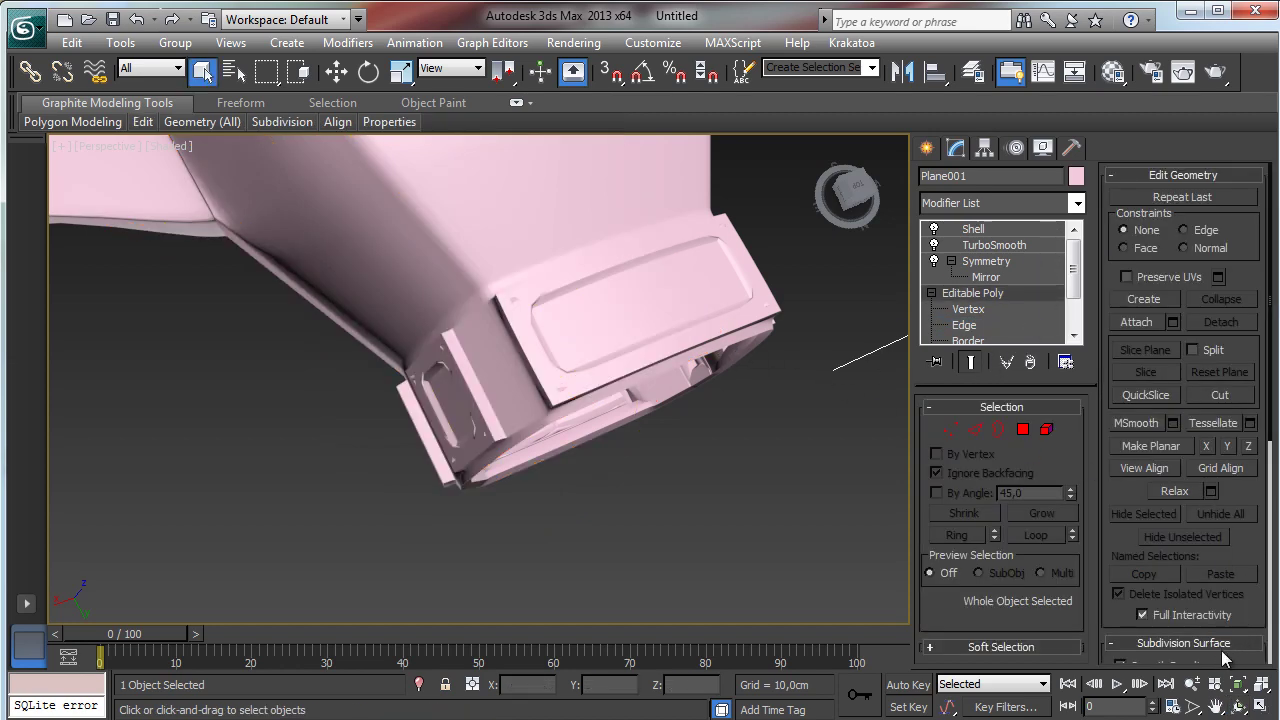
- Examine the creased panel recesses around the body's open end from several angles
left_click(1217, 706)
left_click_drag(586, 363, 520, 420)
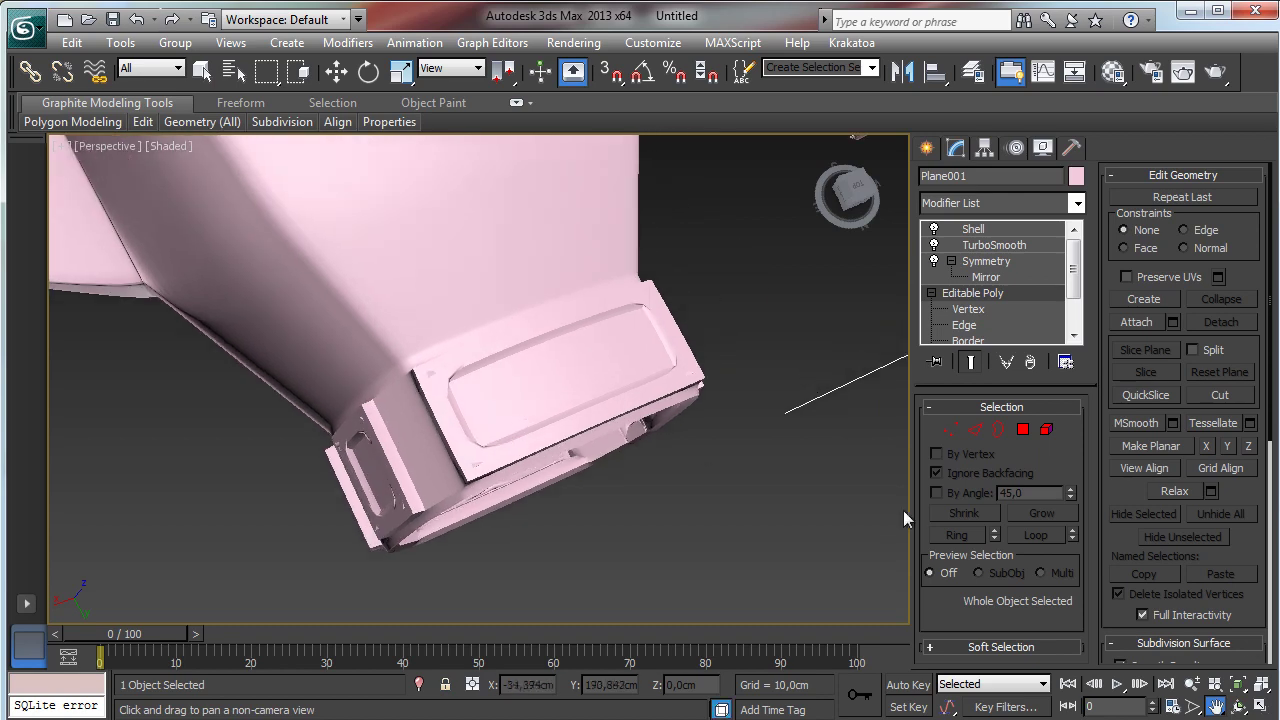
left_click(1238, 706)
left_click_drag(490, 345, 673, 411)
left_click(1192, 684)
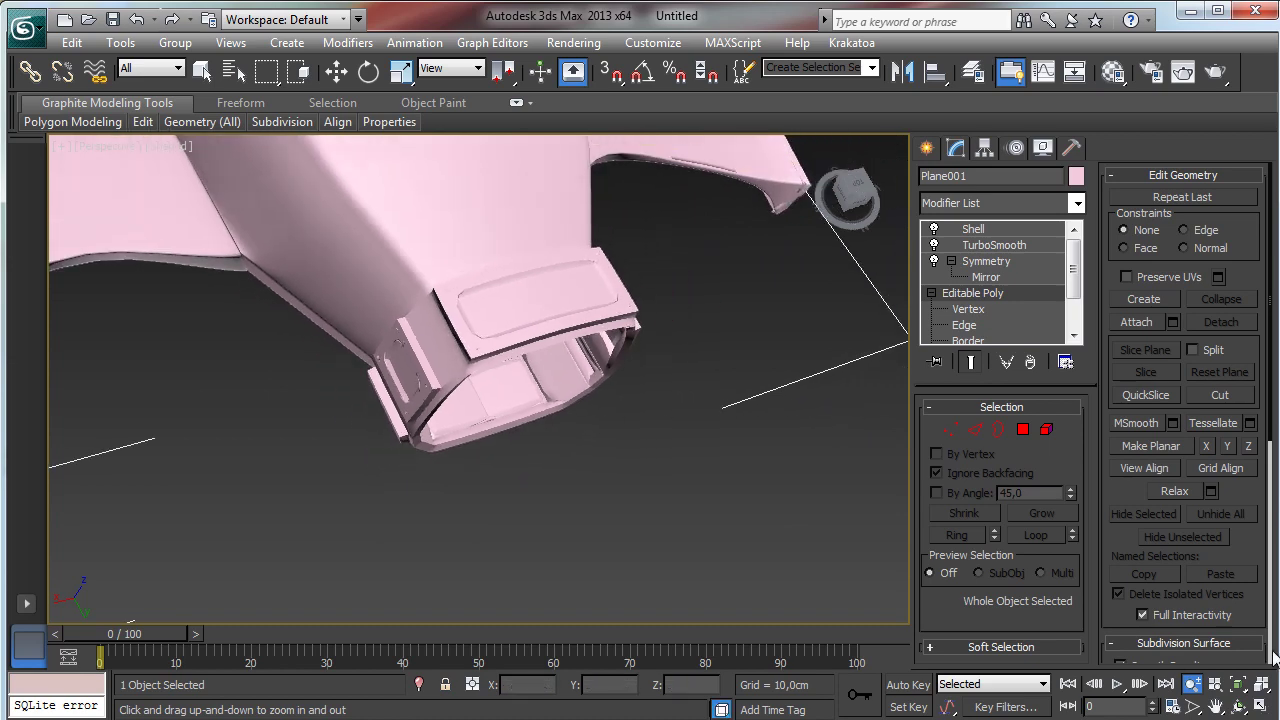
left_click(1238, 706)
left_click_drag(500, 390, 581, 334)
left_click(202, 70)
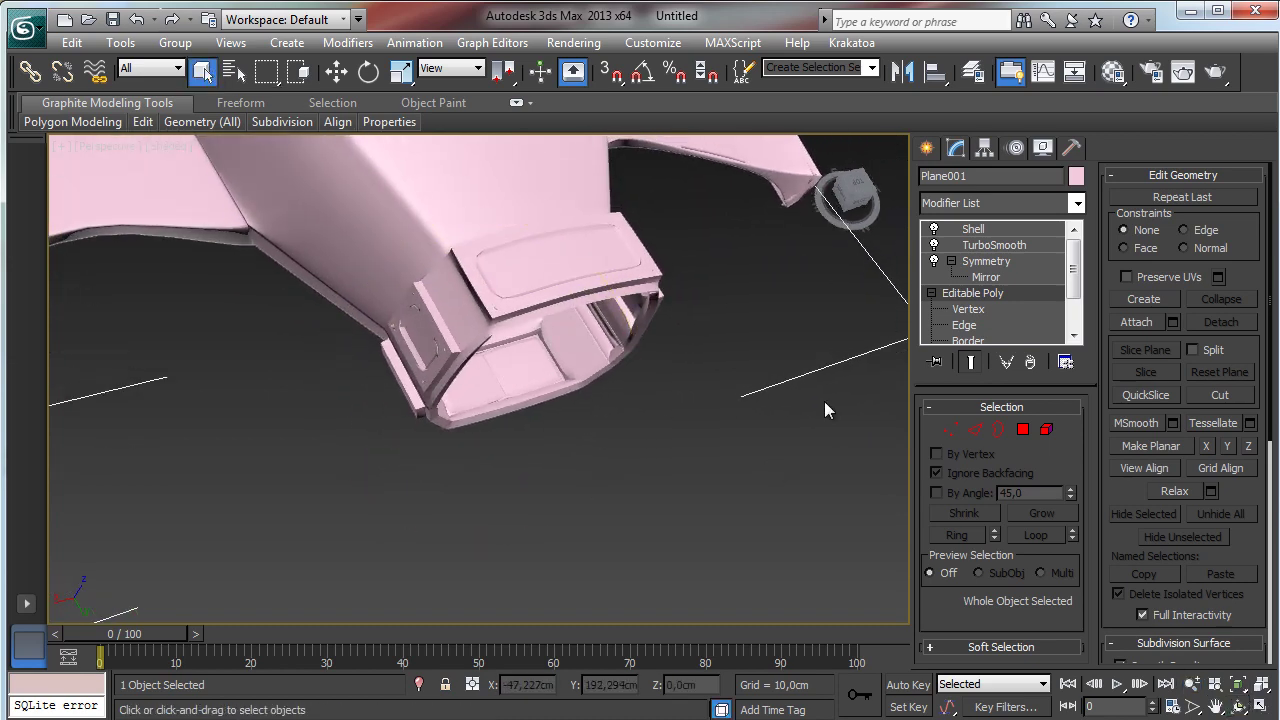
- Select three consecutive polygons along the body's upper surface, running forward from the upper end panel
left_click(1215, 706)
left_click_drag(790, 393, 843, 560)
left_click_drag(643, 400, 622, 404)
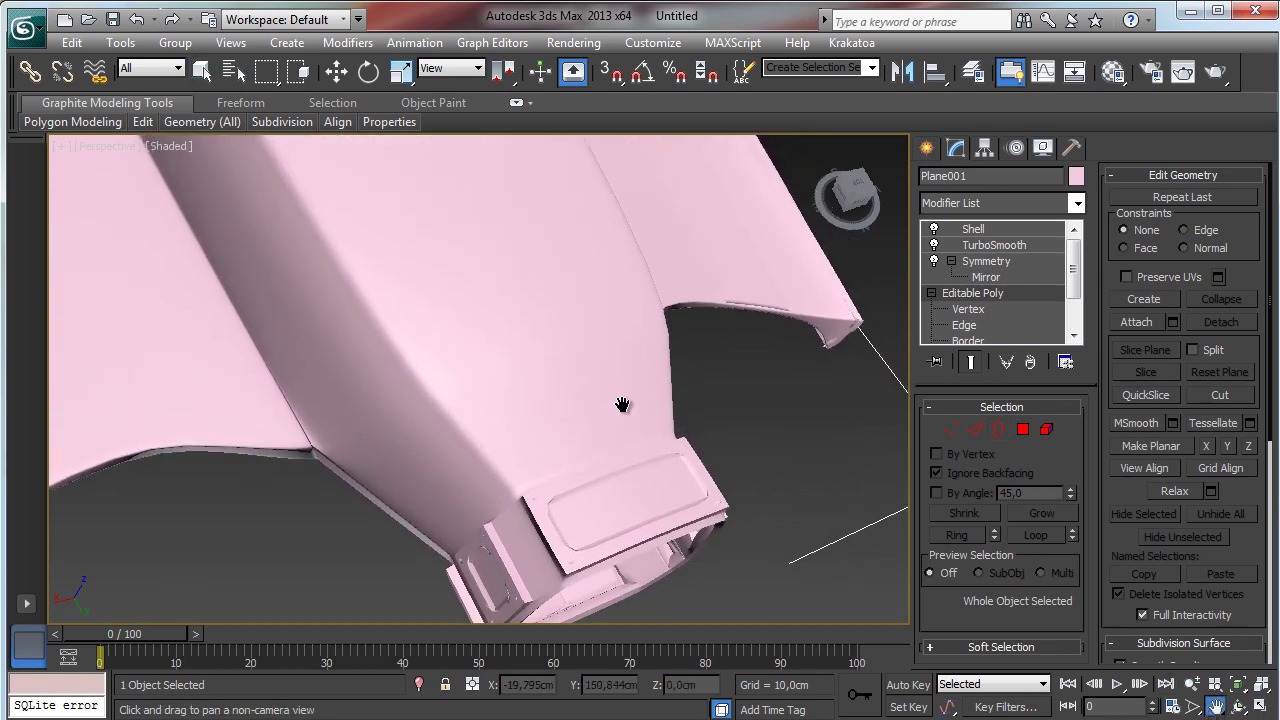
left_click(1023, 429)
left_click(545, 443)
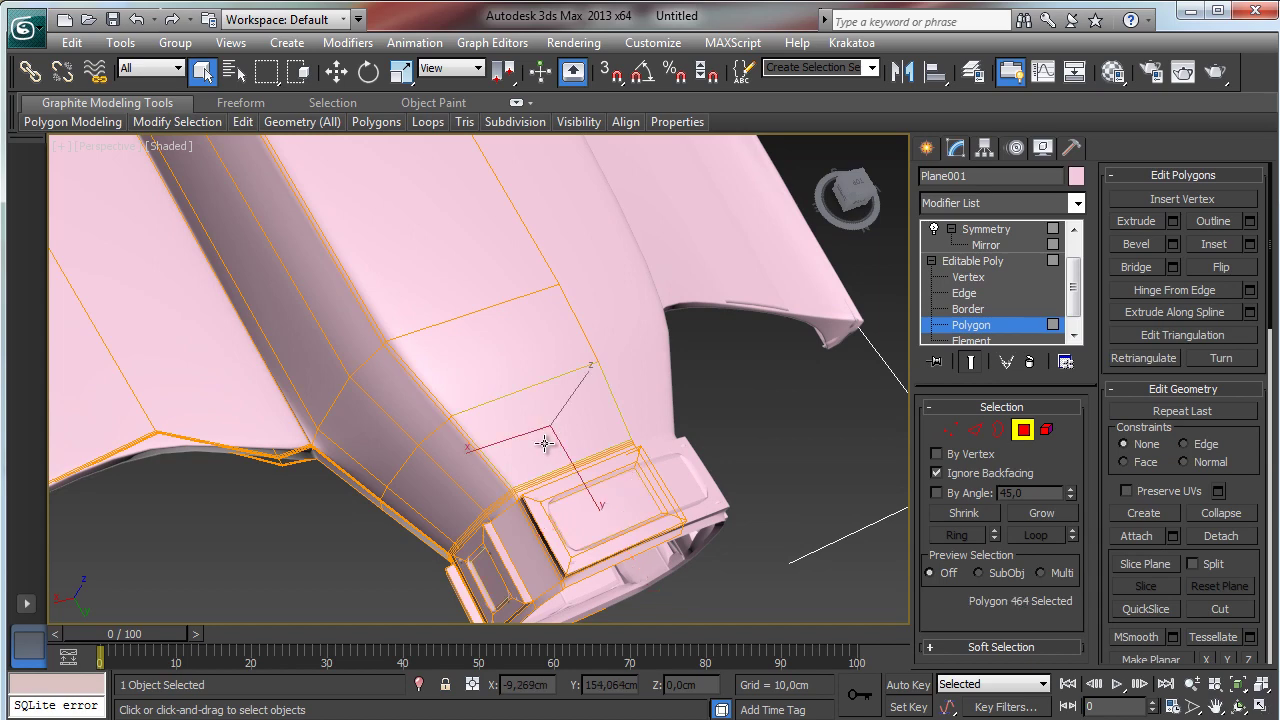
left_click(496, 348, "ctrl")
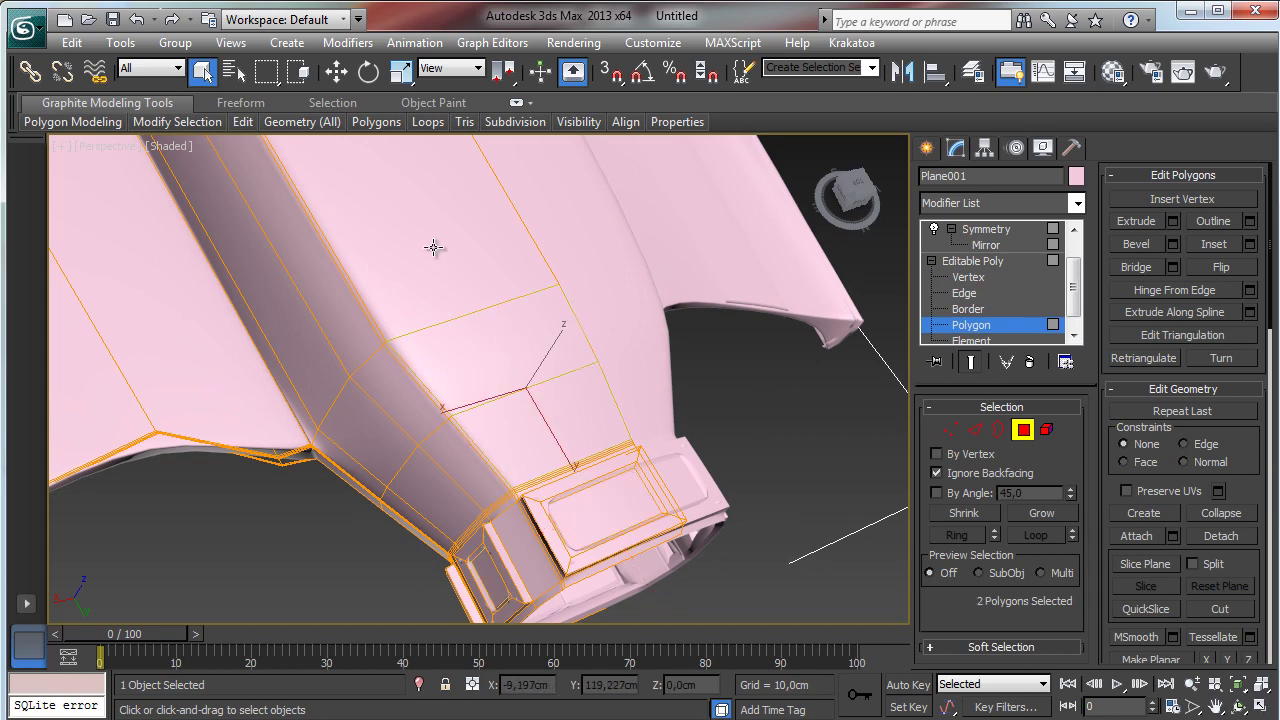
left_click(1192, 684)
left_click_drag(460, 333, 479, 494)
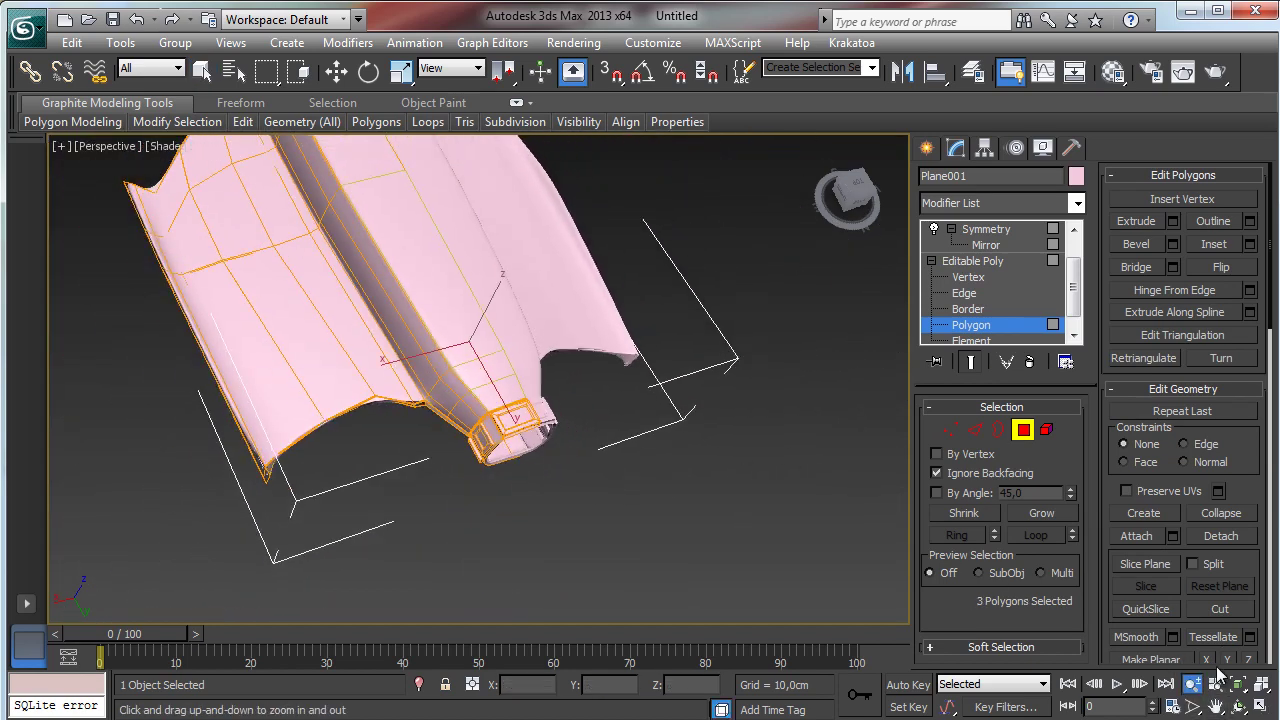
left_click(1216, 706)
left_click_drag(476, 356, 470, 438)
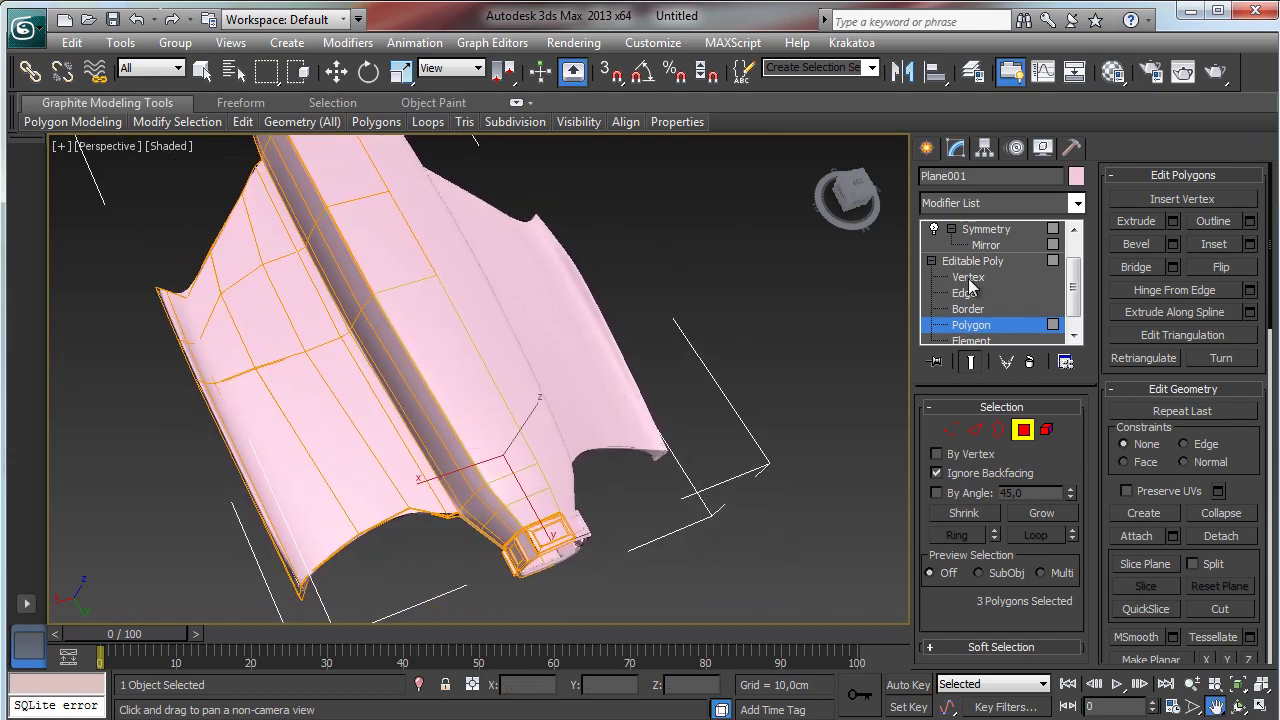
- Try bevelling the three upper body polygons with a height of 3.709 cm and an outline of 3.481 cm, and undo it
left_click(1173, 246)
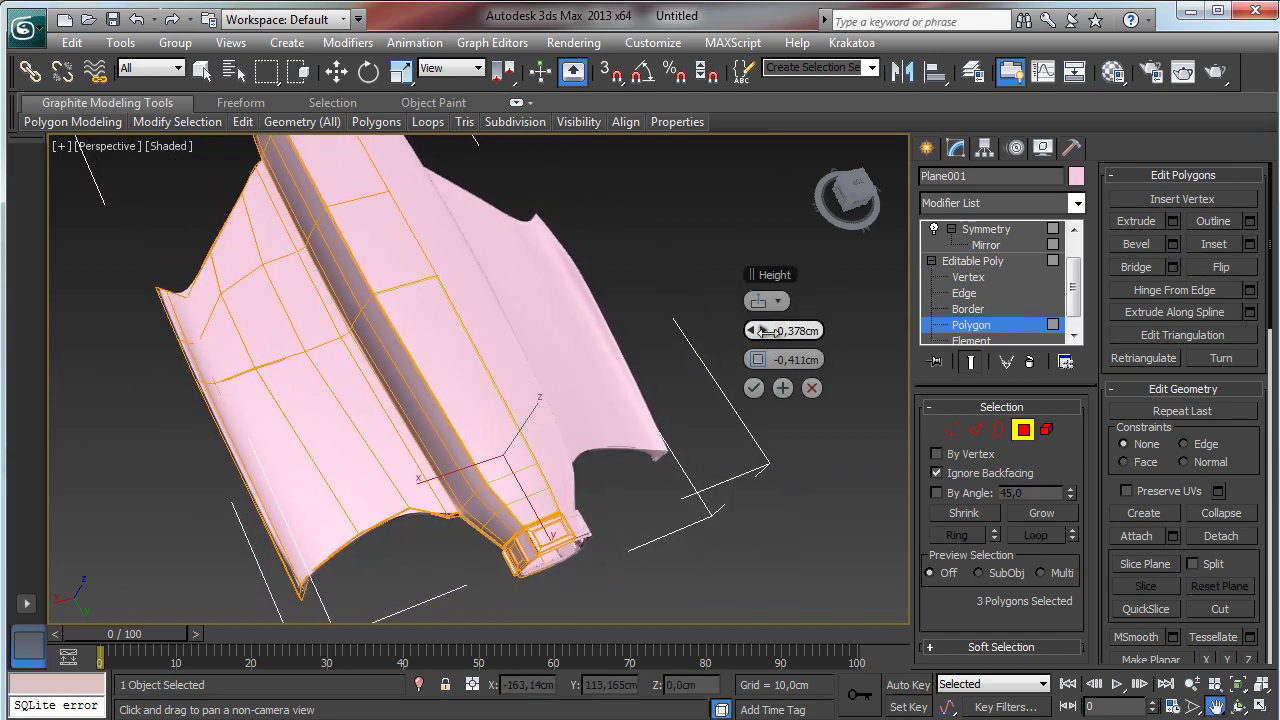
left_click_drag(762, 331, 765, 331)
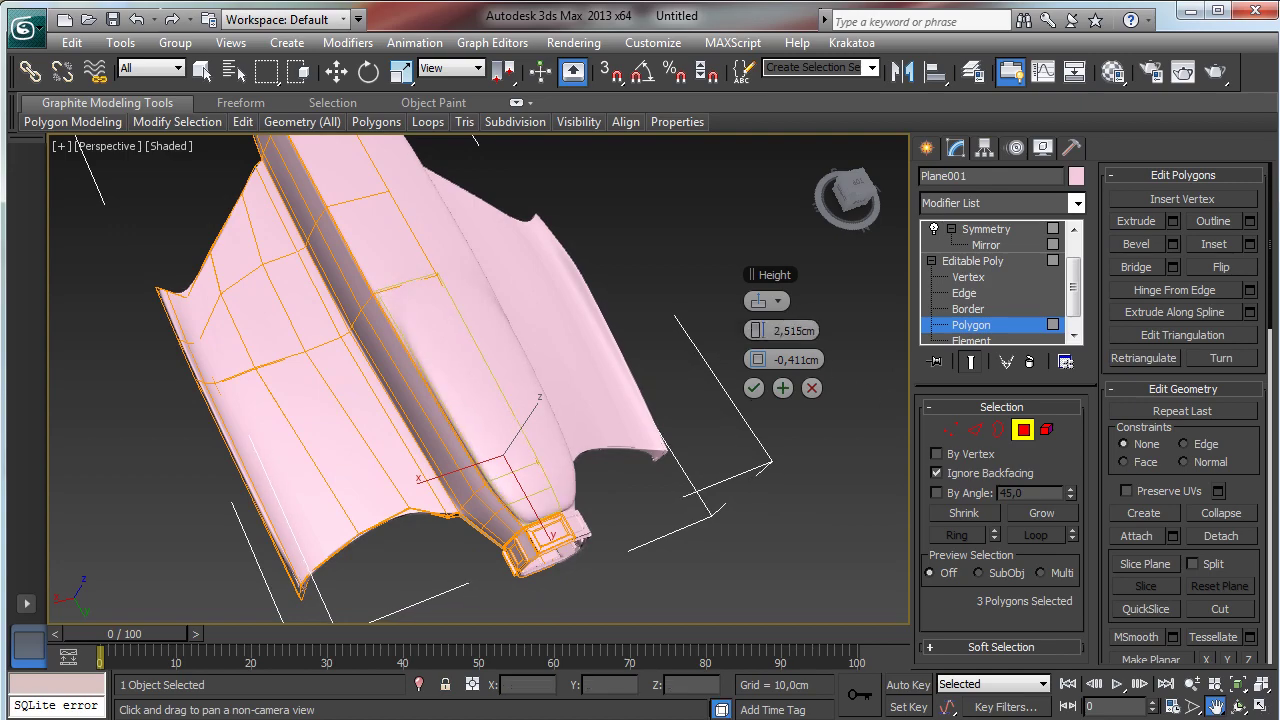
left_click(1238, 706)
left_click_drag(470, 423, 640, 325)
left_click(1192, 684)
left_click_drag(542, 452, 537, 398)
left_click(1218, 706)
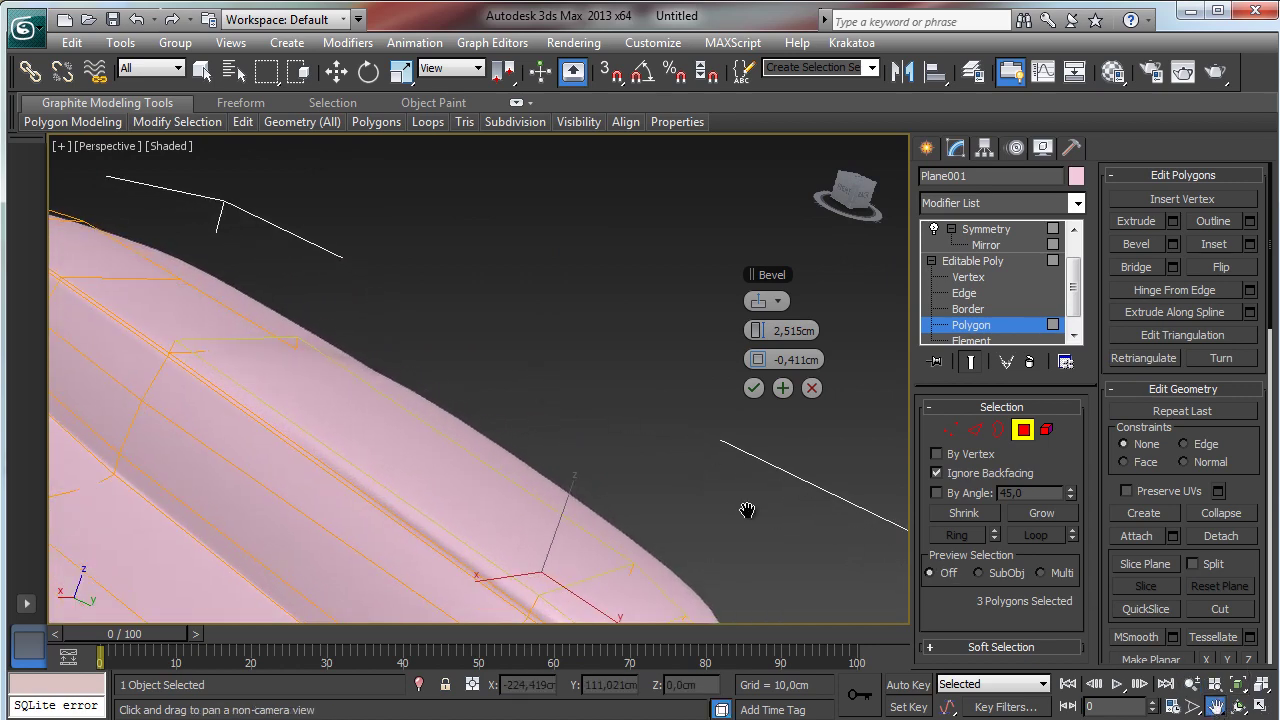
left_click_drag(746, 511, 585, 300)
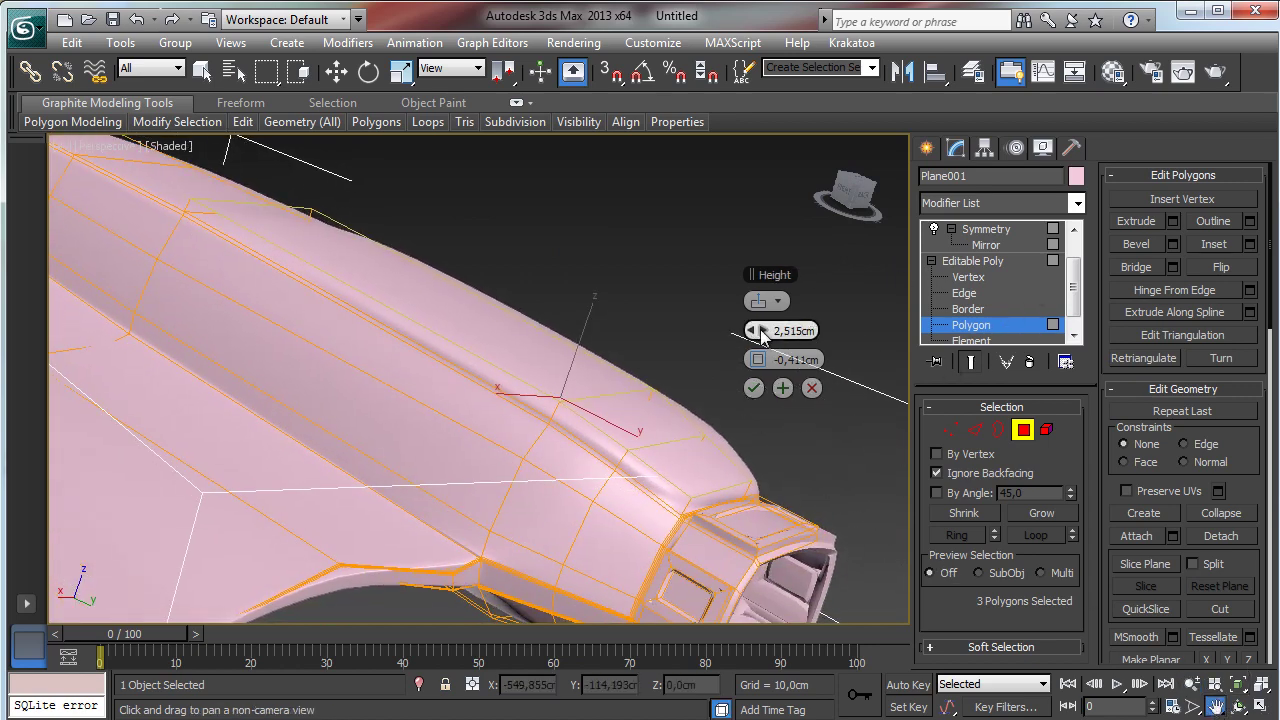
left_click_drag(760, 330, 758, 362)
left_click(754, 388)
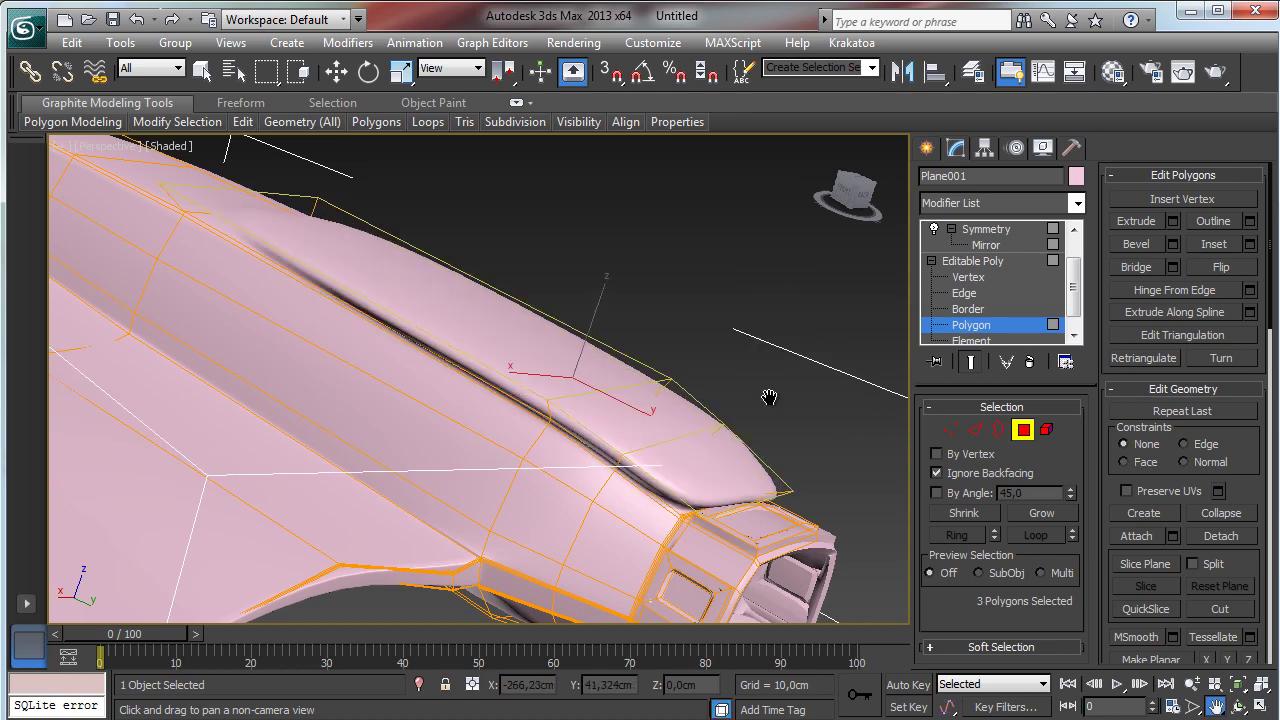
left_click(136, 20)
- Bevel the three upper body polygons with a height of 4.526 cm and an outline of -0.184 cm
left_click(1172, 244)
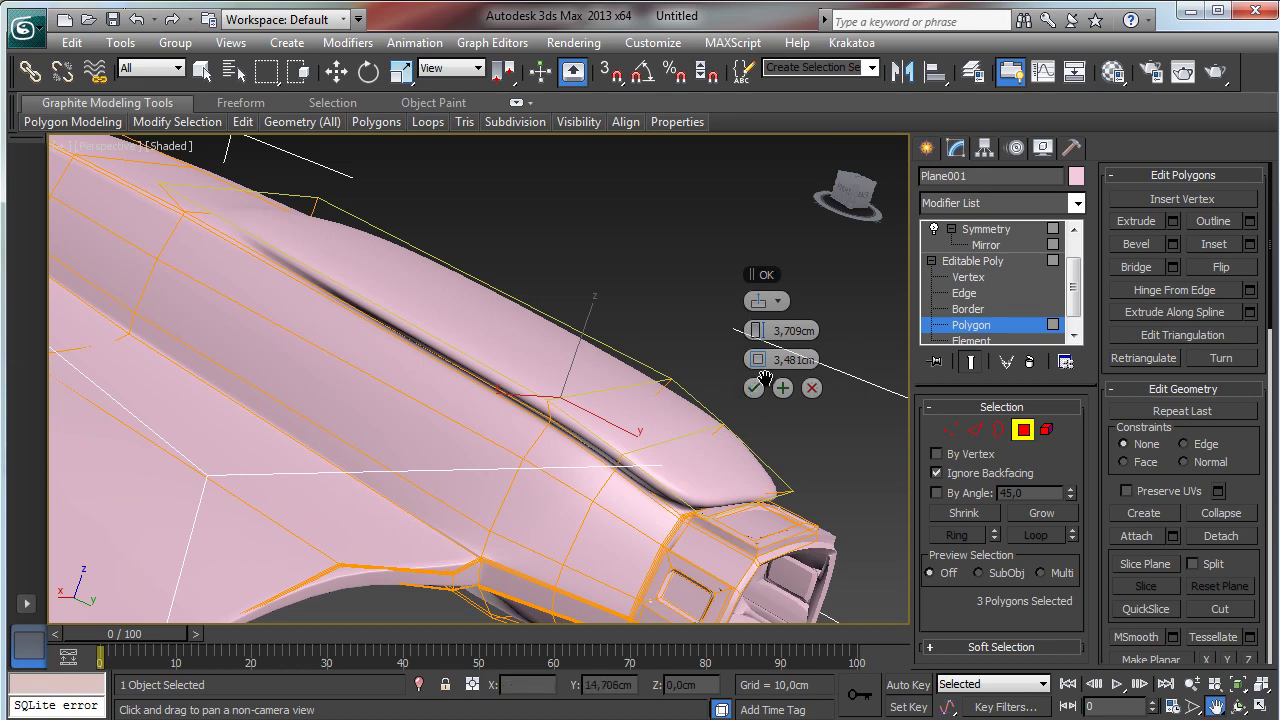
left_click_drag(757, 330, 750, 359)
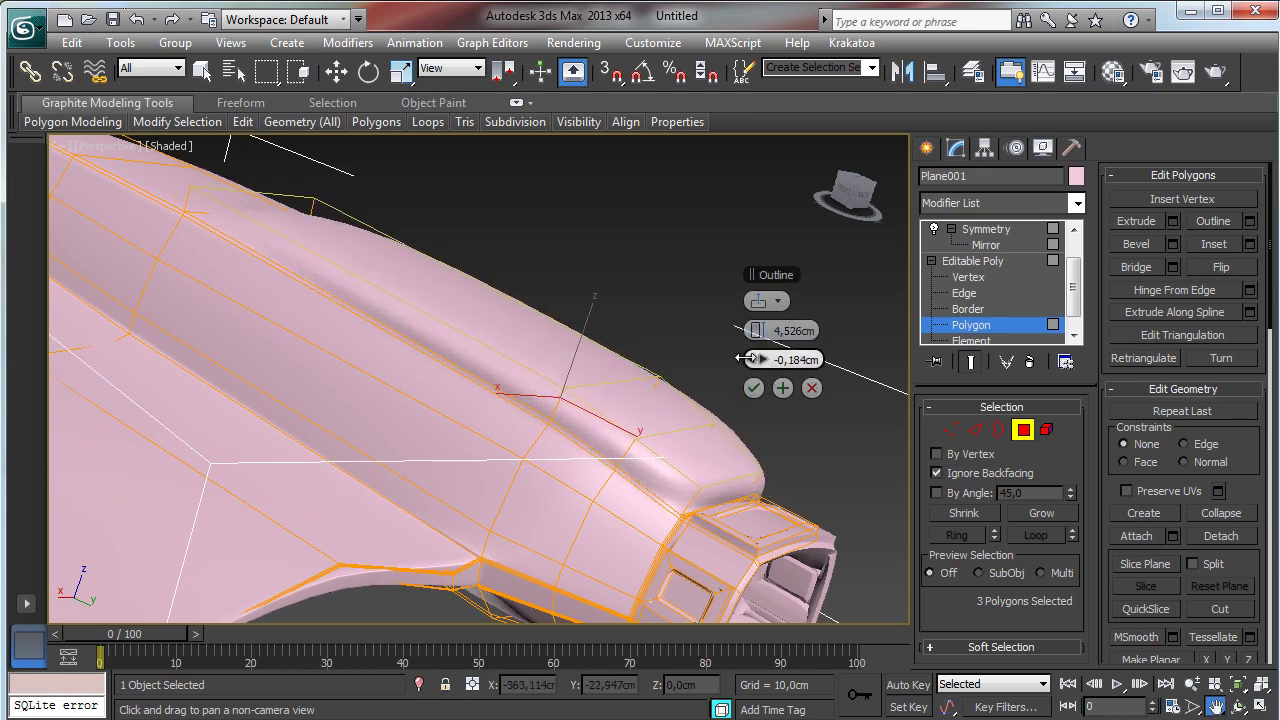
left_click(754, 388)
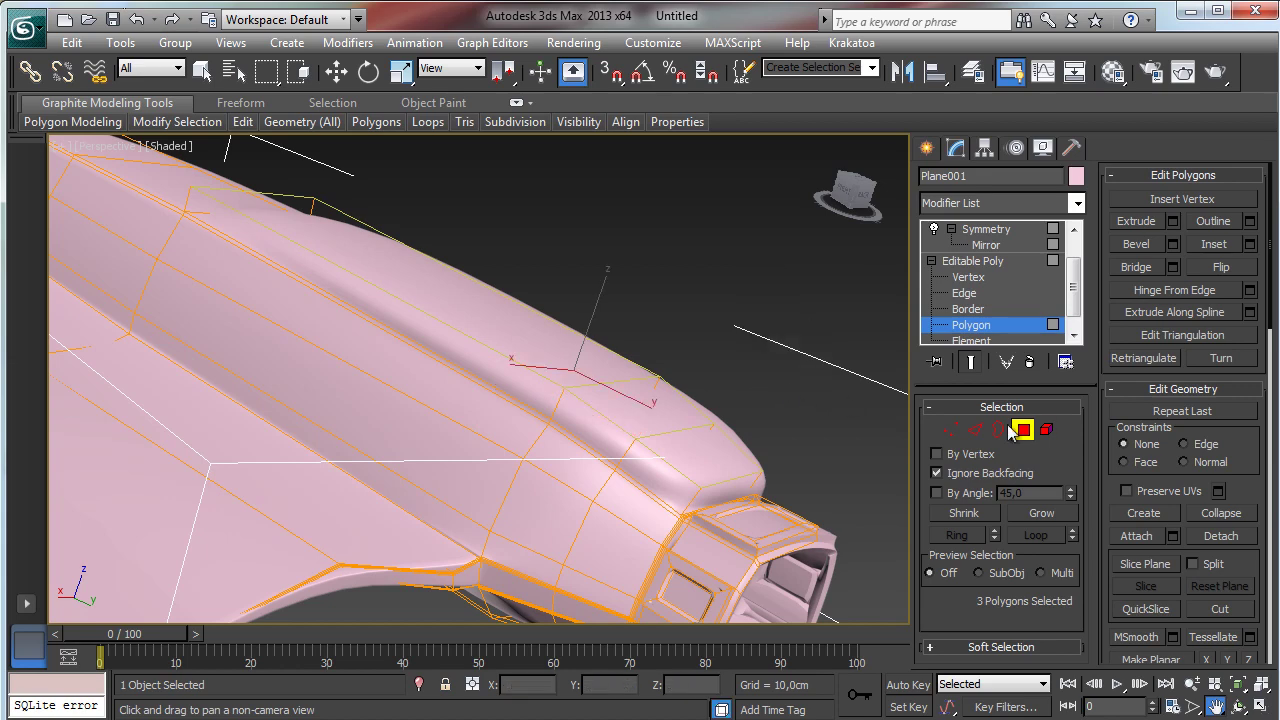
- Select the eight edges outlining the raised hump's upper surface on the rear of the body
left_click(975, 429)
left_click(664, 465)
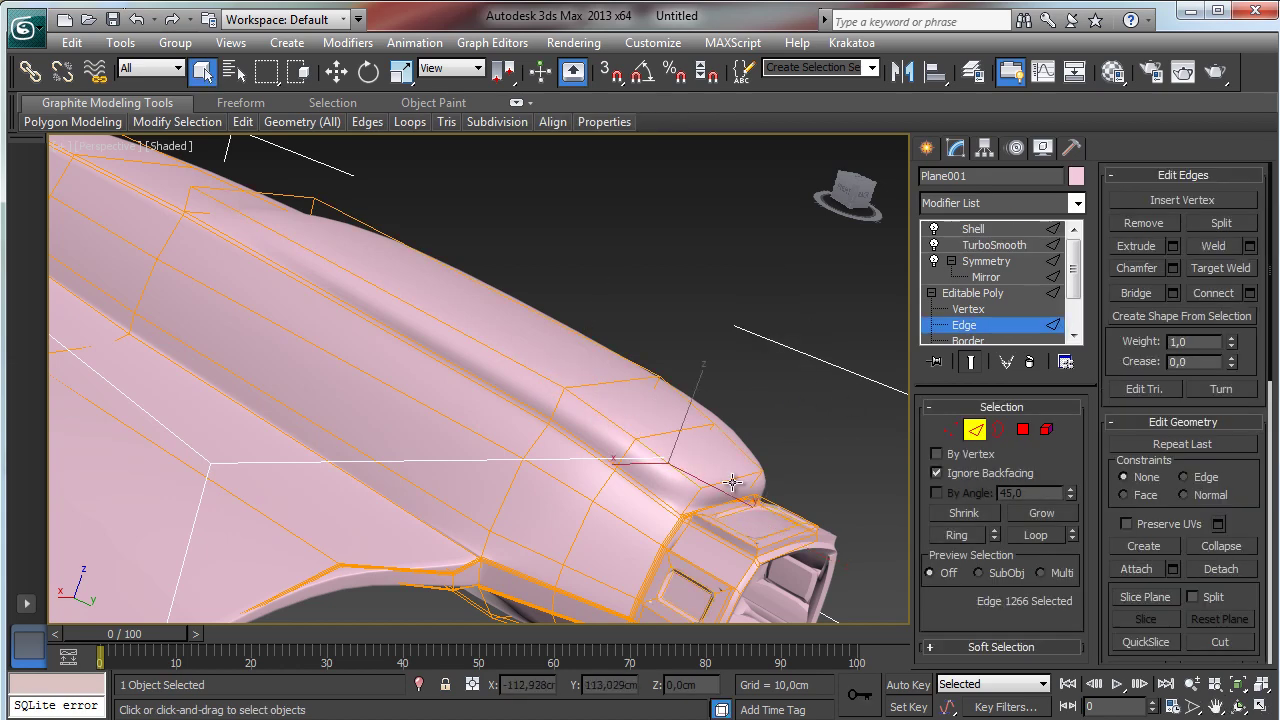
left_click(726, 484, "ctrl")
left_click(603, 417, "ctrl")
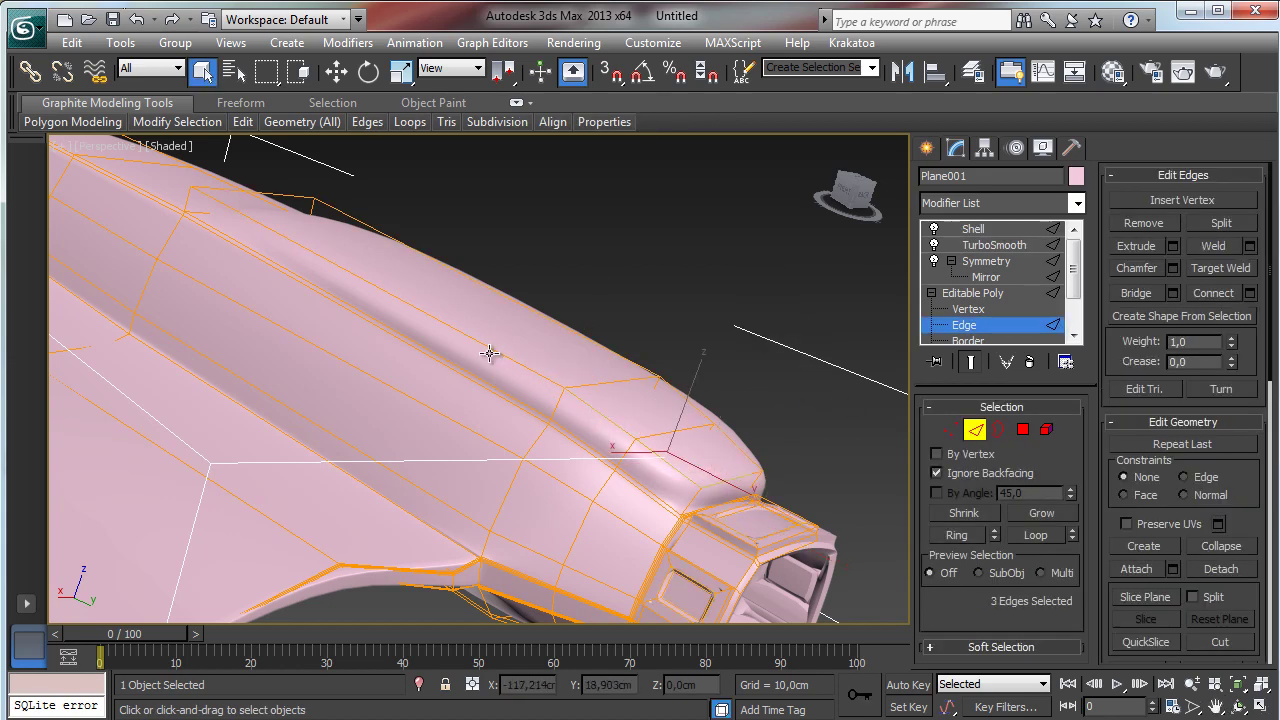
left_click(293, 242, "ctrl")
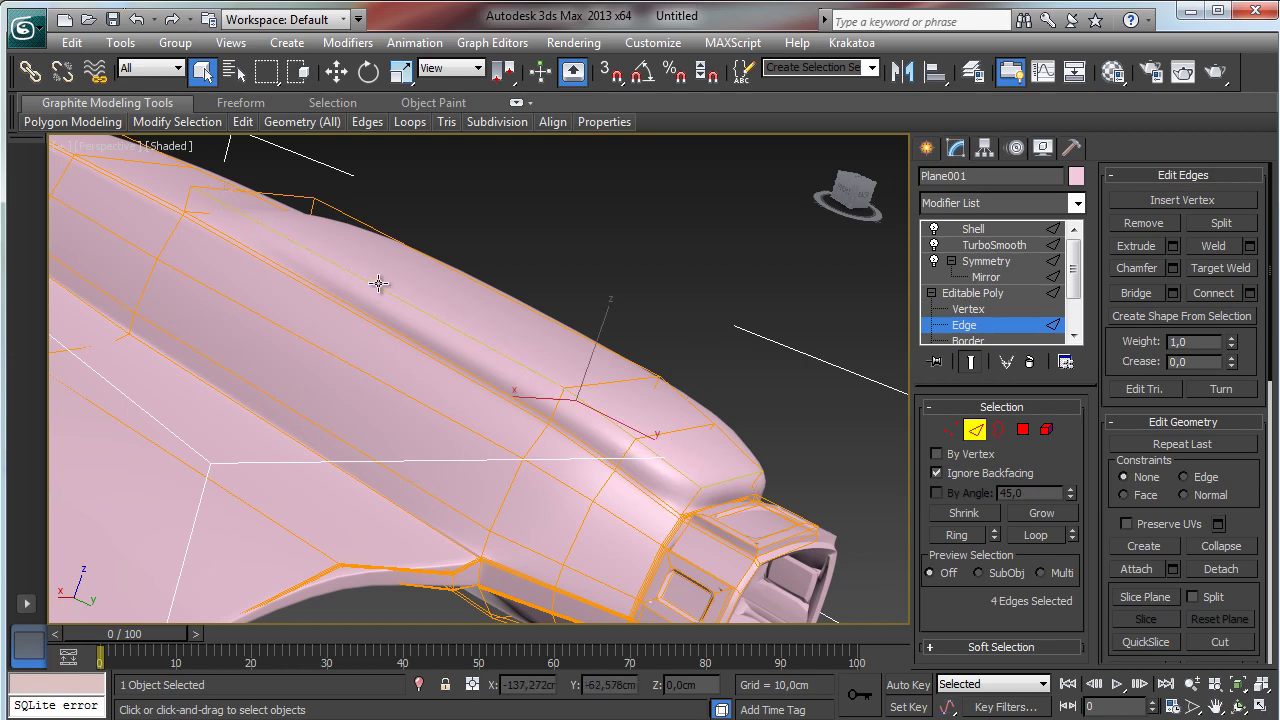
left_click(479, 377, "ctrl")
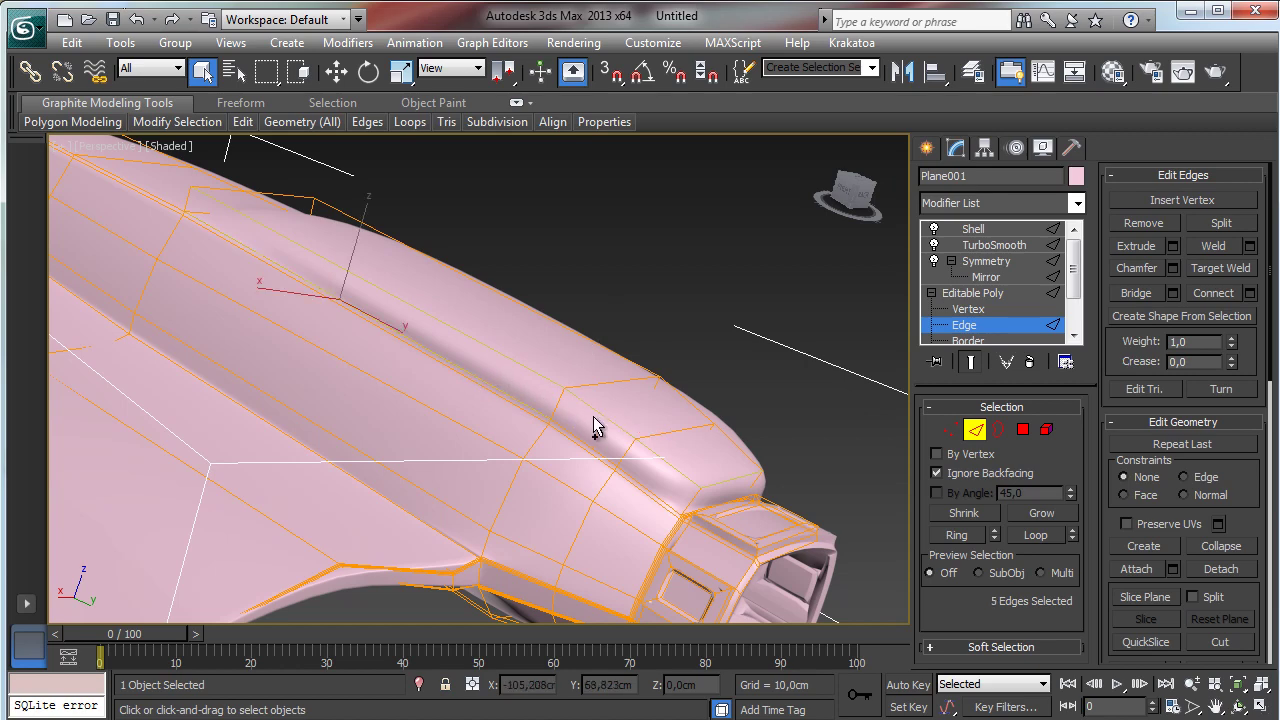
left_click(578, 440, "ctrl")
left_click(741, 493, "ctrl")
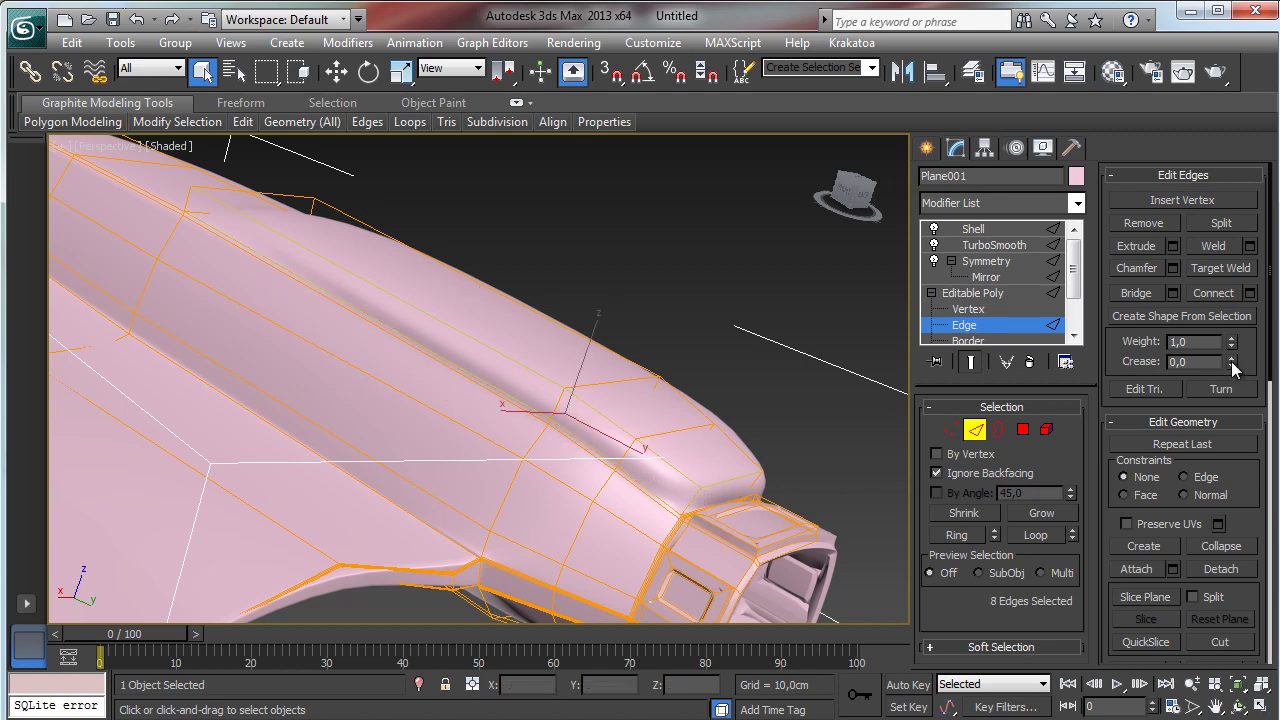
- Set the crease of the selected hump edges to 0.31
left_click_drag(1231, 363, 1230, 348)
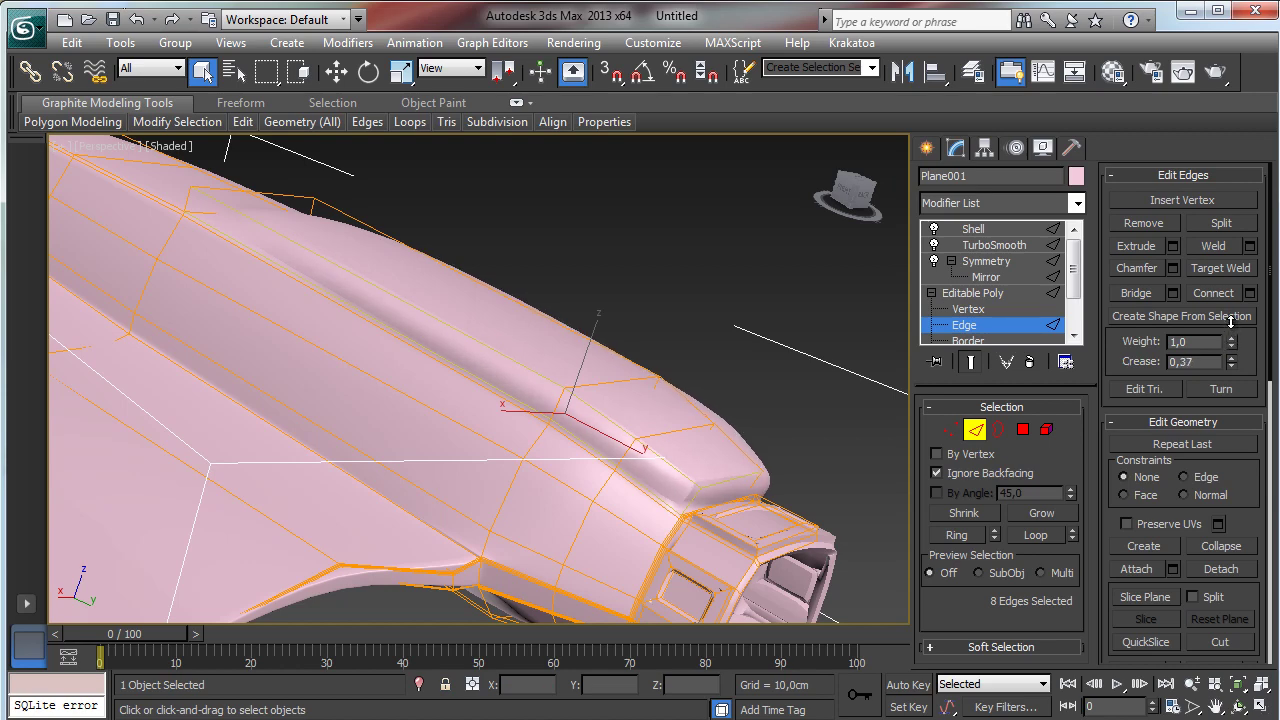
left_click_drag(1233, 320, 1233, 326)
left_click(1241, 706)
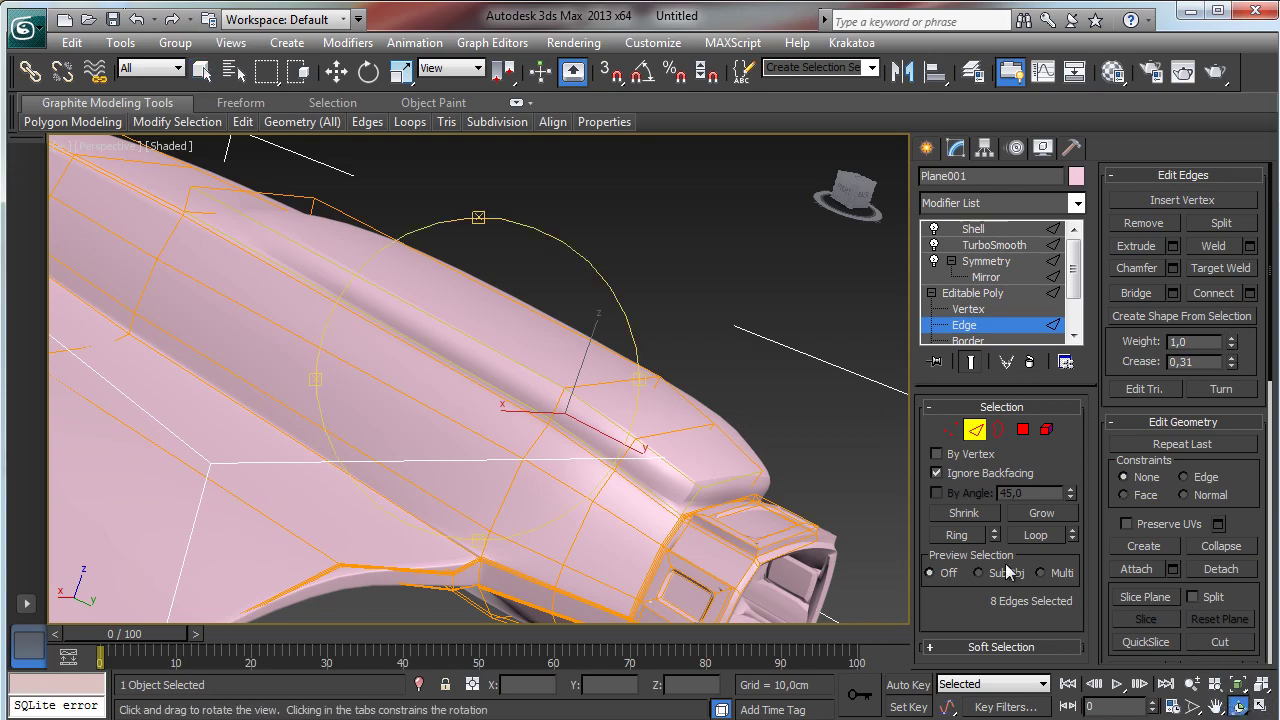
mouse_move(438, 360)
left_mouse_down()
mouse_move(437, 394)
mouse_move(586, 423)
mouse_move(642, 357)
mouse_move(677, 354)
mouse_move(560, 363)
mouse_move(437, 343)
mouse_move(374, 360)
mouse_move(438, 372)
left_mouse_up()
- Select the three polygons forming the side wall of the hump
left_click(1023, 430)
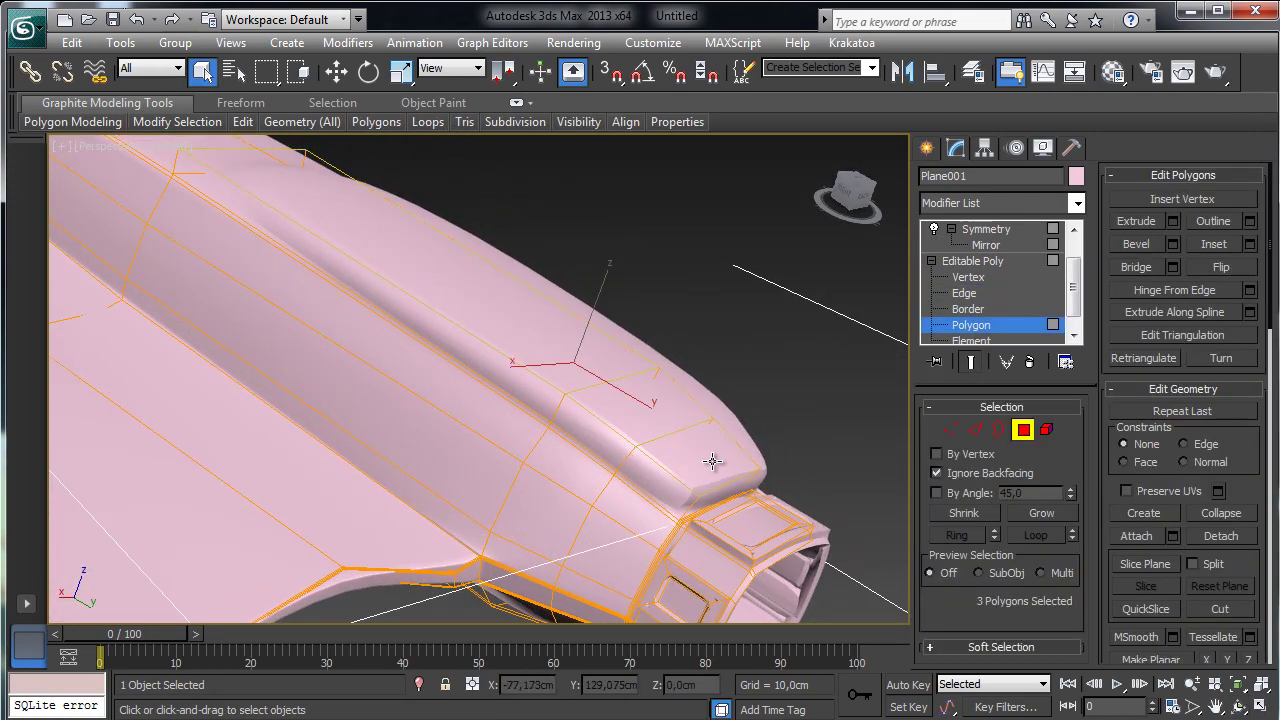
left_click(706, 459)
left_click(594, 444)
left_click(600, 448, "ctrl")
left_click(502, 374, "ctrl")
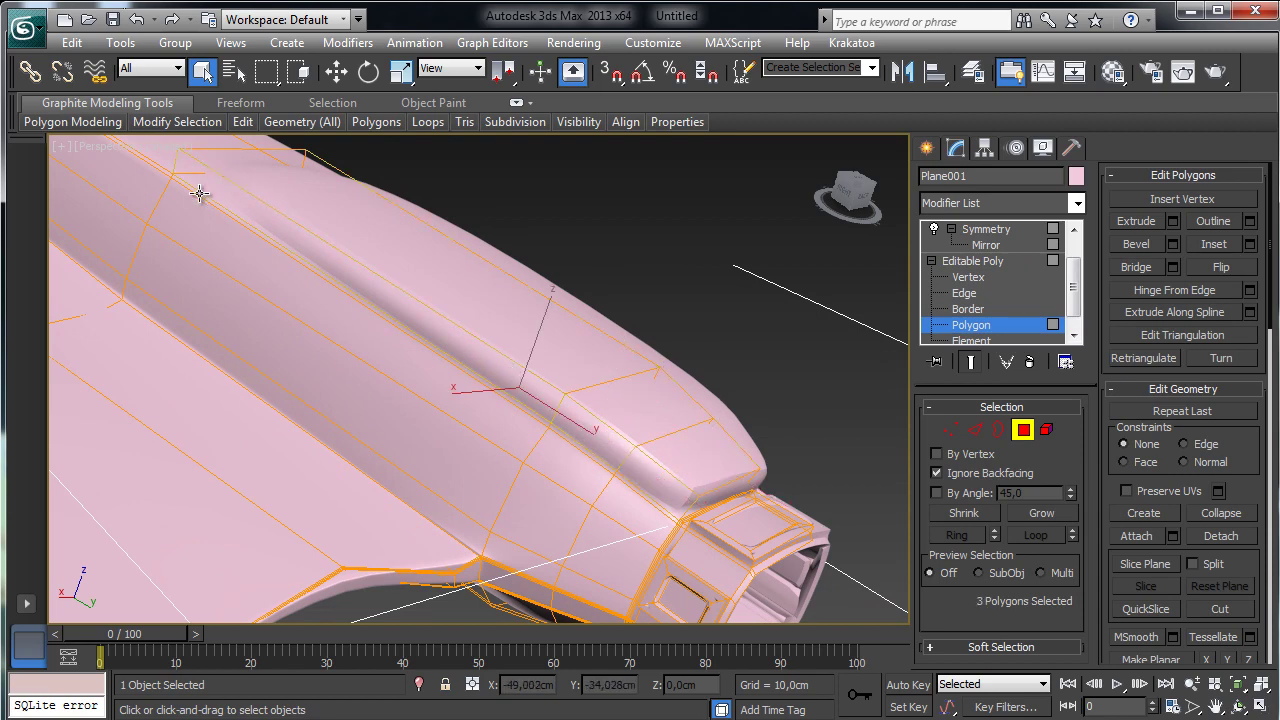
- Try insetting the hump's three side polygons by 0.655 cm and scaling them non-uniformly along Z
left_click(1246, 245)
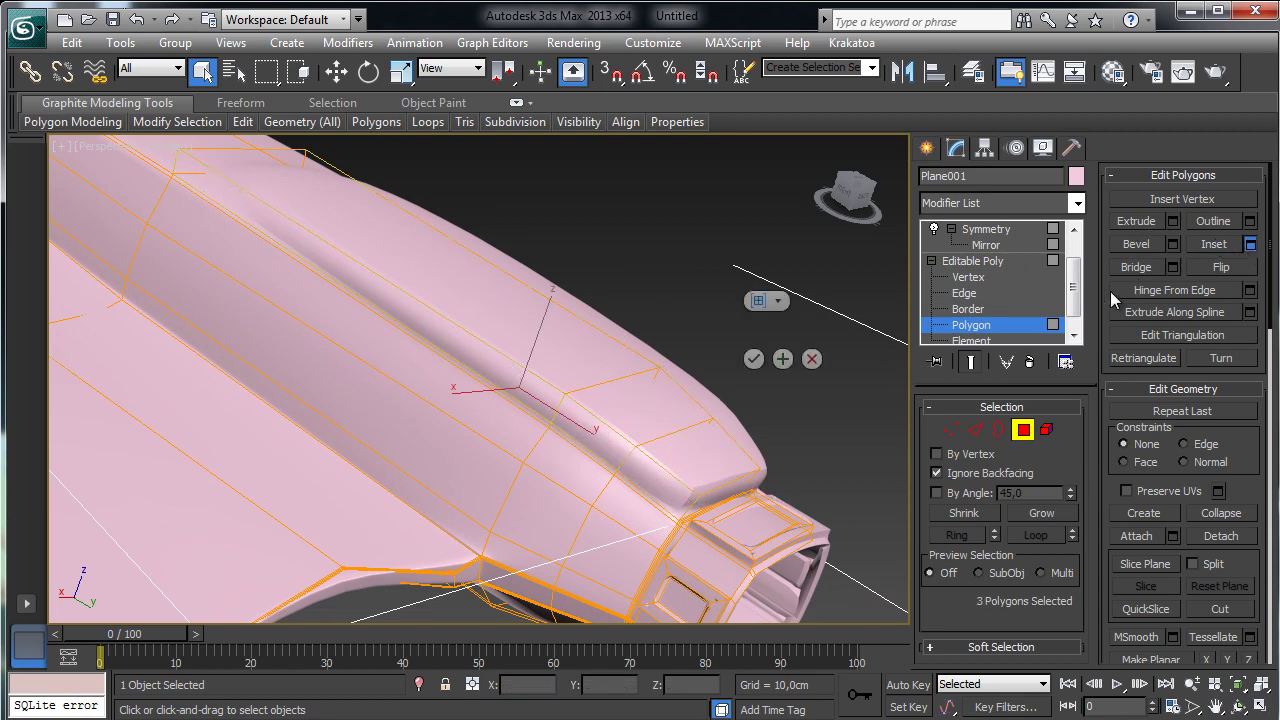
left_click_drag(757, 330, 741, 330)
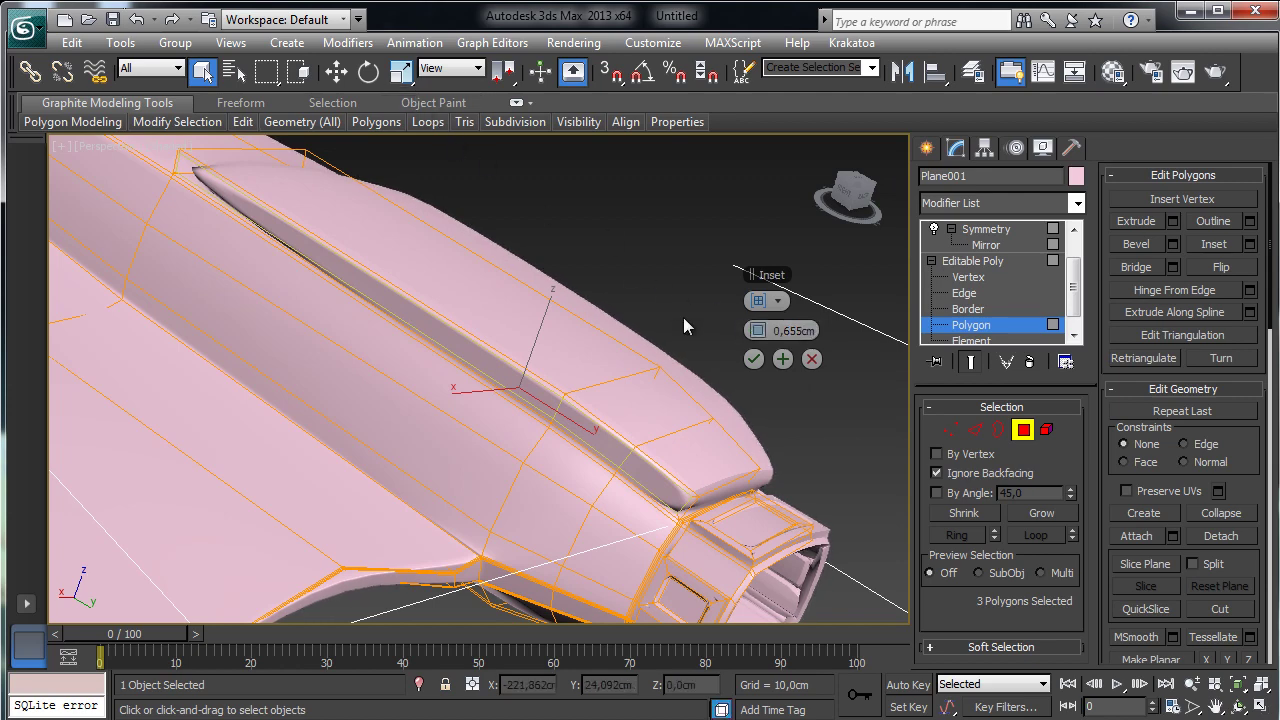
left_click(754, 360)
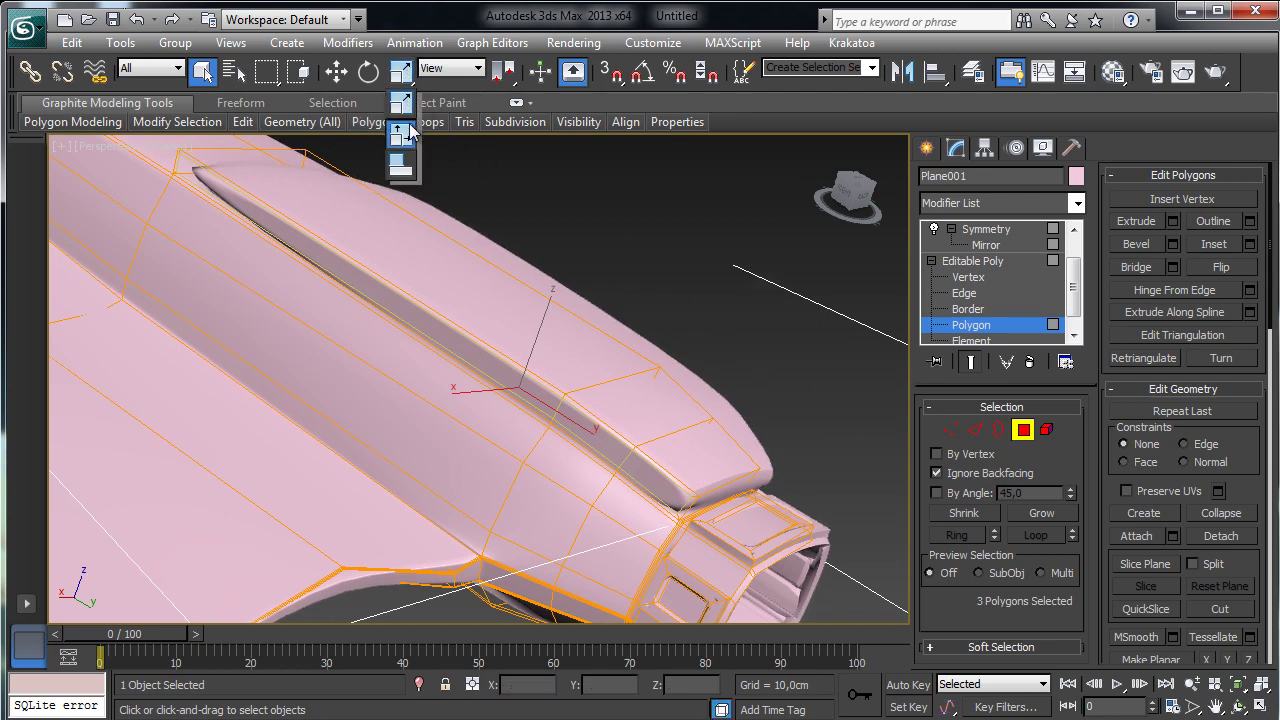
left_click(405, 74)
left_click_drag(548, 305, 515, 337)
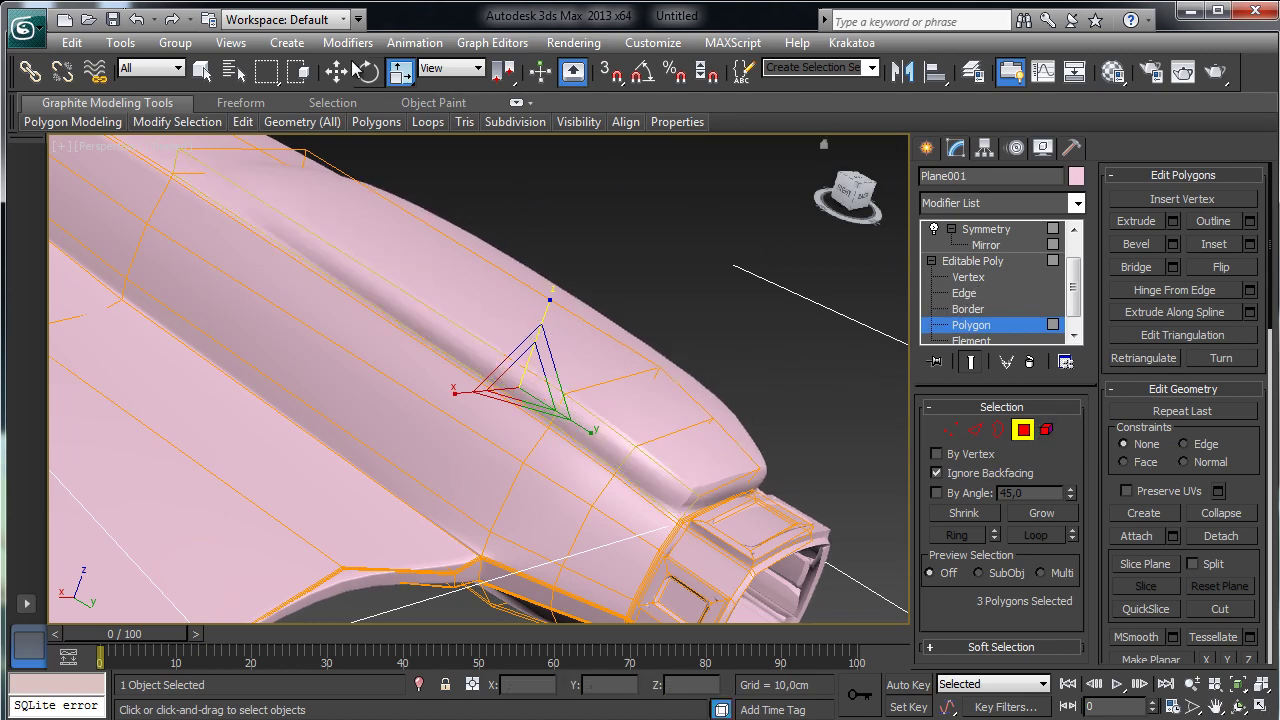
left_click(1173, 244)
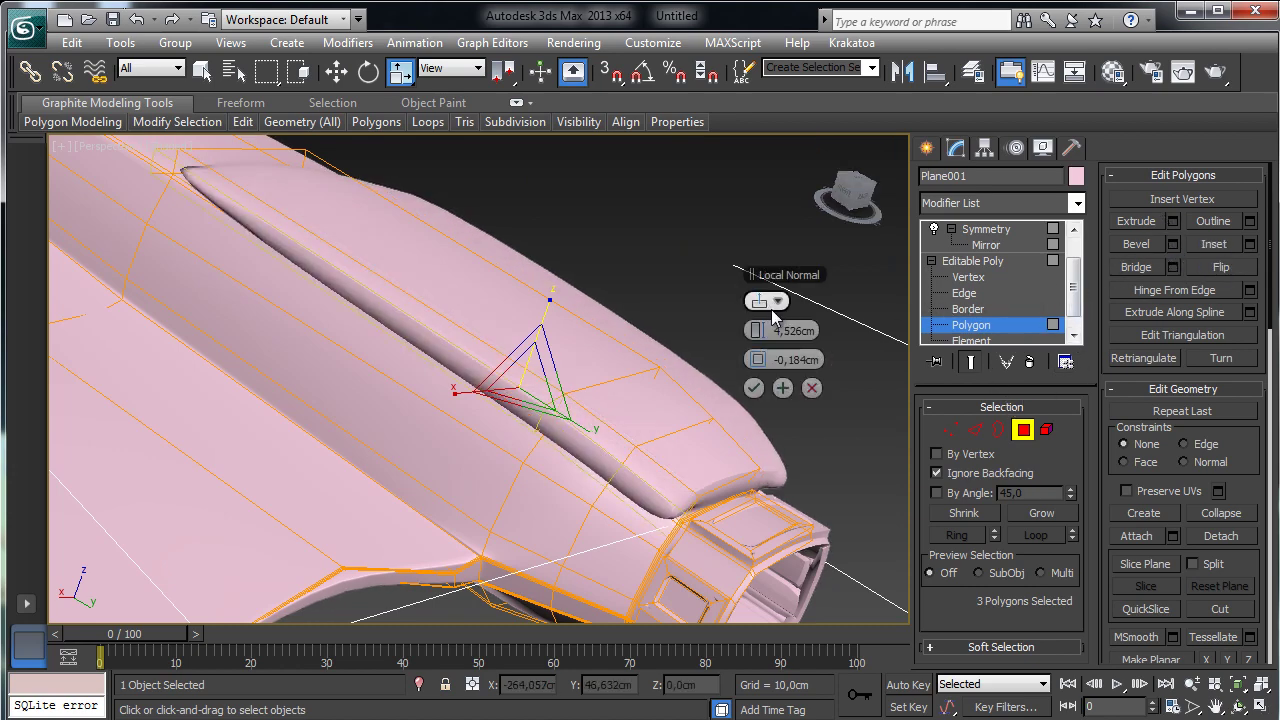
left_click_drag(768, 330, 741, 333)
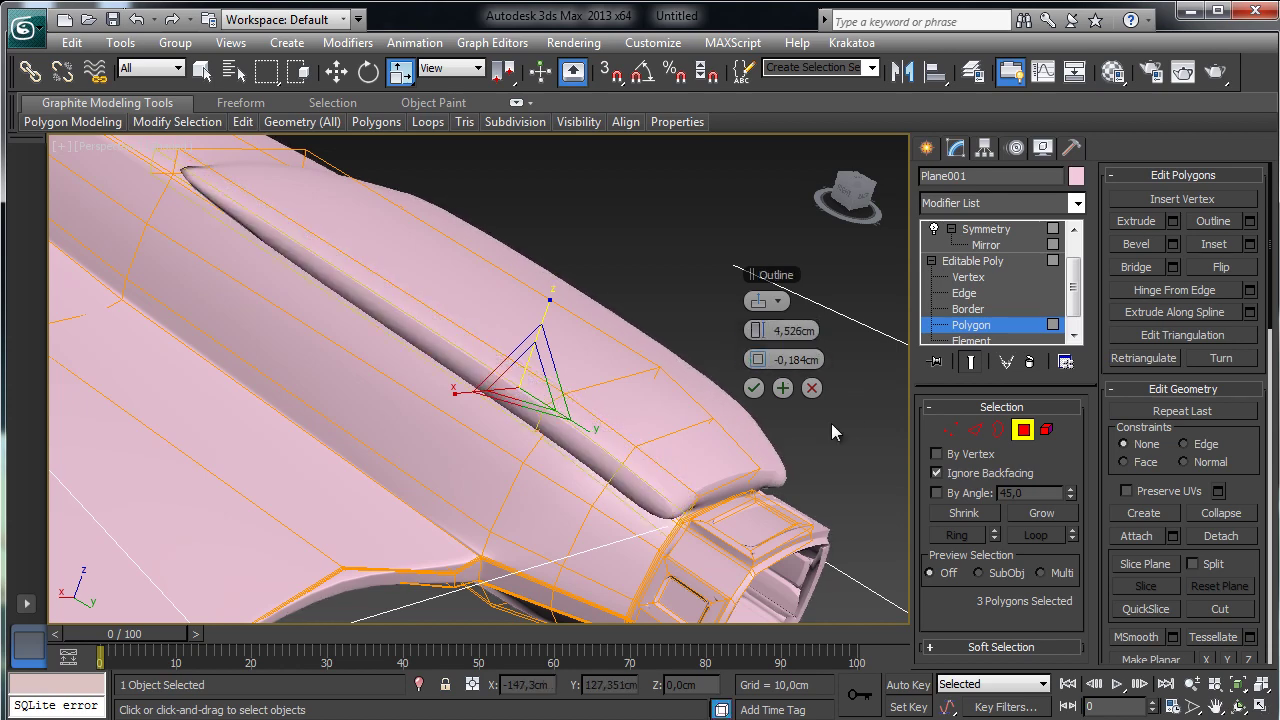
left_click(811, 388)
- Select the strip of six polygons running along the body's side above the wing, from nose to open end
left_click(1023, 429)
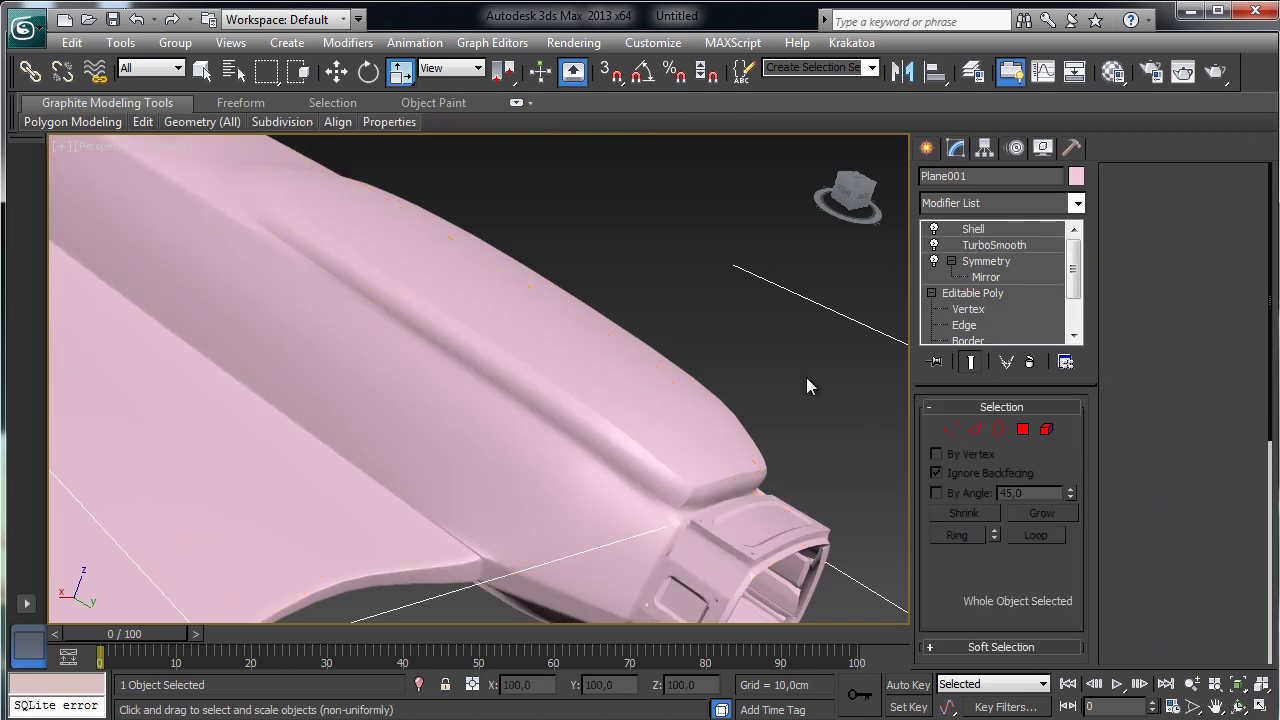
left_click(1192, 684)
left_click_drag(509, 371, 512, 440)
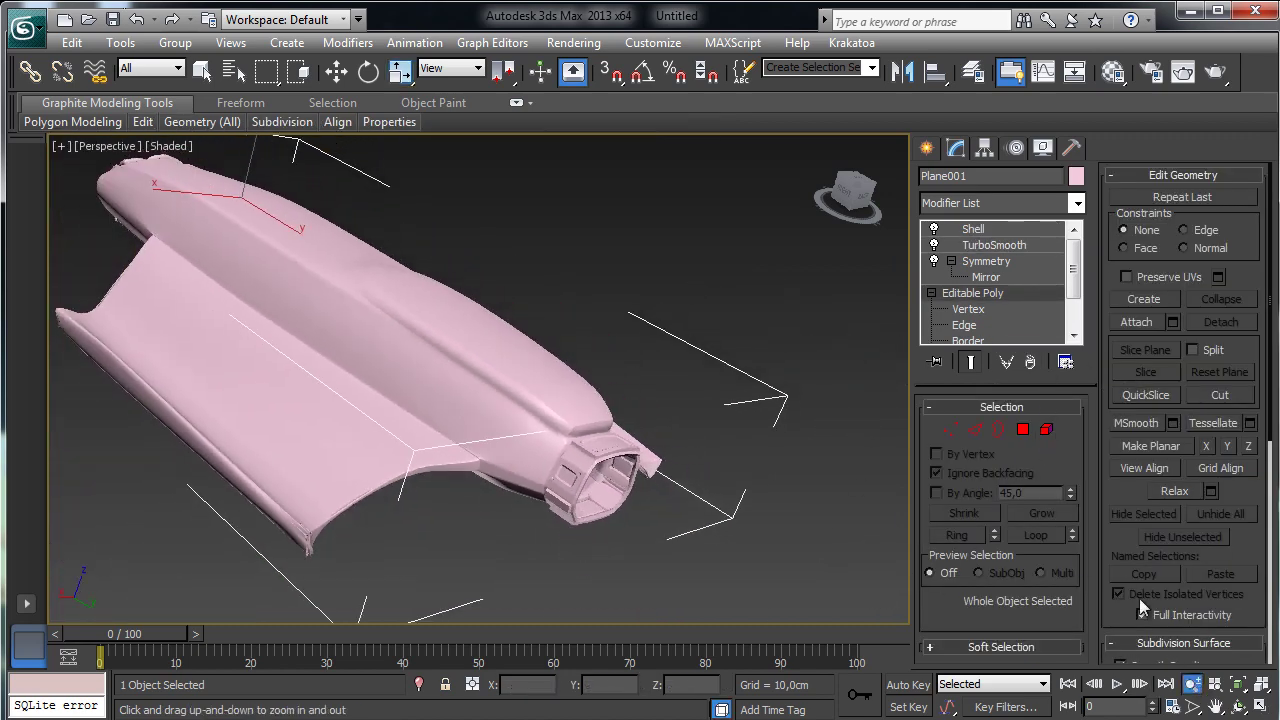
left_click(1238, 706)
left_click_drag(526, 390, 728, 371)
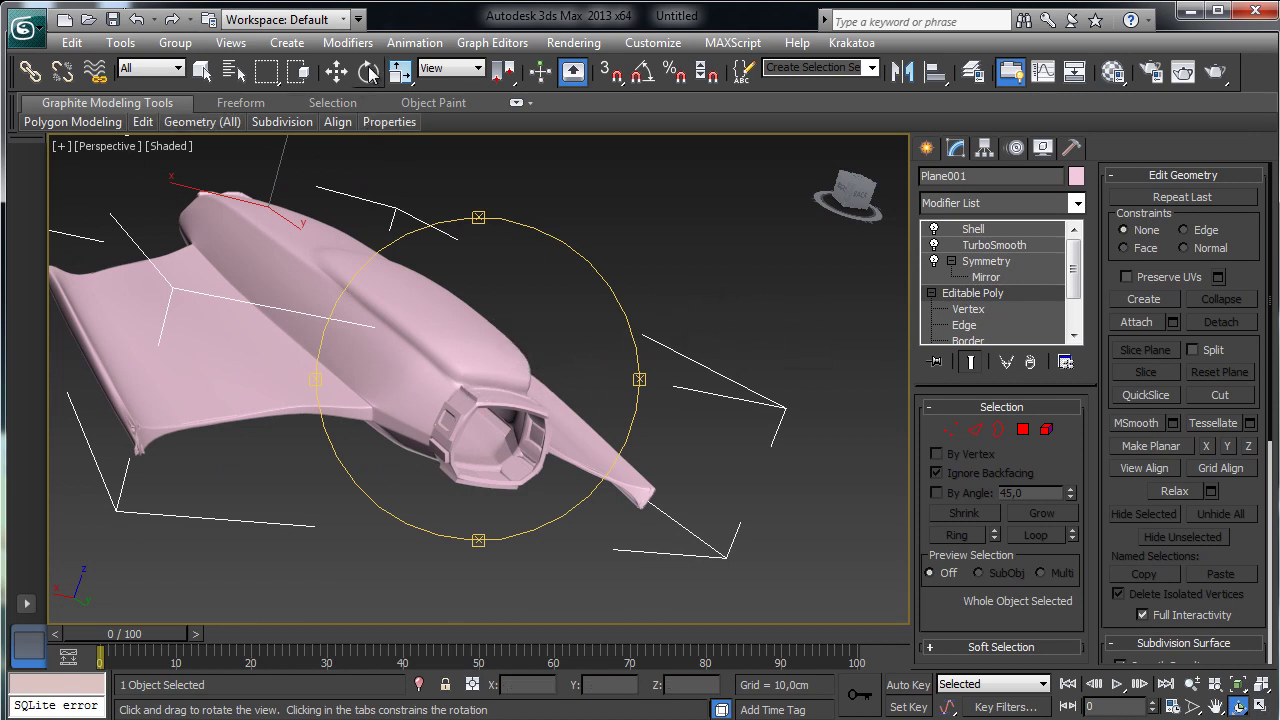
left_click(1022, 432)
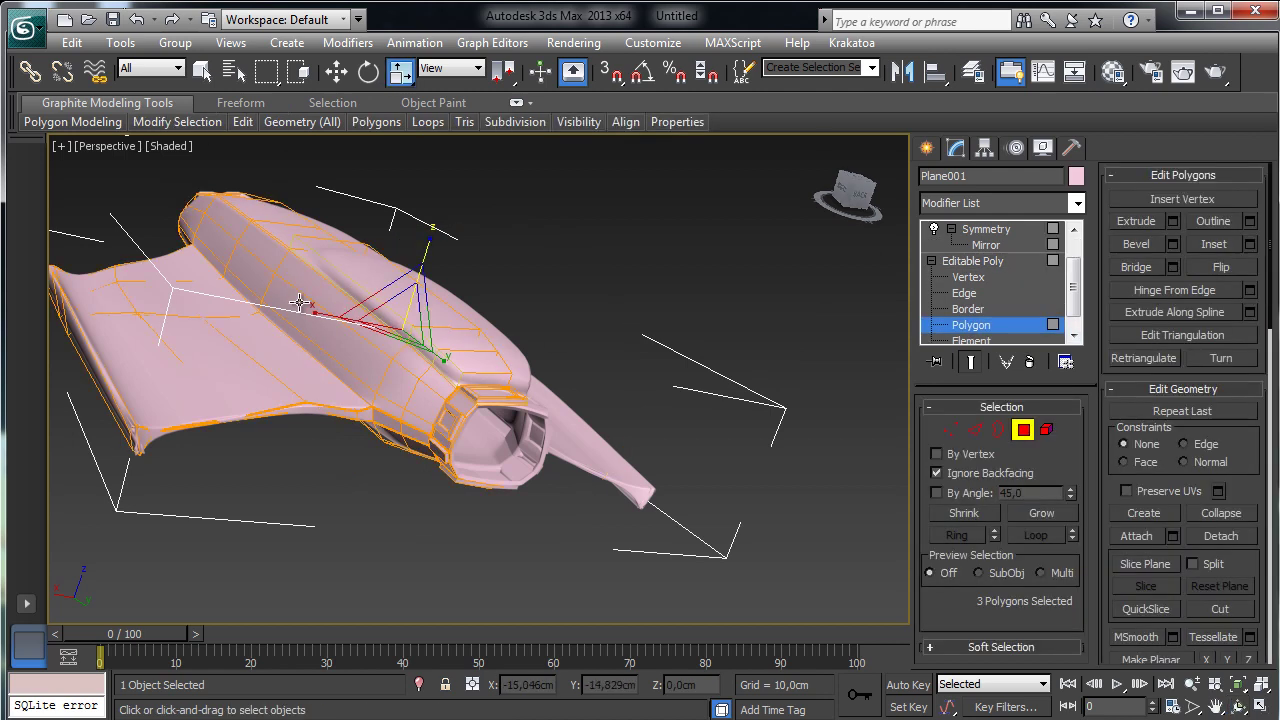
left_click(249, 271)
left_click(210, 230, "ctrl")
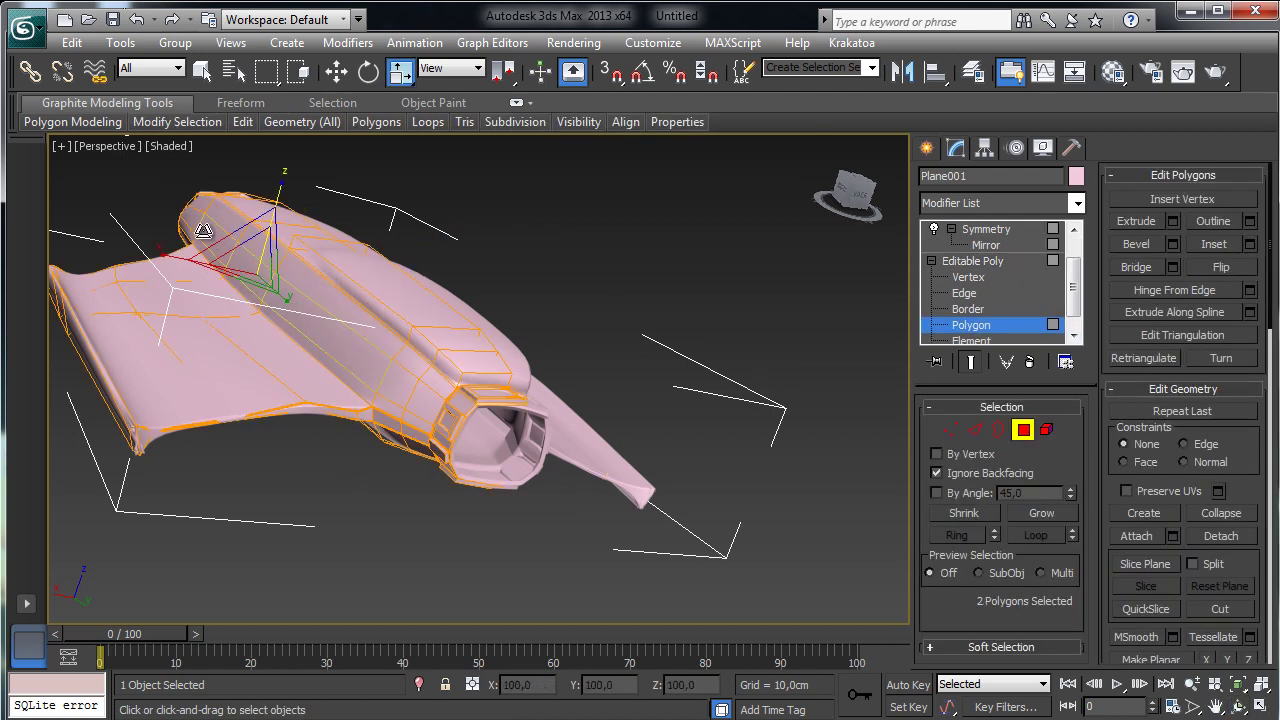
left_click(193, 221, "ctrl")
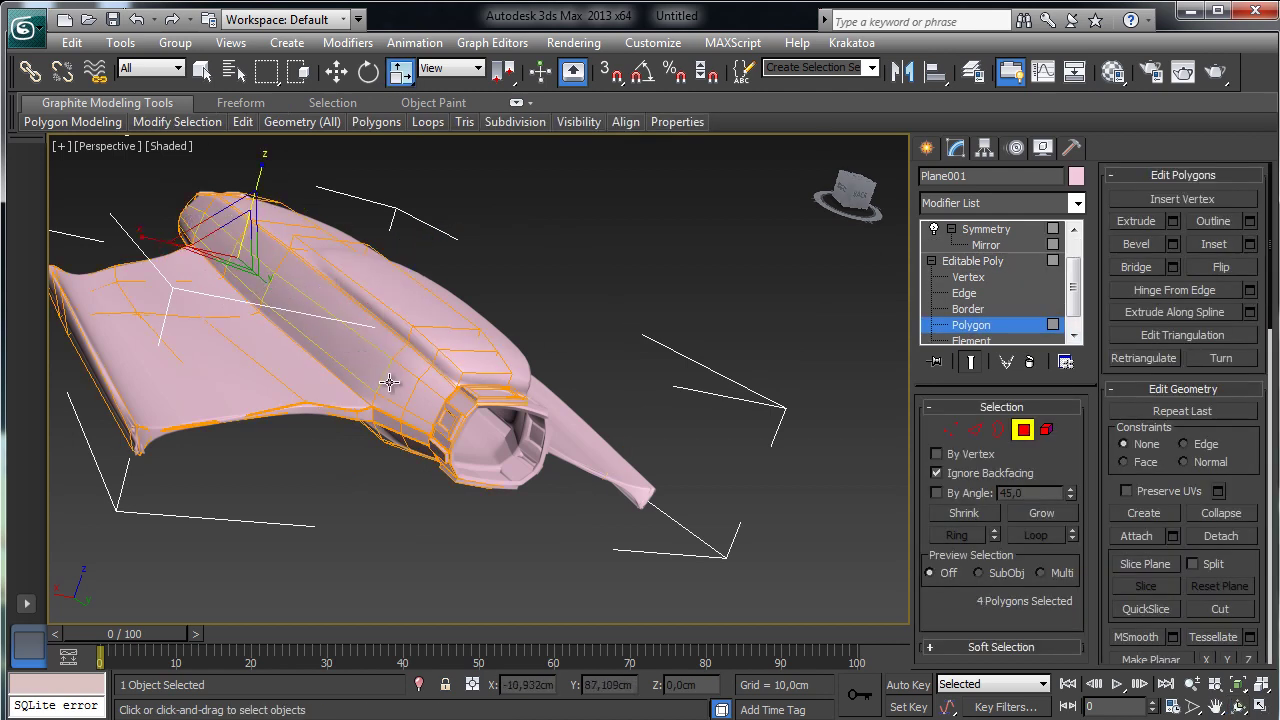
left_click(390, 381, "ctrl")
left_click(455, 408, "ctrl")
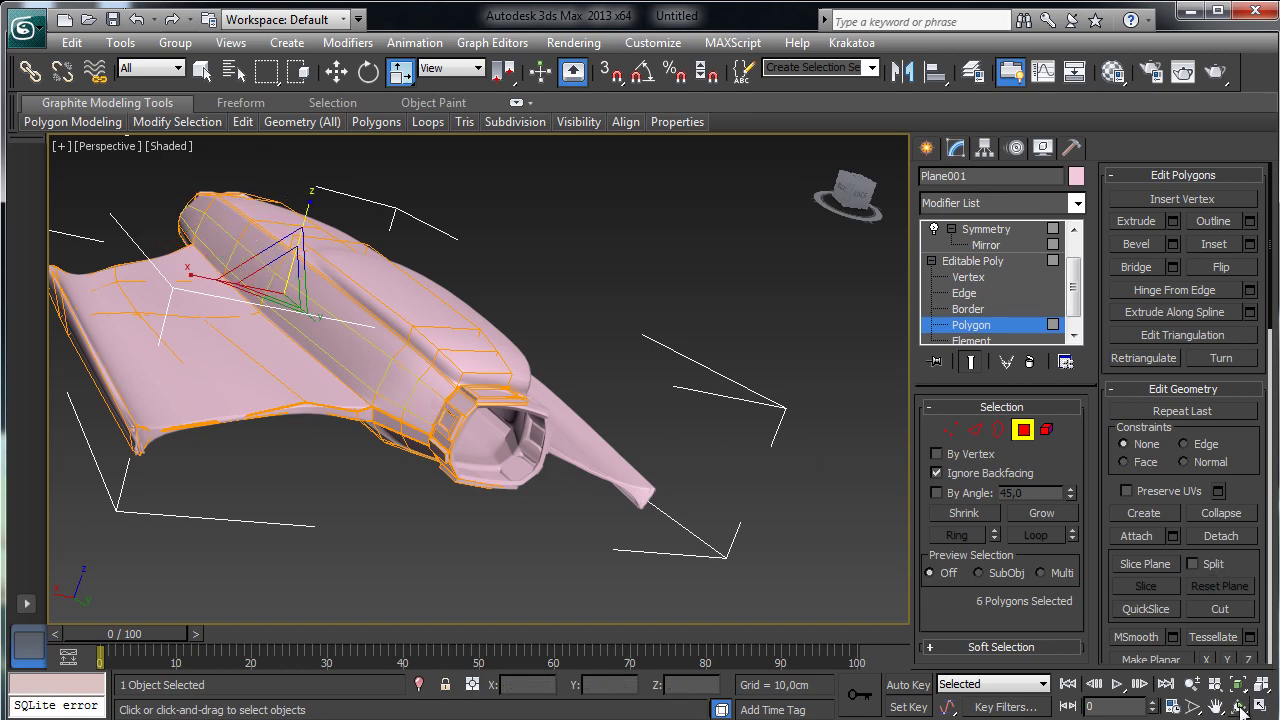
- Inset the six polygons of the body's side strip by 1.051 cm as one group
left_click(1240, 708)
left_click_drag(737, 506, 697, 403)
left_click(201, 70)
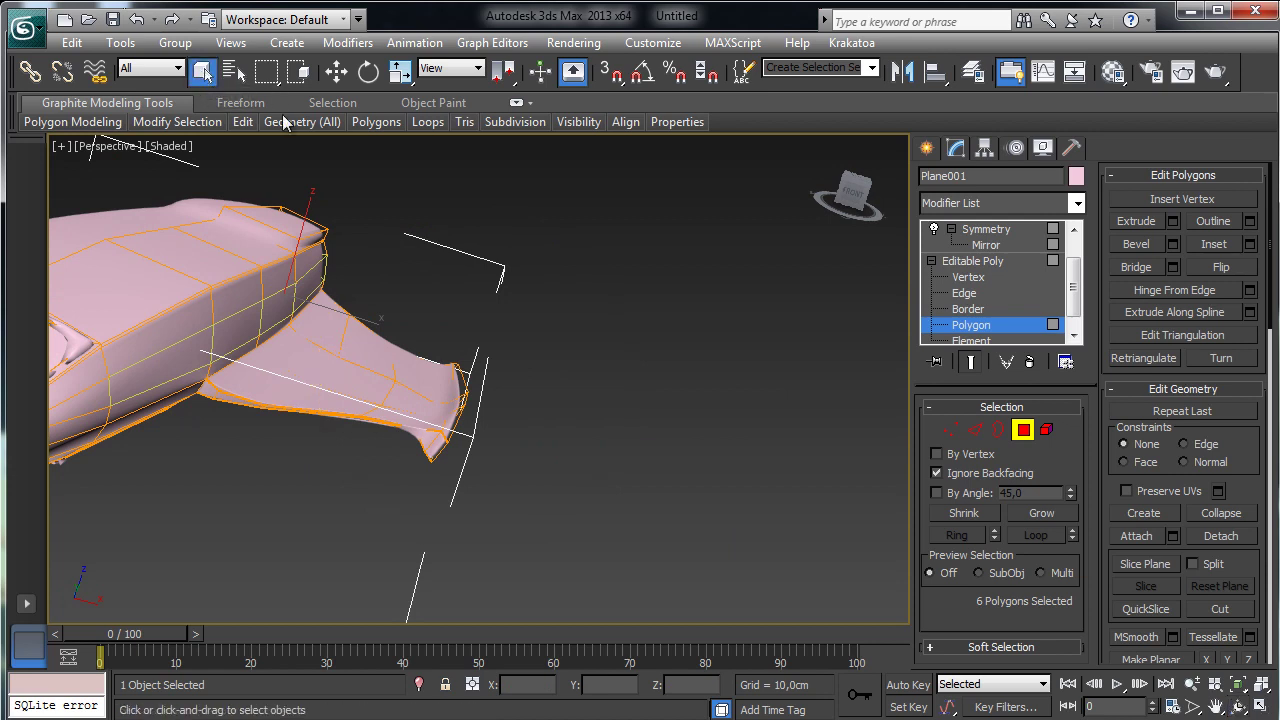
left_click(1249, 245)
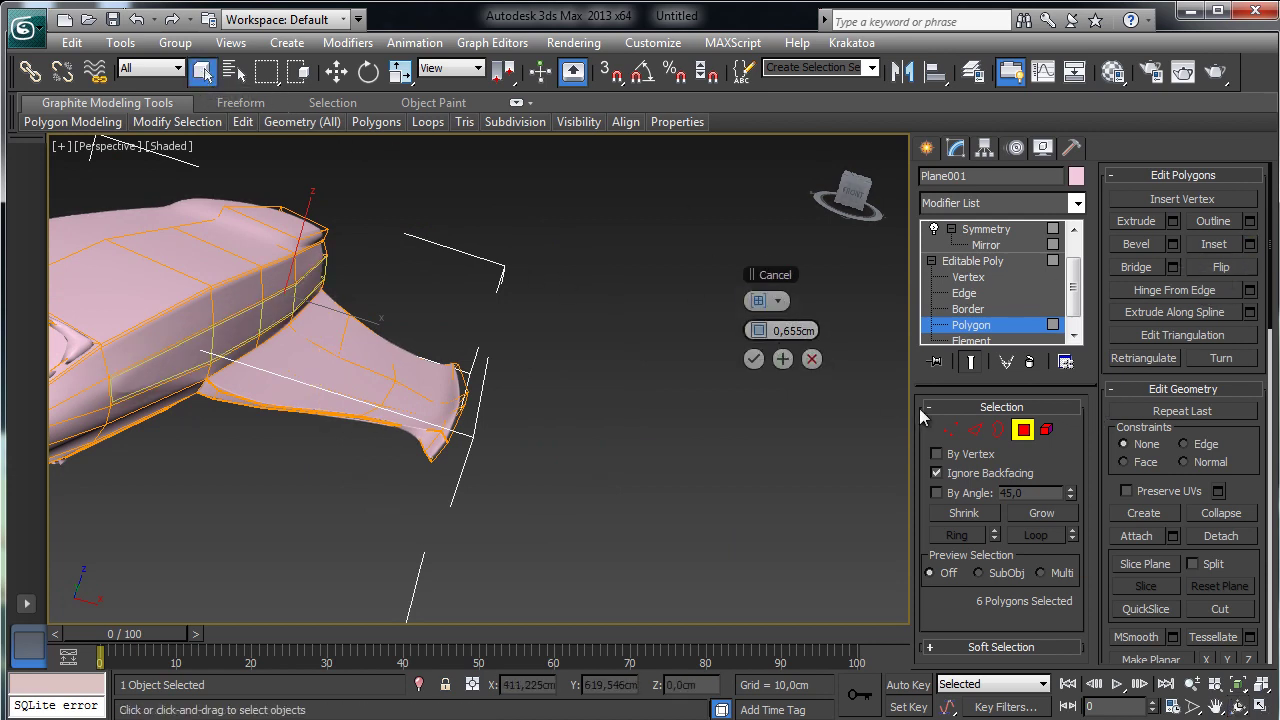
key("ctrl+r")
left_click_drag(475, 409, 453, 432)
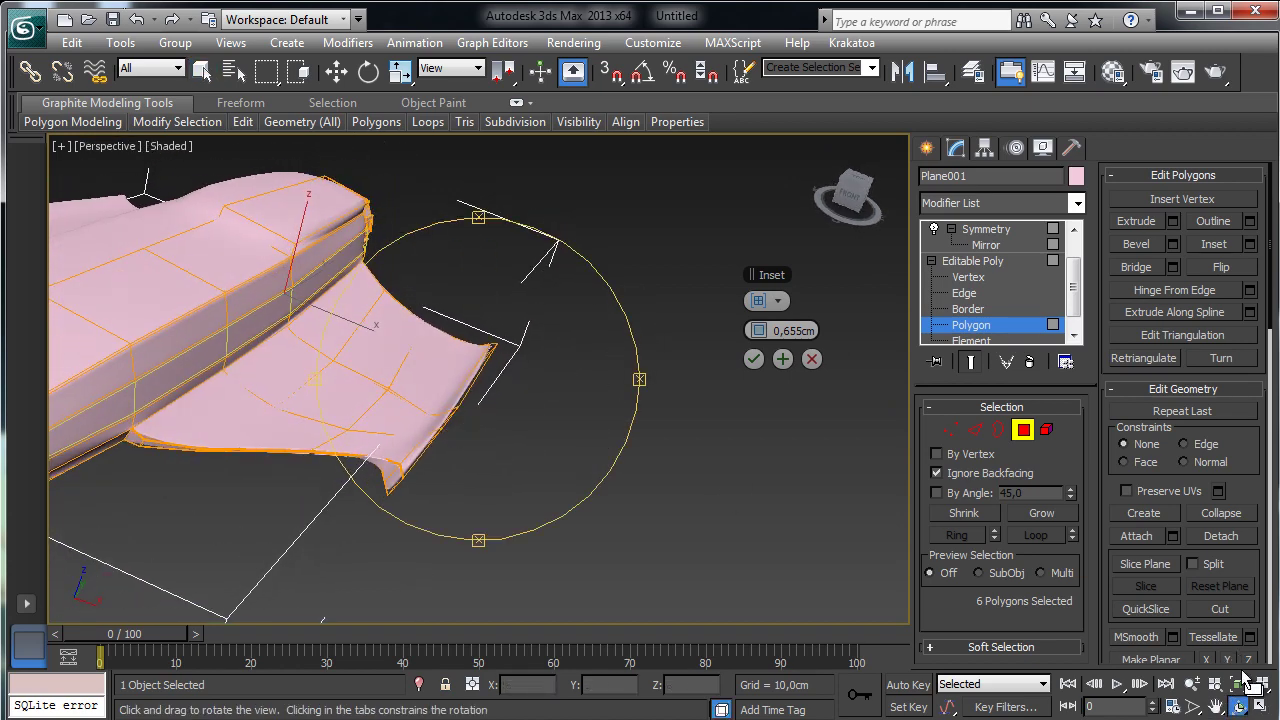
left_click(1215, 706)
middle_click_drag(451, 446, 740, 480, "alt")
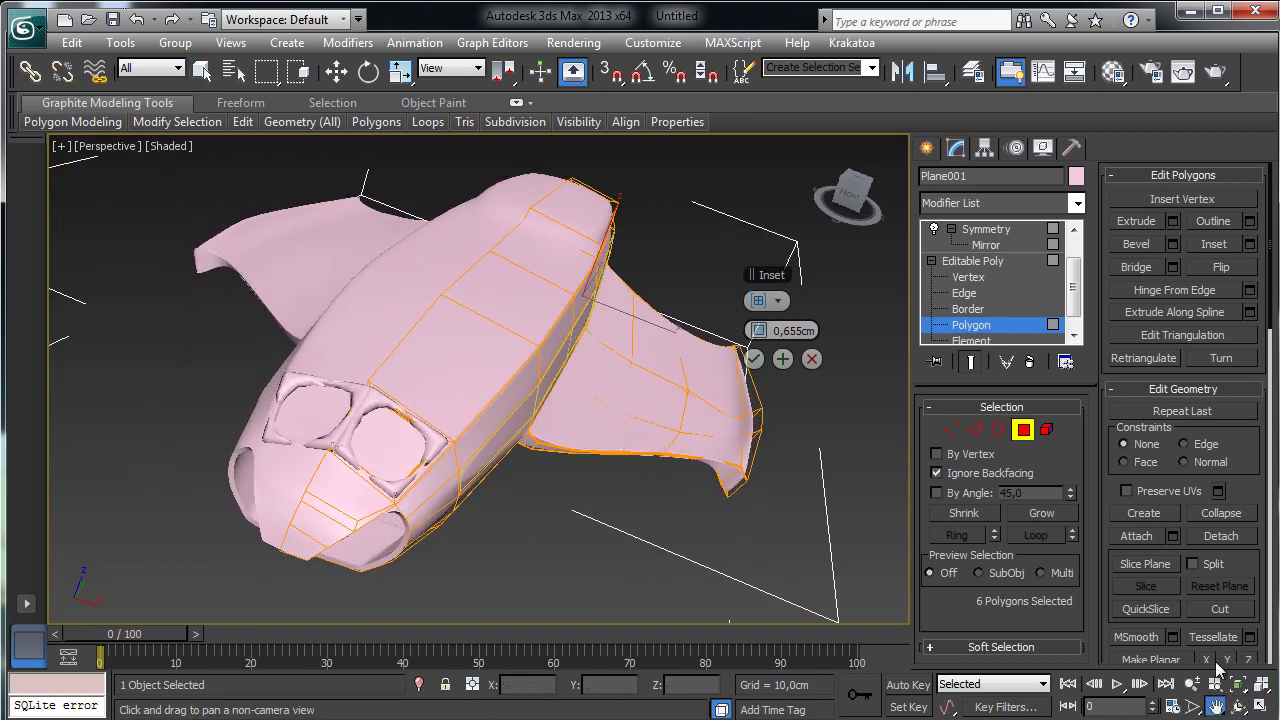
left_click(1238, 706)
left_click_drag(565, 422, 758, 332)
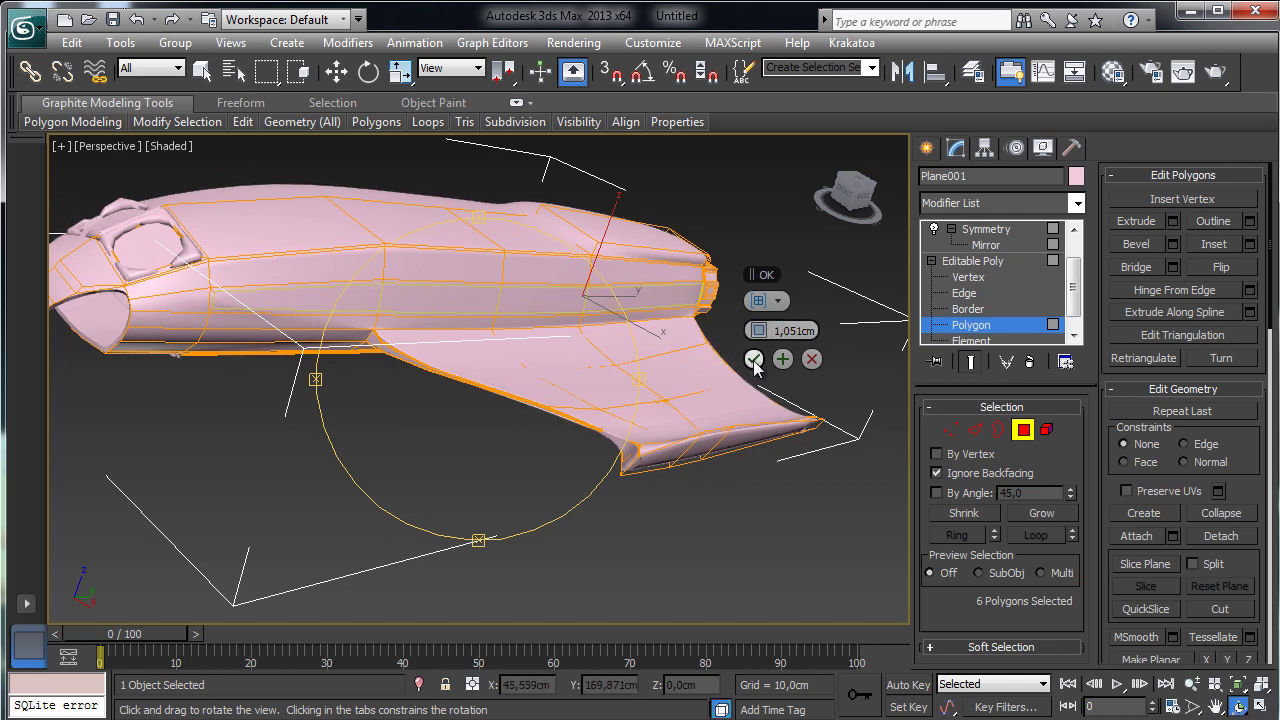
left_click(754, 360)
- Extrude the inset side strip by 1.032 cm
left_click(1172, 222)
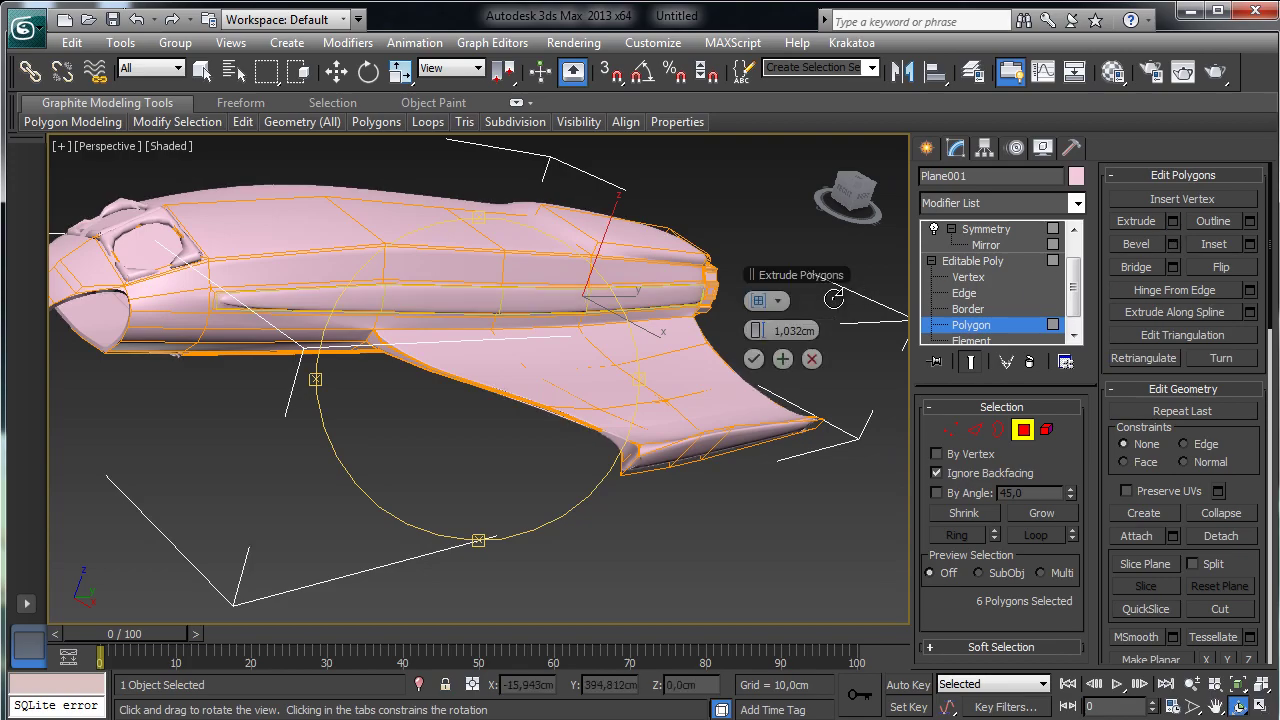
left_click_drag(451, 349, 330, 322)
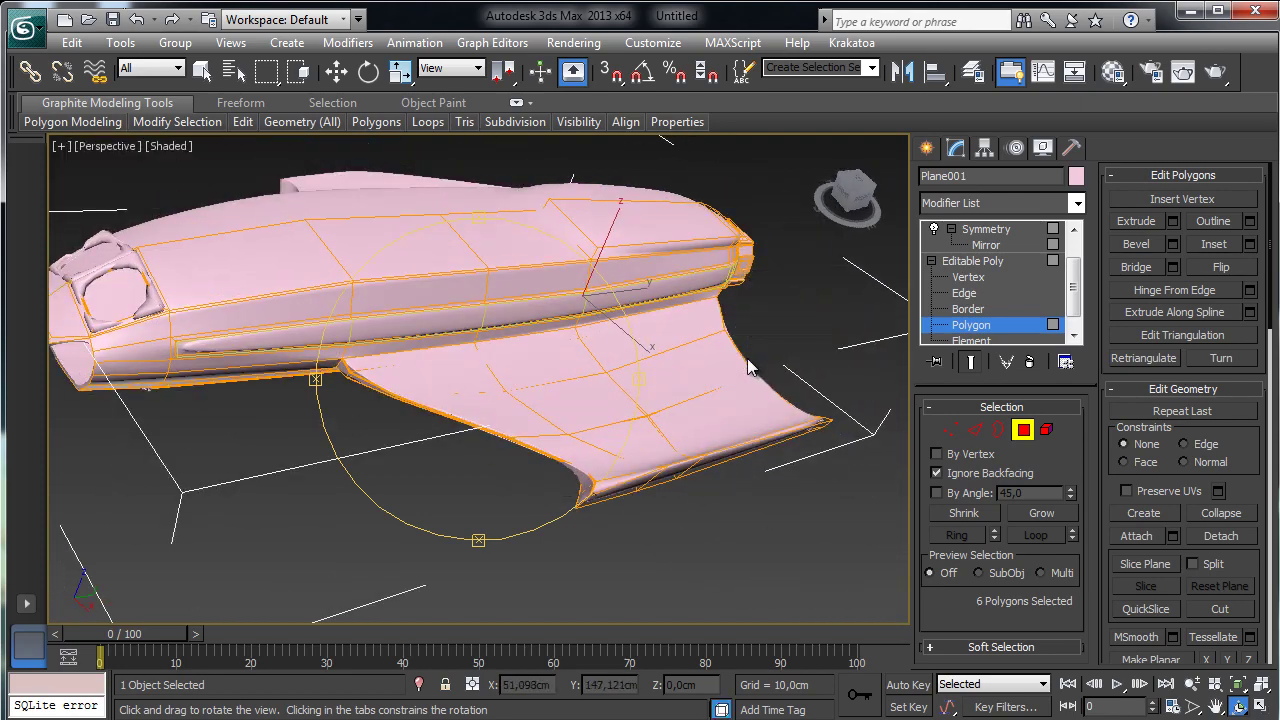
left_click(826, 362)
- Switch to edge editing, display edged faces and hide the end result of the modifiers to expose the base mesh
left_click(976, 429)
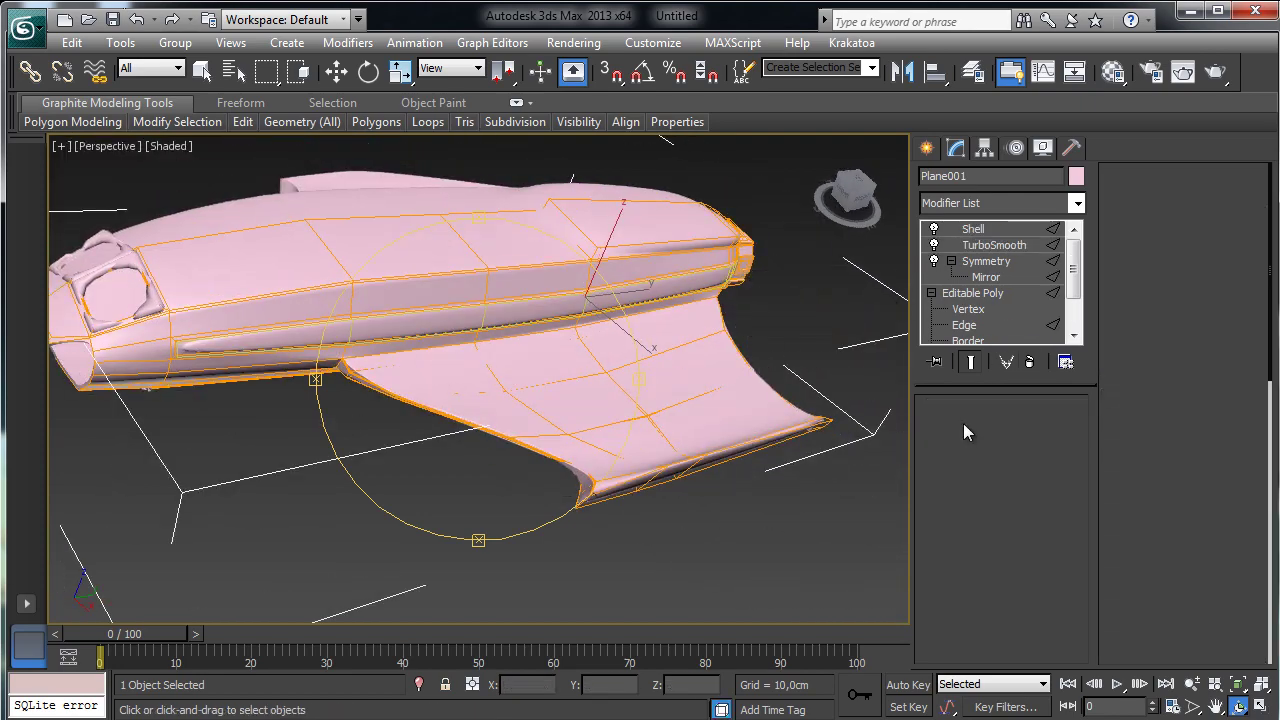
left_click(165, 147)
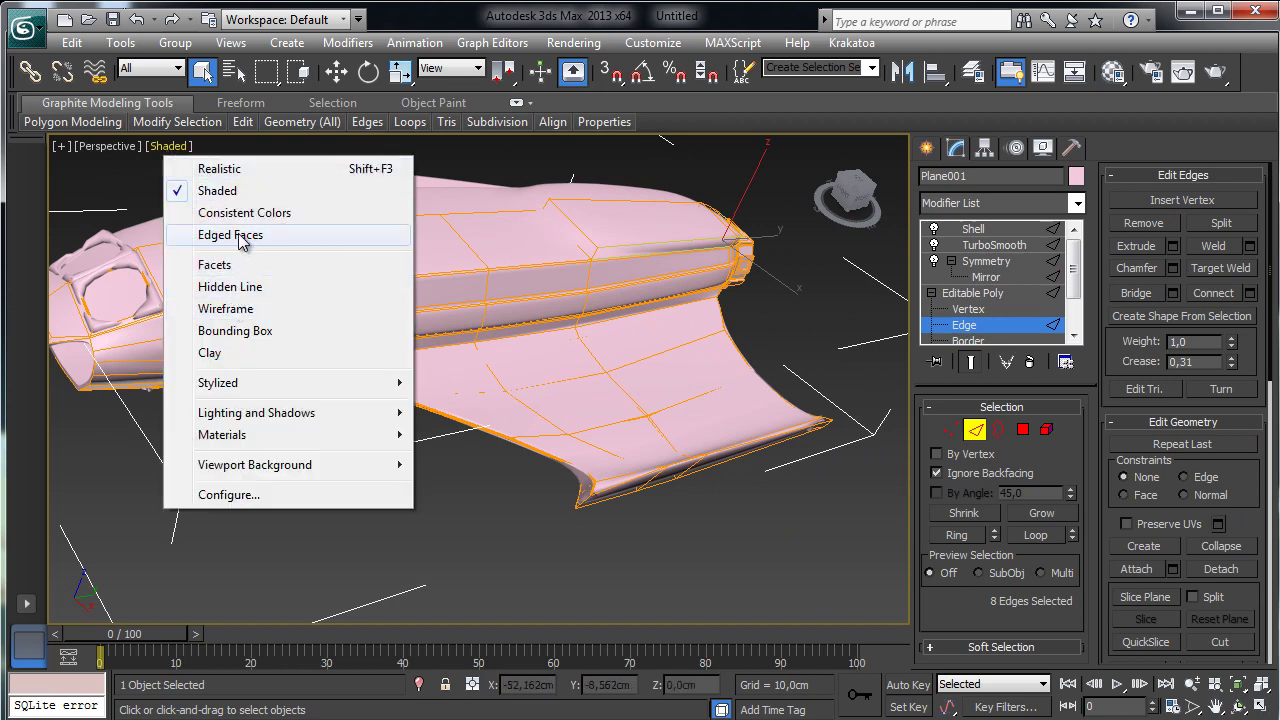
left_click(241, 236)
left_click(971, 362)
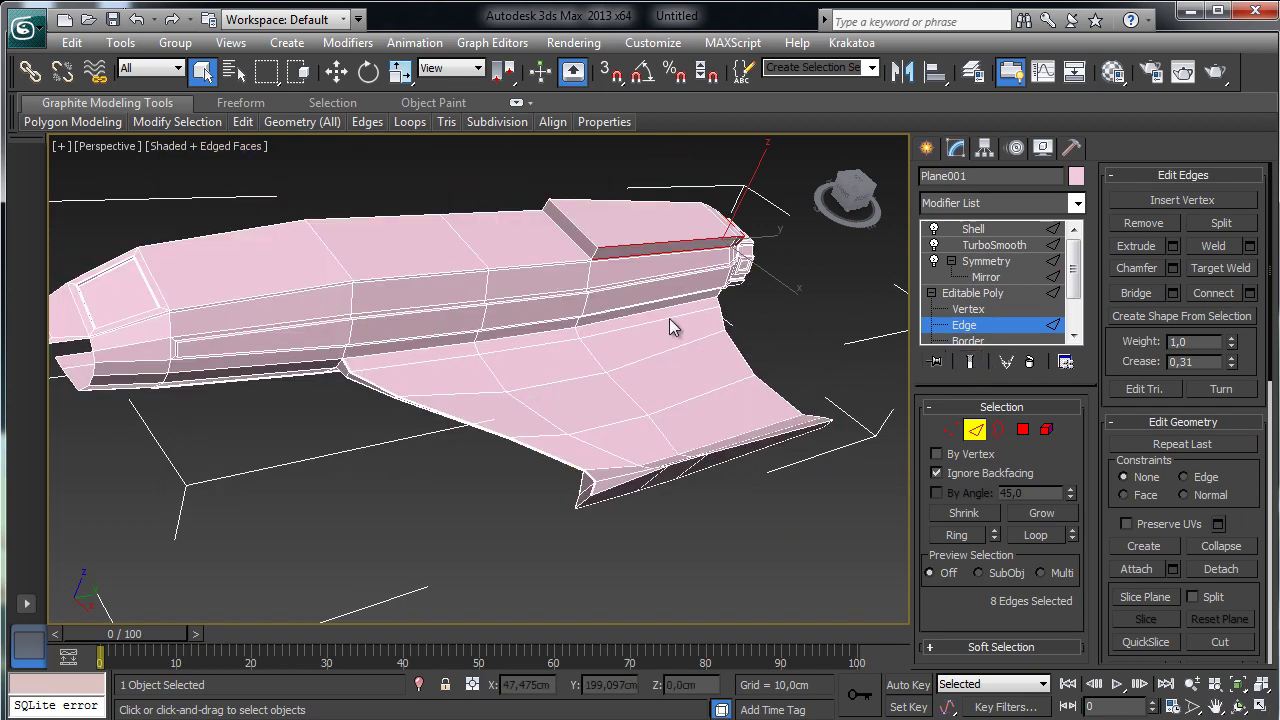
- Select the eight long edges bordering the extruded side strip, four along its upper side and four along its lower side
left_click(240, 345)
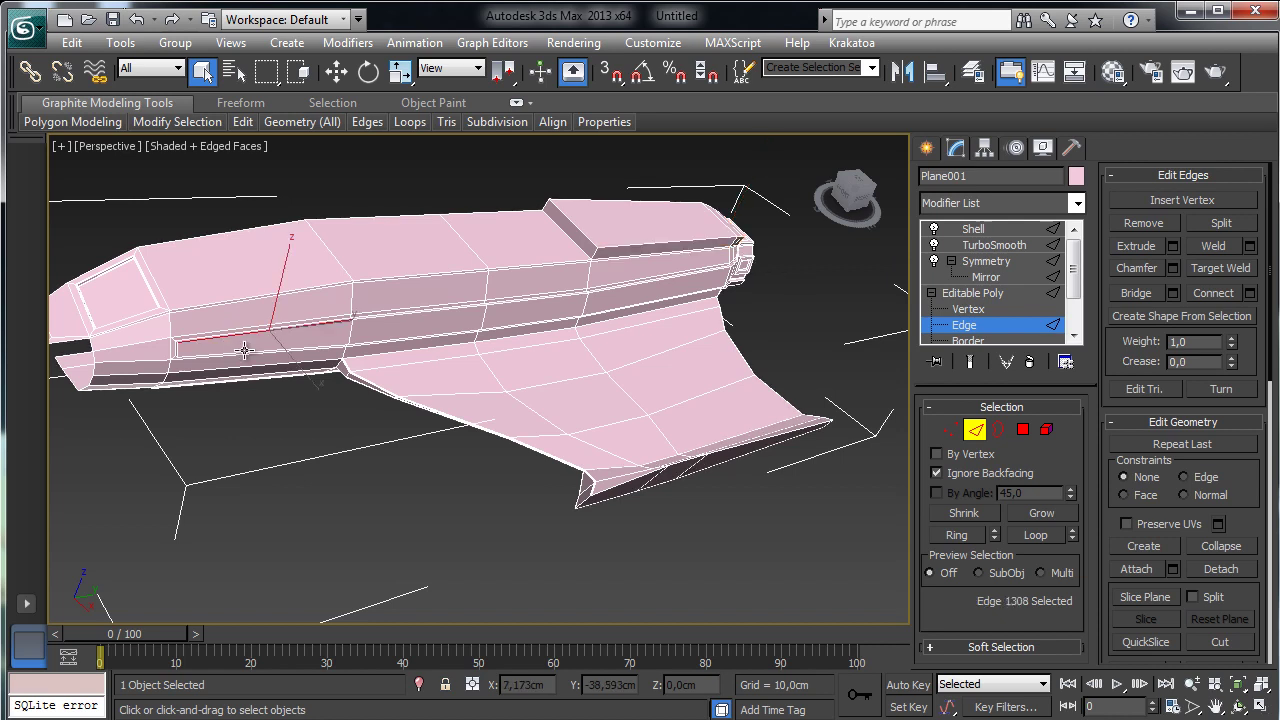
left_click(259, 349, "ctrl")
left_click(383, 321, "ctrl")
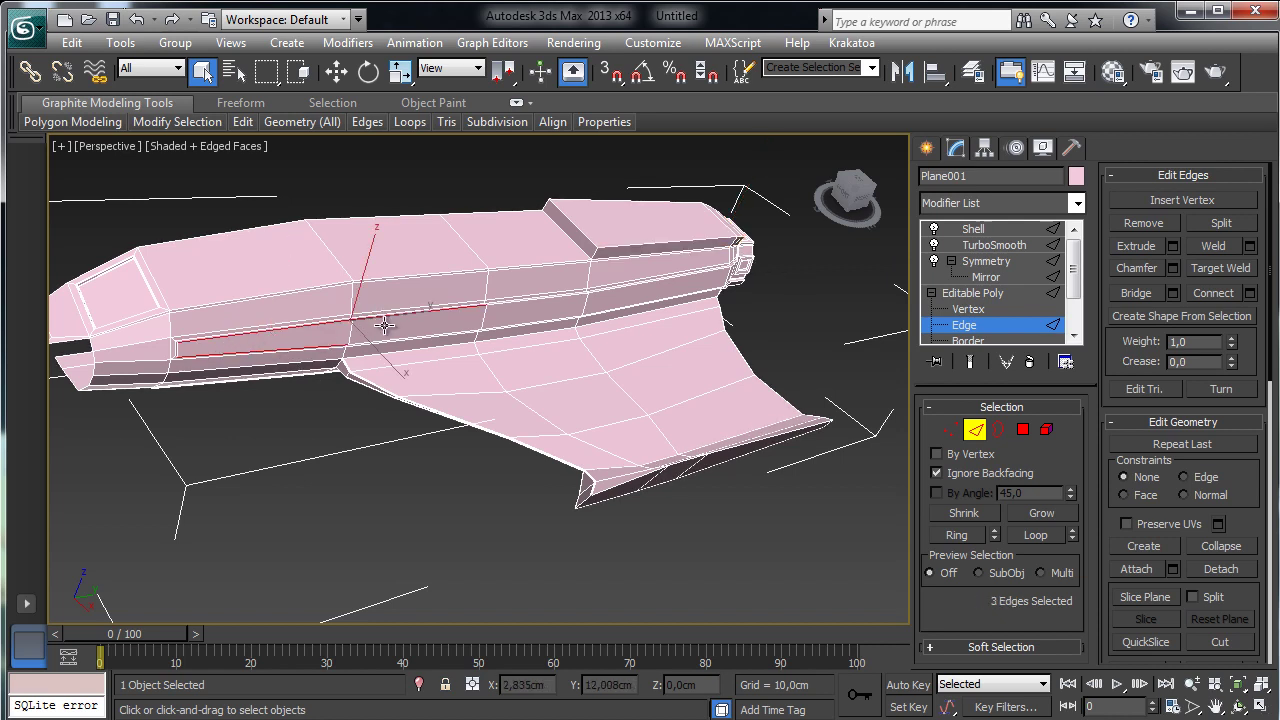
left_click(432, 333, "ctrl")
left_click(494, 303, "ctrl")
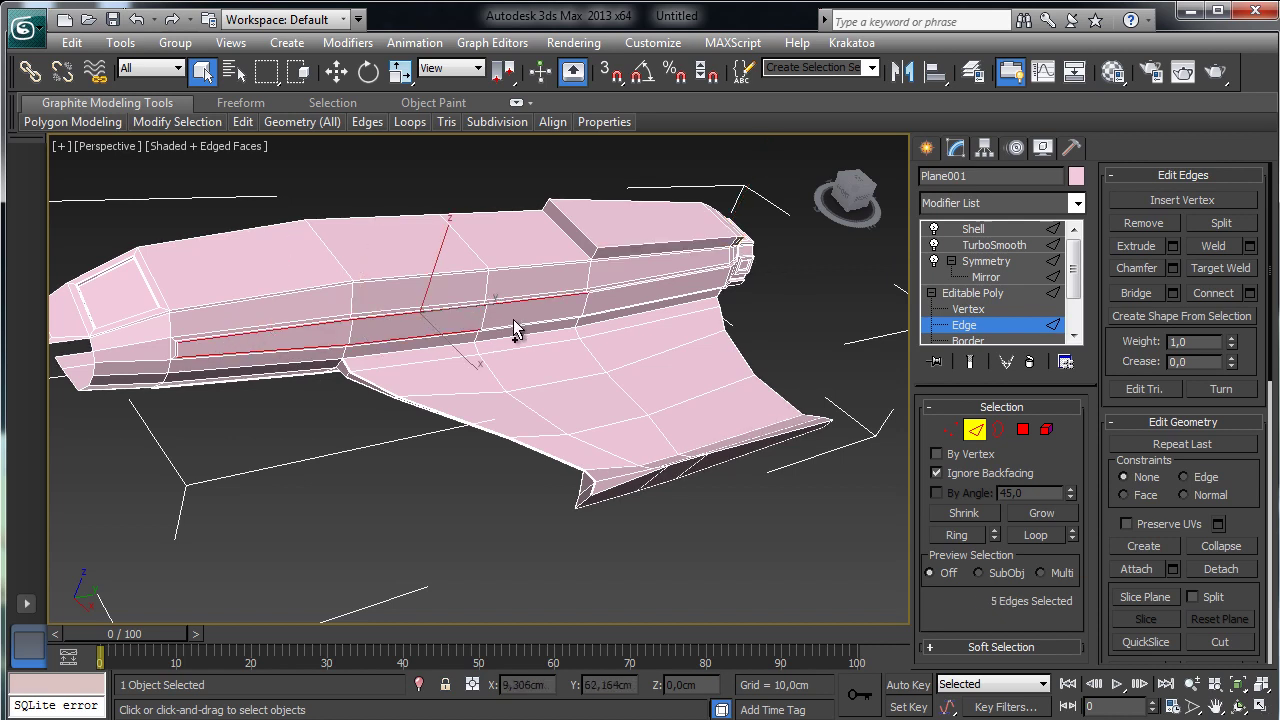
left_click(615, 286, "ctrl")
left_click(610, 310, "ctrl")
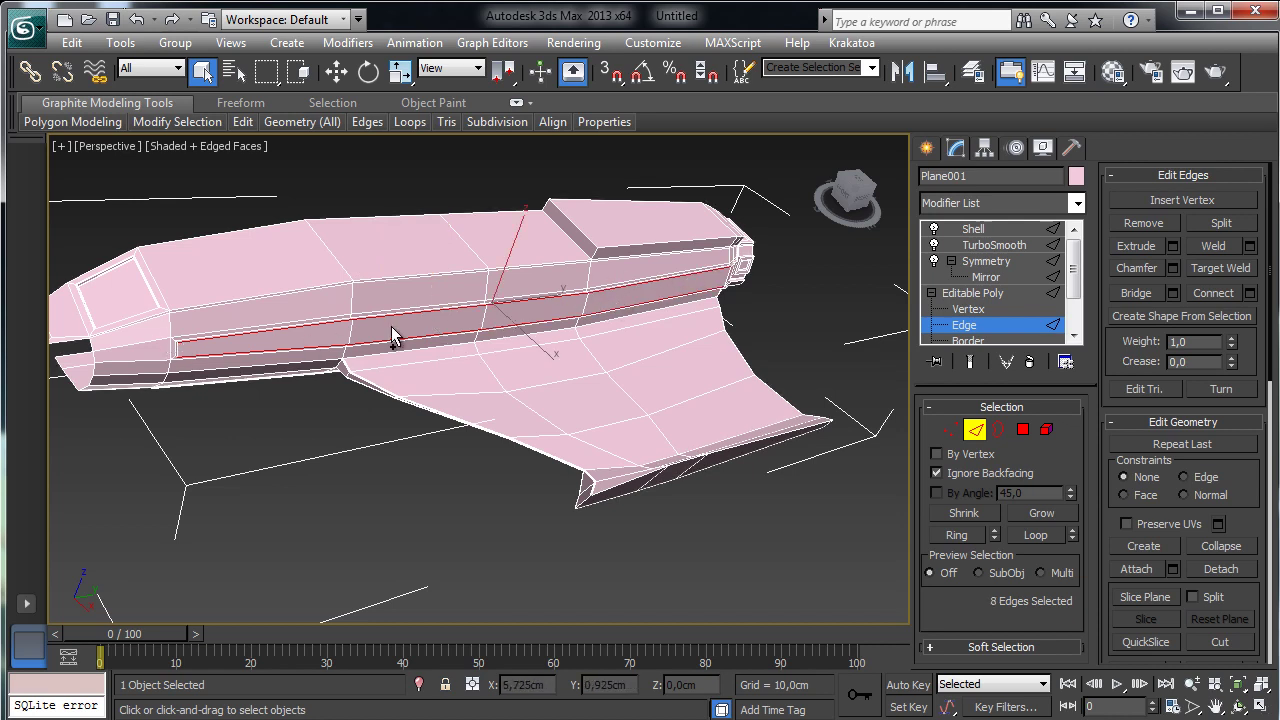
- Set the crease of the side strip's eight long edges to 0.53, with the smoothed end result shown in plain shading
left_click(1005, 362)
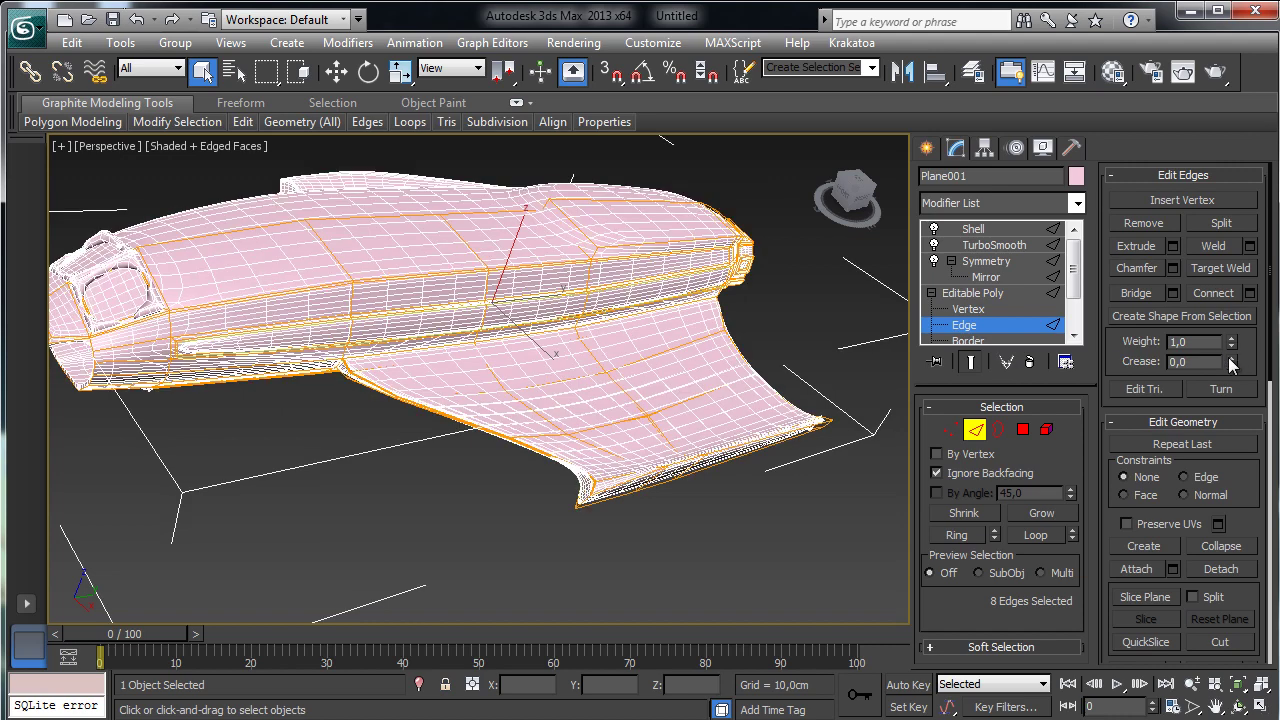
left_click(233, 150)
left_click(268, 212)
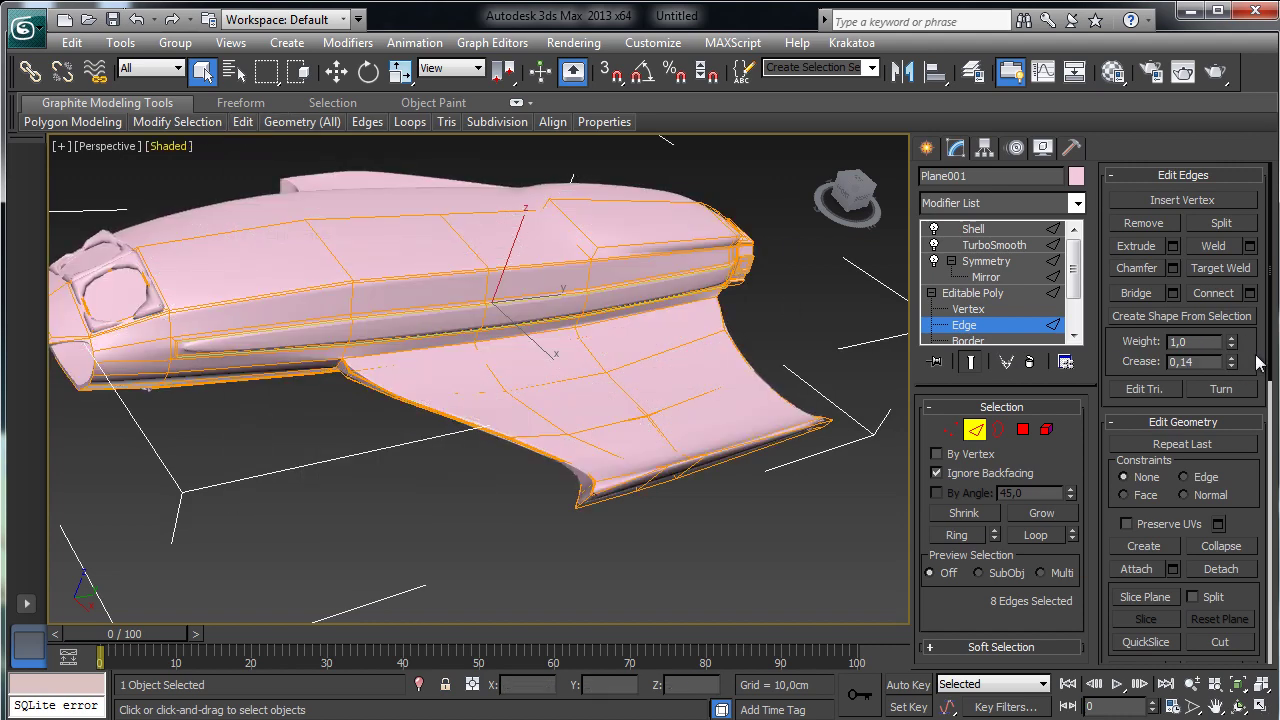
left_click_drag(1232, 364, 1235, 342)
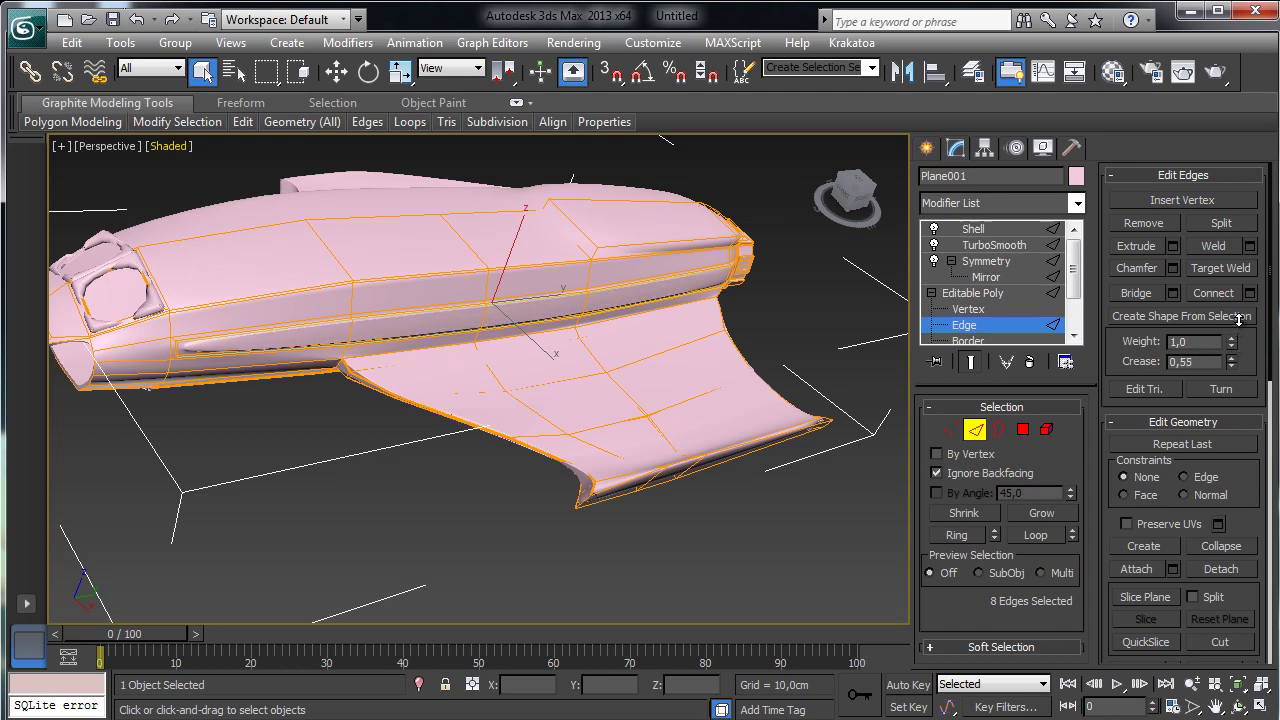
left_click(973, 430)
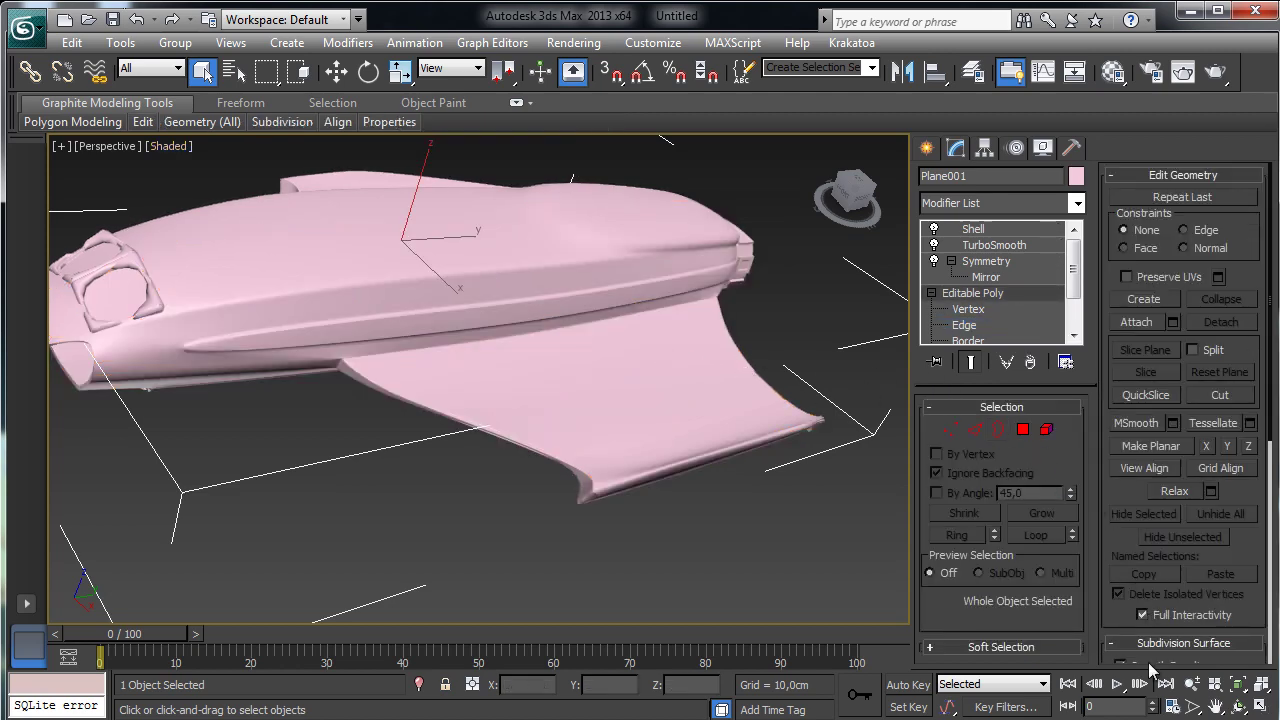
left_click(1240, 707)
left_click_drag(563, 409, 232, 362)
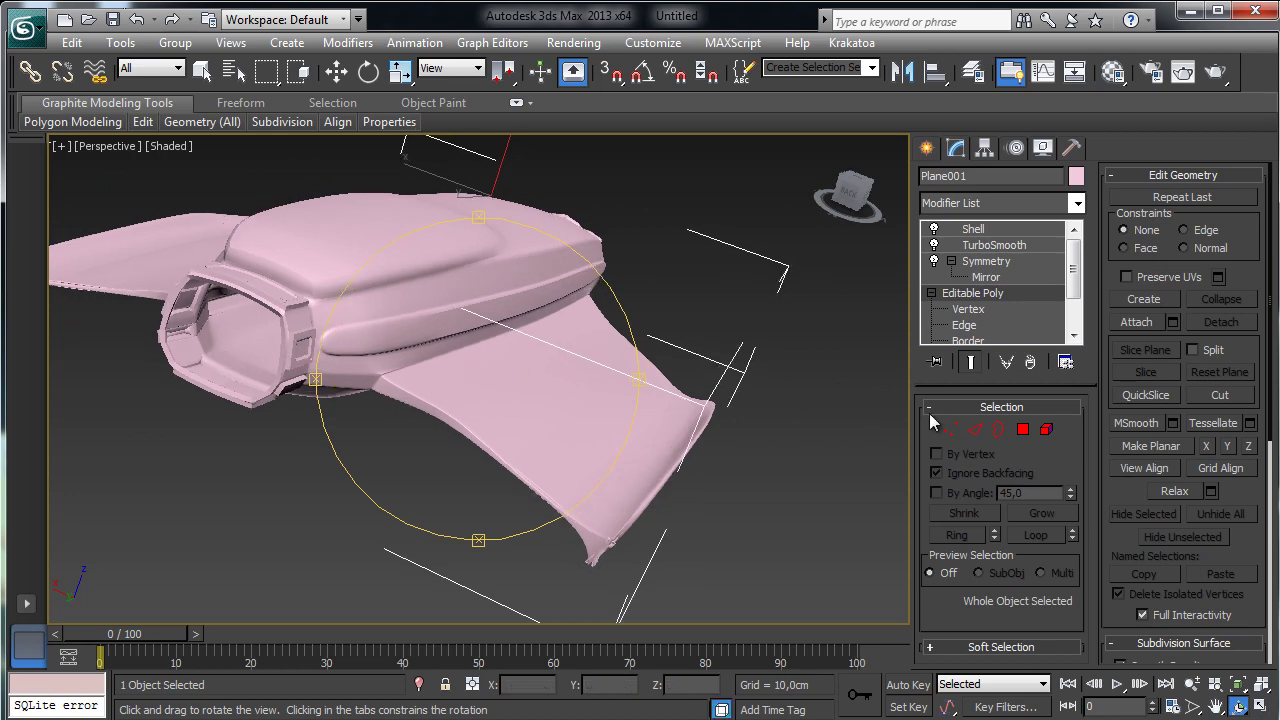
- Select the short edge closing the side strip at the ship's open end and set its crease to 1.0
left_click(975, 430)
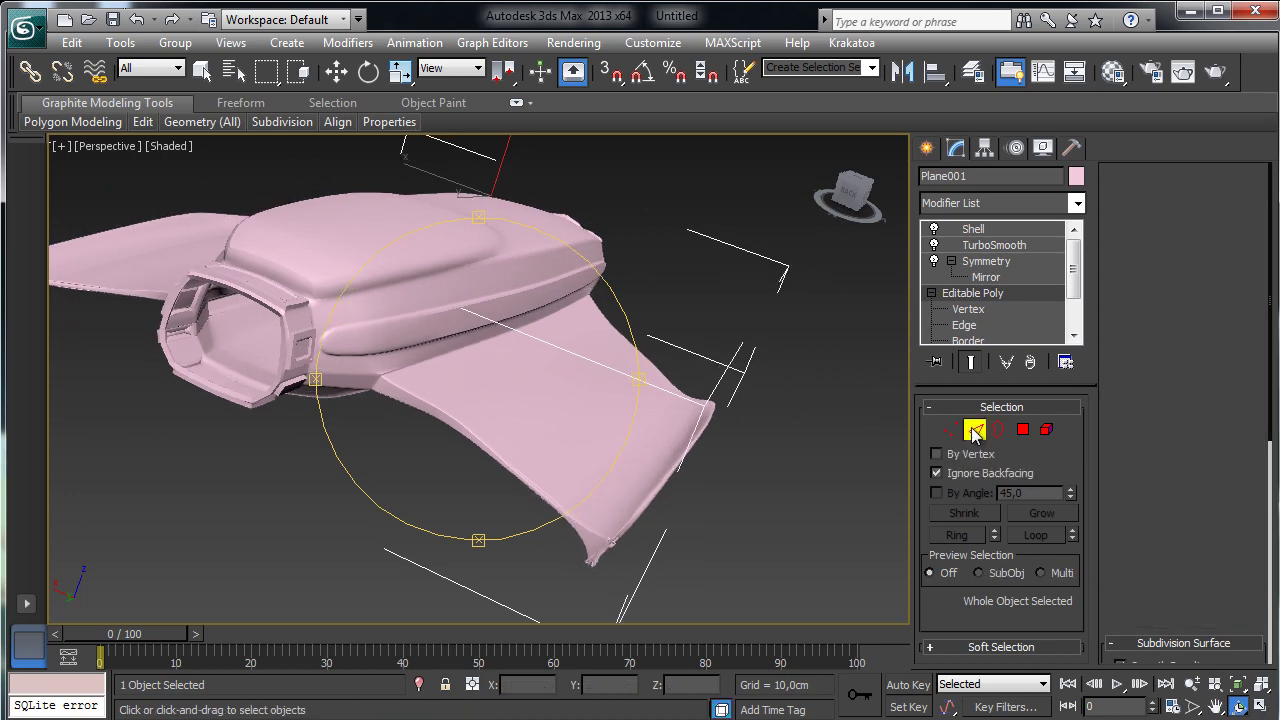
left_click(1238, 706)
left_click_drag(586, 380, 567, 275)
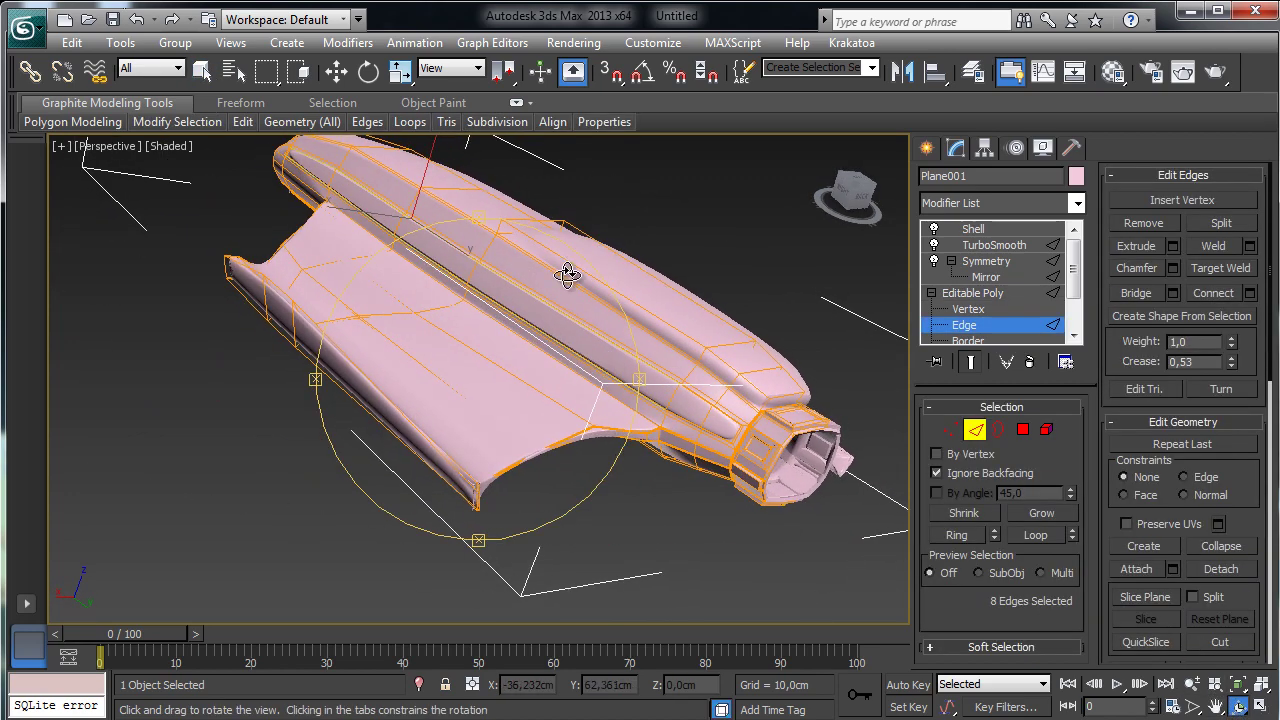
left_click(201, 70)
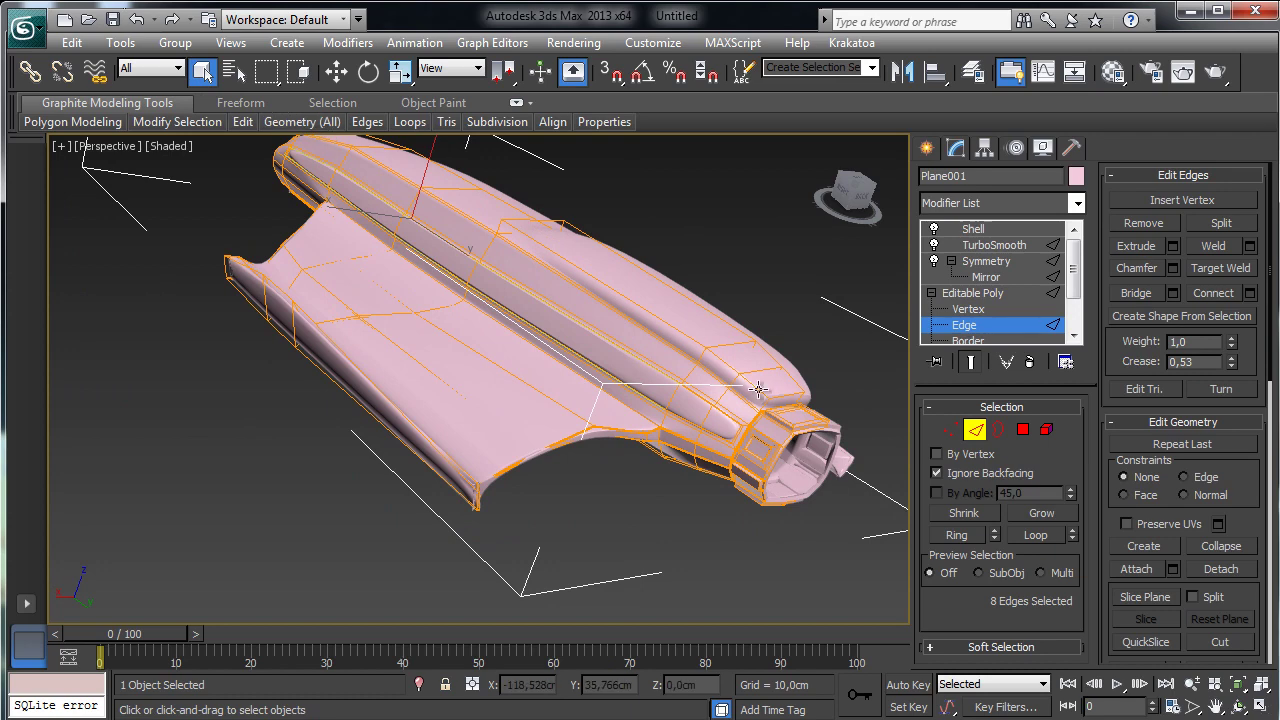
left_click(731, 433)
left_click_drag(1232, 362, 1237, 340)
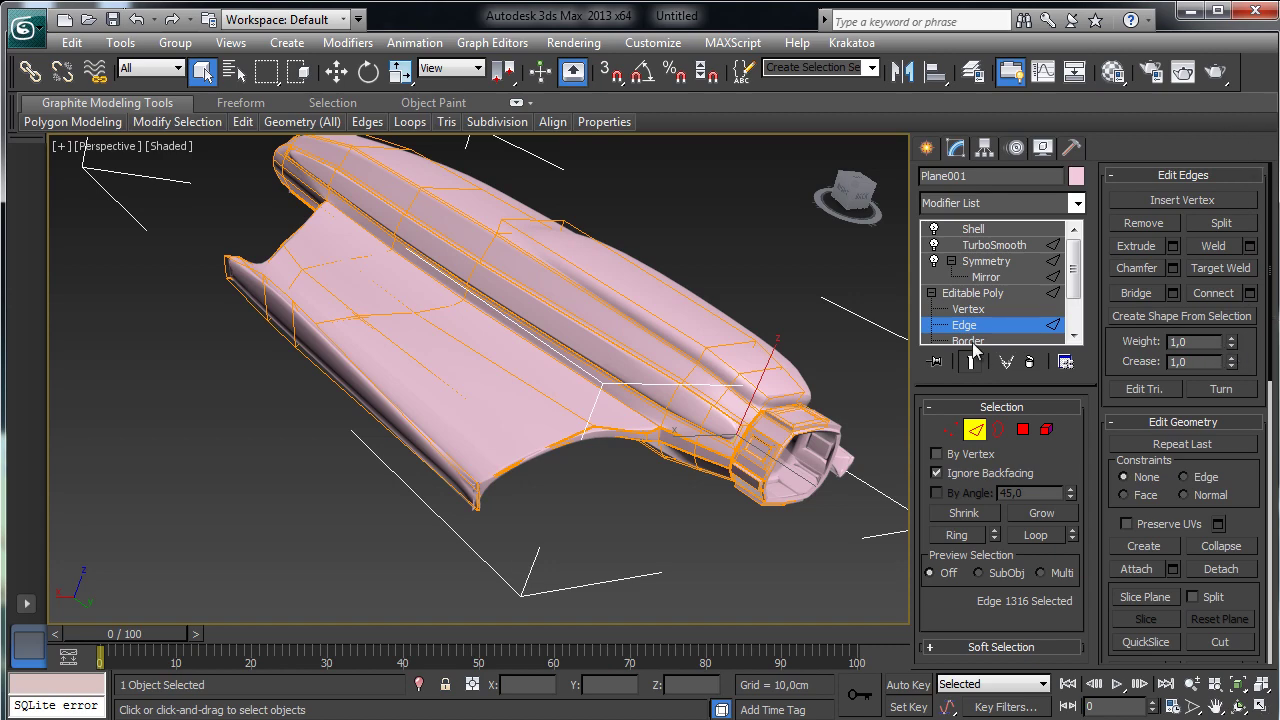
left_click(975, 430)
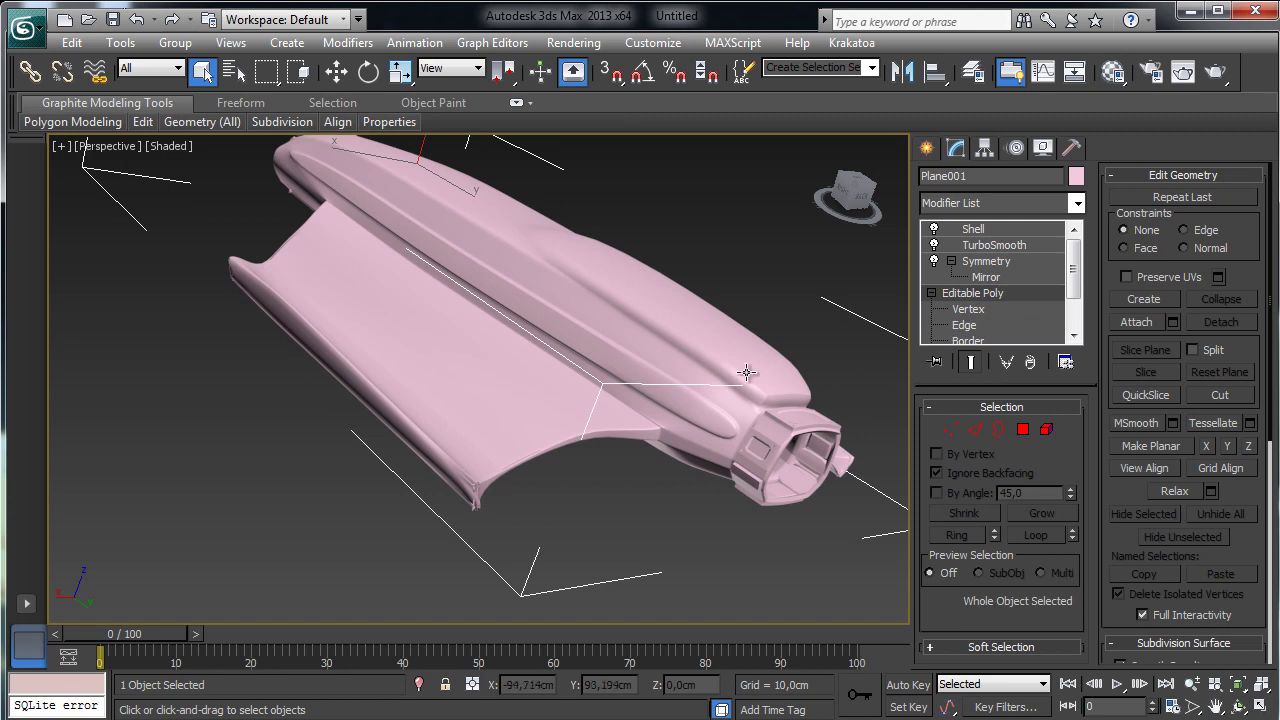
- Switch to polygon editing of the base mesh and select the three rear polygons of the raised side strip
left_click(973, 229)
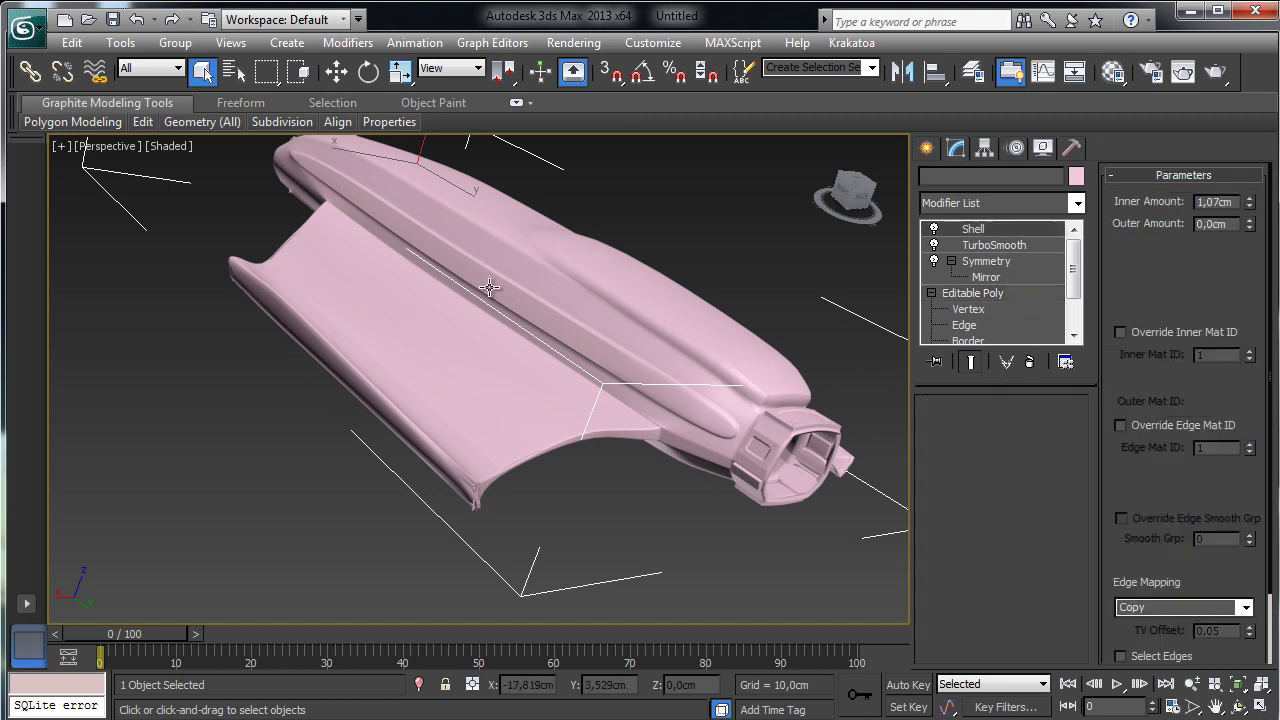
left_click_drag(1072, 283, 1072, 310)
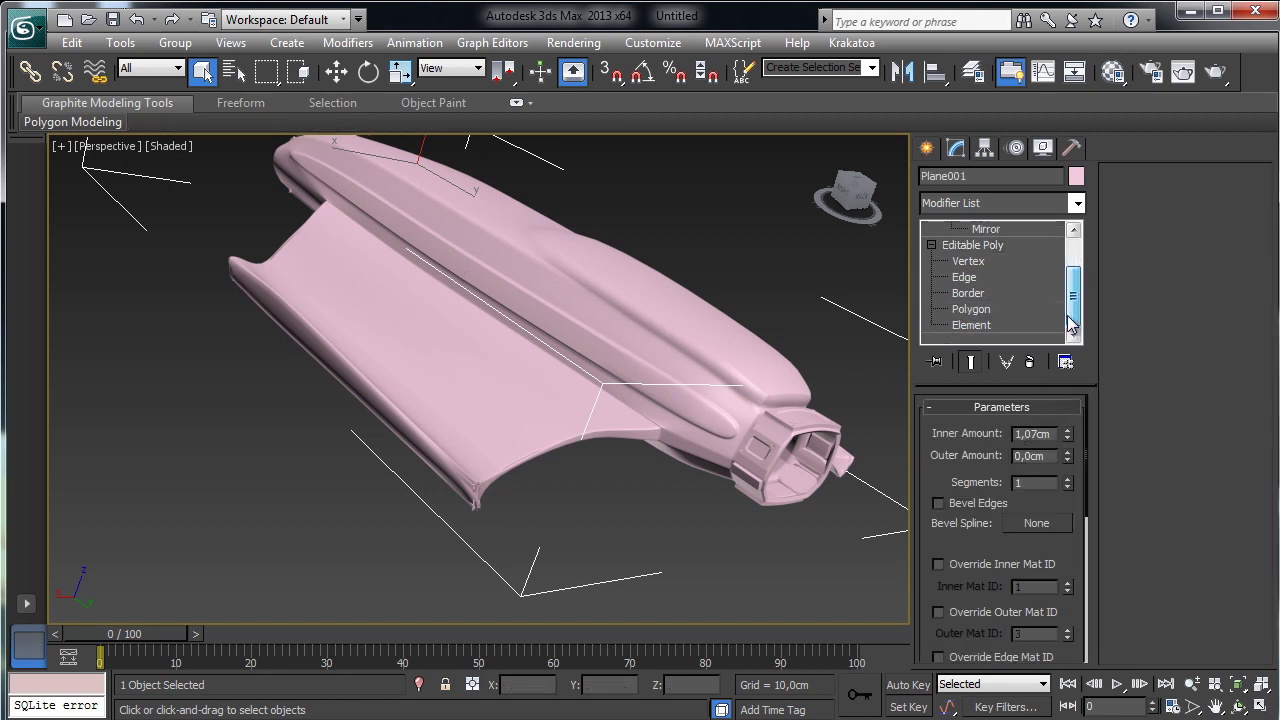
left_click(962, 310)
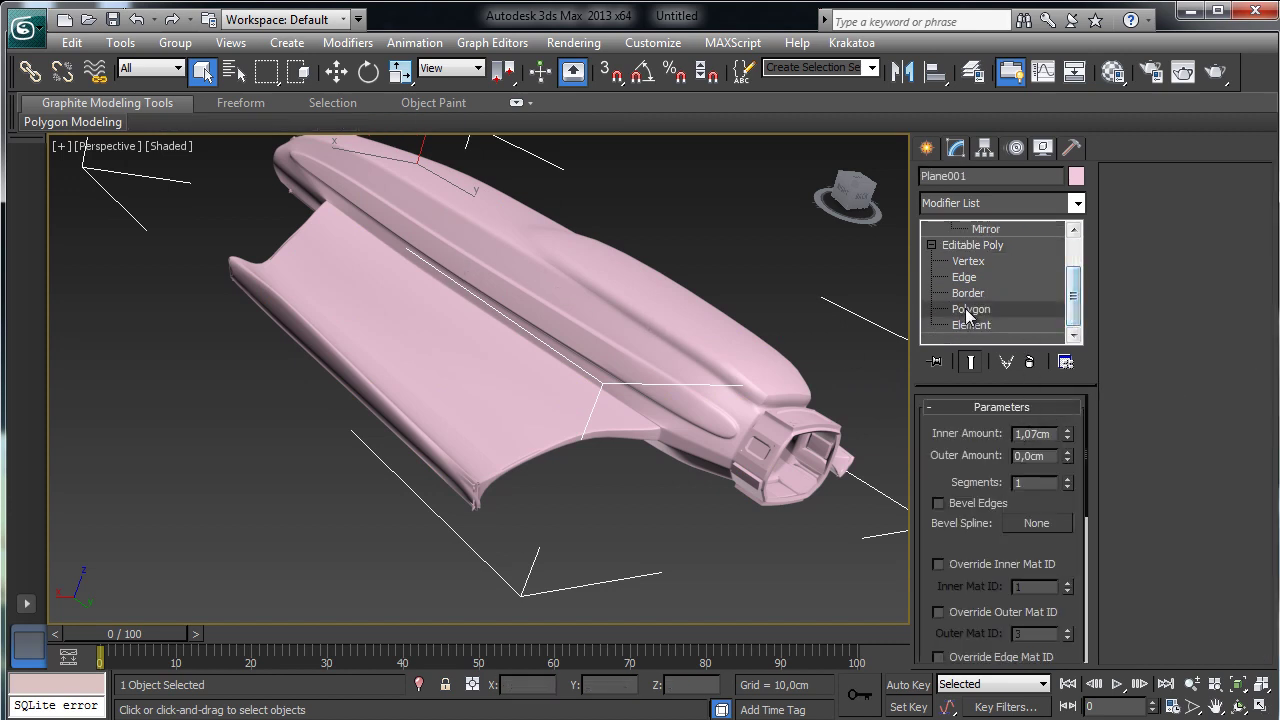
left_click(615, 356)
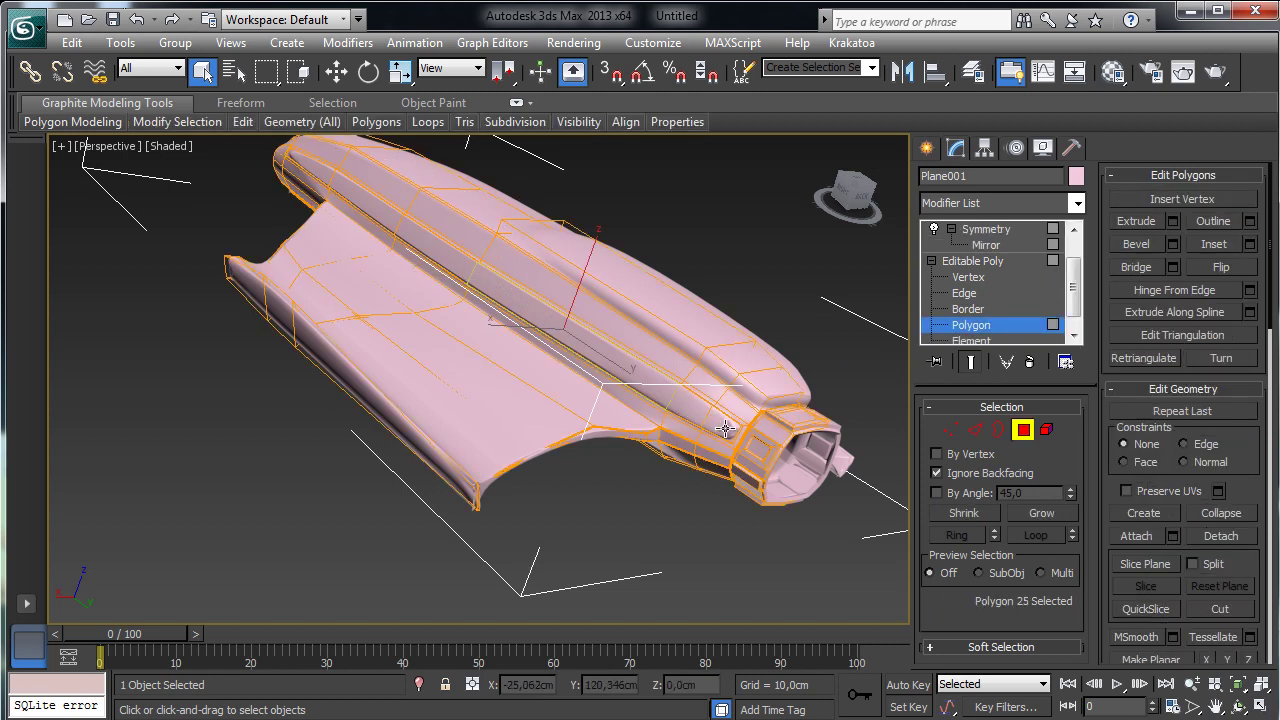
left_click(725, 428, "ctrl")
left_click(739, 439, "ctrl")
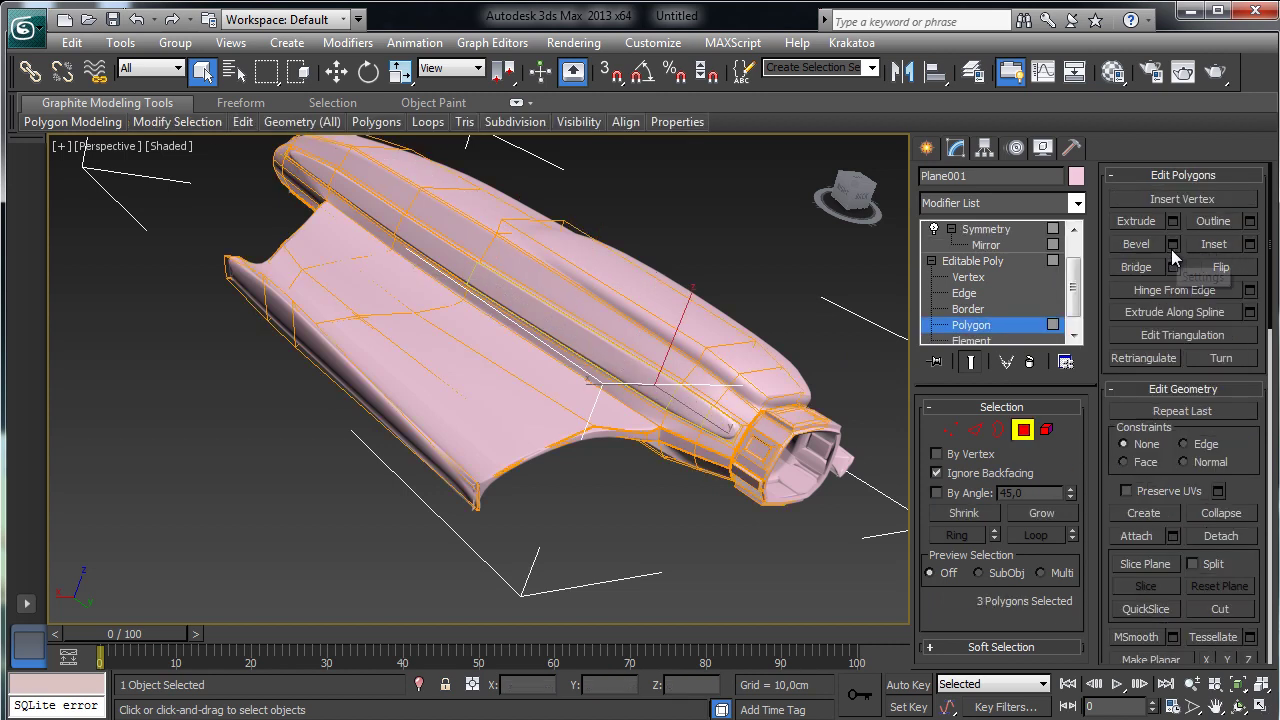
- Inset the three rear polygons of the side strip by 1.437 cm as one group
left_click(1248, 245)
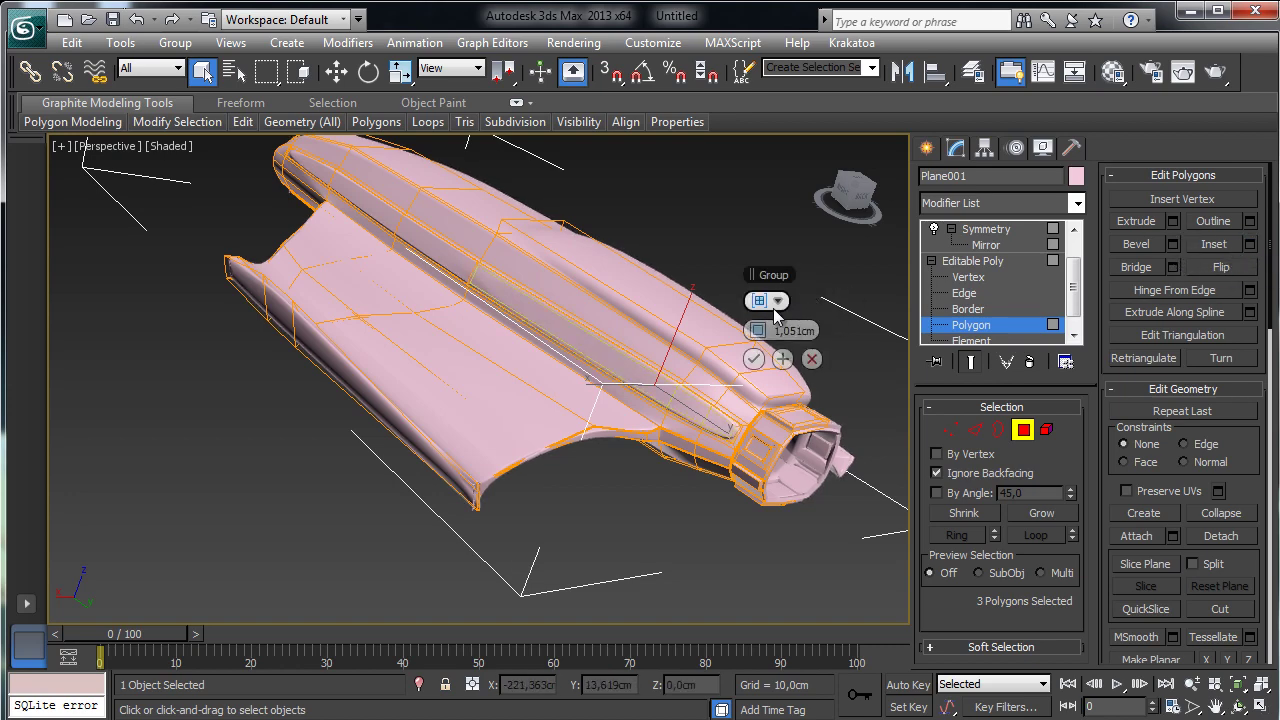
left_click_drag(778, 330, 766, 330)
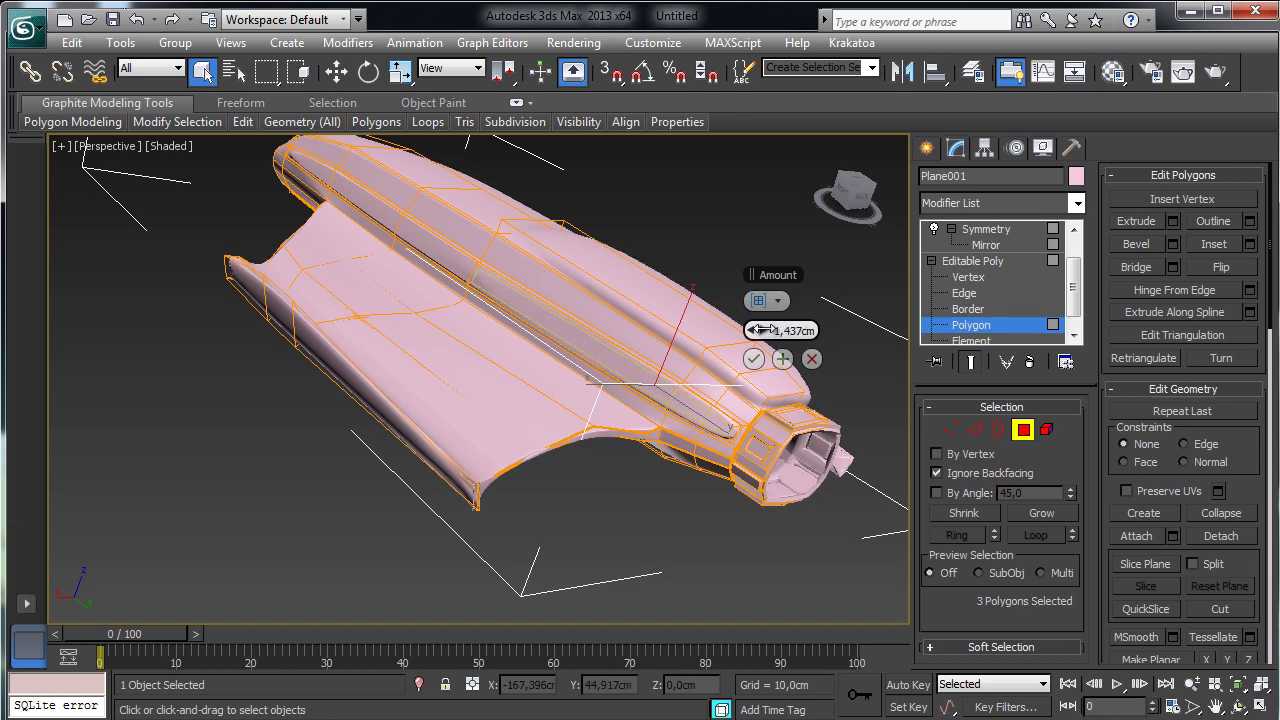
left_click(752, 357)
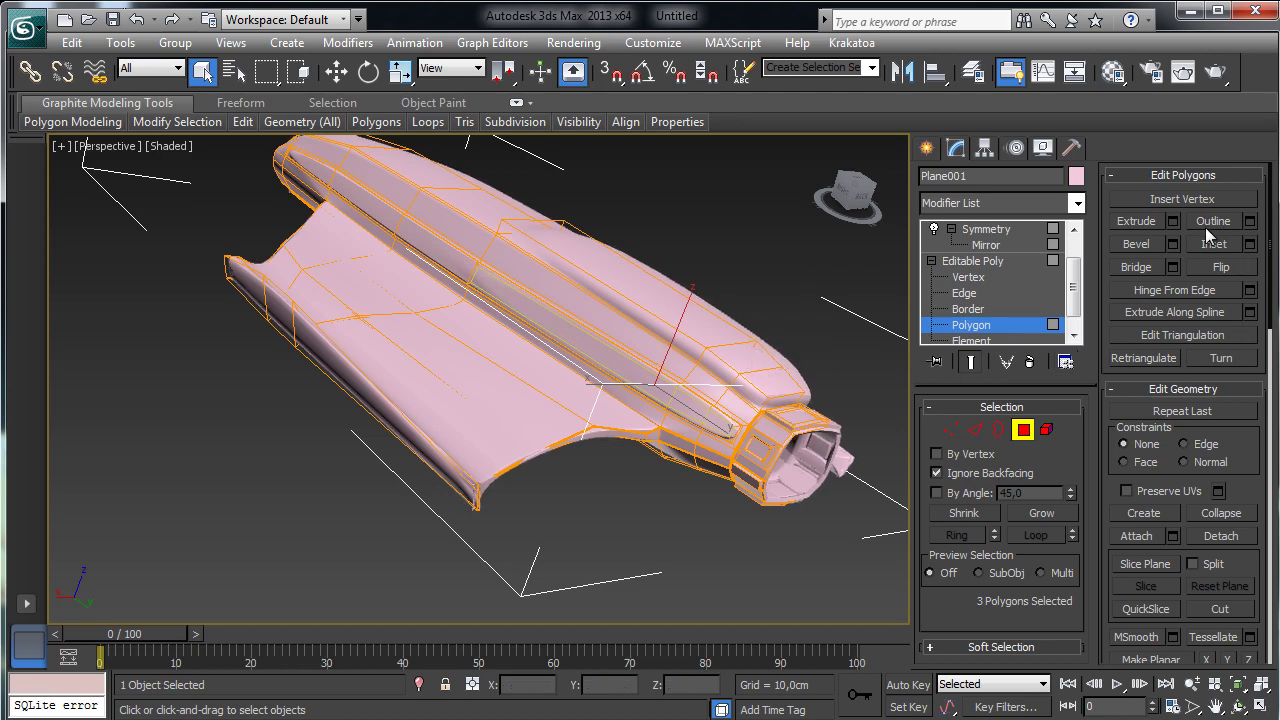
- Bevel the inset side strip polygons with a height of 0.475 cm and an outline of -0.377 cm, then leave polygon editing
left_click(1172, 246)
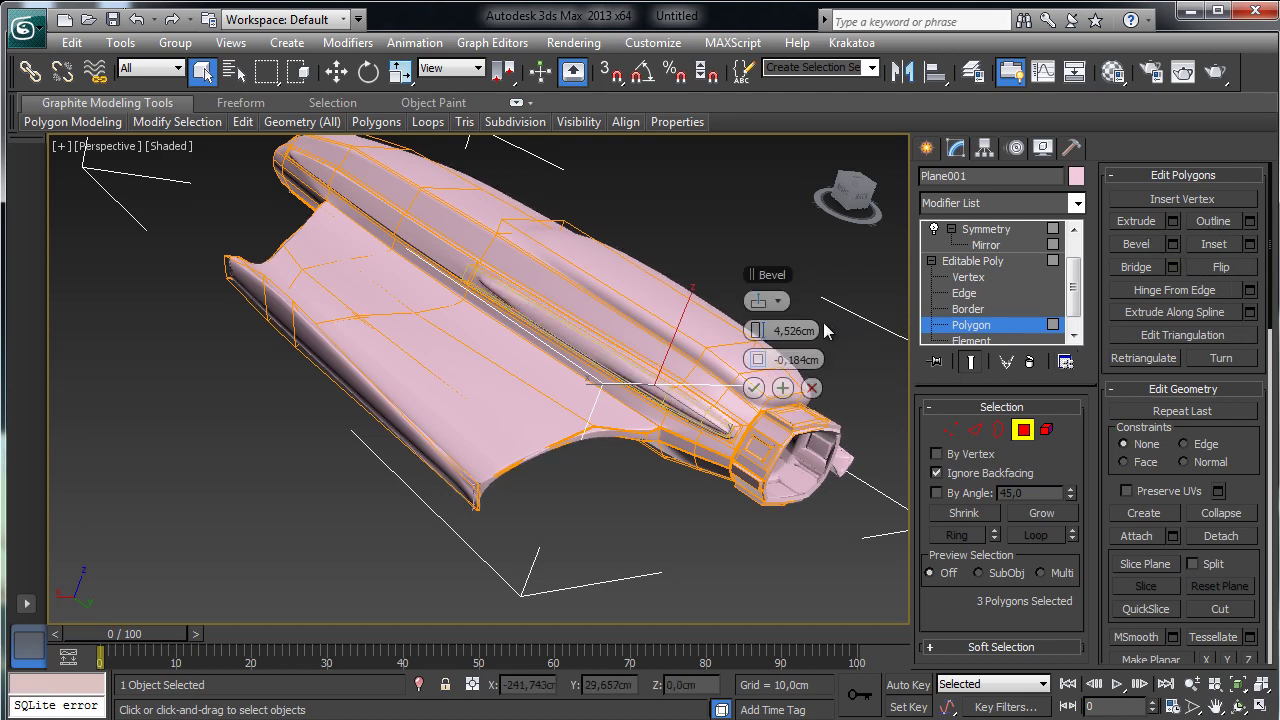
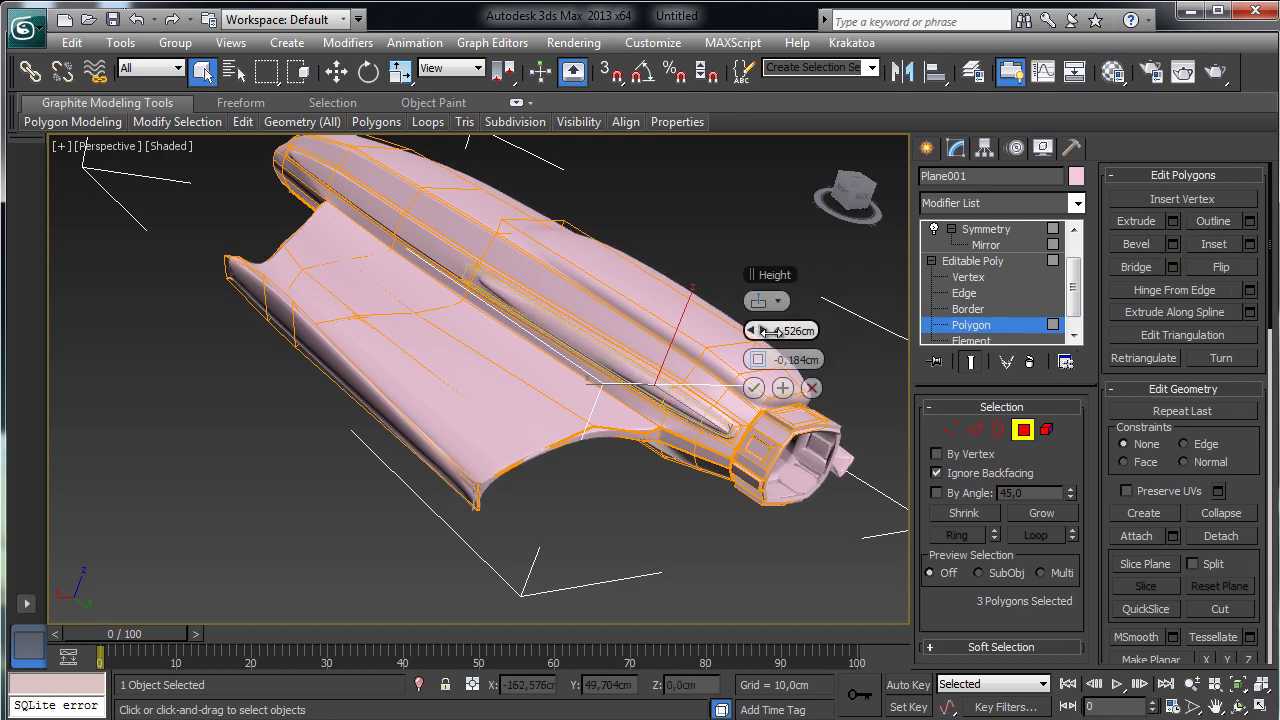
left_click_drag(770, 331, 761, 359)
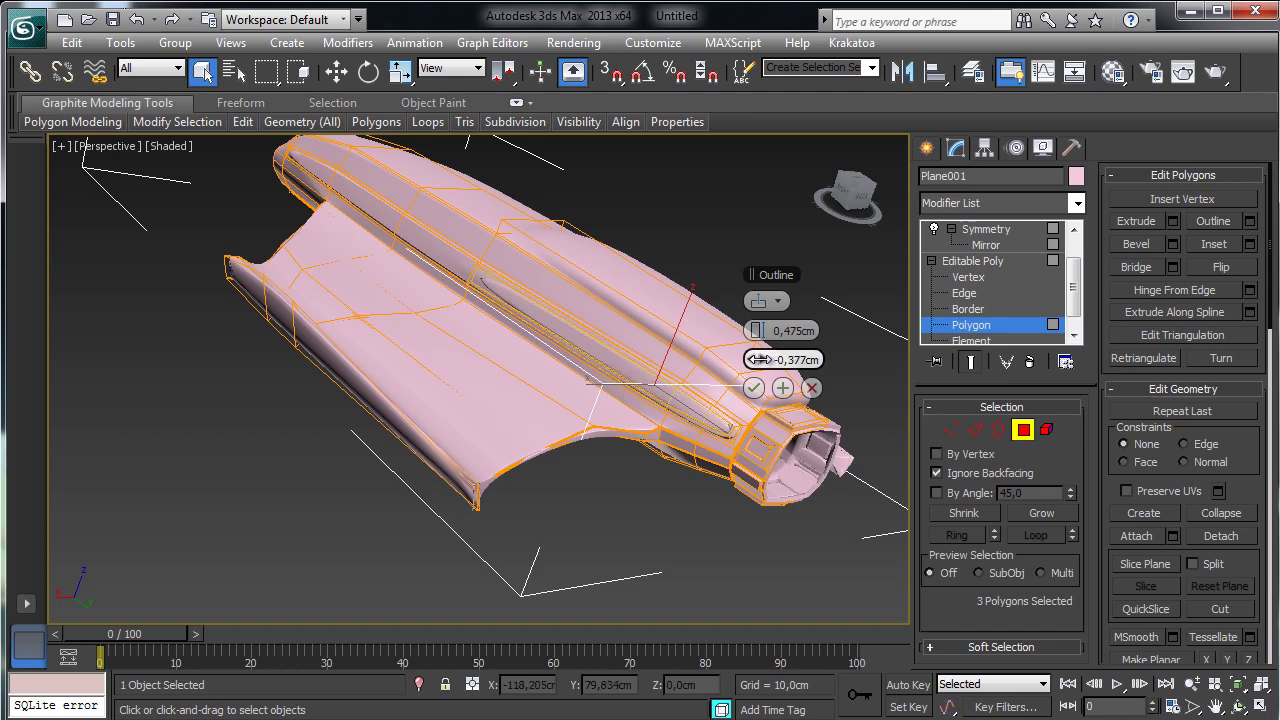
left_click(753, 389)
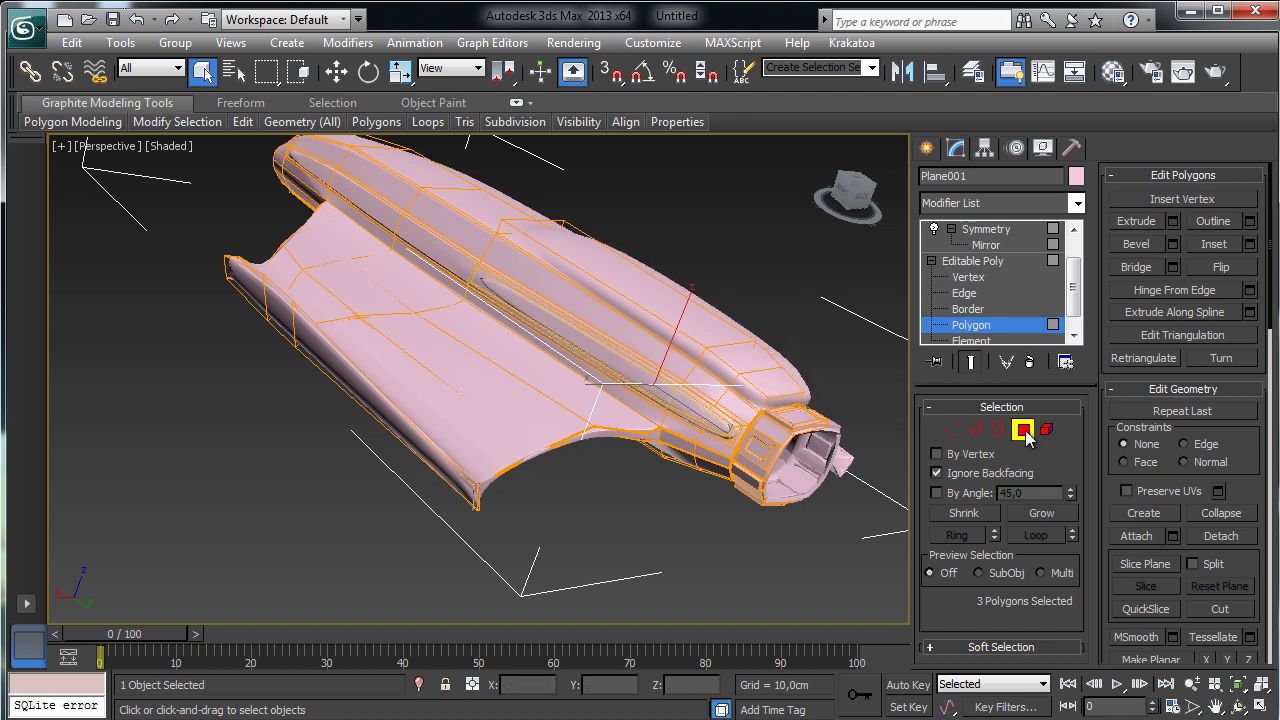
left_click(1023, 429)
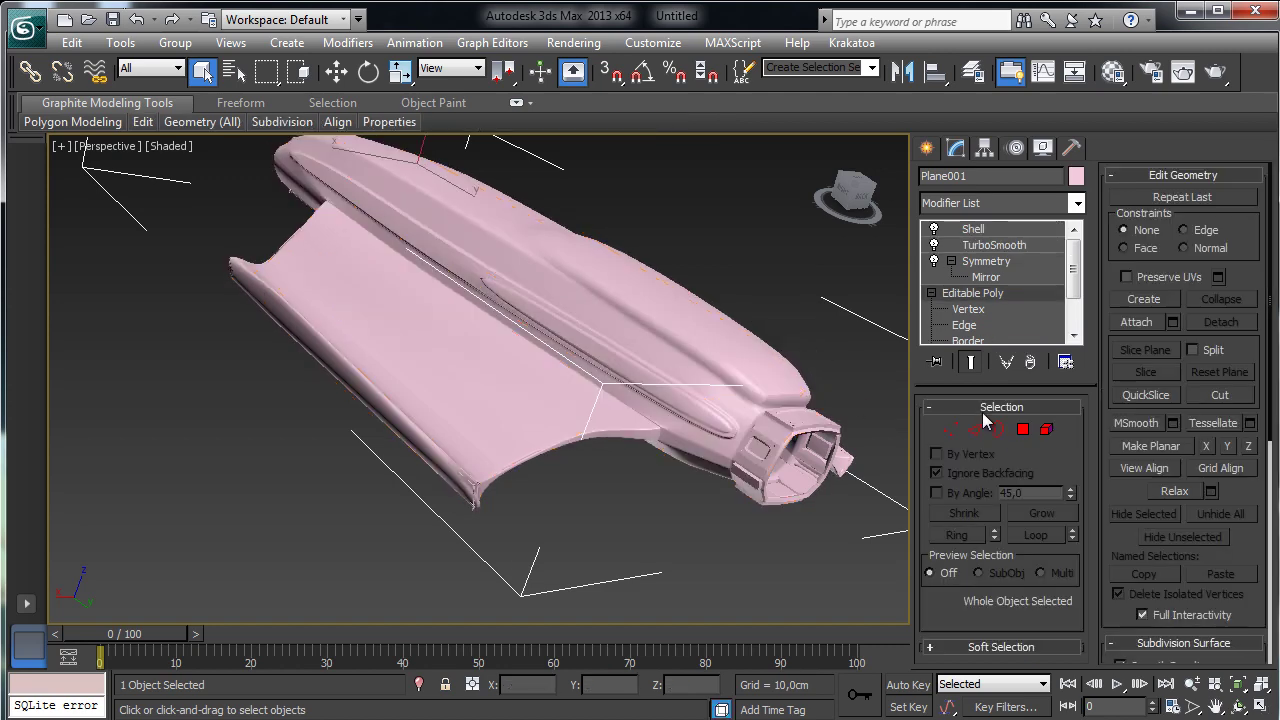
left_click(1238, 706)
left_click_drag(623, 374, 870, 391)
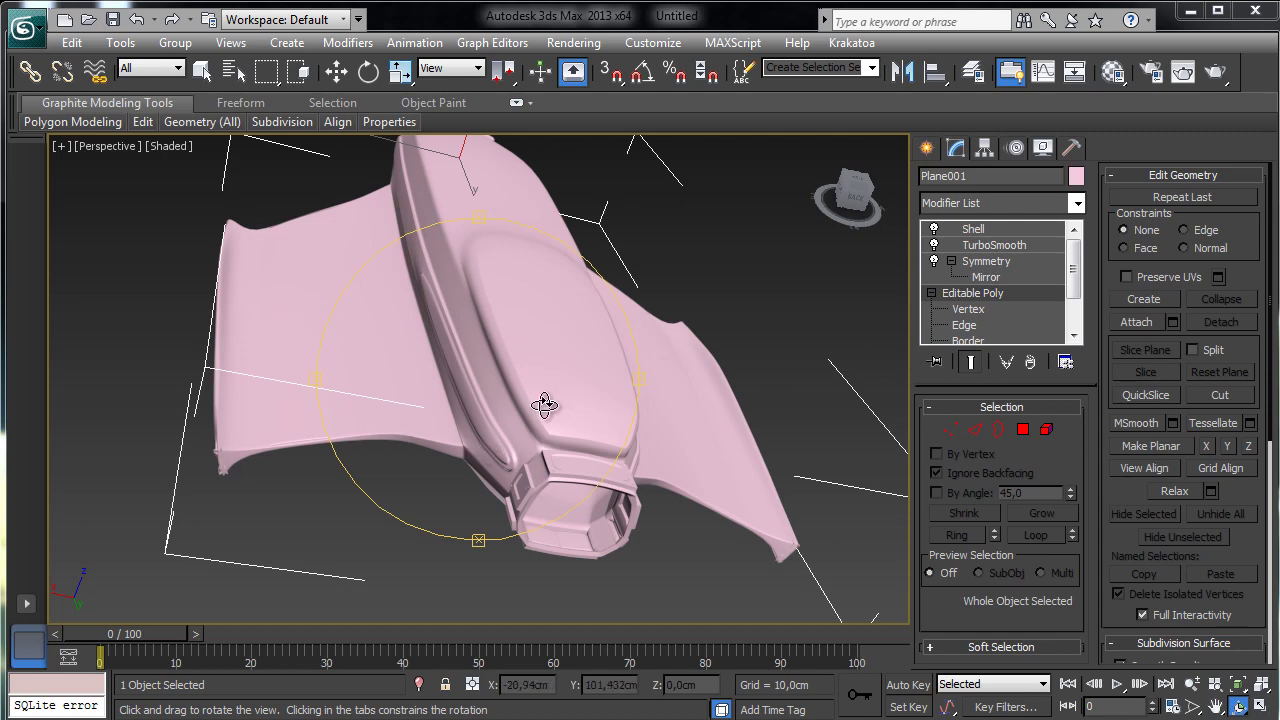
left_click_drag(528, 414, 634, 448)
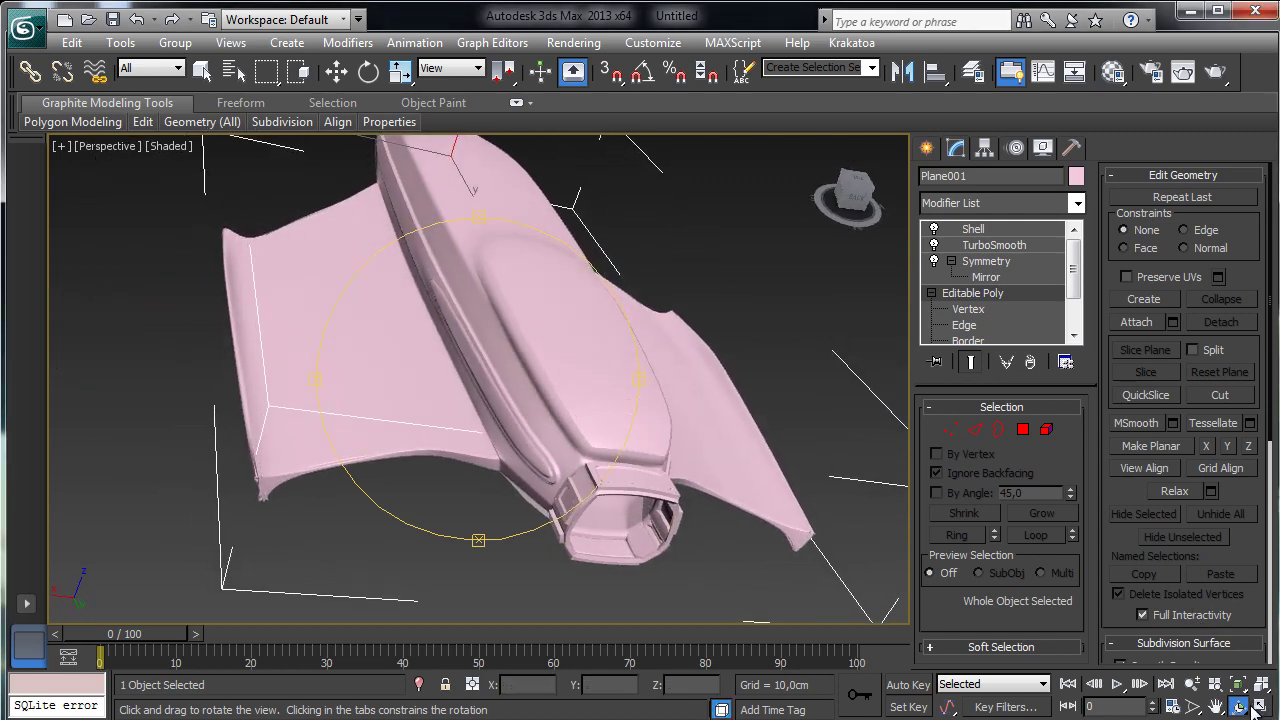
- Create a chamfer box about 45.7 cm long, 22.3 cm wide and 29.3 cm high with a 1.17 cm fillet behind the ship's open end
left_click(1256, 708)
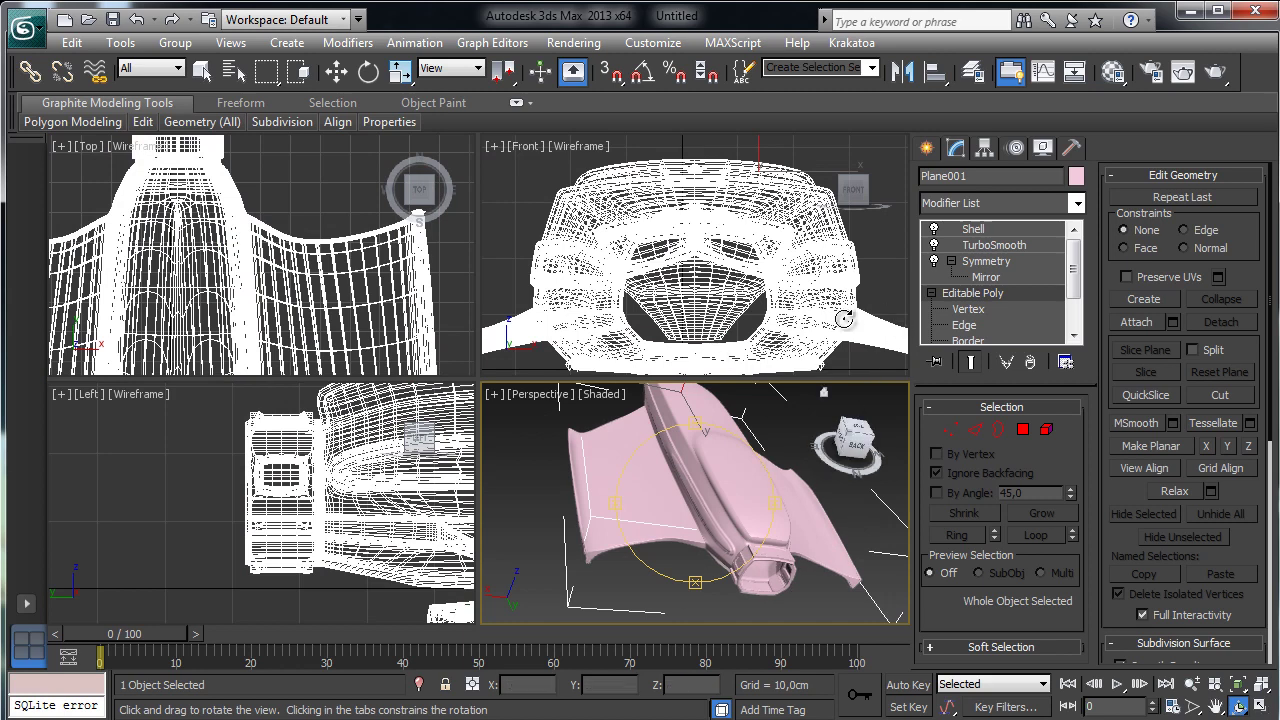
left_click(927, 148)
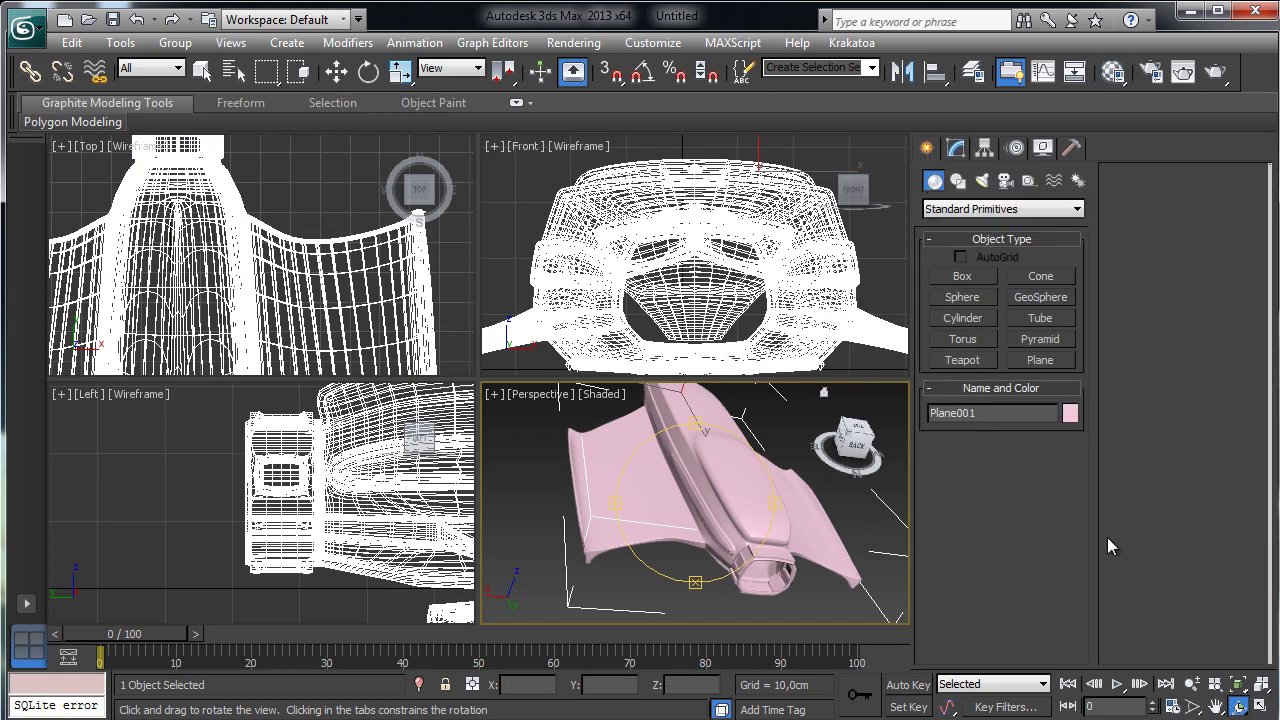
left_click(1214, 706)
left_click_drag(300, 250, 200, 270)
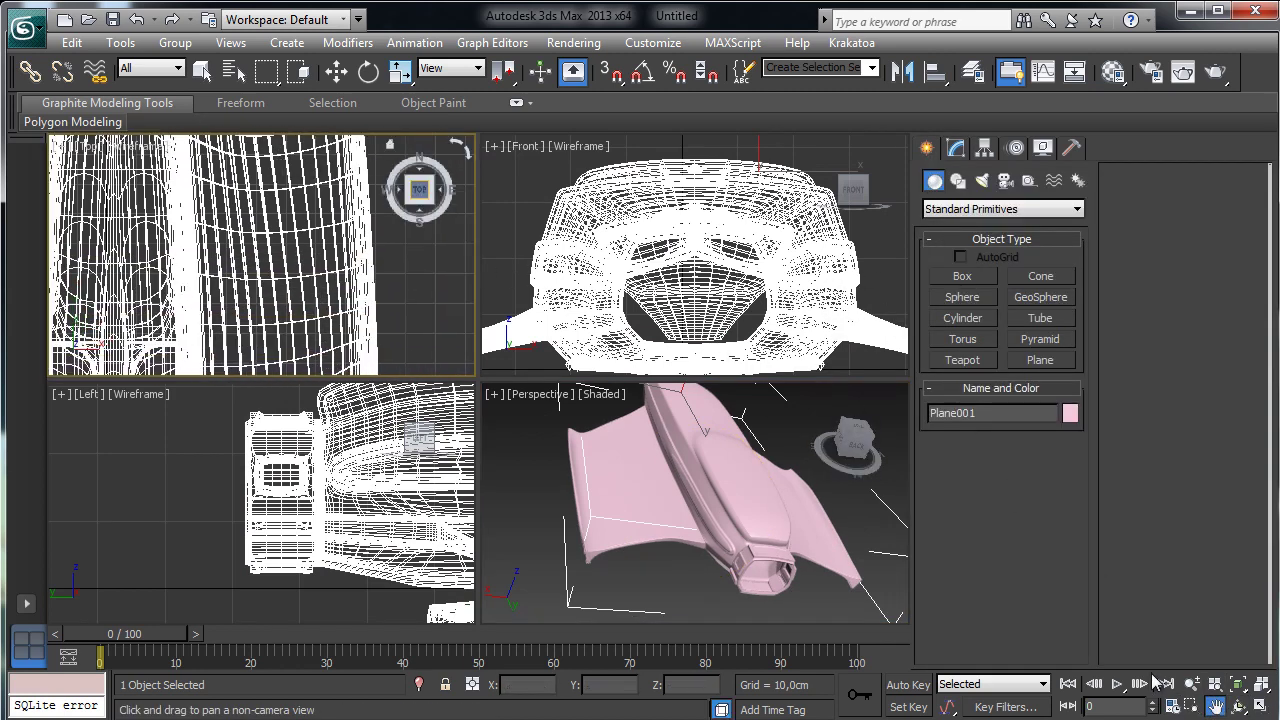
left_click(1192, 684)
left_click_drag(432, 355, 298, 400)
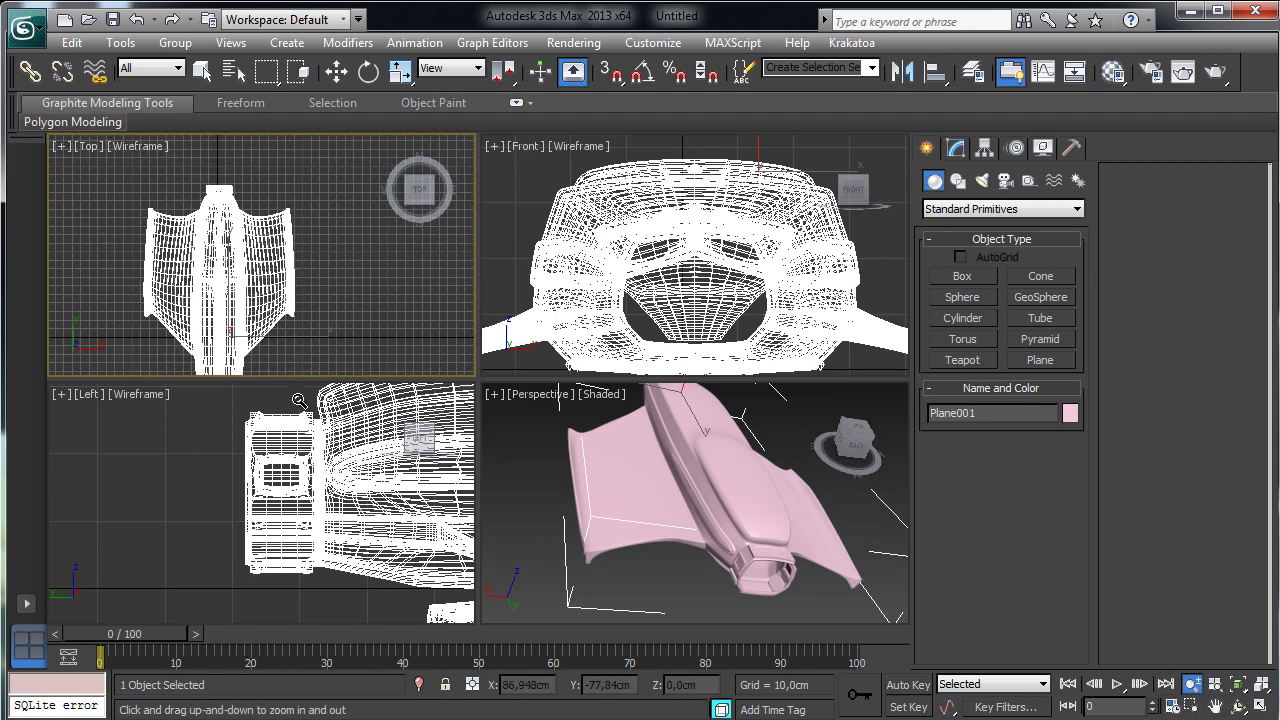
left_click(1214, 706)
left_click_drag(197, 294, 243, 414)
left_click_drag(841, 400, 776, 330)
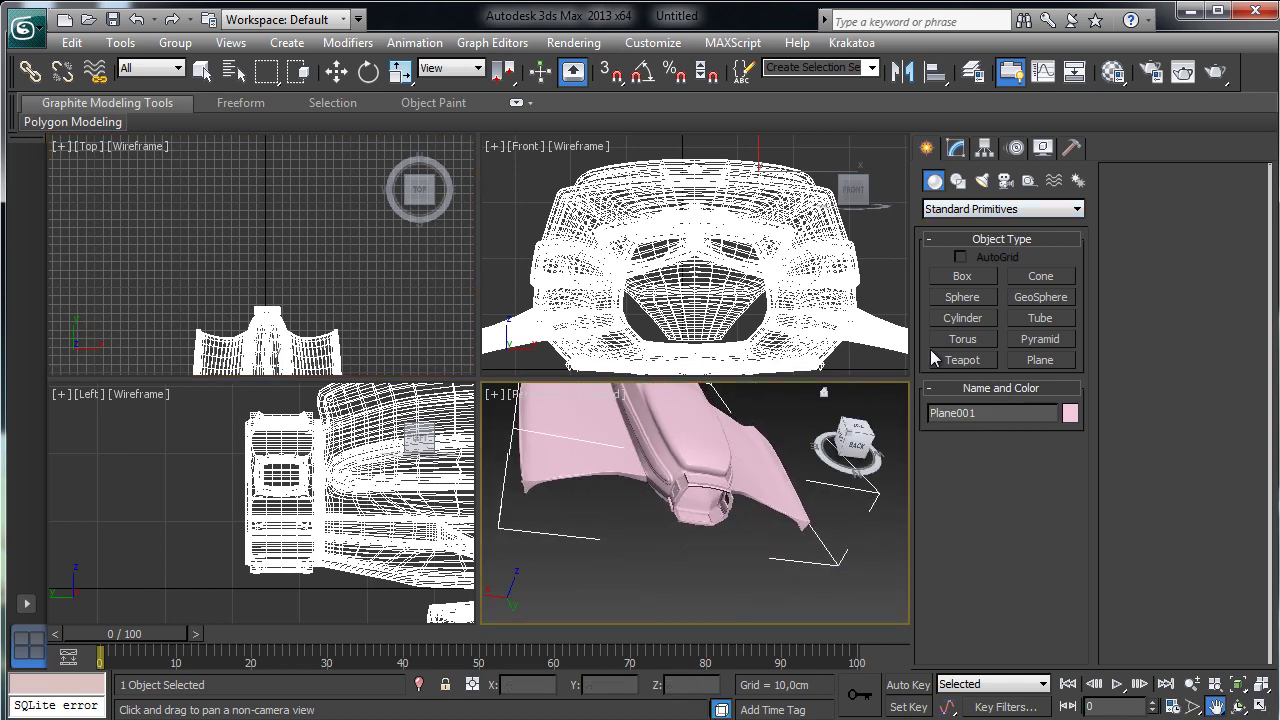
left_click(952, 212)
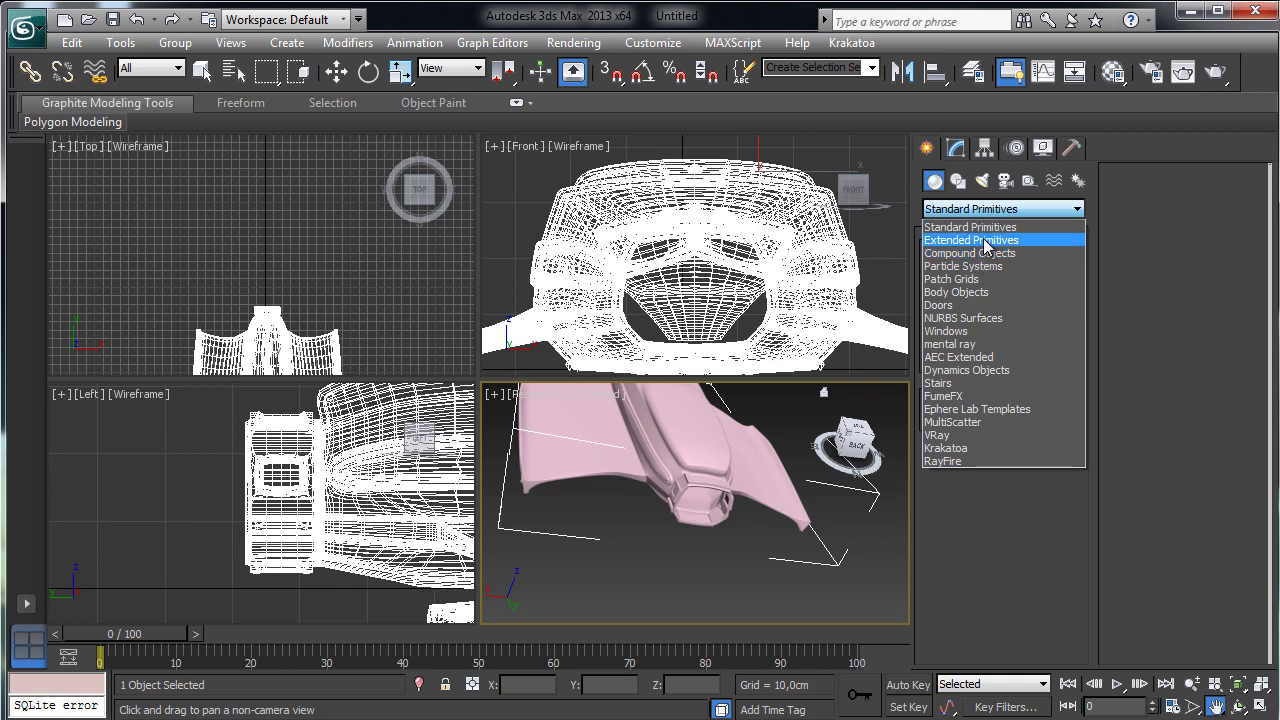
left_click(985, 241)
left_click(980, 296)
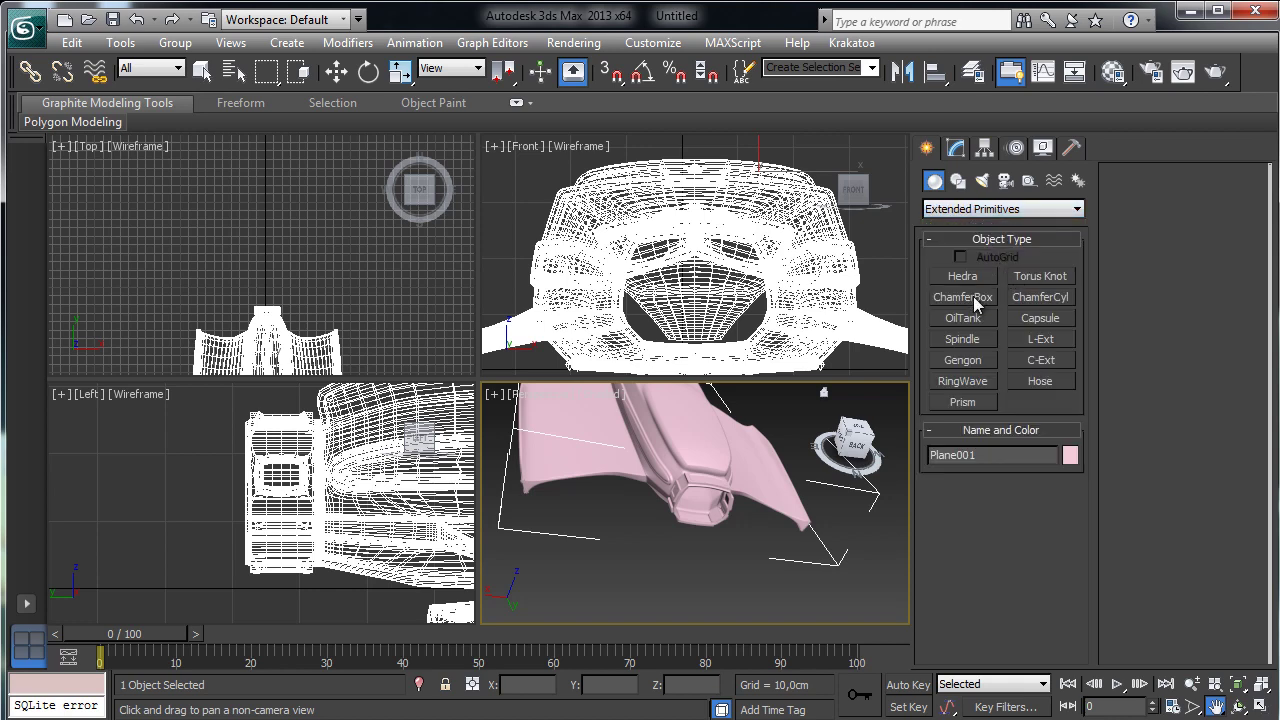
left_click_drag(281, 257, 299, 295)
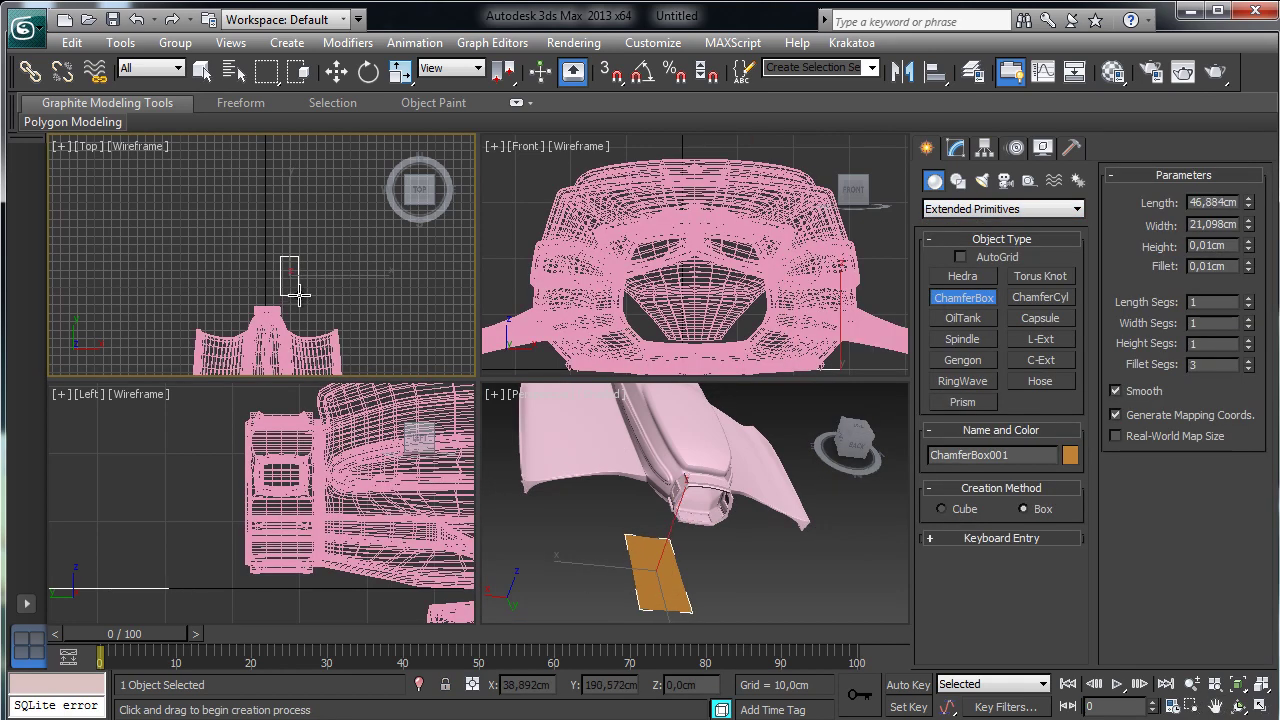
left_click(477, 266)
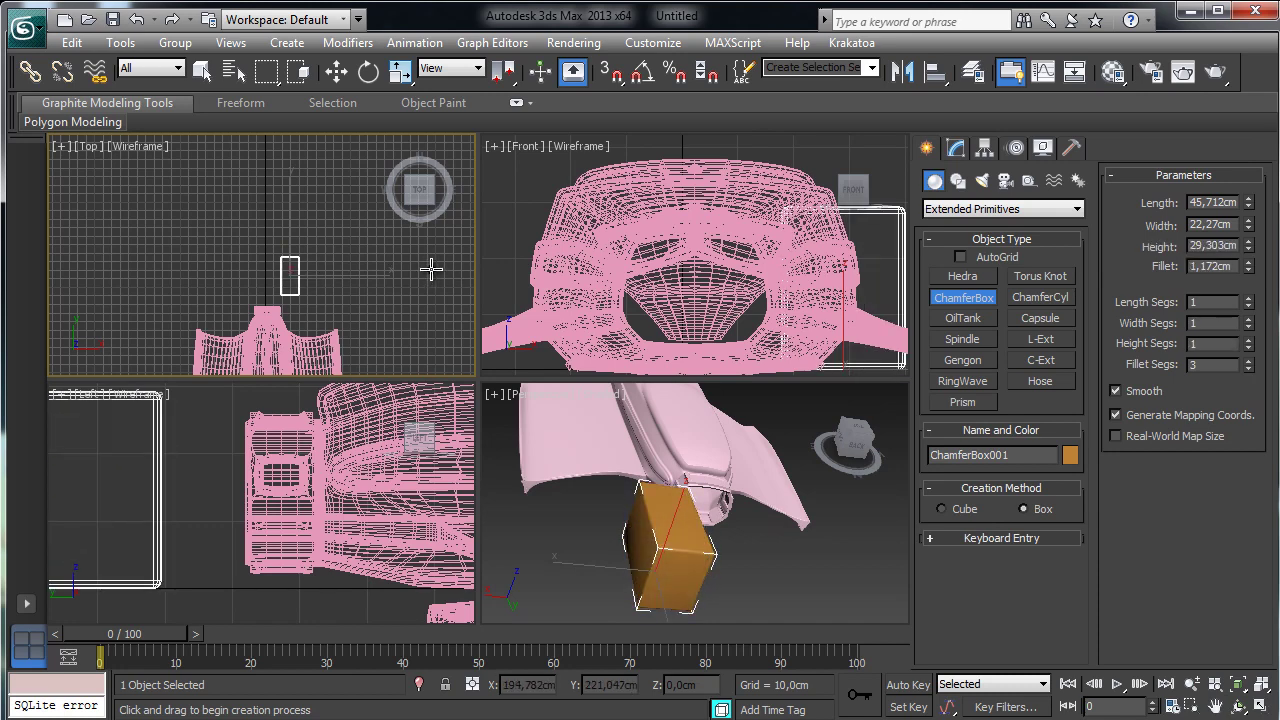
left_click(431, 270)
- Convert the new chamfer box to an editable poly
left_click(1238, 706)
left_click_drag(672, 531, 600, 500)
left_click(954, 150)
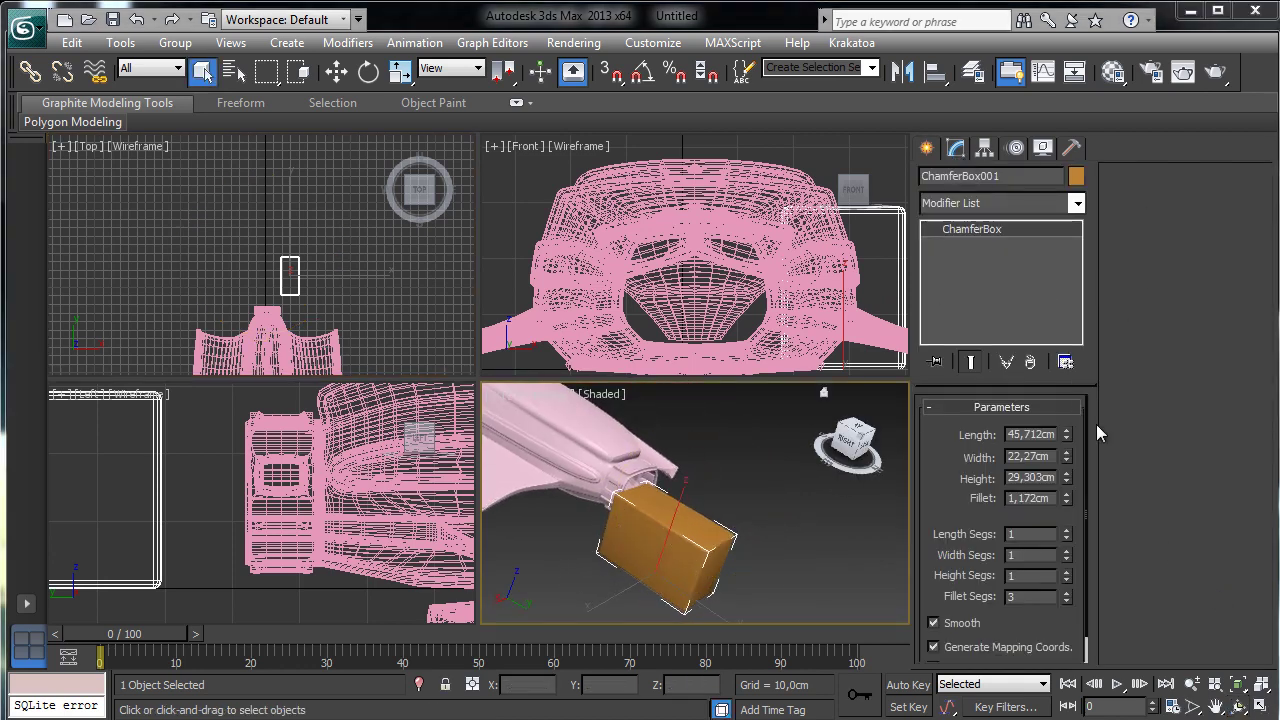
left_click(1077, 204)
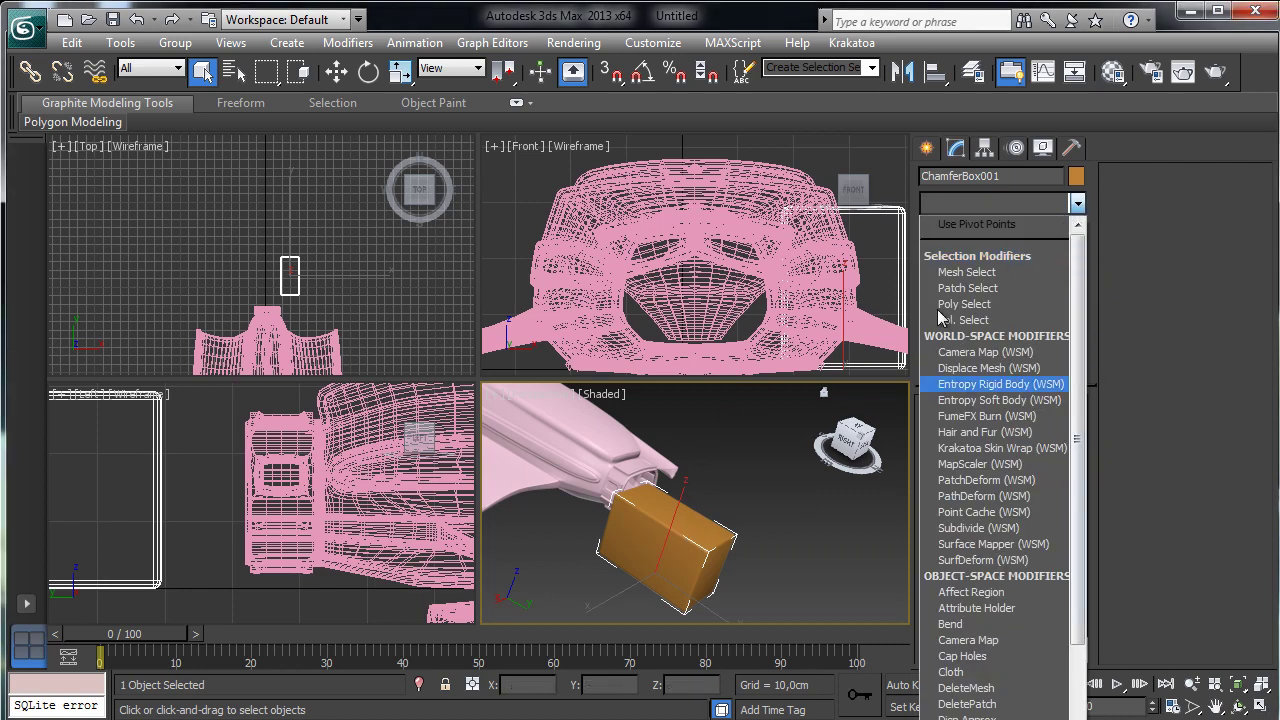
left_click(778, 30)
key("e")
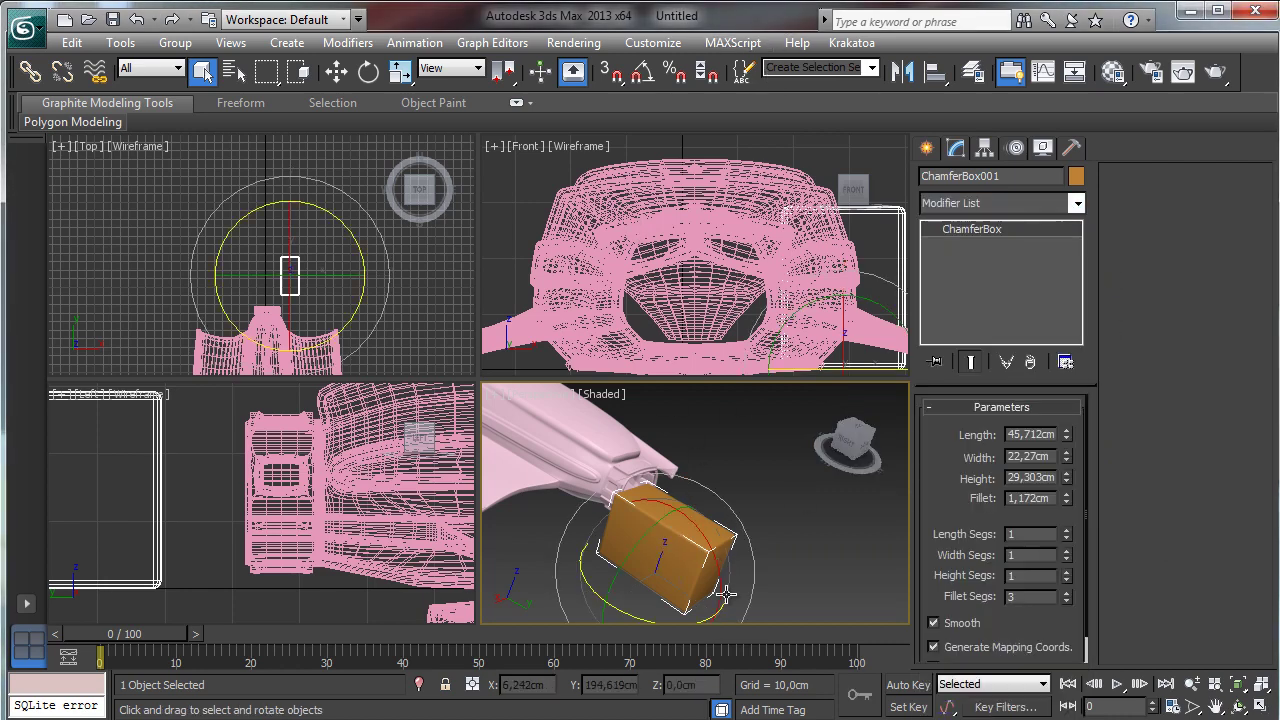
right_click(654, 552)
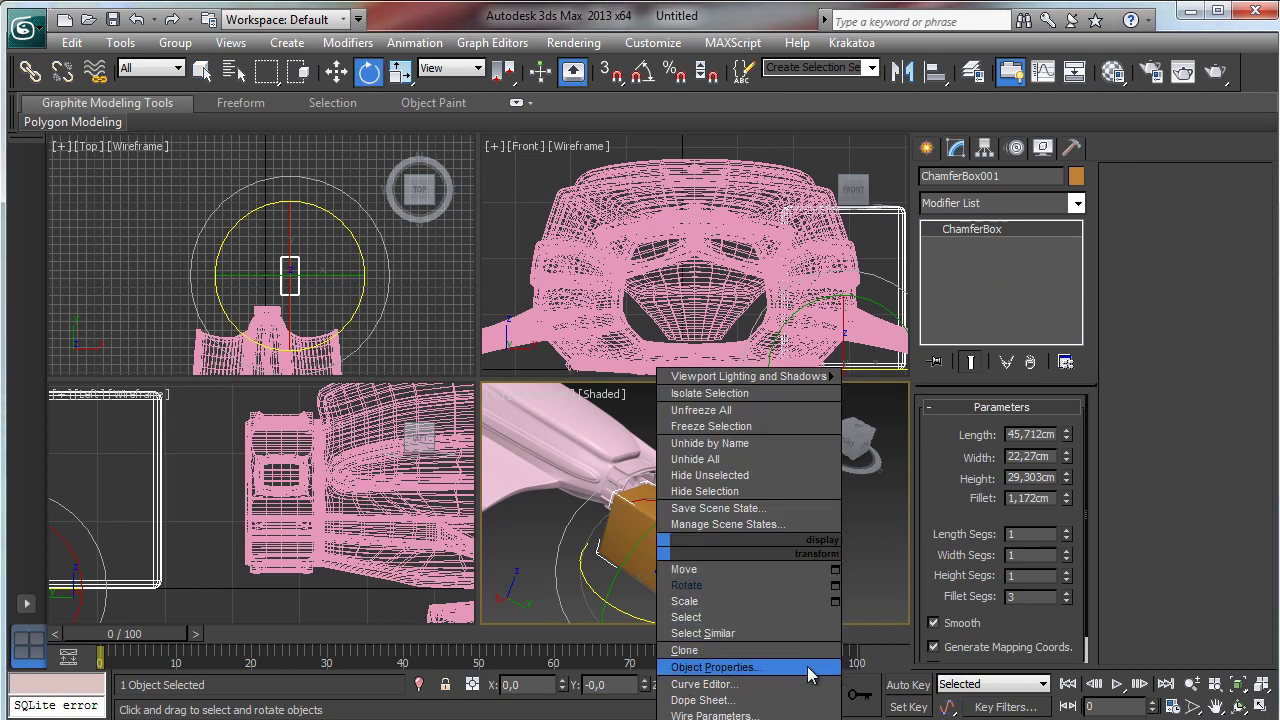
left_click(760, 719)
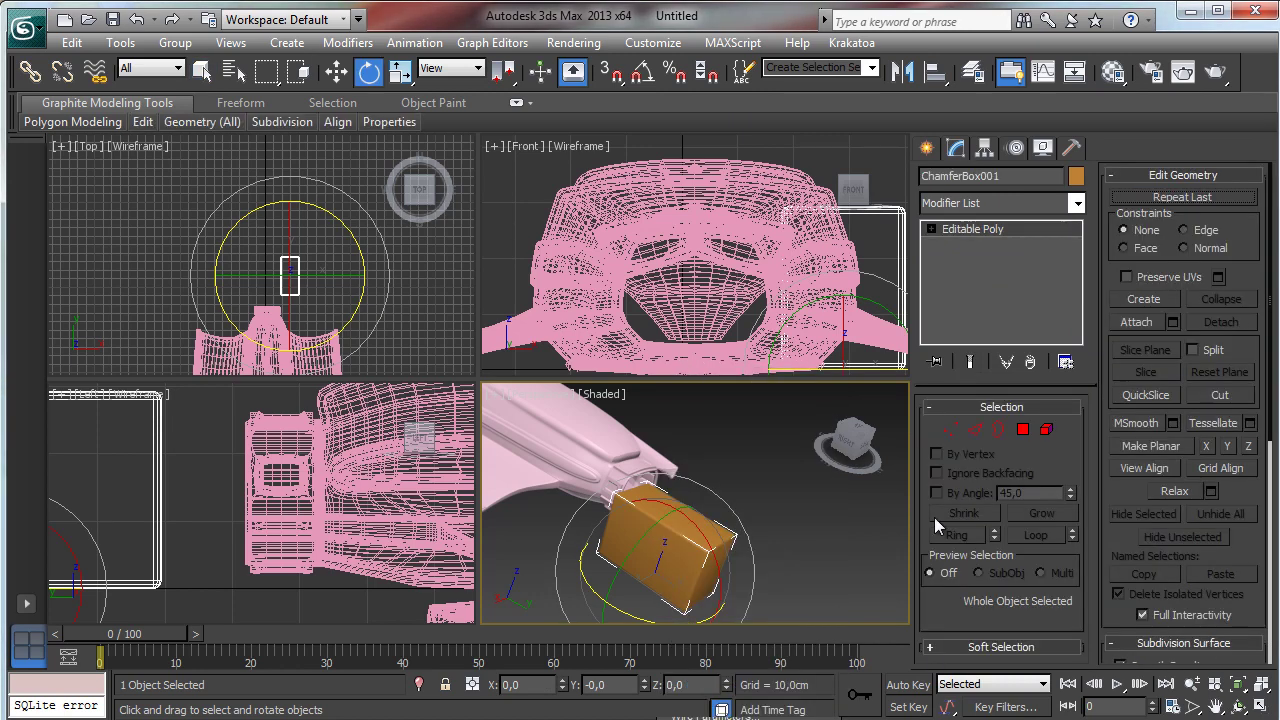
- Select the vertices at the box end farthest from the ship and scale them narrower along X to taper the box
left_click(950, 429)
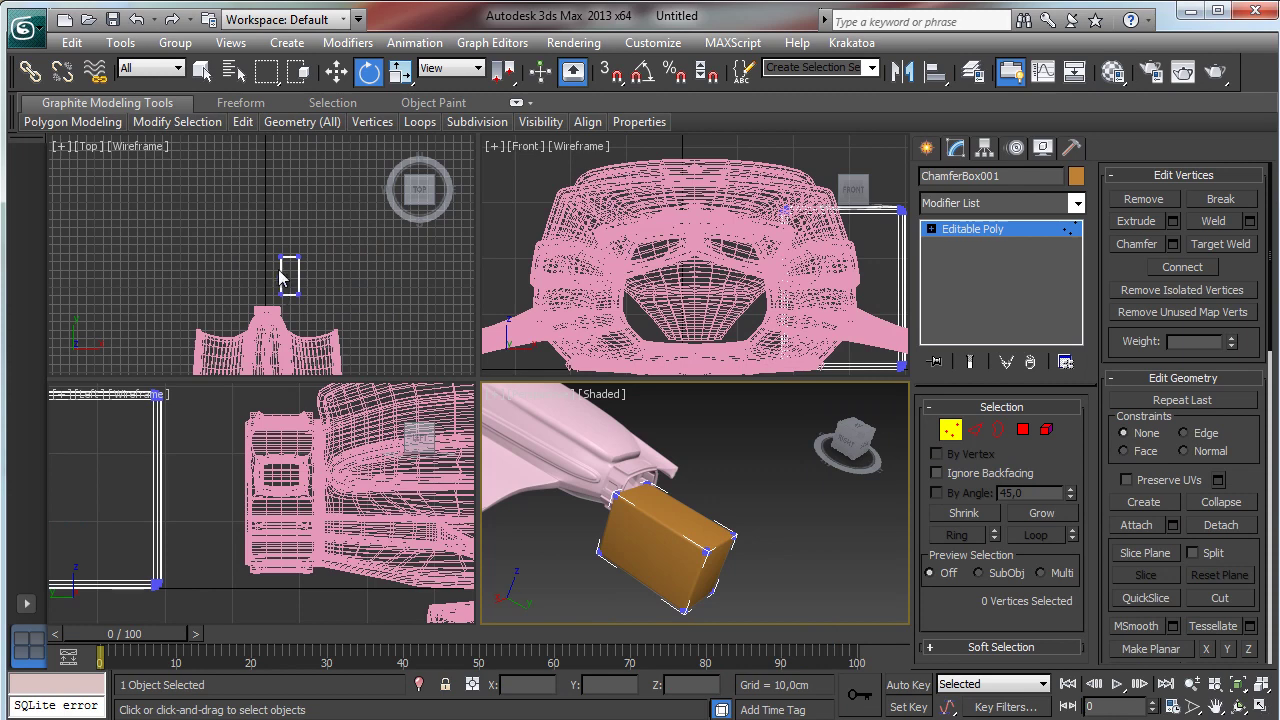
left_click_drag(262, 246, 305, 296)
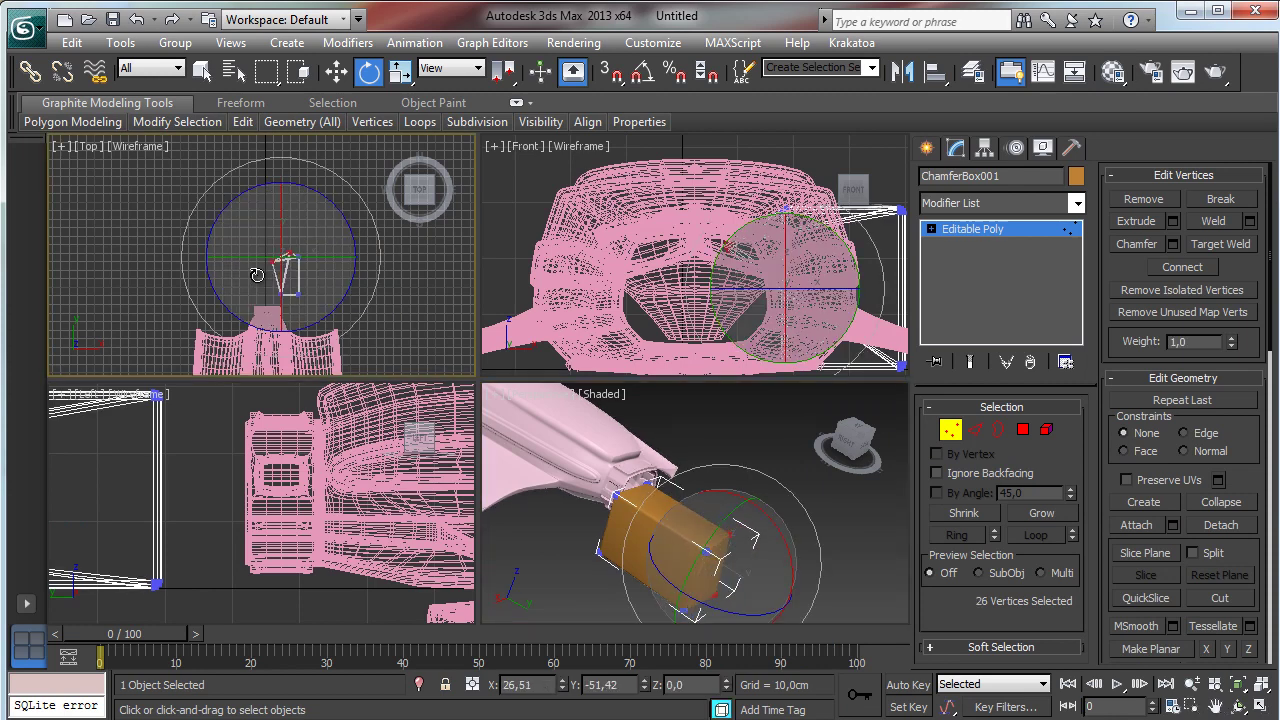
left_click_drag(345, 258, 318, 290)
left_click(201, 71)
left_click(400, 71)
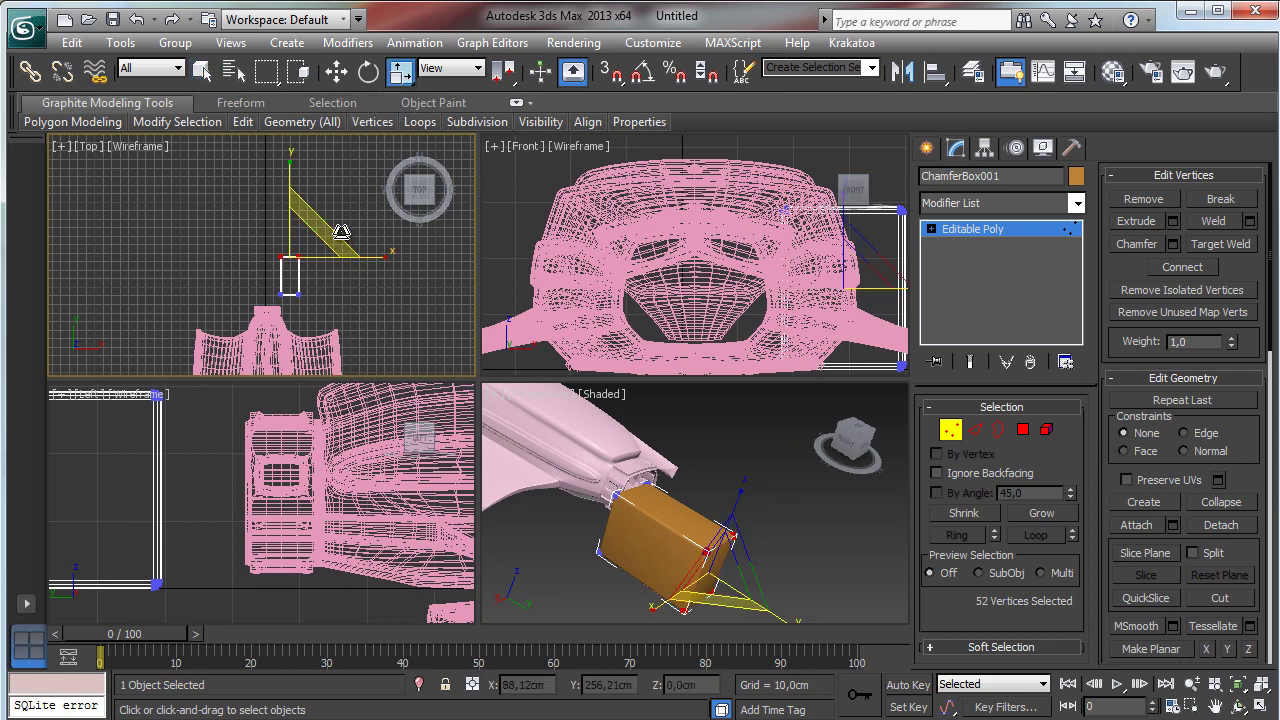
left_click_drag(376, 259, 352, 258)
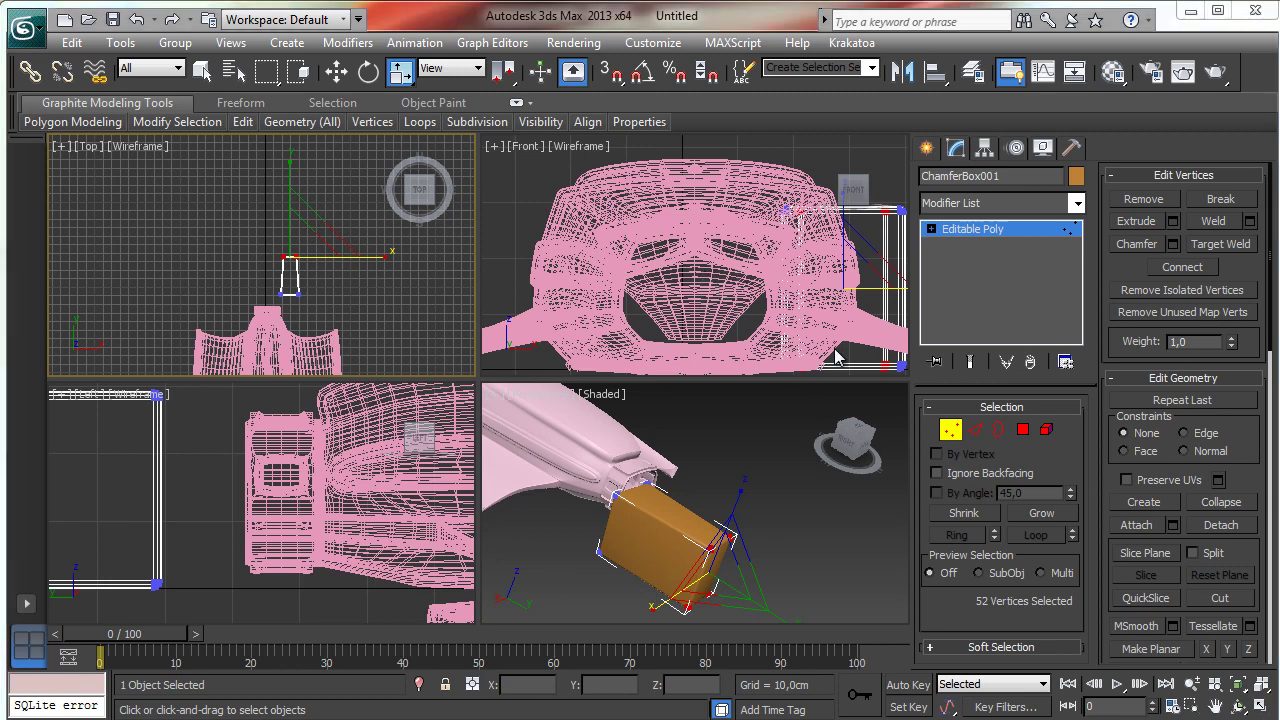
- Move the vertices on the box's outer long side inward along X to narrow the box, then leave vertex editing
left_click(336, 71)
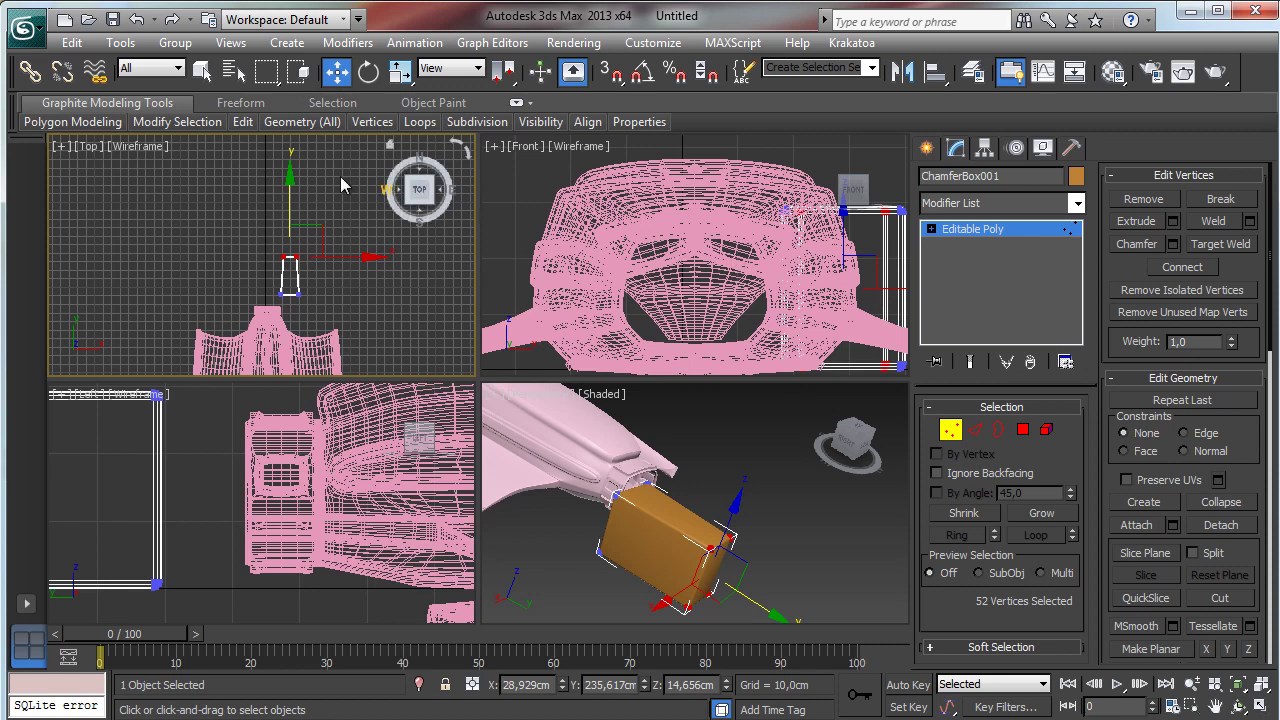
left_click_drag(290, 275, 317, 291)
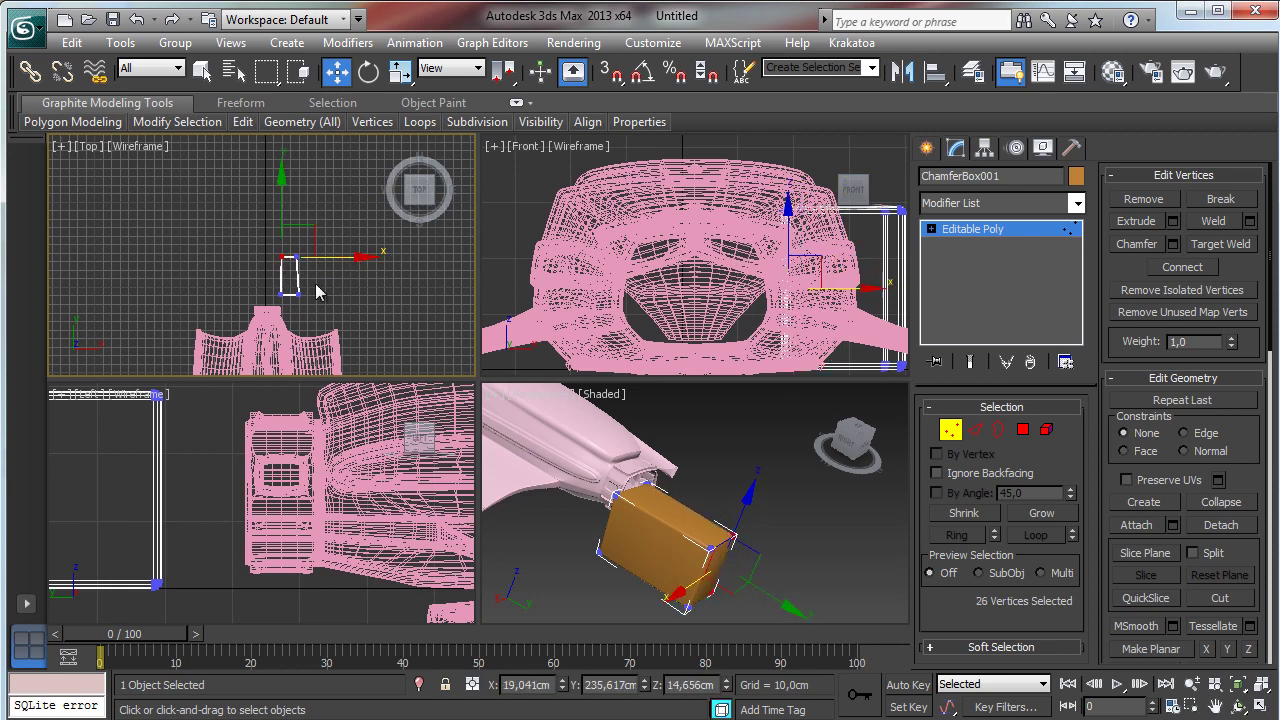
key("ctrl+a")
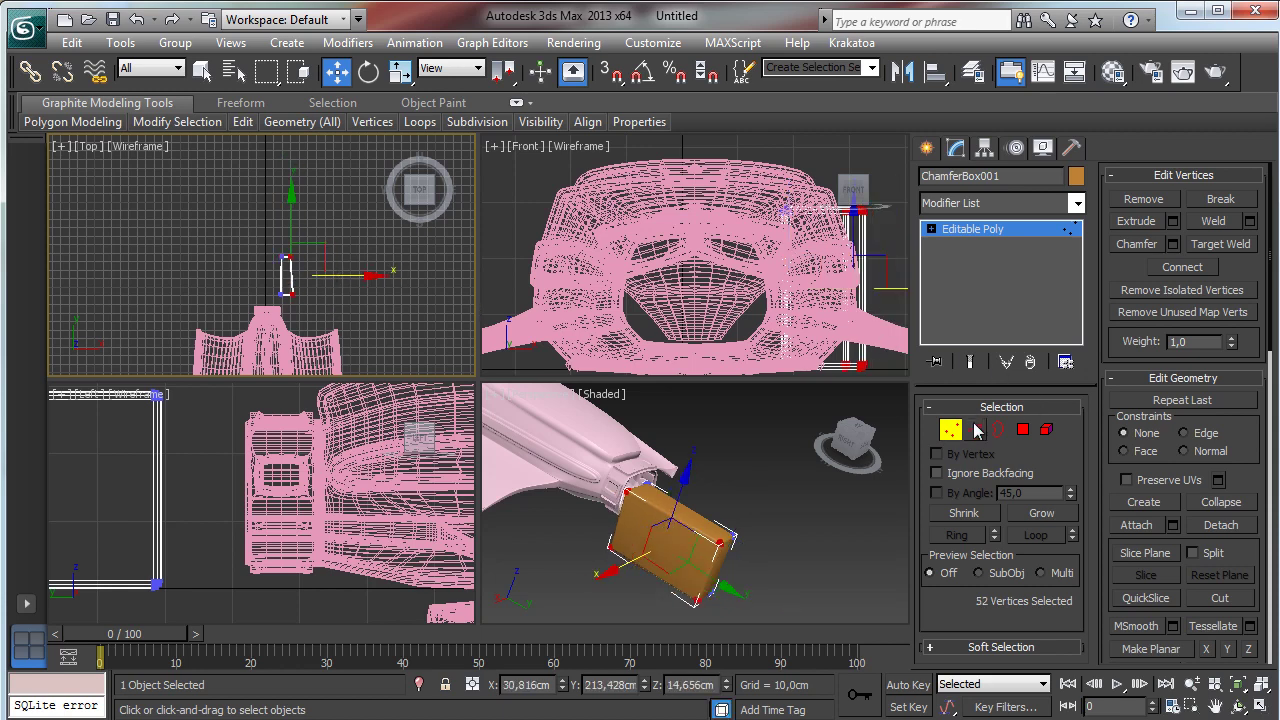
key("1")
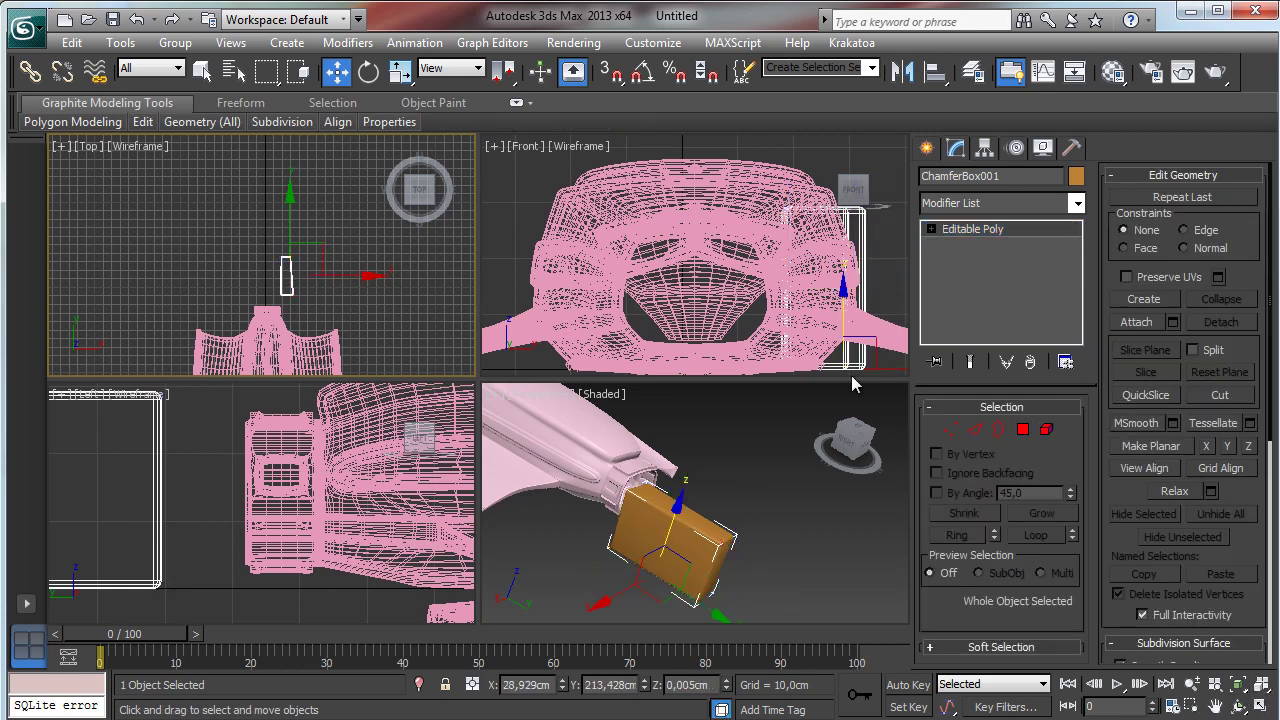
left_click(950, 429)
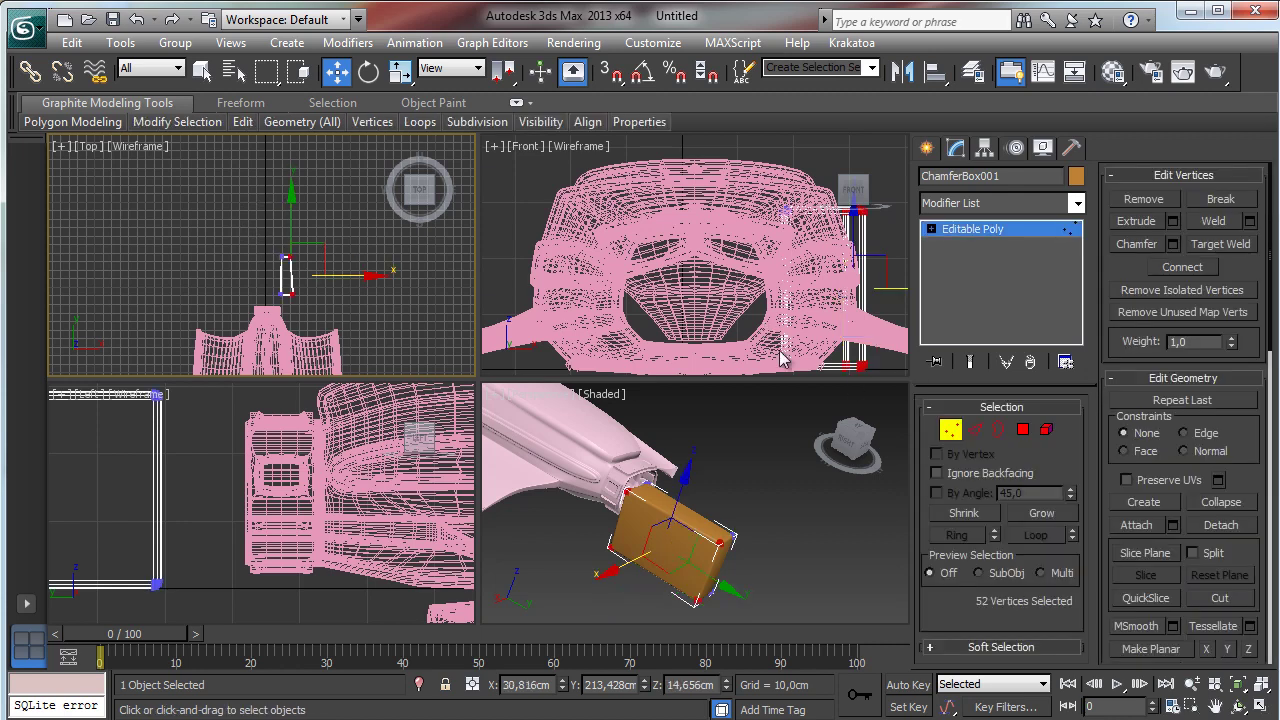
left_click(948, 431)
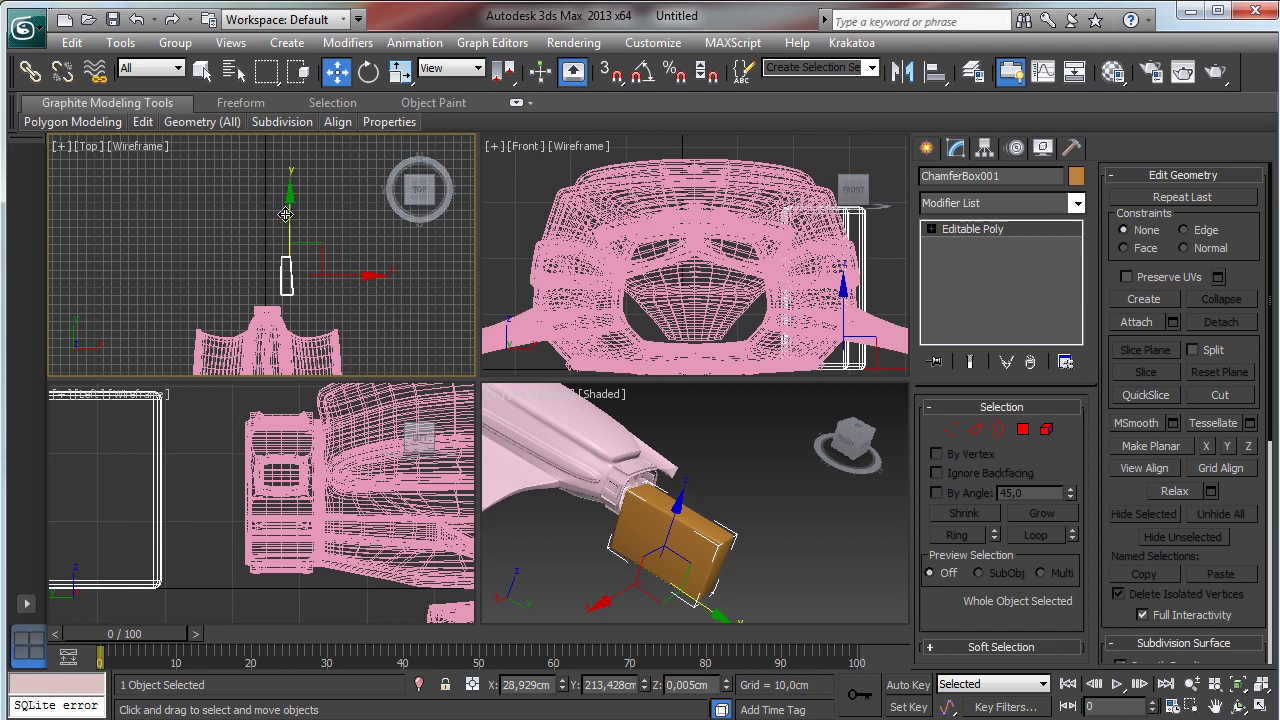
- Copy the tapered box rearward along Y and scale the copy to about 68% in X and 80% in Y, and reduce its height
left_click_drag(288, 211, 288, 177)
left_click(643, 458)
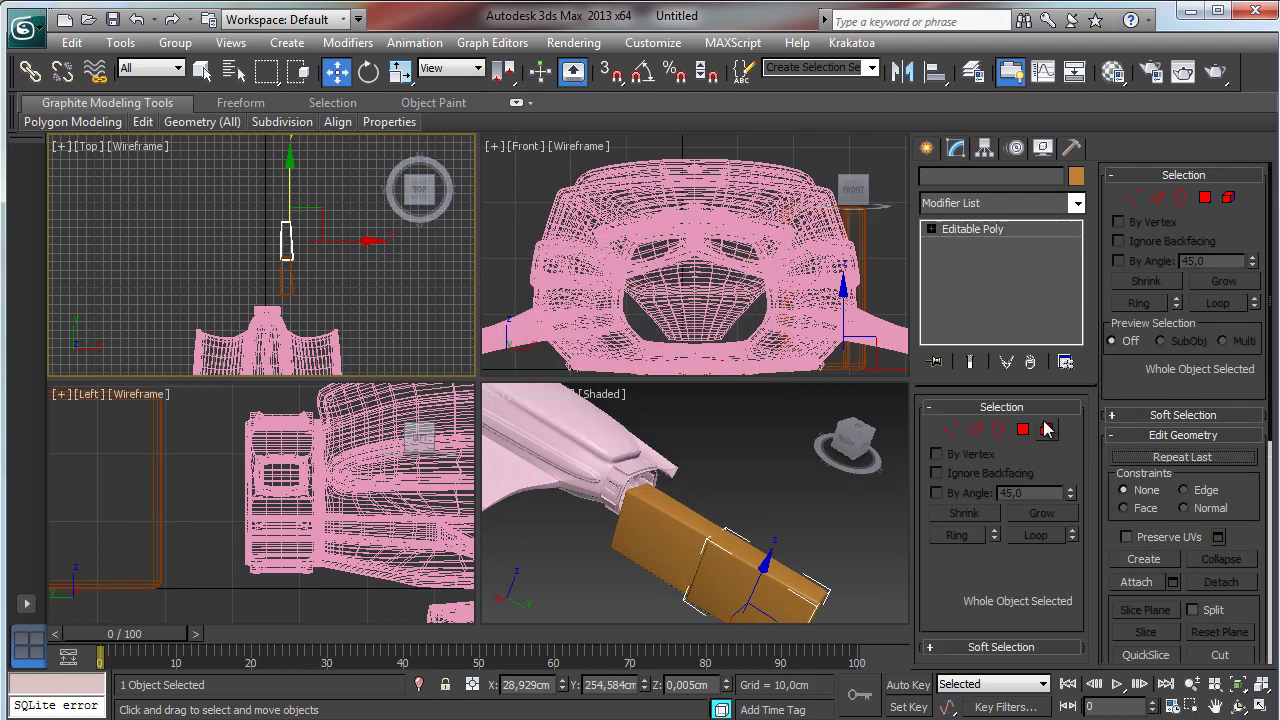
left_click(400, 71)
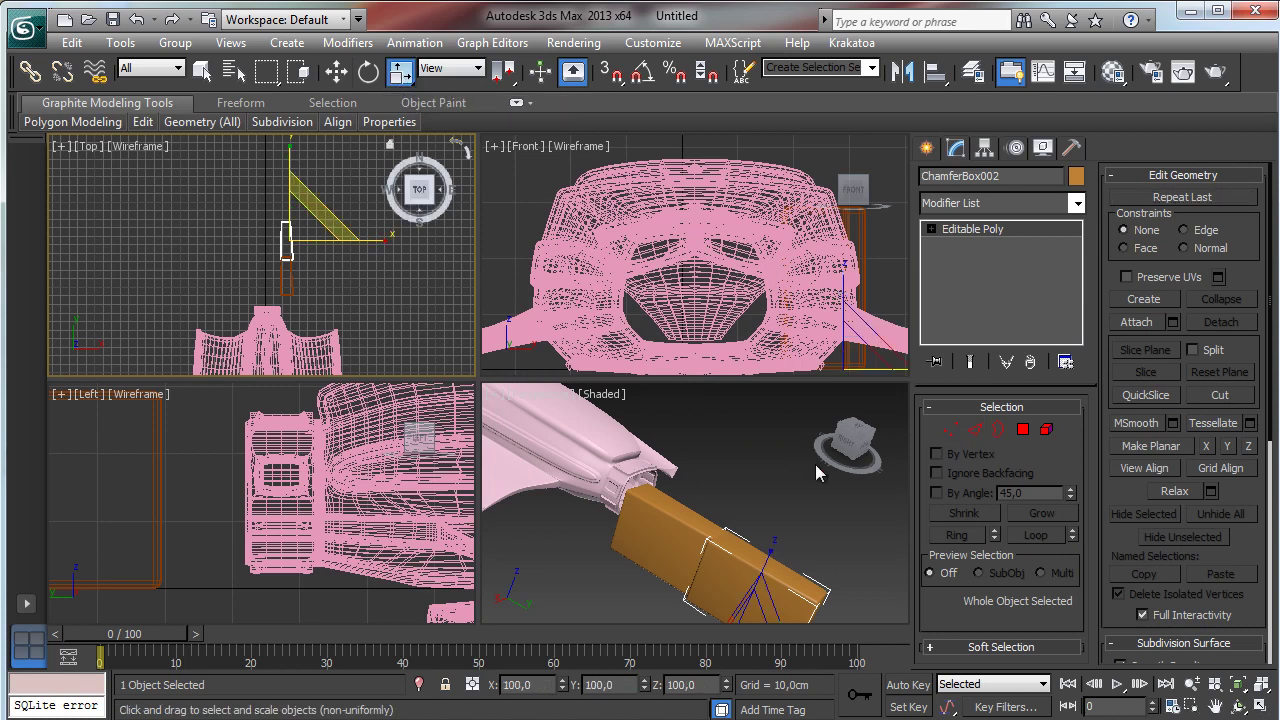
left_click_drag(388, 240, 357, 238)
left_click_drag(288, 142, 287, 162)
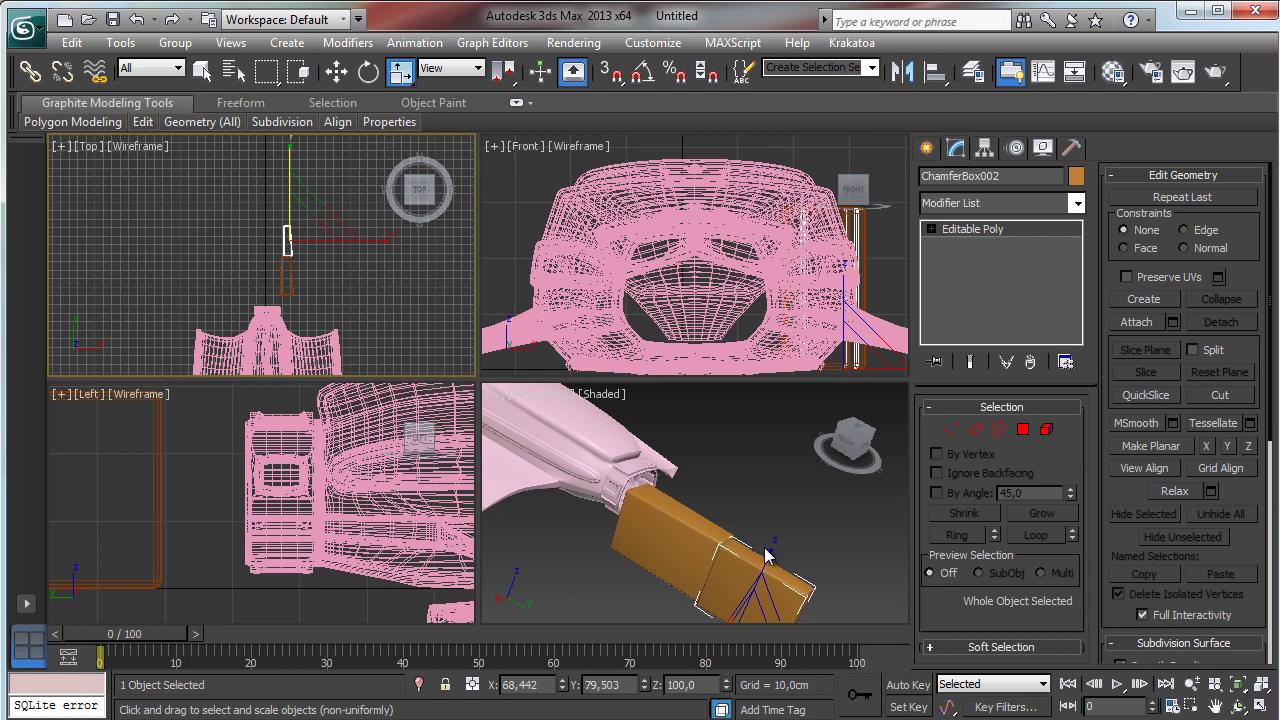
left_click_drag(766, 556, 754, 574)
- Move the smaller box toward the ship's centreline to about X 16 cm, Y 248.7 cm, and raise it to about Z 5 cm
left_click(336, 71)
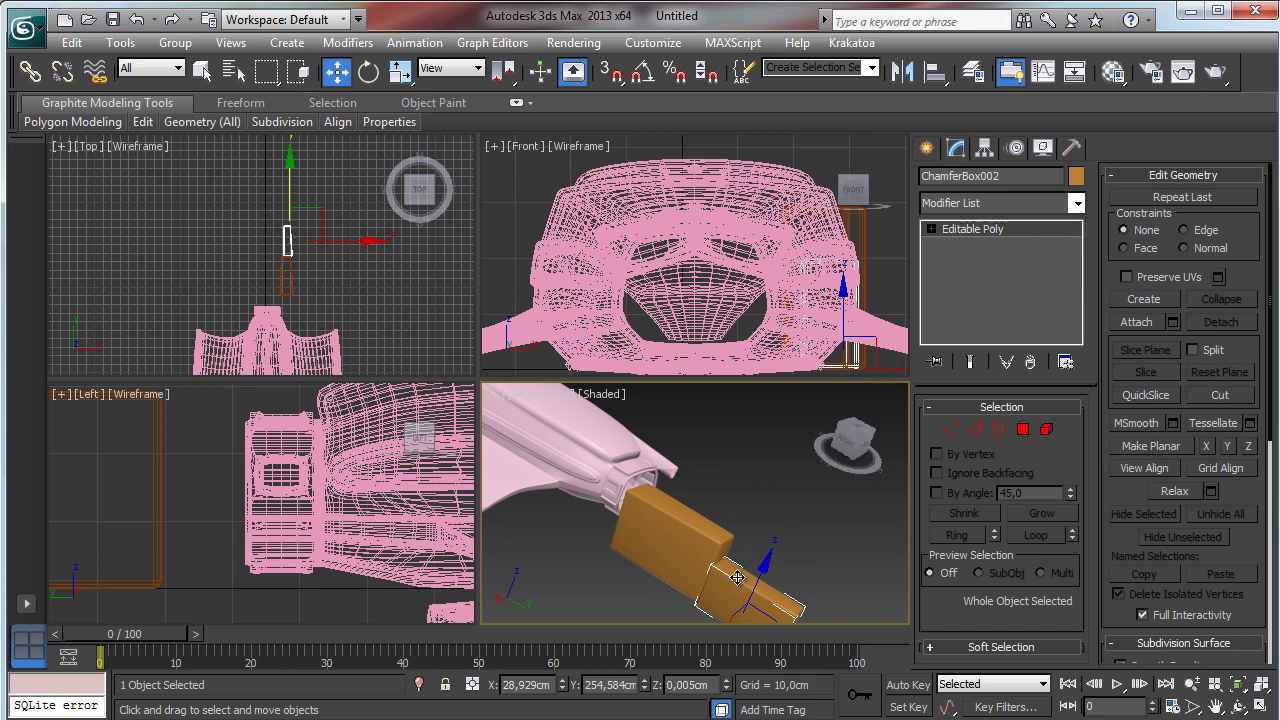
left_click_drag(326, 218, 313, 223)
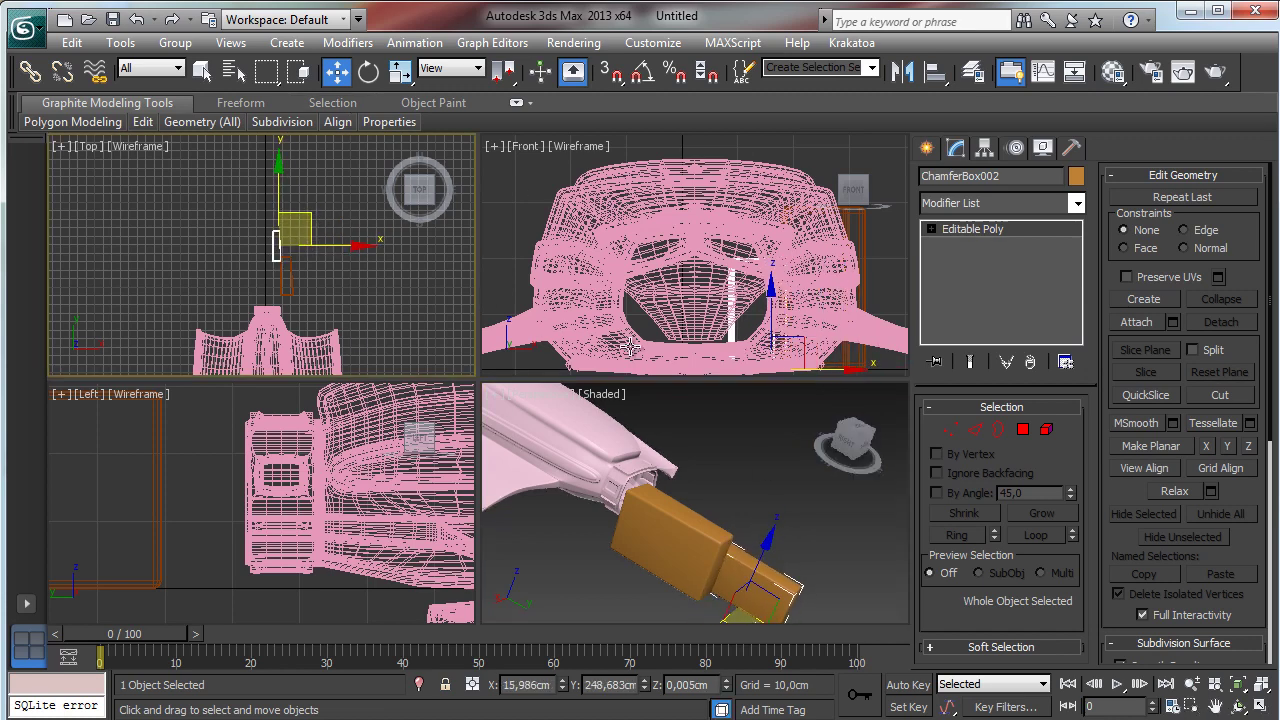
right_click(774, 459)
right_click(250, 488)
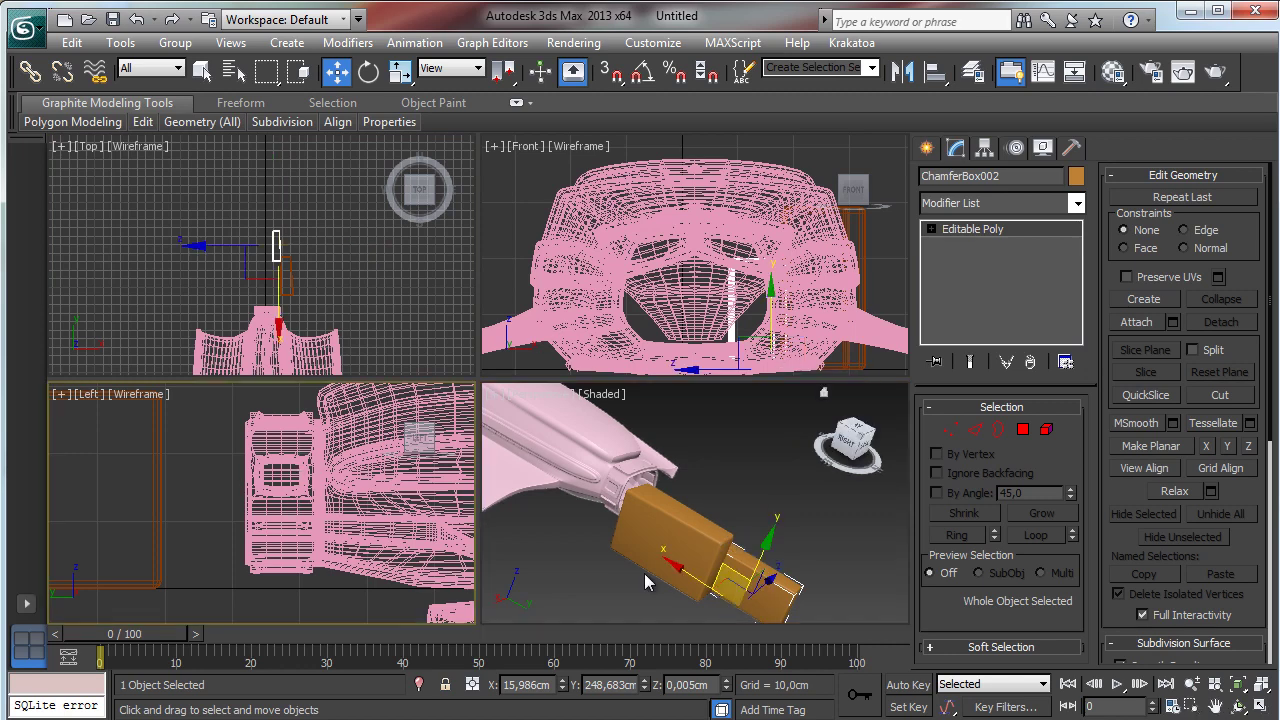
left_click(1256, 684)
left_click_drag(248, 532, 300, 545)
left_click(1190, 684)
right_click(300, 545)
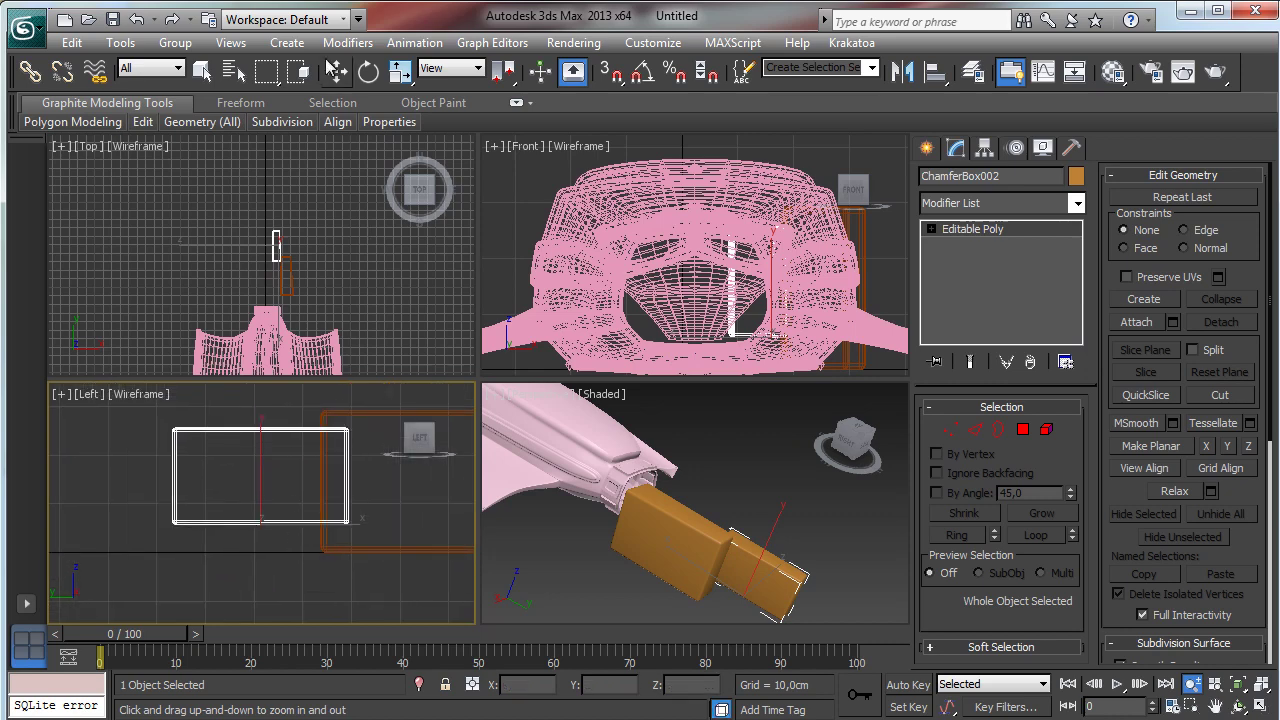
left_click_drag(258, 465, 258, 468)
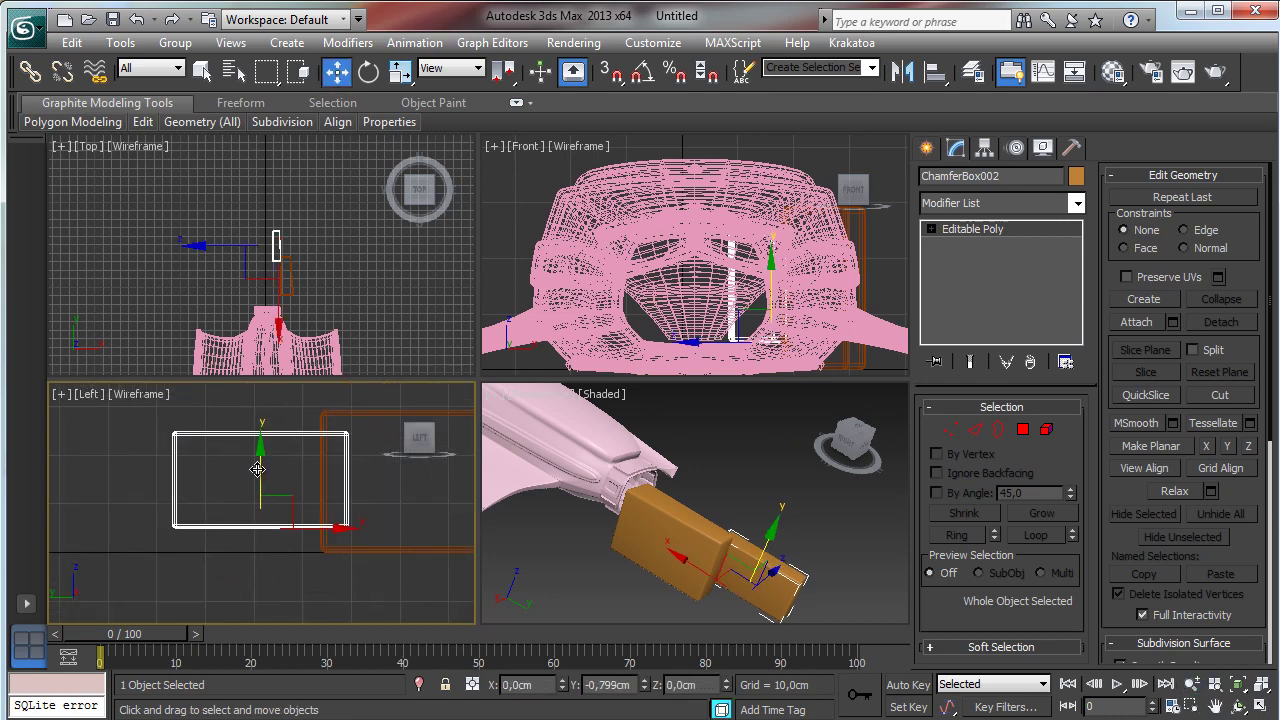
- Select the larger box in the top view and scale it to about 48% along X
left_click(1190, 706)
left_click_drag(385, 322, 320, 345)
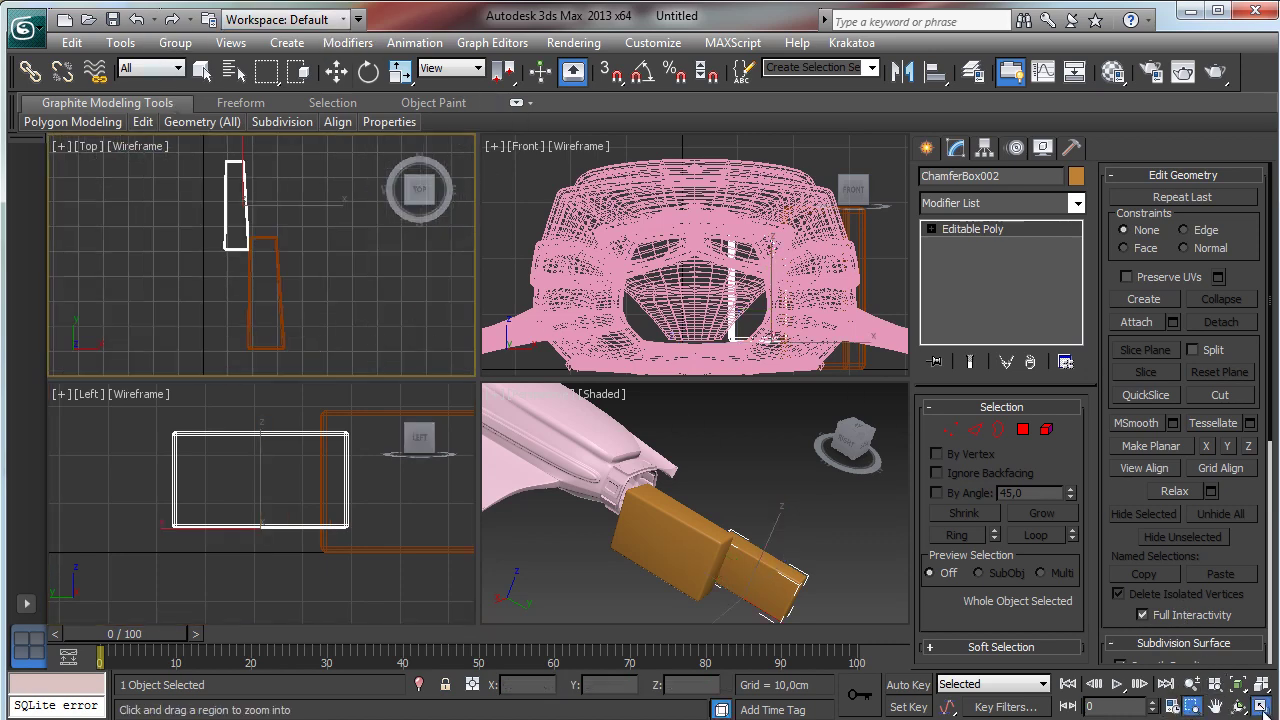
key("alt+w")
key("w")
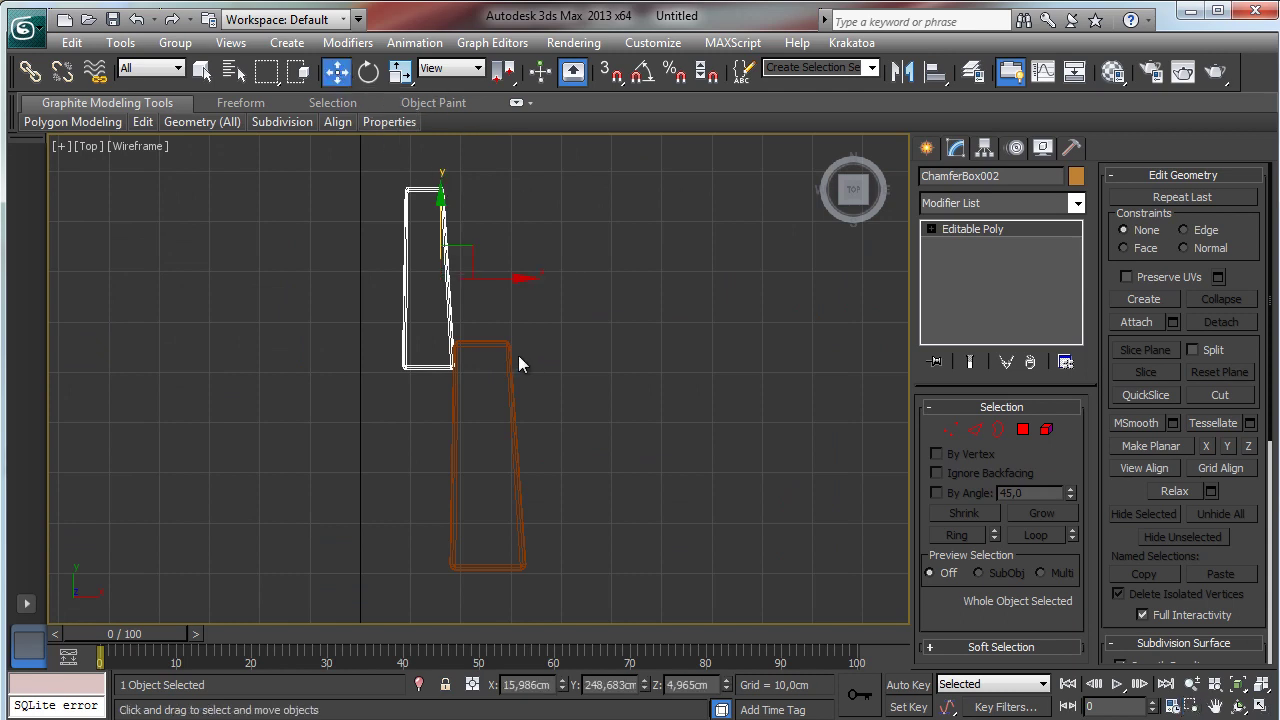
left_click(507, 349)
left_click_drag(399, 71, 397, 140)
left_click_drag(600, 456, 523, 449)
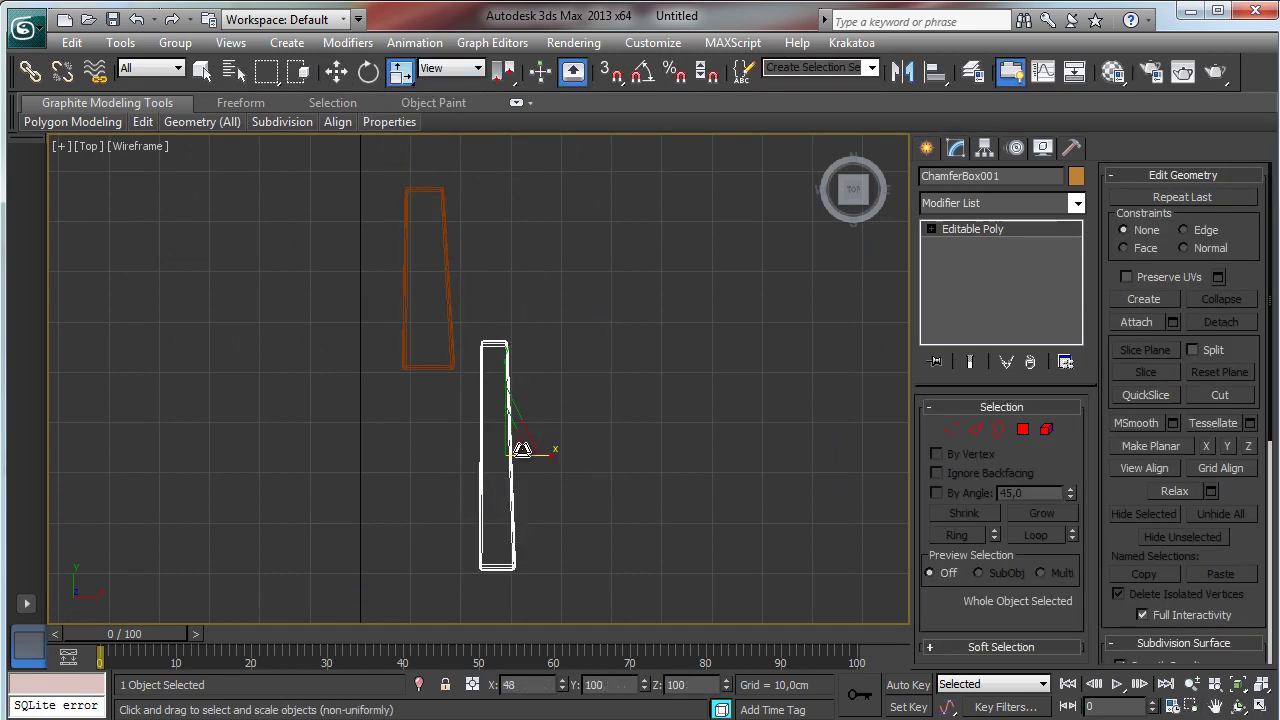
- Scale the smaller box to about 41% in X and shorten it along Y
left_click(449, 312)
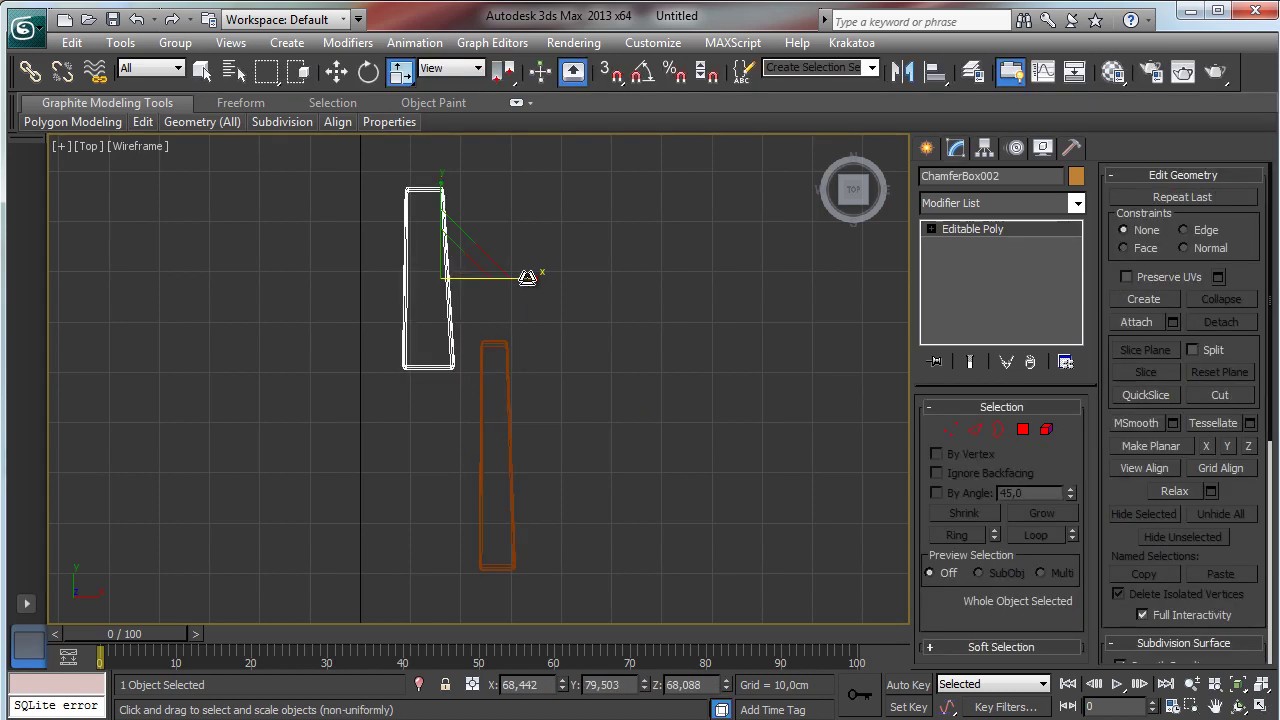
left_click_drag(529, 277, 483, 276)
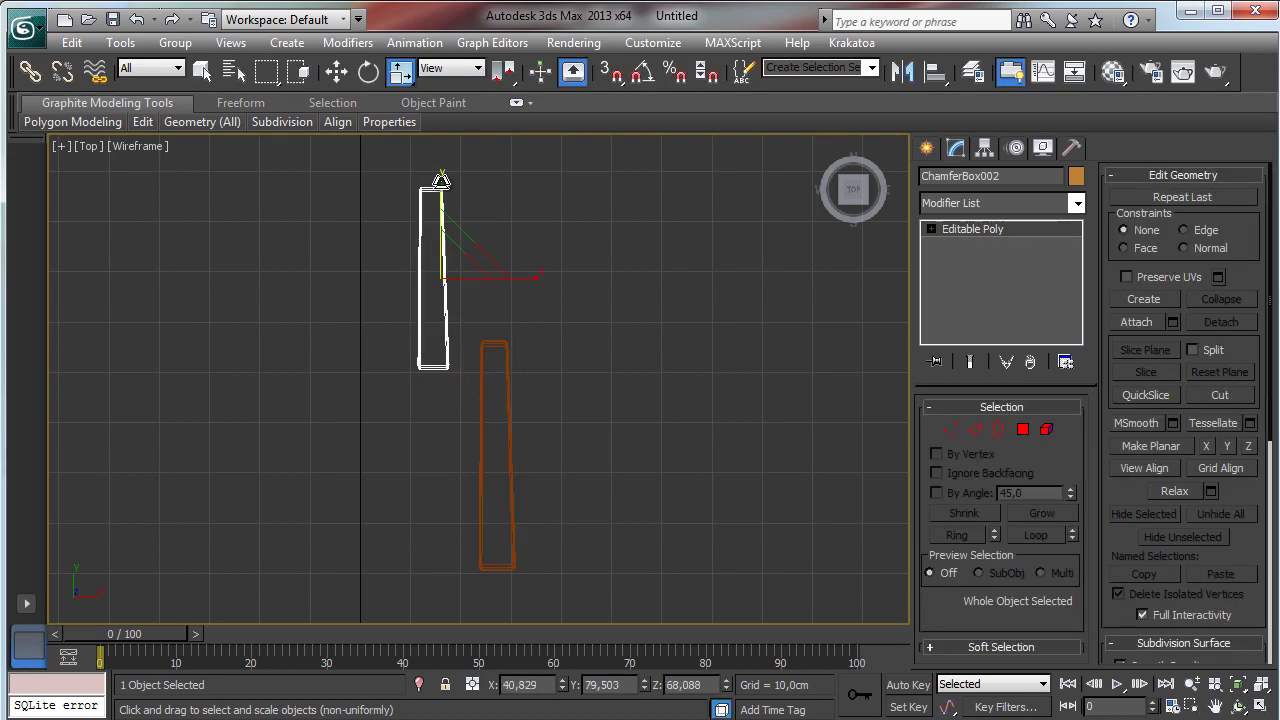
left_click_drag(441, 180, 441, 202)
- Move the pivots of both boxes to their ends nearest the ship, then leave pivot editing
left_click(336, 71)
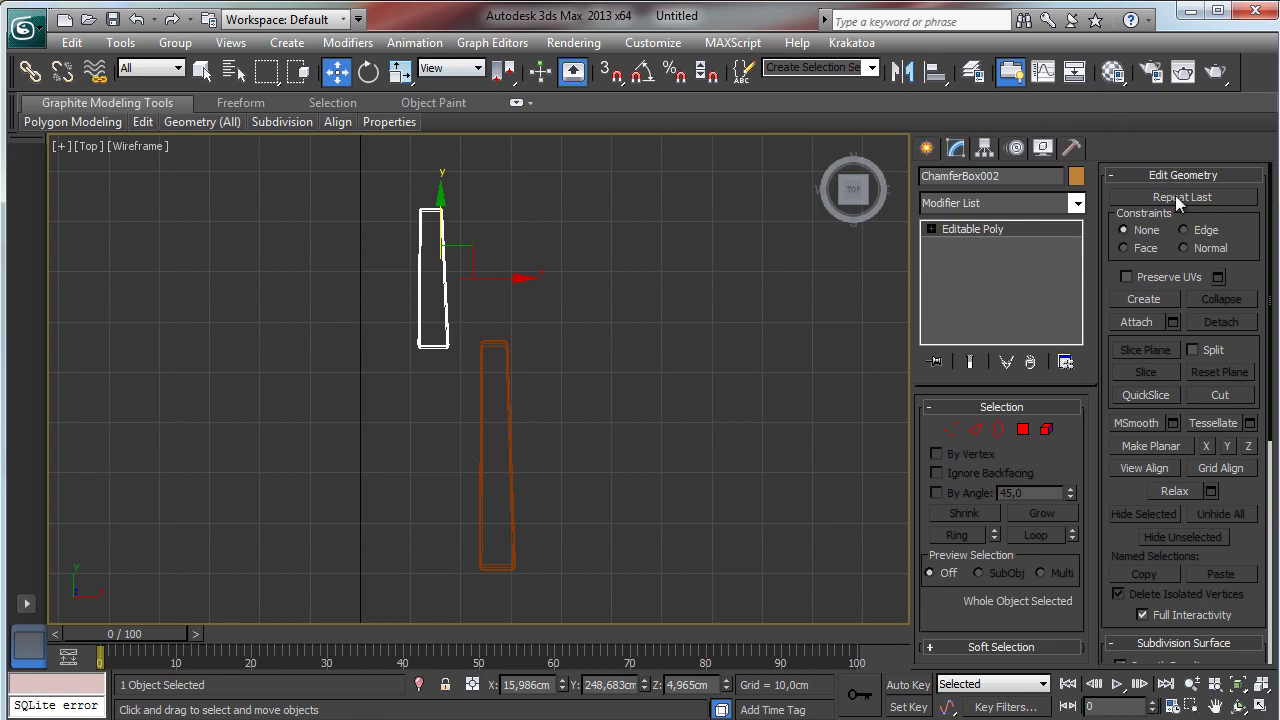
left_click(985, 148)
left_click(1003, 274)
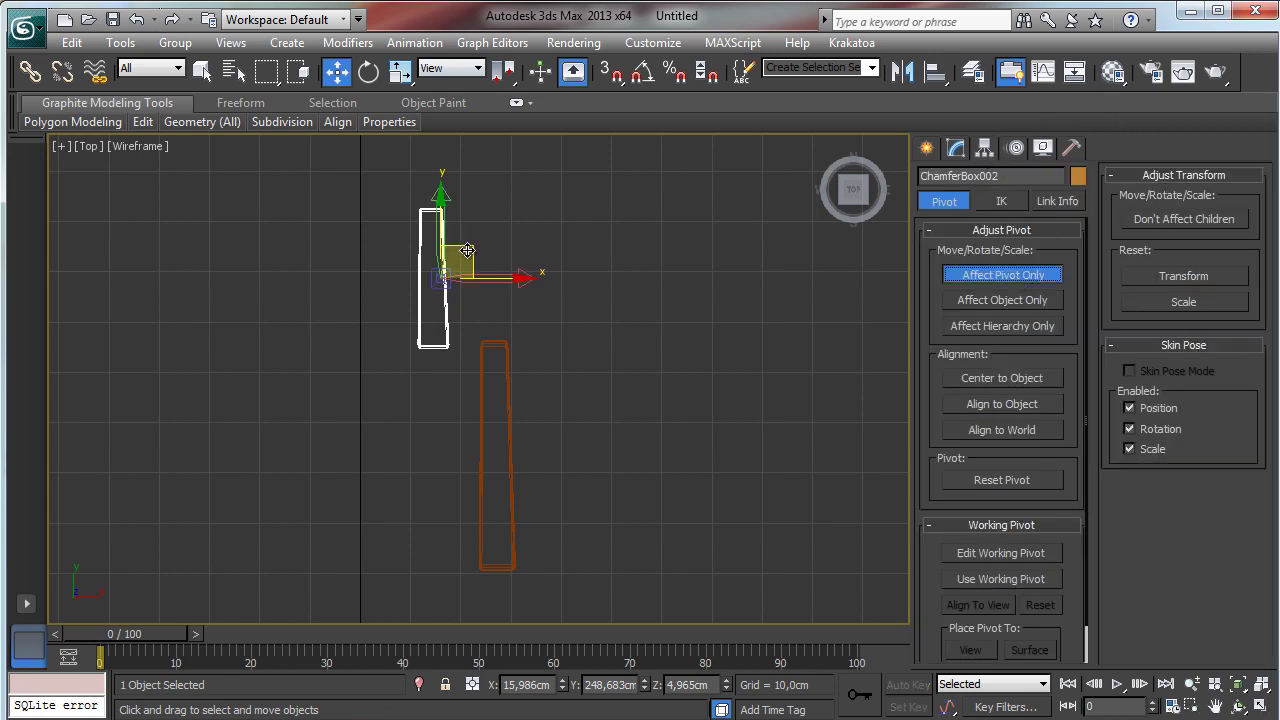
left_click_drag(455, 258, 463, 311)
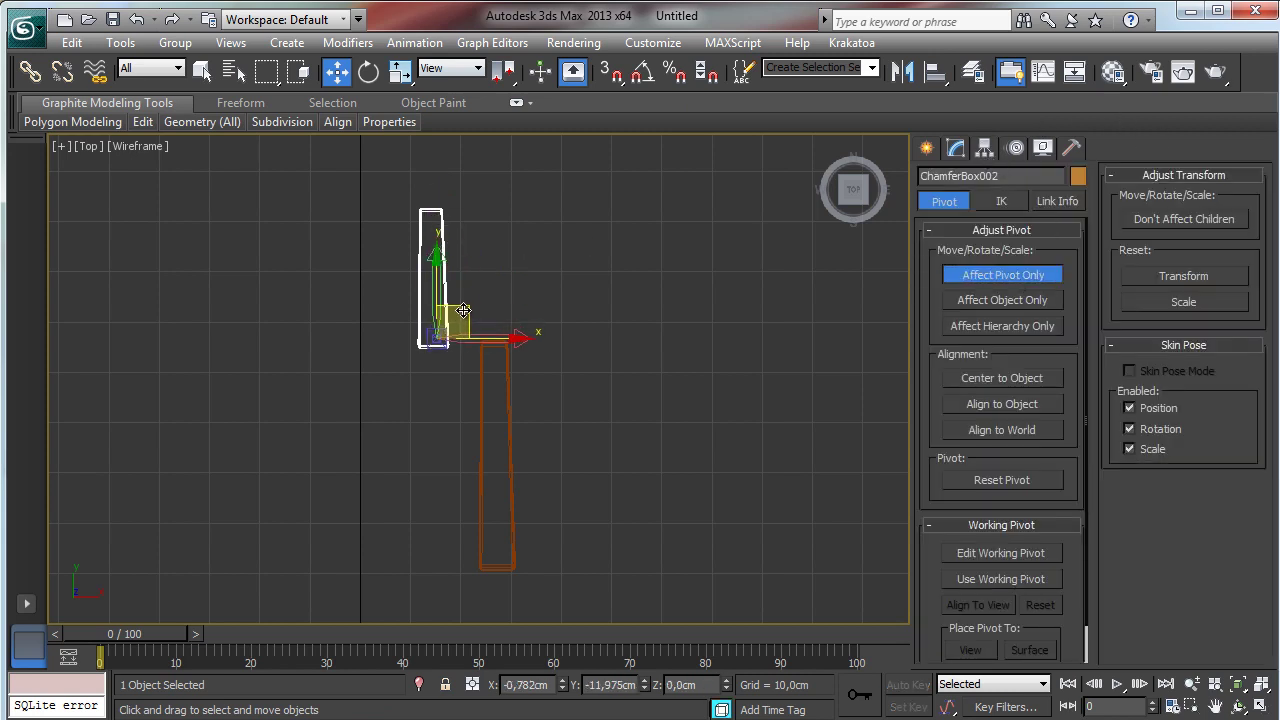
left_click(482, 380)
left_click_drag(532, 418, 503, 535)
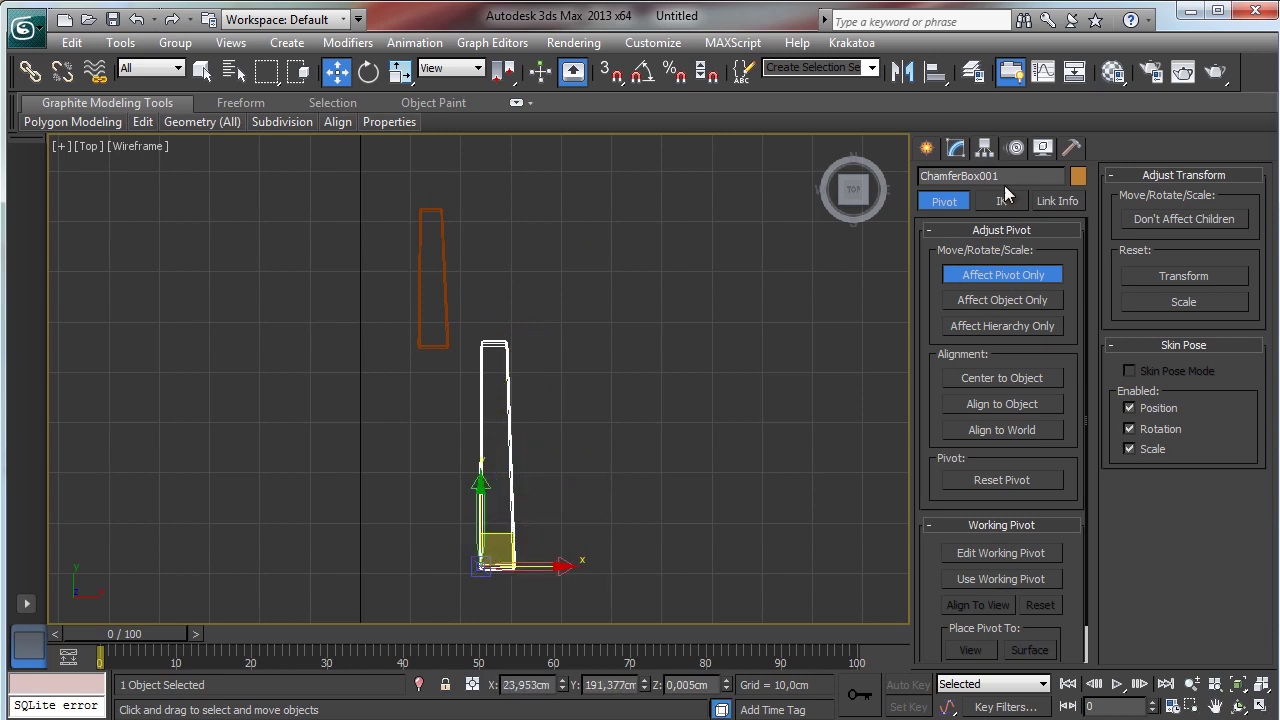
left_click(975, 276)
- Move the smaller box against the larger box's rear inner corner and link it to the larger box as its child
left_click(450, 292)
left_click_drag(492, 344, 521, 352)
left_click_drag(474, 286, 474, 297)
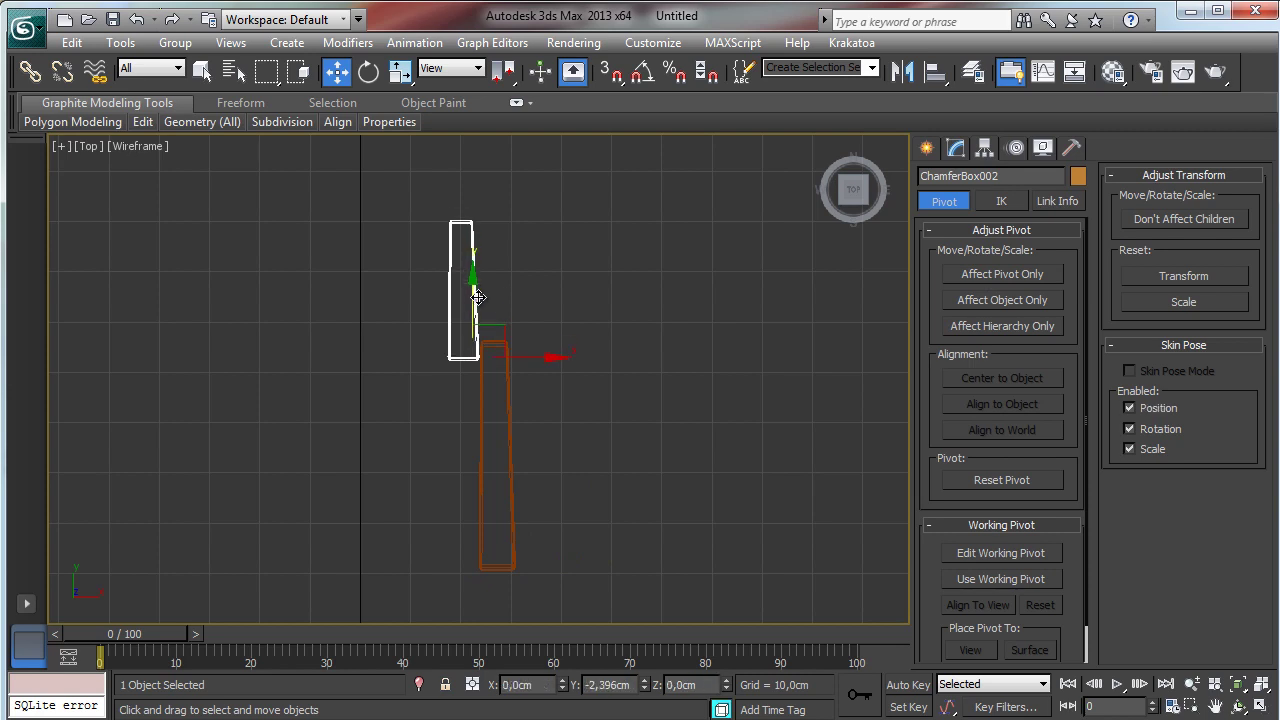
left_click(368, 71)
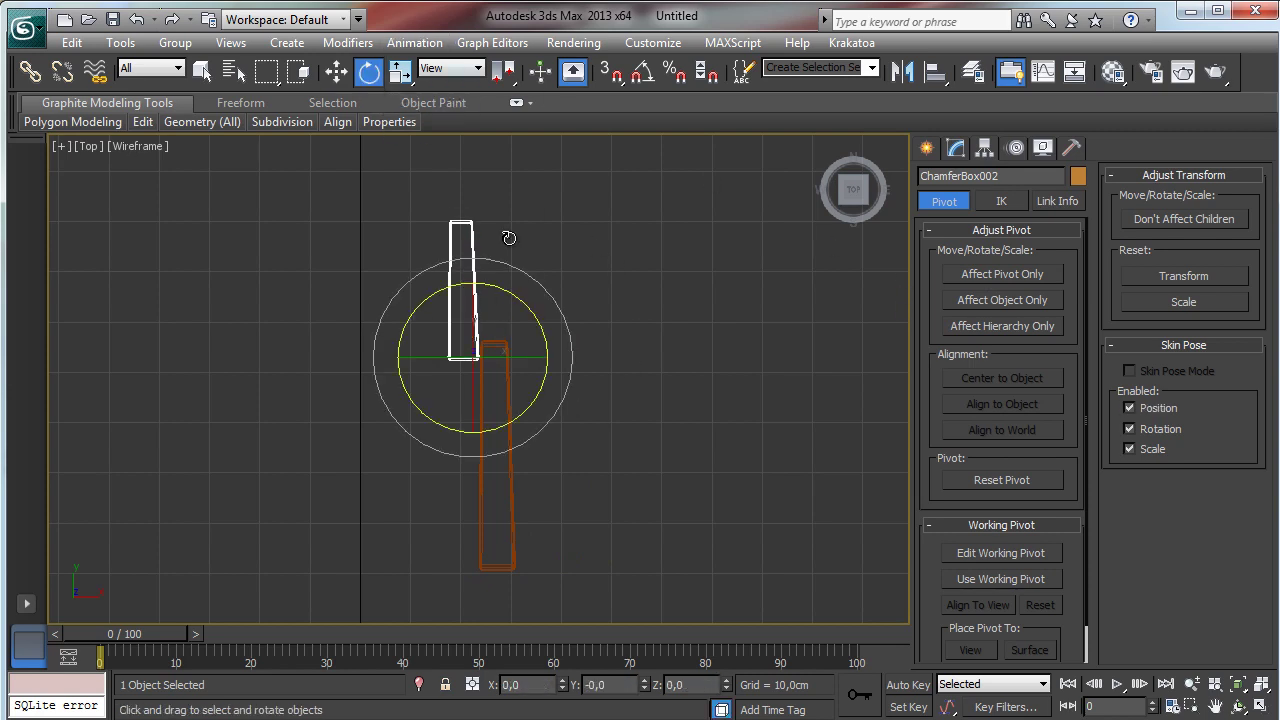
left_click(30, 71)
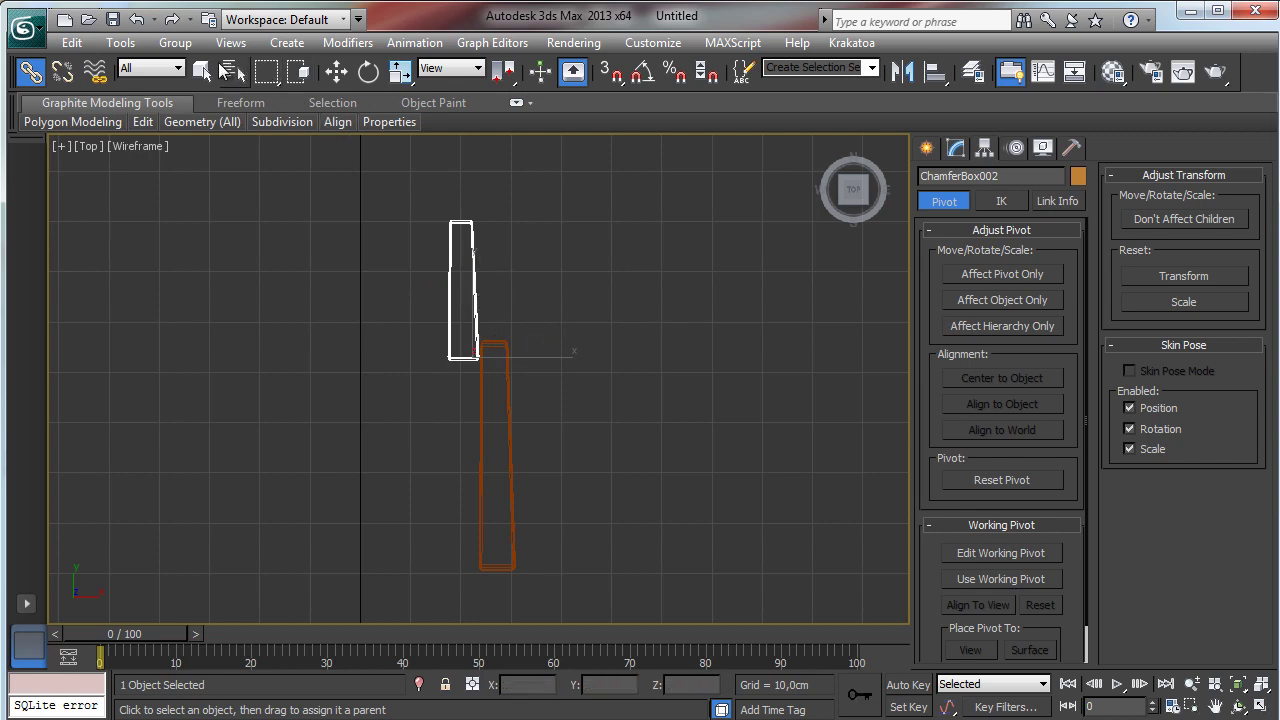
- Move the larger box with its linked child toward the ship's rear end, to about X 10.2 cm, Y 174.5 cm
left_click(336, 71)
left_click(498, 345)
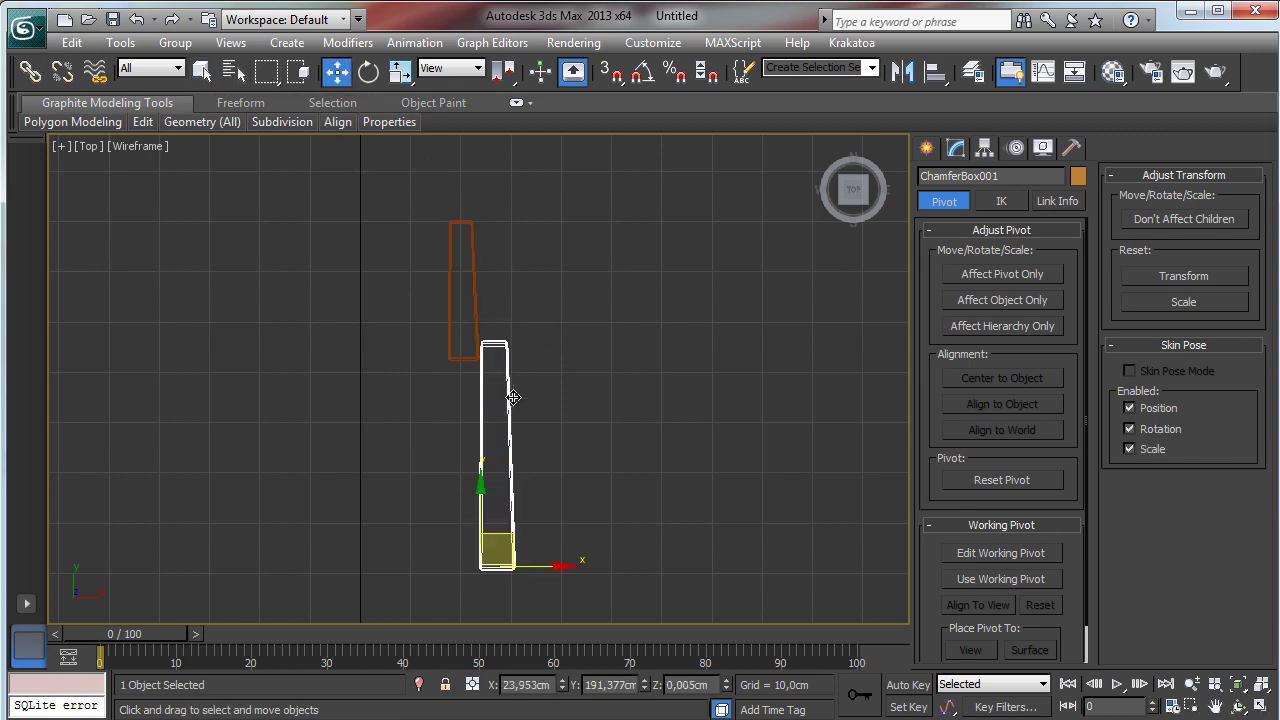
left_click_drag(502, 537, 502, 528)
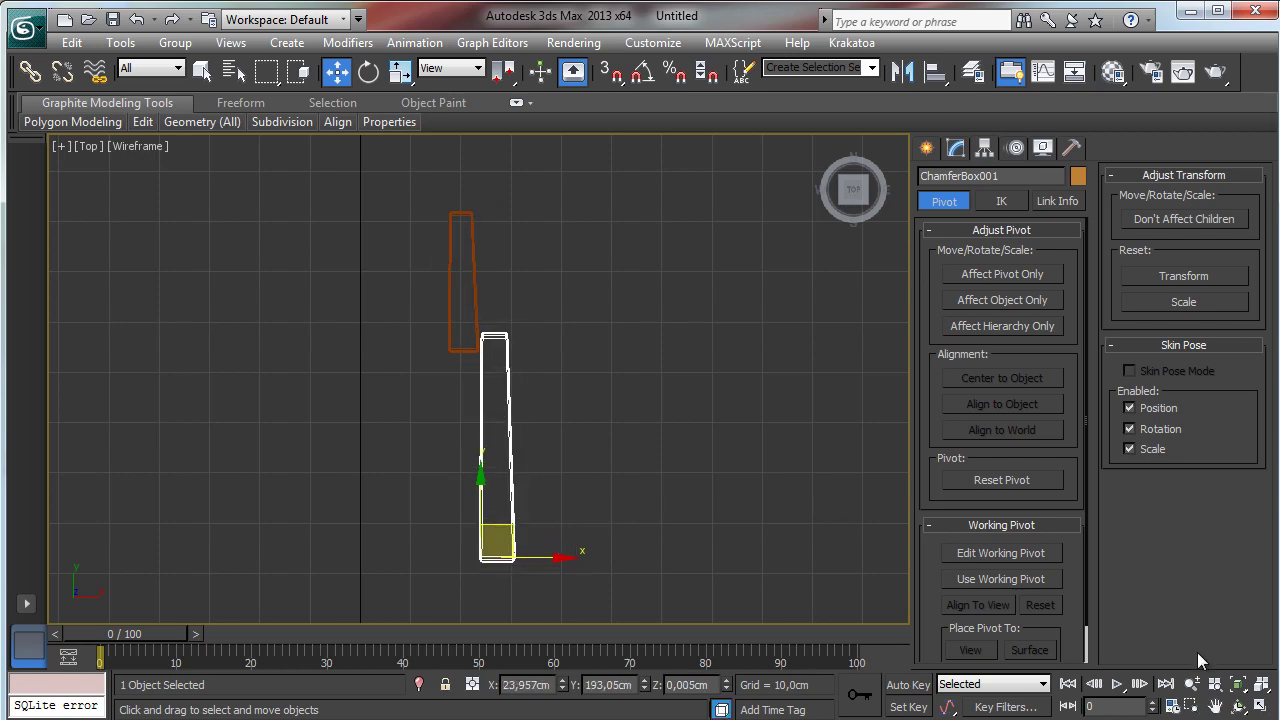
left_click(1192, 684)
left_click_drag(600, 470, 594, 545)
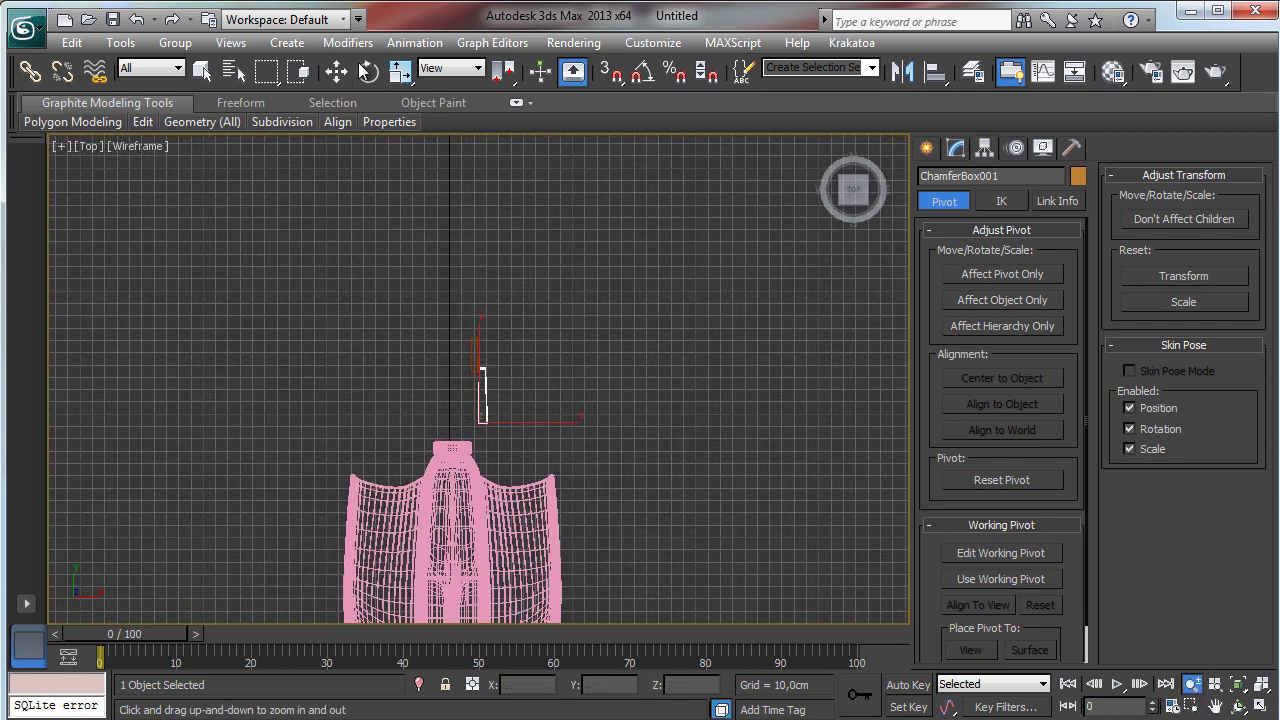
left_click(336, 71)
left_click_drag(513, 392, 497, 416)
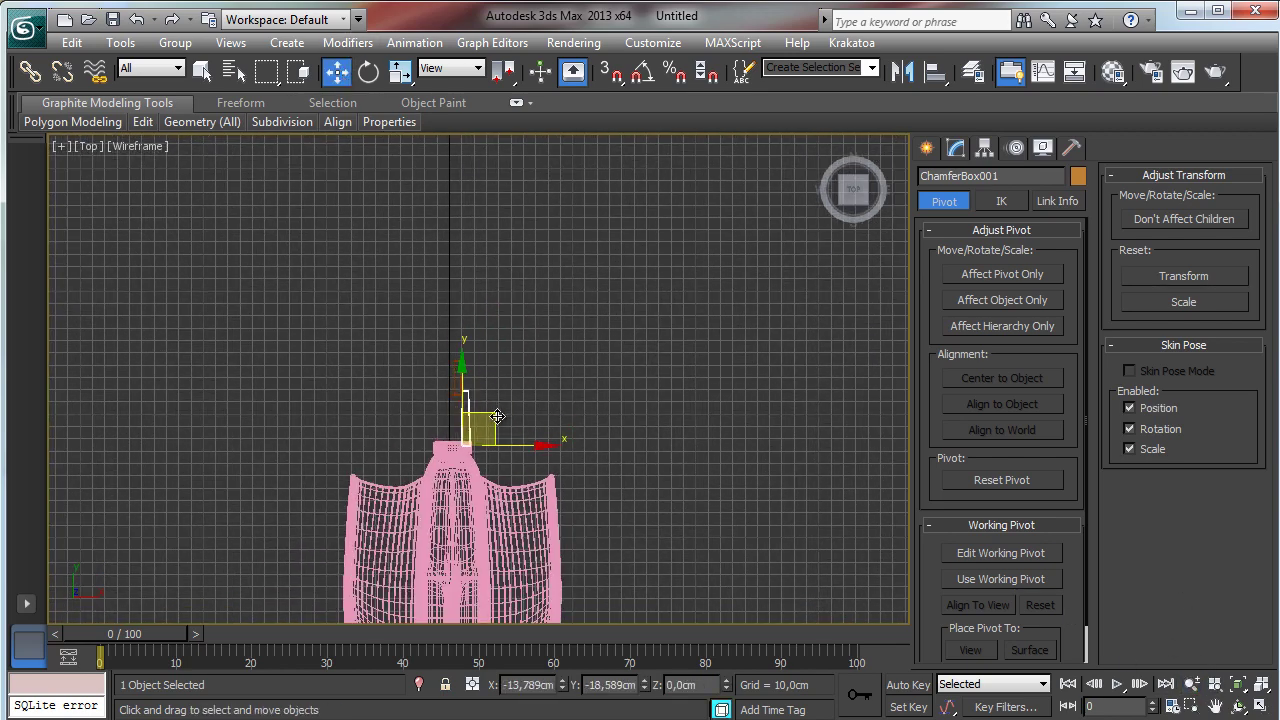
- Scale the linked boxes uniformly to about 17% in the perspective view
left_click(1262, 707)
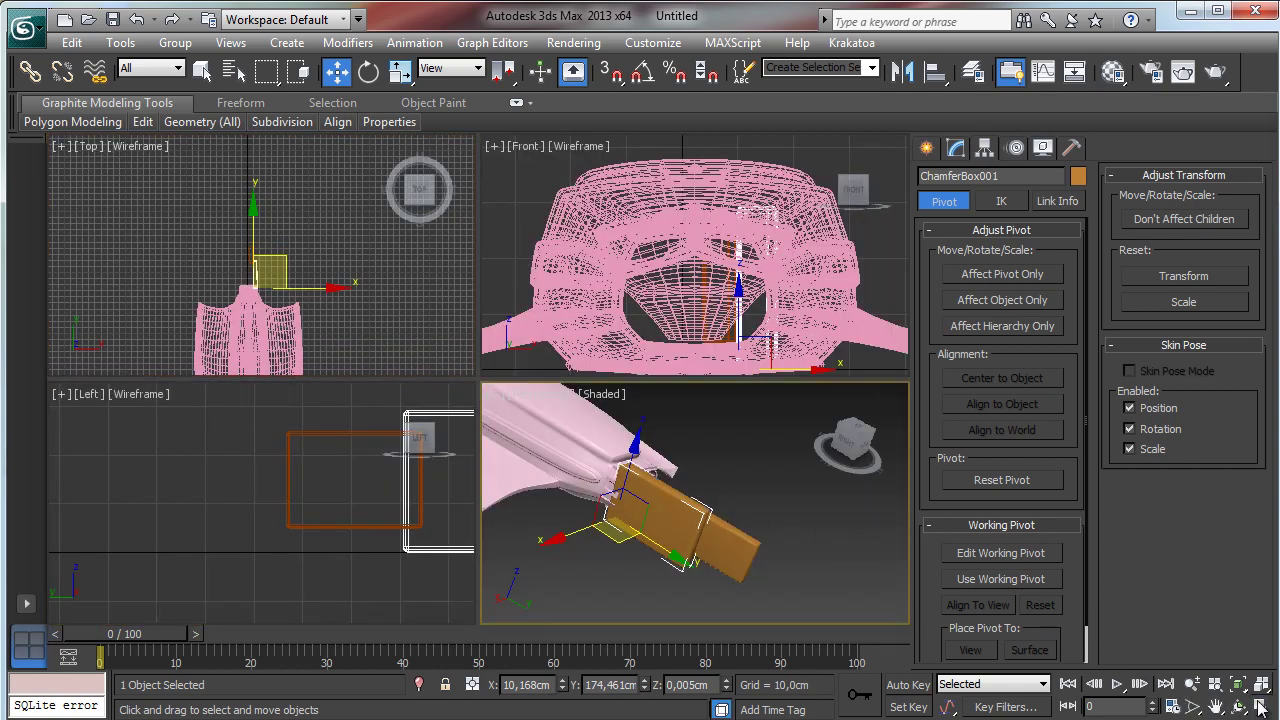
left_click(1260, 707)
left_click(399, 71)
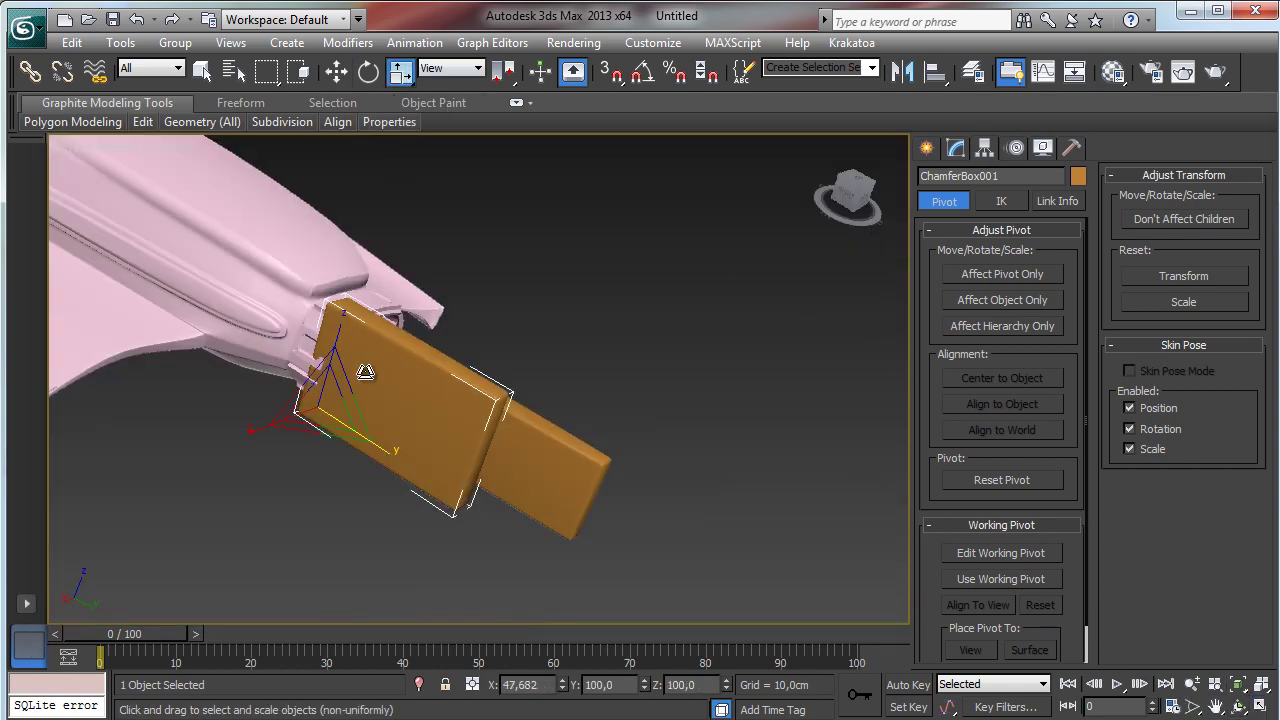
left_click_drag(335, 395, 281, 482)
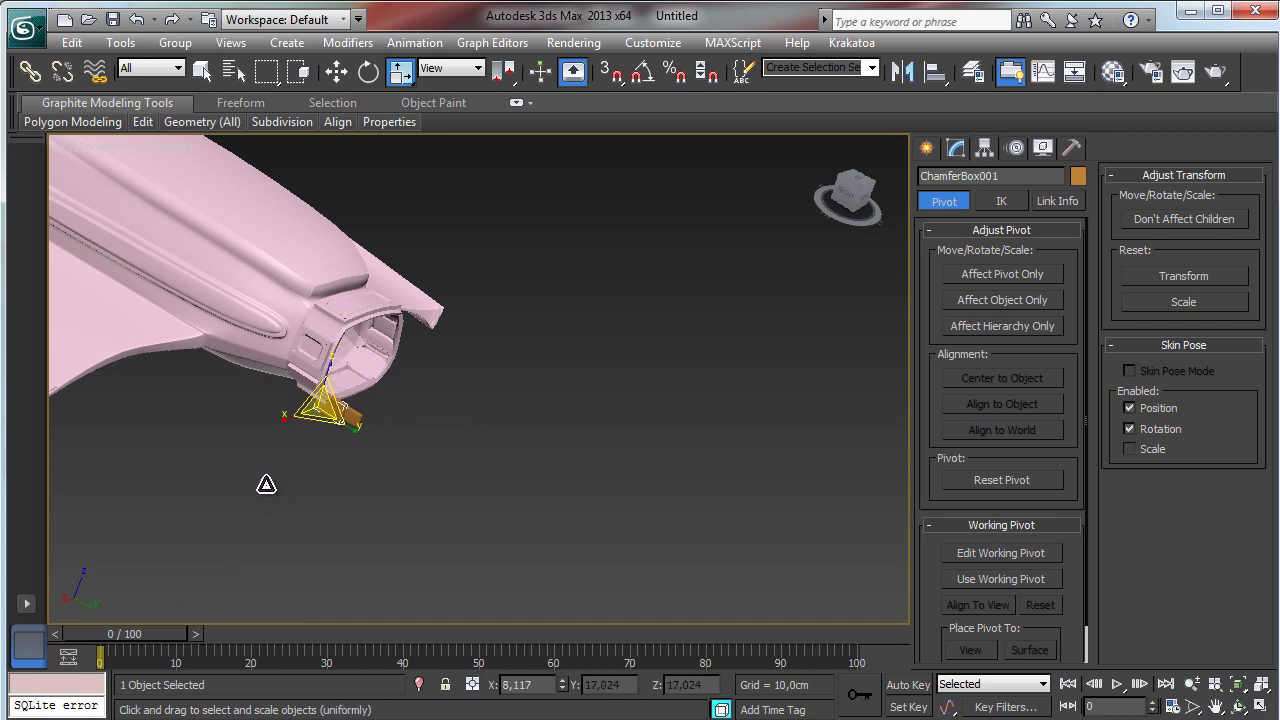
- Move the linked boxes up and into the ship's rear opening, to about Y 170.7 cm, Z 9.6 cm
left_click(336, 71)
left_click_drag(330, 372, 368, 400)
left_click(1238, 686)
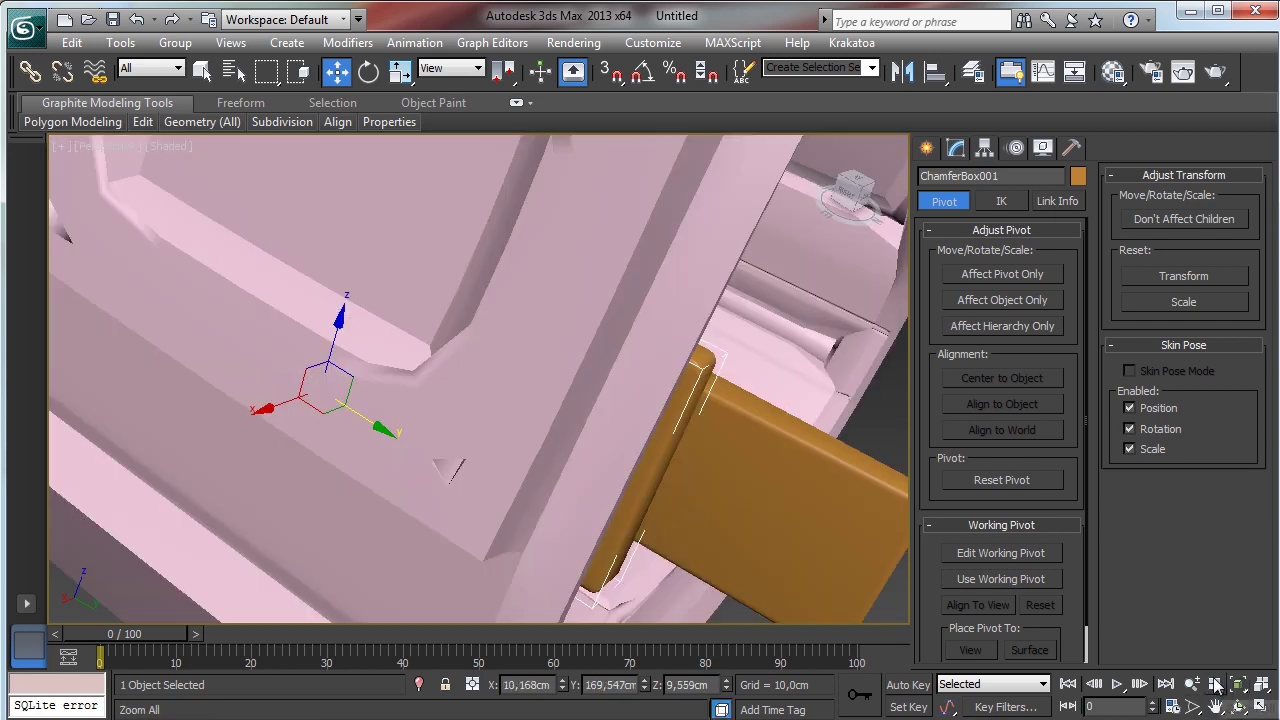
left_click(1193, 686)
left_click_drag(420, 380, 402, 121)
left_click(345, 78)
left_click_drag(606, 381, 646, 405)
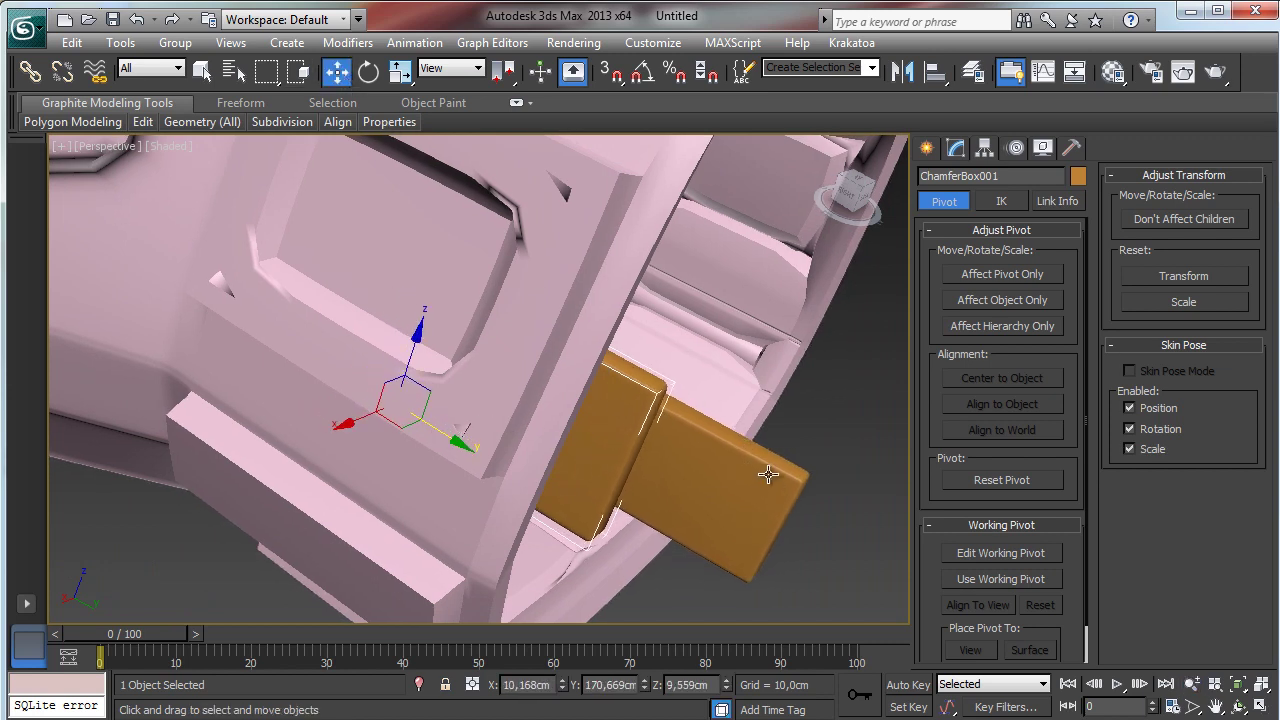
- Move the linked boxes outward to about X 14.2 cm at the opening's side wall, and rotate the smaller box about Z
left_click(955, 148)
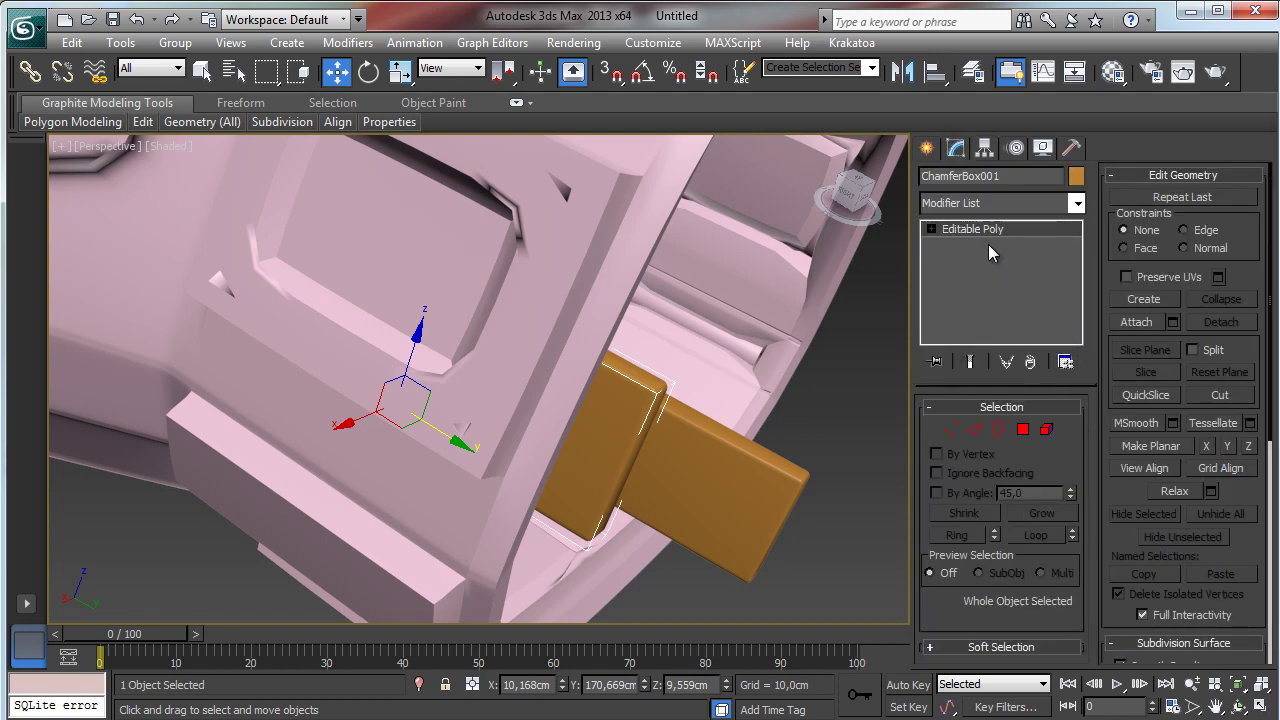
left_click(1237, 707)
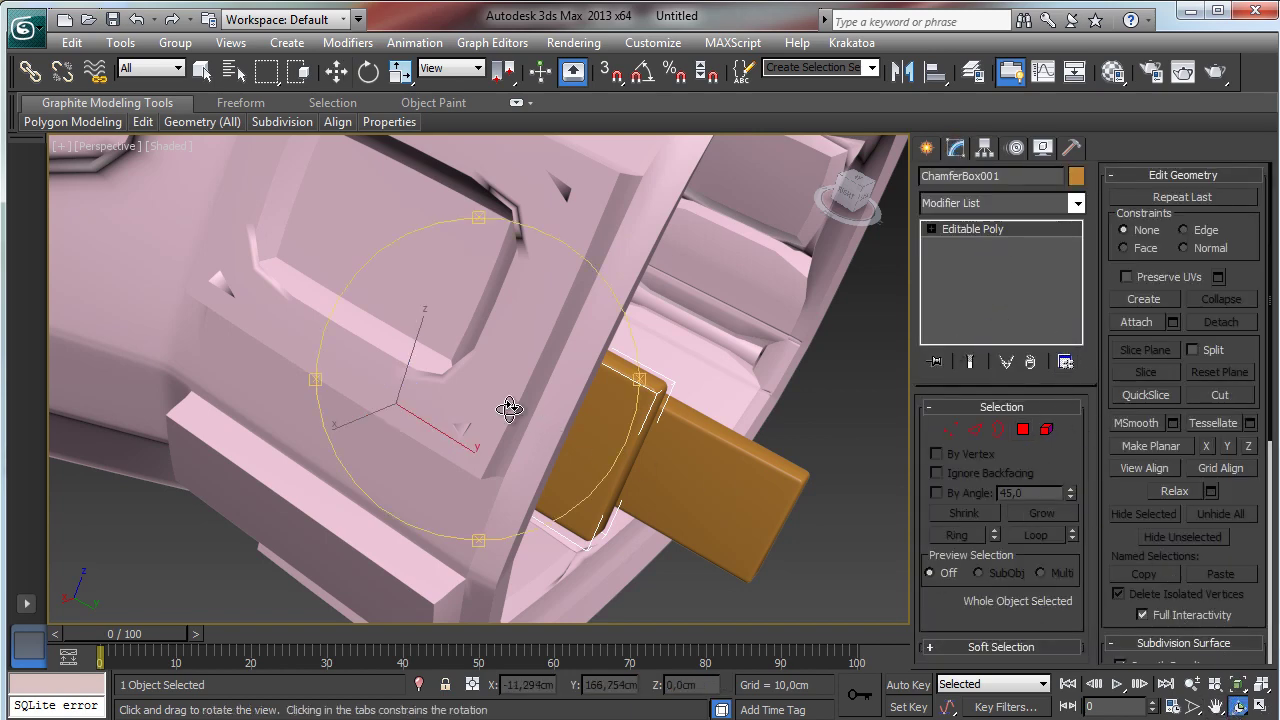
left_click_drag(508, 400, 400, 338)
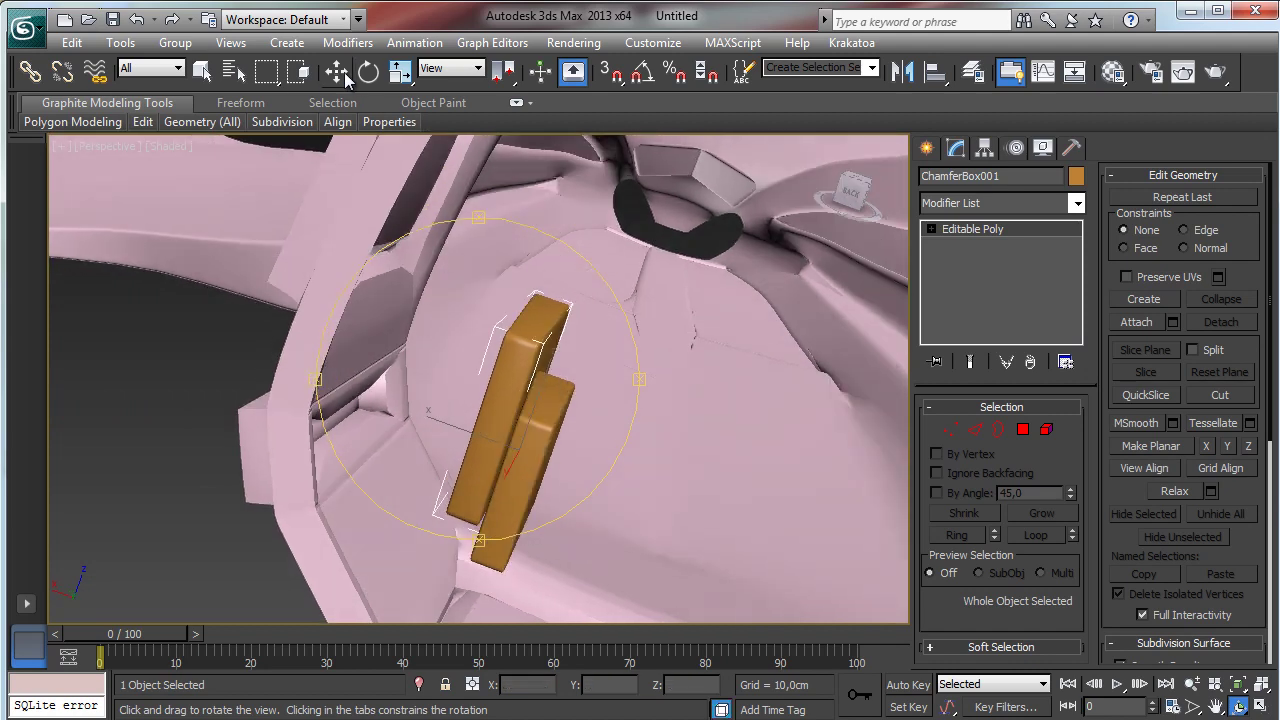
left_click(336, 71)
left_click_drag(461, 431, 345, 387)
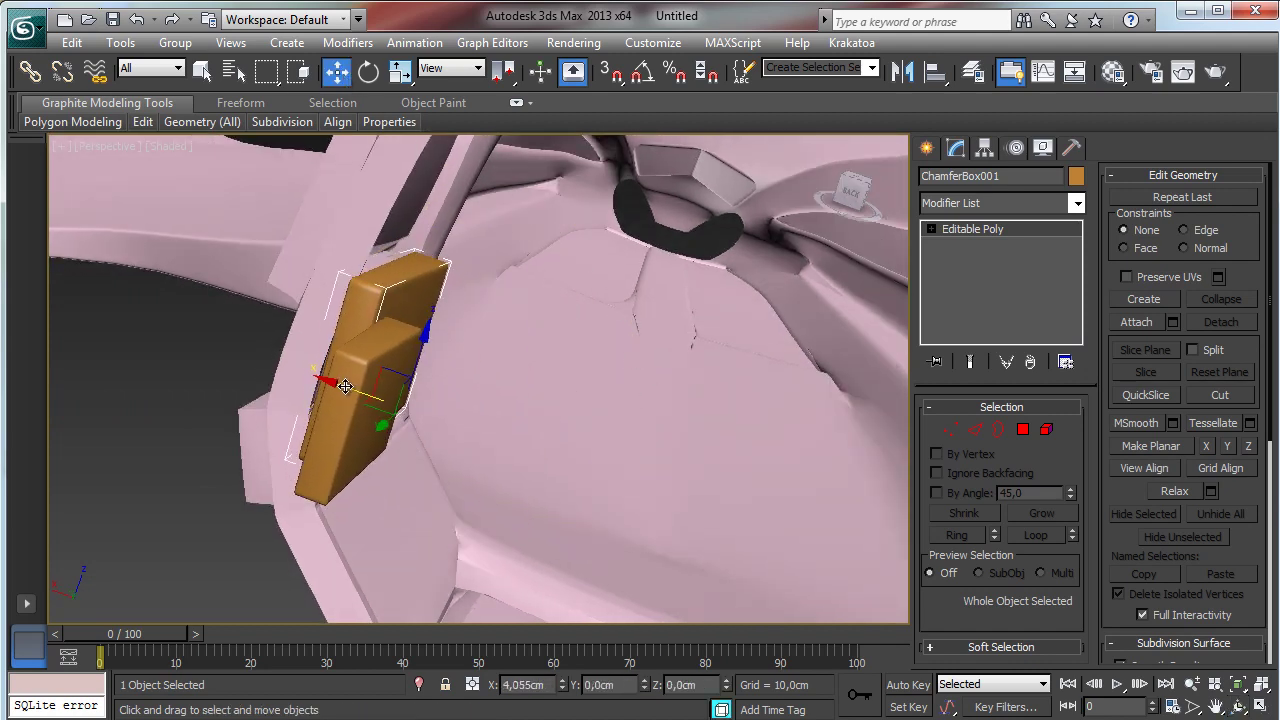
left_click(368, 71)
left_click_drag(406, 434, 396, 482, "shift")
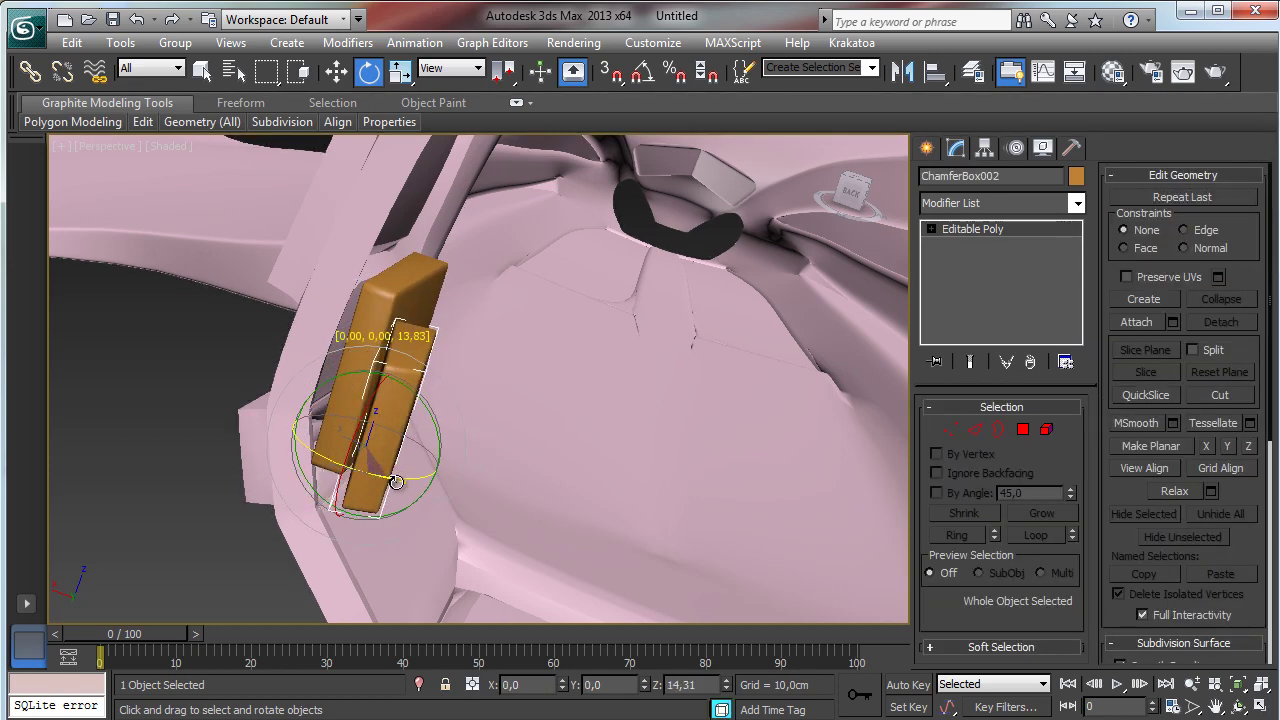
- Select both boxes inside the rear opening and group them as Group001
left_click(1238, 707)
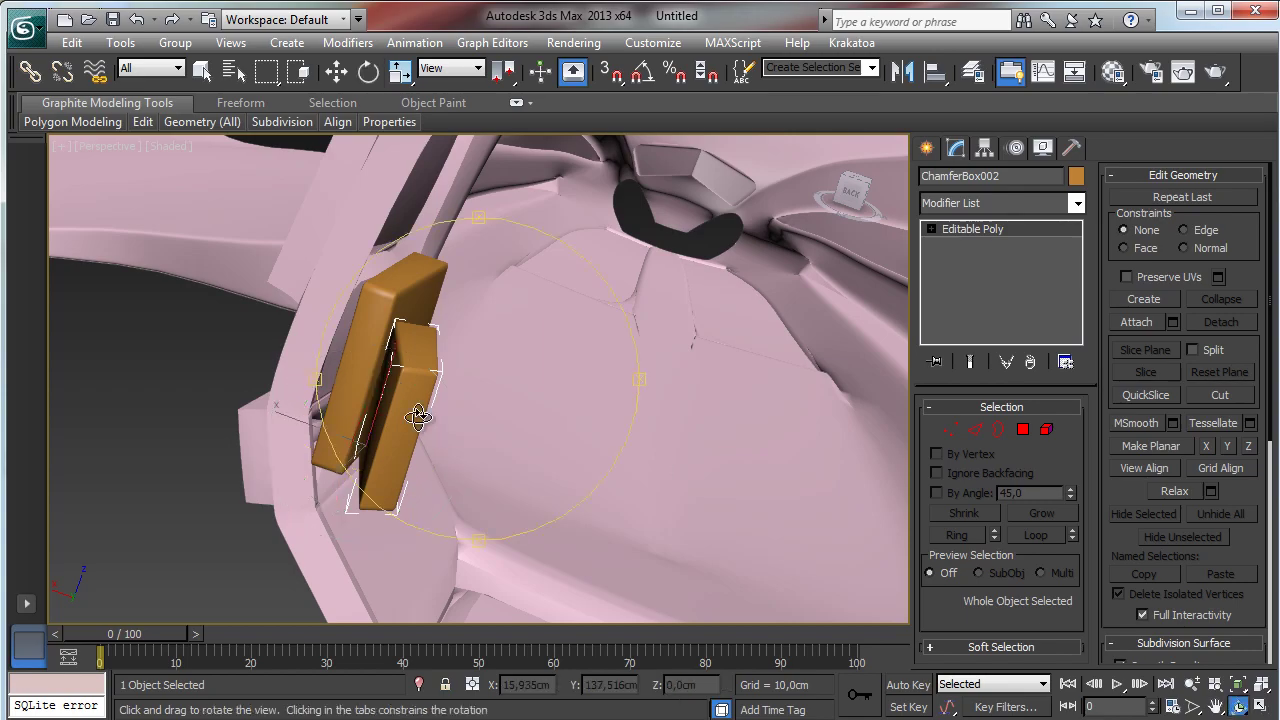
left_click_drag(417, 414, 600, 420)
left_click(1192, 684)
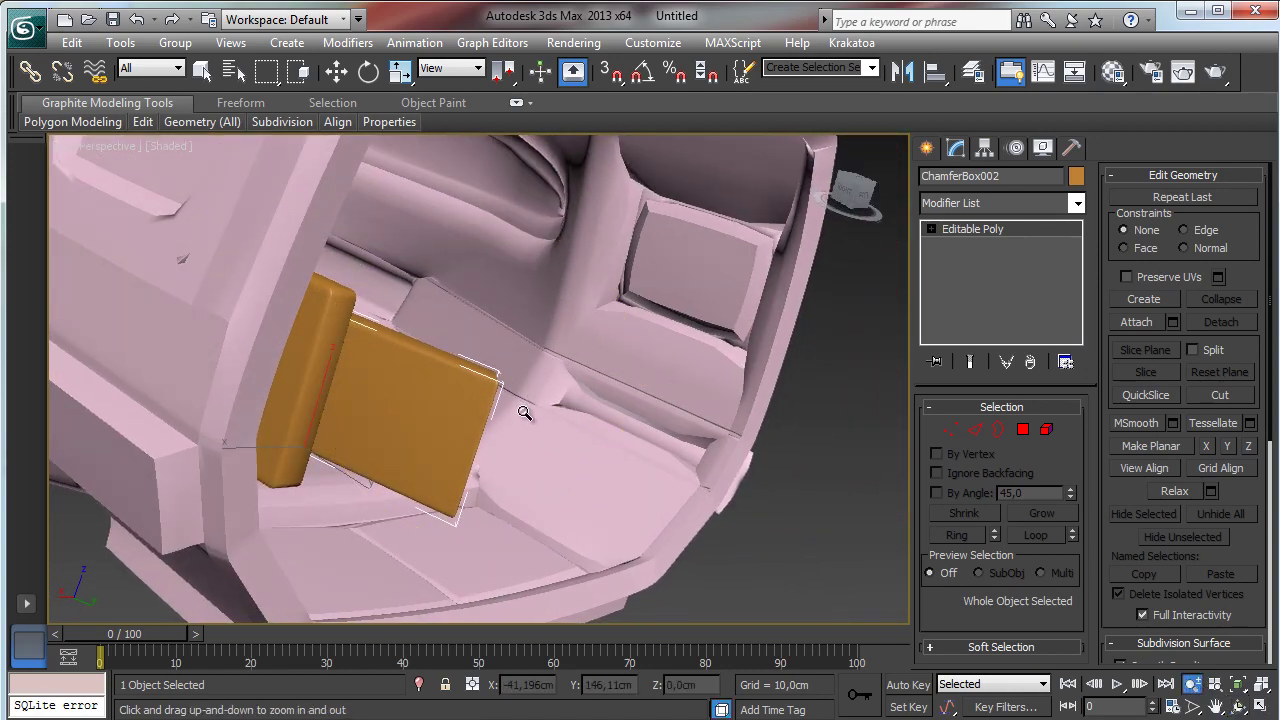
left_click_drag(523, 409, 505, 508)
left_click(1236, 707)
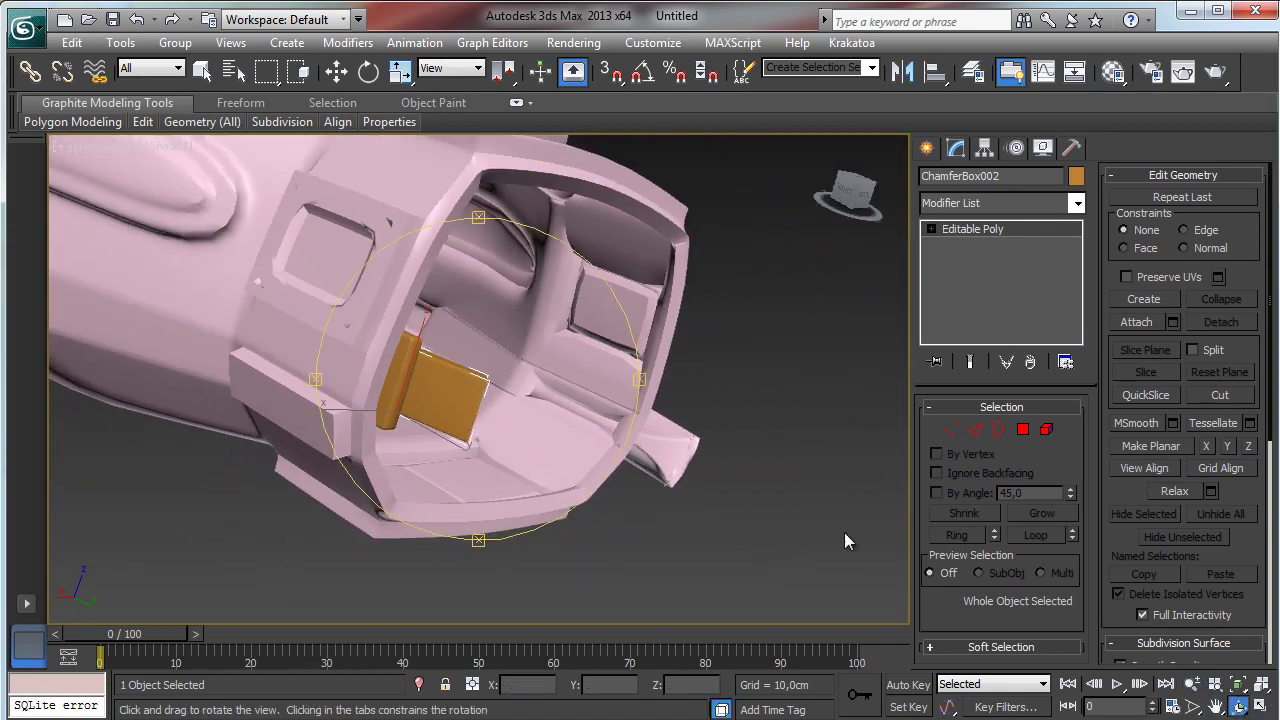
left_click_drag(470, 440, 310, 440)
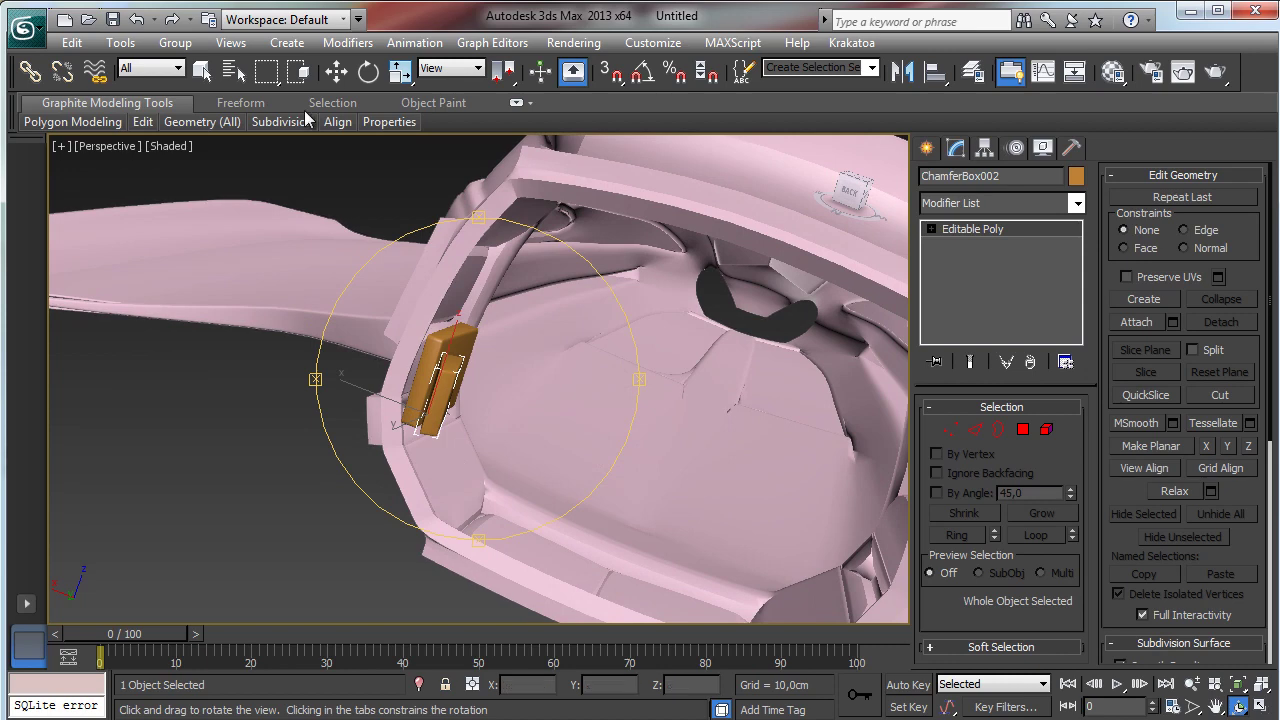
key("w")
left_click(461, 346)
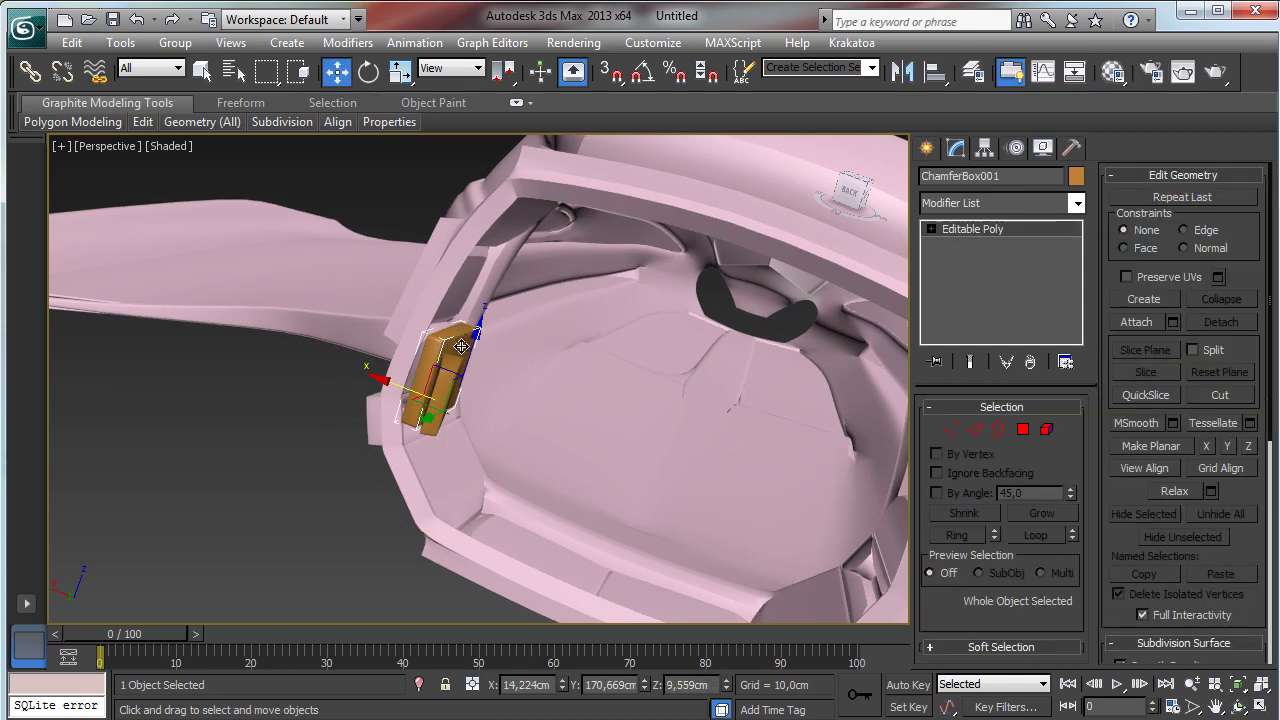
left_click(454, 392, "ctrl")
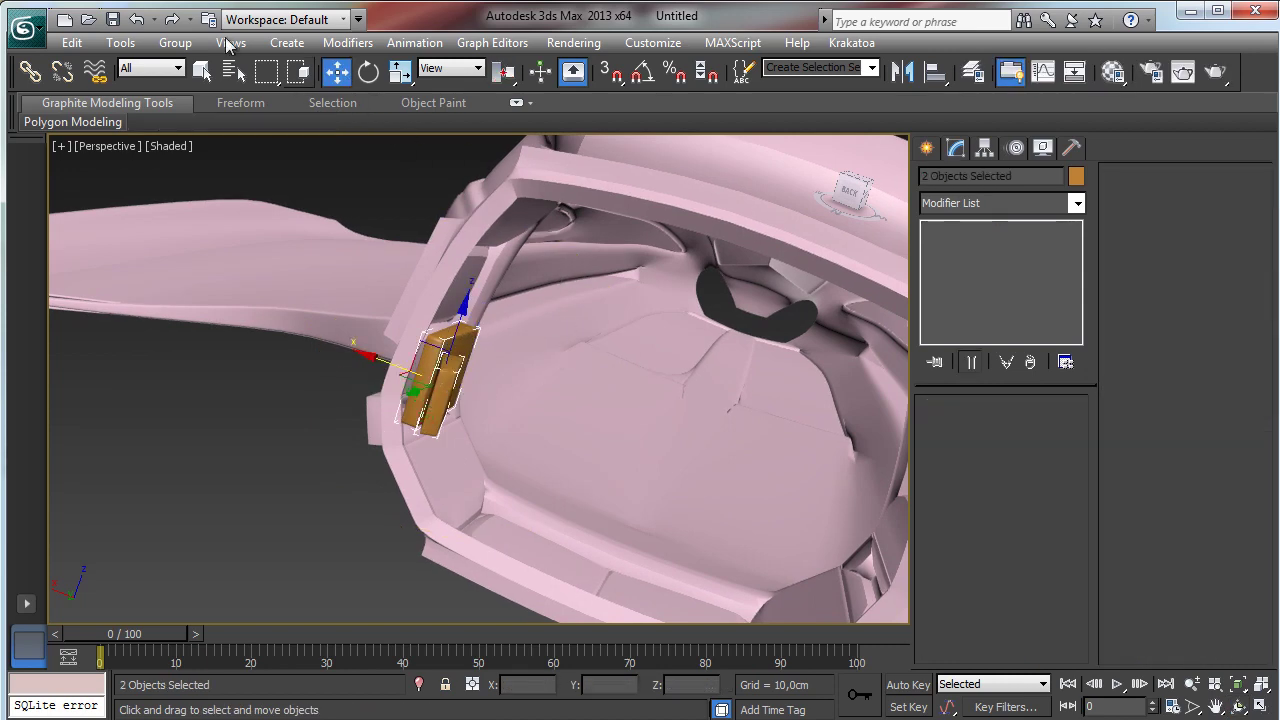
left_click(175, 43)
left_click(205, 63)
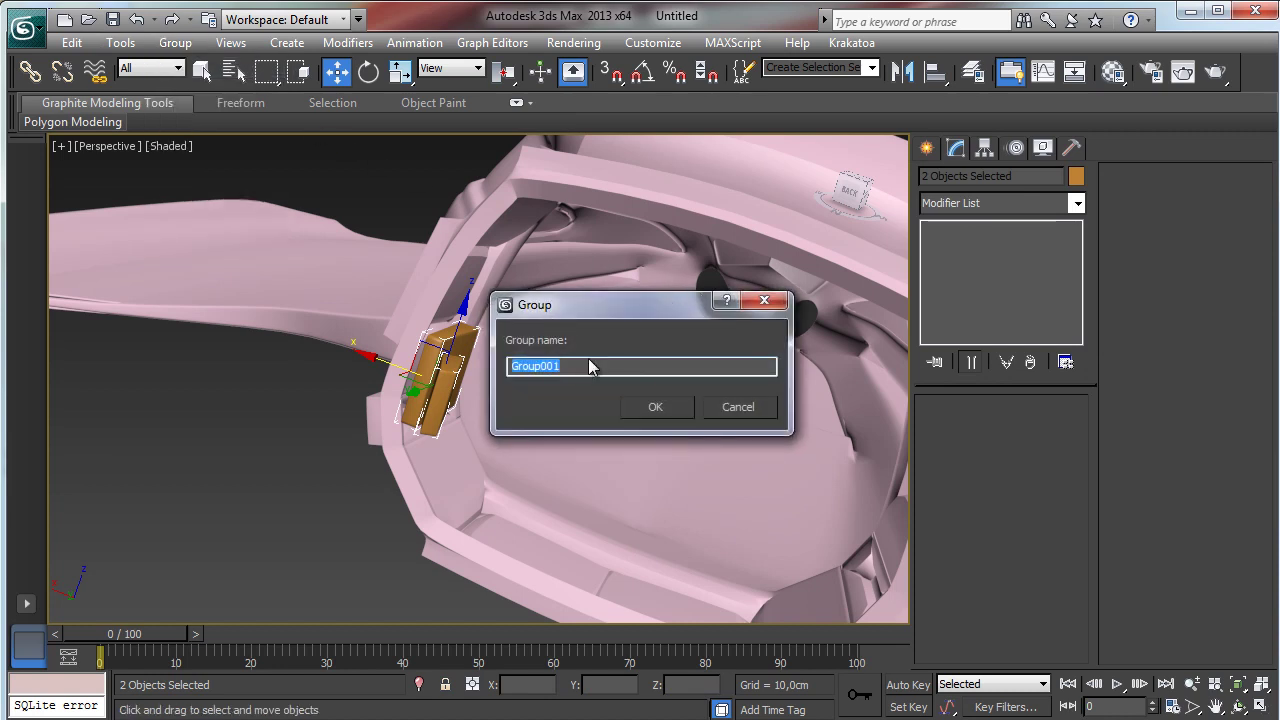
left_click(656, 408)
- Clone the group upward along the side wall as one instance, Group002, and rotate it about -13 degrees around Y
left_click_drag(461, 327, 530, 256, "shift")
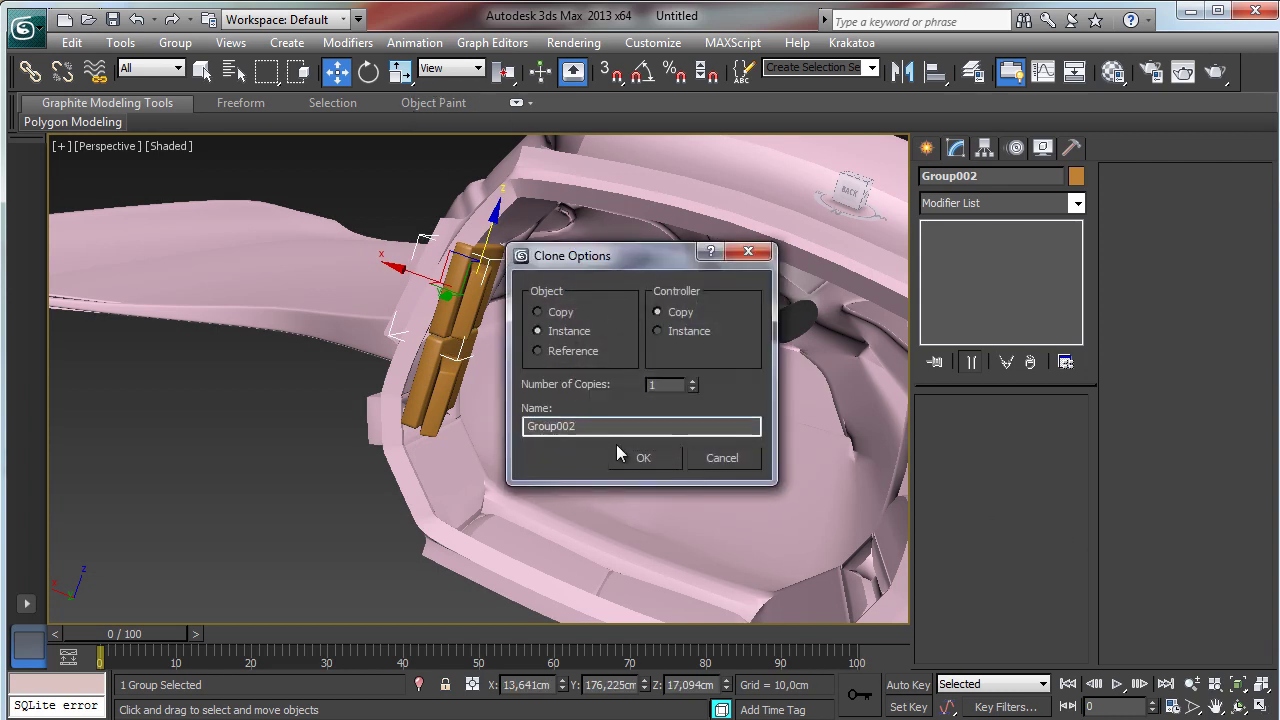
left_click(617, 449)
left_click(368, 71)
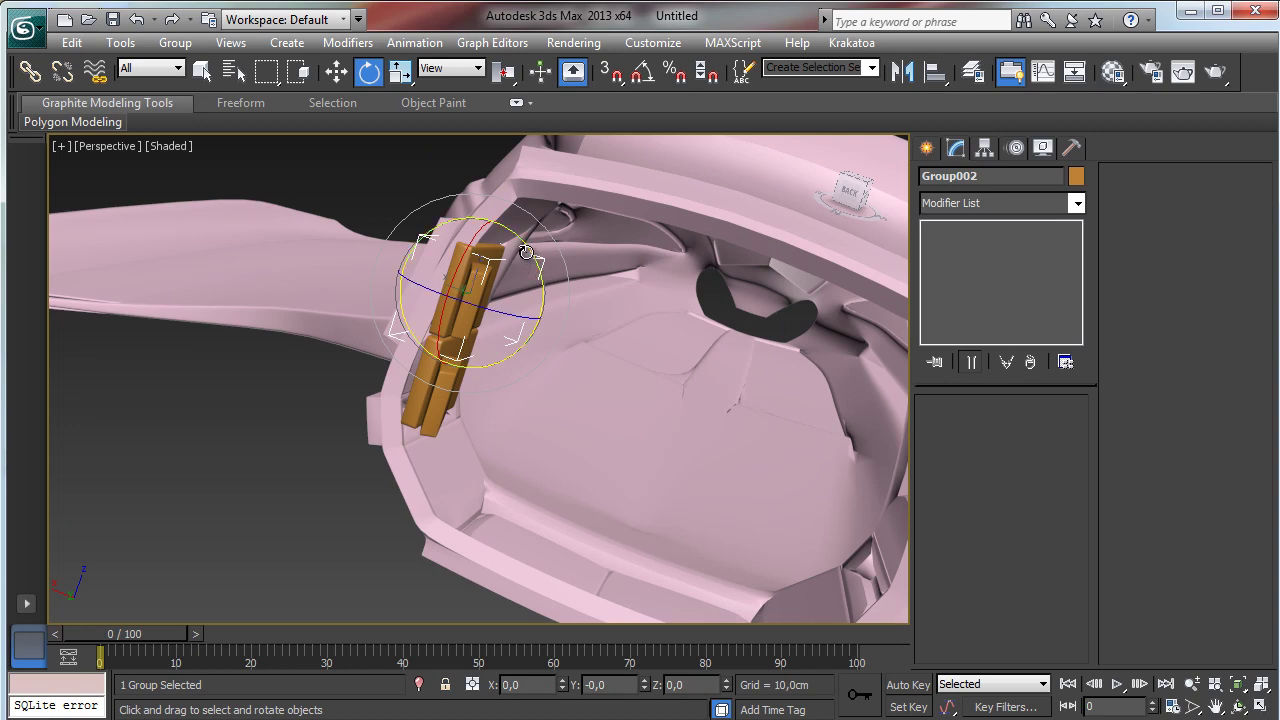
left_click_drag(527, 251, 549, 268)
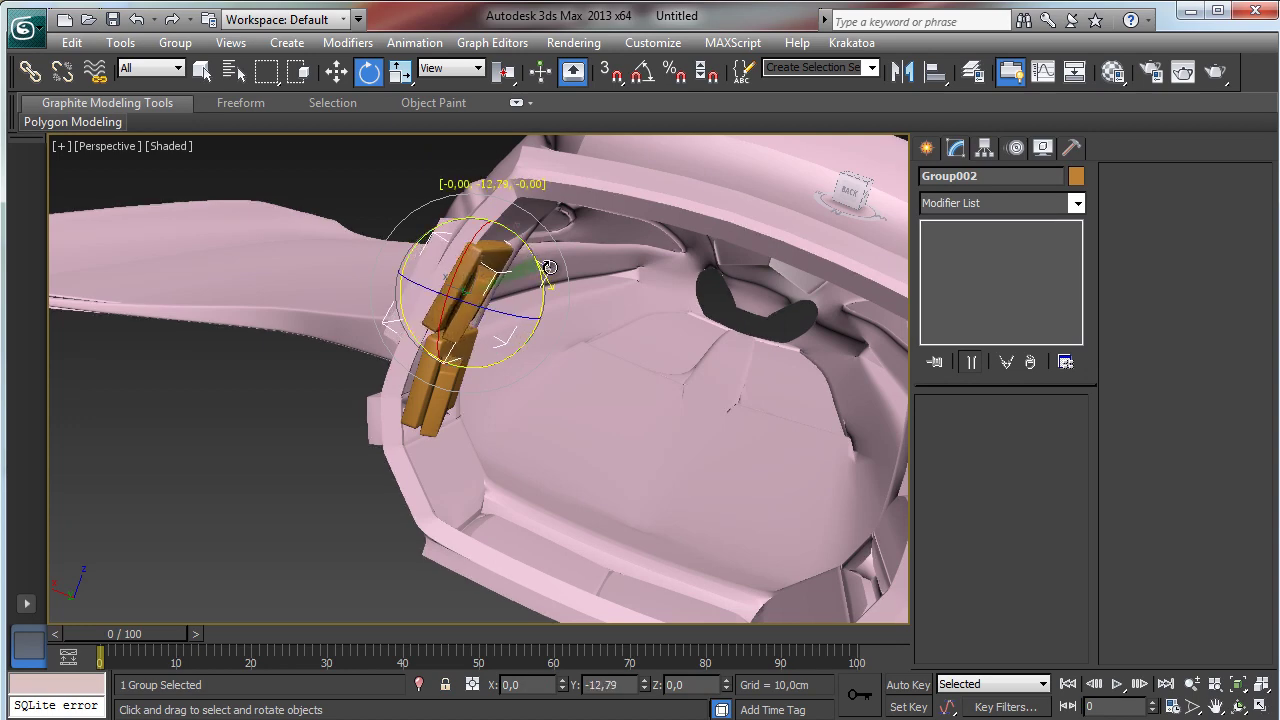
left_click(1216, 706)
left_click_drag(455, 446, 476, 472)
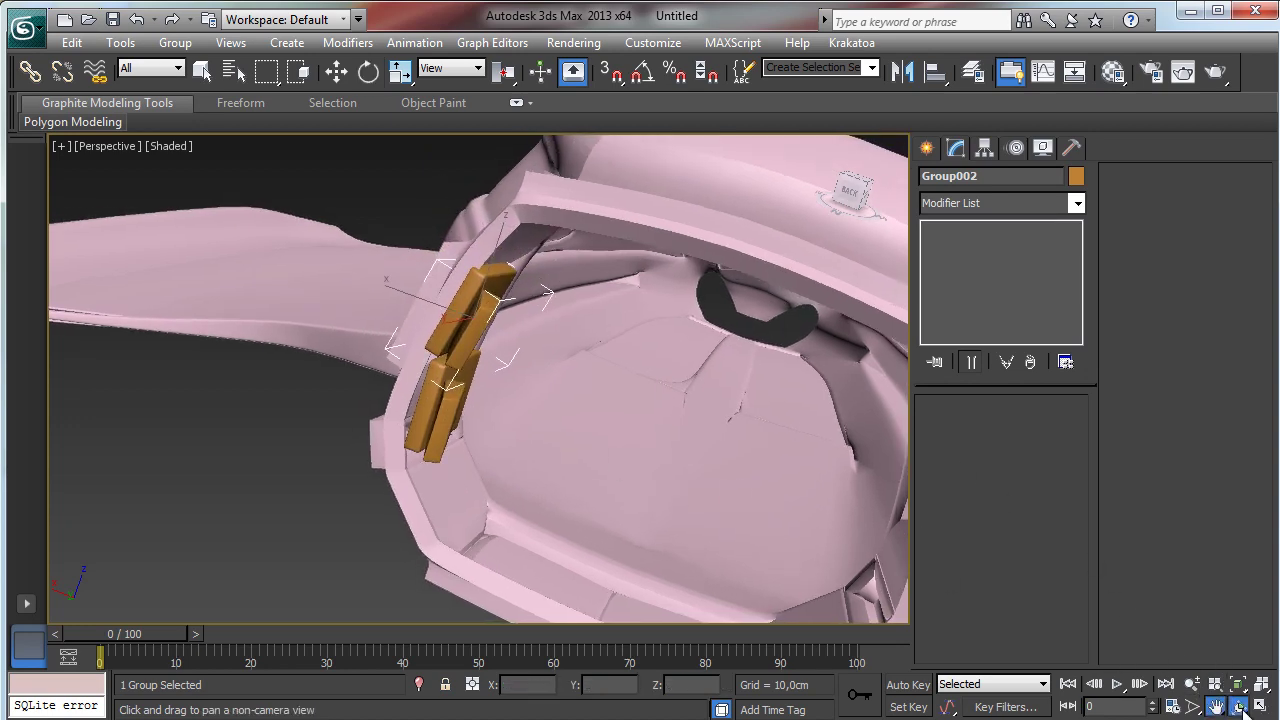
left_click(1240, 706)
left_click_drag(523, 429, 671, 412)
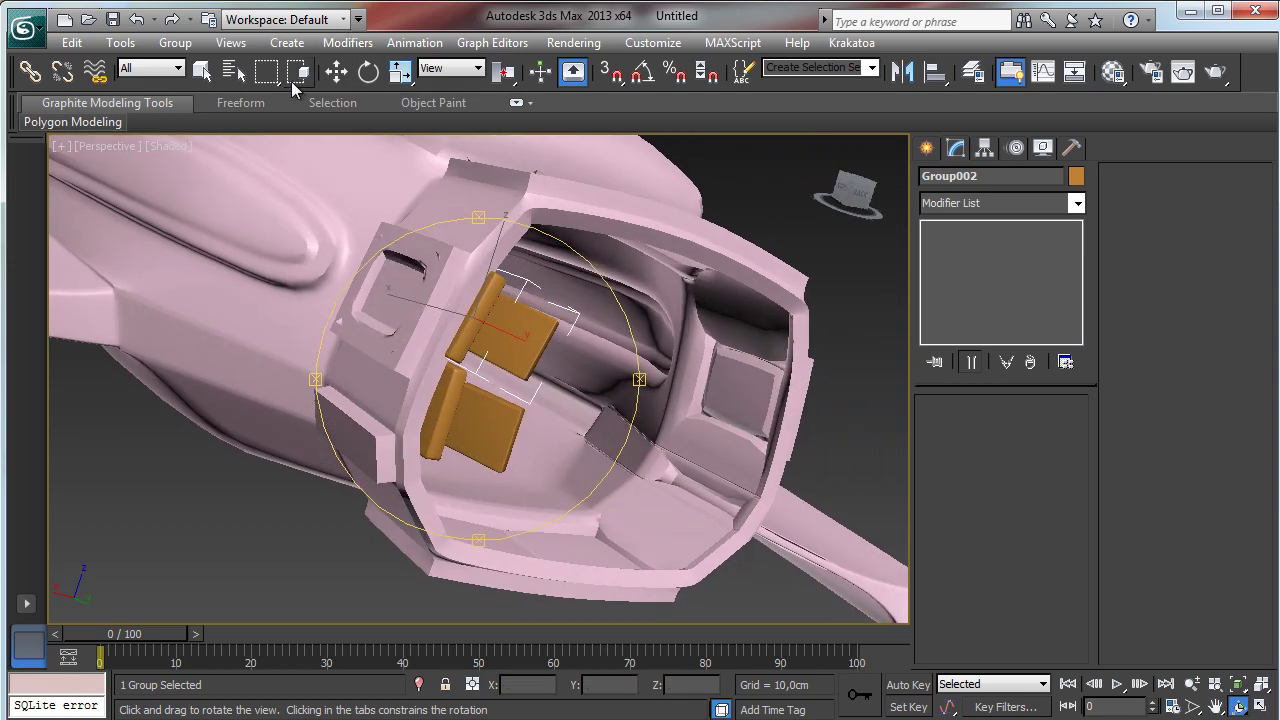
- Switch to the Local coordinate system and move Group002 about 0.6 cm inward along its X axis from the side wall
left_click(336, 71)
left_click(451, 68)
left_click(450, 137)
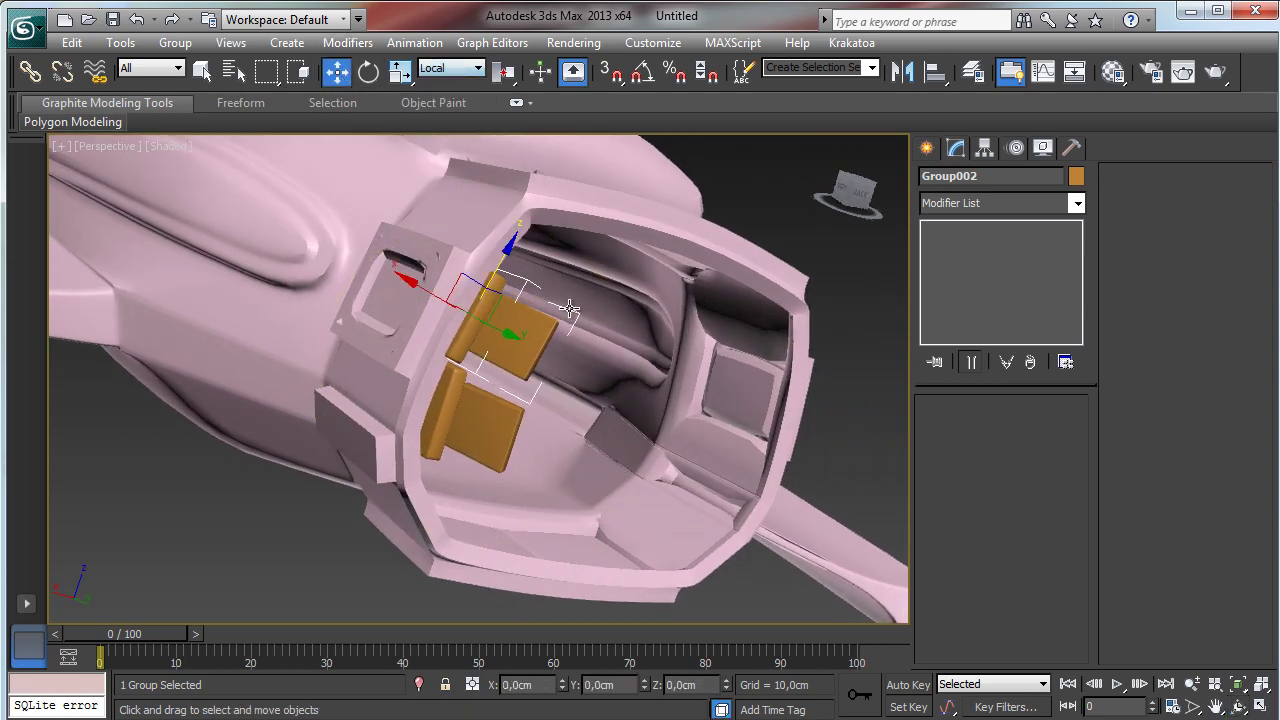
left_click_drag(435, 296, 441, 299)
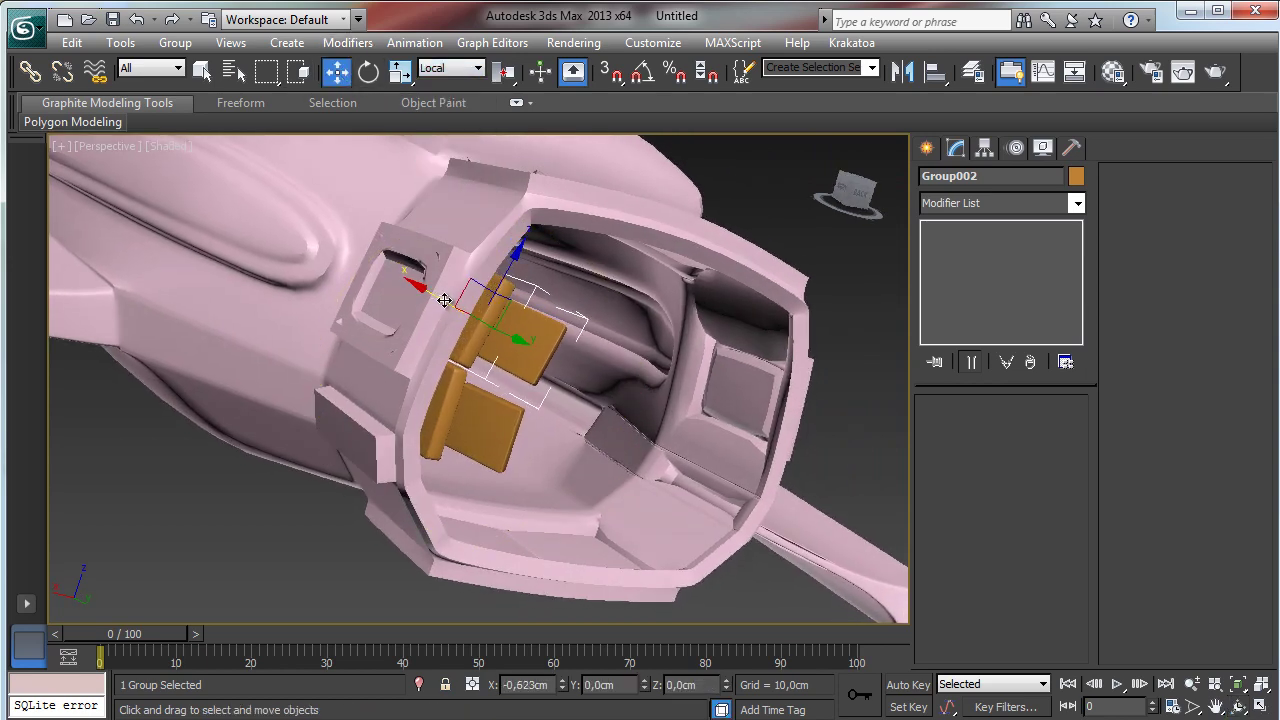
- Clone Group002 upward along its local Z axis as one instance near the opening's upper corner
left_click(1239, 706)
left_click_drag(528, 410, 463, 399)
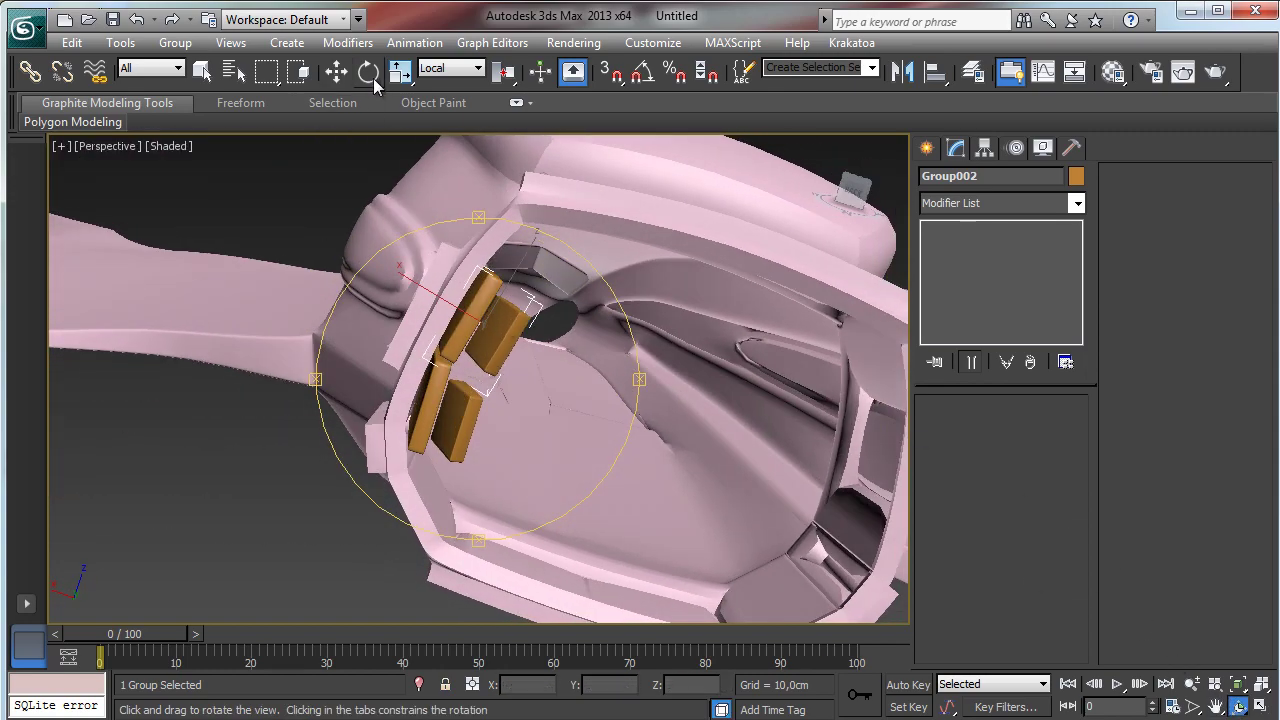
left_click(336, 71)
mouse_move(495, 282)
left_mouse_down("shift")
mouse_move(565, 225)
mouse_move(626, 200)
left_mouse_up("shift")
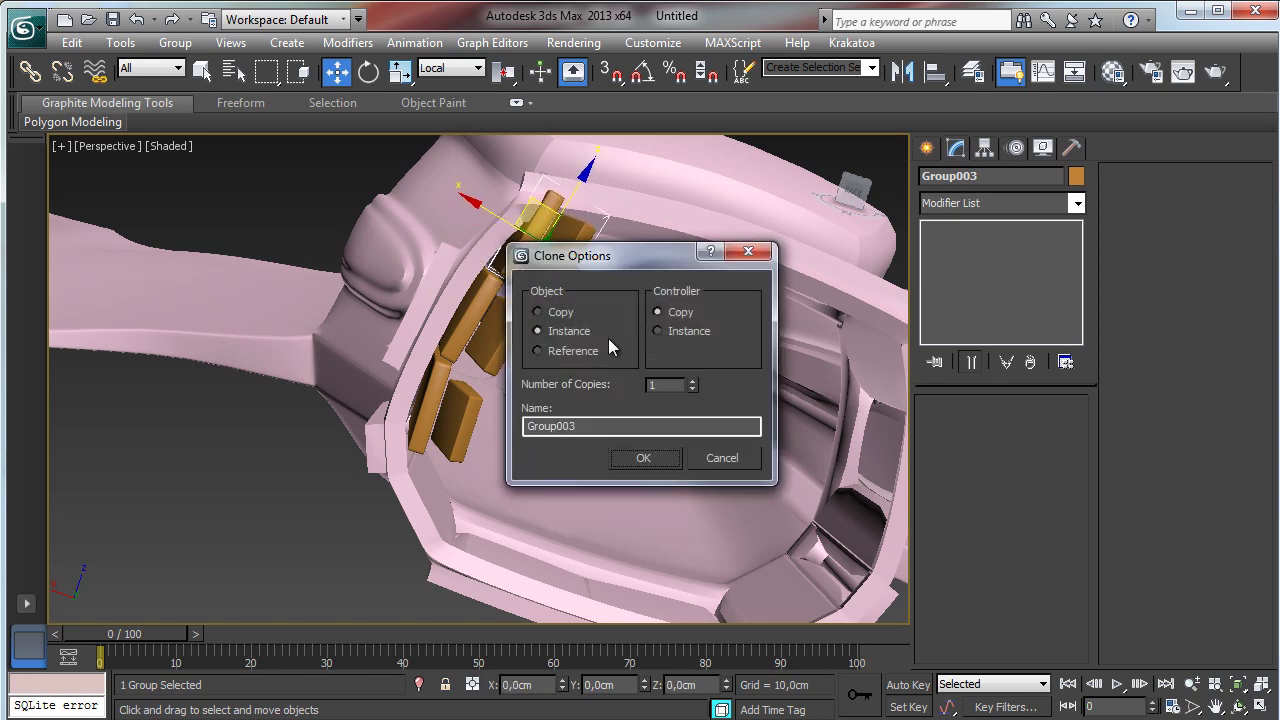
left_click(635, 466)
- Rotate the new upper flap group around Y to follow the opening's corner and fit it against the neighbouring flap
key("e")
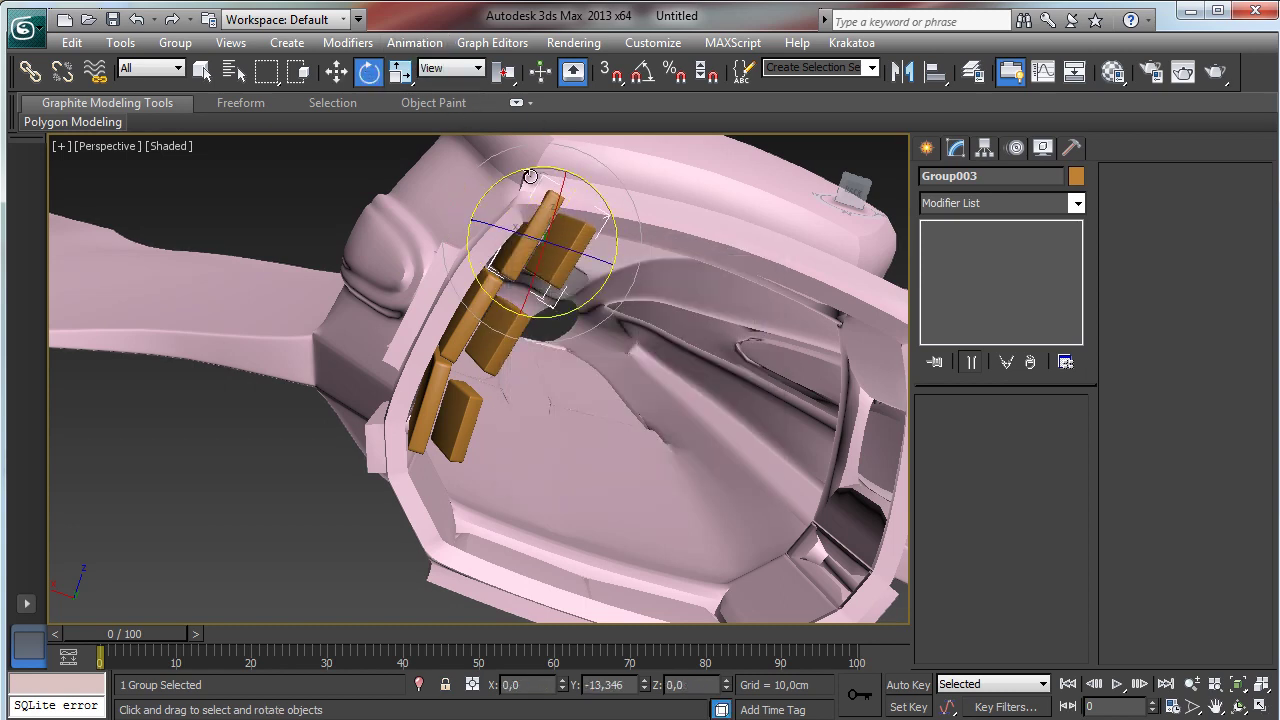
left_click_drag(530, 176, 532, 124)
left_click(335, 64)
left_click_drag(548, 192, 558, 231)
- Select all three flap groups and slide them together slightly down along the side wall
left_click(420, 393, "ctrl")
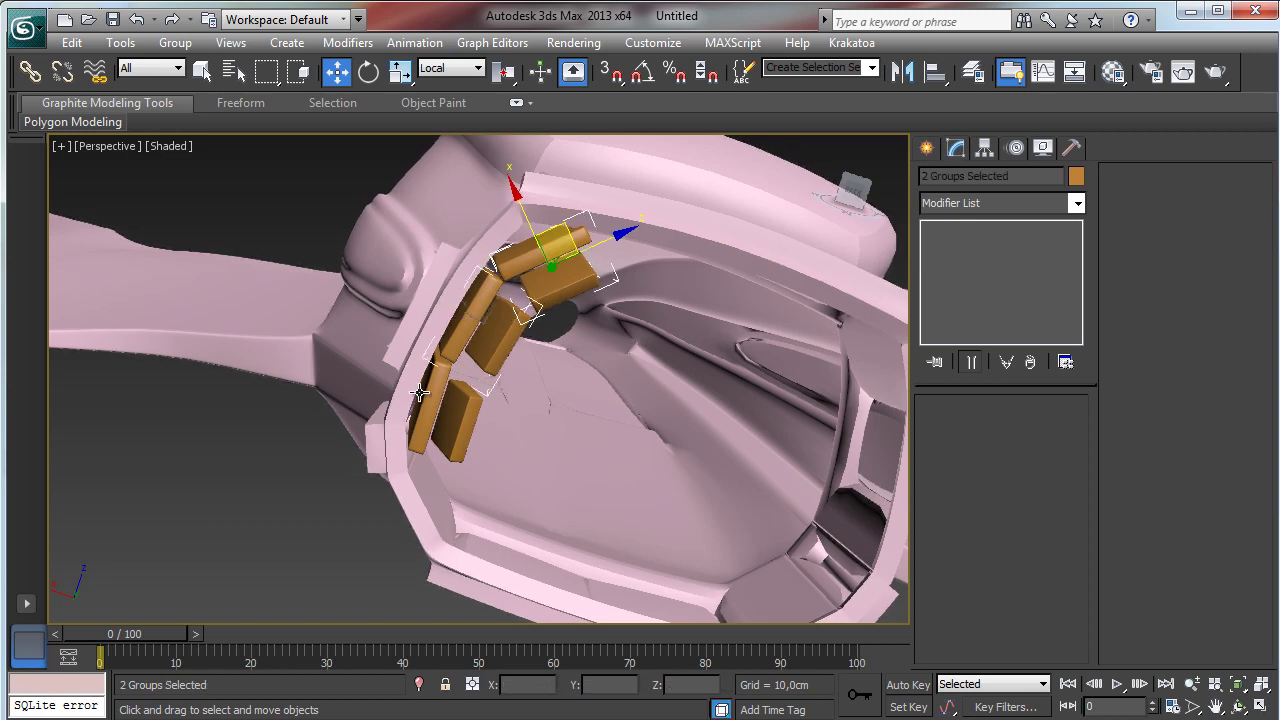
left_click(474, 340)
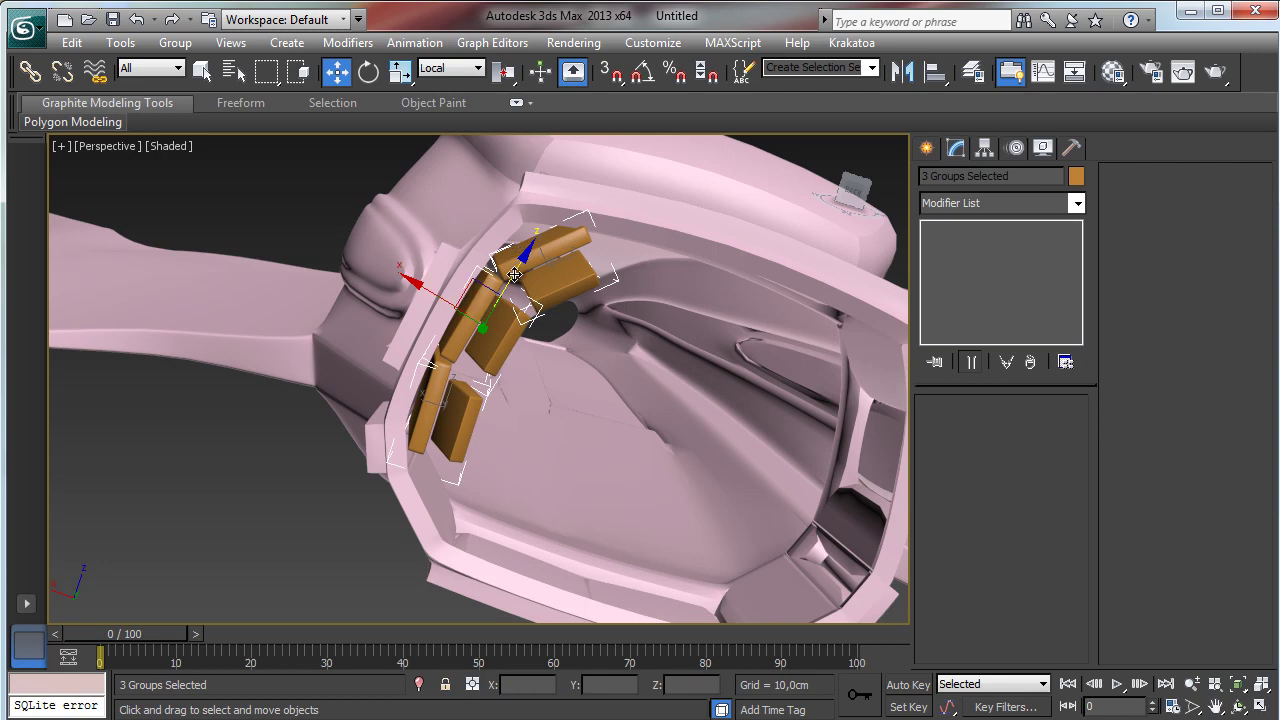
left_click_drag(514, 275, 510, 283)
- Clone Group003 in place and move the copy about -2.6 cm in X and 3.8 cm in Z along the upper wall
left_click(580, 285)
left_click(546, 256)
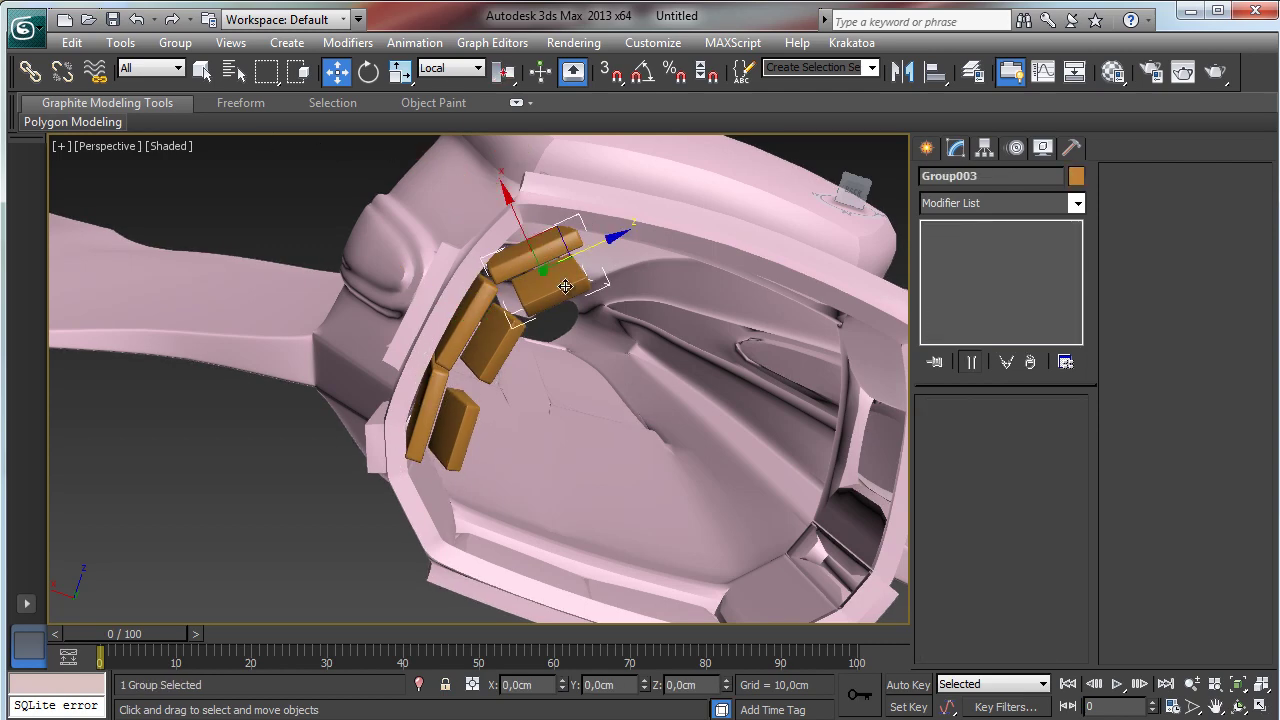
left_click(72, 42)
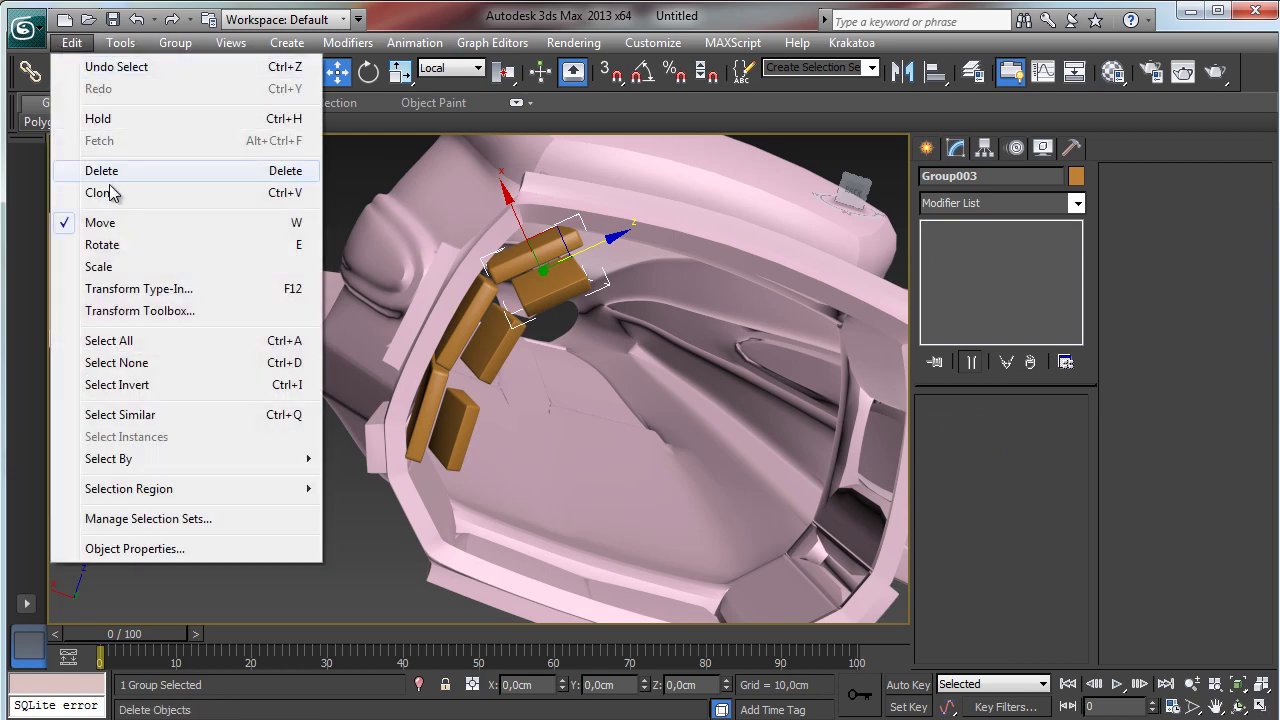
left_click(88, 193)
key("Return")
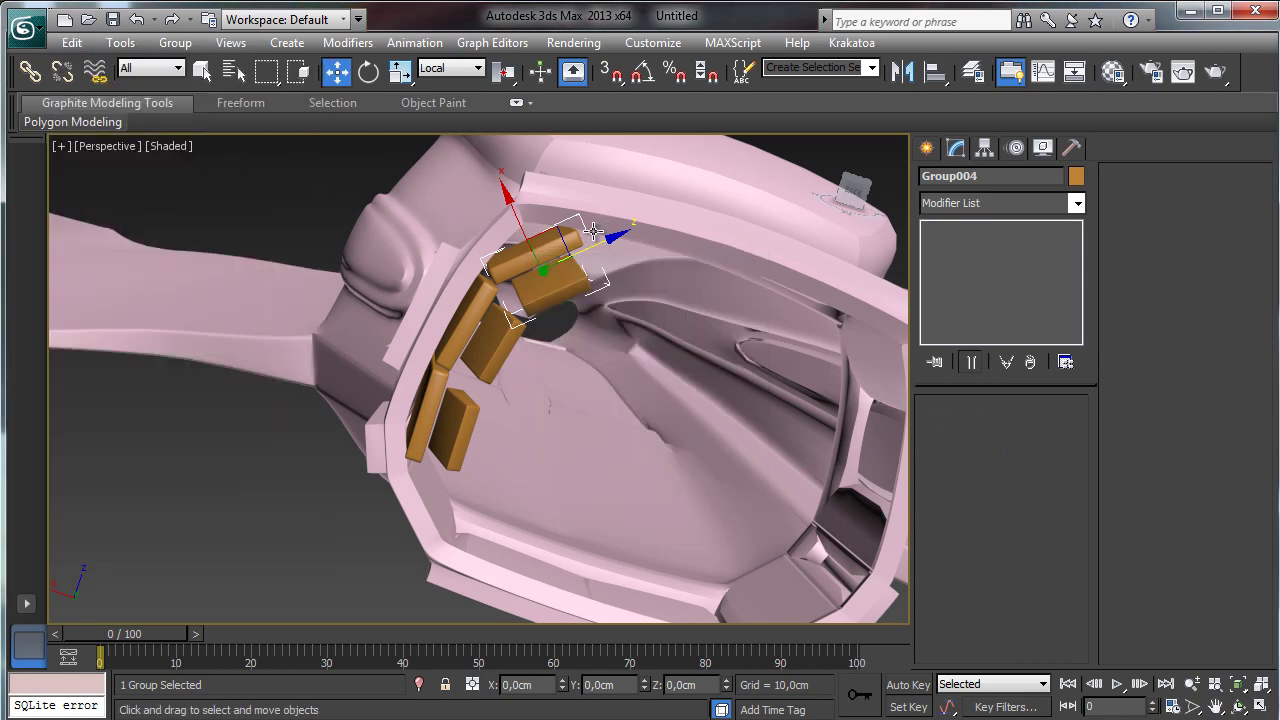
left_click_drag(574, 217, 603, 246)
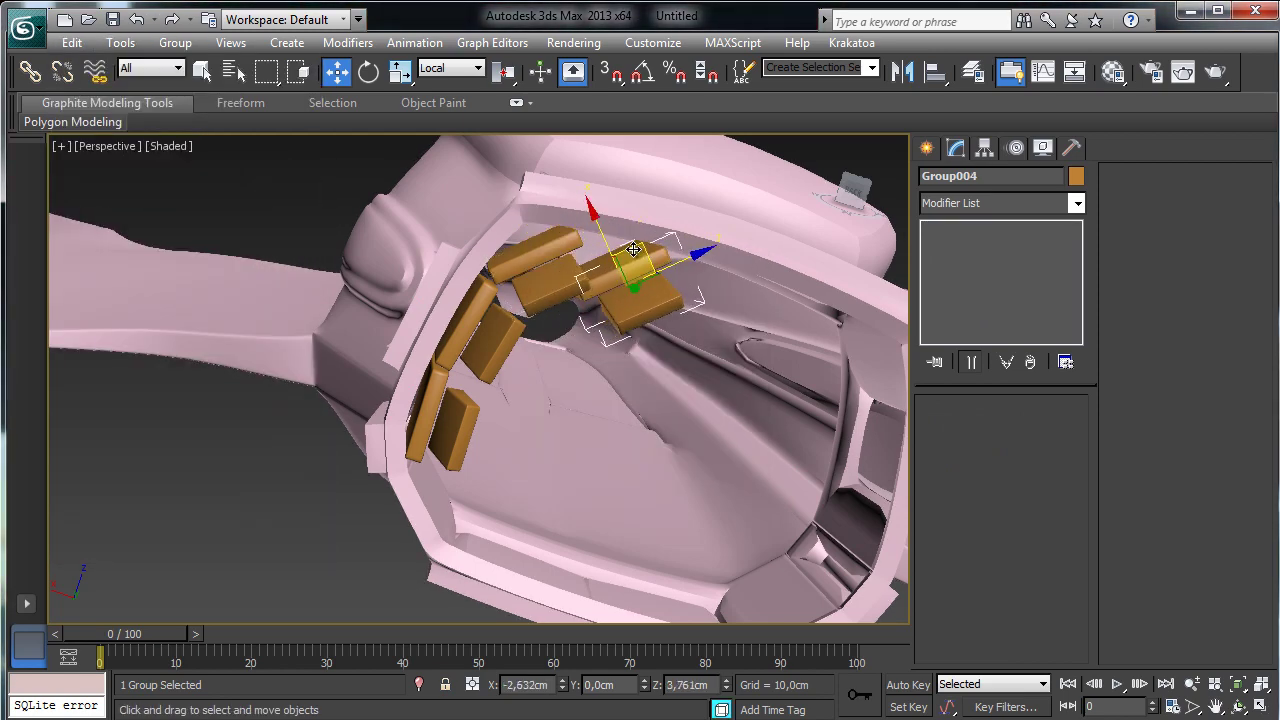
- Rotate the fourth flap group to about -86.8 degrees around Y and move it up against the opening's upper wall
left_click(368, 71)
left_click_drag(680, 235, 703, 224)
left_click_drag(610, 214, 655, 220)
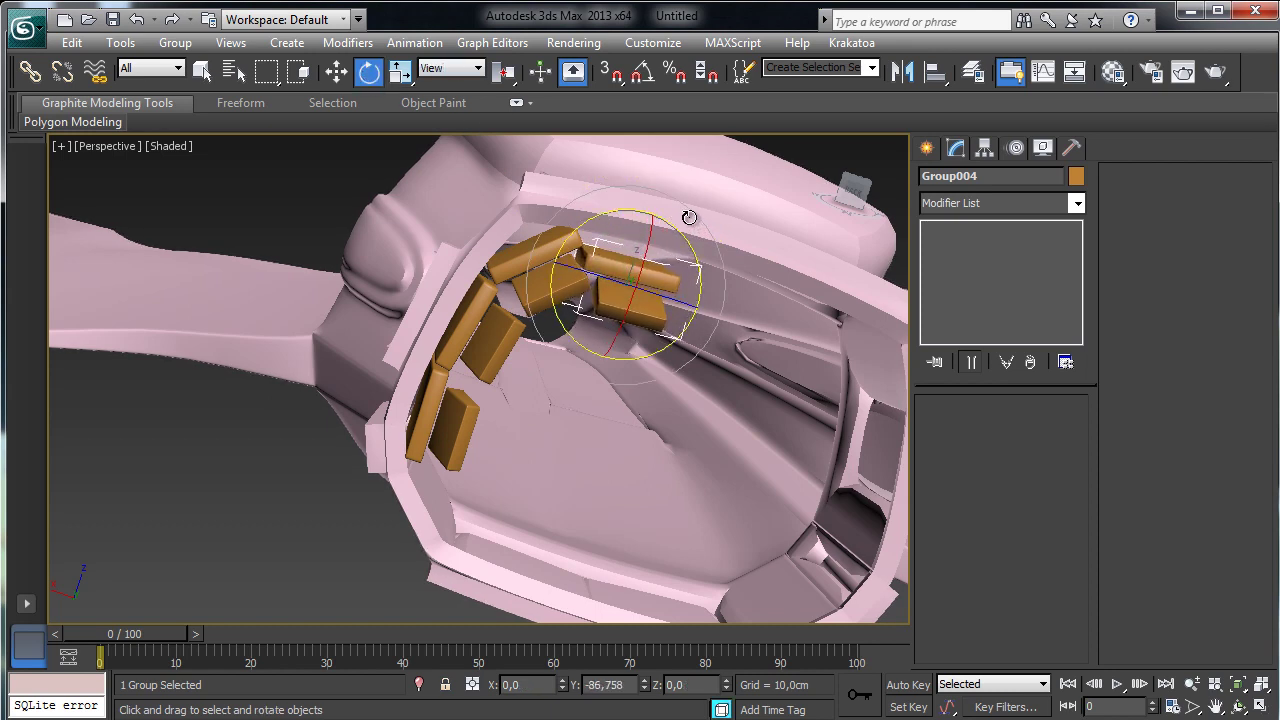
key("w")
left_click_drag(654, 264, 660, 248)
- Nudge Group003 slightly, slide Group004 about 0.3 cm along its Z axis toward it, and raise Group004 toward the upper wall
left_click(1238, 706)
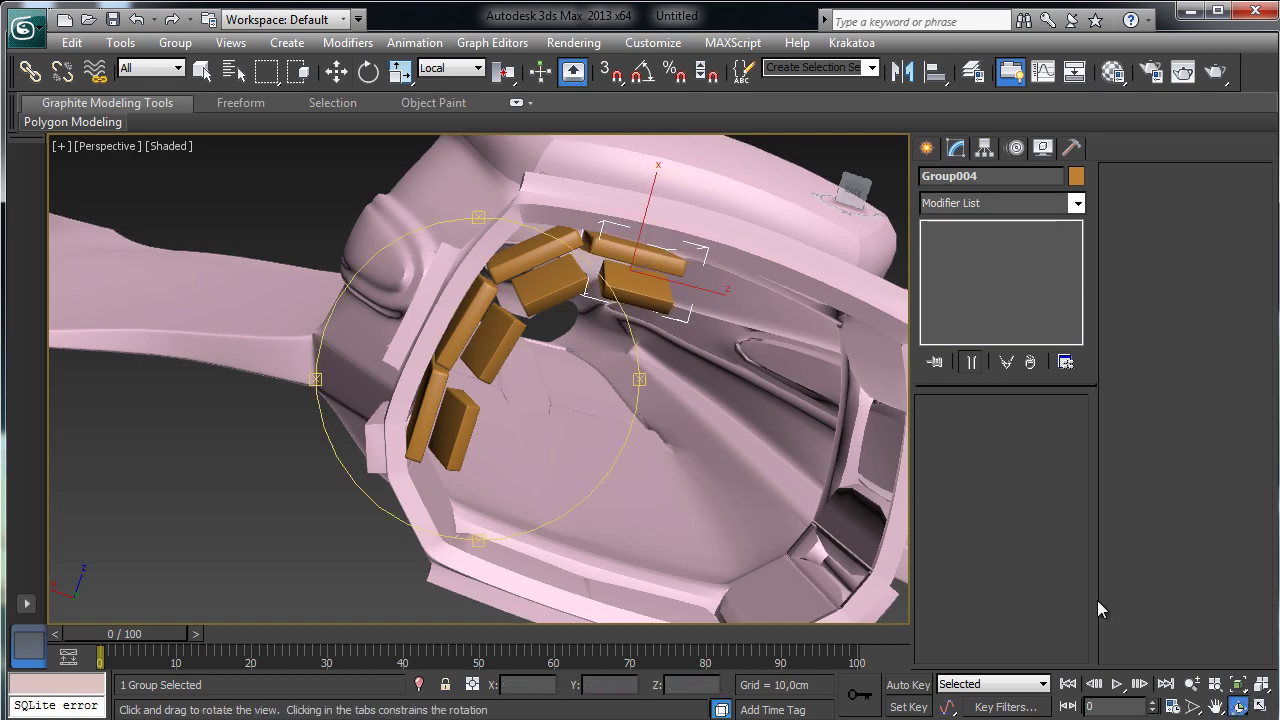
left_click_drag(465, 392, 430, 384)
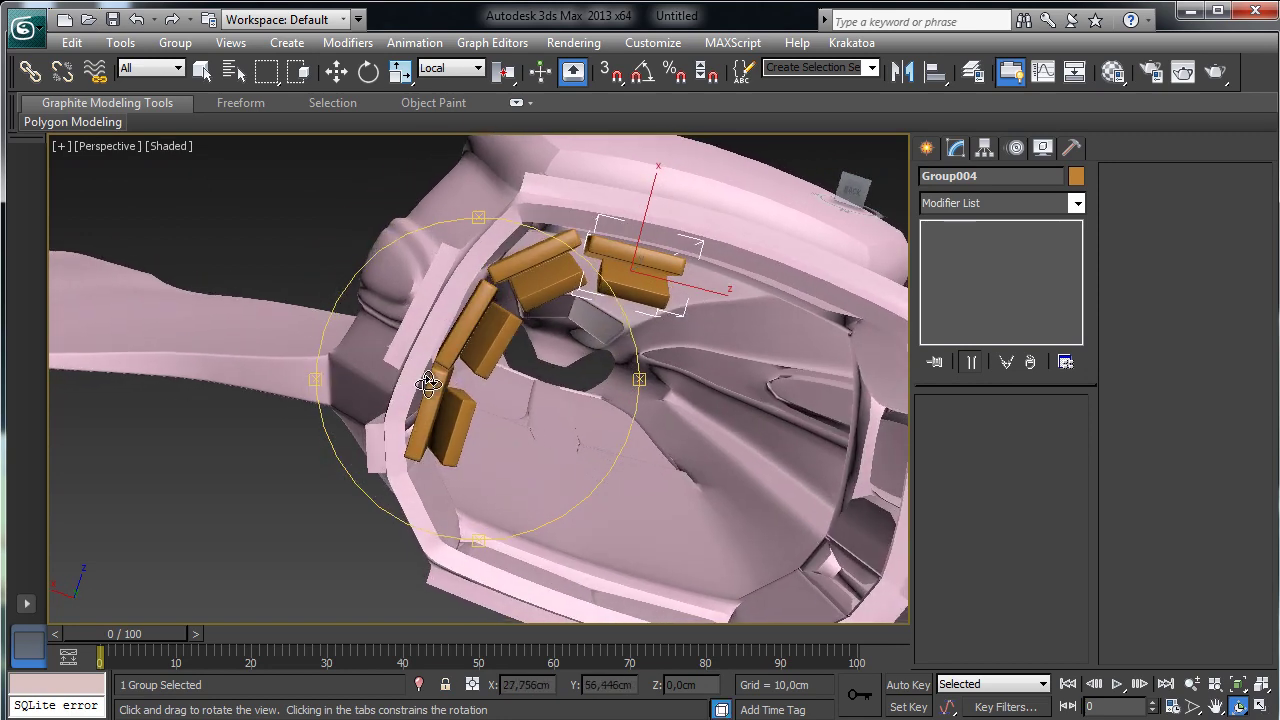
left_click(336, 71)
left_click(506, 272)
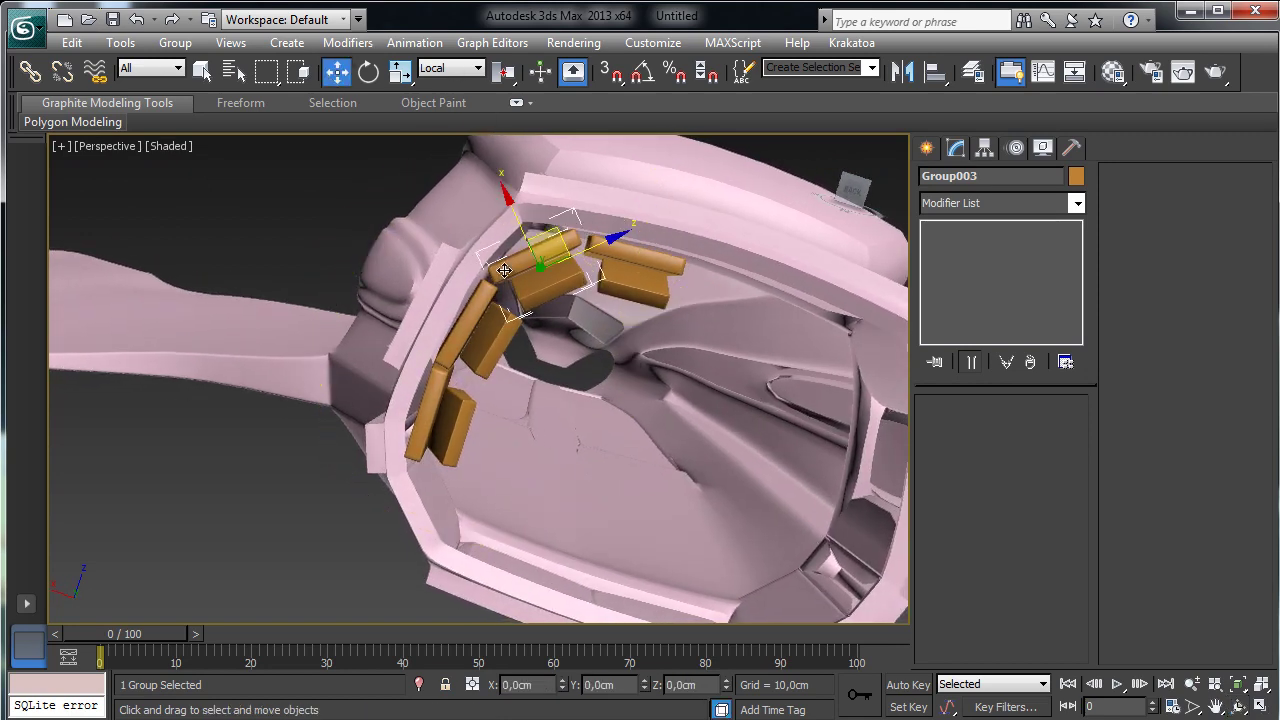
left_click_drag(564, 236, 565, 237)
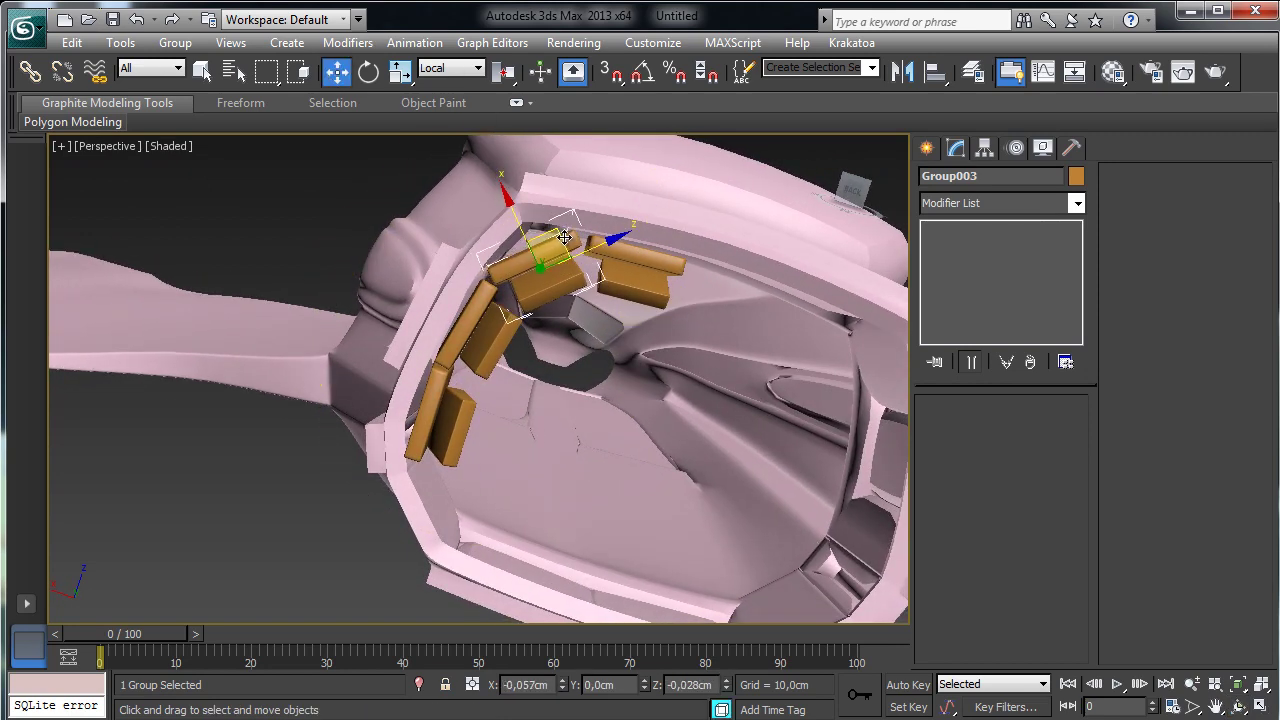
left_click(659, 257)
left_click_drag(676, 272, 673, 278)
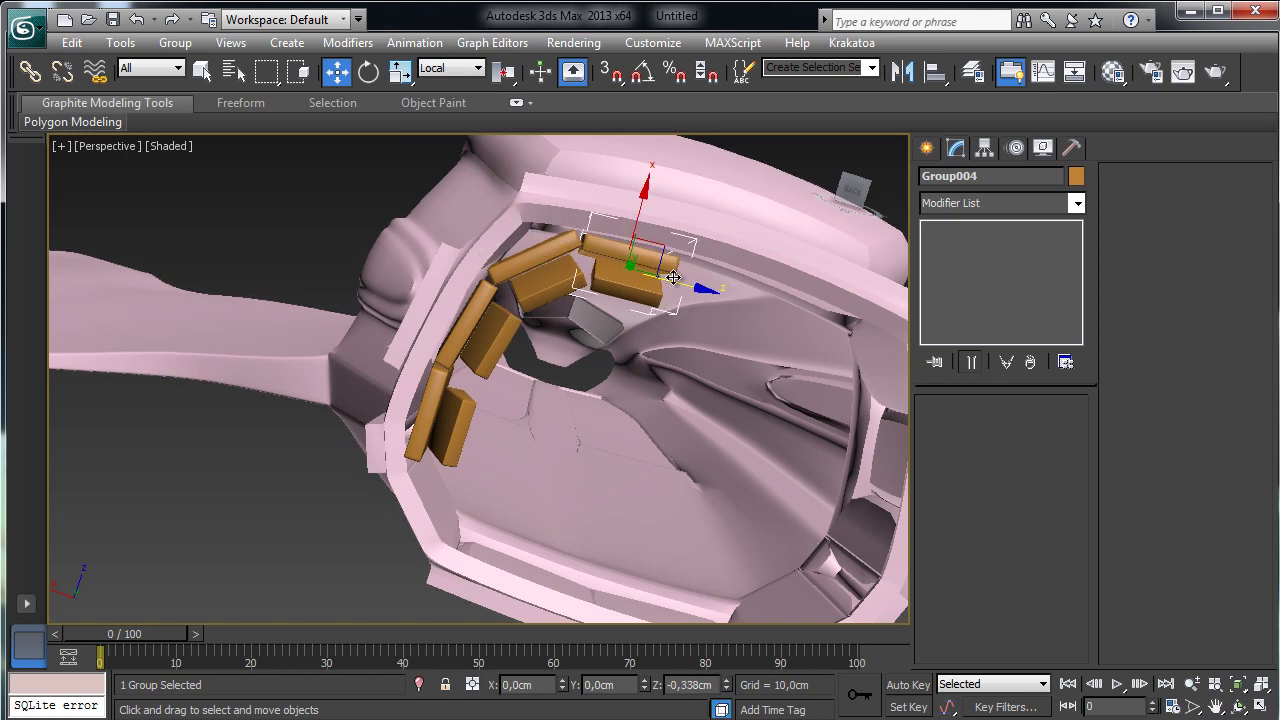
left_click_drag(645, 222, 645, 216)
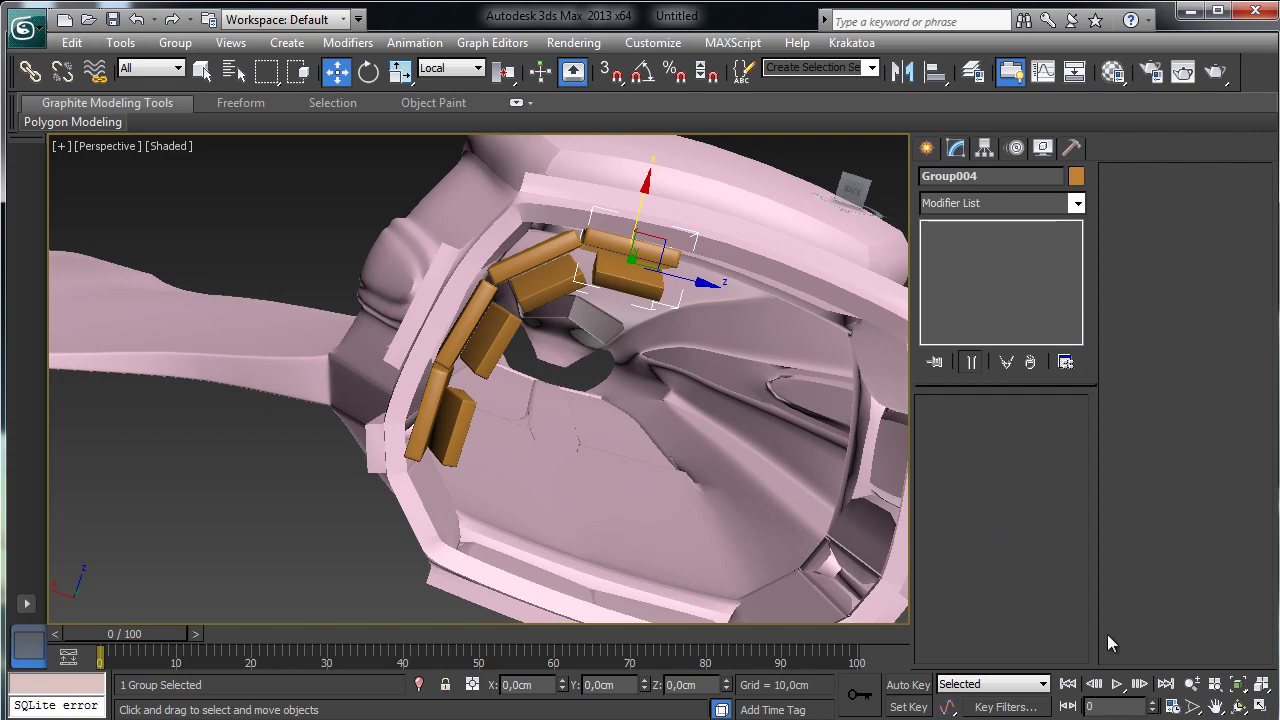
- Clone Group004 along its local Z axis as one instance farther along the upper wall
left_click(1240, 706)
left_click_drag(563, 283, 414, 386)
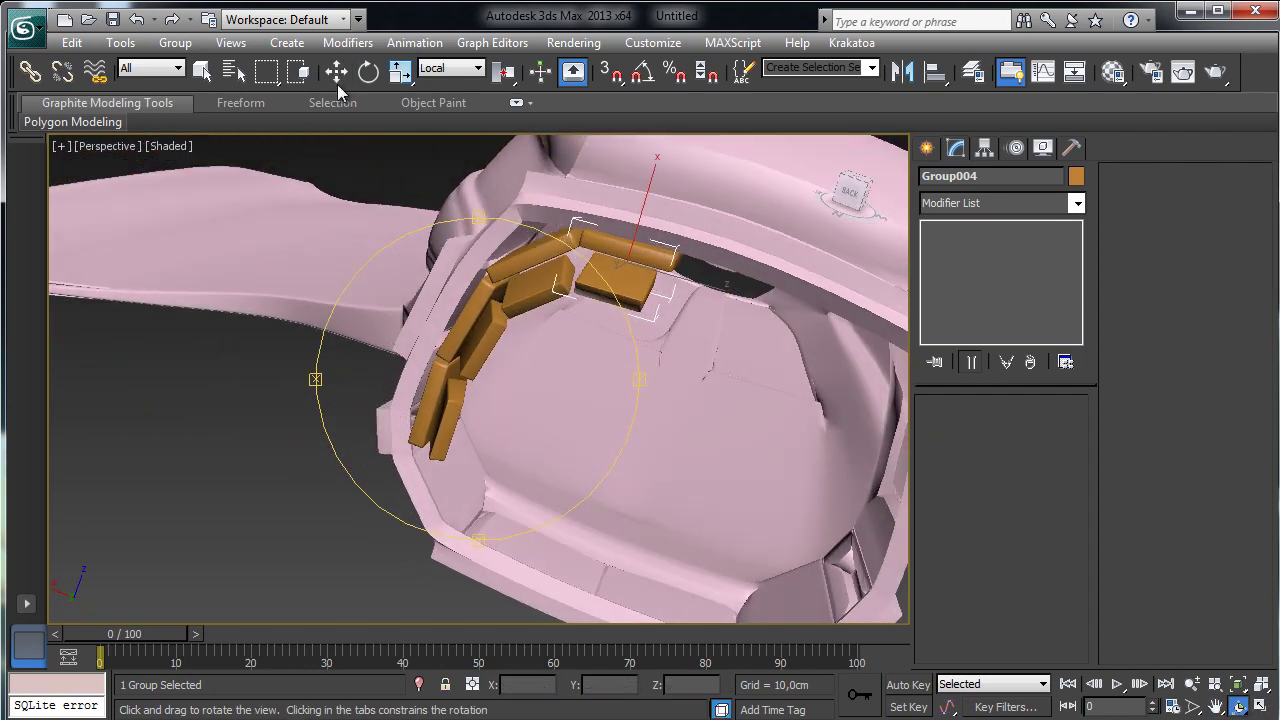
key("w")
left_click_drag(680, 282, 782, 305, "shift")
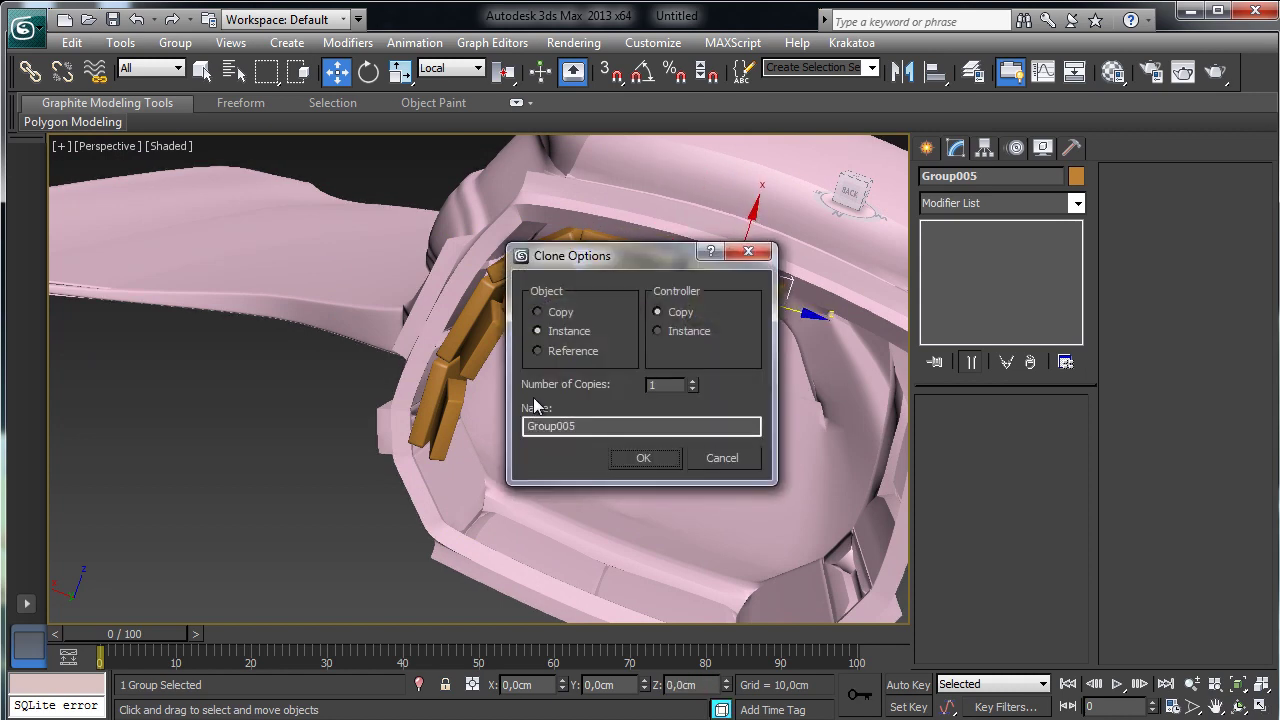
left_click(645, 459)
- Rotate the fifth flap group slightly around Y to align it with the upper wall
left_click(368, 71)
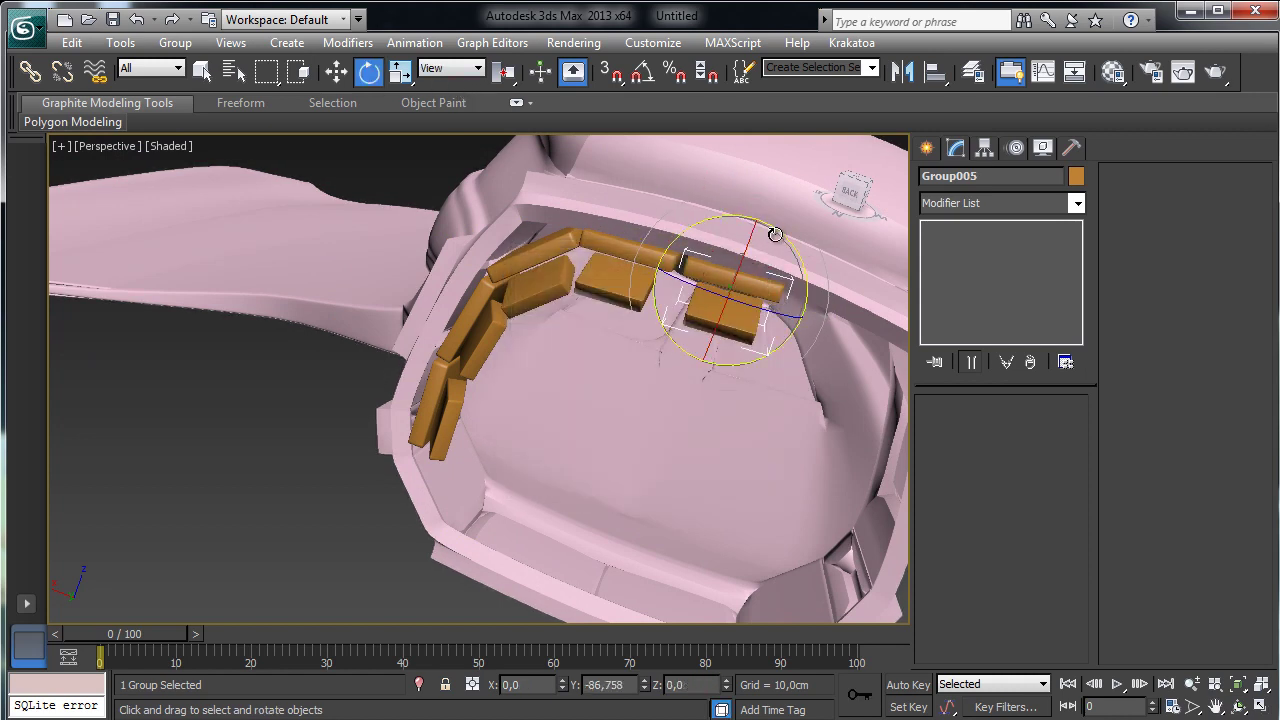
left_click_drag(787, 240, 750, 235)
key("w")
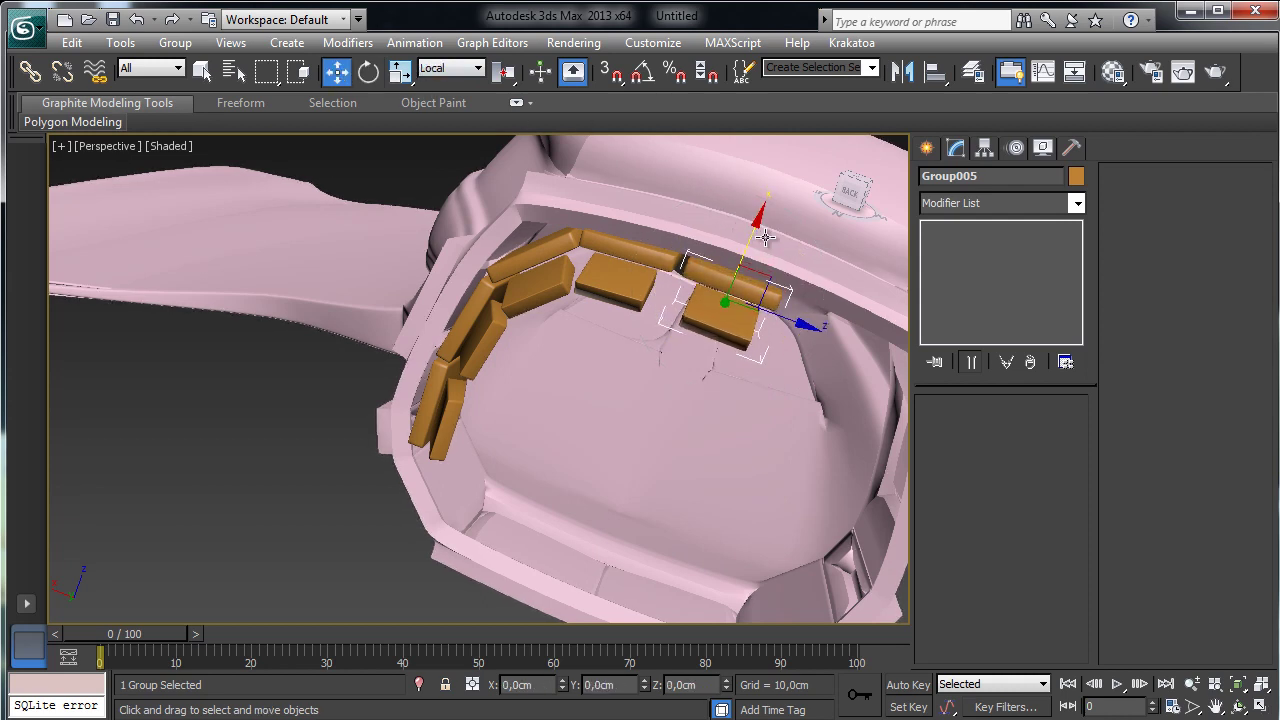
- Select Group001, the lowest flap group on the side wall, and rotate-clone it to about 28.7 degrees around Y as one instance
left_click(1238, 707)
left_click_drag(623, 420, 651, 349)
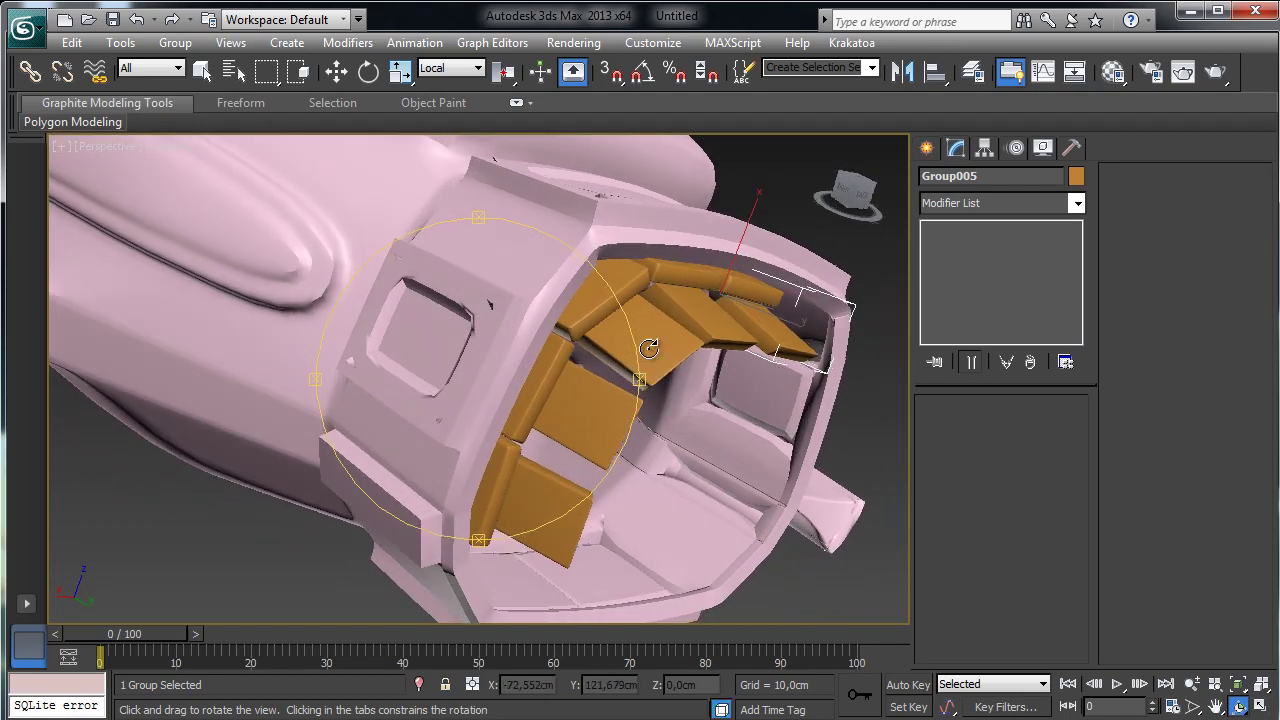
left_click(1193, 684)
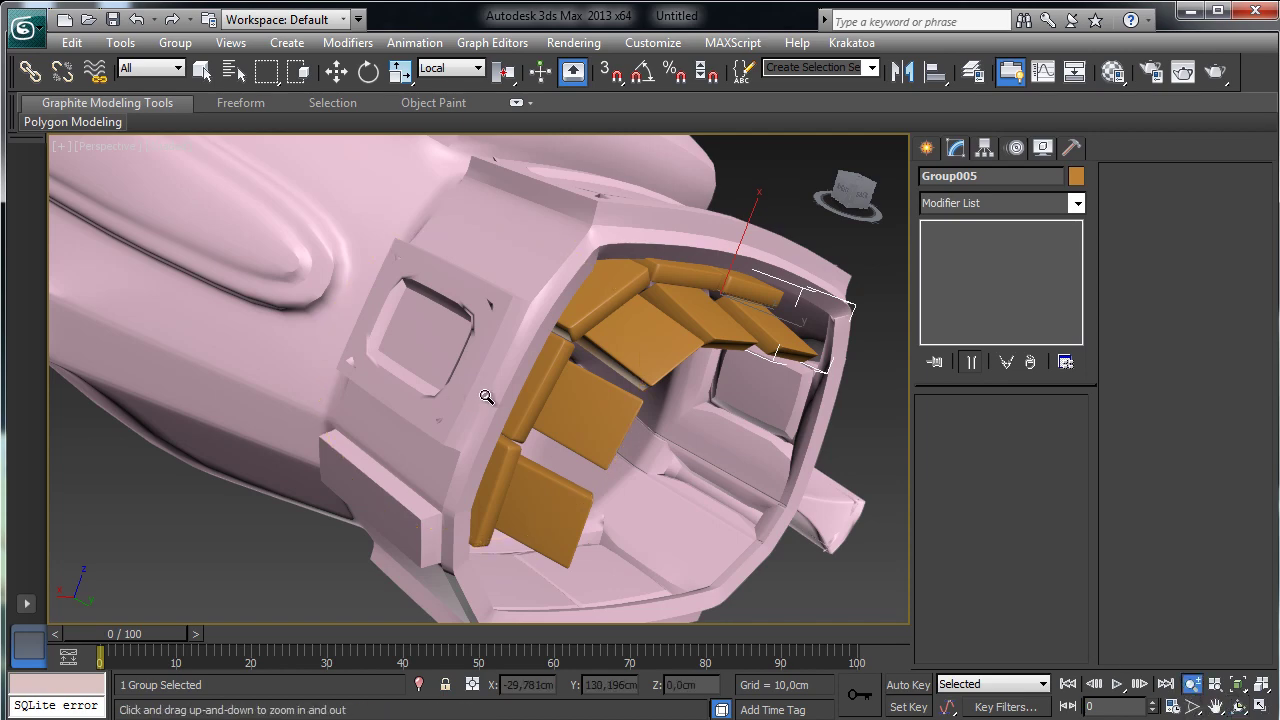
left_click_drag(486, 397, 491, 418)
left_click(201, 70)
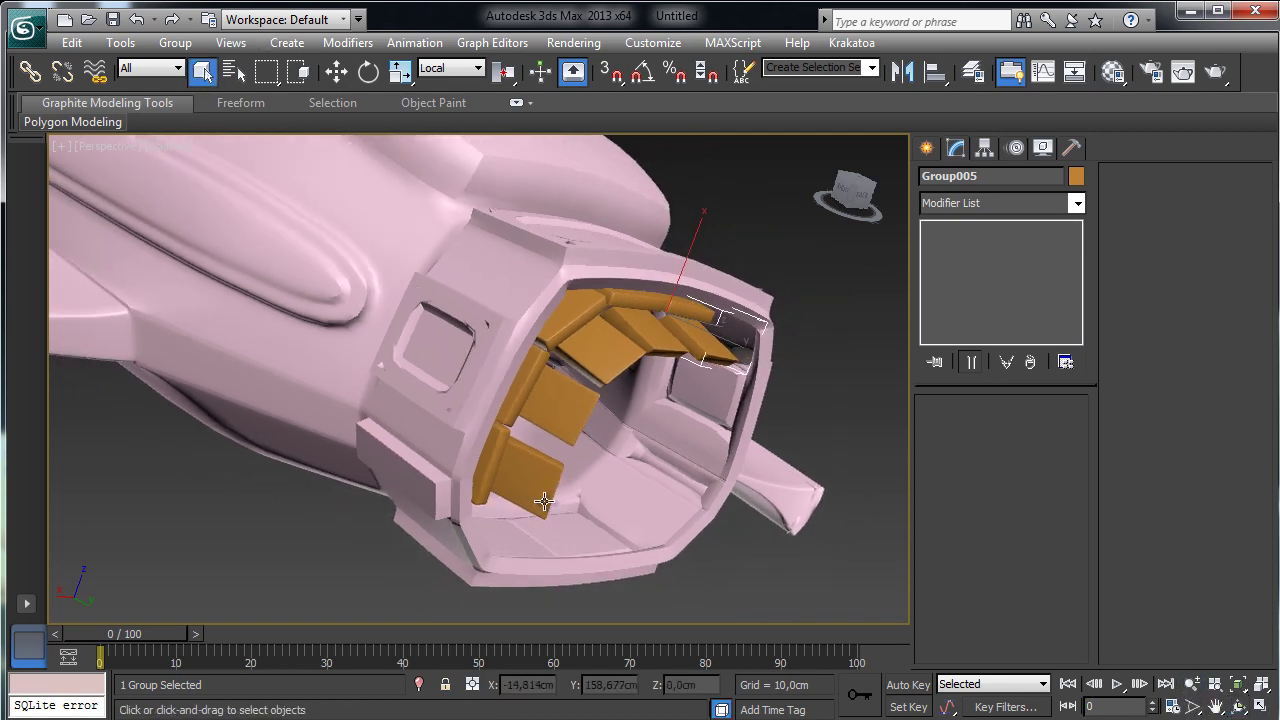
left_click(487, 460)
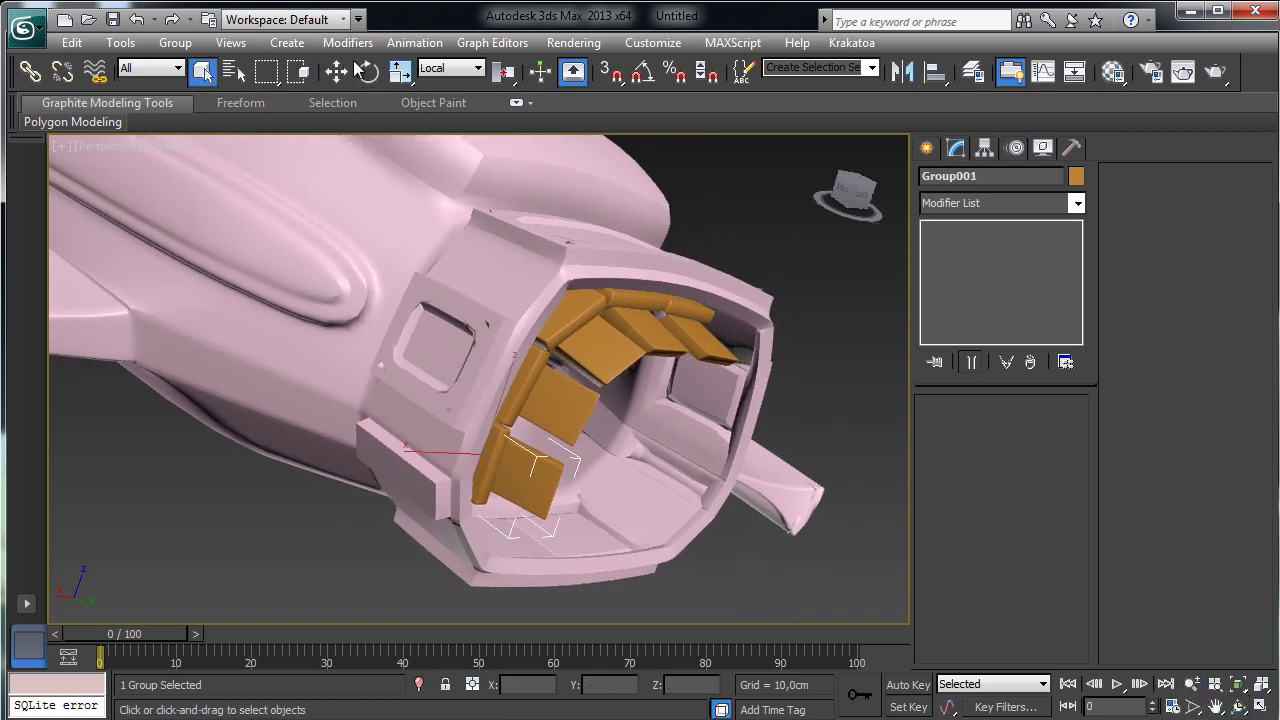
left_click(358, 68)
mouse_move(452, 420)
left_mouse_down()
mouse_move(392, 480)
mouse_move(430, 462)
left_mouse_up()
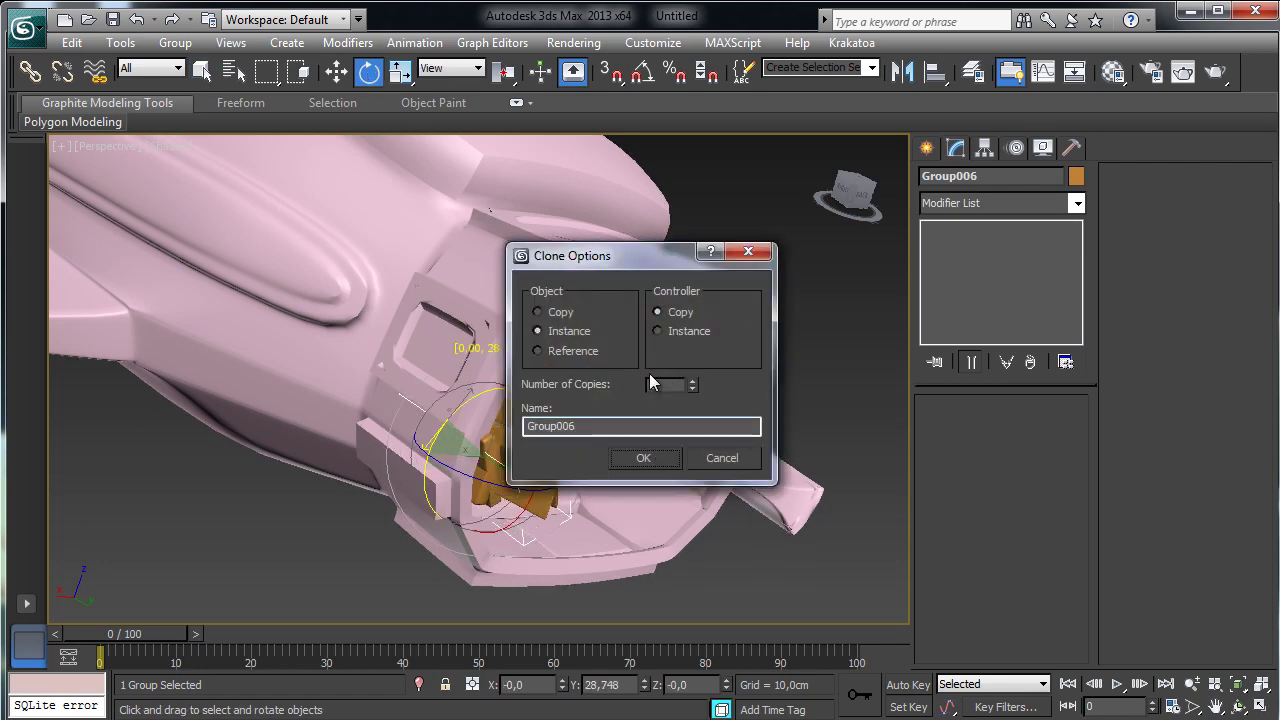
left_click(643, 457)
- Move the rotated copy down the side wall to sit just below Group001
left_click(1238, 706)
left_click_drag(500, 380, 415, 357)
key("w")
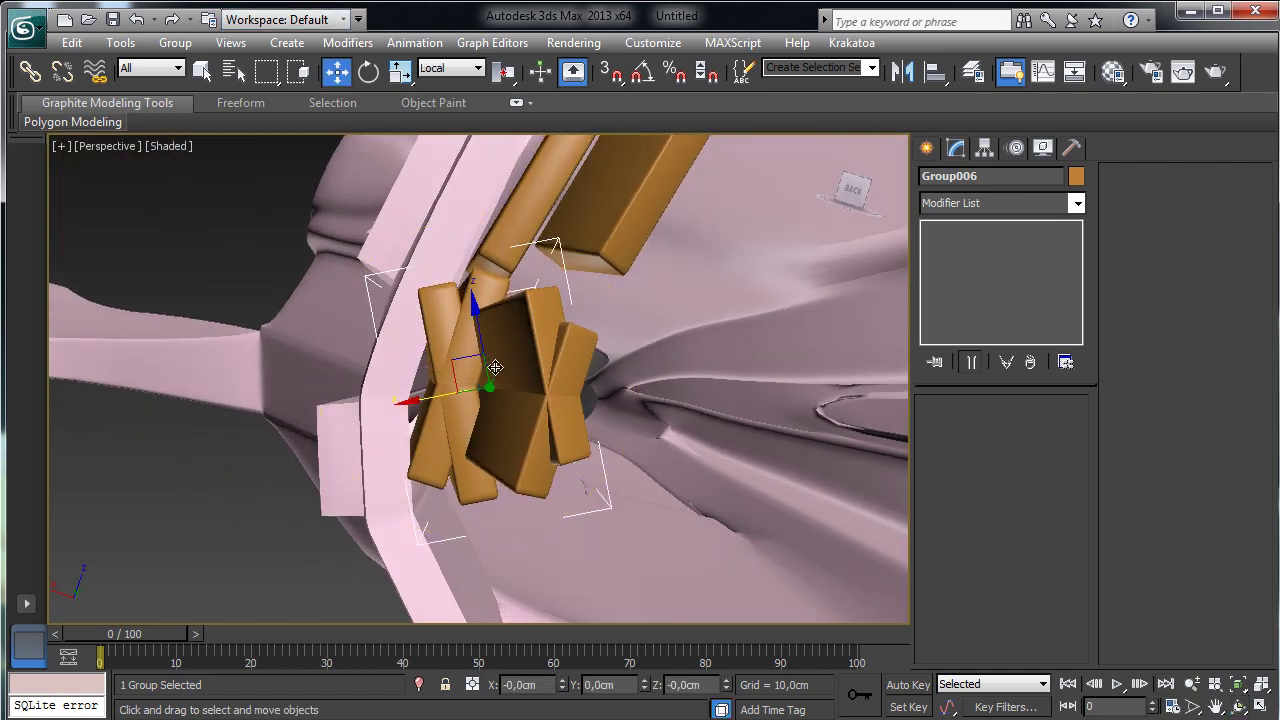
left_click_drag(495, 367, 495, 562)
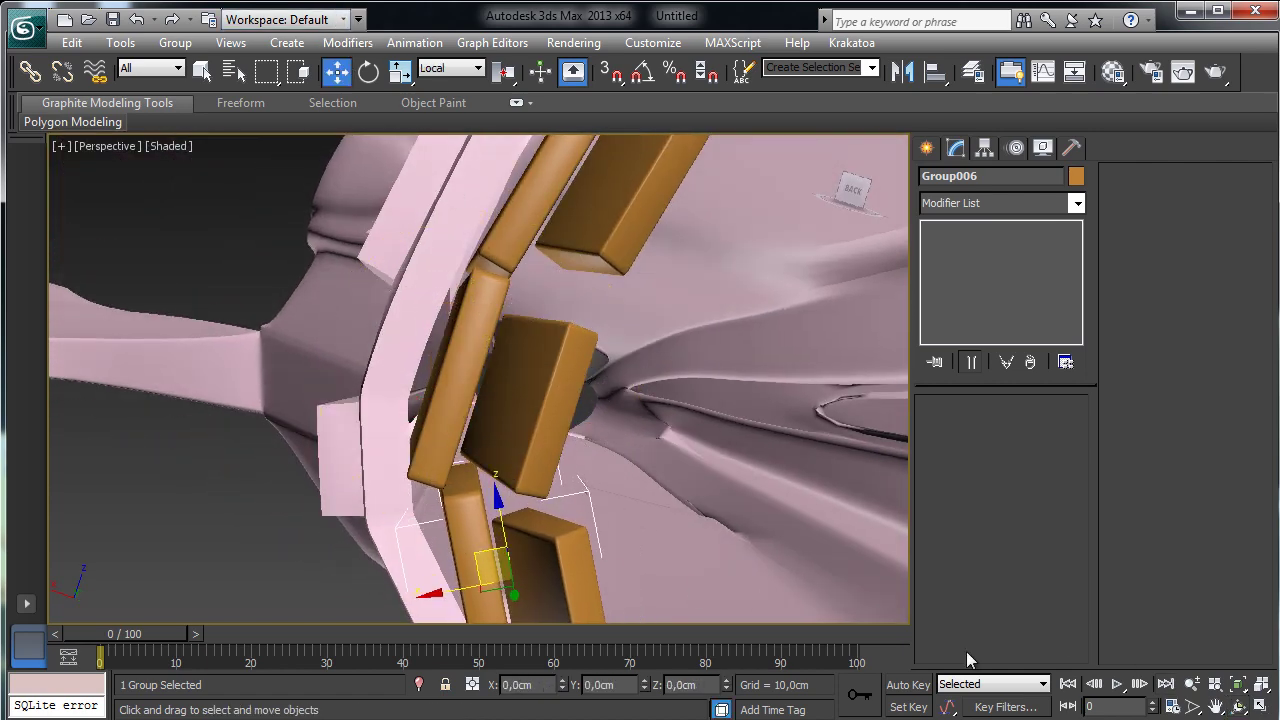
- Rotate Group006 further around Y to match the slanted lower side wall and nudge it up against Group001
left_click(1240, 708)
left_click_drag(475, 397, 523, 433)
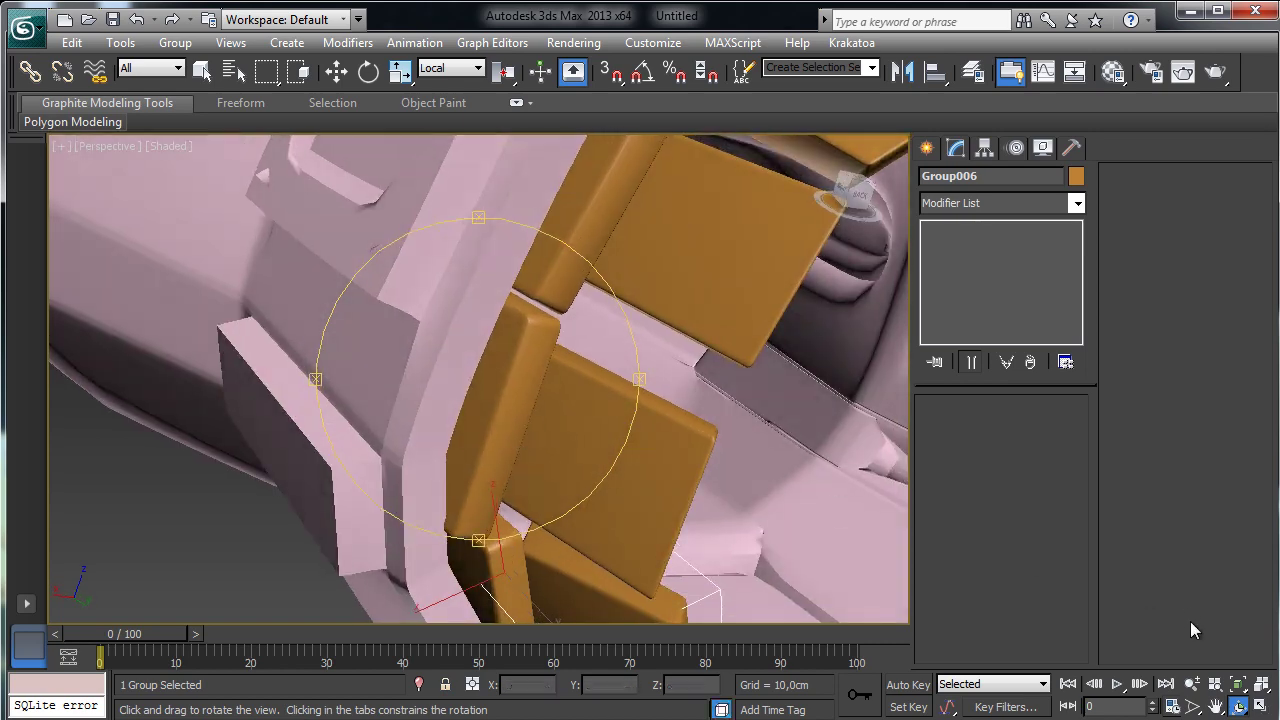
left_click(1192, 684)
left_click_drag(443, 443, 447, 560)
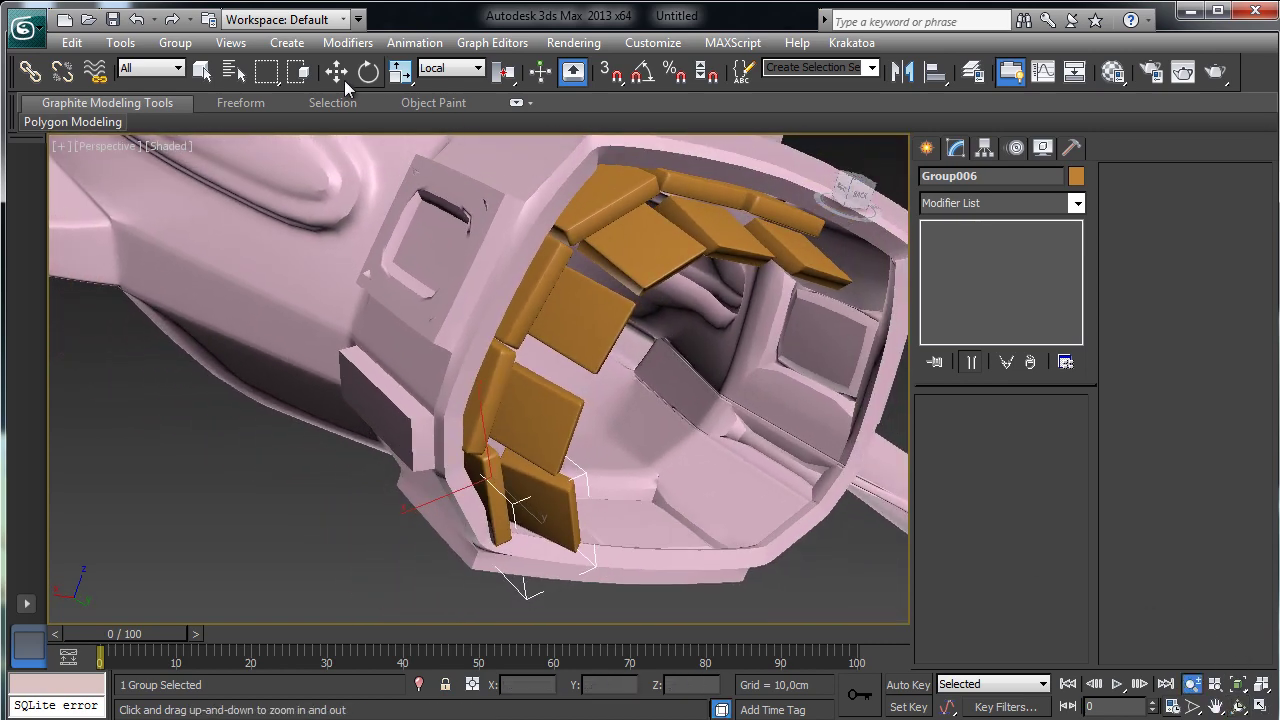
left_click(397, 72)
left_click(368, 71)
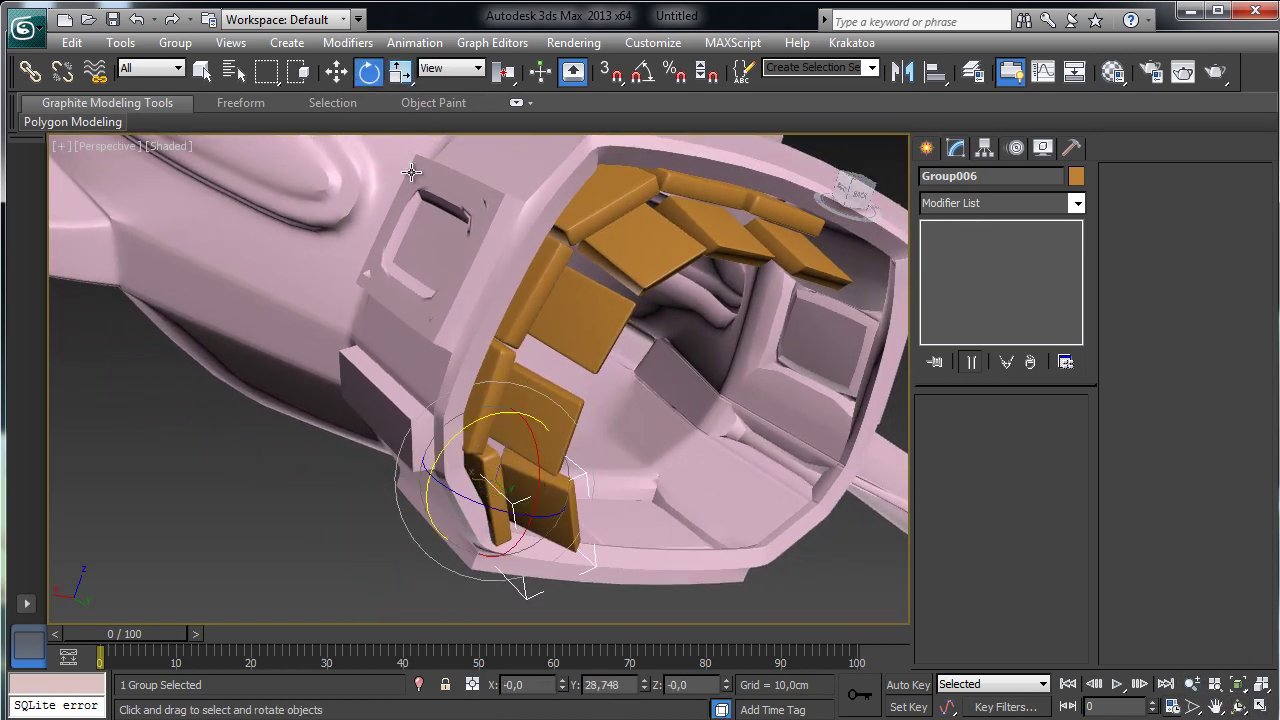
mouse_move(452, 438)
left_mouse_down()
mouse_move(426, 452)
mouse_move(455, 440)
left_mouse_up()
left_click(1240, 707)
left_click_drag(514, 408, 512, 292)
key("w")
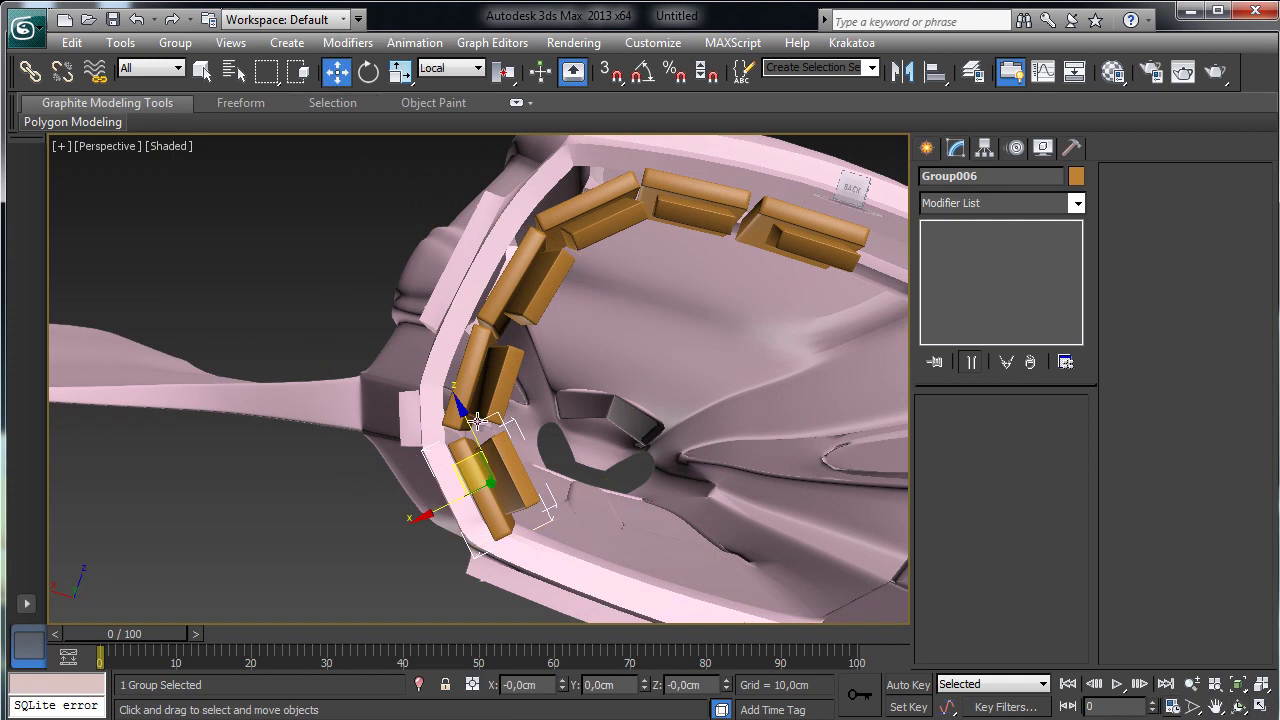
left_click_drag(458, 464, 456, 458)
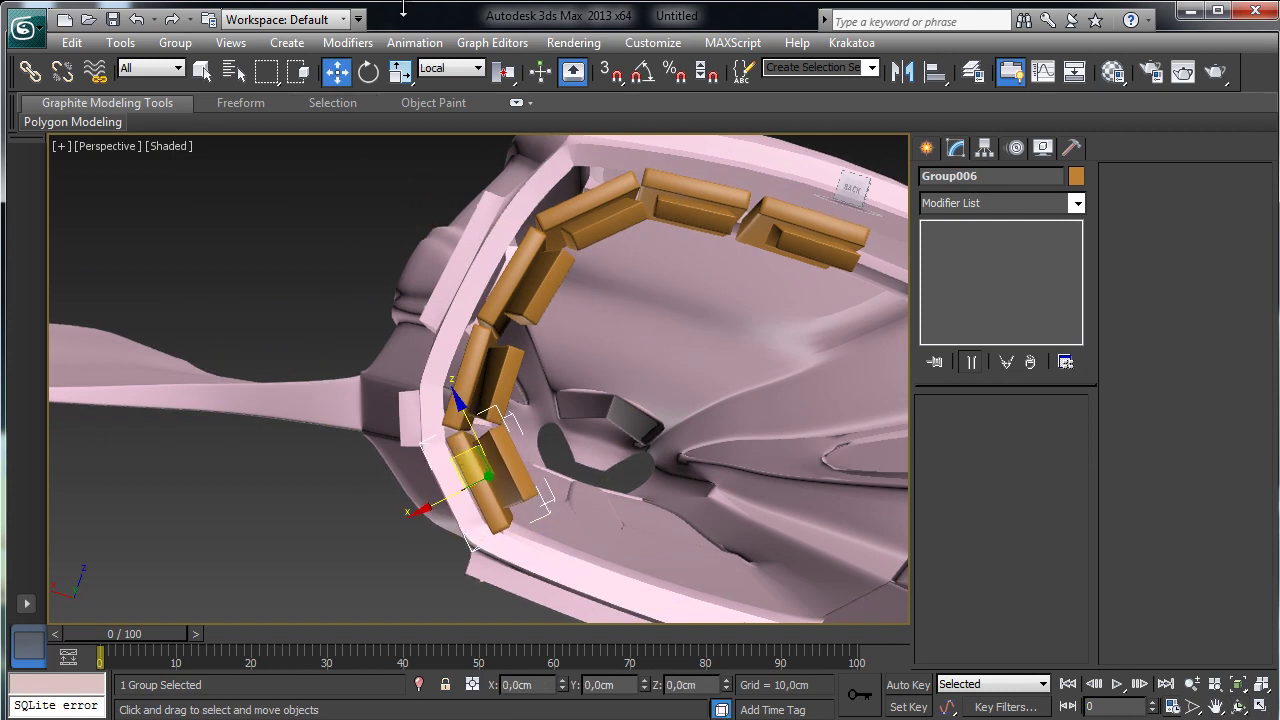
- Rotate-clone Group006 around Y as one instance and move the copy to the start of the lower wall beside it
left_click(369, 71)
mouse_move(484, 404)
left_mouse_down("shift")
mouse_move(395, 398)
mouse_move(410, 398)
left_mouse_up("shift")
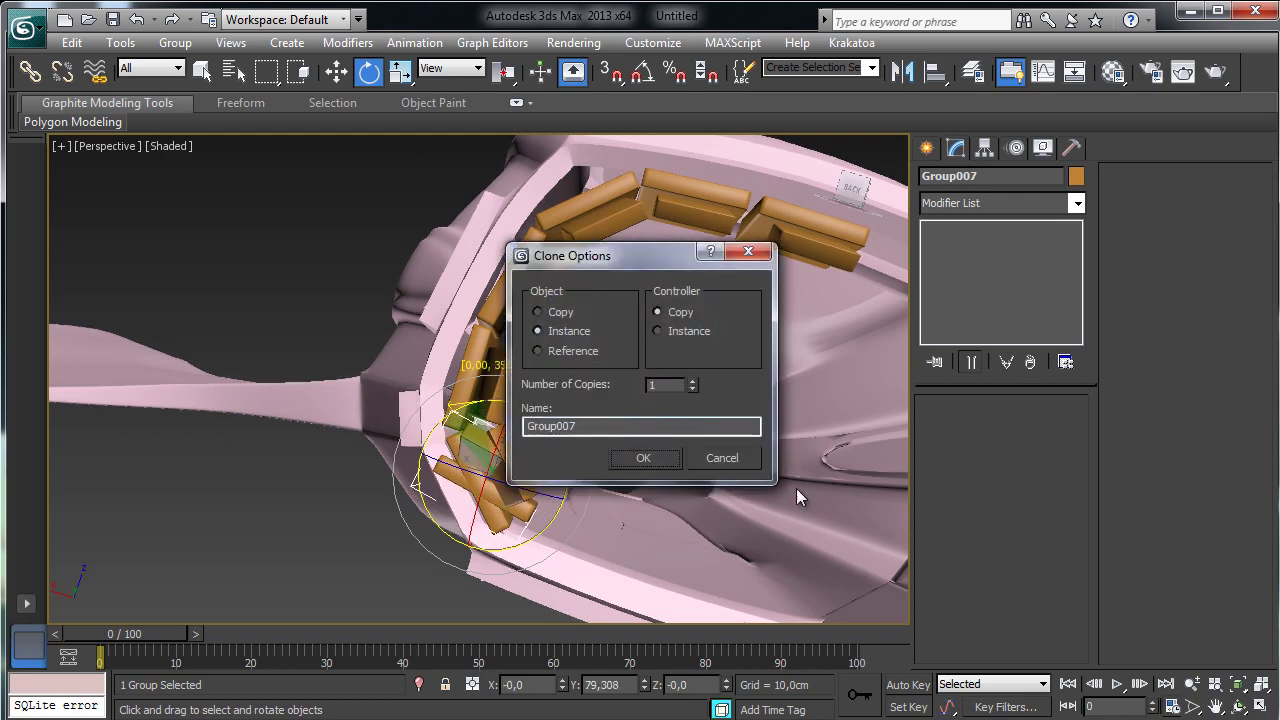
left_click(643, 460)
key("w")
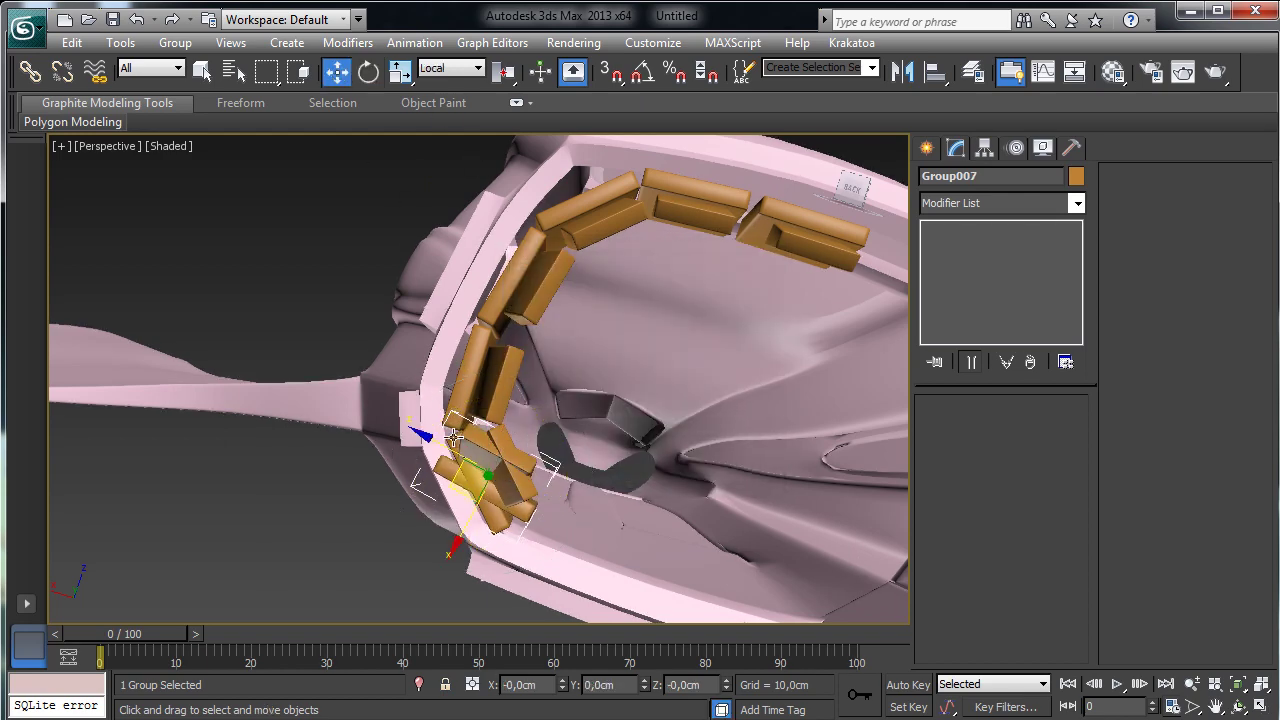
left_click_drag(501, 497, 525, 535)
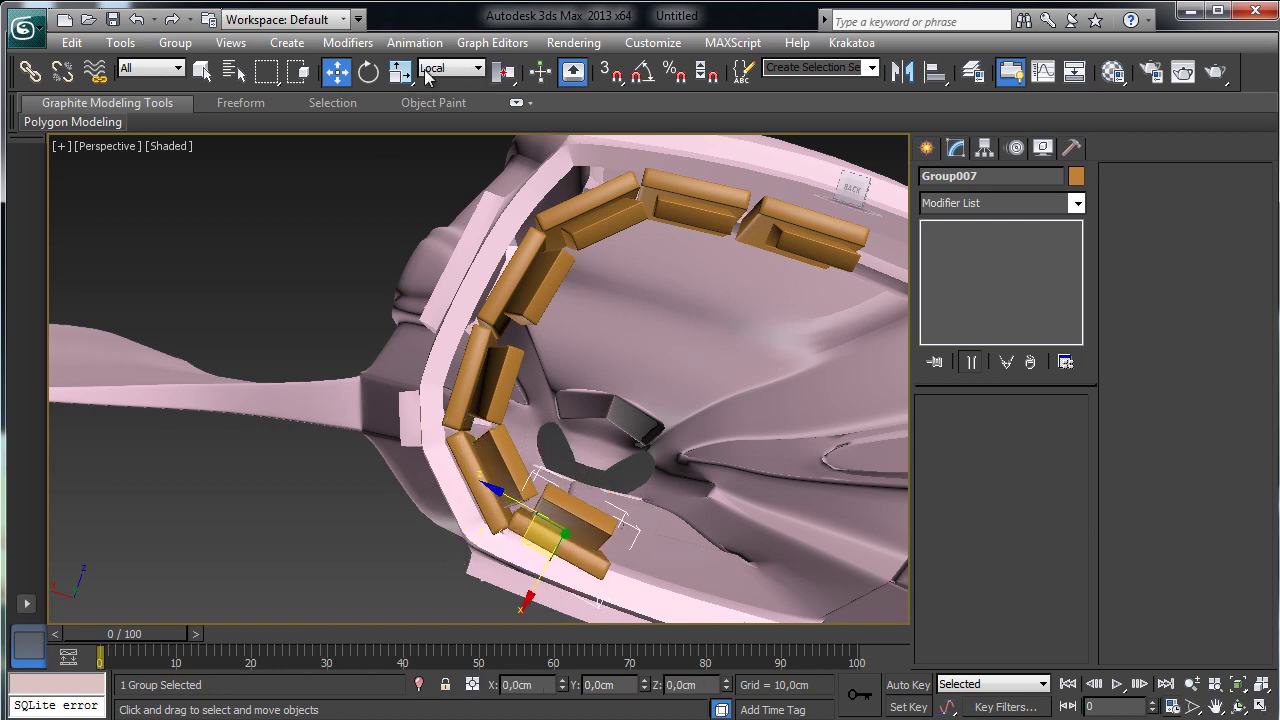
- Rotate Group007 slightly around Y to align it with the lower wall and clone it once along that wall toward the middle
key("e")
left_click_drag(517, 478, 503, 480)
key("w")
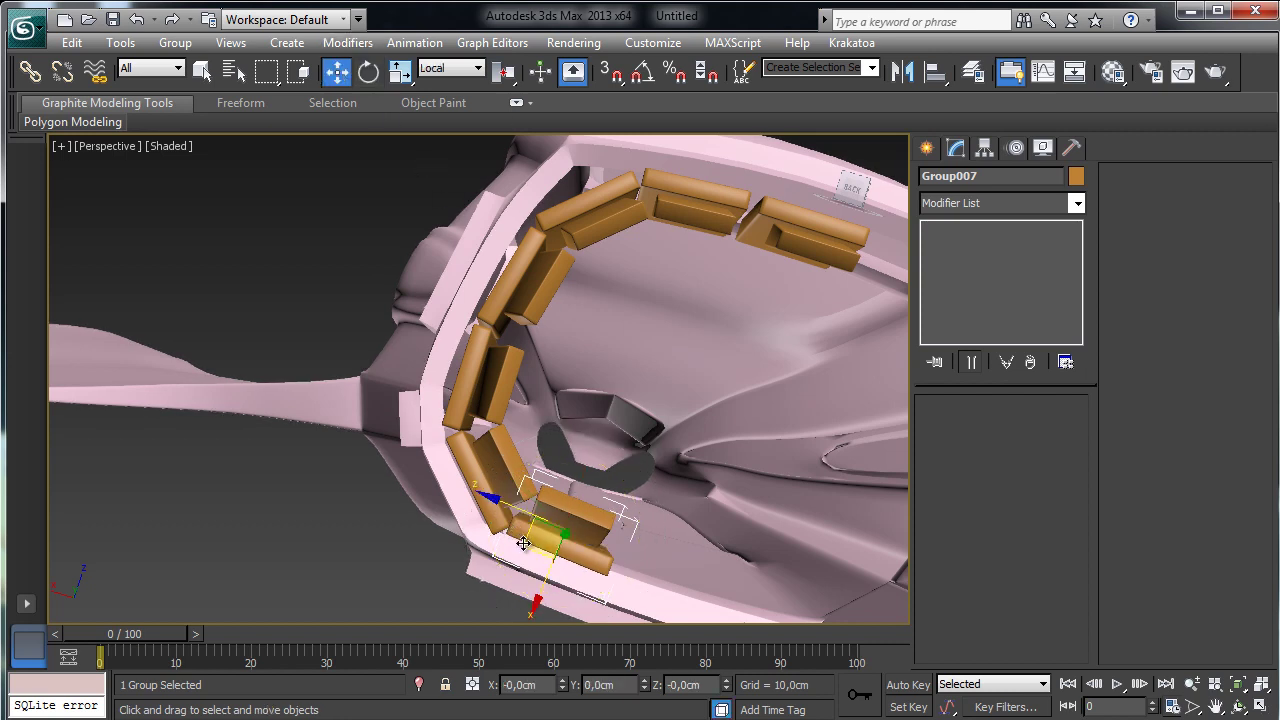
mouse_move(523, 543)
left_mouse_down()
mouse_move(570, 527)
mouse_move(608, 546)
left_mouse_up()
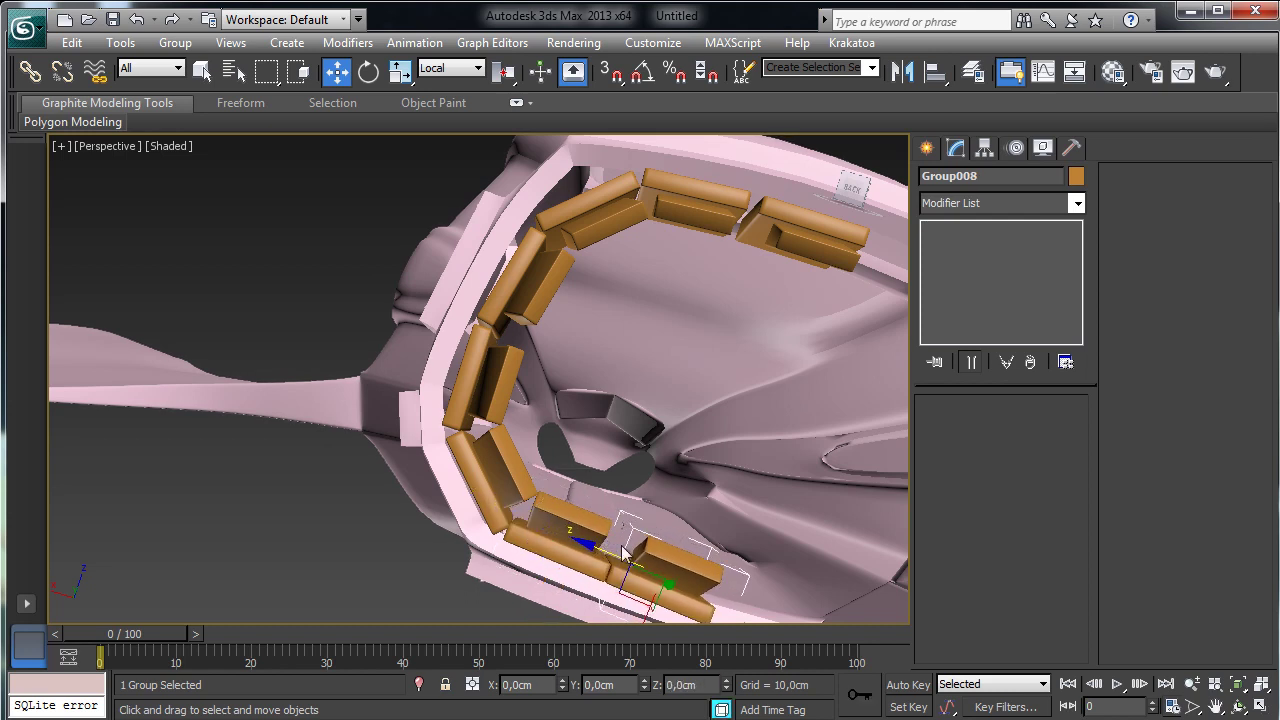
left_click(666, 464)
- Nudge Group007 and Group008 away from the lower wall, Group008 by about 0.35 cm along its local X, and rotate Group008 slightly around Y
left_click(1238, 706)
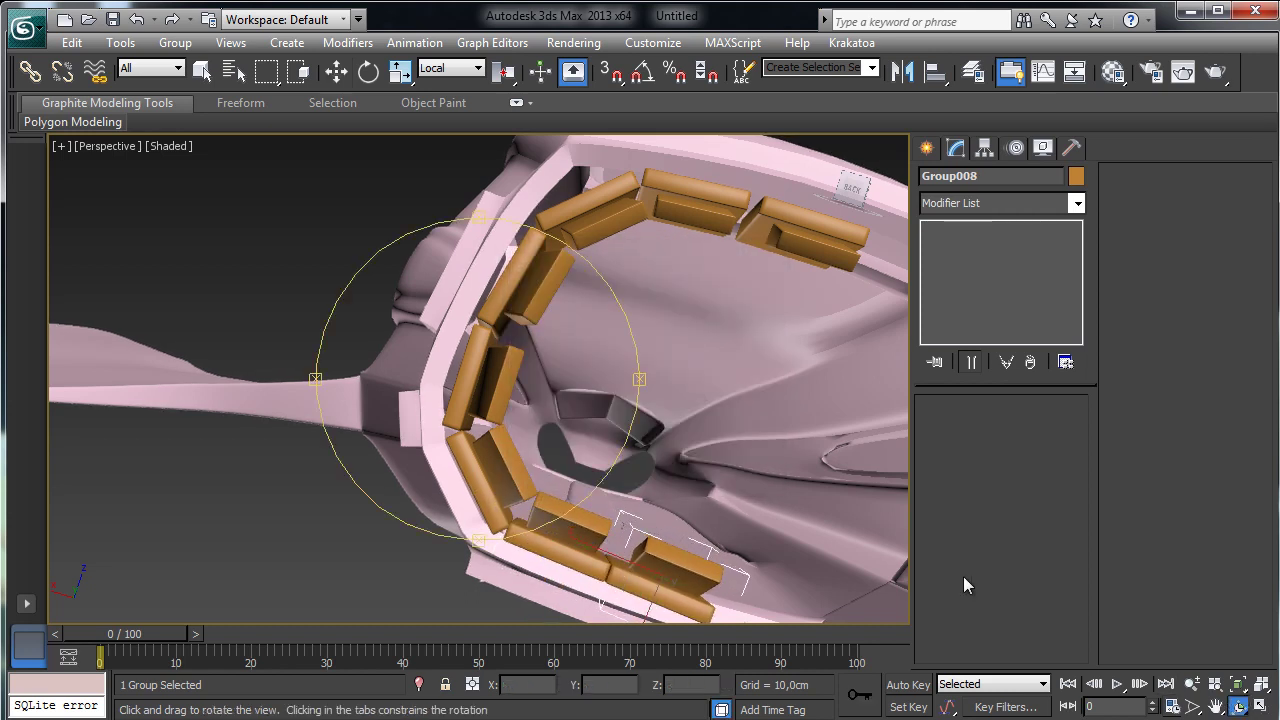
mouse_move(543, 429)
left_mouse_down()
mouse_move(514, 406)
mouse_move(529, 434)
mouse_move(560, 421)
mouse_move(543, 423)
left_mouse_up()
left_click(336, 71)
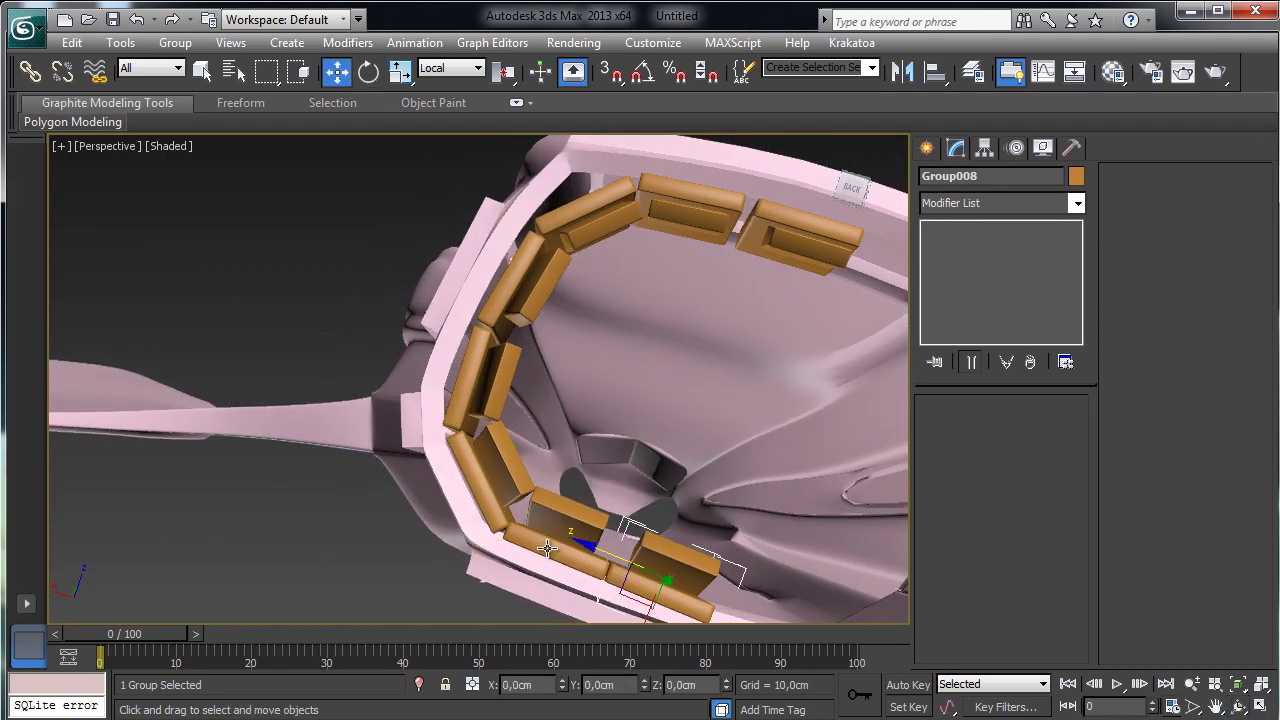
left_click(562, 517)
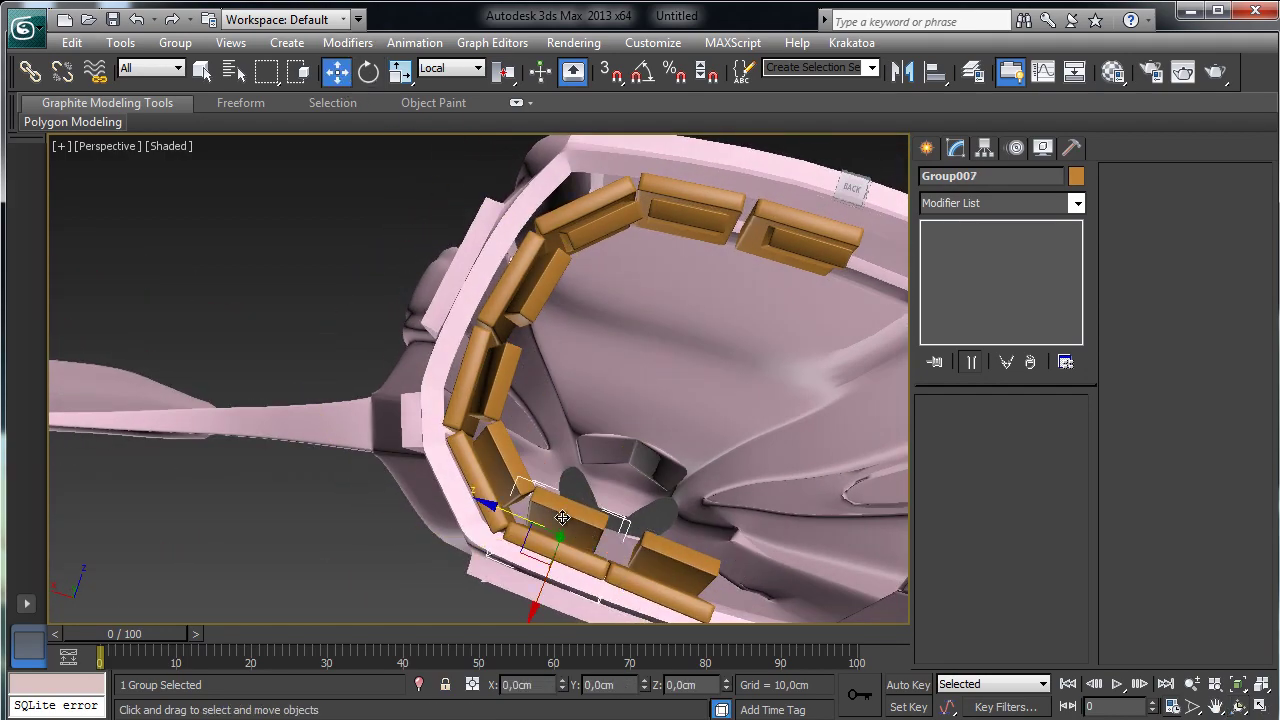
left_click(656, 587)
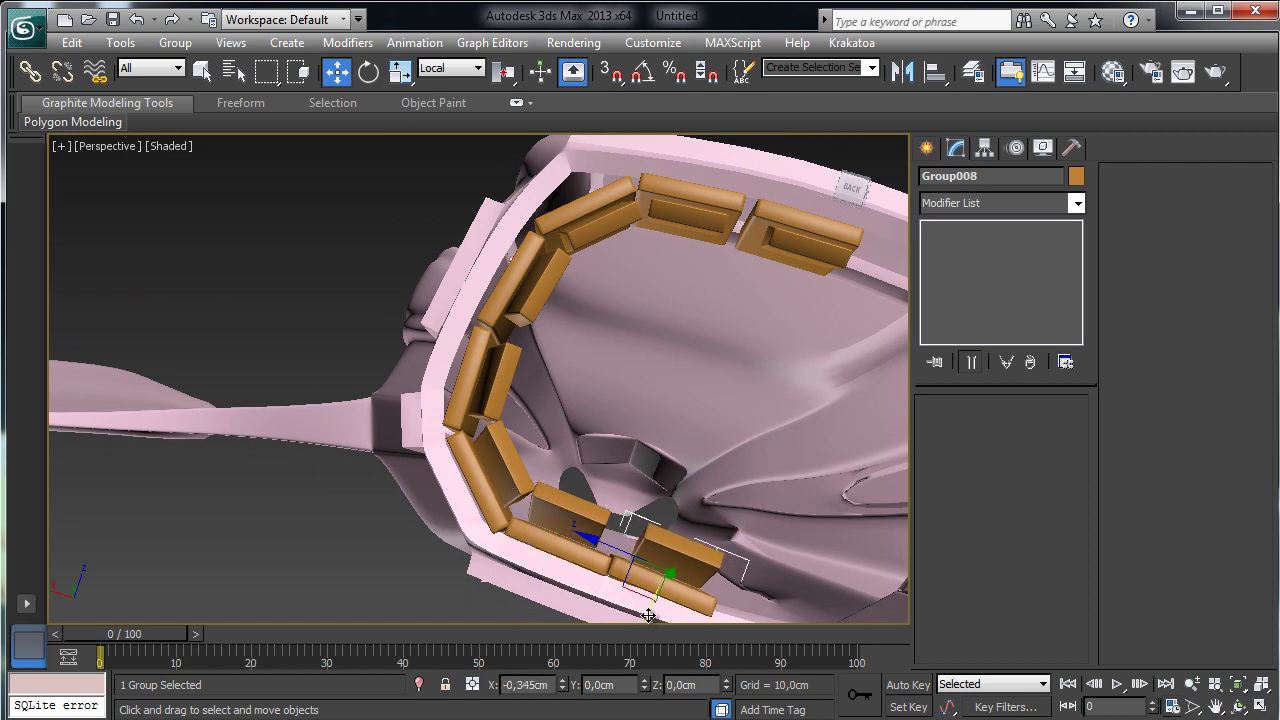
left_click(368, 71)
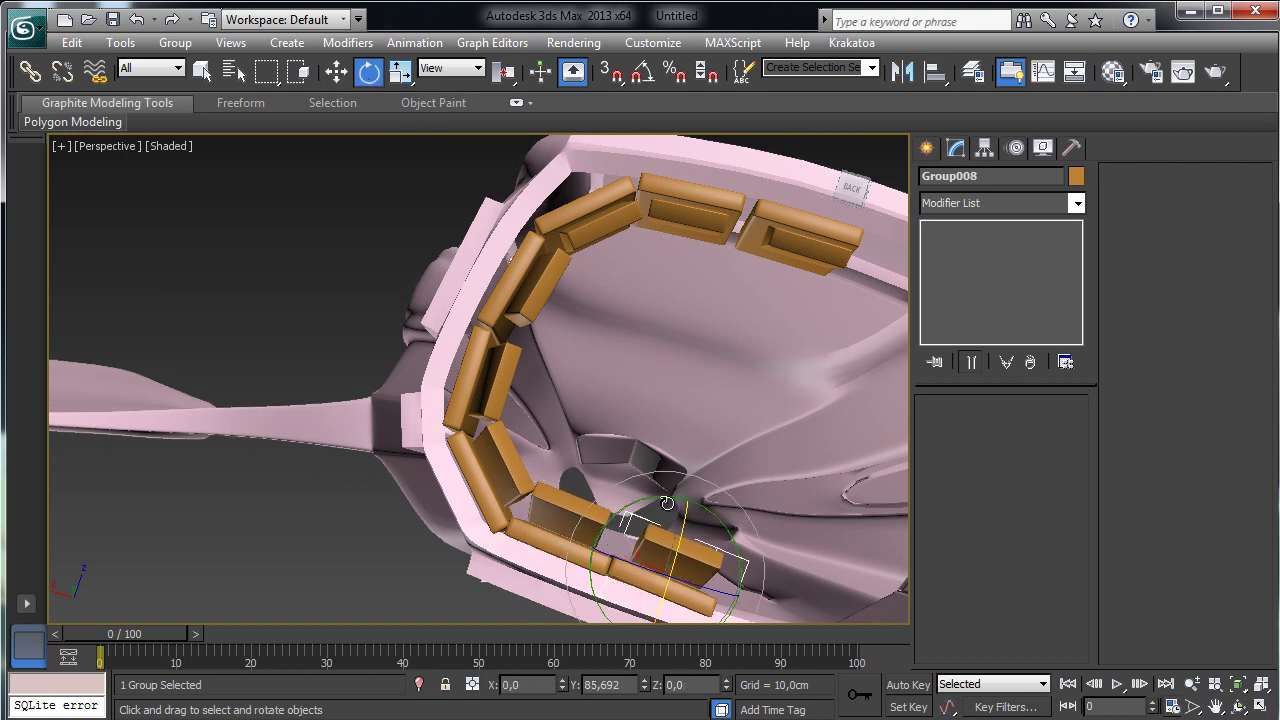
left_click_drag(637, 505, 670, 497)
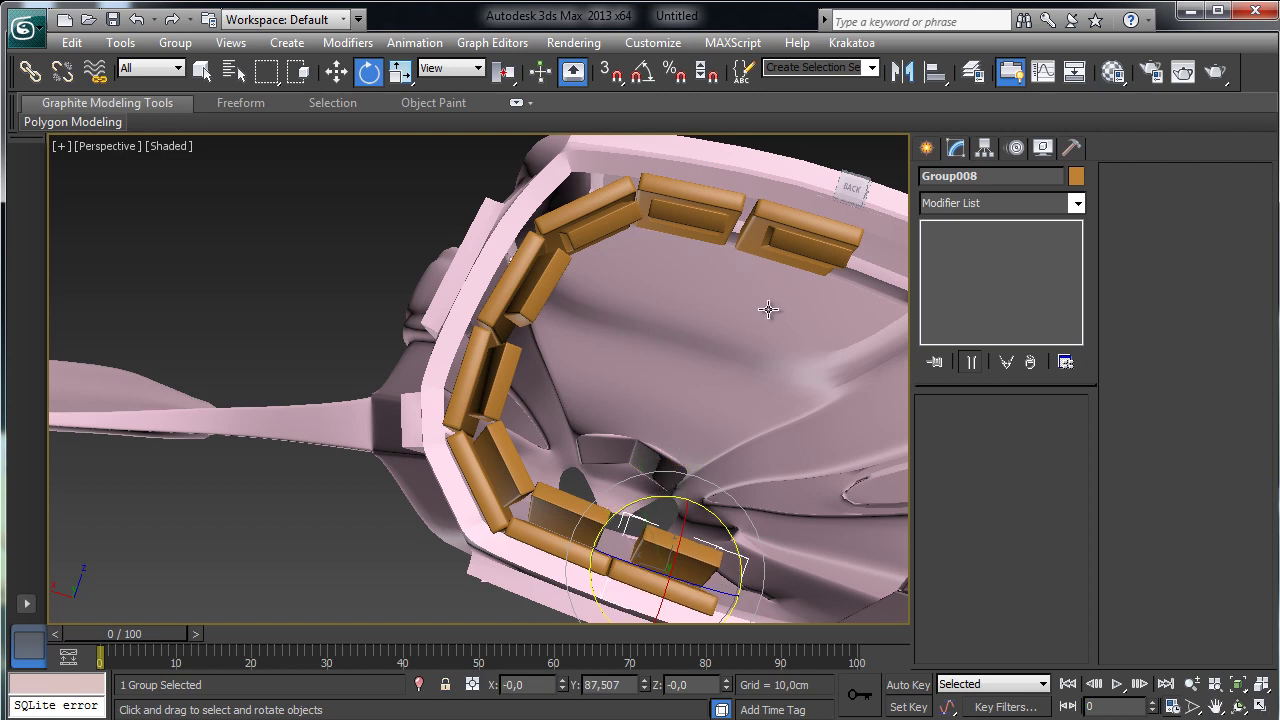
left_click(201, 71)
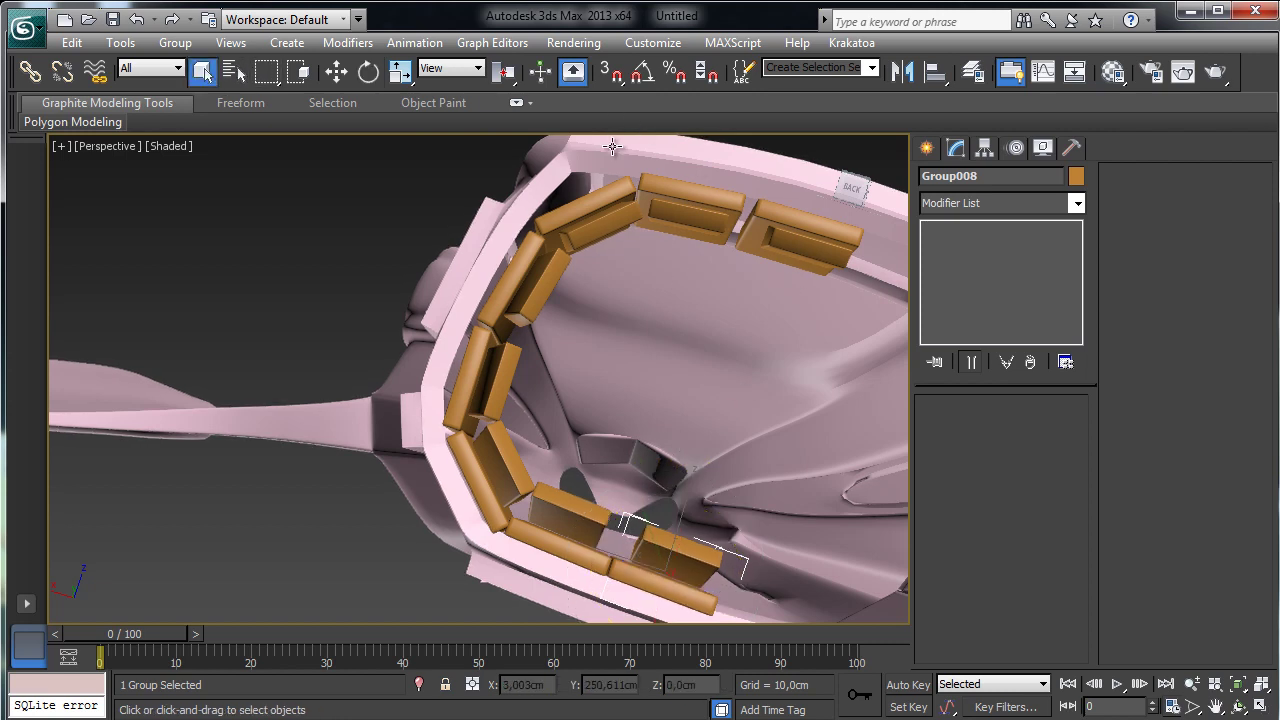
left_click(673, 204, "ctrl")
left_click(488, 426, "ctrl")
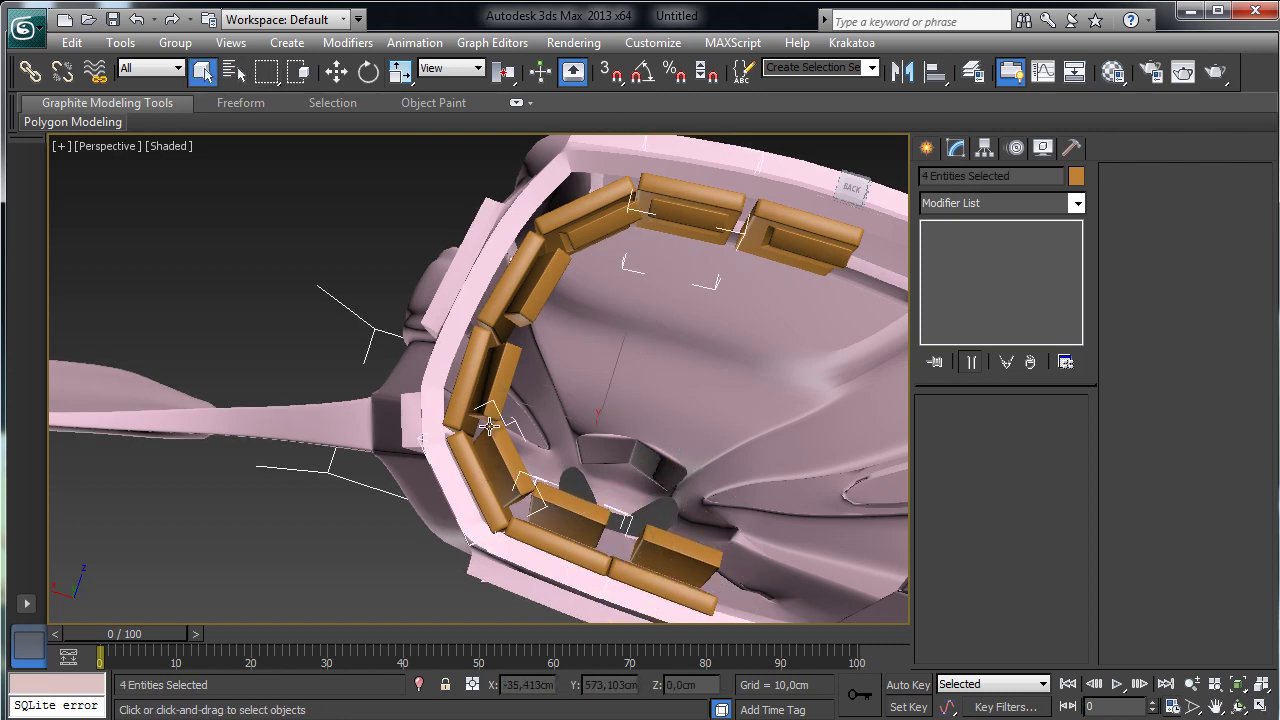
left_click(586, 348)
- Mirror the six flap groups running from the upper wall around the side to Group007 across the X axis as instances
left_click(690, 210)
left_click(590, 215, "ctrl")
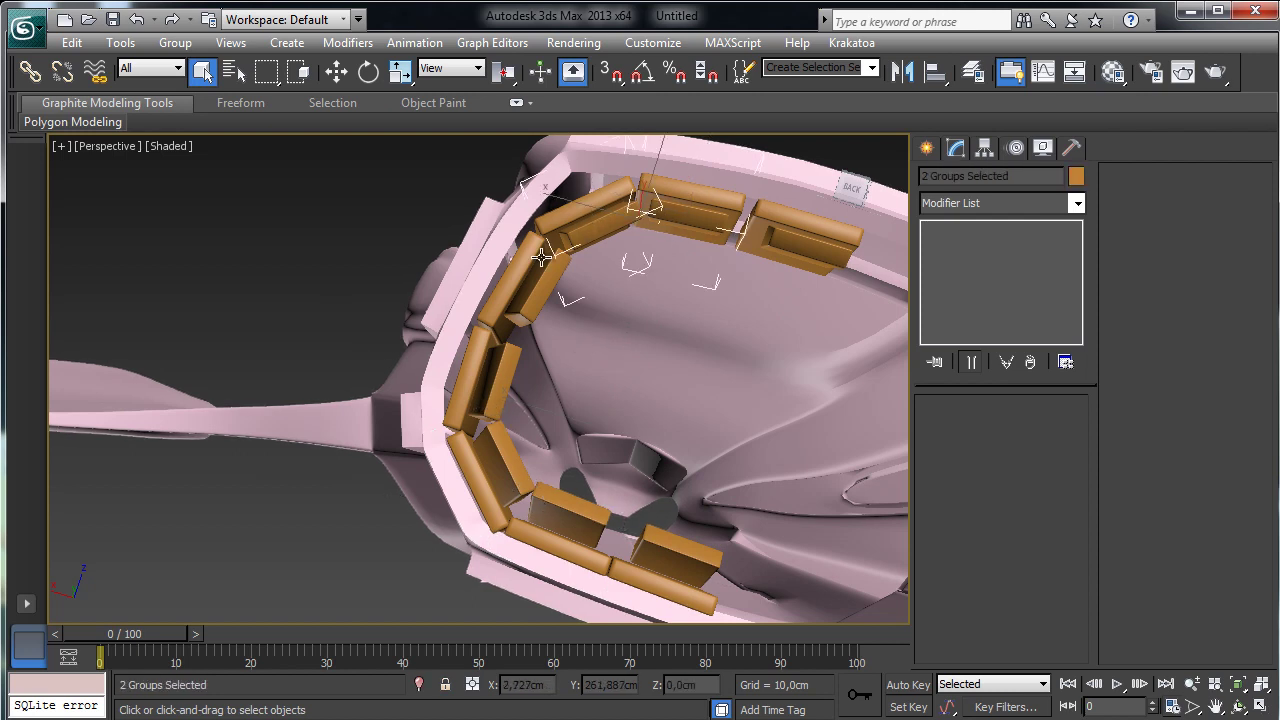
left_click(515, 295, "ctrl")
left_click(466, 366, "ctrl")
left_click(472, 468, "ctrl")
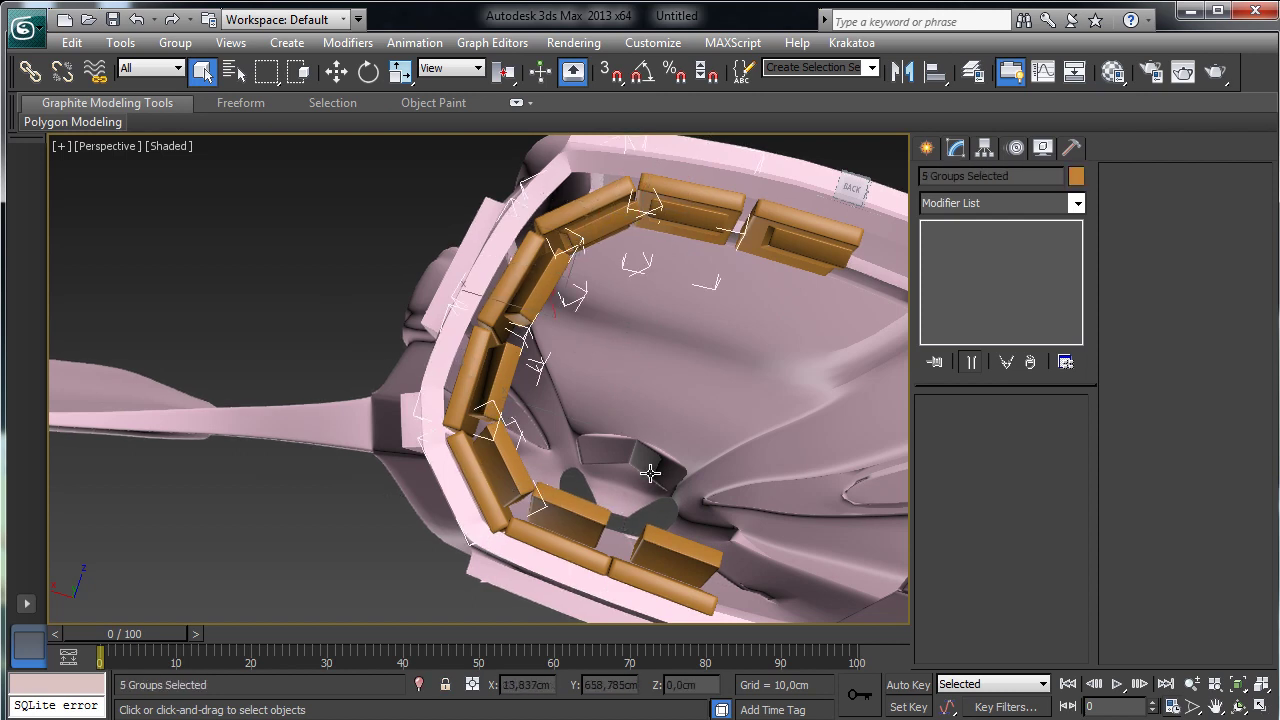
left_click(537, 522, "ctrl")
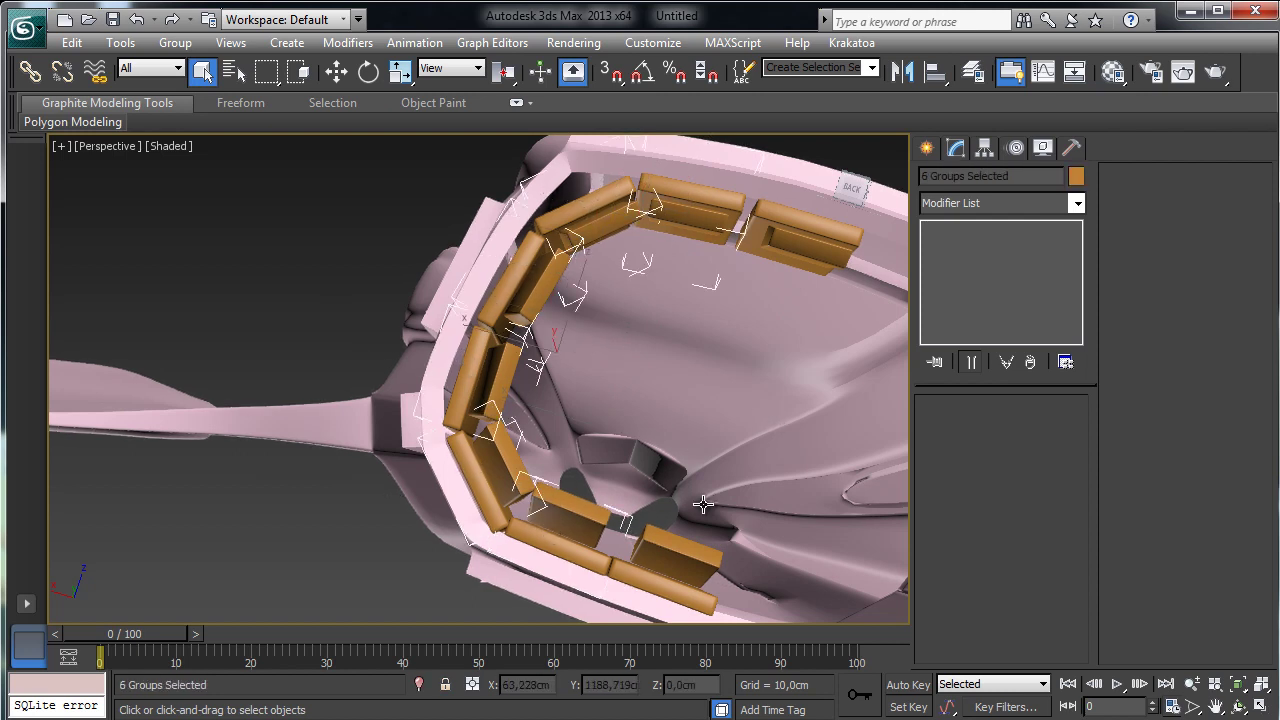
left_click(1258, 708)
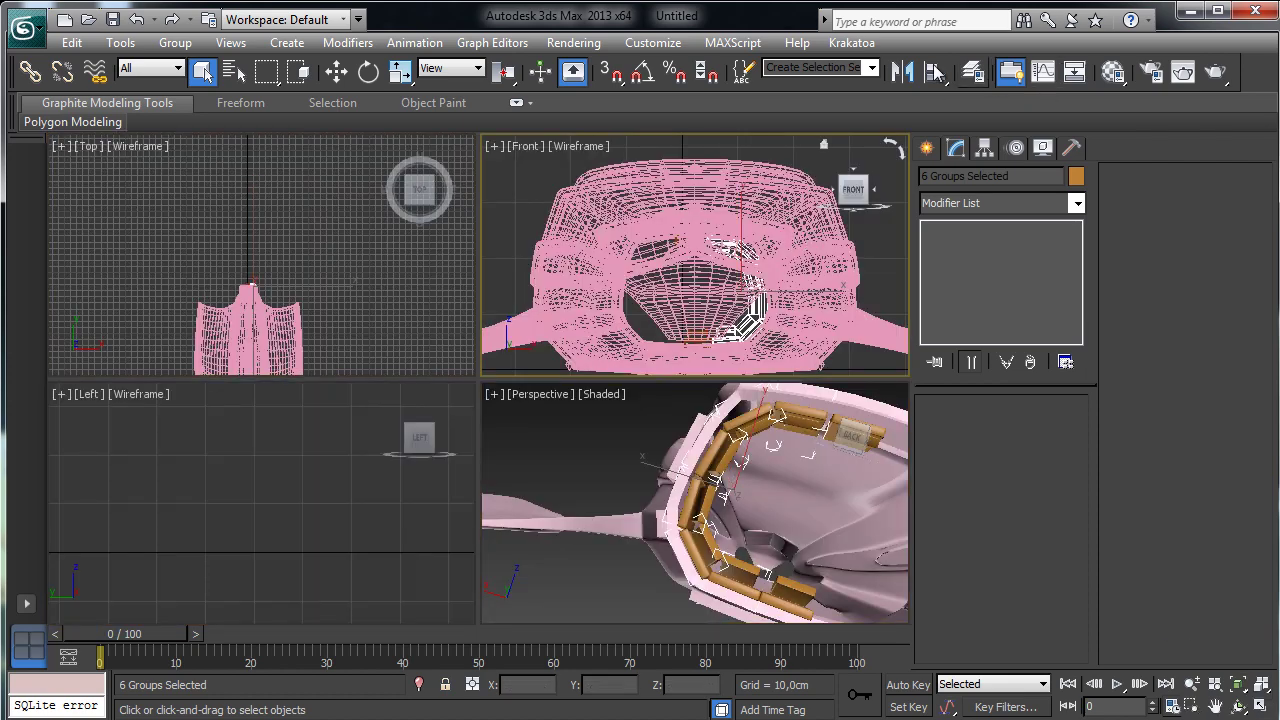
left_click(902, 71)
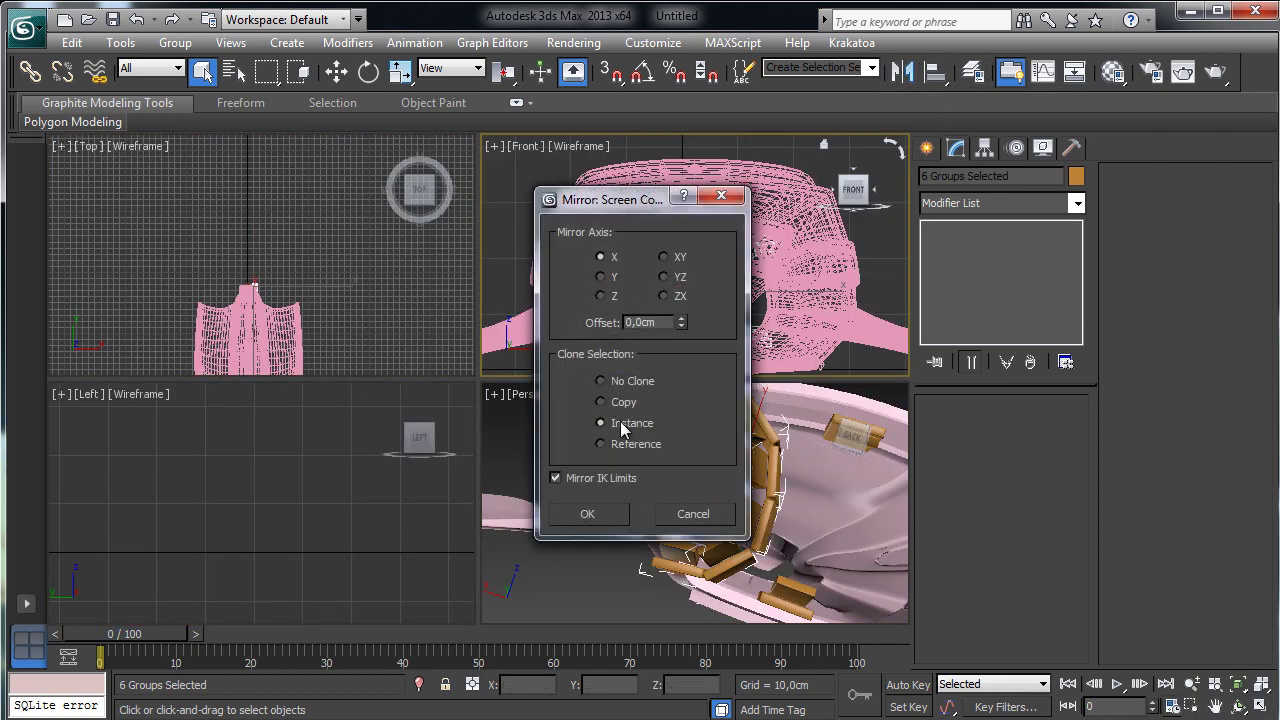
left_click(616, 510)
- Move the six mirrored groups along the View X axis to the opposite side wall and nudge them into place
middle_click(660, 480)
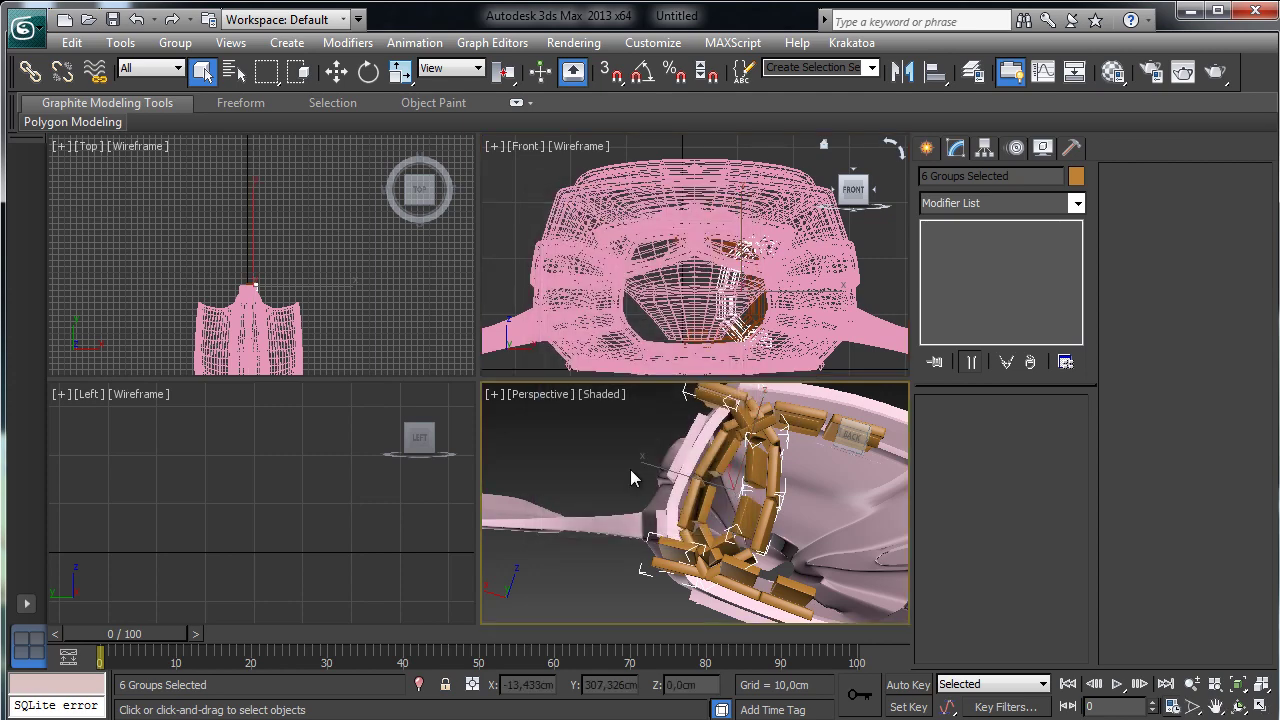
key("w")
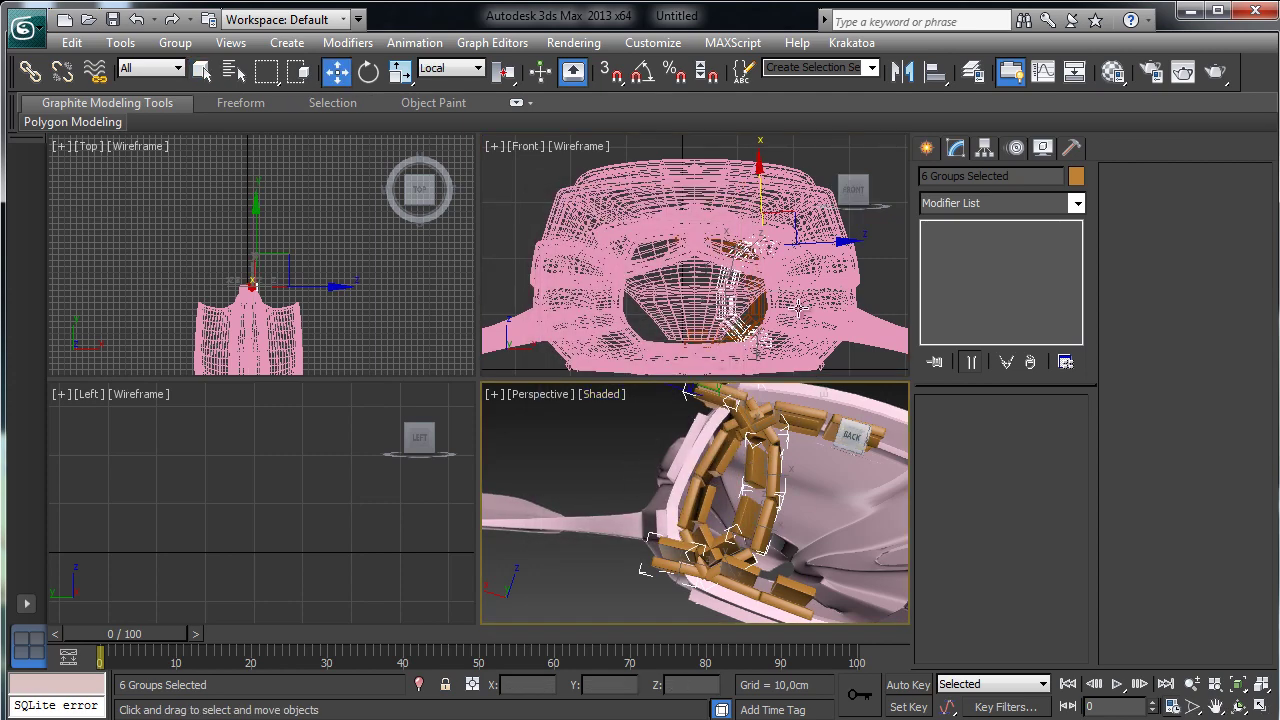
left_click_drag(835, 240, 775, 240)
left_click(136, 19)
left_click(451, 68)
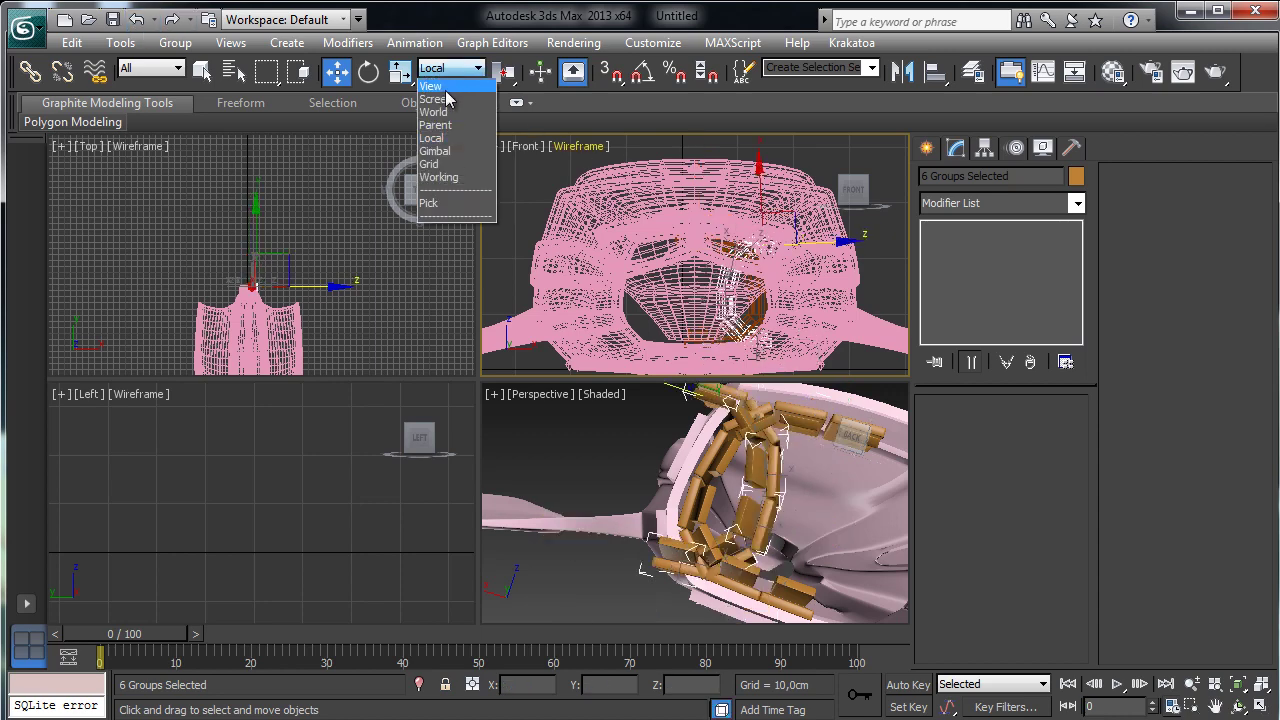
left_click(438, 84)
left_click_drag(807, 289, 711, 290)
left_click(706, 483)
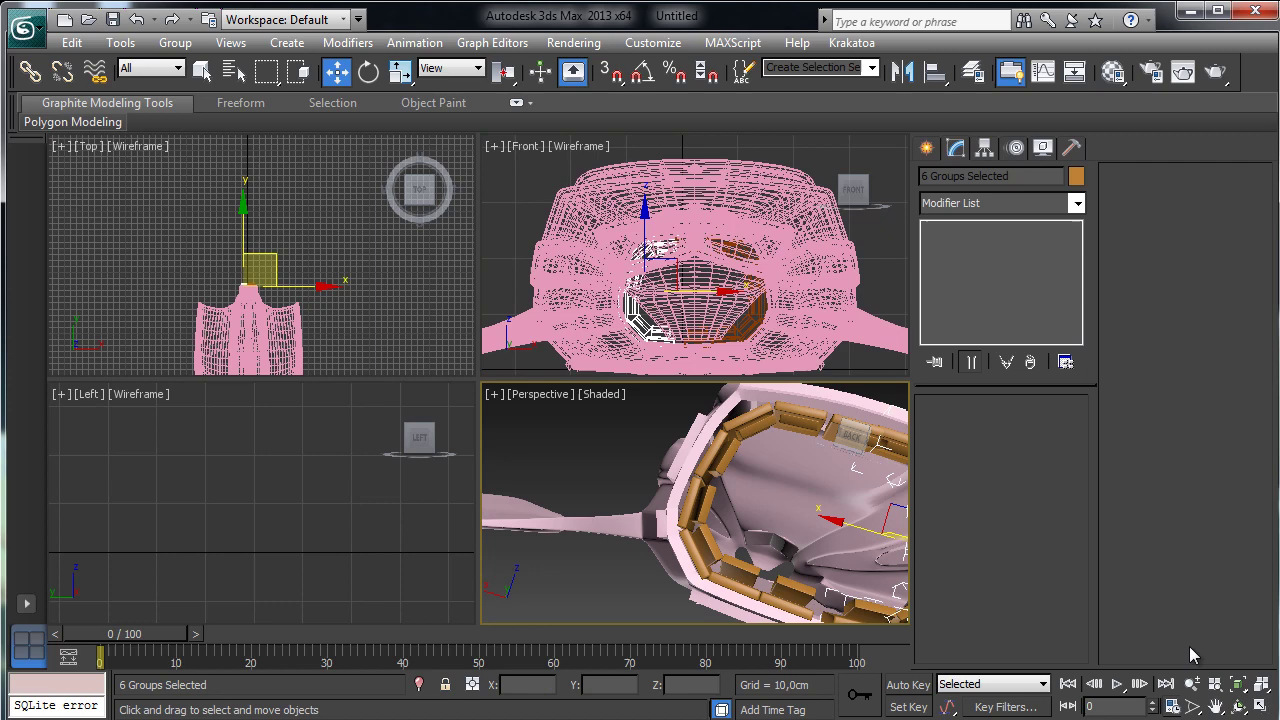
left_click(1238, 686)
left_click_drag(657, 494, 663, 492)
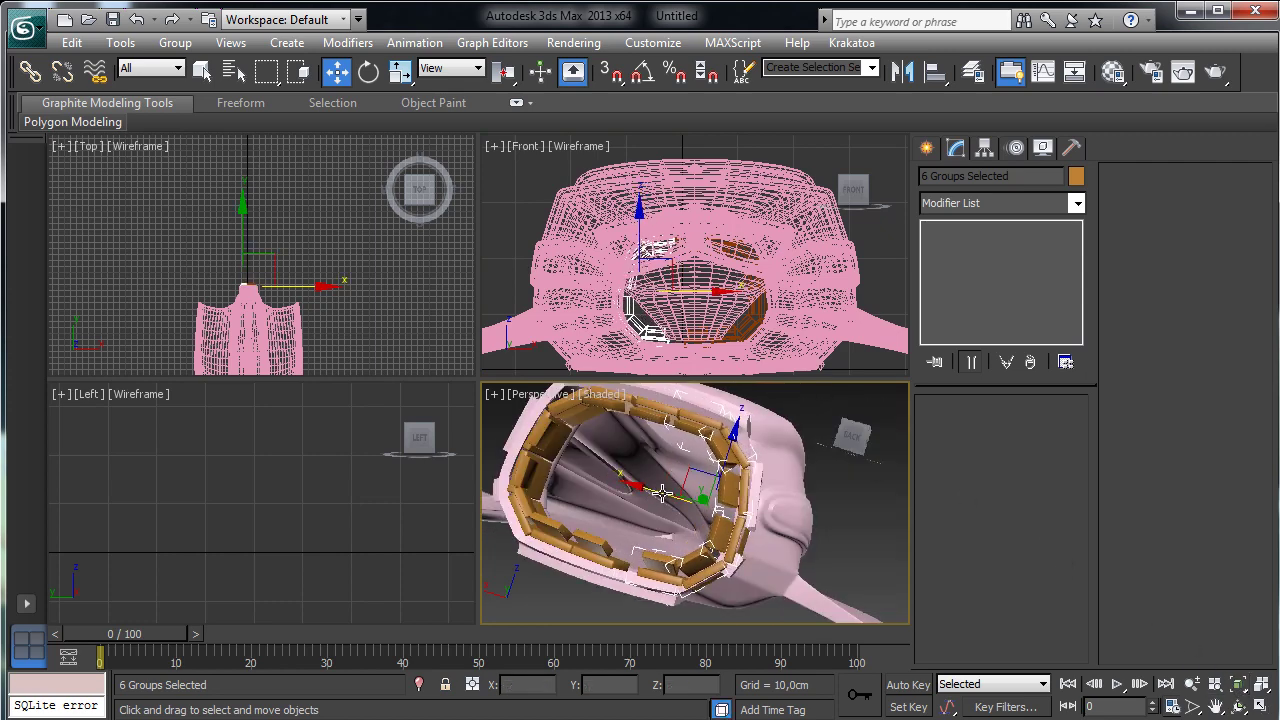
- Delete Group005 on the upper wall and Group008 on the lower wall, the original flap groups nearest the middle
left_click(1216, 706)
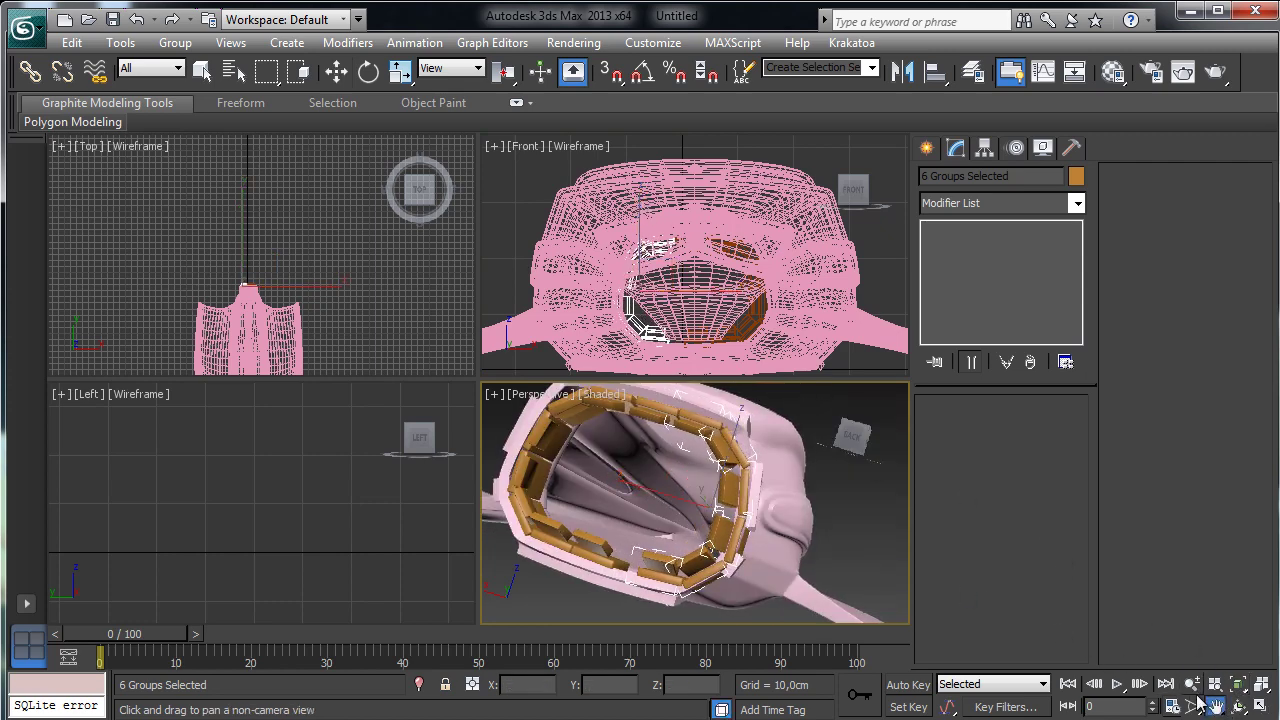
left_click(1261, 706)
left_click(1238, 706)
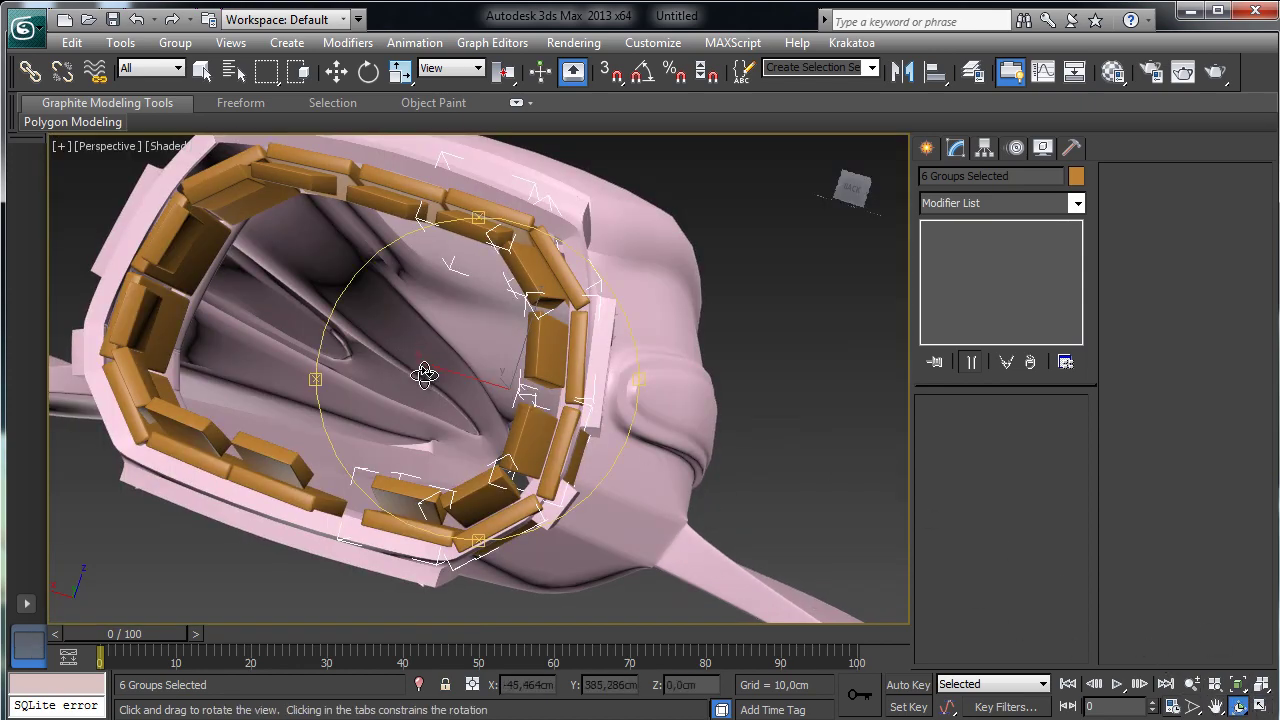
left_click_drag(423, 371, 537, 339)
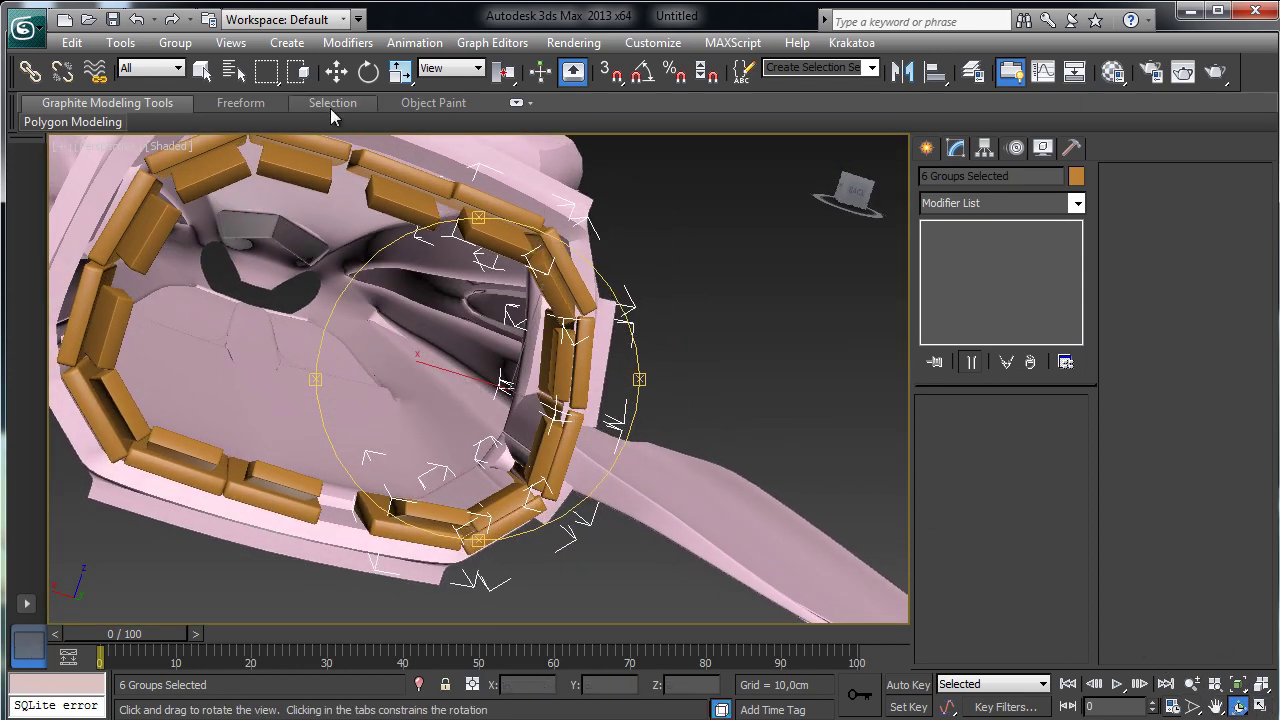
left_click(336, 71)
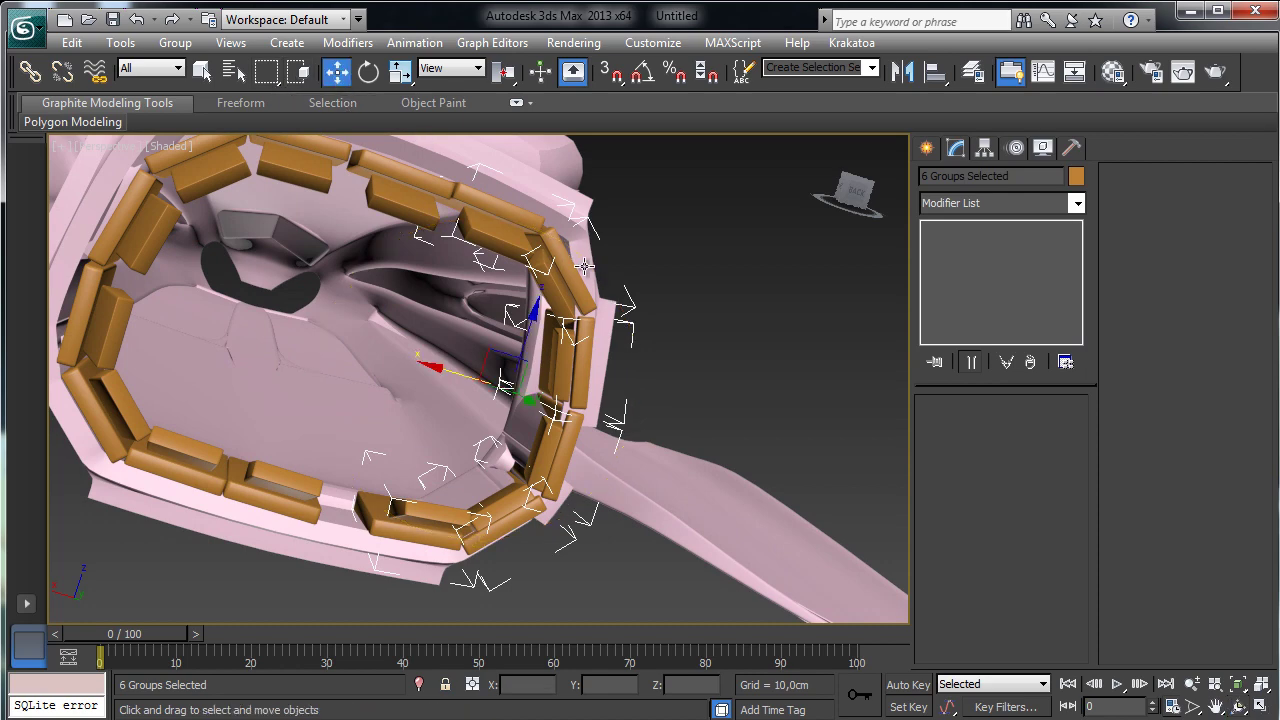
left_click(418, 188)
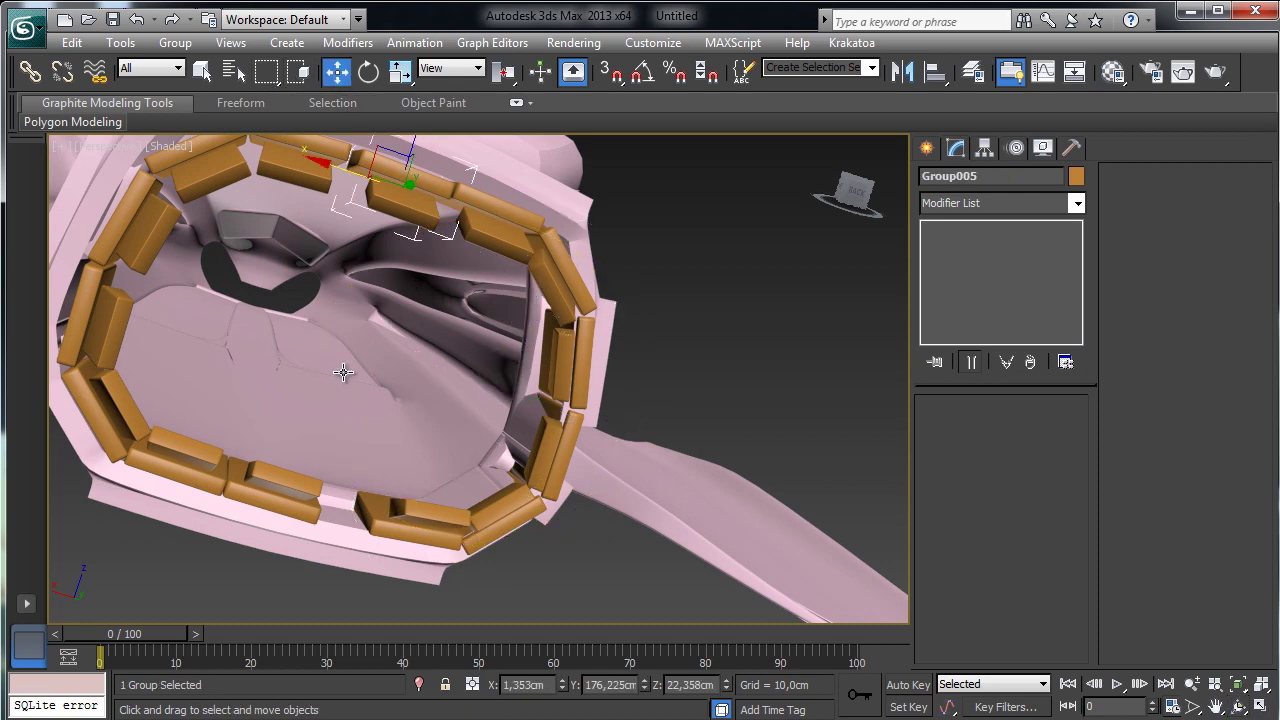
left_click(288, 486, "ctrl")
left_click(493, 430)
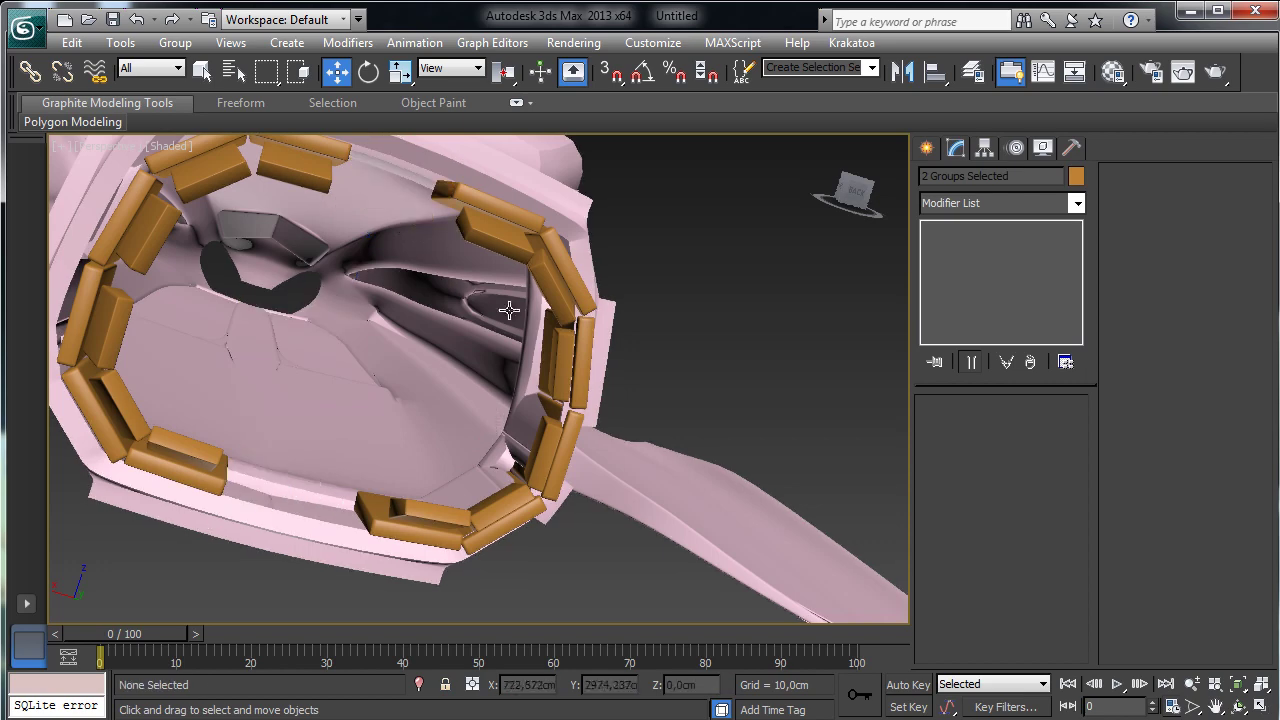
- Select the six mirrored flap groups and shift them along X toward the middle of the opening, finishing with a nudge of about 0.32 cm
left_click(509, 222)
left_click(554, 287, "ctrl")
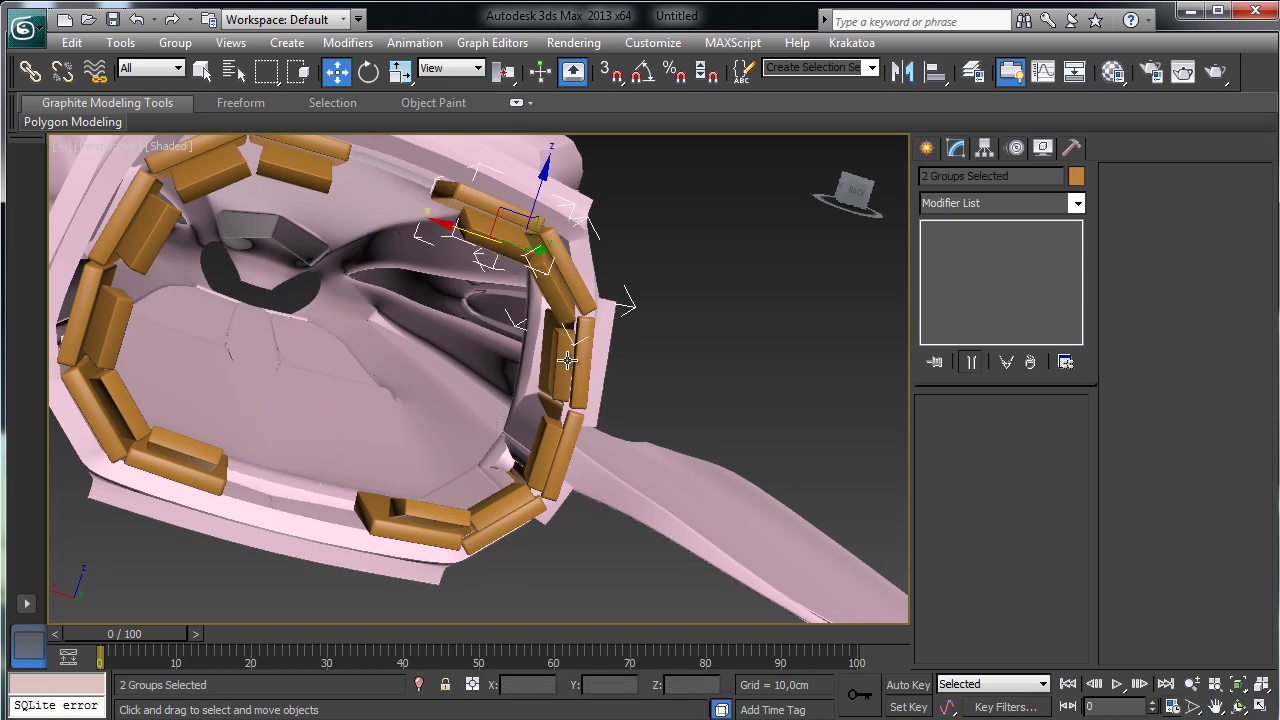
left_click(553, 400, "ctrl")
left_click(550, 445, "ctrl")
left_click(488, 519, "ctrl")
left_click(424, 530, "ctrl")
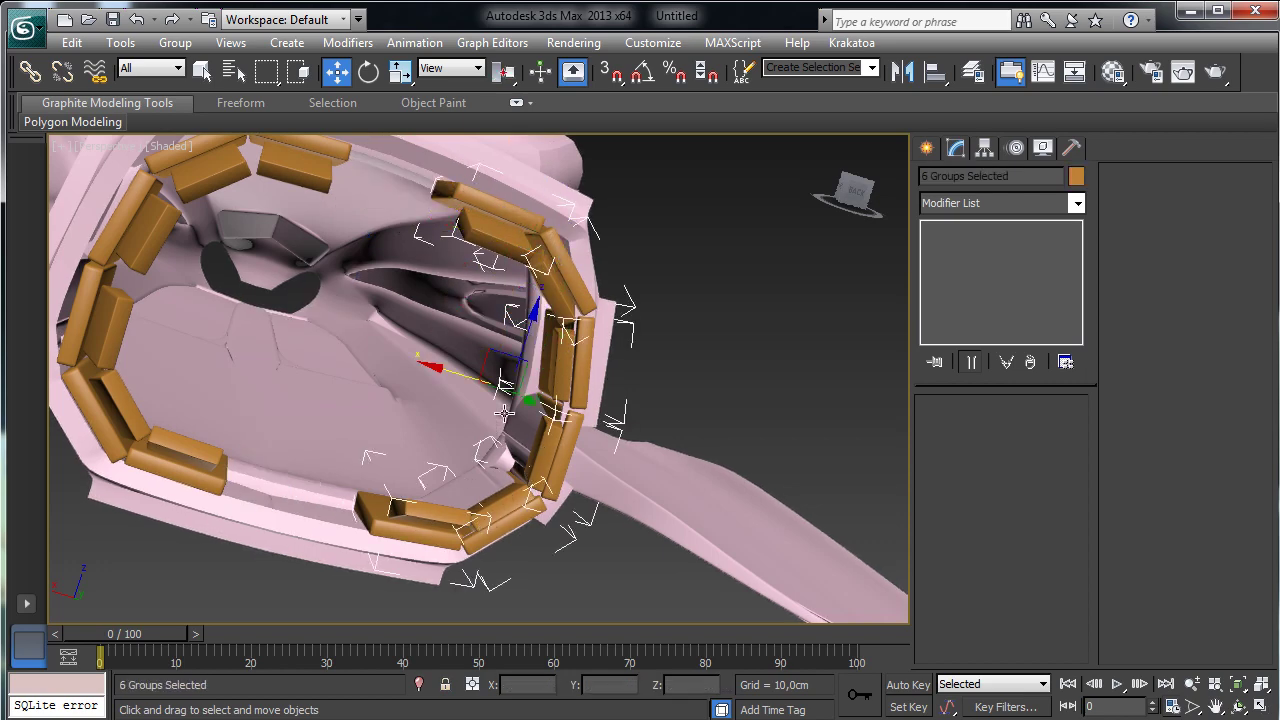
left_click_drag(463, 375, 382, 343)
key("ctrl+r")
left_click(336, 71)
key("ctrl+r")
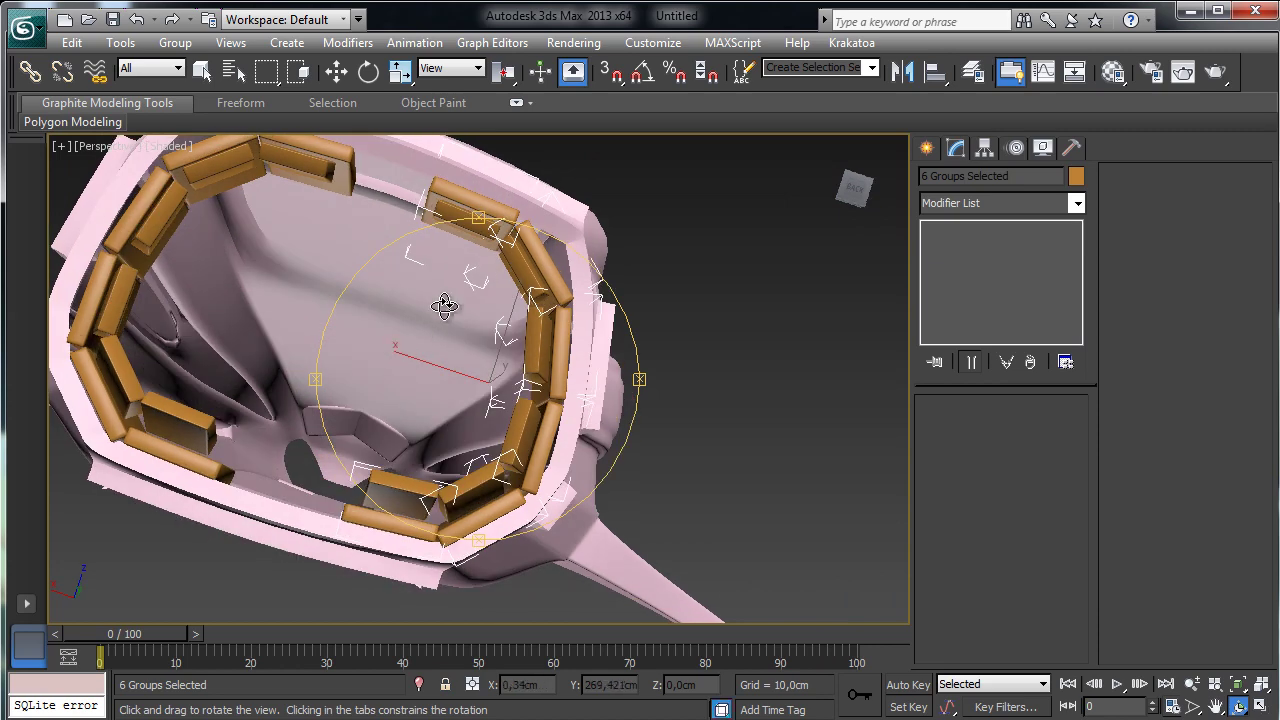
left_click(336, 71)
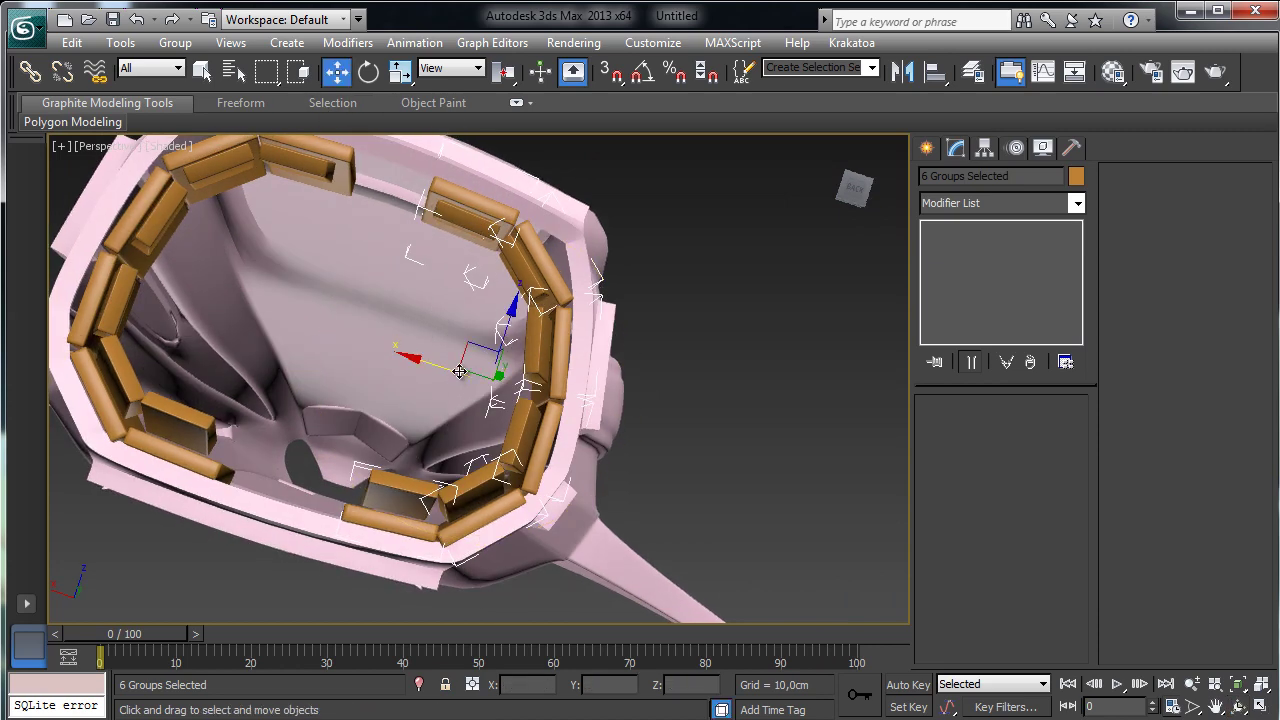
left_click_drag(459, 371, 444, 362)
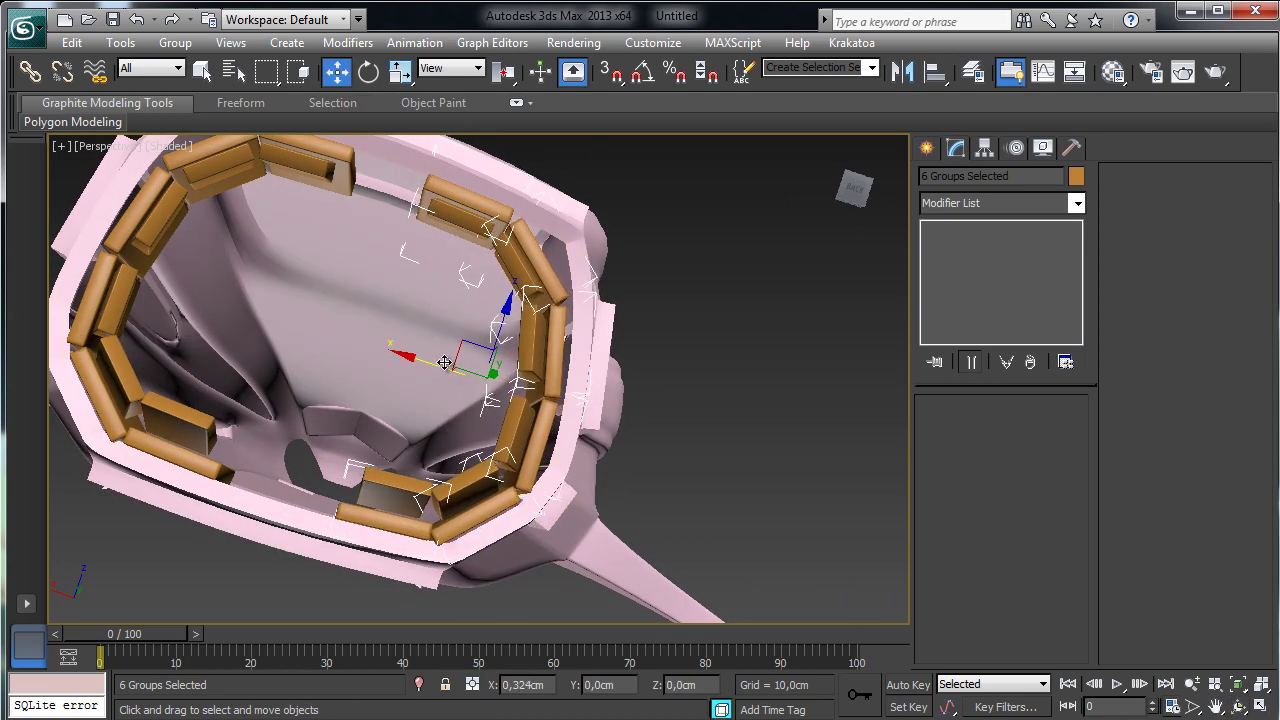
- Select the three mirrored flap groups along the side wall and shift them about 0.28 cm along X toward the wall
left_click(497, 433)
left_click(550, 346, "ctrl")
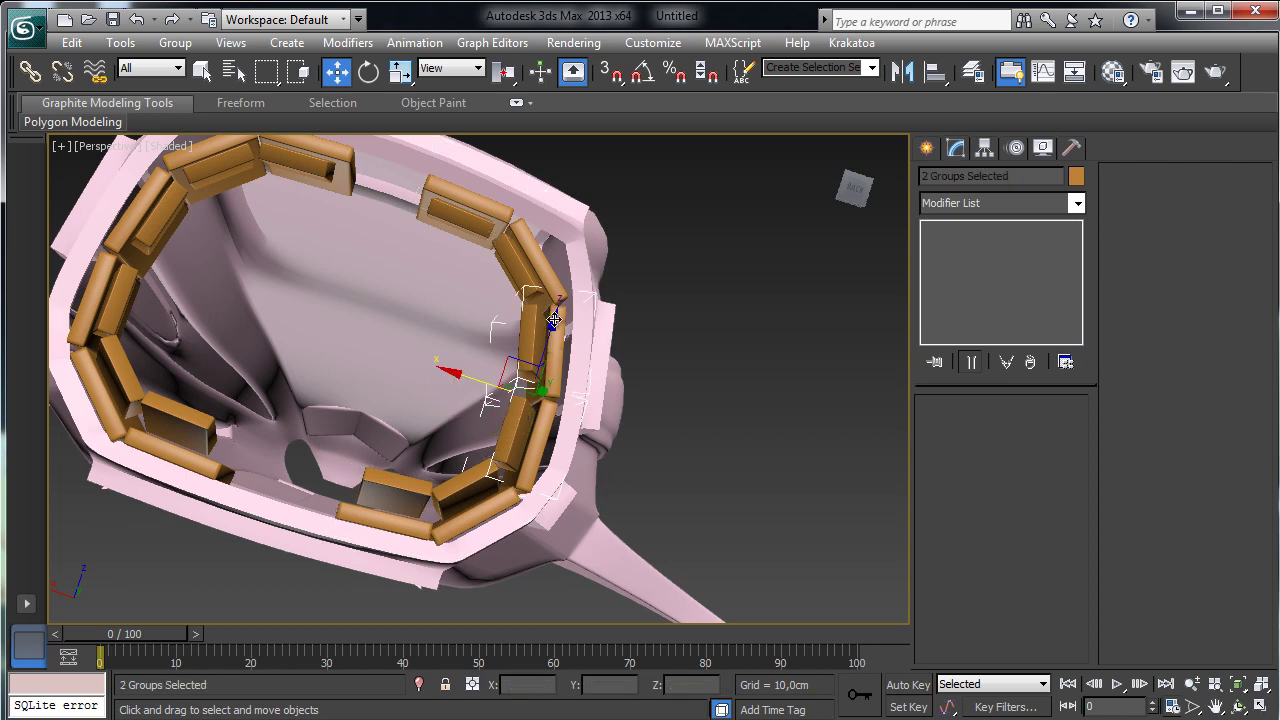
left_click(536, 273, "ctrl")
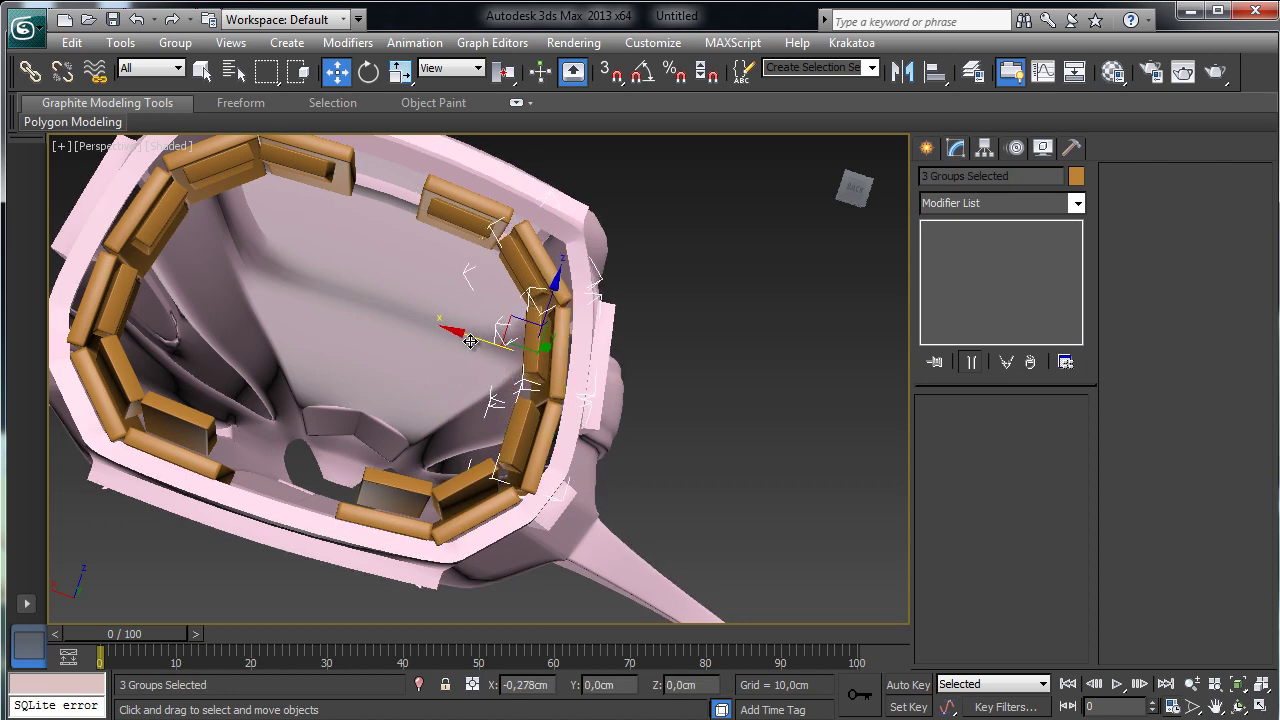
- Nudge the mirrored corner flap Group010 and the upper-wall flap Group009 slightly along X toward the side wall
left_click(511, 273)
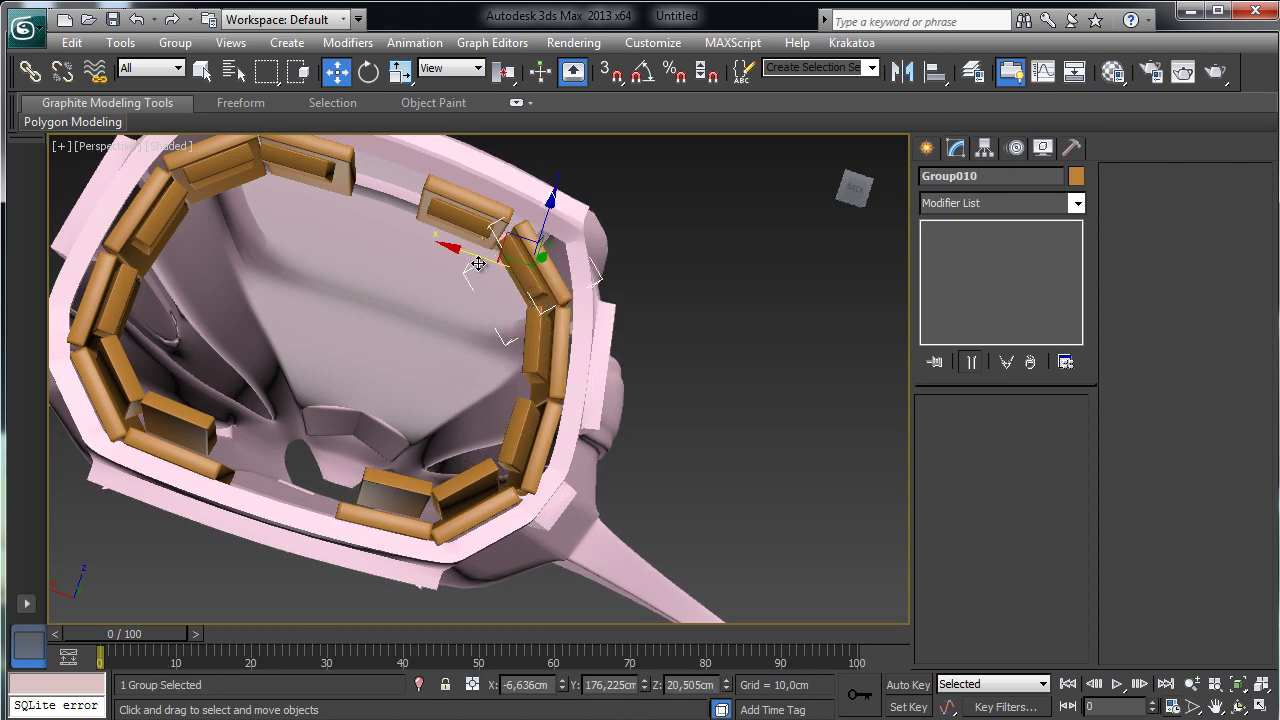
left_click_drag(478, 263, 490, 257)
left_click(445, 212)
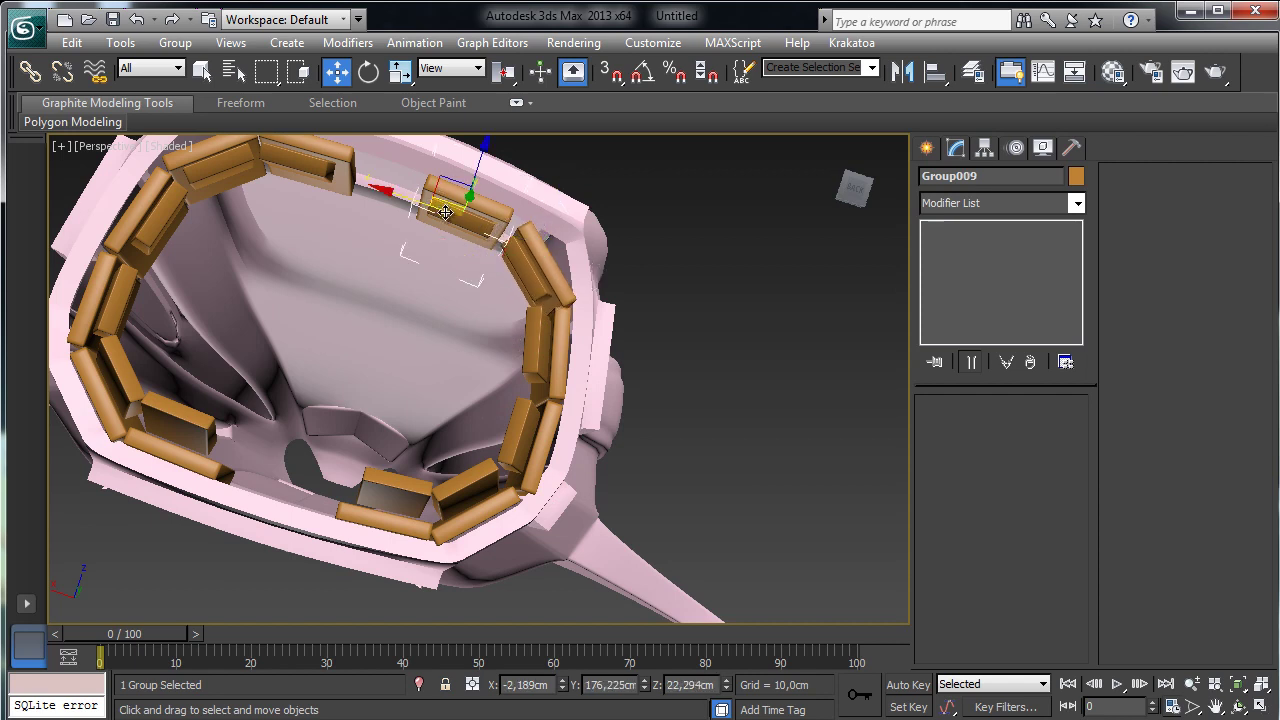
left_click_drag(400, 207, 409, 202)
- Clone Group014 on the lower wall as an instance, moved about 5.6 cm along X into the gap in the middle
left_click(395, 495)
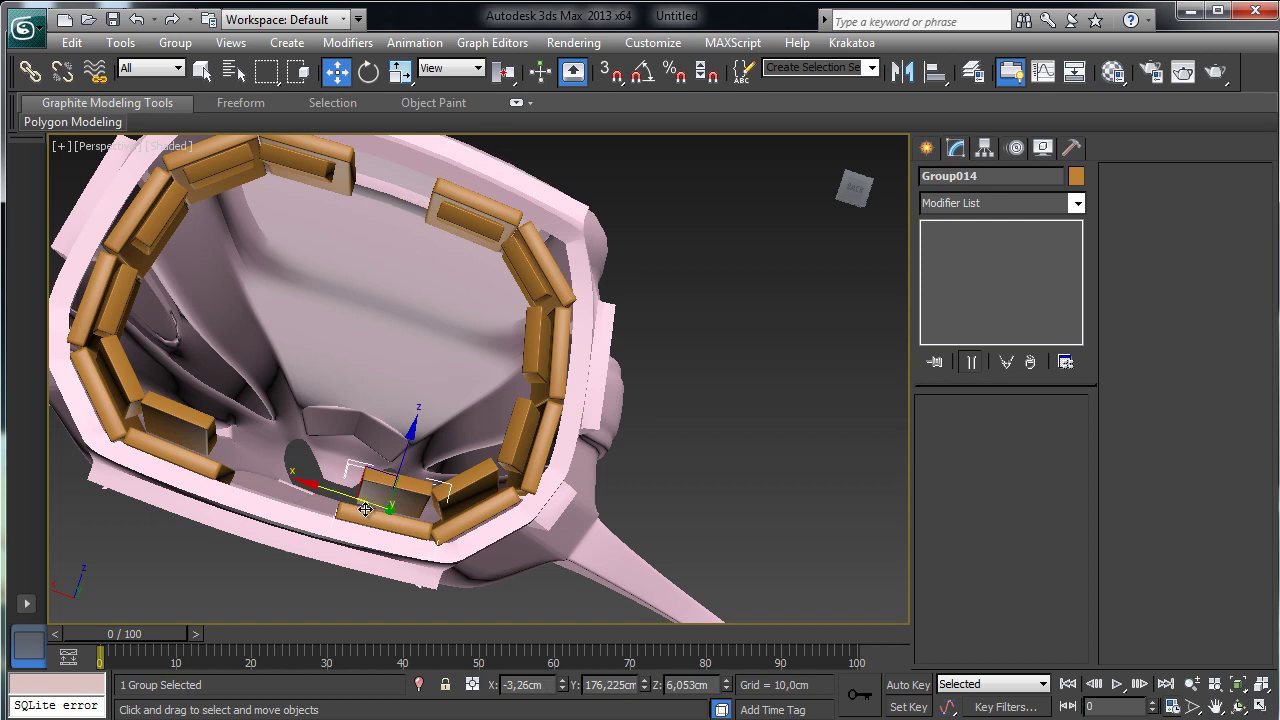
left_click_drag(313, 487, 205, 455, "shift")
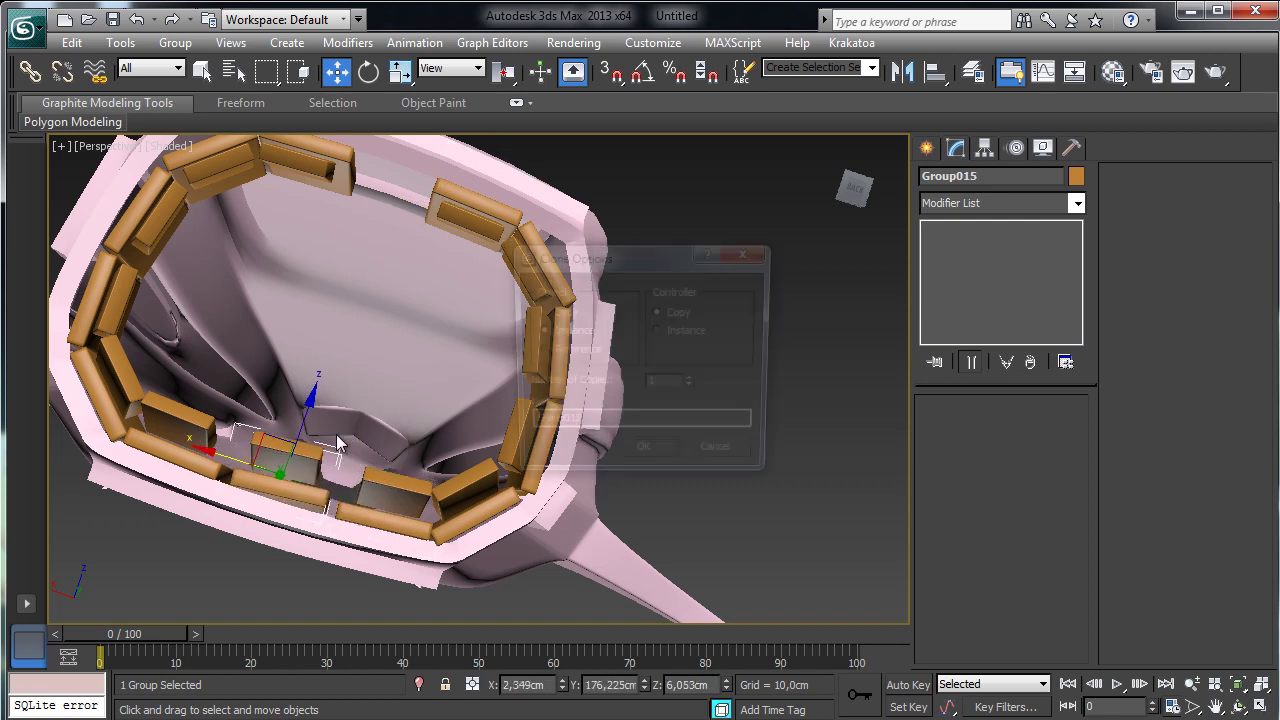
left_click(643, 458)
- Rotate the cloned lower-wall flap group slightly and nudge it about -0.18 cm in X and -0.15 cm in Z
left_click(368, 71)
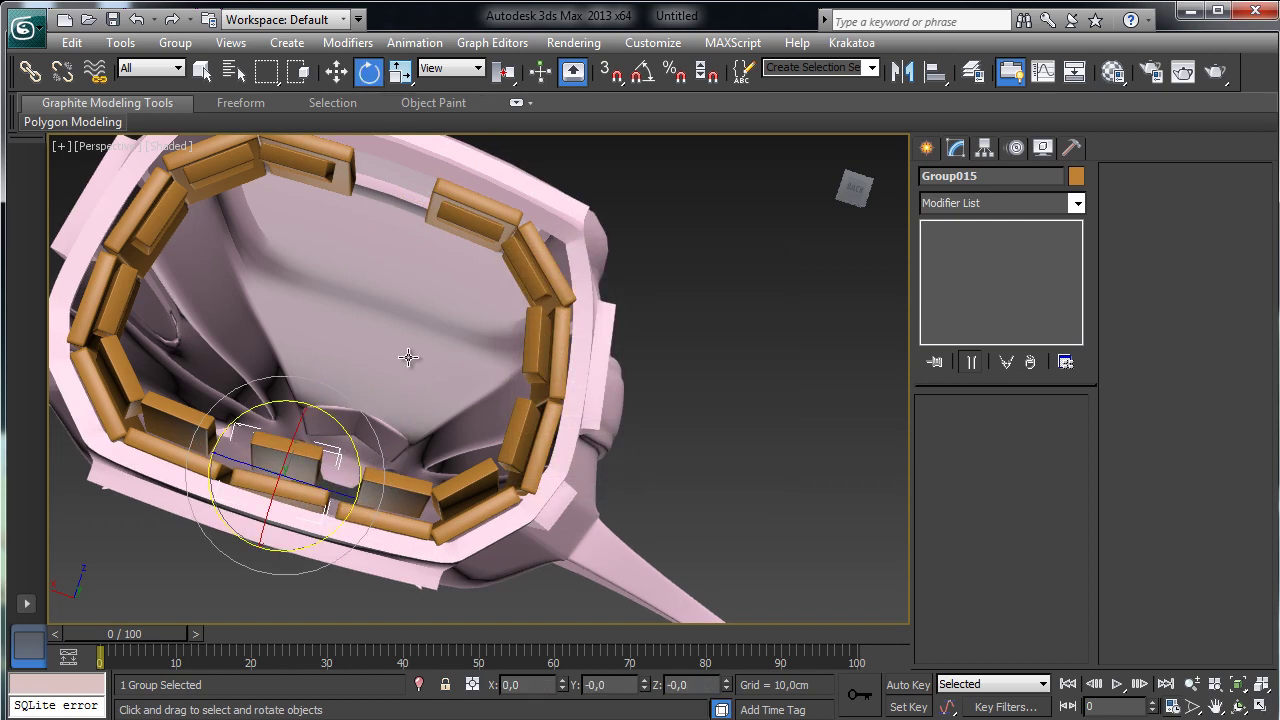
left_click_drag(345, 445, 360, 455)
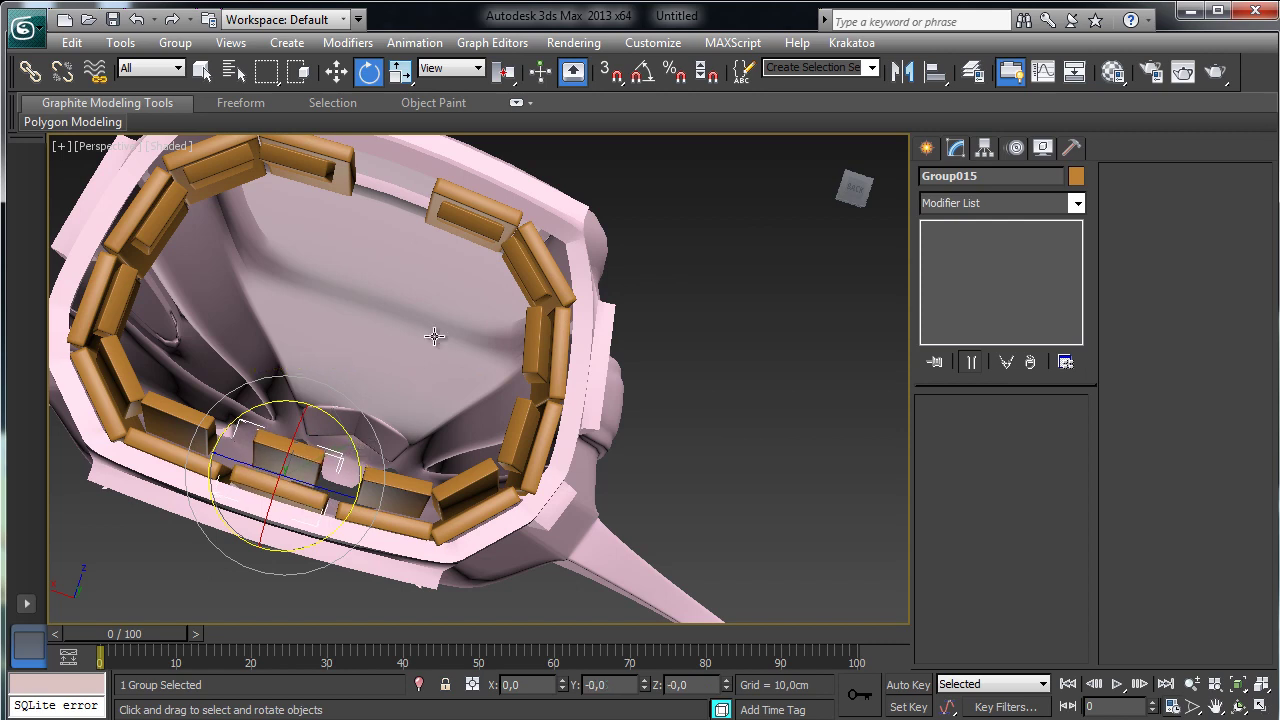
left_click(335, 71)
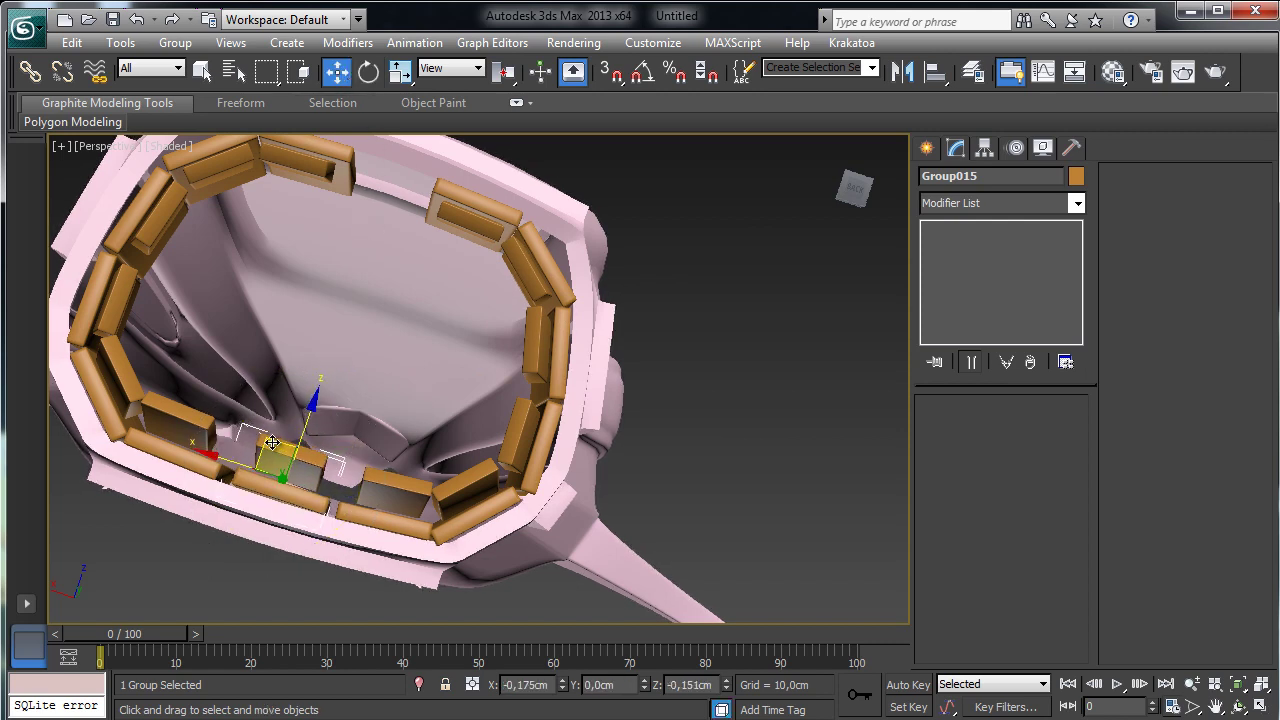
left_click_drag(272, 442, 272, 442)
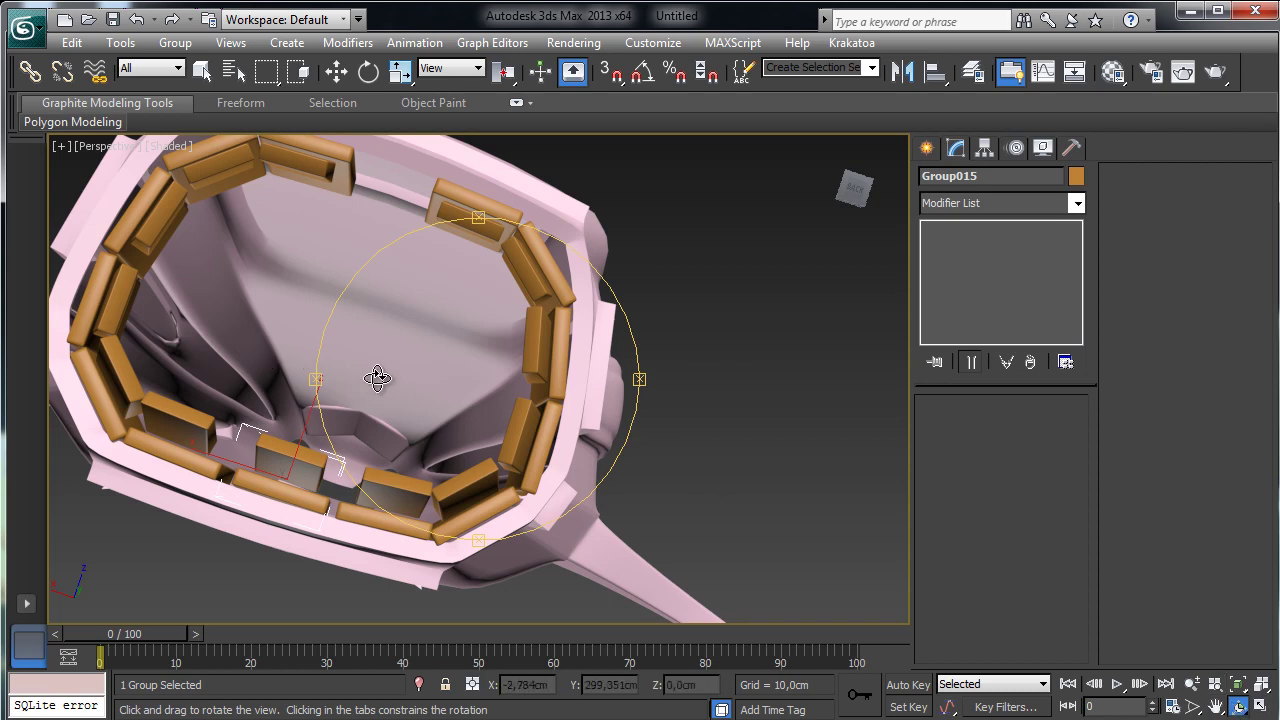
- Examine the flap lining in the rear opening and the whole ship from several angles and distances
left_click_drag(379, 380, 1037, 568)
left_click(1192, 684)
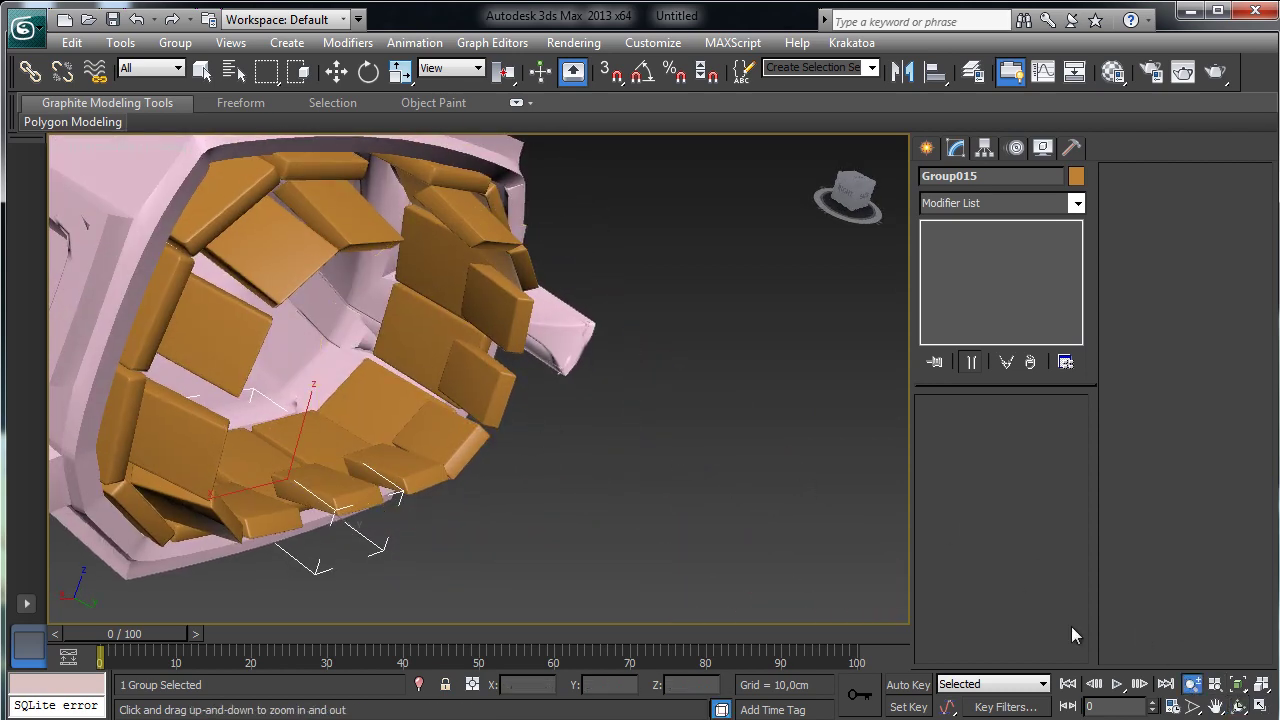
left_click_drag(418, 419, 1052, 577)
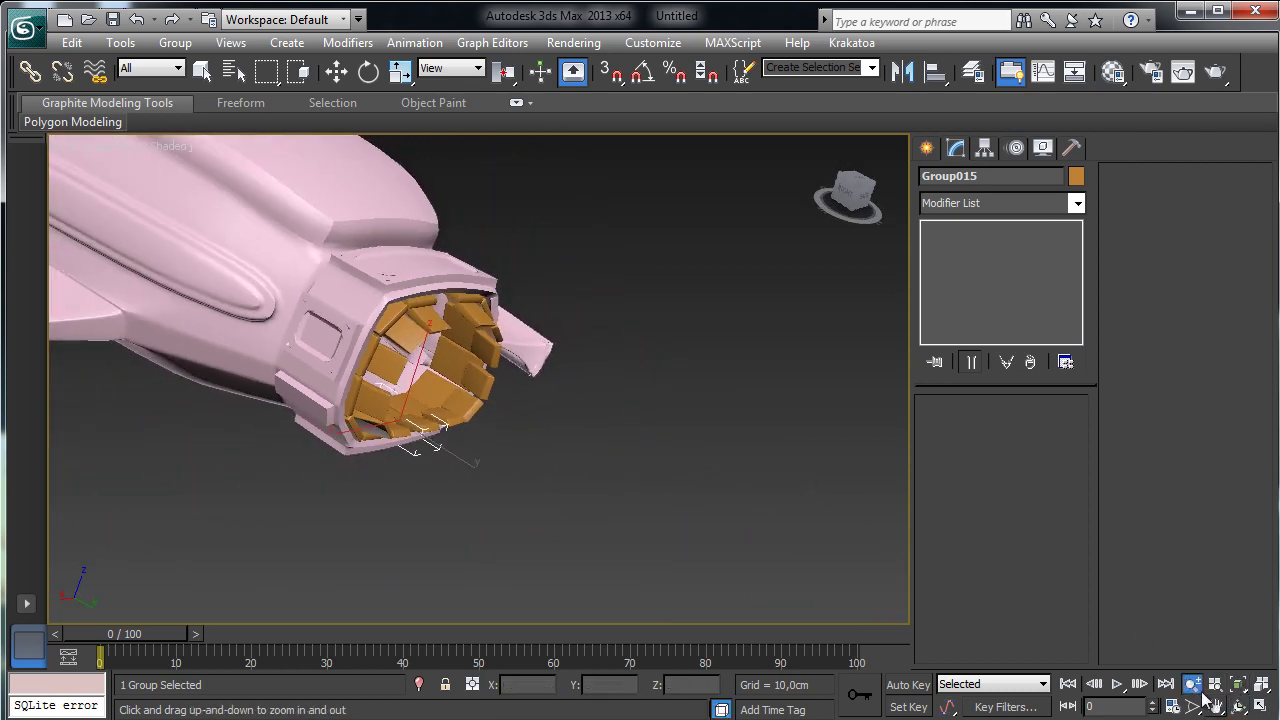
left_click_drag(363, 323, 391, 434)
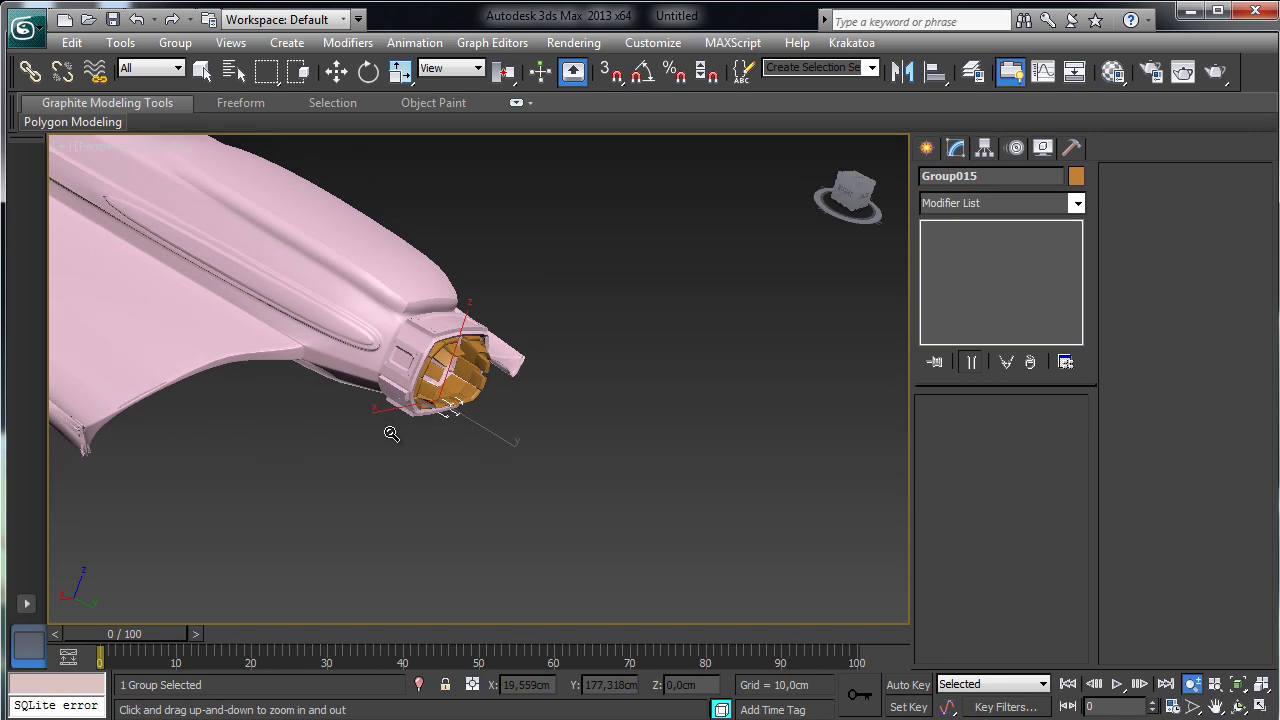
left_click(1216, 706)
left_click_drag(229, 310, 551, 471)
left_click(1238, 706)
key("alt+z")
left_click_drag(482, 374, 491, 471)
key("ctrl+r")
left_click_drag(480, 376, 630, 360)
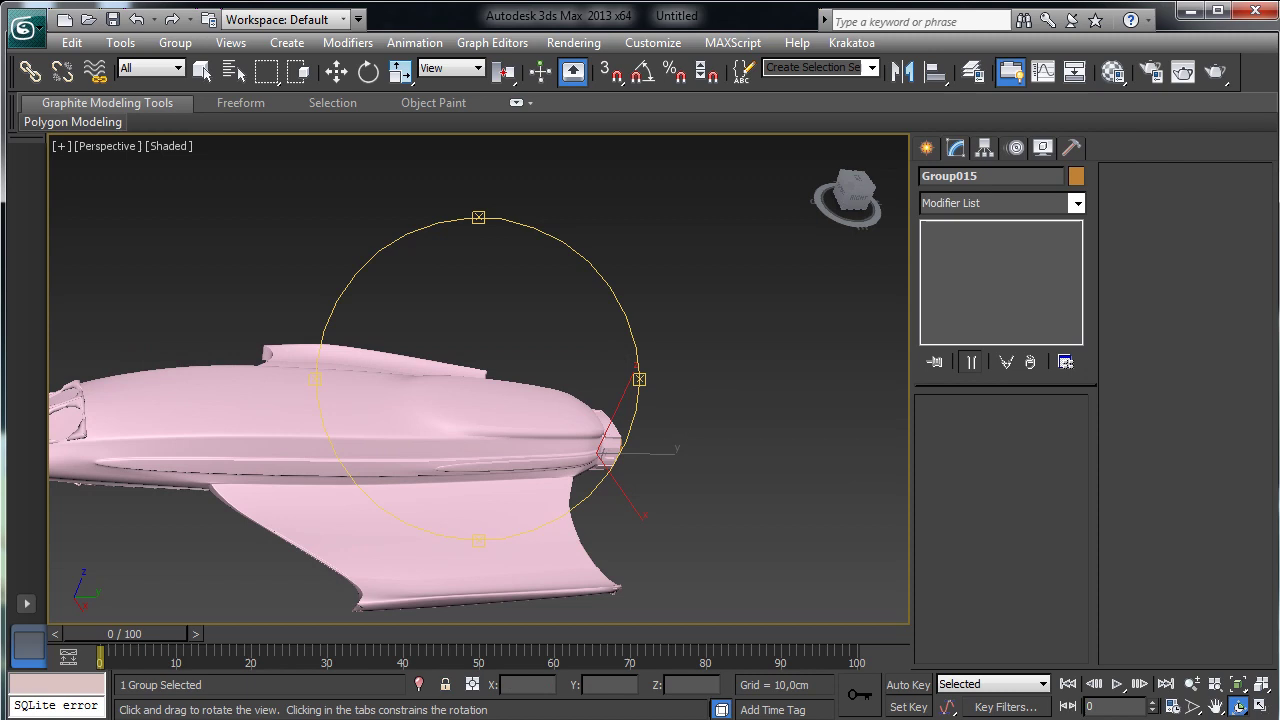
left_click(1216, 706)
left_click_drag(414, 437, 344, 368)
left_click(1238, 706)
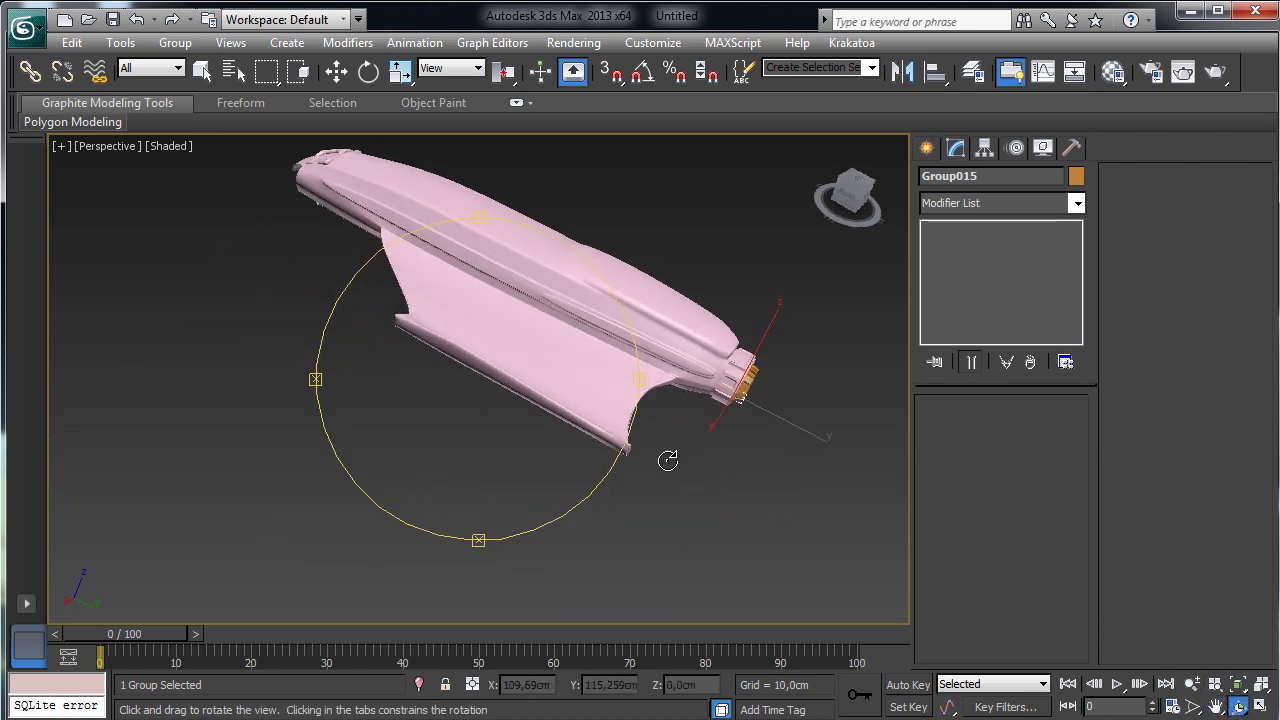
left_click(1216, 706)
left_click_drag(618, 404, 552, 485)
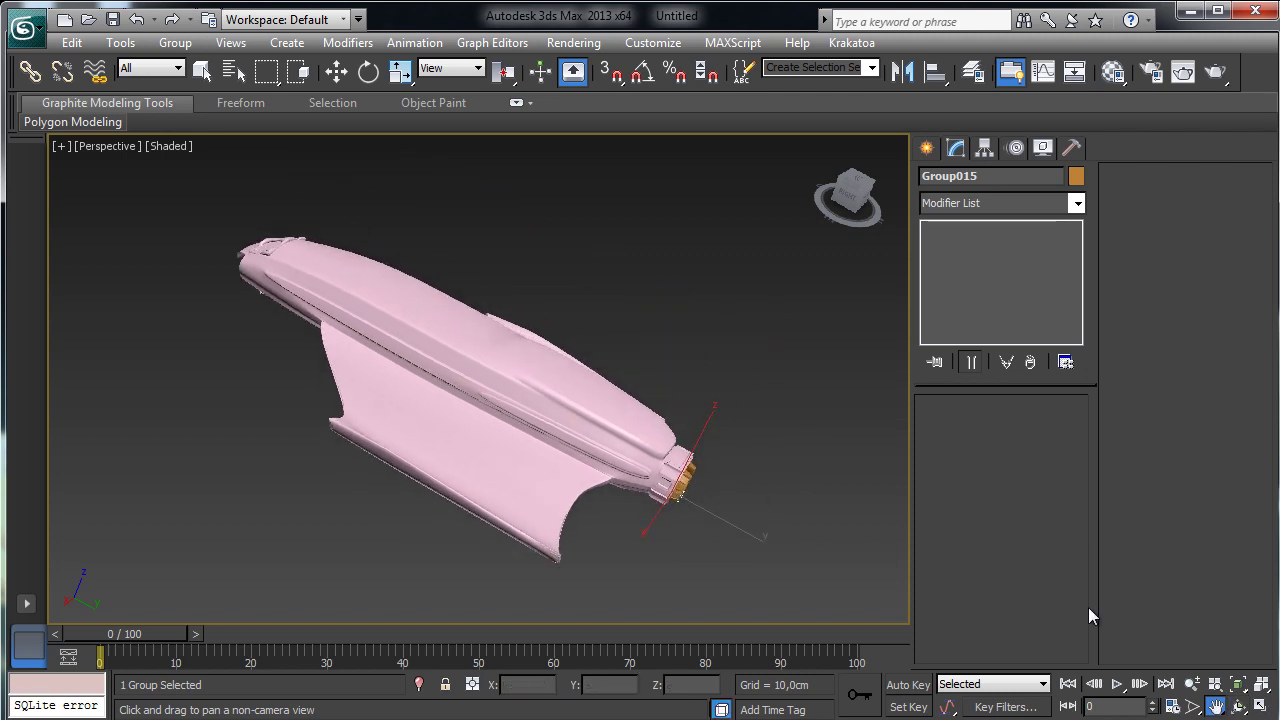
left_click(1238, 706)
left_click_drag(474, 404, 480, 440)
left_click(202, 70)
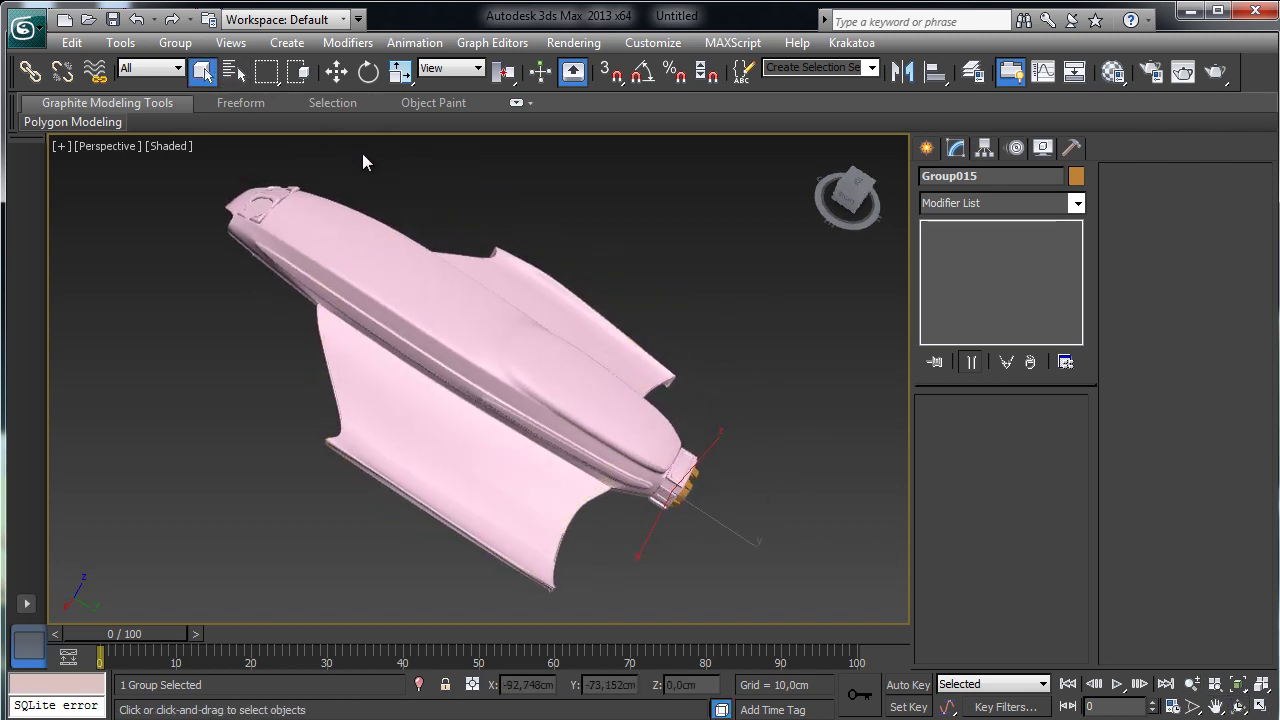